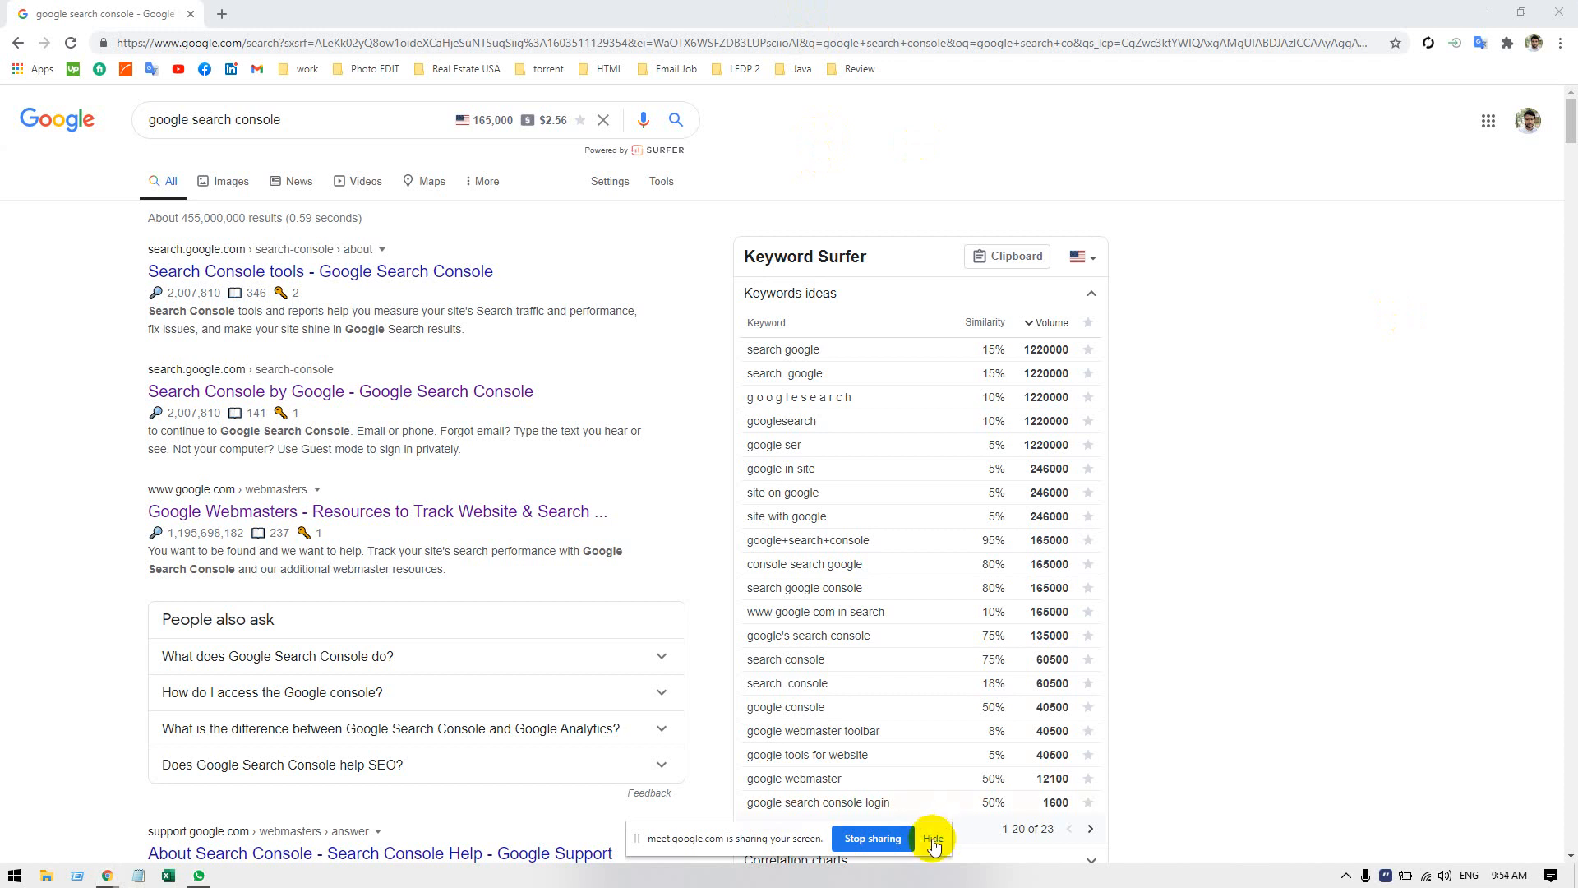
Open the "Search Console tools - Google Search Console" search result in a new tab and switch to that tab.
left_click(933, 837)
scroll(589, 712, "down", 3)
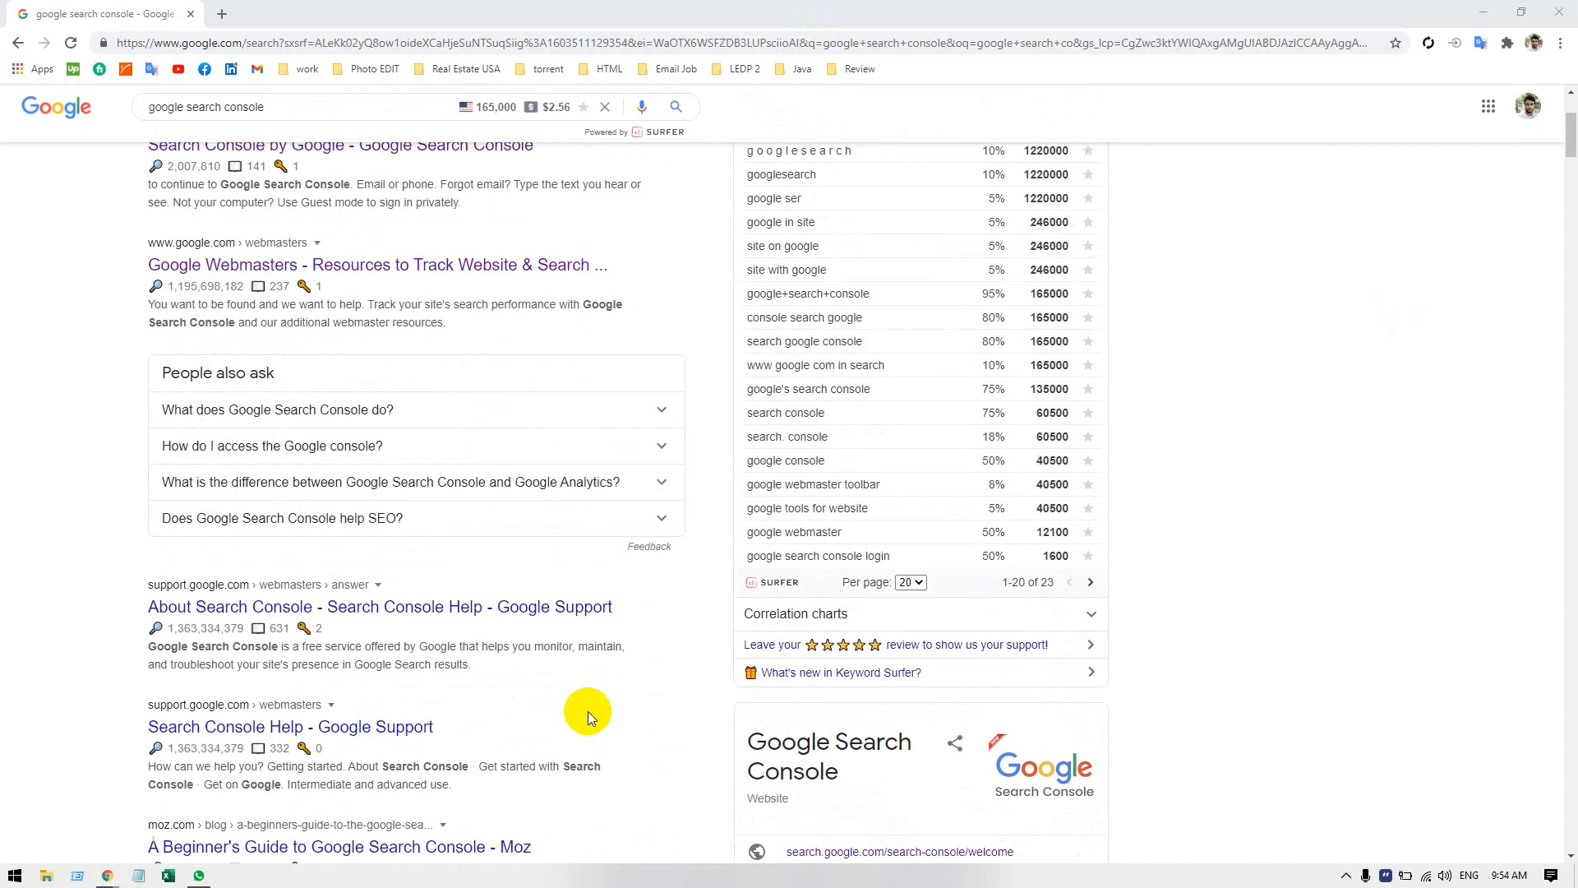
scroll(589, 712, "up", 3)
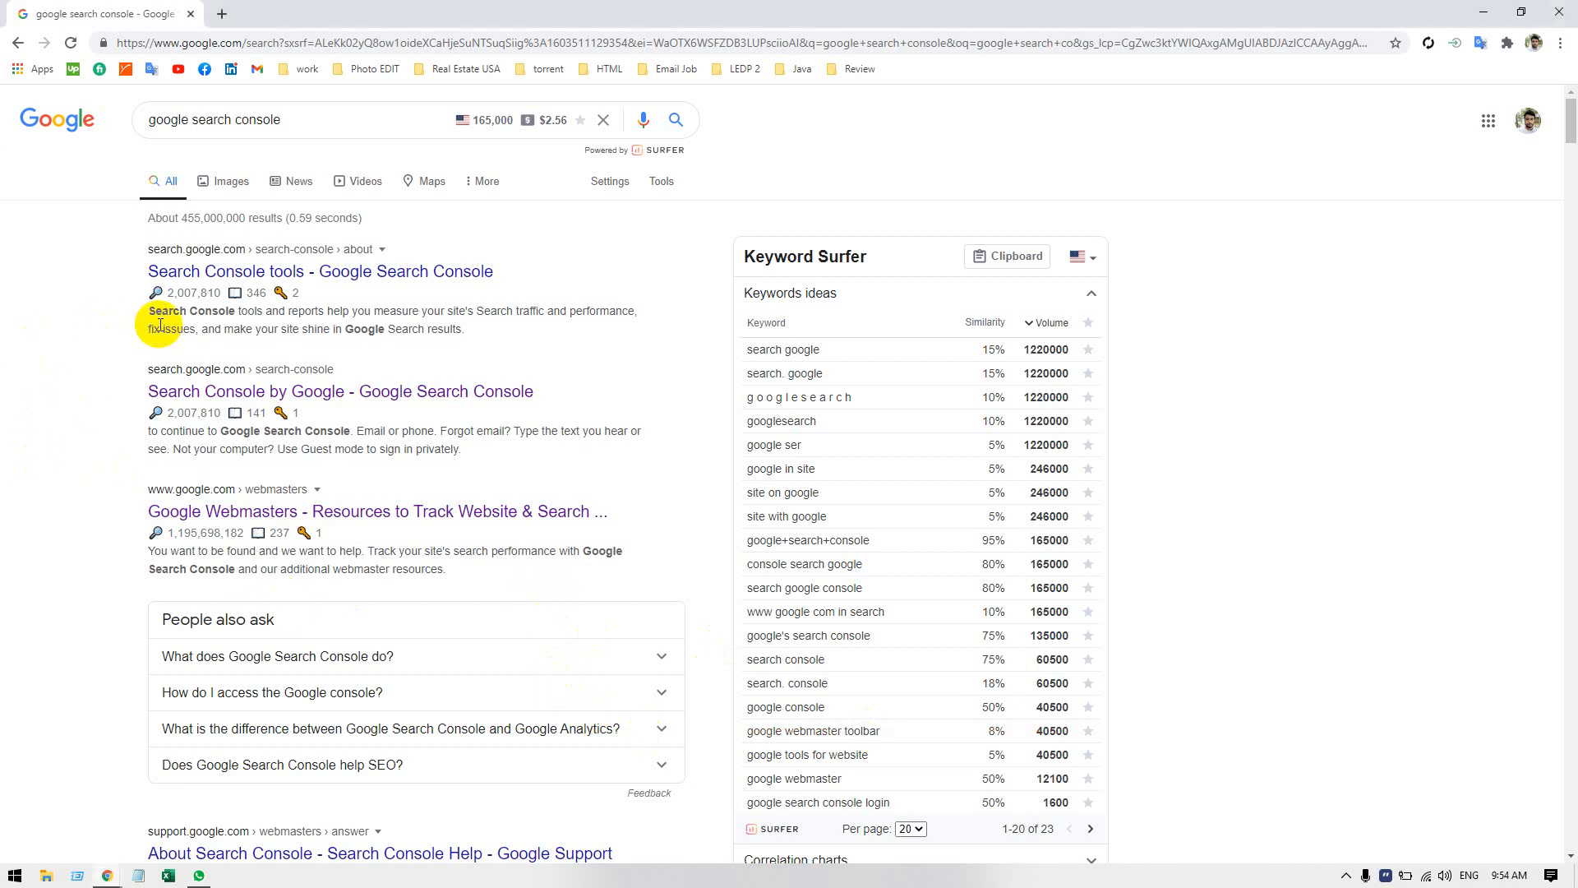
right_click(326, 273)
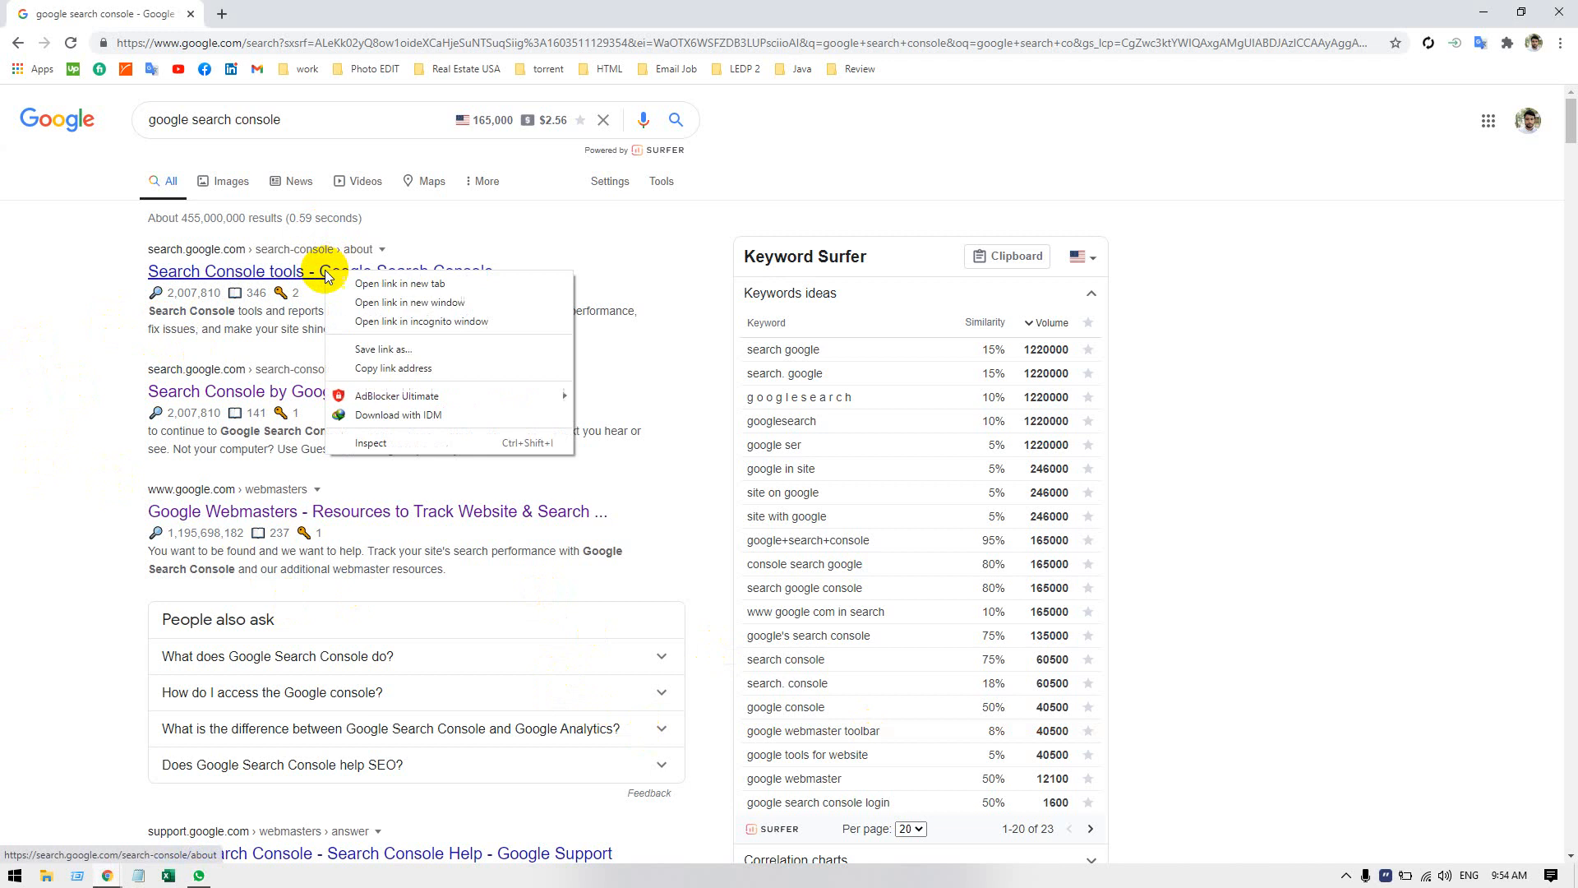
left_click(342, 284)
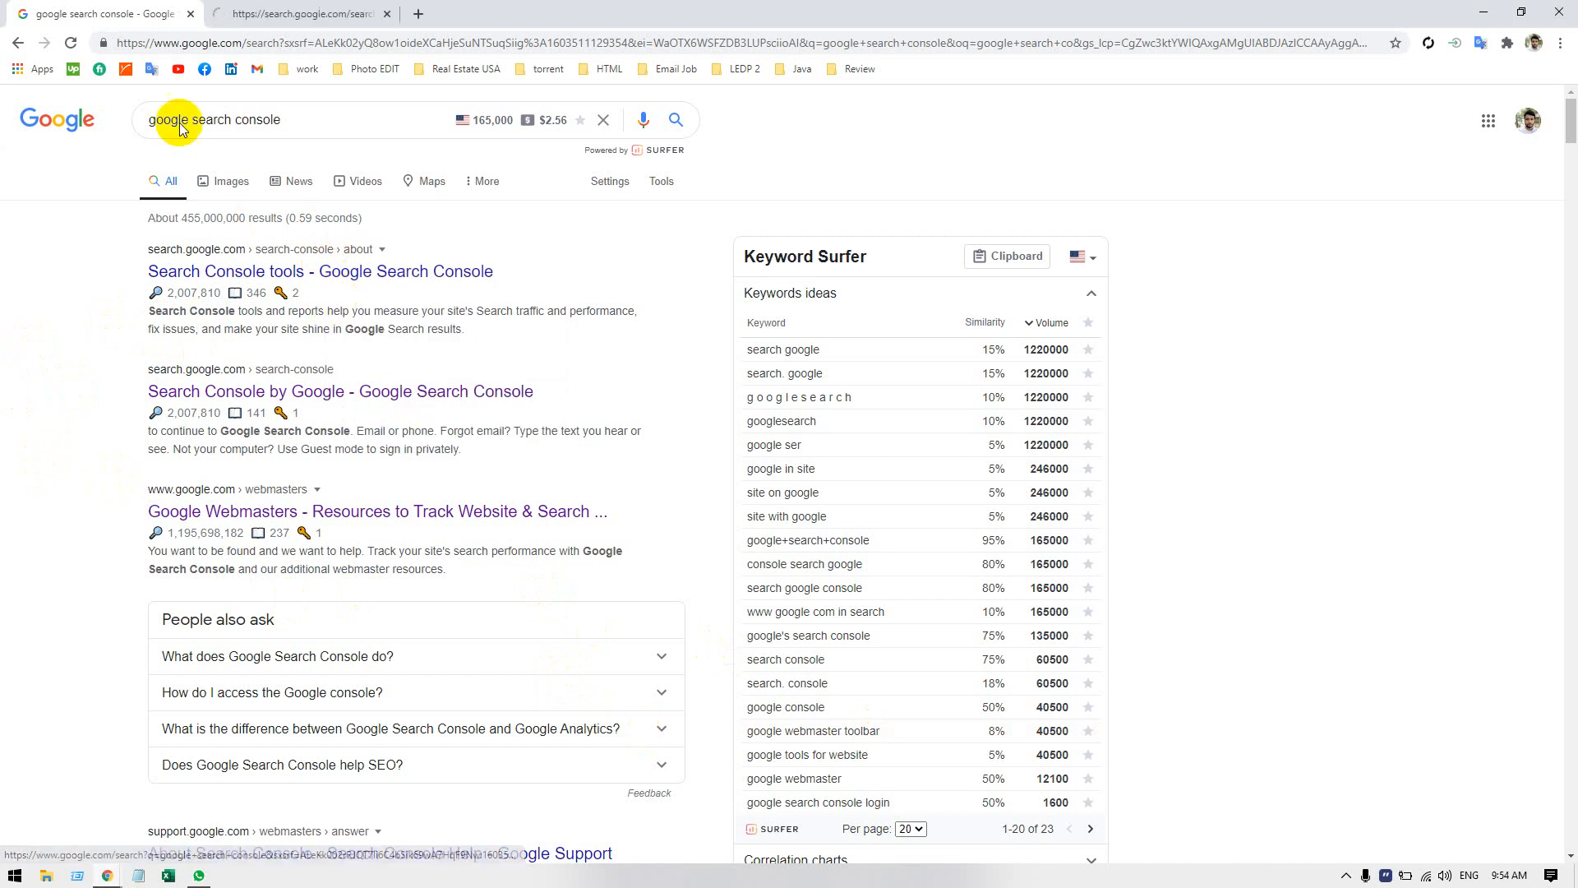
left_click(261, 23)
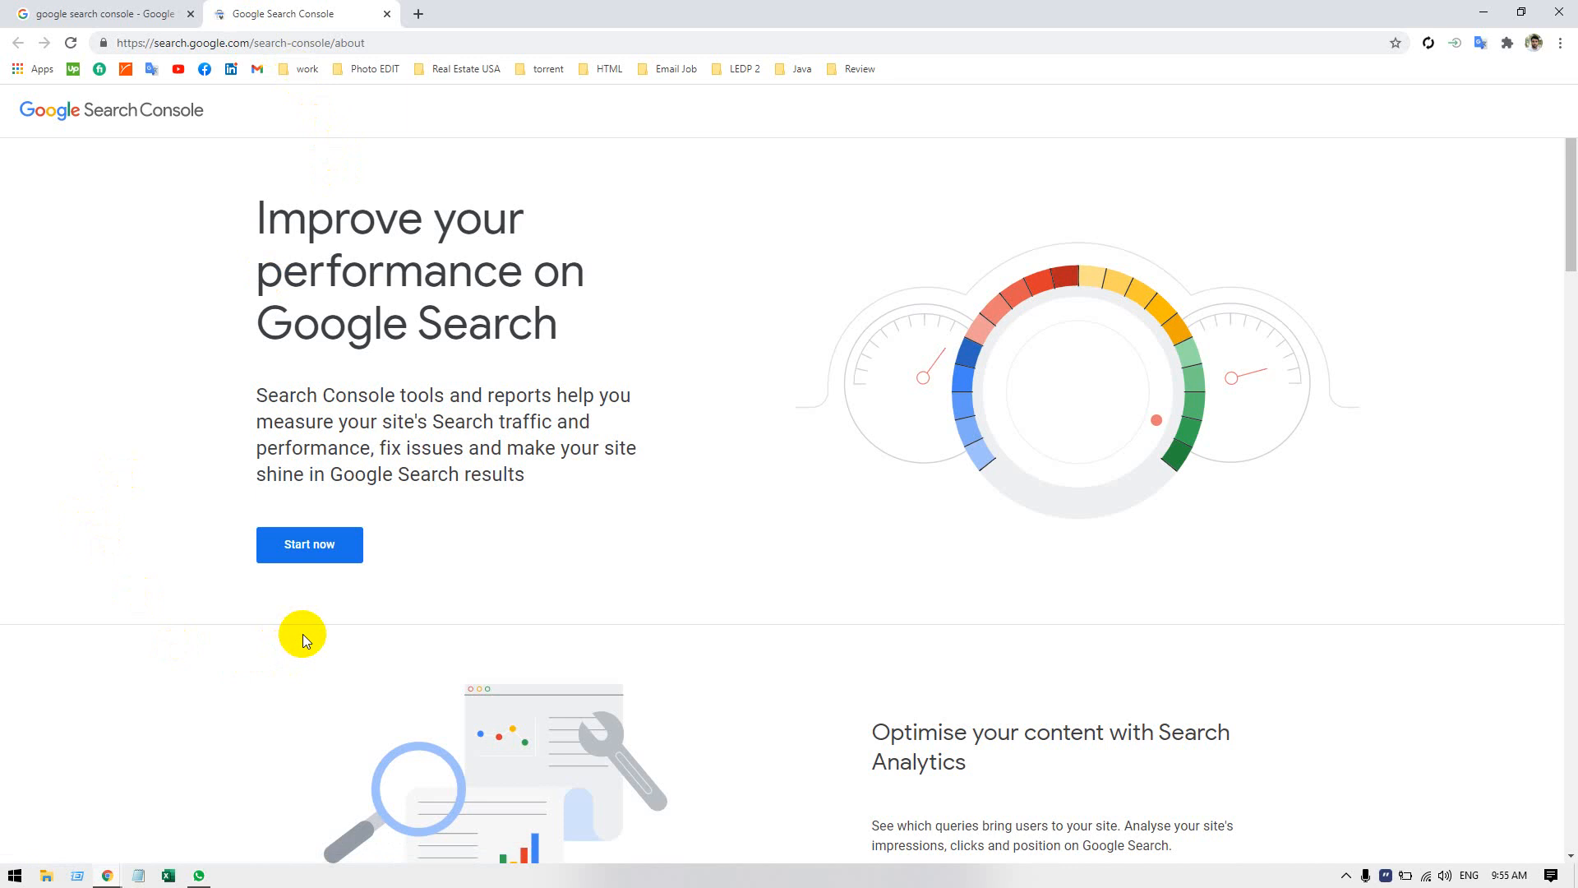
Skim the whole Search Console about page and read its introduction on improving performance on Google Search.
scroll(637, 434, "down", 7)
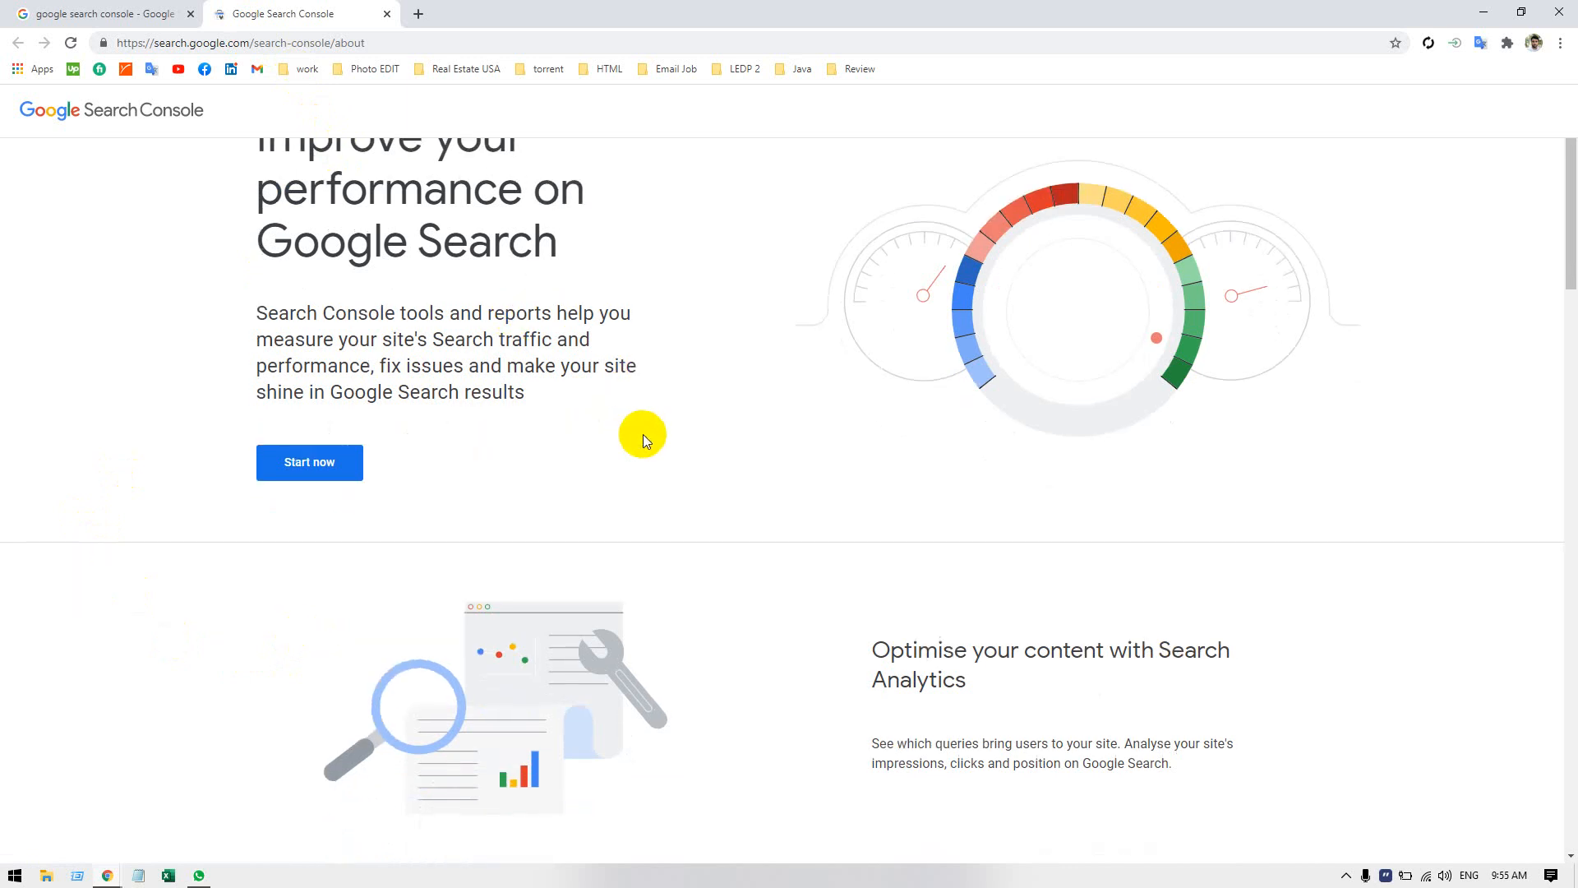
scroll(649, 427, "down", 15)
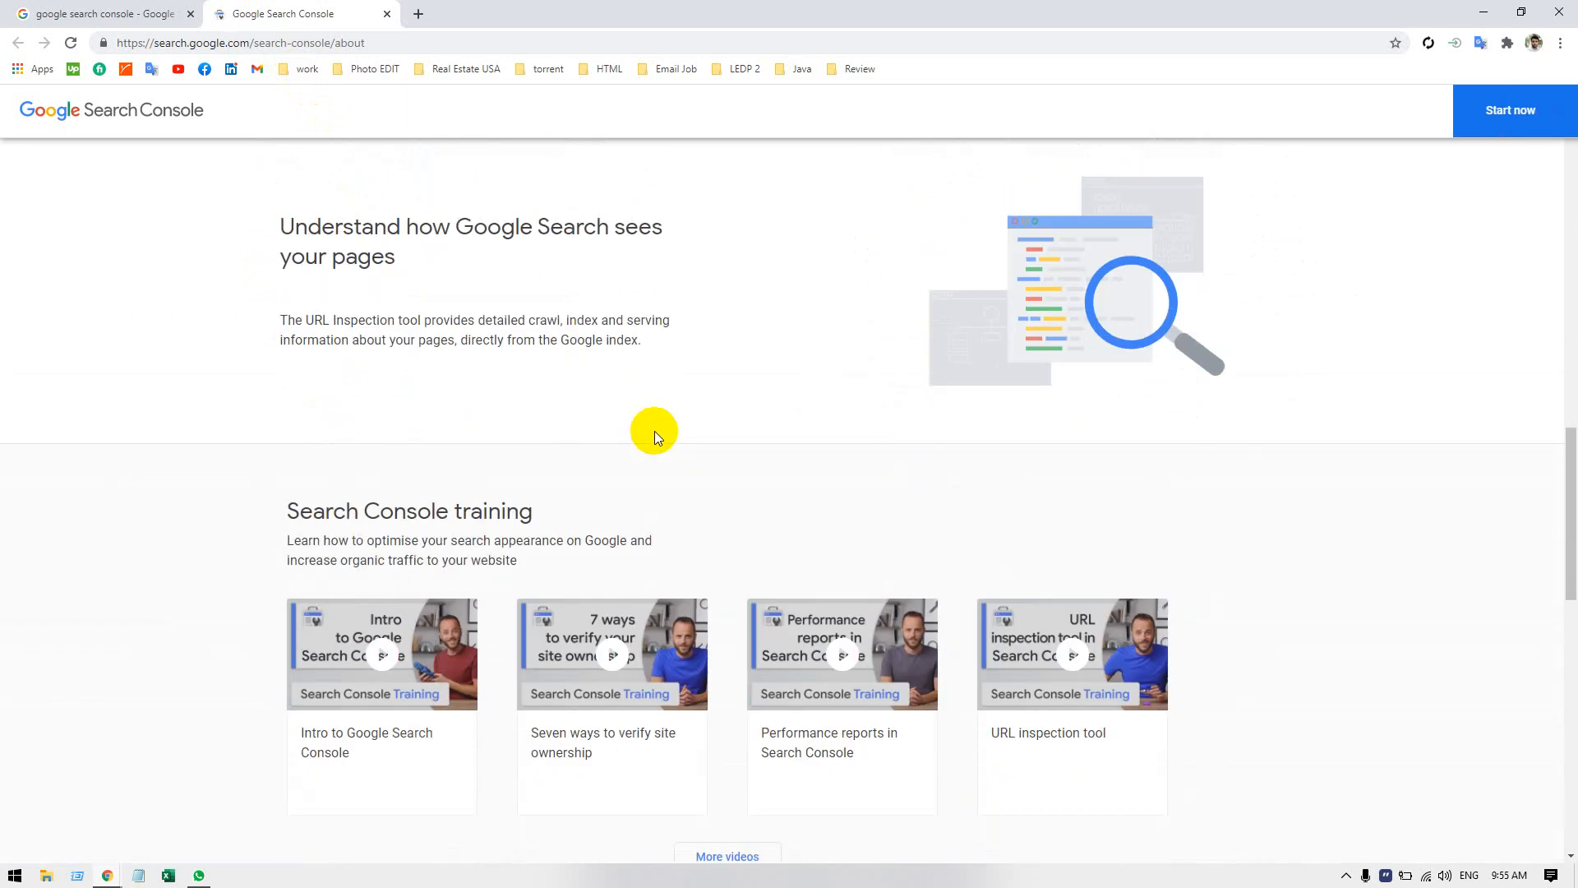
scroll(656, 437, "down", 12)
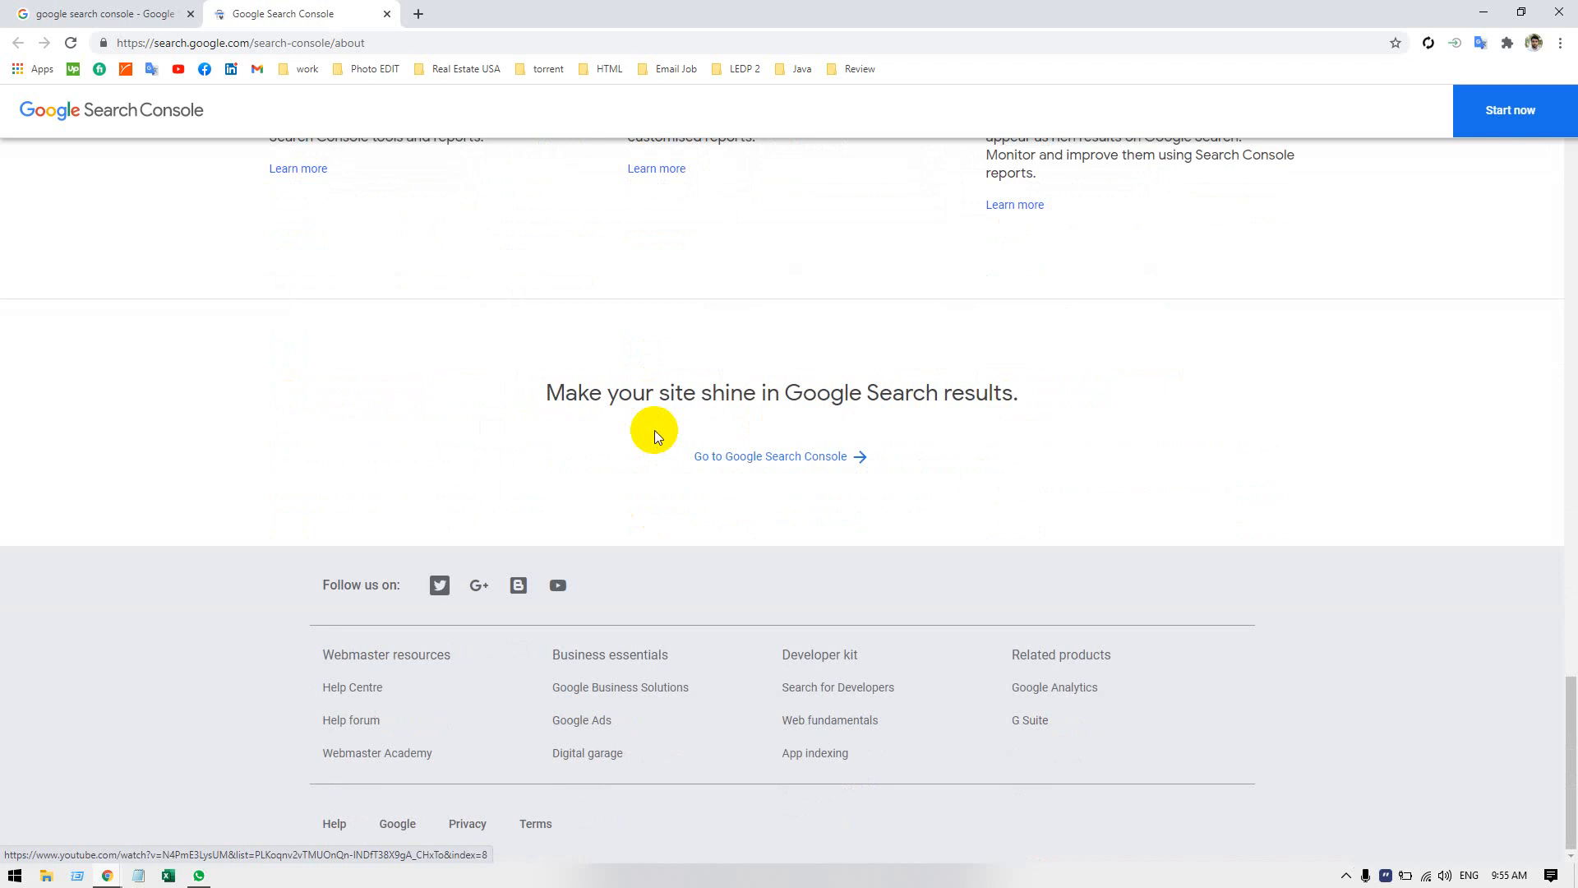
scroll(655, 431, "up", 6)
scroll(654, 431, "up", 2)
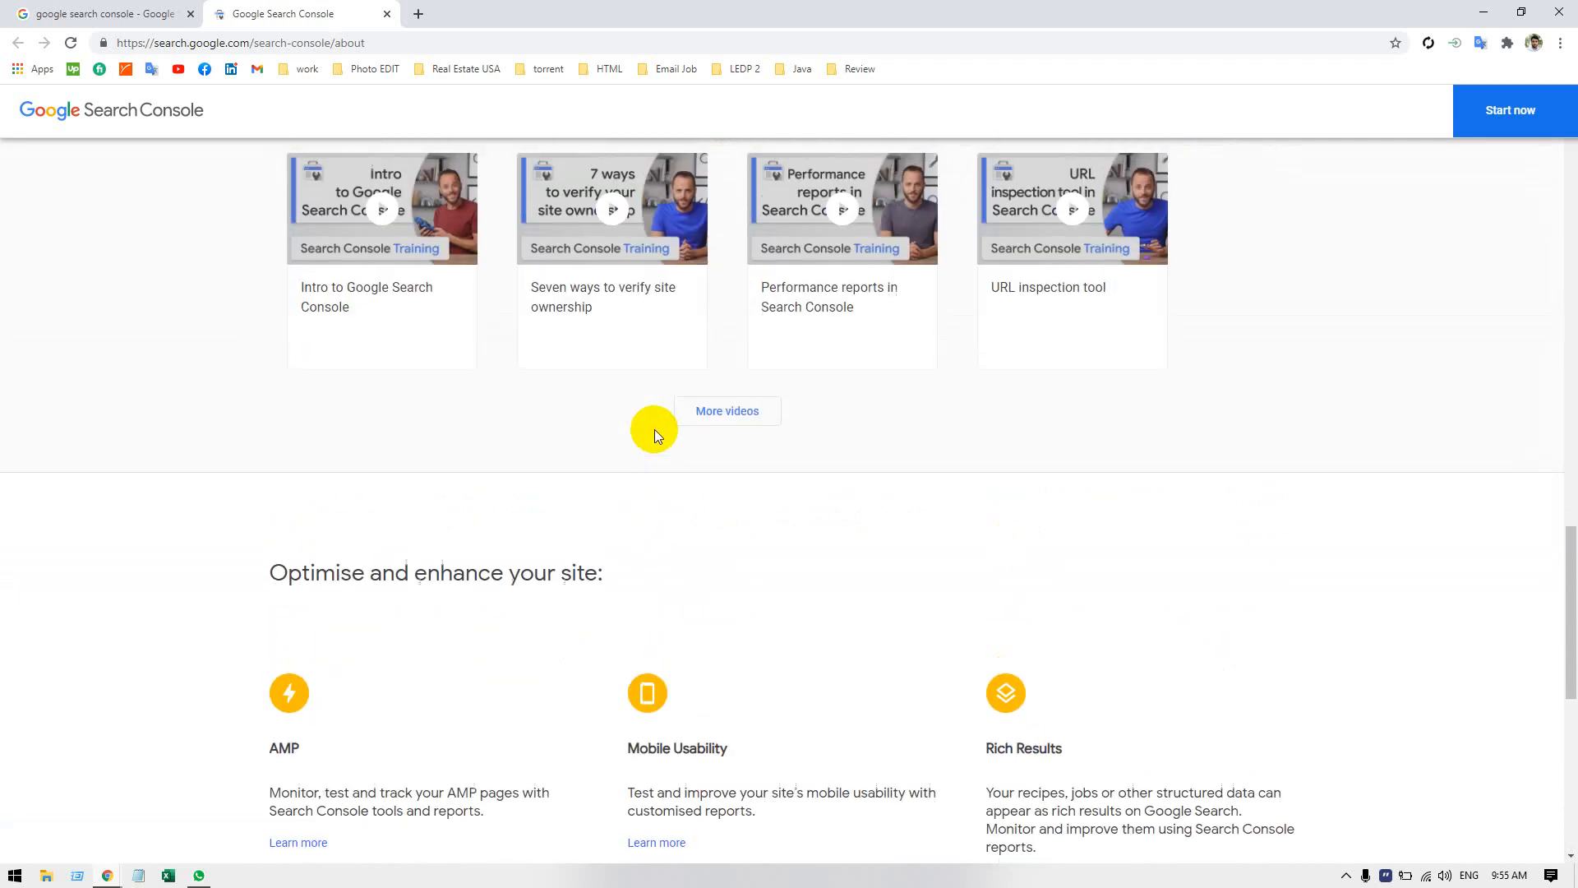
scroll(654, 429, "up", 4)
scroll(655, 430, "up", 18)
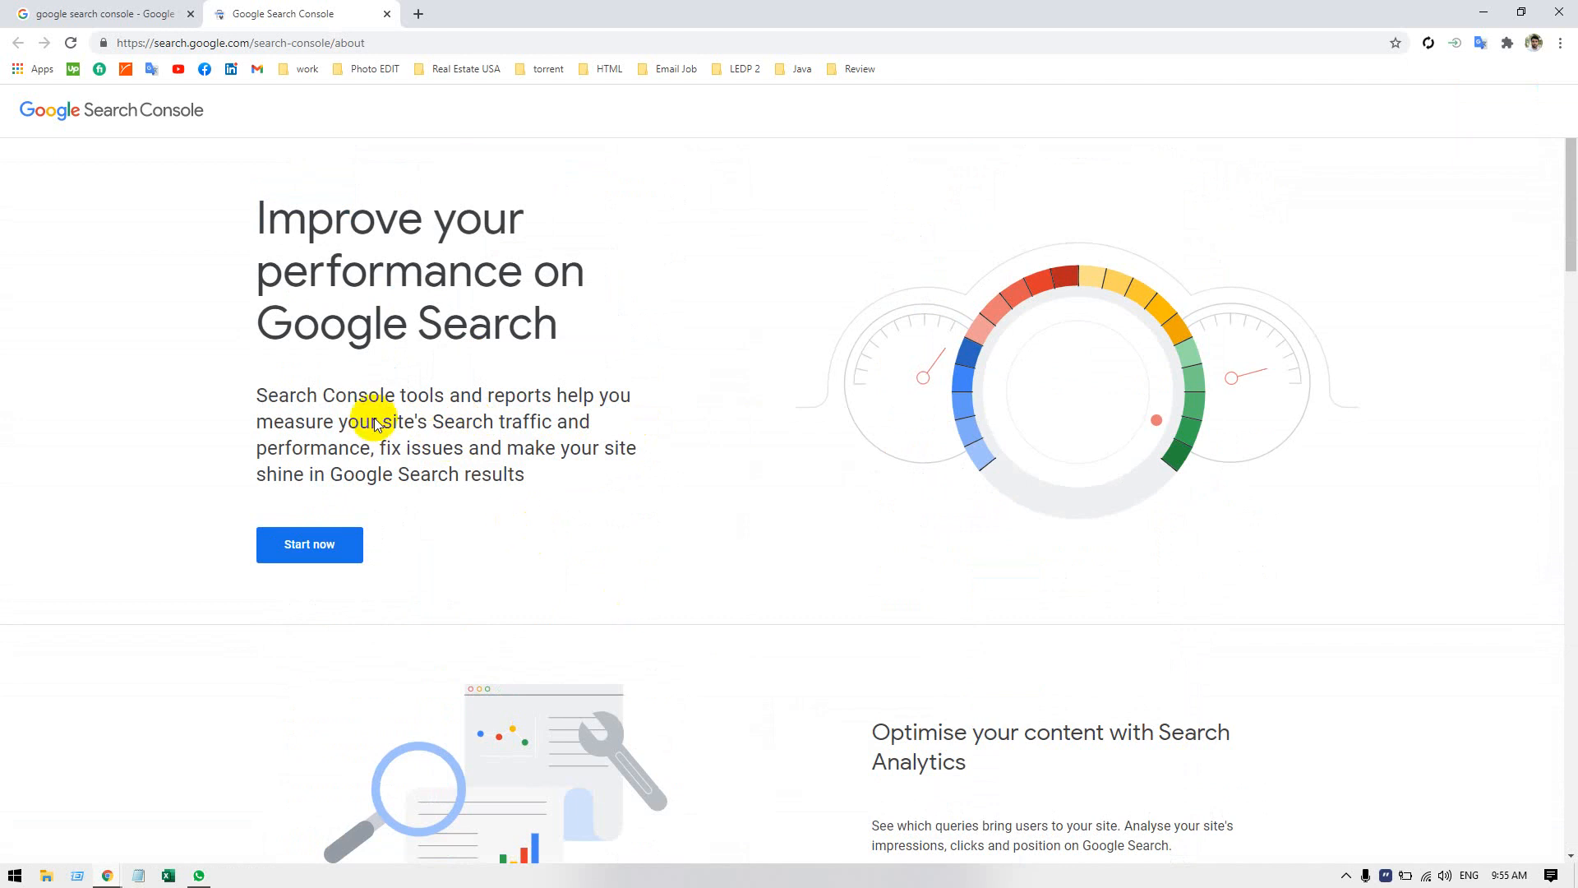
double_click(305, 218)
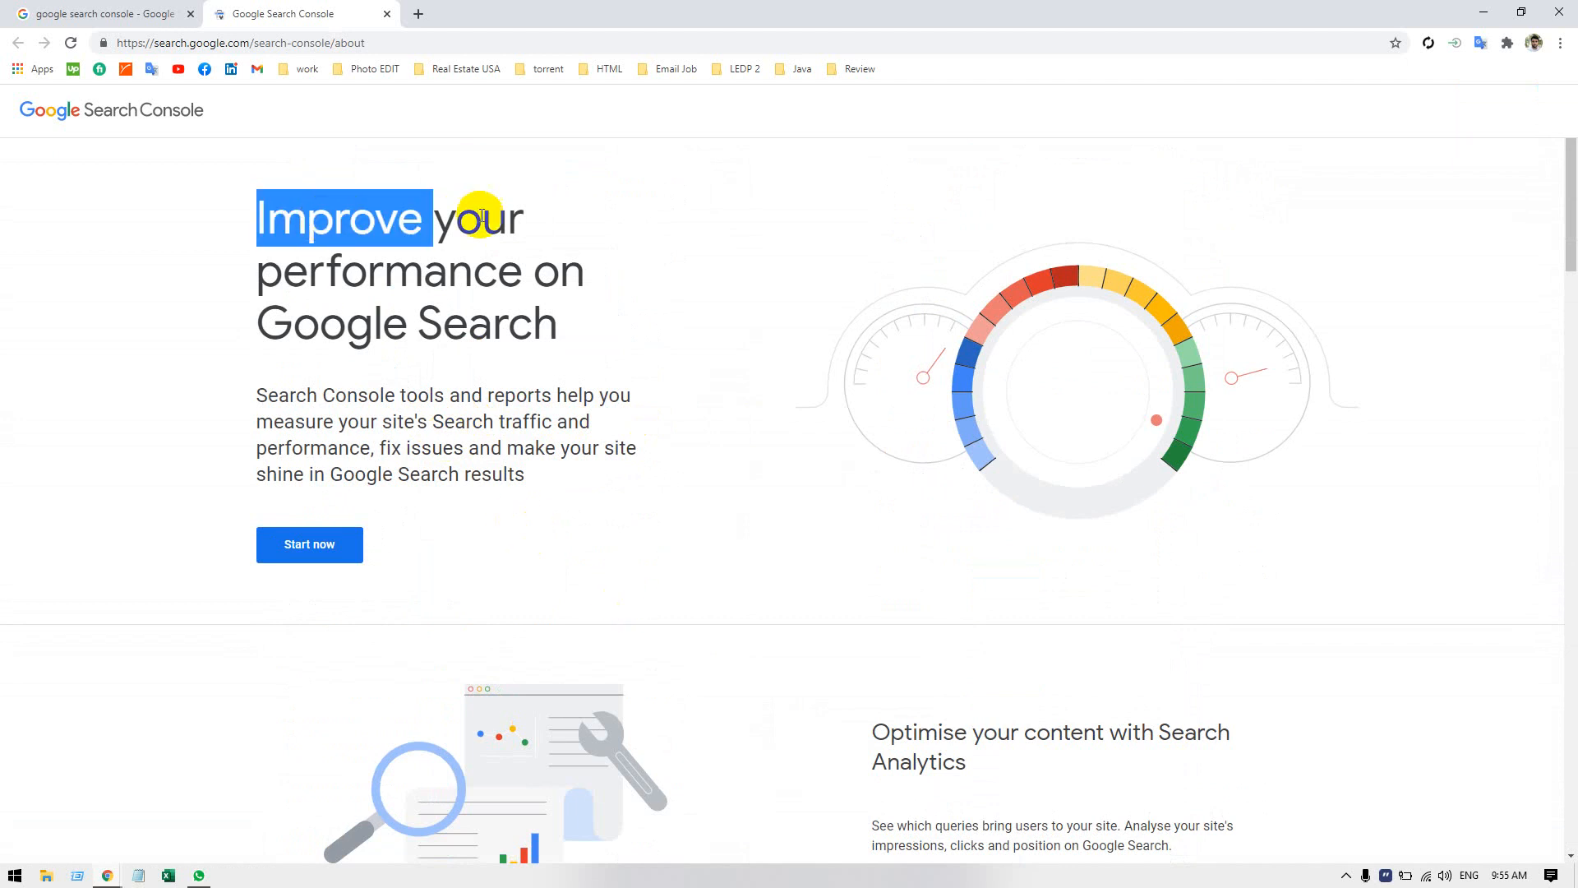
left_click(617, 310)
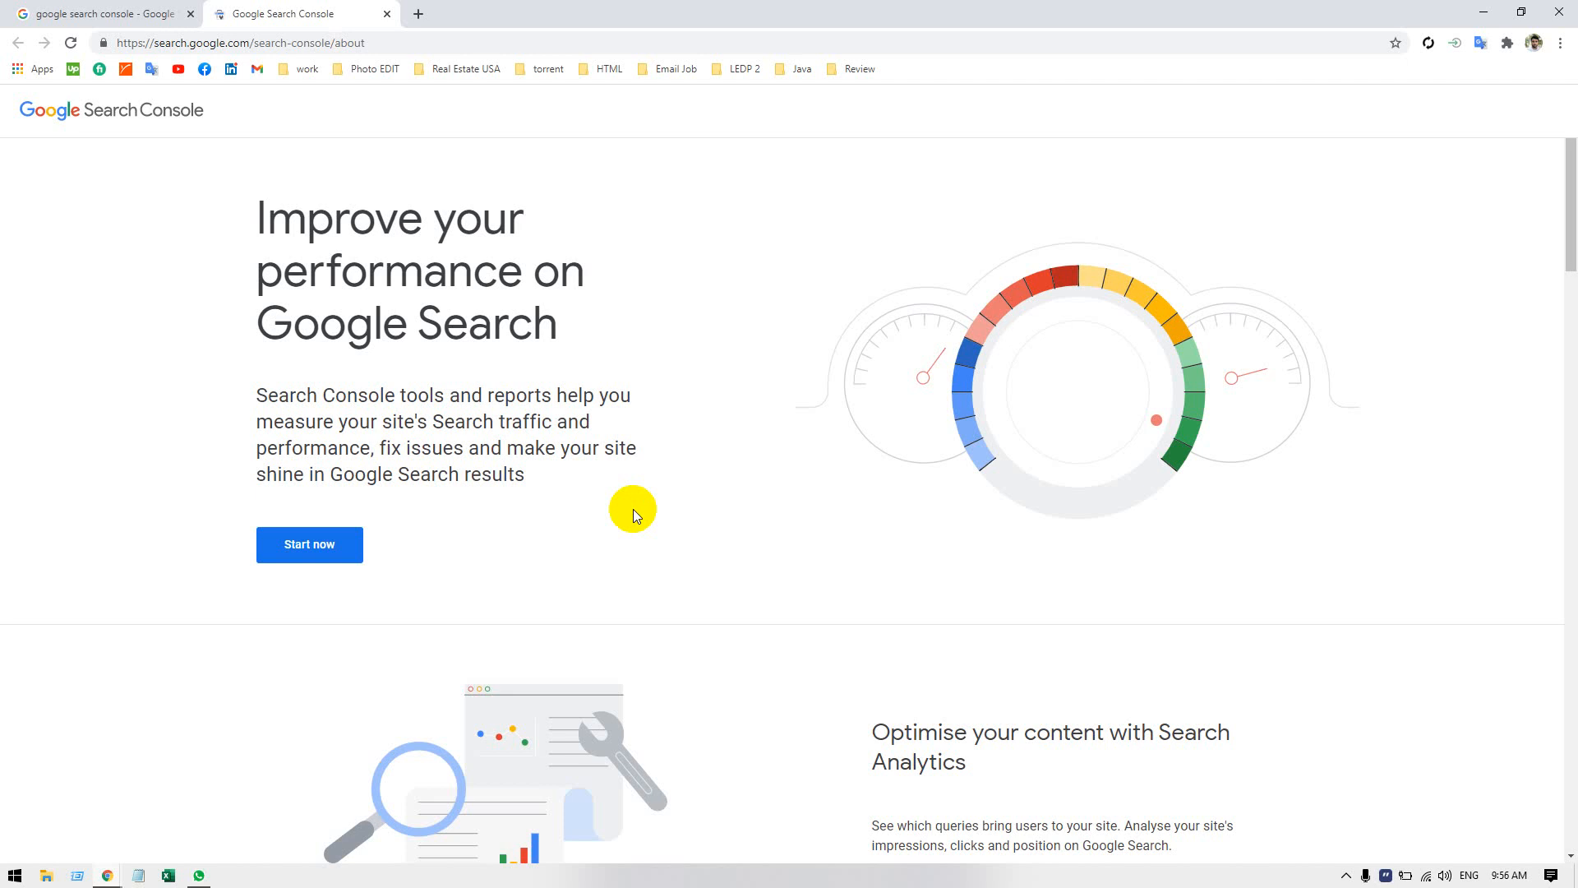
Read the "Optimise your content with Search Analytics" section, highlighting its heading and description.
scroll(633, 510, "down", 5)
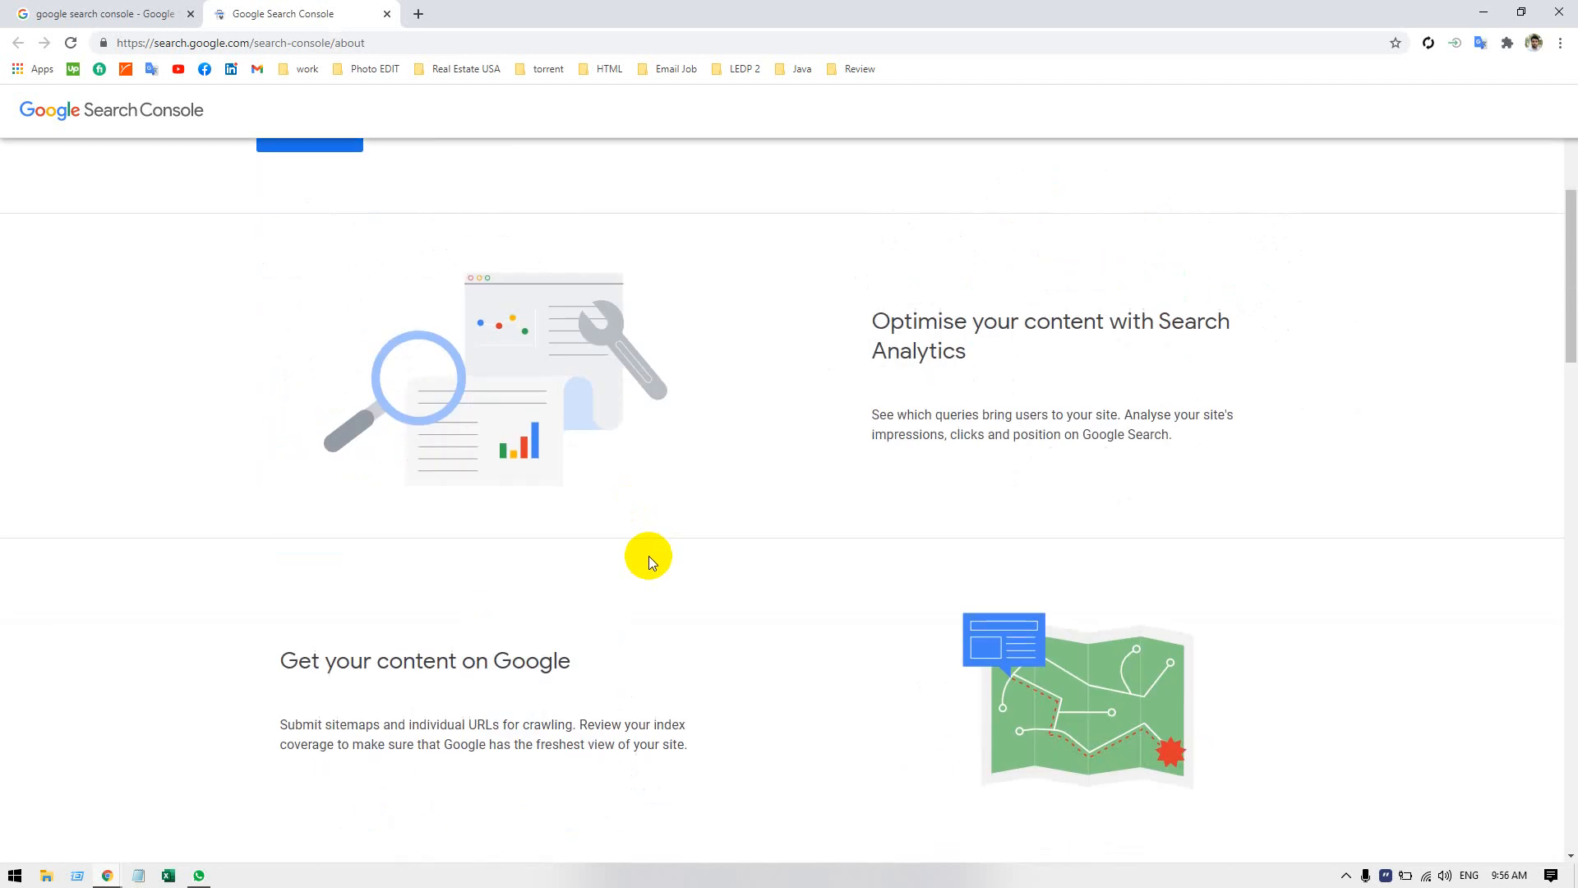
double_click(937, 320)
left_click_drag(937, 321, 1181, 318)
left_click(1069, 313)
left_click_drag(924, 308, 1206, 446)
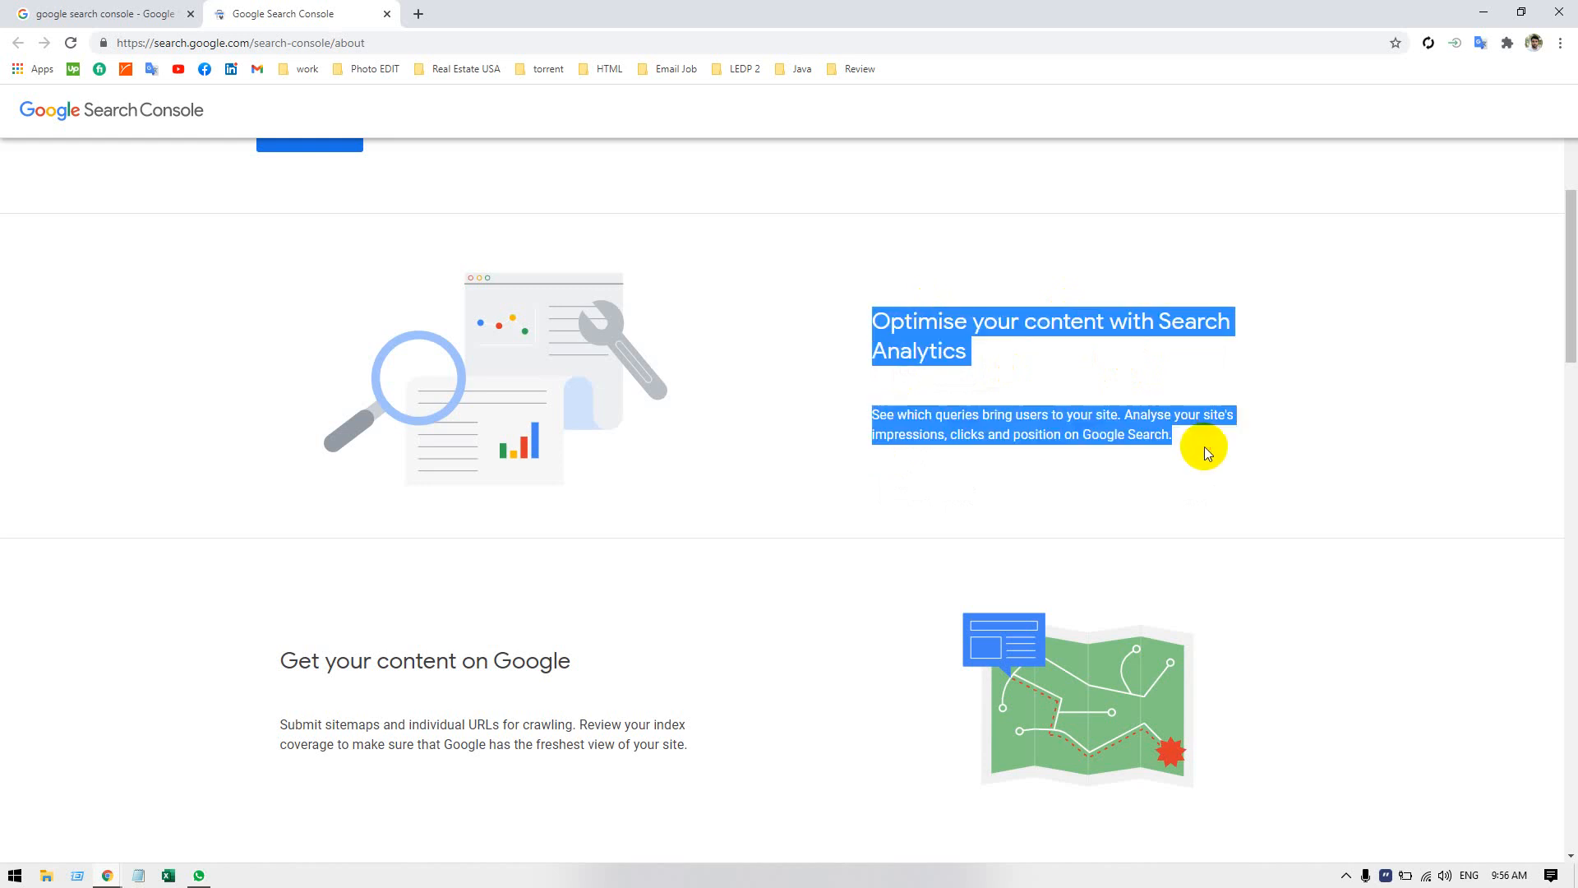
left_click(1230, 468)
left_click(1294, 416)
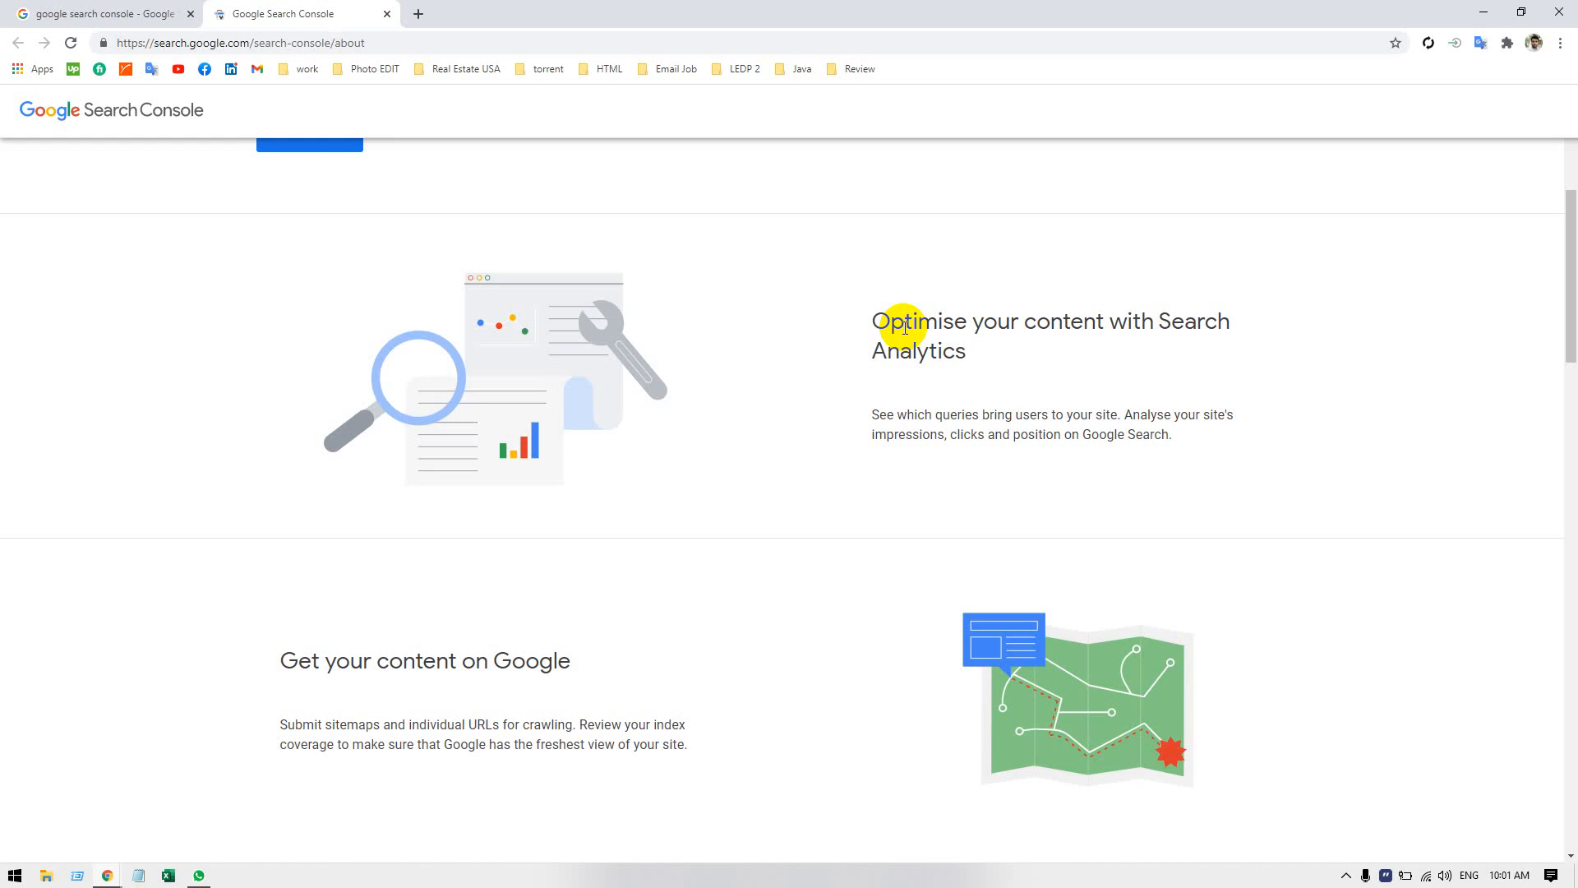
Select the "Get your content on Google" description and the word "freshest" for translation, and read the section about issue alerts.
scroll(824, 536, "down", 5)
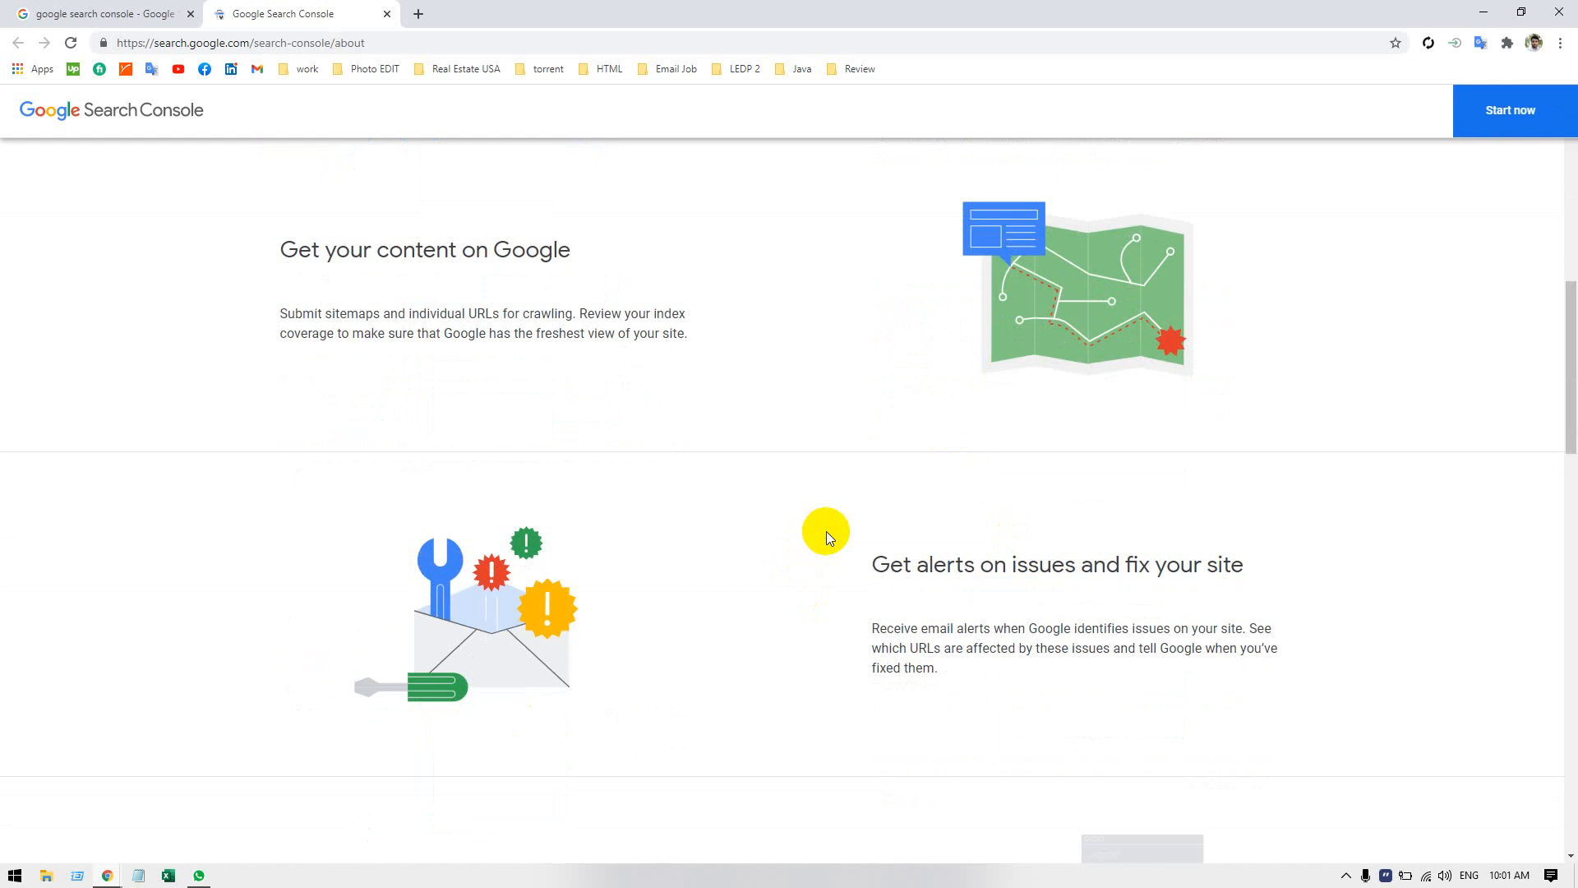
scroll(826, 531, "up", 2)
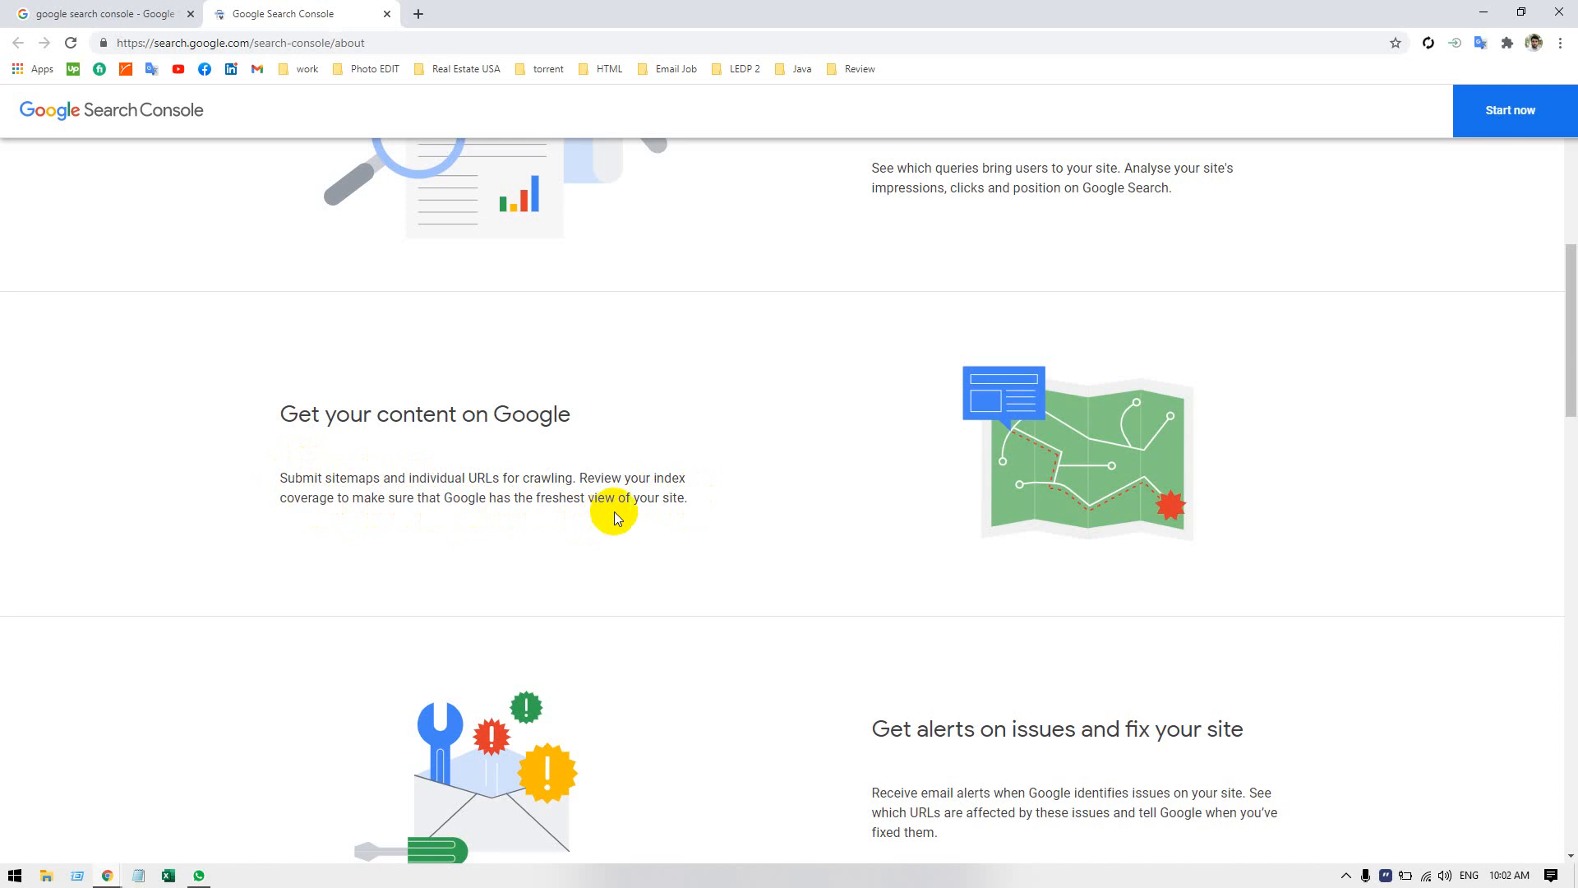
left_click_drag(688, 499, 280, 479)
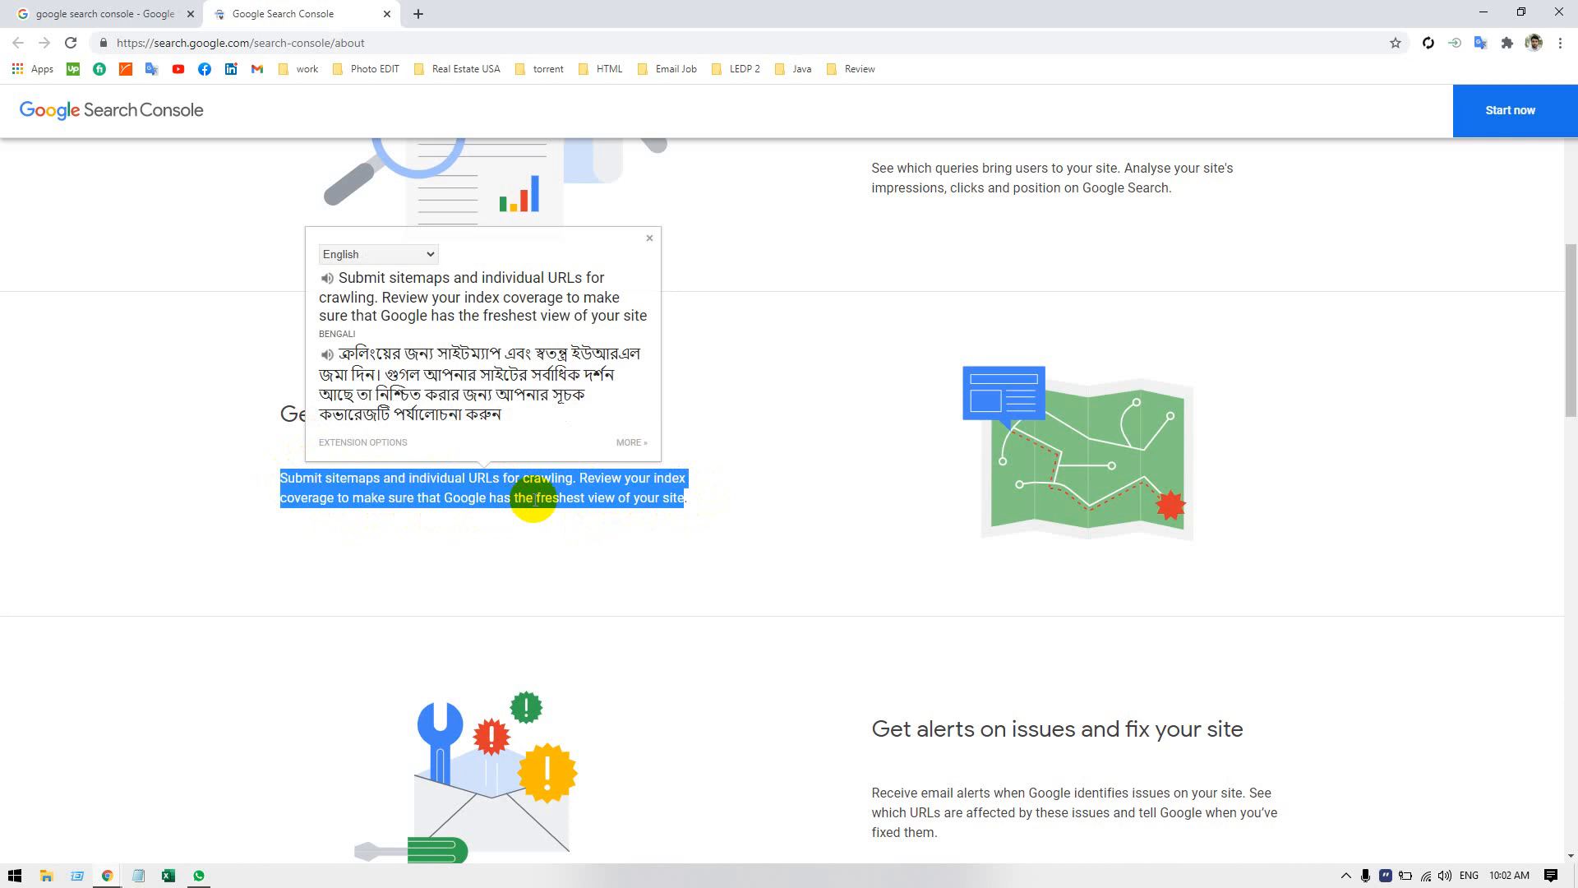
double_click(546, 498)
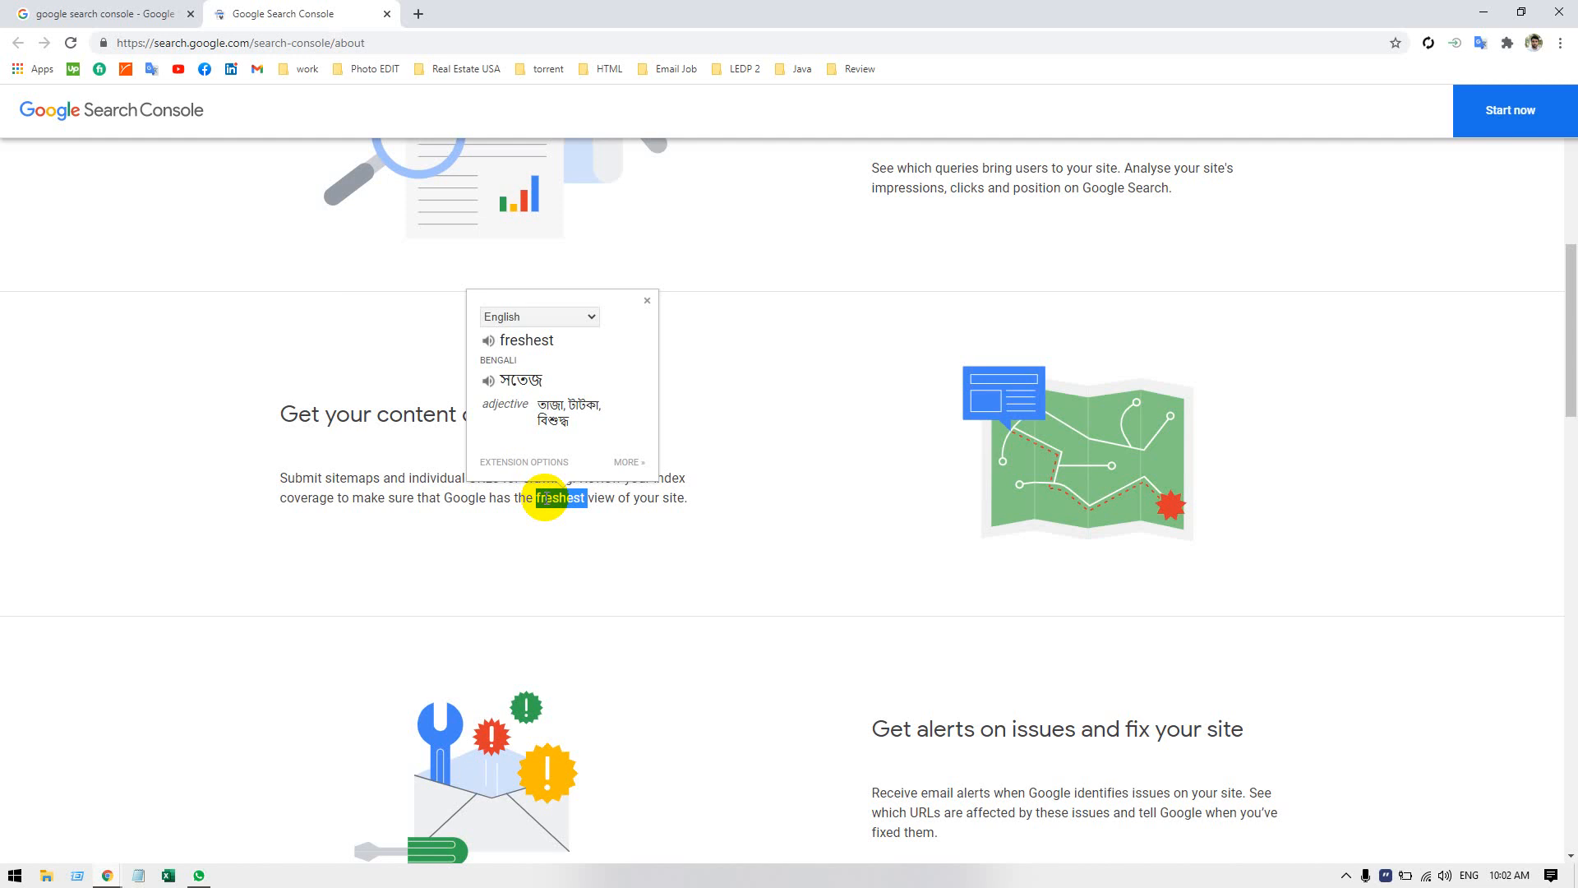
left_click(545, 498)
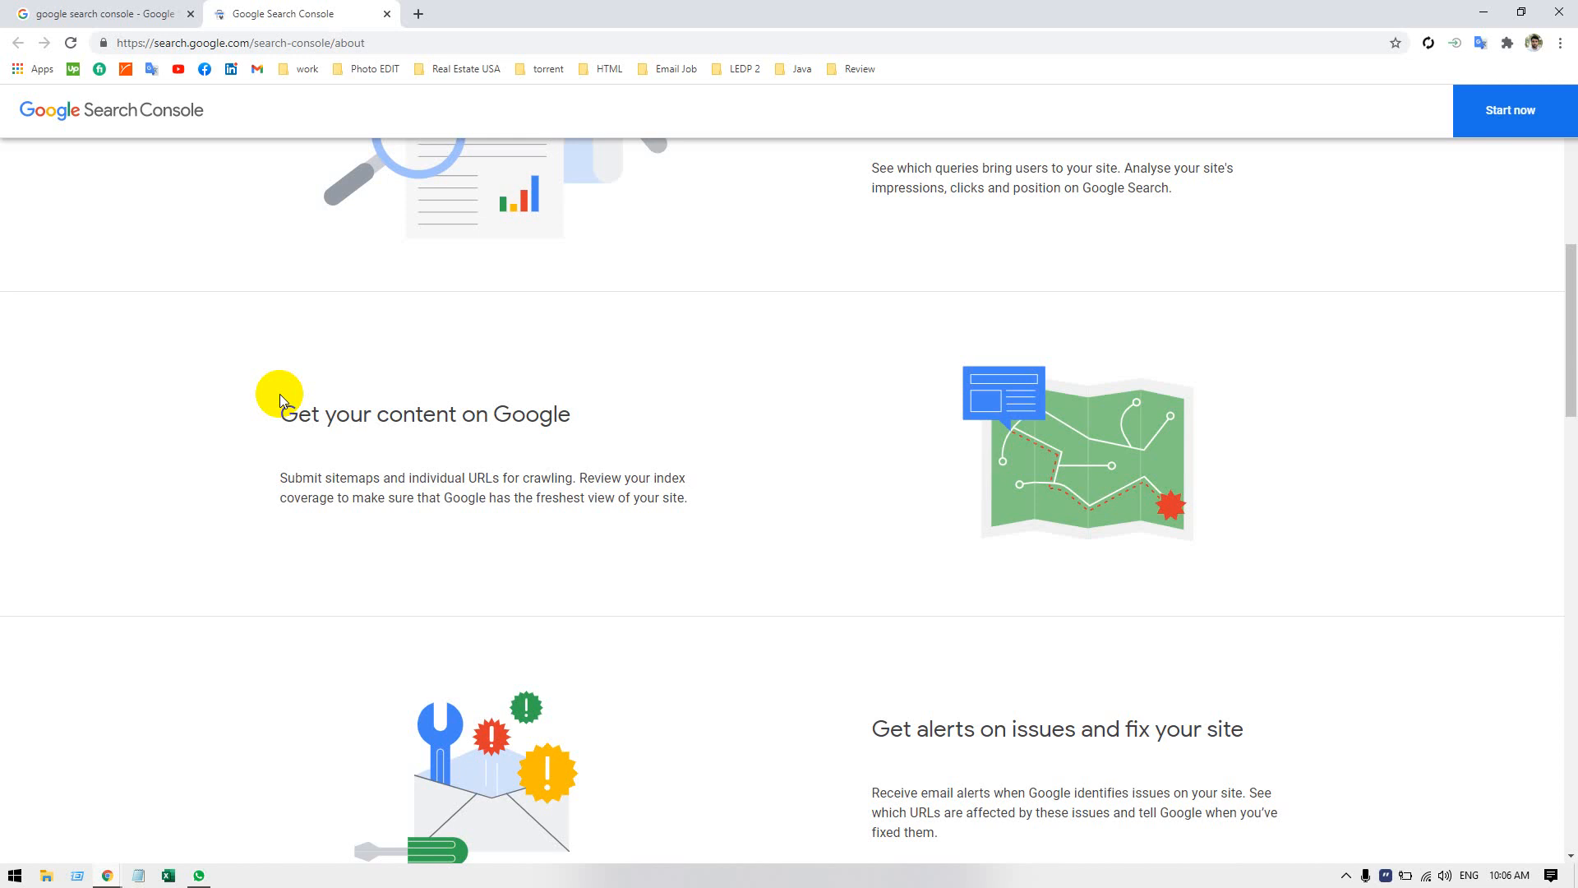
scroll(331, 490, "down", 3)
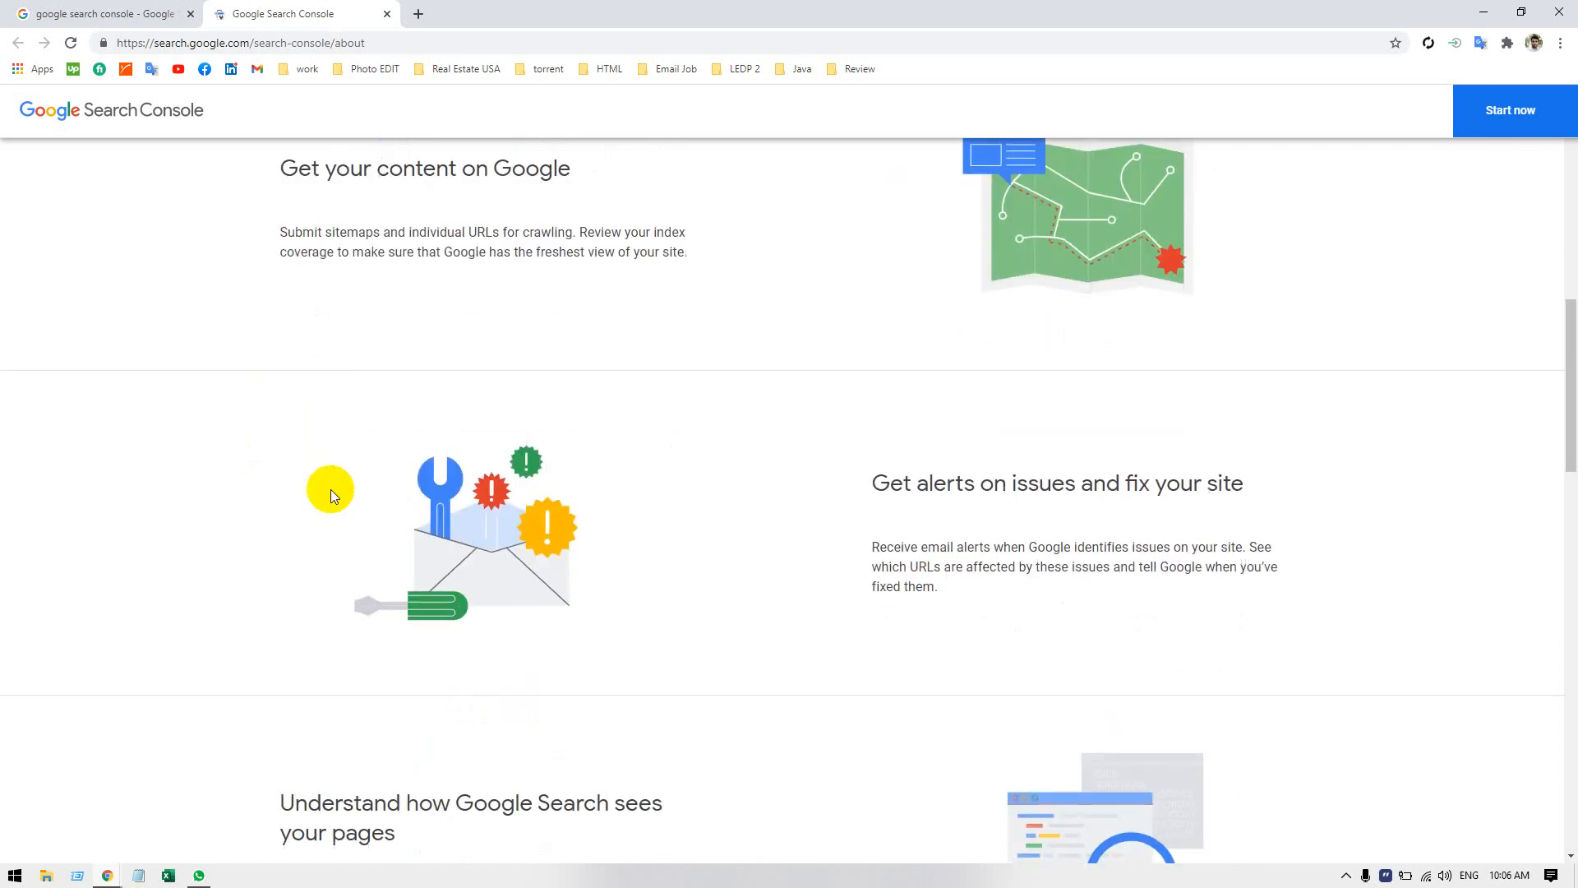
scroll(331, 490, "down", 1)
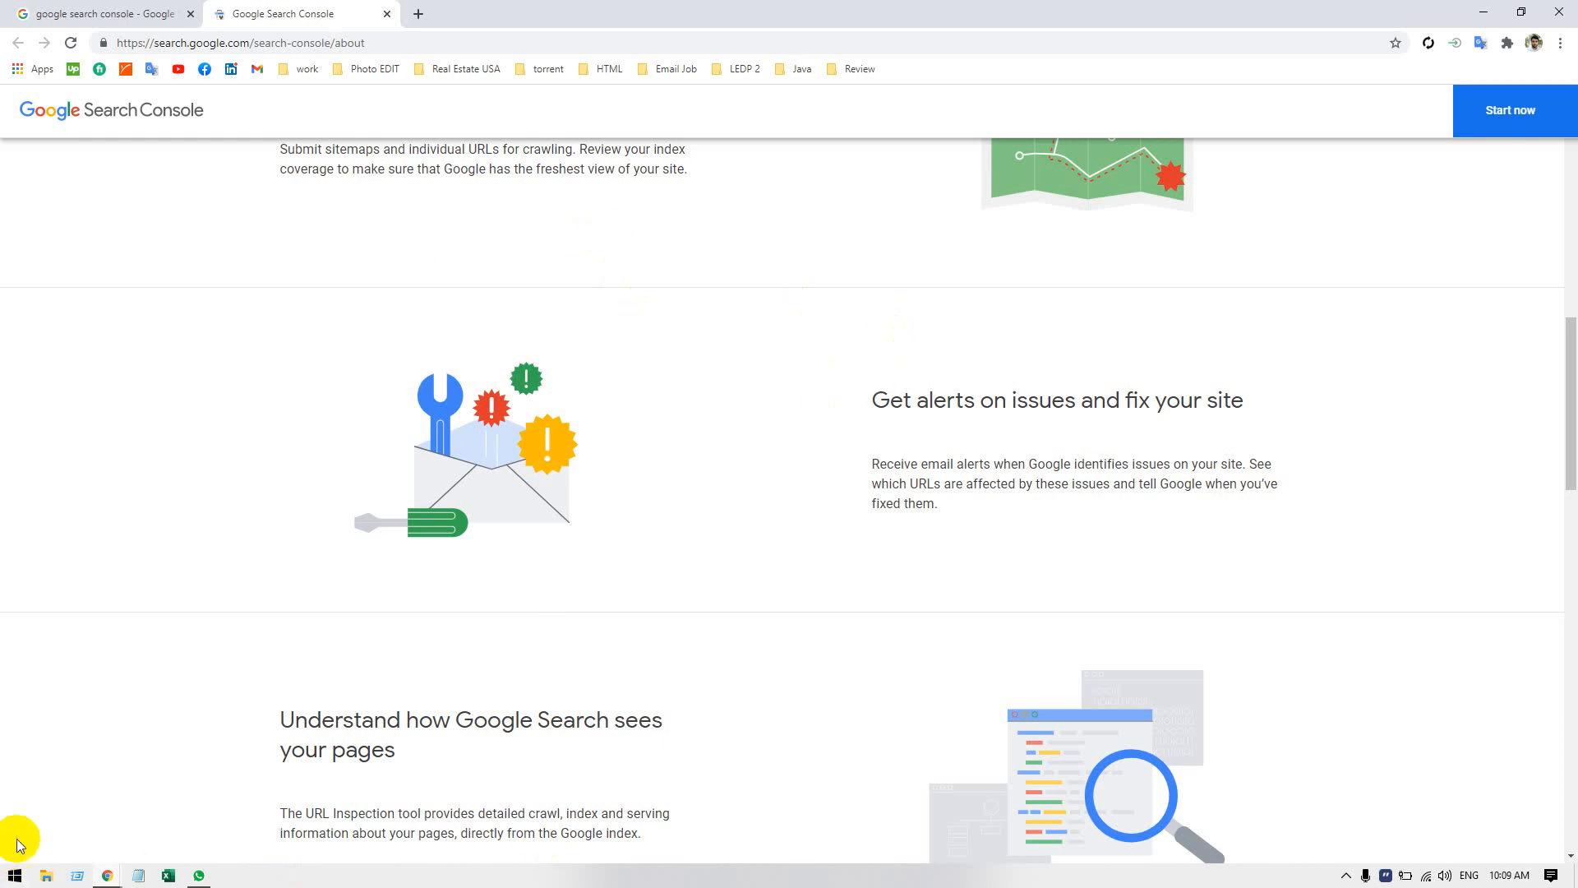
Run the tree command several times from the Windows Run dialog.
left_click(78, 876)
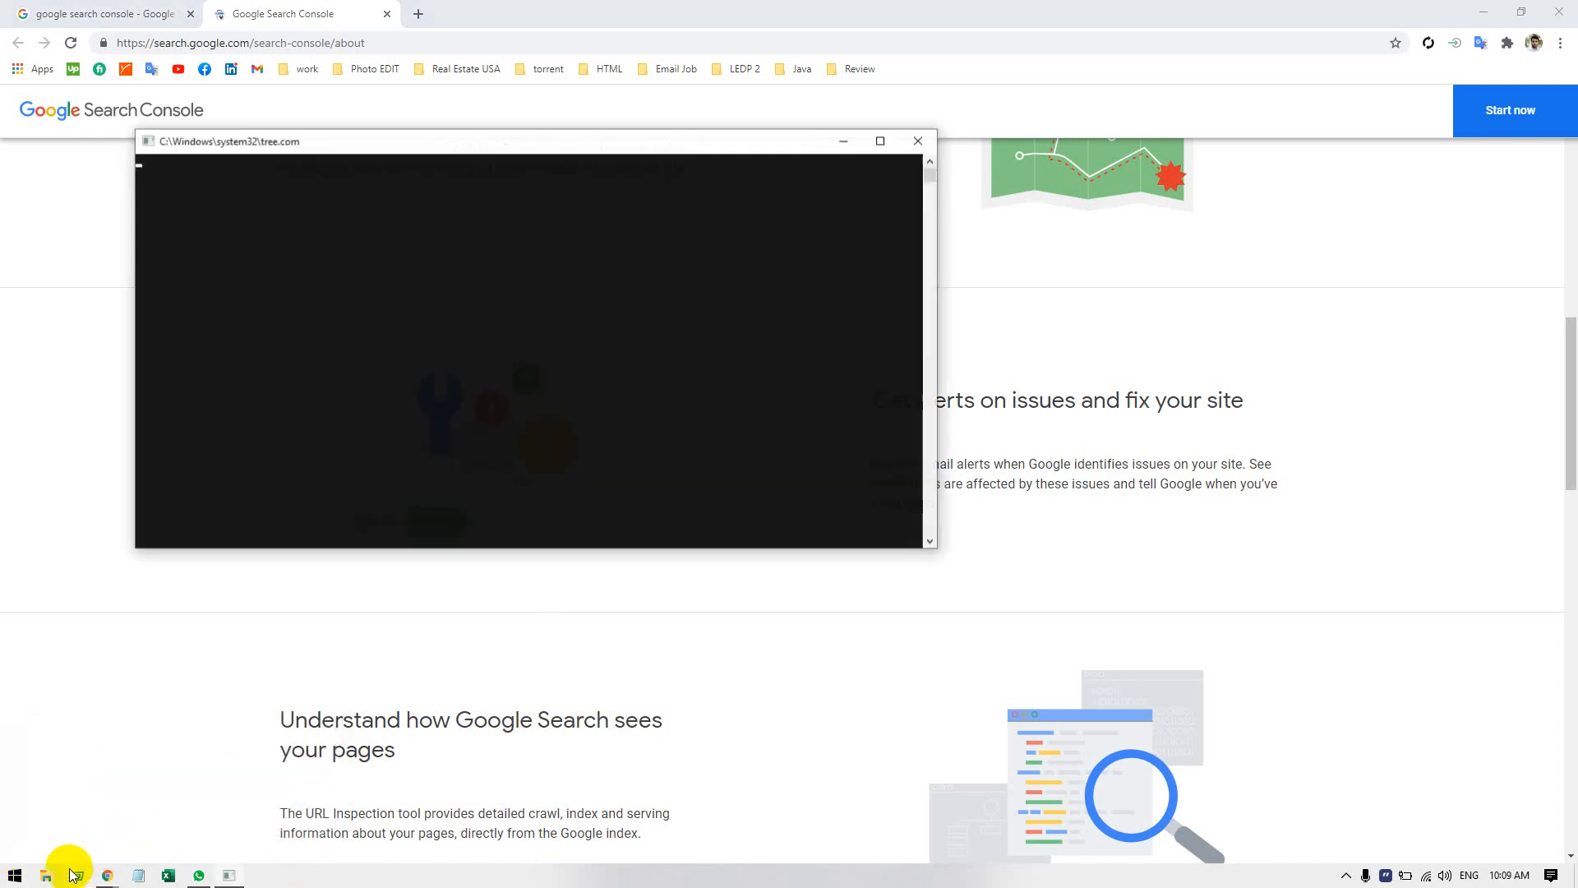
left_click(79, 875)
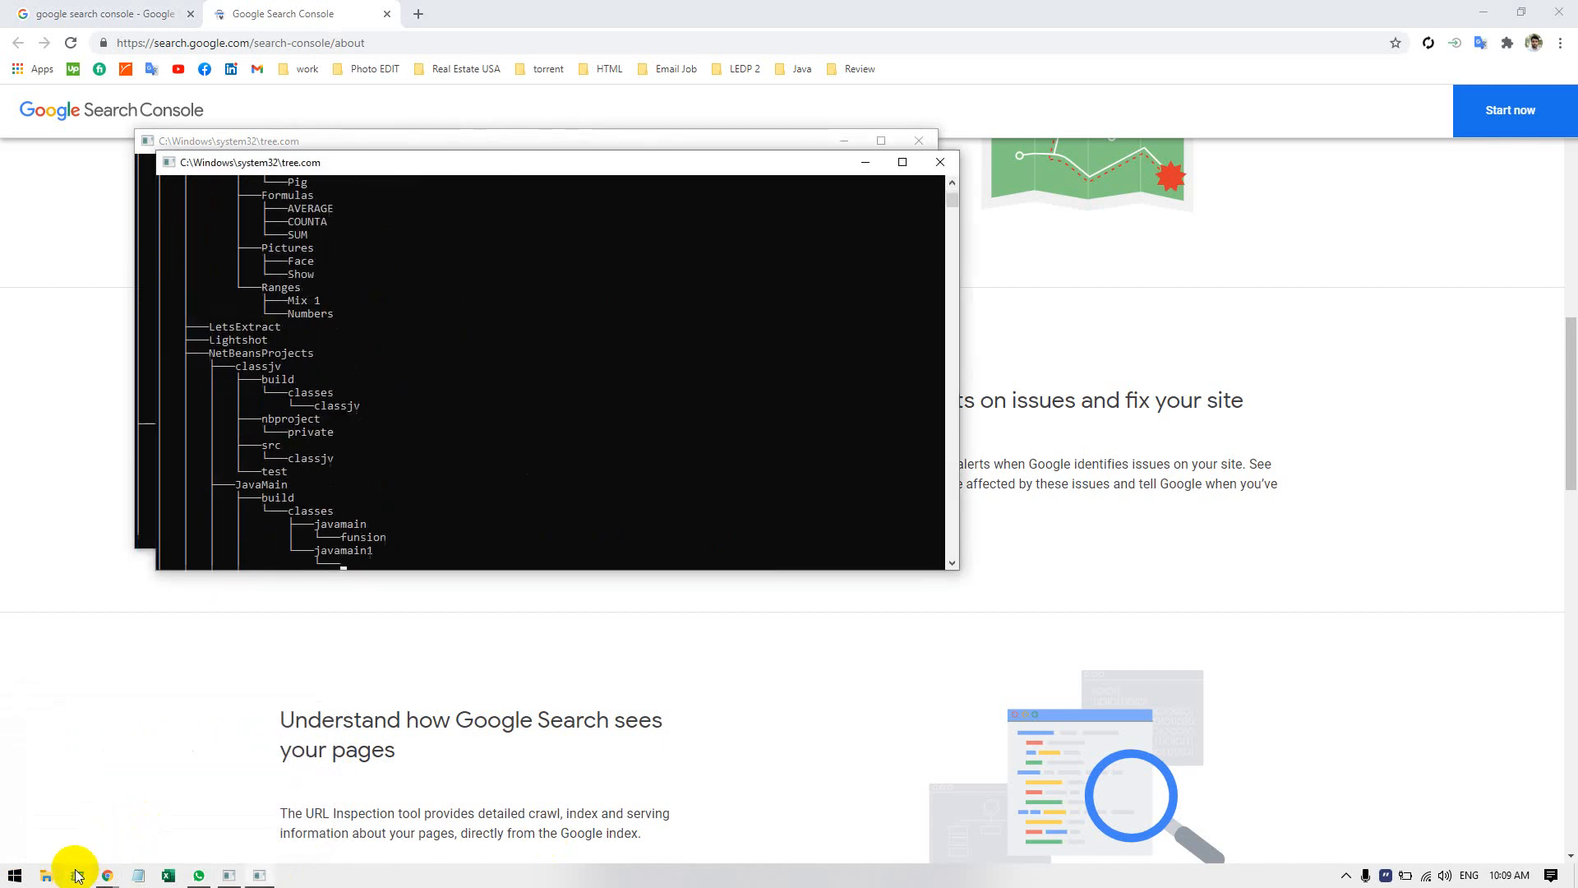
left_click(76, 871)
left_click(140, 830)
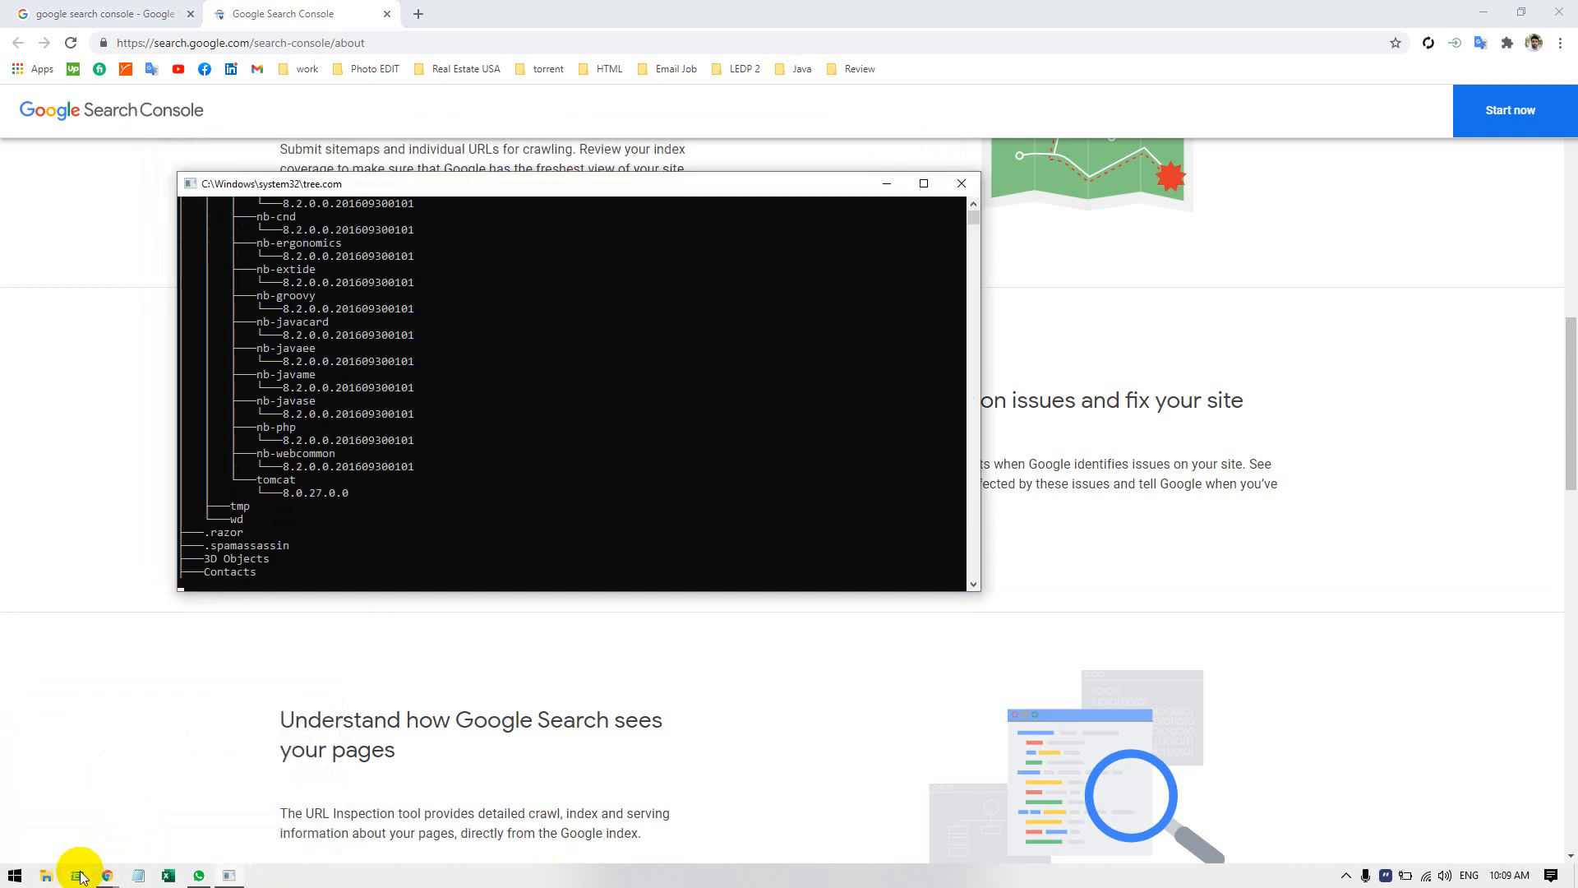
left_click(77, 873)
left_click(77, 873)
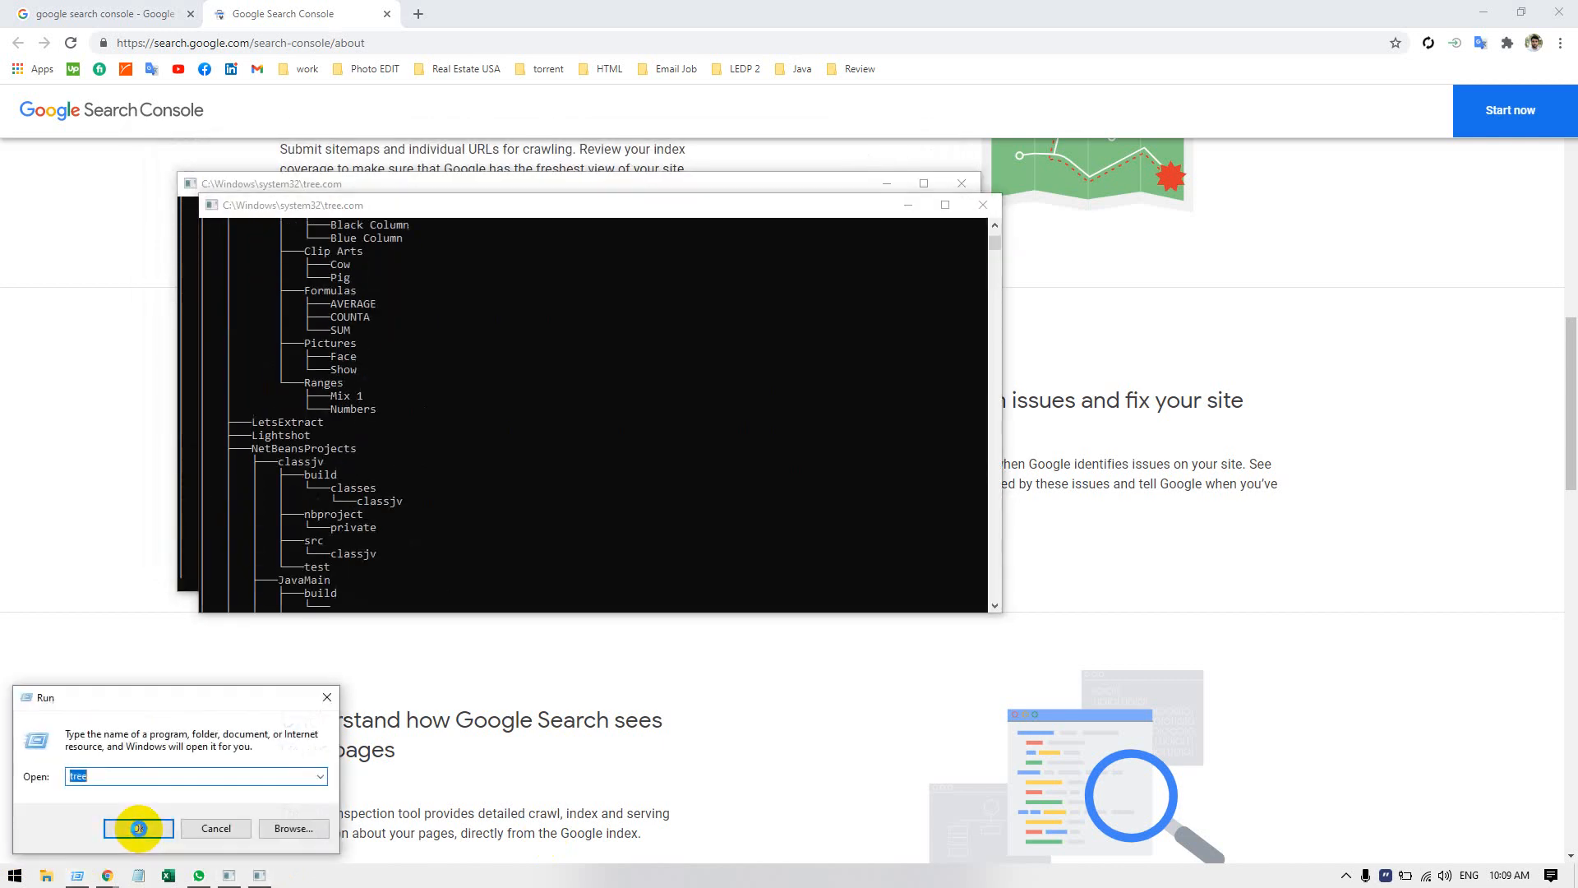
left_click(140, 829)
left_click(77, 874)
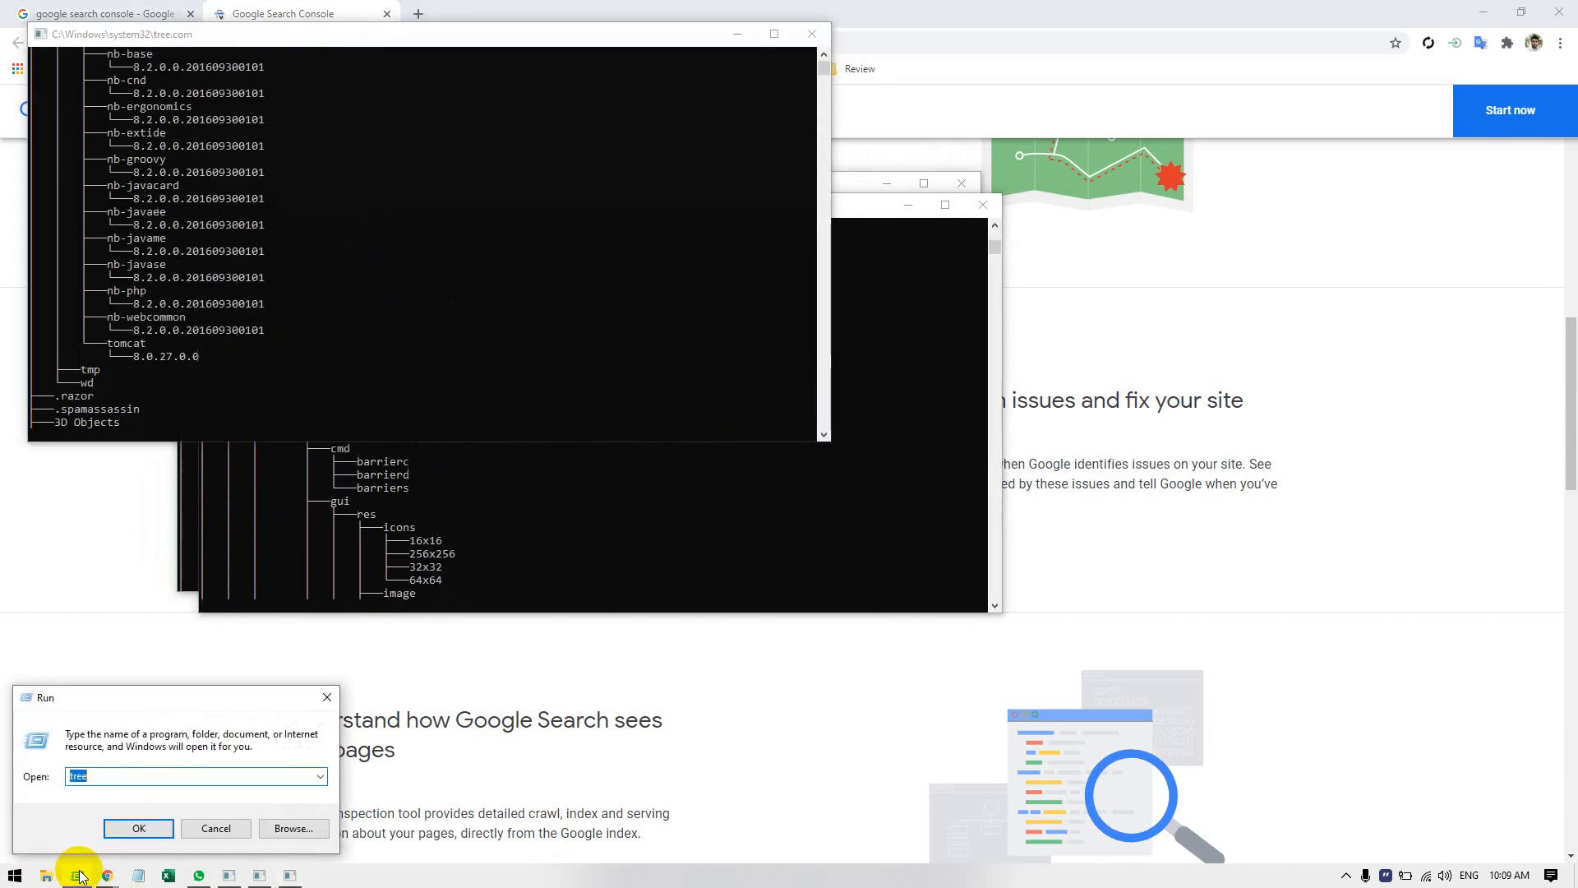
left_click(152, 825)
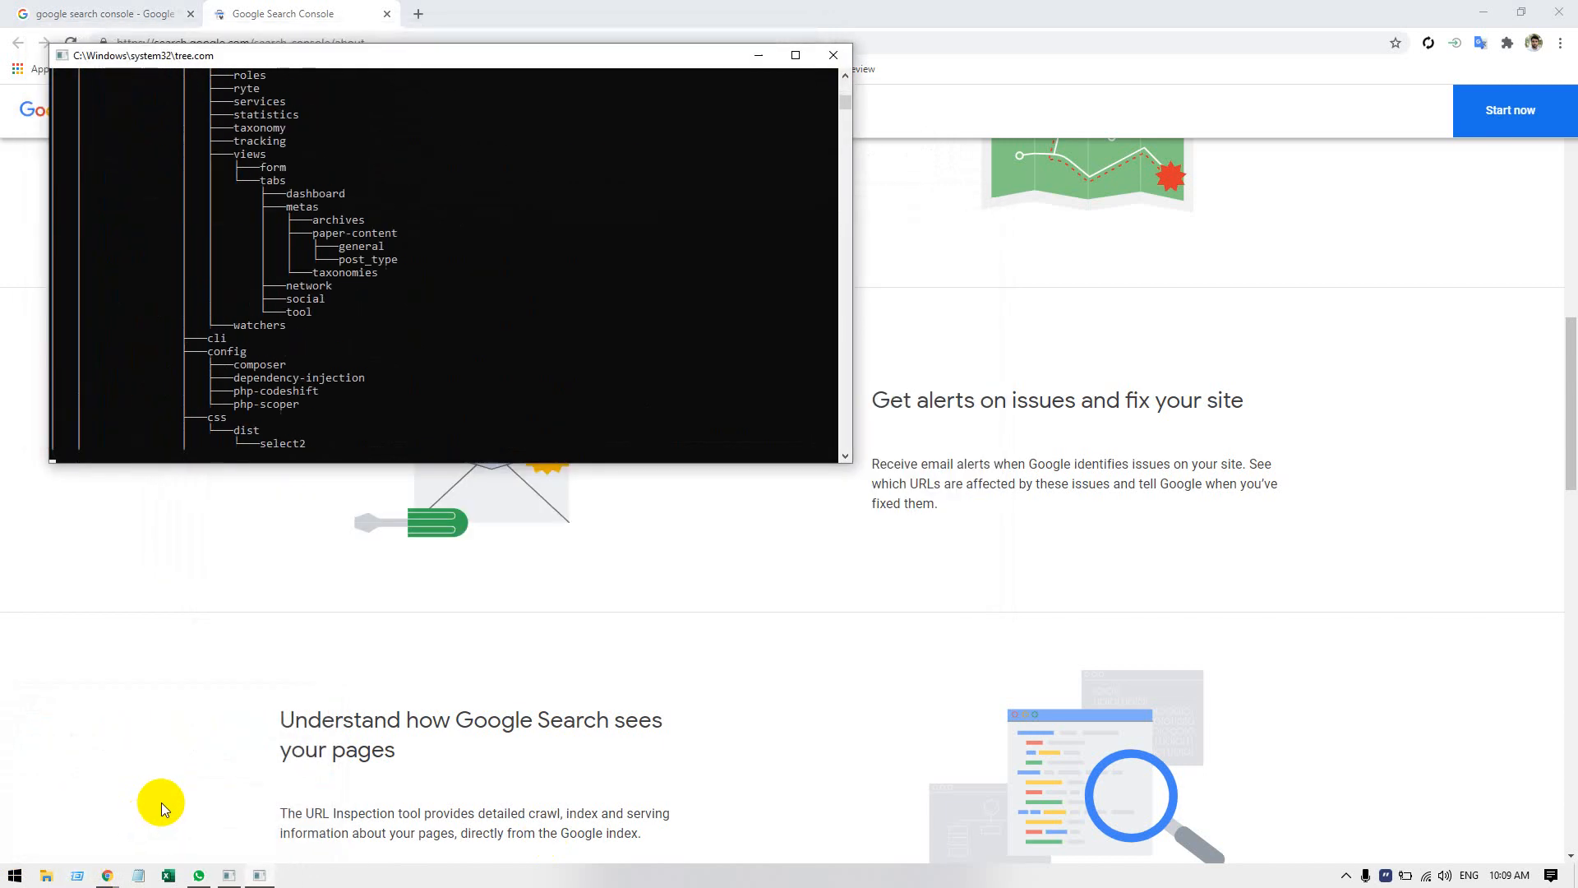
Review the URL Inspection, training and site enhancement sections of the about page, and return to its introduction.
scroll(698, 596, "down", 8)
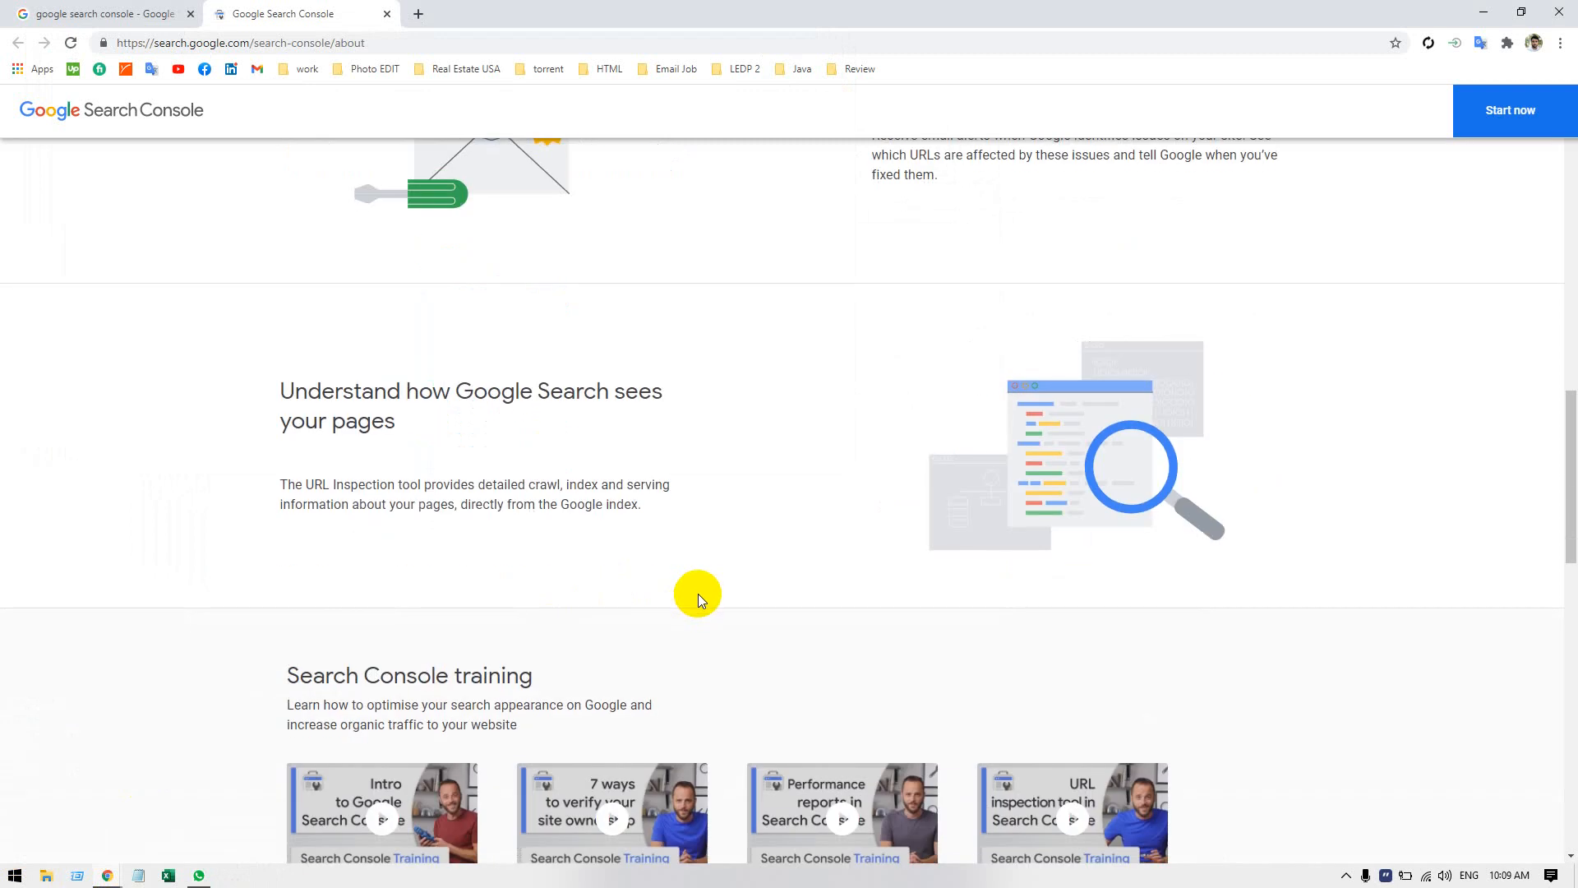
scroll(698, 594, "down", 9)
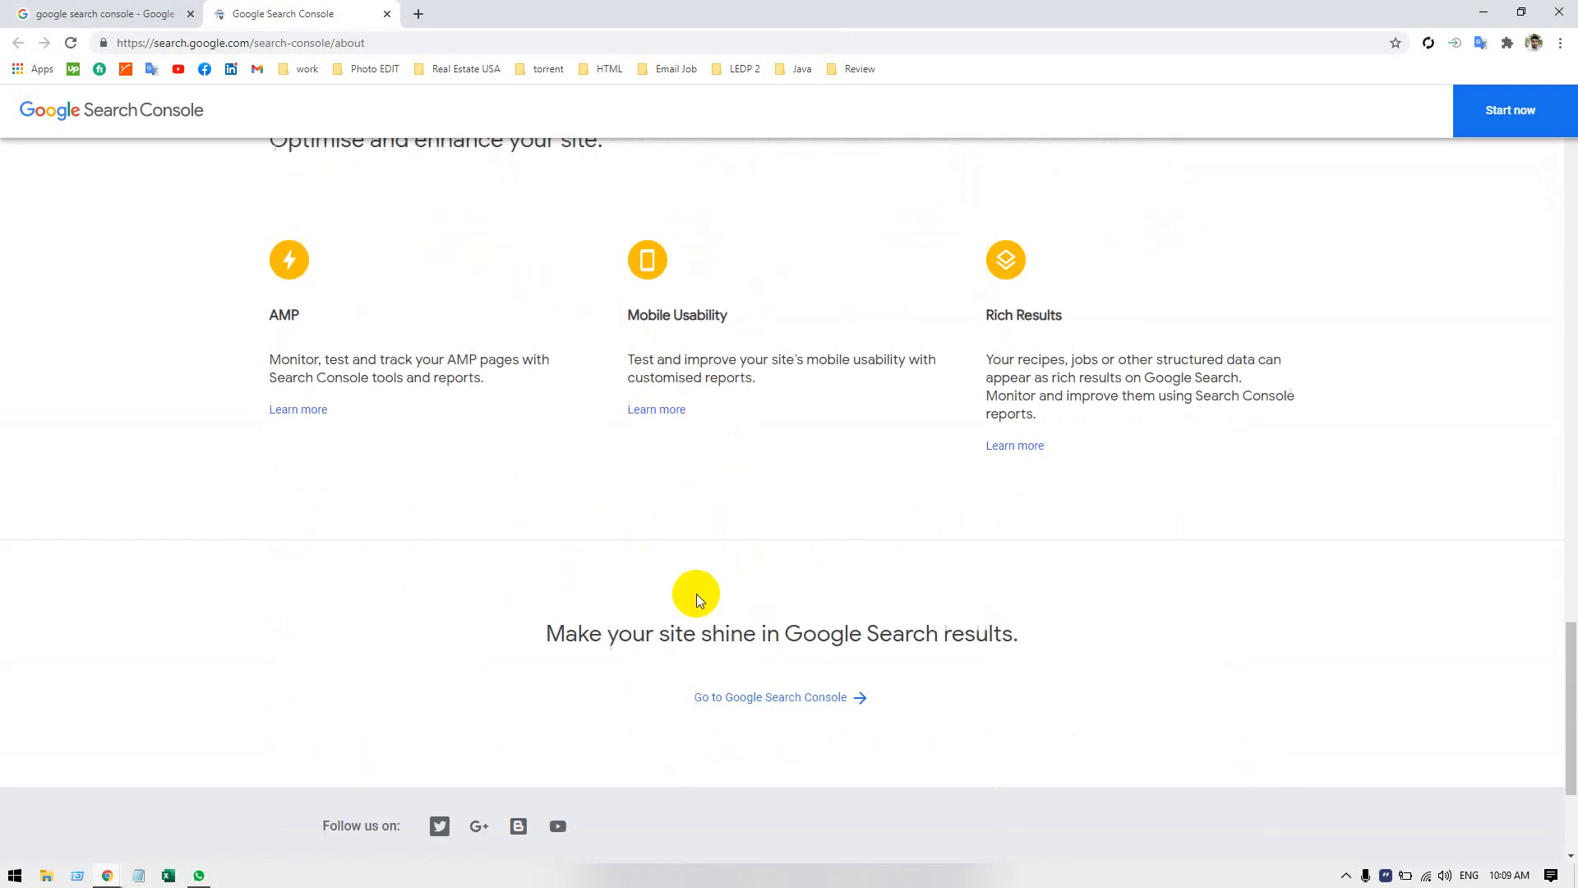
scroll(698, 593, "down", 1)
scroll(752, 582, "up", 3)
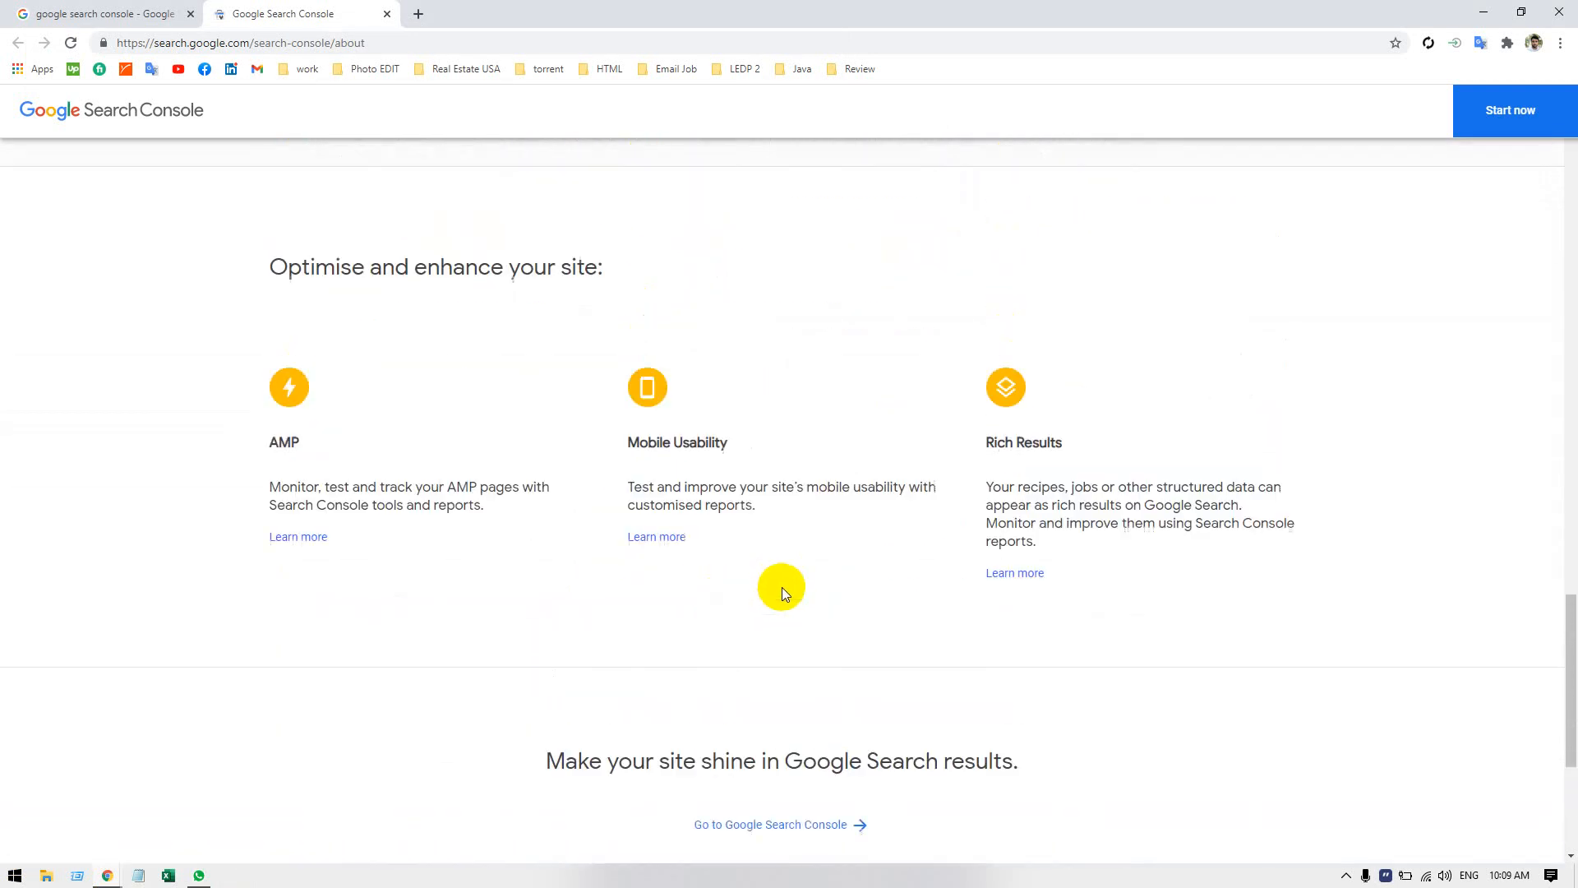
scroll(782, 587, "up", 14)
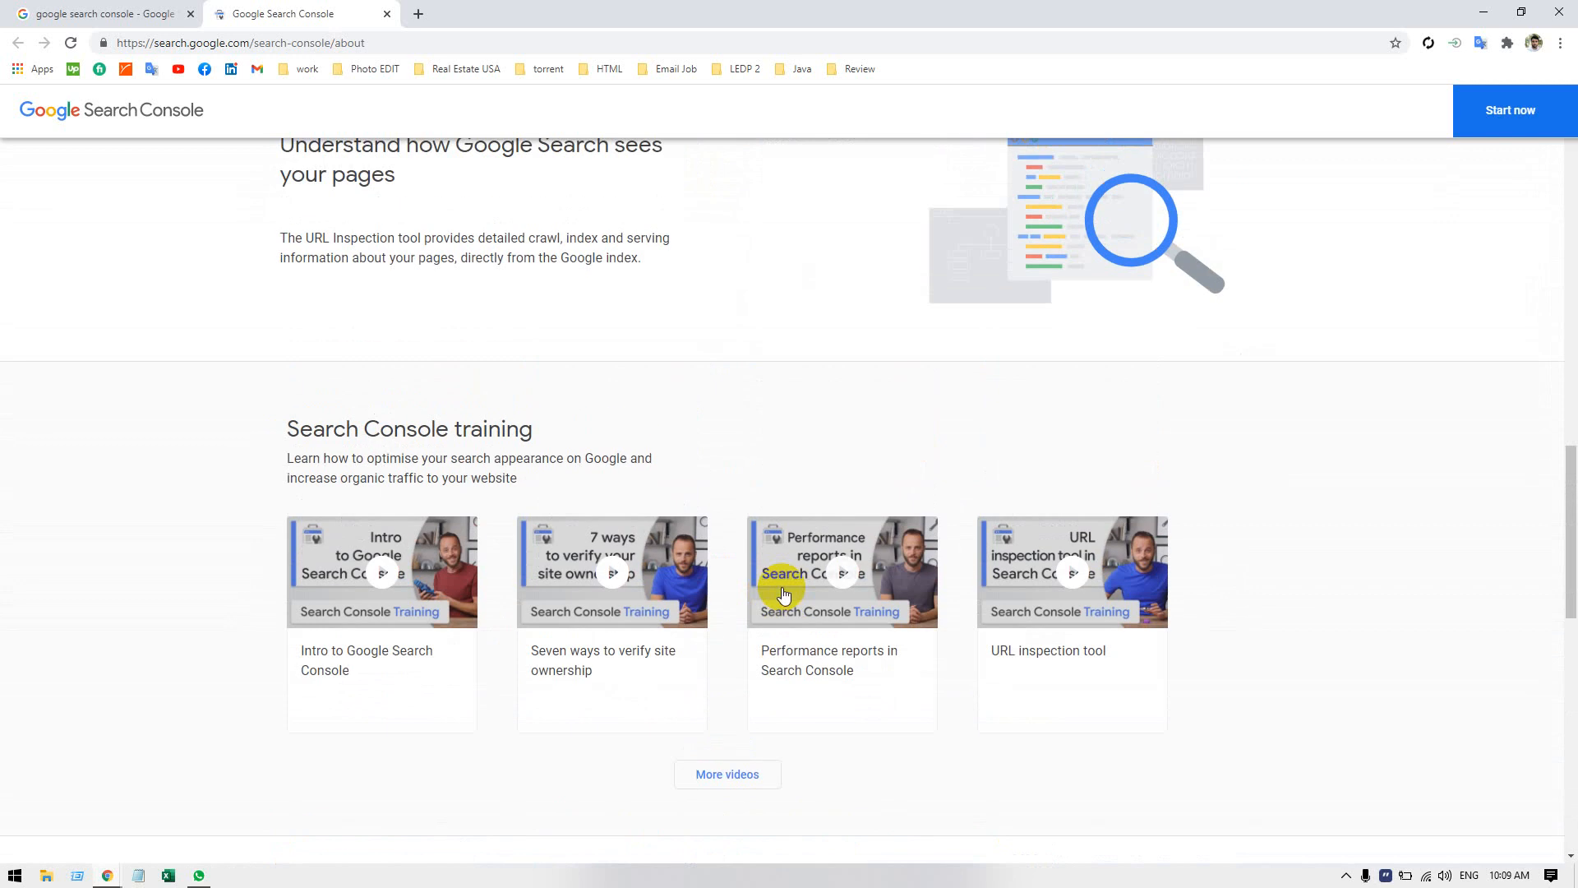
scroll(782, 587, "up", 8)
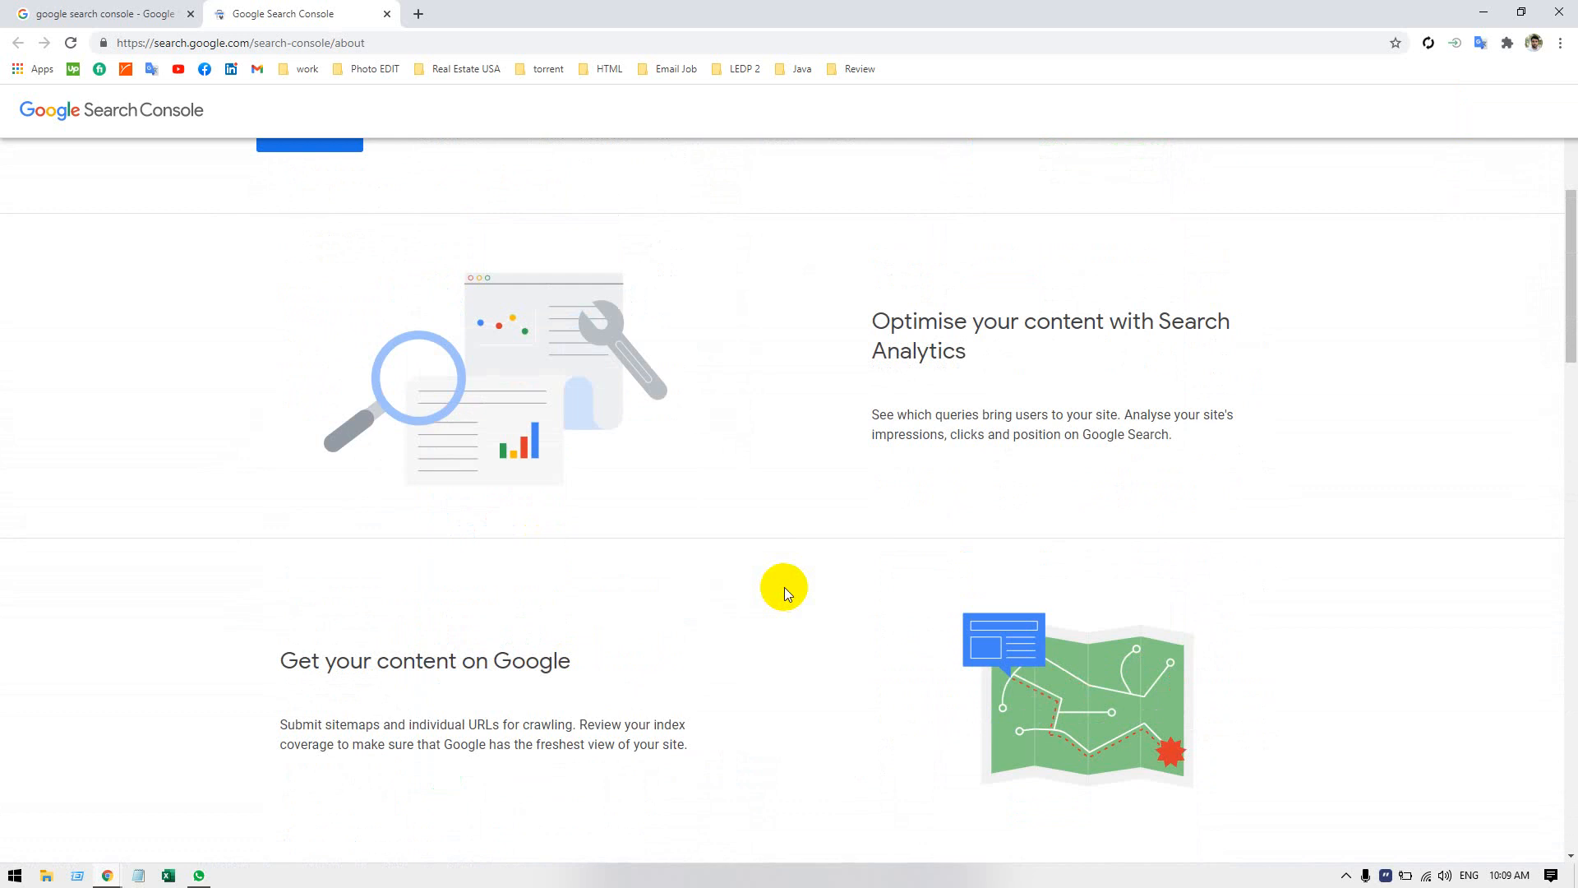
scroll(784, 587, "up", 5)
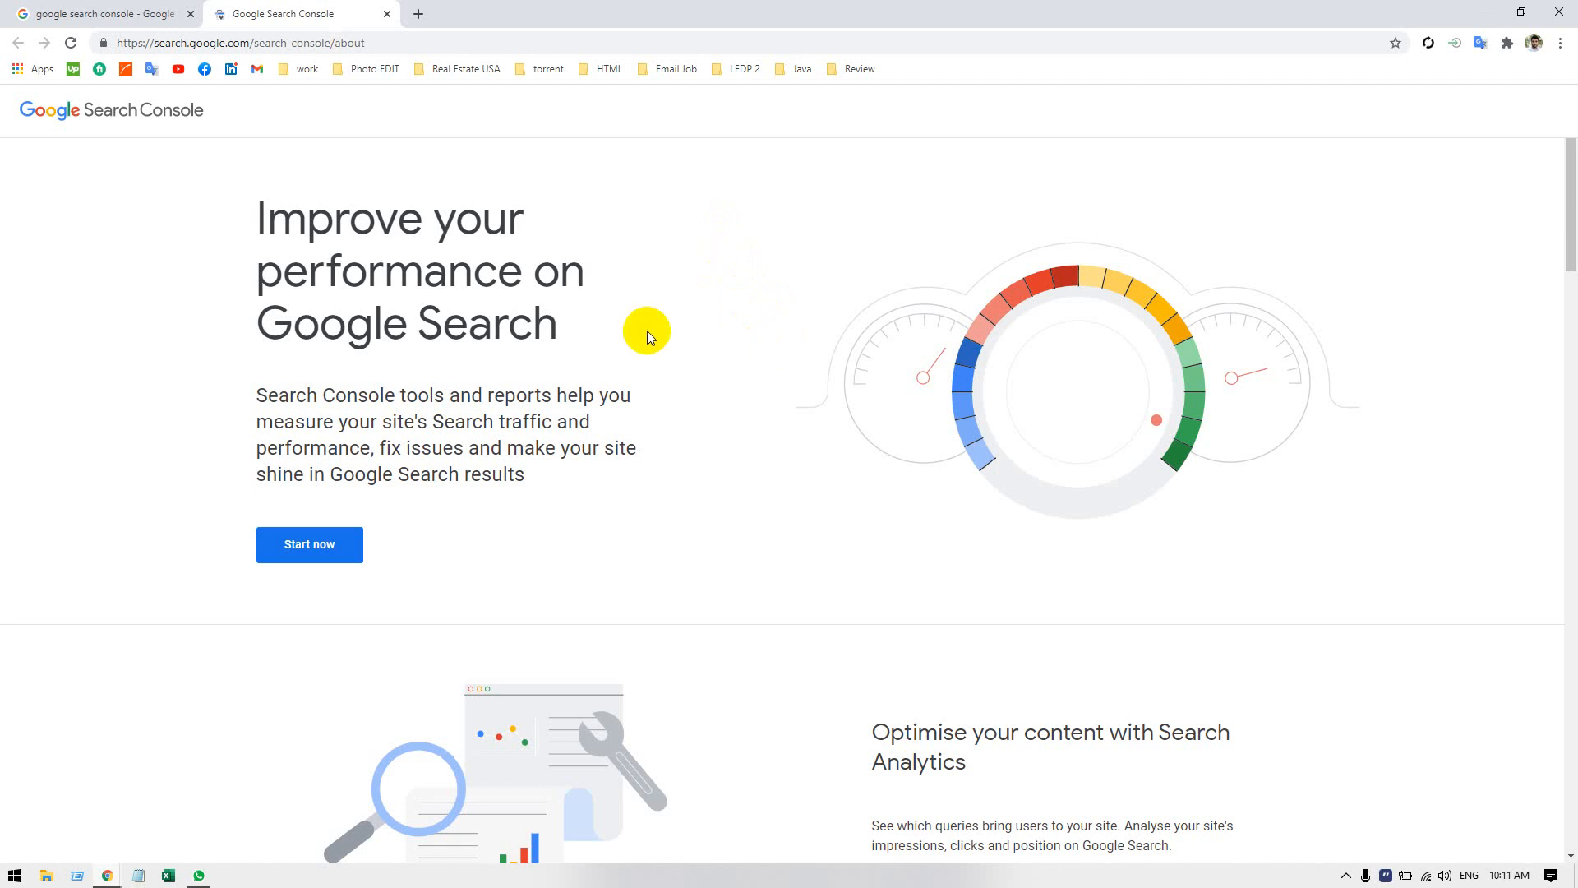
scroll(647, 332, "down", 10)
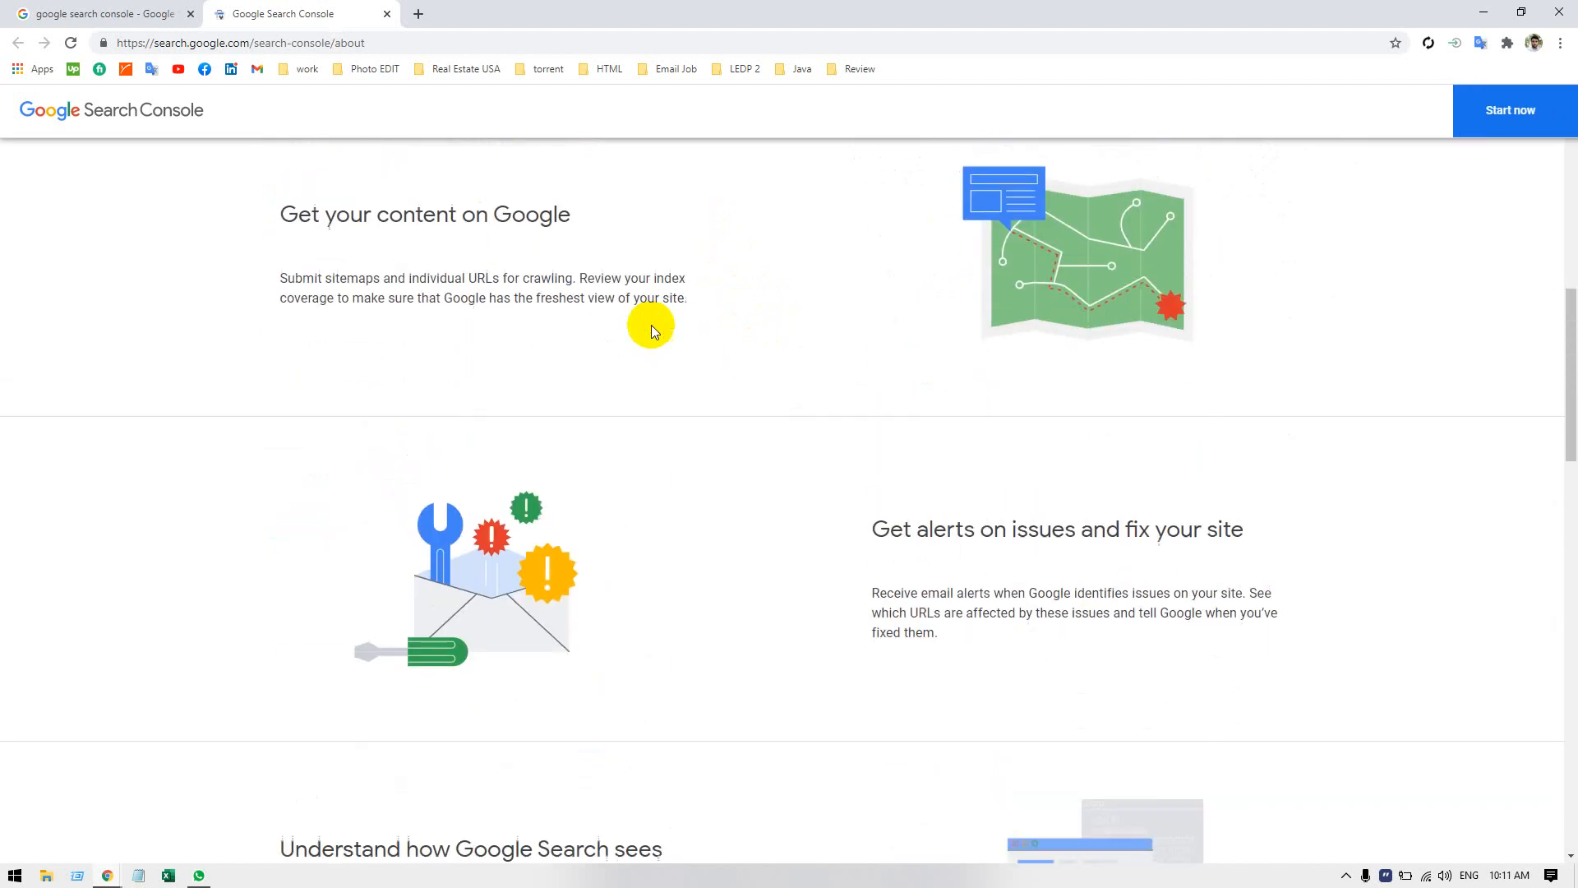
scroll(651, 324, "down", 3)
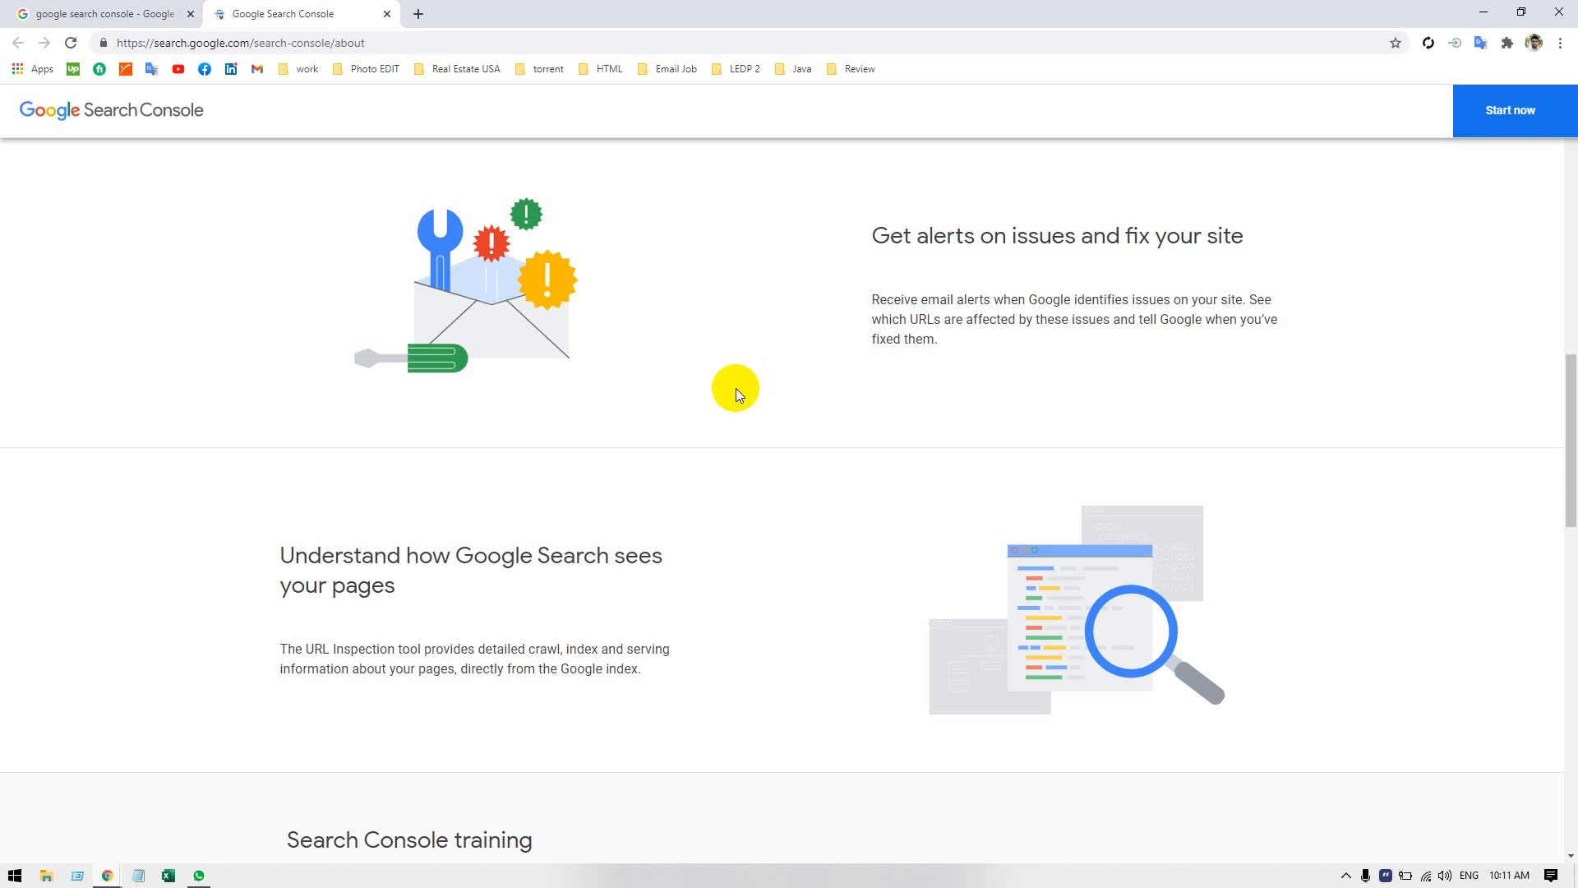
left_click(77, 875)
left_click(140, 826)
Close the Google search results page and start Search Console from its about page.
left_click(158, 17)
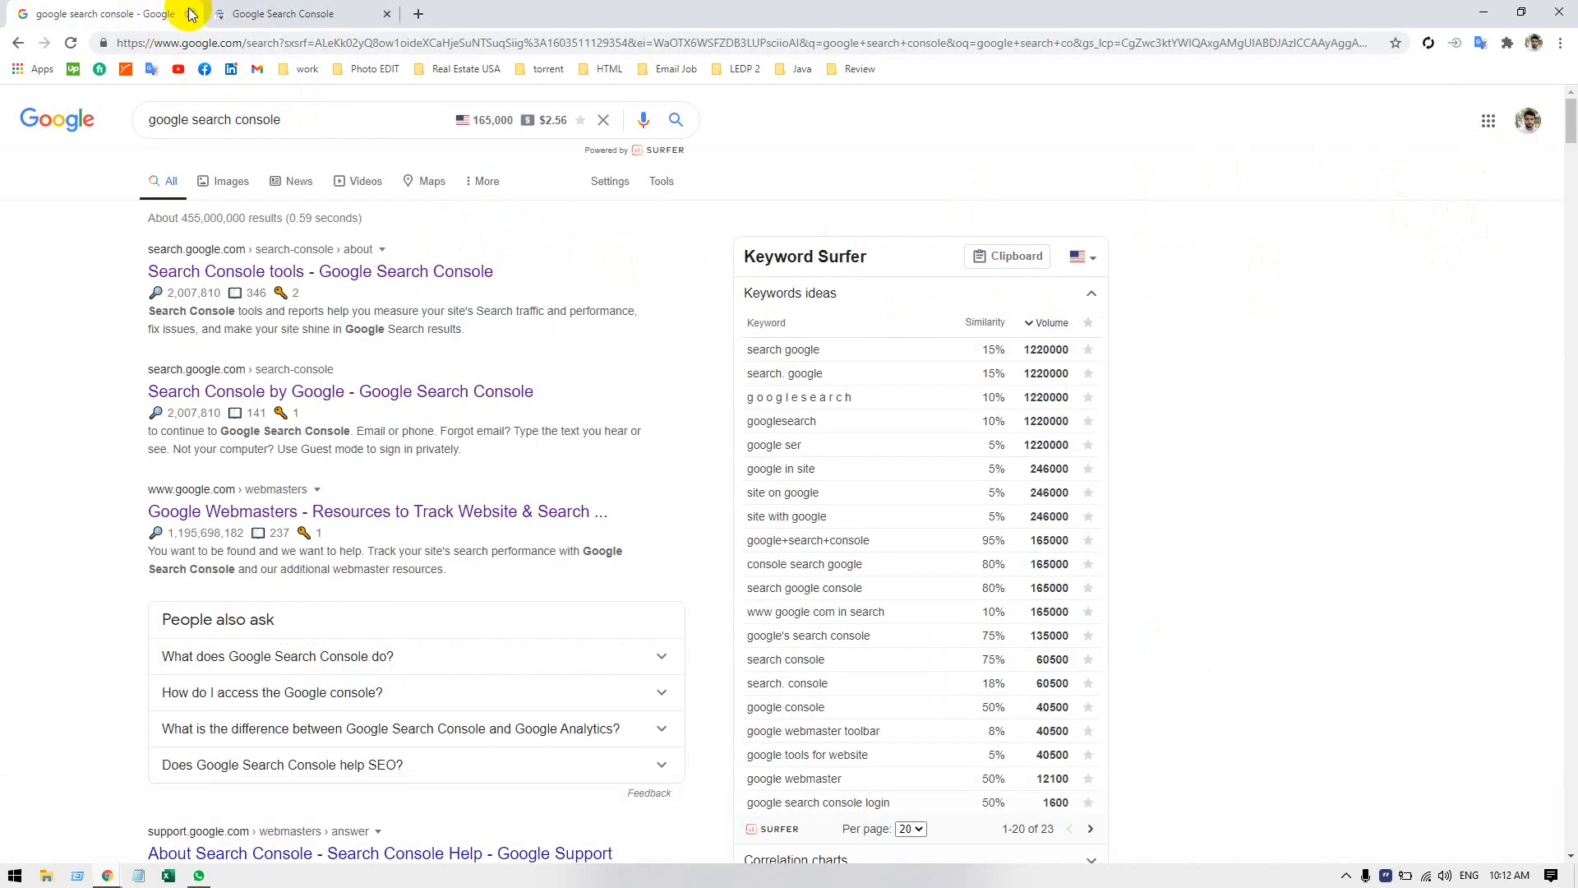
left_click(190, 14)
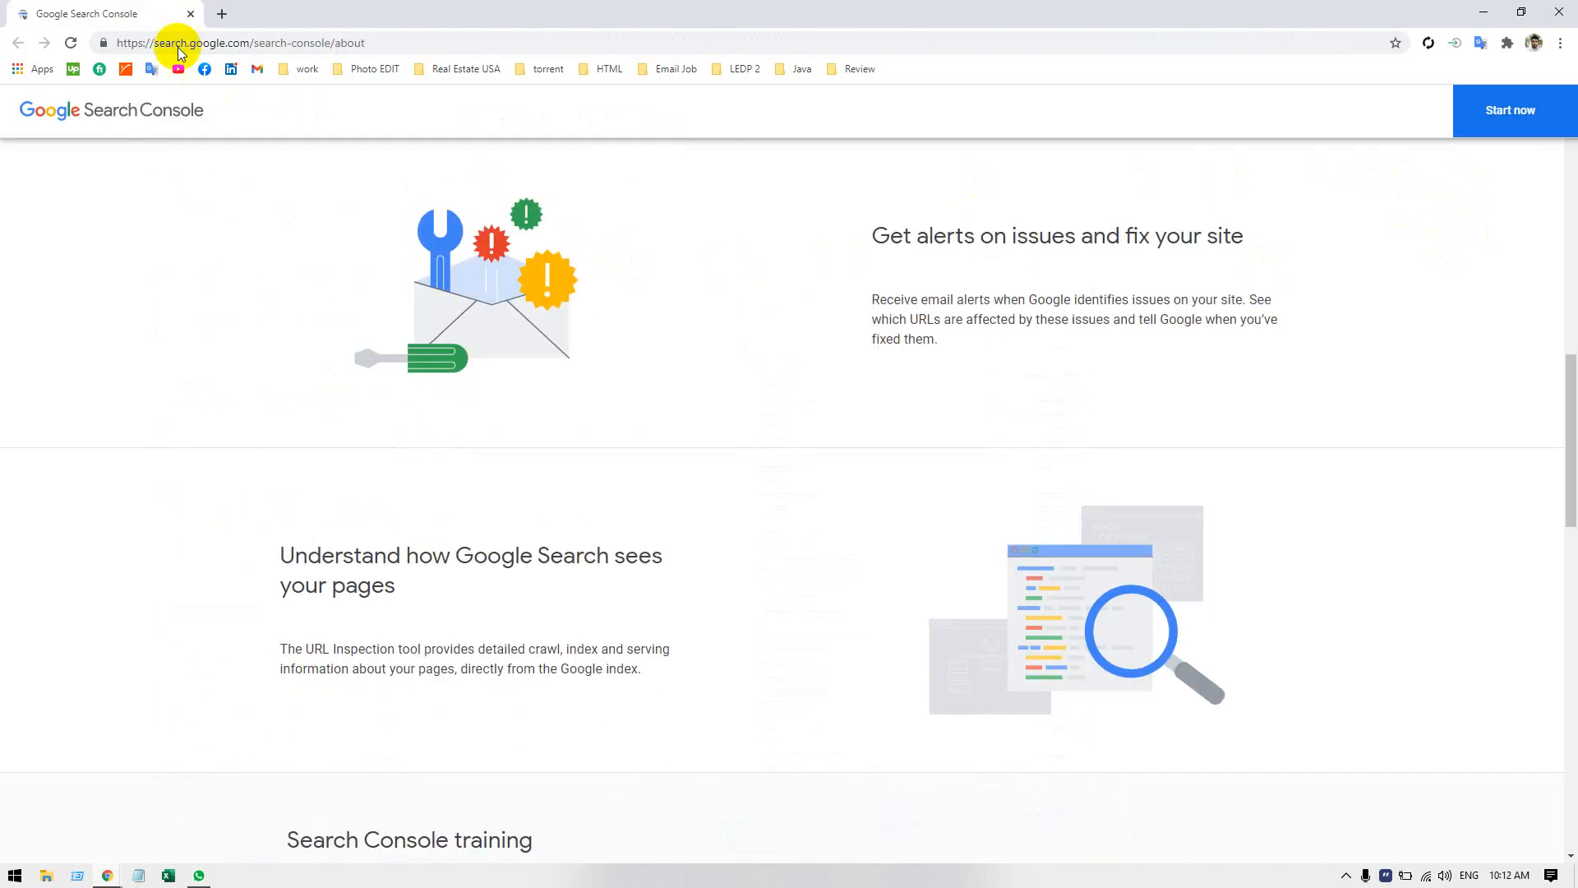
left_click(1520, 119)
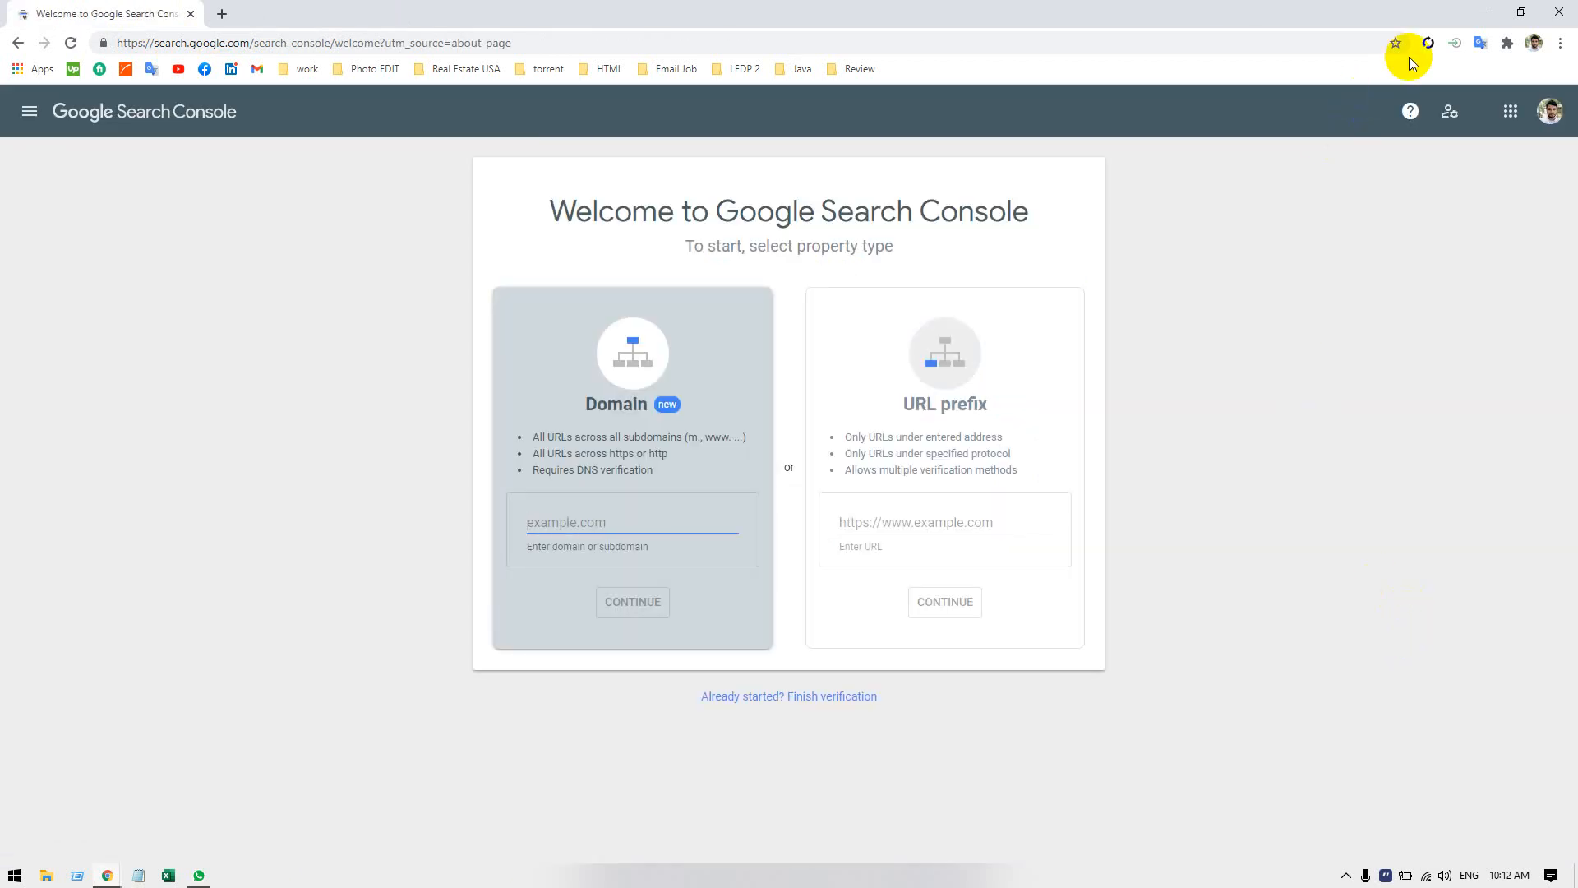
Check the signed-in Google account, the property type choices and the navigation menu on the Search Console welcome page.
left_click(1548, 113)
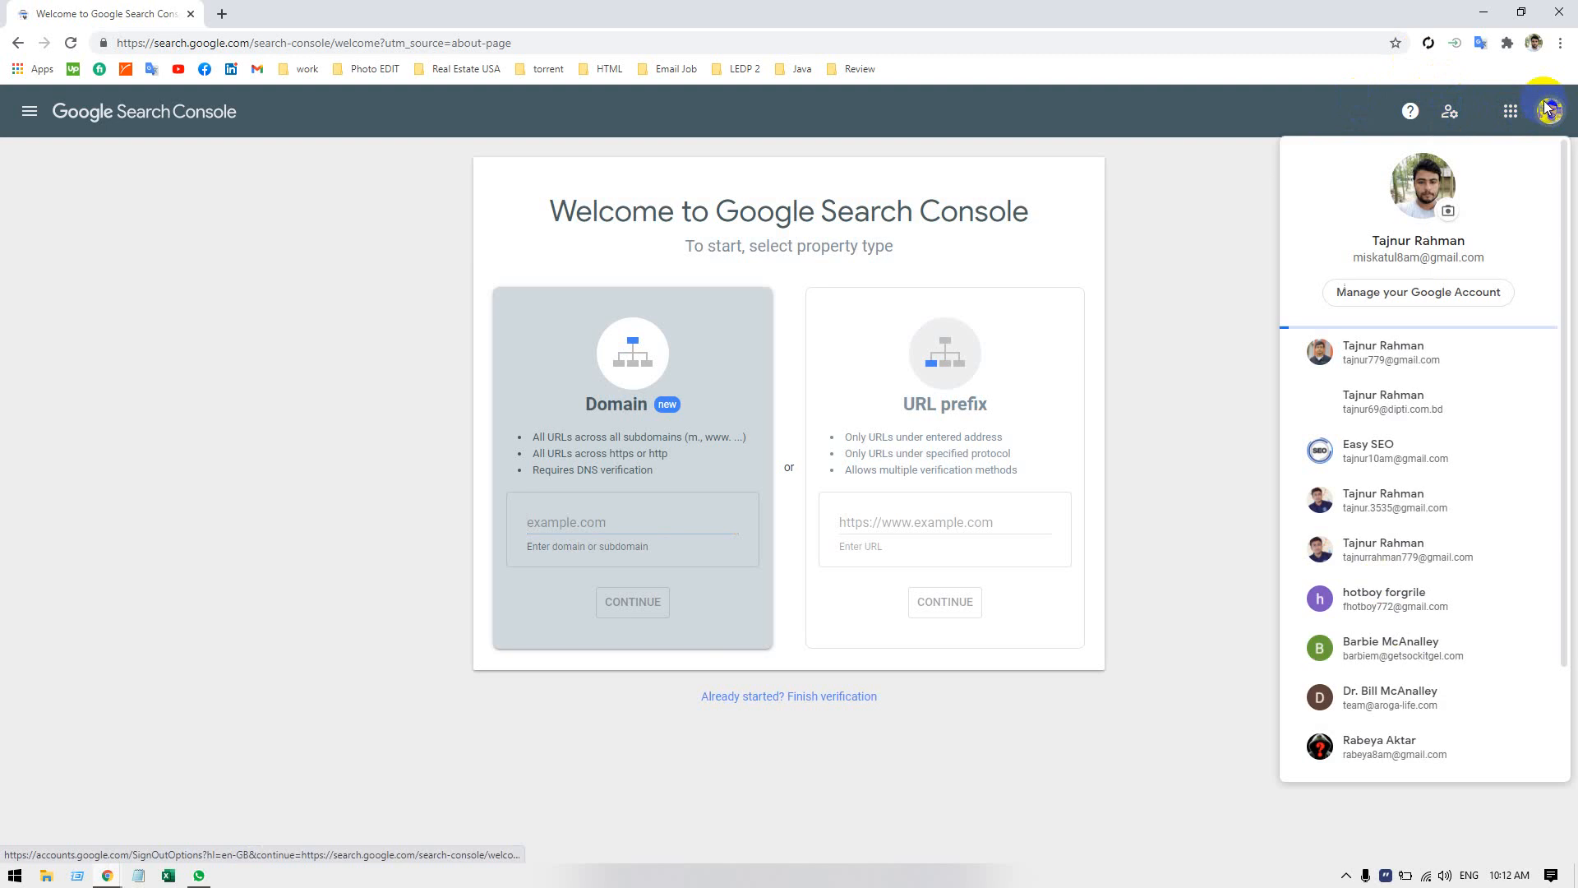
left_click(1216, 325)
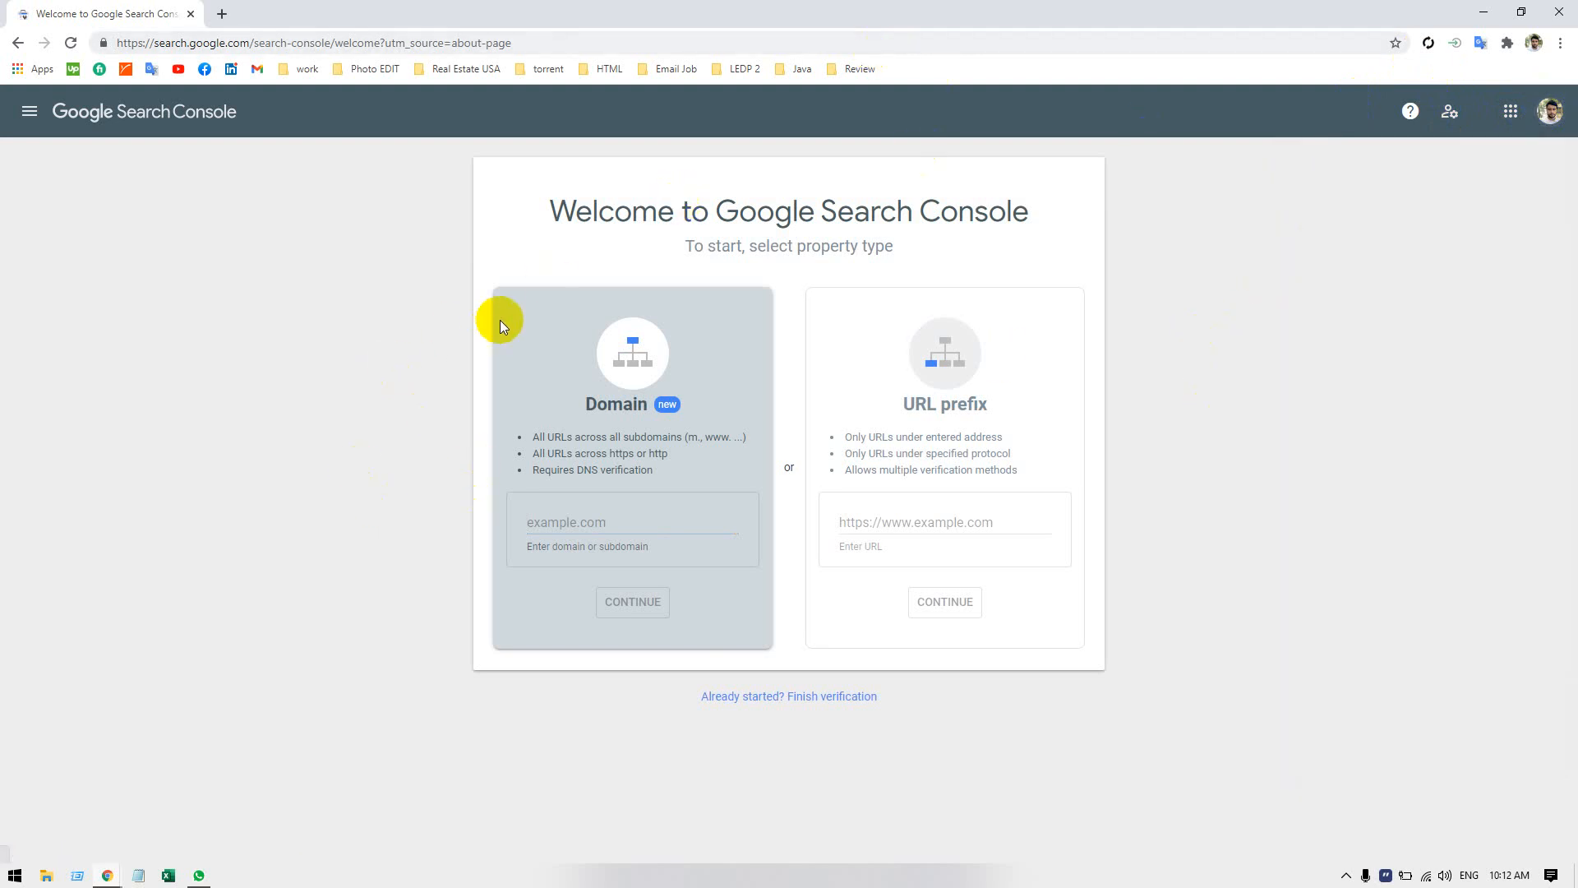
left_click_drag(388, 169, 1121, 673)
left_click(1233, 386)
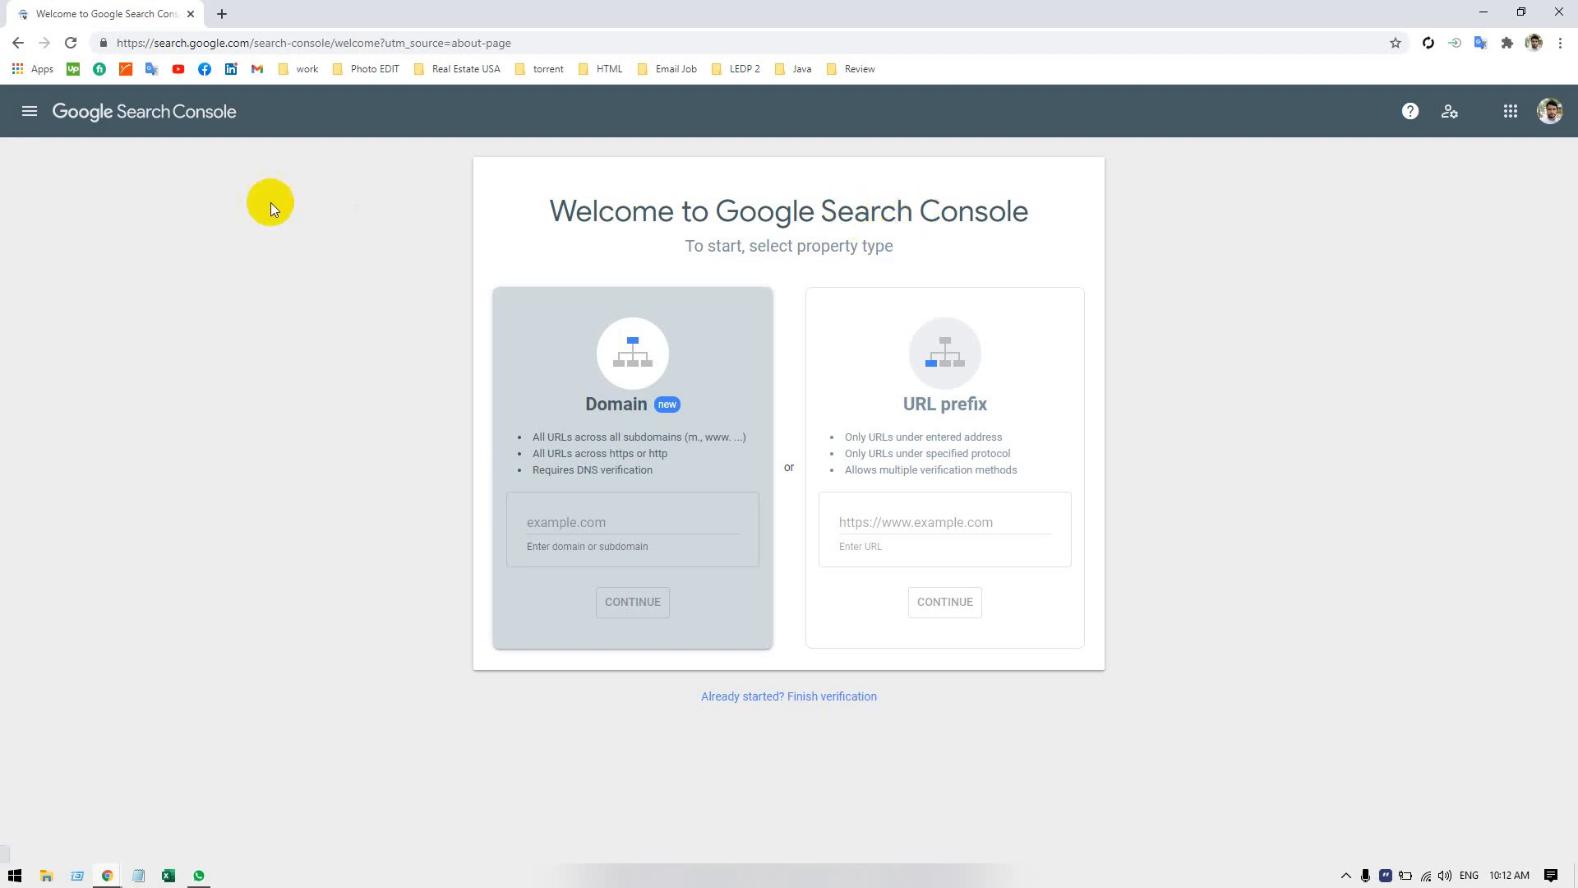
left_click(63, 106)
left_click(30, 111)
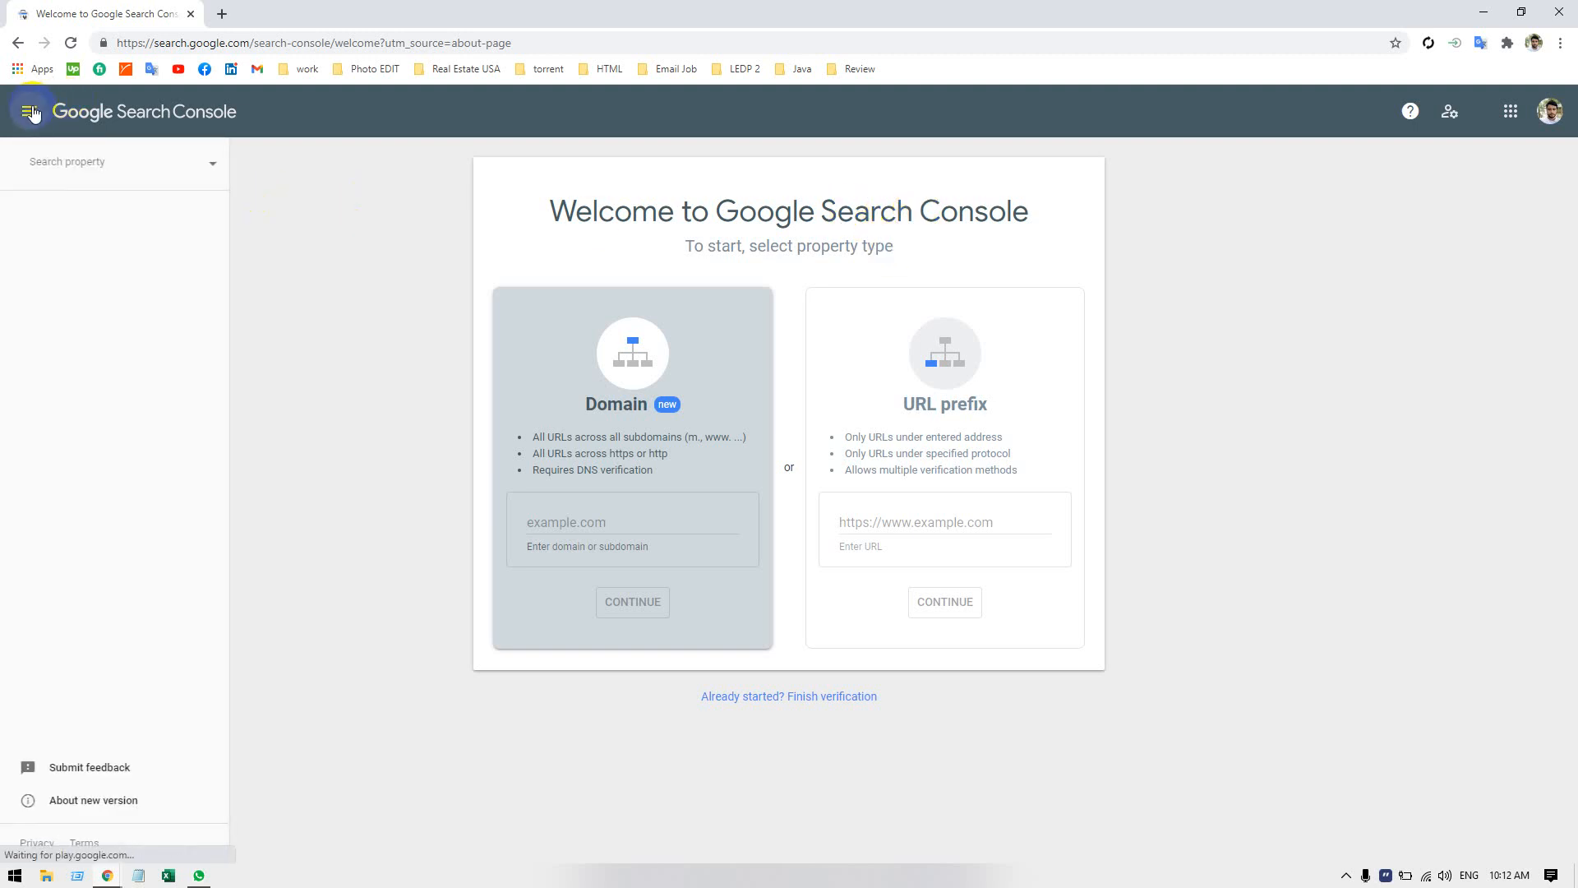
left_click(242, 368)
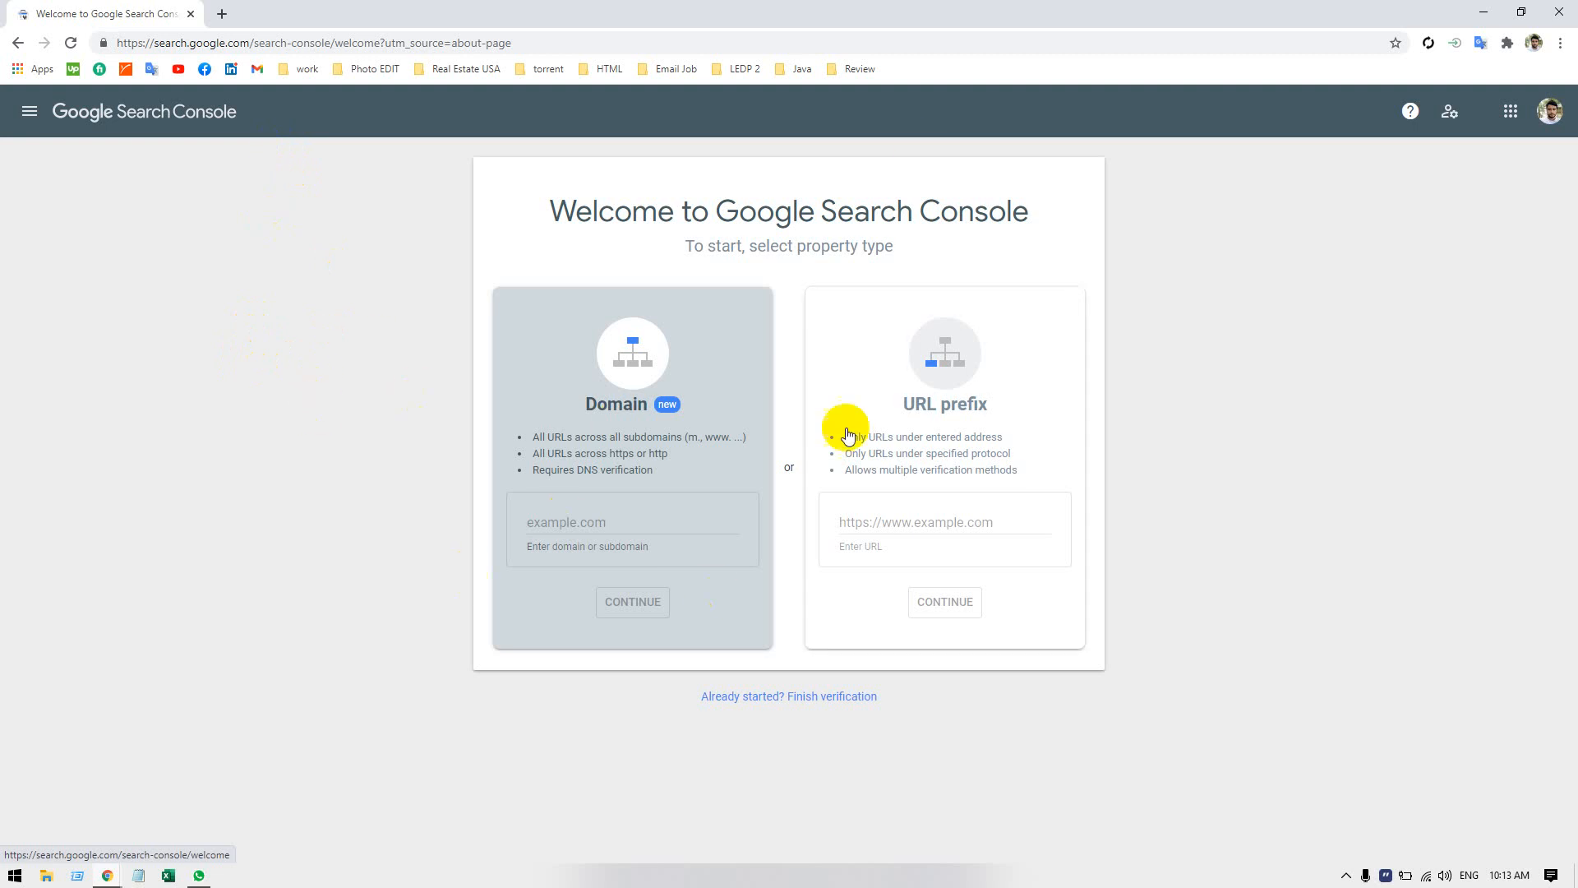
Open scraping71.com/wp-admin in a new browser tab and complete its robot check.
left_click(223, 11)
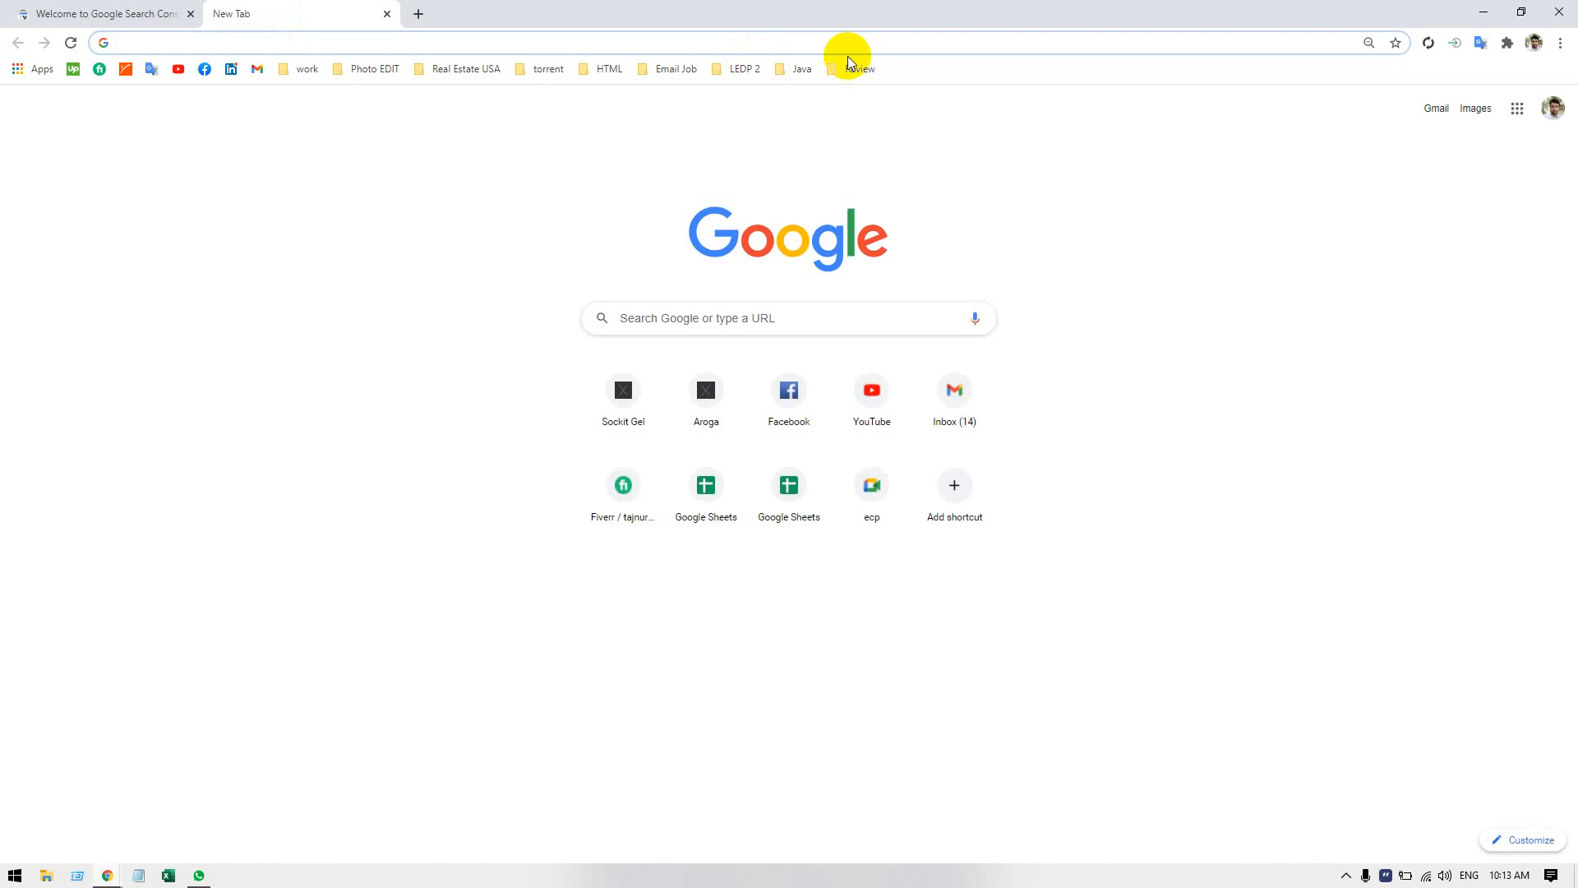
type("Scra")
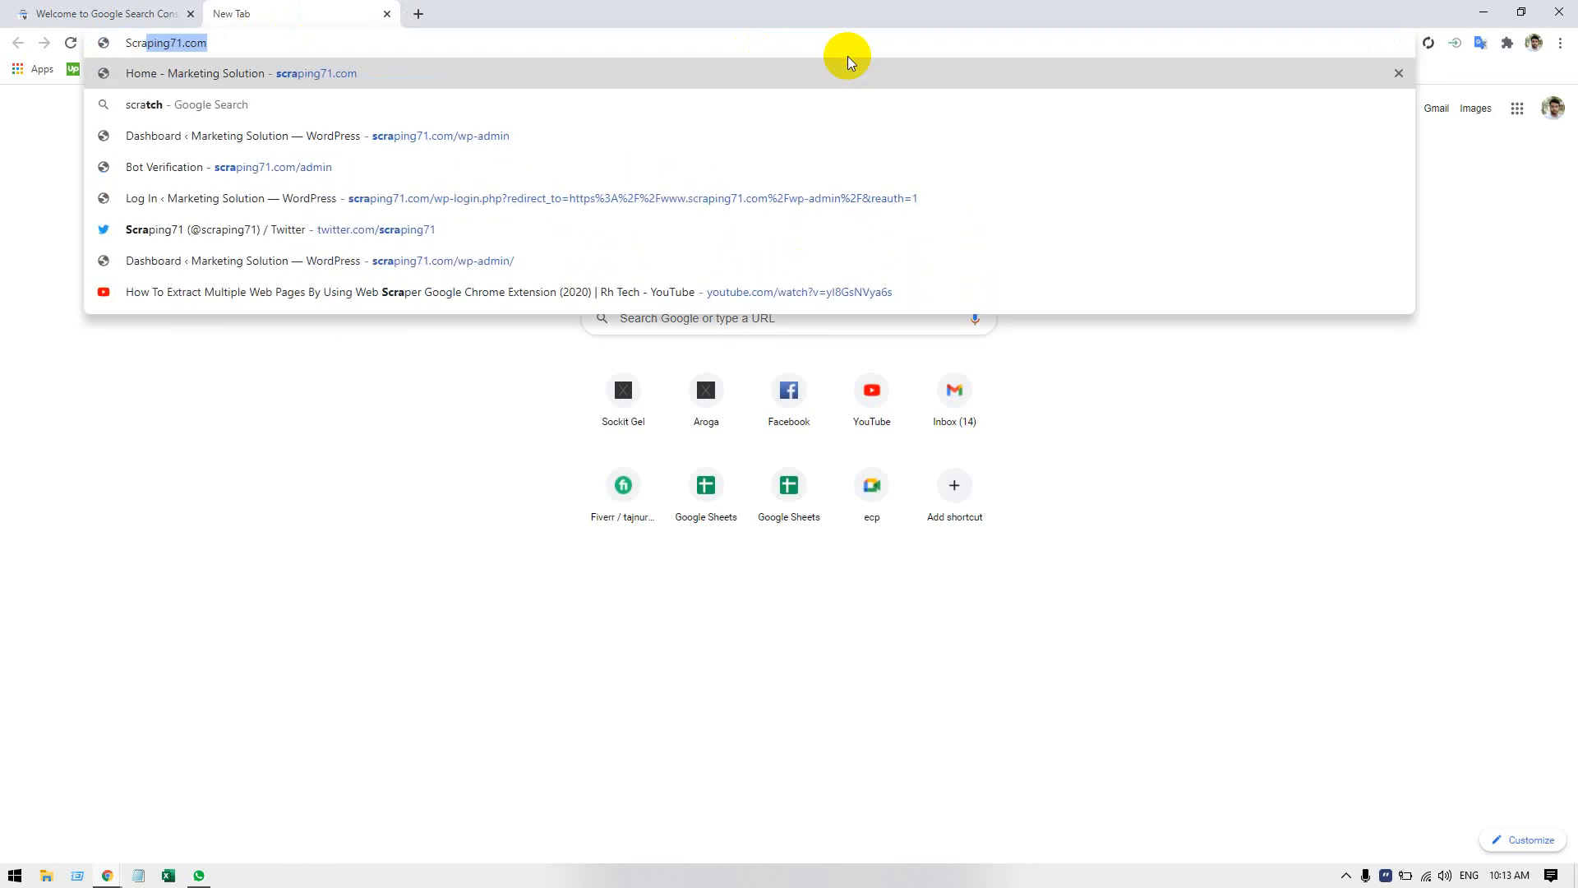
key("End")
type("/")
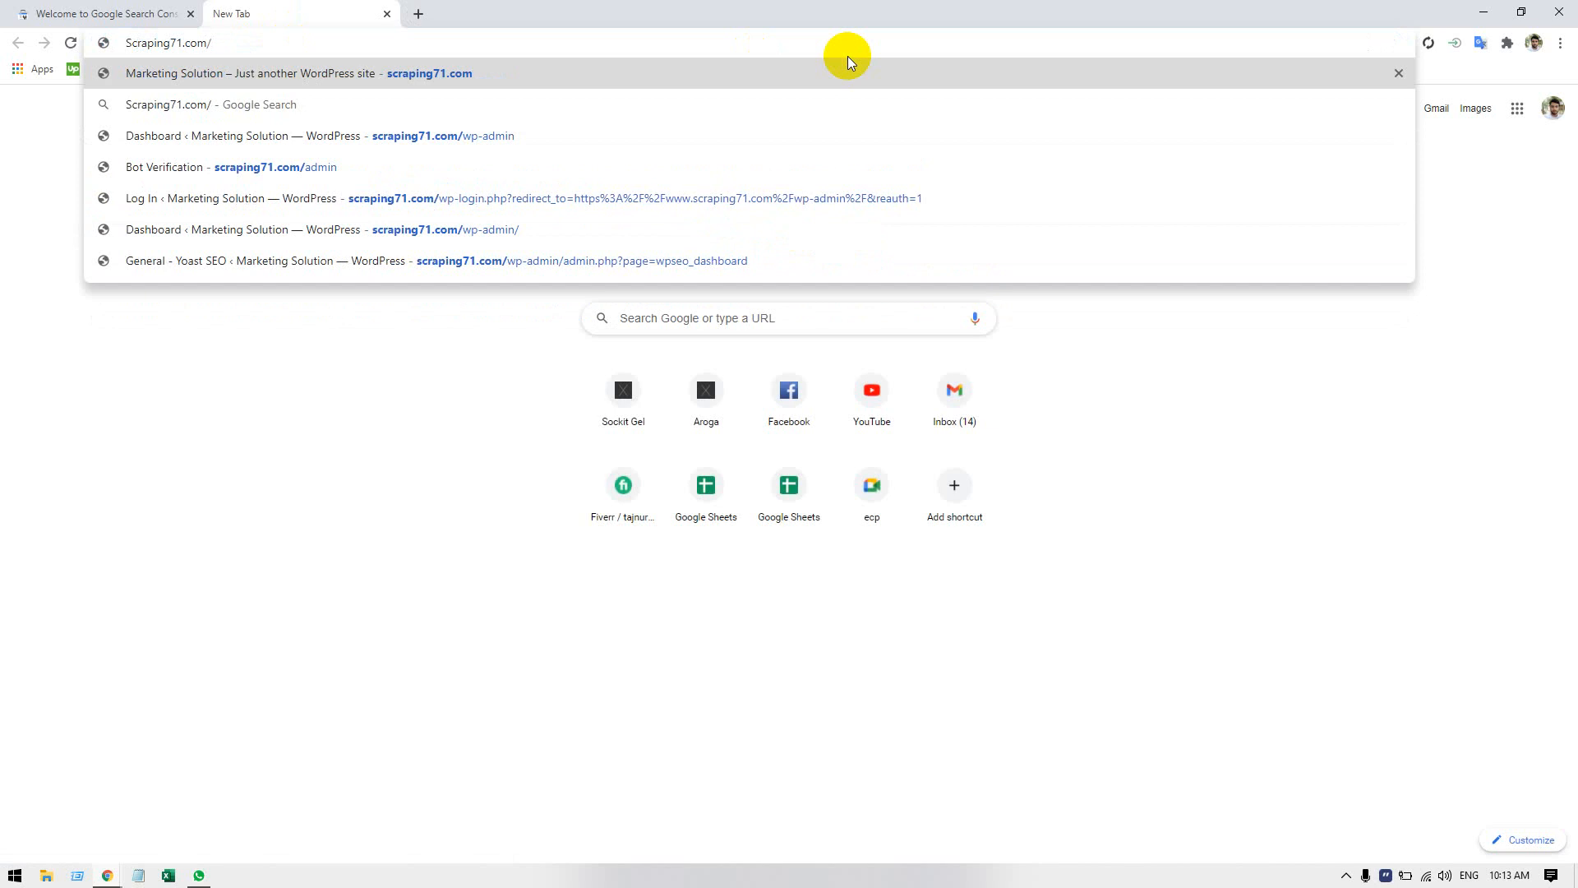
type("wp-admi")
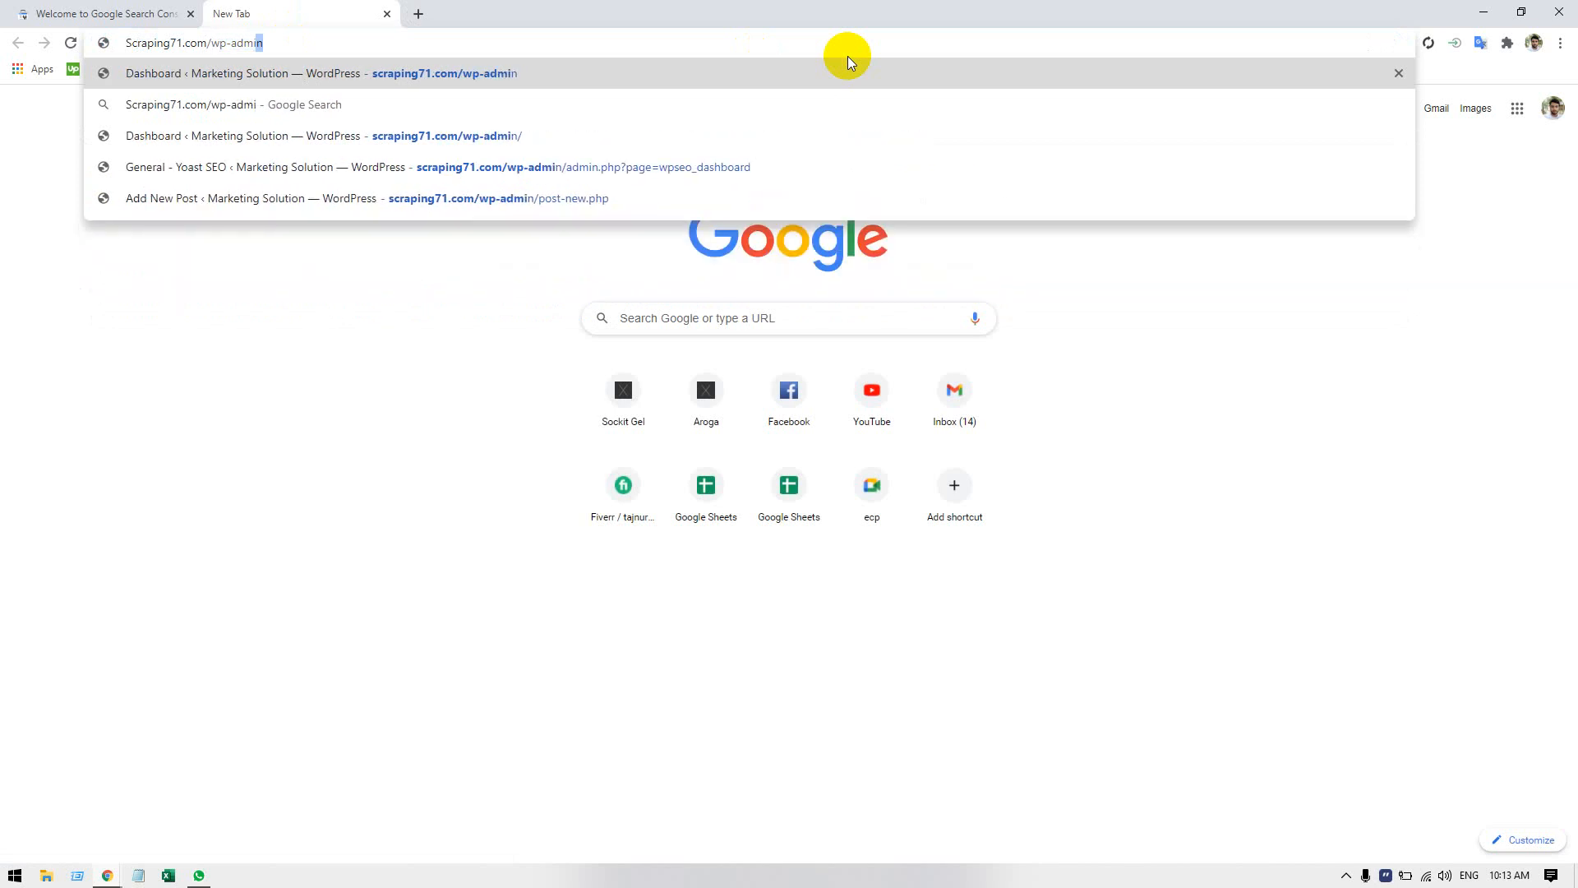
key("Return")
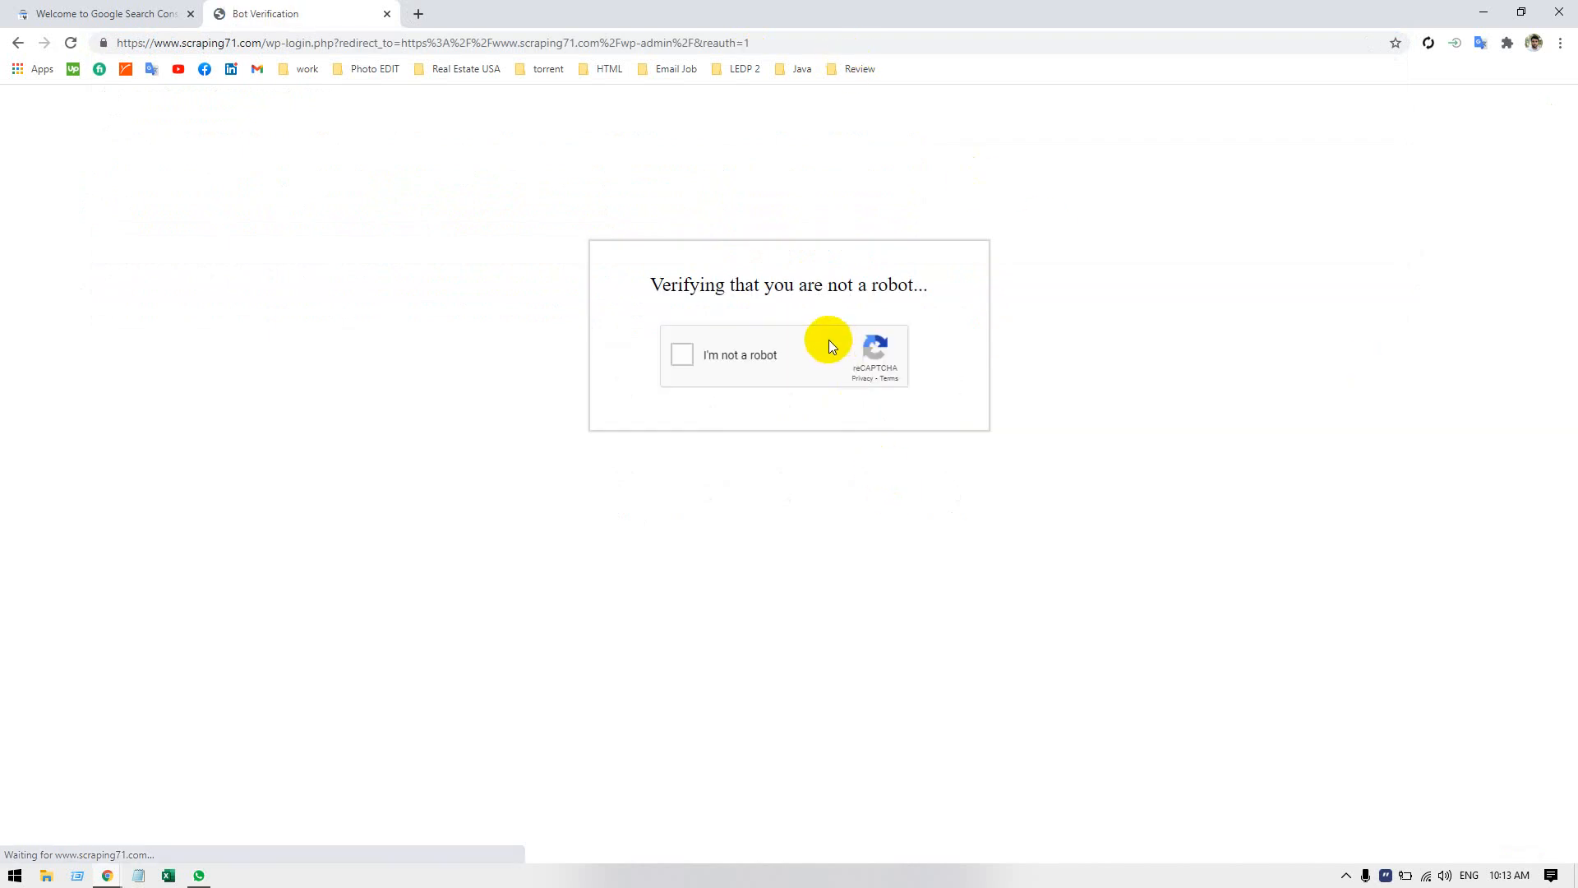
left_click(726, 337)
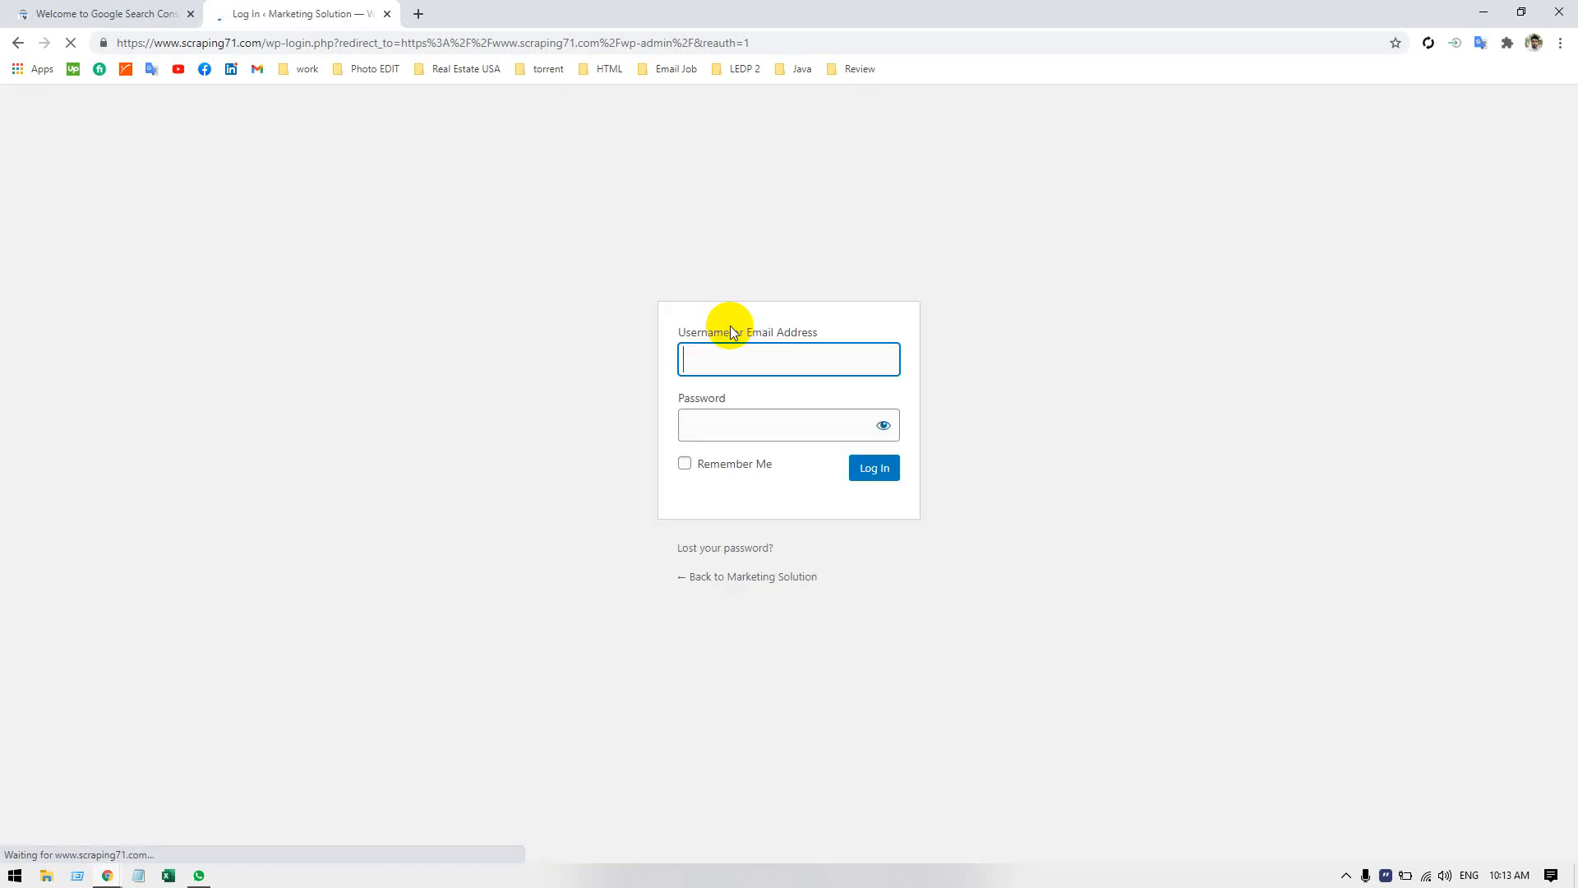
Log in to the WordPress site with the account username and password.
type("t")
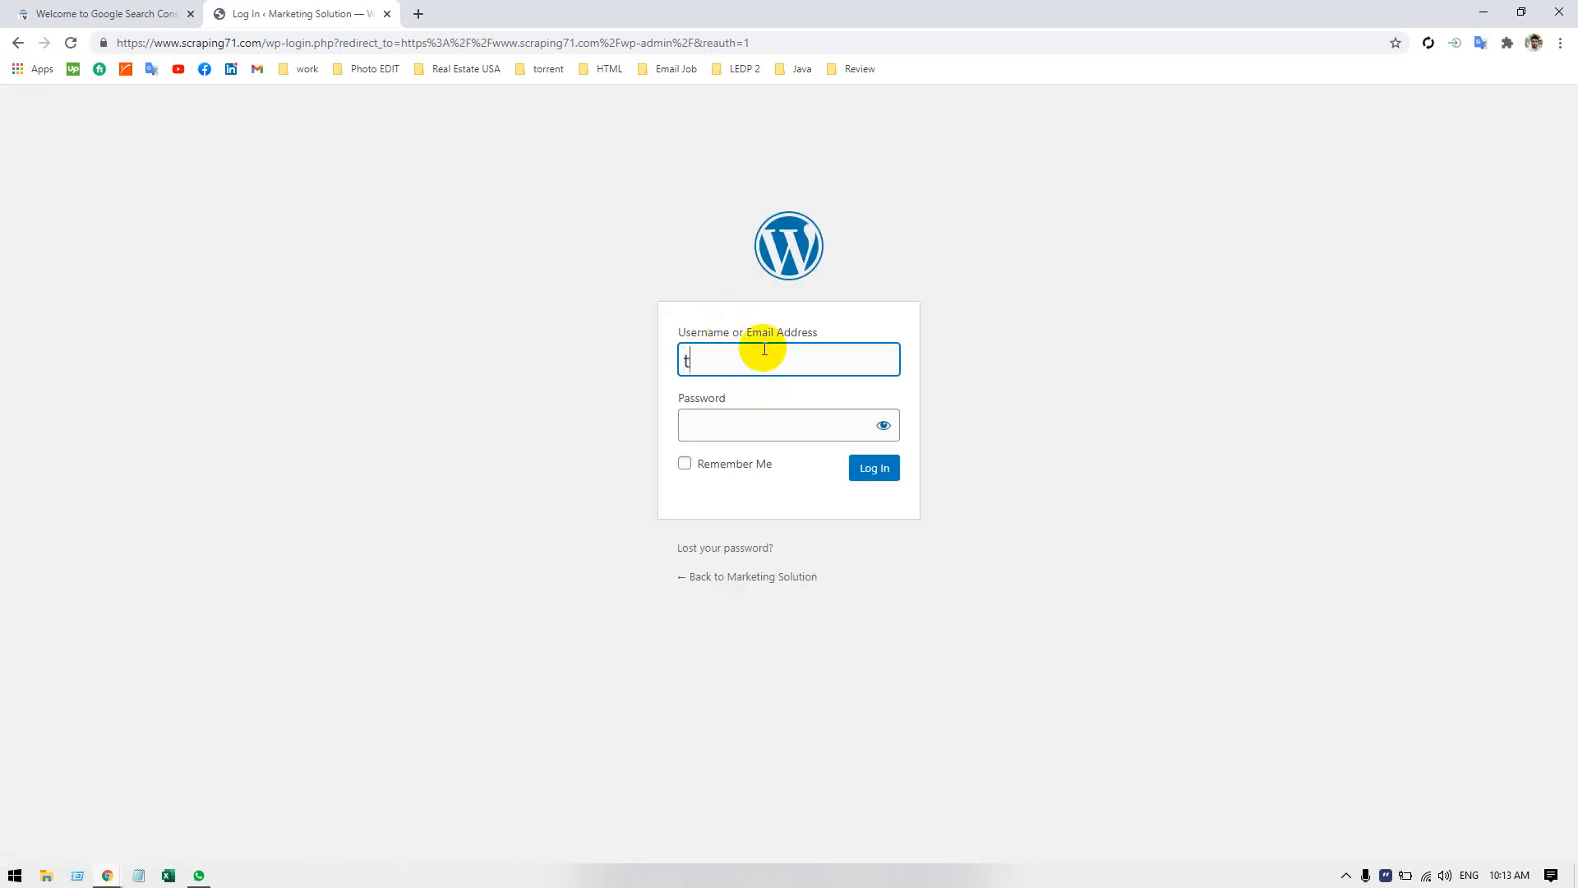
type("ajnur9`")
key("Tab")
type("•••")
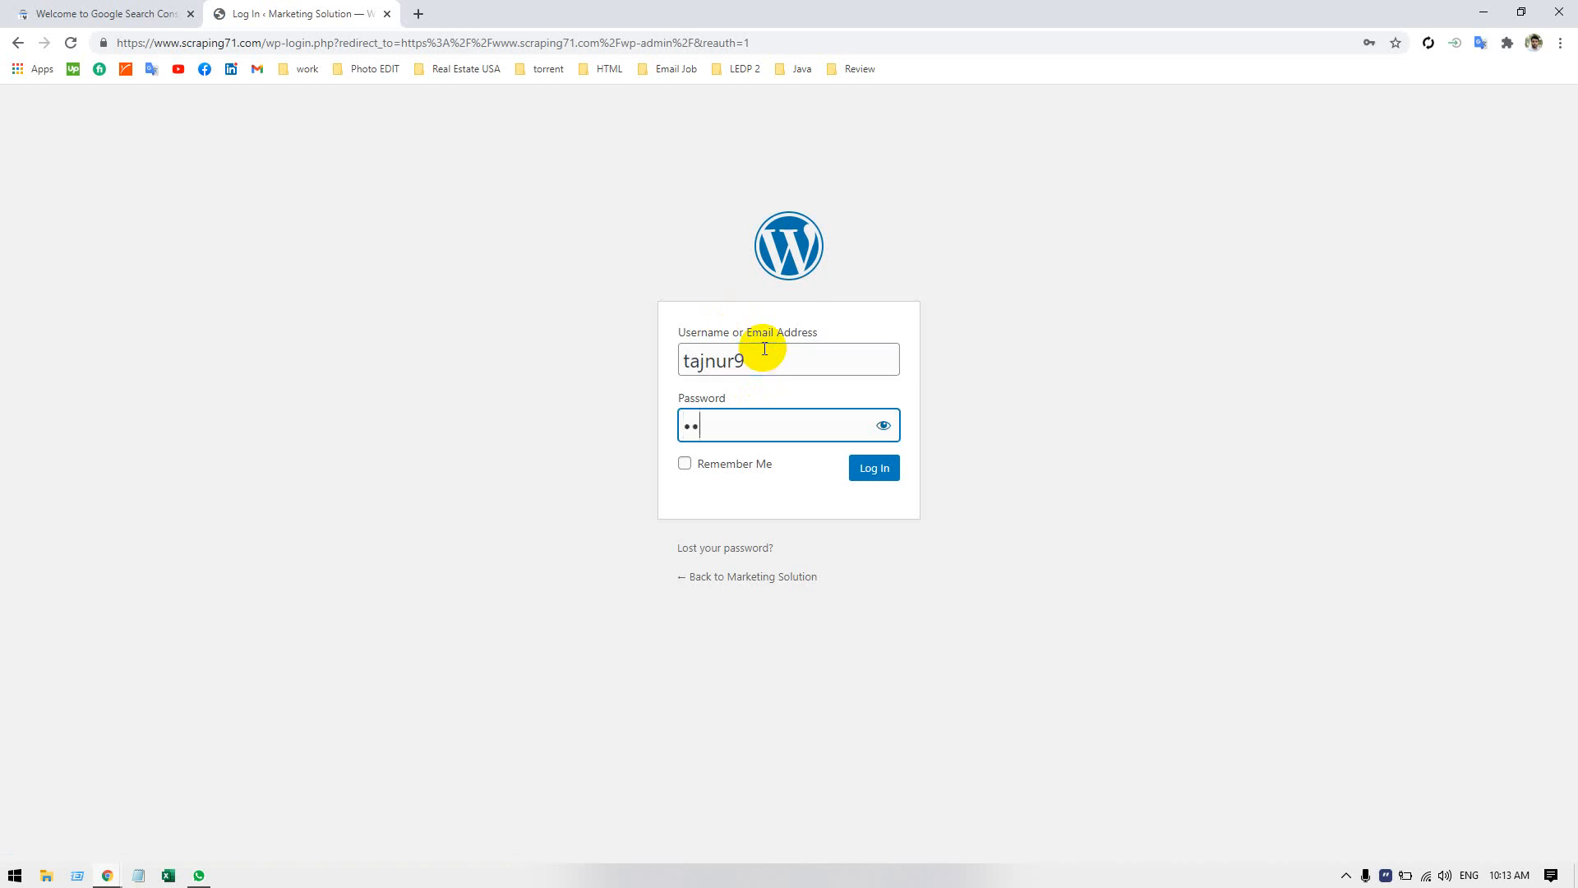
type("•••••••")
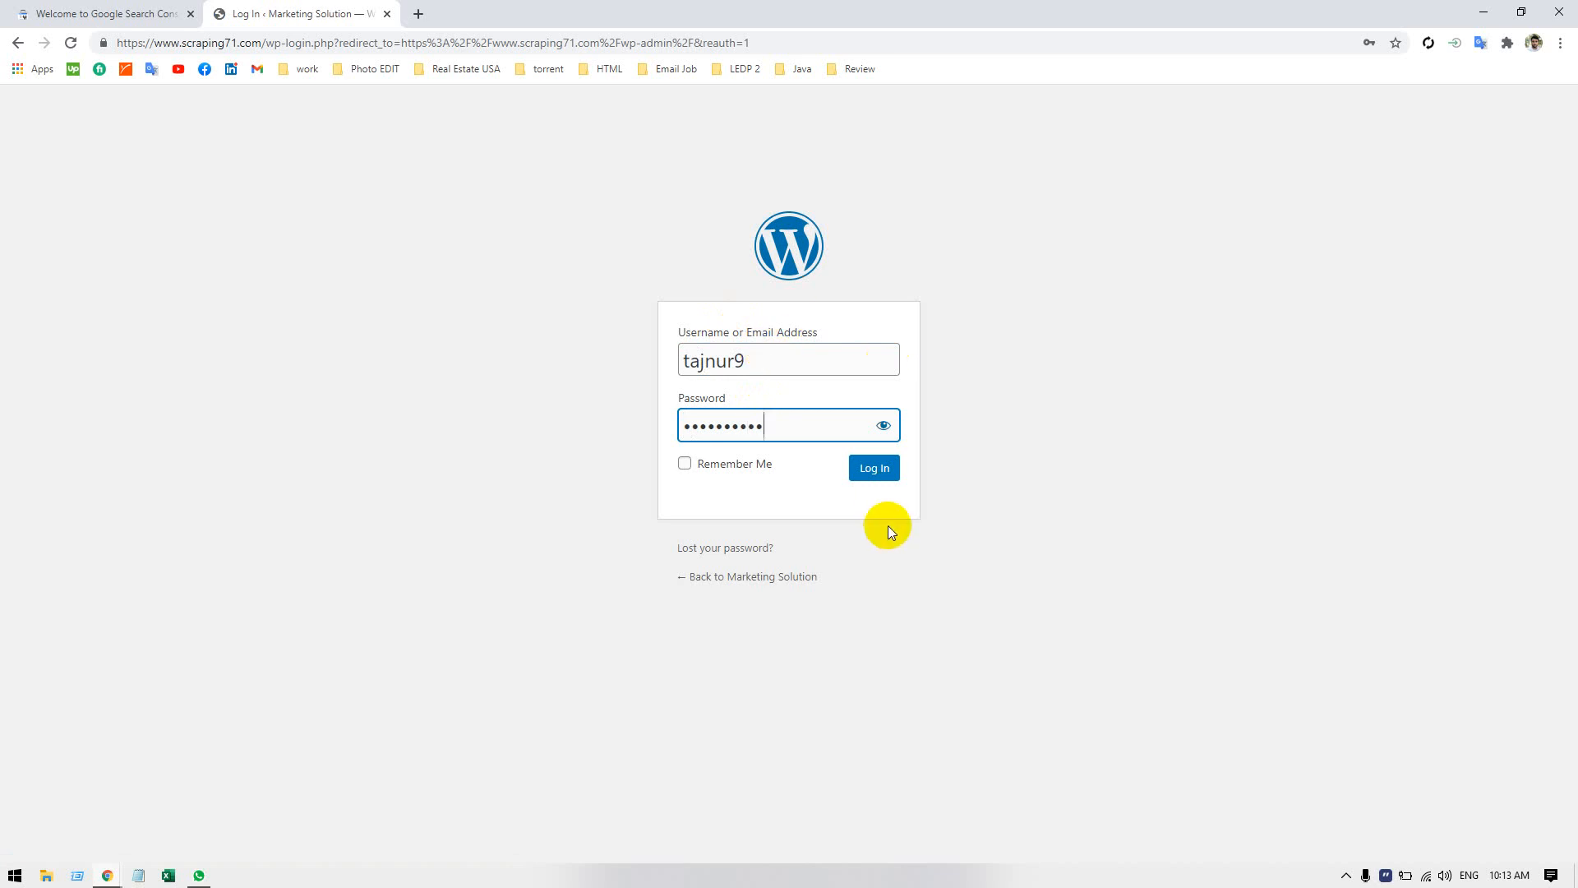
left_click(874, 472)
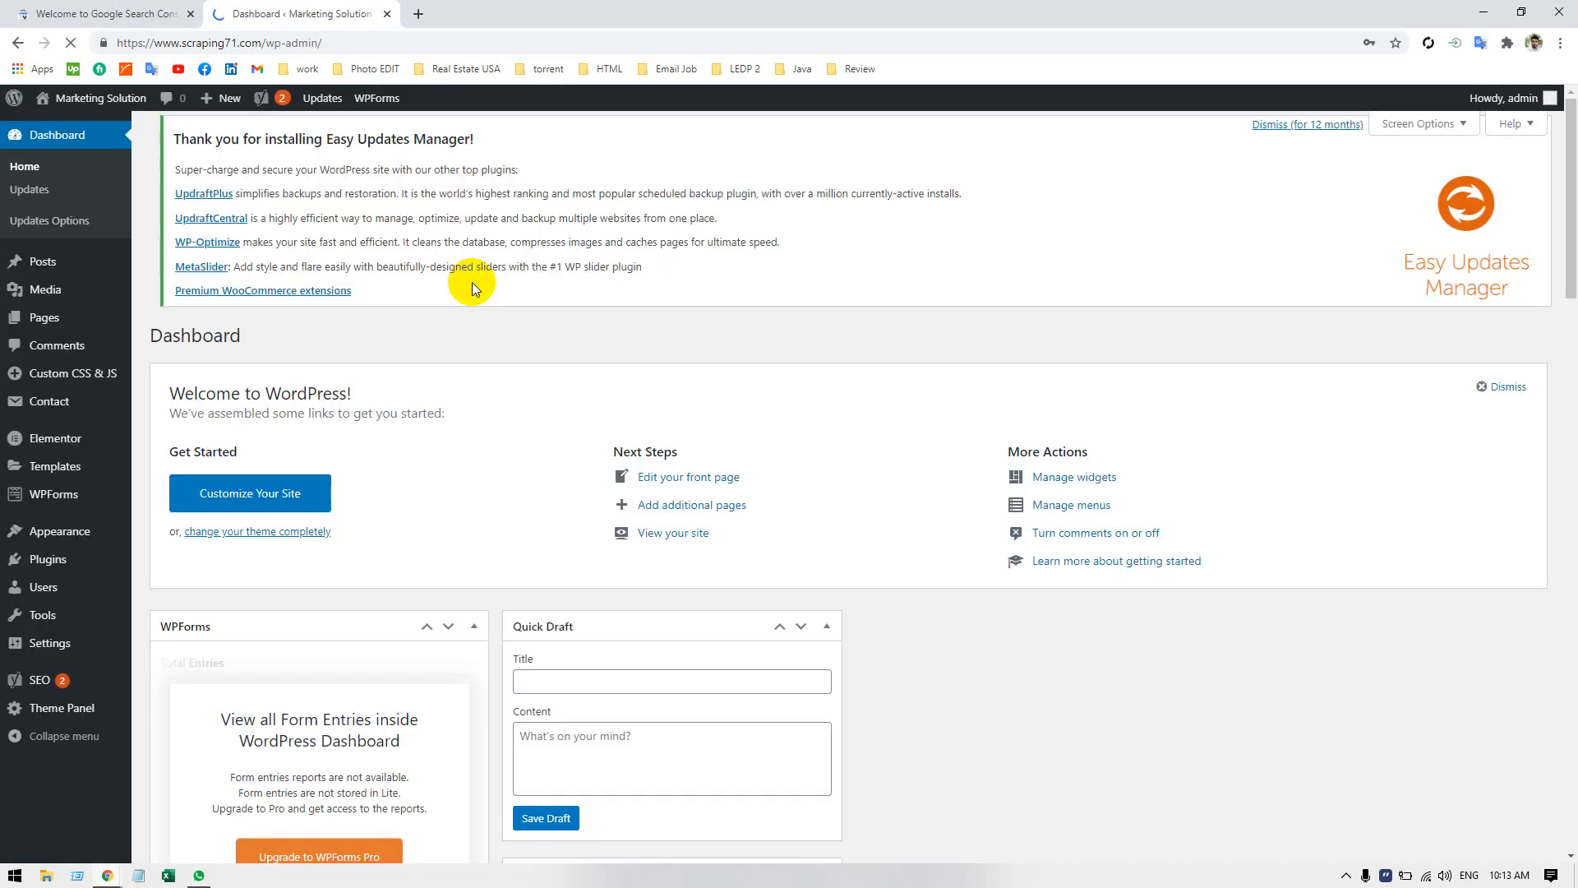
Look over the WordPress dashboard and return to the Search Console welcome page.
scroll(486, 378, "down", 4)
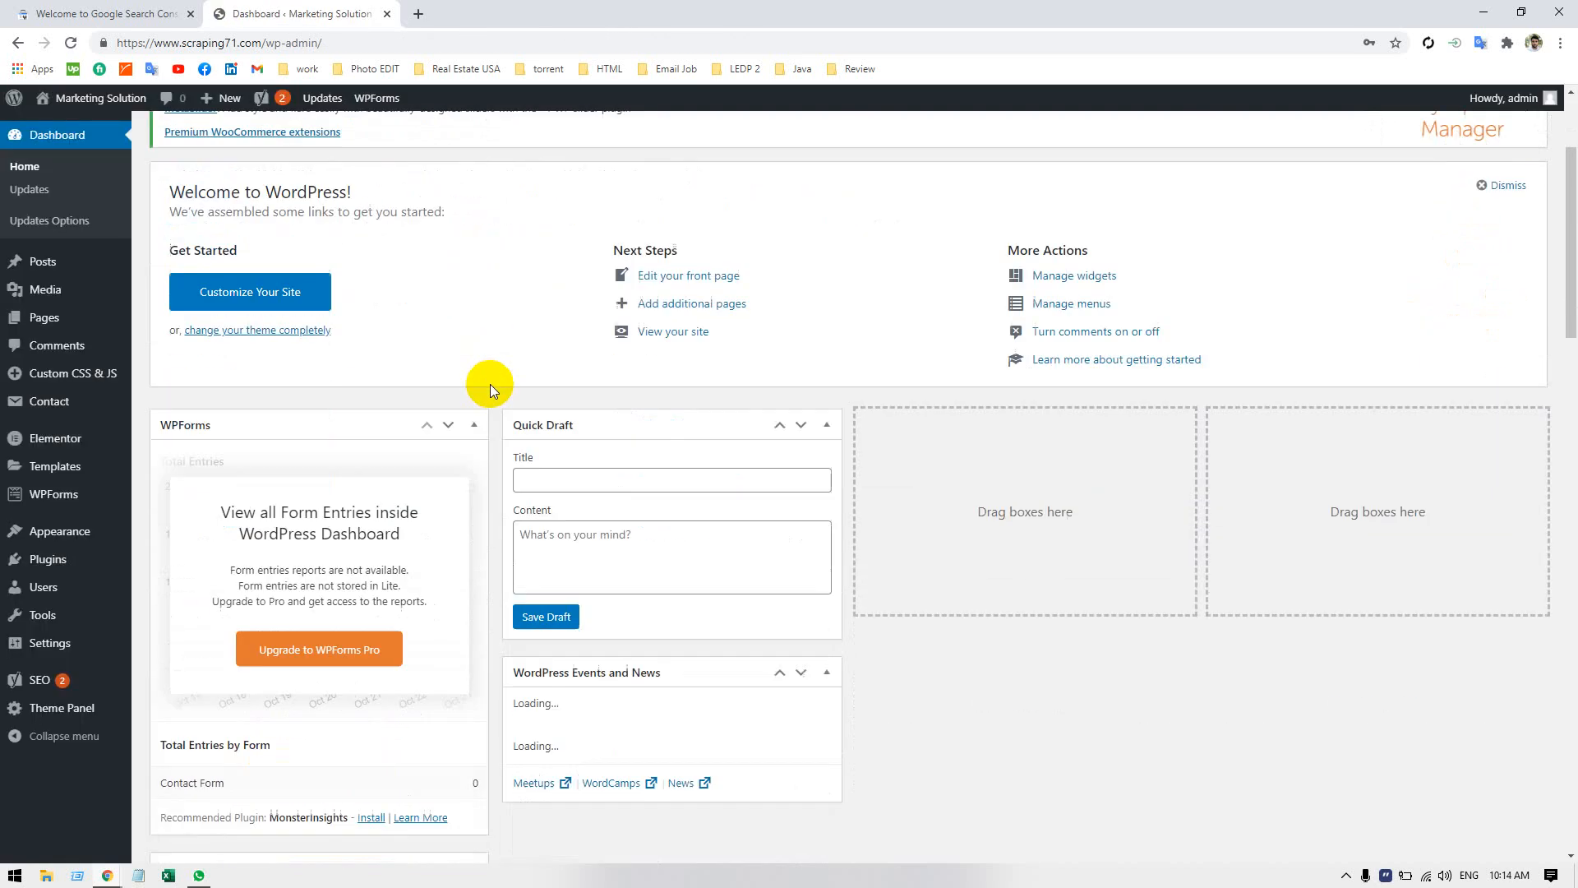
scroll(490, 385, "up", 3)
left_click(57, 14)
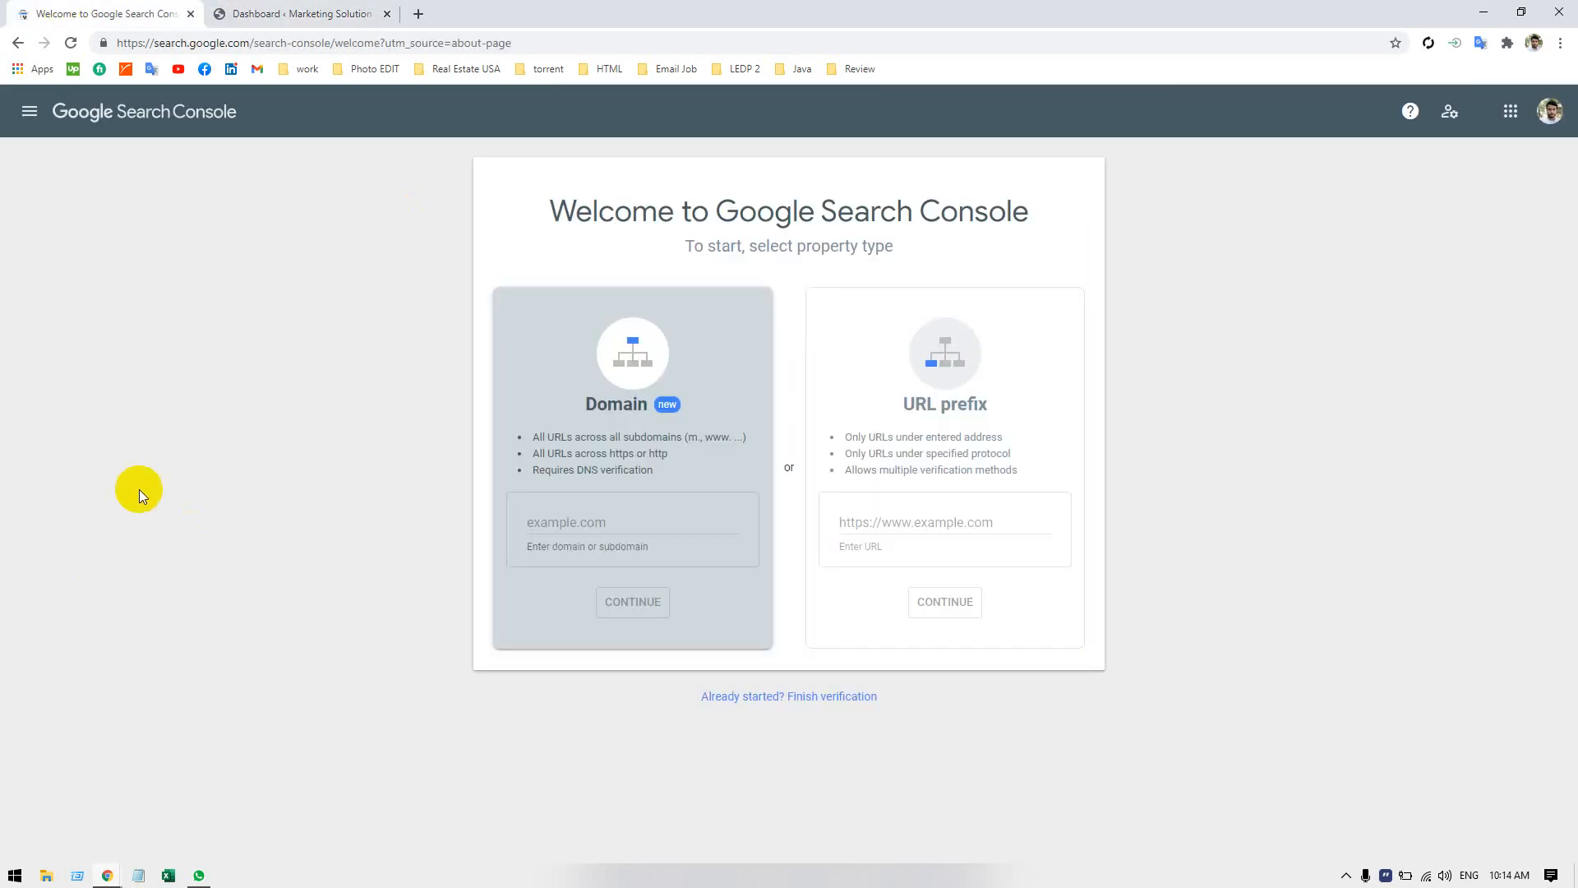
Highlight the welcome heading, and compare the Domain and URL prefix property types with their entry fields.
double_click(590, 206)
left_click_drag(592, 205, 845, 239)
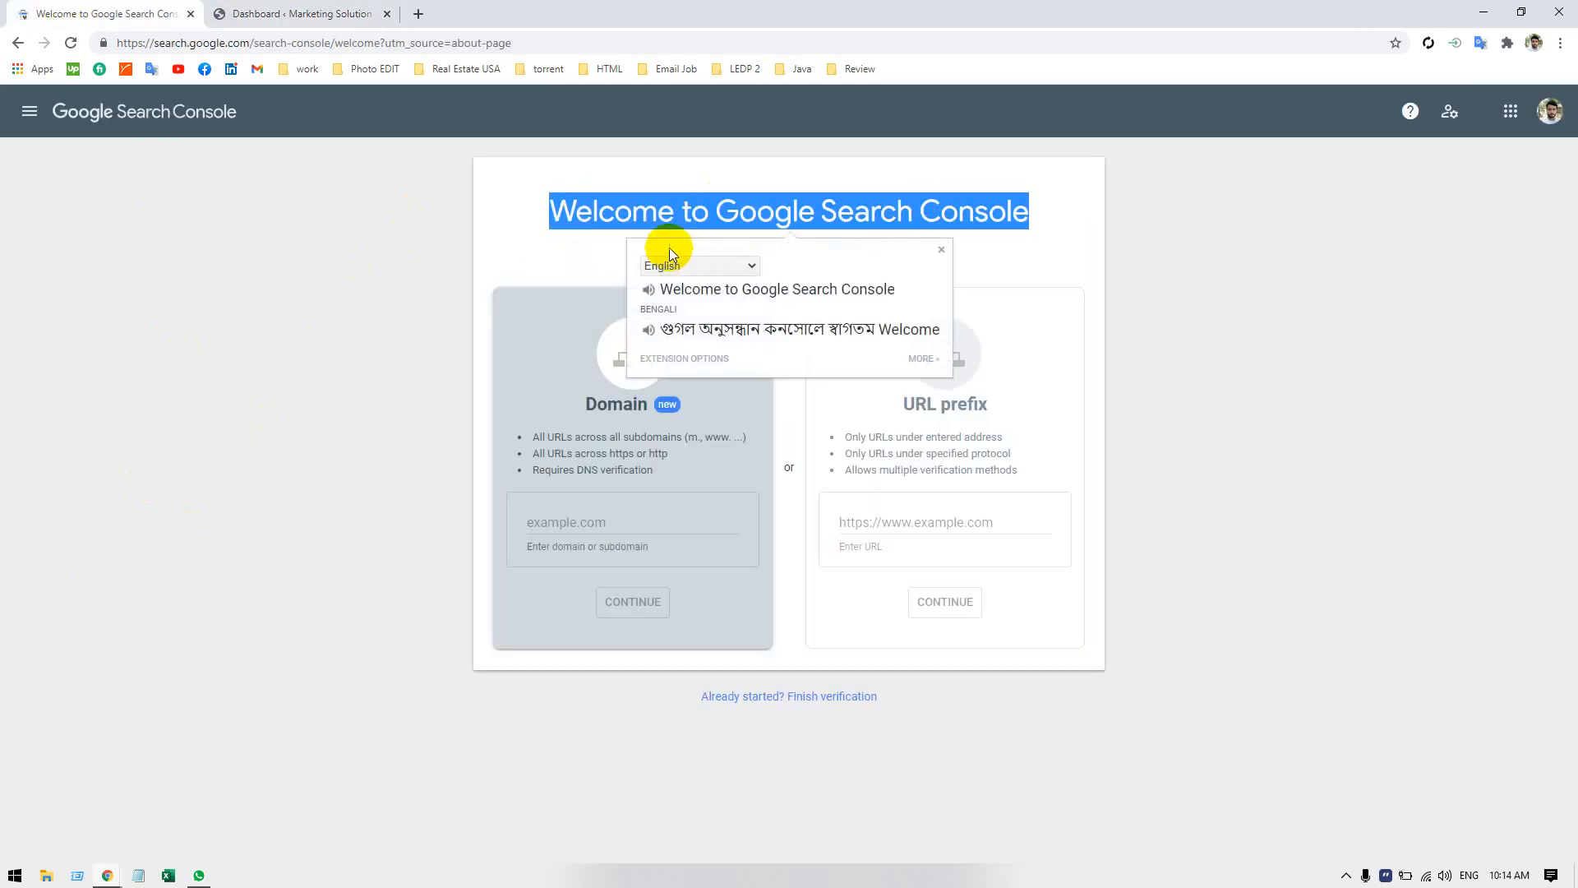
left_click(590, 252)
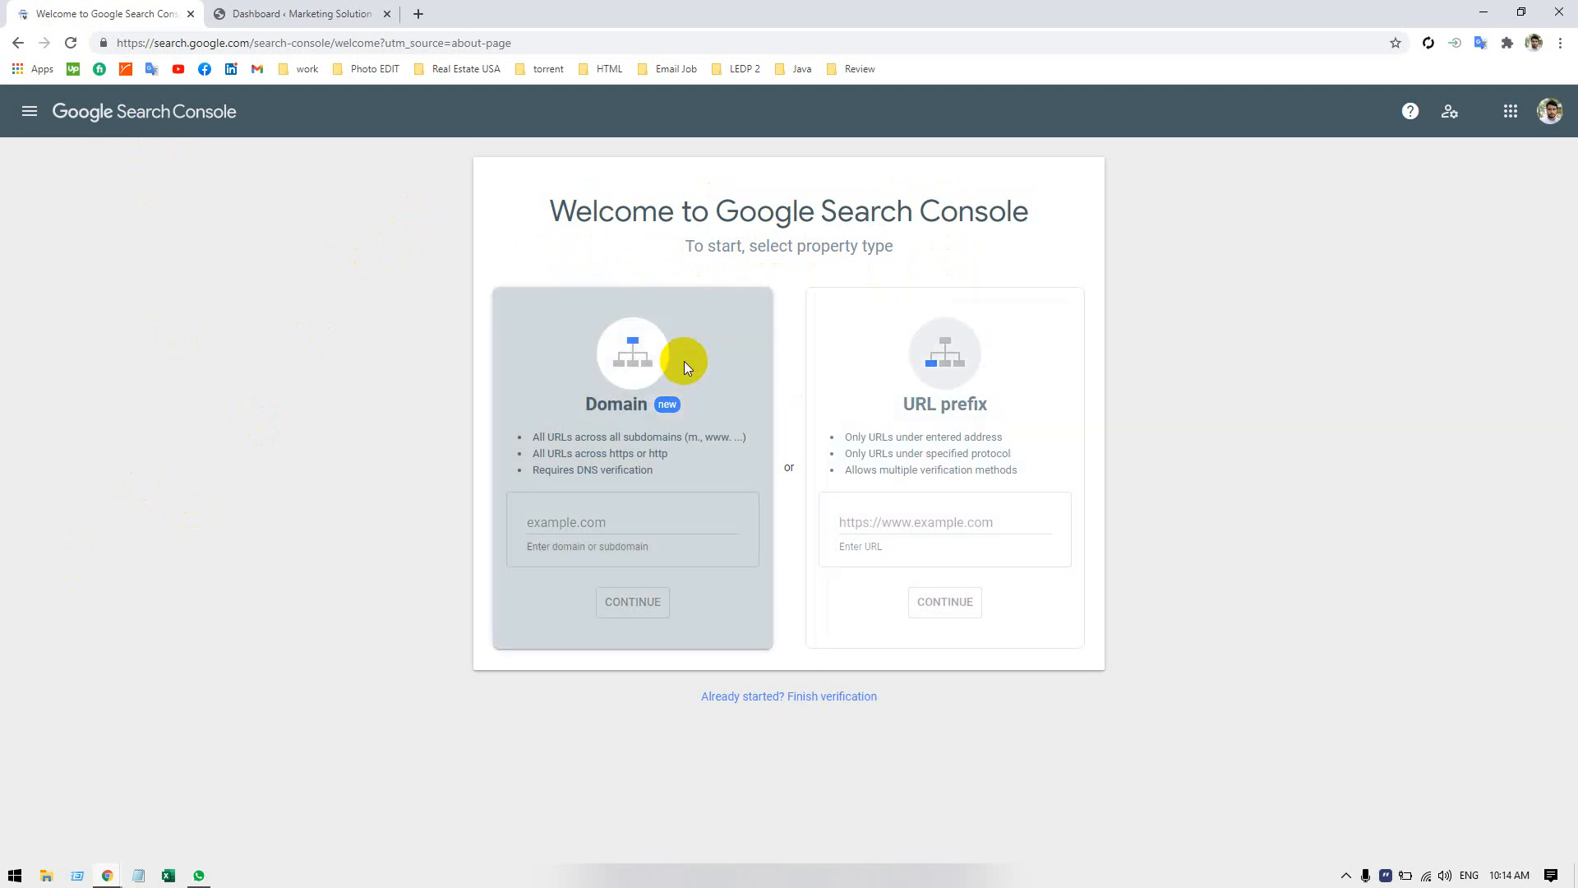
left_click(564, 514)
left_click(955, 521)
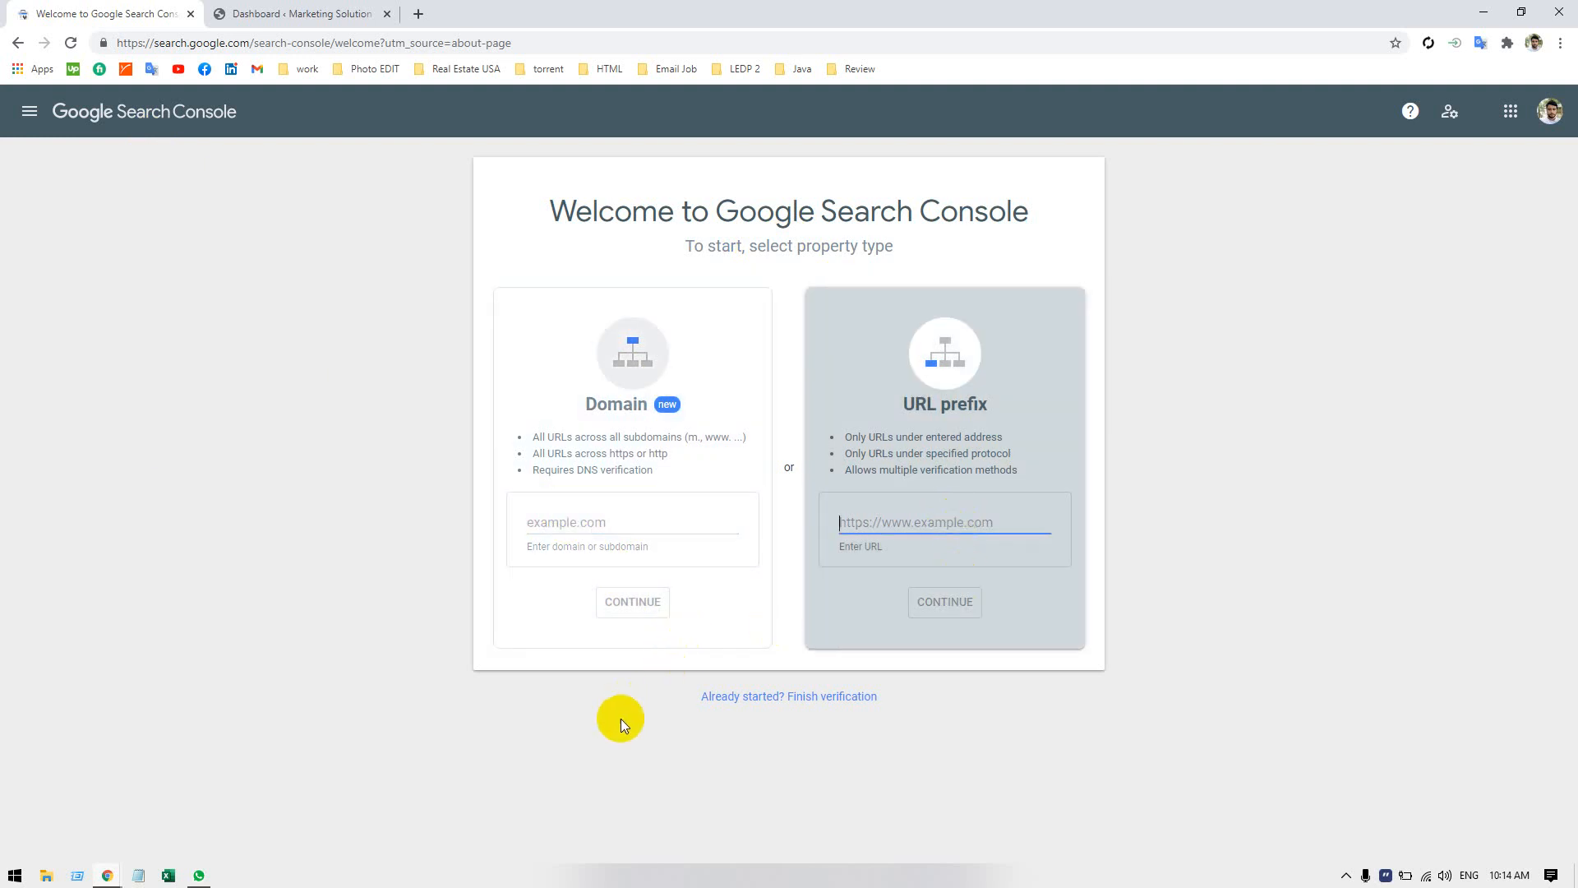
left_click(595, 718)
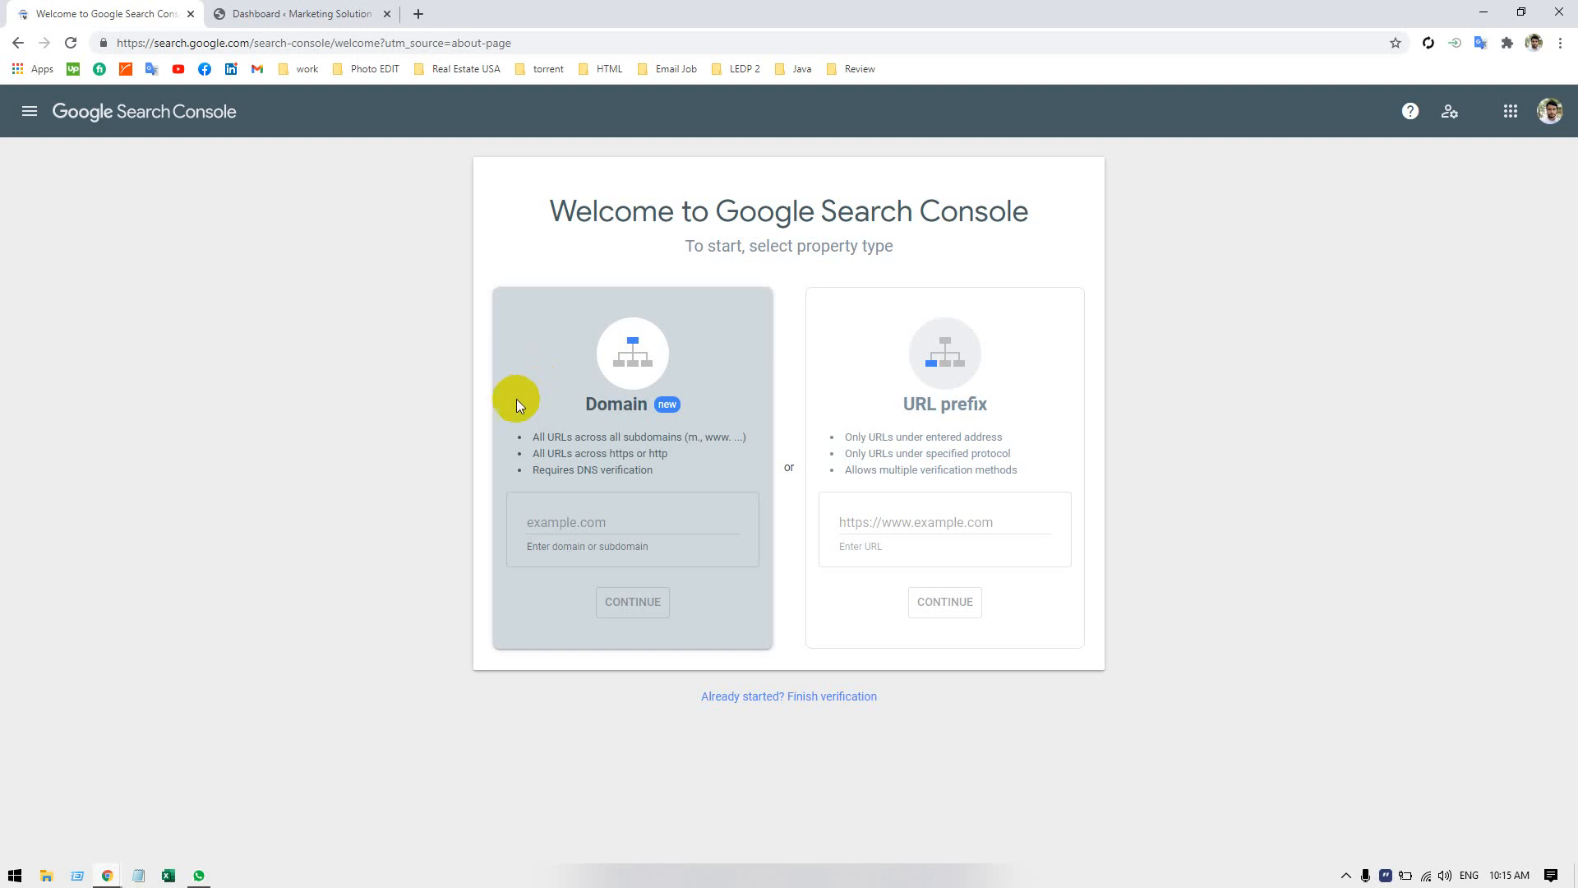
Switch to a blank Notepad document and write the domain scraping71.com on the first line.
left_click(138, 875)
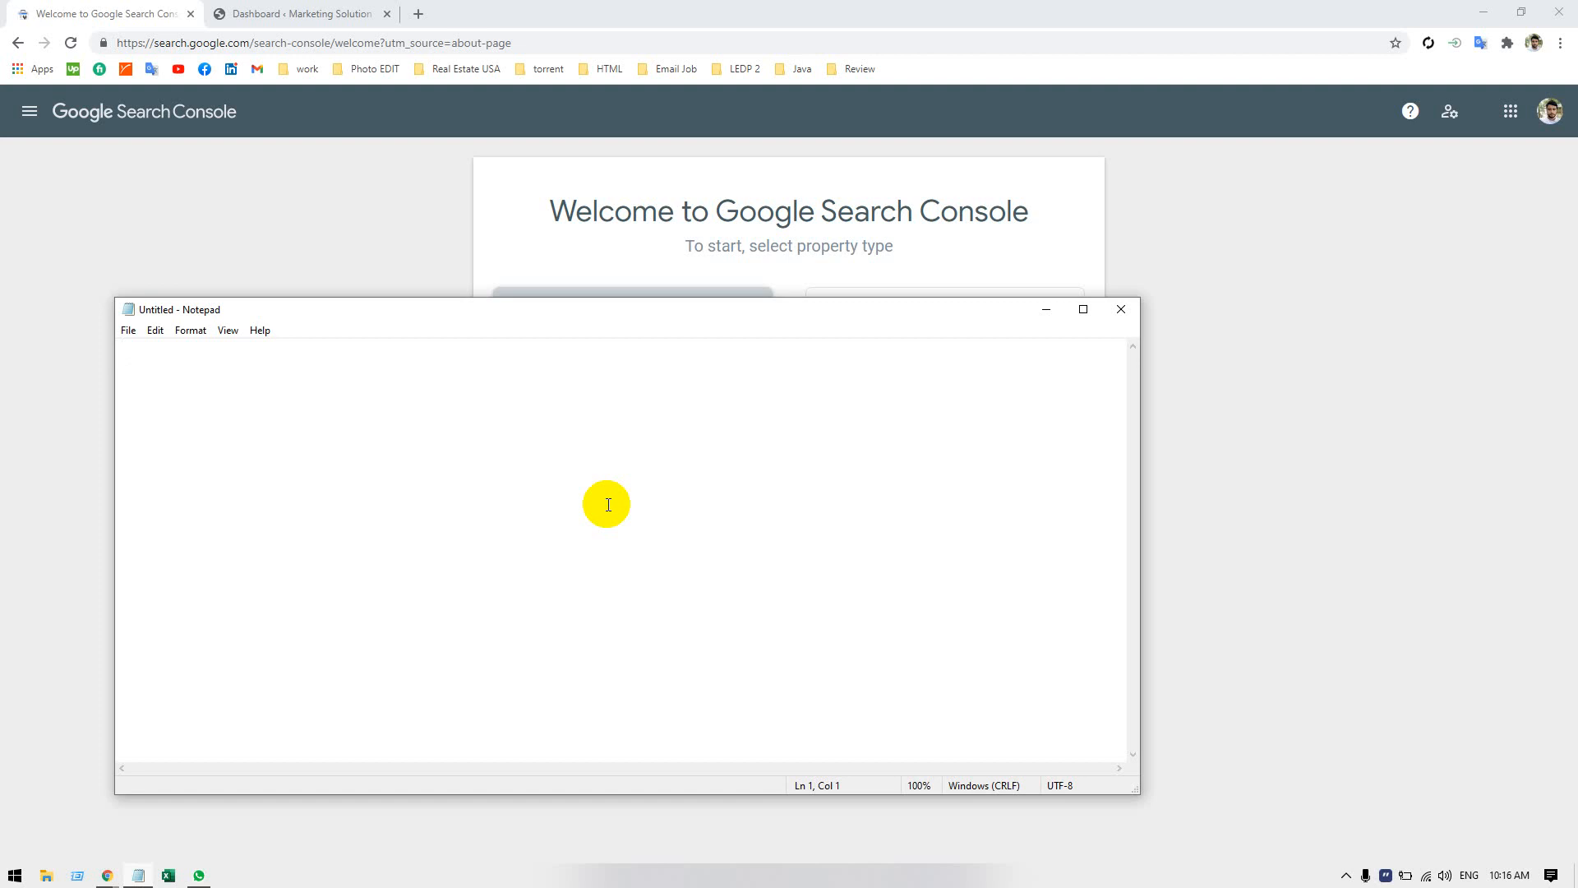
type("scraping")
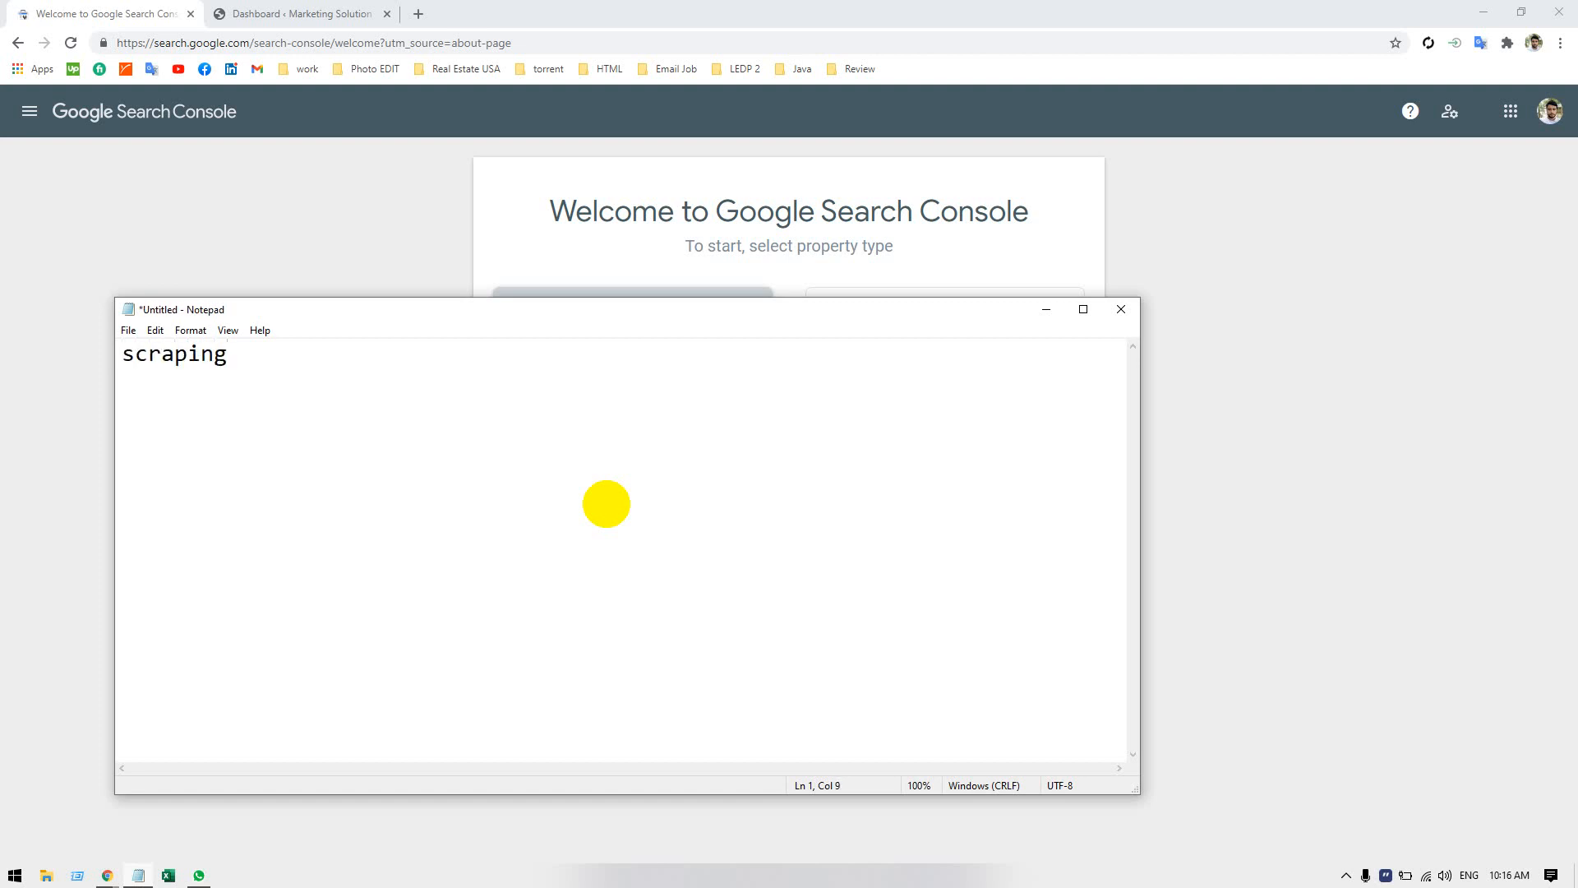
type("71.com")
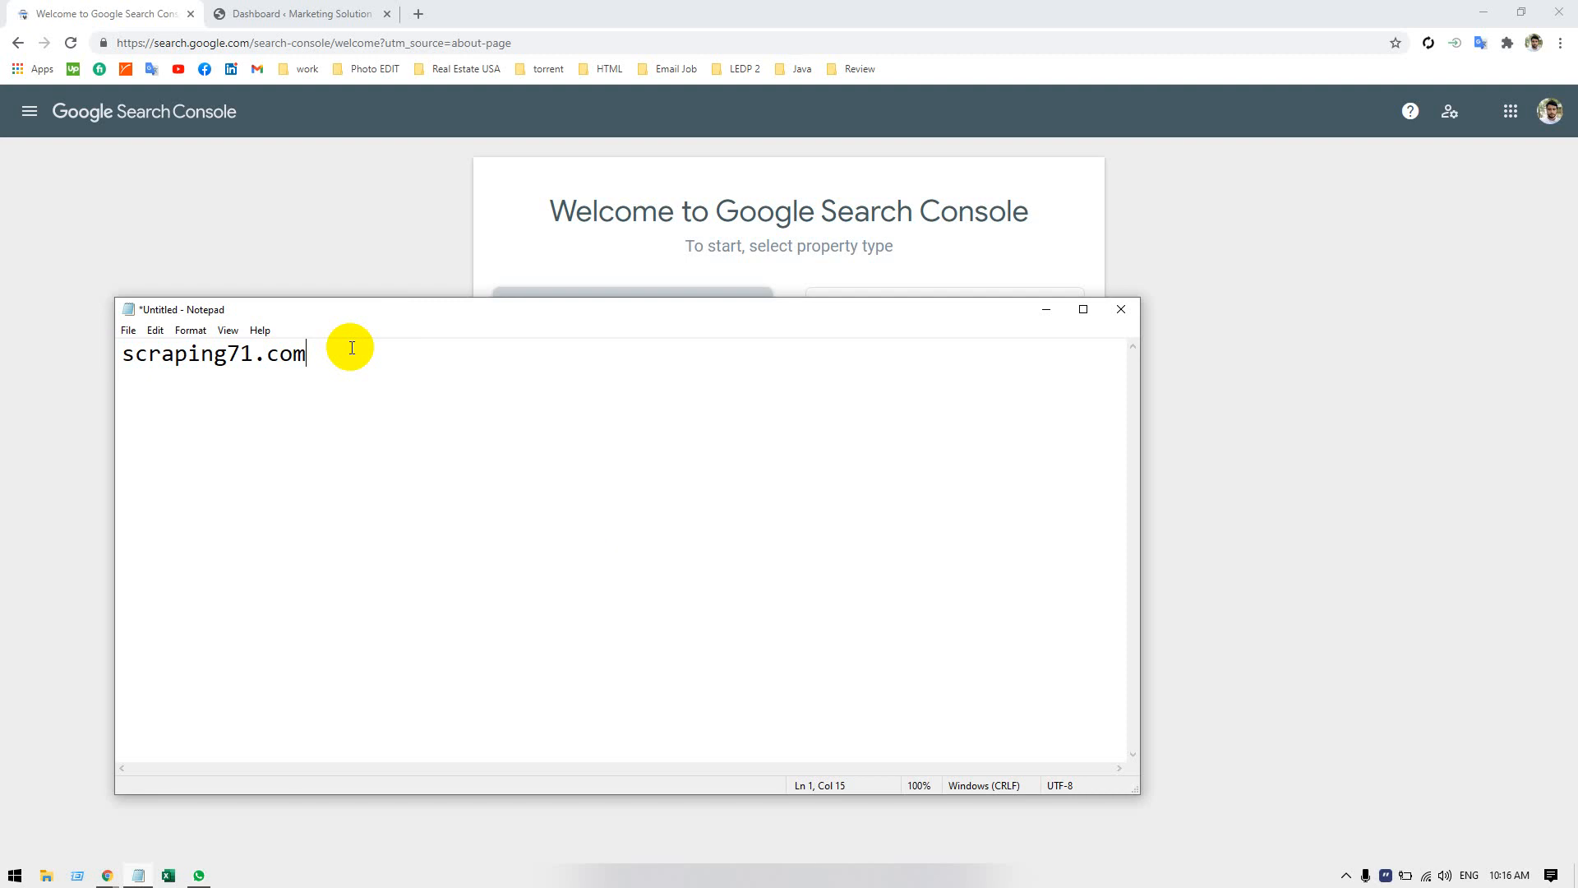
Add the subdomain blog.scraping71.com on the second line of the Notepad document, reusing the domain text from the first line.
left_click(482, 210)
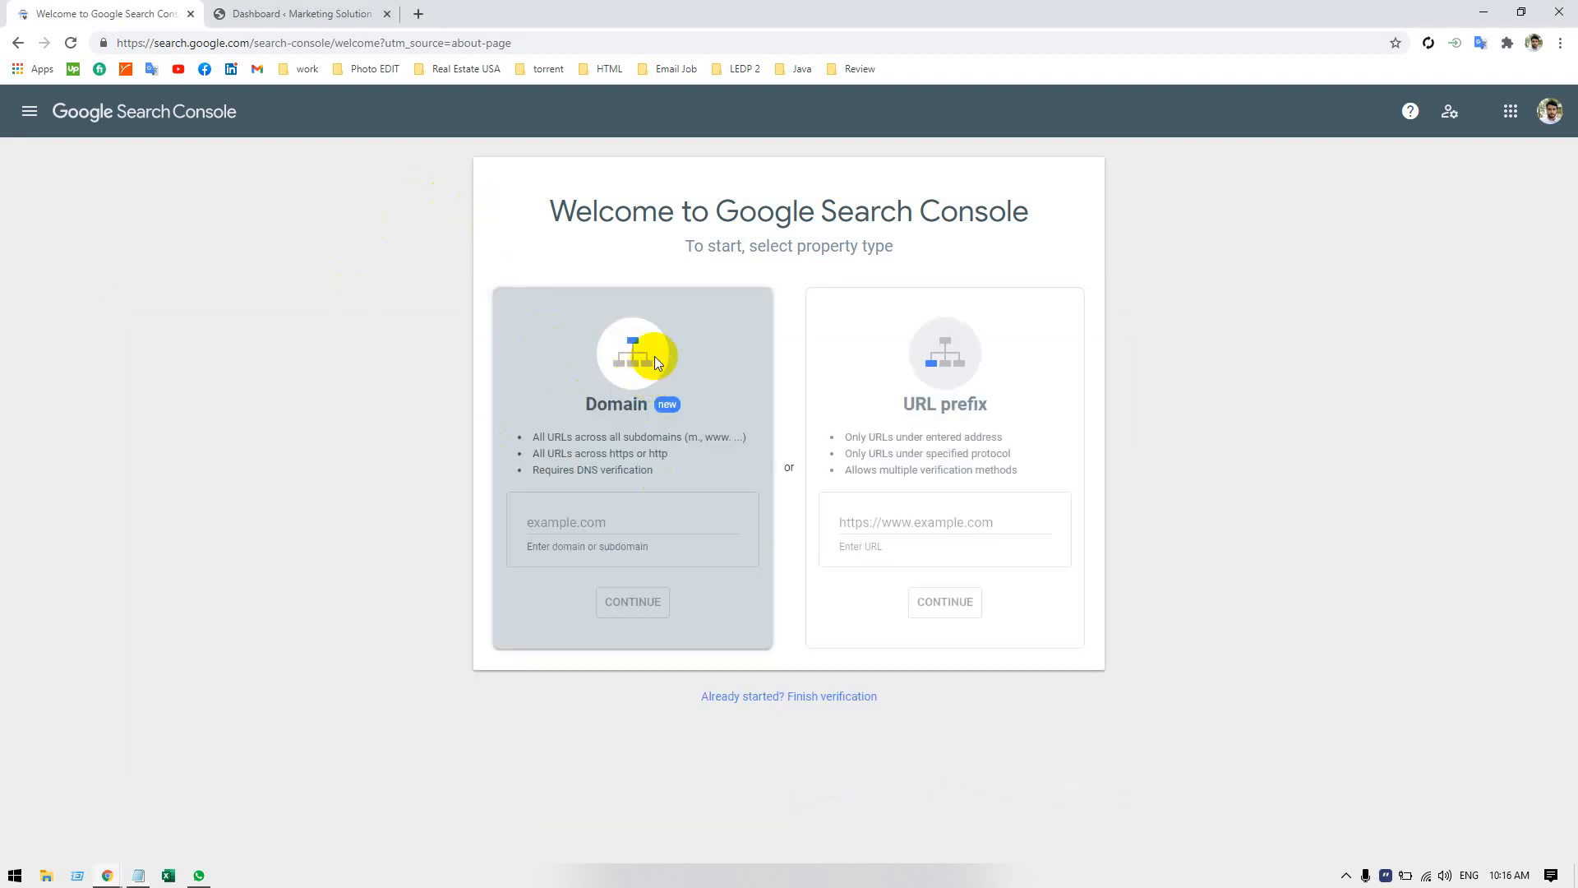
key("alt+Tab")
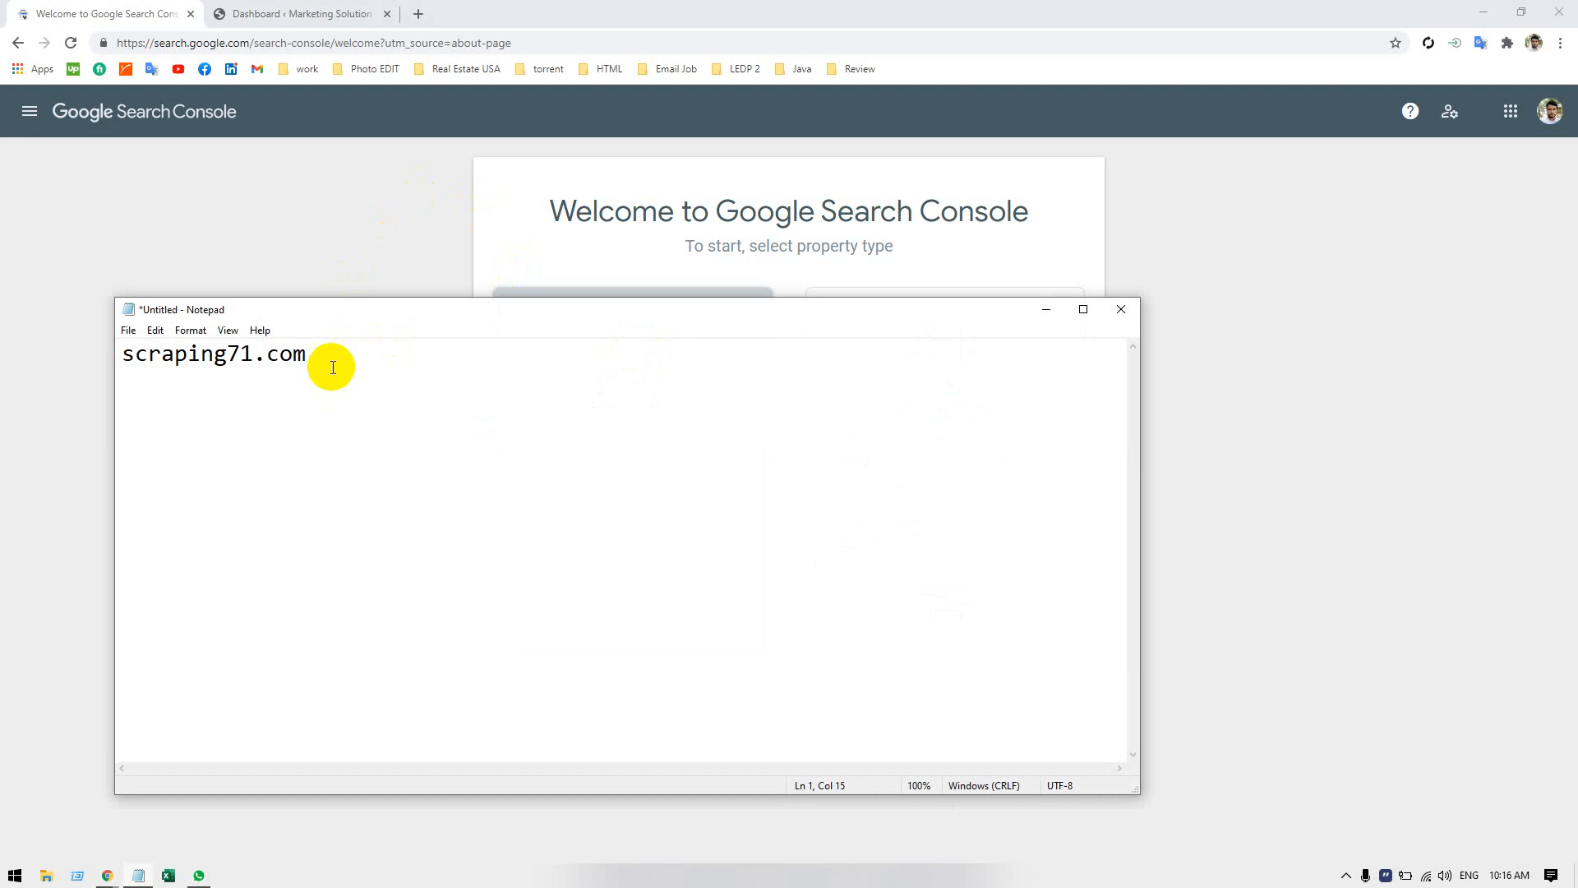
left_click_drag(331, 363, 112, 310)
left_click(134, 408)
left_click_drag(313, 376, 73, 356)
key("ctrl+c")
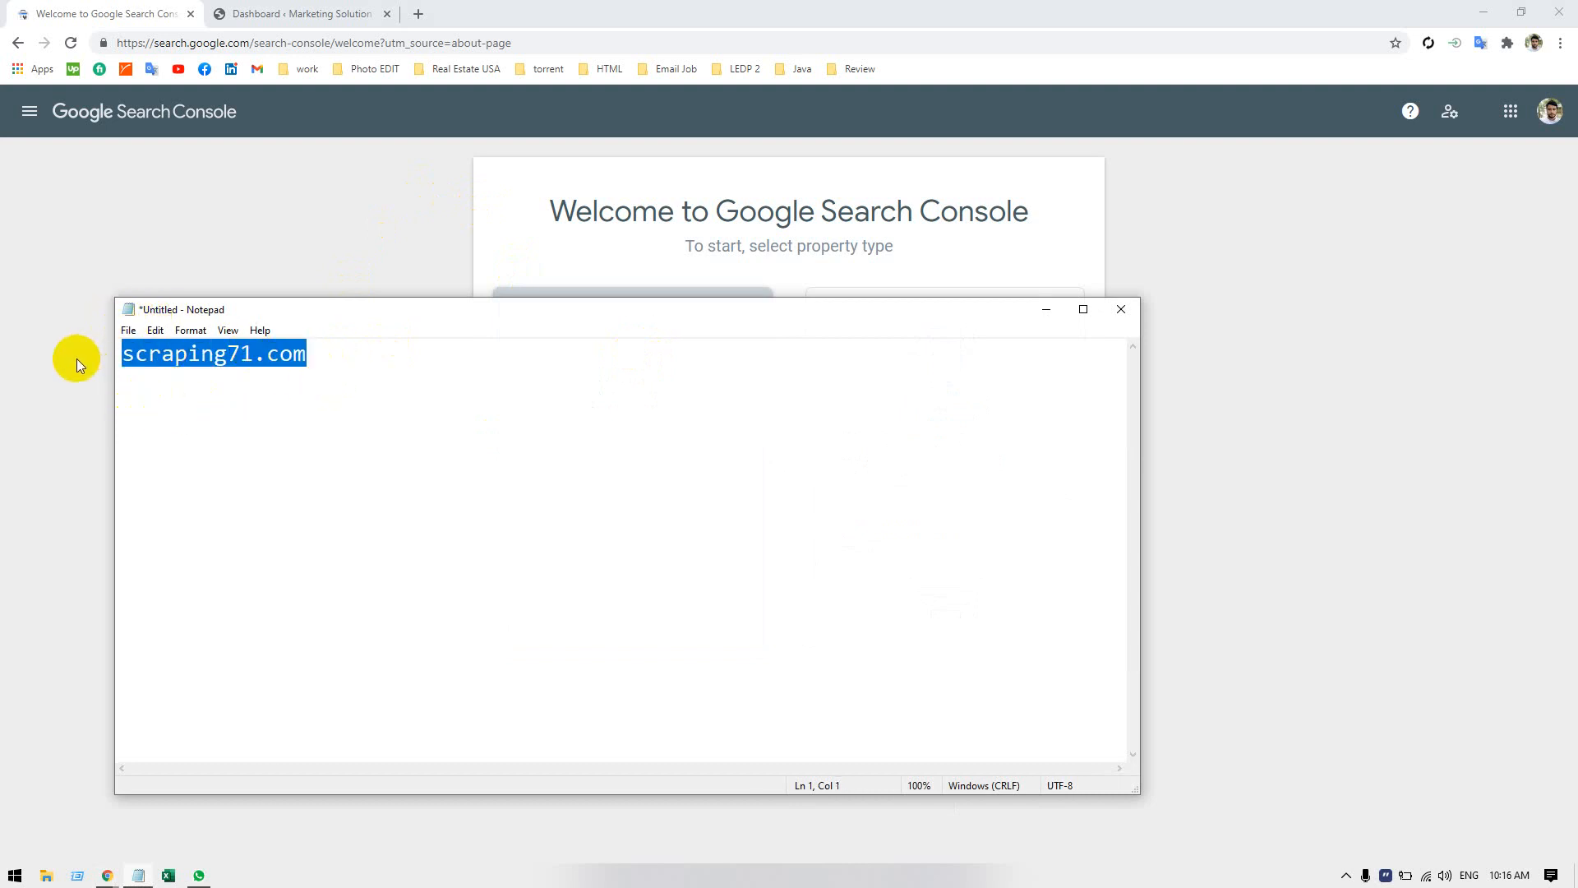
left_click(146, 410)
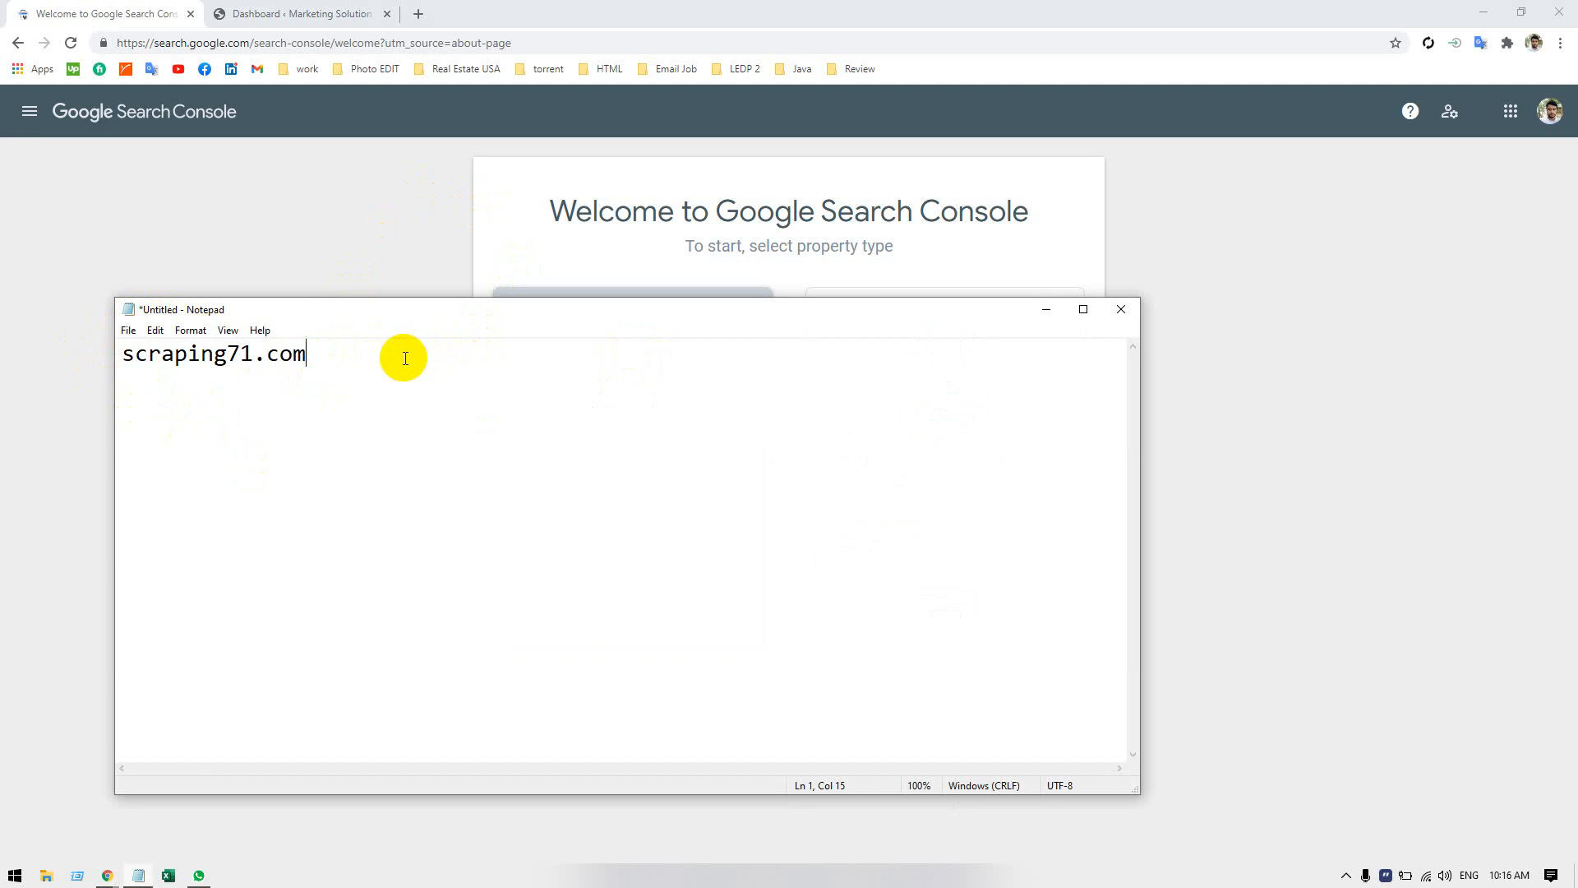
type("blog.")
key("ctrl+v")
key("Return")
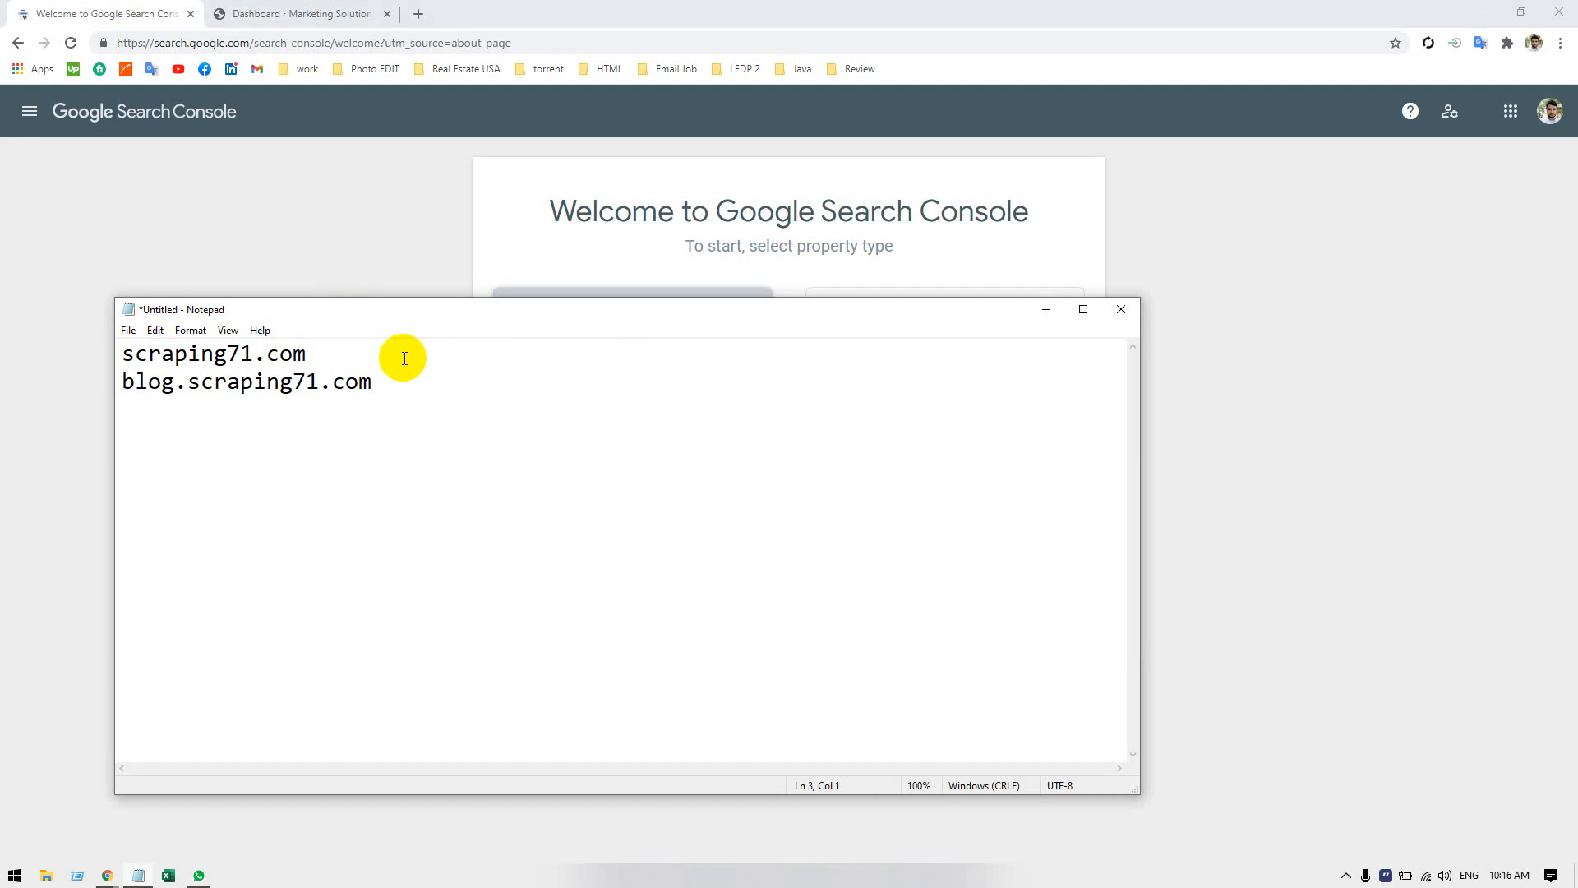
Add the subdomain download.scraping71.com on the third line of the Notepad document and highlight all three addresses.
type("download.scraping71.com")
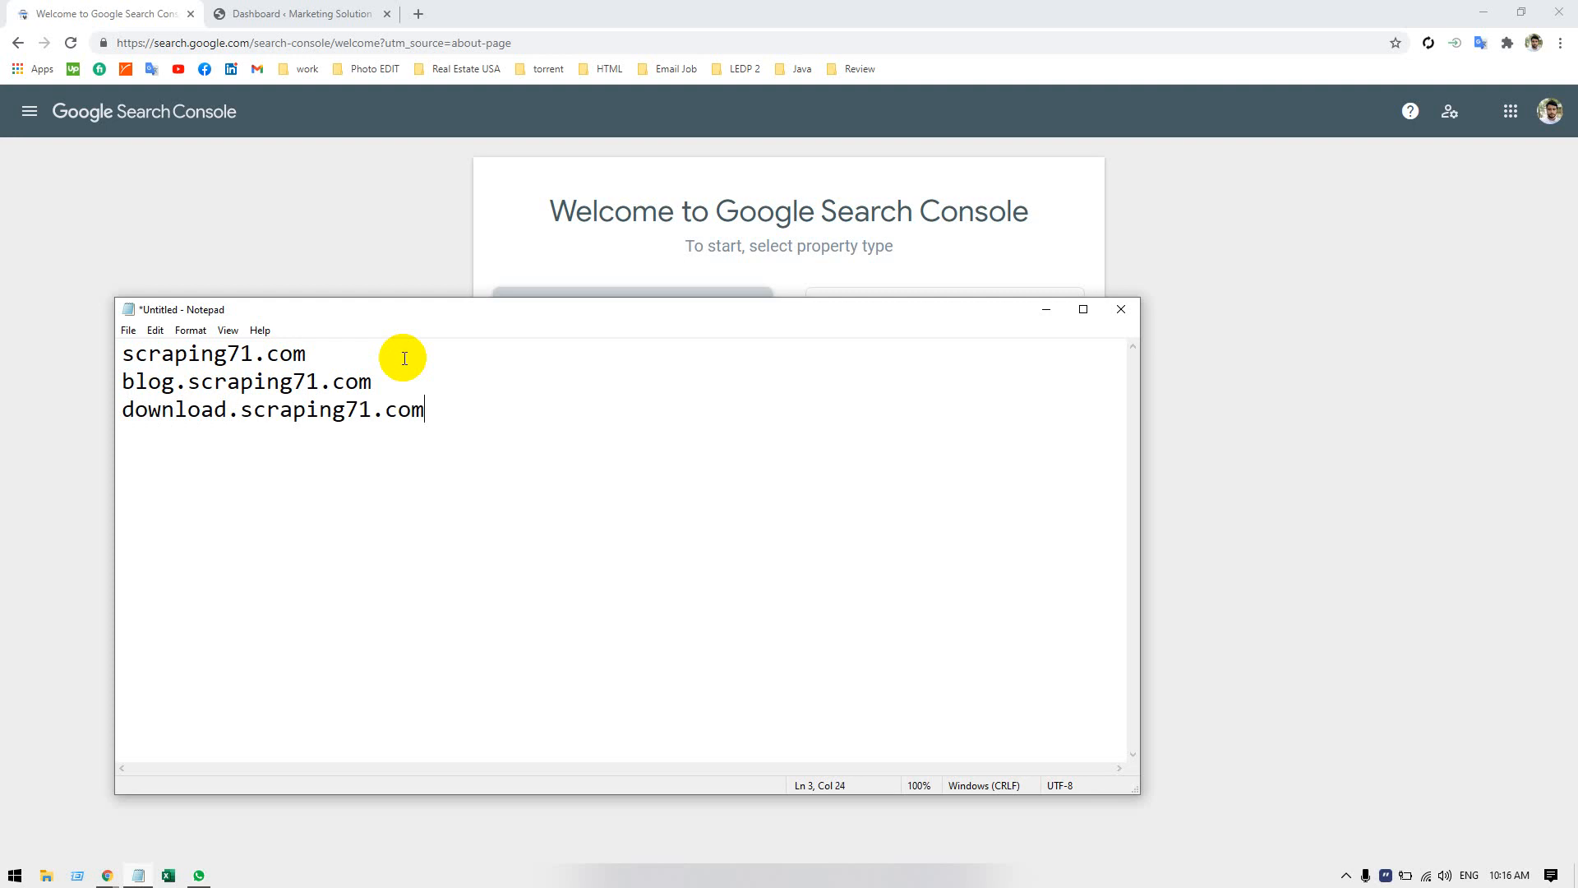
left_click_drag(423, 410, 106, 327)
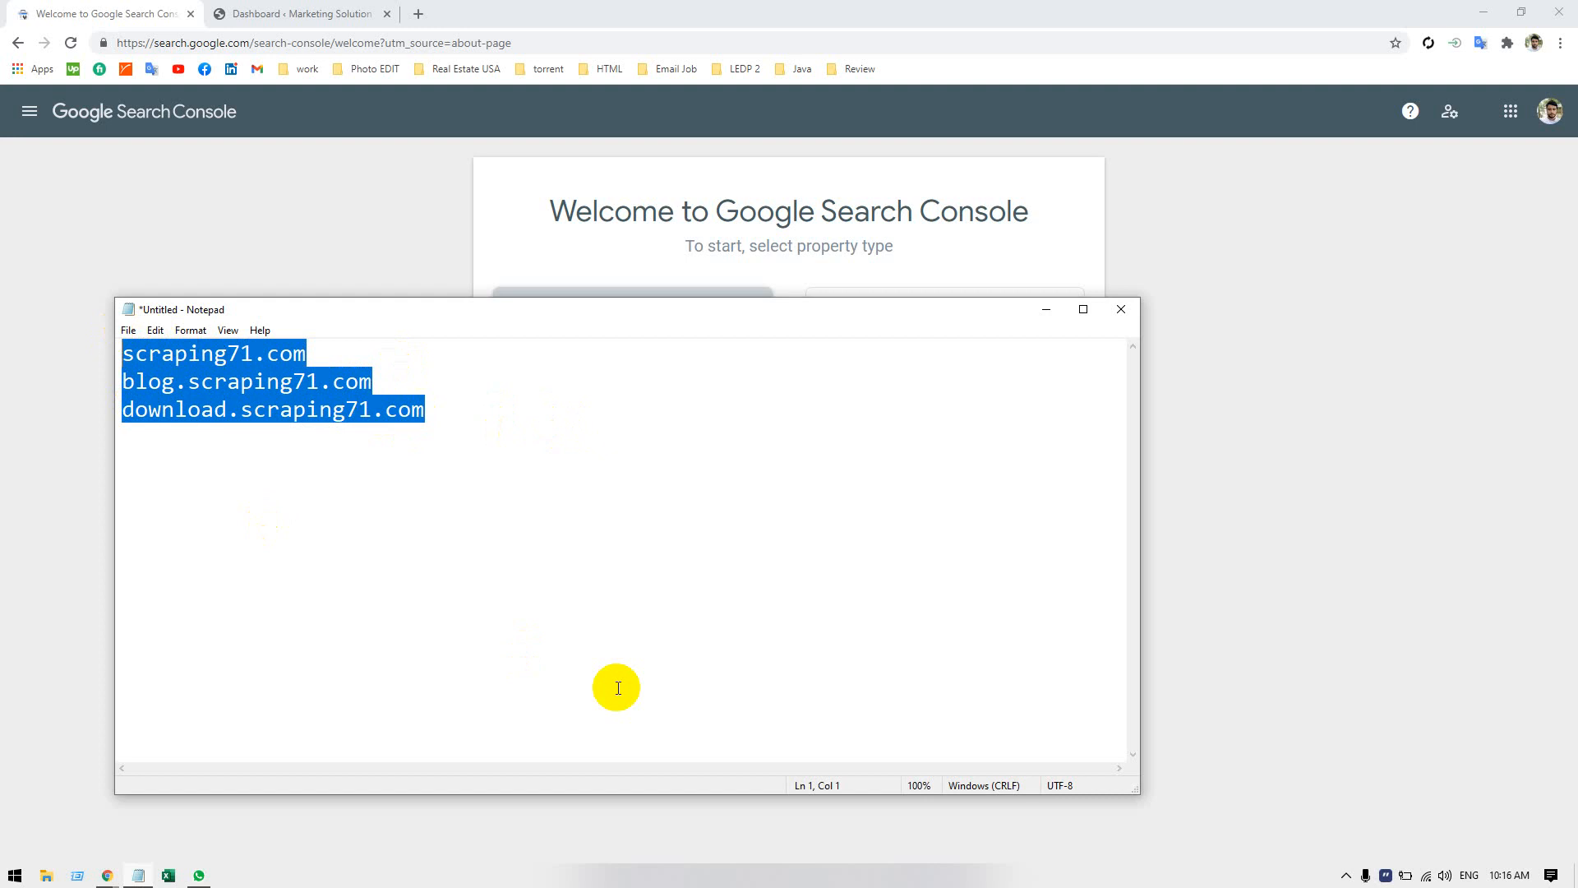
left_click(455, 381)
left_click(463, 413)
Below the addresses, leave a blank line and list https, http and www on separate lines.
key("Return")
key("Return")
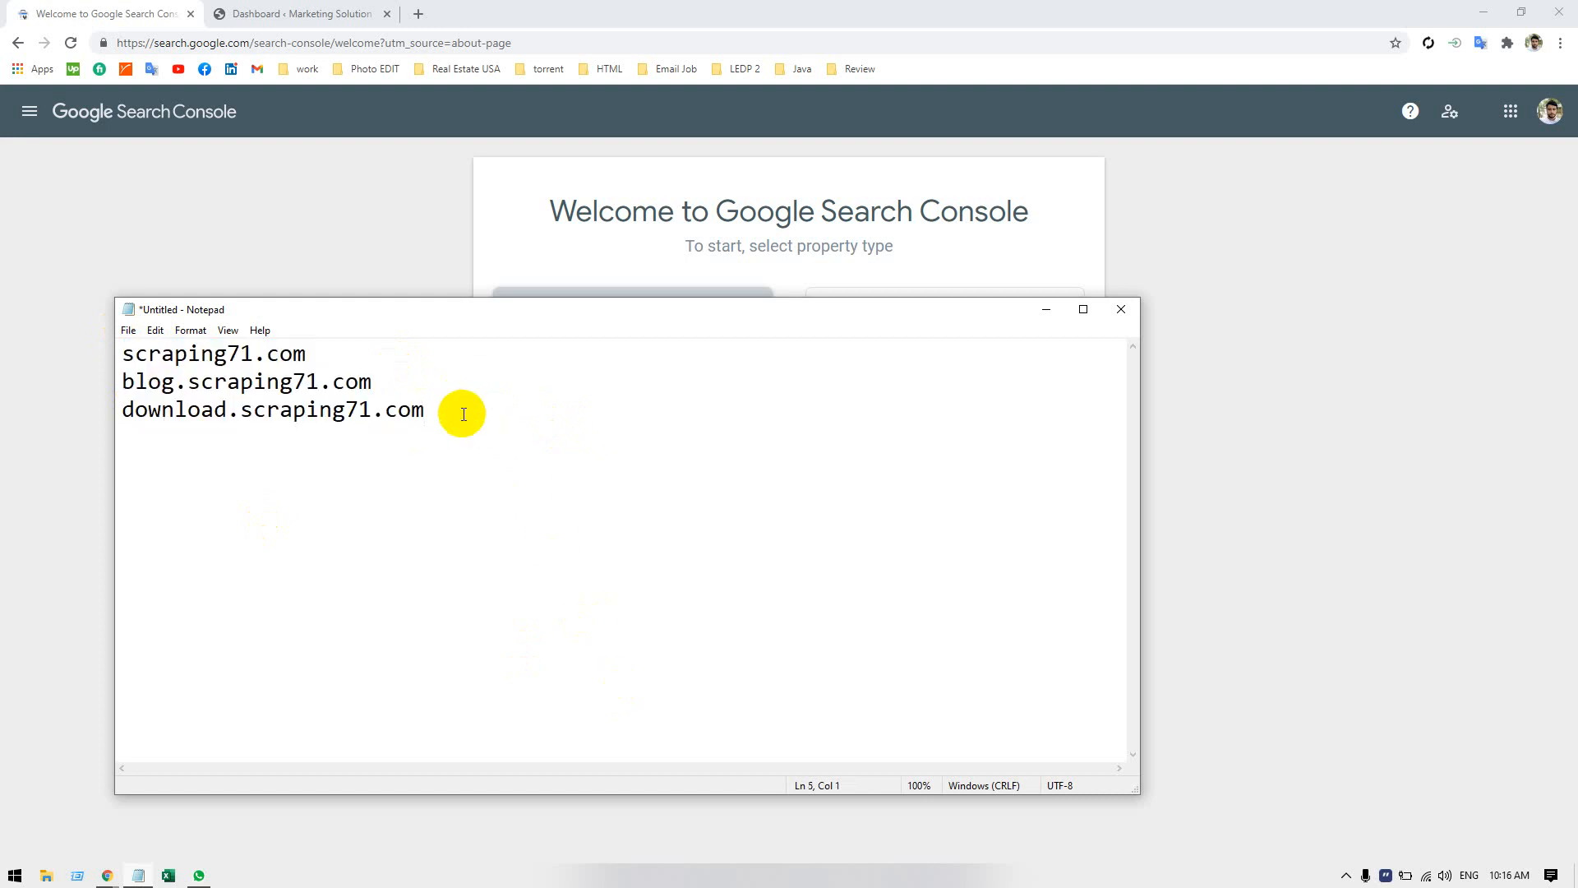
type("t")
key("BackSpace")
type("https")
key("Return")
type("t")
key("BackSpace")
type("h")
key("BackSpace")
type("htt")
type("p ")
type("www")
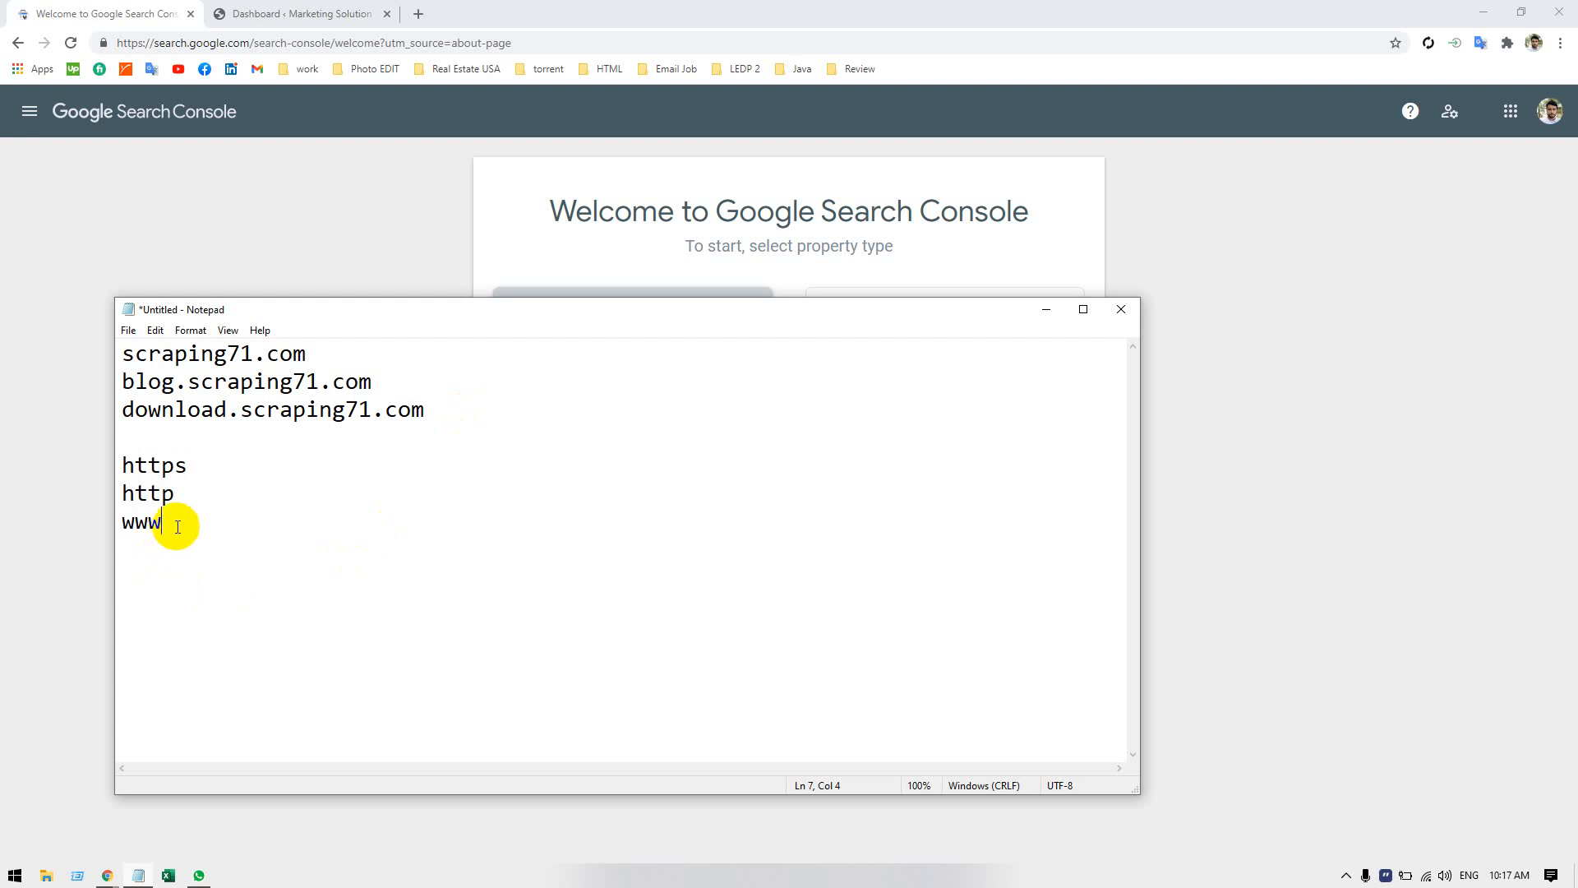
Return to the Search Console welcome page and choose the URL prefix property type, activating its URL field.
left_click(89, 416)
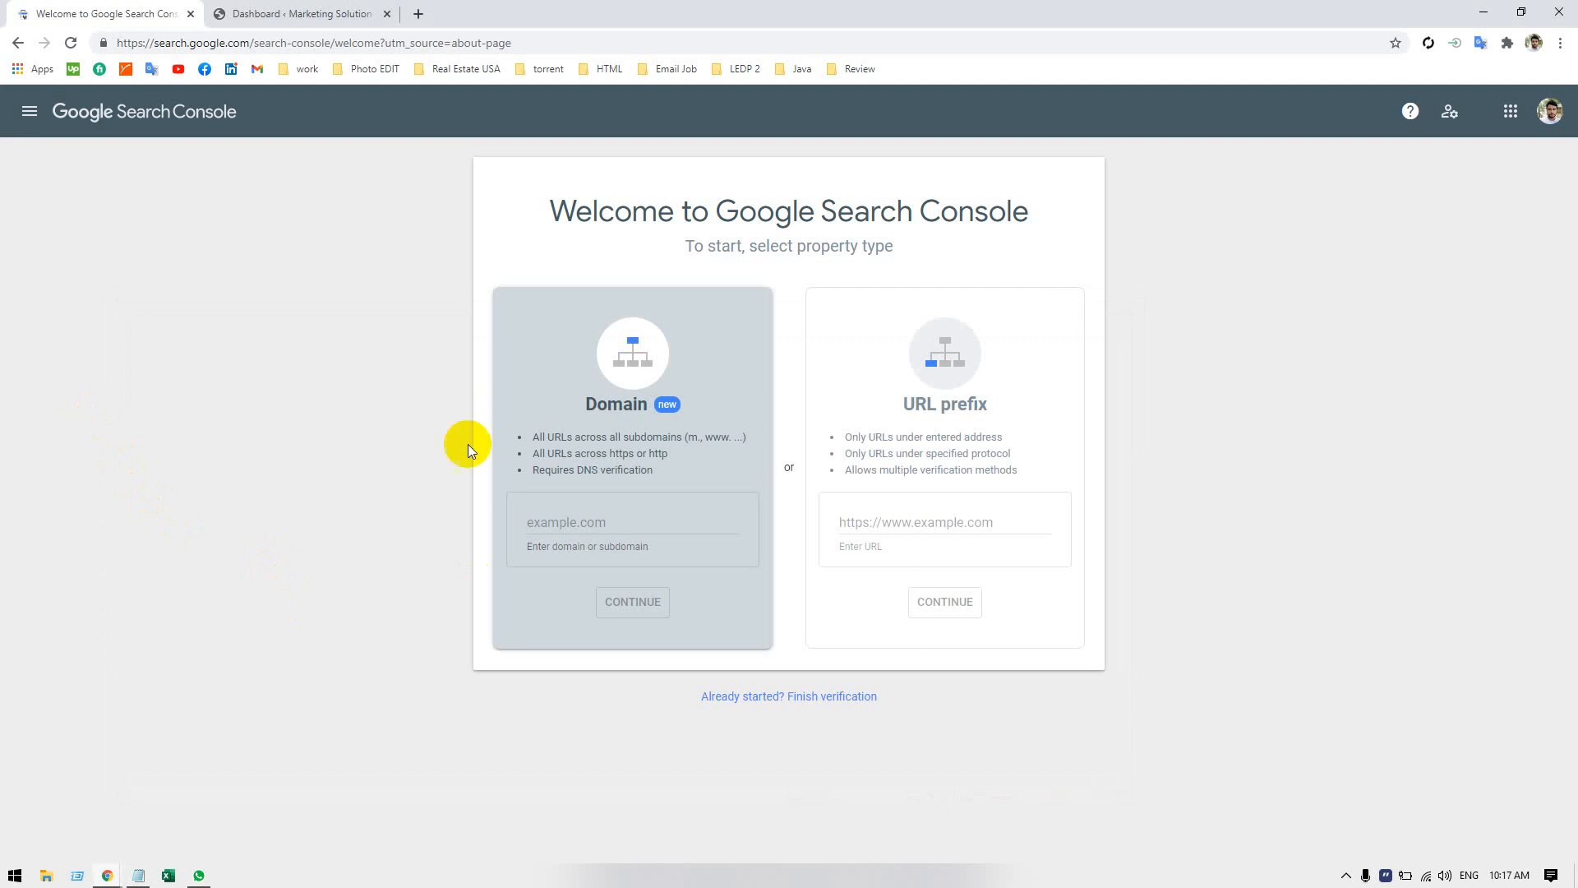
left_click(878, 319)
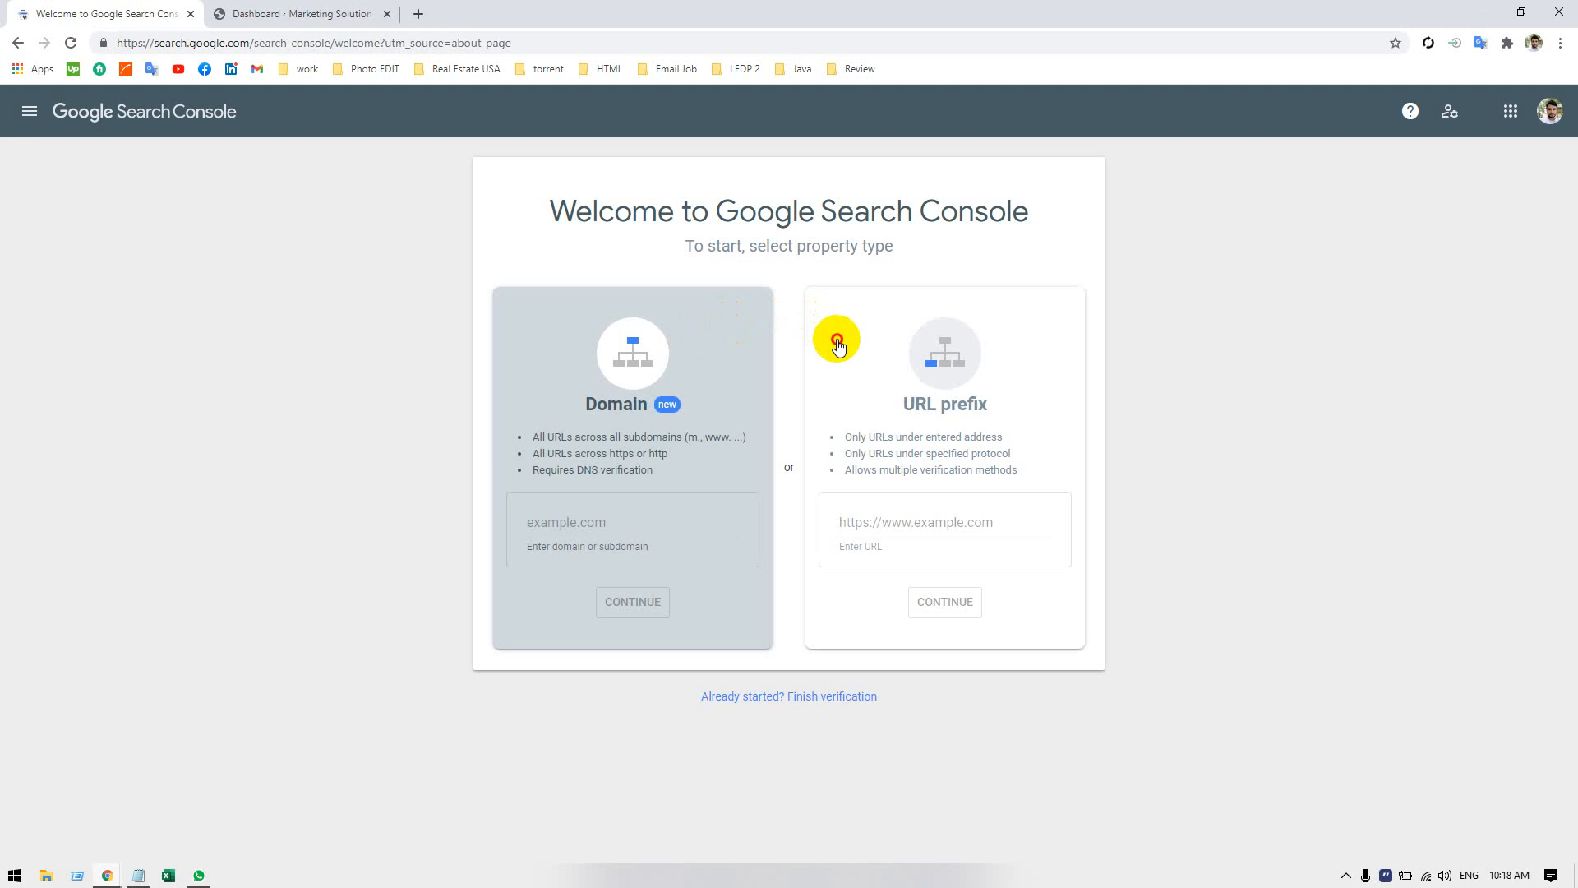
left_click(913, 529)
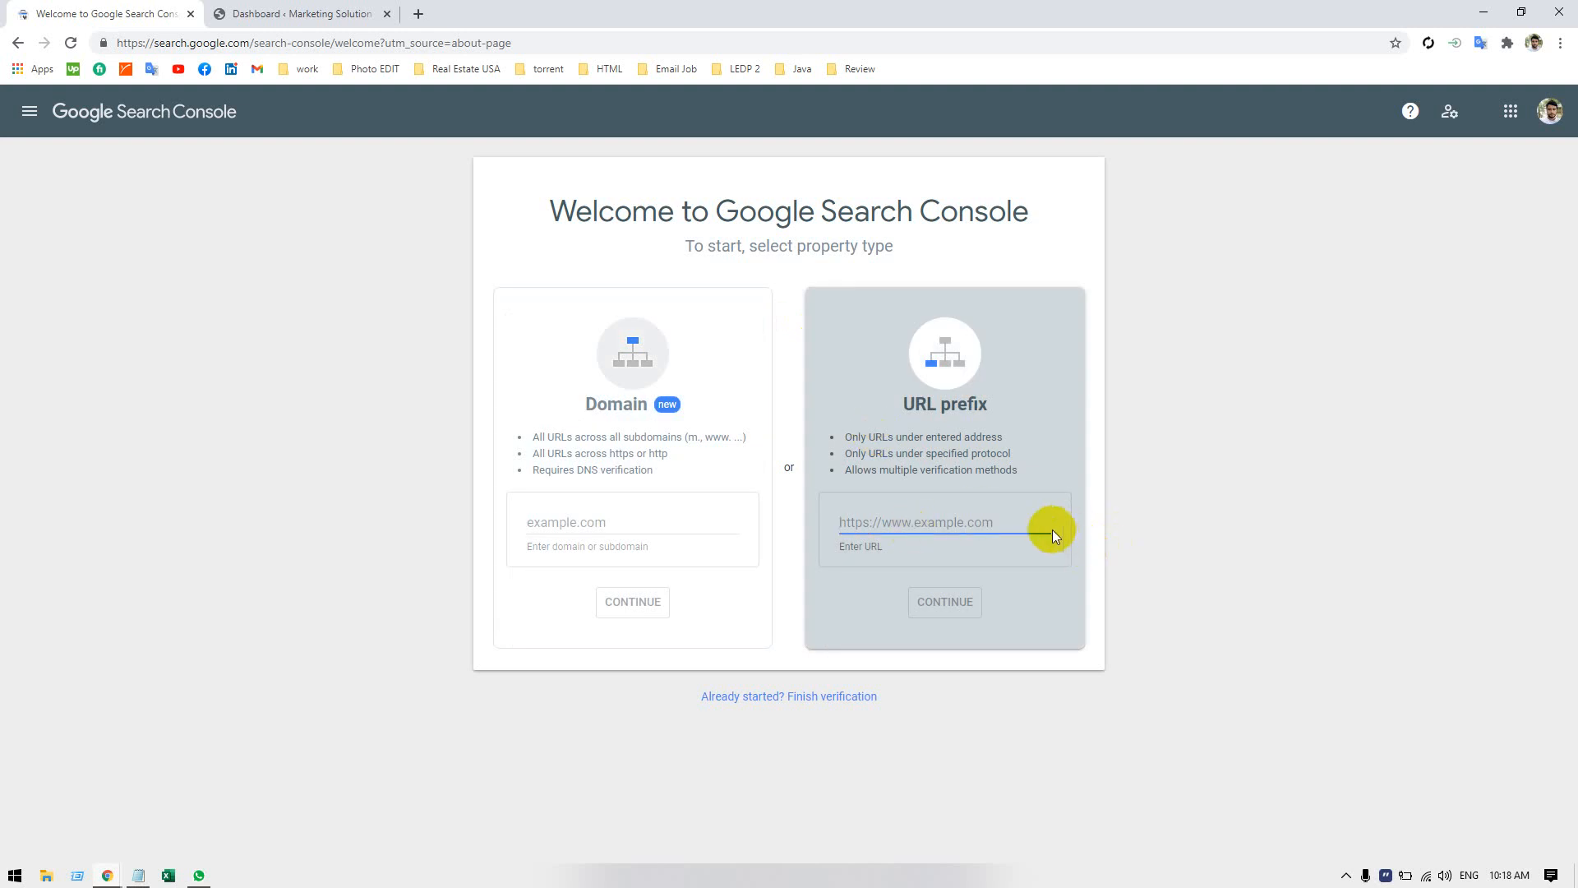
left_click(1052, 598)
left_click(894, 523)
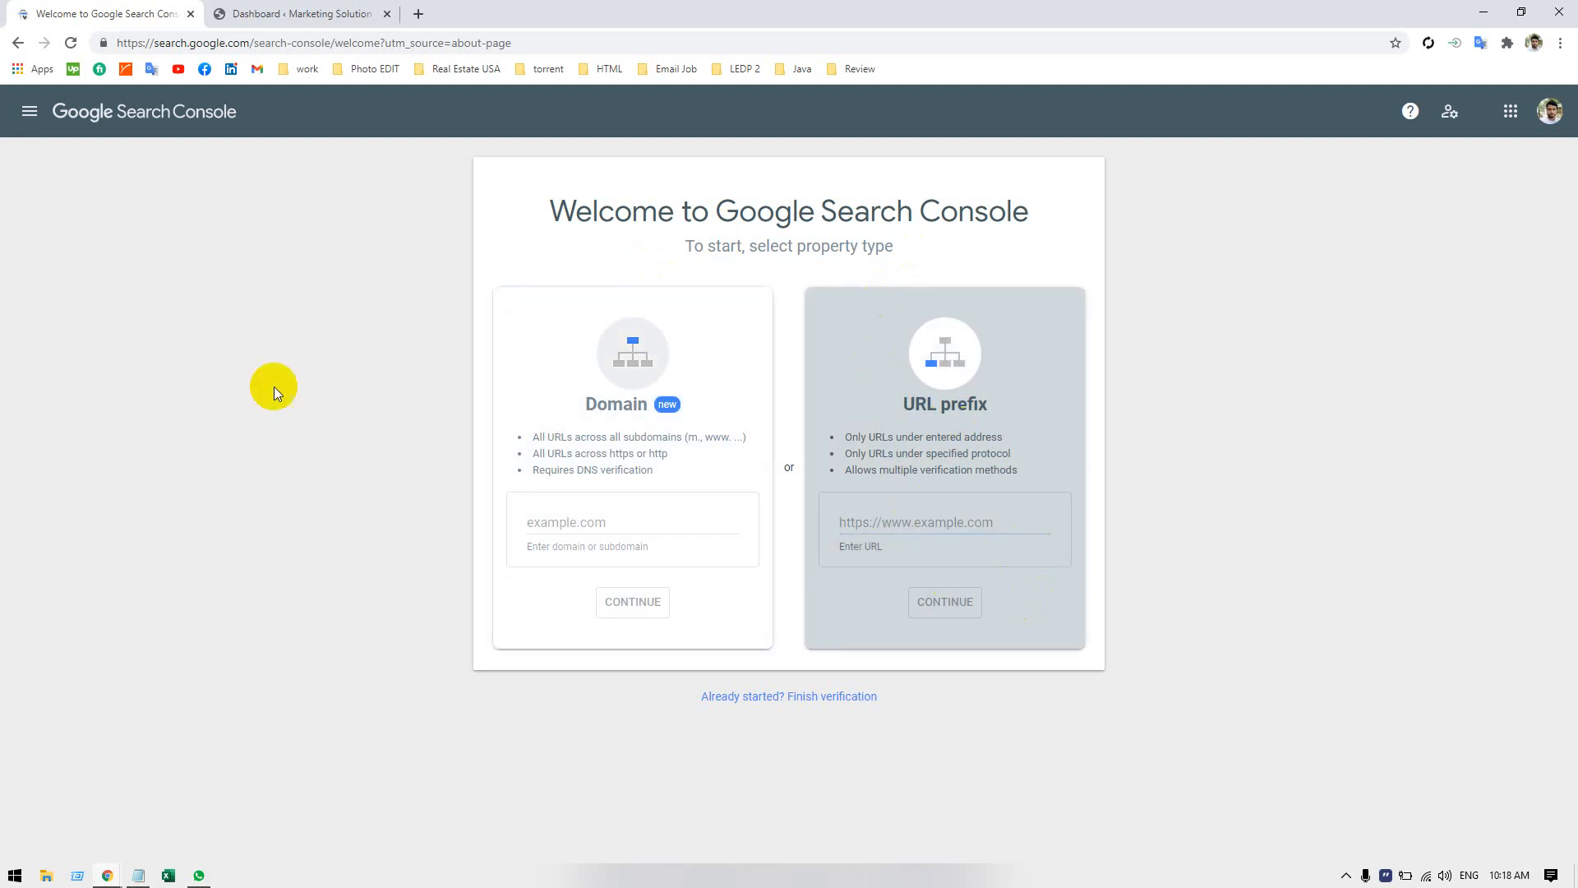
left_click(251, 15)
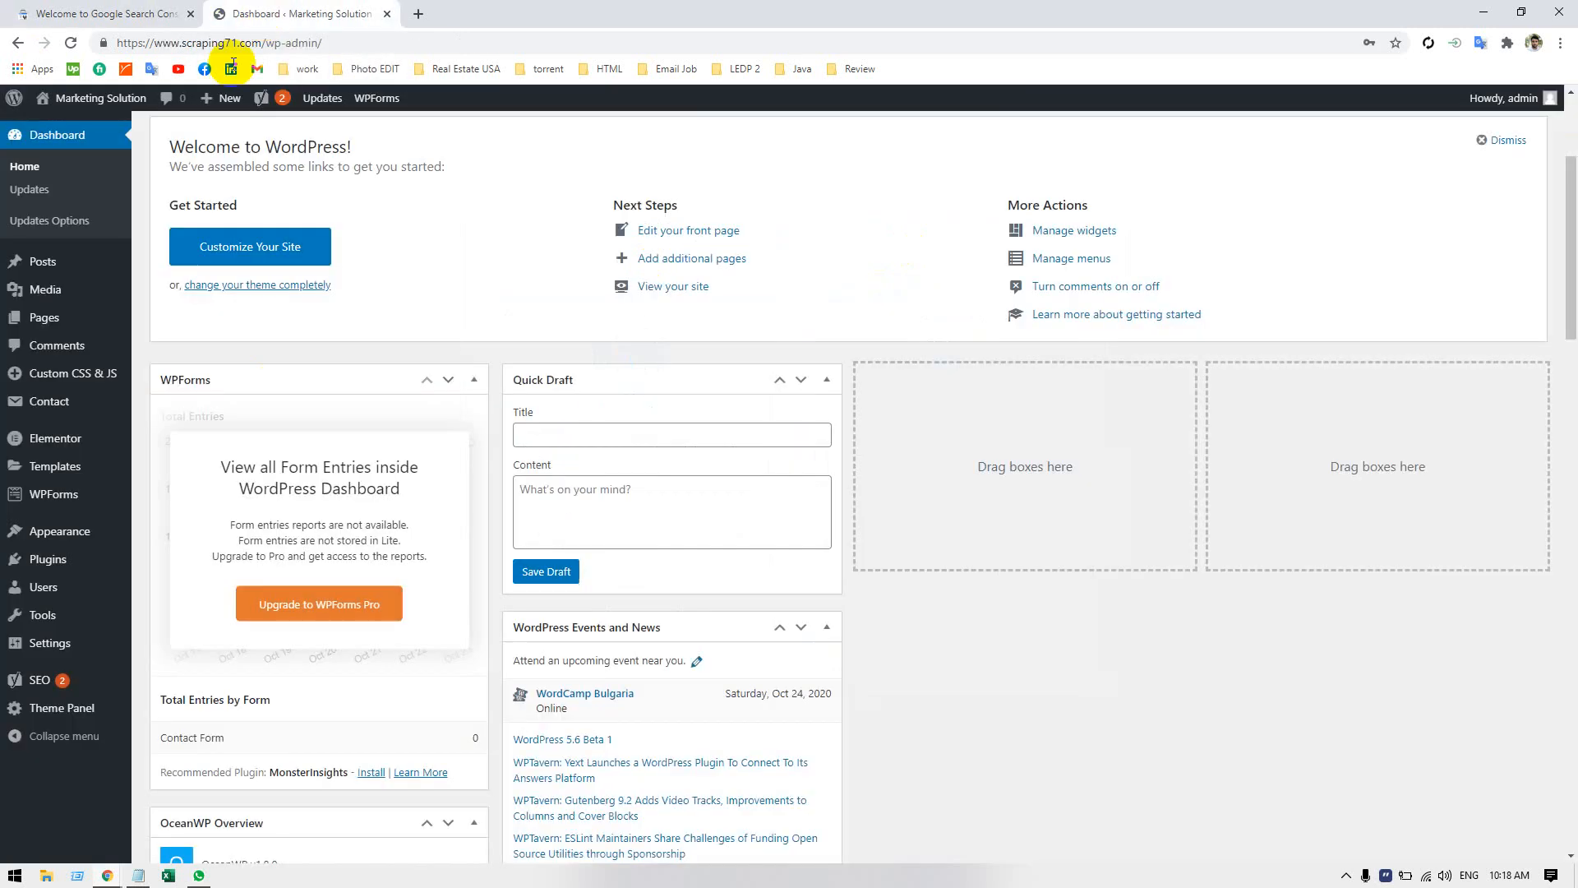
left_click(249, 36)
left_click(253, 42)
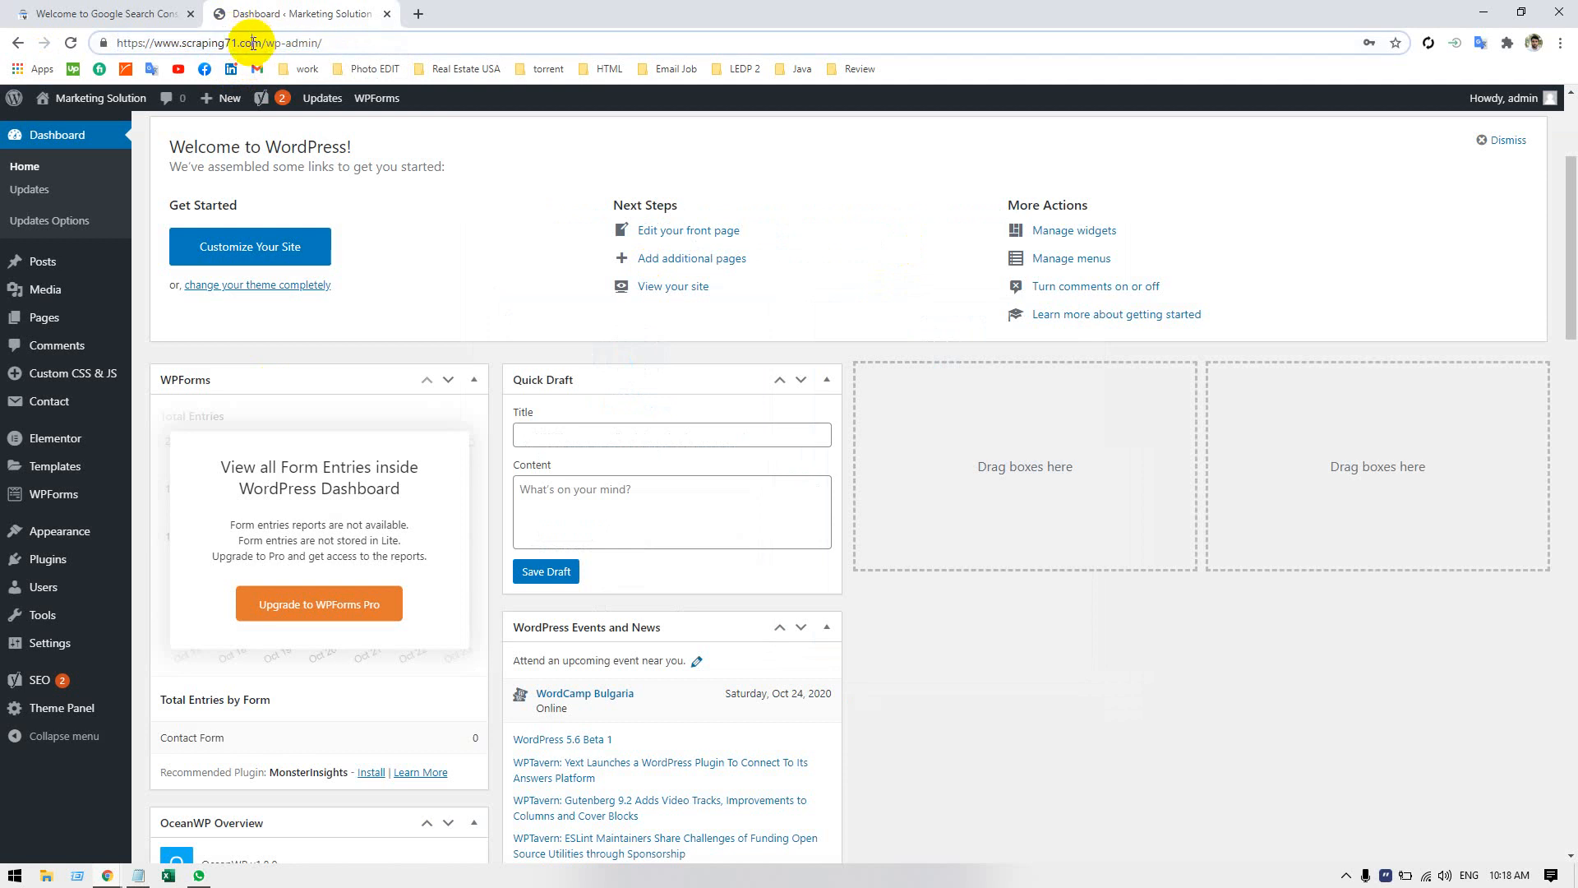
left_click_drag(261, 42, 100, 50)
key("ctrl+c")
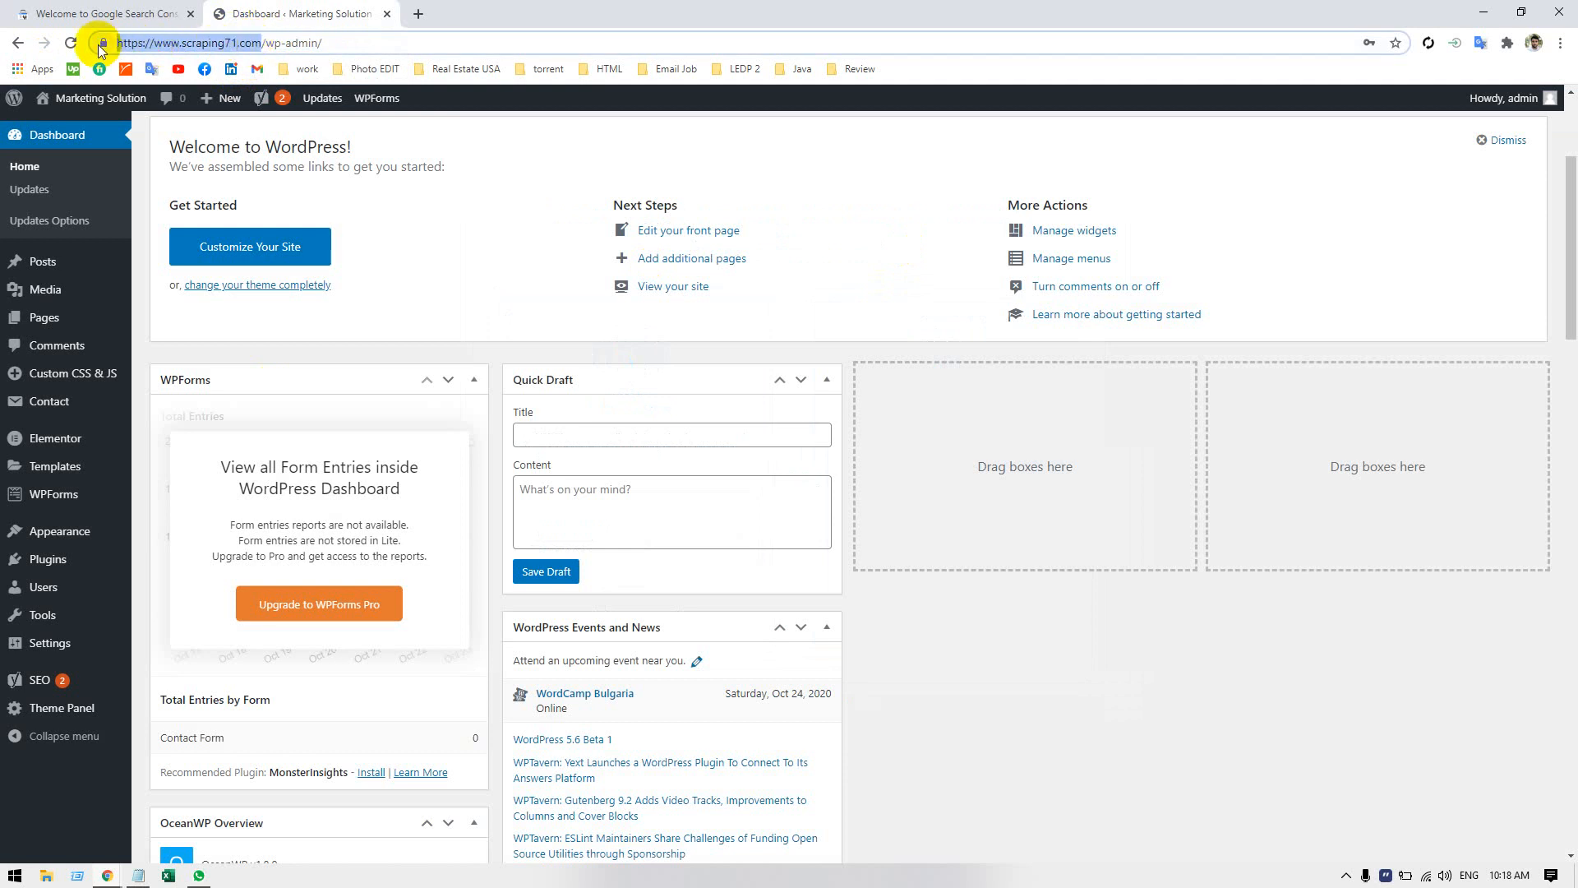
left_click(160, 14)
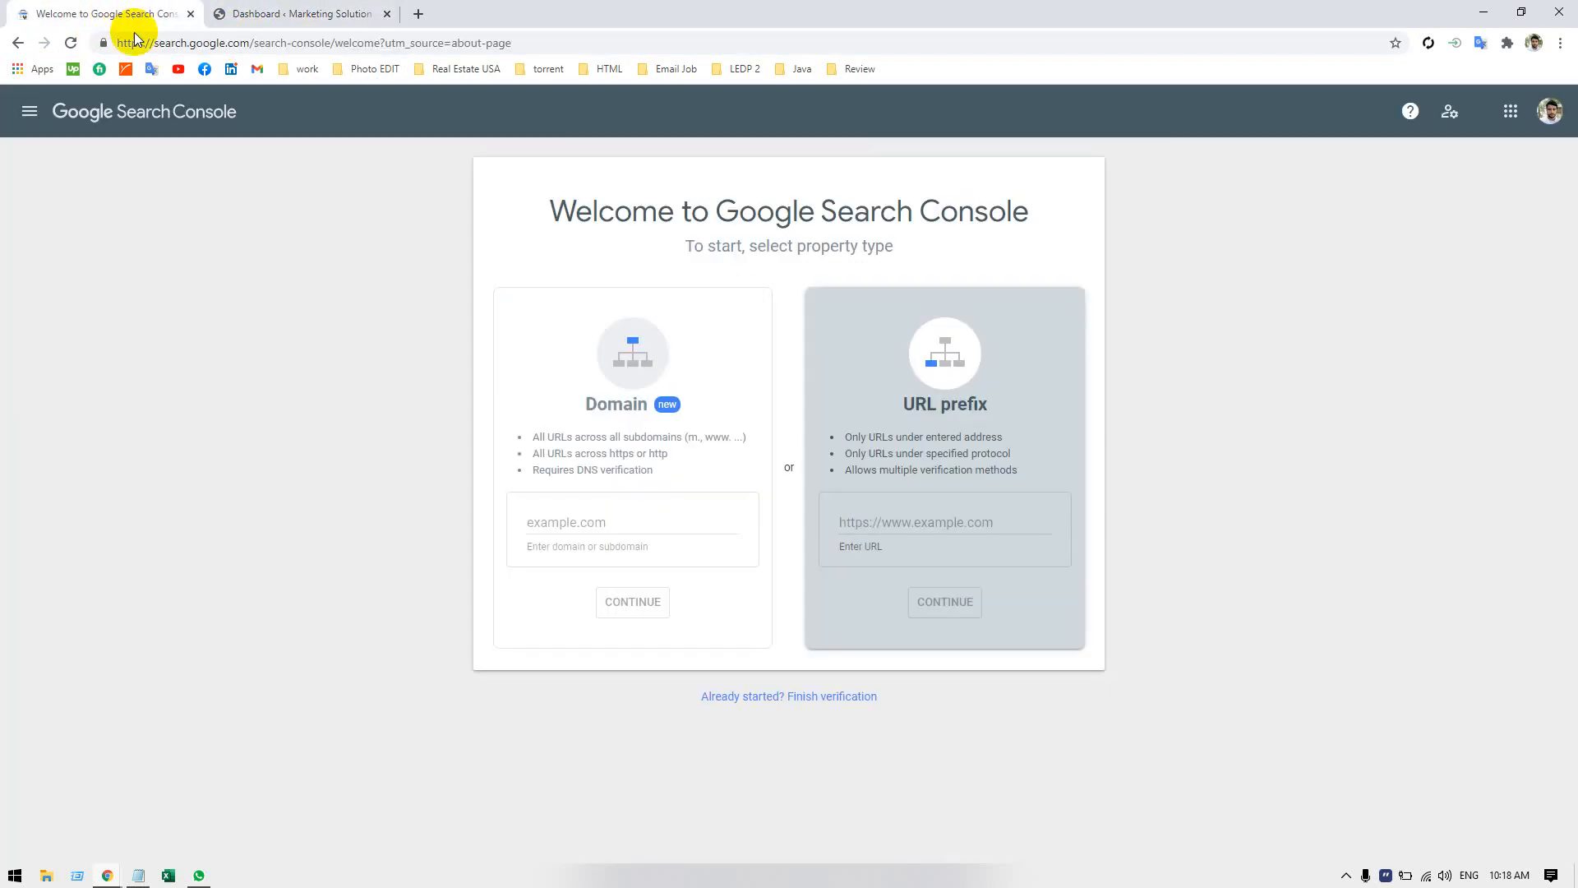
left_click(900, 524)
key("ctrl+v")
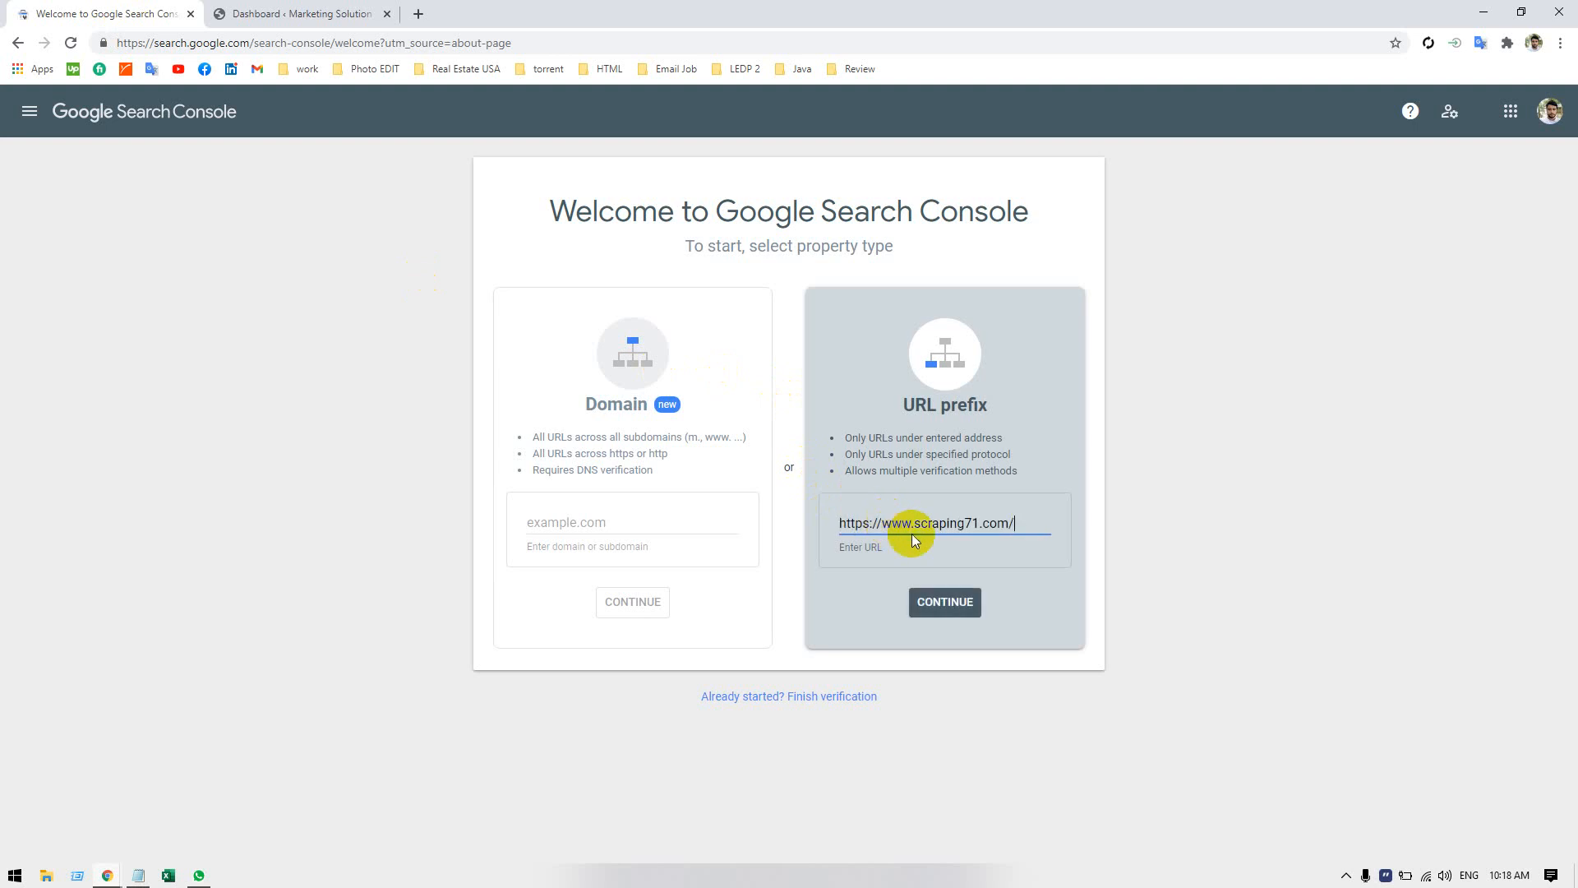
left_click(944, 605)
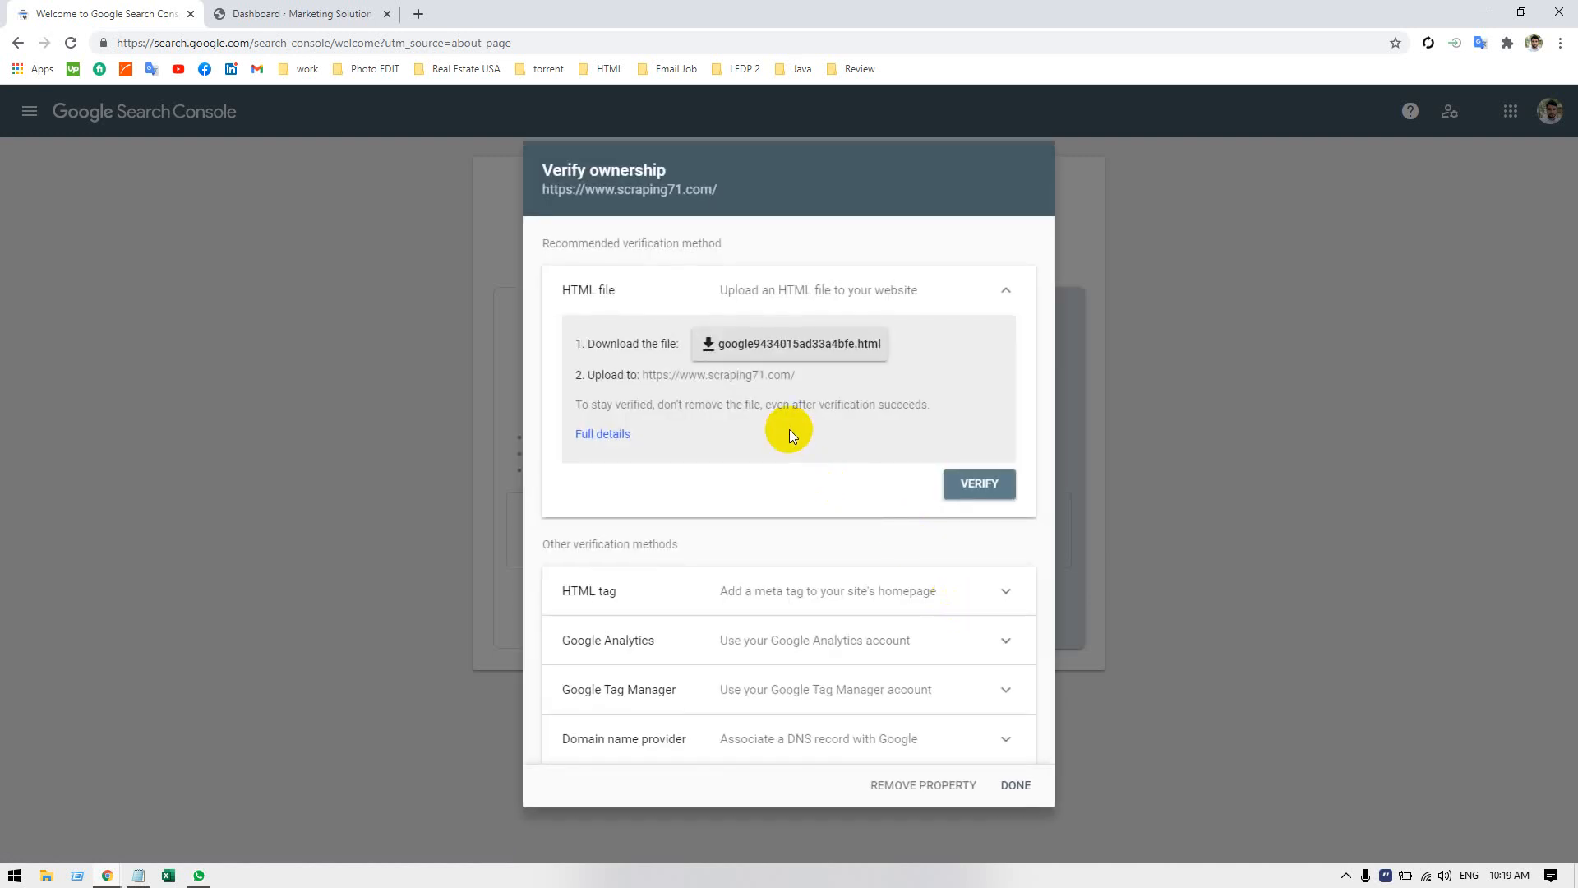
Collapse the HTML file method, expand the HTML tag verification method and copy its meta tag.
left_click(1006, 288)
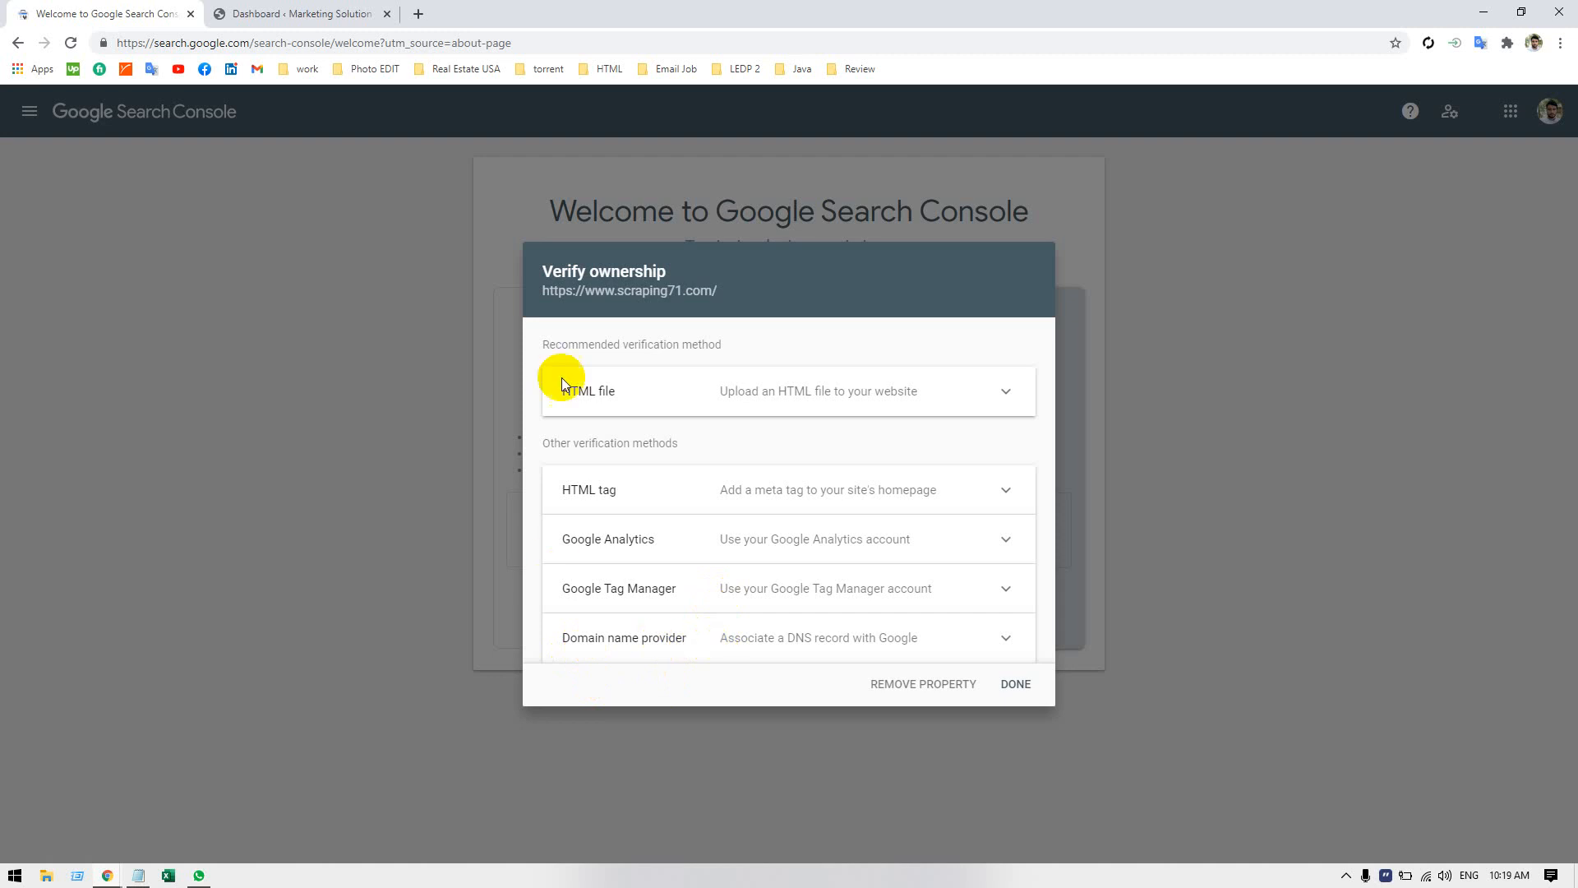
left_click(674, 494)
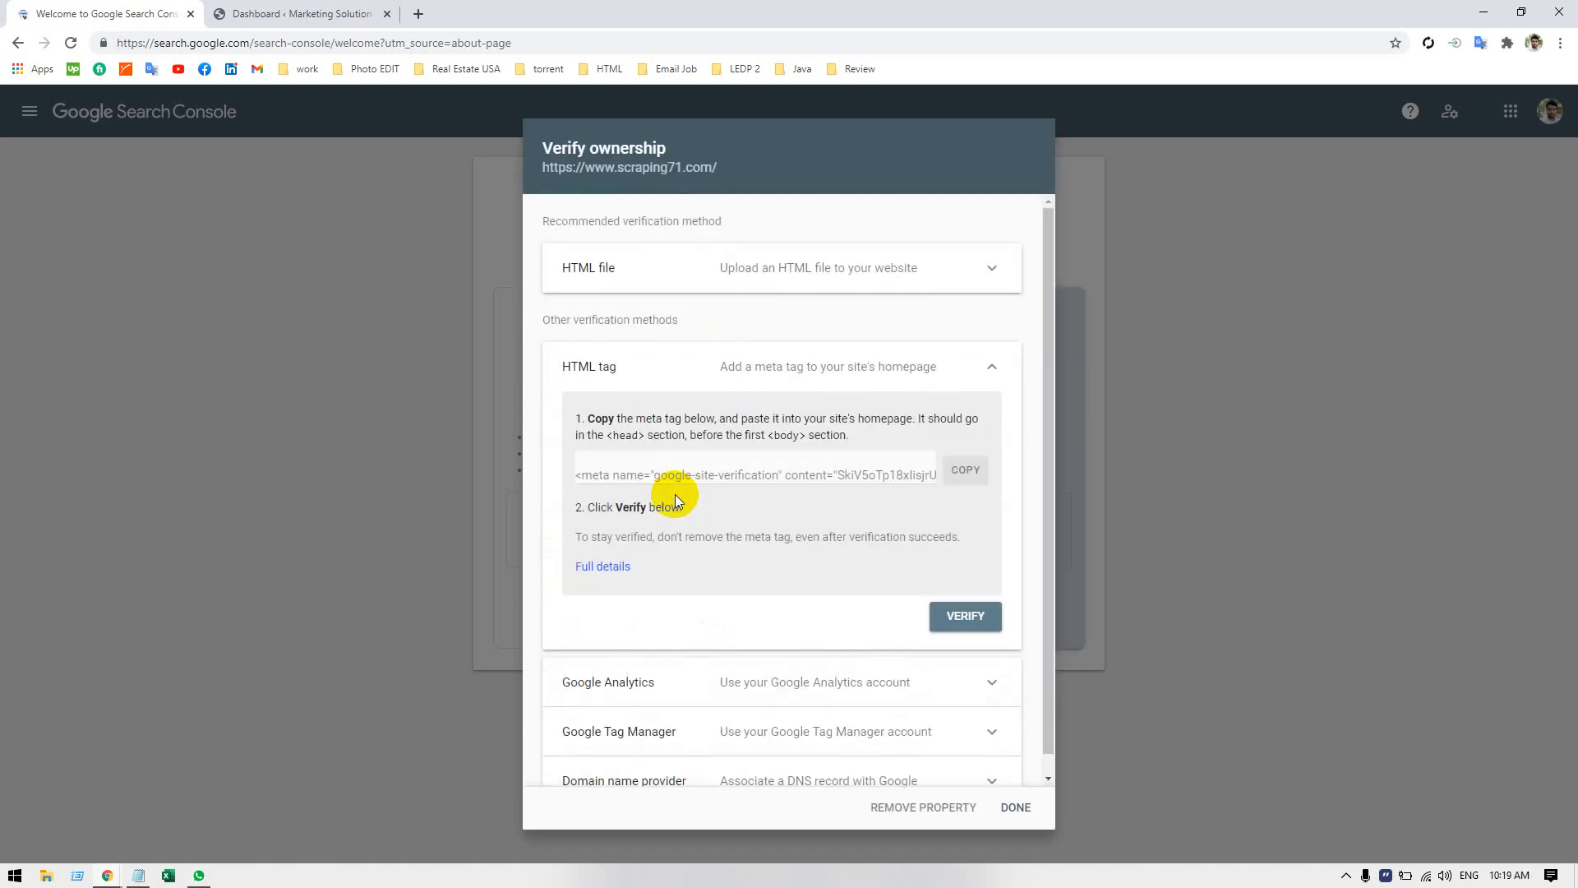
left_click(952, 469)
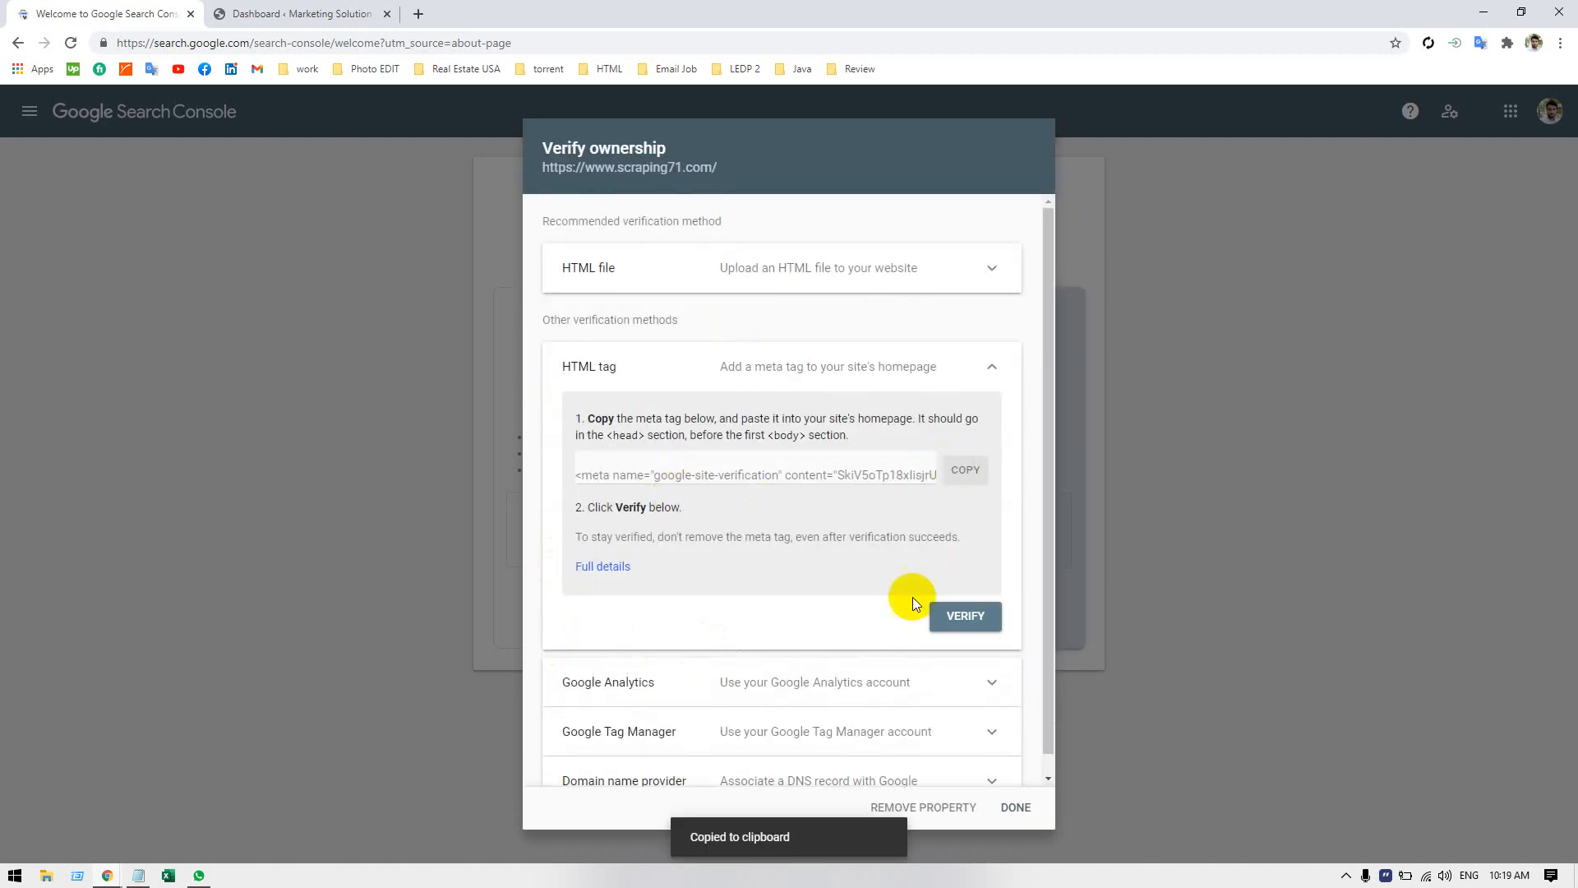
Highlight the words head and homepage in the HTML tag instructions, and copy the verification meta tag again.
left_click(592, 467)
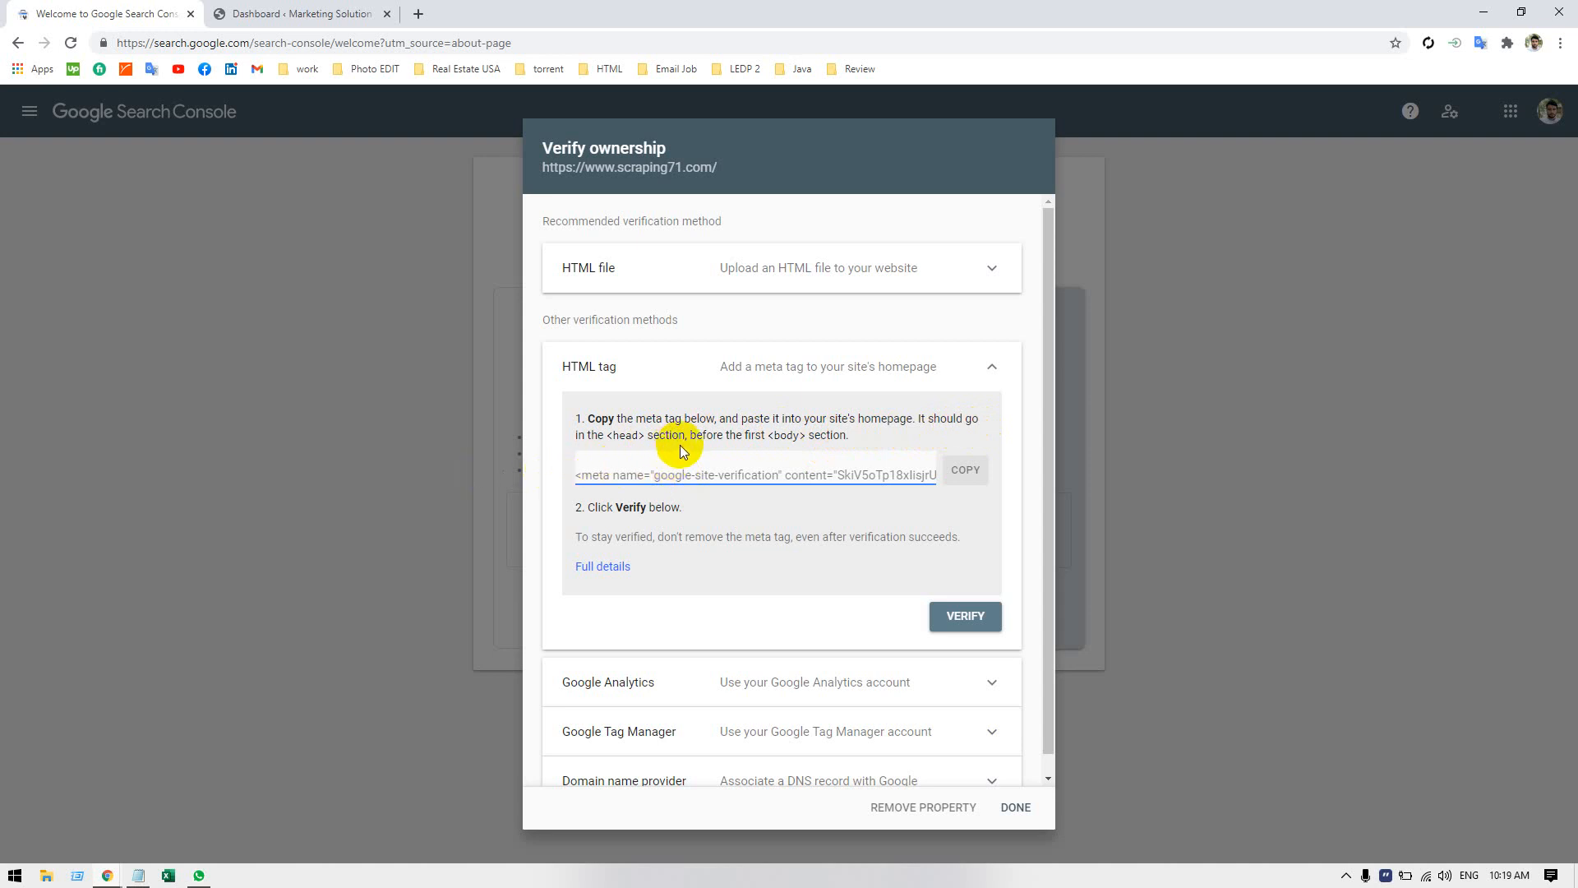
double_click(628, 431)
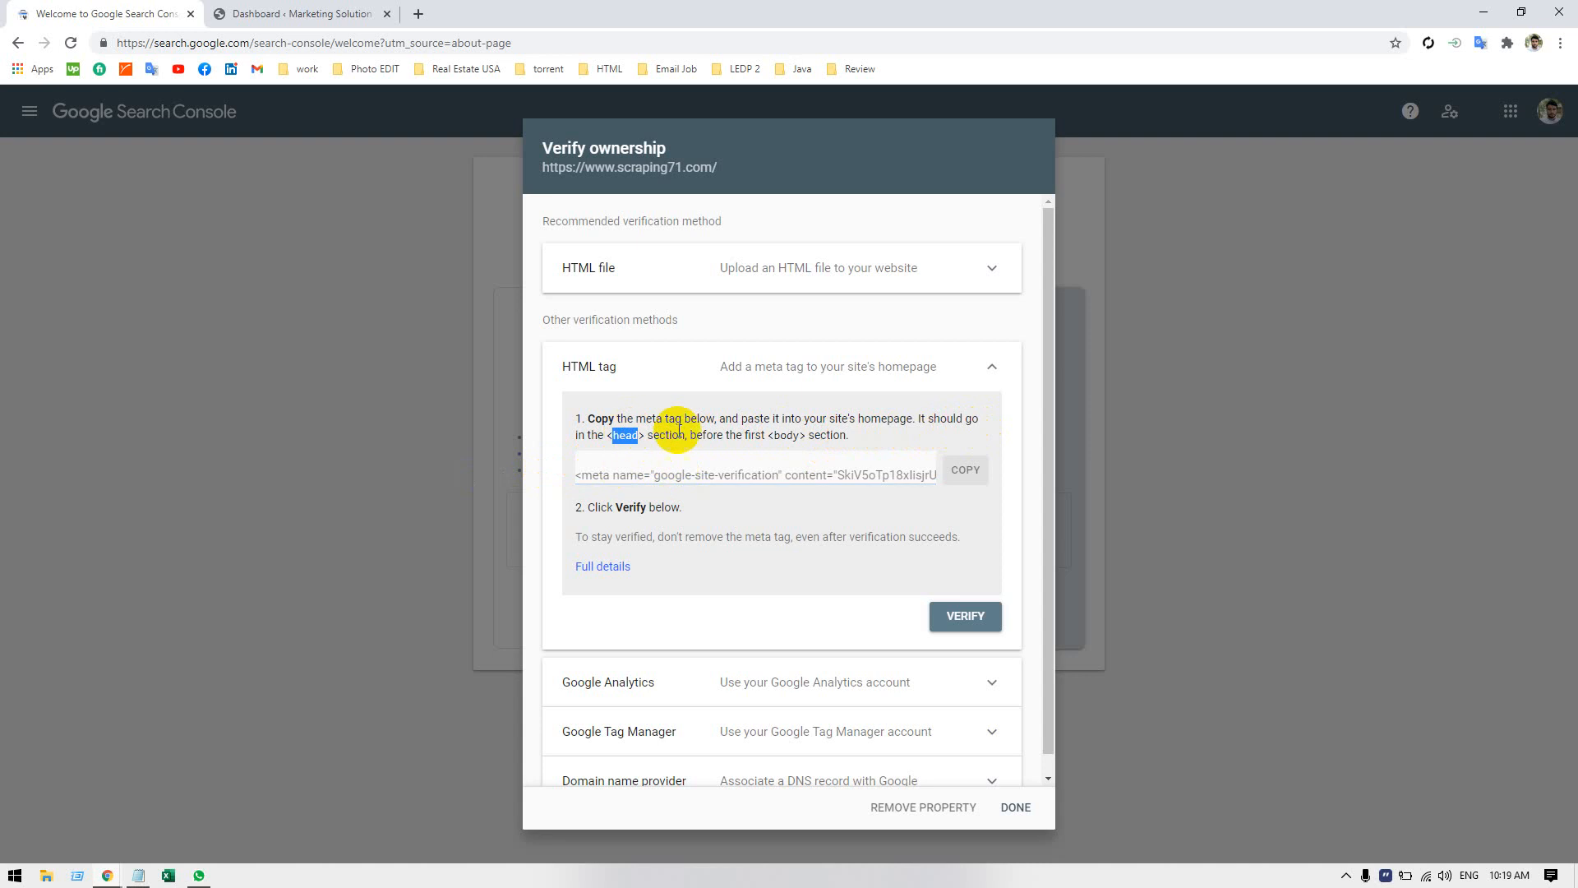
left_click(678, 431)
double_click(870, 418)
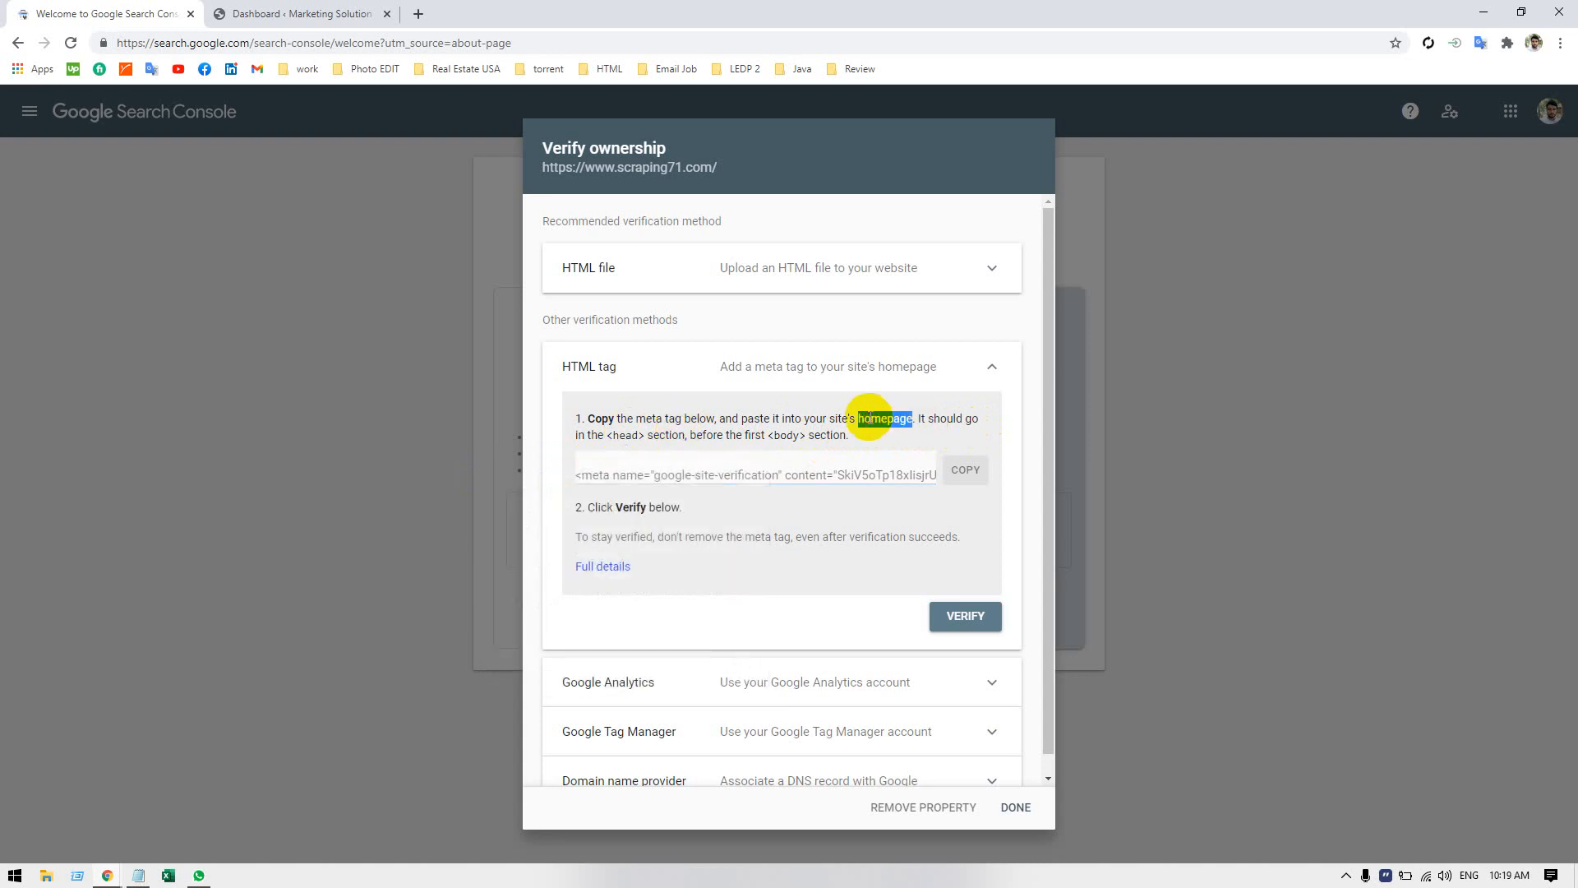
left_click(751, 419)
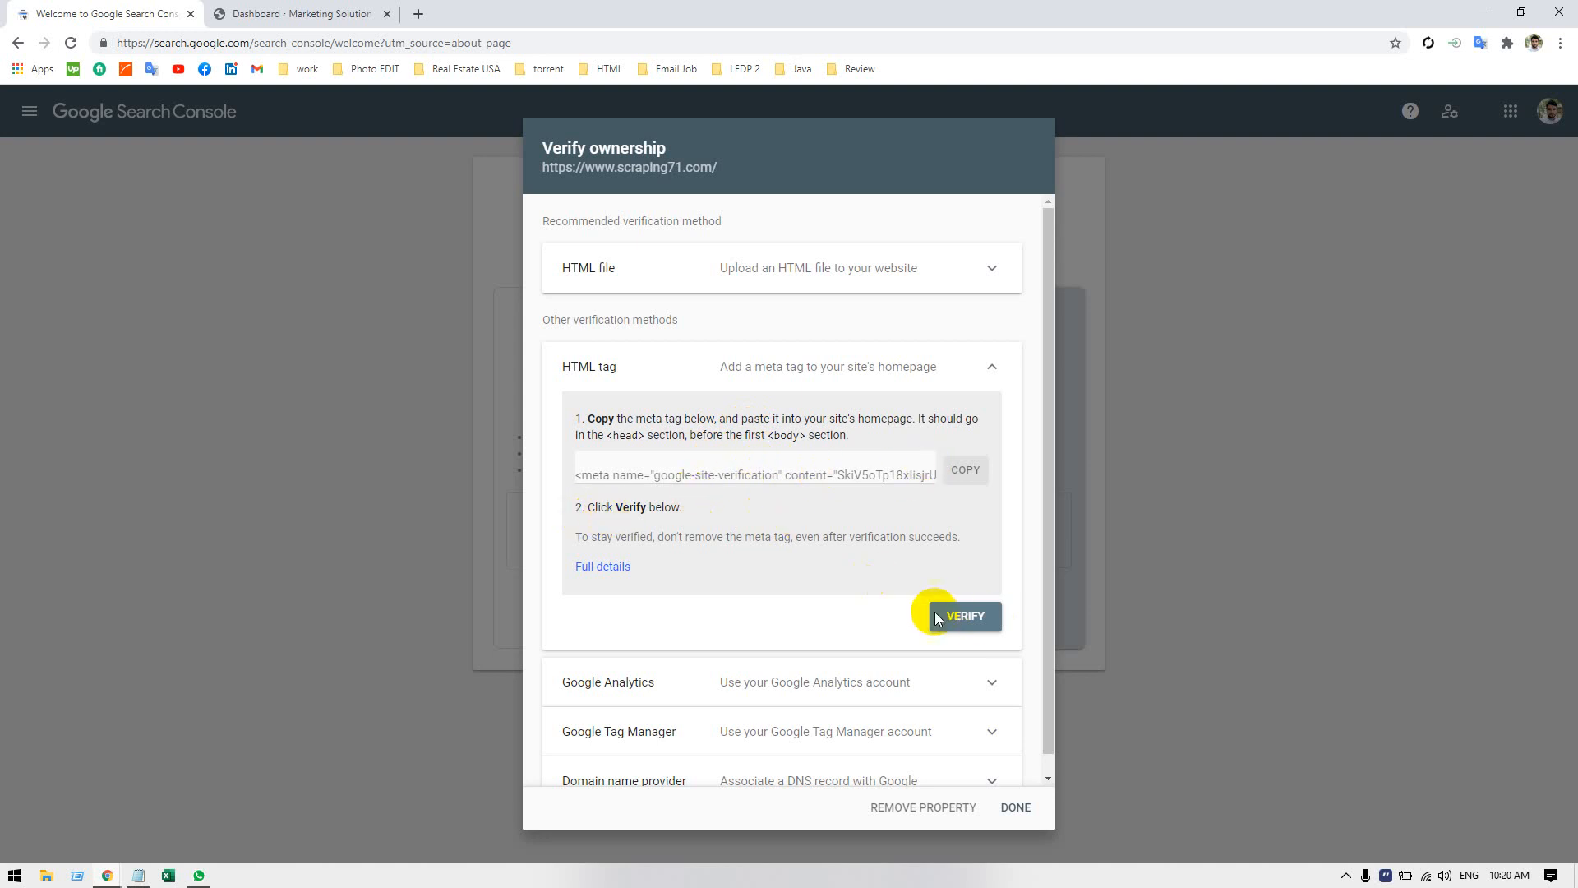
left_click(967, 470)
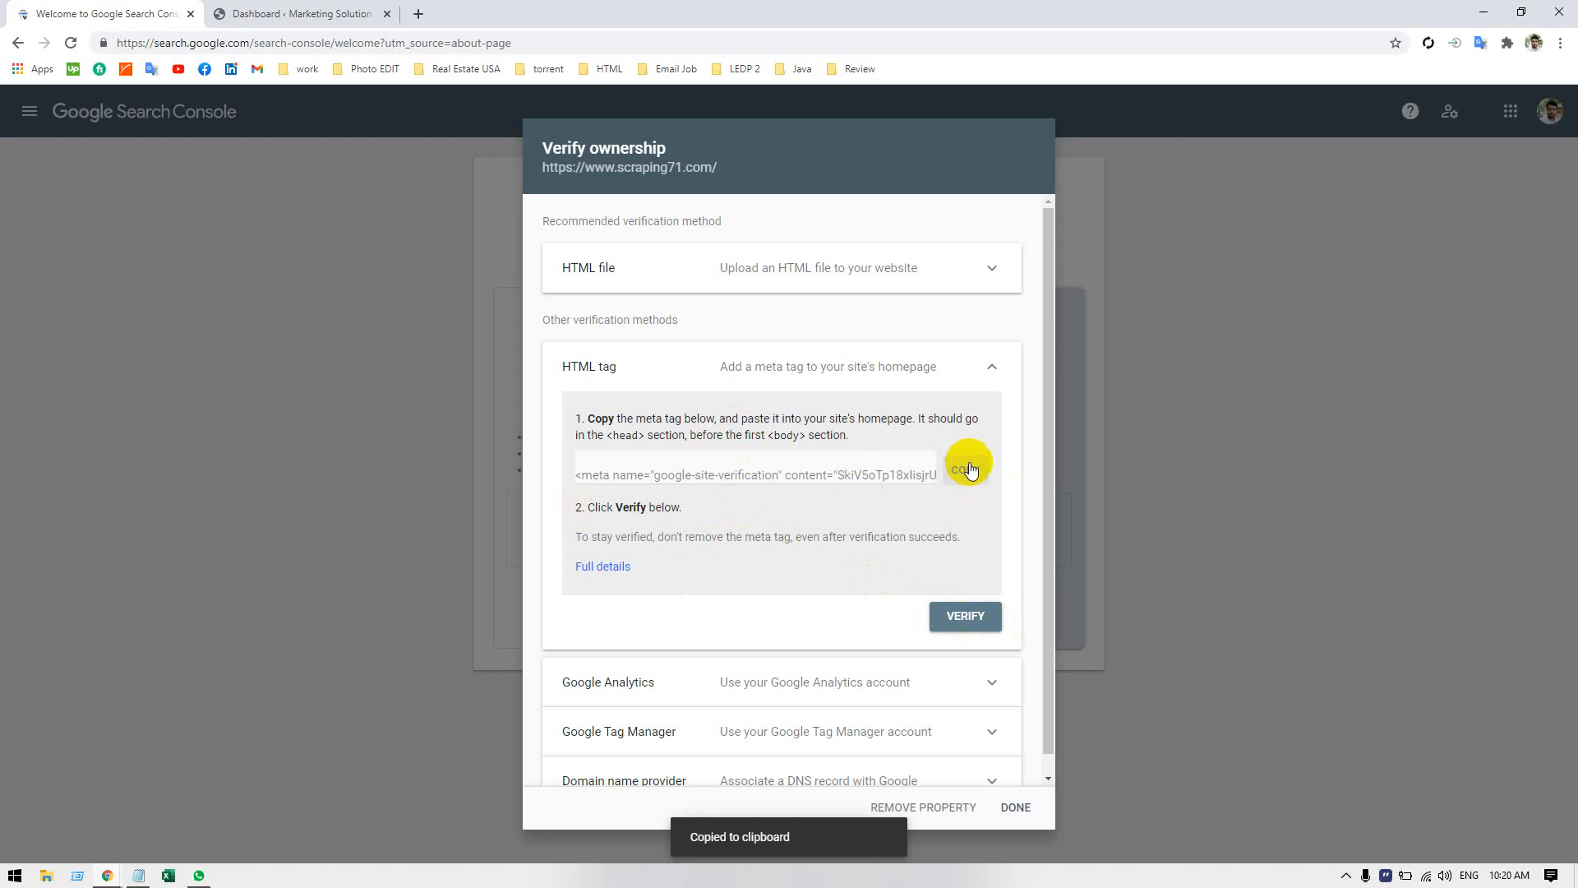
Switch to the WordPress dashboard, open the Theme Editor and accept the warning about direct theme edits.
left_click(349, 13)
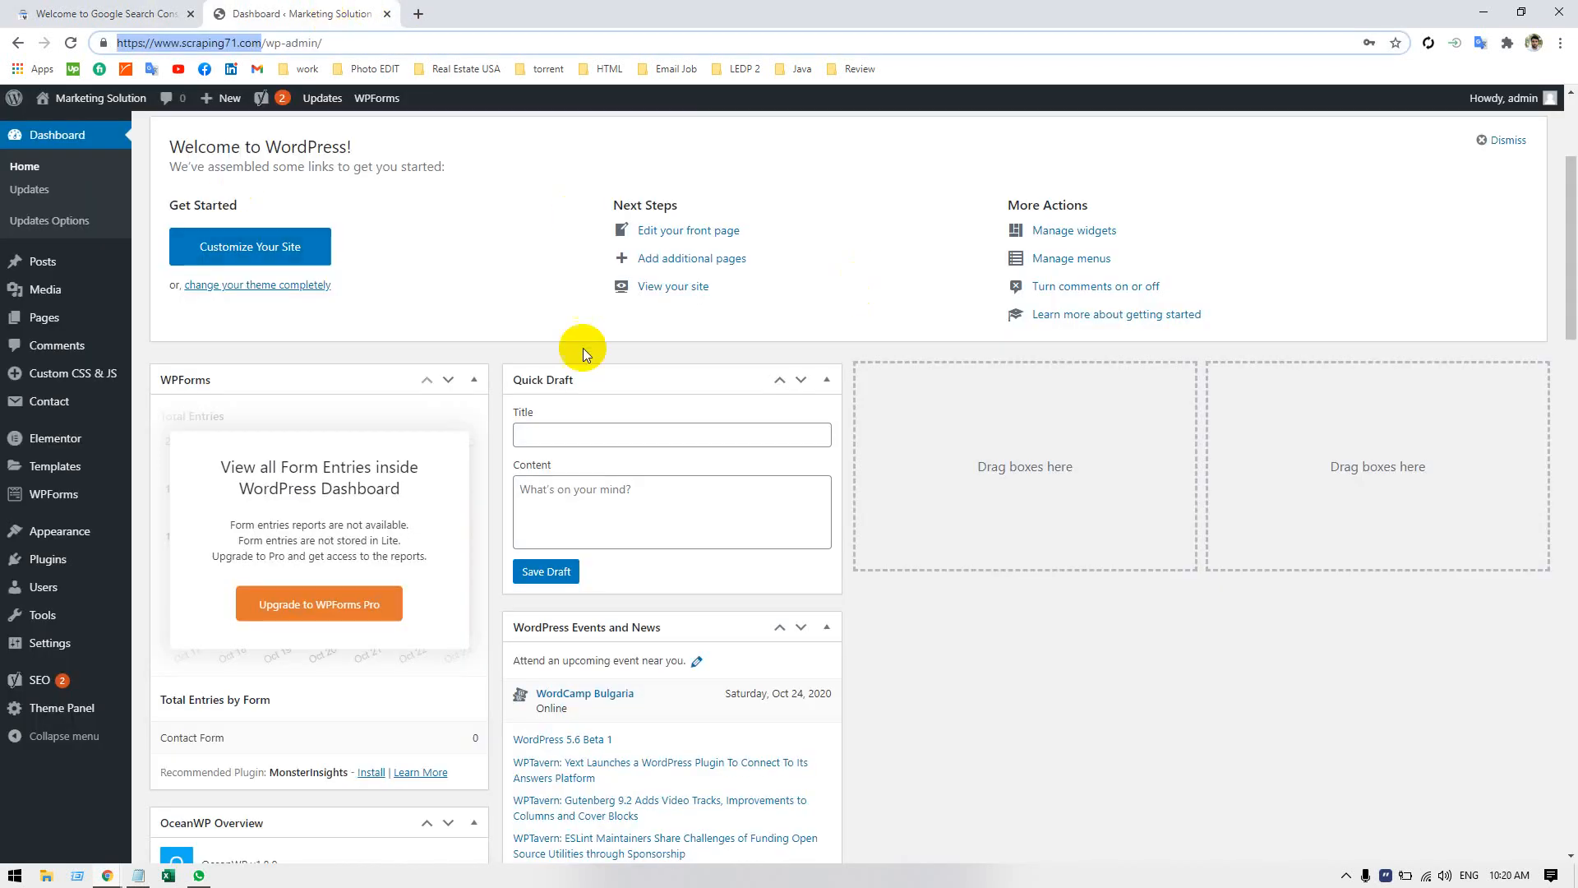
mouse_move(58, 533)
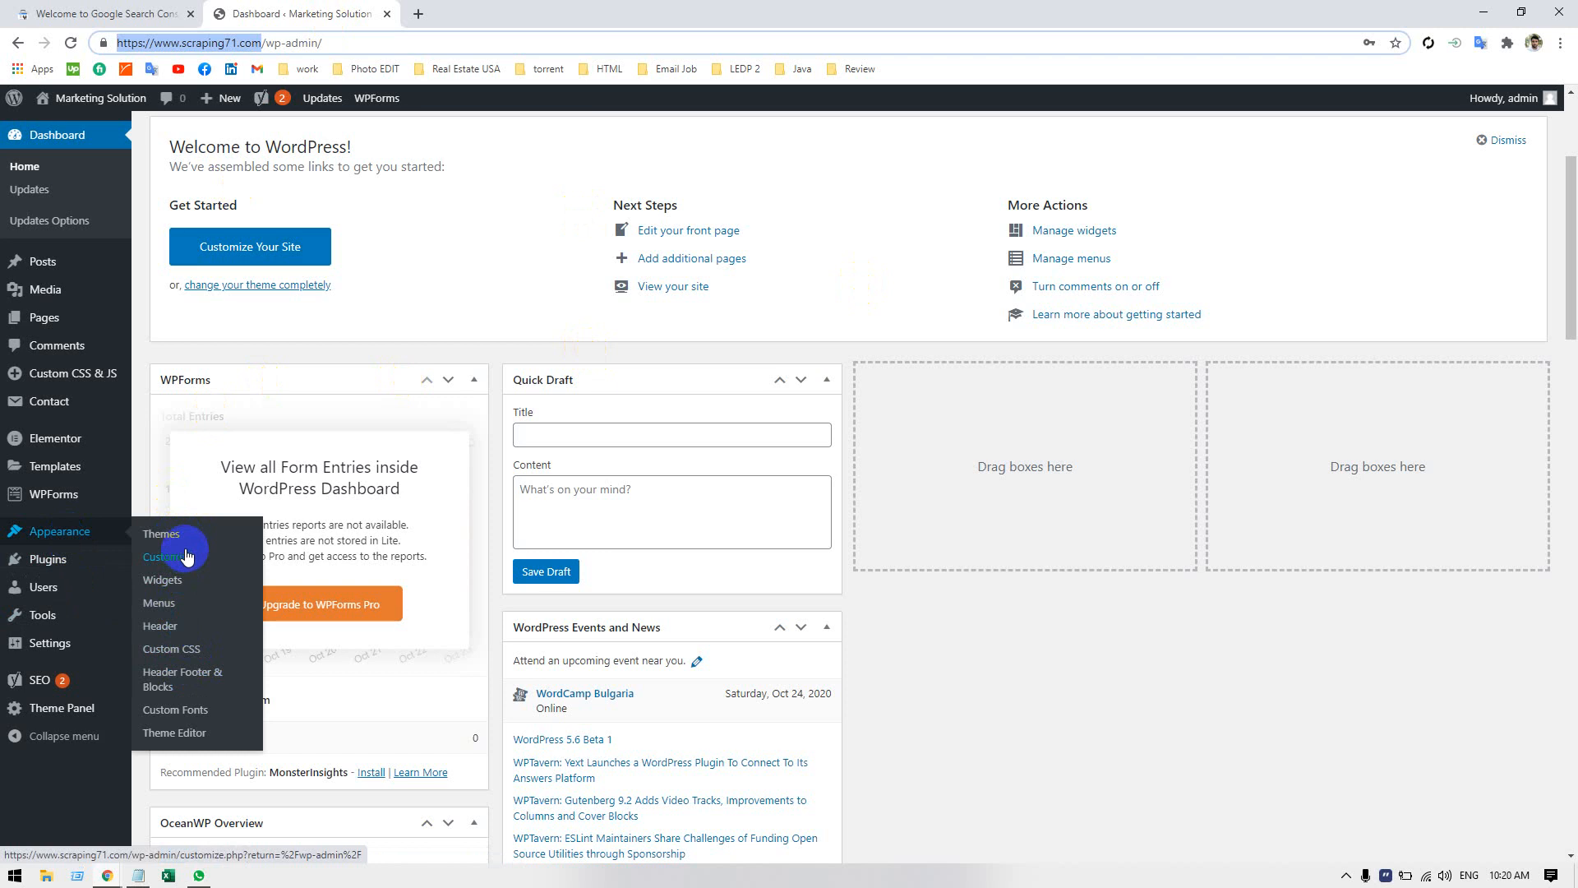
left_click(186, 734)
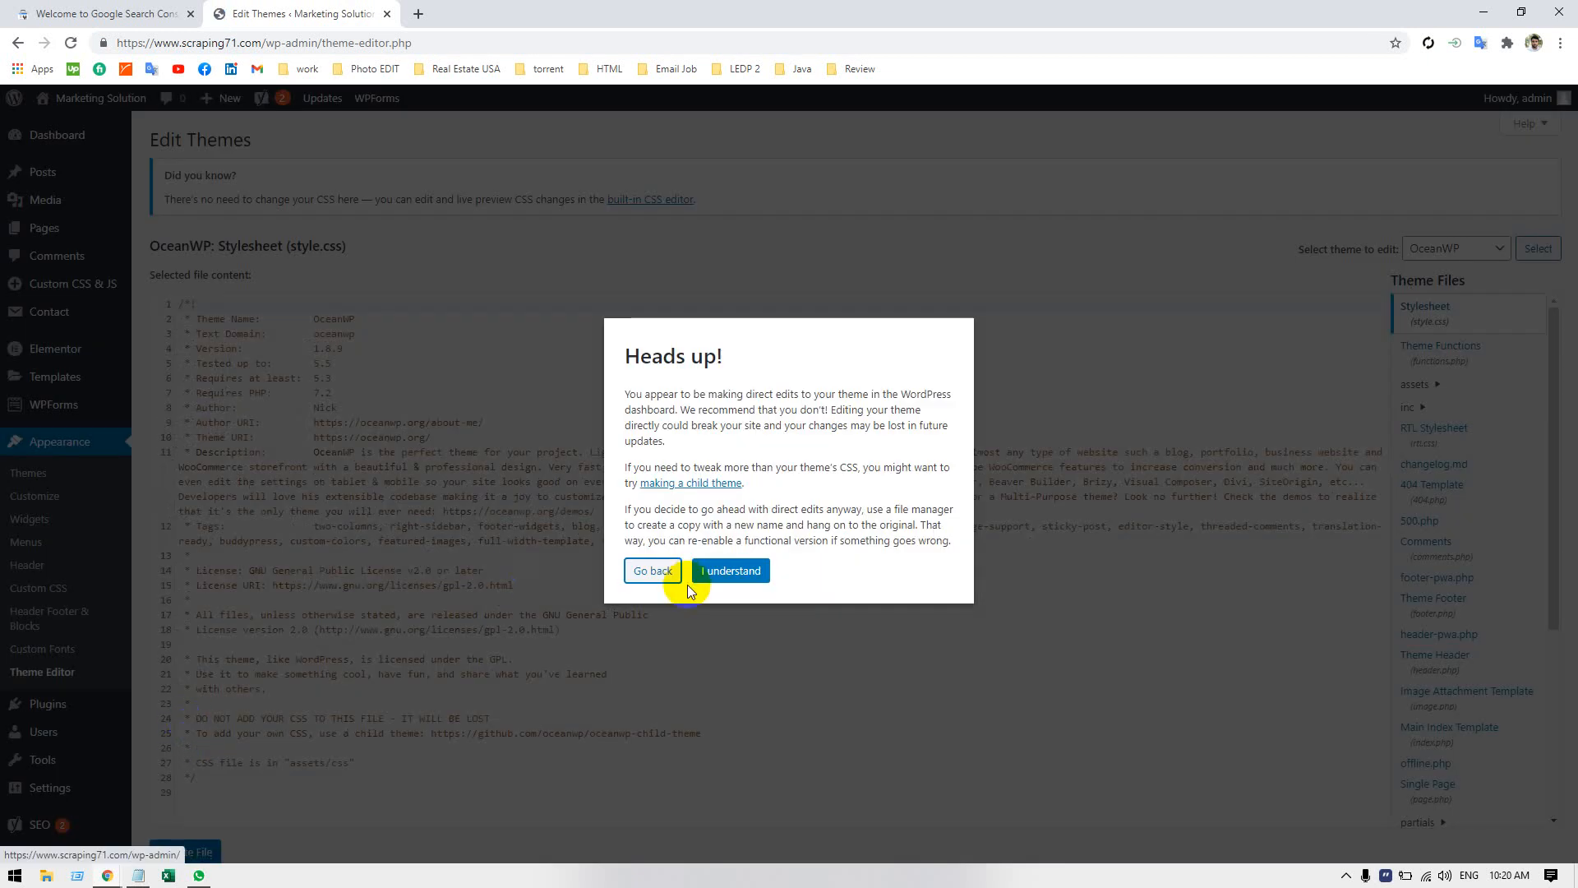
left_click(710, 571)
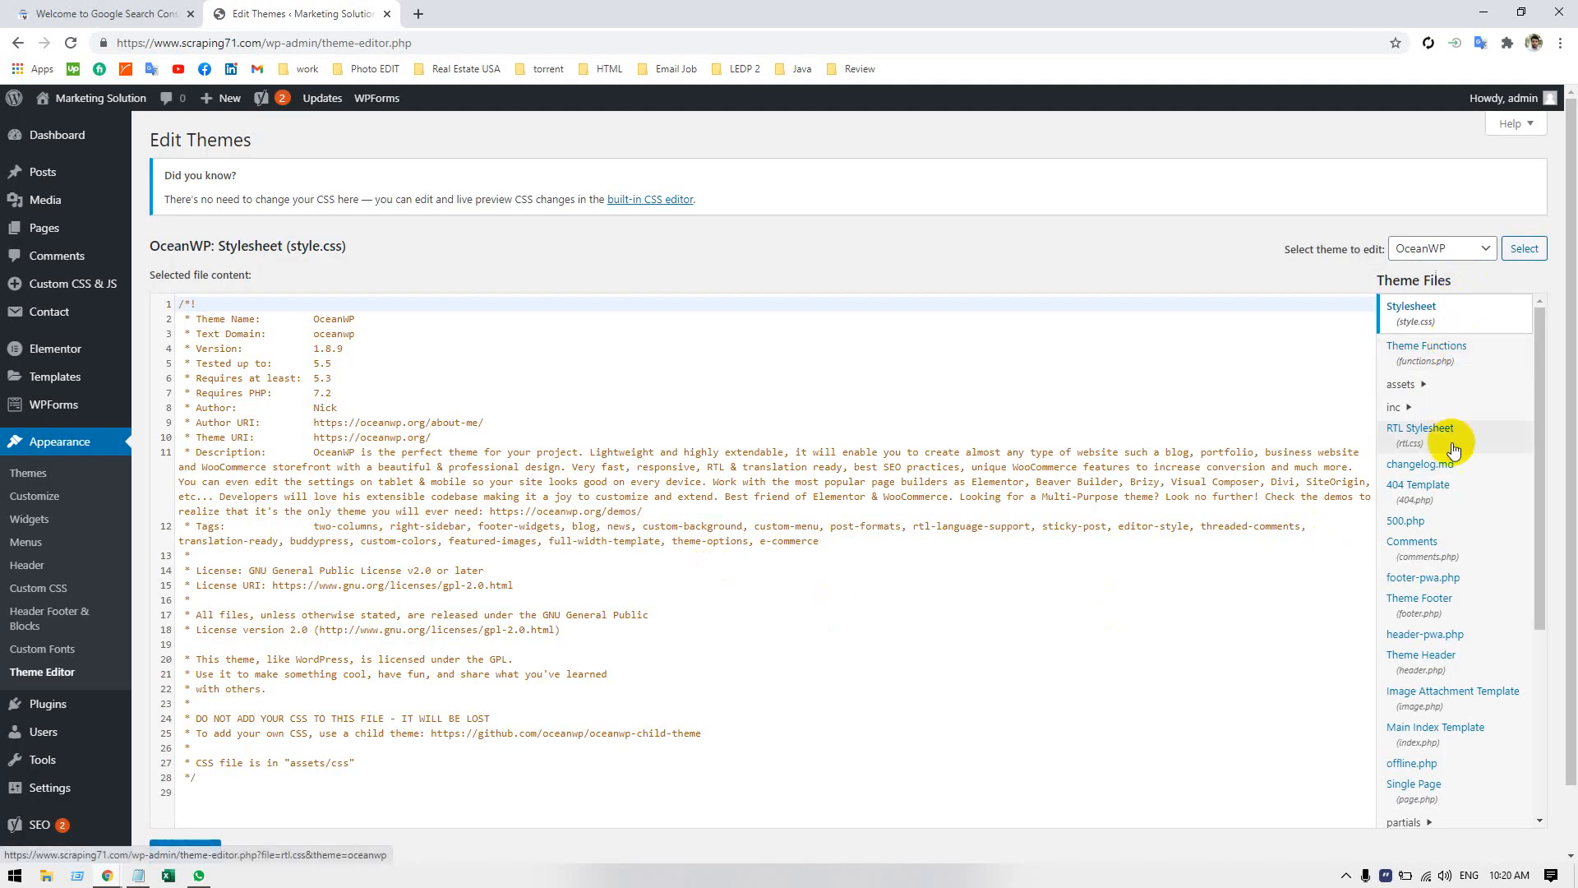
Examine the OceanWP theme file list and the themes available for editing to locate the header file.
scroll(1460, 485, "down", 2)
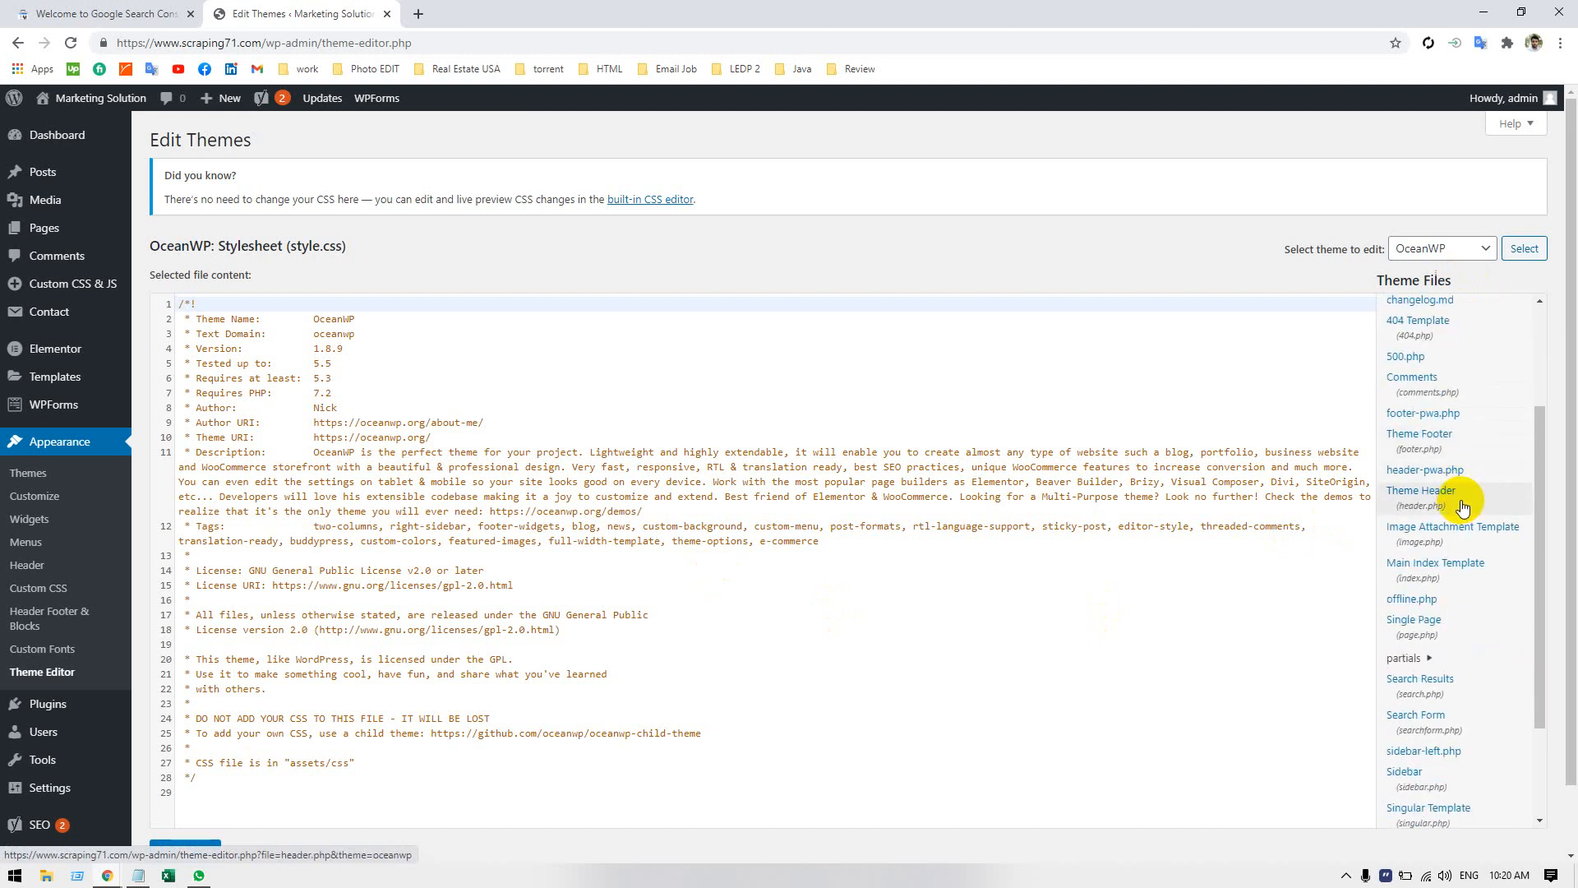
scroll(1464, 508, "down", 2)
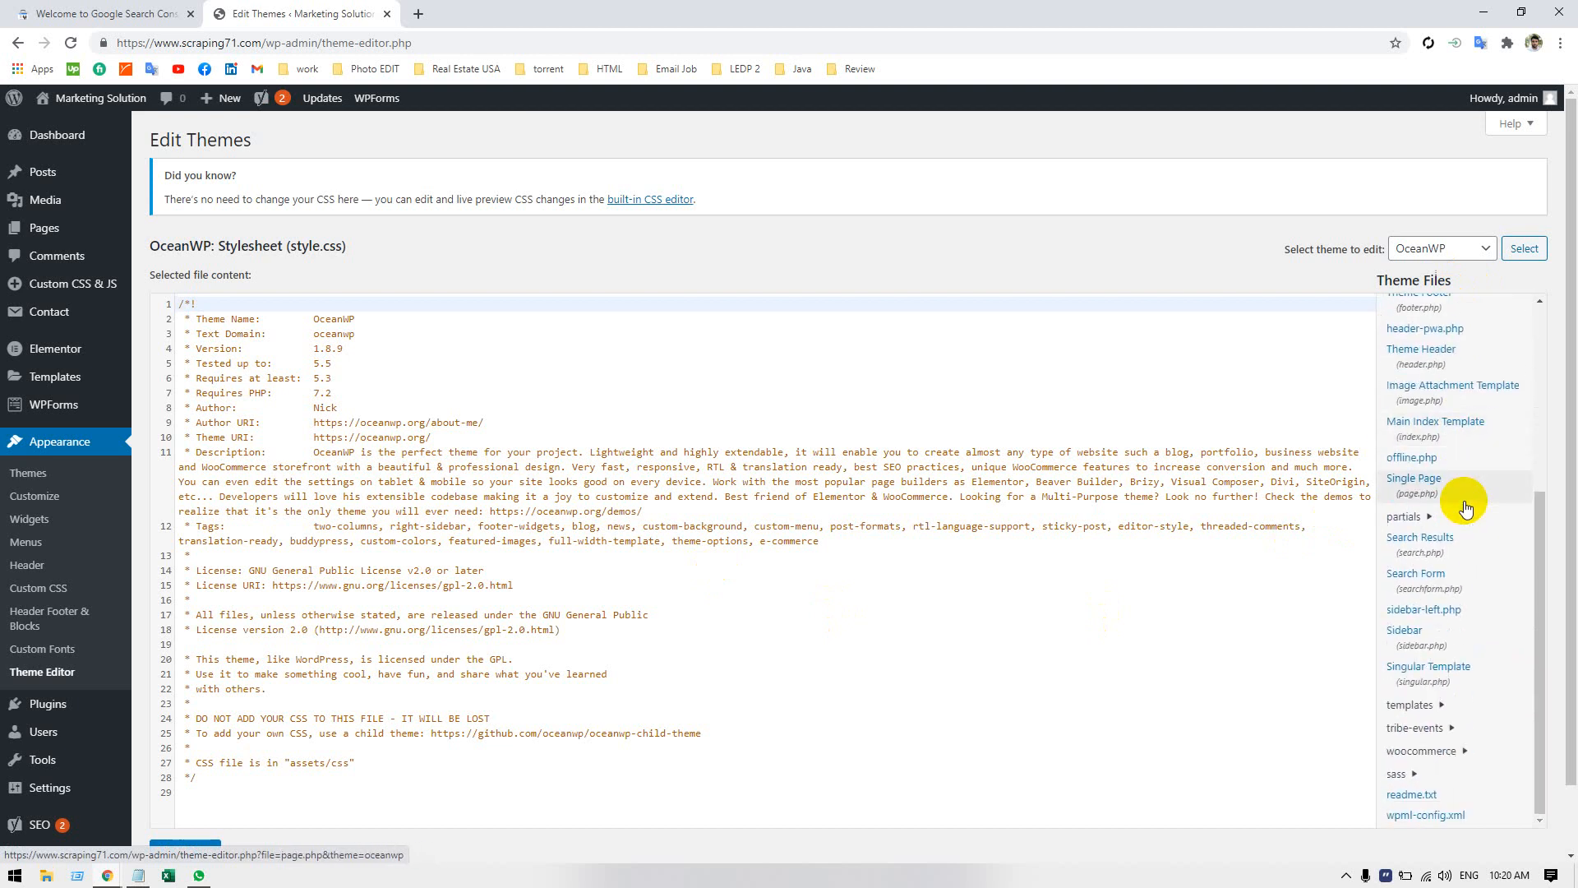
scroll(1467, 507, "down", 1)
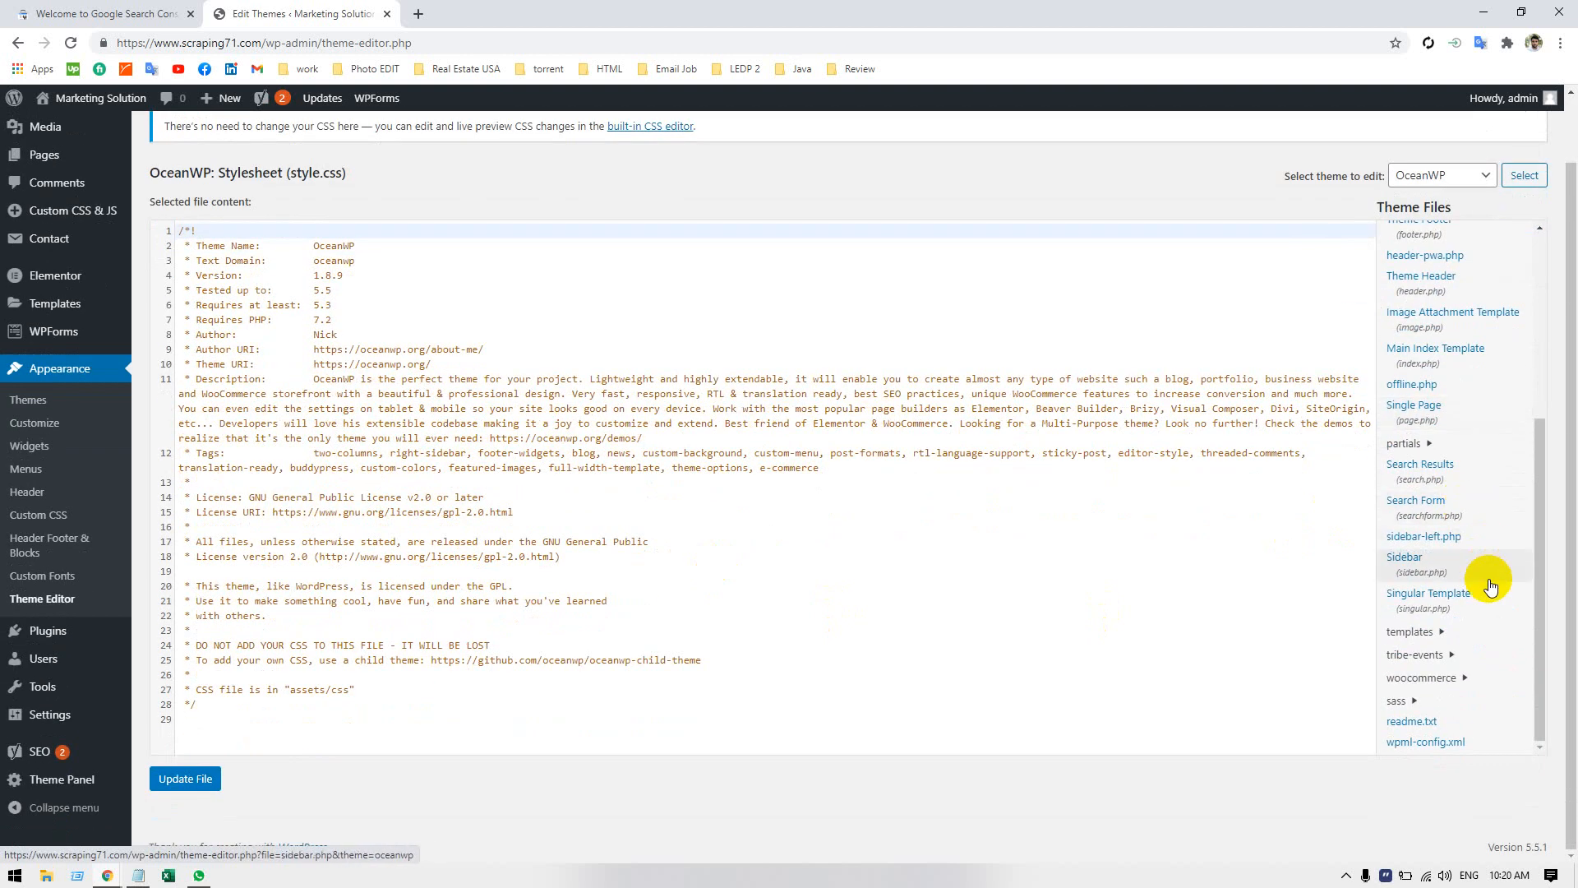
scroll(1488, 578, "up", 3)
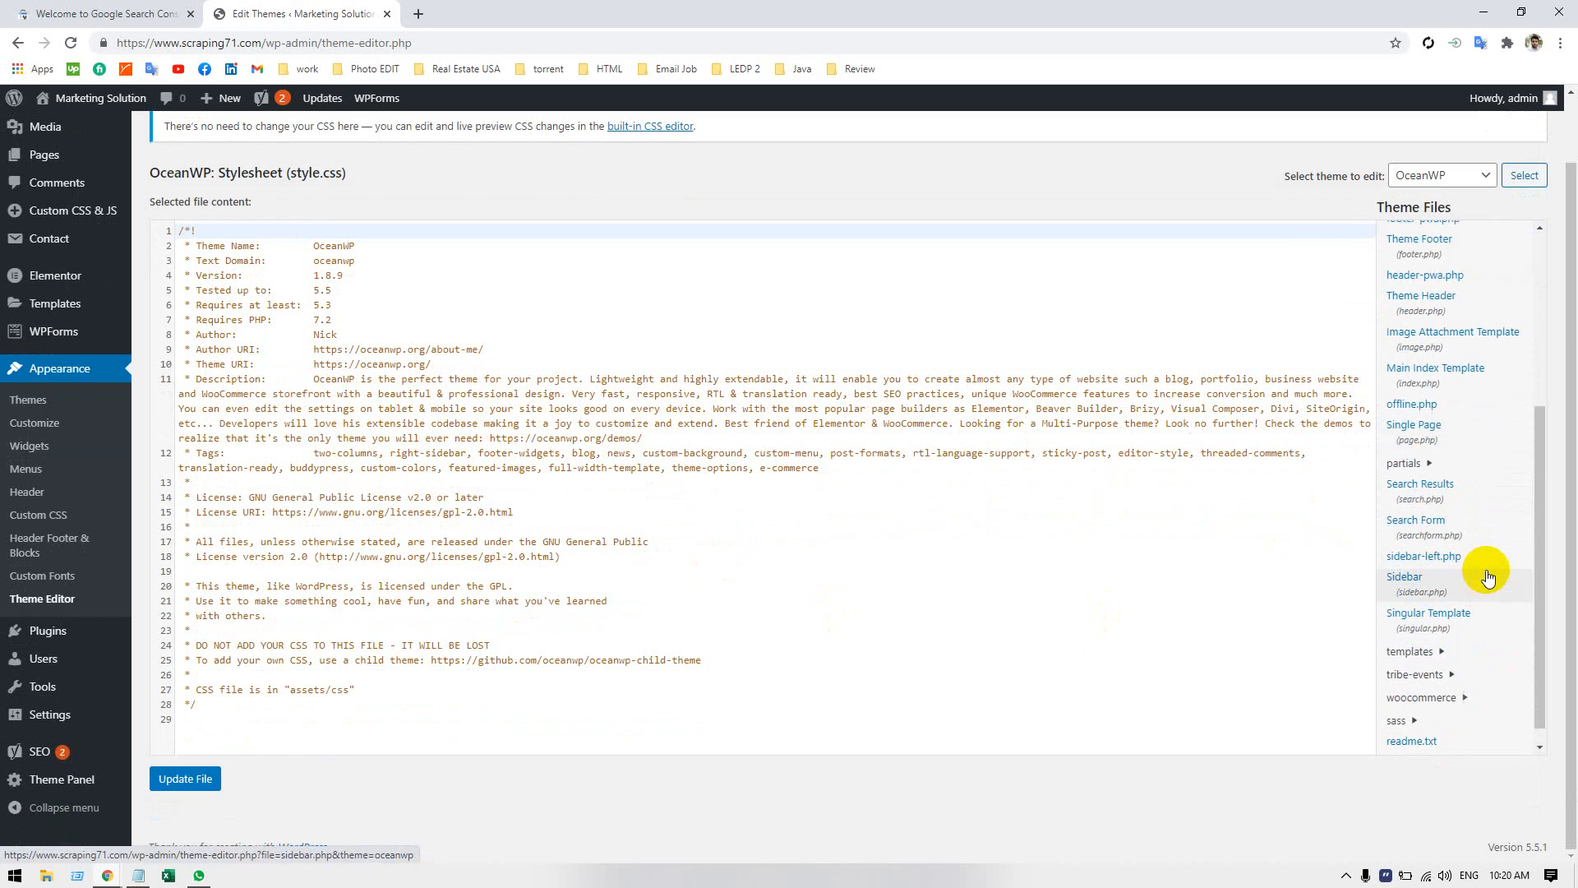
scroll(1490, 578, "up", 2)
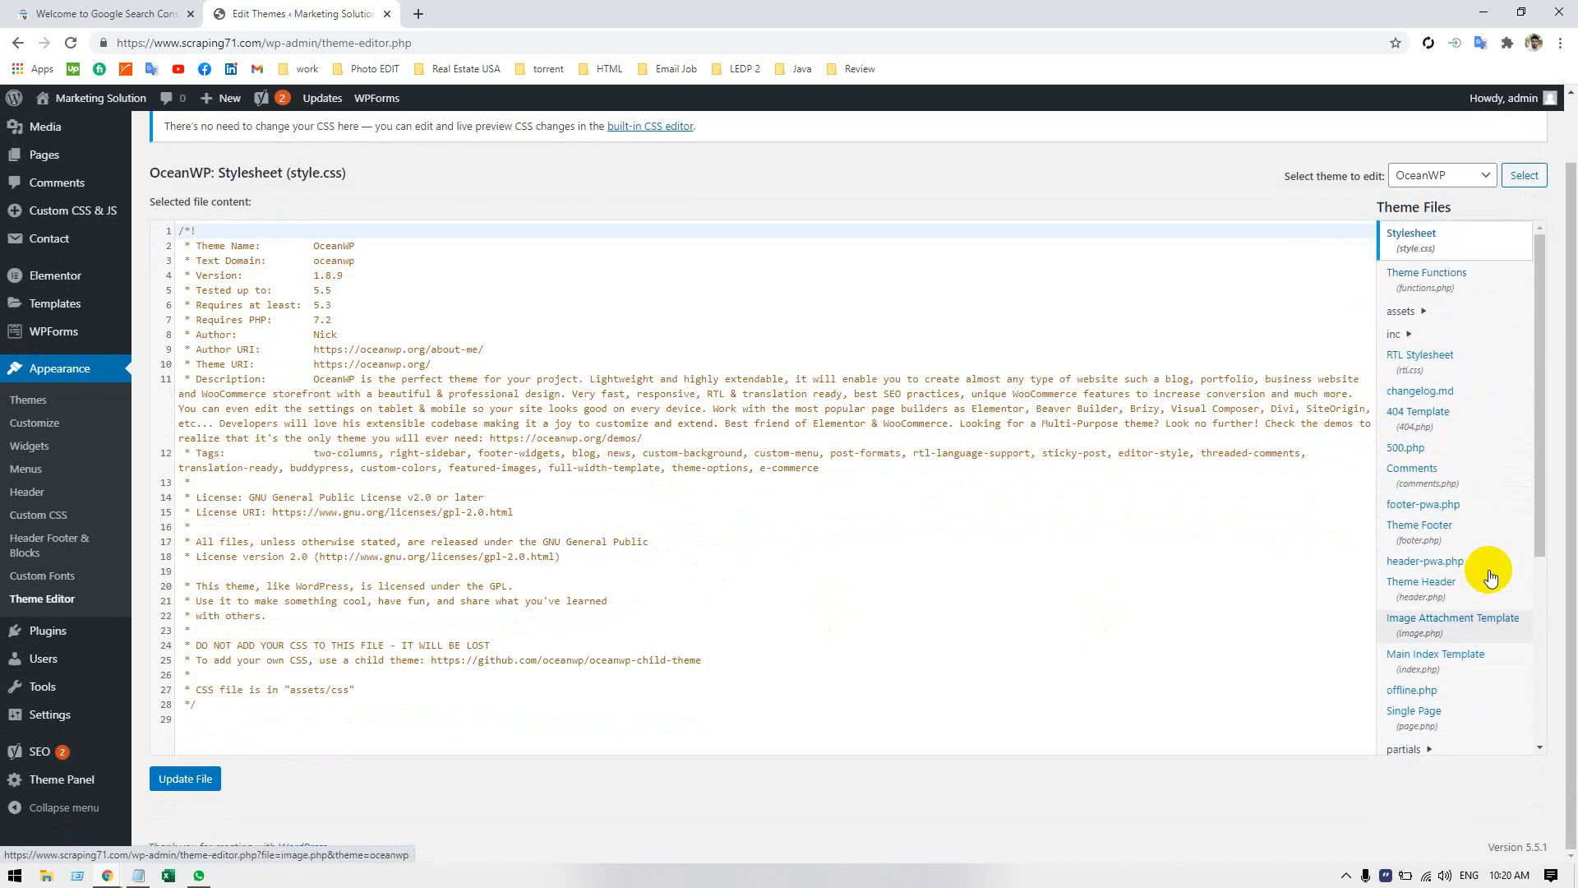
scroll(1489, 568, "down", 1)
scroll(1489, 566, "up", 1)
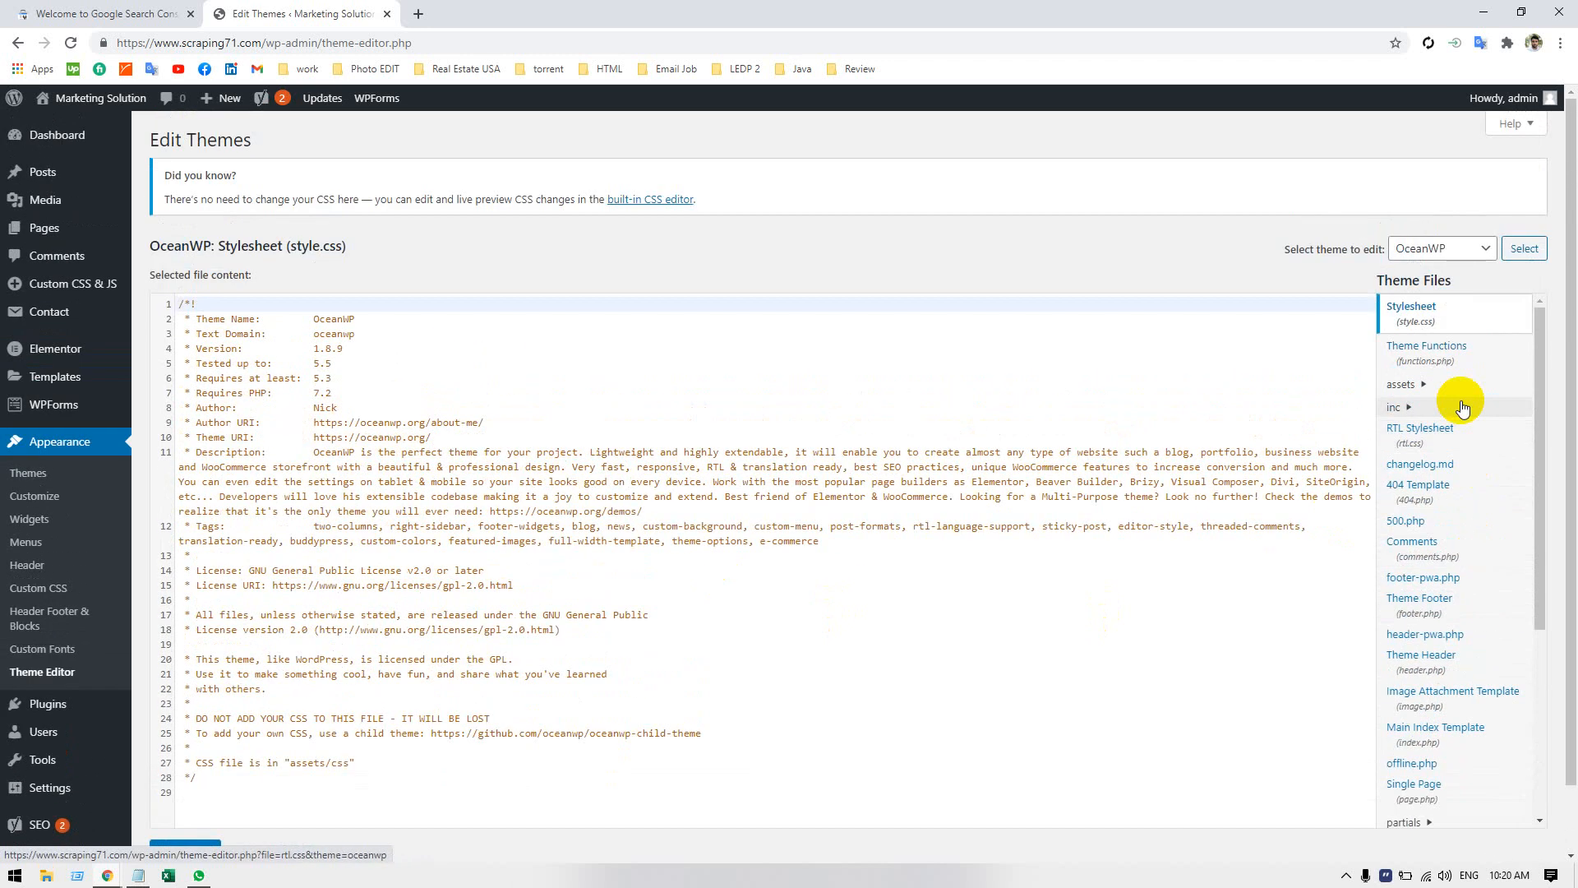
left_click(1438, 255)
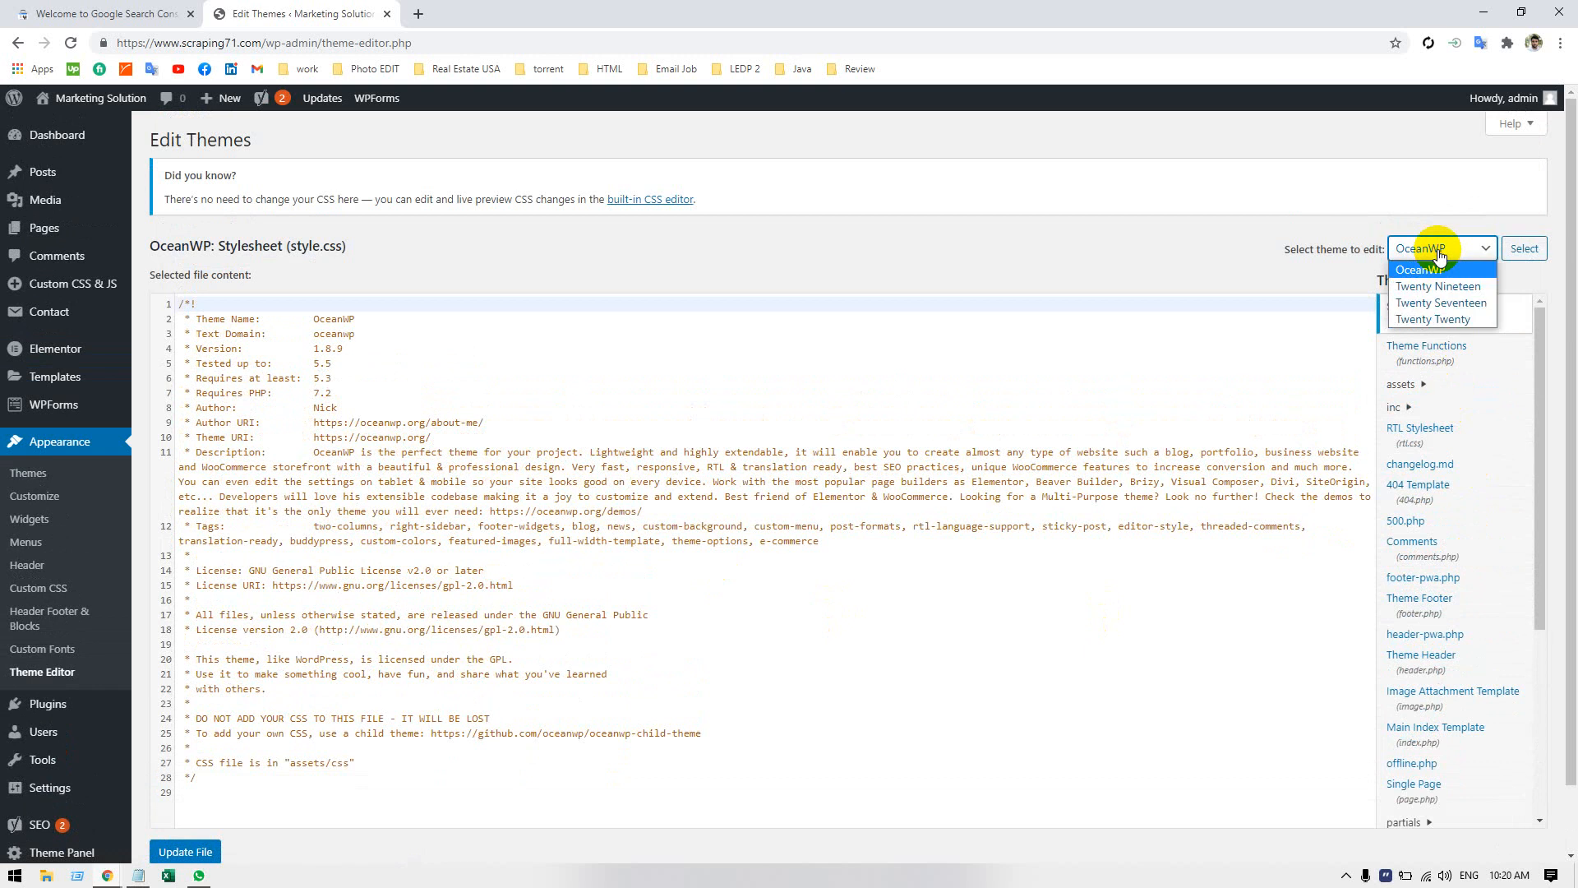
left_click(1439, 253)
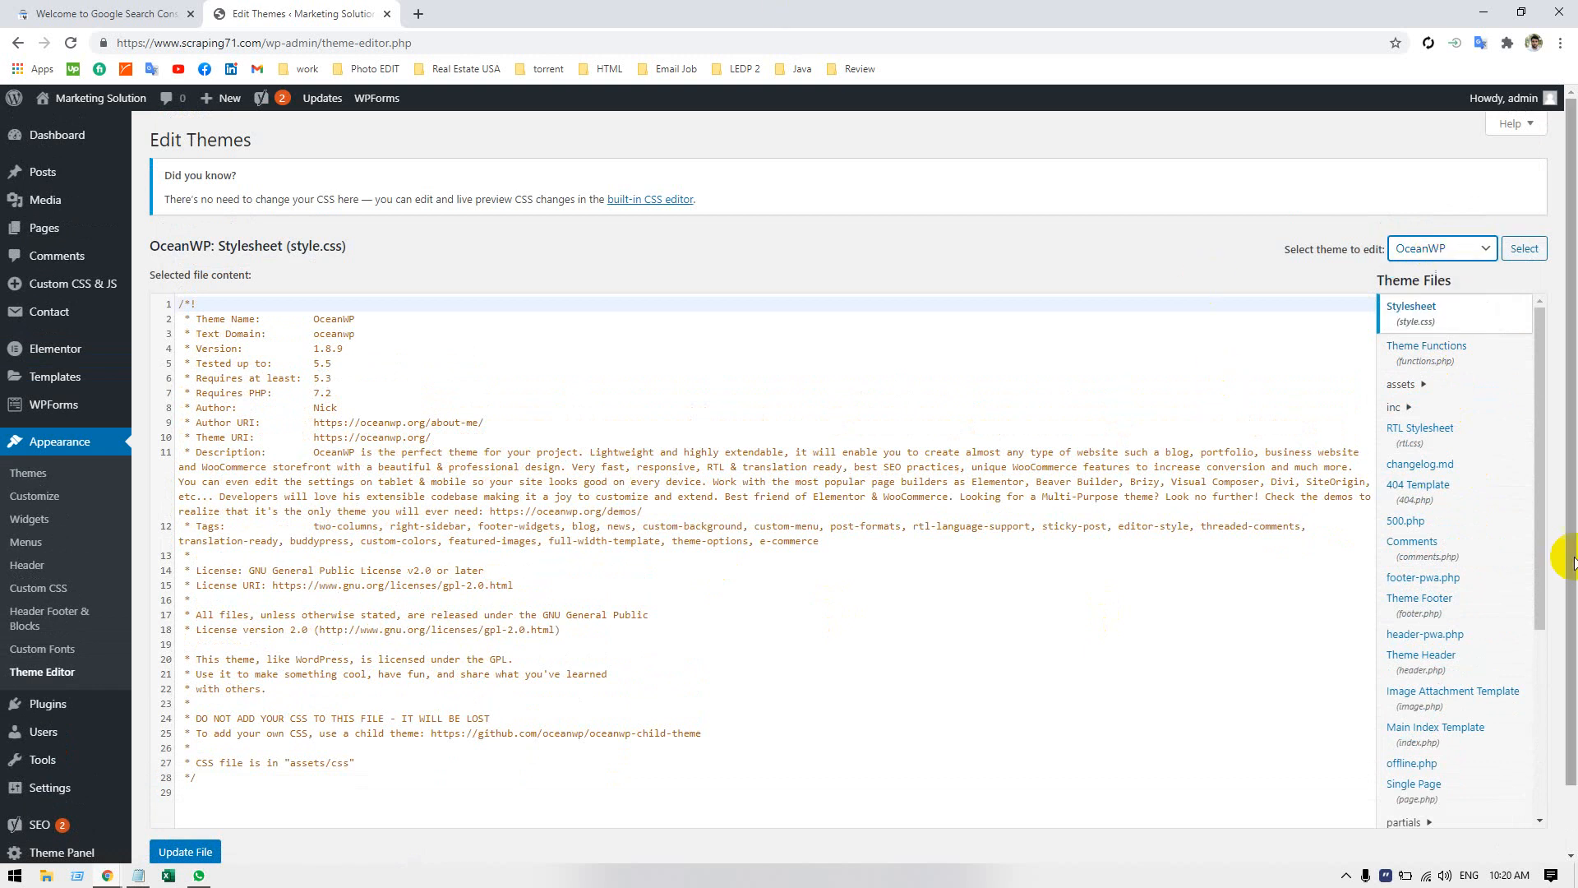
scroll(1447, 460, "down", 1)
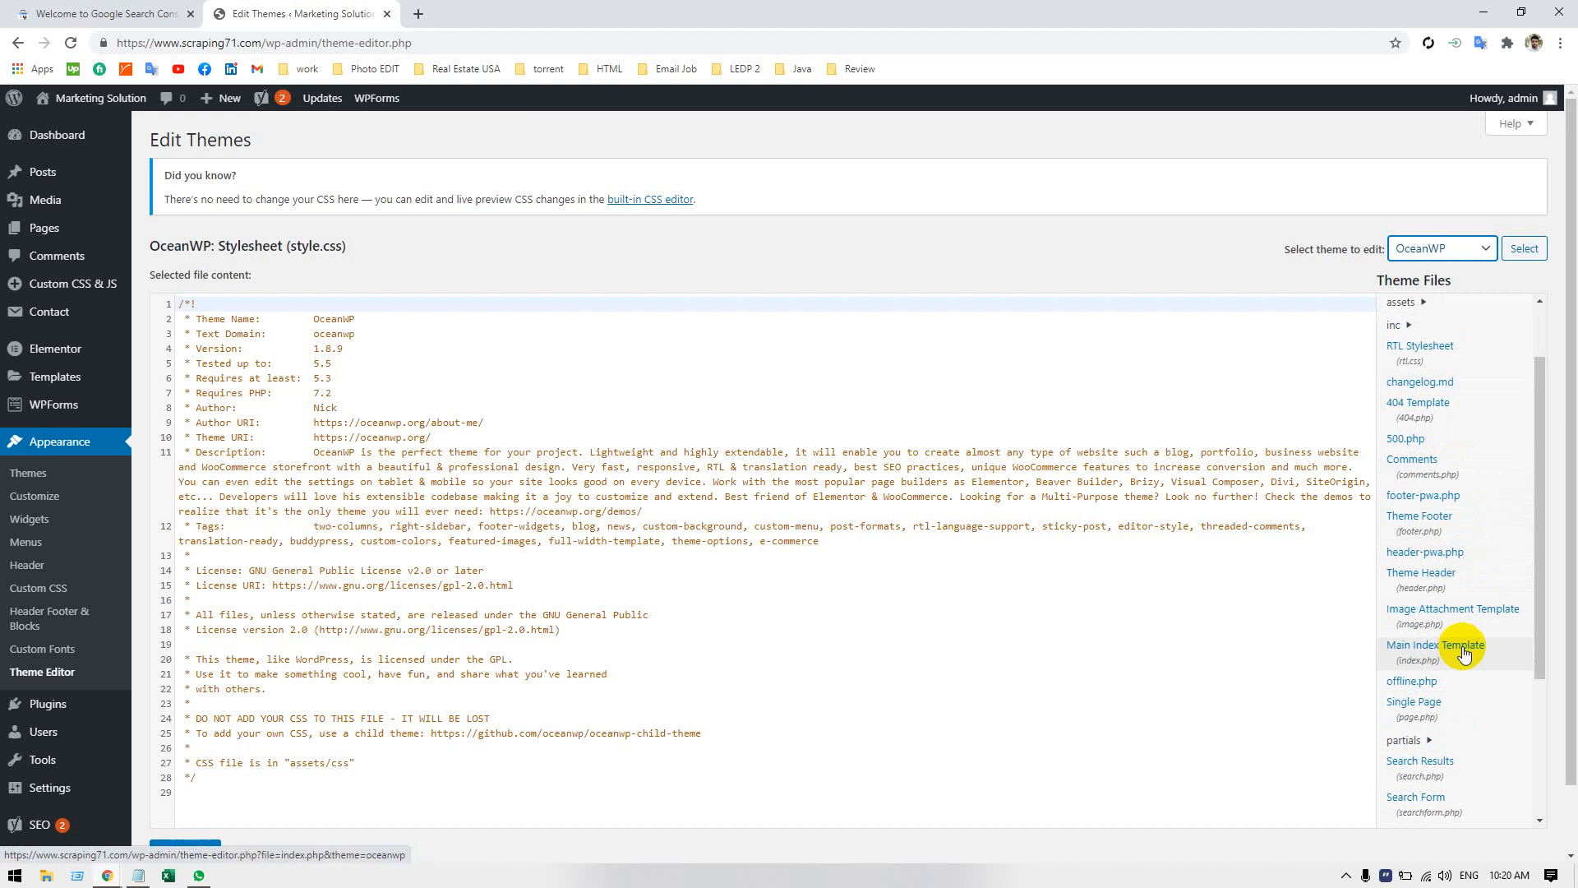
scroll(1466, 669, "down", 2)
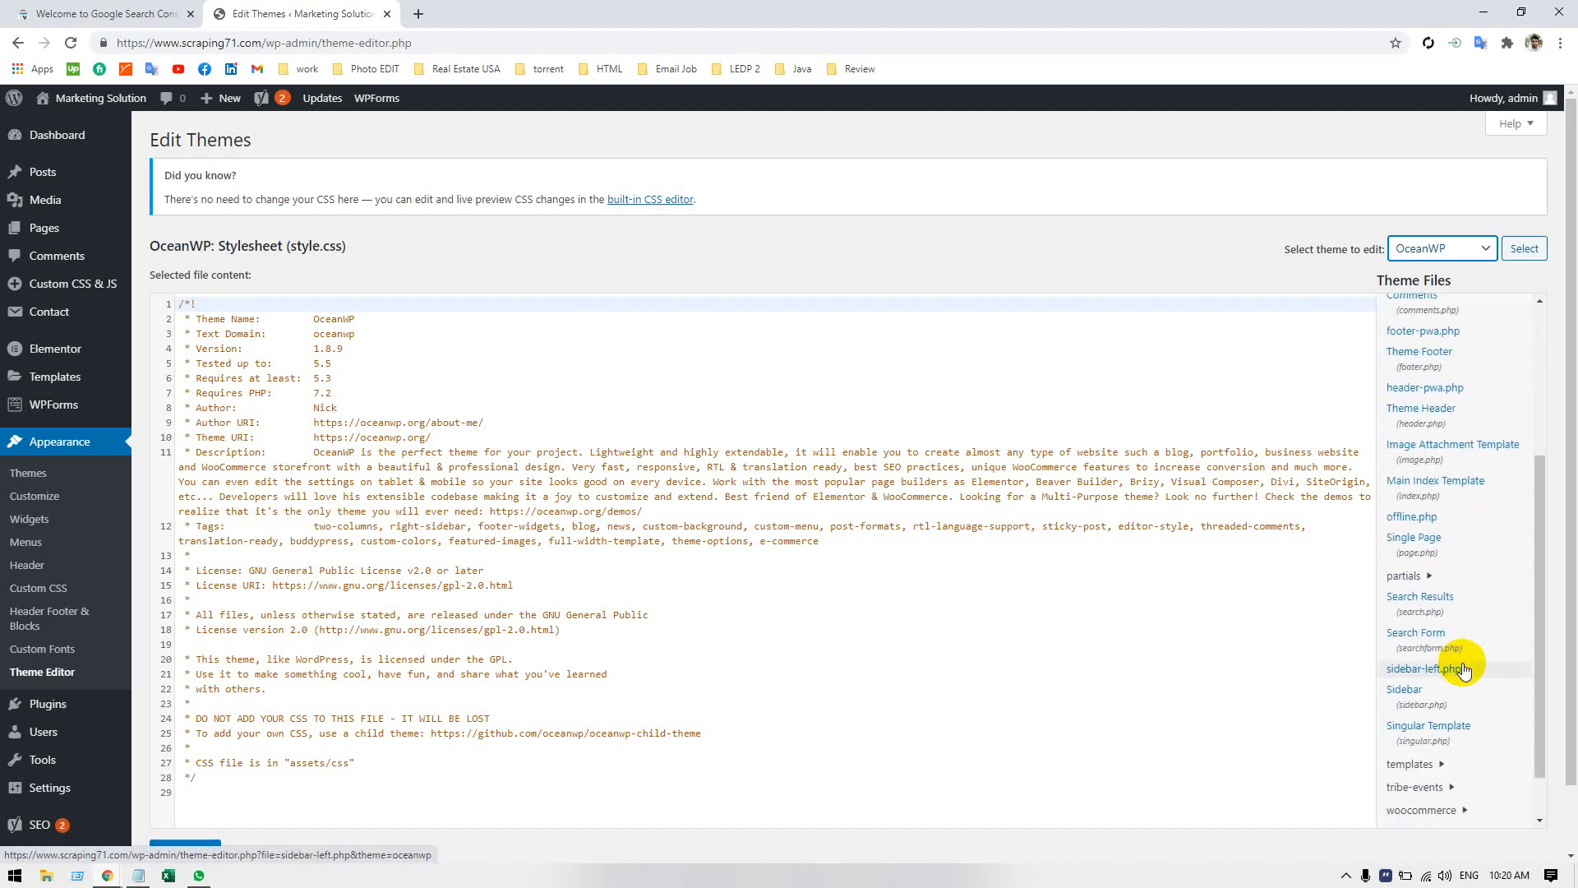
scroll(1466, 668, "down", 1)
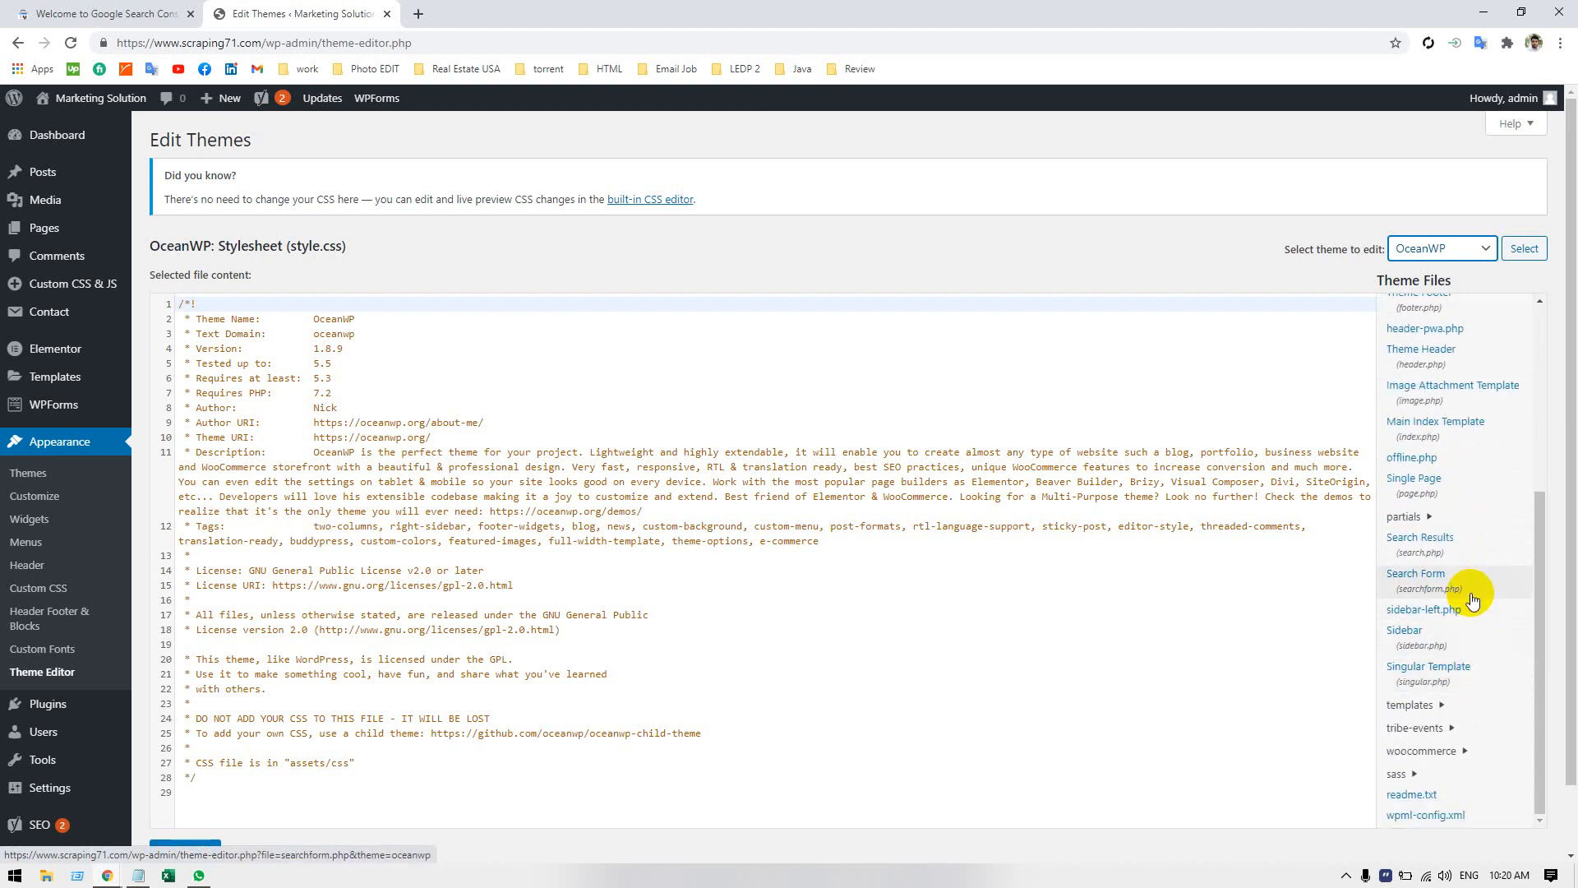
scroll(1474, 602, "down", 1)
scroll(1473, 602, "up", 1)
scroll(1467, 588, "up", 3)
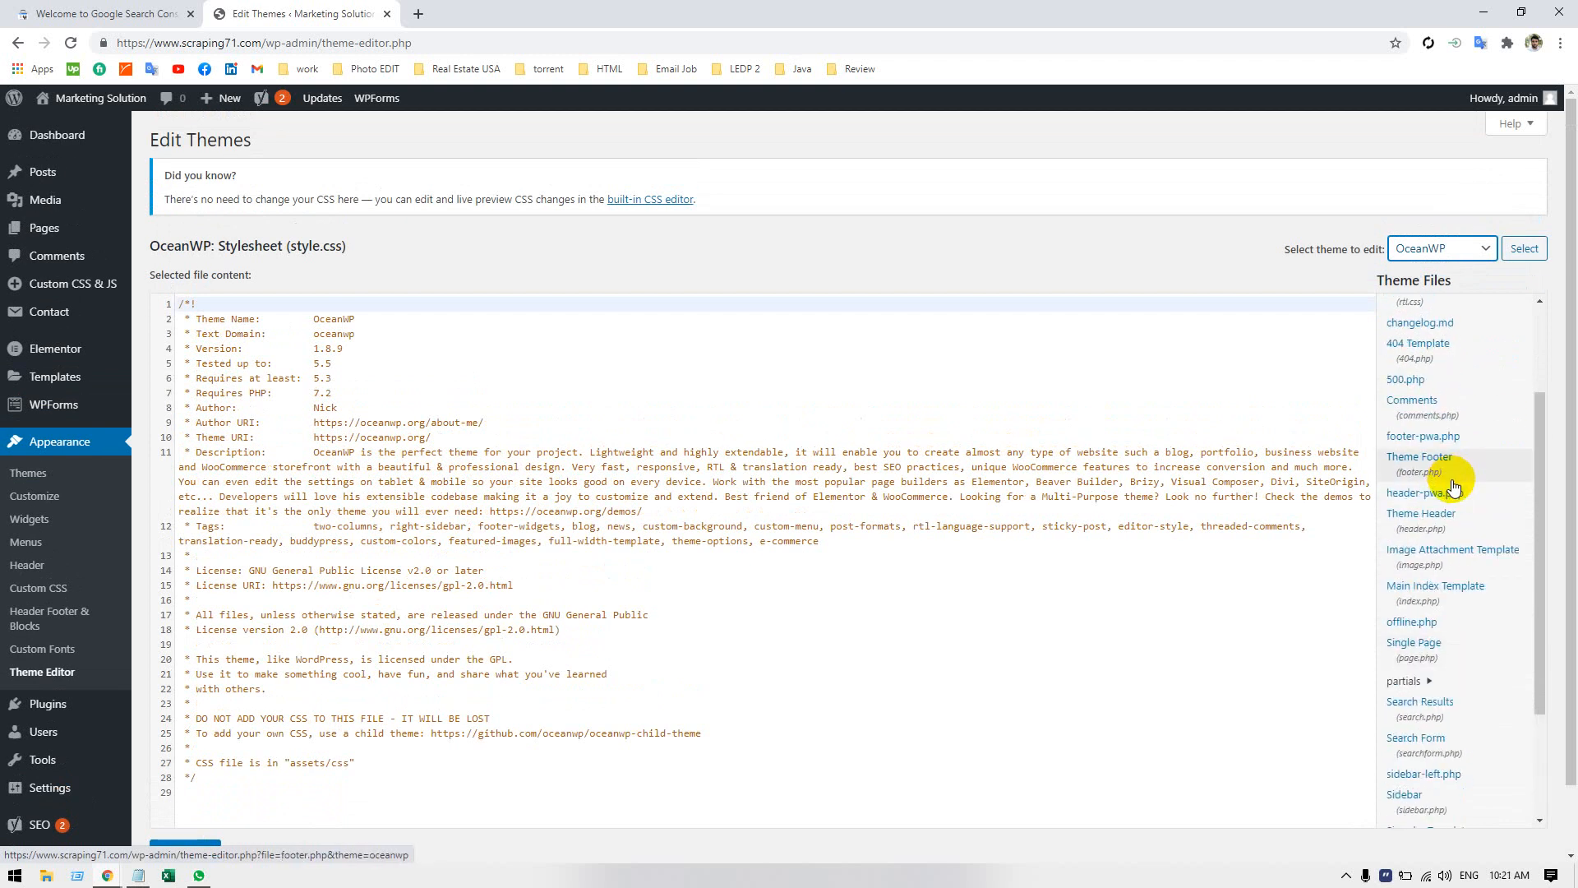
scroll(1453, 487, "up", 3)
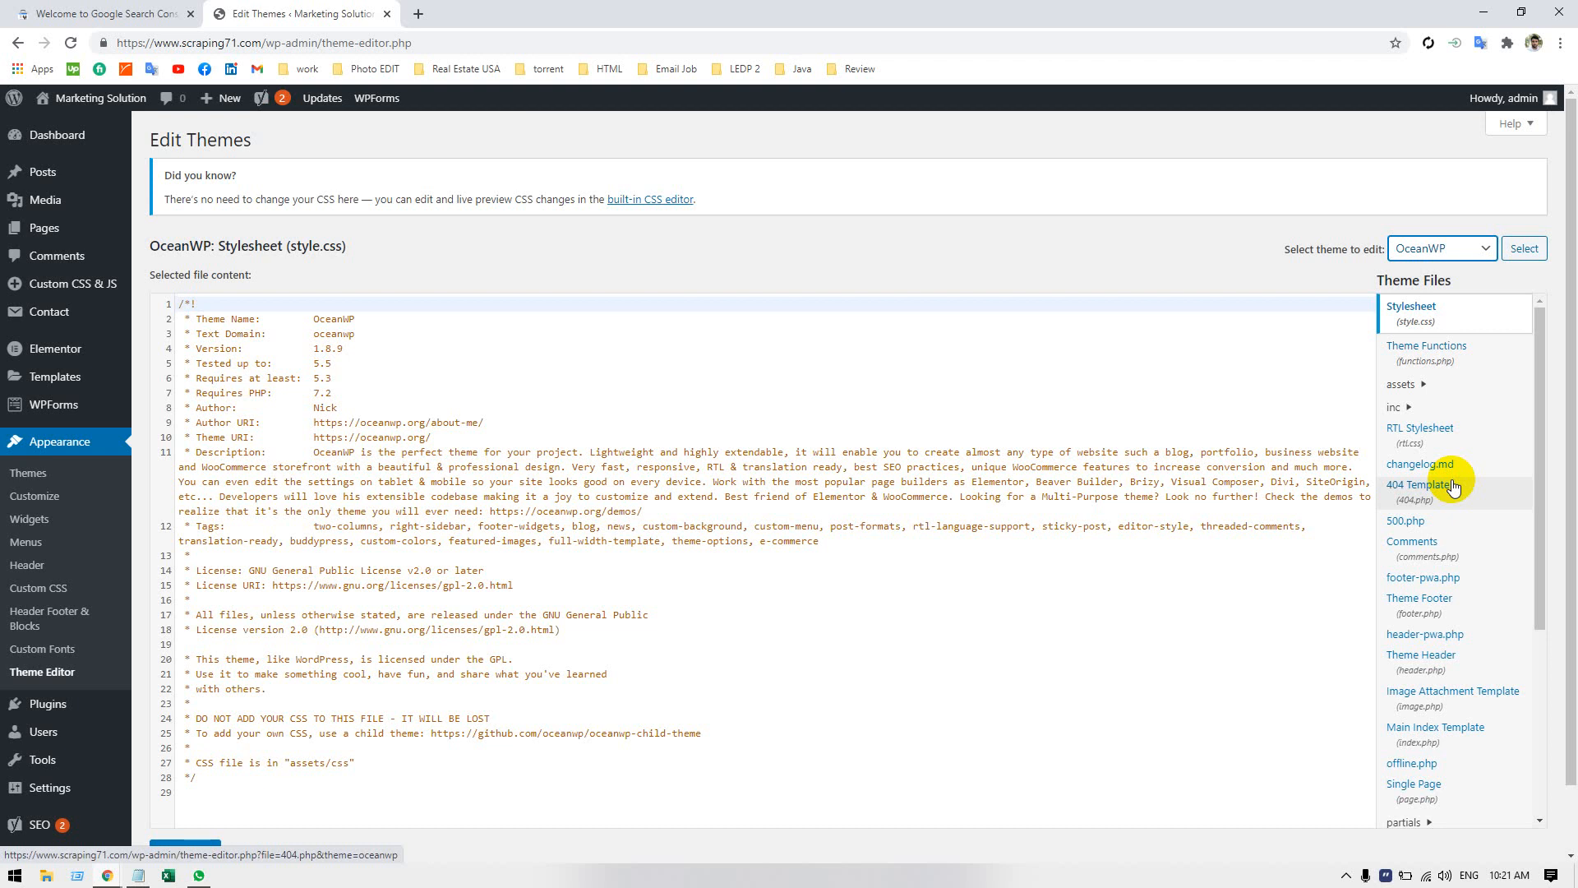
Search the page for "header" and open the theme file header-pwa.php.
key("ctrl+f")
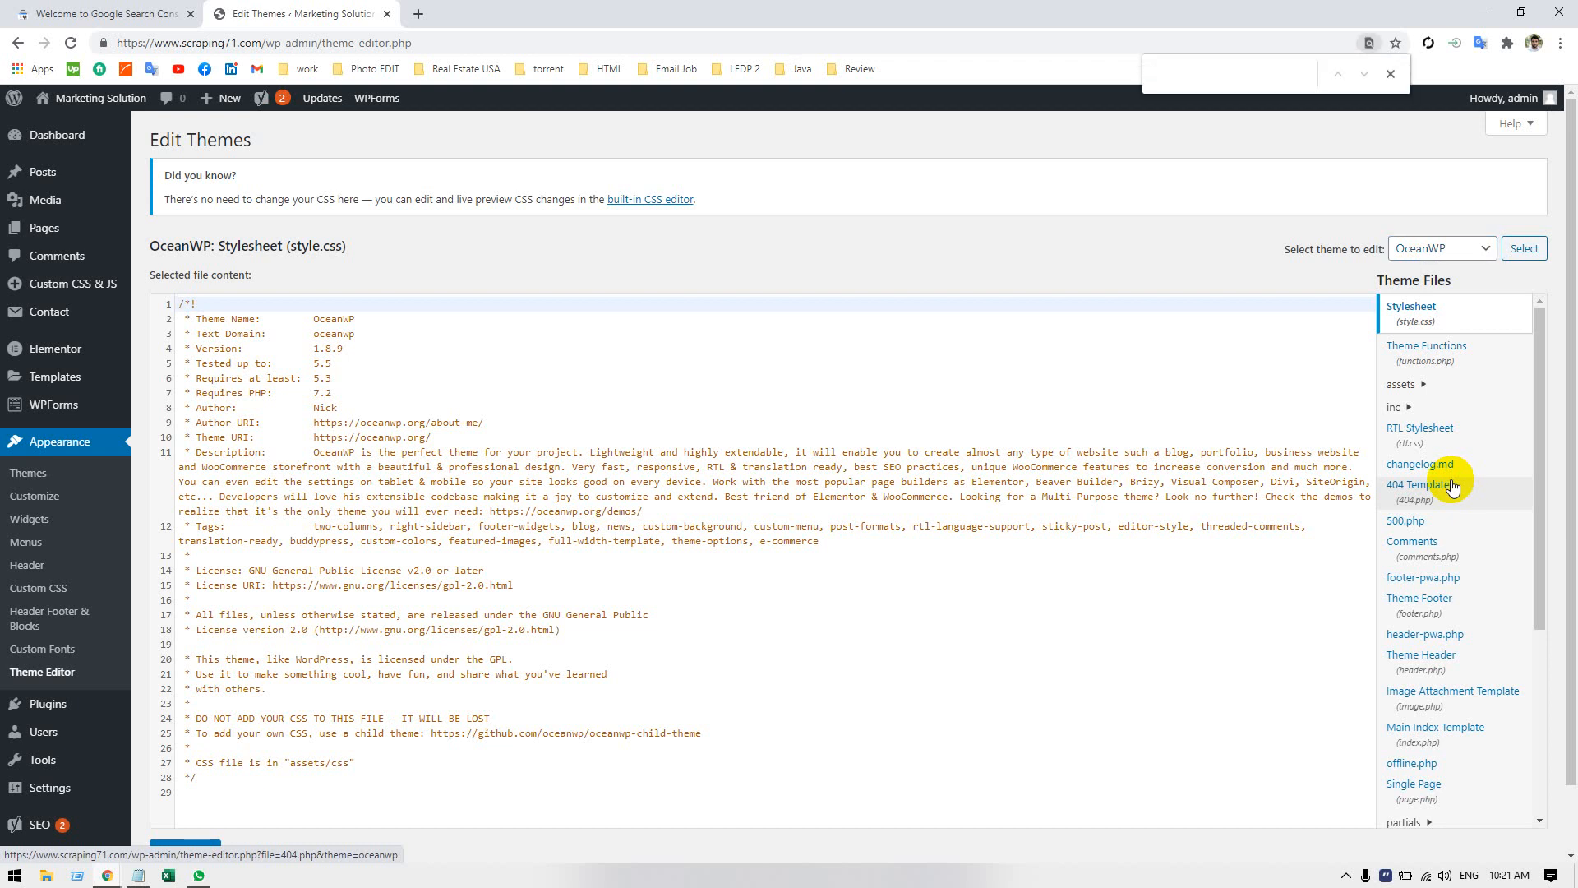
type("heae")
key("BackSpace")
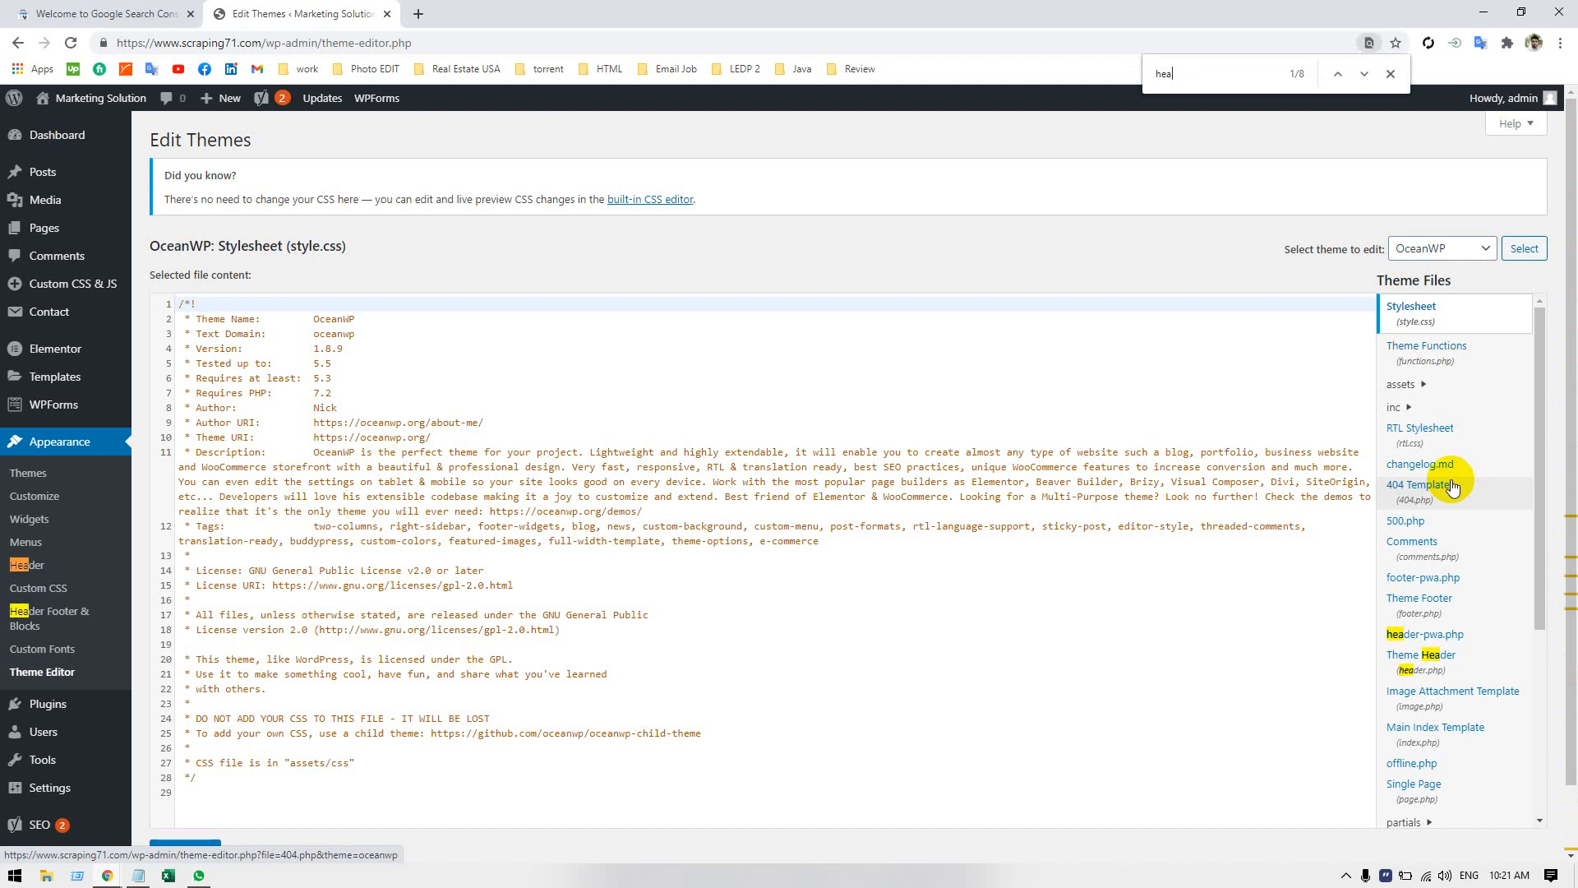
type("der")
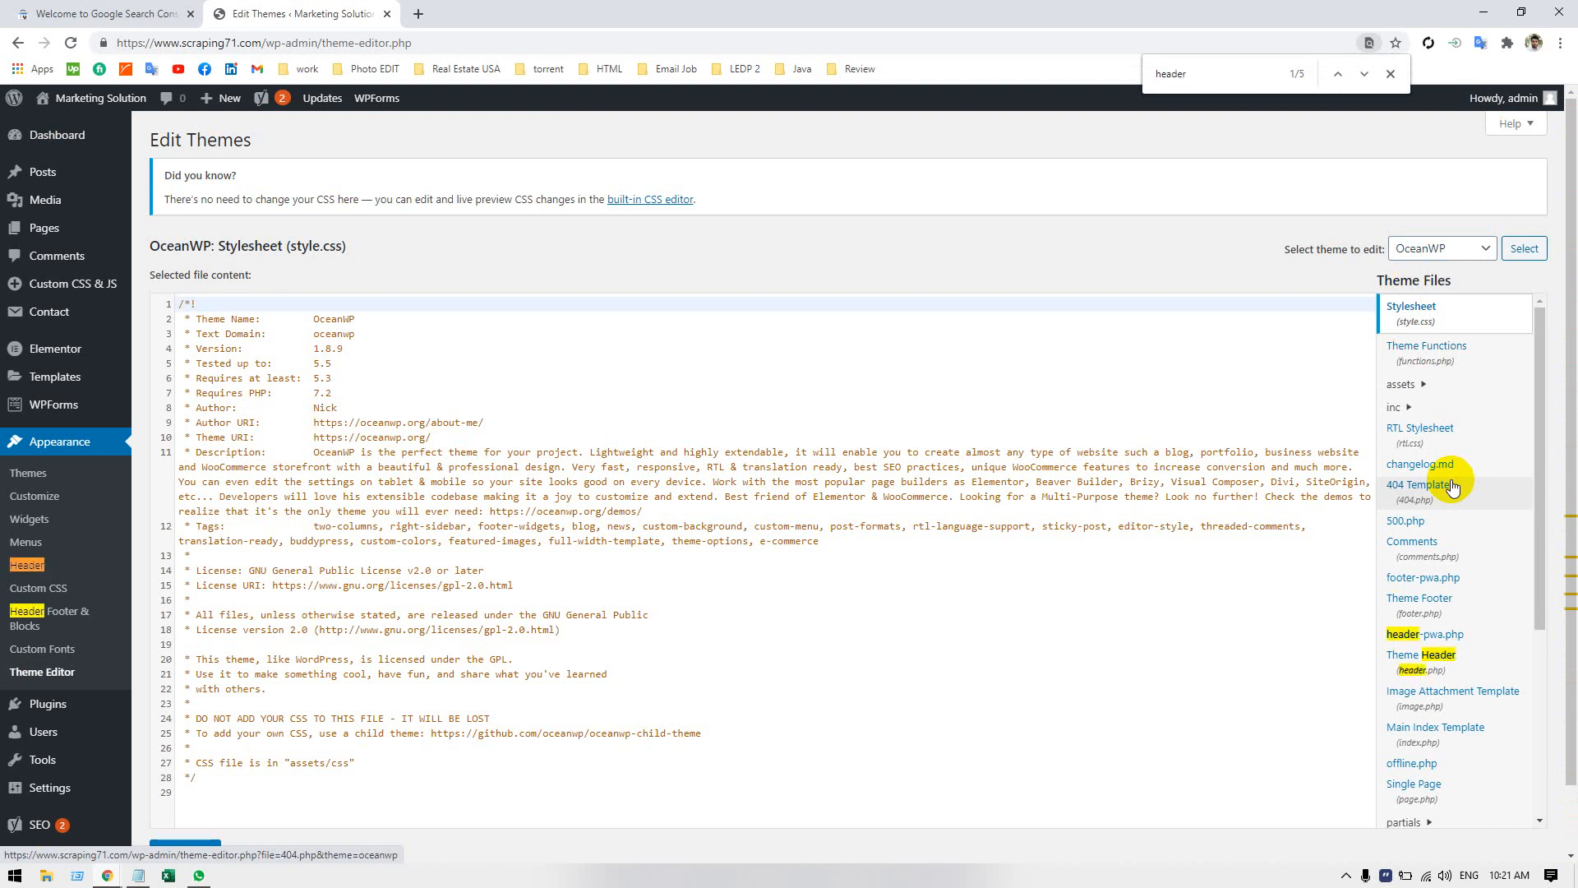
left_click(1461, 642)
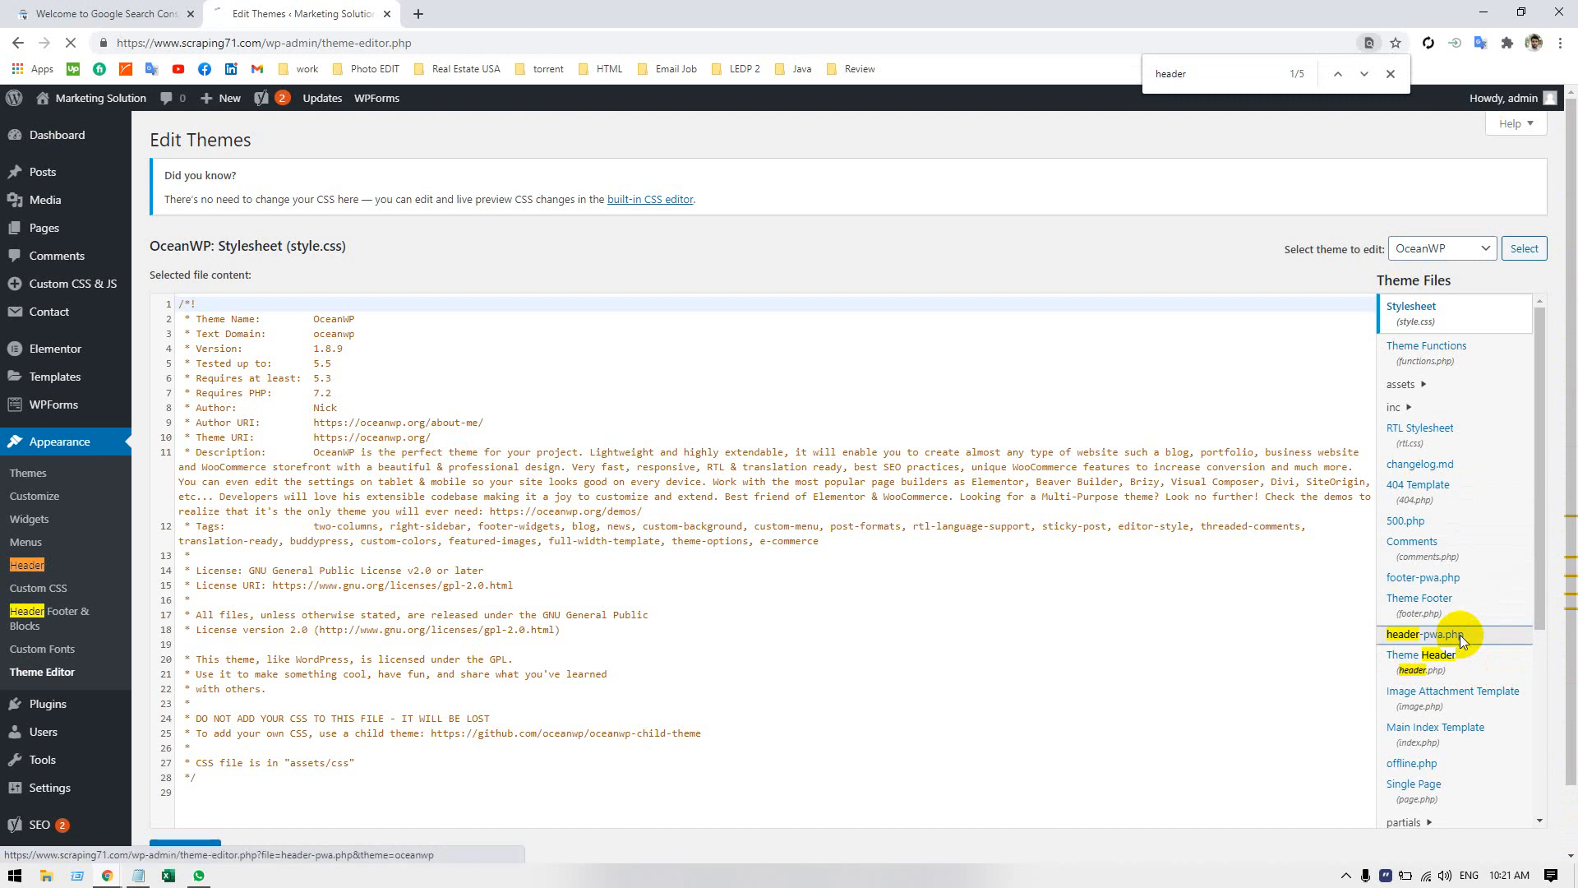
scroll(567, 600, "down", 2)
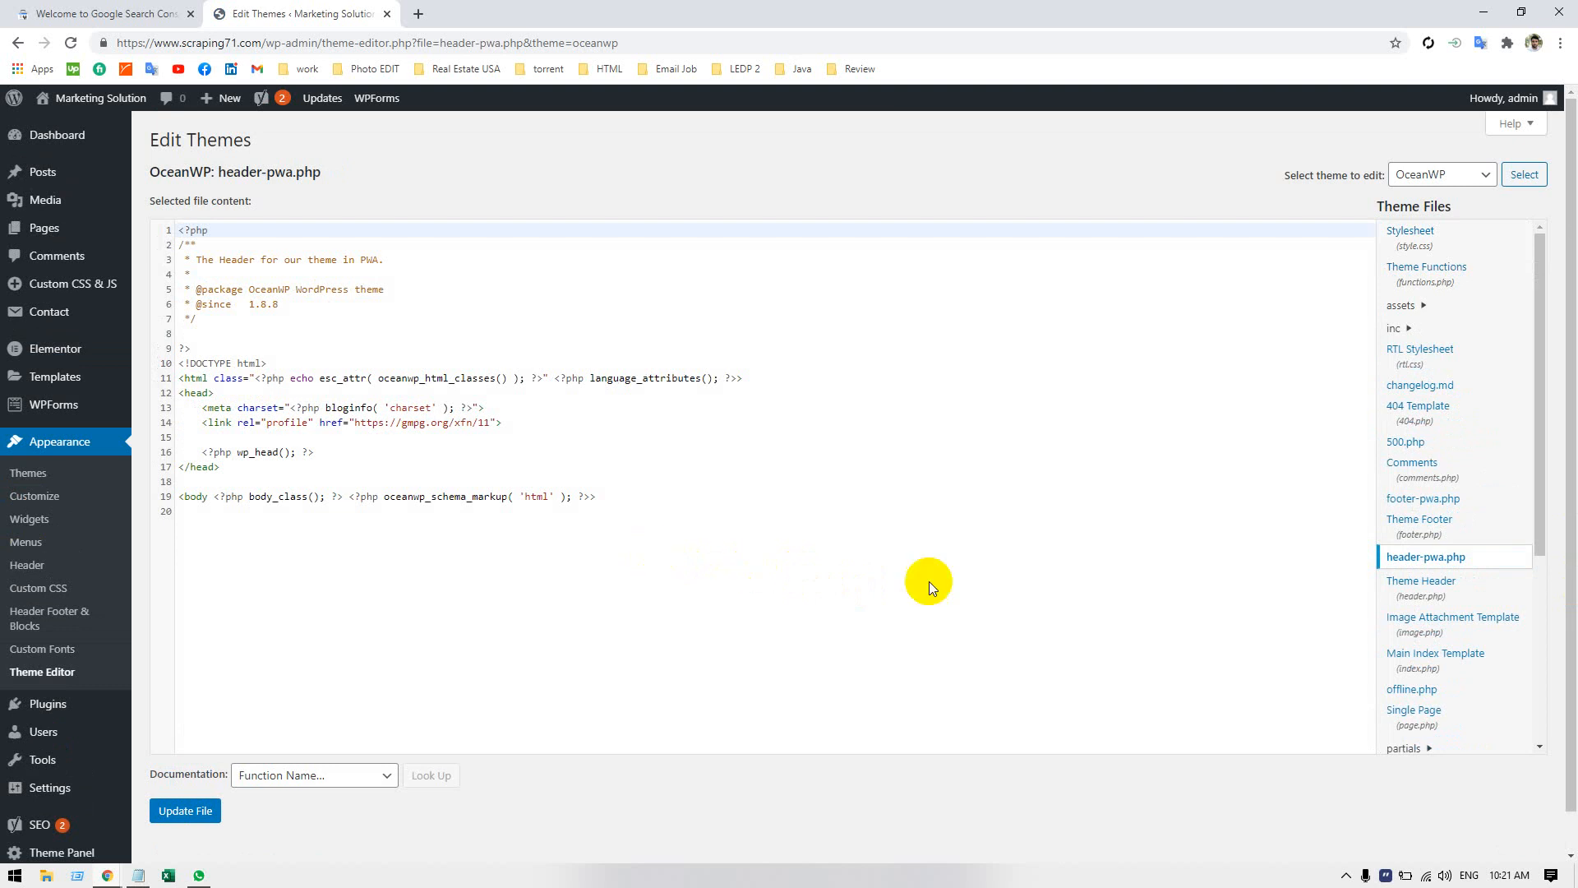
Open the Theme Header file (header.php) and enlarge the page to 125%.
left_click(1467, 592)
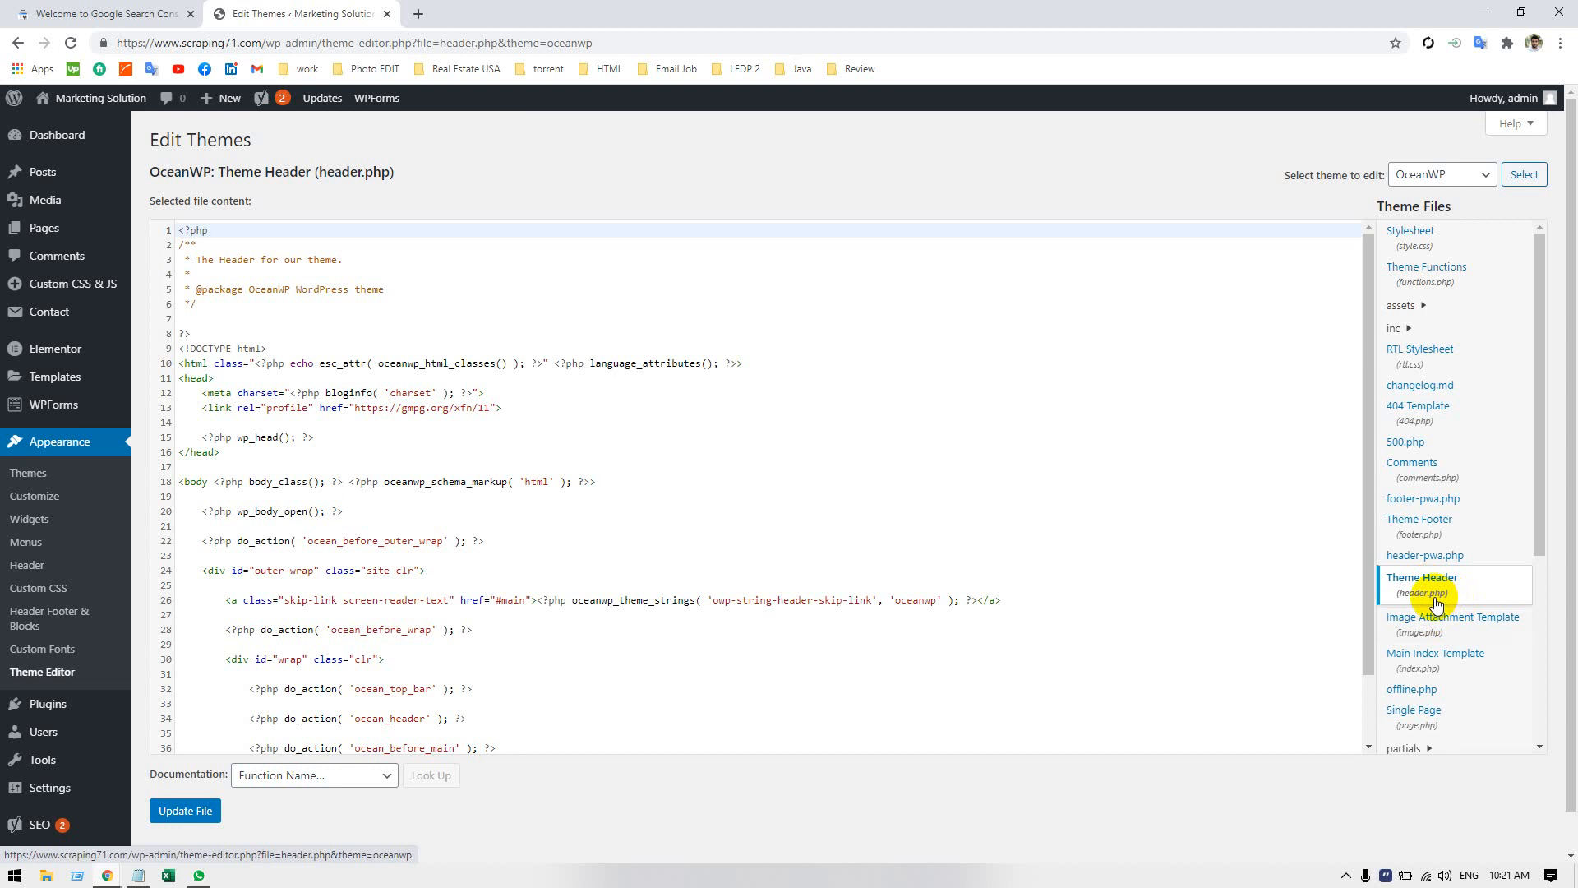
key("ctrl+plus")
key("ctrl+plus")
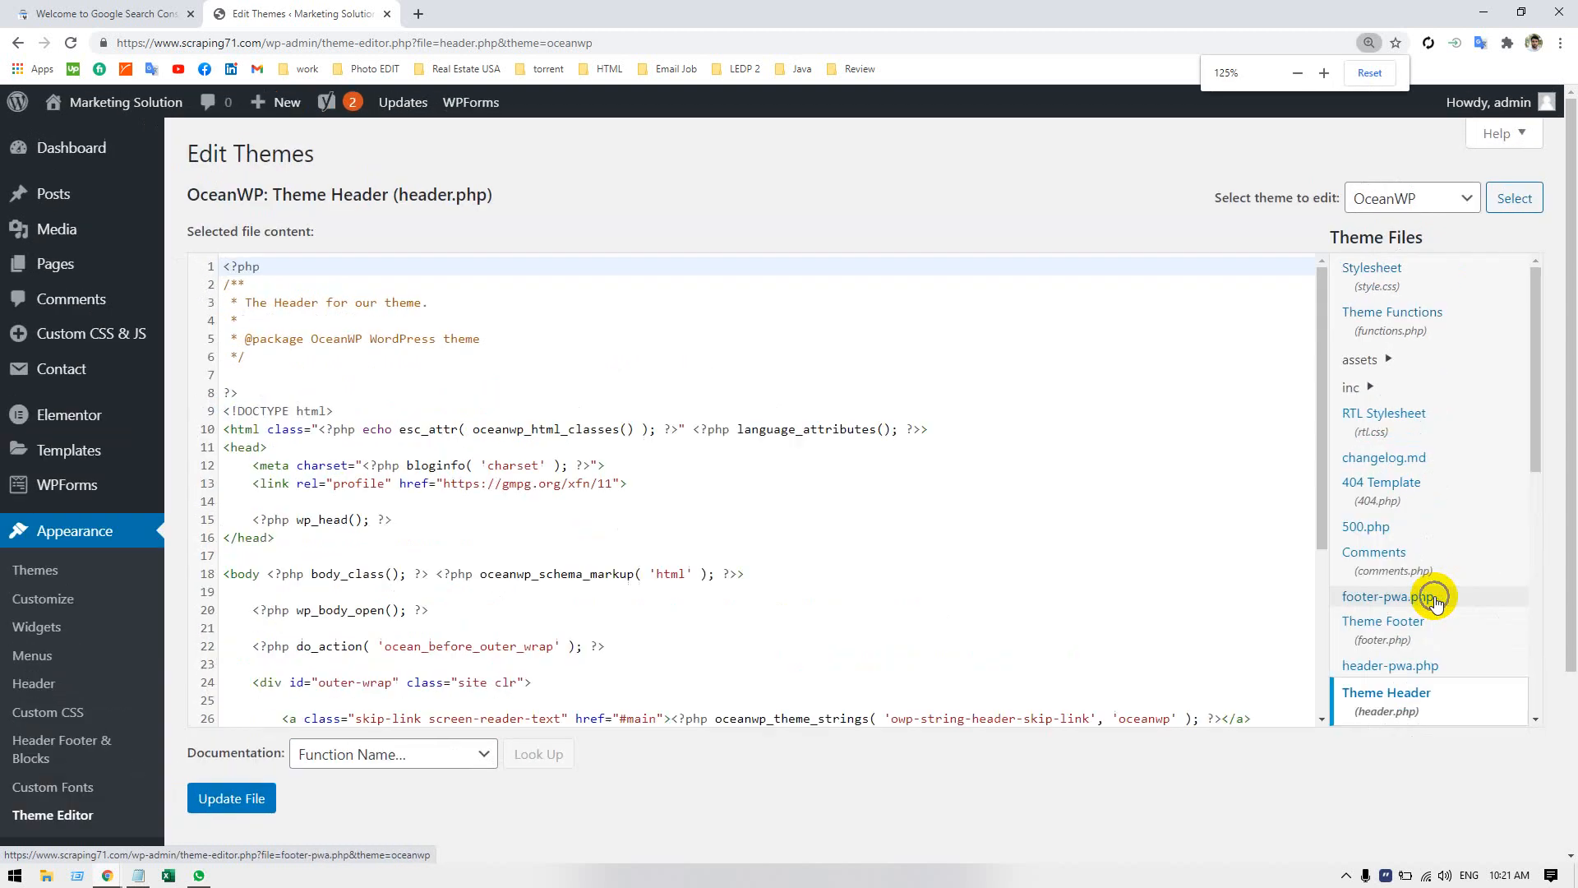
scroll(1414, 589, "down", 4)
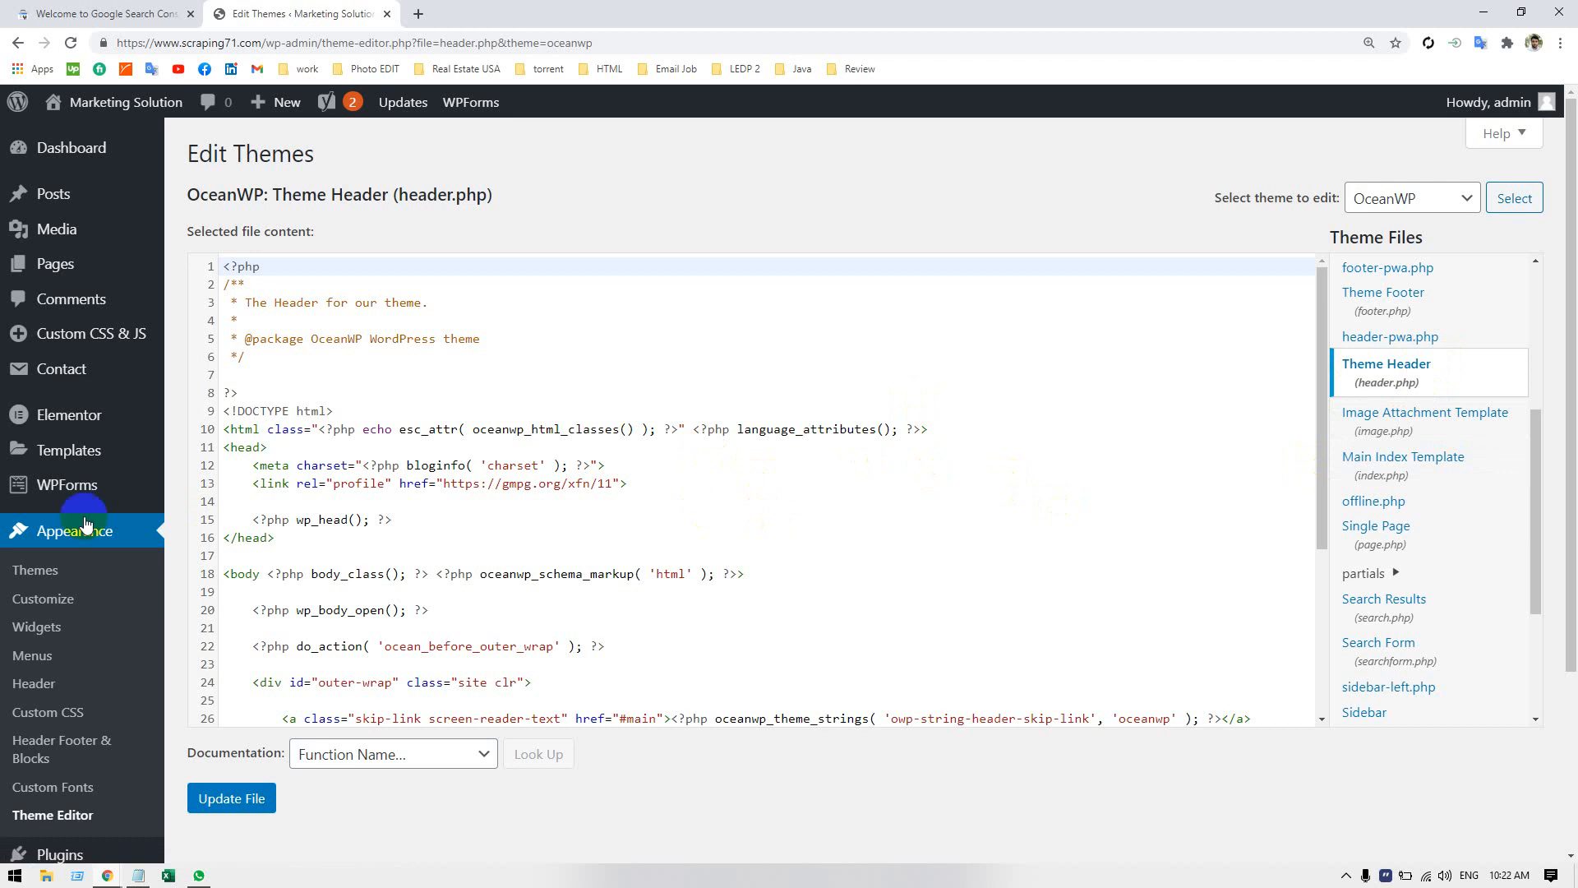
Highlight the opening head tag in header.php and check it against the tag placement instruction in Search Console.
left_click(308, 448)
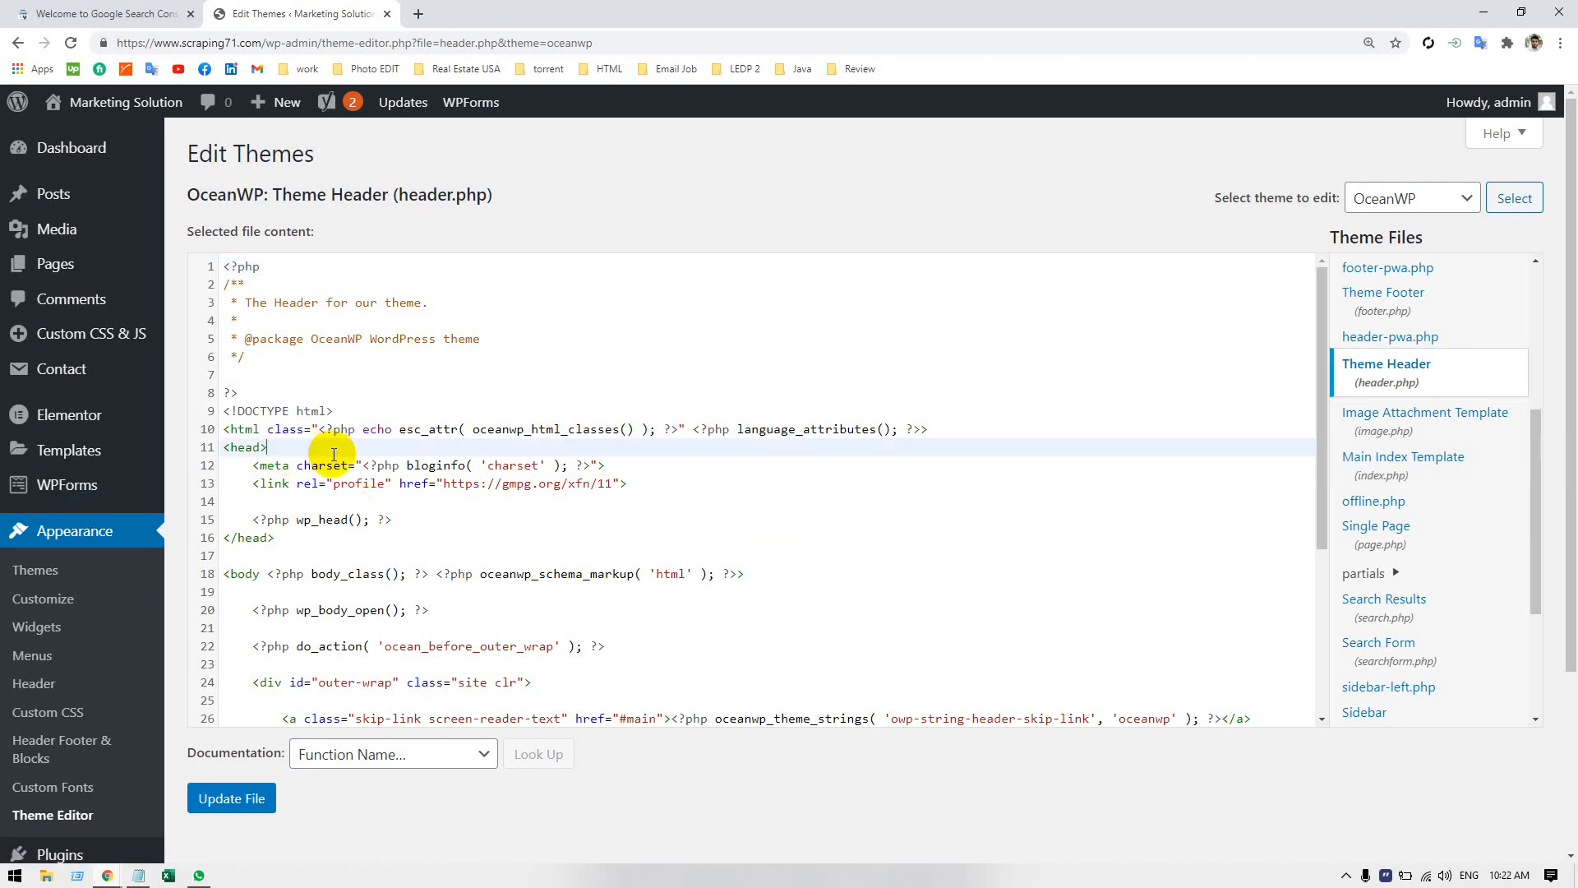
double_click(247, 448)
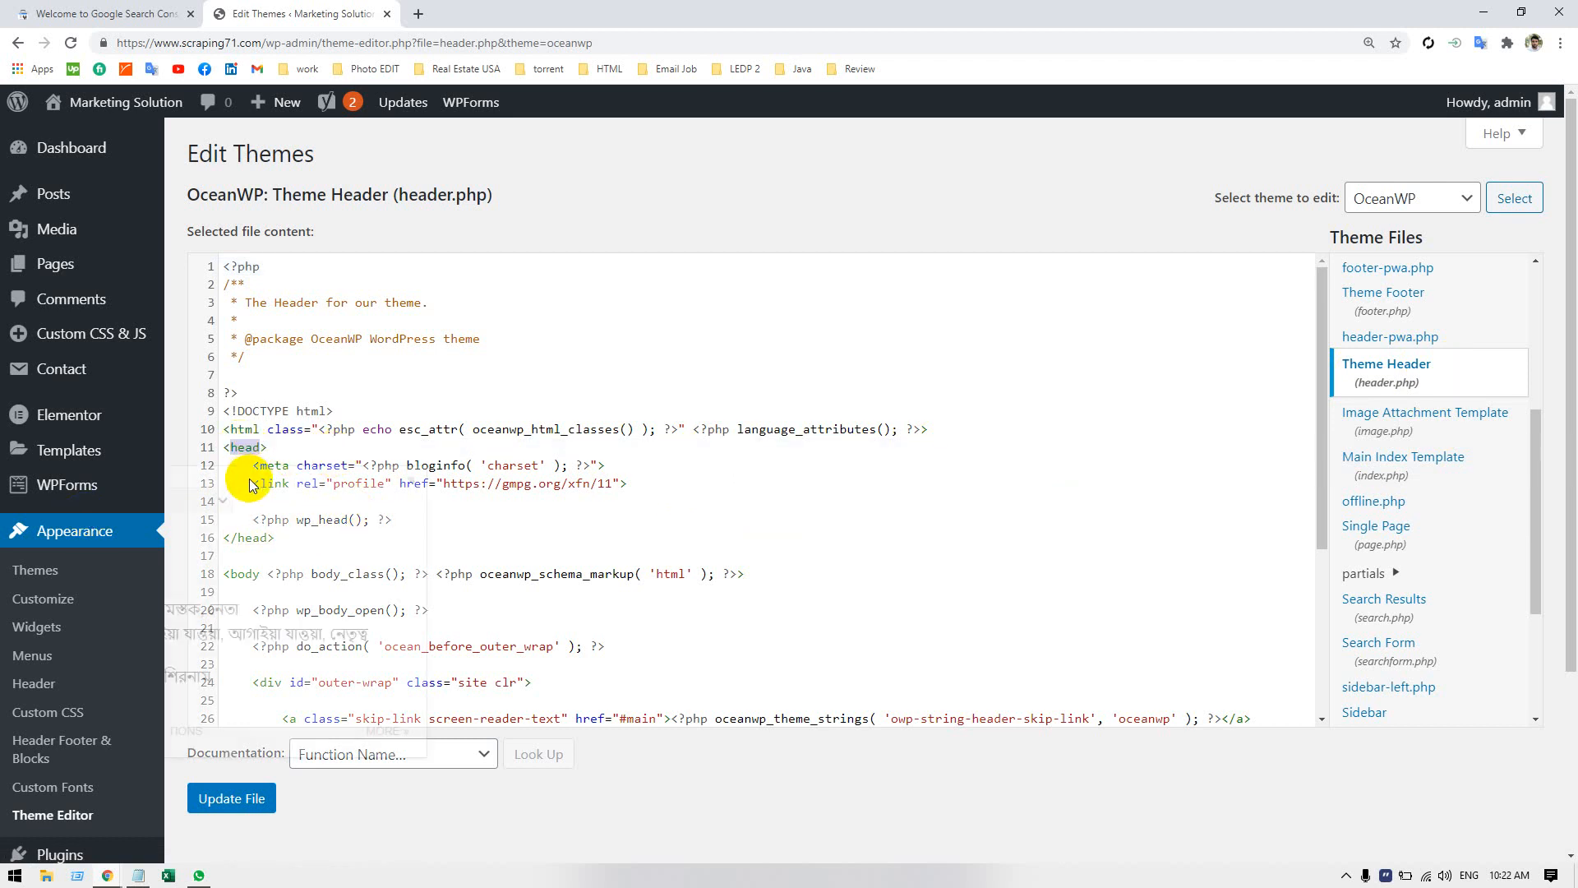
left_click(107, 14)
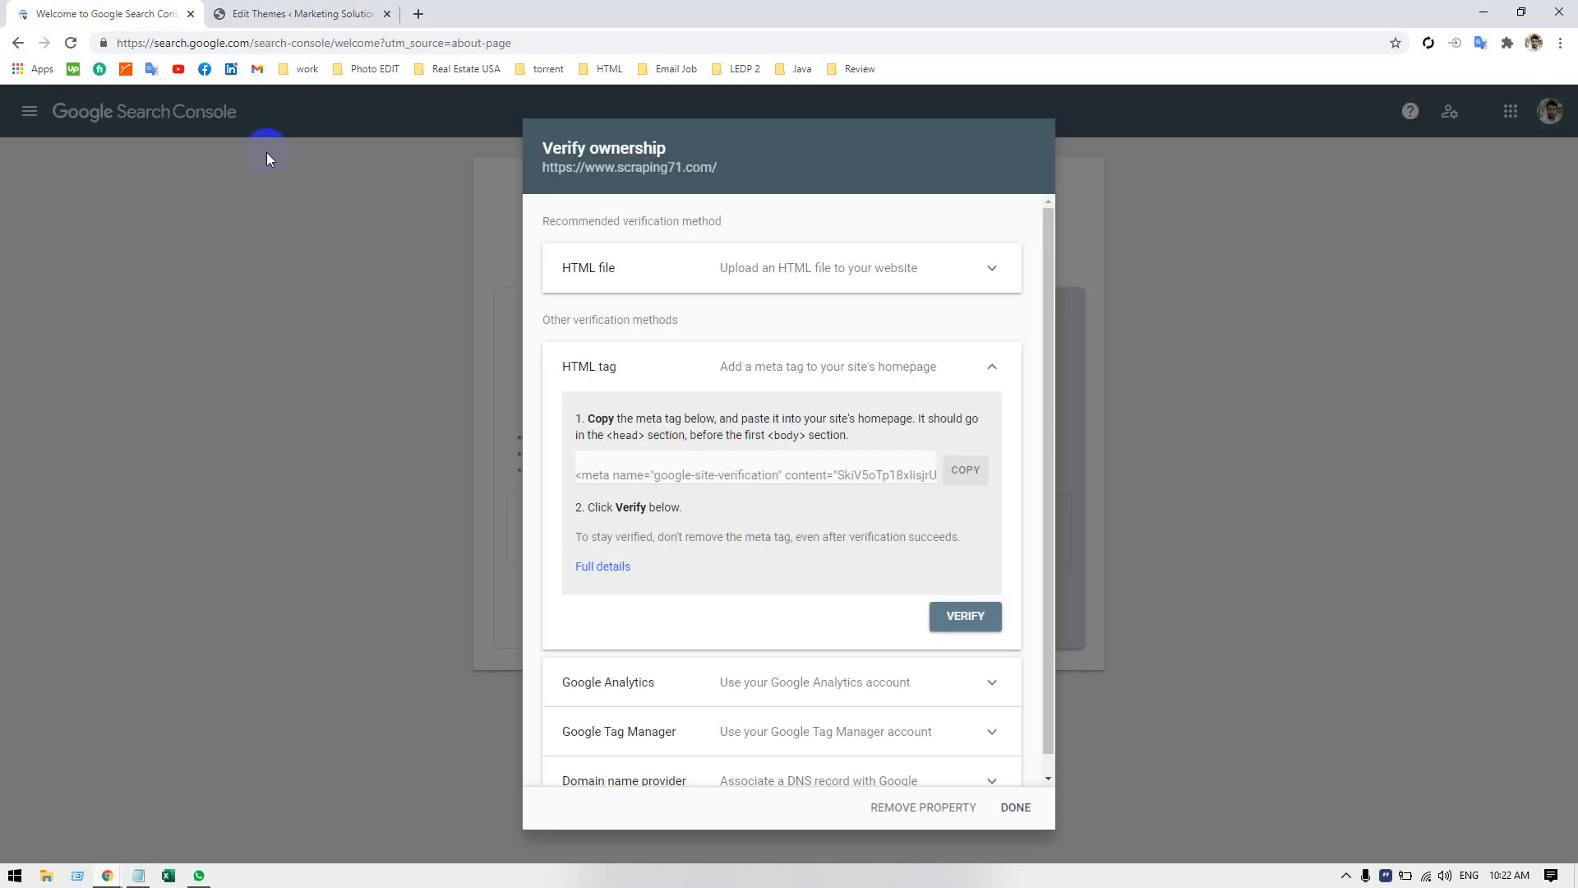
double_click(624, 436)
left_click(613, 429)
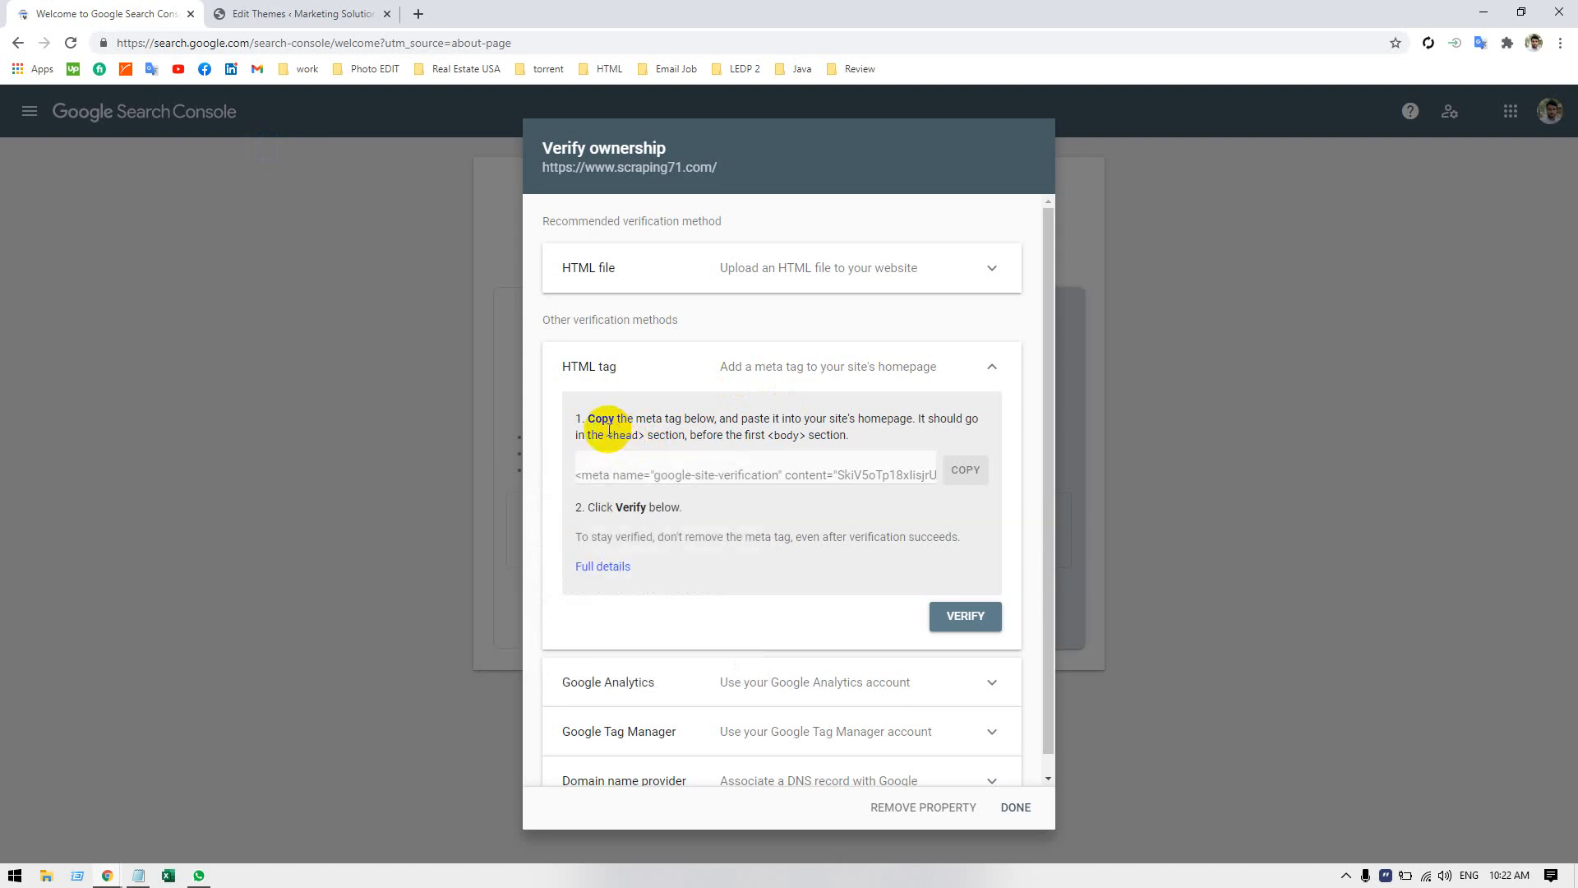
left_click_drag(609, 428, 742, 419)
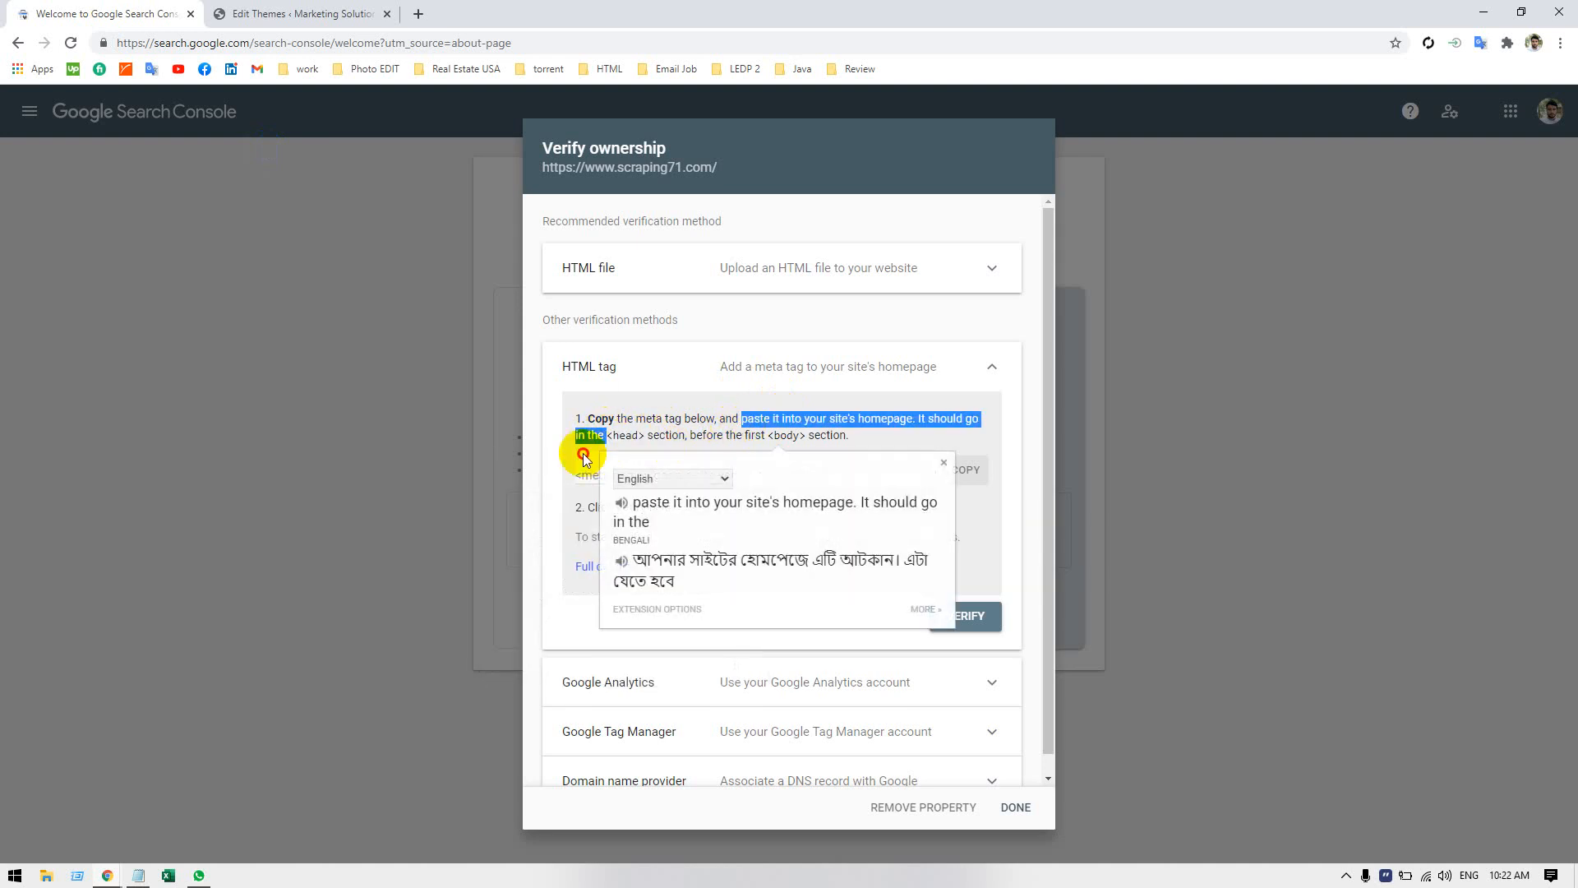
left_click(583, 458)
left_click(592, 441)
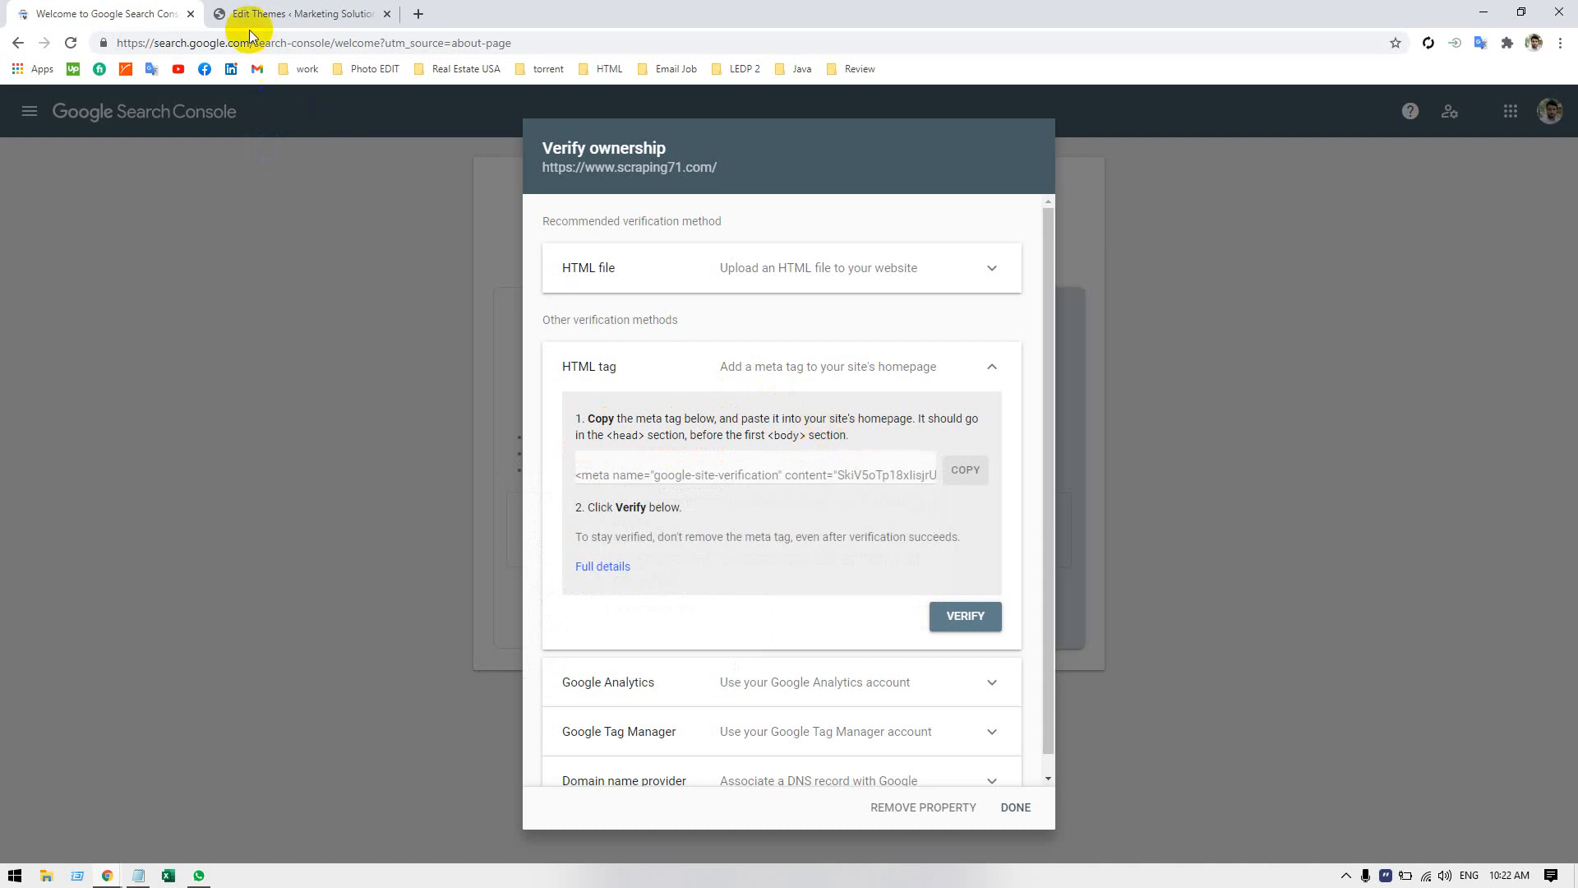
Switch back to the Theme Editor and check the positions of the head and body tags in header.php.
left_click(230, 13)
left_click(371, 411)
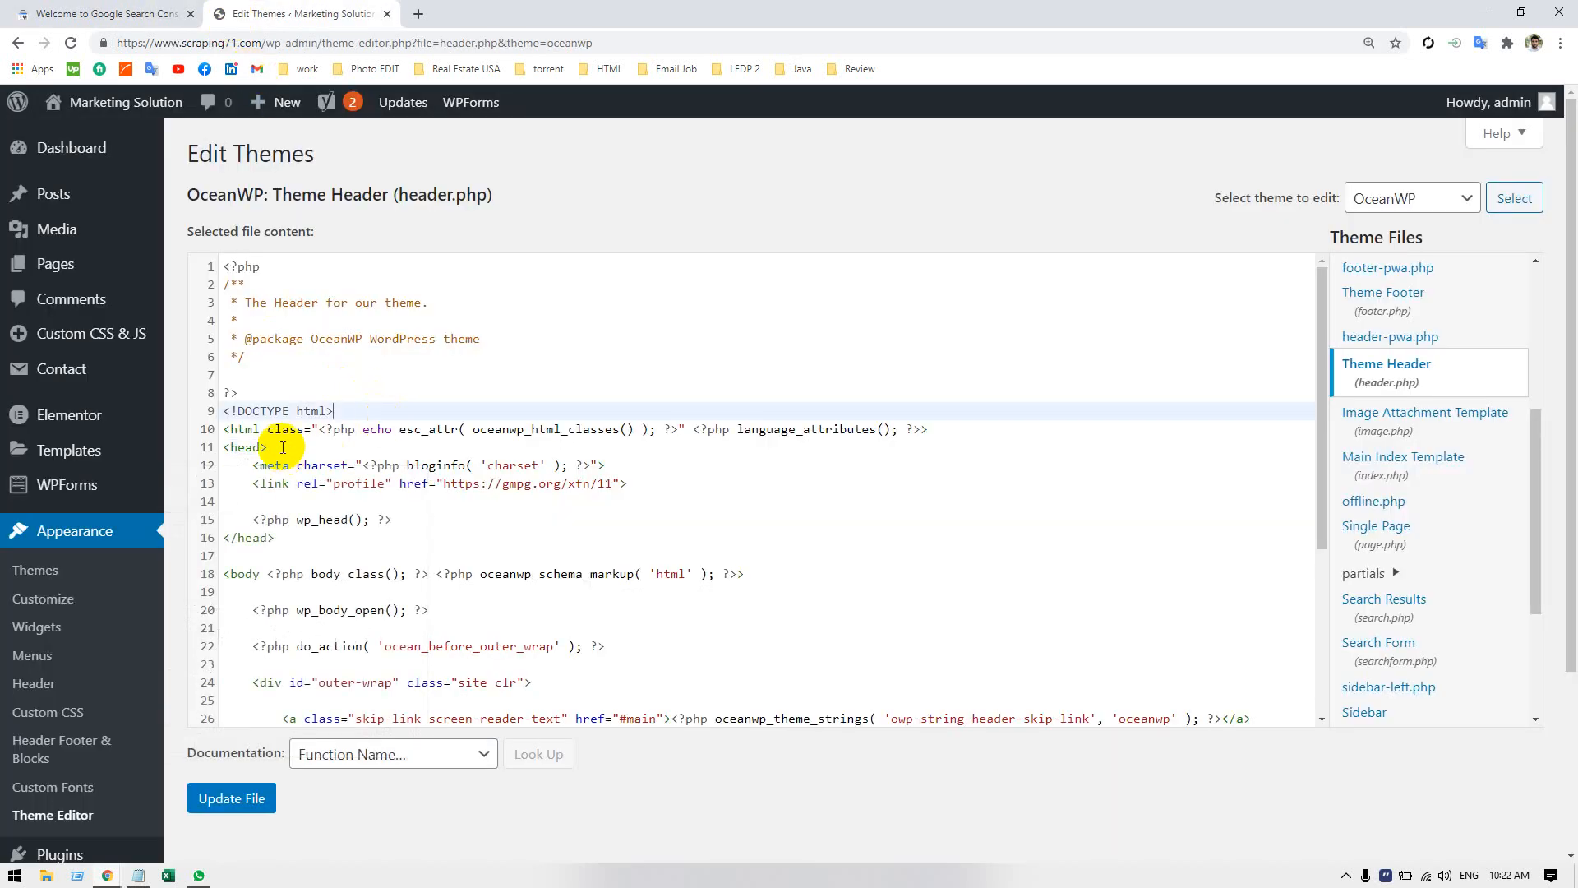
left_click(283, 447)
left_click(265, 573)
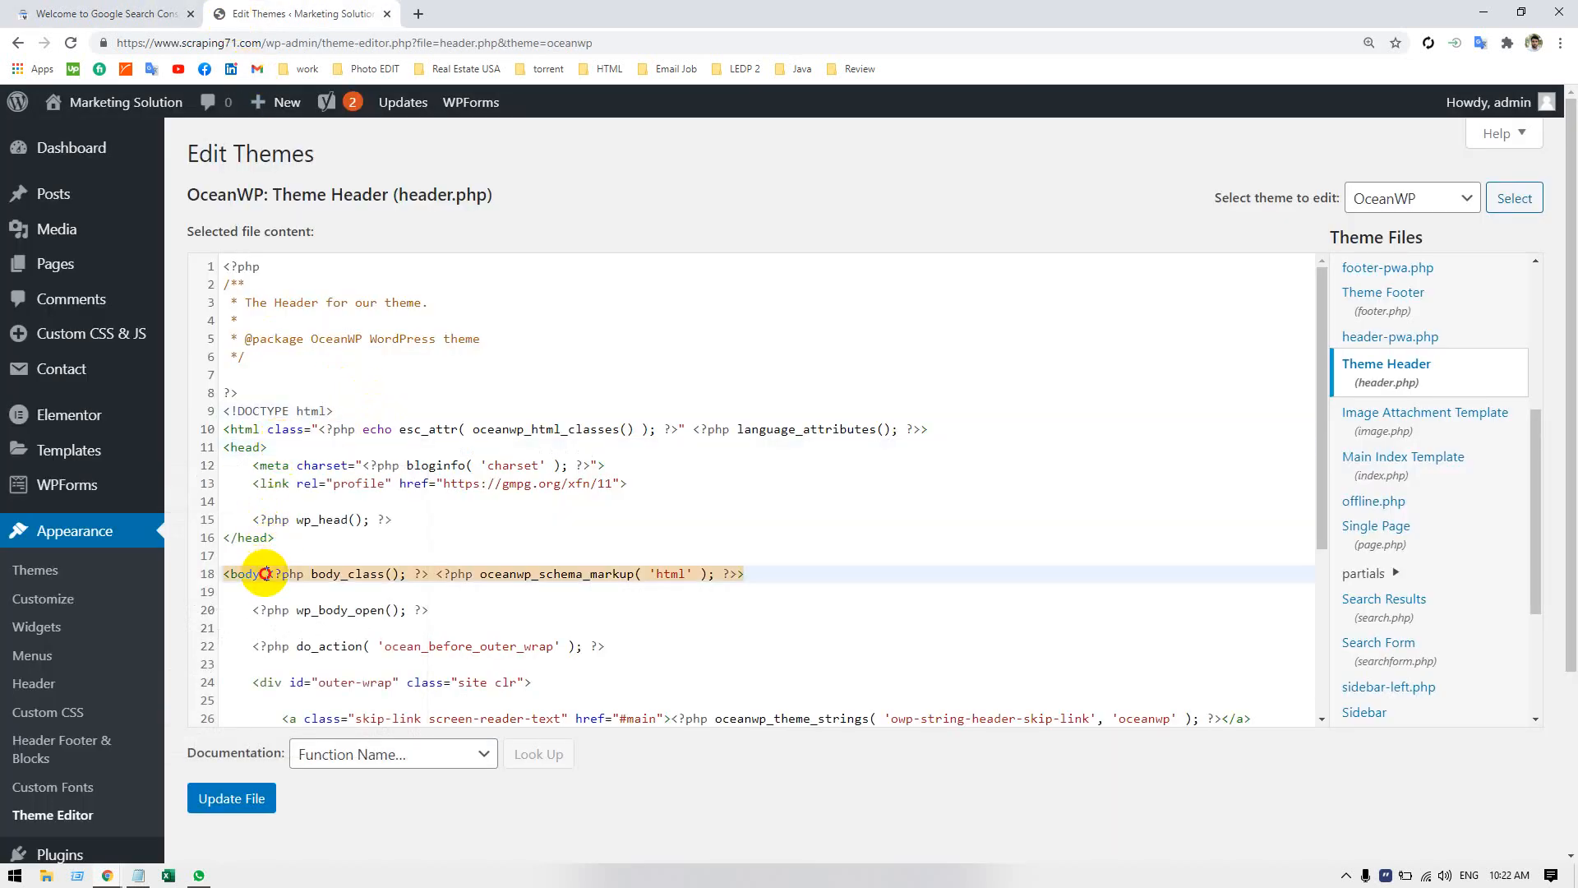
left_click(239, 537)
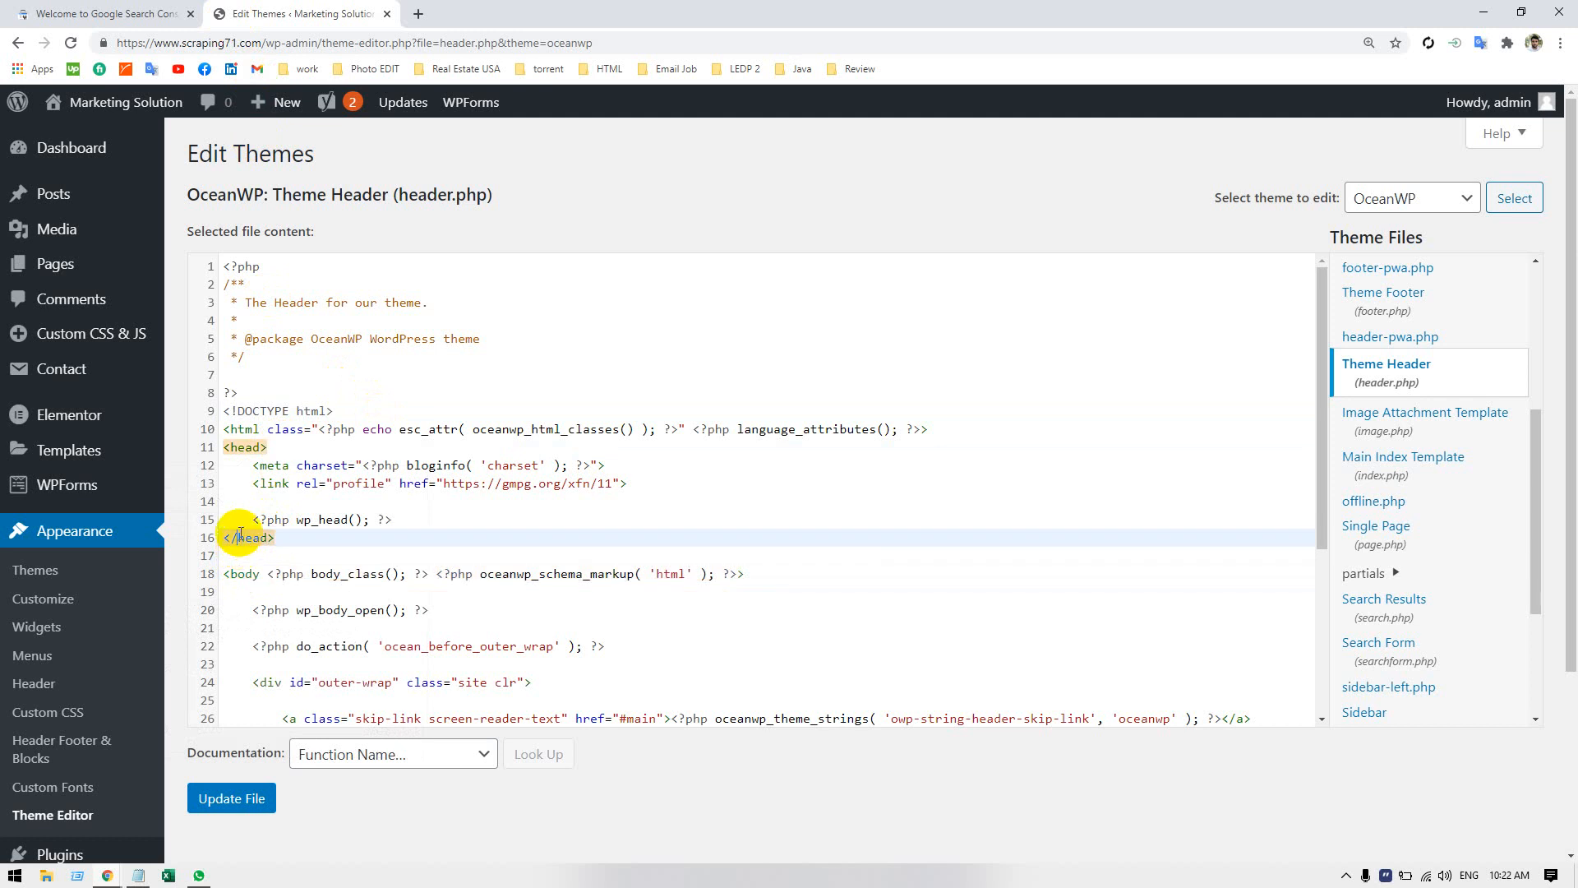
left_click(276, 429)
Insert blank lines after the opening head tag in header.php, paste the google-site-verification meta tag with its verification token there and highlight it.
left_click(278, 448)
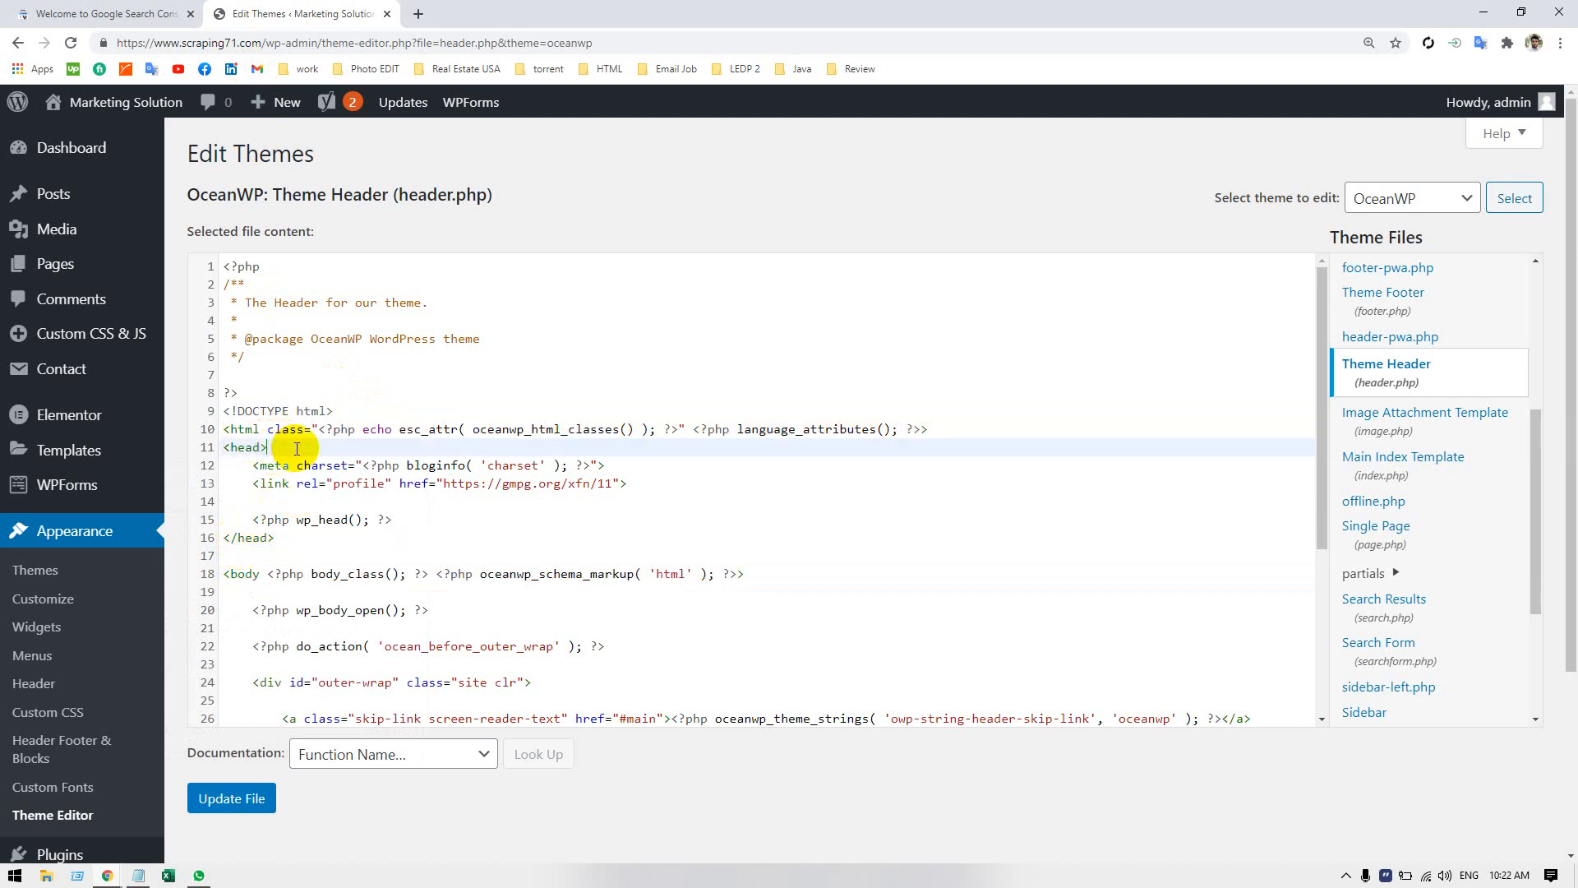
key("Return")
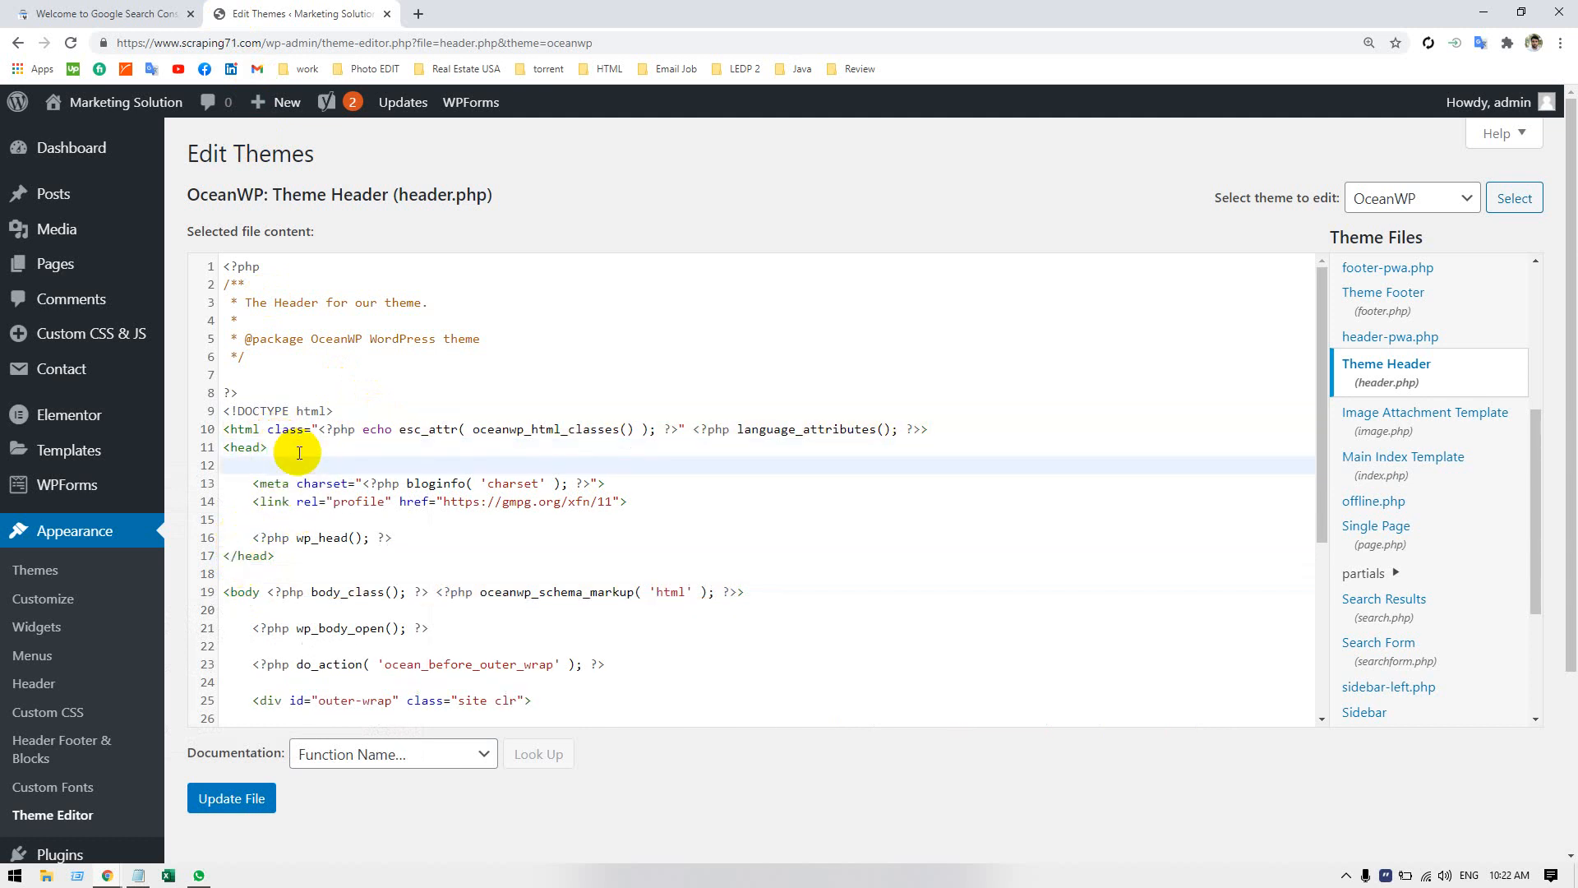
key("Return")
key("Up")
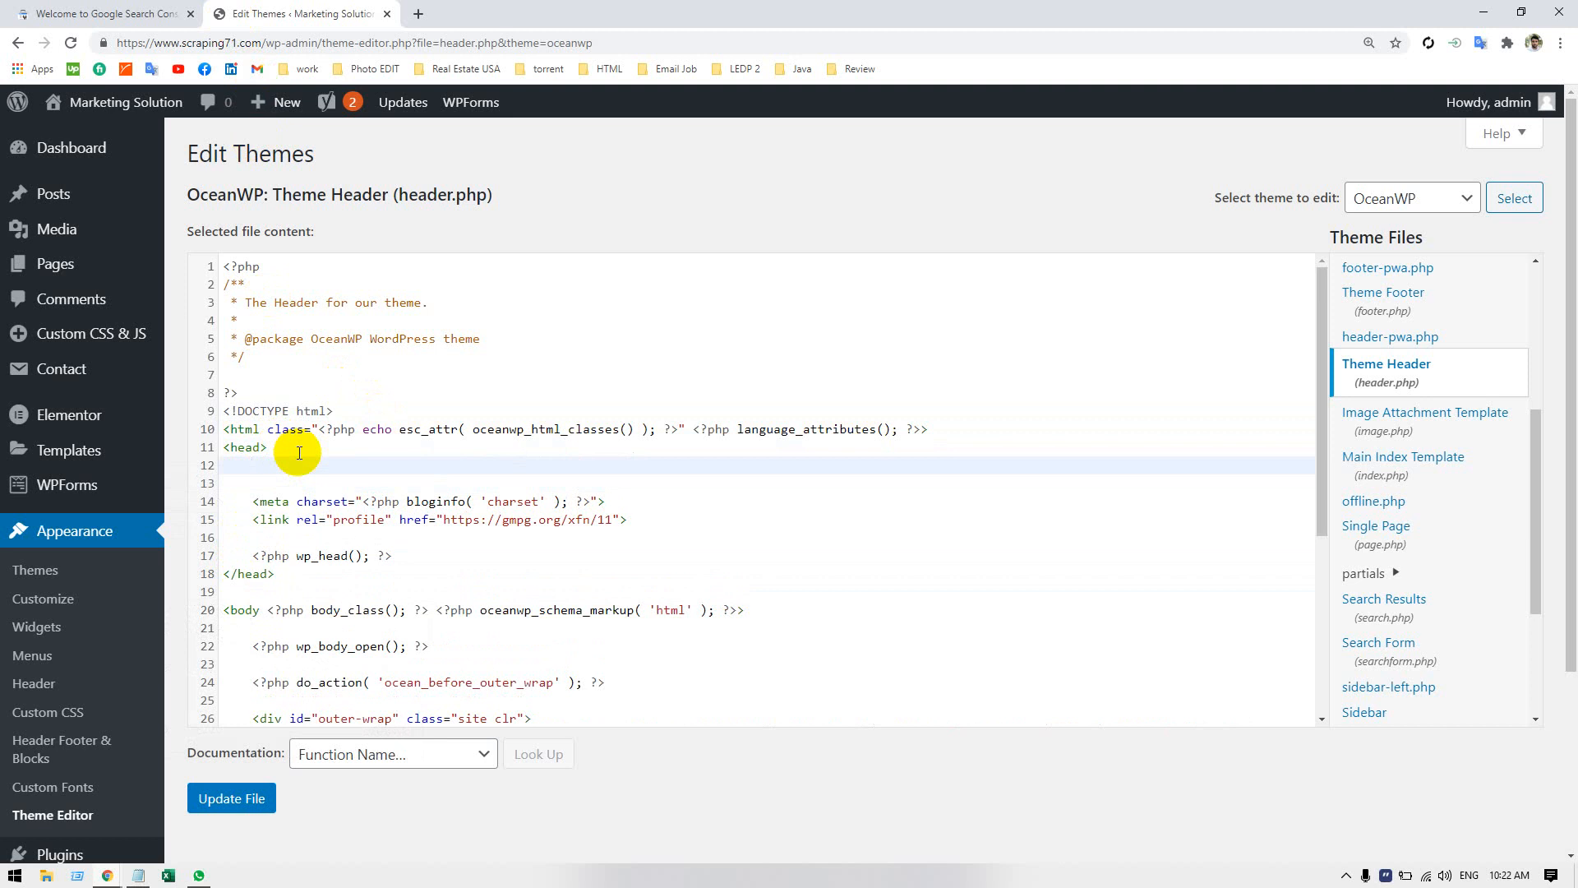
type("<meta name=\"google-site-verification\" content=\"SkiV5oTp18xIisjrUSaUgYmQ2ctsZoIdUGBLokfGEWQ\" />")
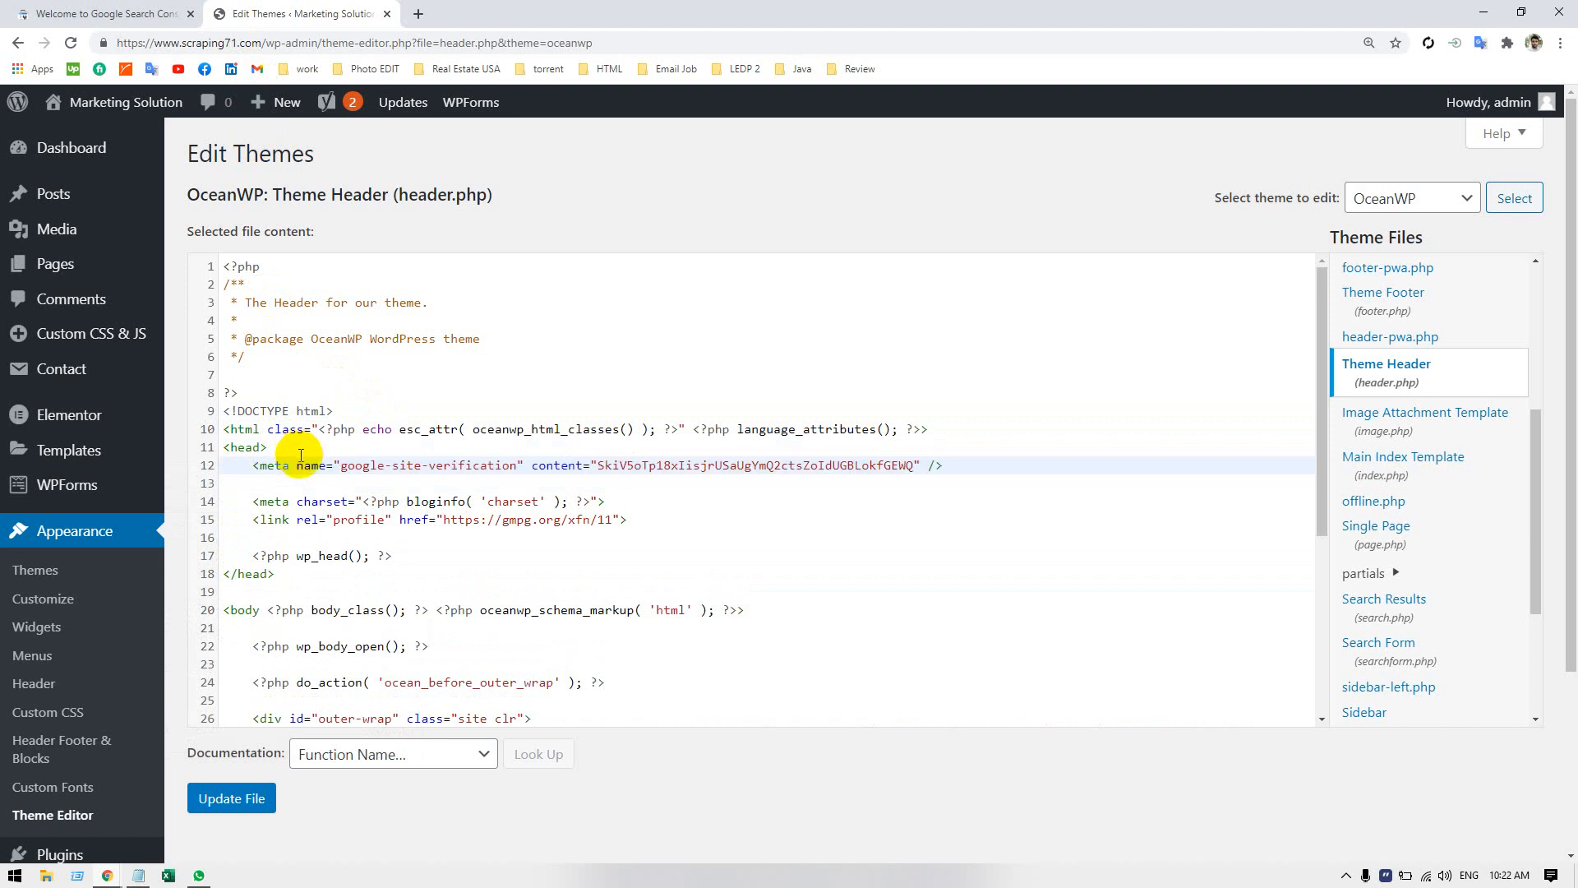
left_click_drag(966, 465, 253, 466)
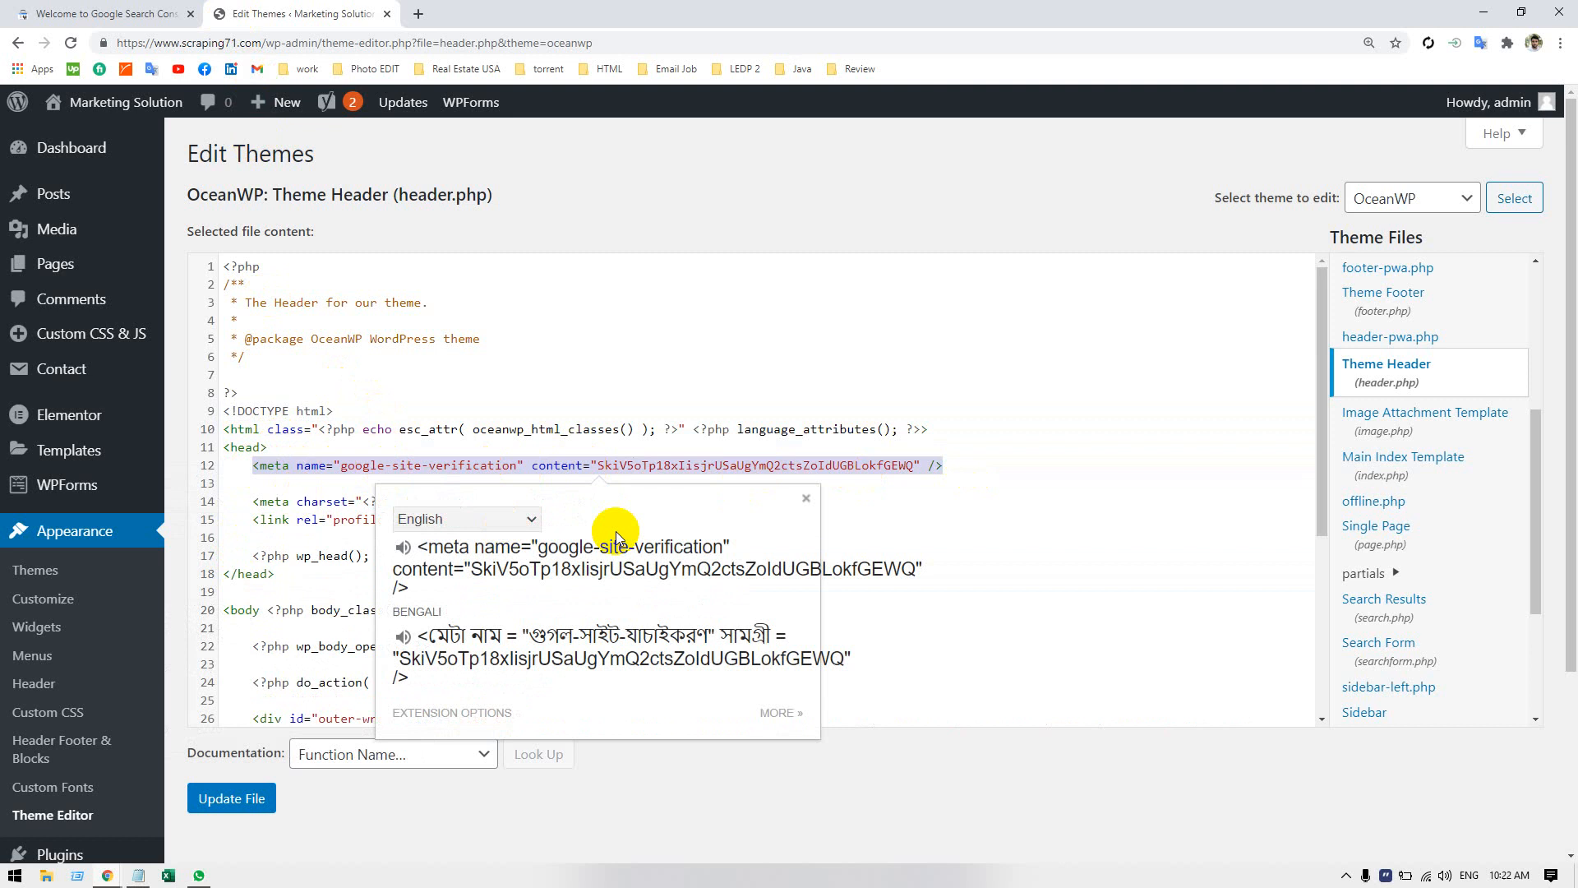
left_click(1102, 521)
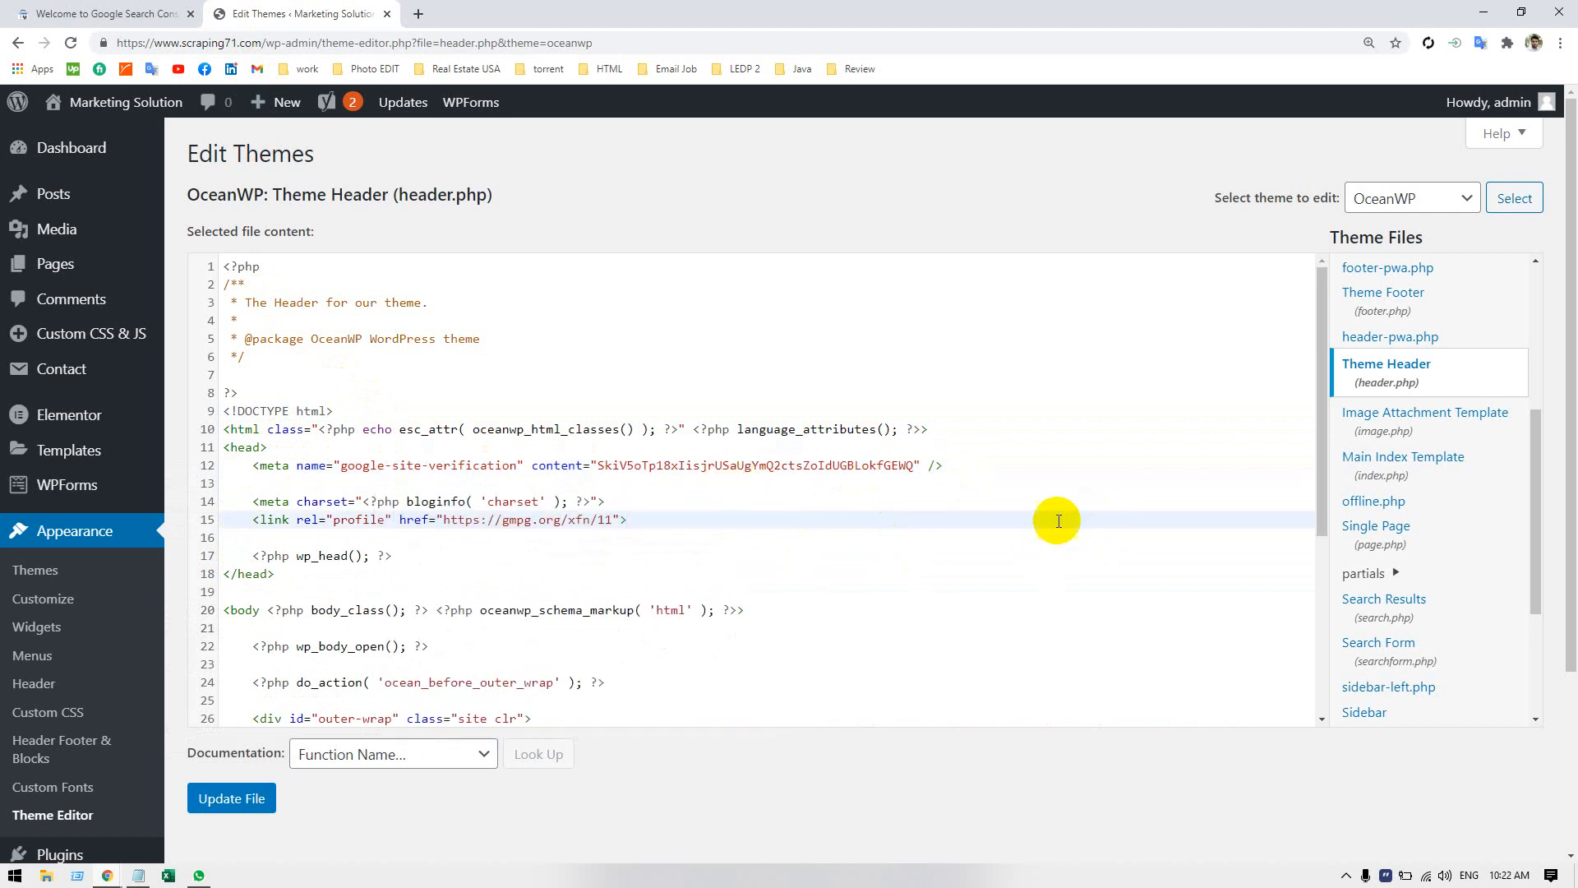
left_click(236, 801)
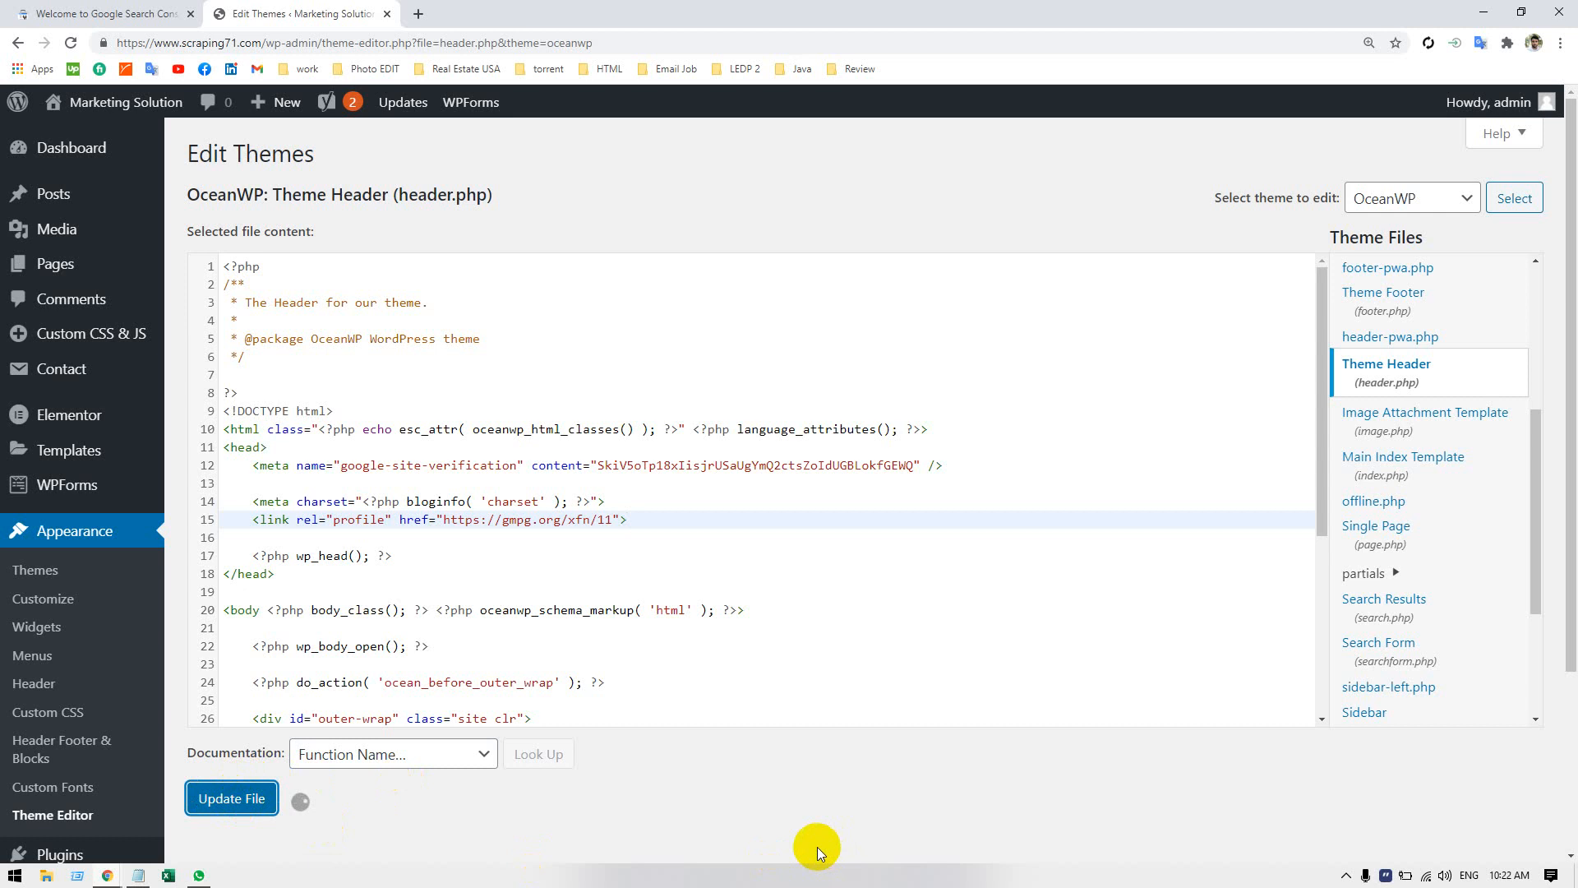
left_click(187, 24)
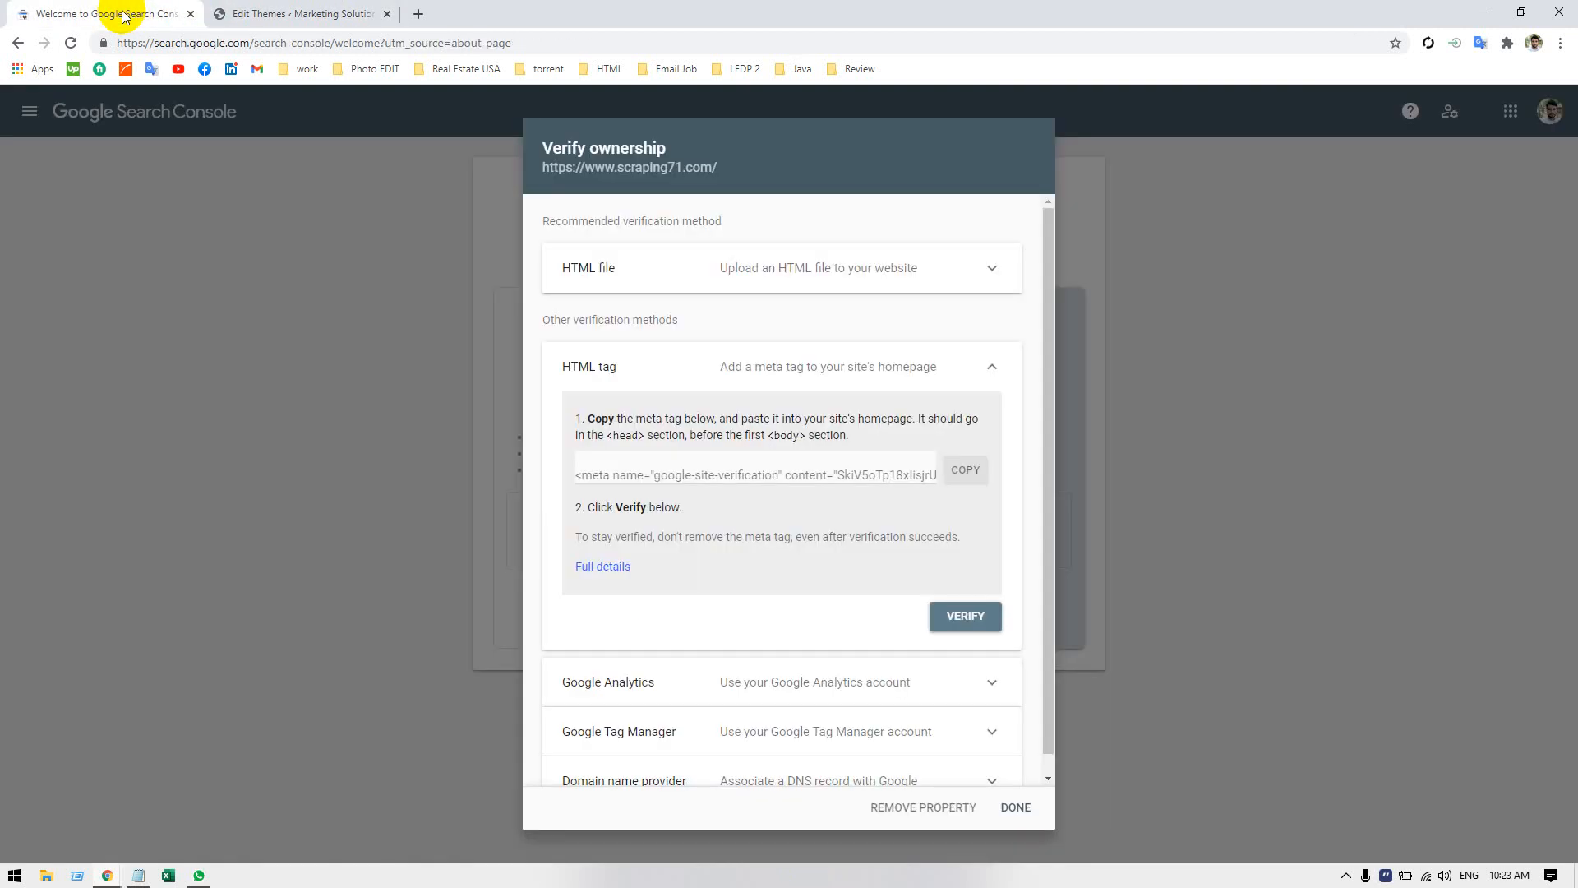
left_click(968, 629)
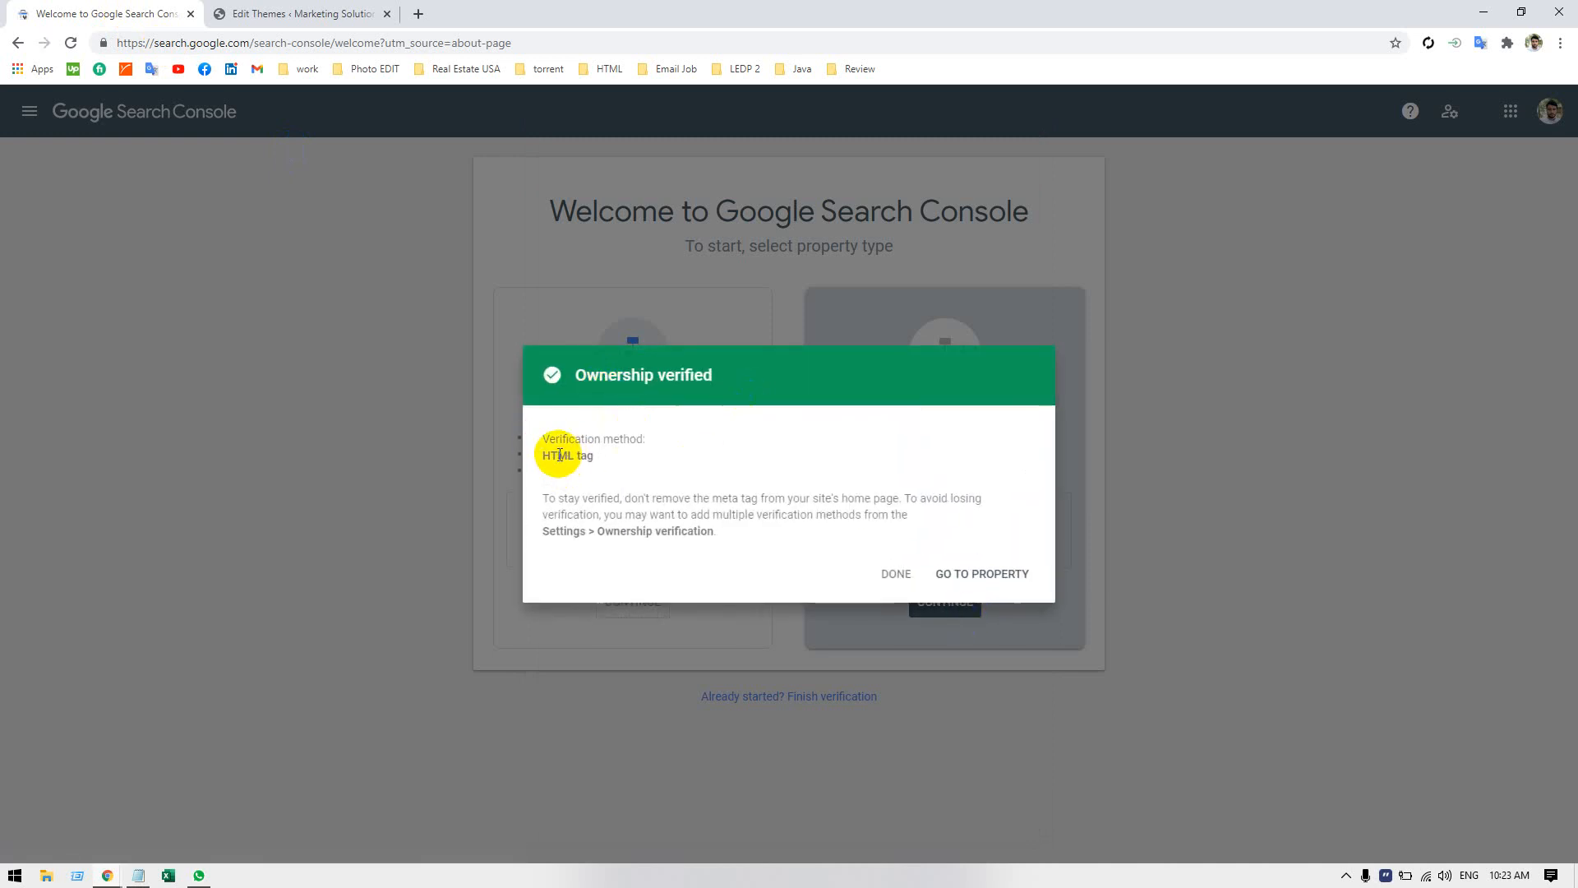
left_click_drag(543, 455, 618, 455)
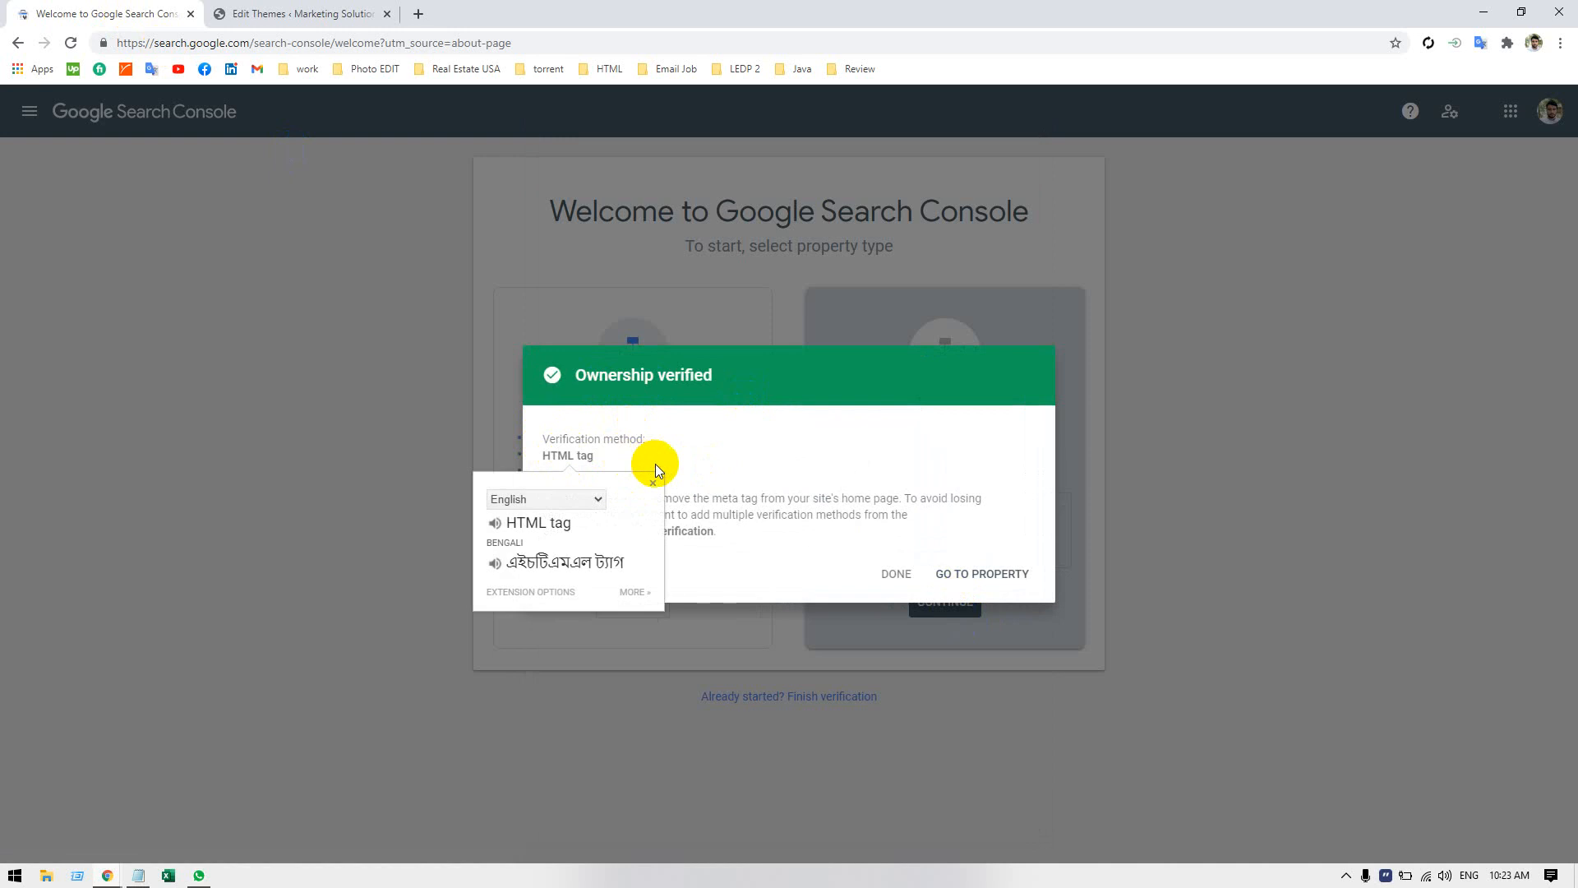
left_click(739, 453)
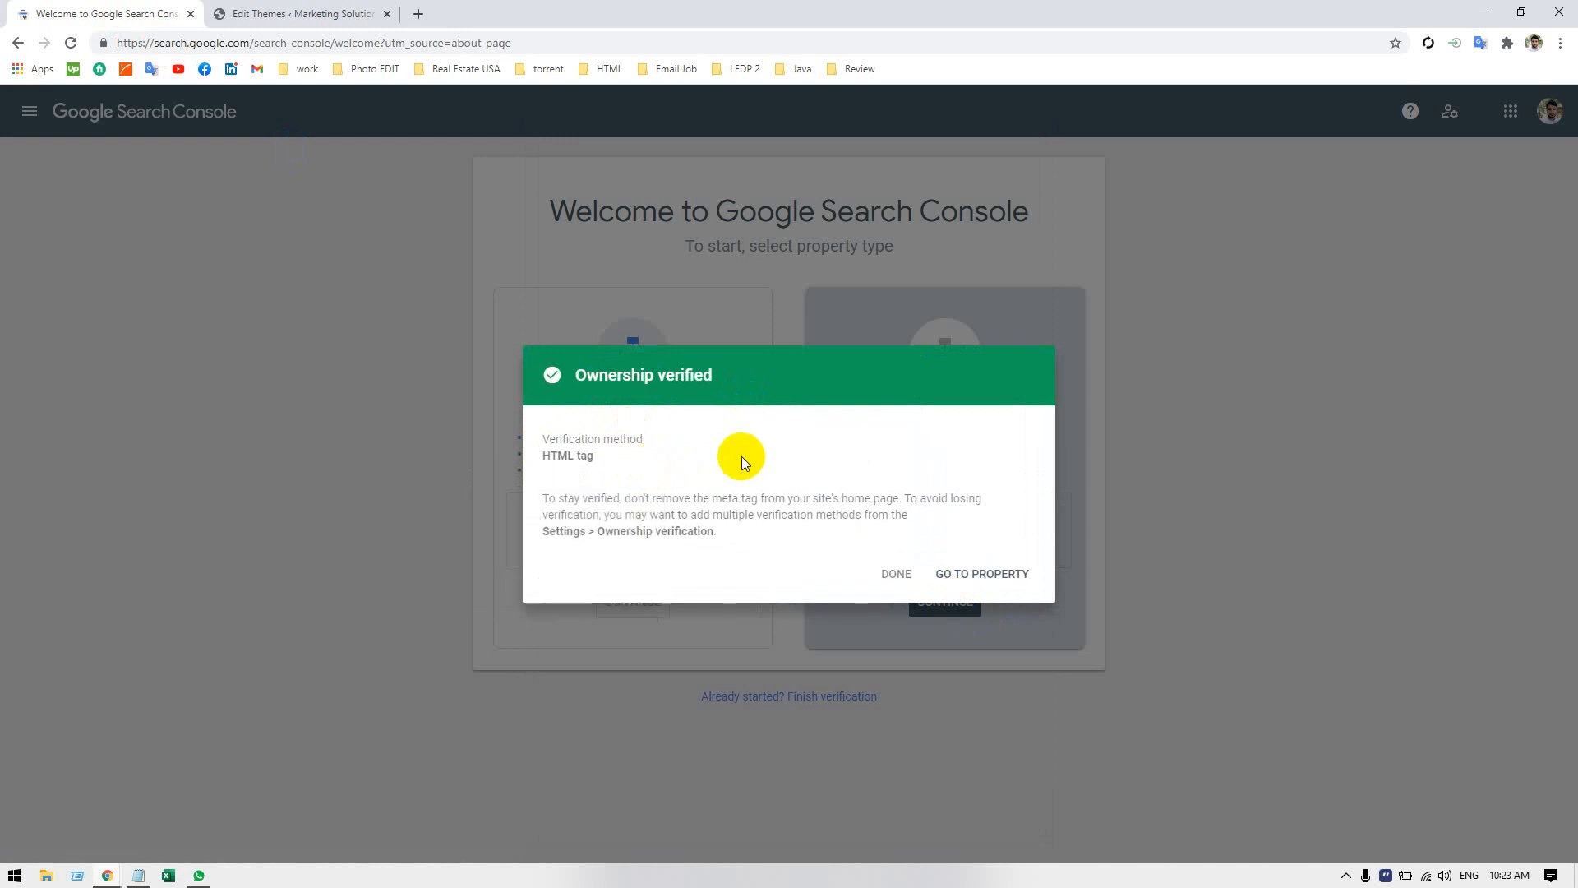
Go to the verified property and dismiss the Core Web Vitals and Overview tips.
left_click(946, 579)
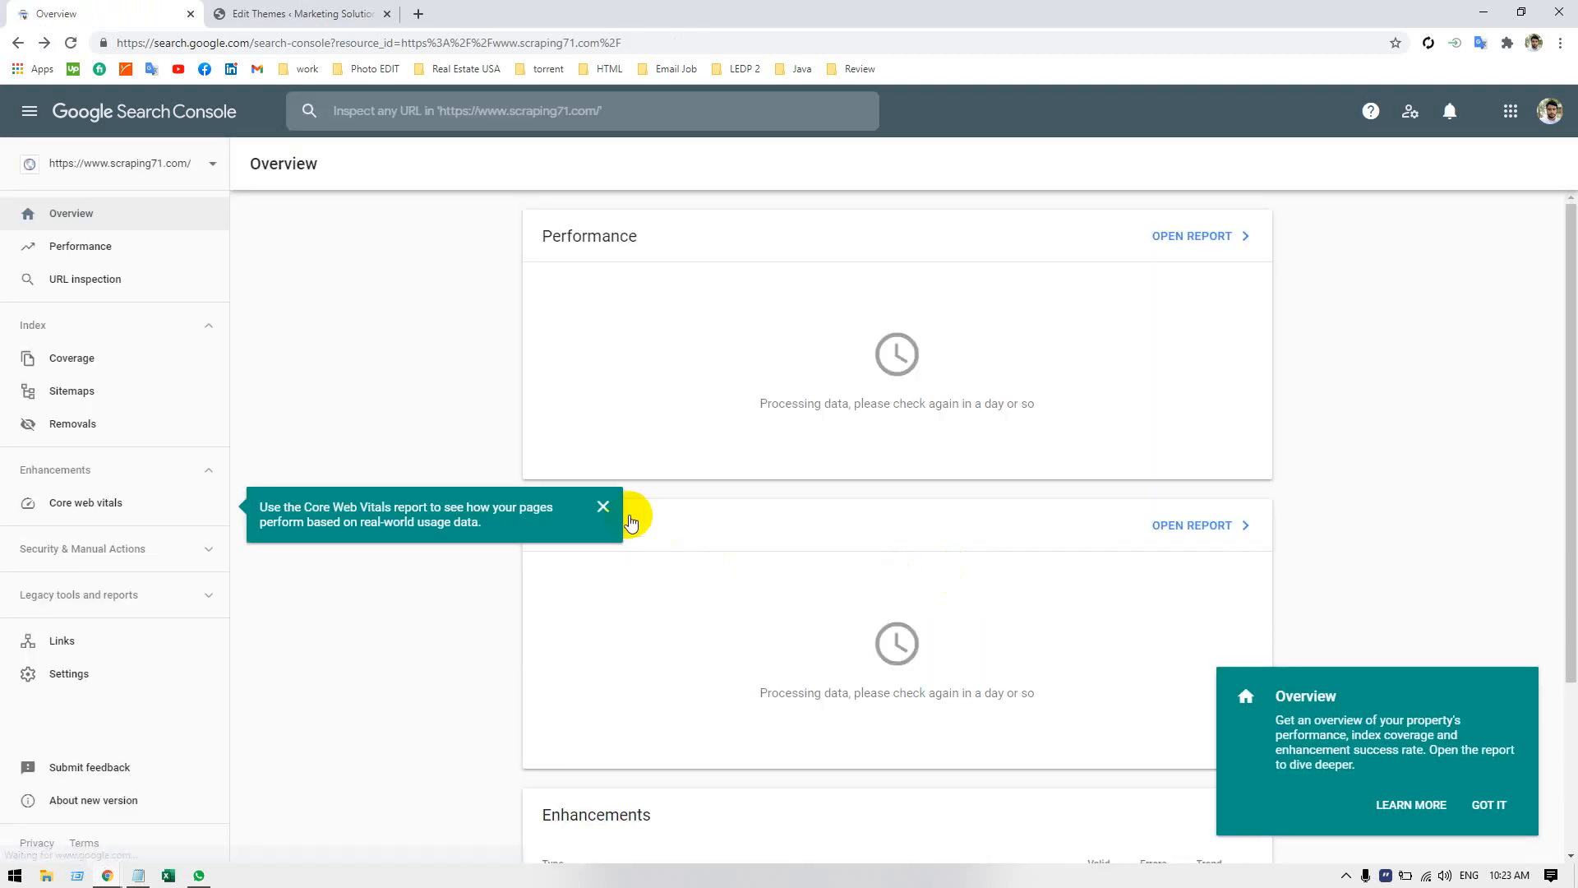
left_click(603, 508)
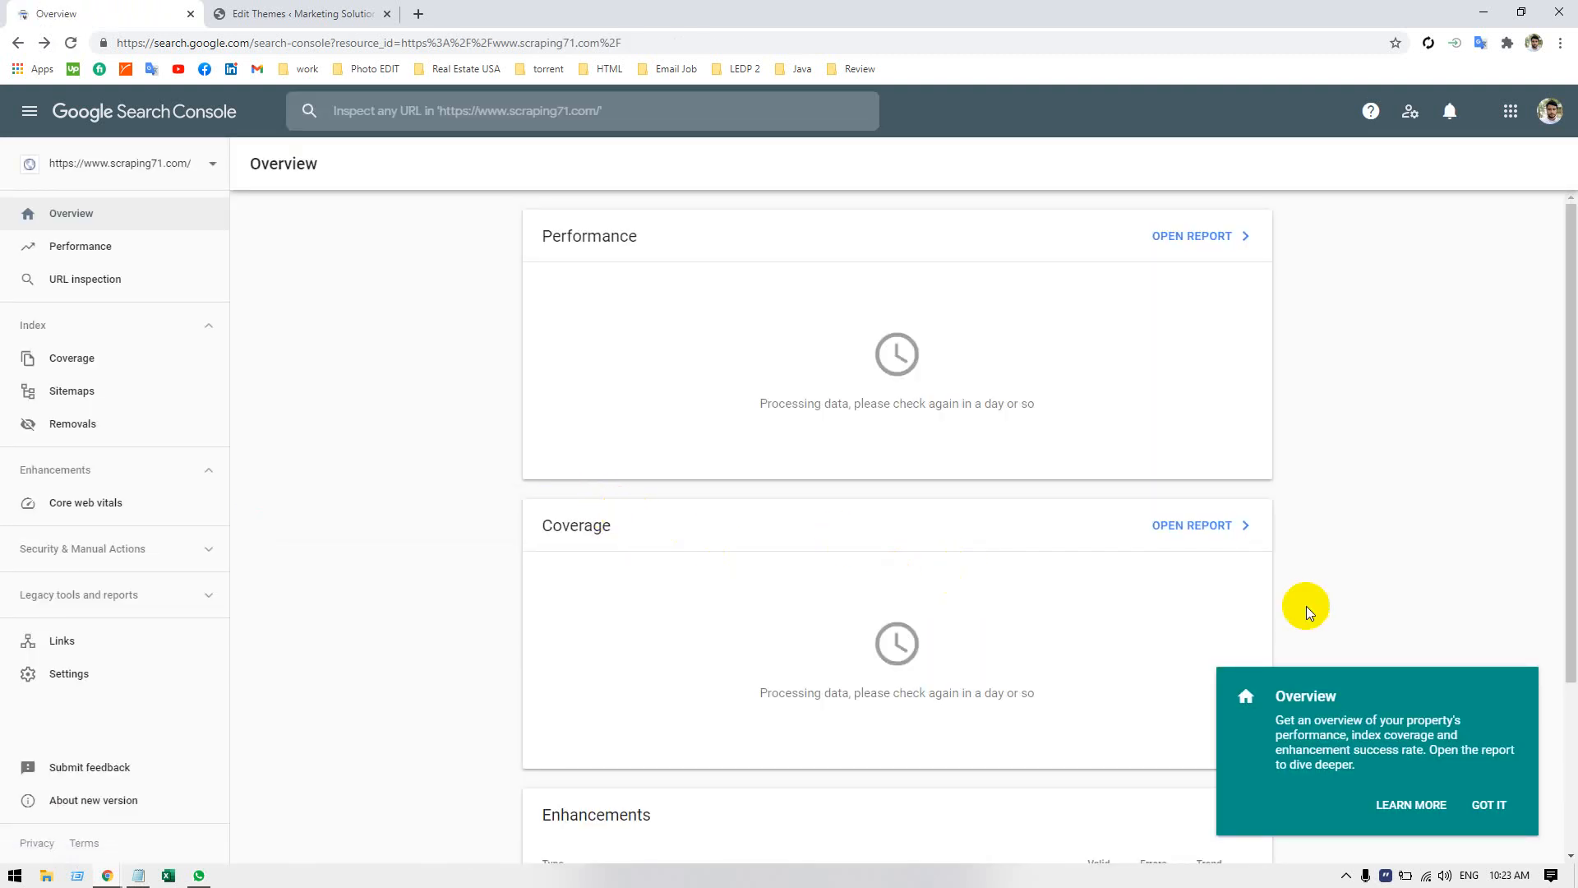
left_click(1489, 807)
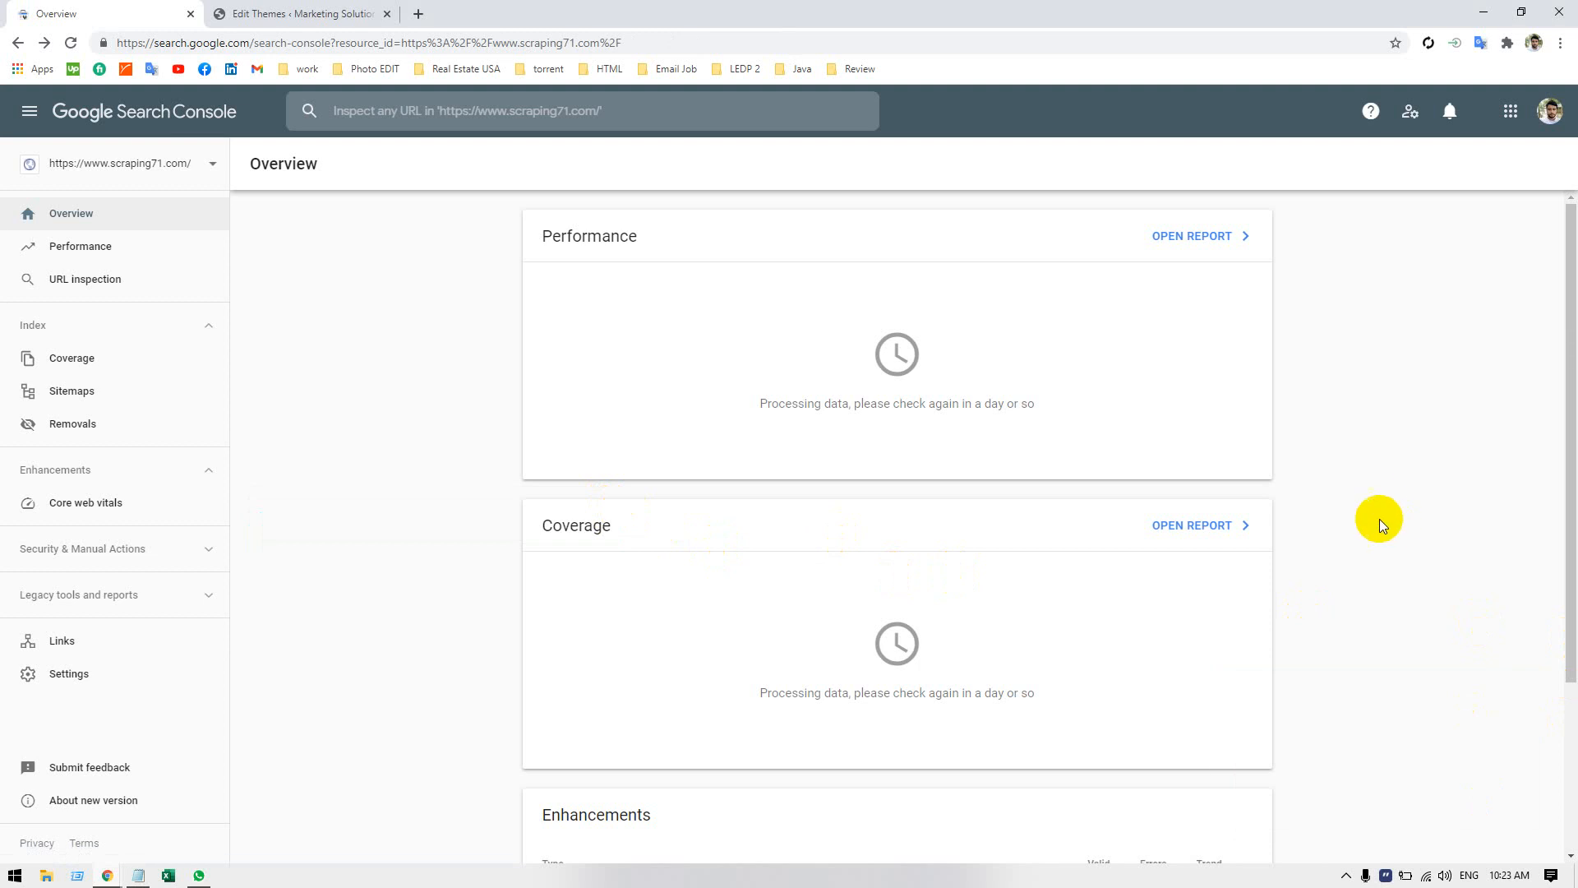
Examine the Performance, Coverage and Enhancements sections on the property's Overview page.
scroll(1383, 503, "down", 1)
scroll(1383, 502, "down", 3)
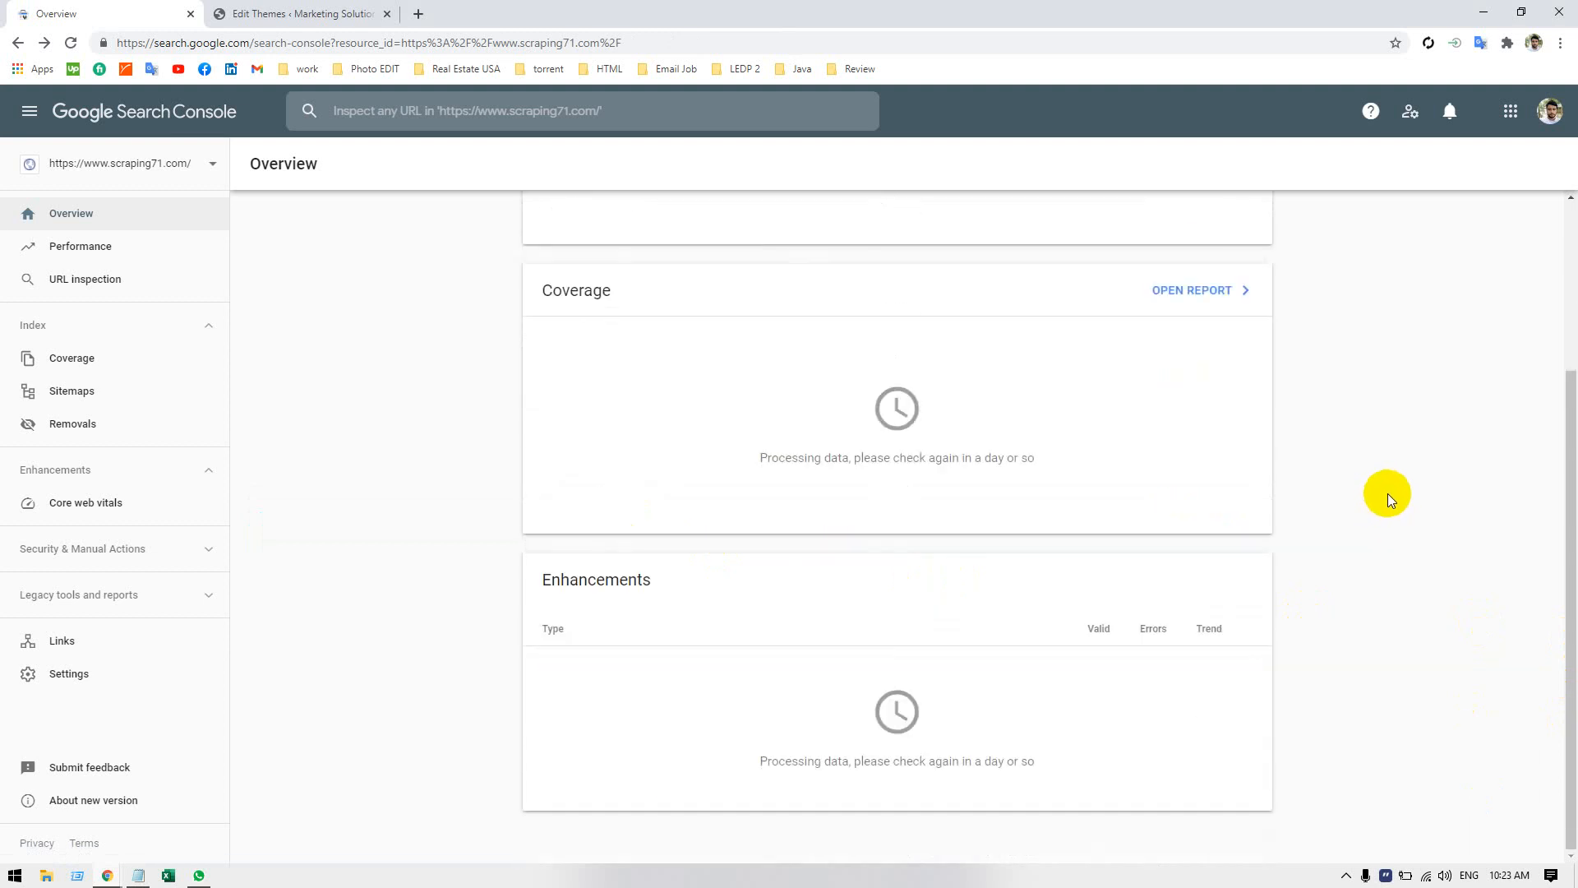
scroll(1386, 495, "up", 4)
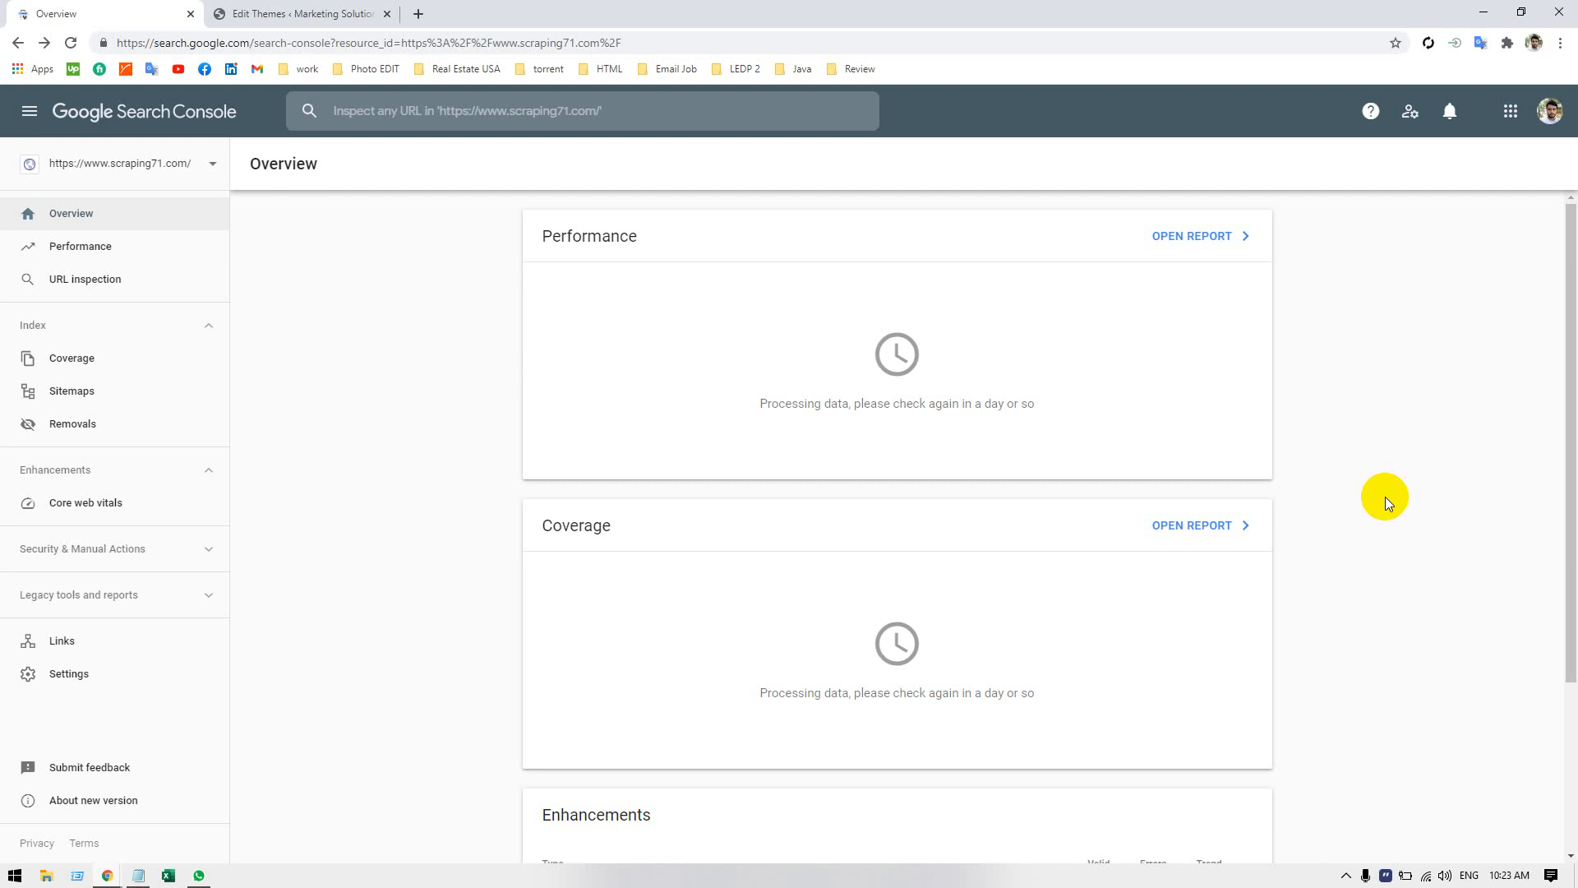
left_click(1502, 126)
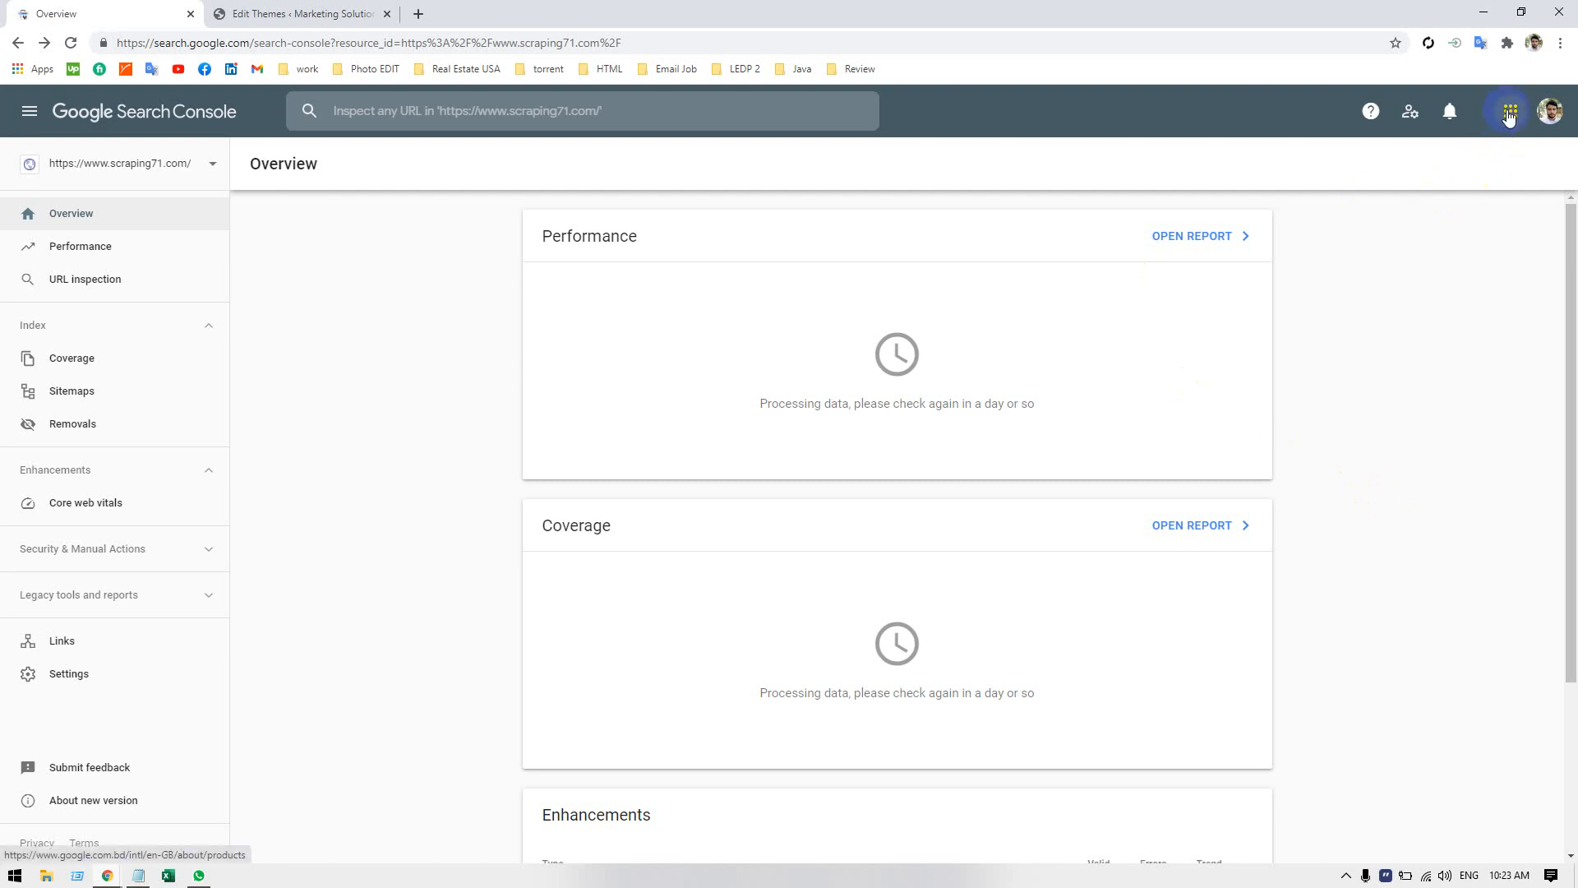
left_click(1330, 638)
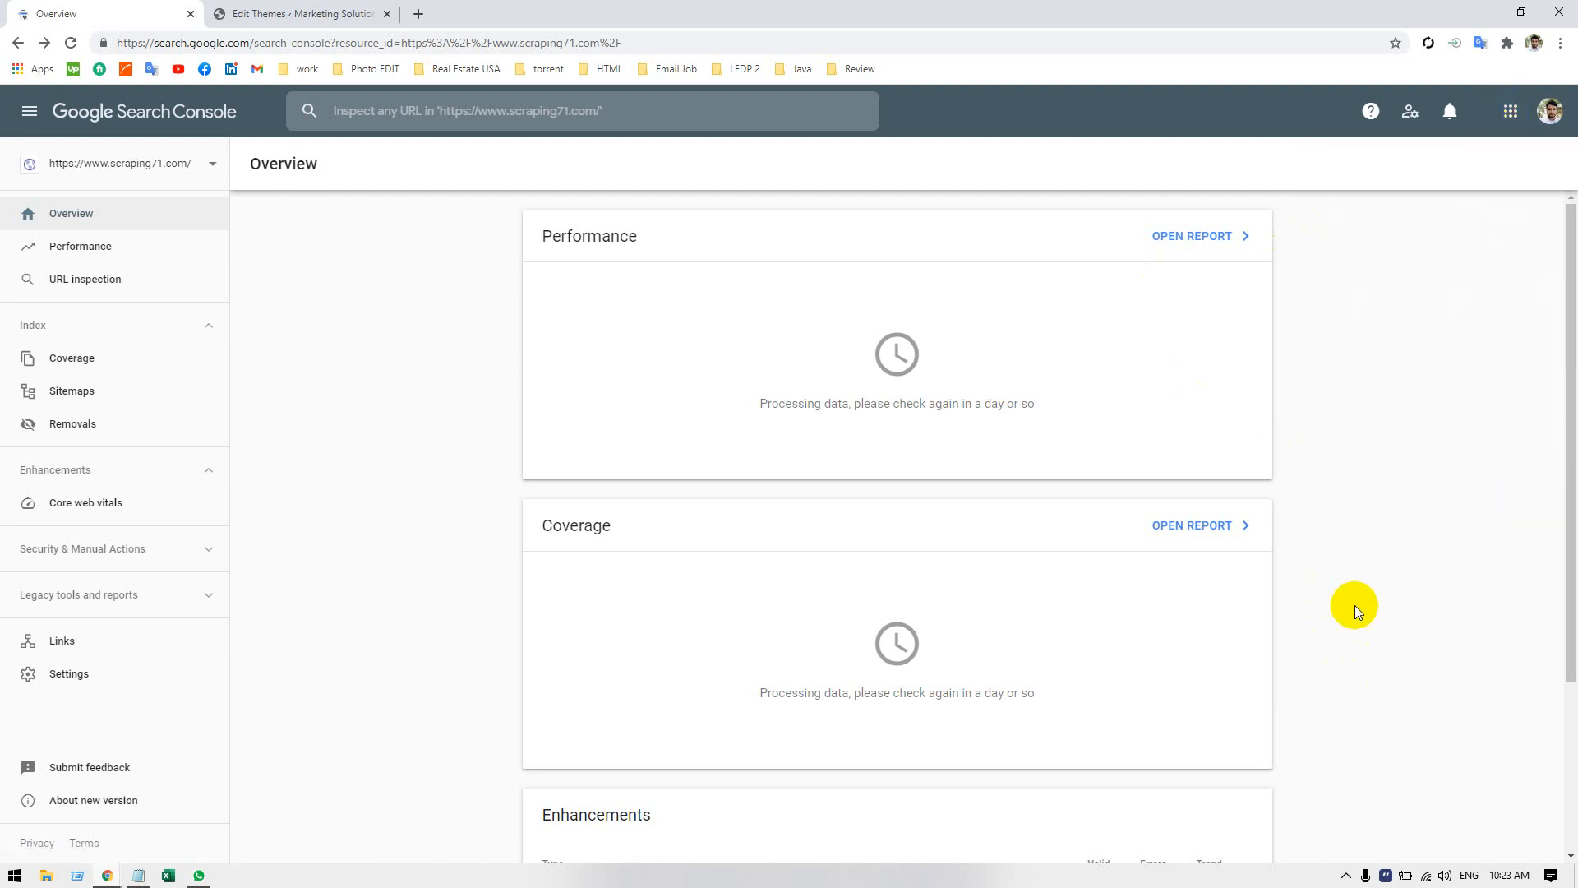
scroll(1355, 605, "down", 3)
scroll(1346, 578, "up", 3)
scroll(906, 440, "down", 3)
scroll(1057, 572, "up", 3)
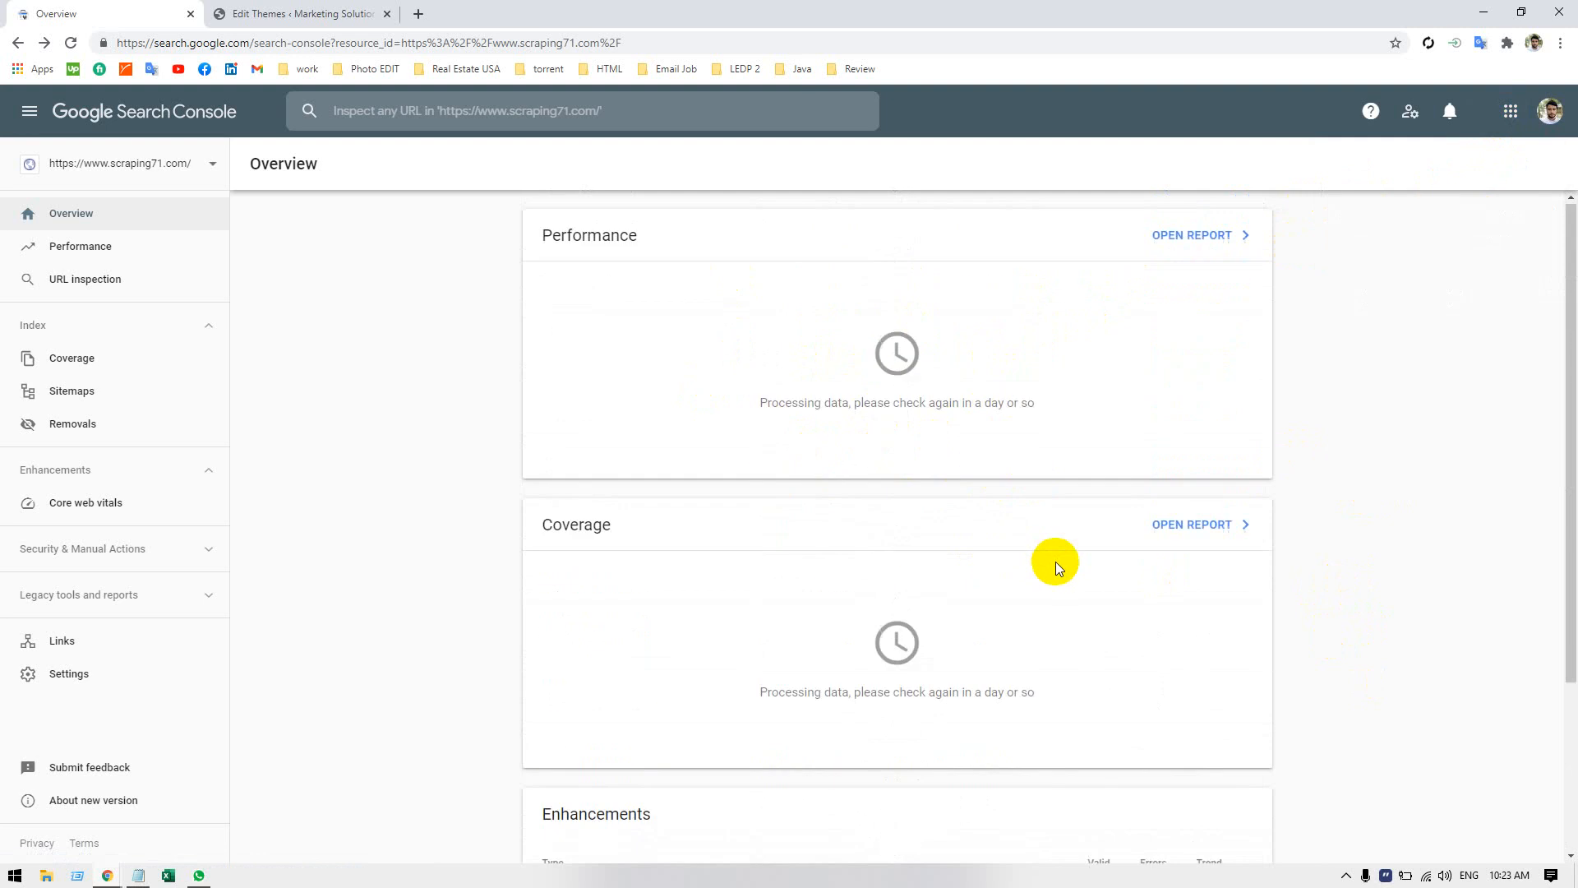
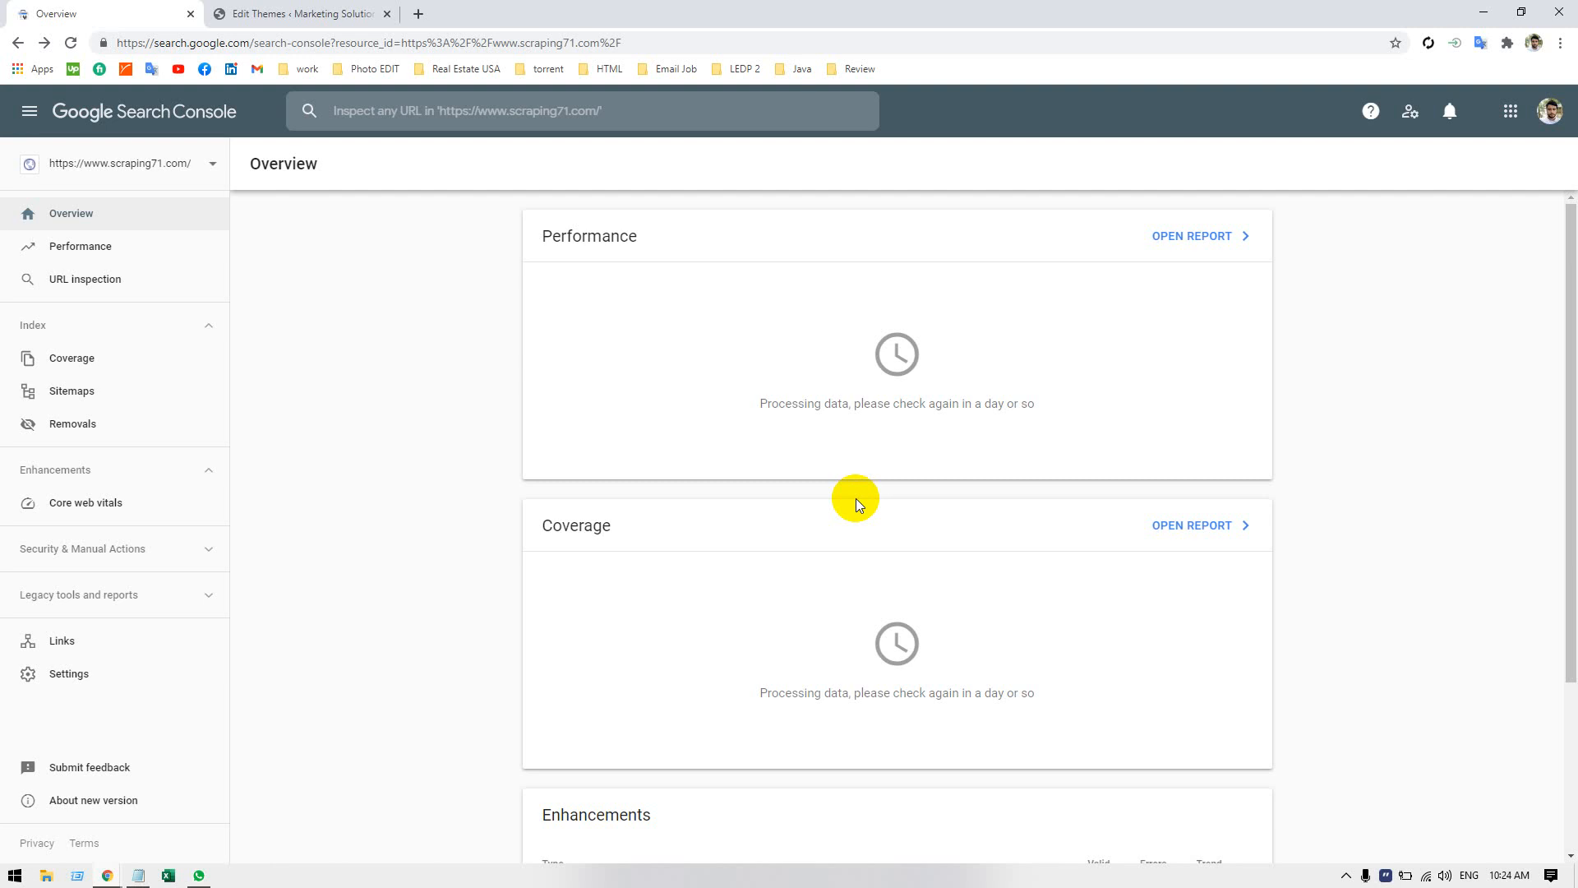
Switch to the site's WordPress admin and examine the critical issues and recommended improvements on the Site Health status page.
left_click(246, 13)
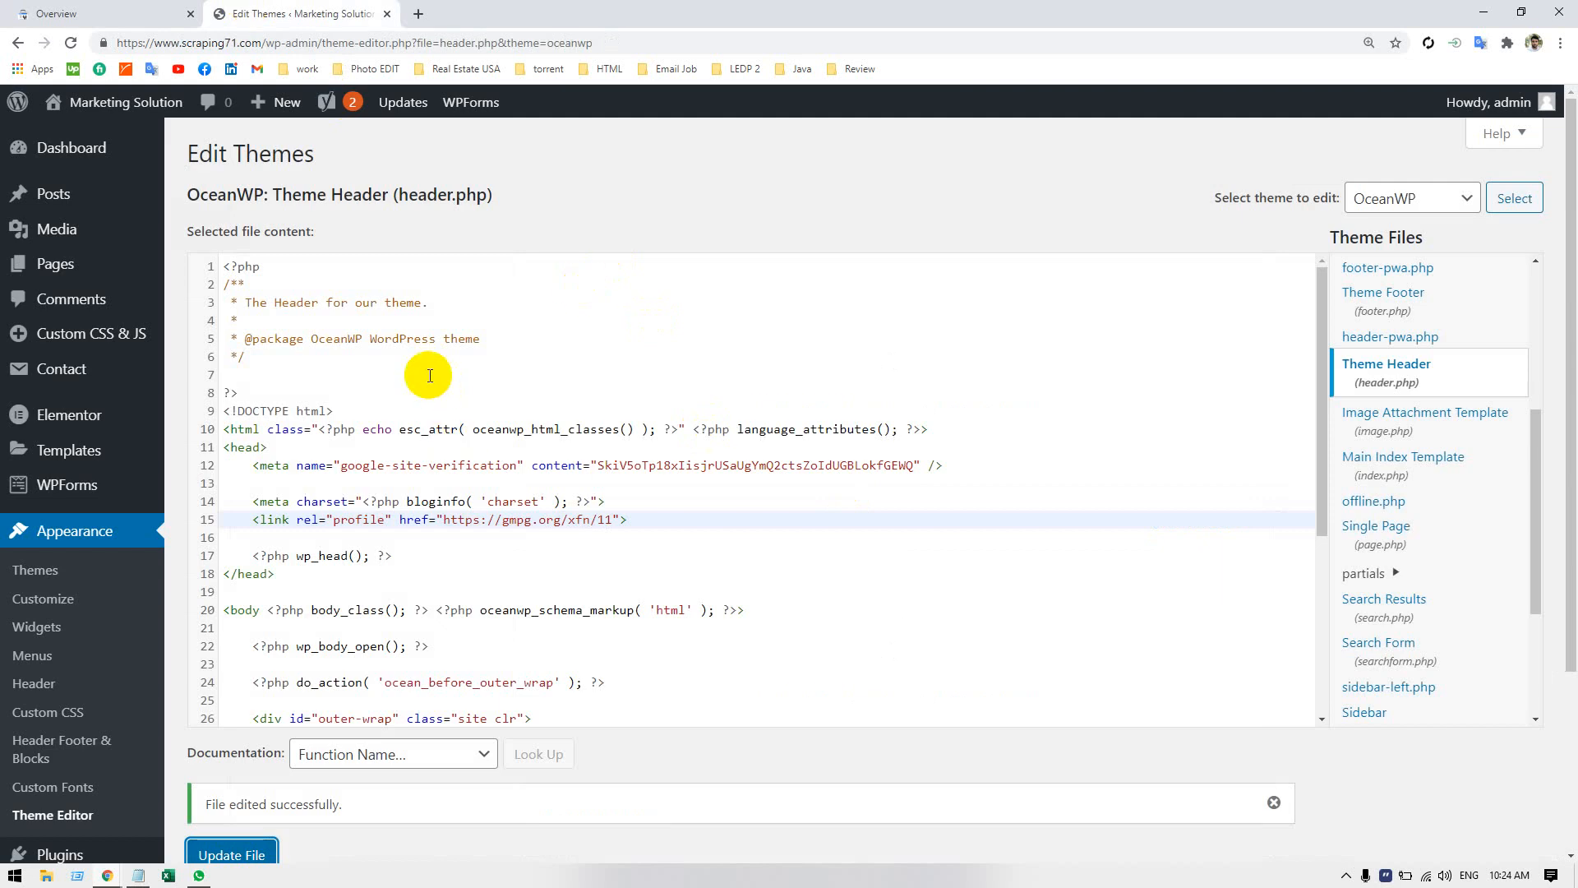
left_click(43, 170)
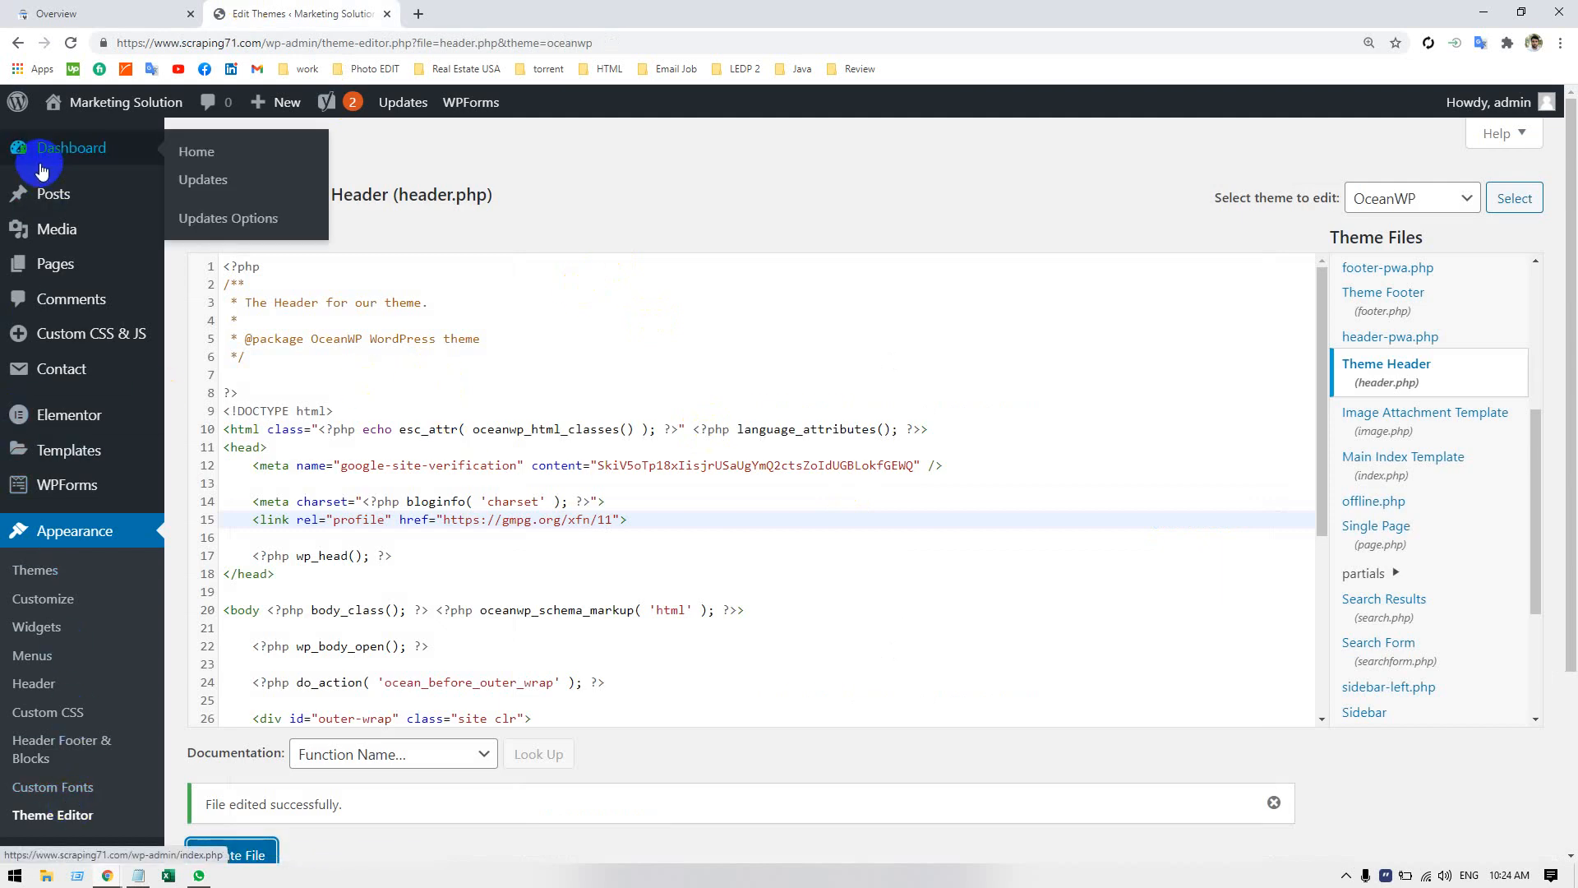
scroll(66, 415, "down", 3)
mouse_move(70, 652)
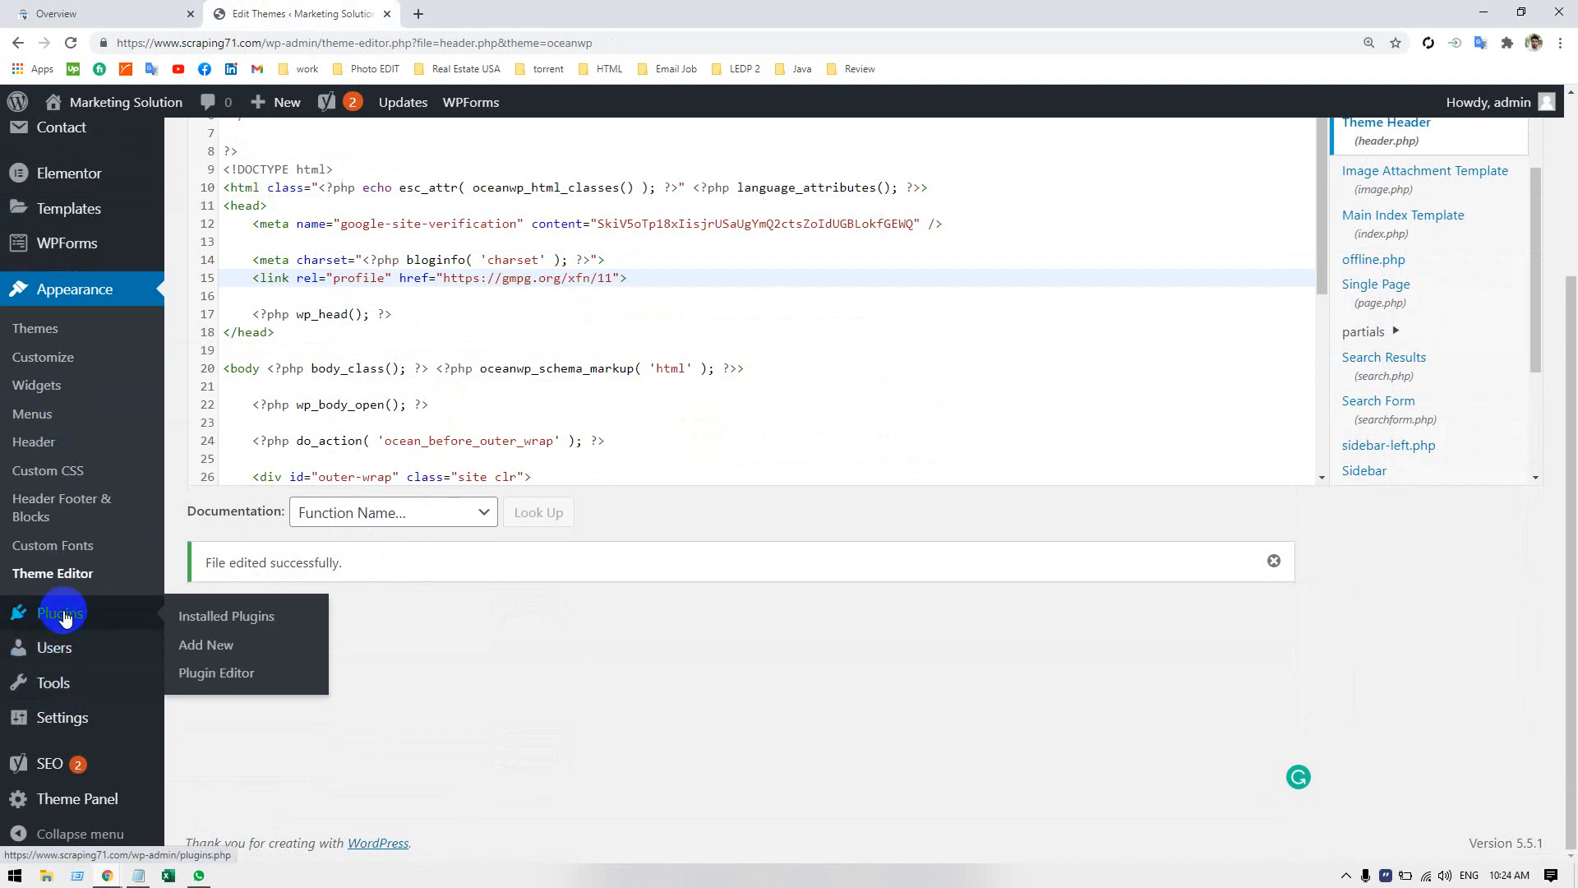
left_click(68, 693)
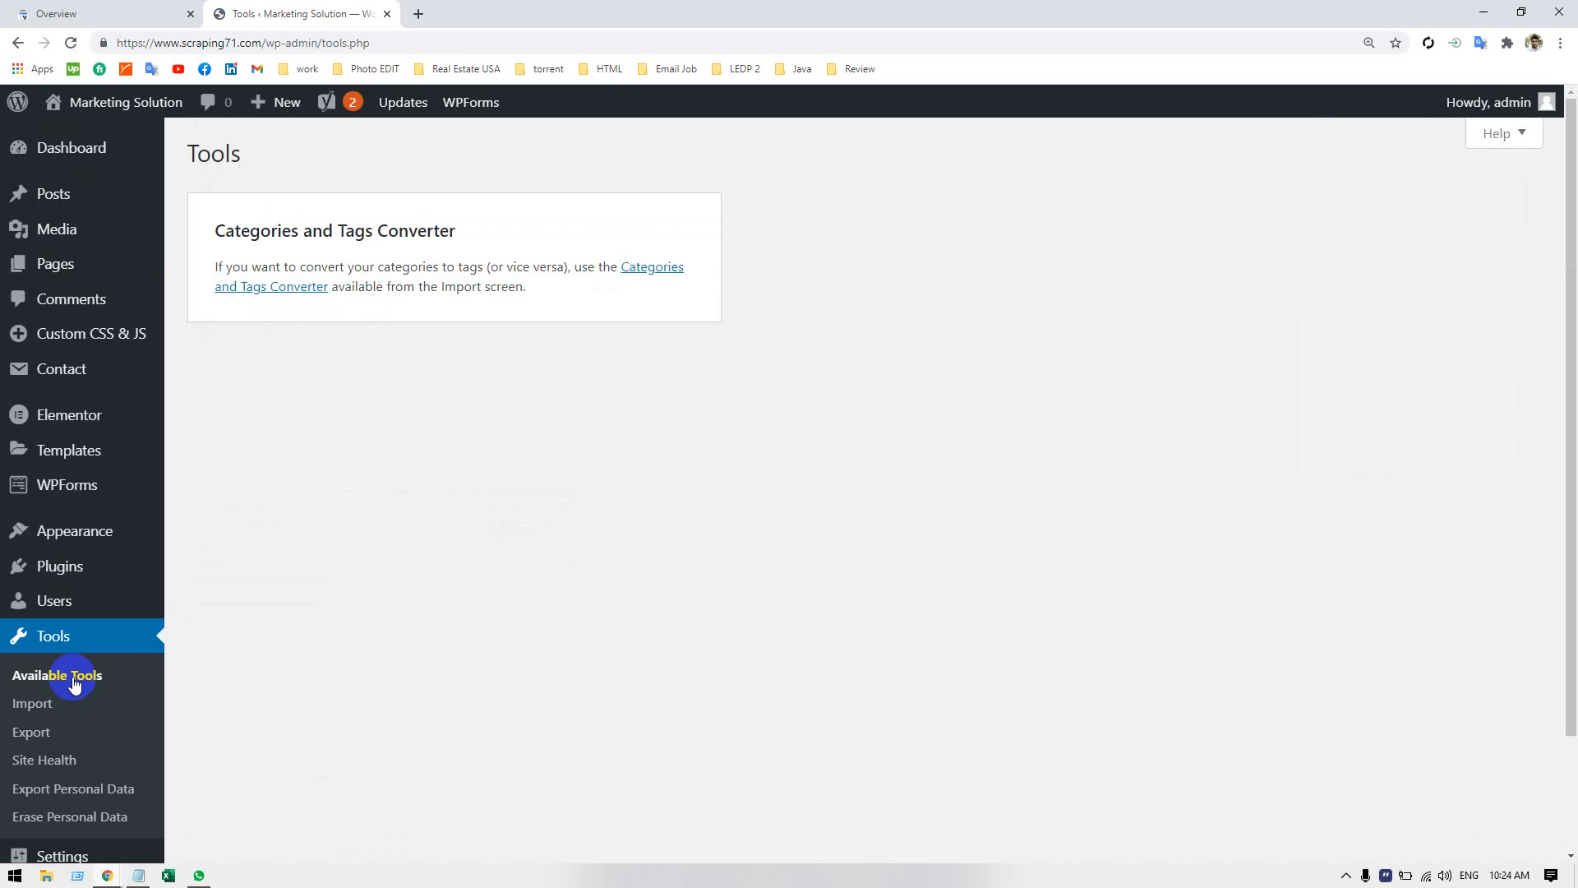
left_click(68, 761)
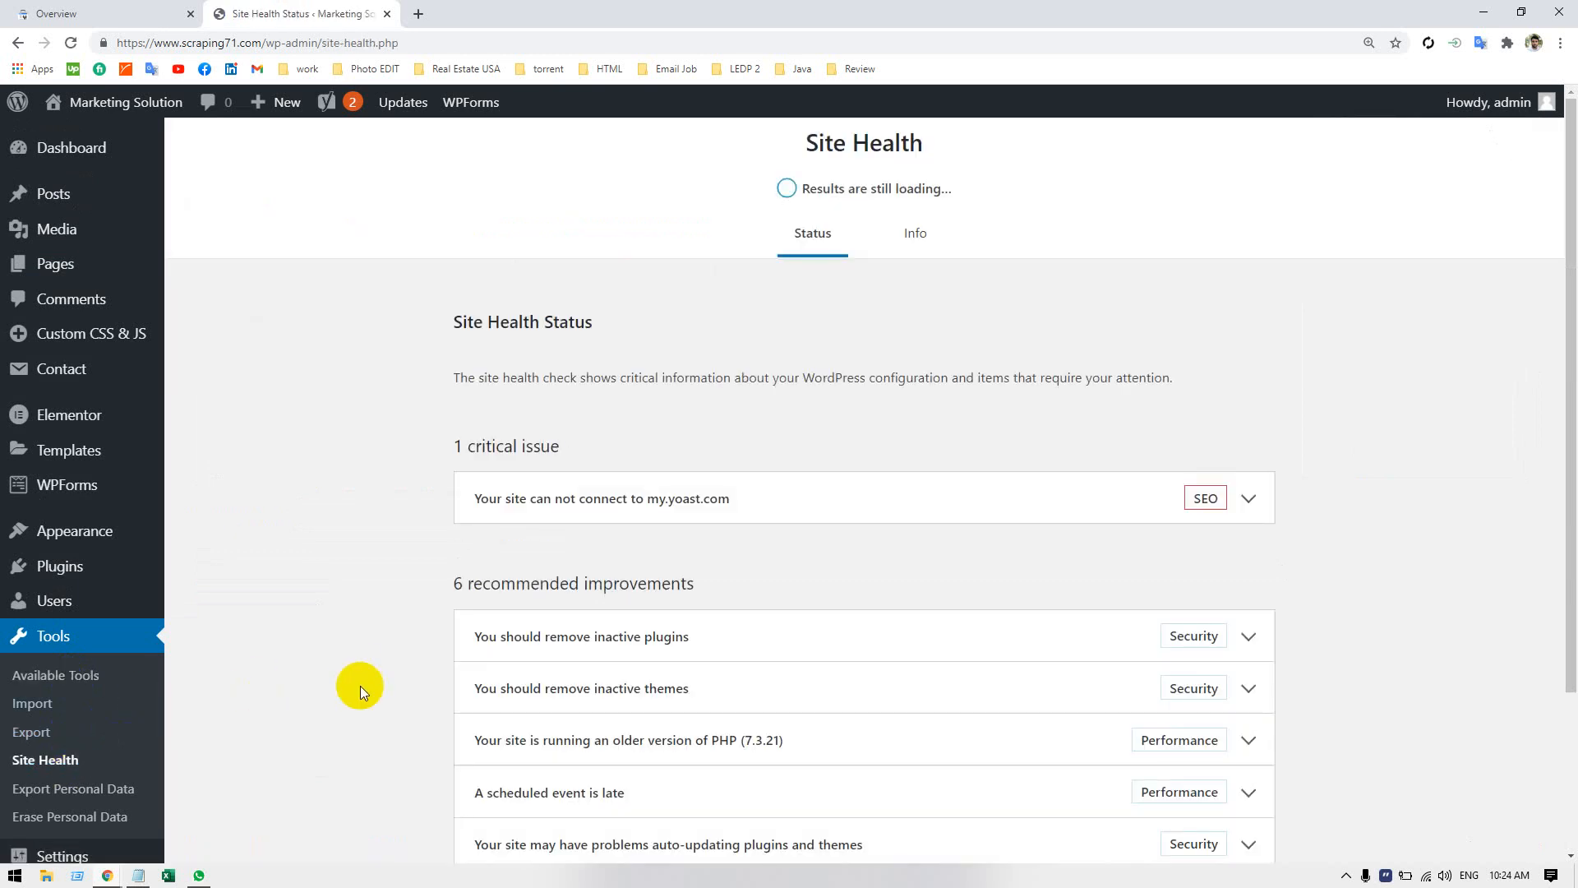
scroll(354, 673, "down", 2)
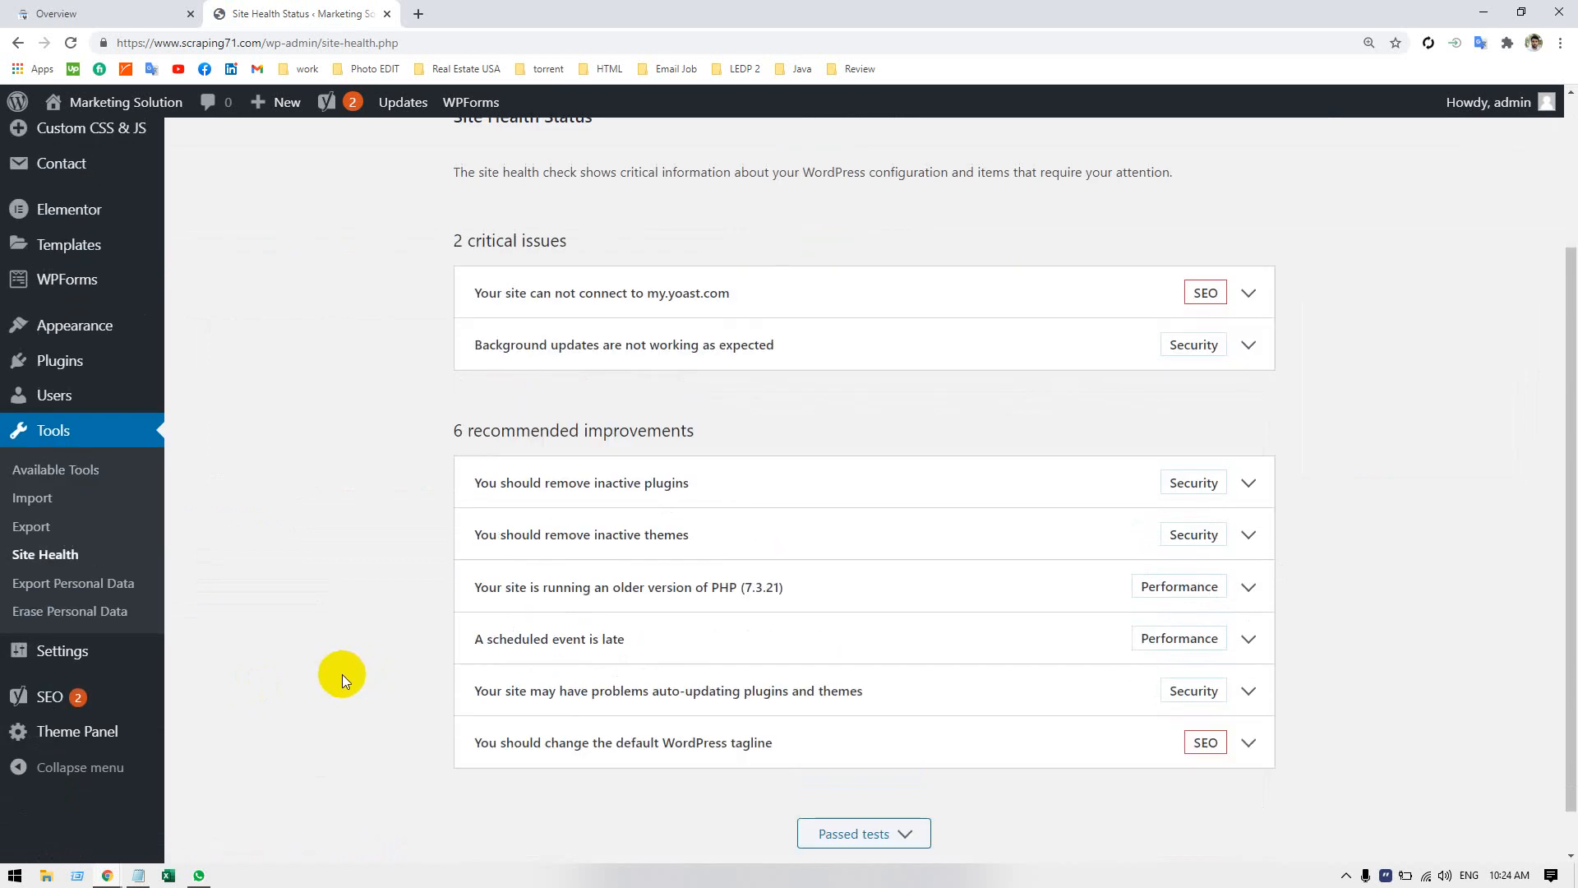
left_click(1248, 294)
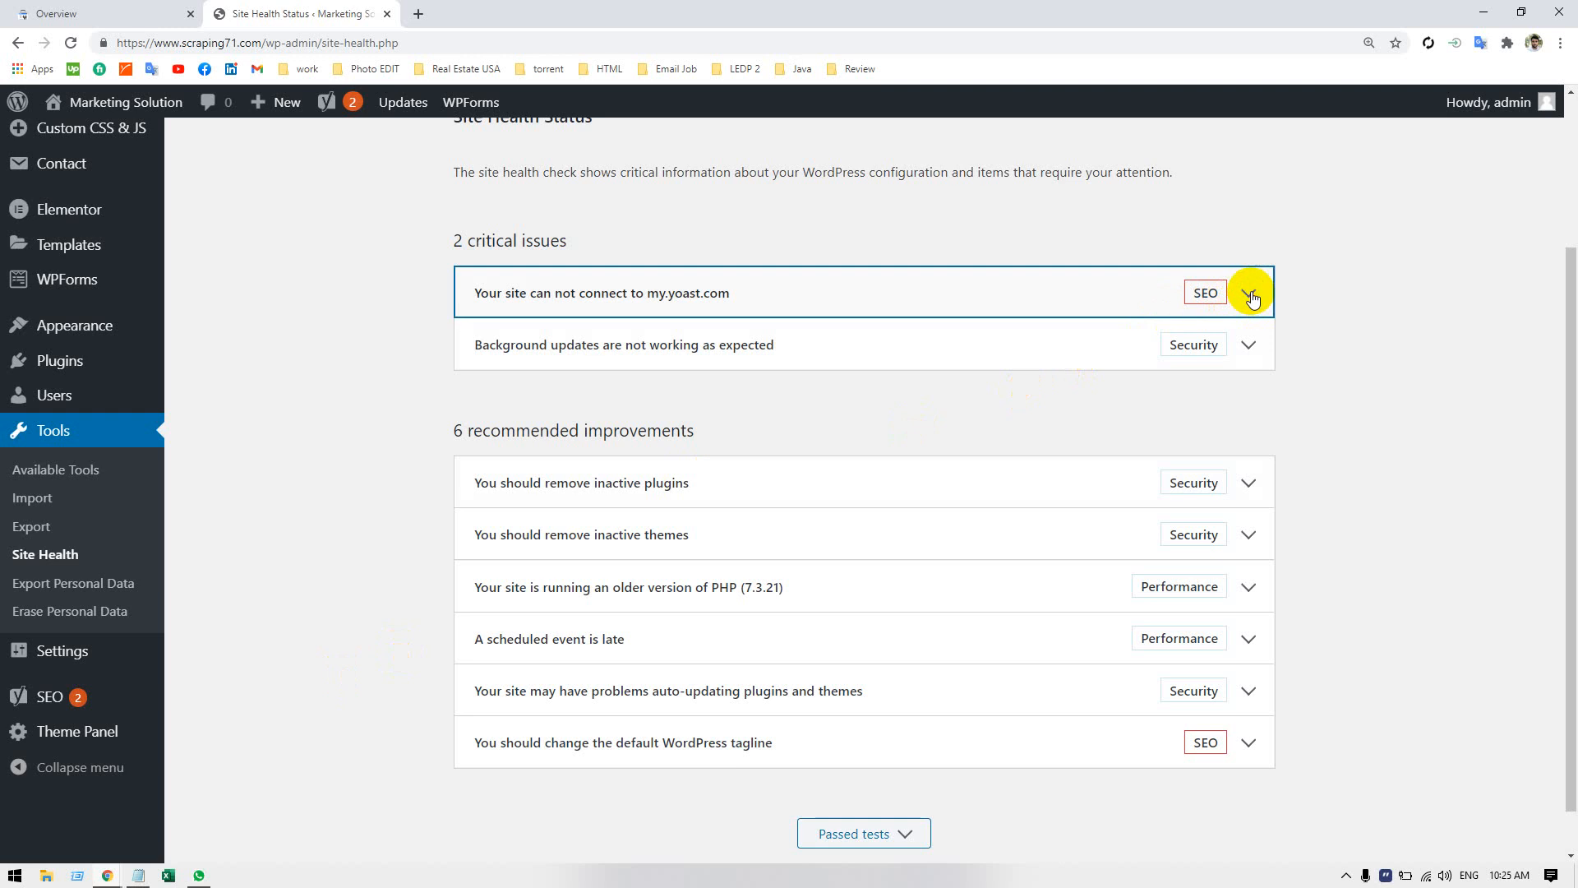
left_click(1248, 295)
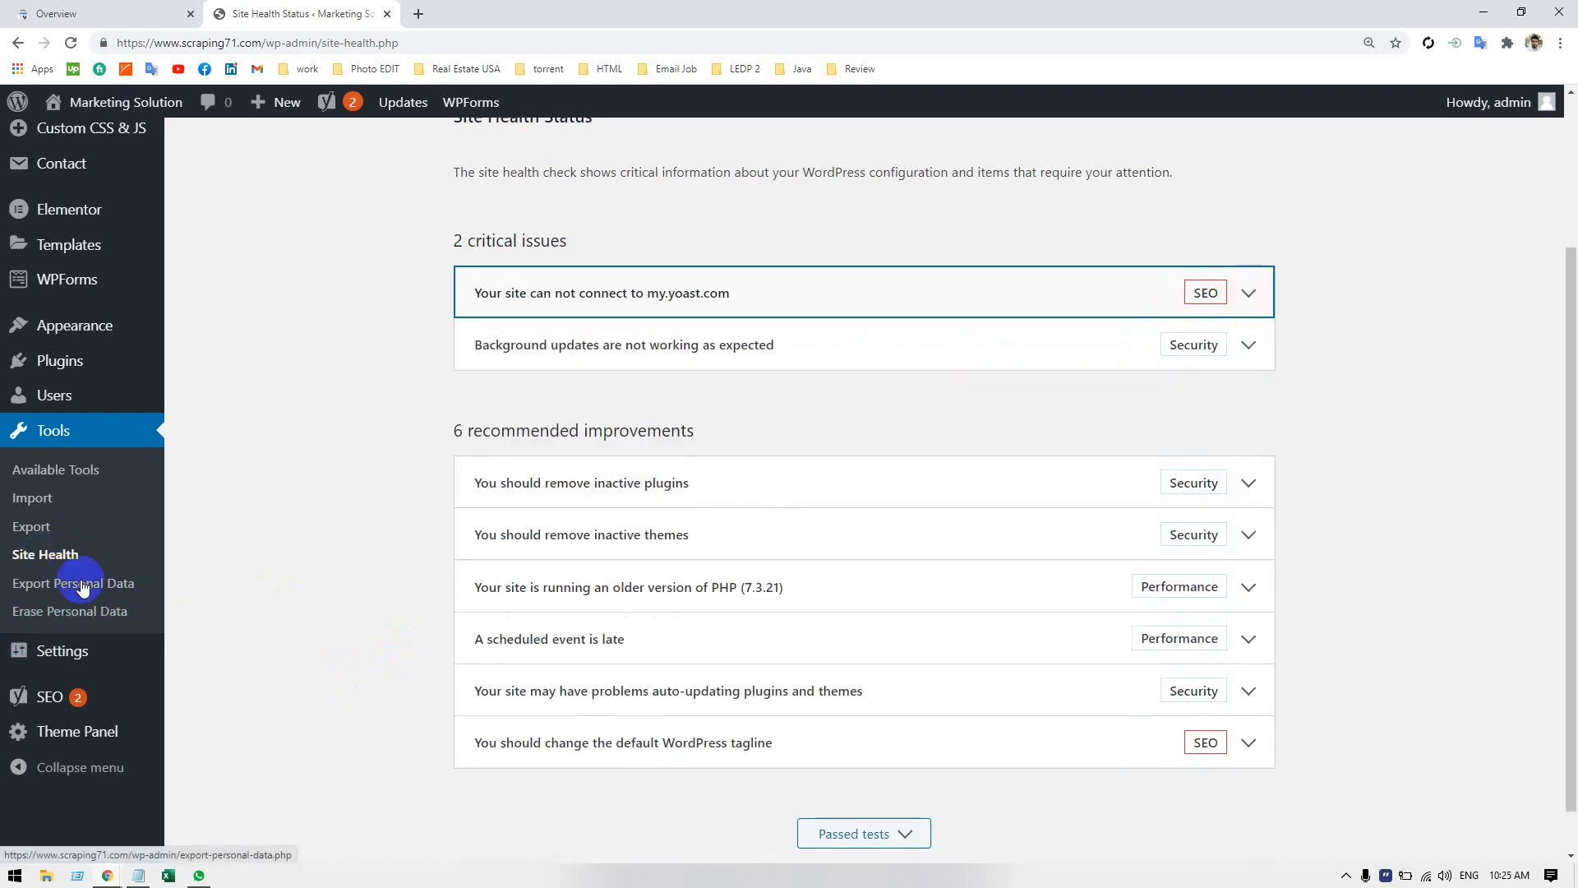
scroll(129, 415, "up", 3)
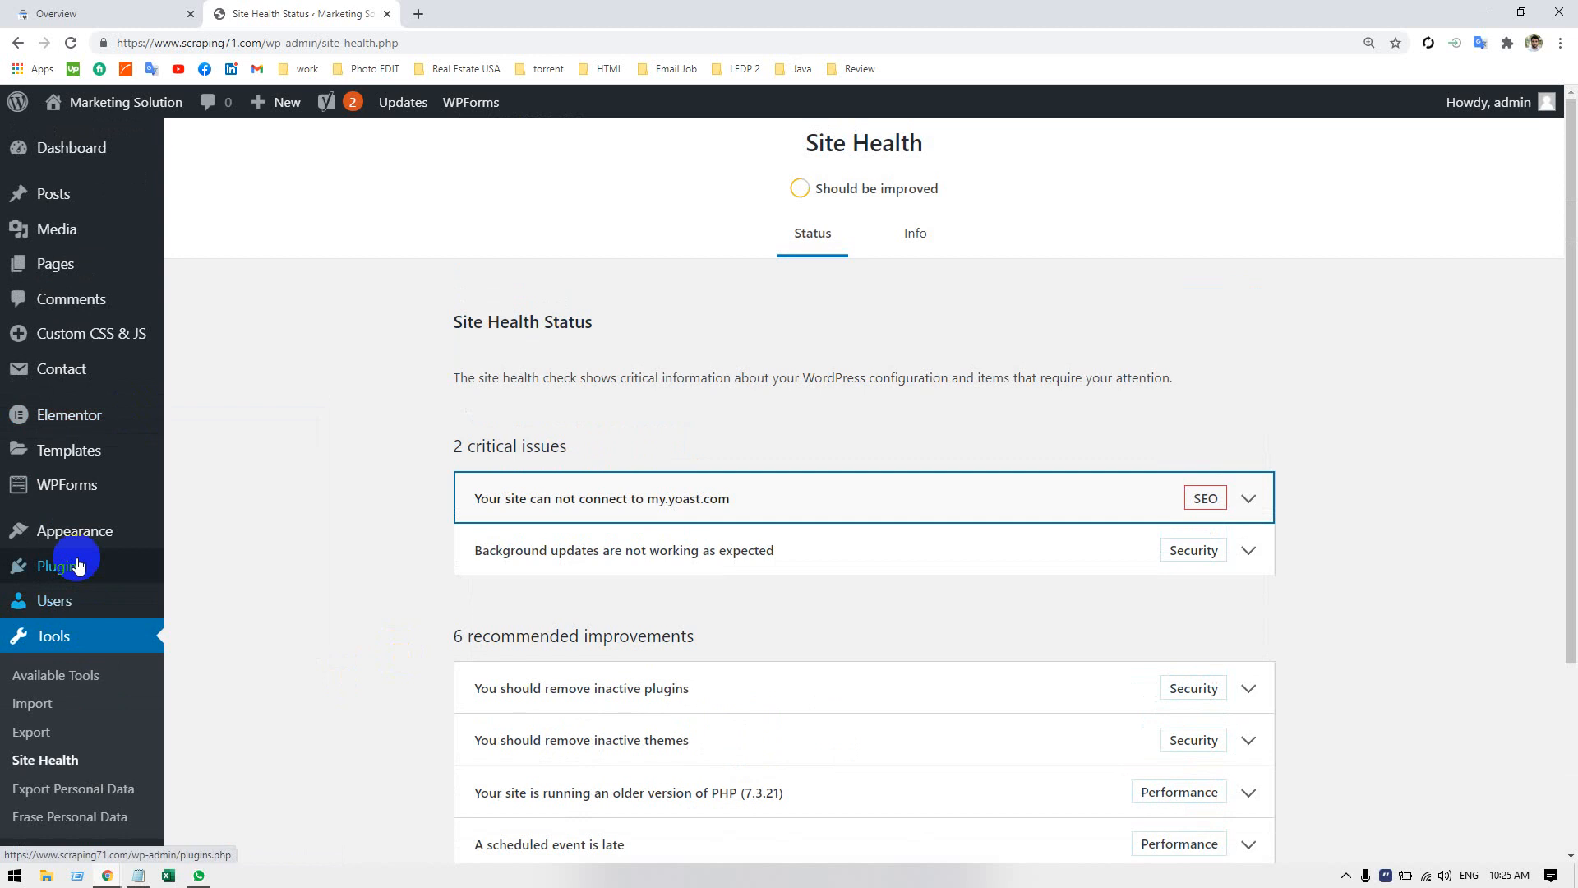
View the list of all users registered on the WordPress site.
mouse_move(79, 549)
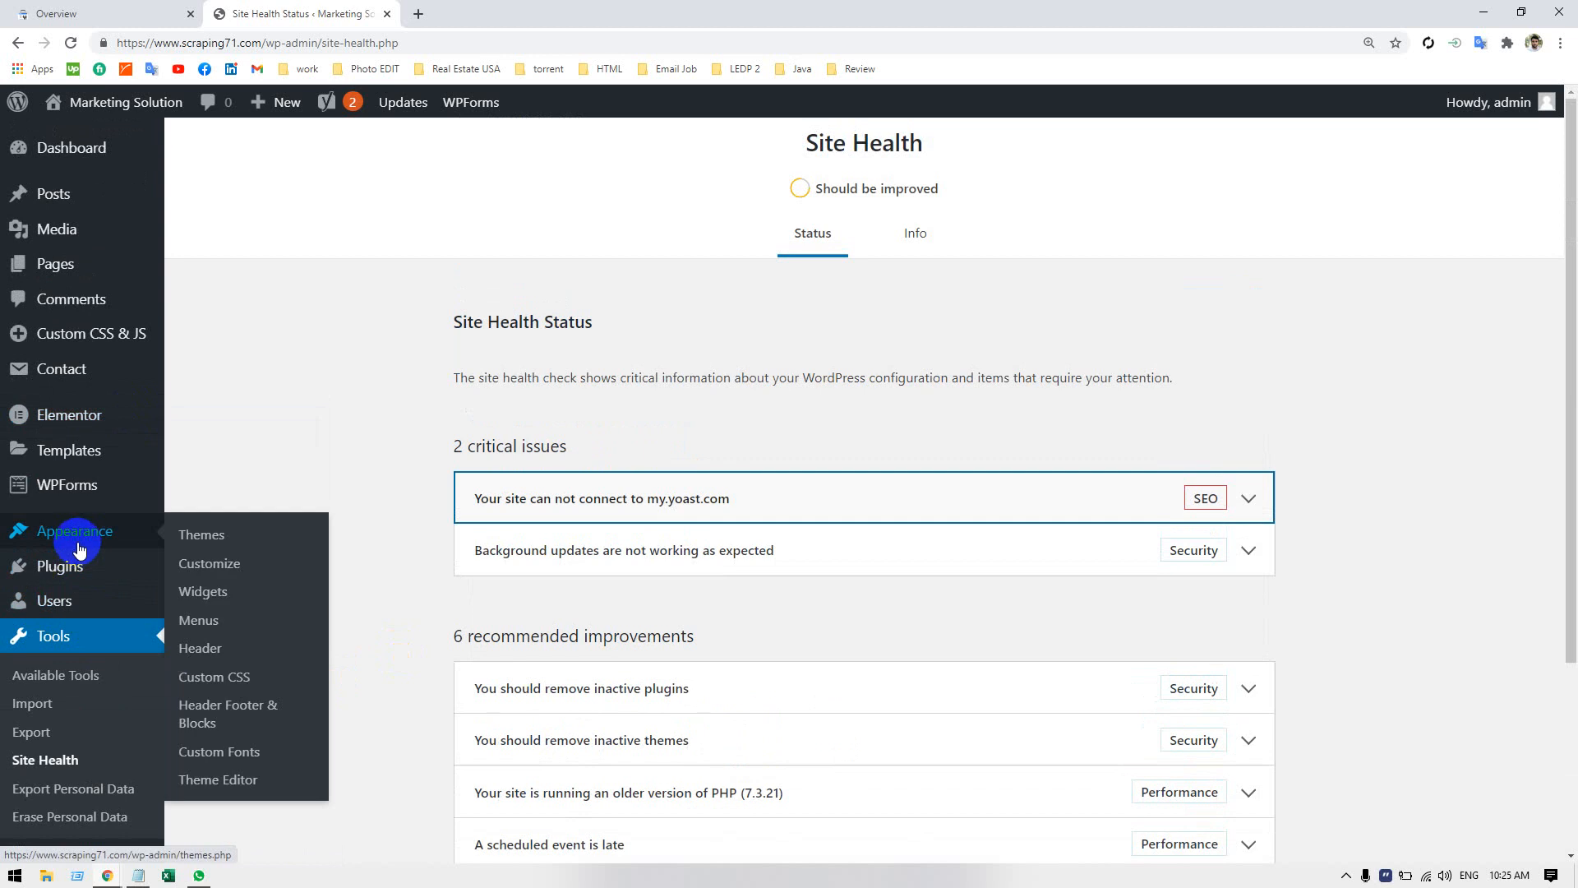
left_click(74, 605)
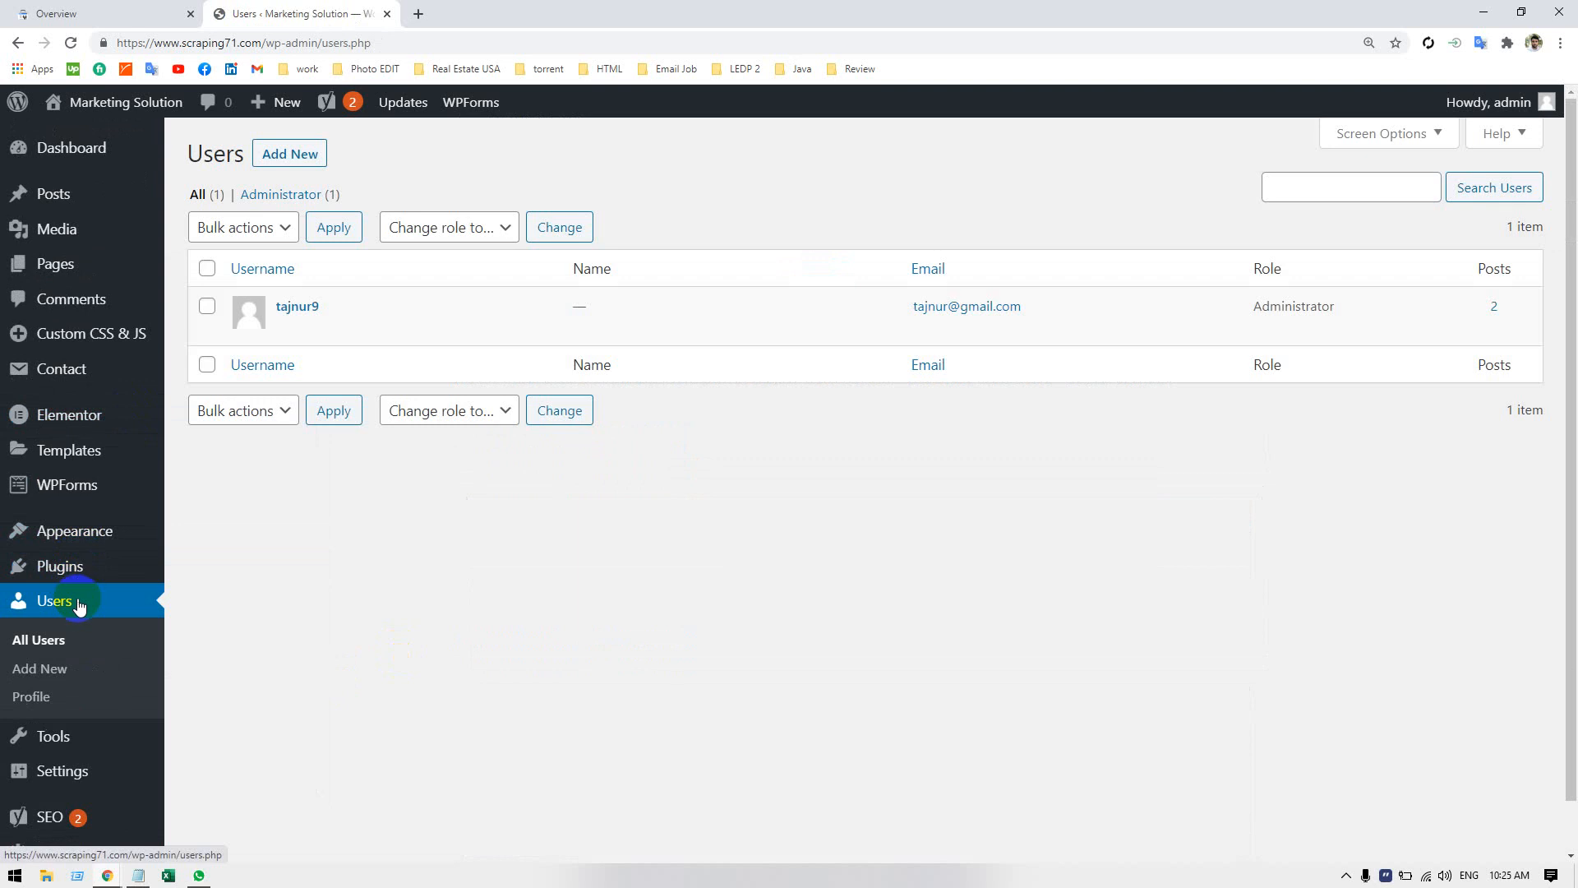
scroll(79, 612, "down", 1)
scroll(77, 607, "up", 1)
scroll(70, 617, "down", 1)
mouse_move(69, 800)
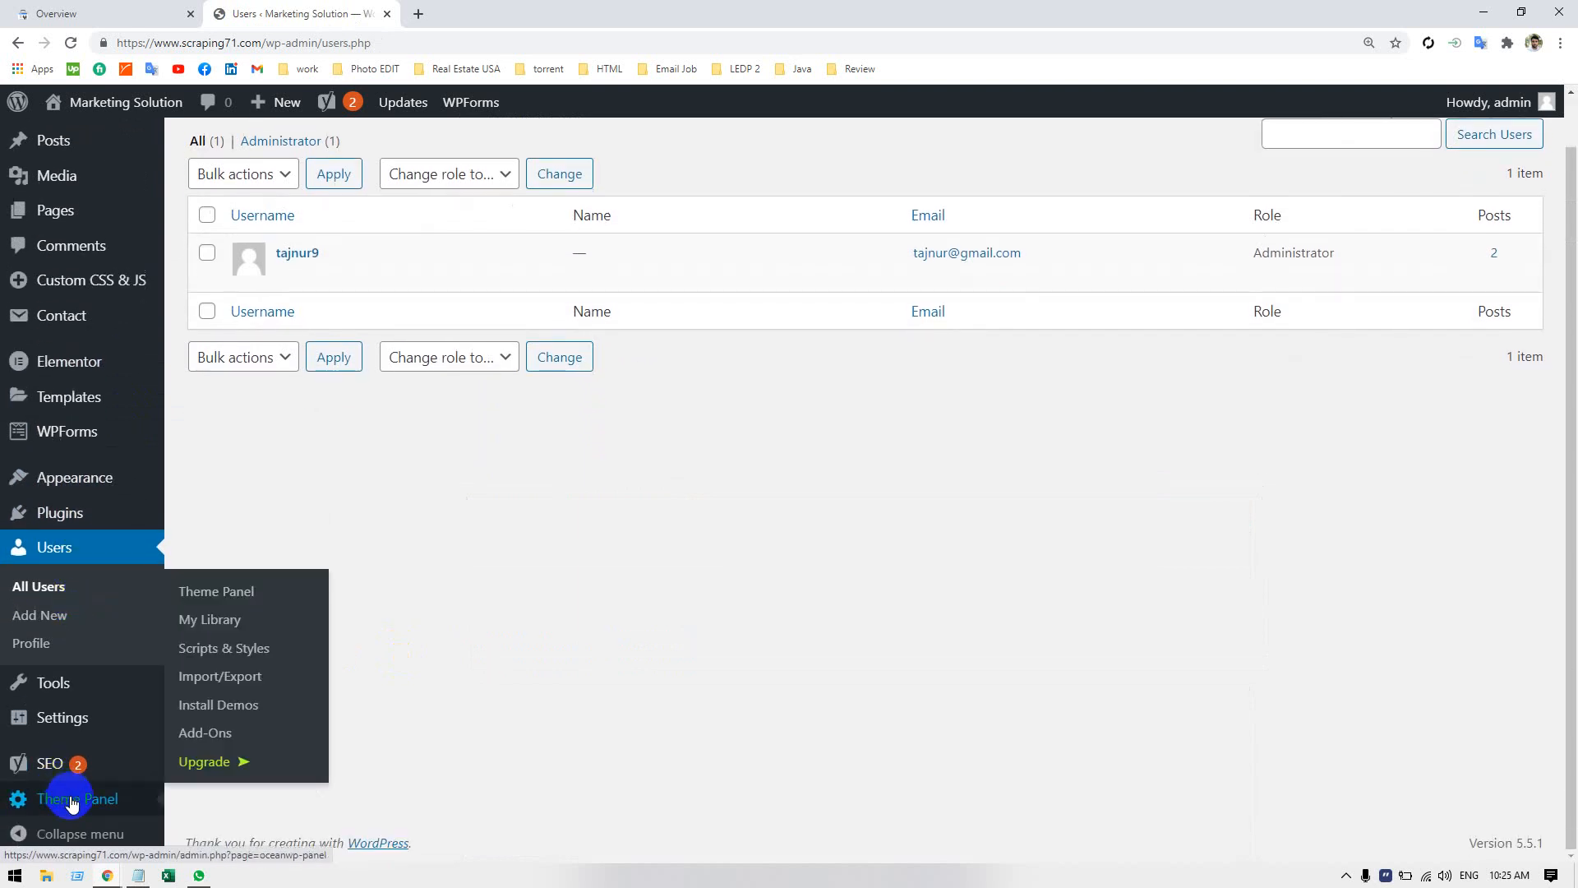
Look through the site's General, Permalink and Privacy settings for a search engine indexing option.
left_click(67, 722)
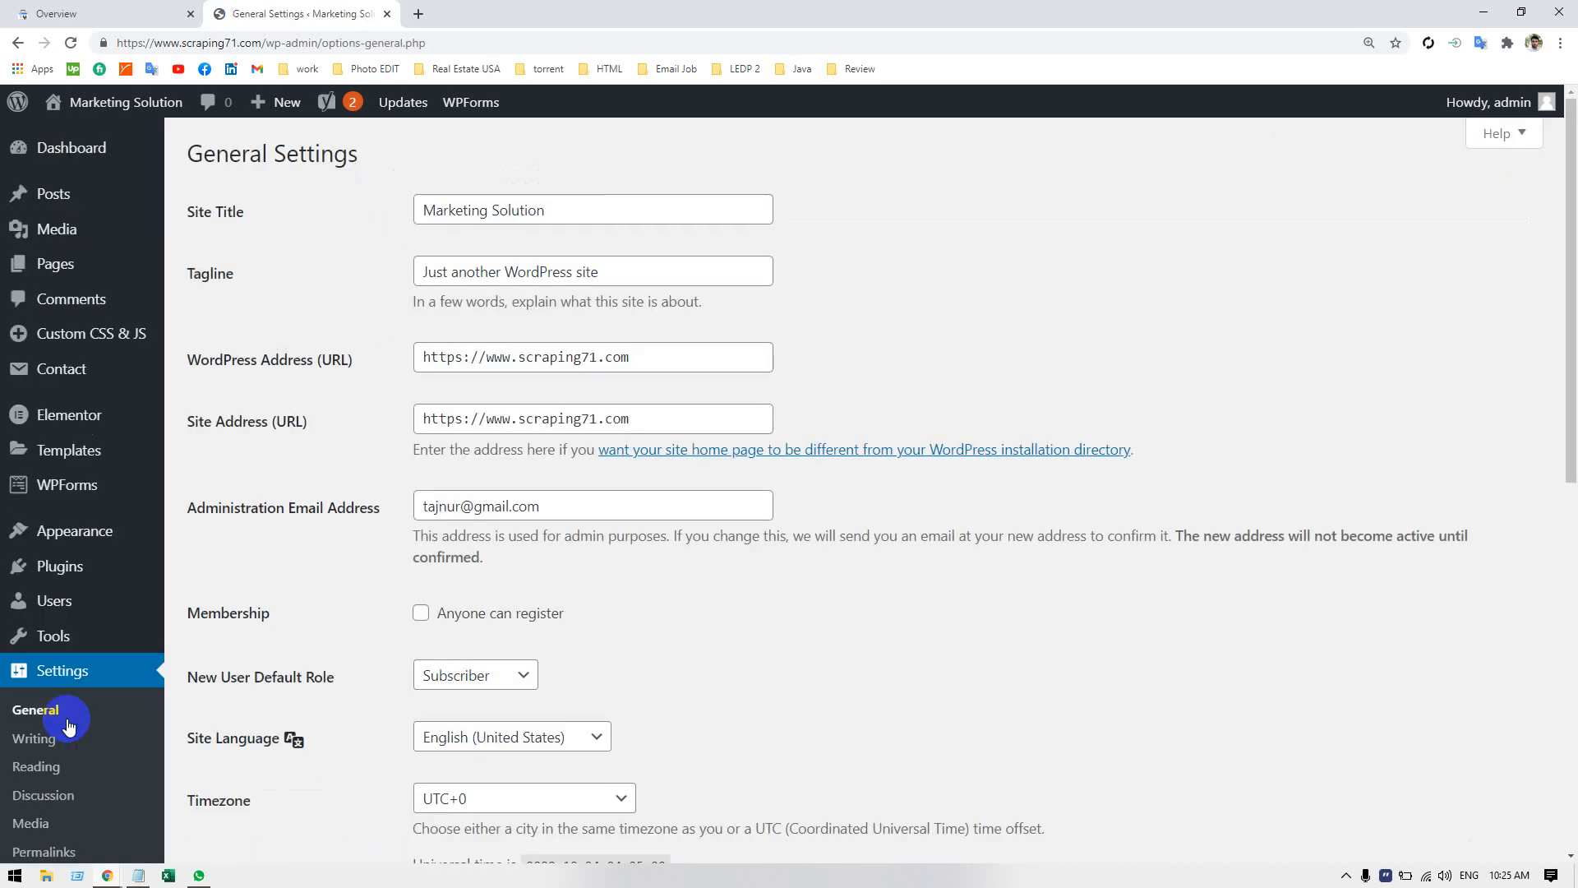
scroll(762, 637, "down", 9)
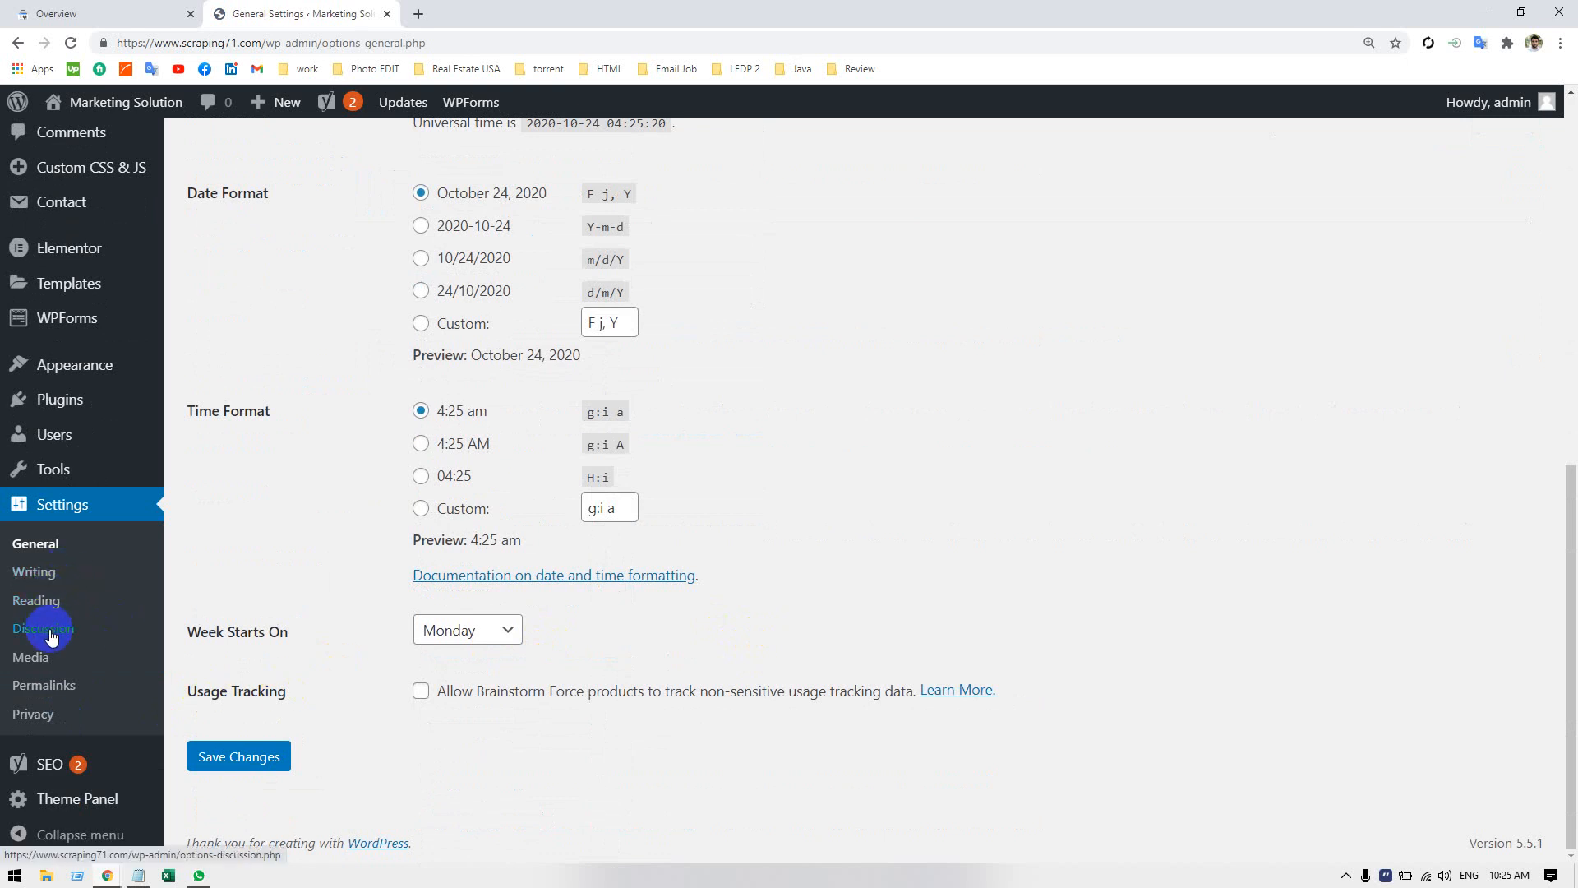
left_click(39, 691)
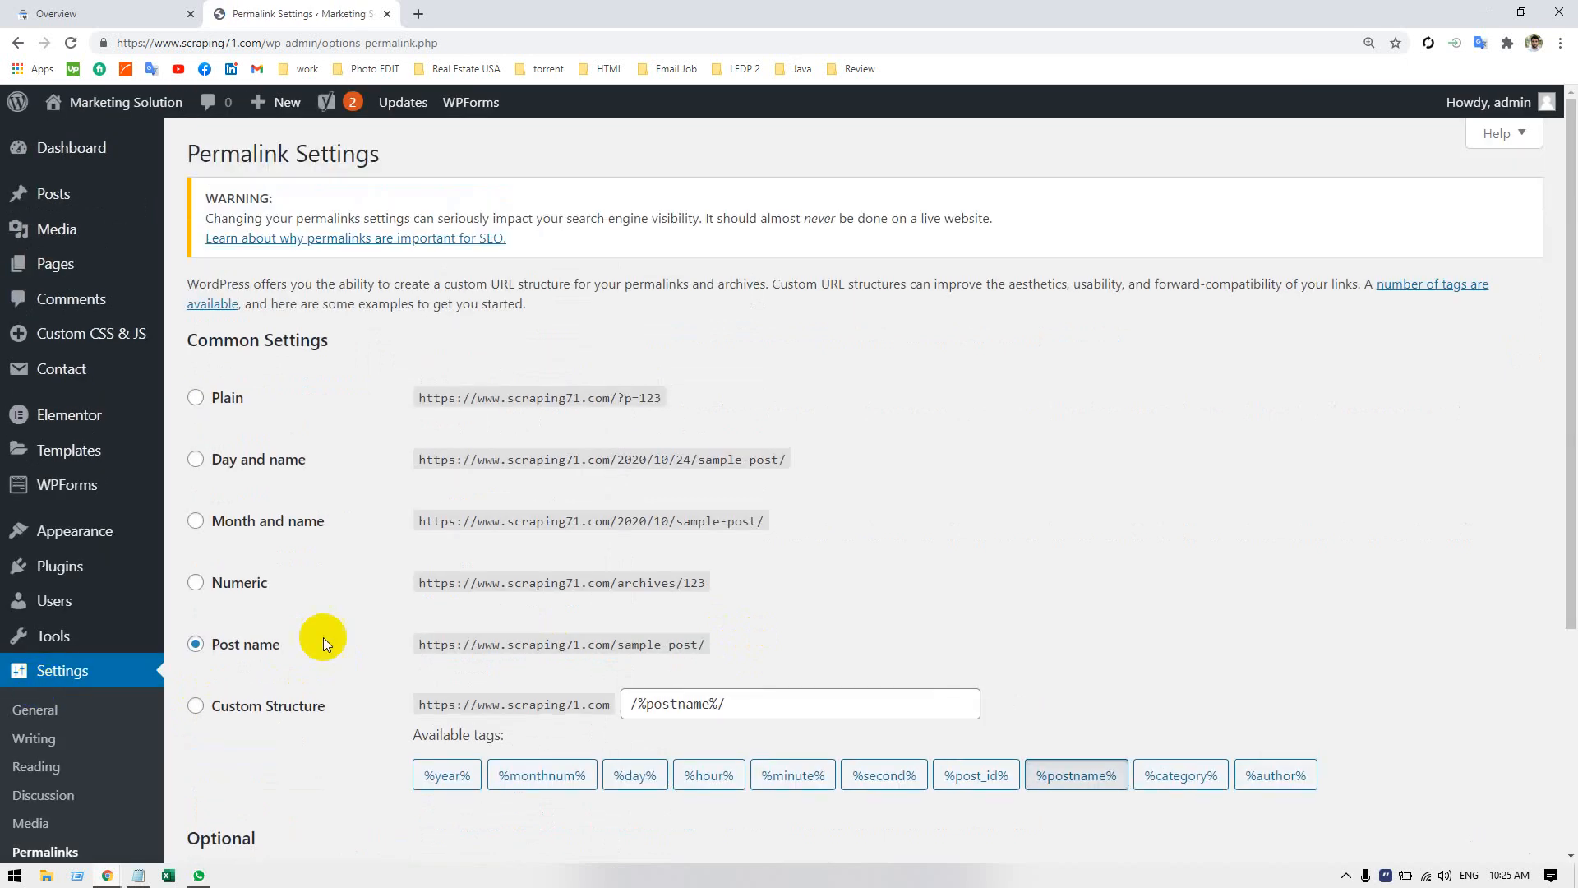
scroll(723, 620, "down", 3)
scroll(723, 622, "down", 1)
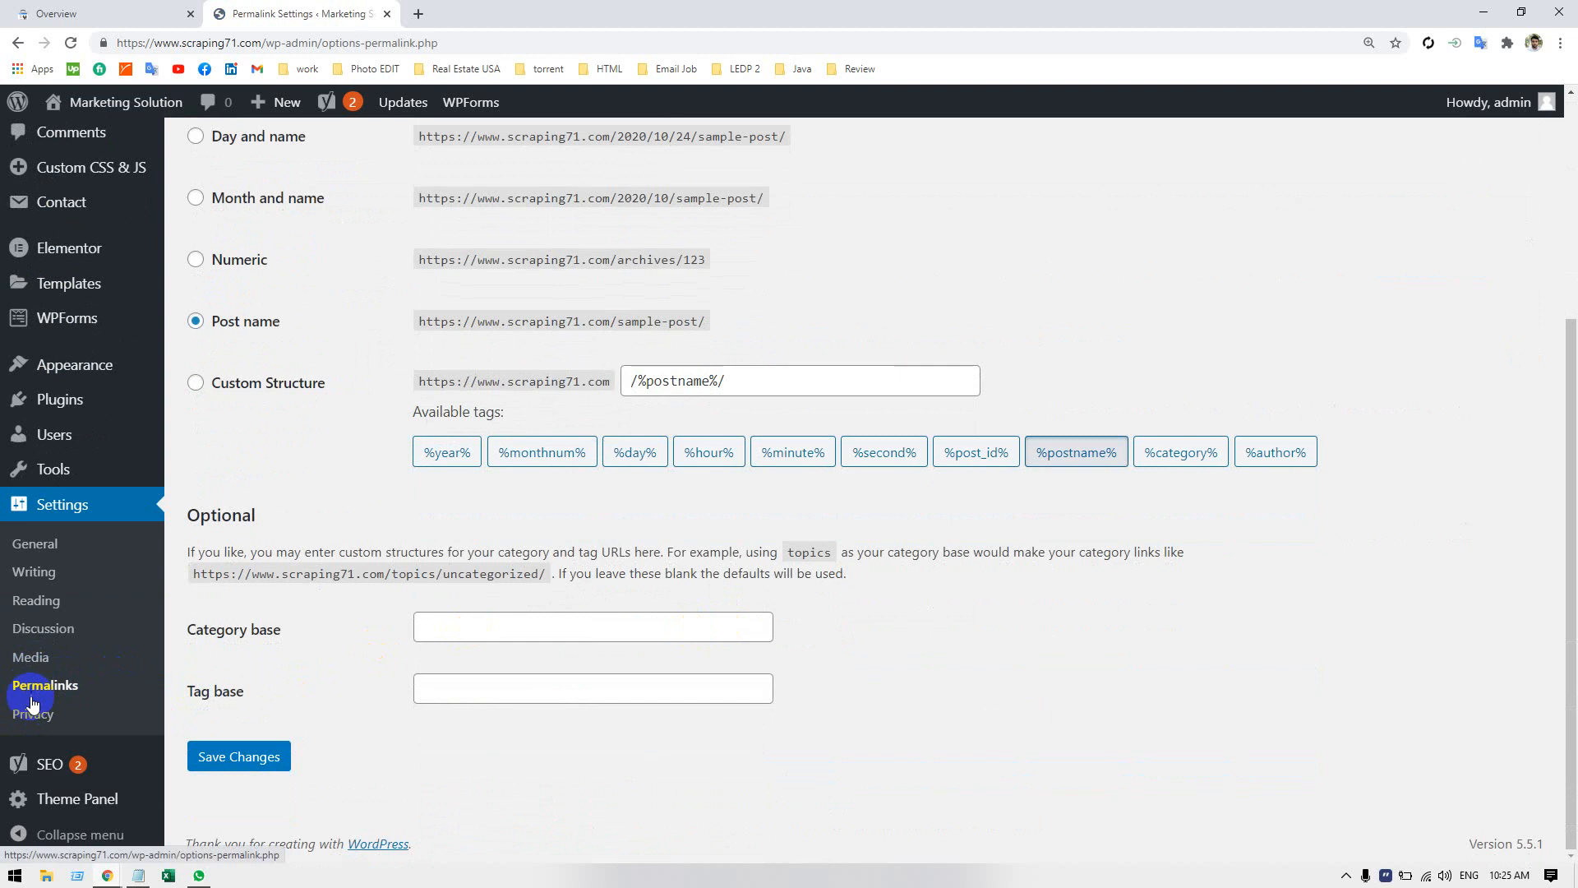
left_click(32, 721)
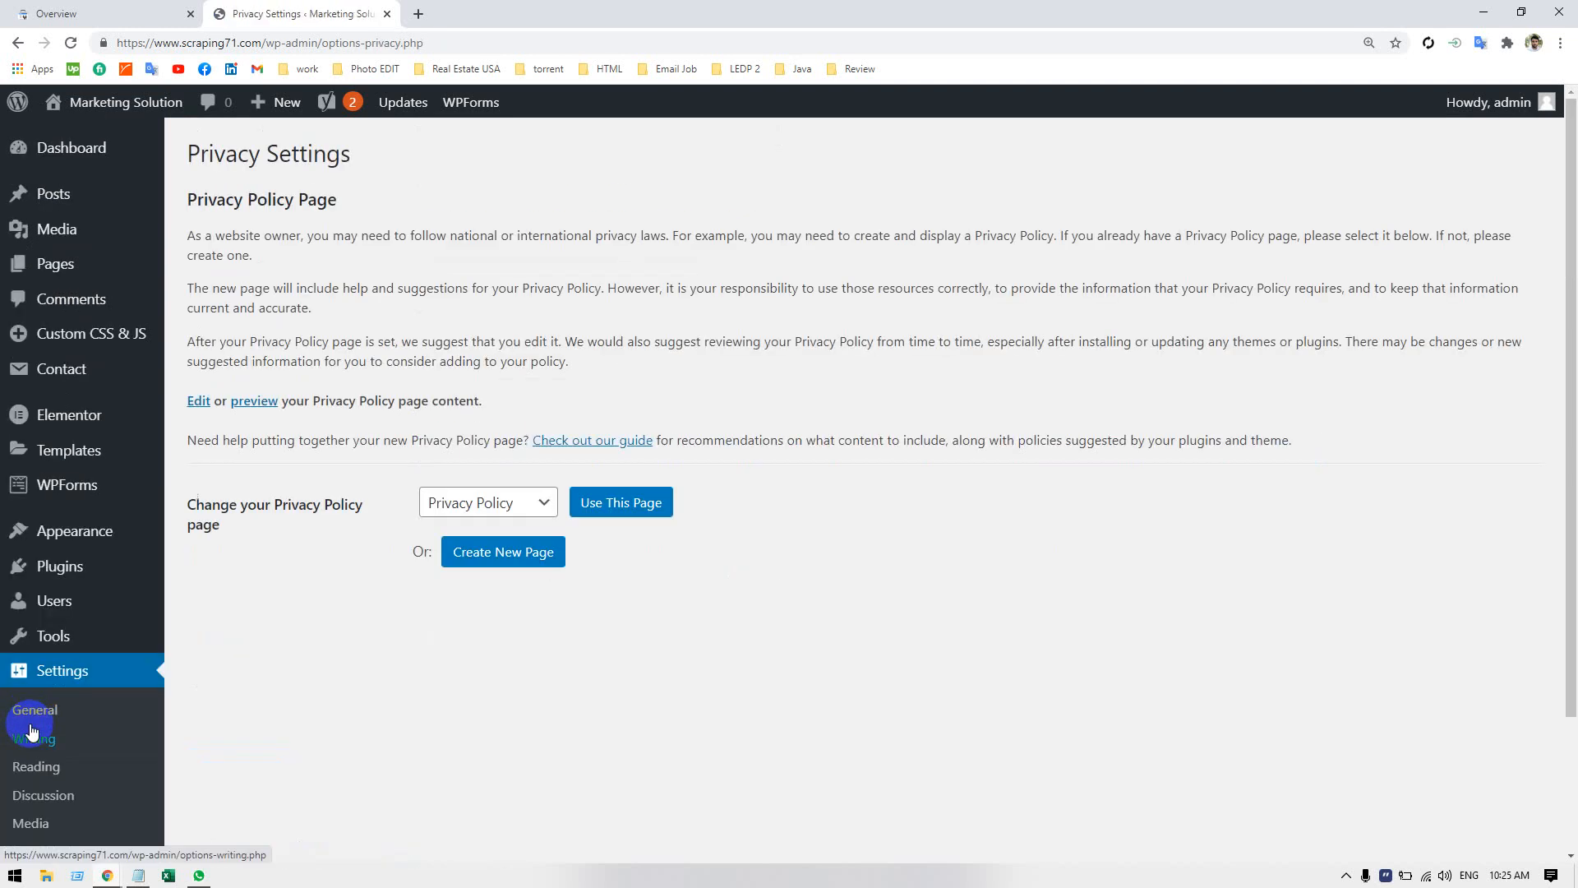
scroll(31, 723, "down", 1)
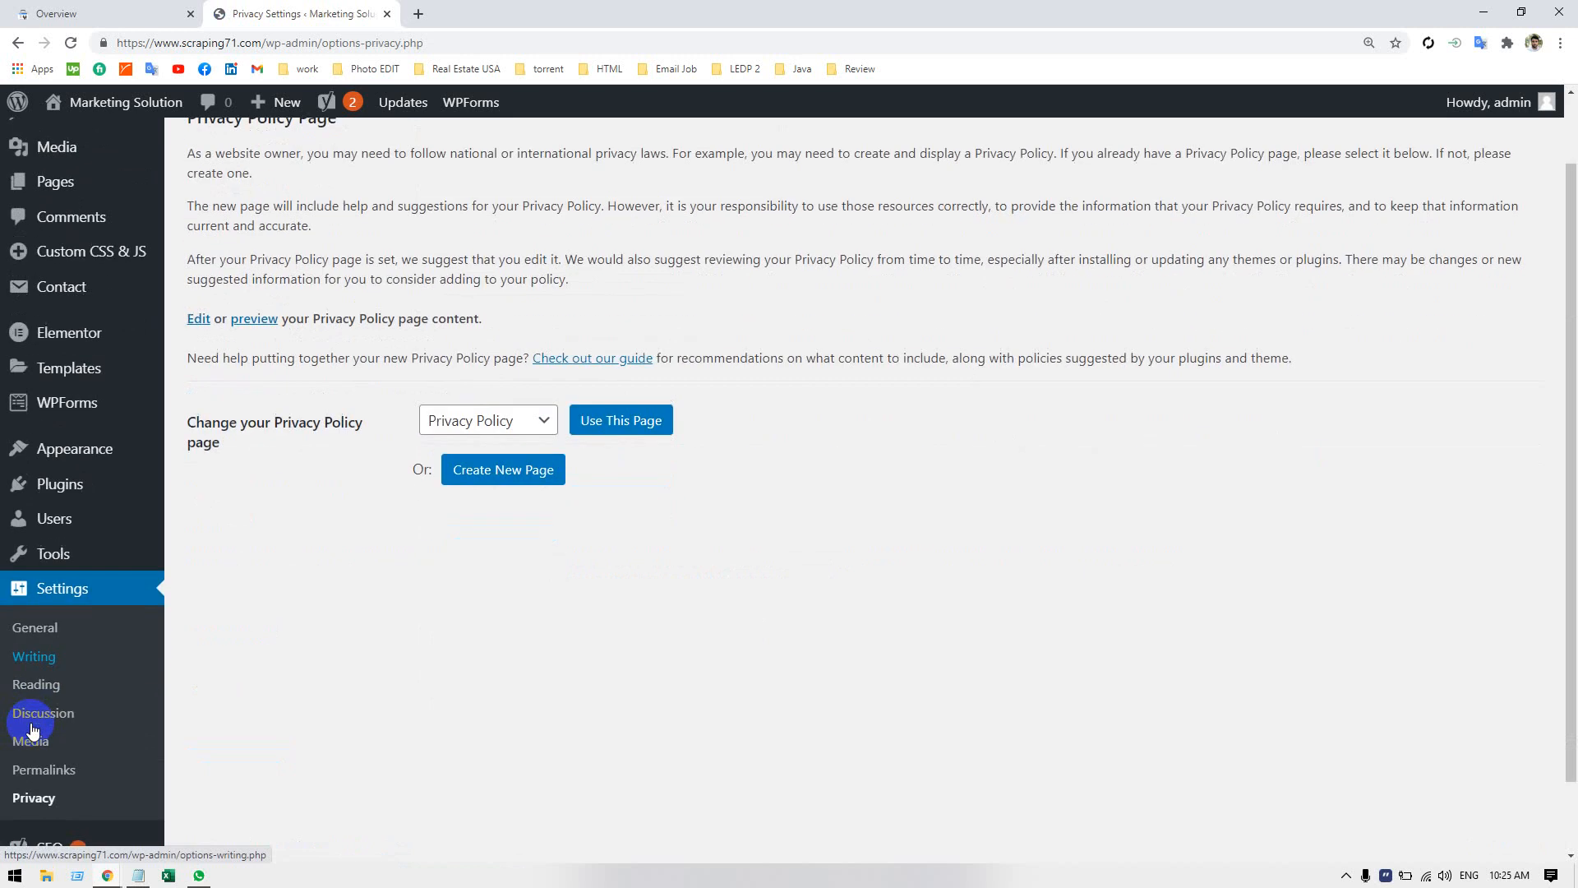
Check the General settings again and the Writing settings for the search engine indexing option.
left_click(32, 633)
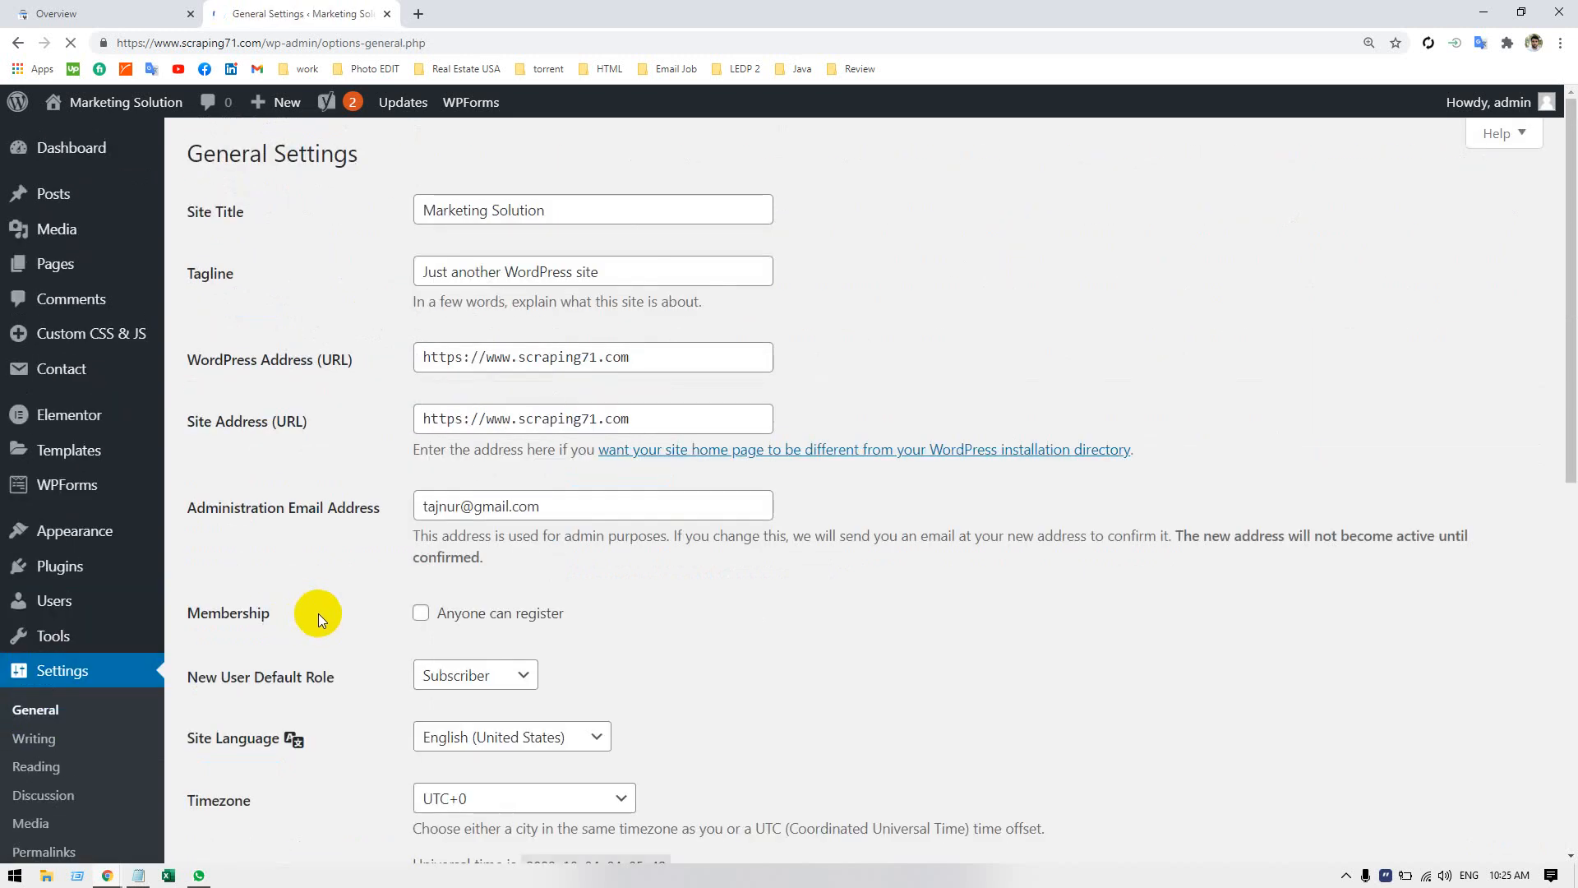
scroll(374, 600, "down", 9)
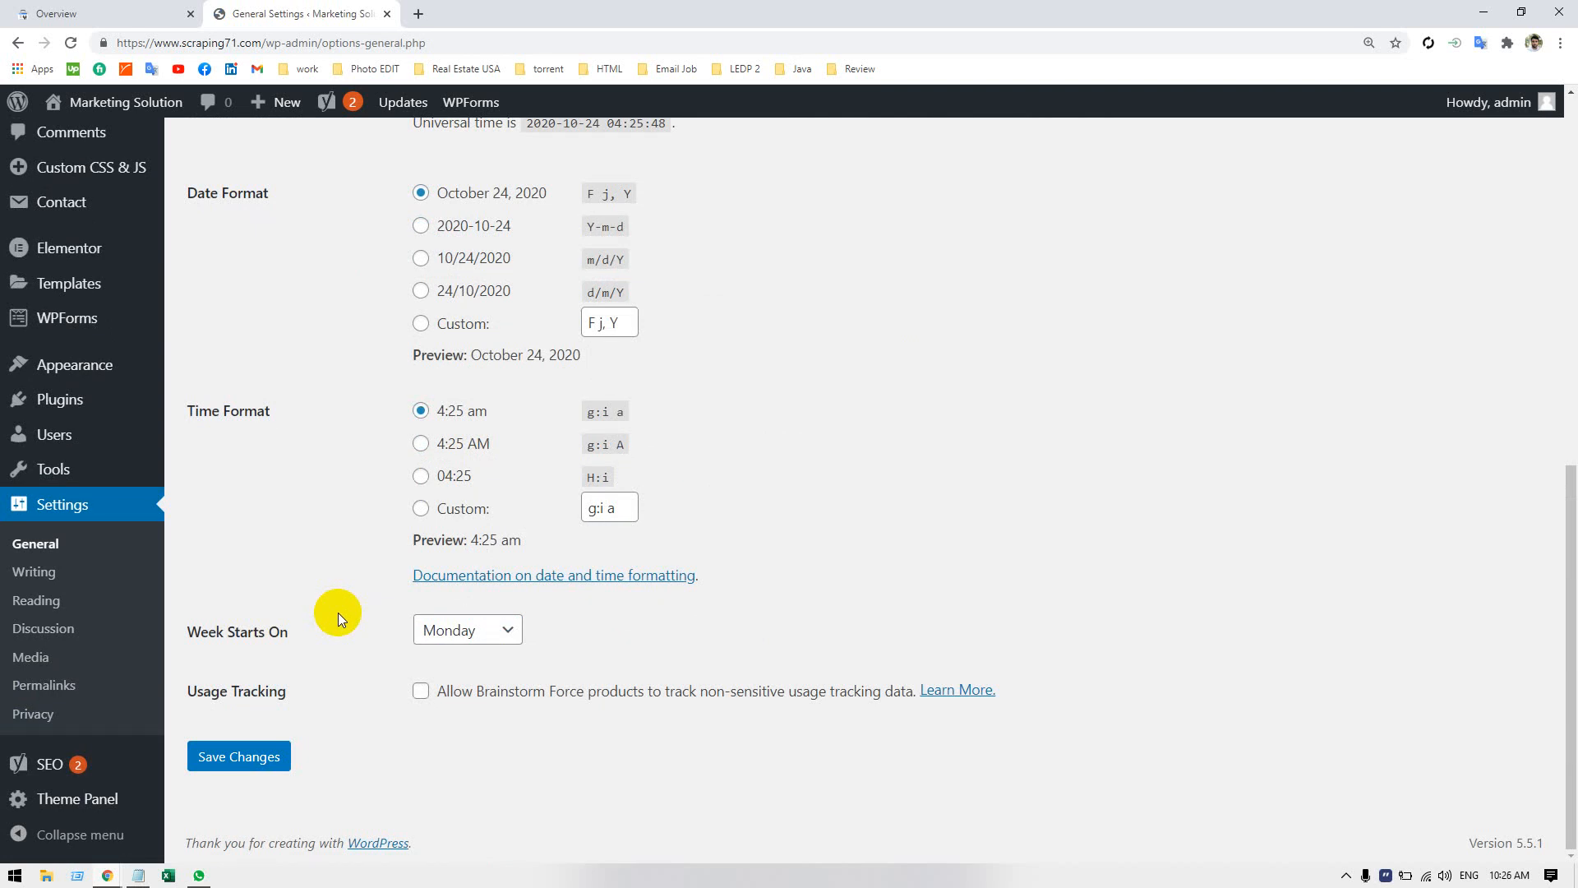
scroll(338, 613, "up", 3)
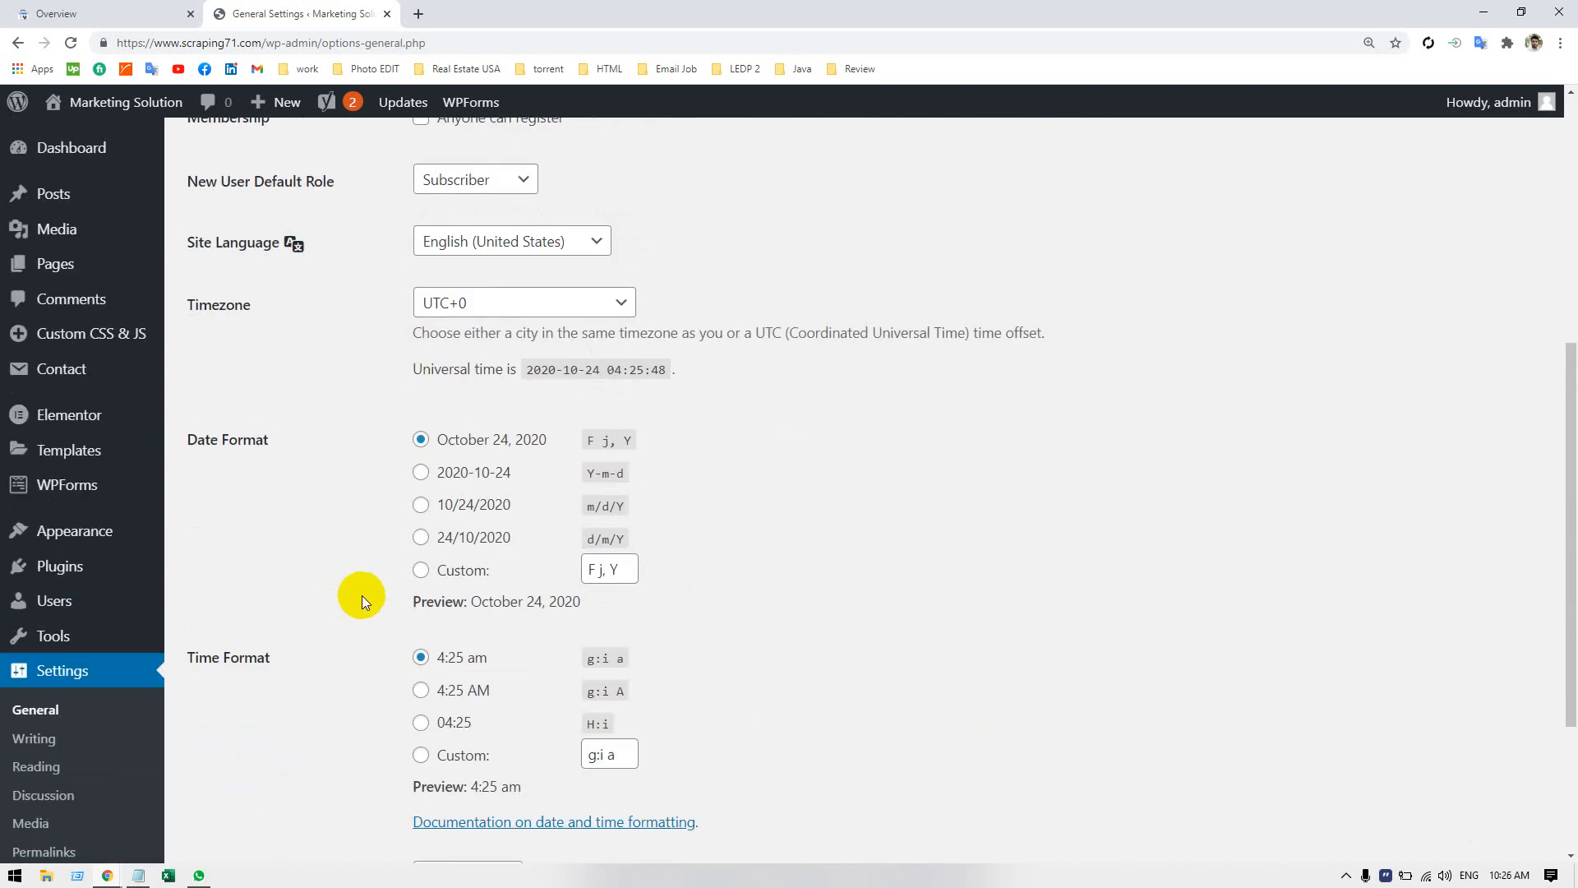
scroll(362, 596, "up", 6)
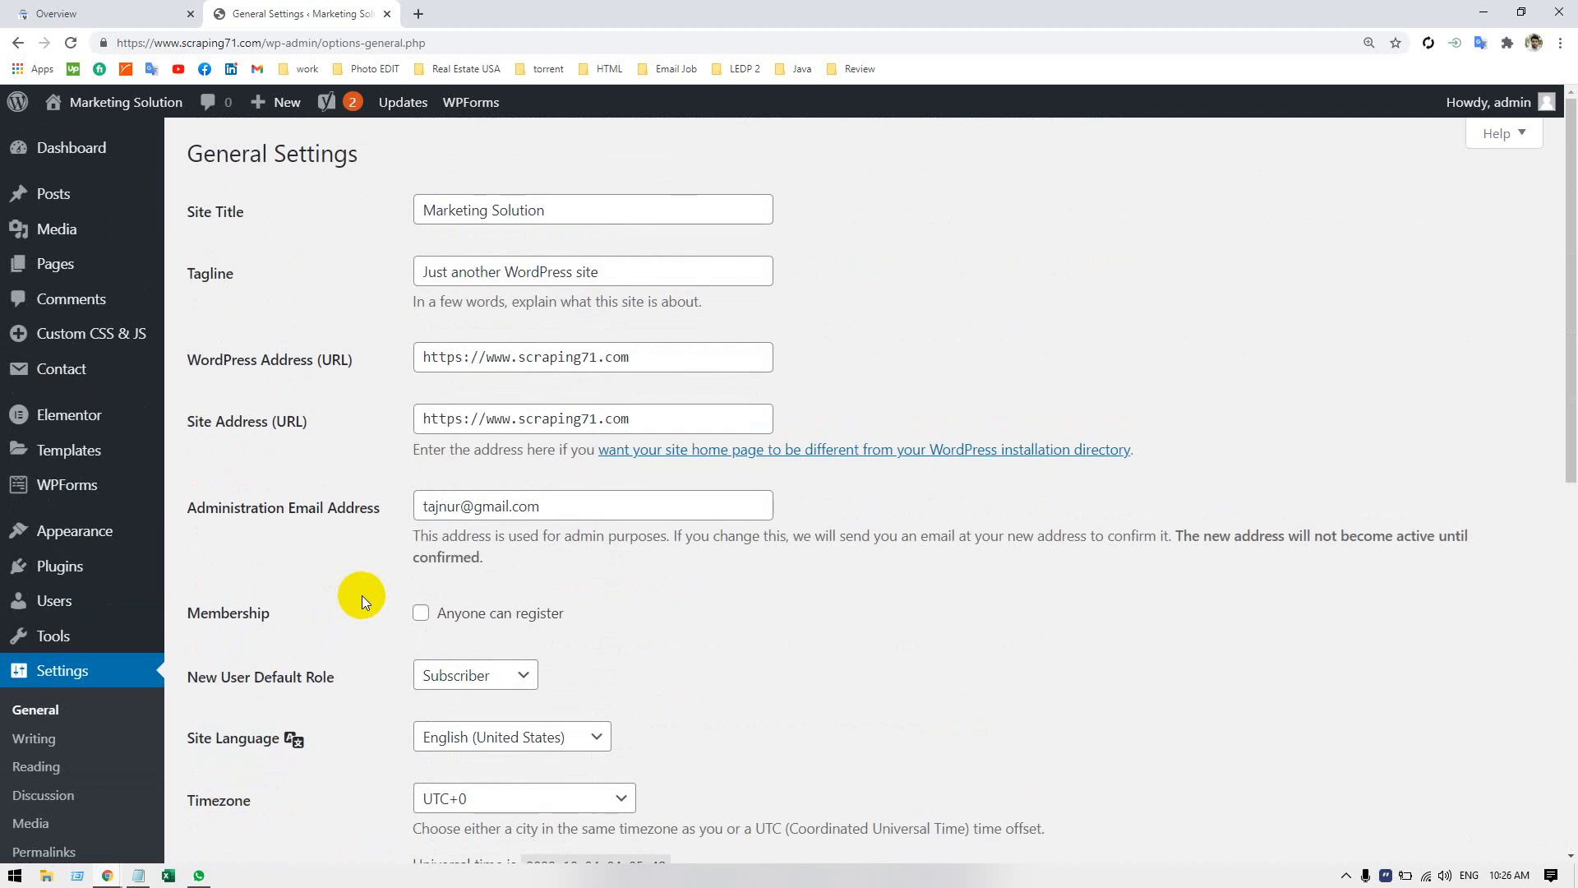
scroll(362, 596, "down", 8)
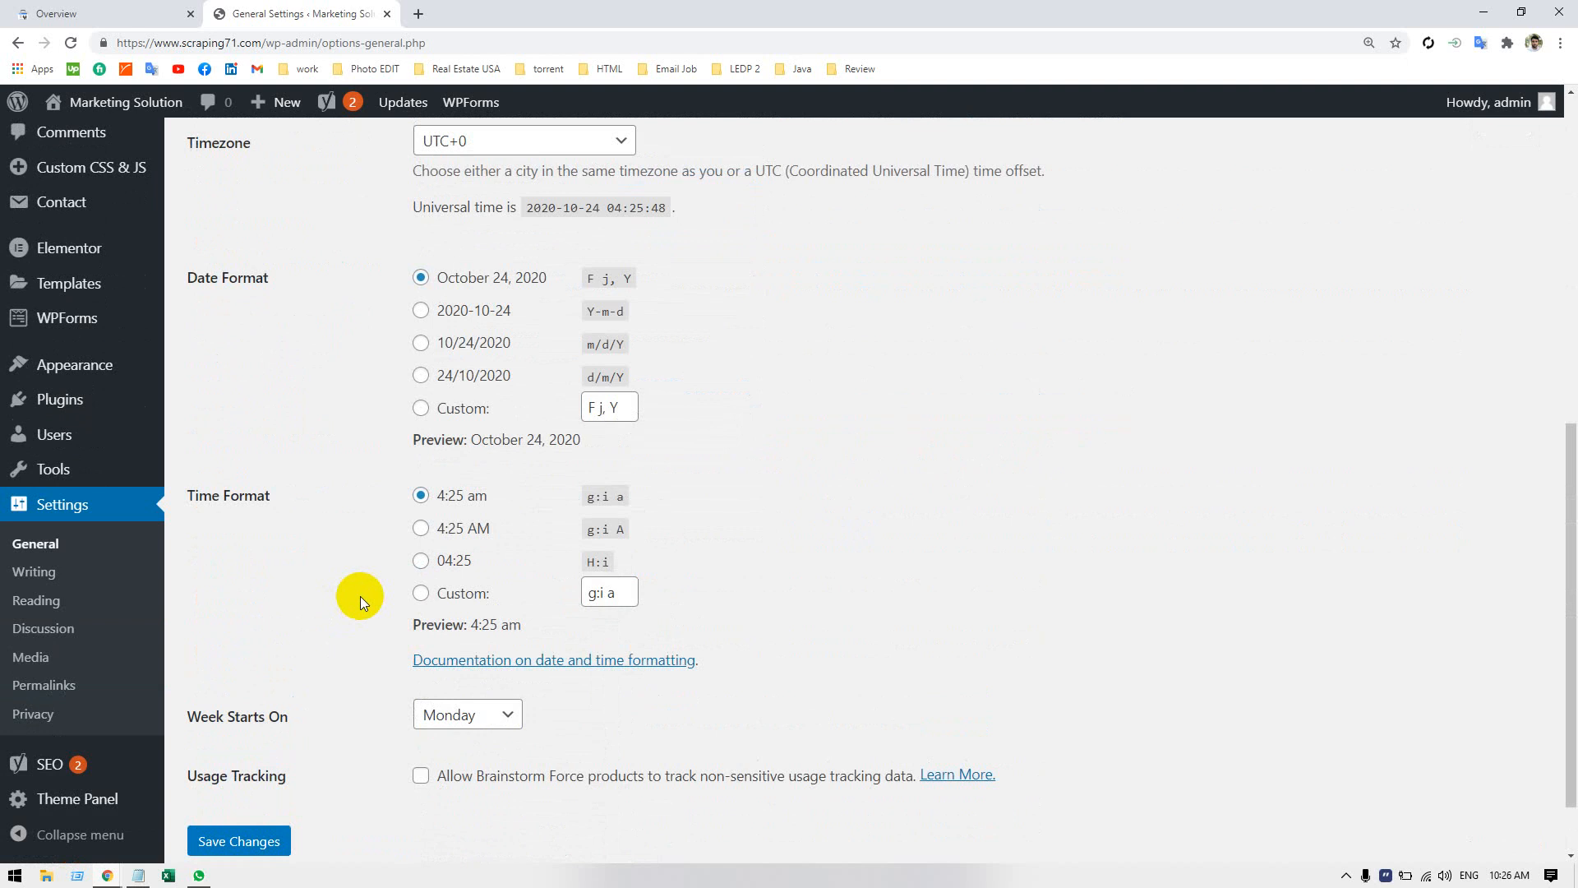
left_click(37, 573)
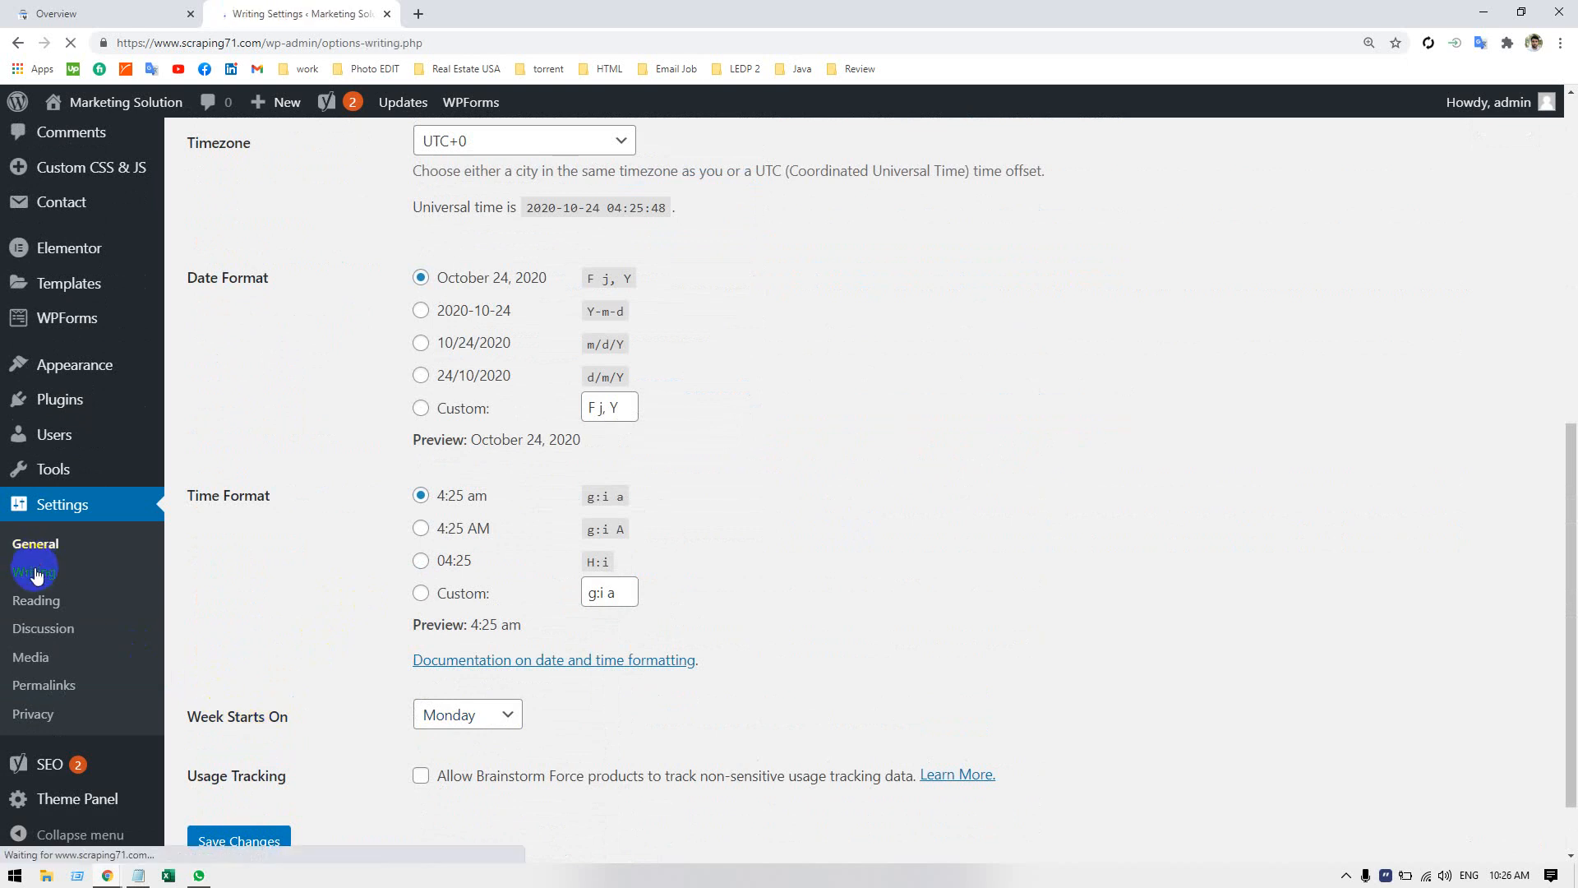
scroll(475, 810, "down", 2)
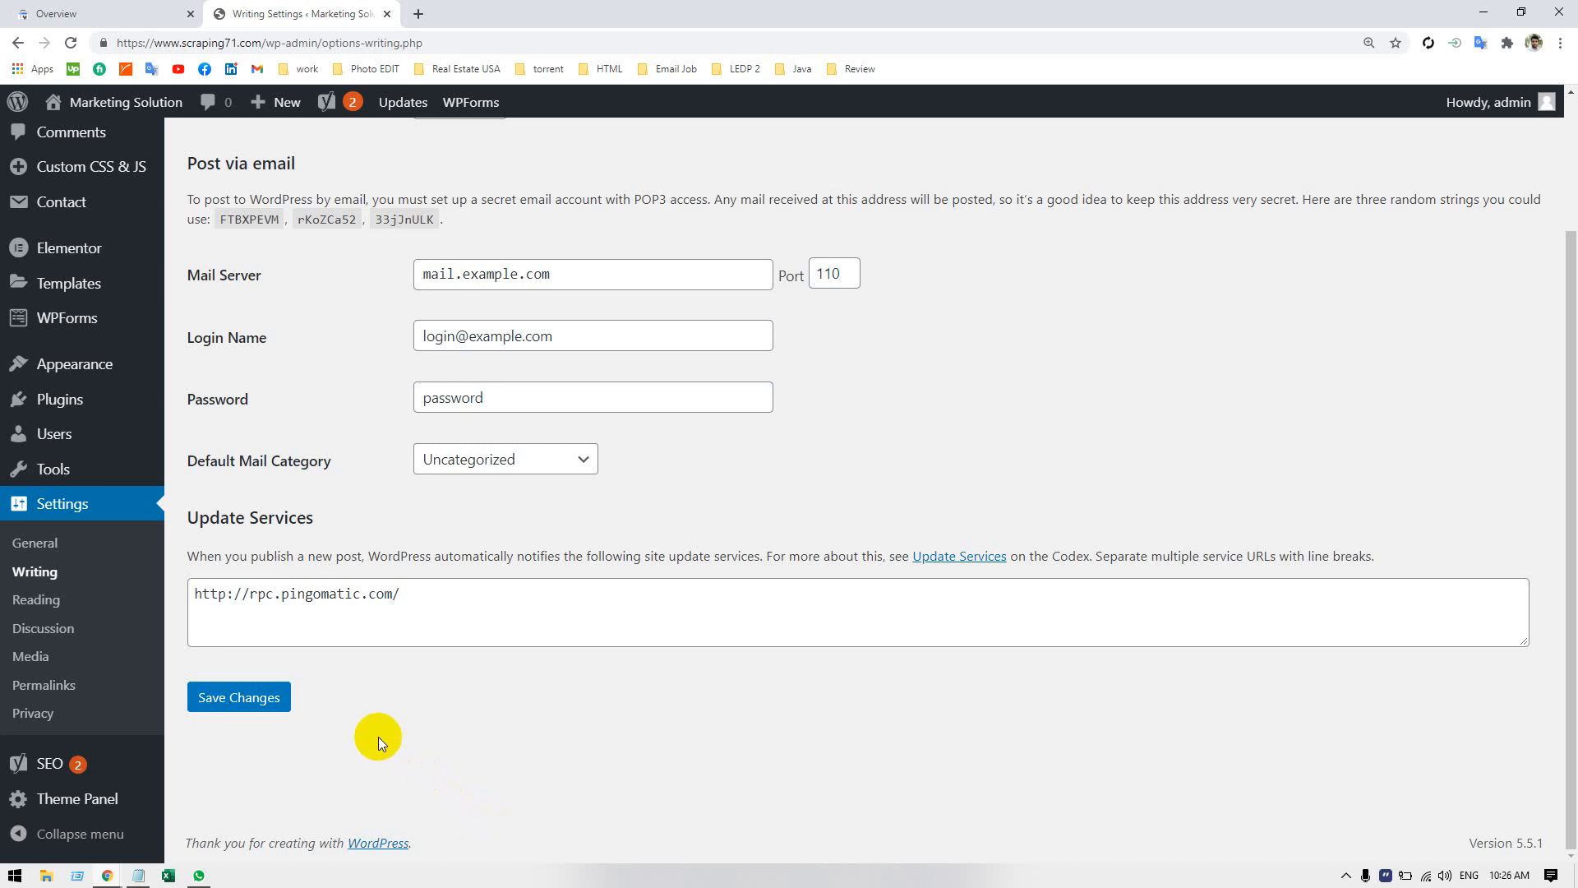
Enable "Discourage search engines from indexing this site" under Search engine visibility in the Reading settings and save the changes.
left_click(56, 601)
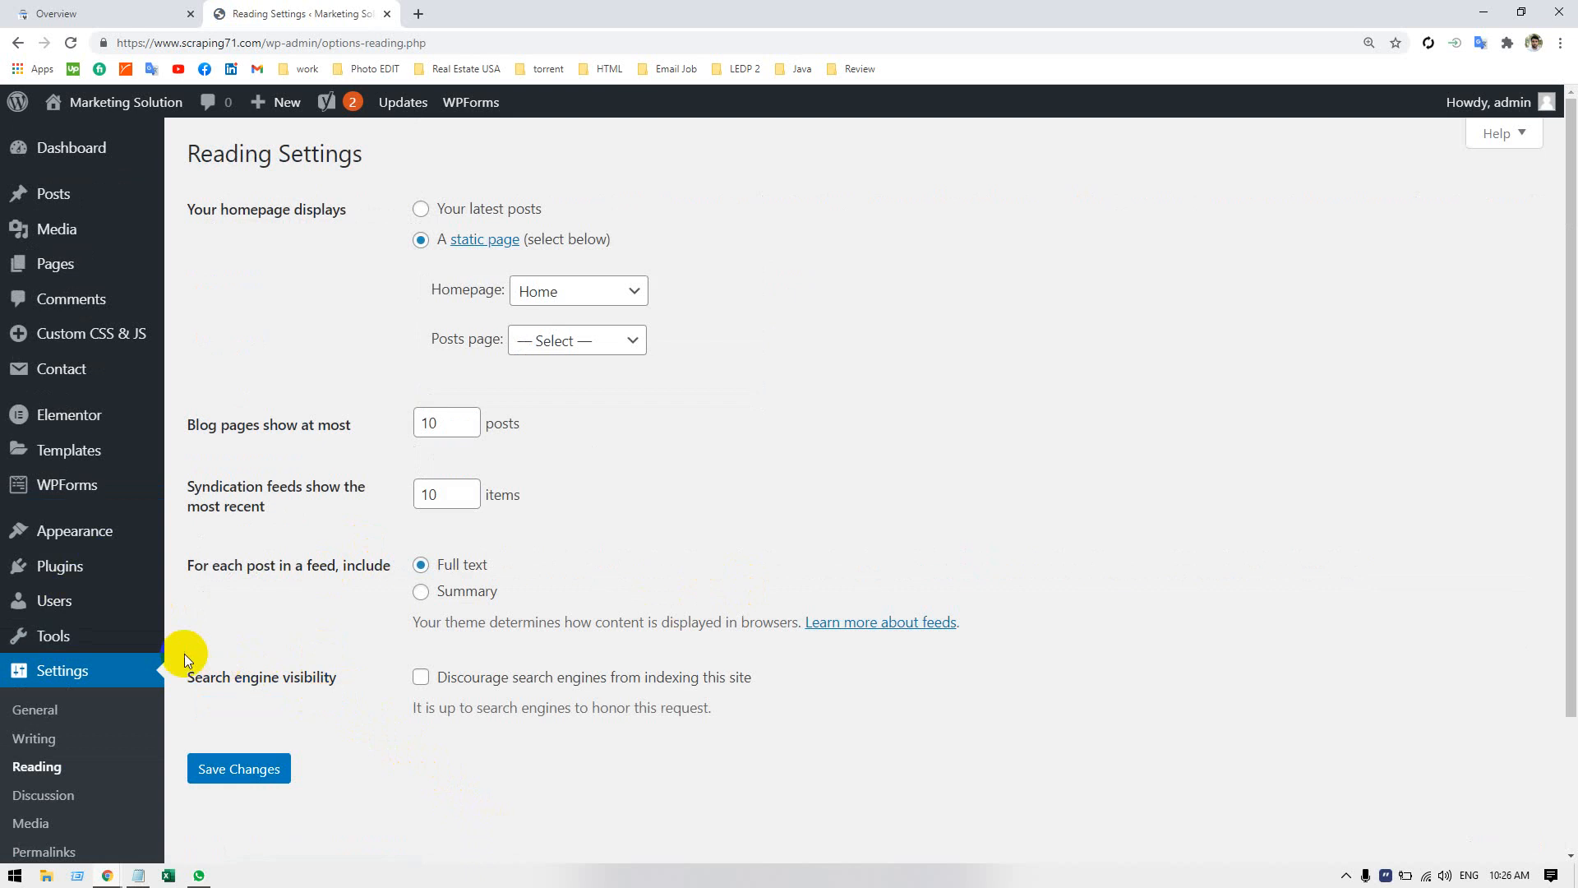
left_click_drag(189, 676, 342, 673)
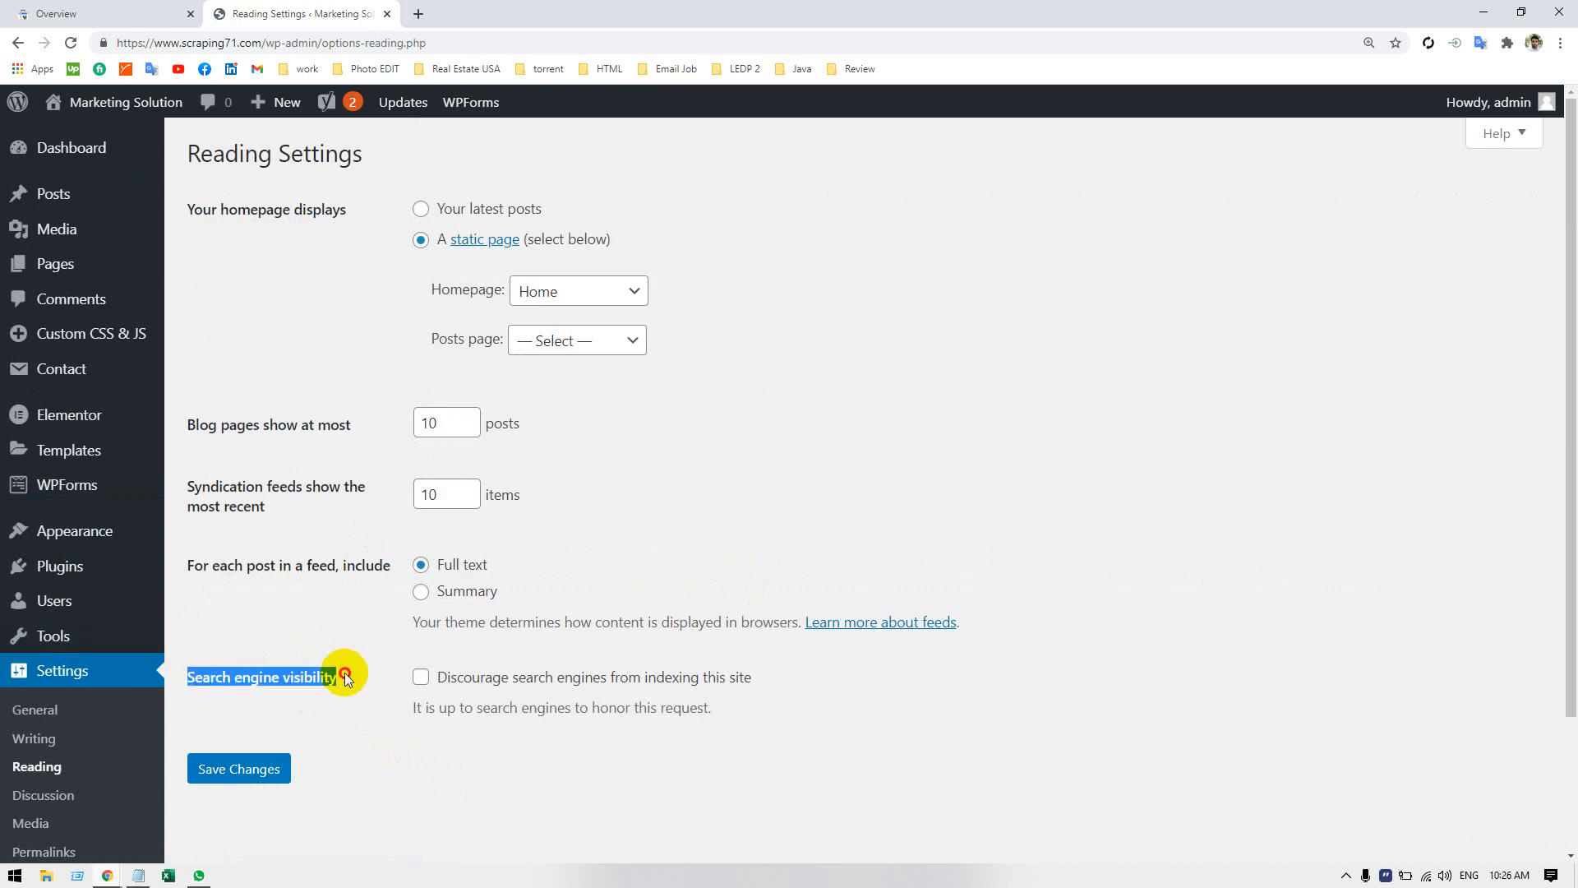
left_click(354, 718)
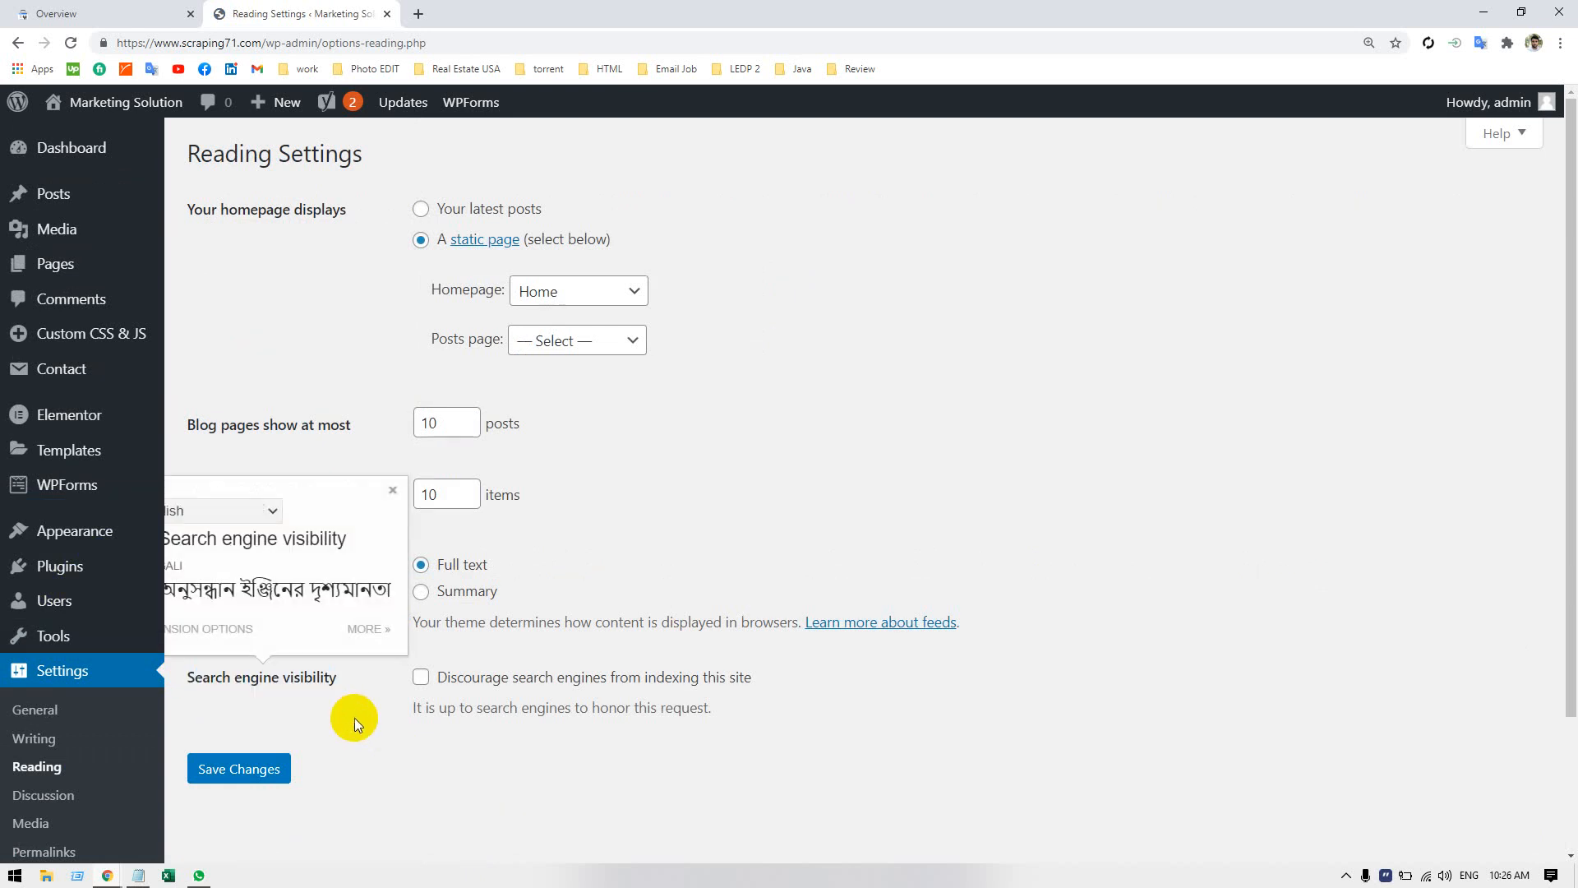
left_click(392, 492)
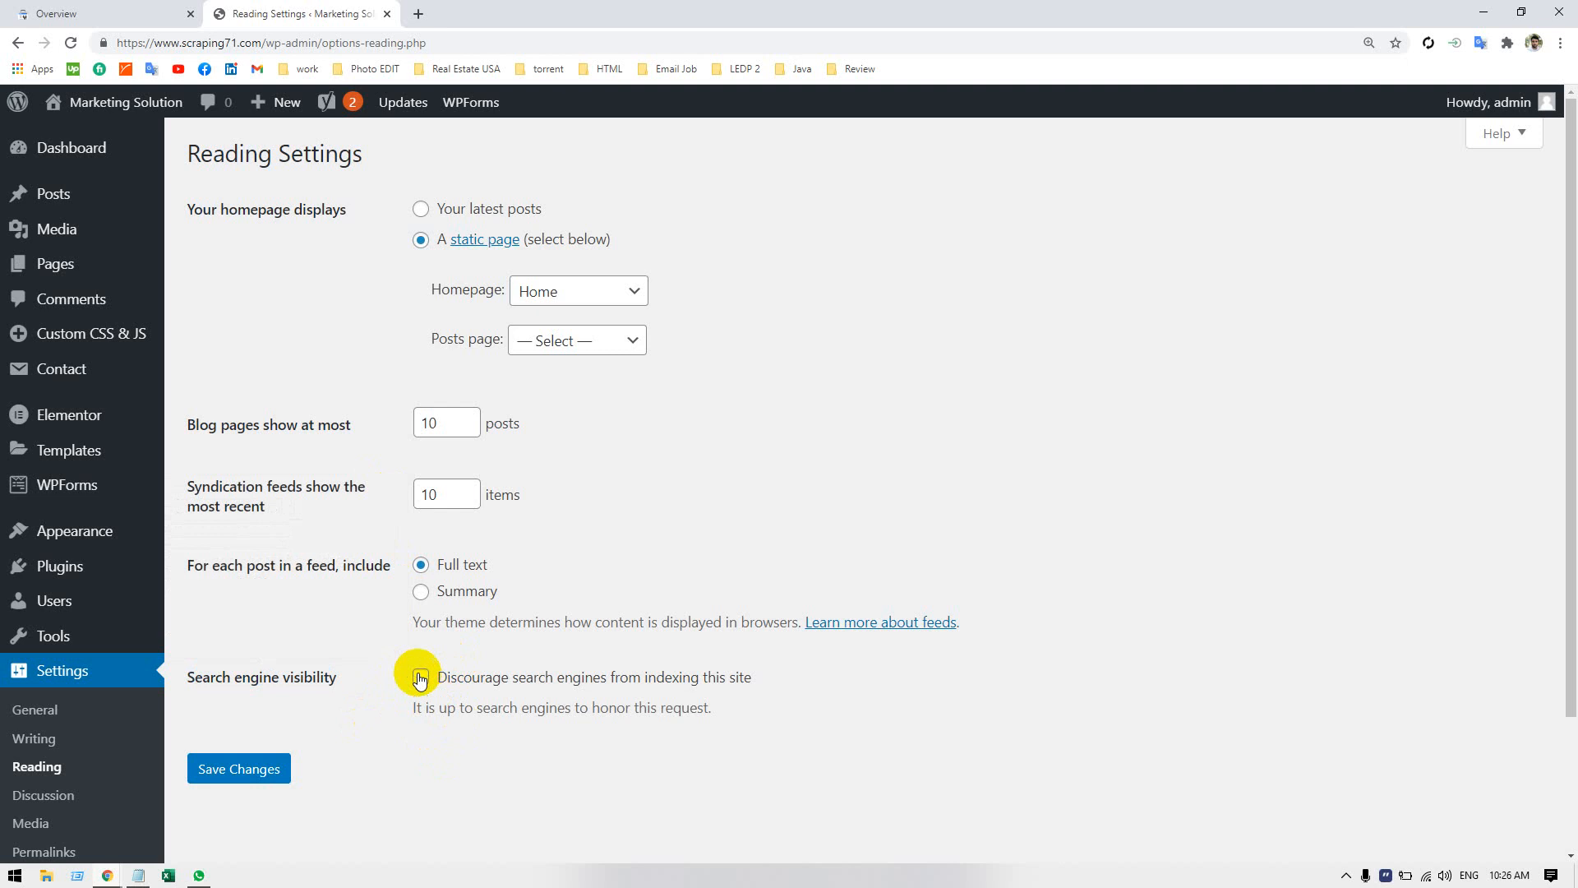
left_click(420, 677)
left_click(256, 781)
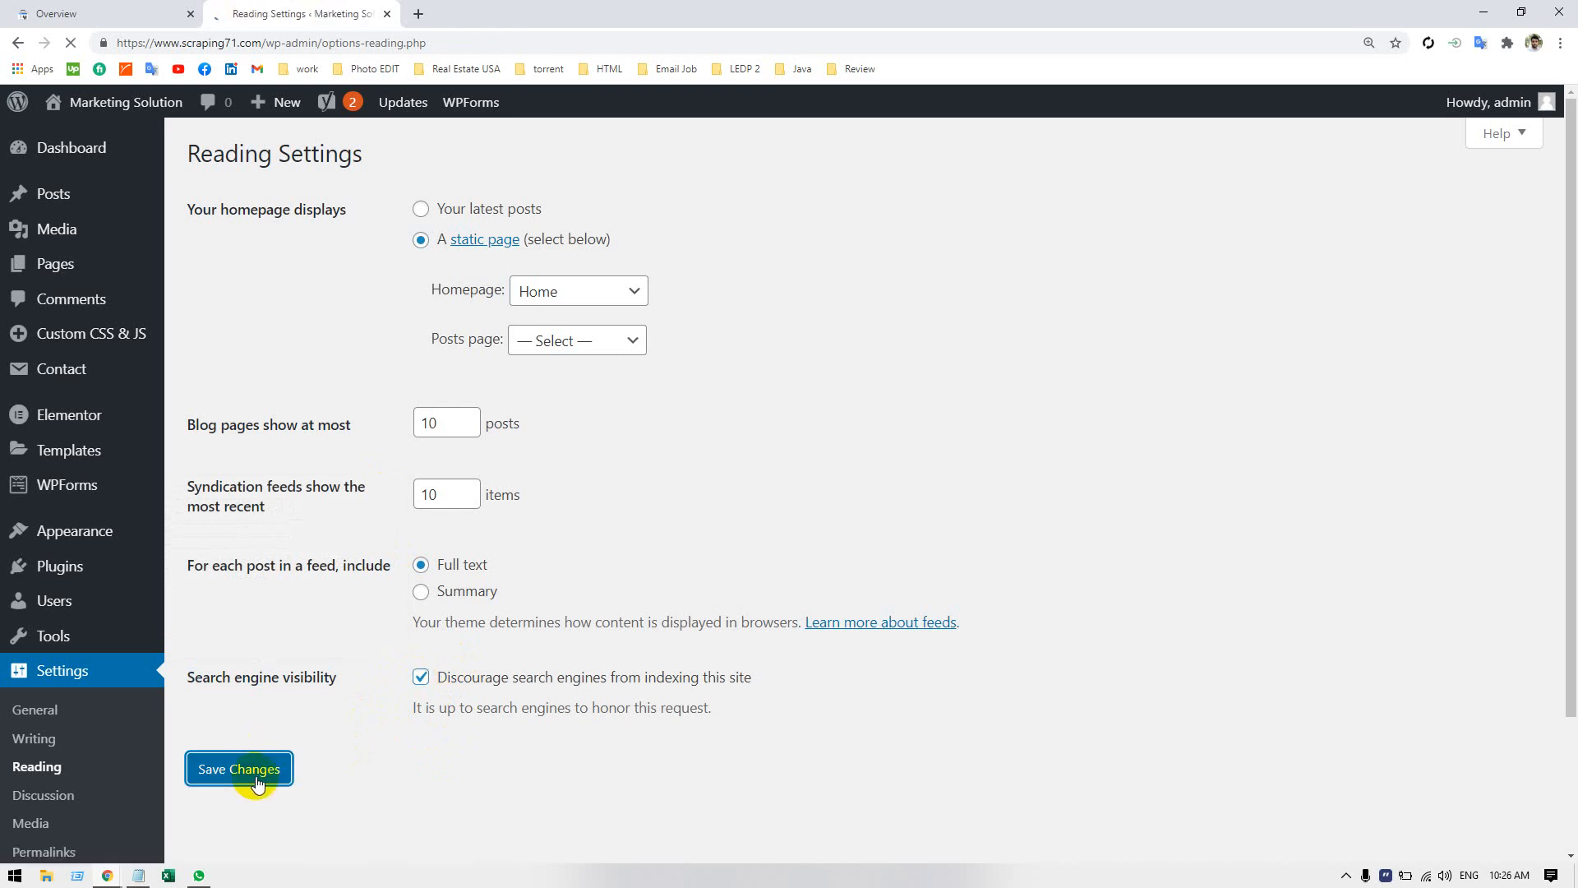
left_click_drag(793, 467, 851, 530)
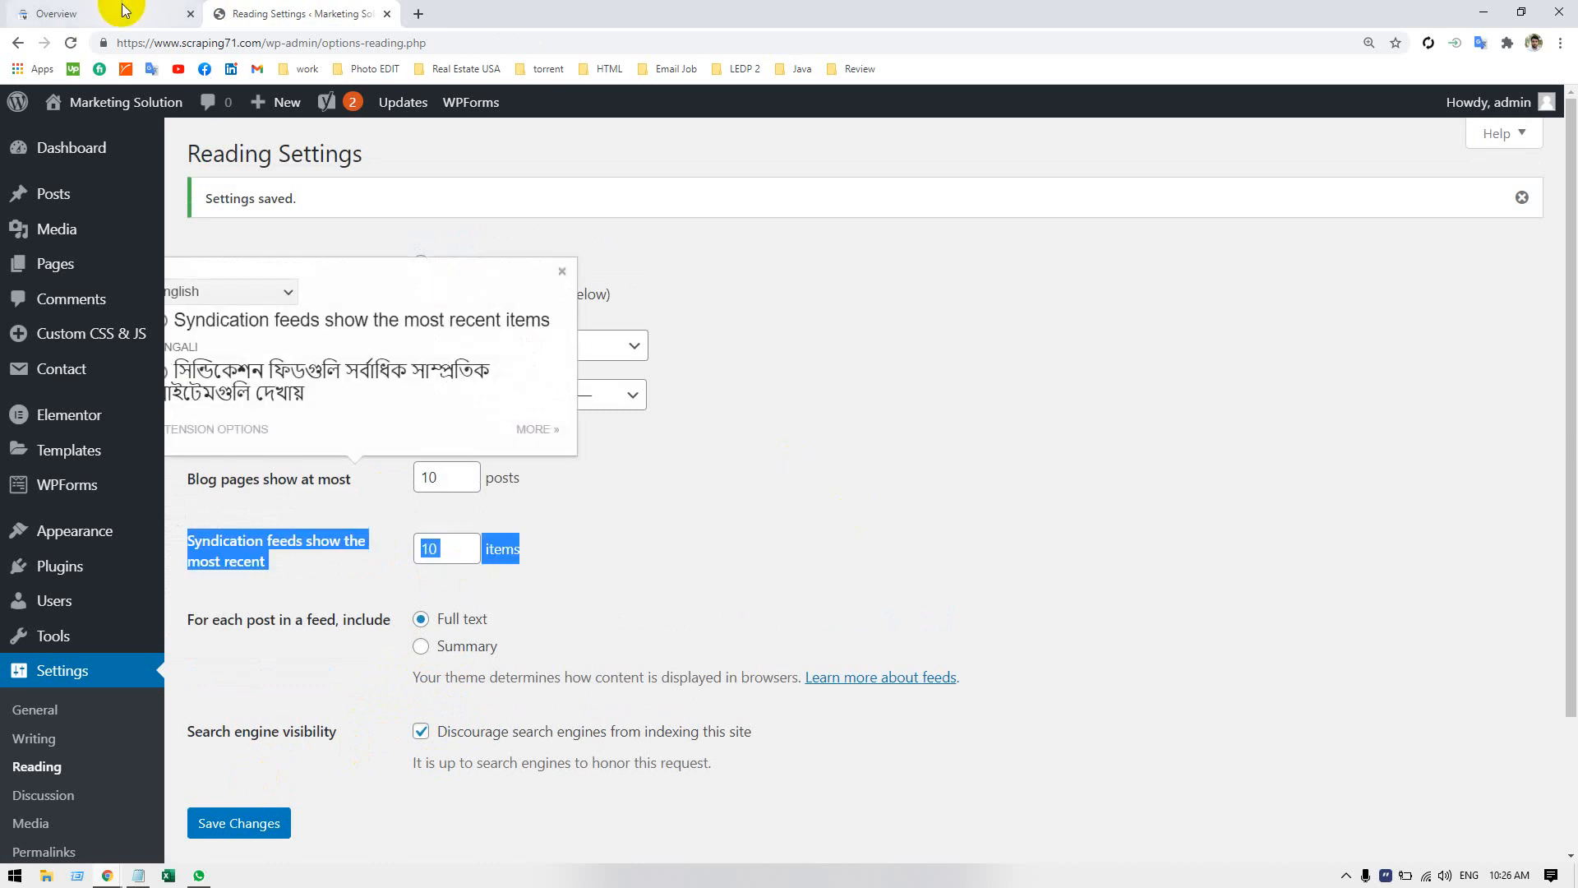
left_click(29, 12)
left_click(251, 48)
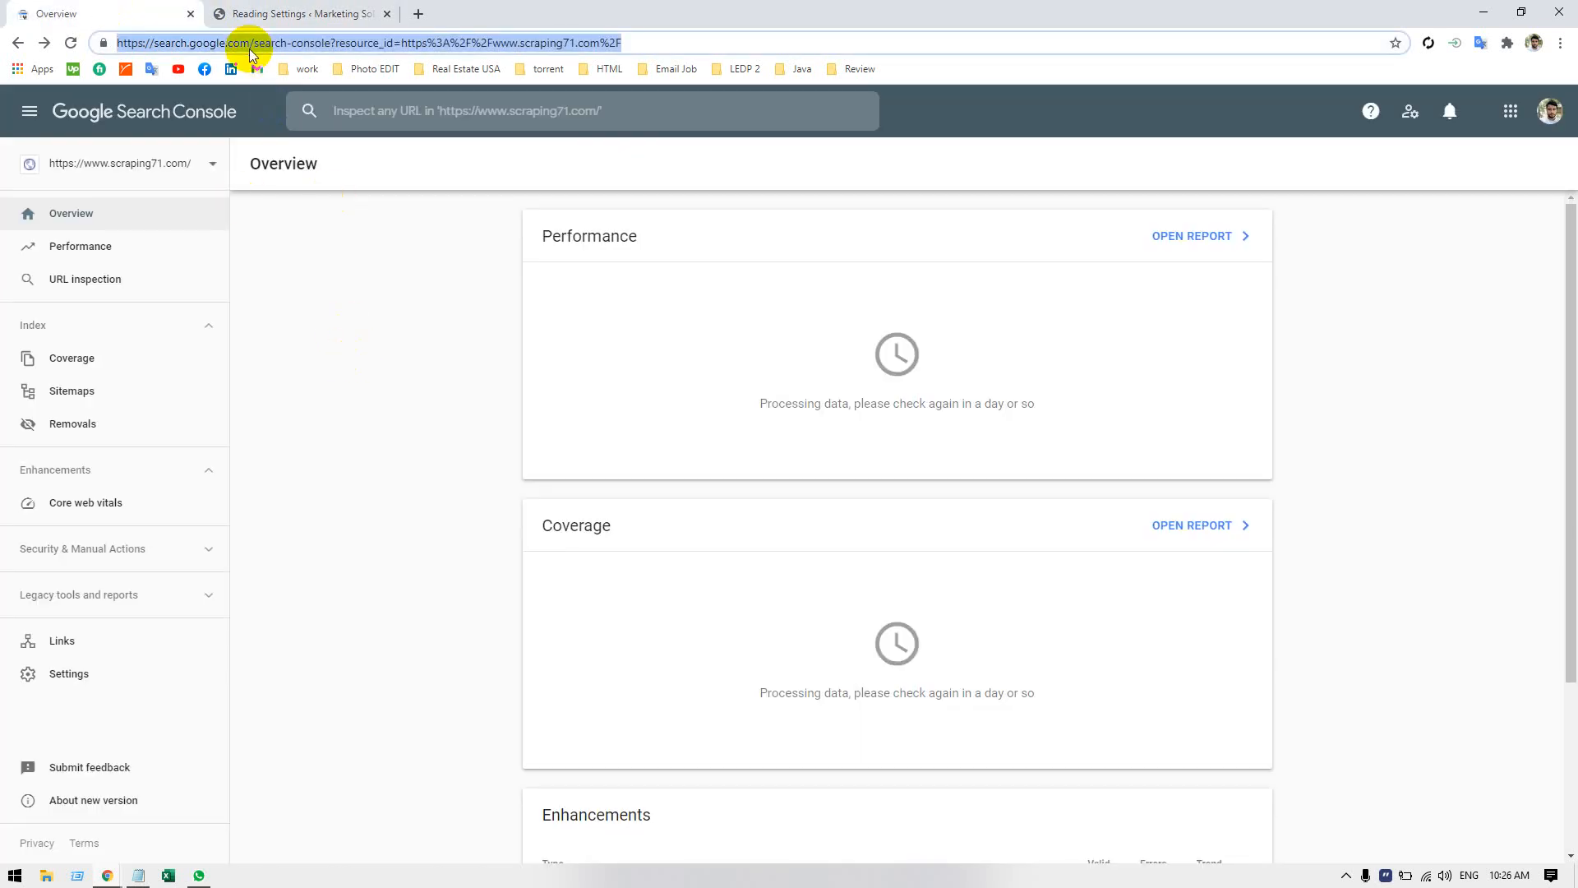
key("Return")
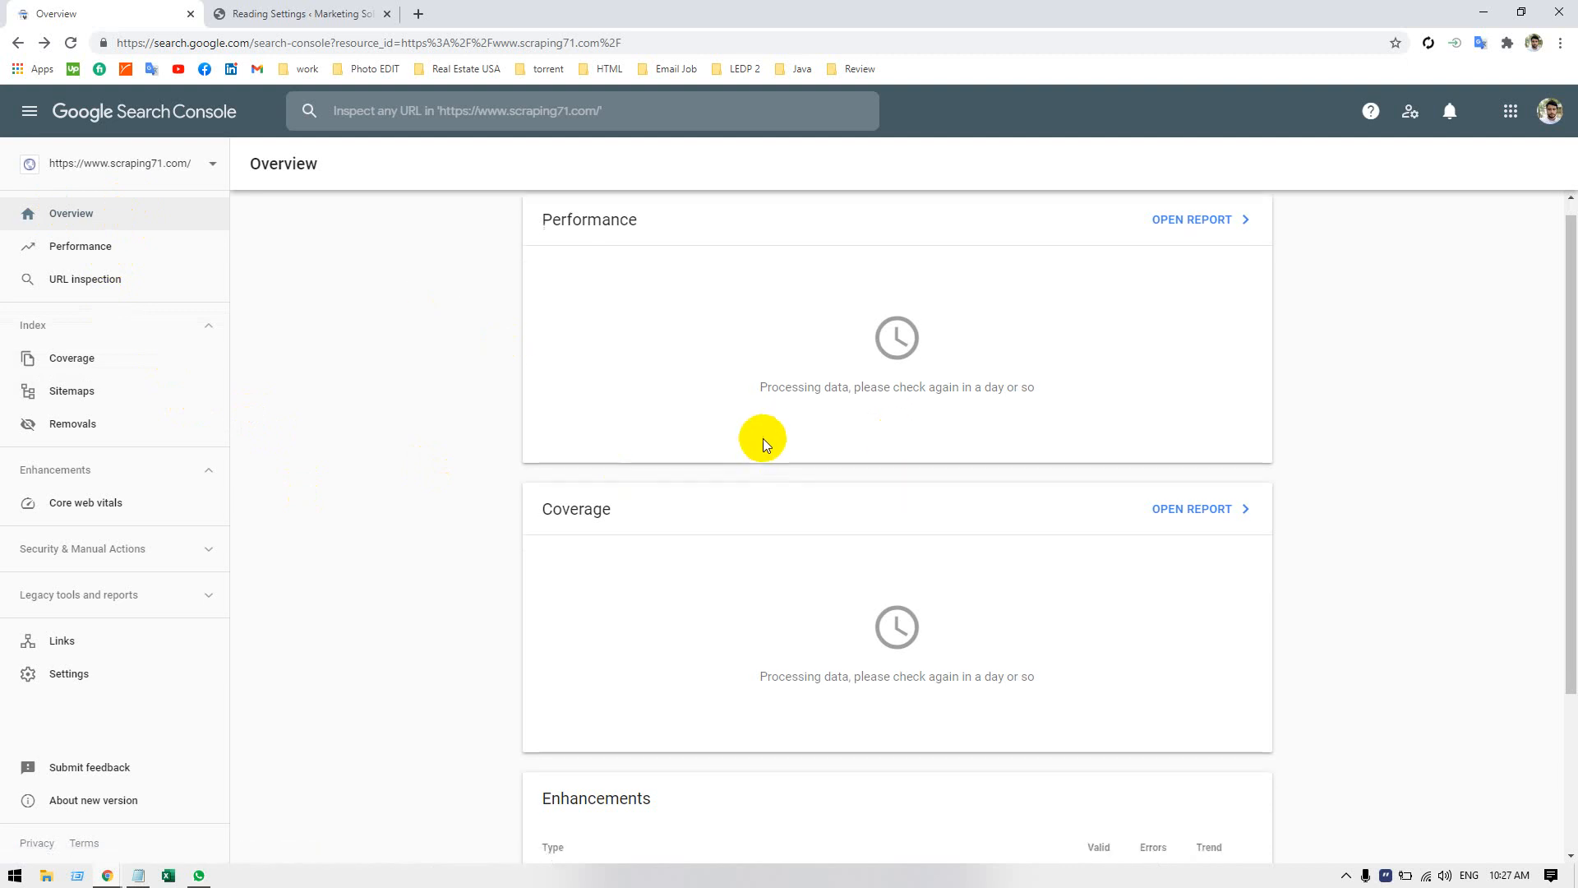
scroll(748, 436, "down", 3)
scroll(748, 441, "up", 3)
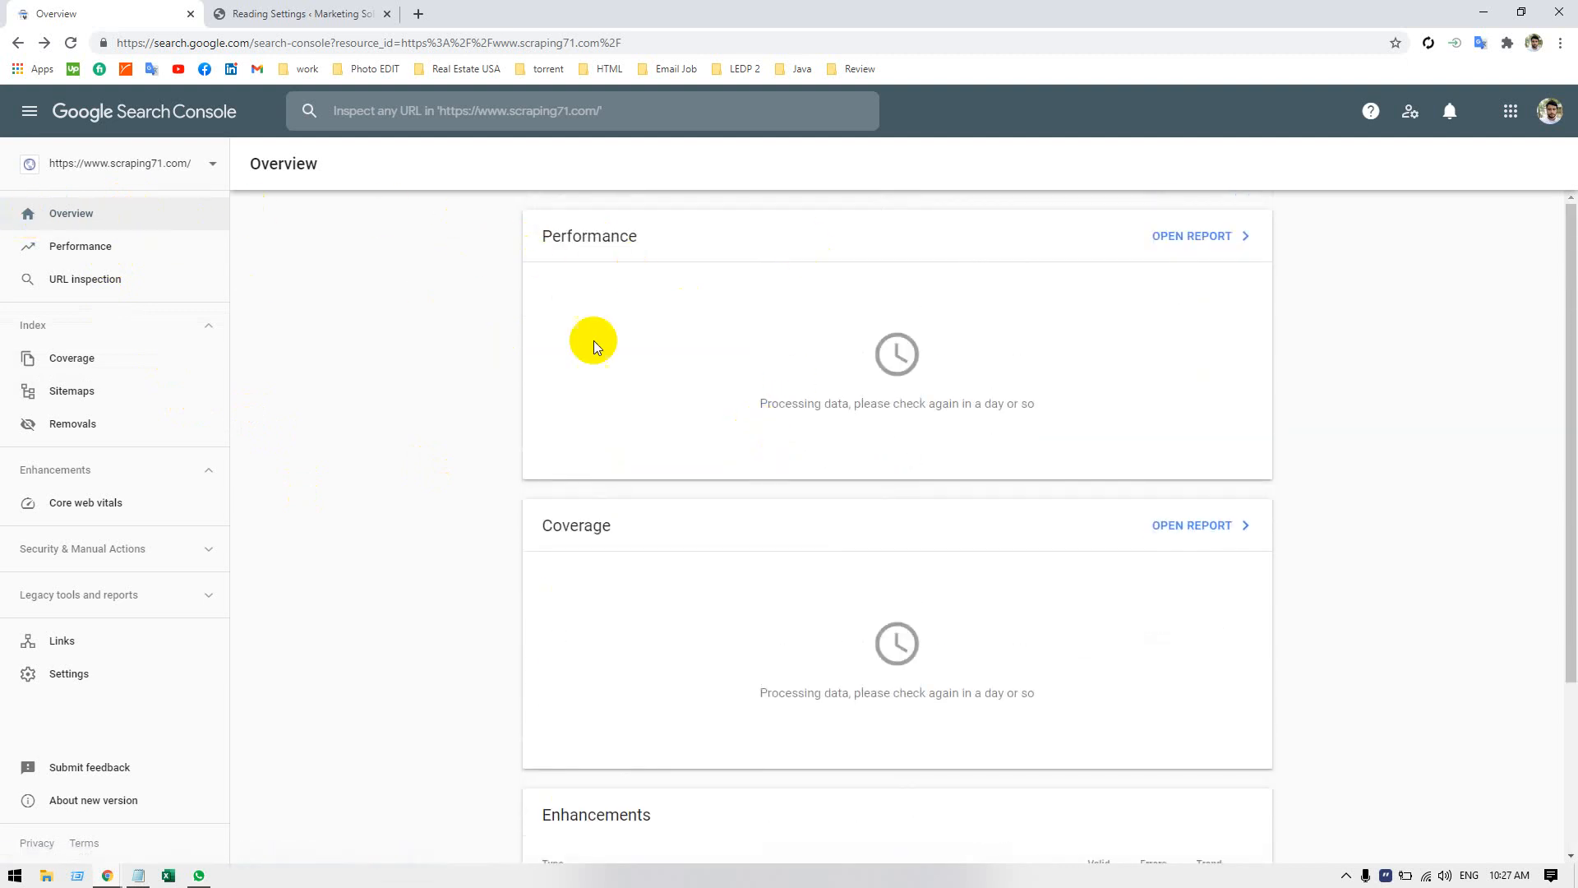
scroll(886, 526, "down", 3)
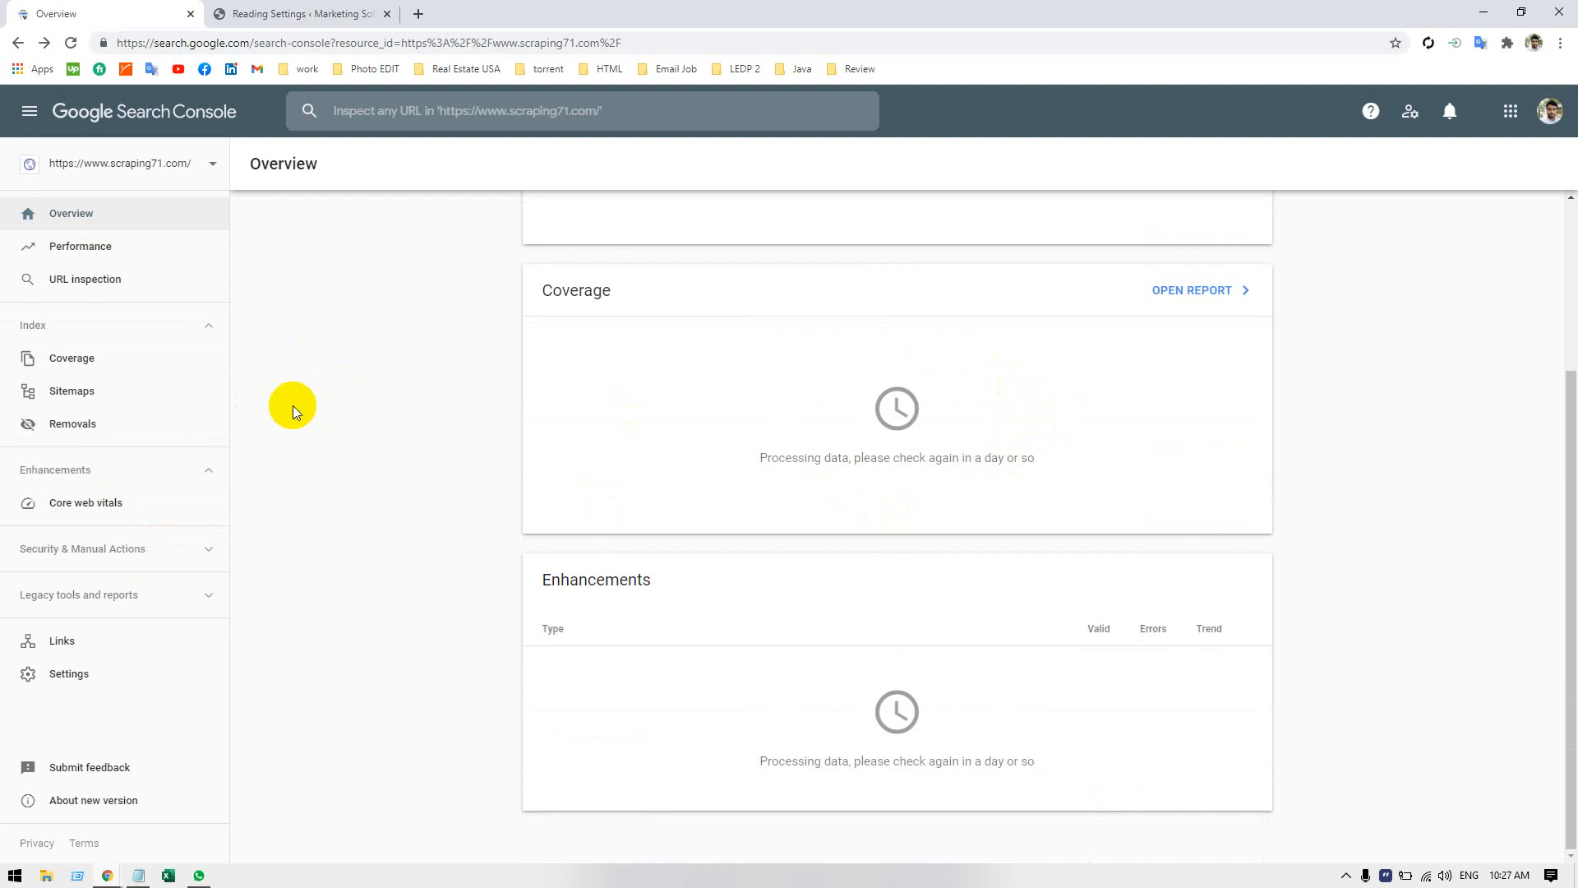
View the list of properties and the property types offered for adding a new one, and cancel without adding any.
scroll(830, 406, "up", 3)
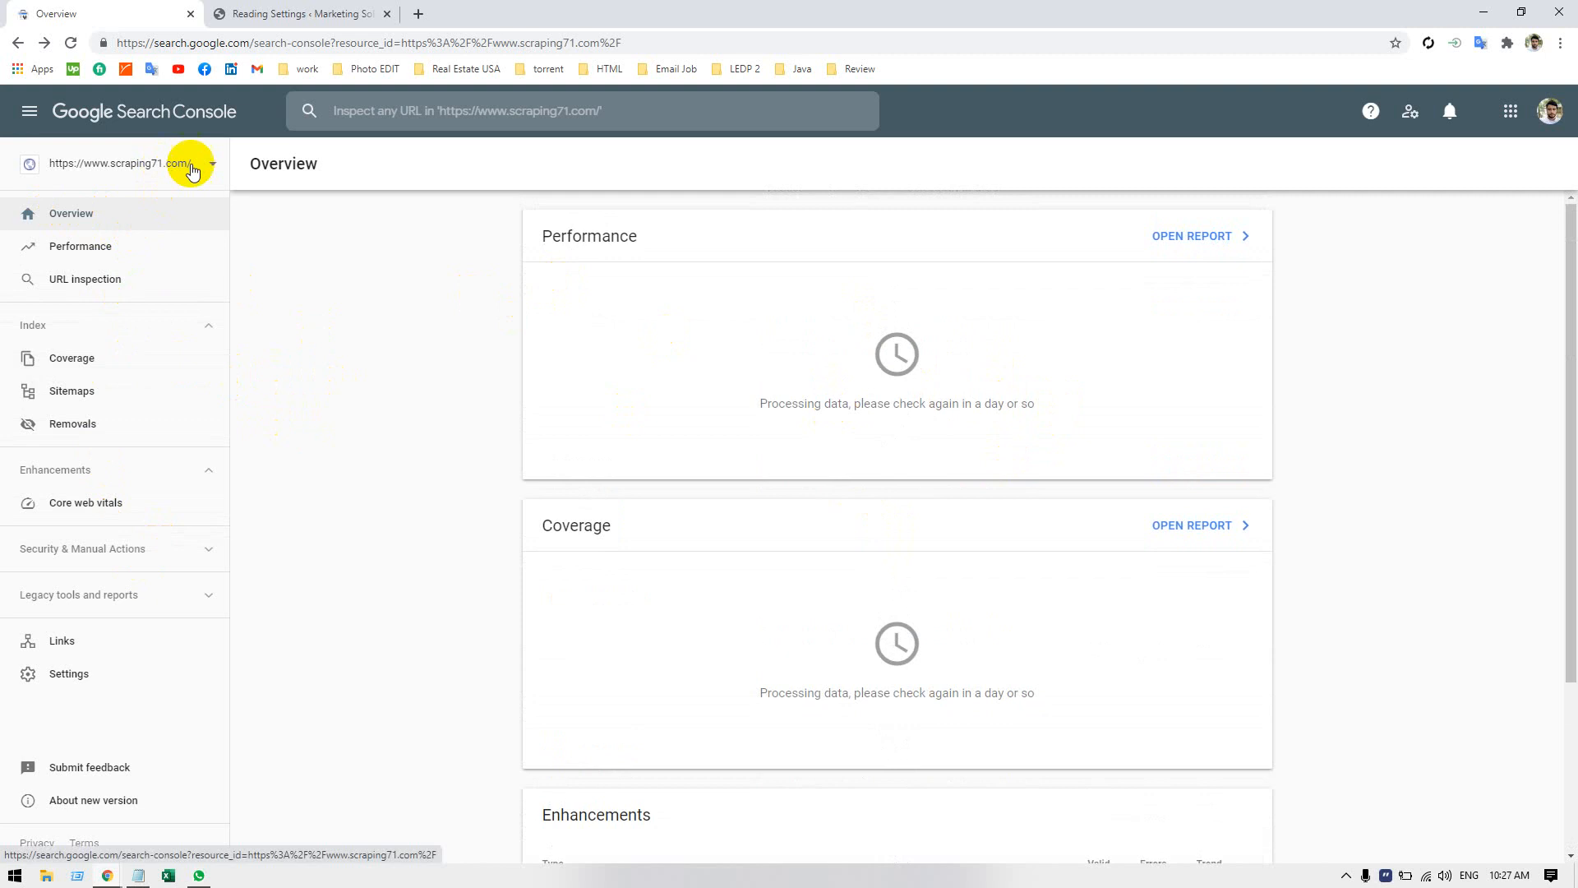
left_click(209, 163)
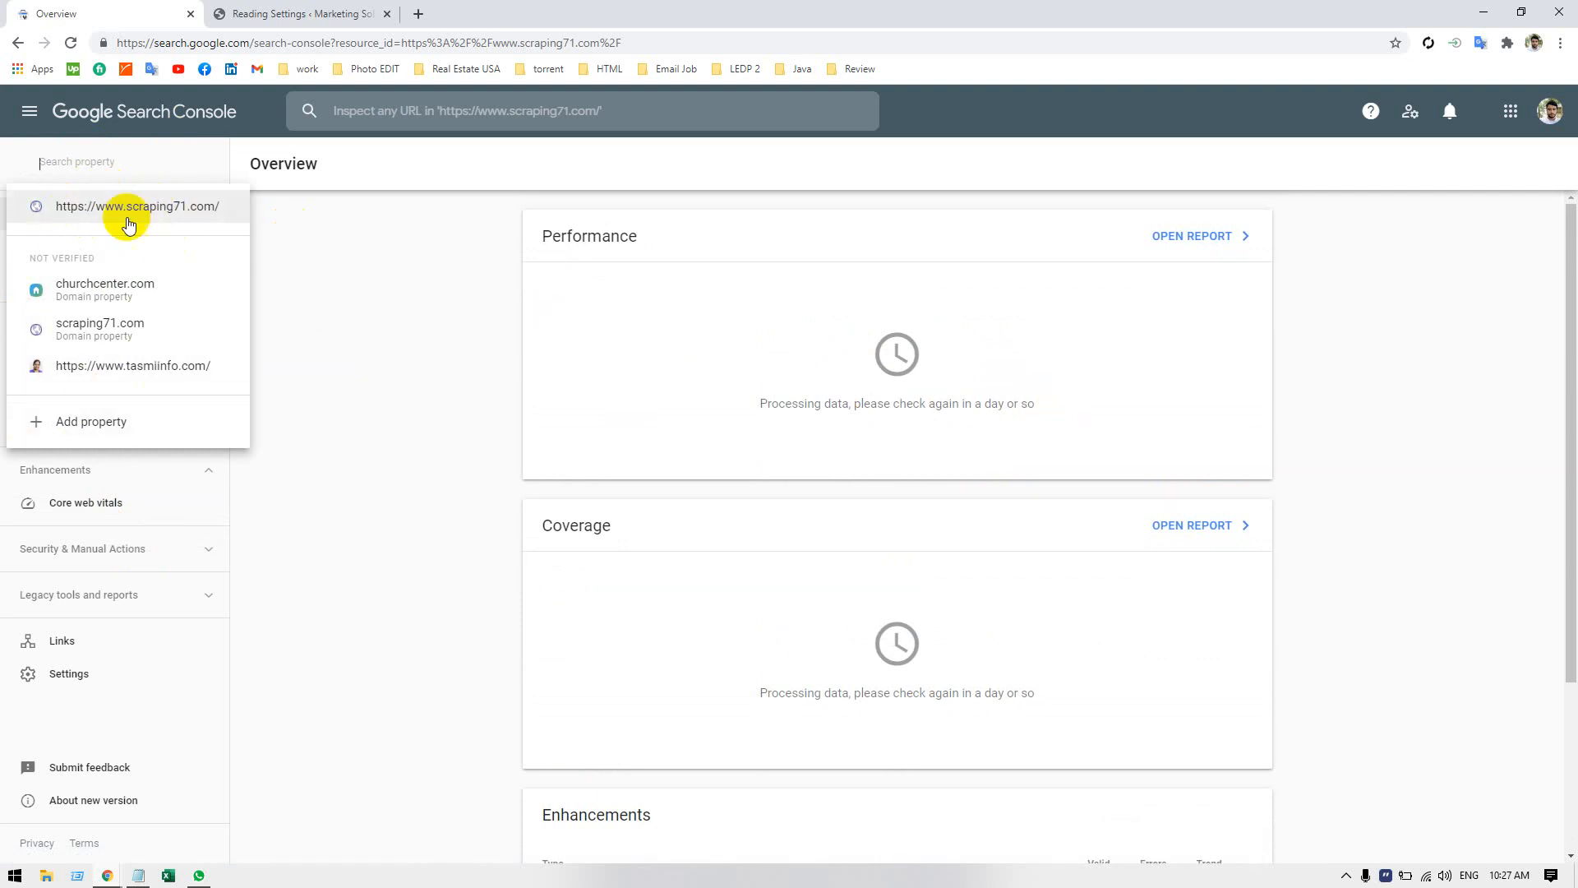
left_click(98, 424)
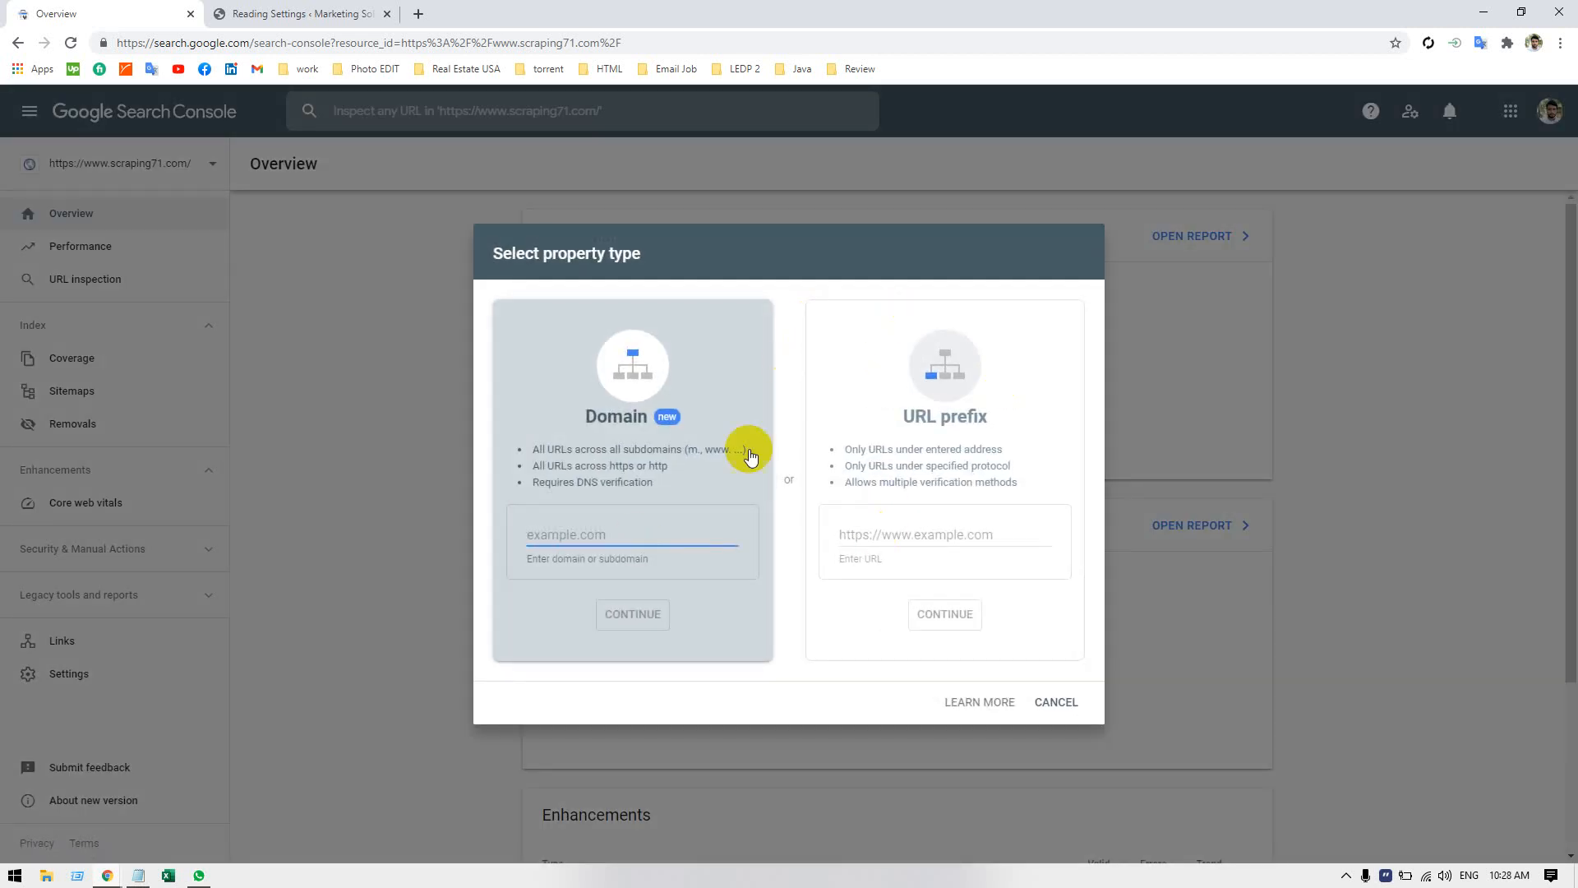
left_click(1057, 701)
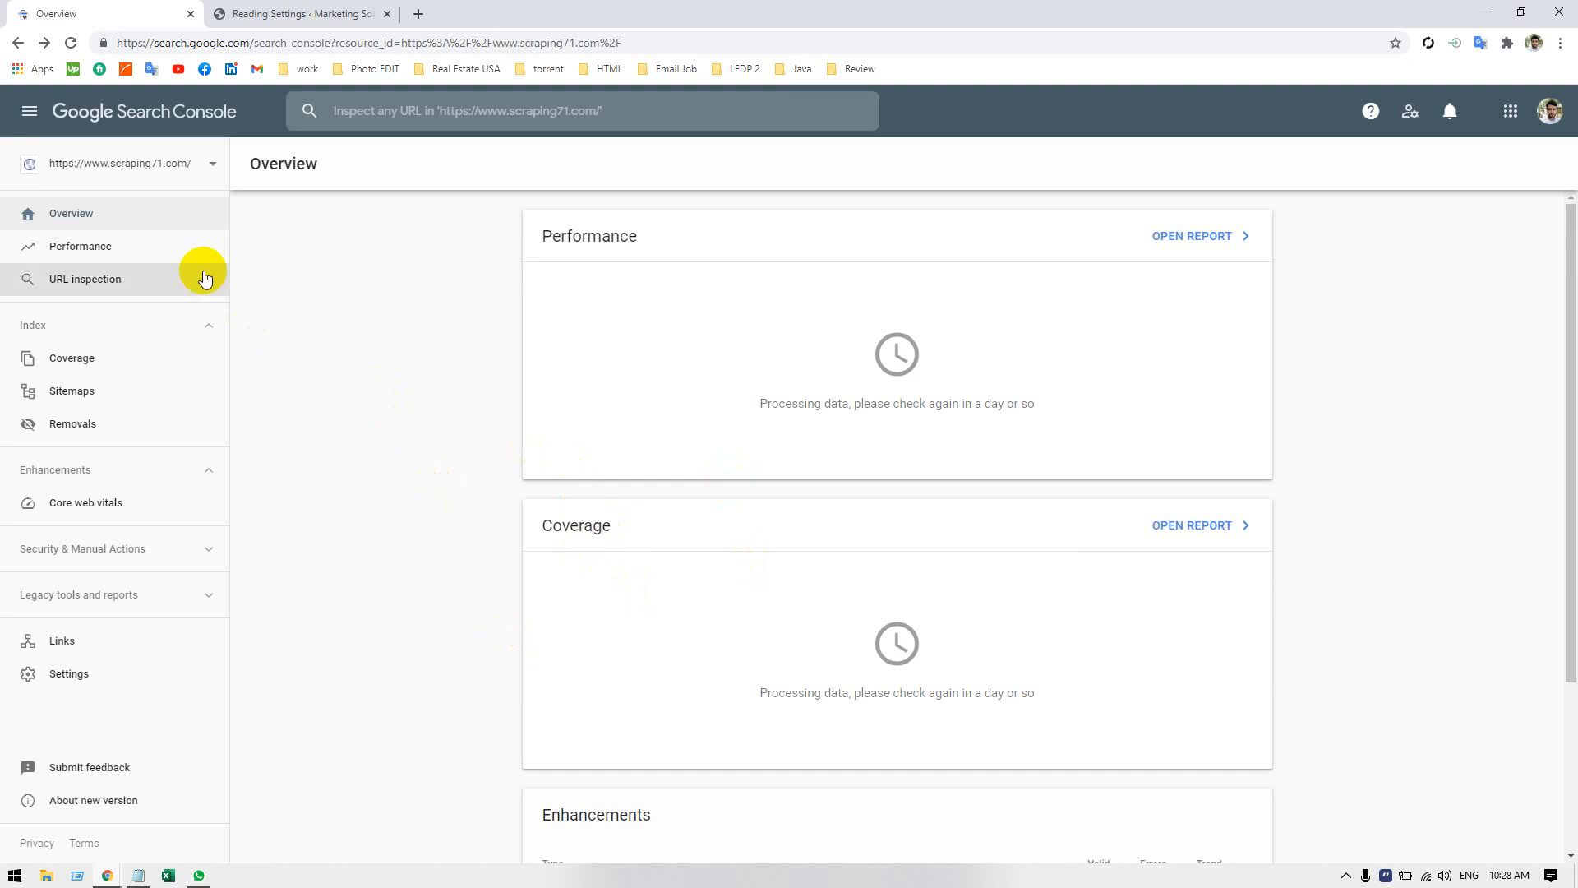
Open the Performance report, dismiss its introductory tip, and review the chart area and the queries table.
left_click(125, 258)
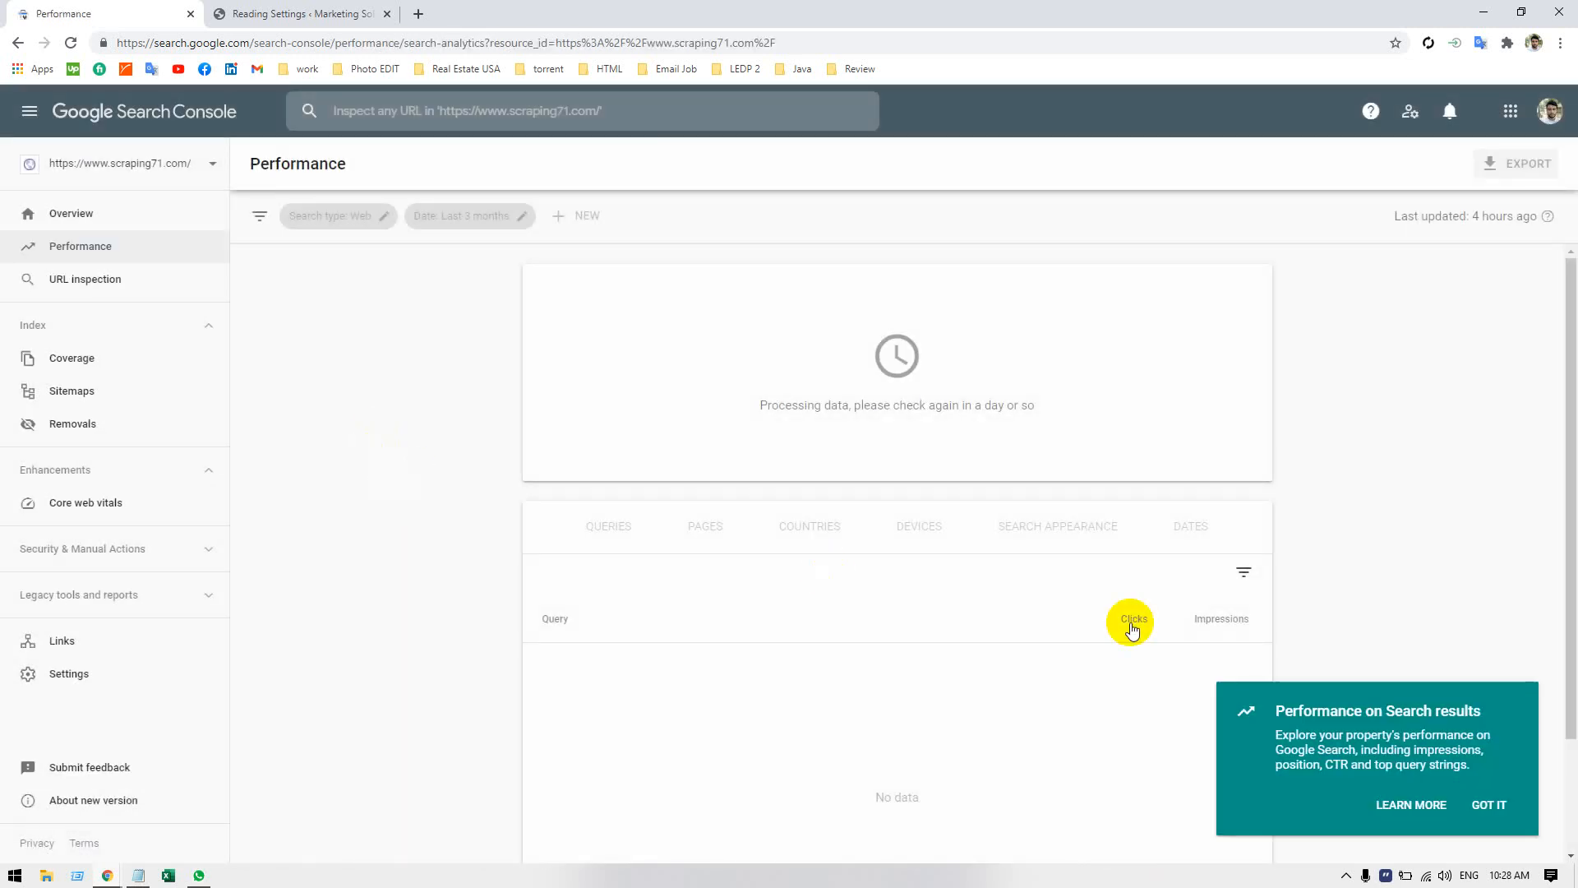
left_click(1490, 805)
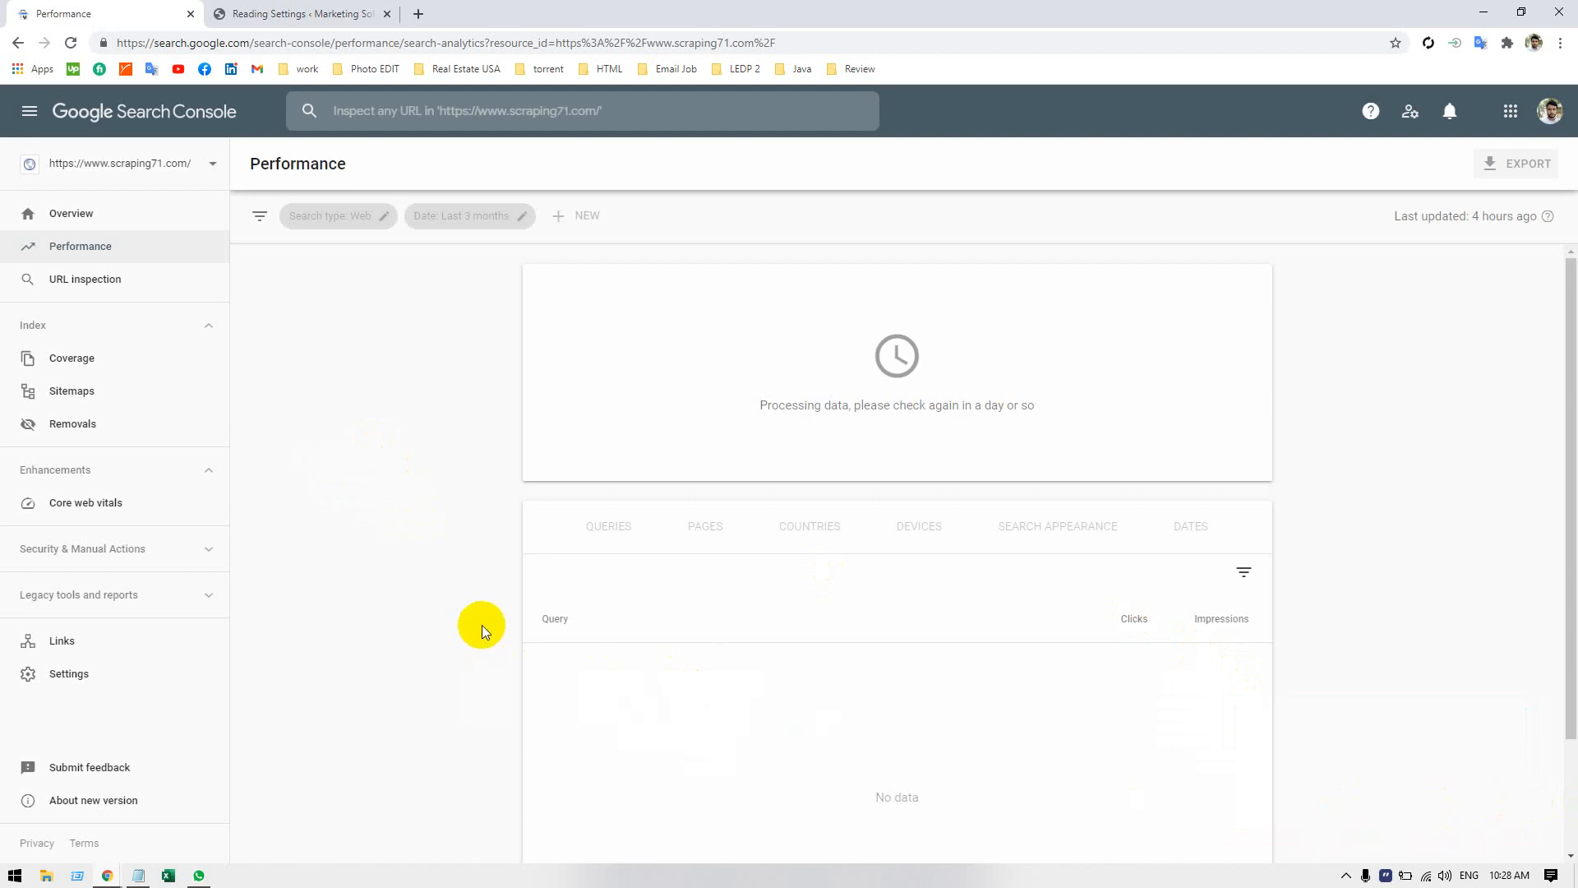
scroll(482, 625, "down", 2)
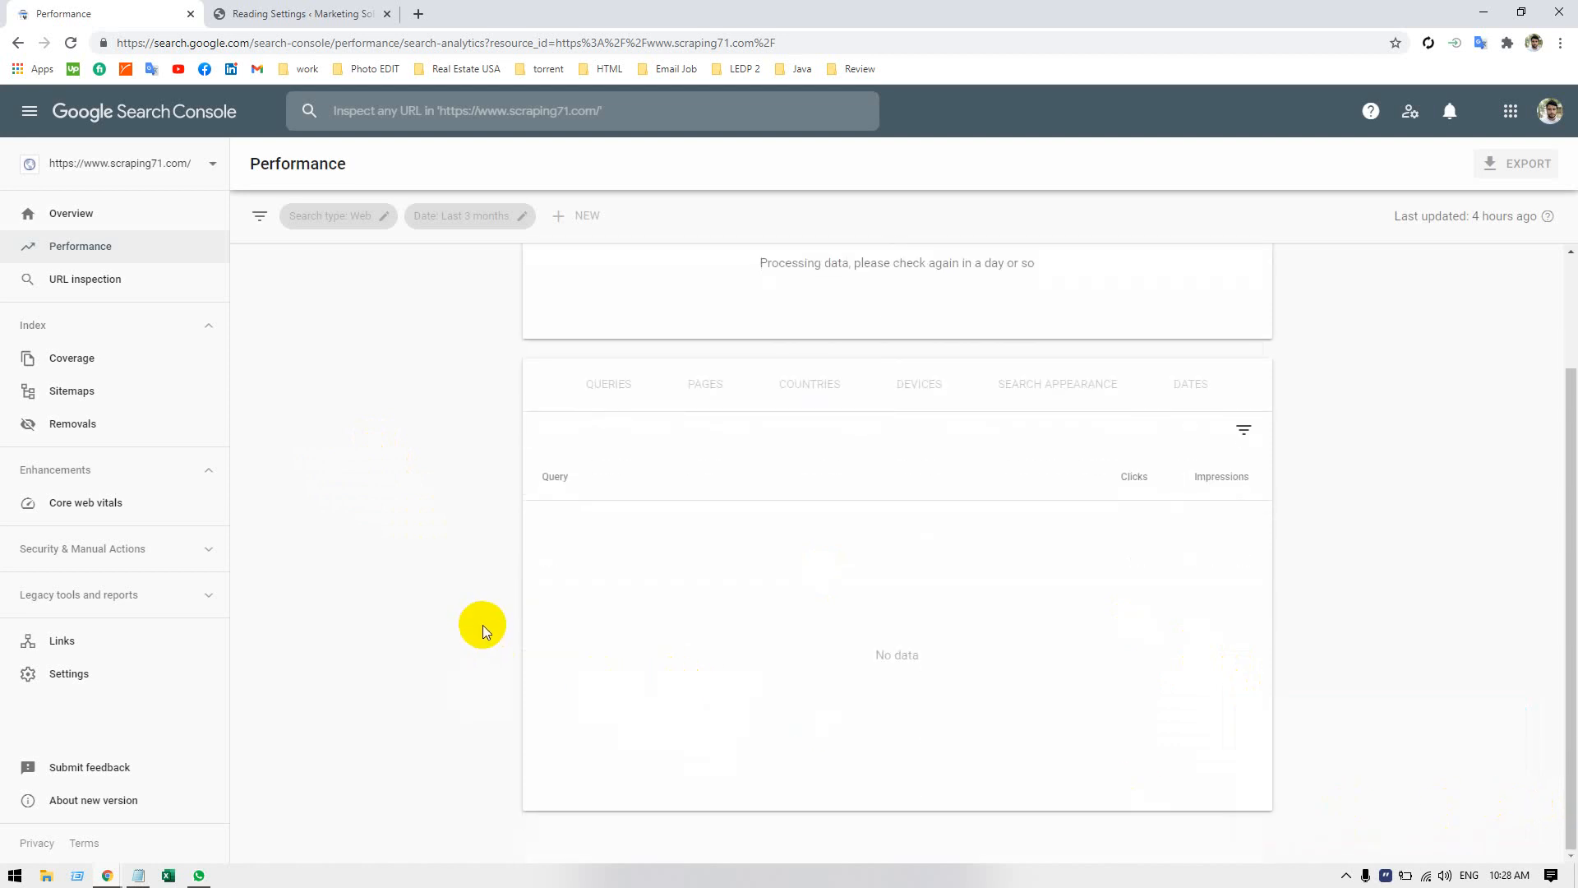
scroll(490, 619, "up", 2)
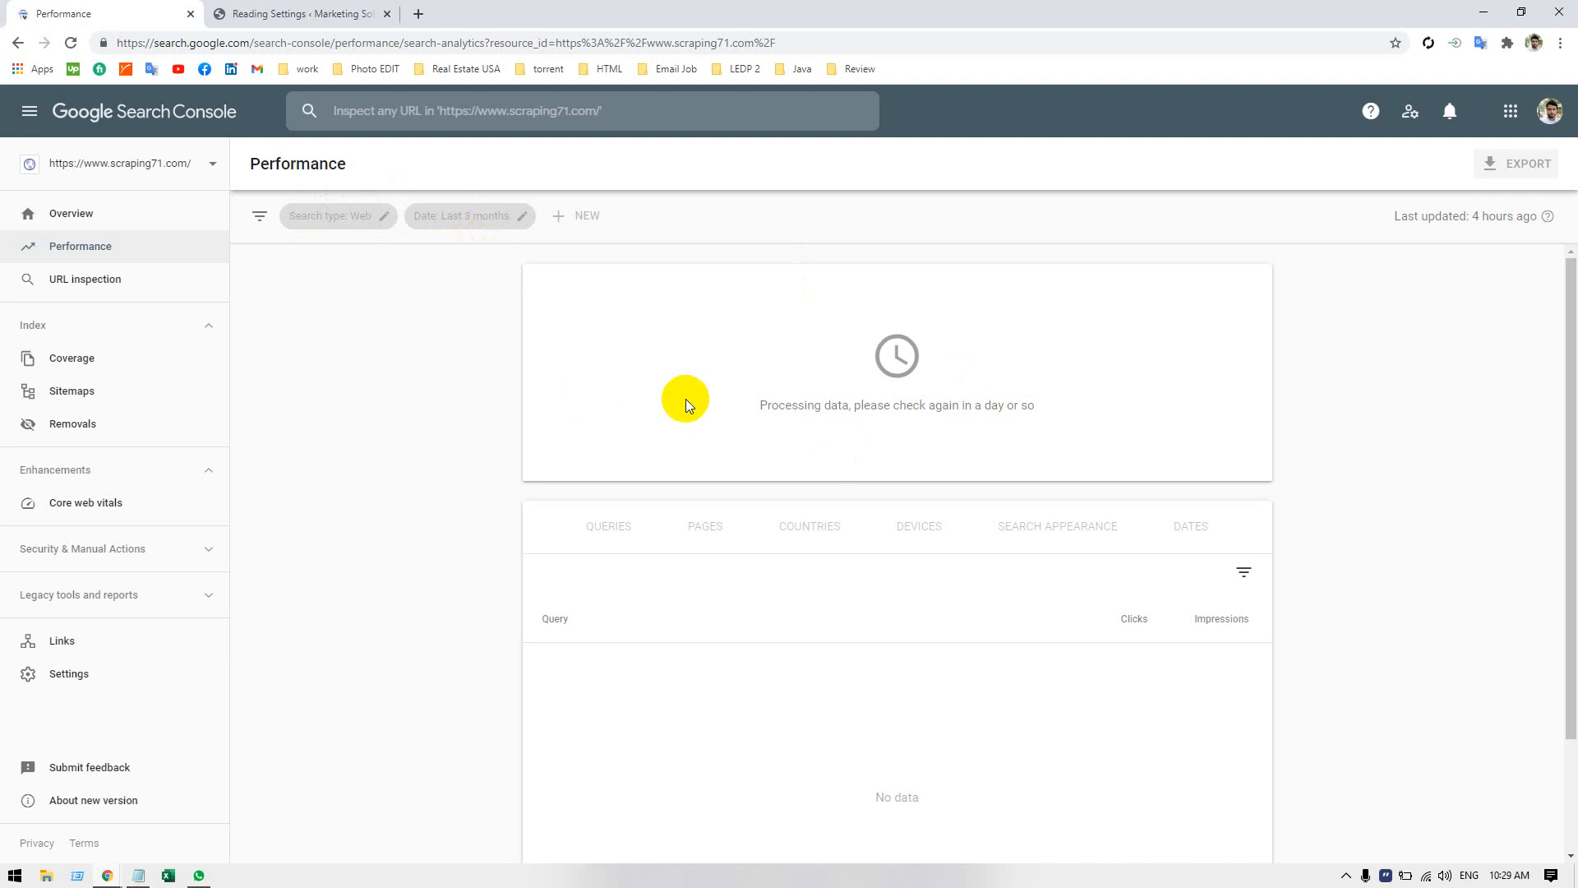
scroll(877, 449, "down", 2)
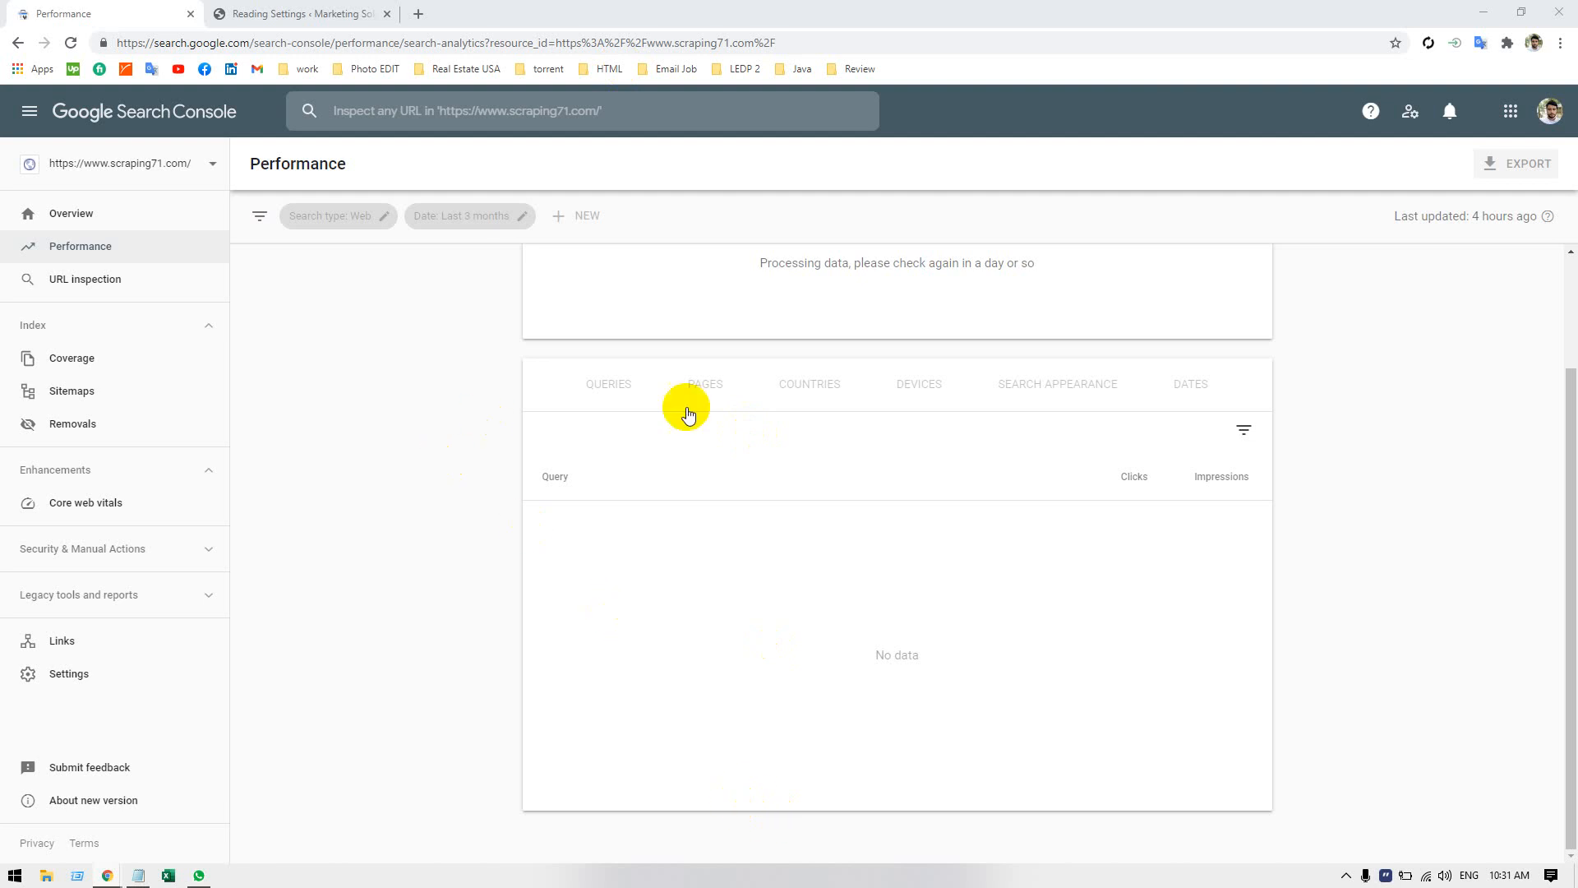
scroll(634, 592, "up", 2)
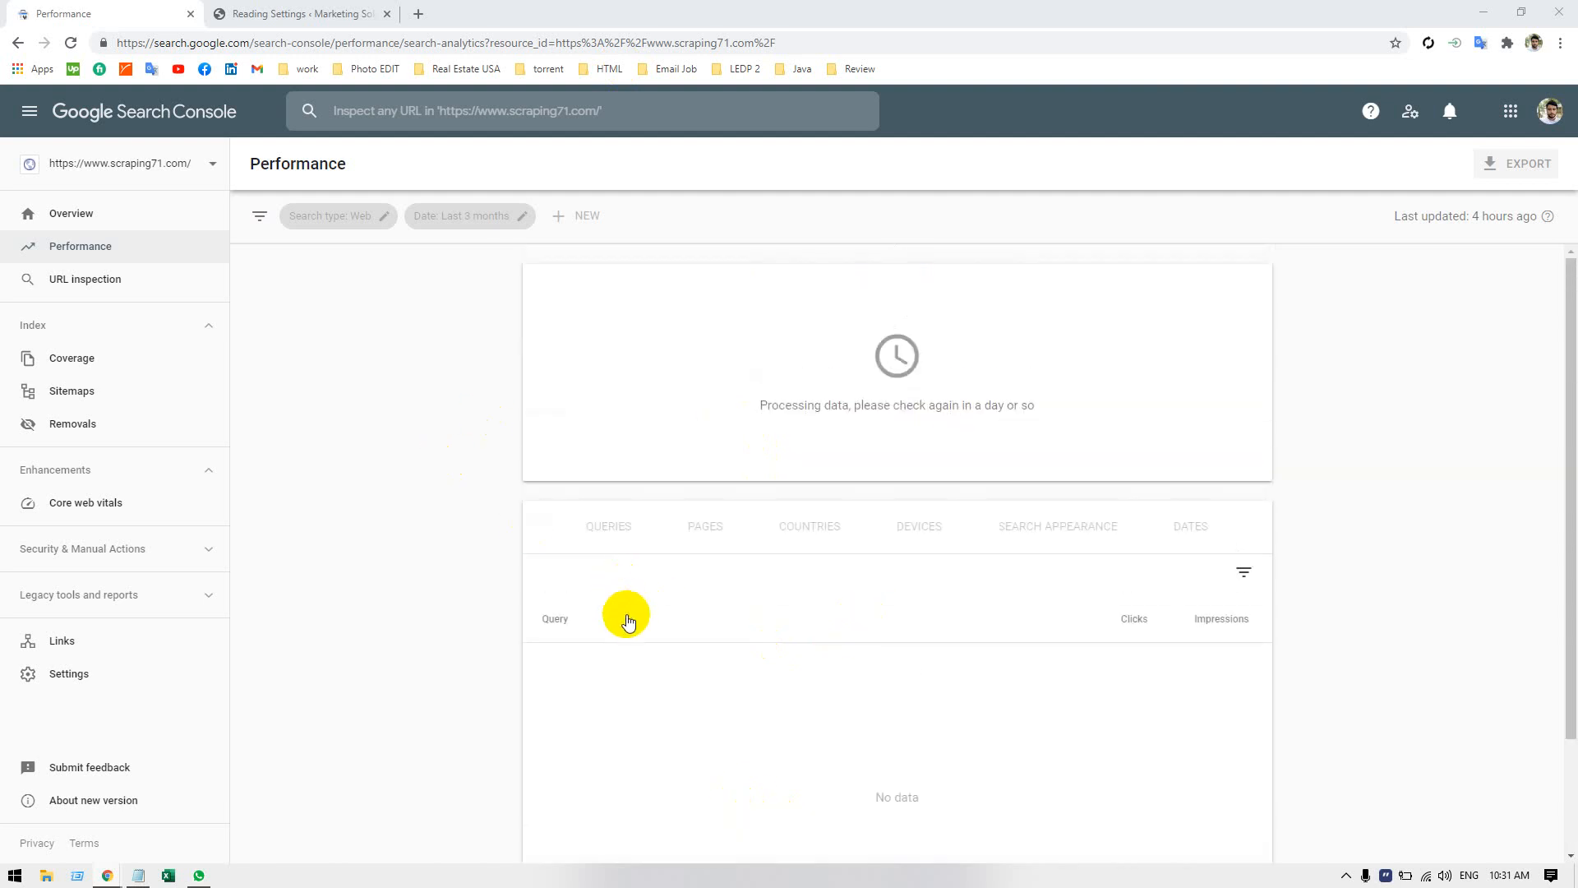
scroll(736, 594, "down", 2)
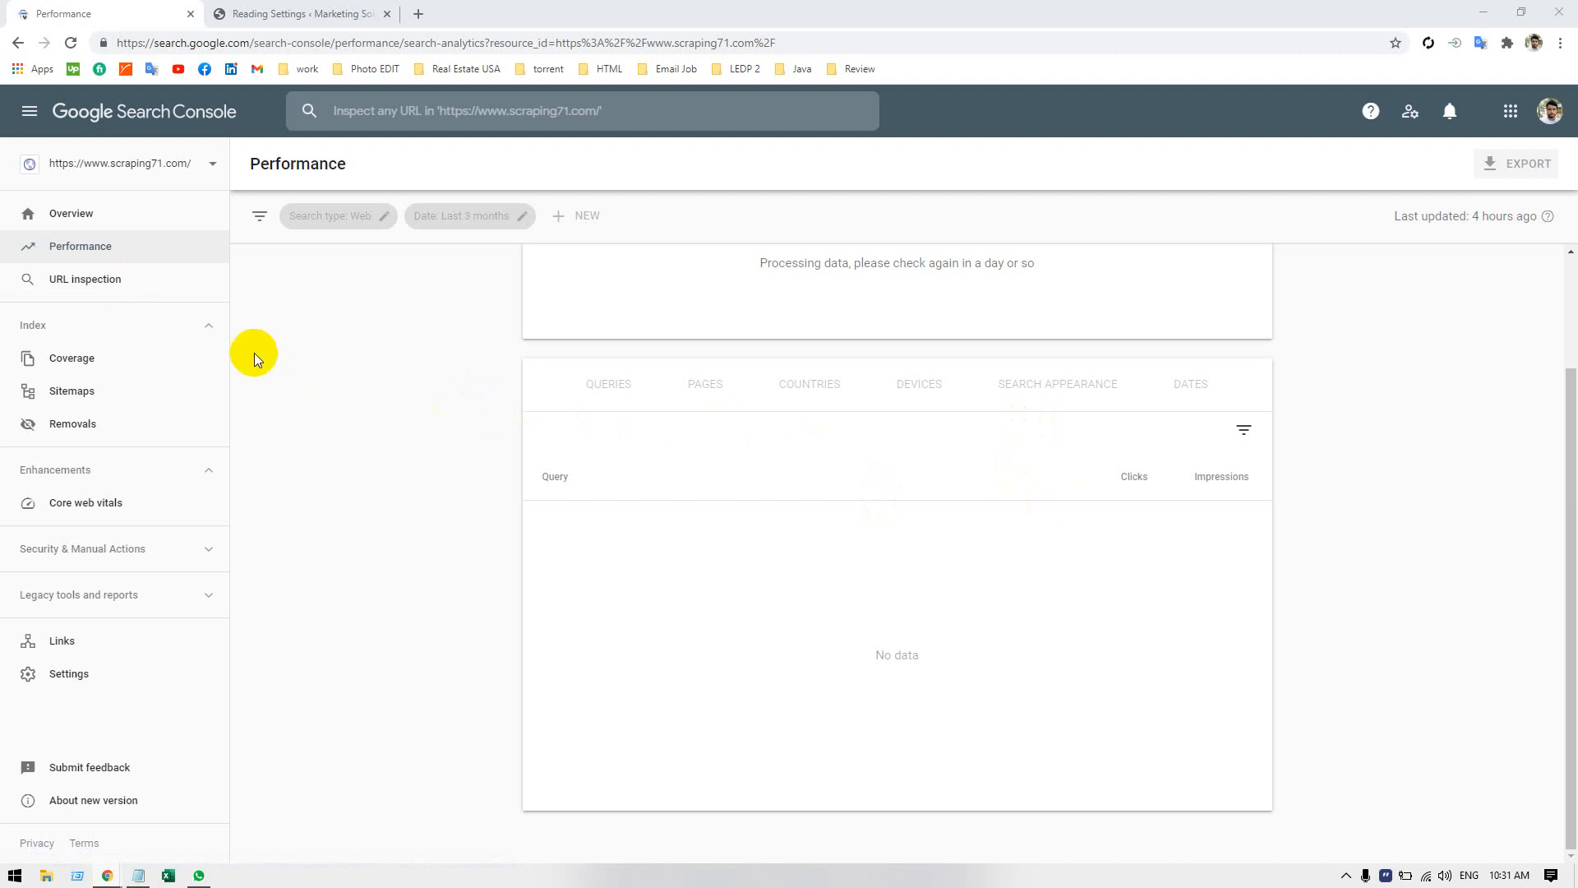
left_click(62, 278)
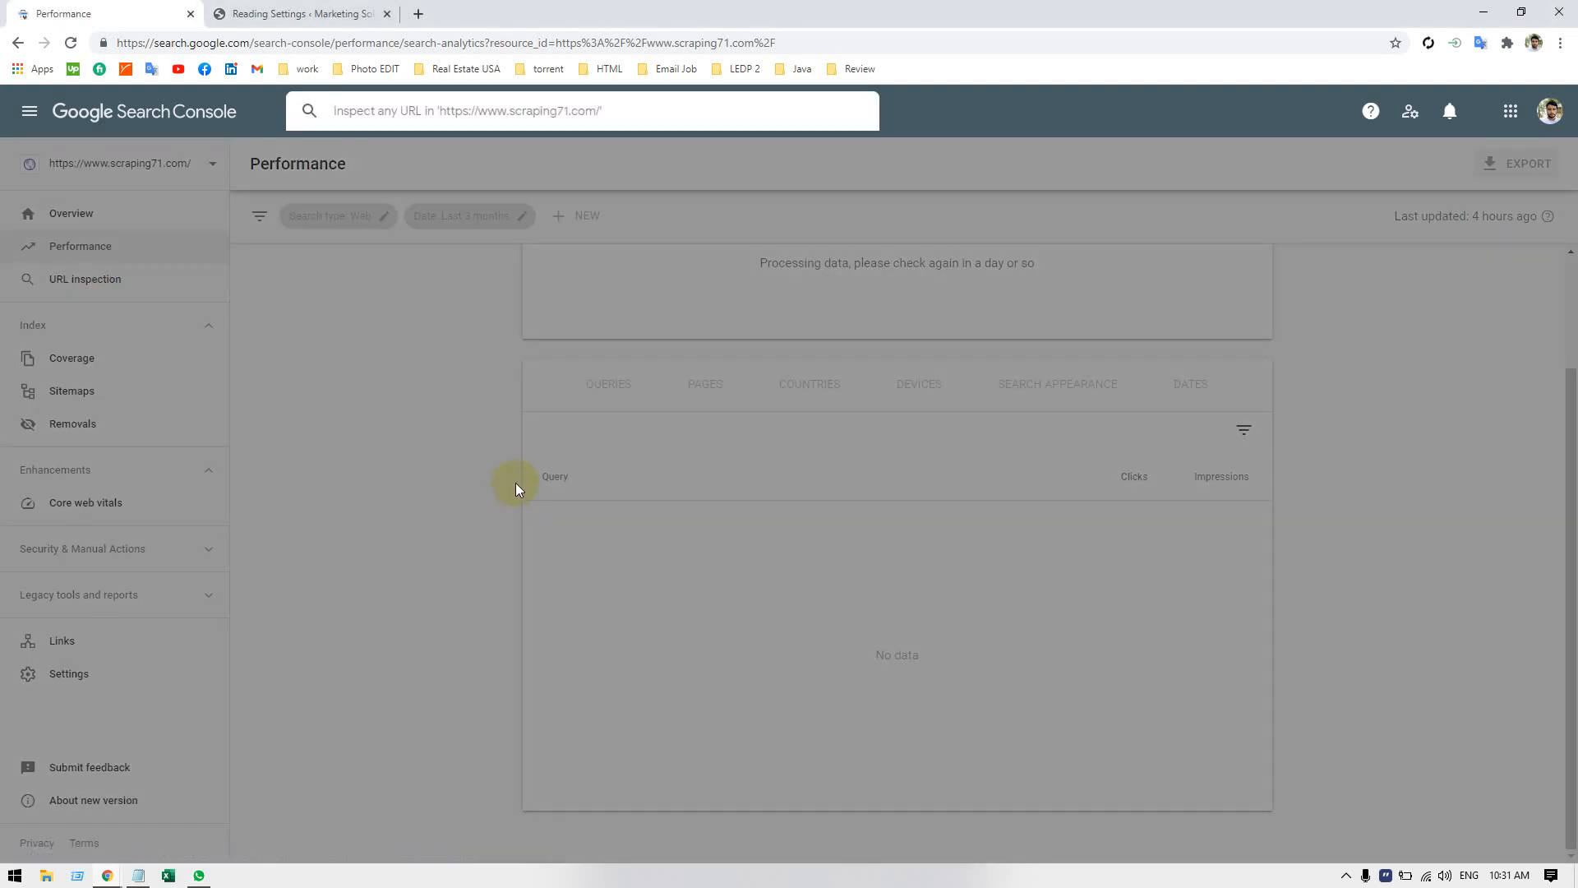
left_click(271, 401)
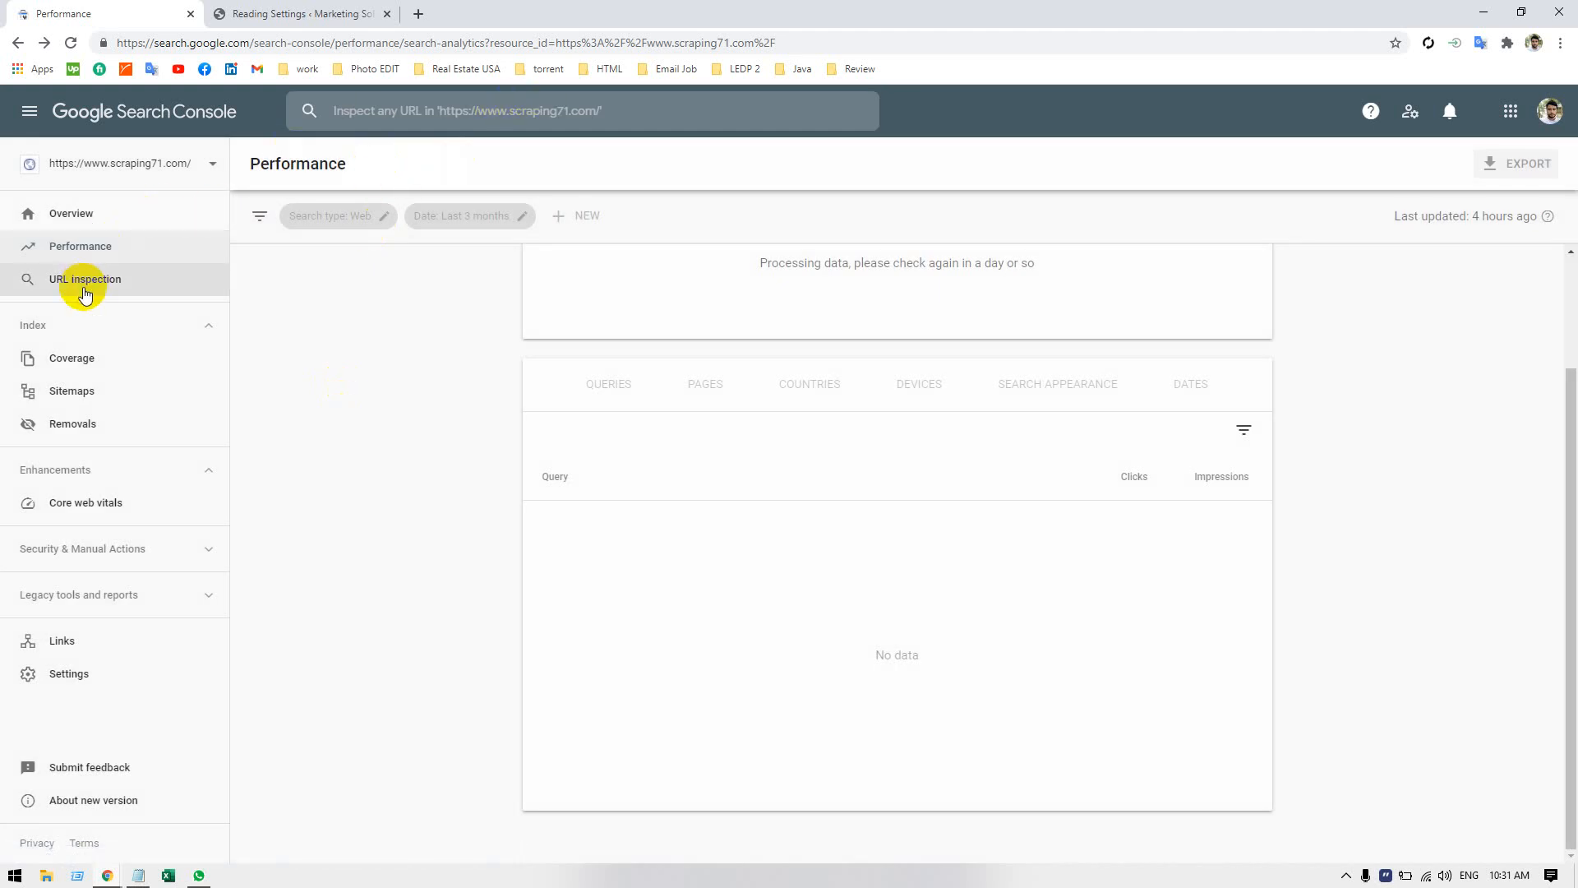
left_click(83, 283)
type("<meta name=\"google-site-verification\" content=\"SkiV5oTp18xlisjrUSaUgYmQ2ctsZoldUGBLokfGEWQ\" />")
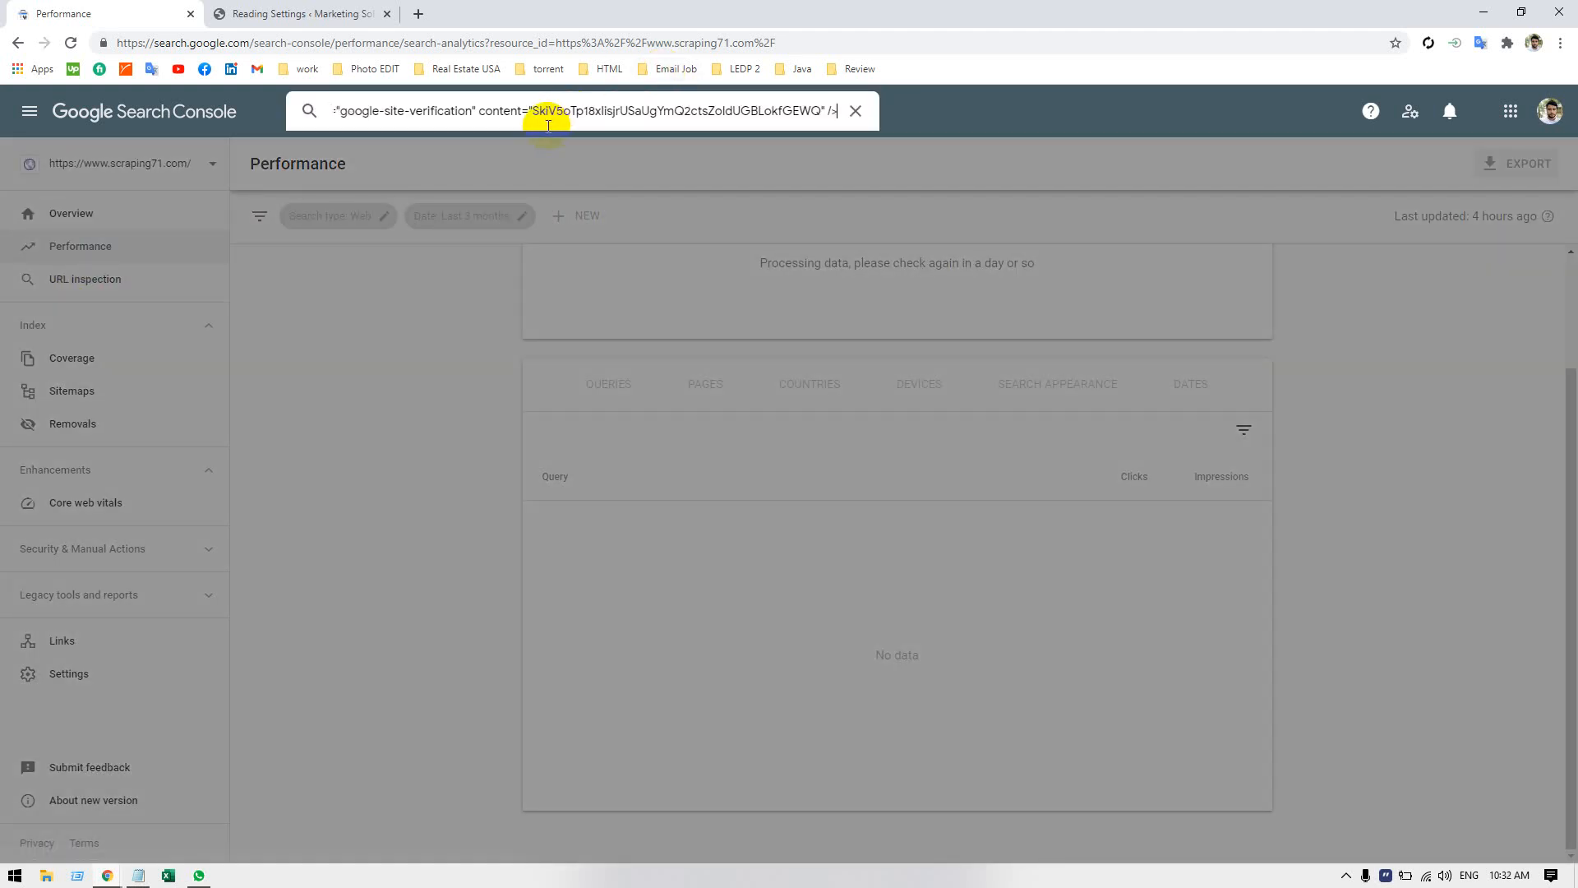
key("ctrl+z")
left_click(271, 14)
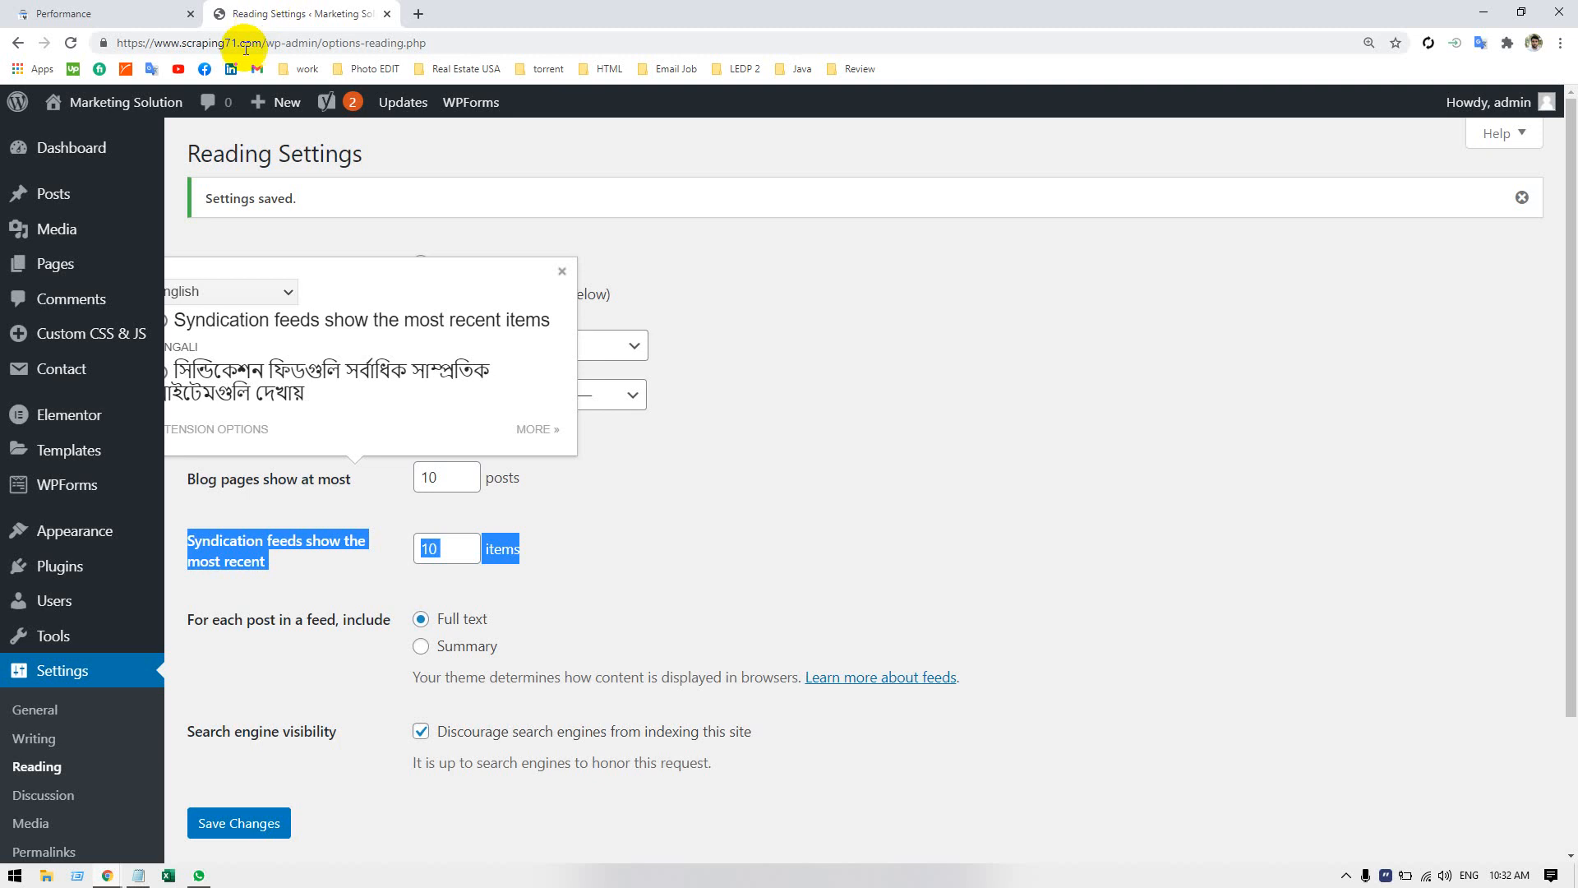
left_click_drag(262, 43, 118, 43)
key("ctrl+c")
left_click(64, 13)
left_click(391, 95)
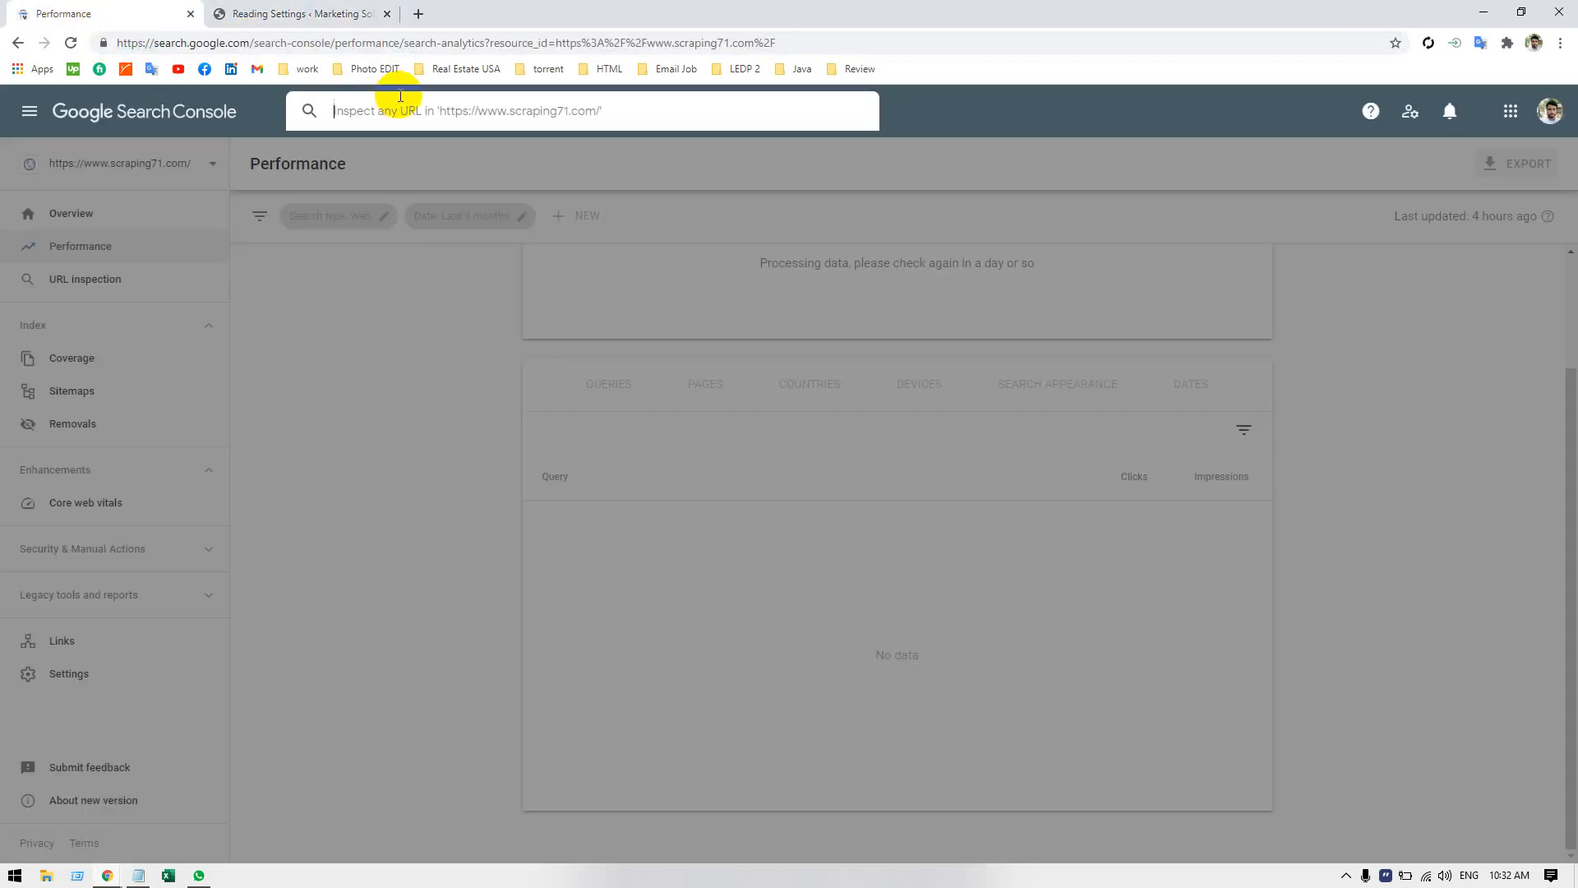
key("ctrl+v")
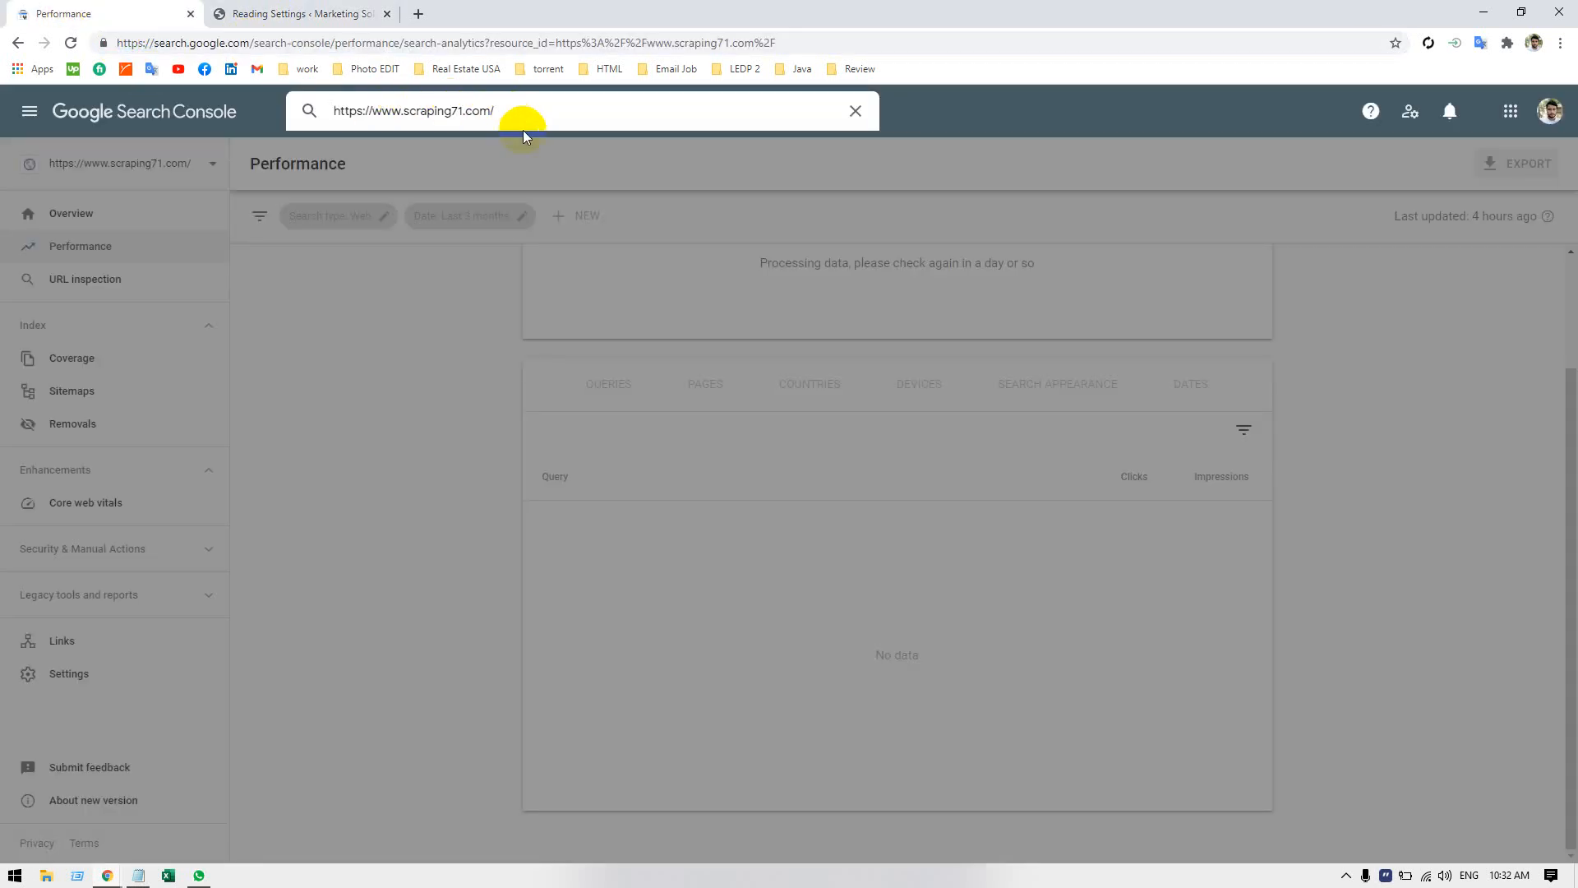
key("Return")
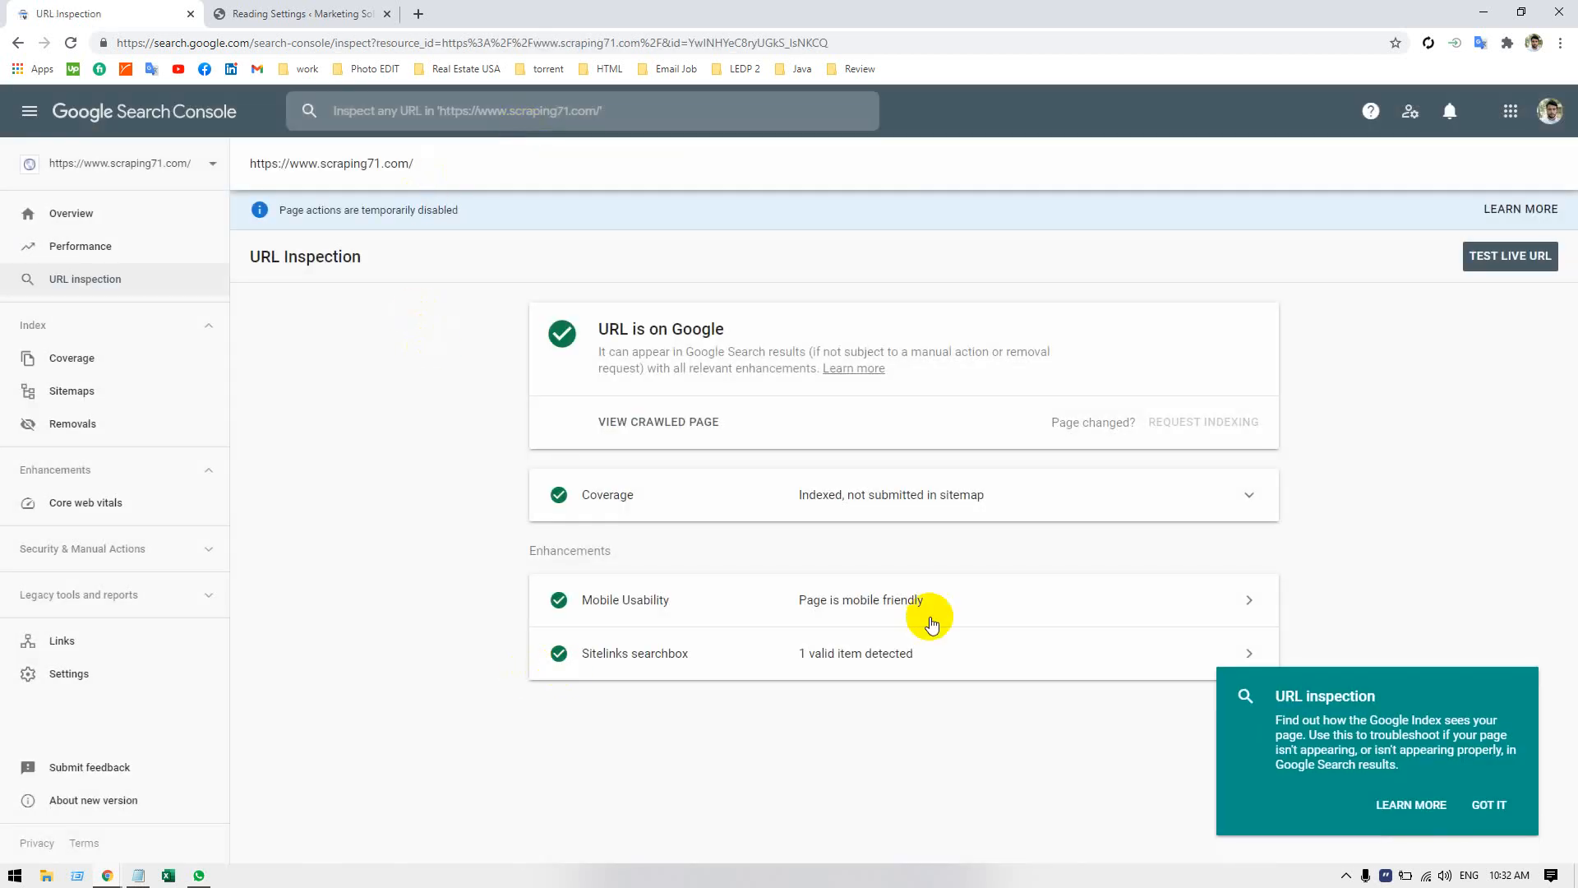
left_click(1488, 804)
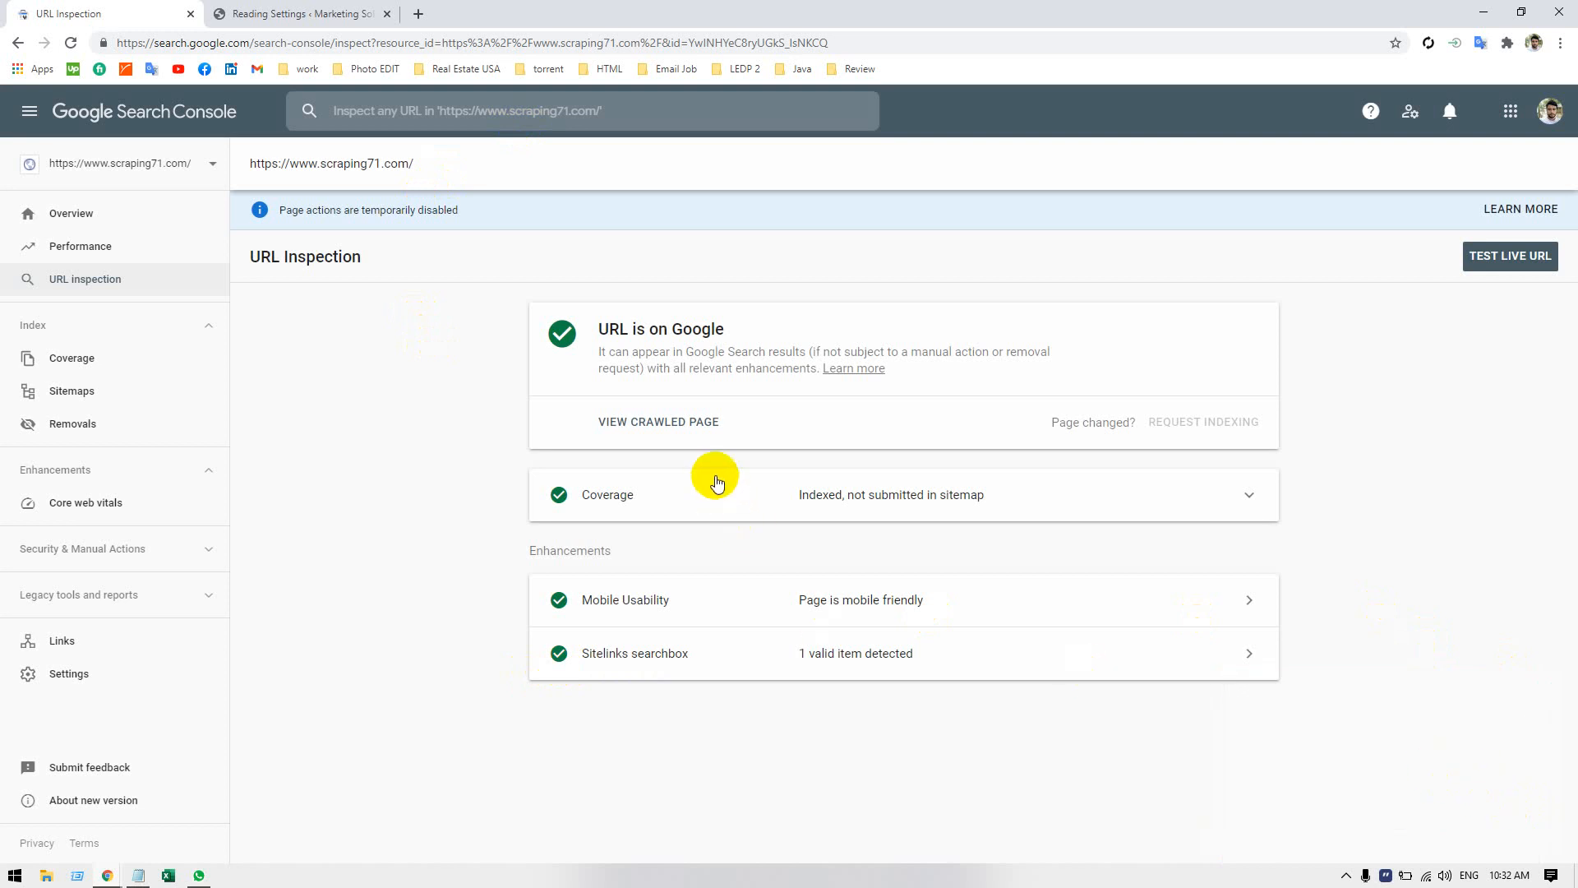
View the crawled page's HTML, screenshot and HTTP response details, and close the crawled page view.
left_click(674, 421)
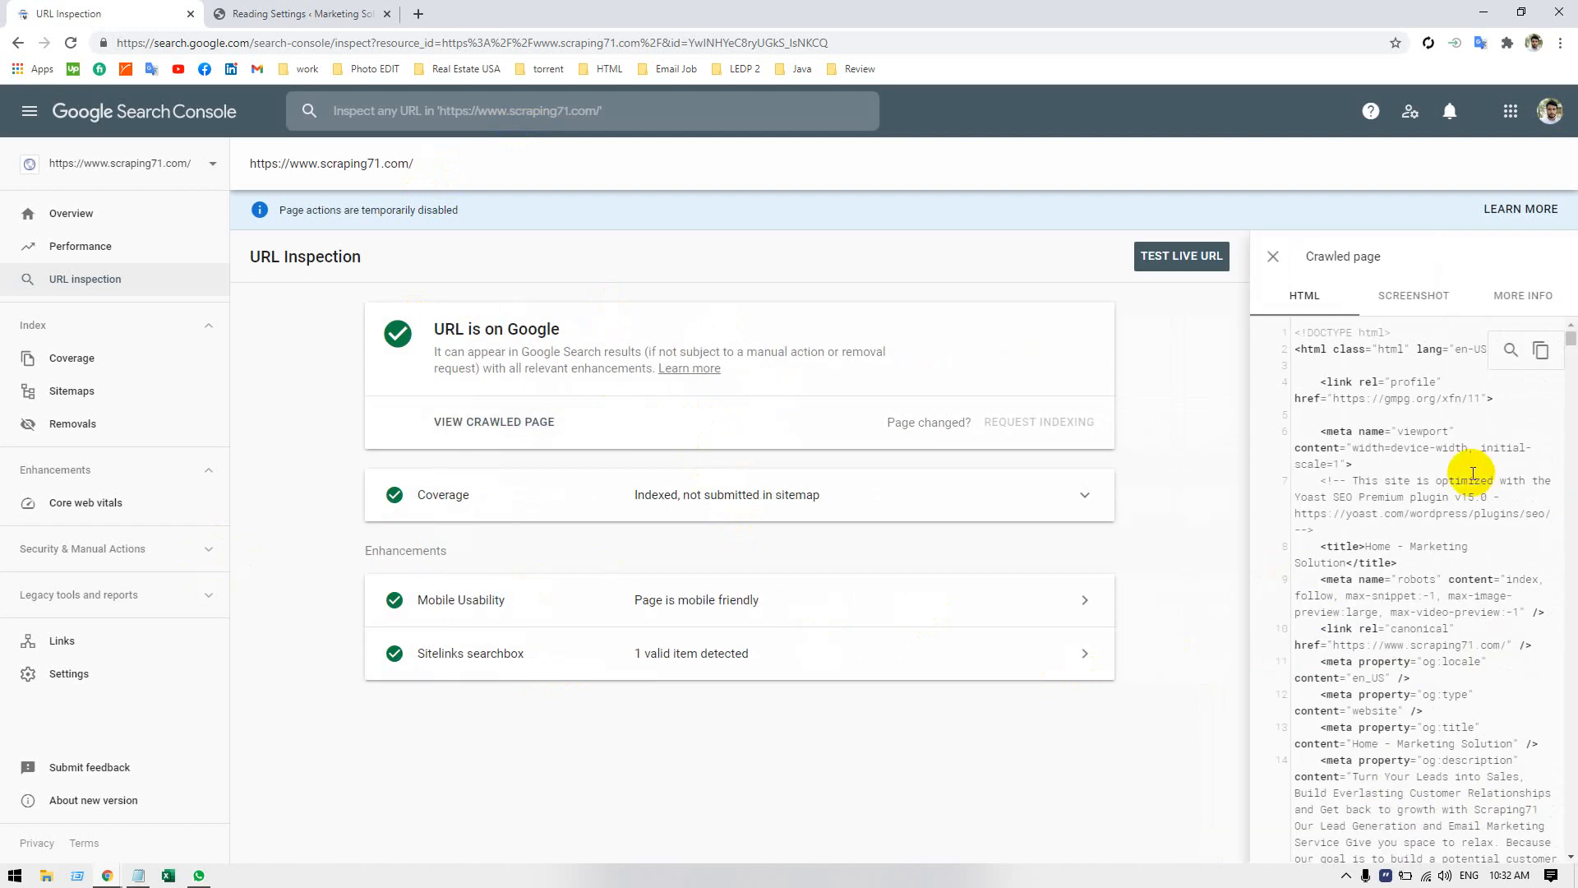
scroll(1471, 475, "down", 15)
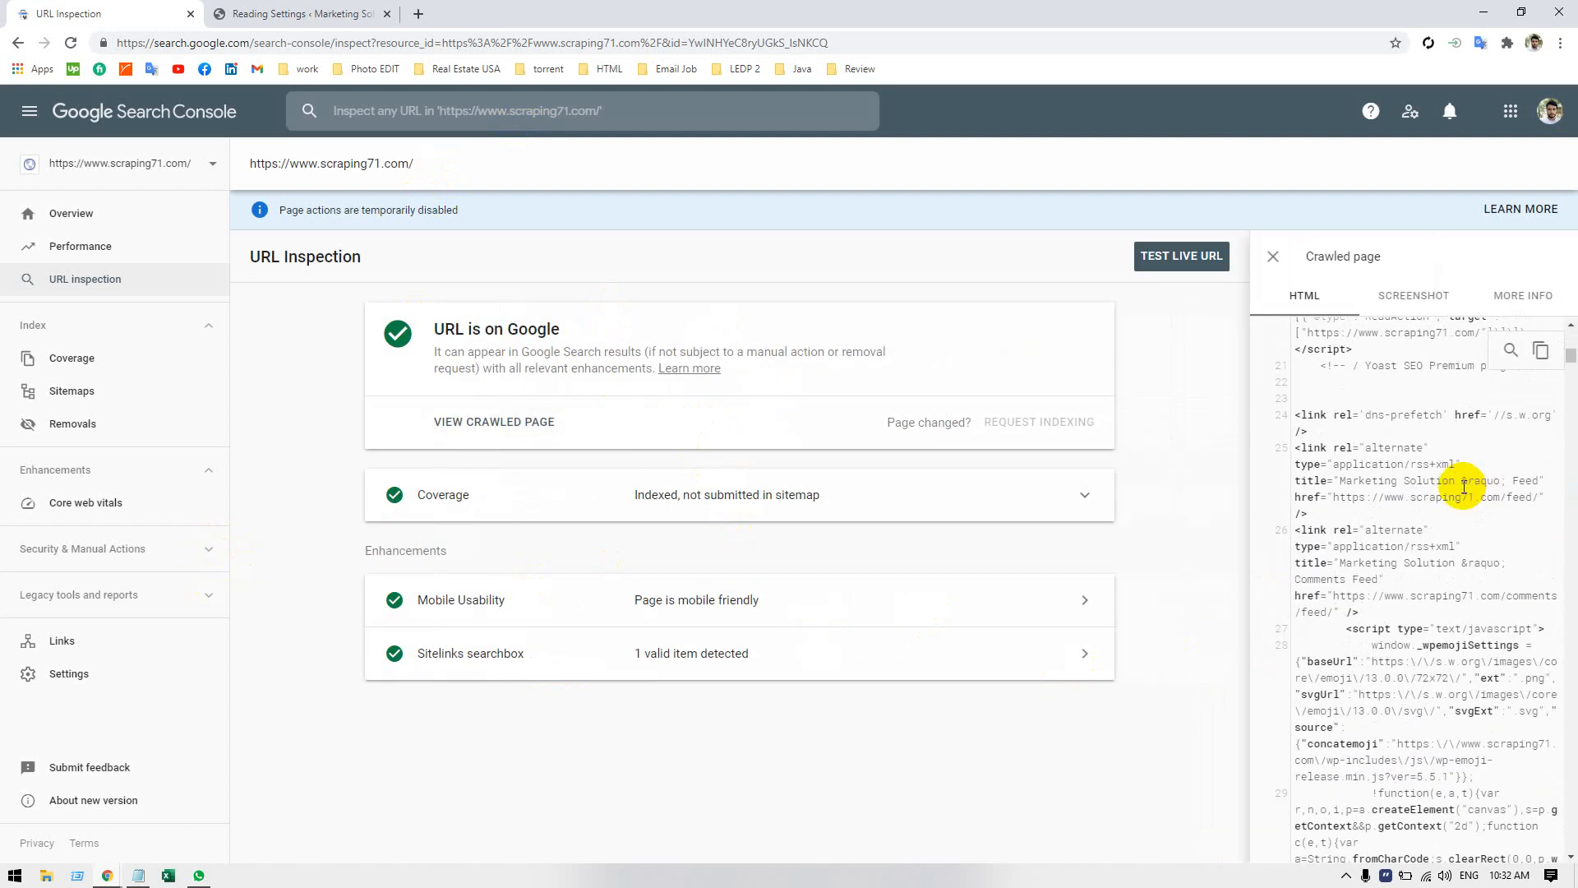
left_click(1398, 298)
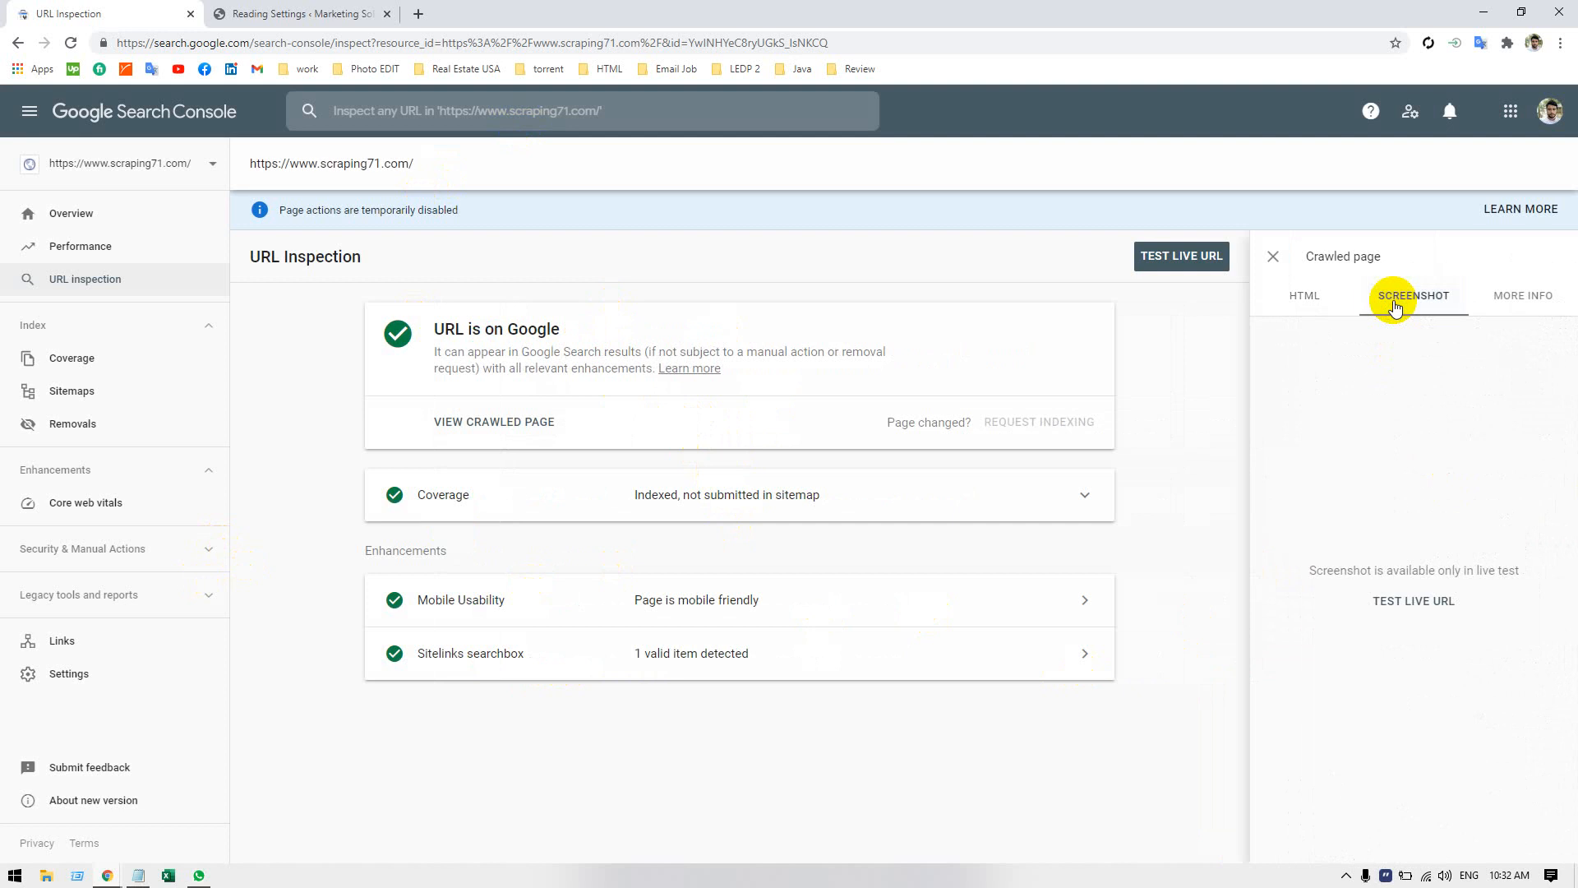
left_click(1510, 304)
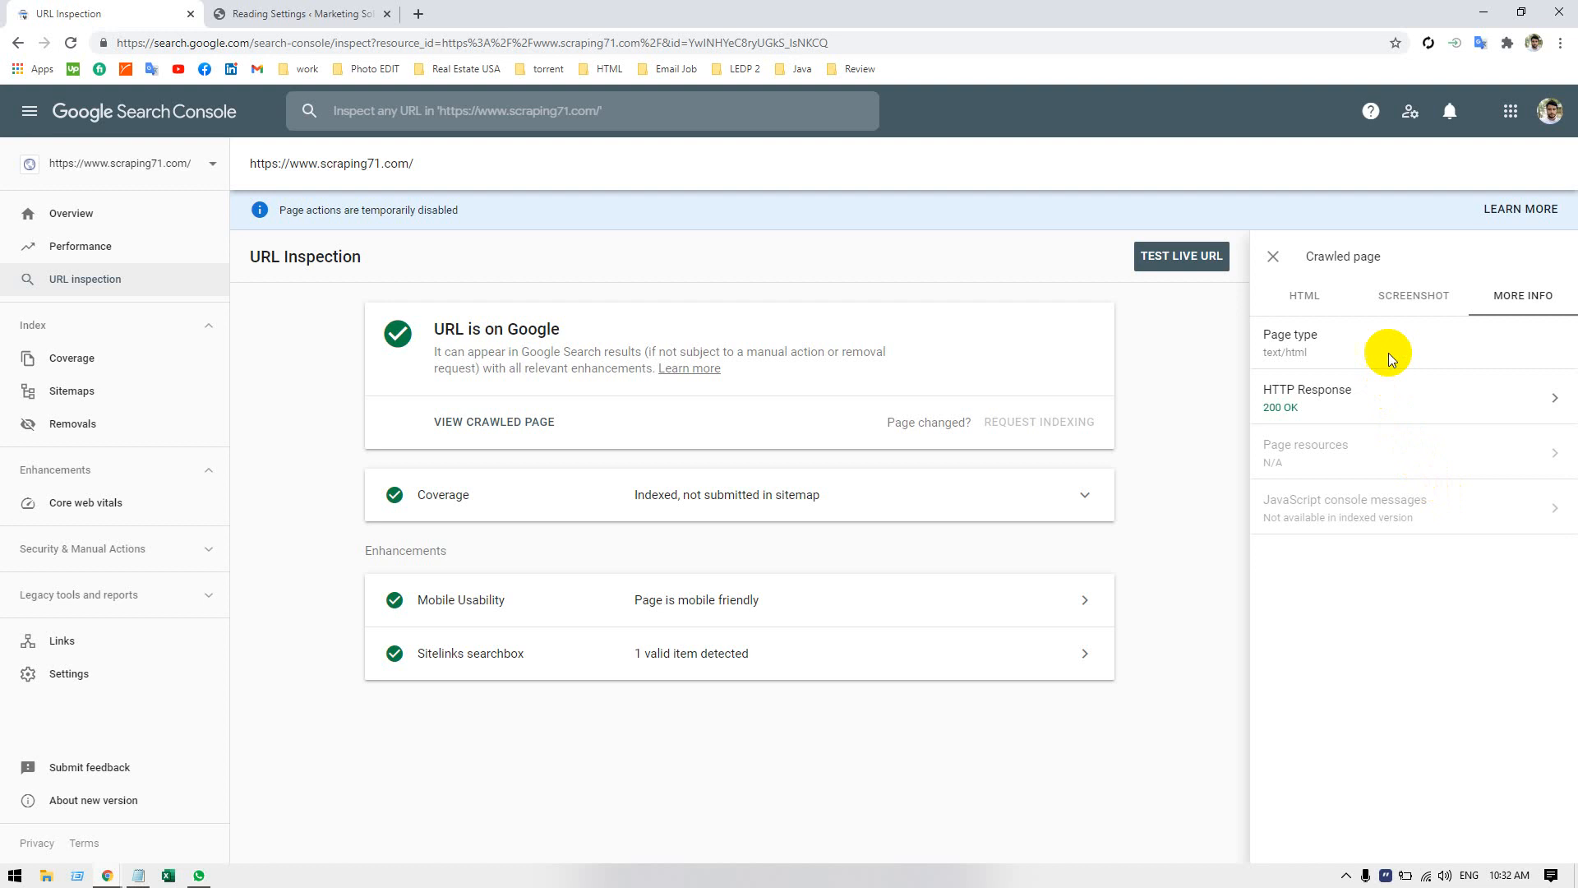
left_click(1408, 402)
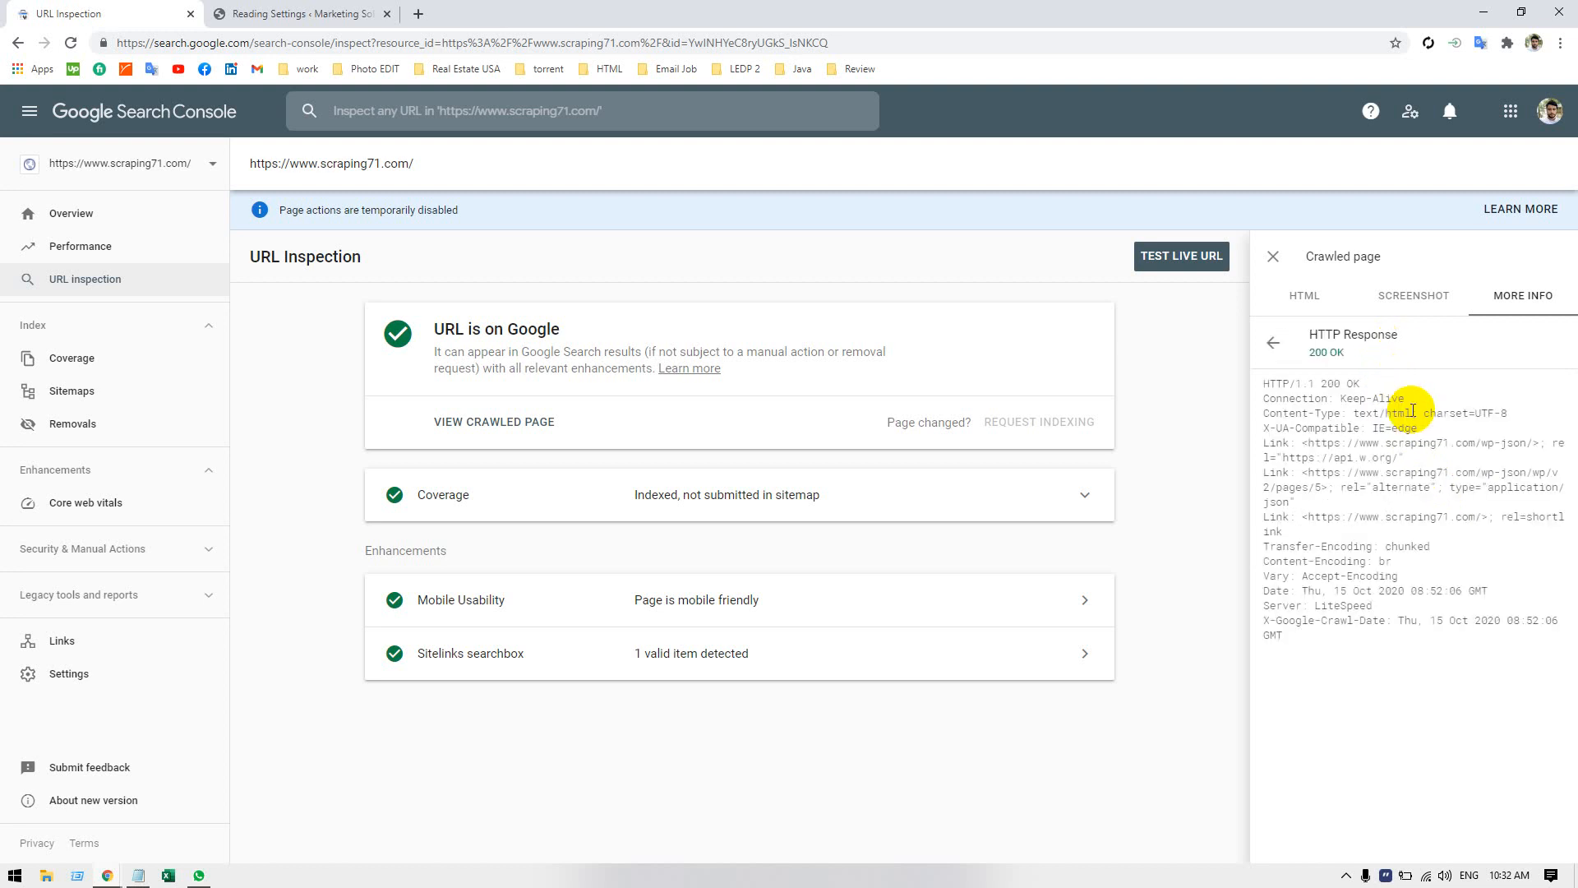
left_click(1274, 343)
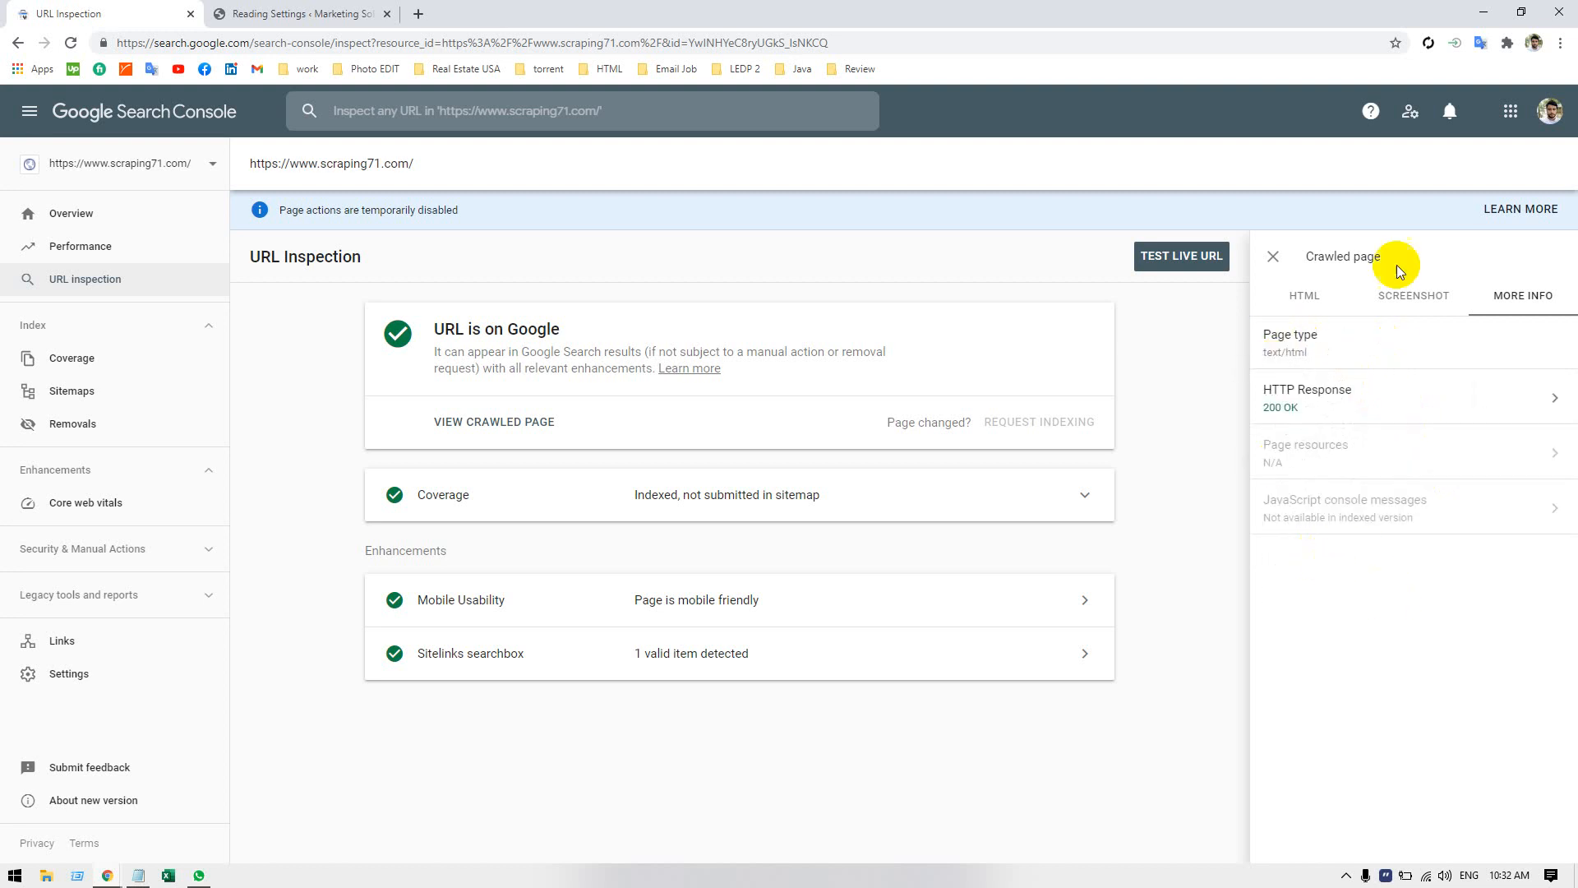
left_click(1274, 257)
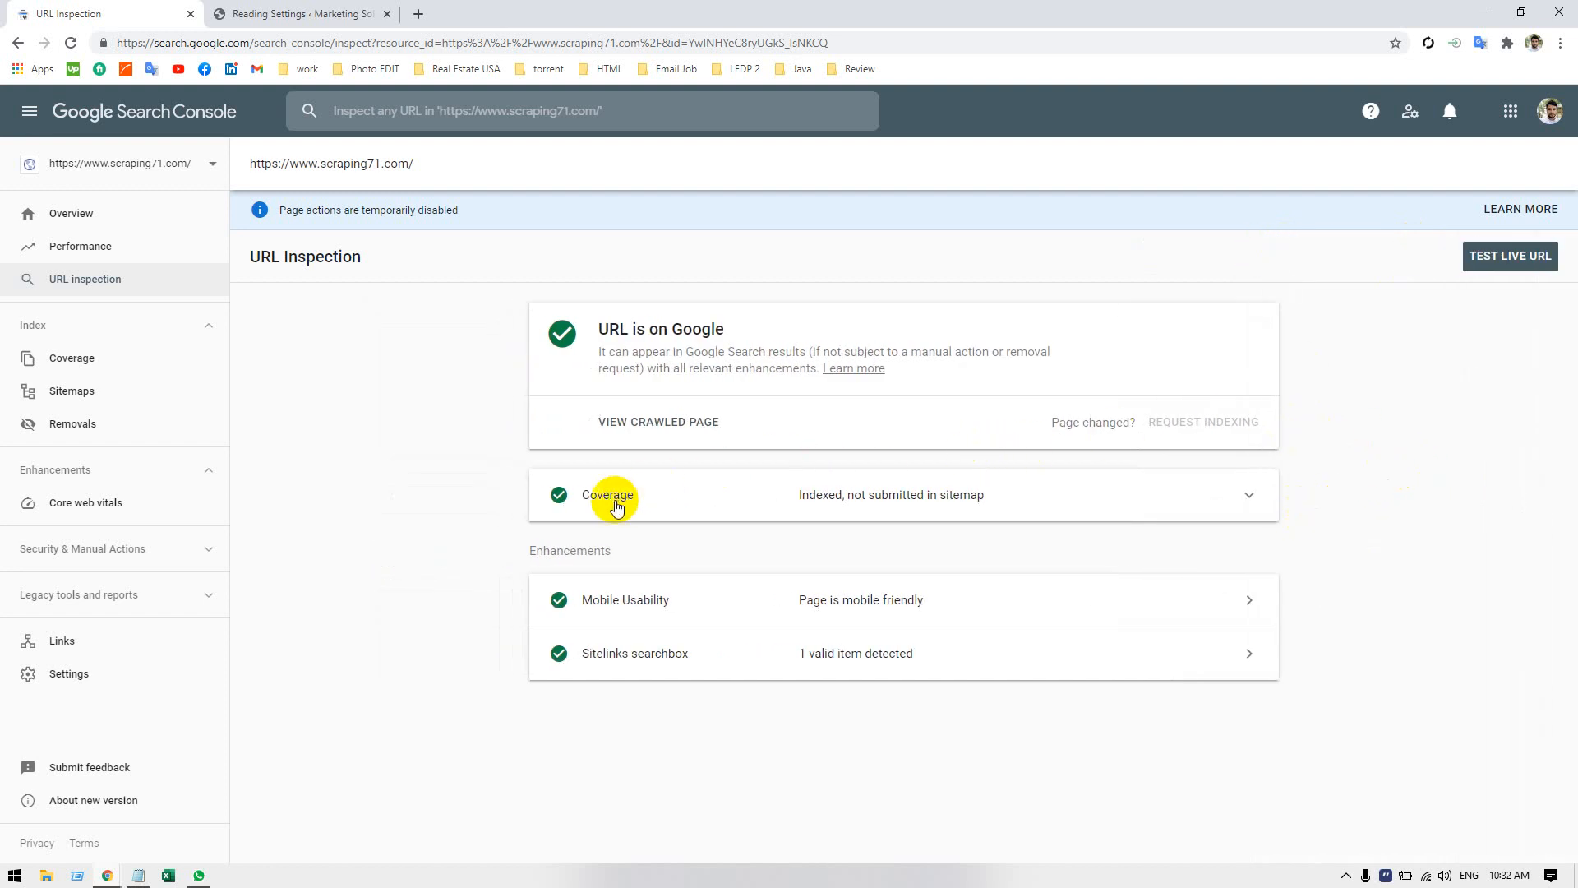
Expand the inspected URL's Coverage details and review the discovery, crawl, indexing and enhancement information.
left_click(1151, 495)
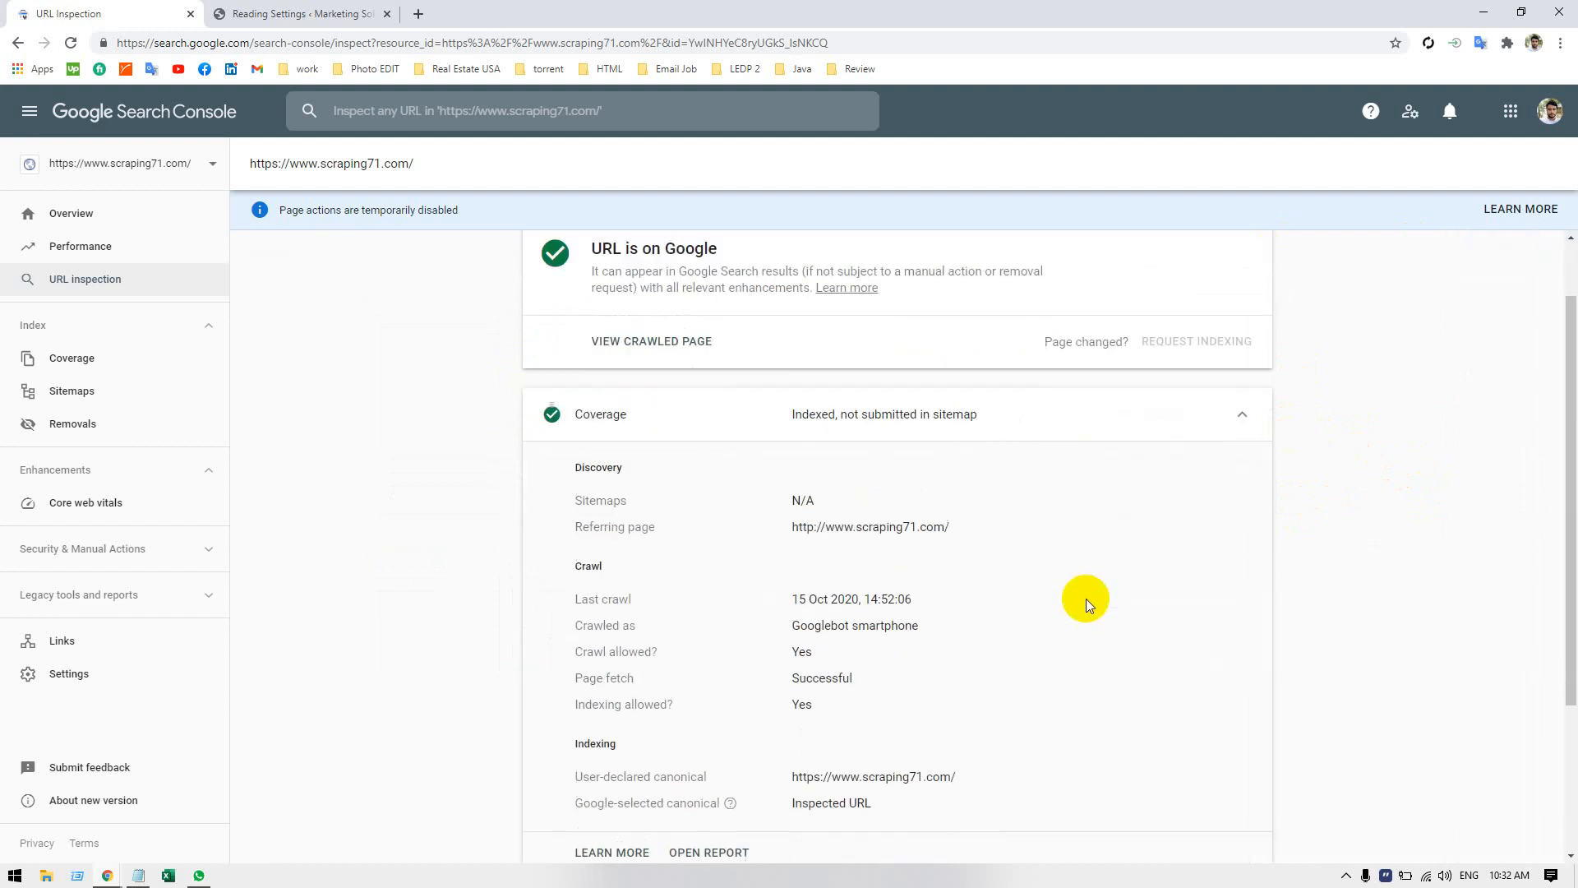
scroll(1085, 591, "down", 2)
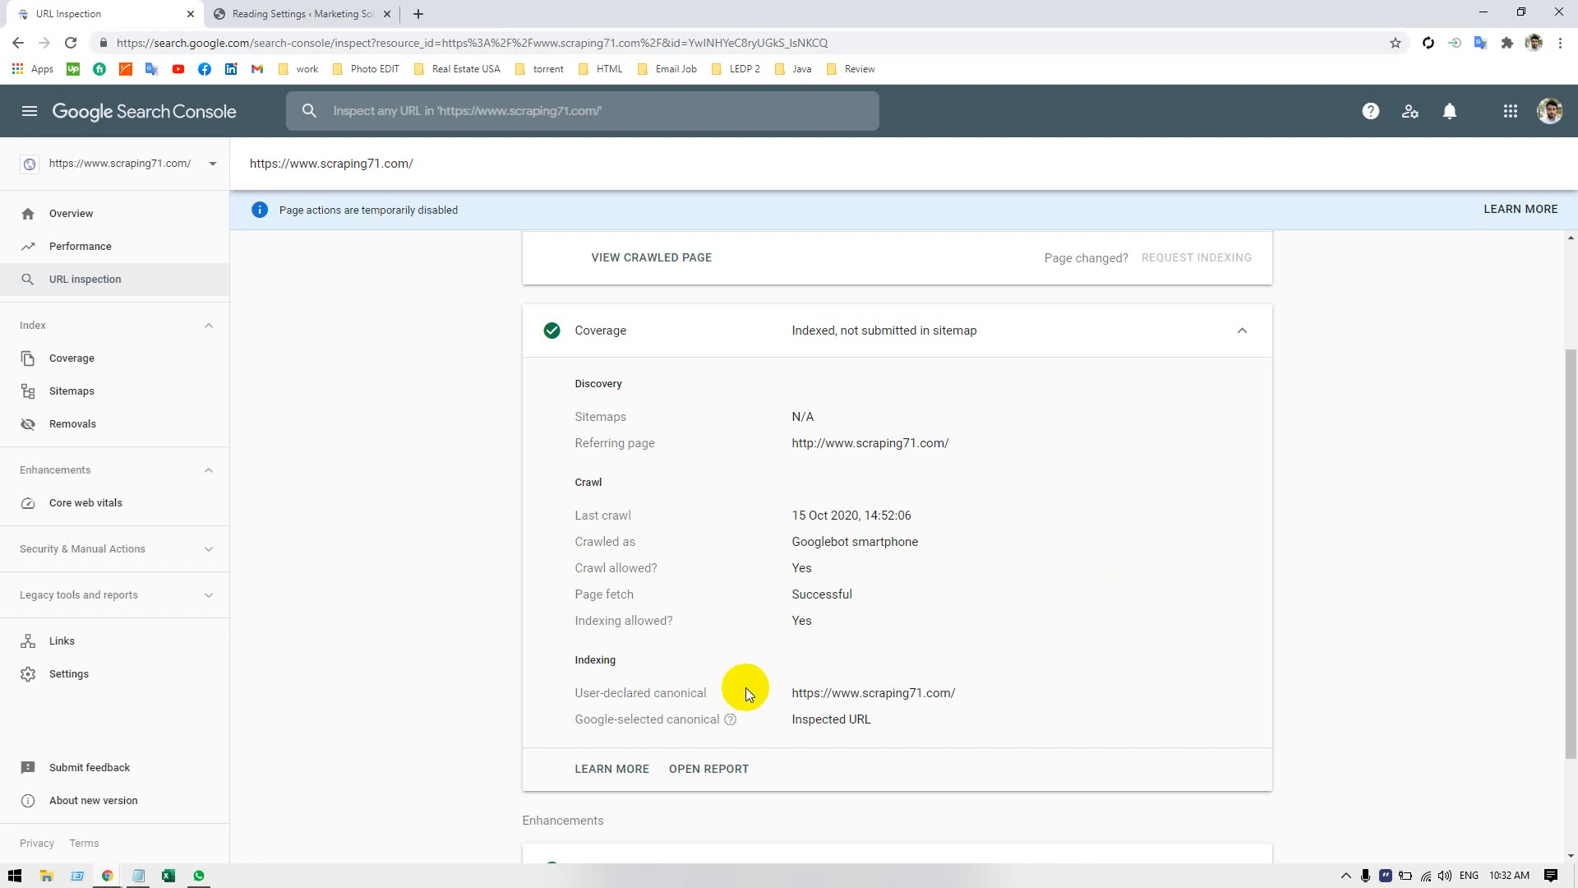
scroll(747, 688, "down", 2)
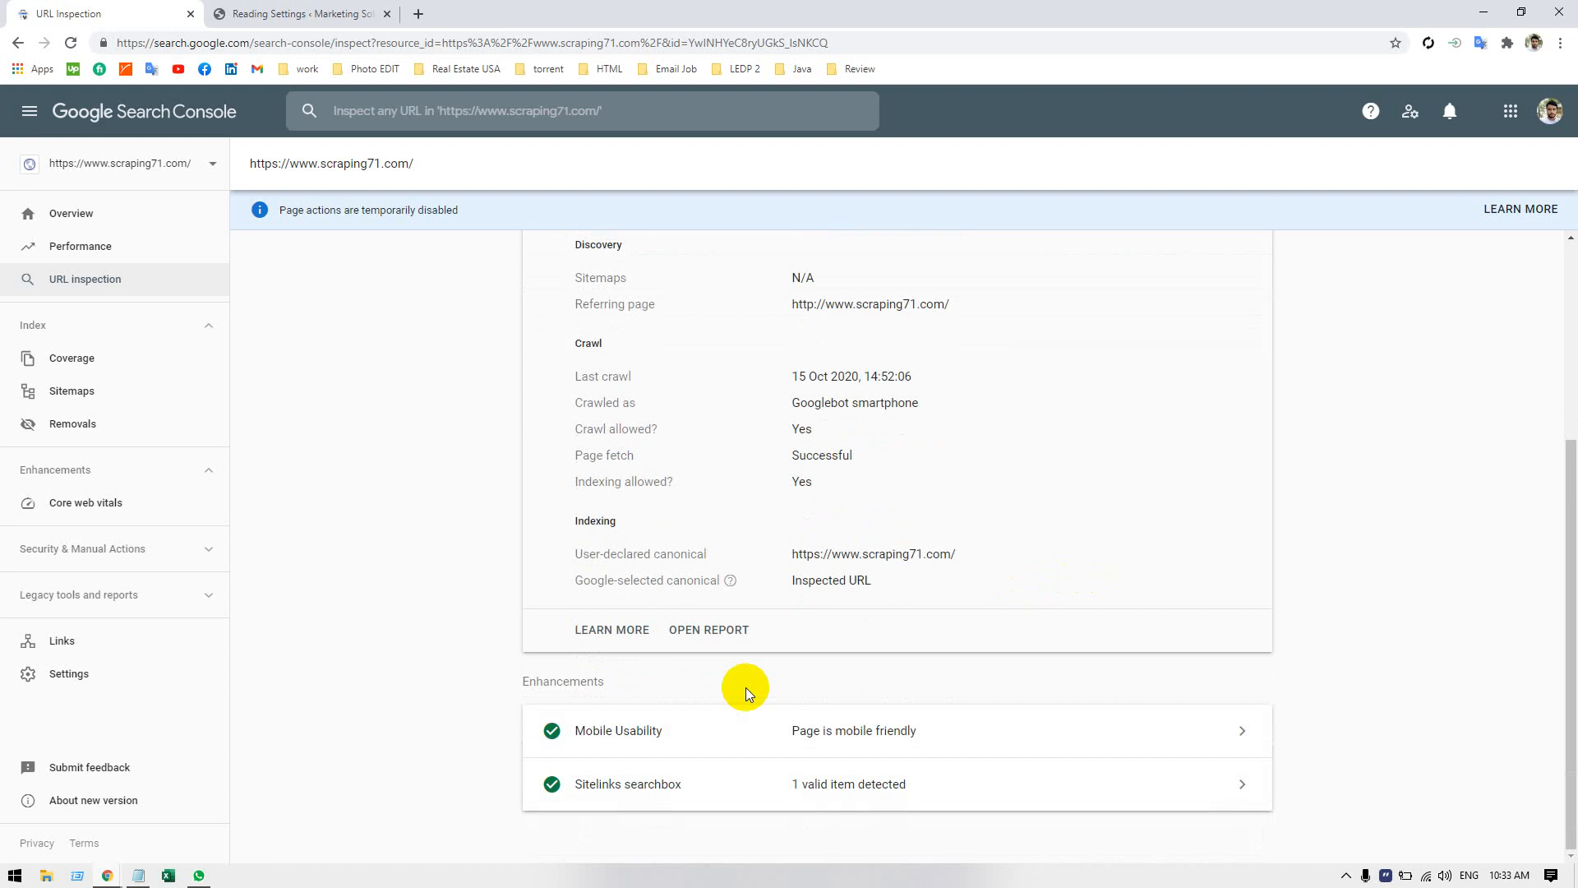
scroll(746, 687, "up", 4)
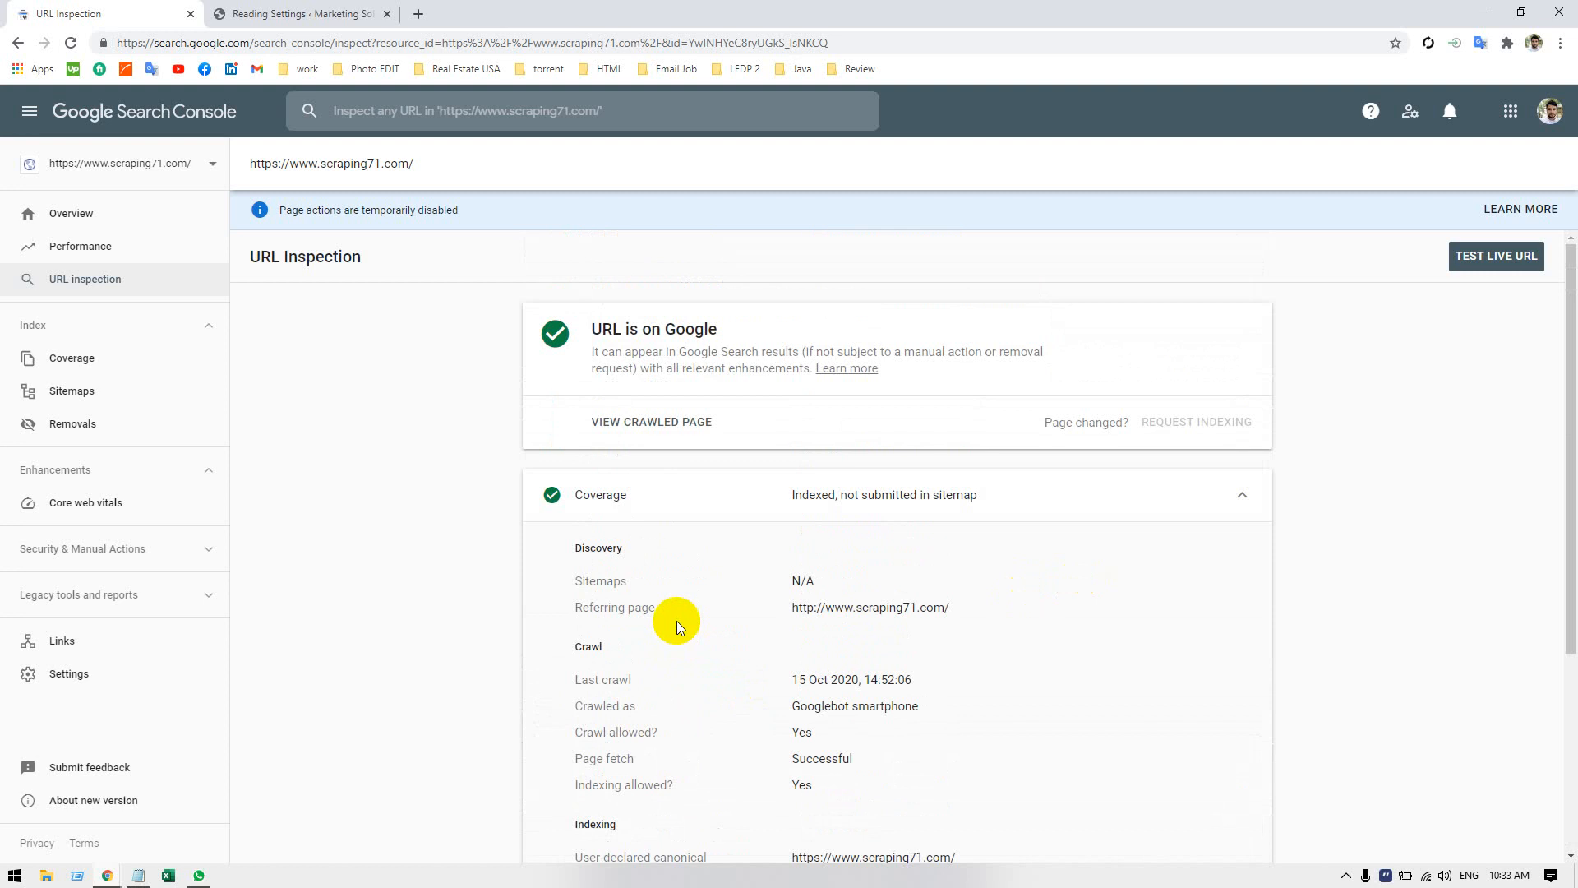
scroll(728, 611, "down", 4)
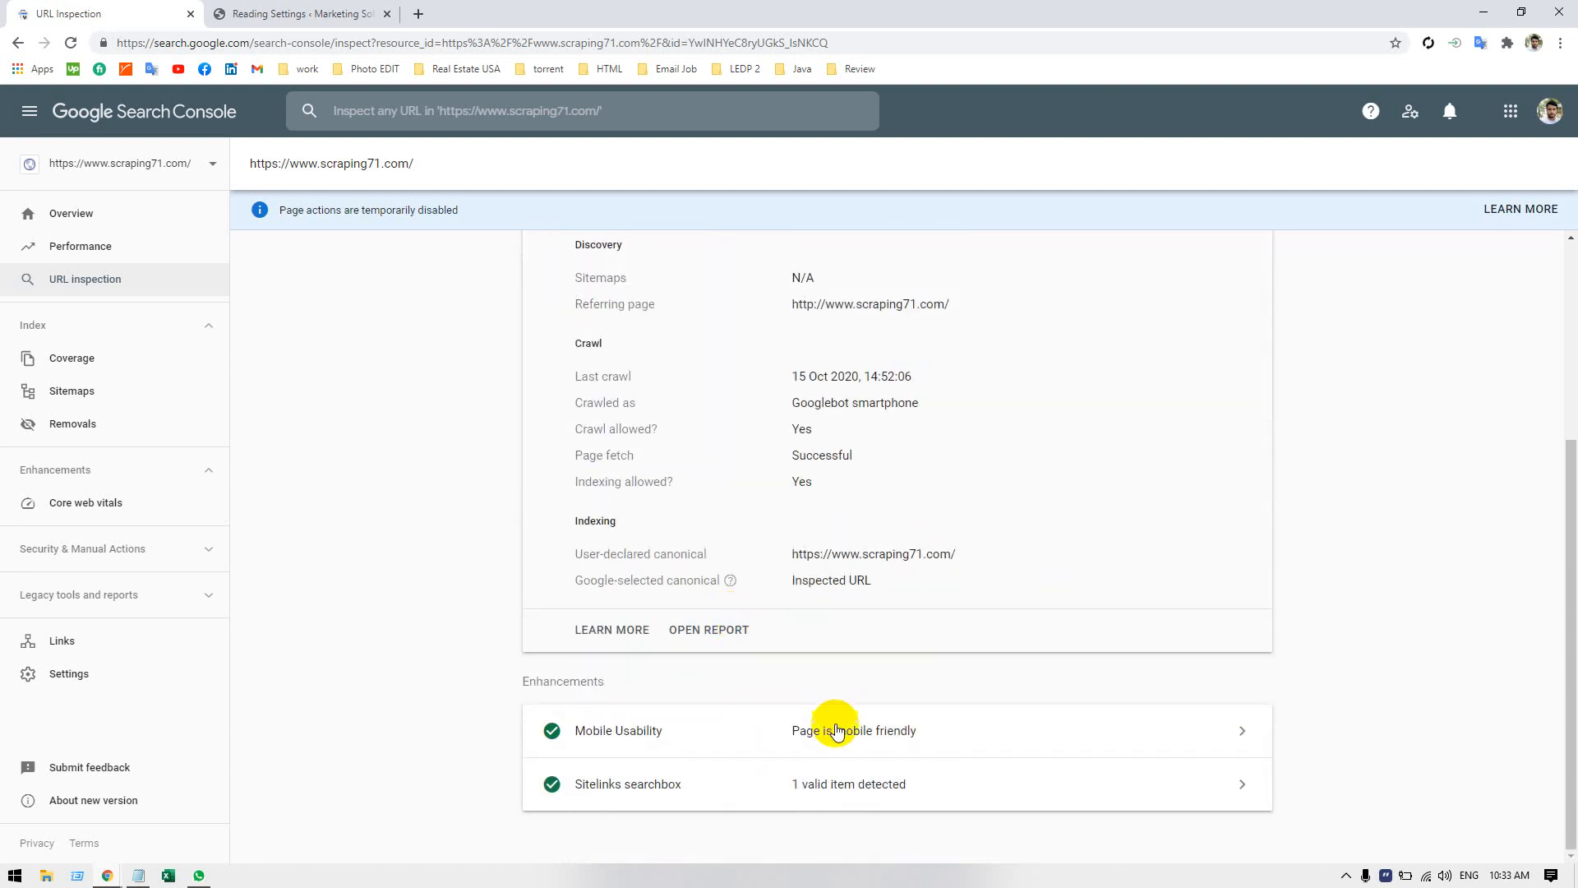
Open the Sitelinks searchbox details, check the help article about the disabled page actions, and close that article.
left_click(830, 787)
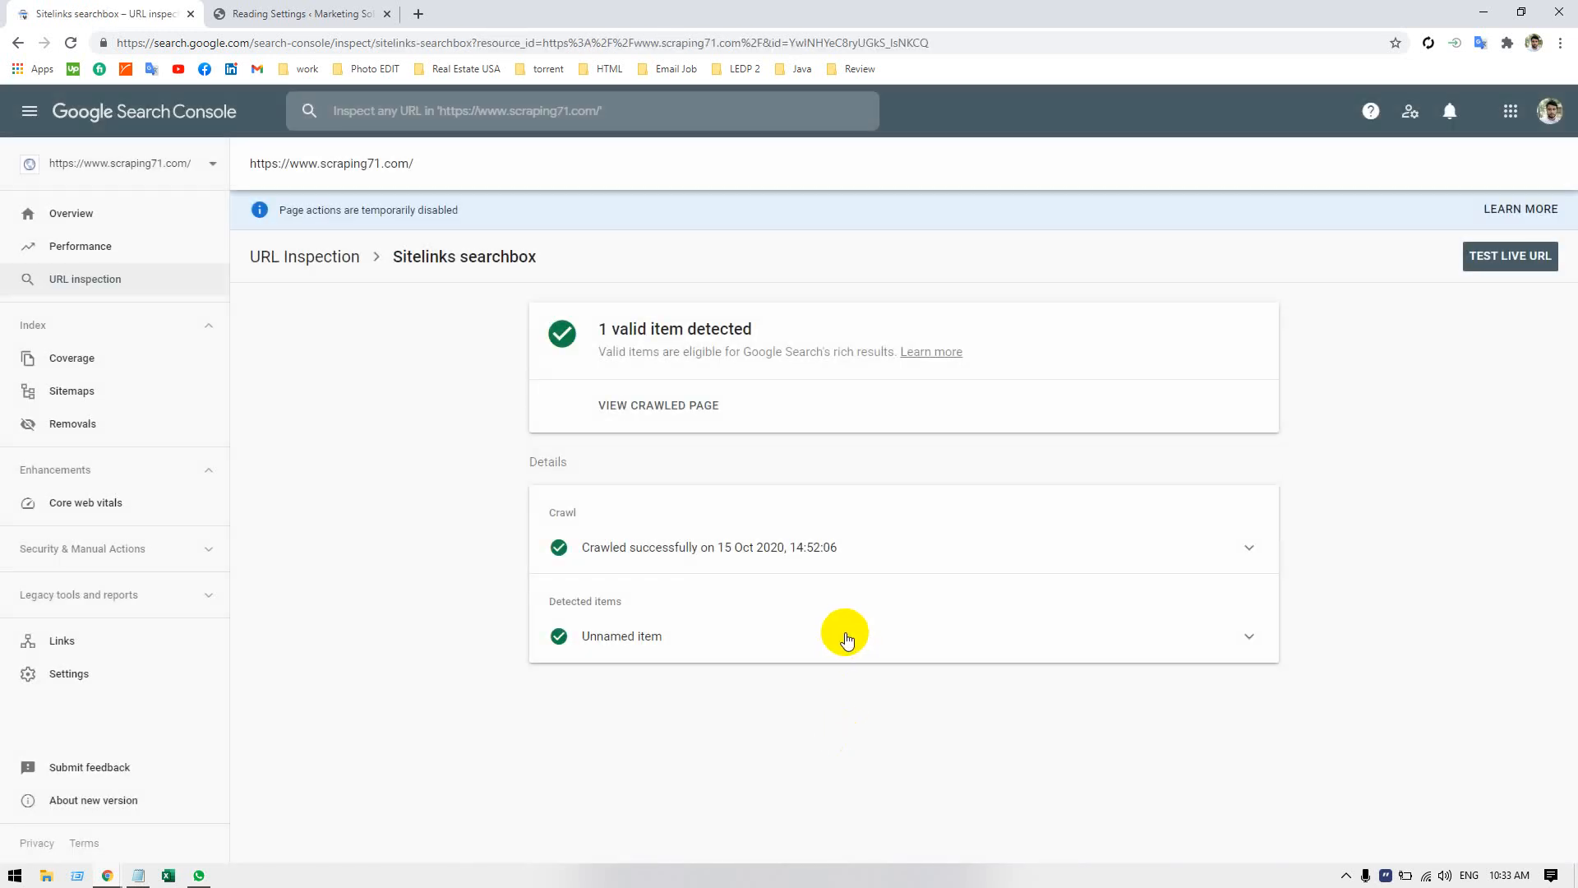
left_click(1501, 210)
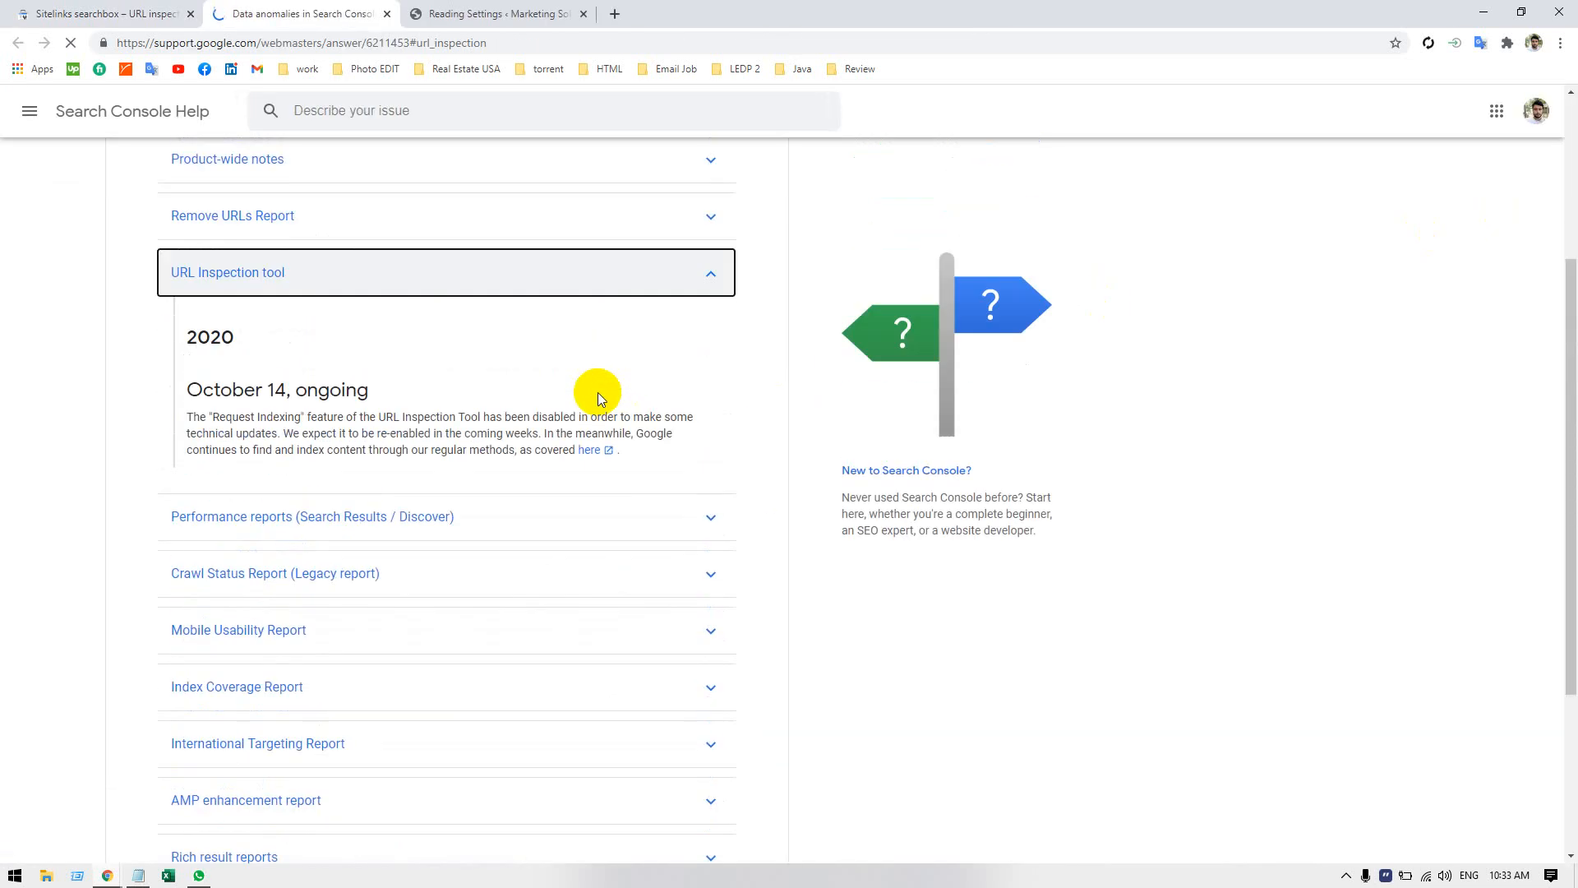
scroll(598, 401, "up", 3)
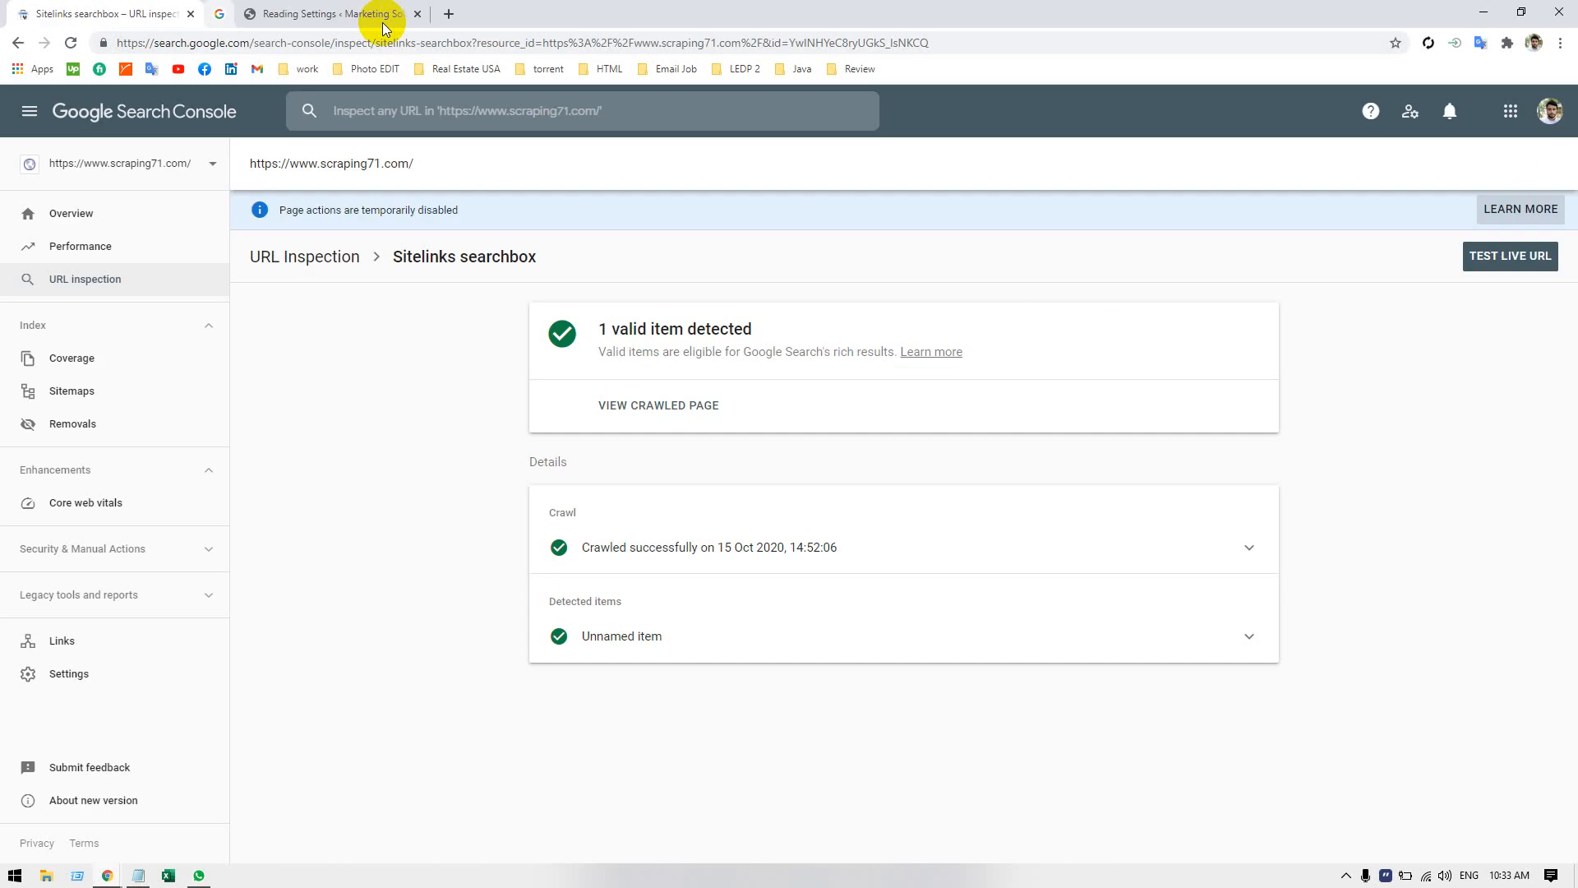
left_click(387, 14)
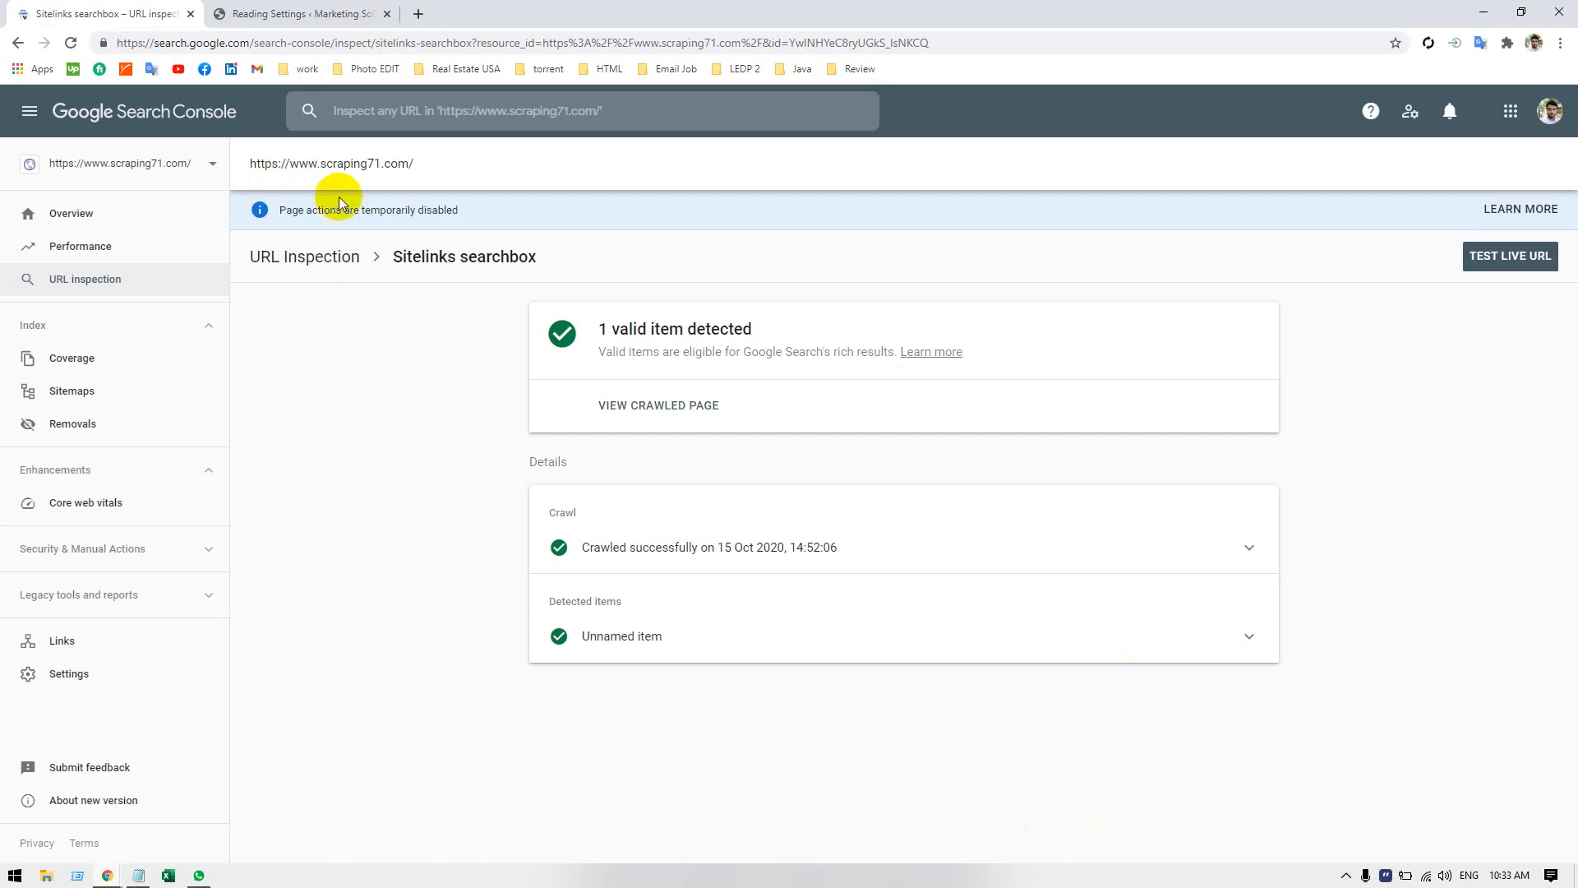
Return from the Sitelinks searchbox details to the URL inspection summary and check the field for inspecting other URLs.
left_click(301, 257)
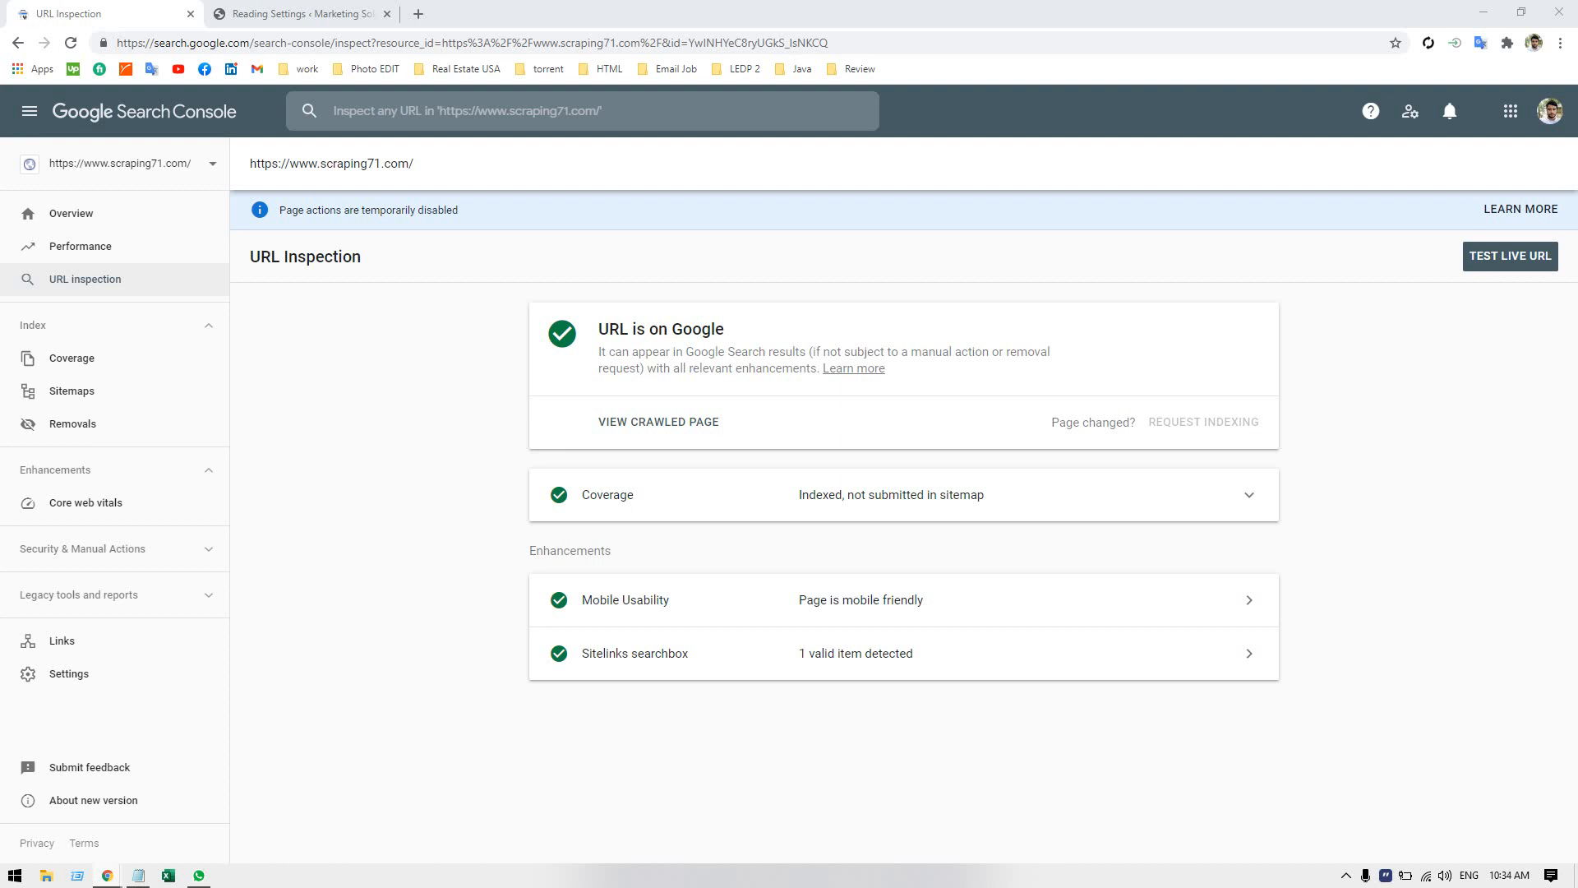
double_click(386, 325)
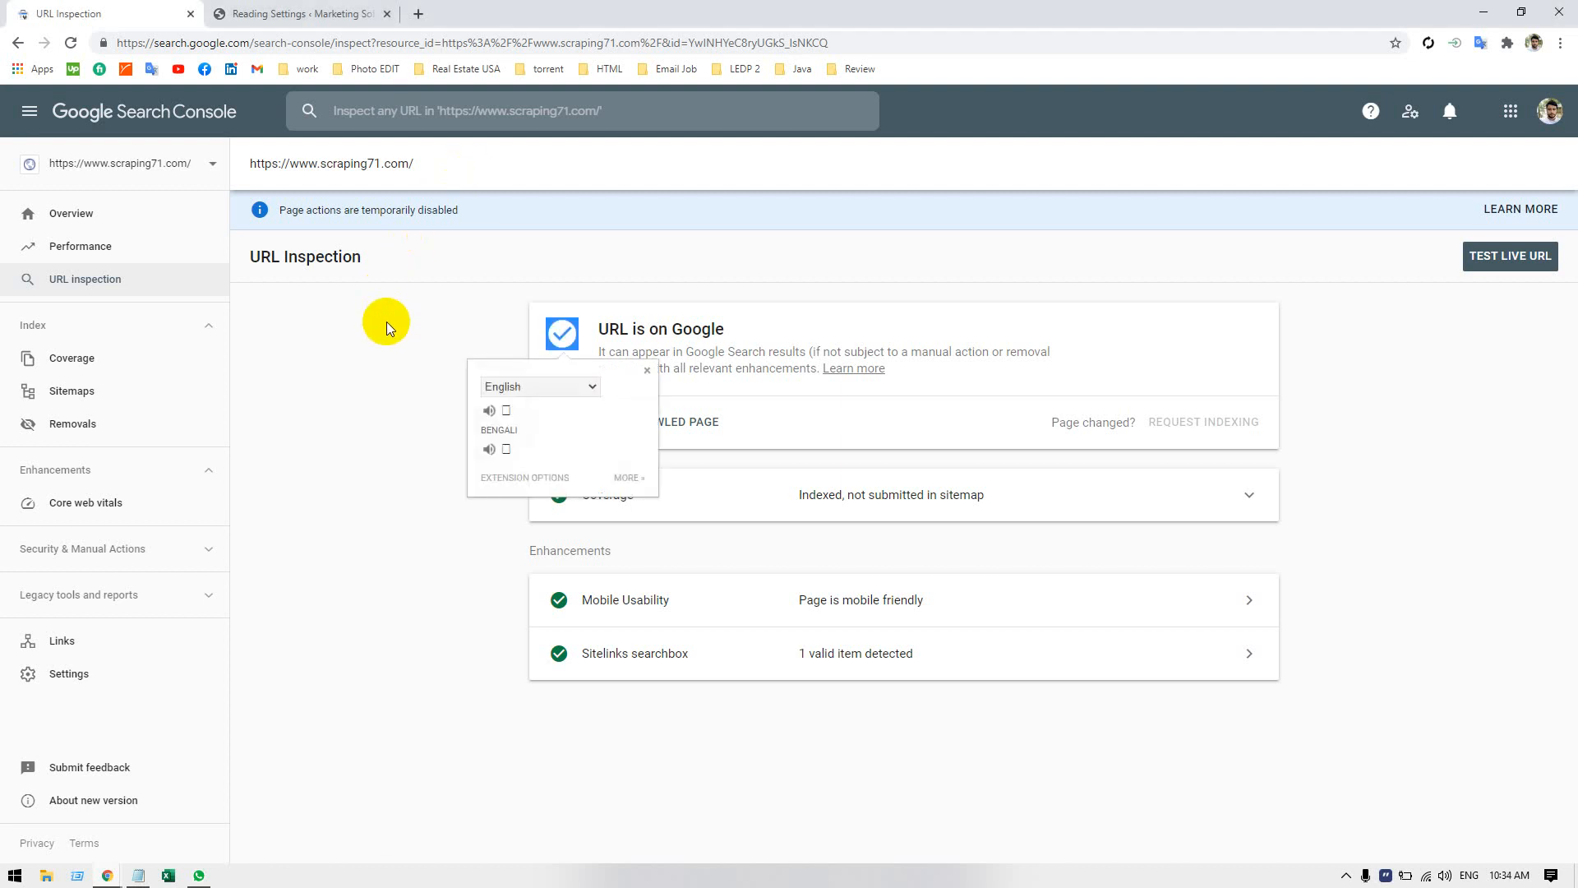
left_click(564, 335)
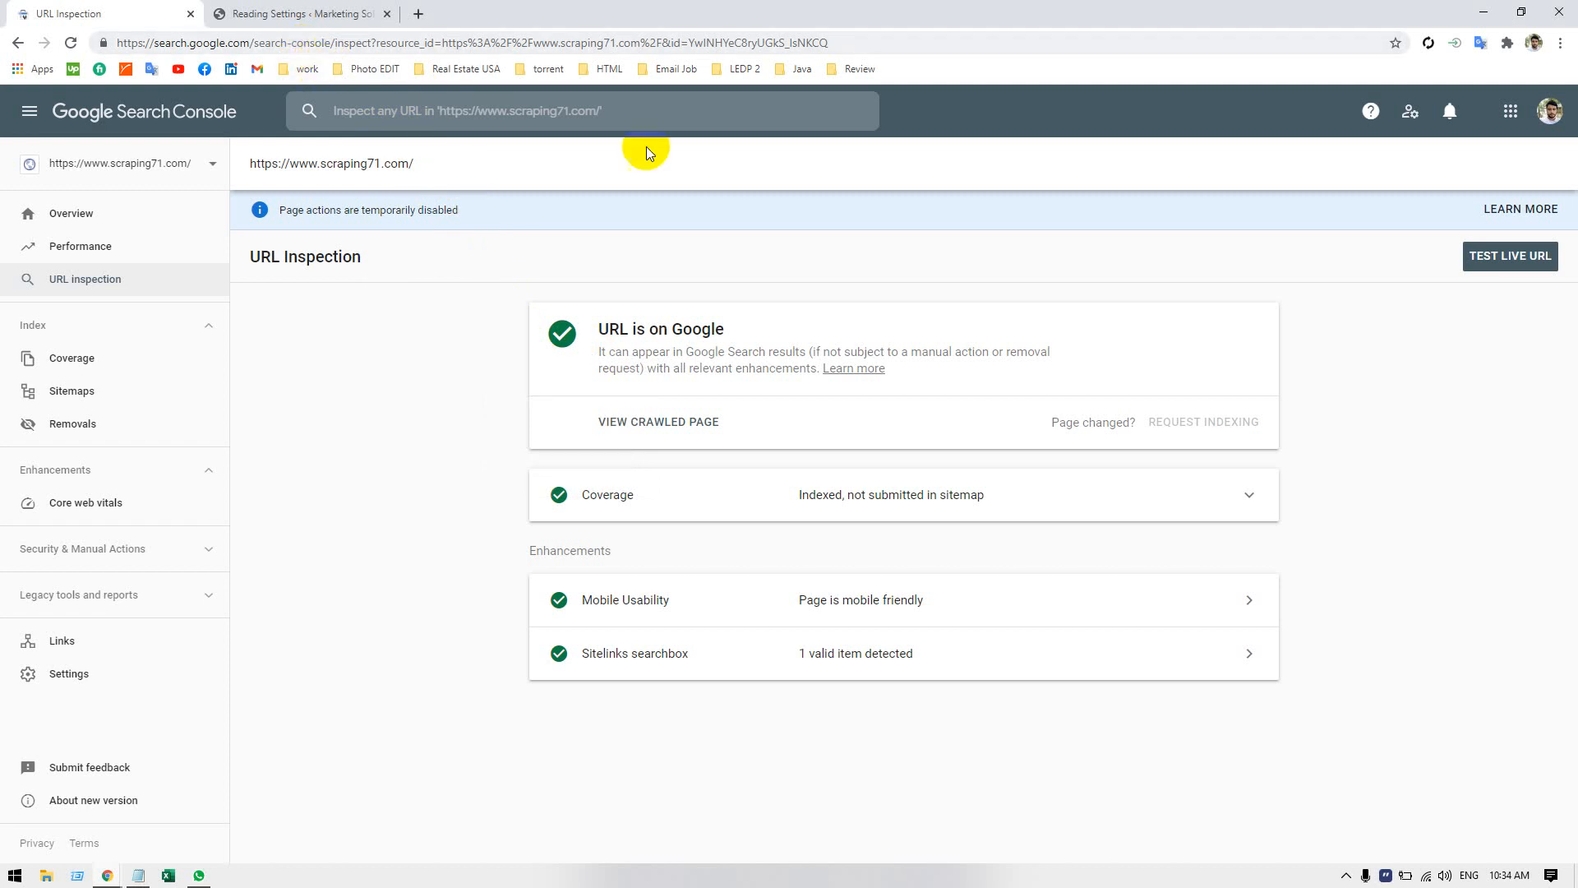
left_click(682, 112)
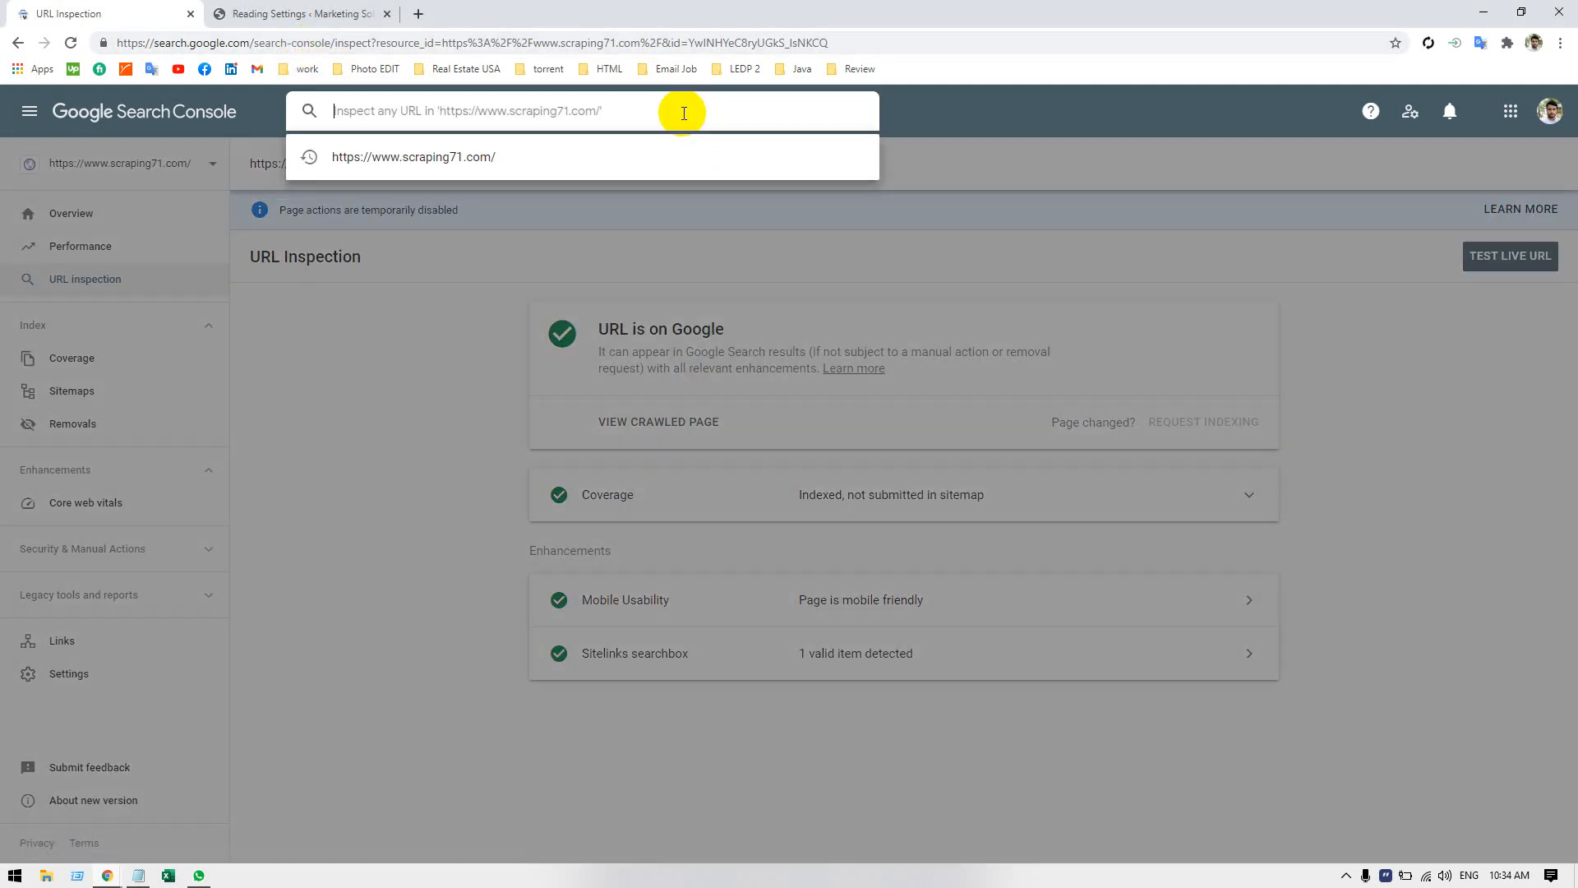
left_click(369, 524)
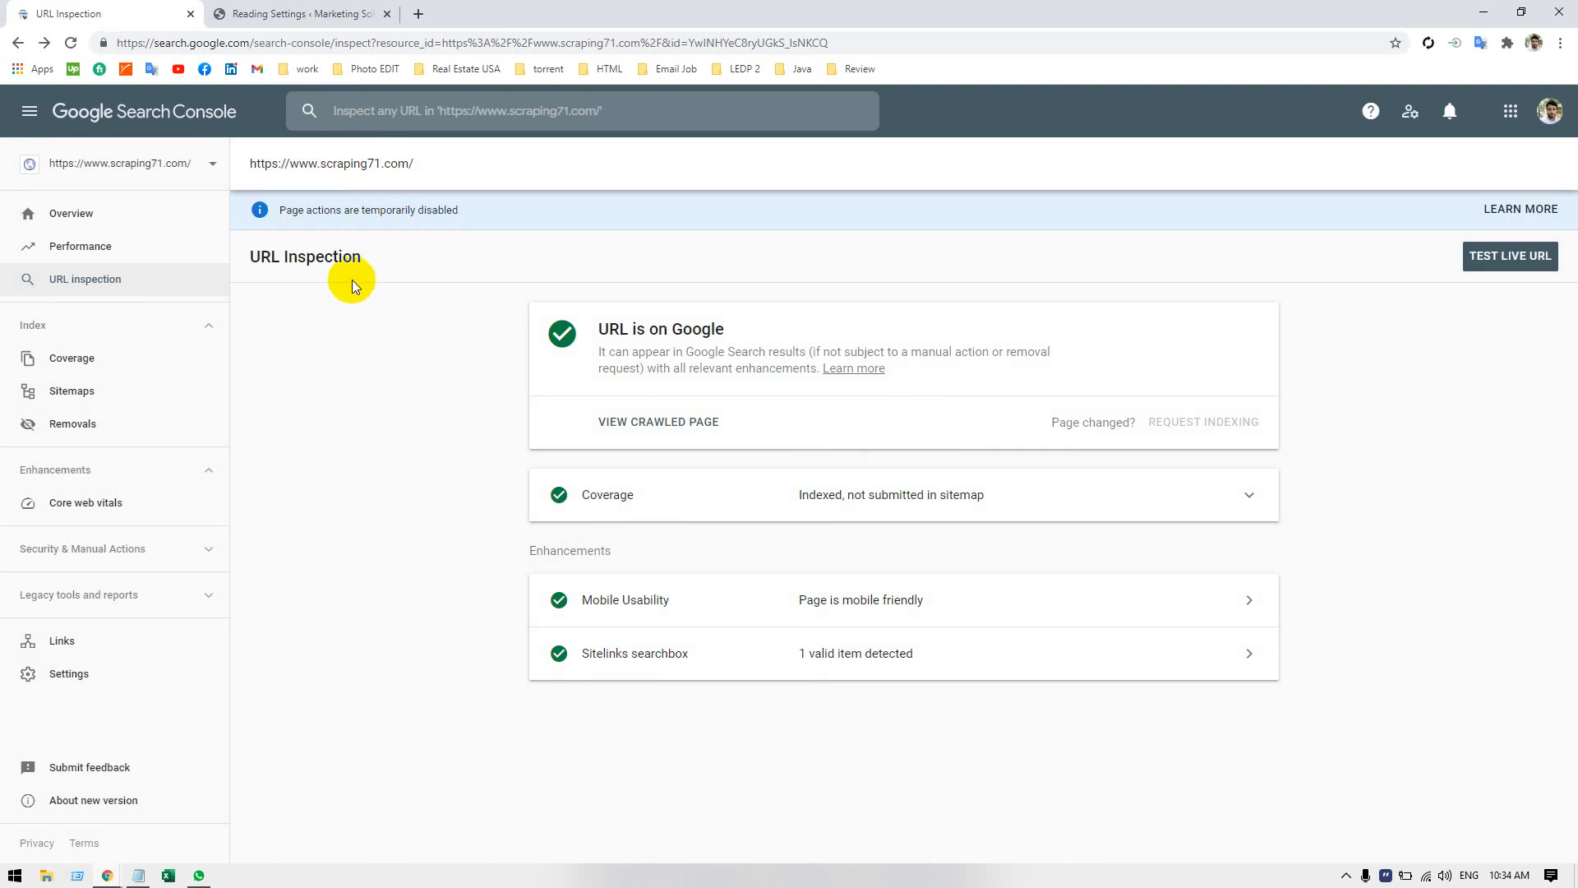
left_click(300, 447)
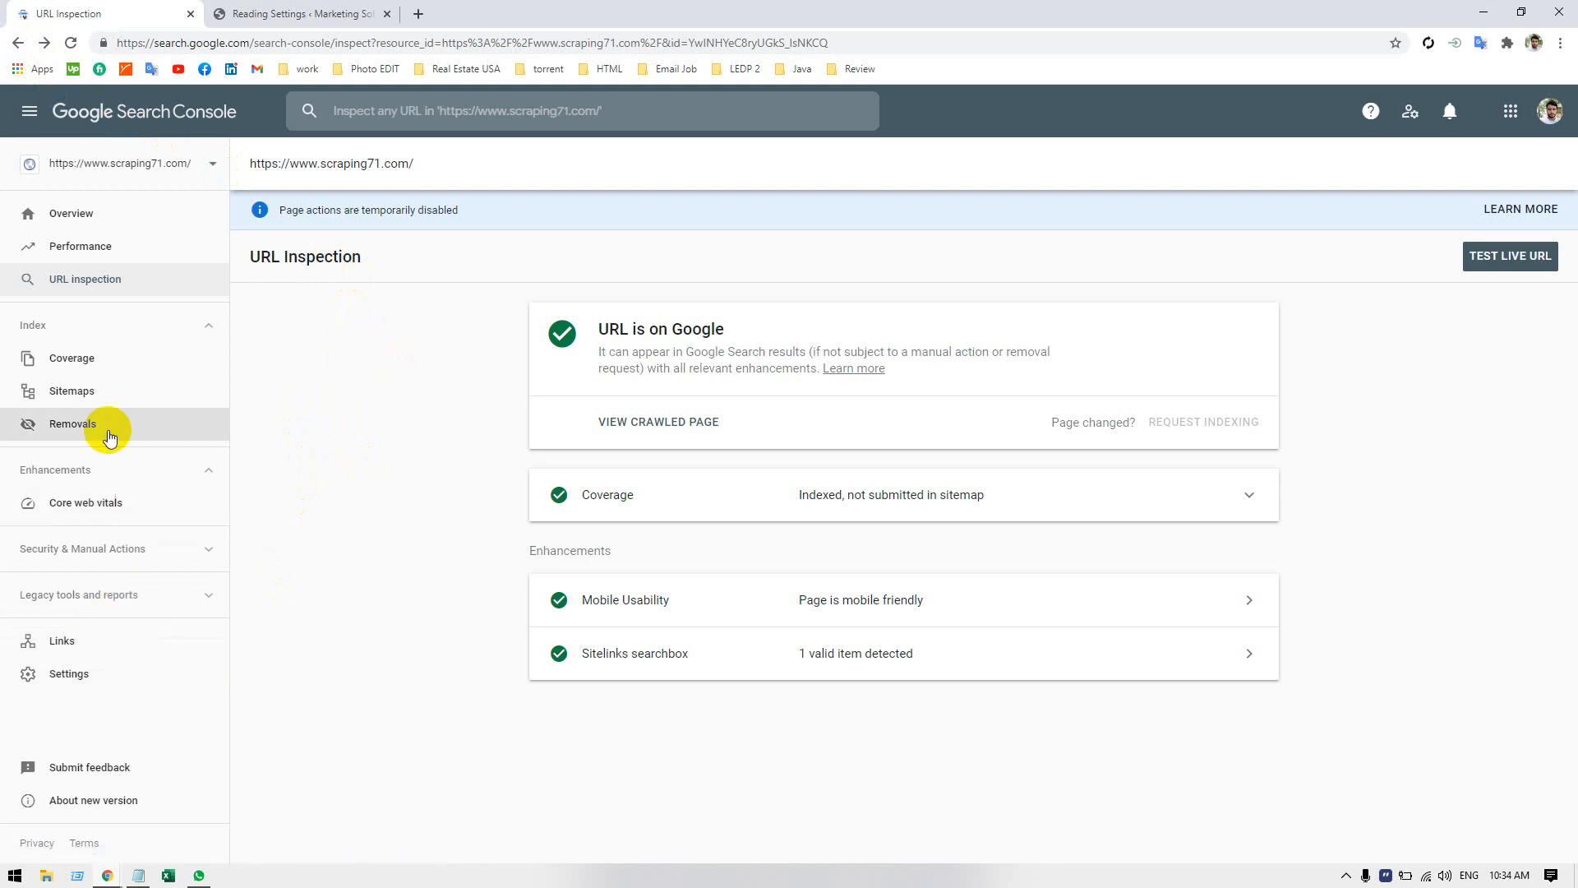
Open the property's Coverage report, review its chart and Details section, and dismiss the introductory tip.
left_click(101, 360)
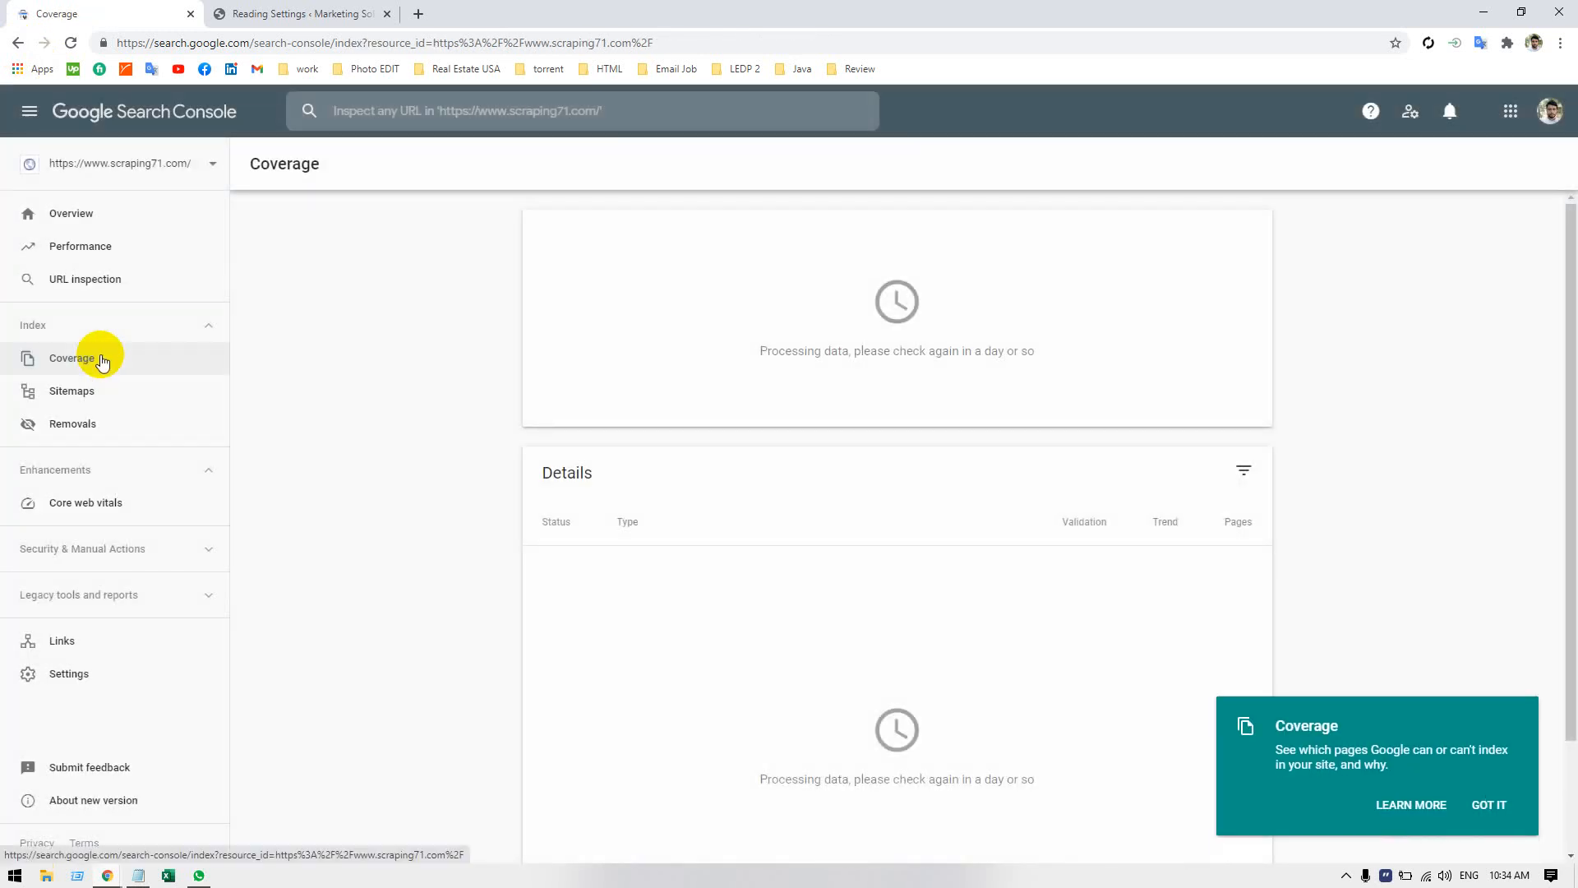
scroll(402, 508, "down", 2)
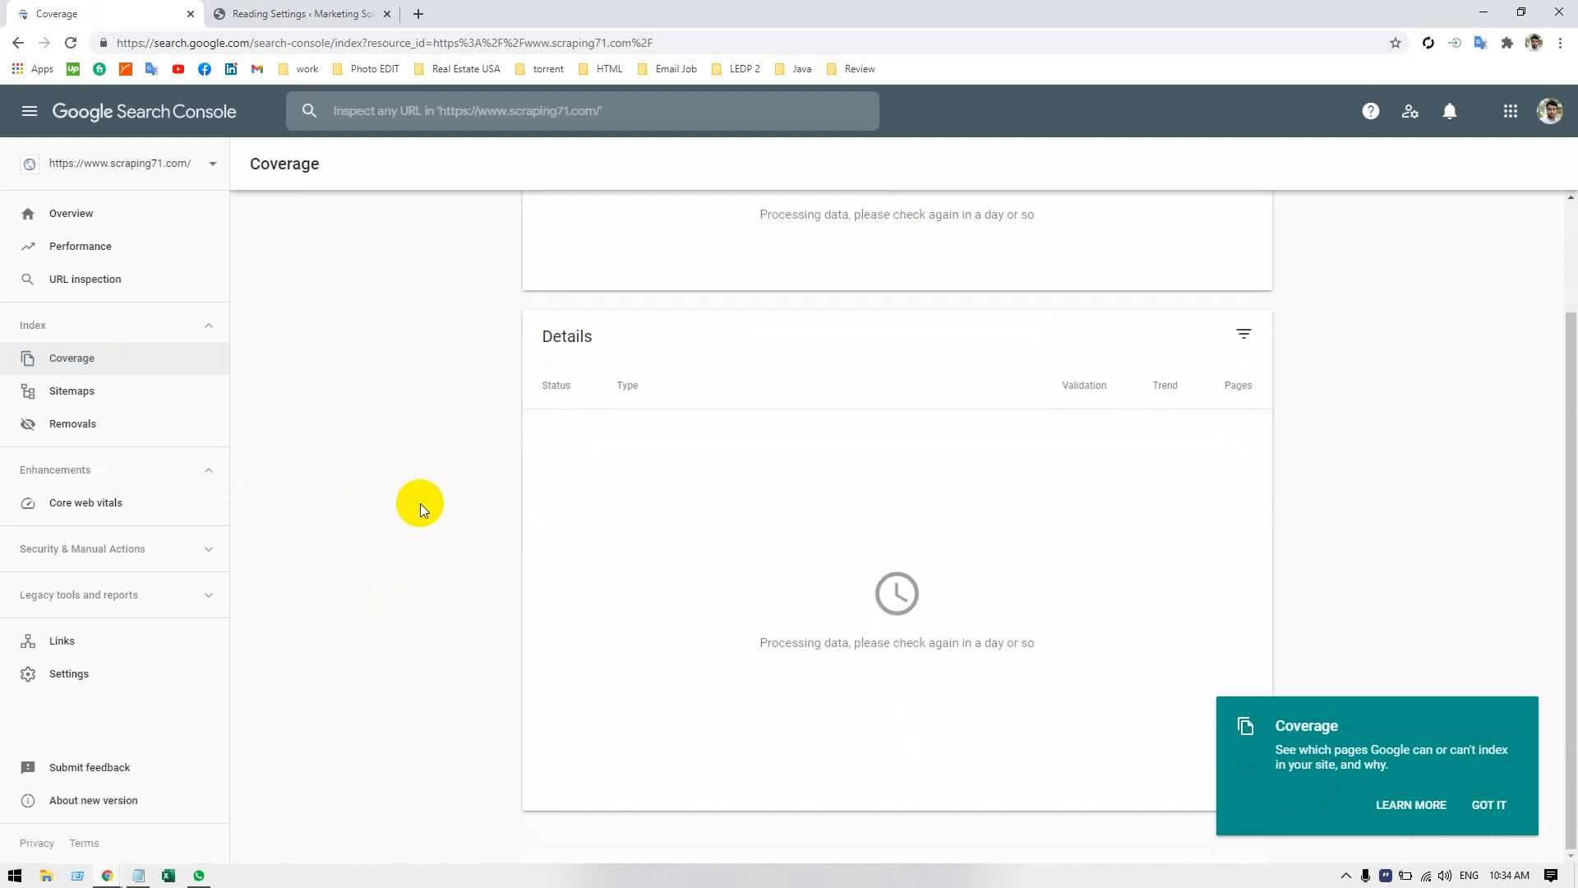
scroll(421, 503, "up", 2)
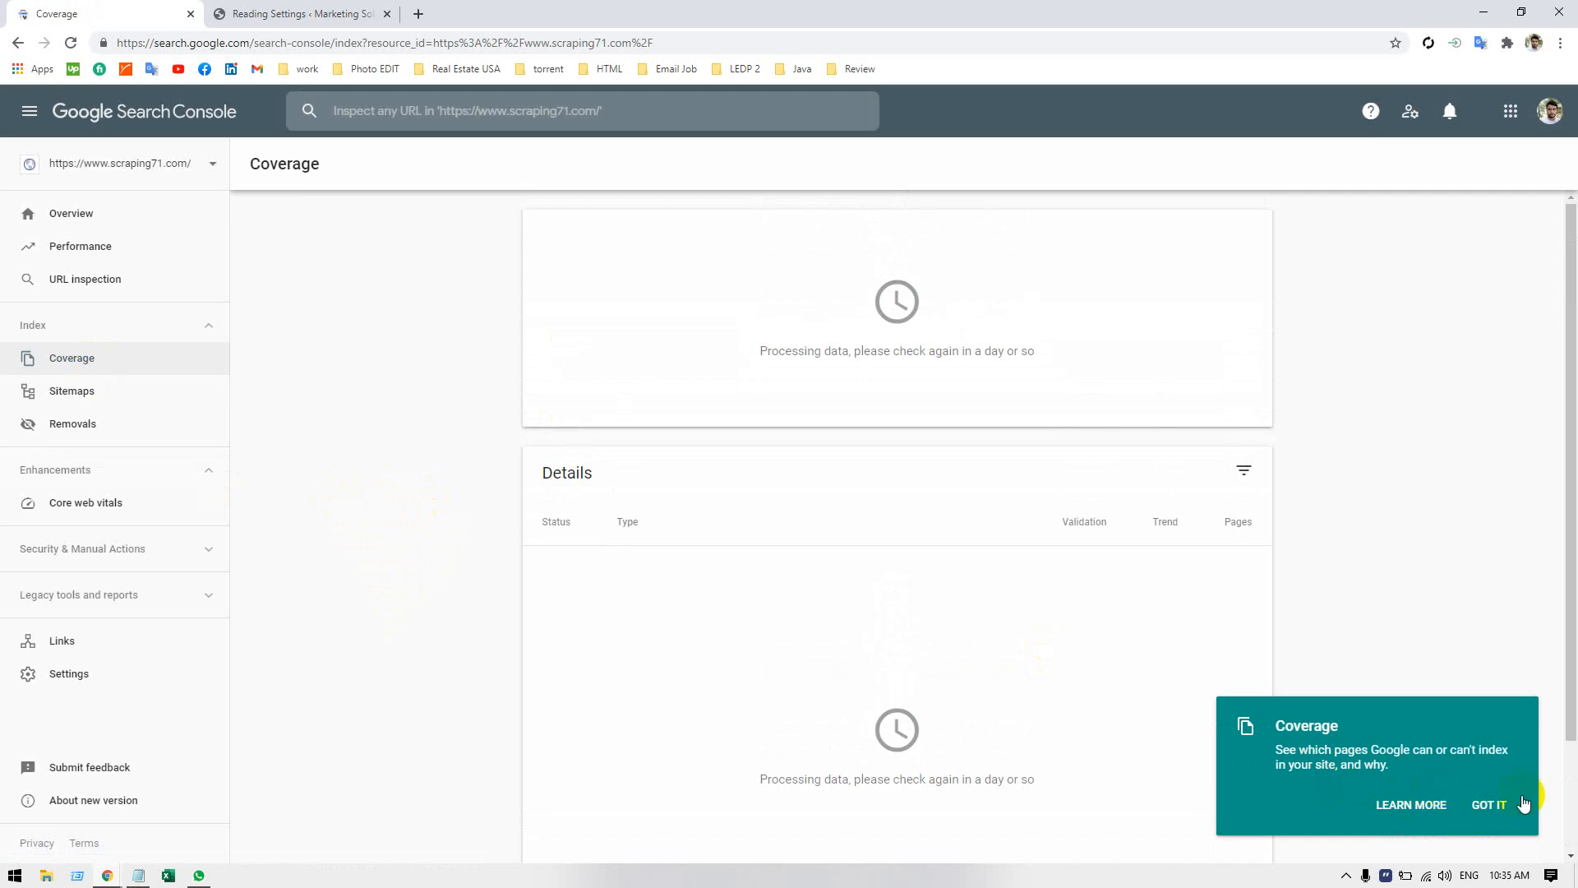
left_click(1490, 803)
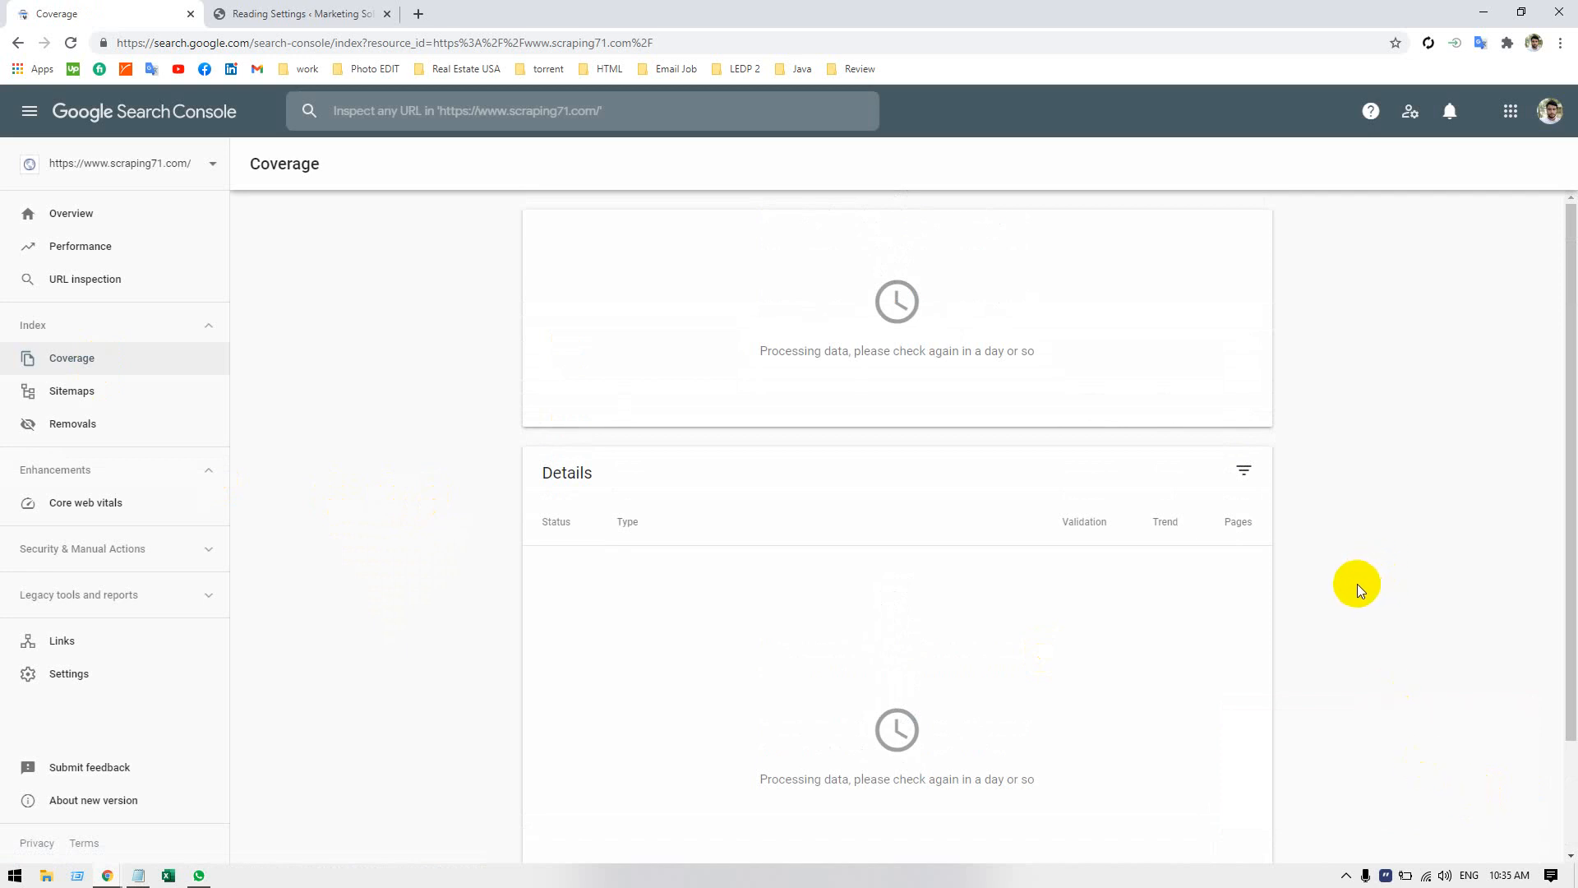
scroll(1357, 589, "down", 2)
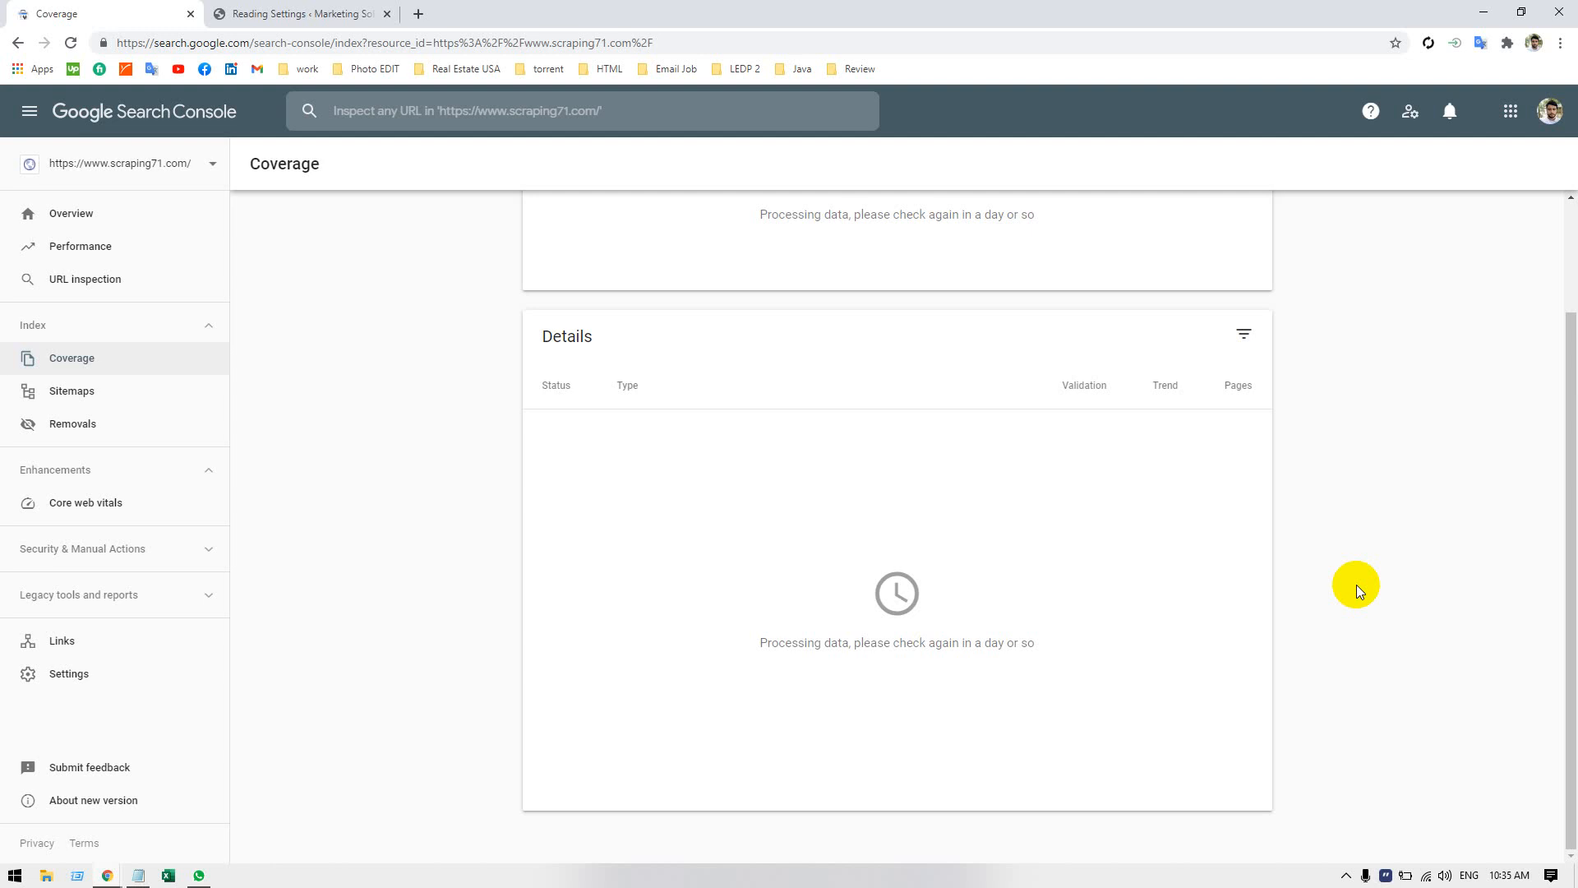
scroll(1356, 584, "up", 2)
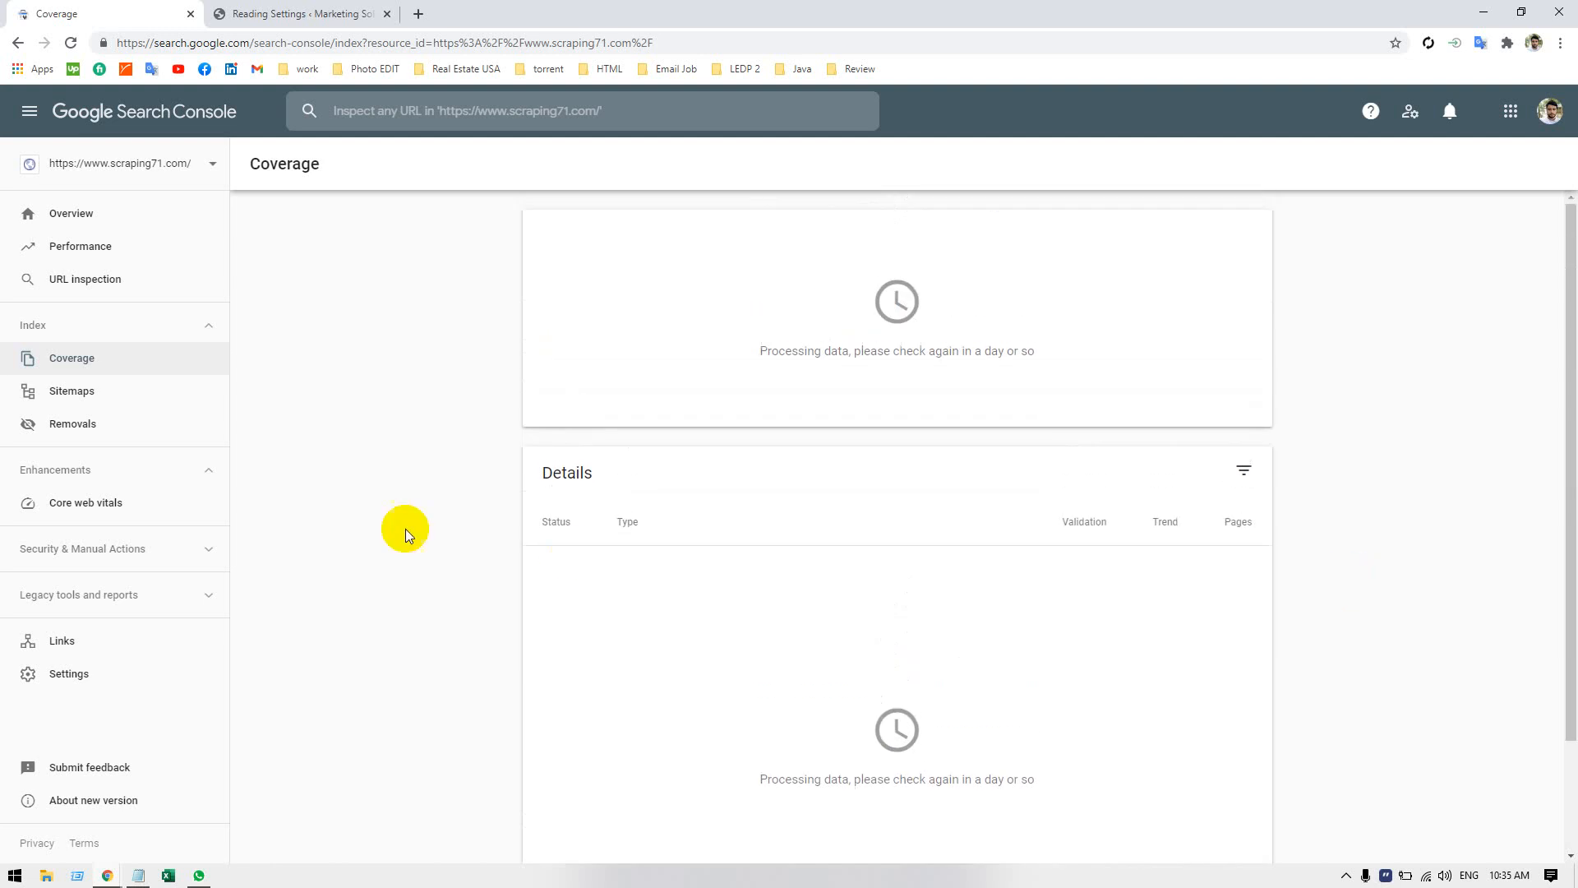
Open the Sitemaps report, check the field for adding a new sitemap, and dismiss the introductory tip.
left_click(83, 380)
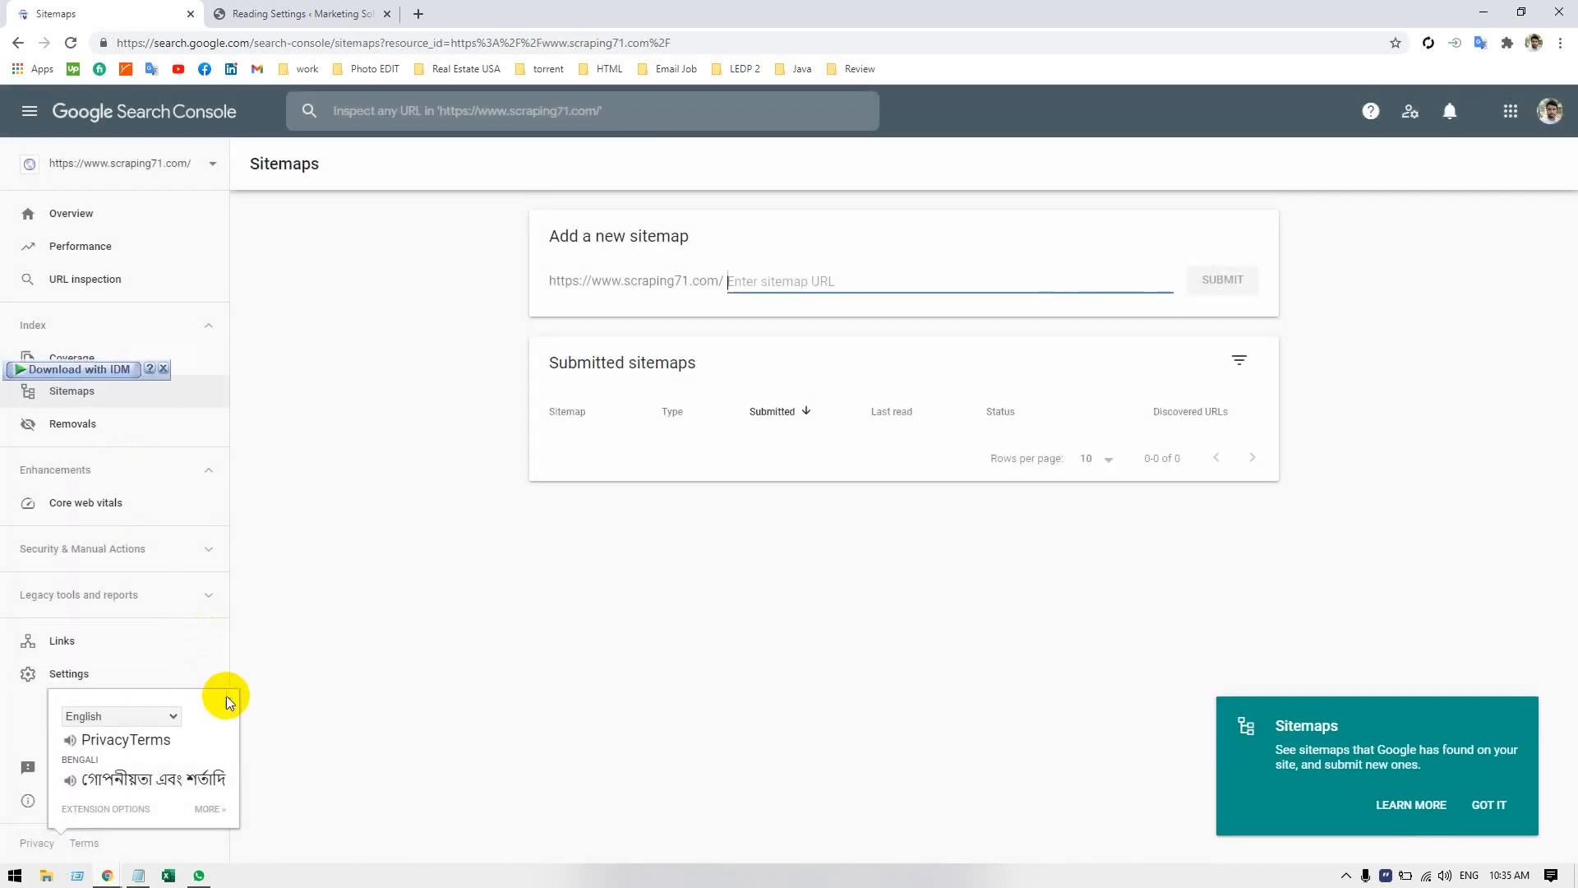
left_click(748, 733)
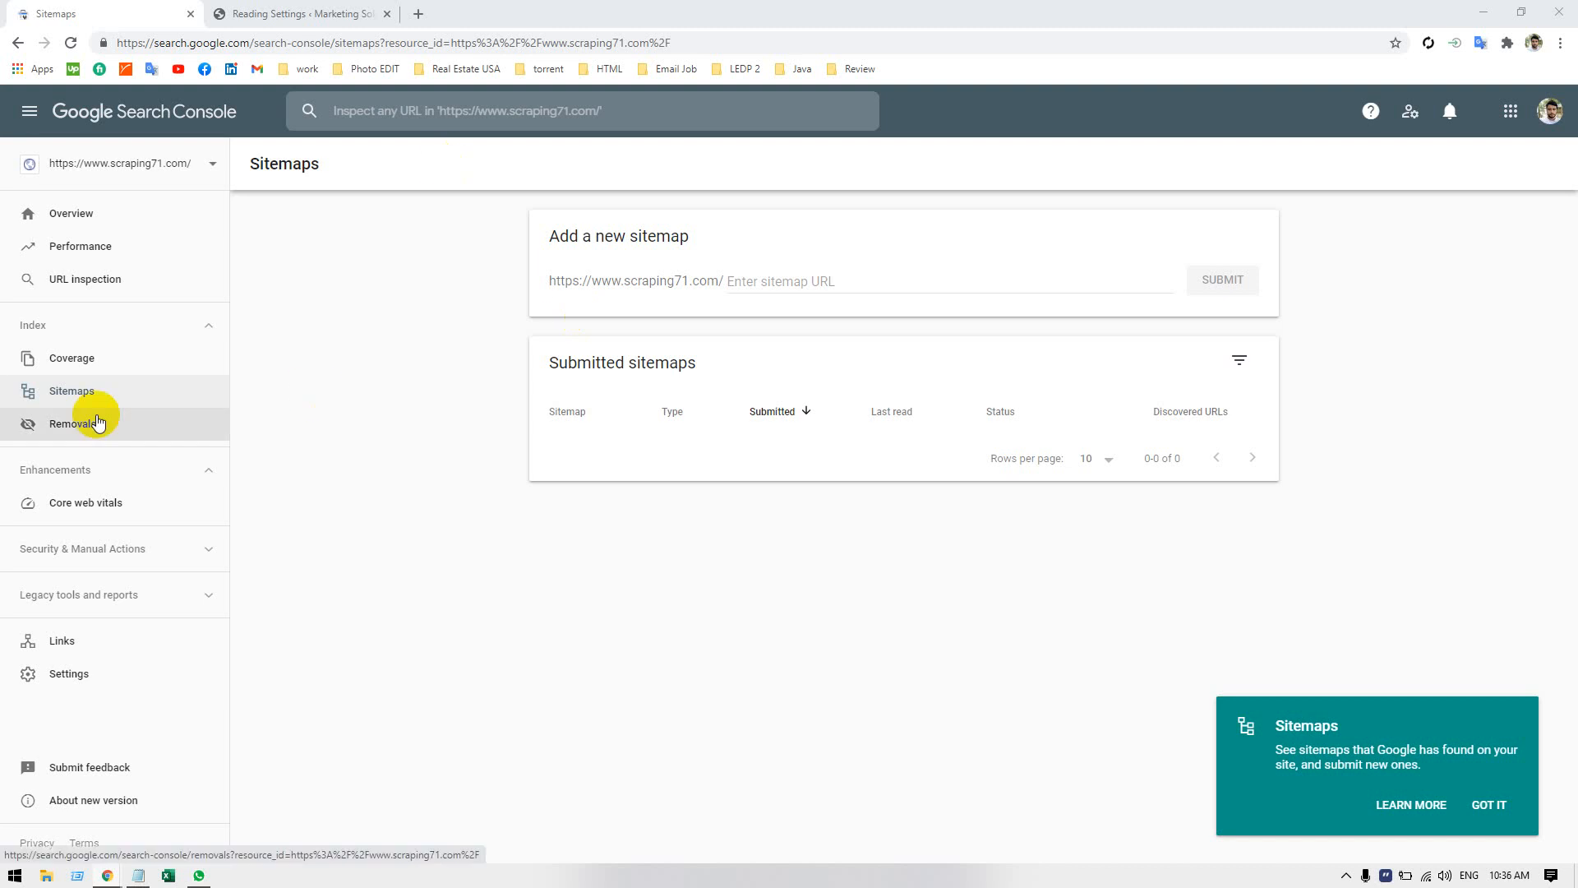
left_click(733, 276)
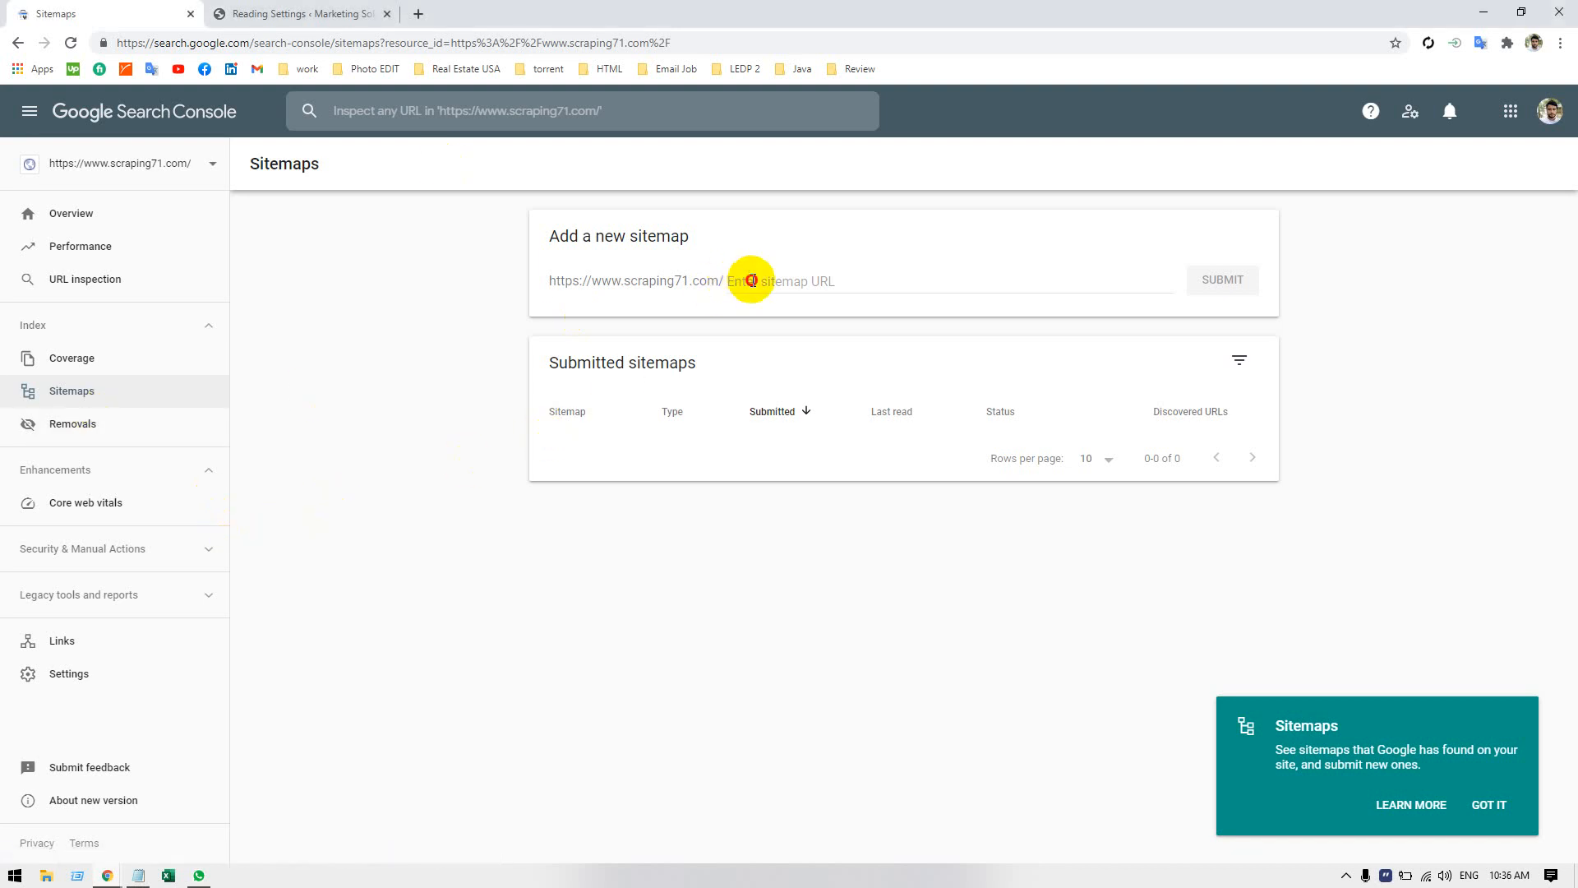
left_click(413, 492)
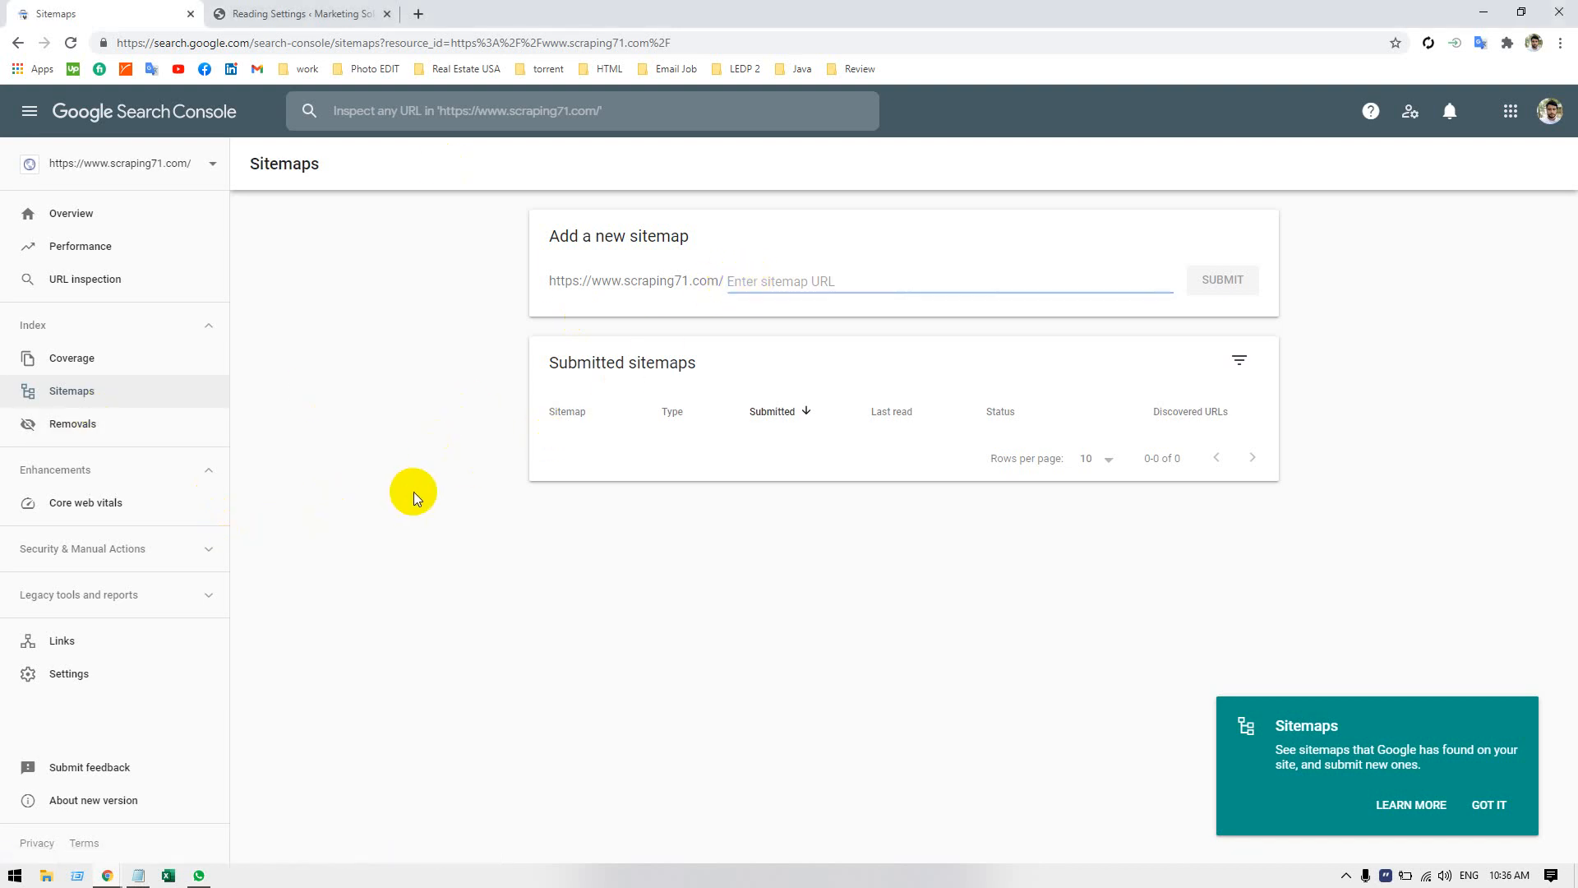
left_click(1490, 808)
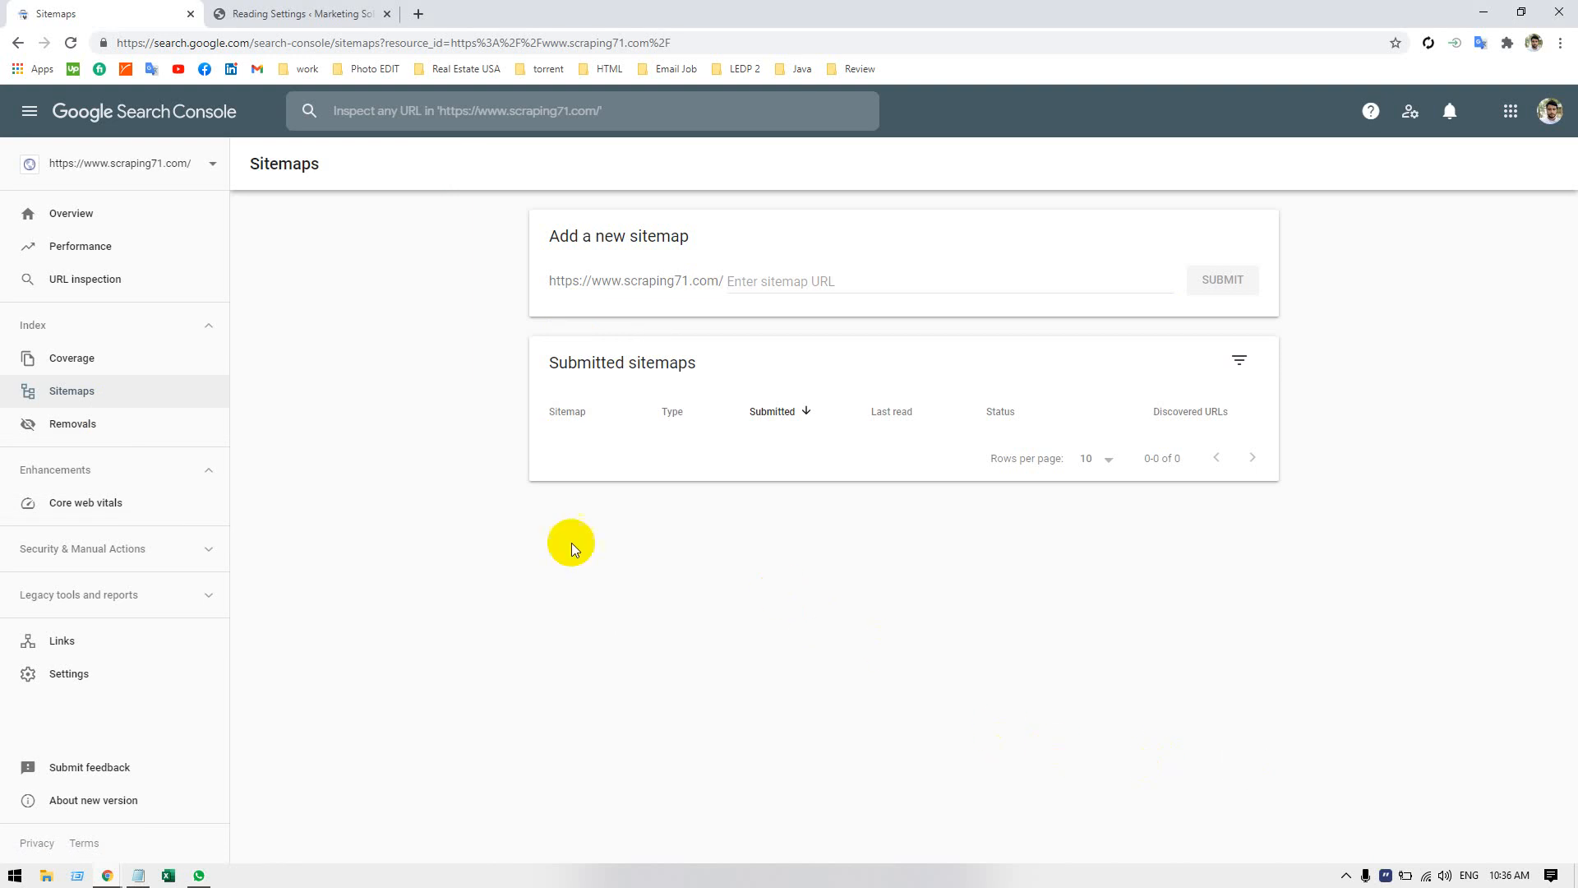
Switch to WordPress, close the translation popup, look over the Reading Settings, and return to Search Console's sitemap URL field.
left_click(258, 20)
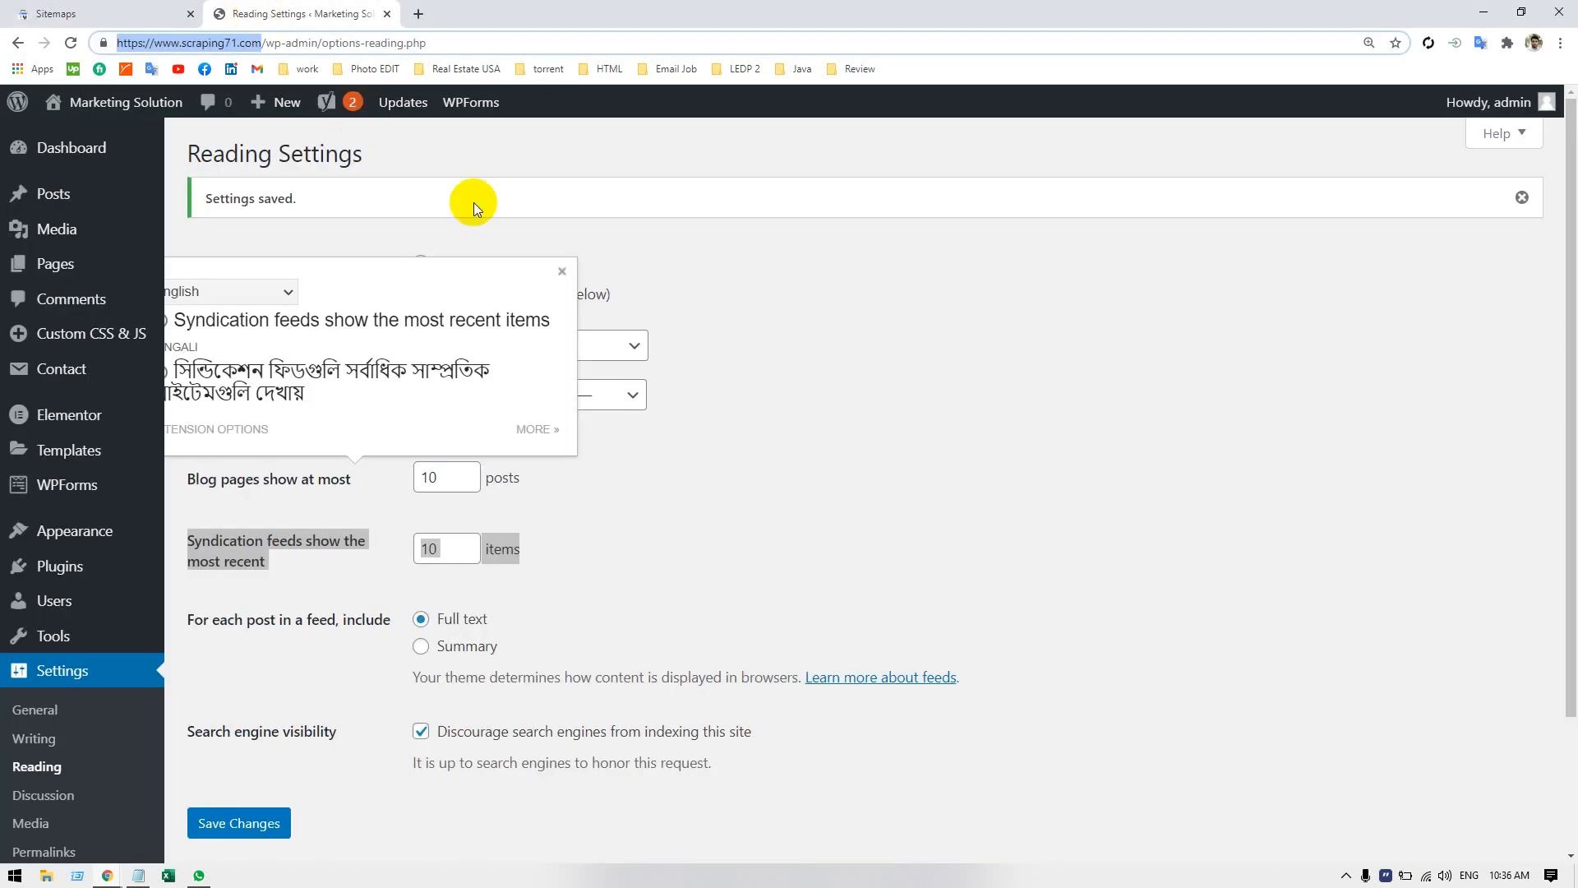
left_click(559, 271)
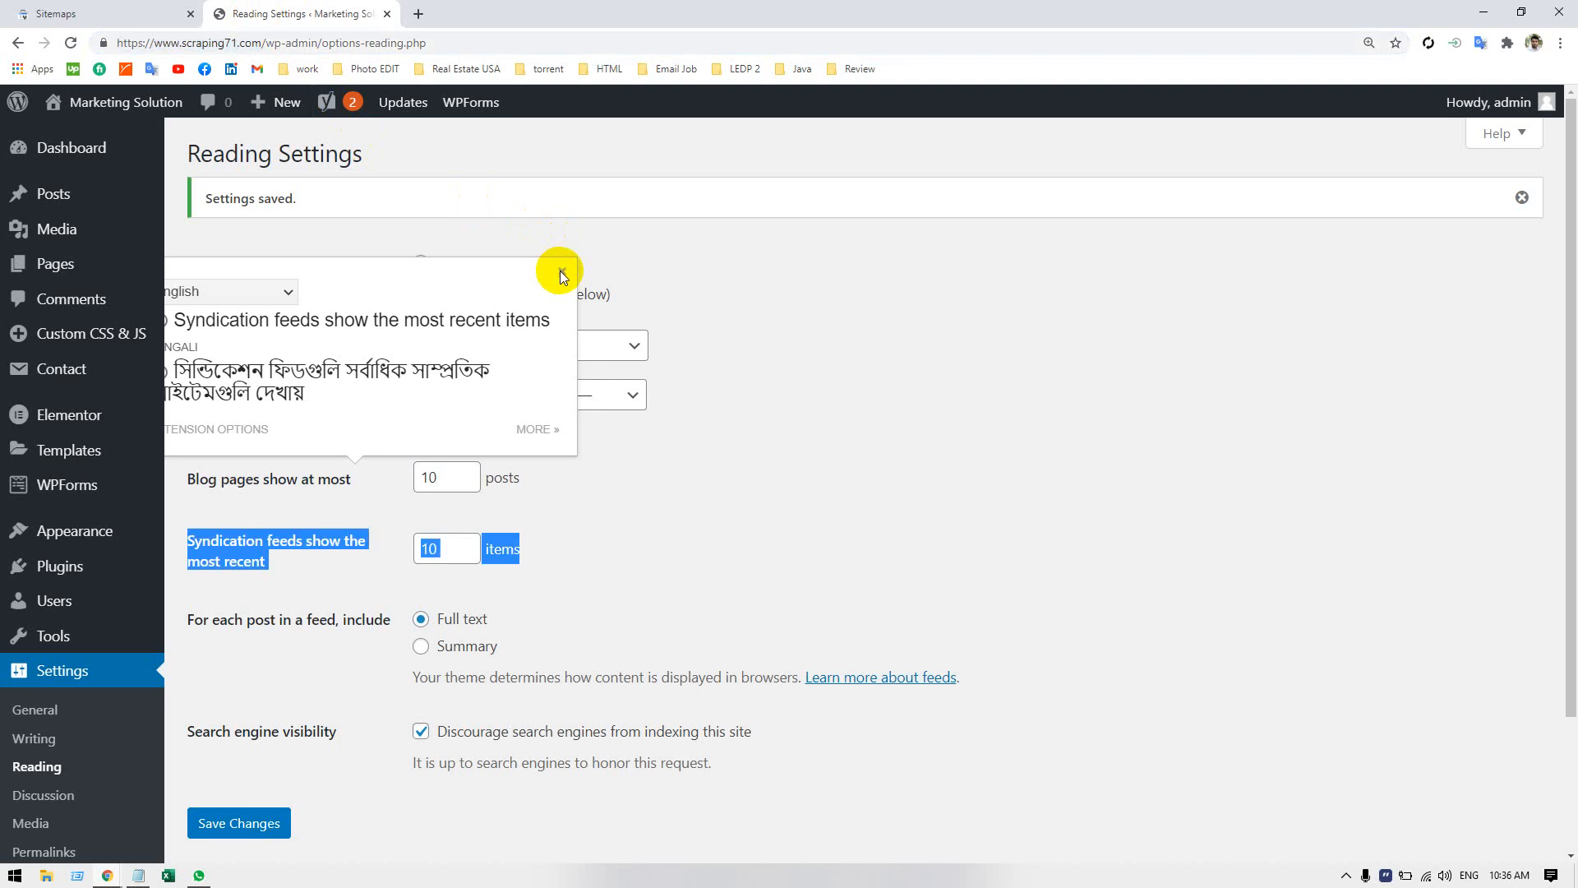
left_click(659, 284)
scroll(50, 350, "down", 1)
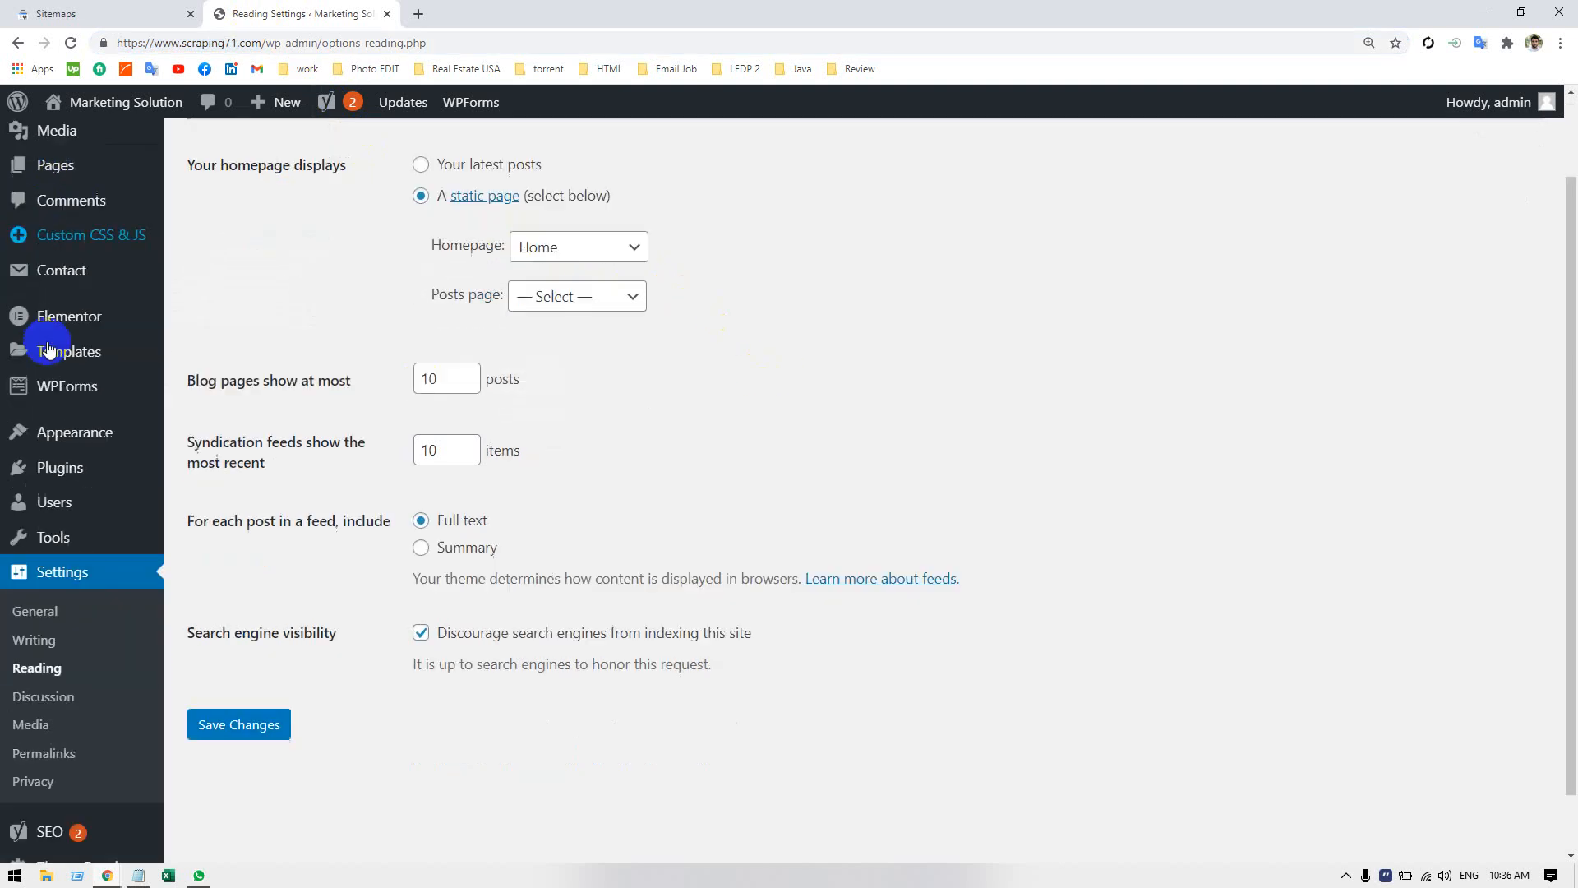
scroll(49, 350, "down", 1)
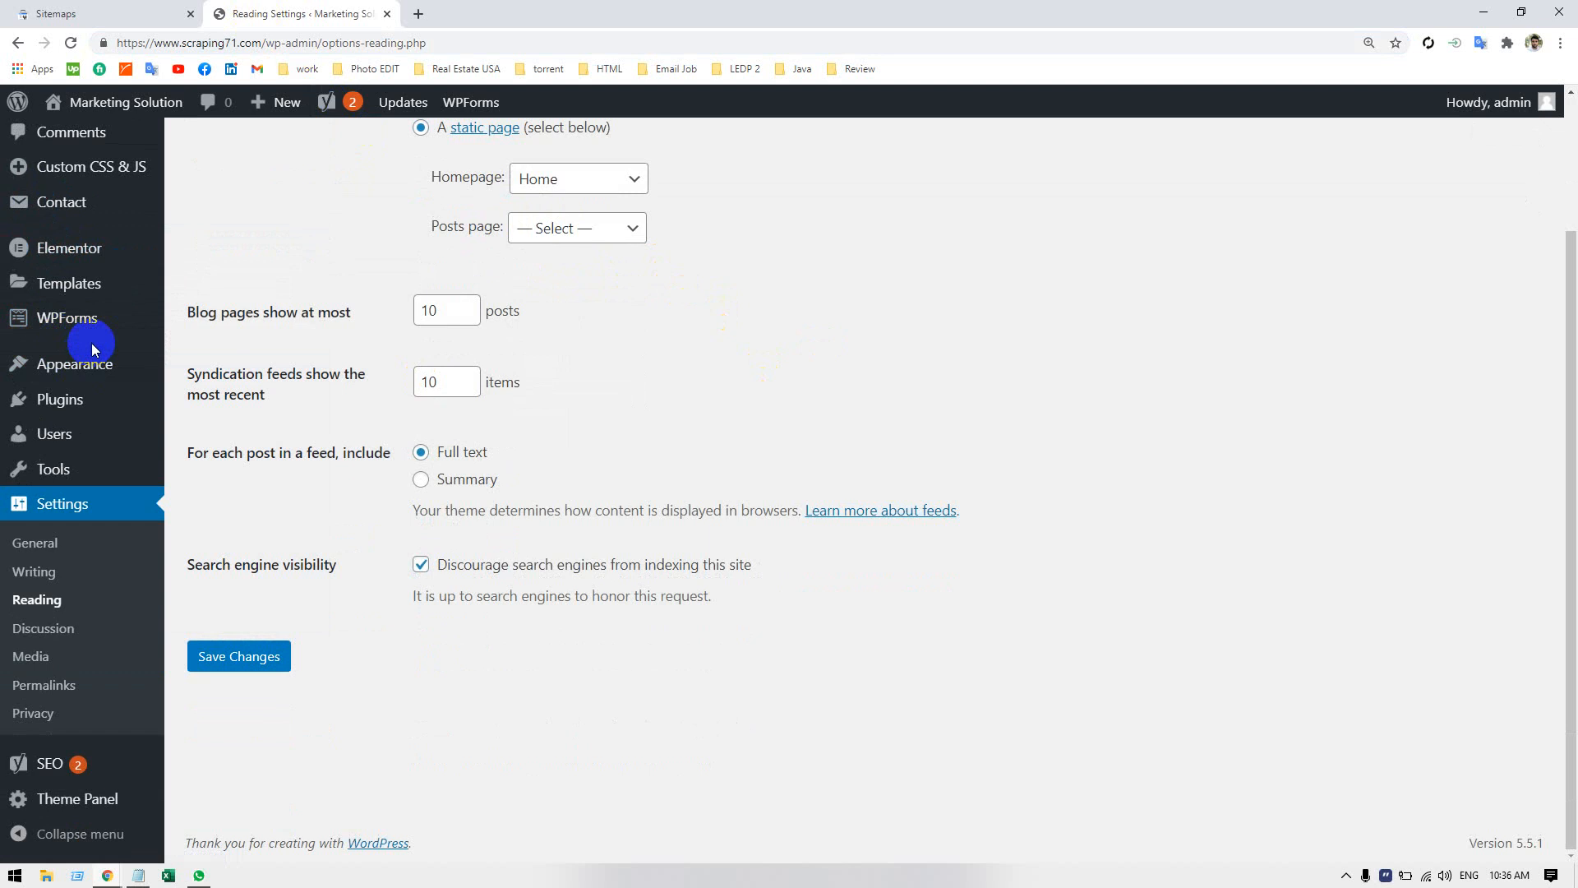
left_click(64, 14)
left_click(813, 282)
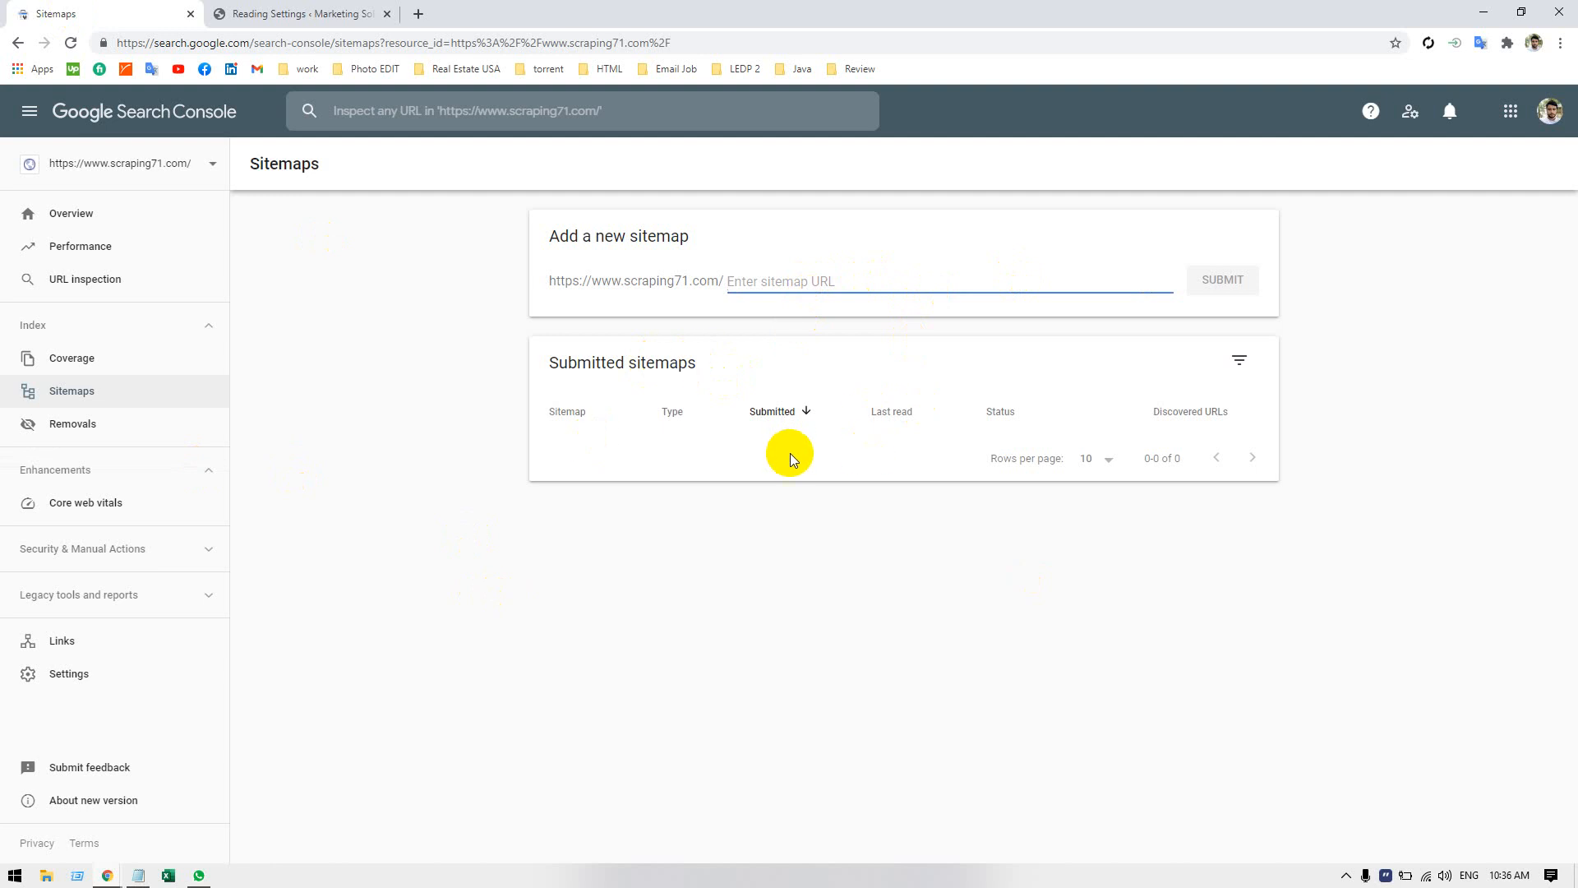
Switch back to WordPress, open Yoast SEO's General settings, and review the dashboard's problems and notifications.
left_click(251, 16)
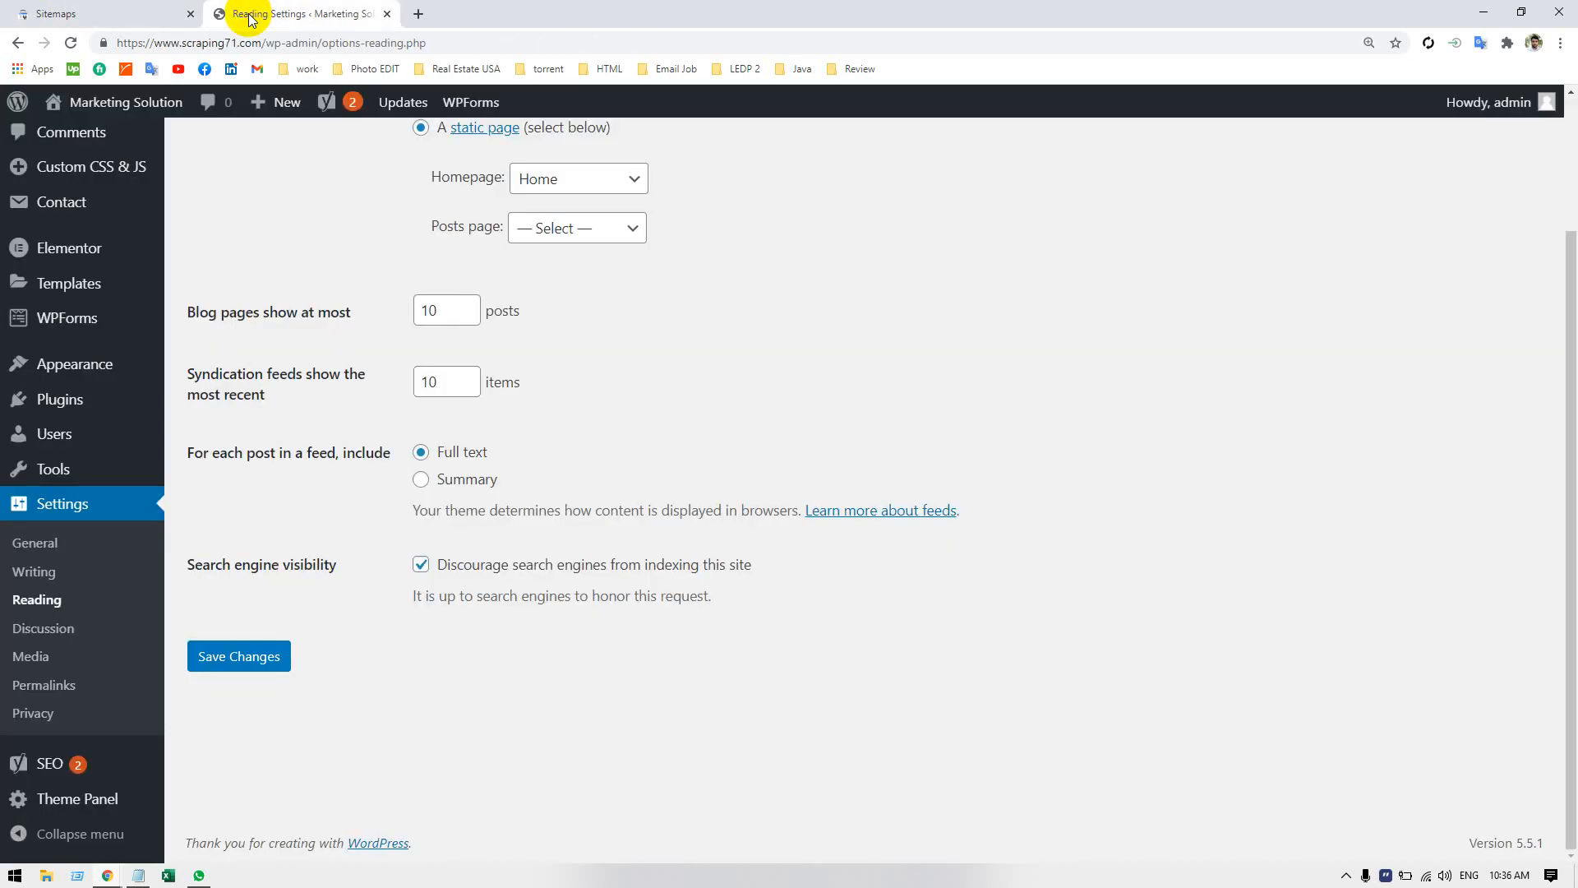
scroll(814, 411, "up", 2)
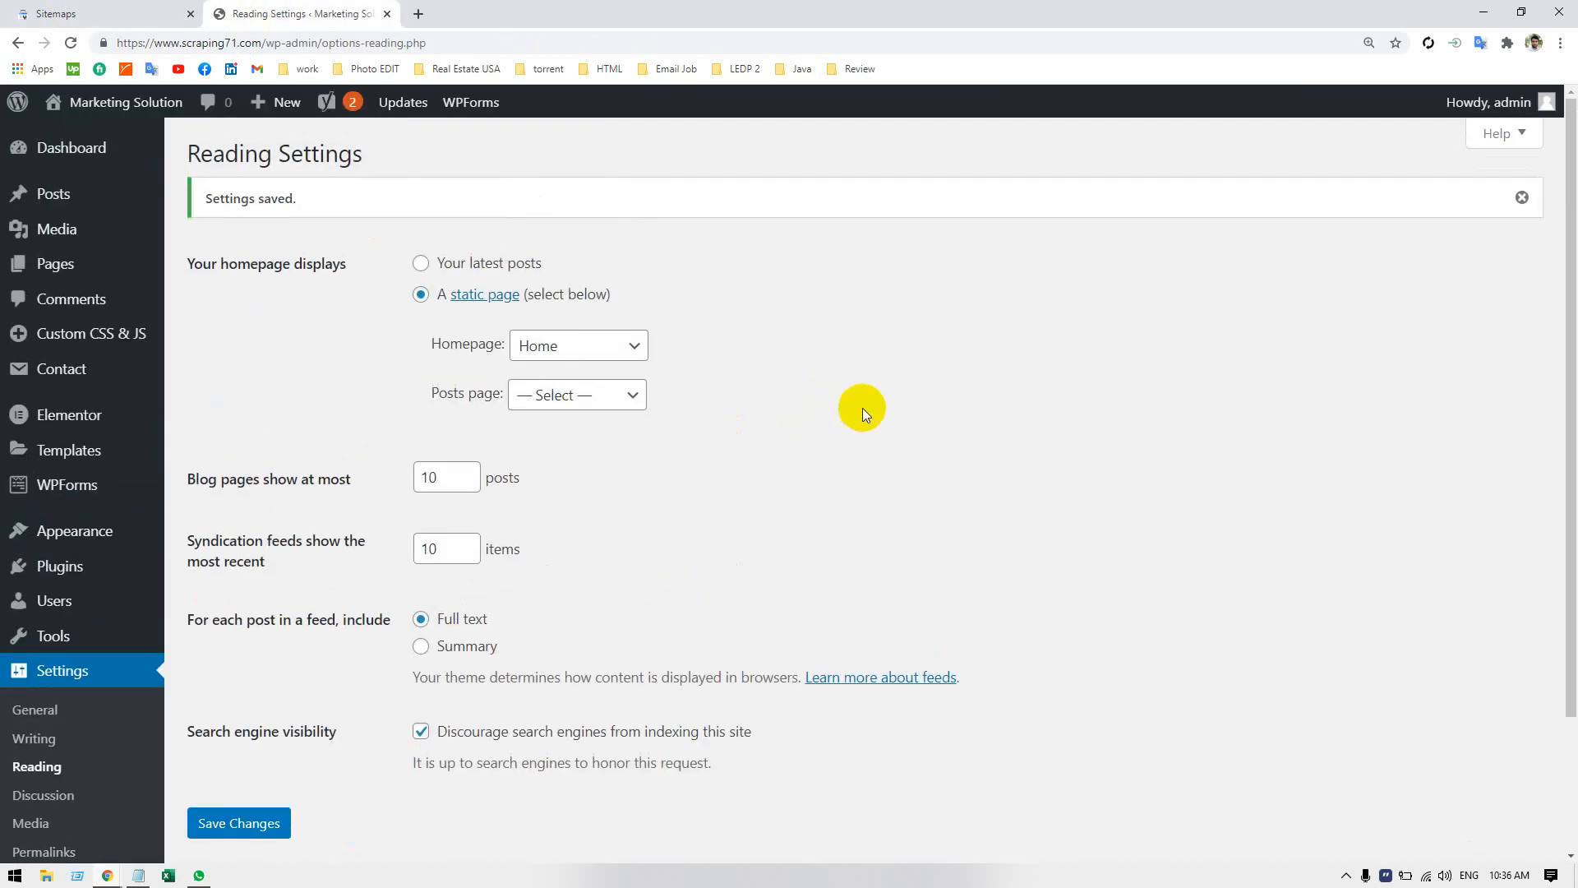
scroll(906, 421, "down", 2)
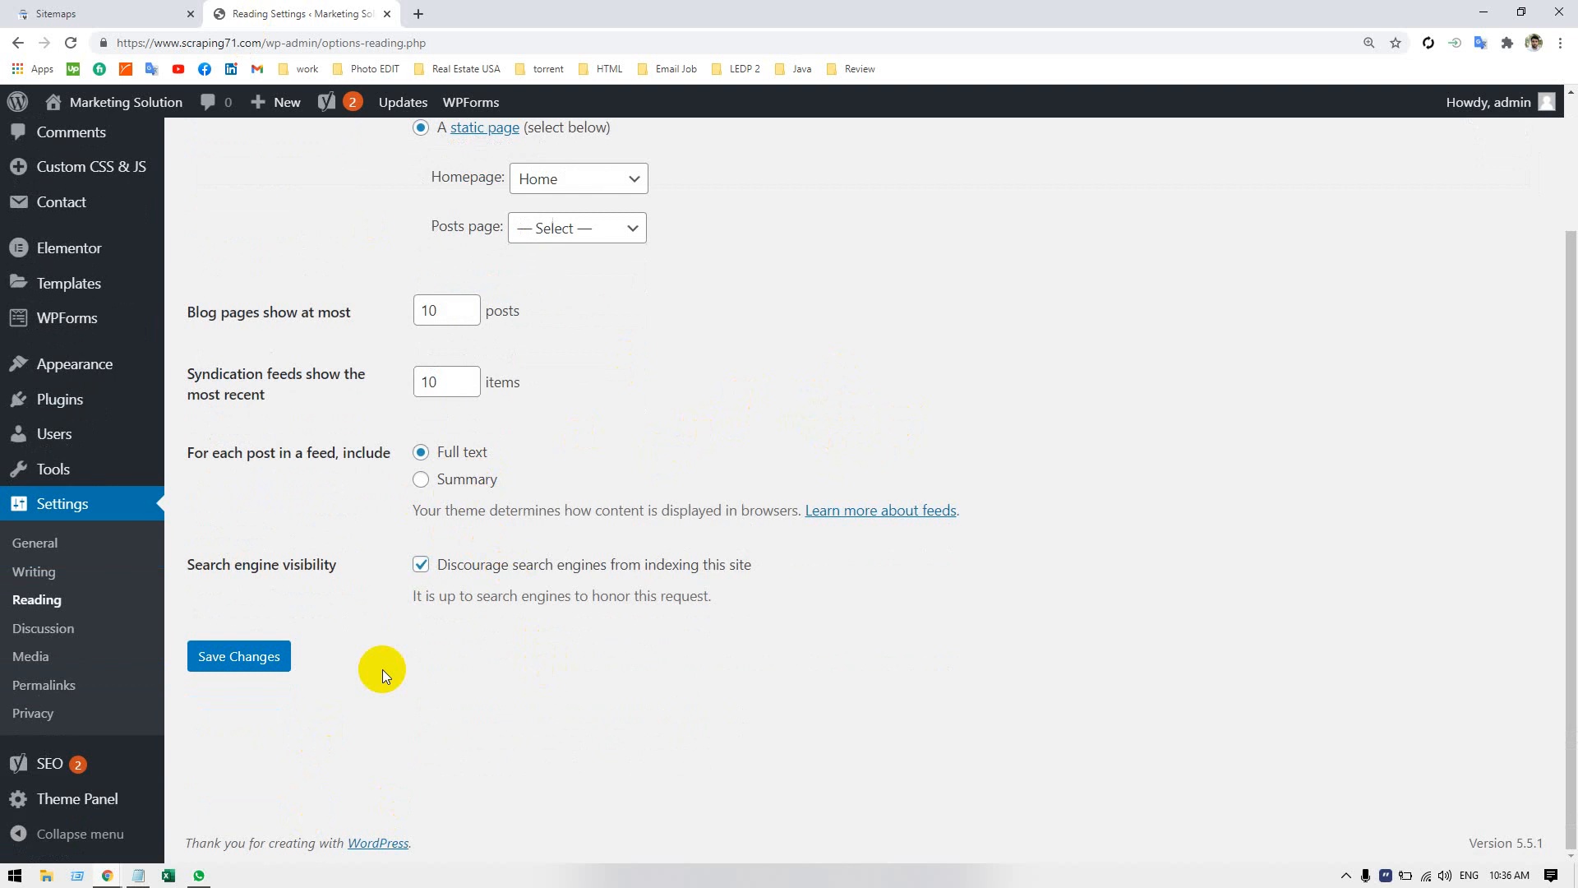
mouse_move(63, 785)
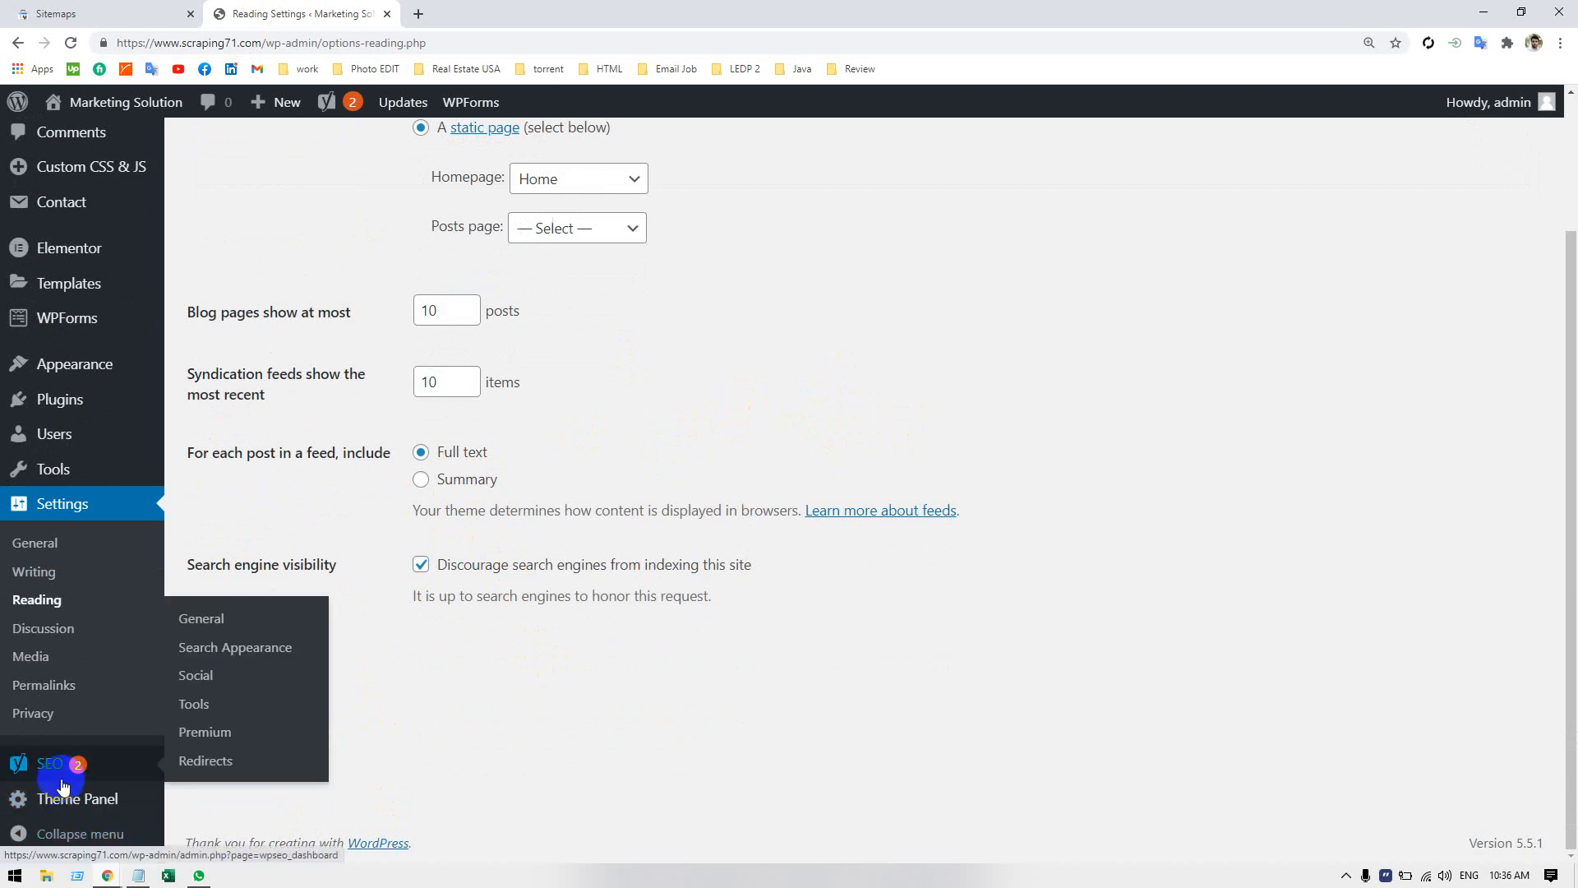
left_click(249, 621)
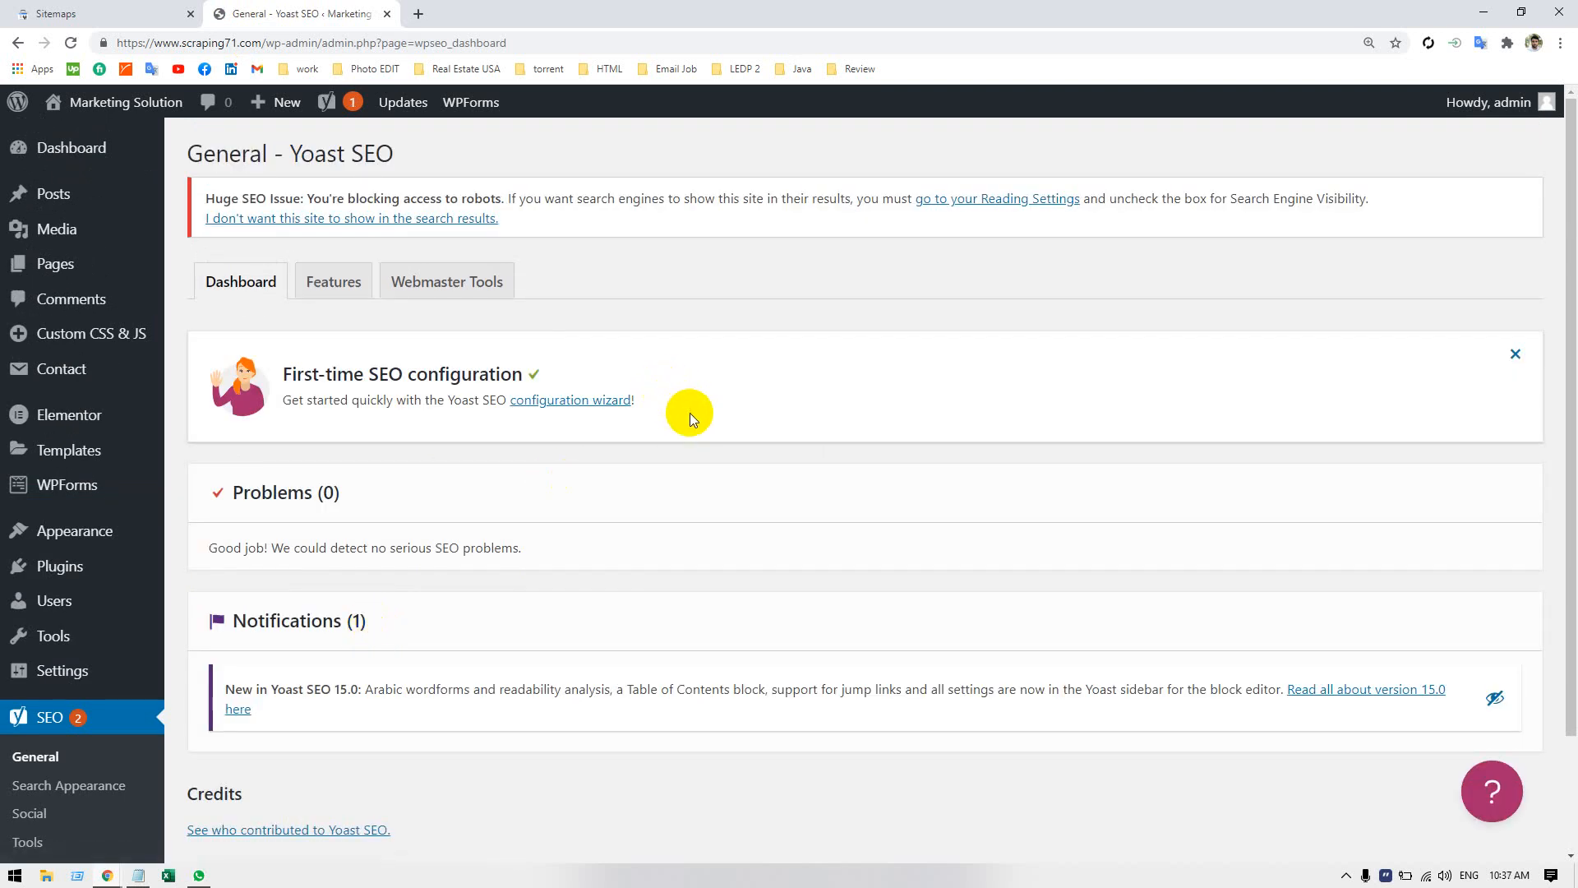
scroll(698, 418, "down", 2)
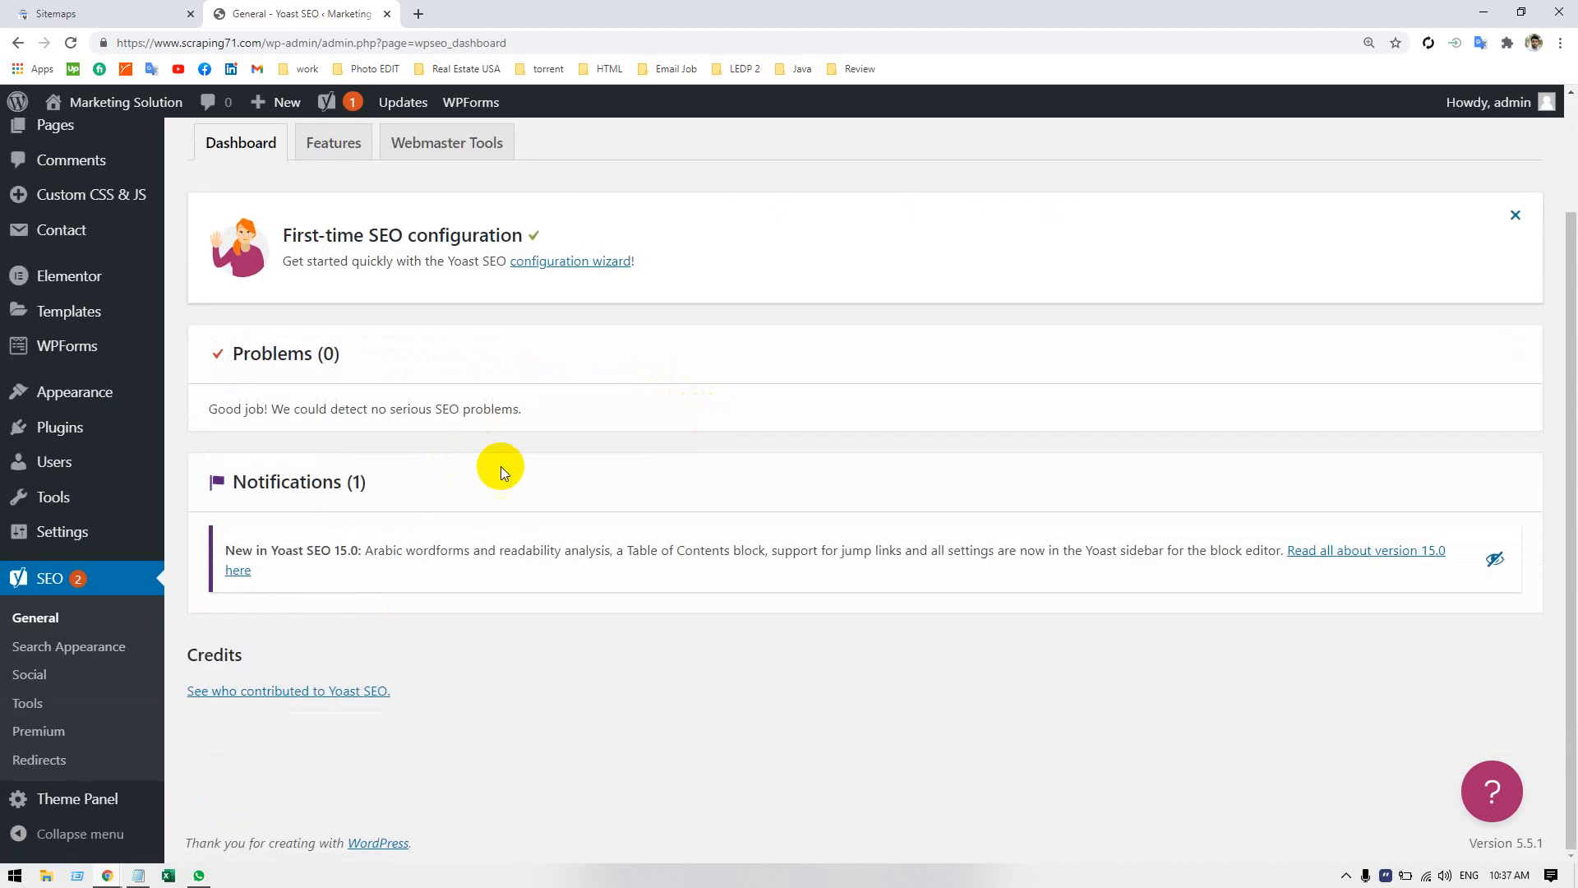
scroll(553, 469, "up", 2)
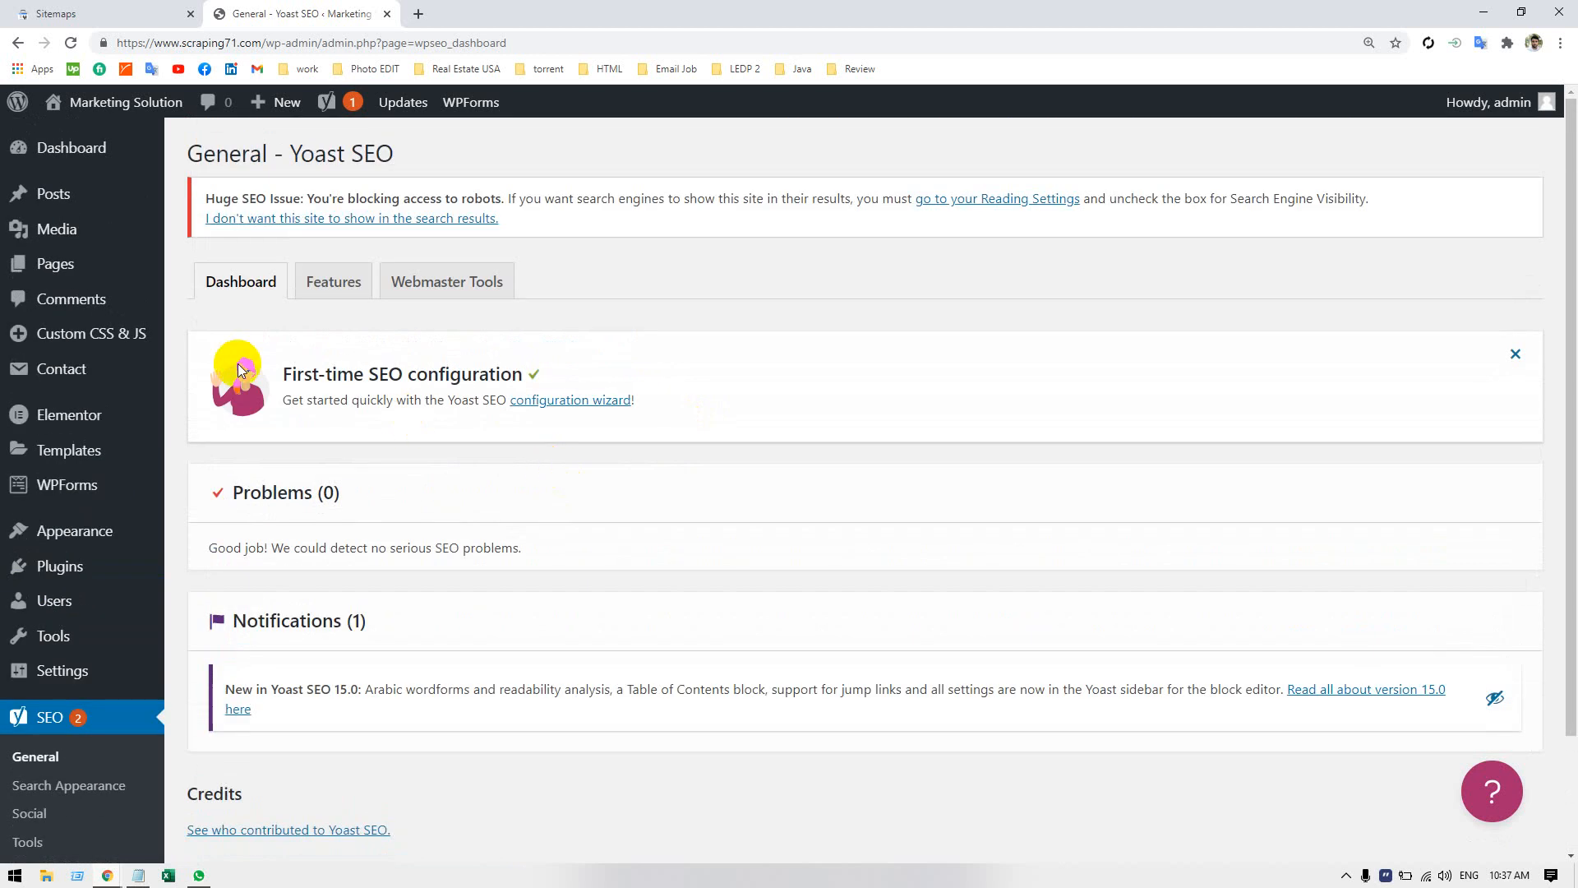
Check Yoast SEO's Webmaster Tools verification fields and look through its Features, including XML sitemaps.
left_click(497, 282)
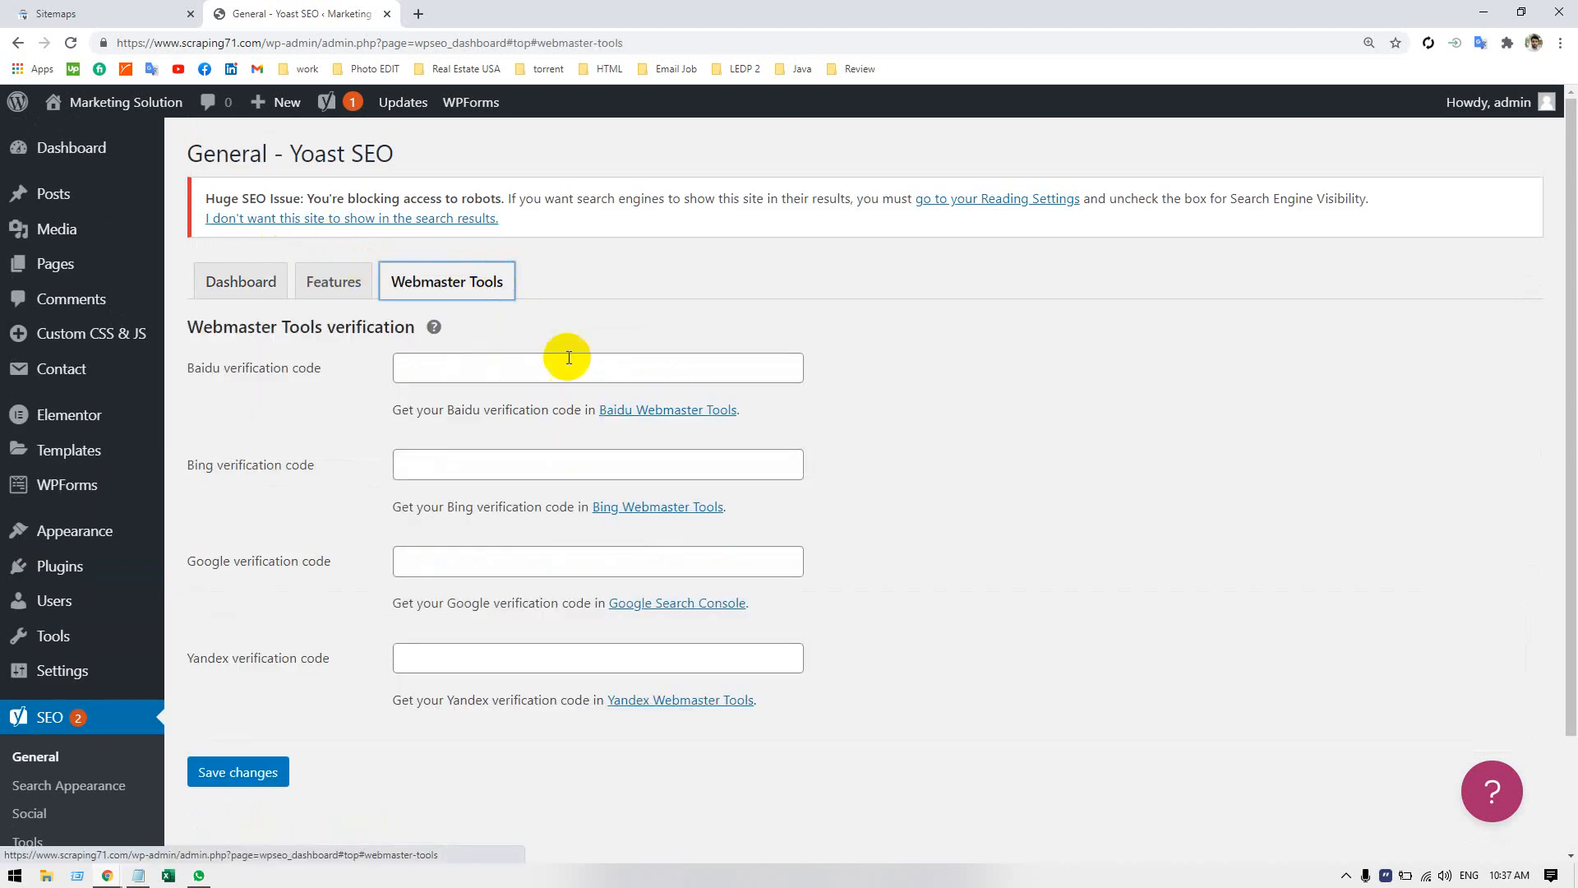
left_click(334, 282)
scroll(481, 388, "down", 2)
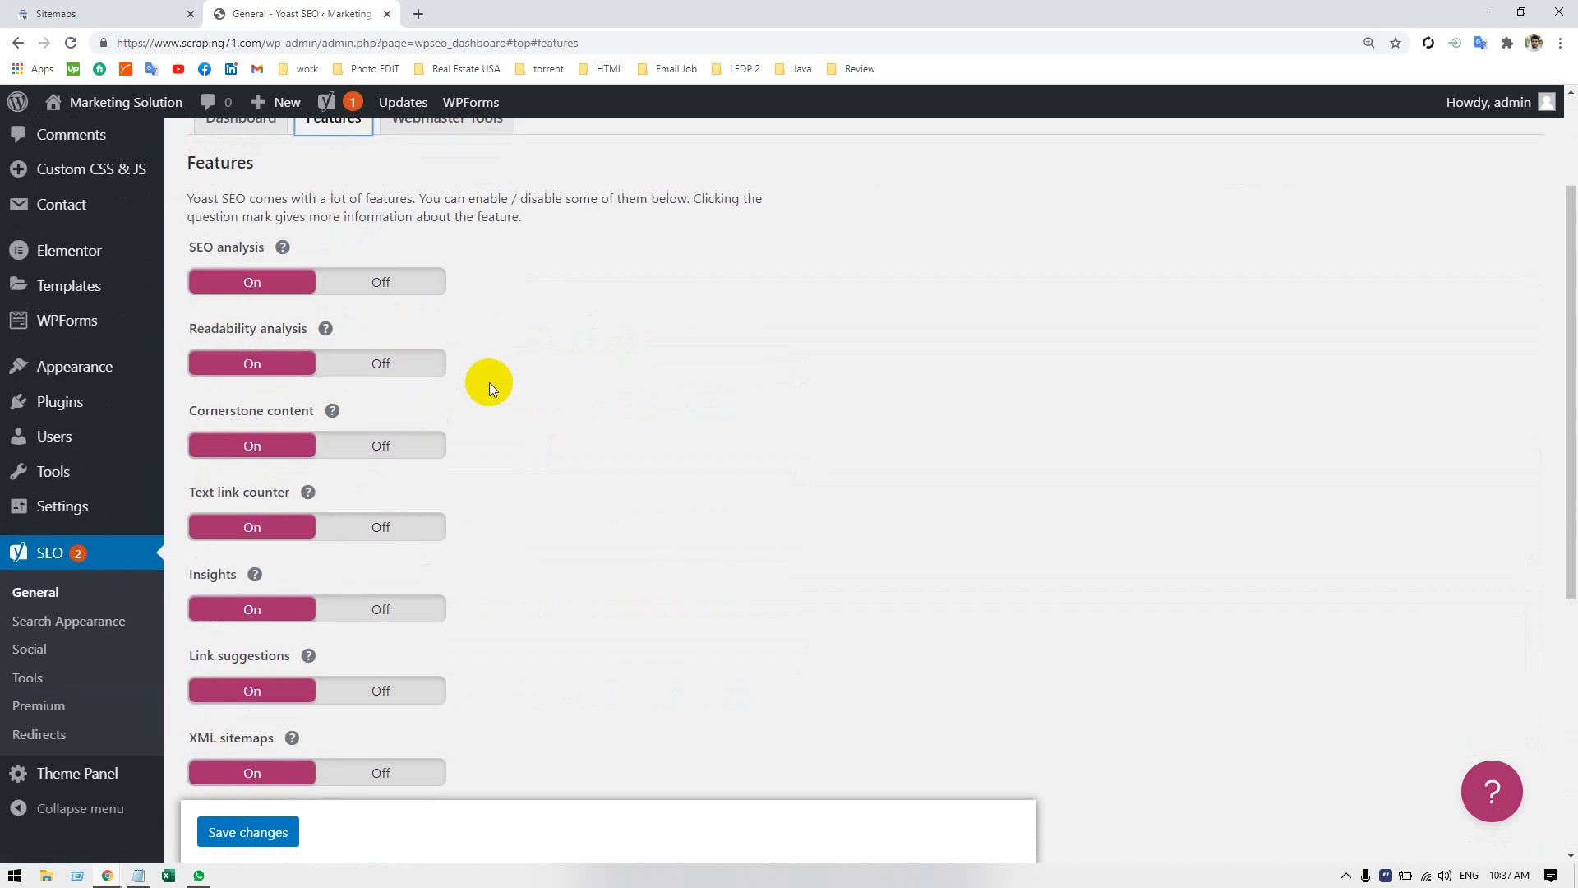
scroll(490, 382, "down", 5)
scroll(564, 403, "up", 6)
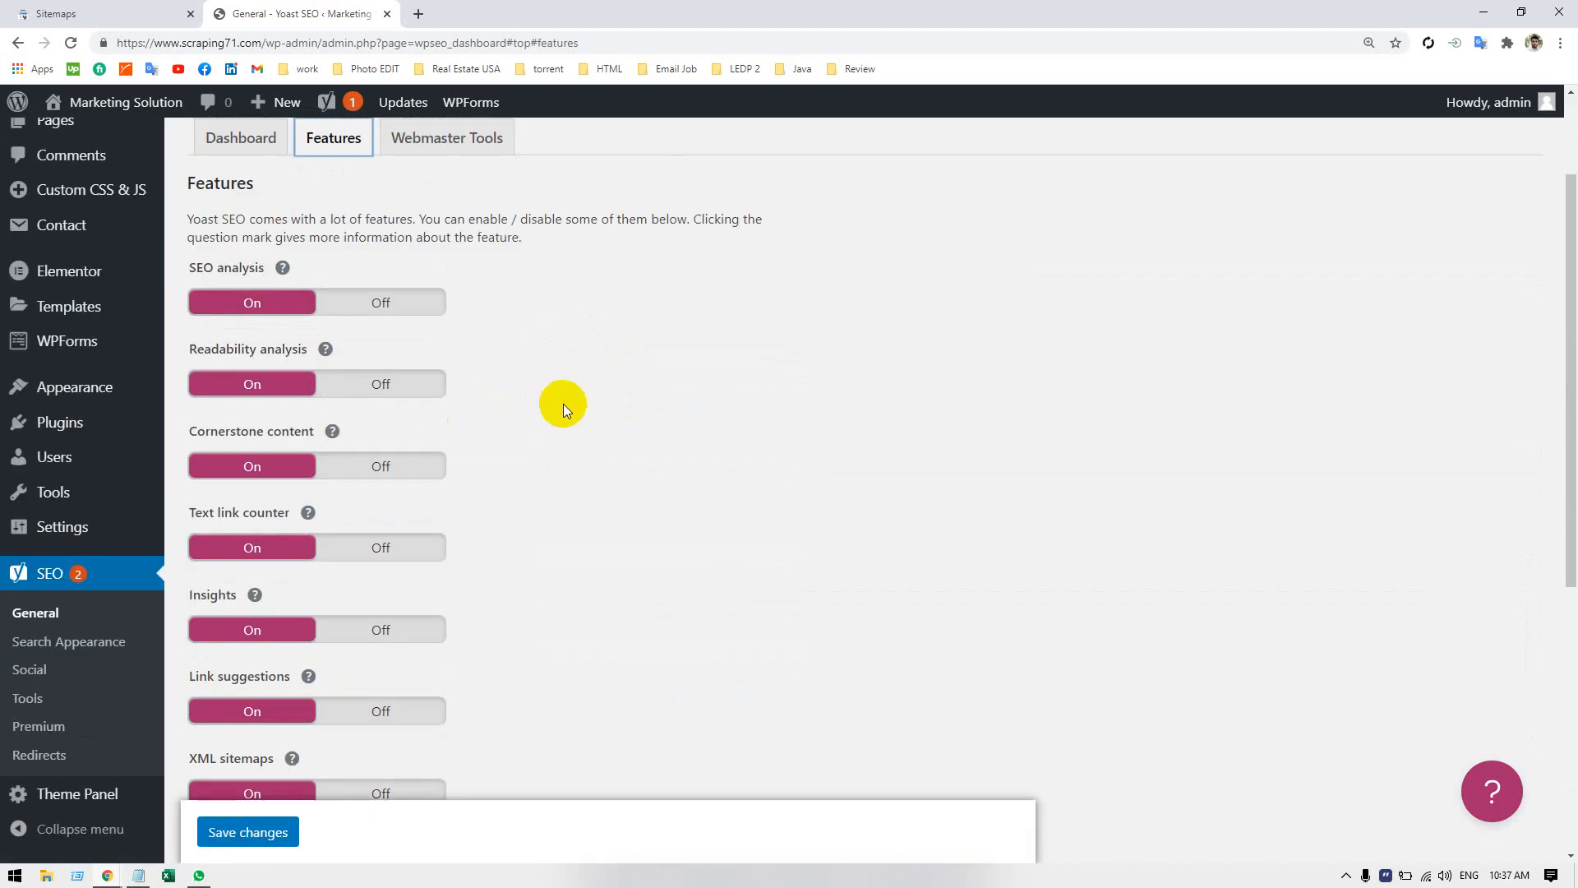
scroll(564, 402, "up", 2)
Review the Webmaster Tools verification fields again and open Yoast SEO's Search Appearance settings.
left_click(439, 262)
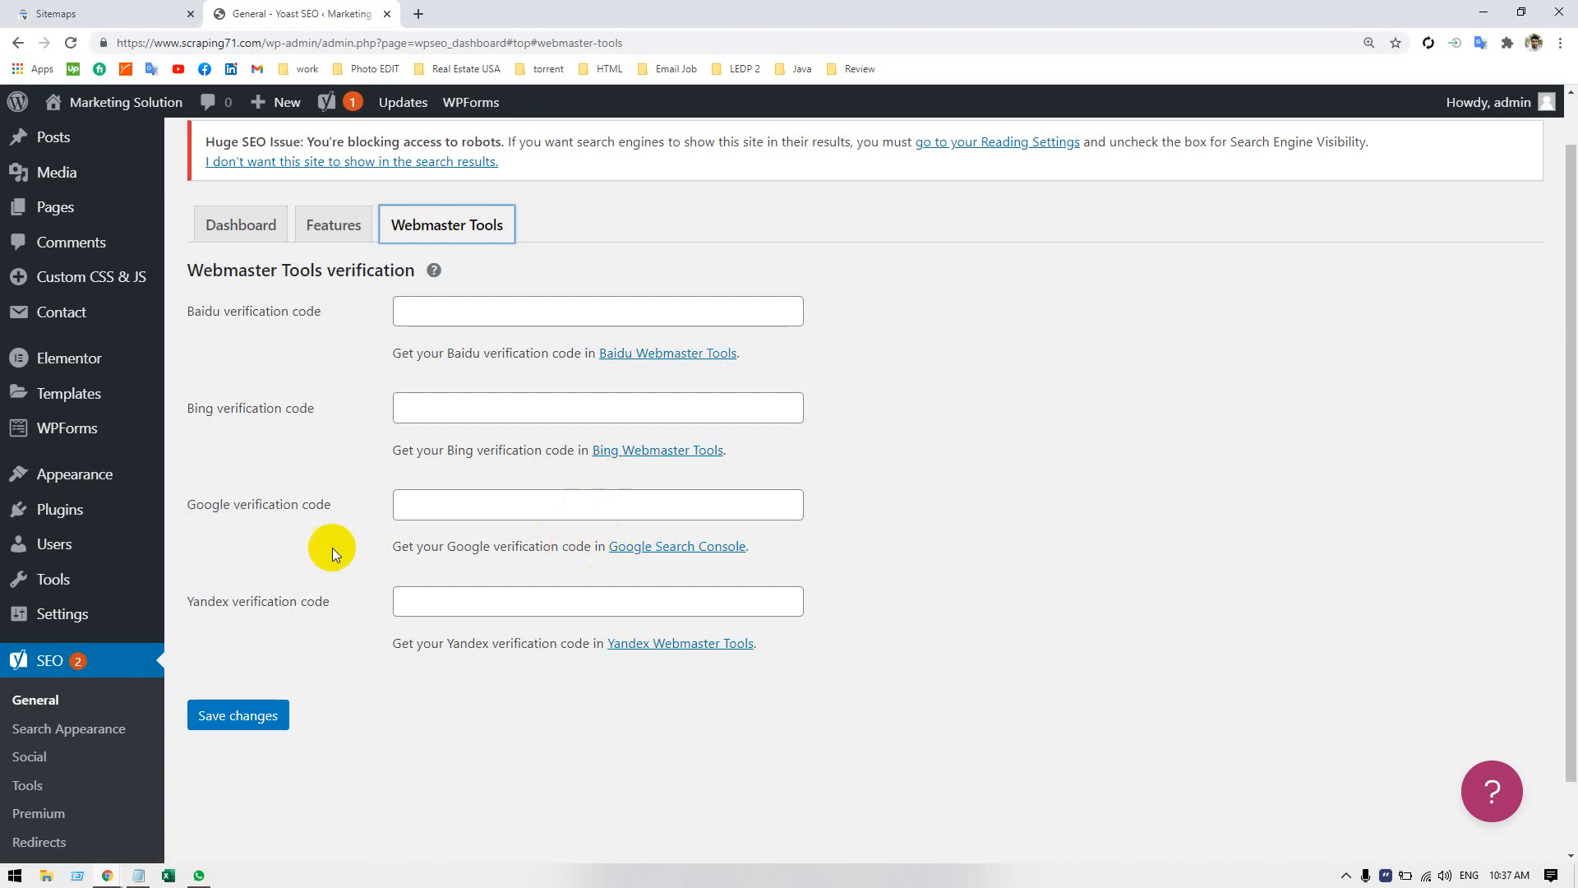
scroll(323, 539, "down", 1)
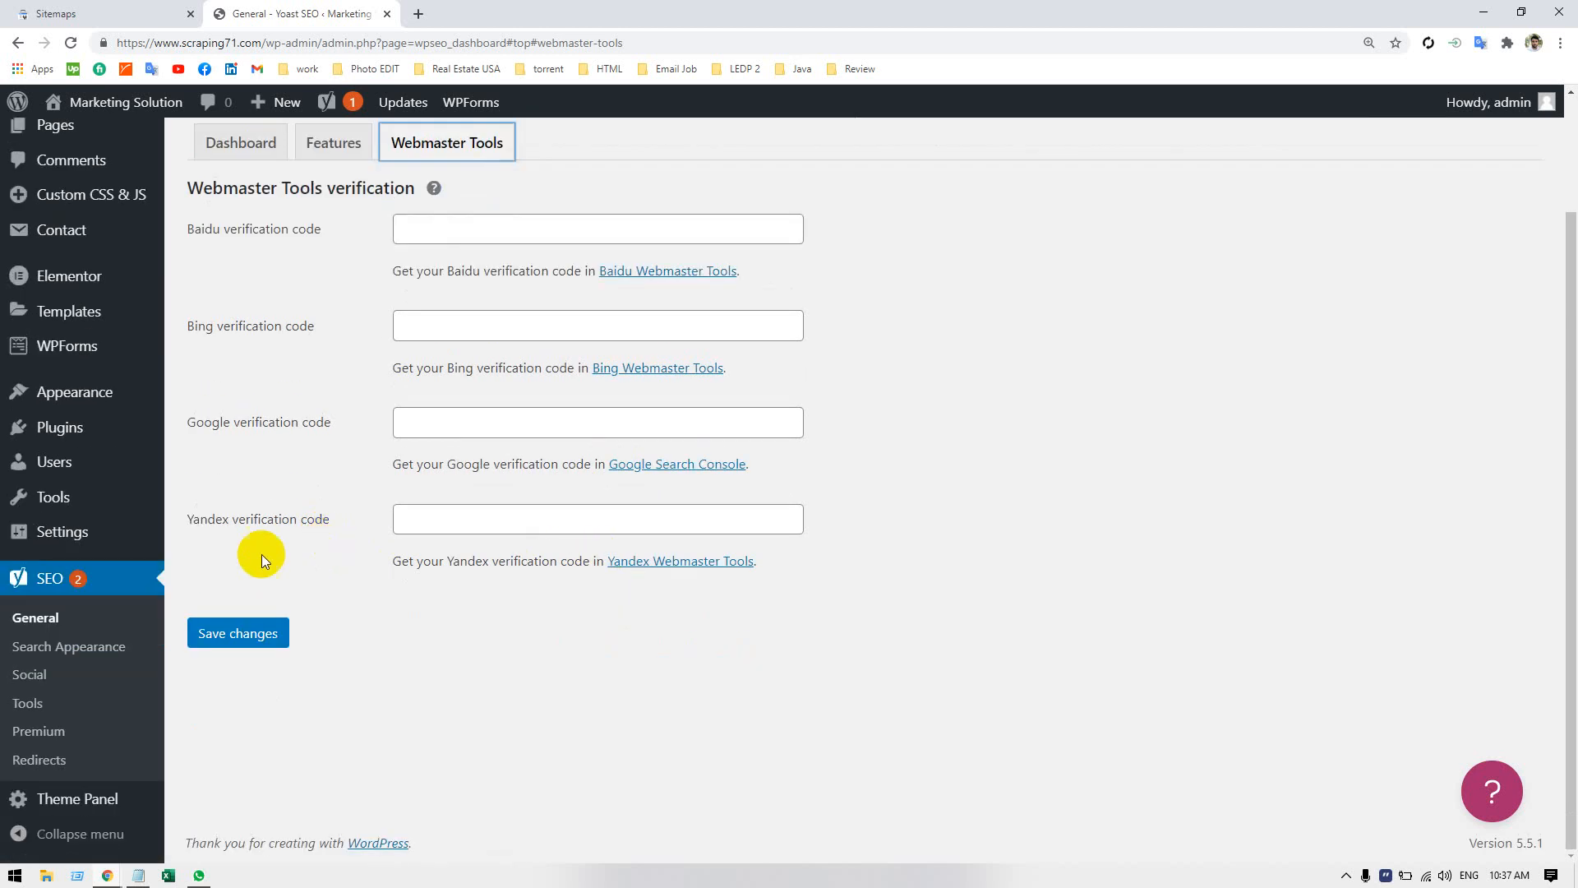
left_click(43, 648)
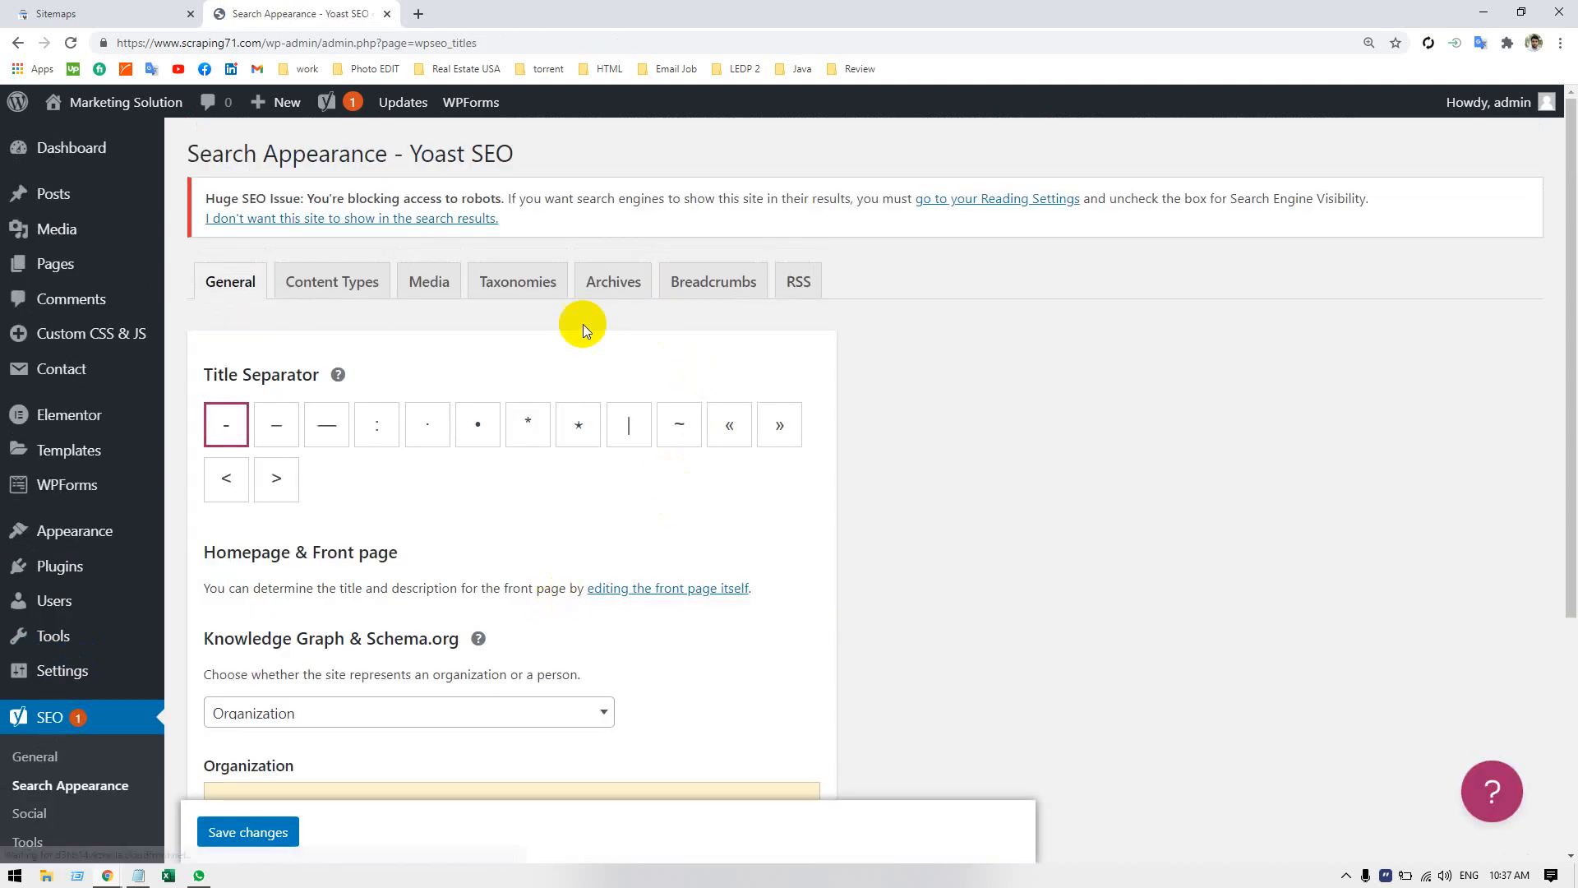
In the Taxonomies settings, set Categories to No for showing in search results and hide the SEO settings for Categories.
left_click(502, 306)
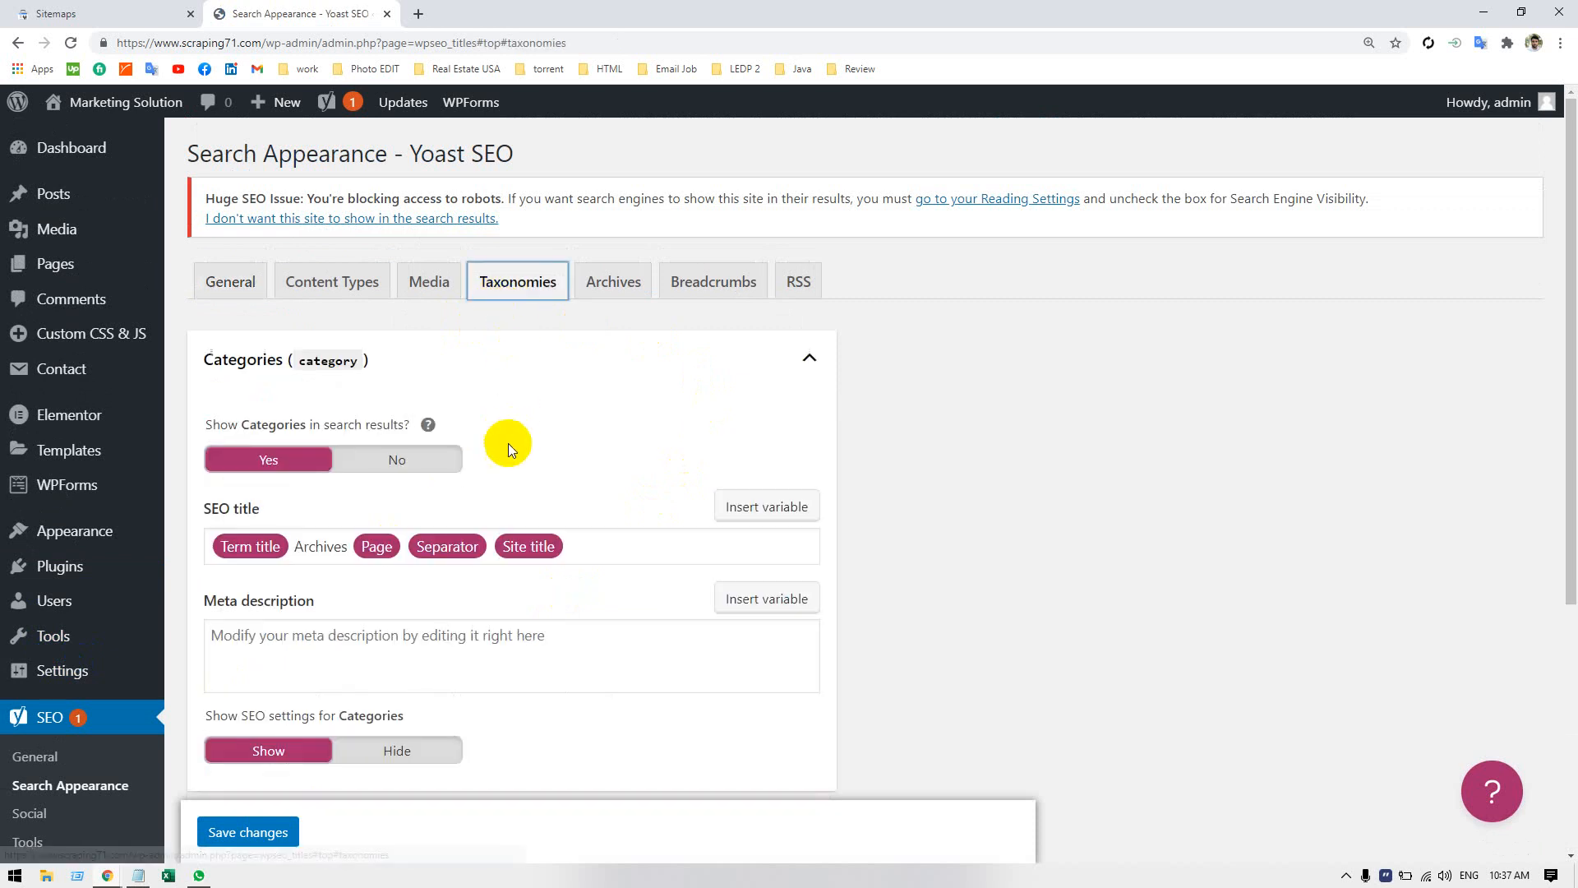
left_click(367, 462)
scroll(581, 476, "down", 1)
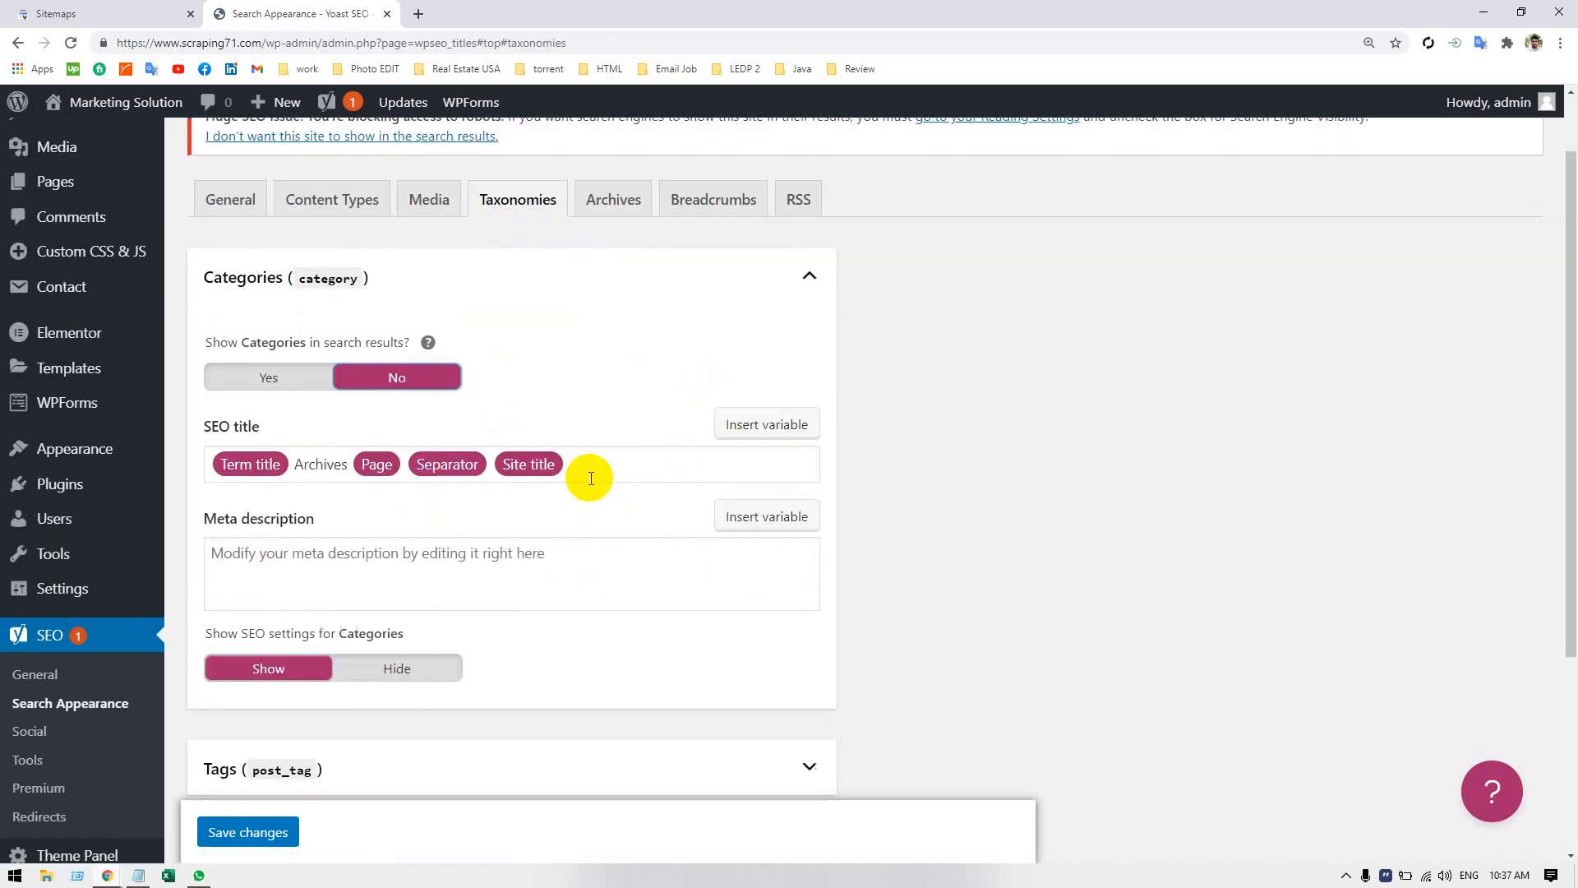
left_click(413, 673)
scroll(598, 633, "down", 4)
Look over the Tags taxonomy settings and set format-based archives to Disabled.
left_click(345, 464)
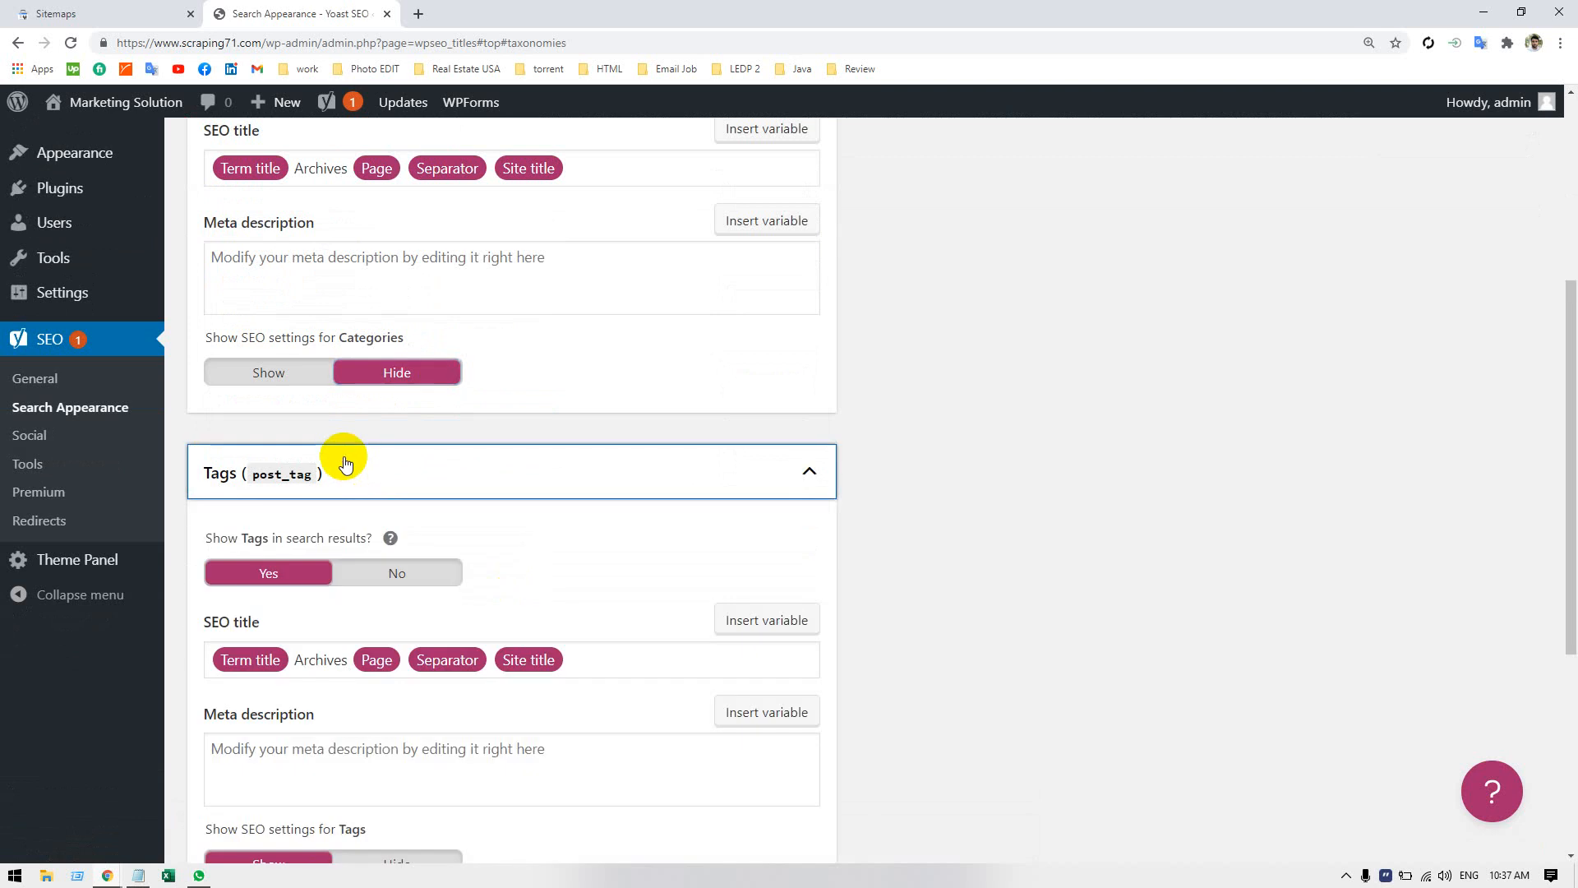
left_click(458, 475)
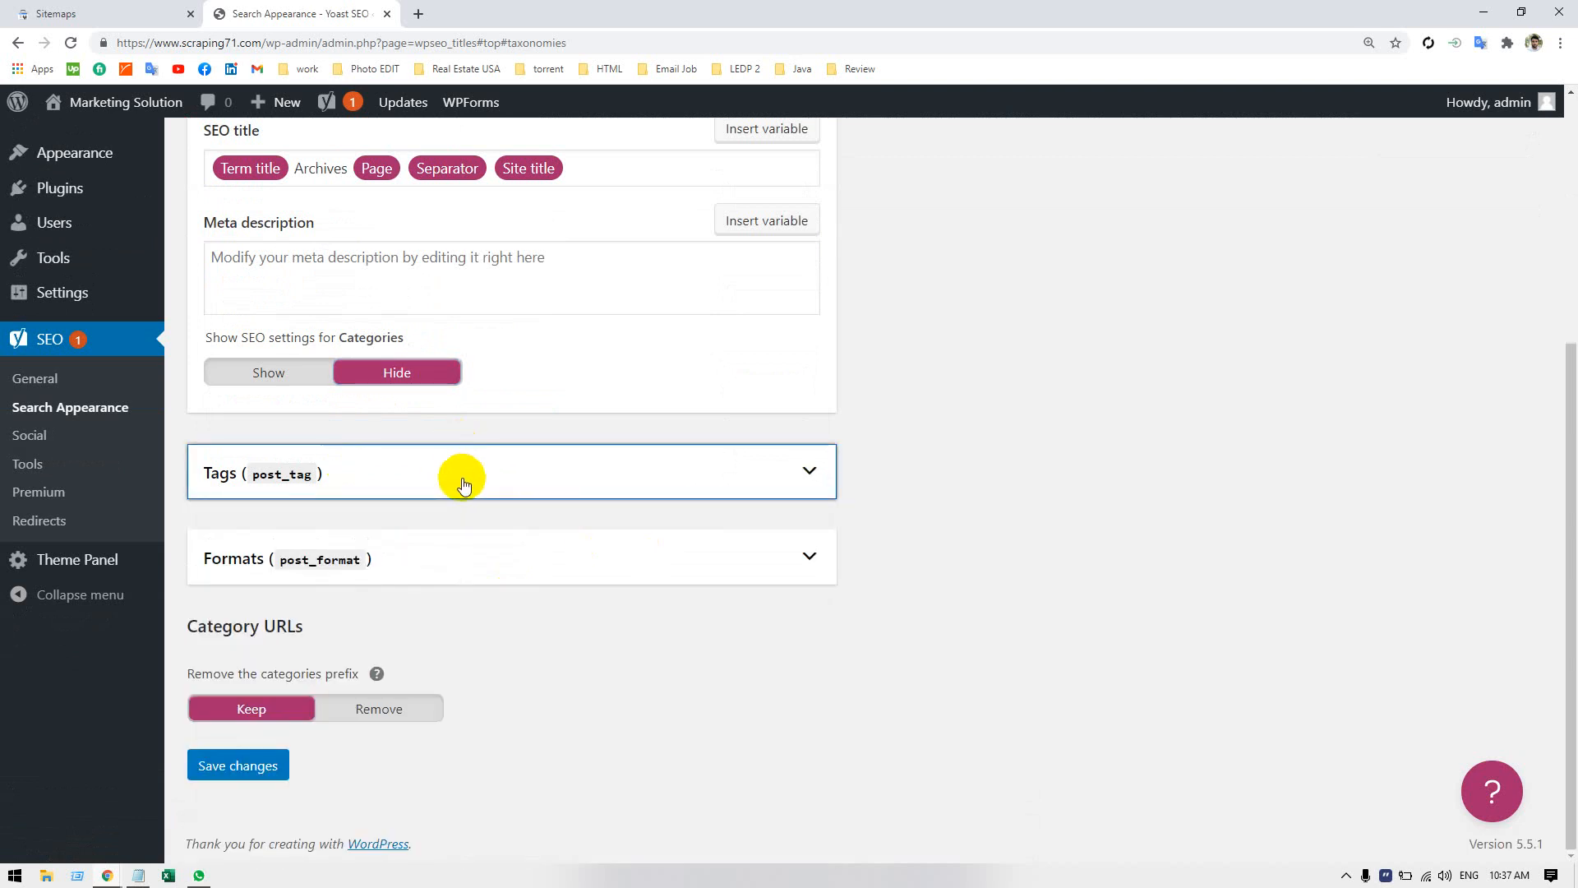
left_click(453, 564)
left_click(422, 653)
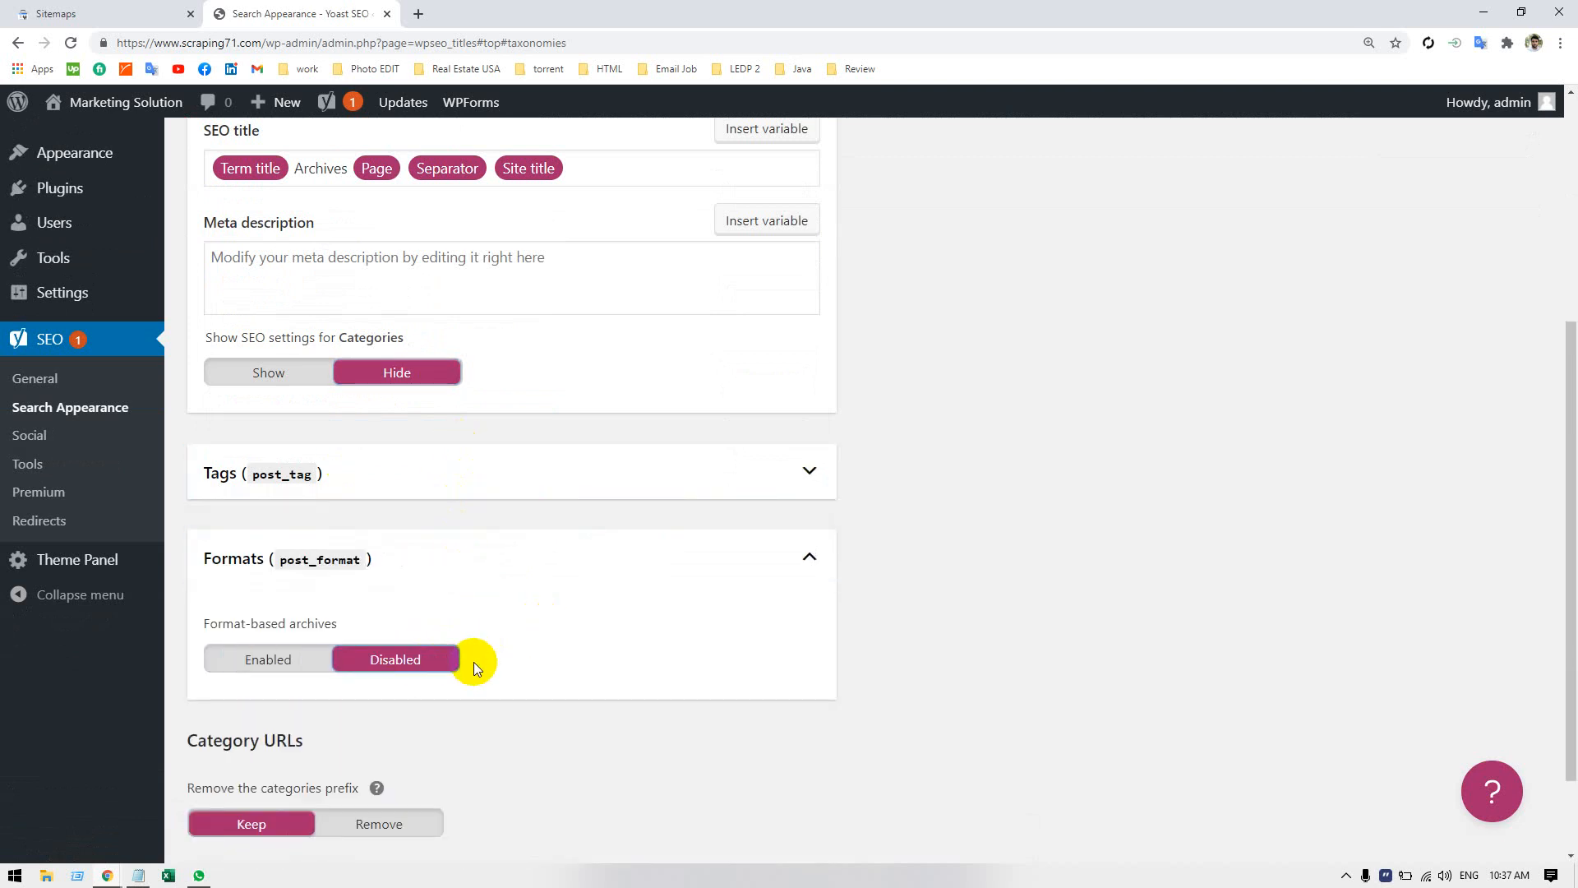
scroll(711, 601, "up", 5)
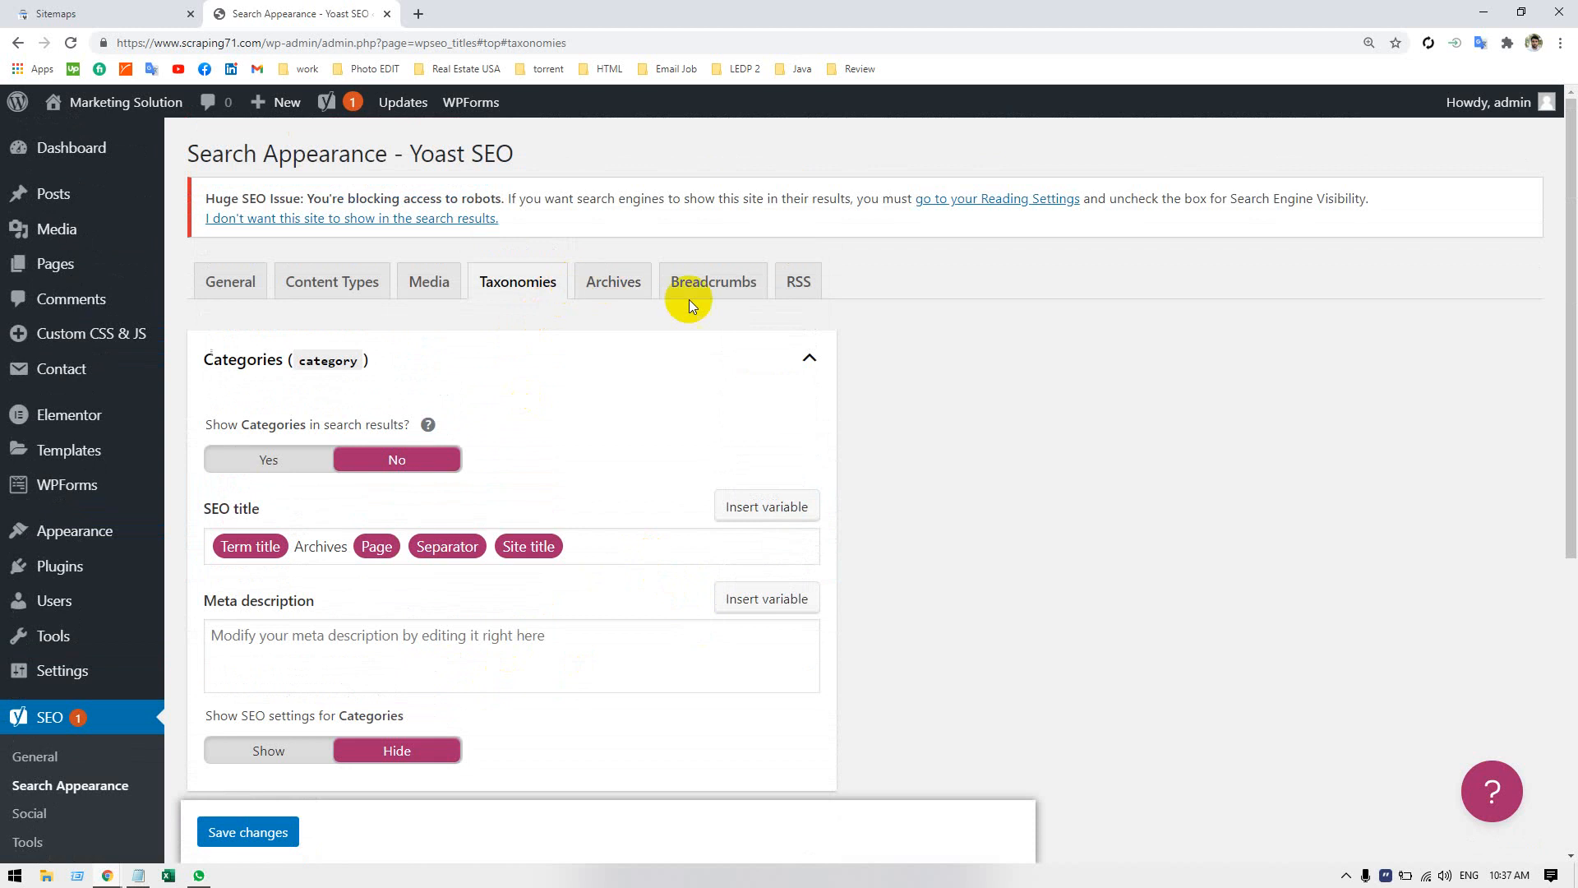
Look through the Content Types, General, Archives and Breadcrumbs settings of Search Appearance for a sitemap option.
left_click(319, 293)
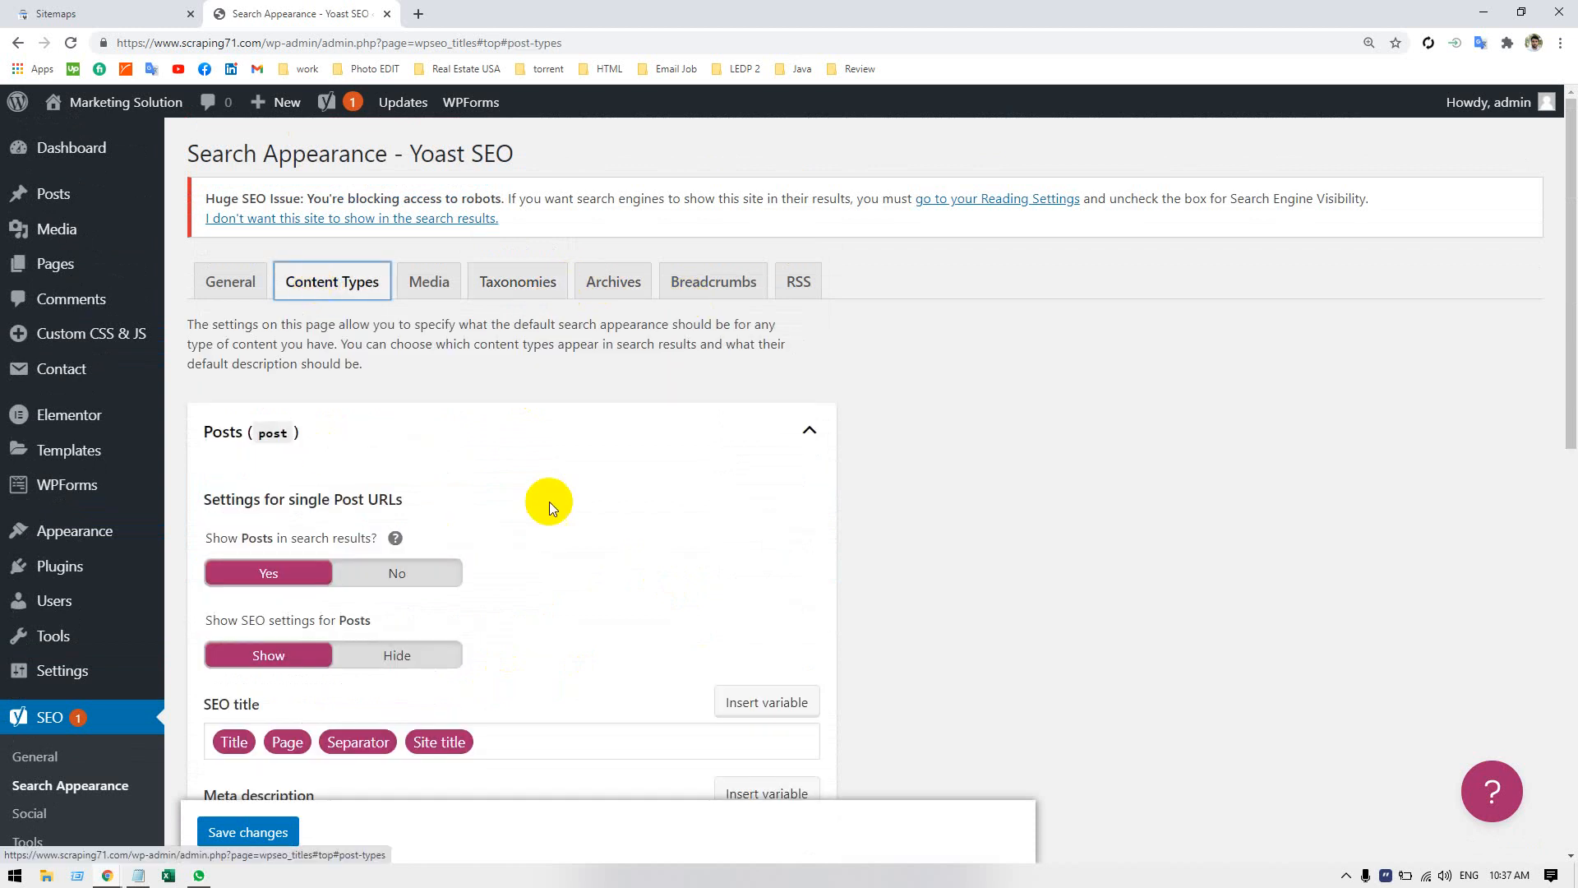
left_click(205, 280)
scroll(485, 553, "down", 4)
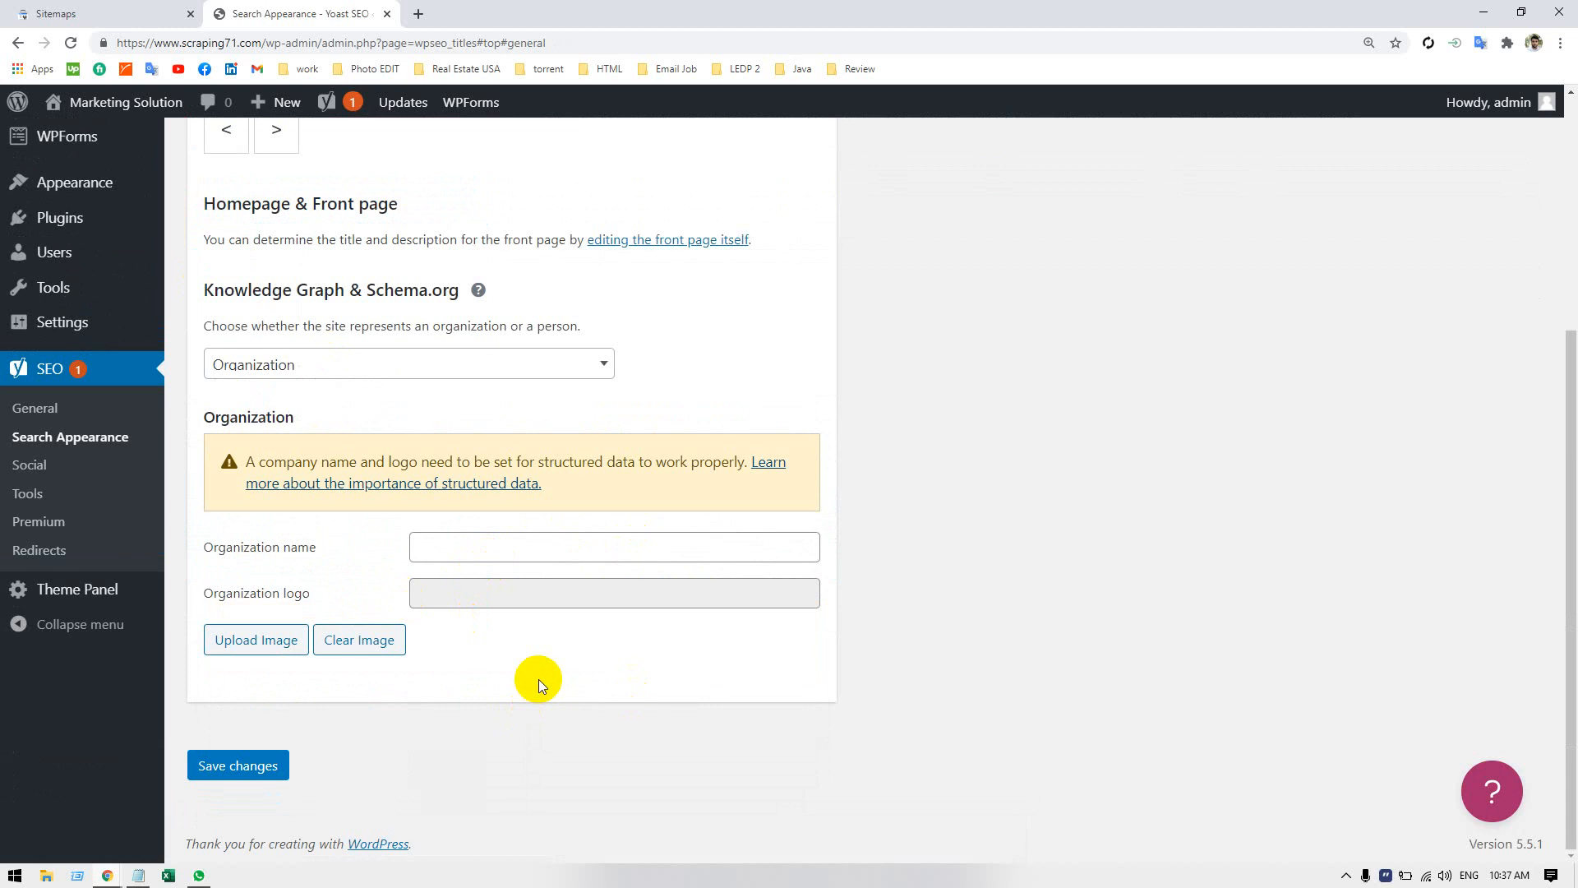
scroll(540, 679, "up", 4)
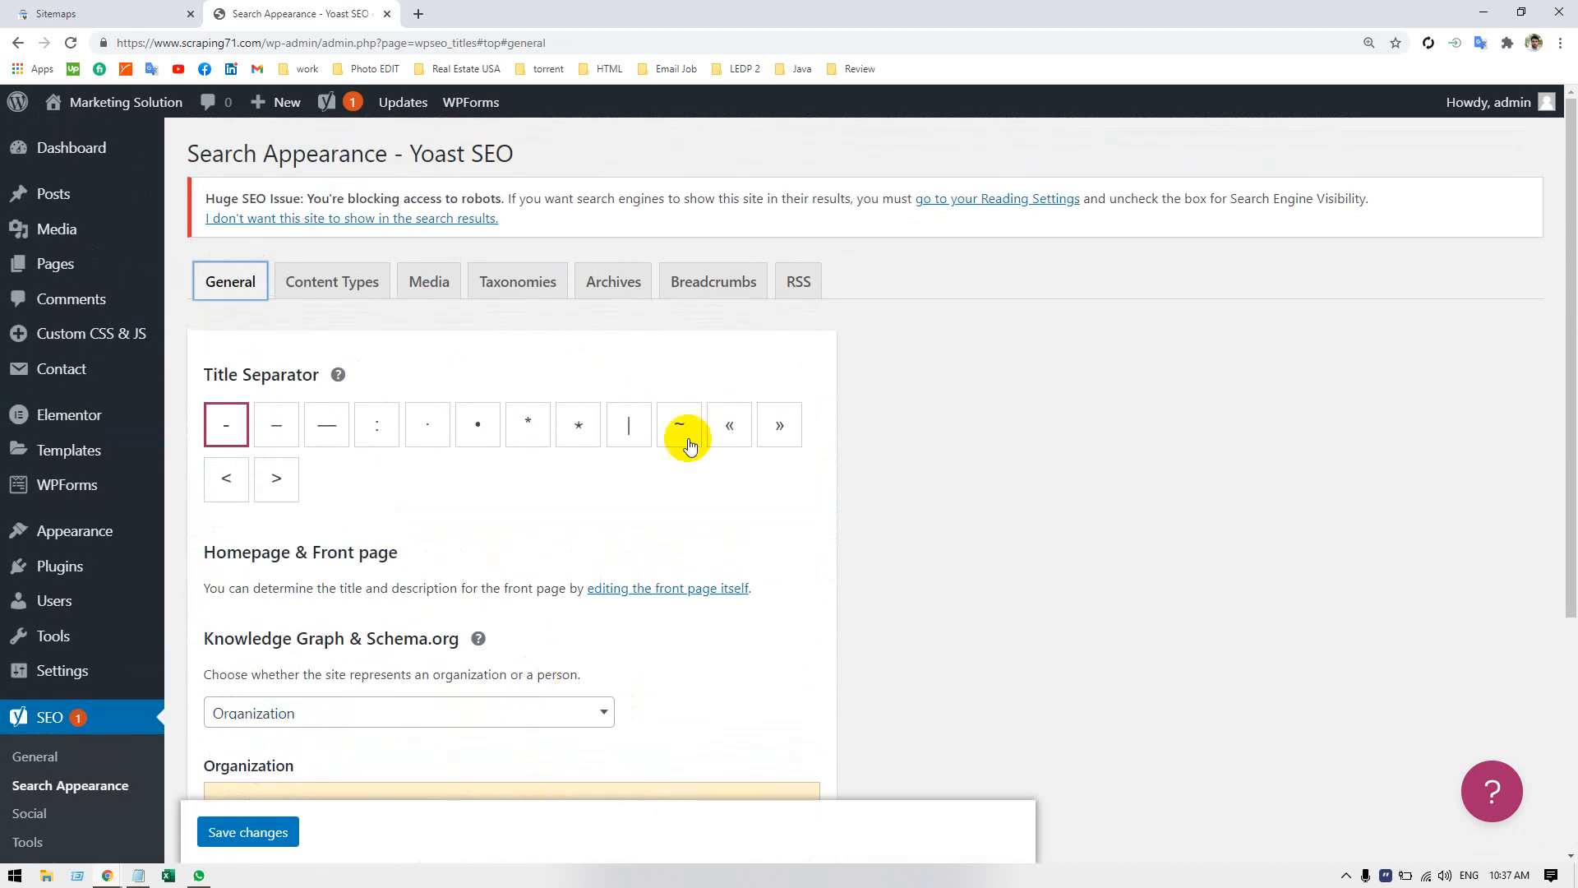
left_click(611, 282)
left_click(721, 282)
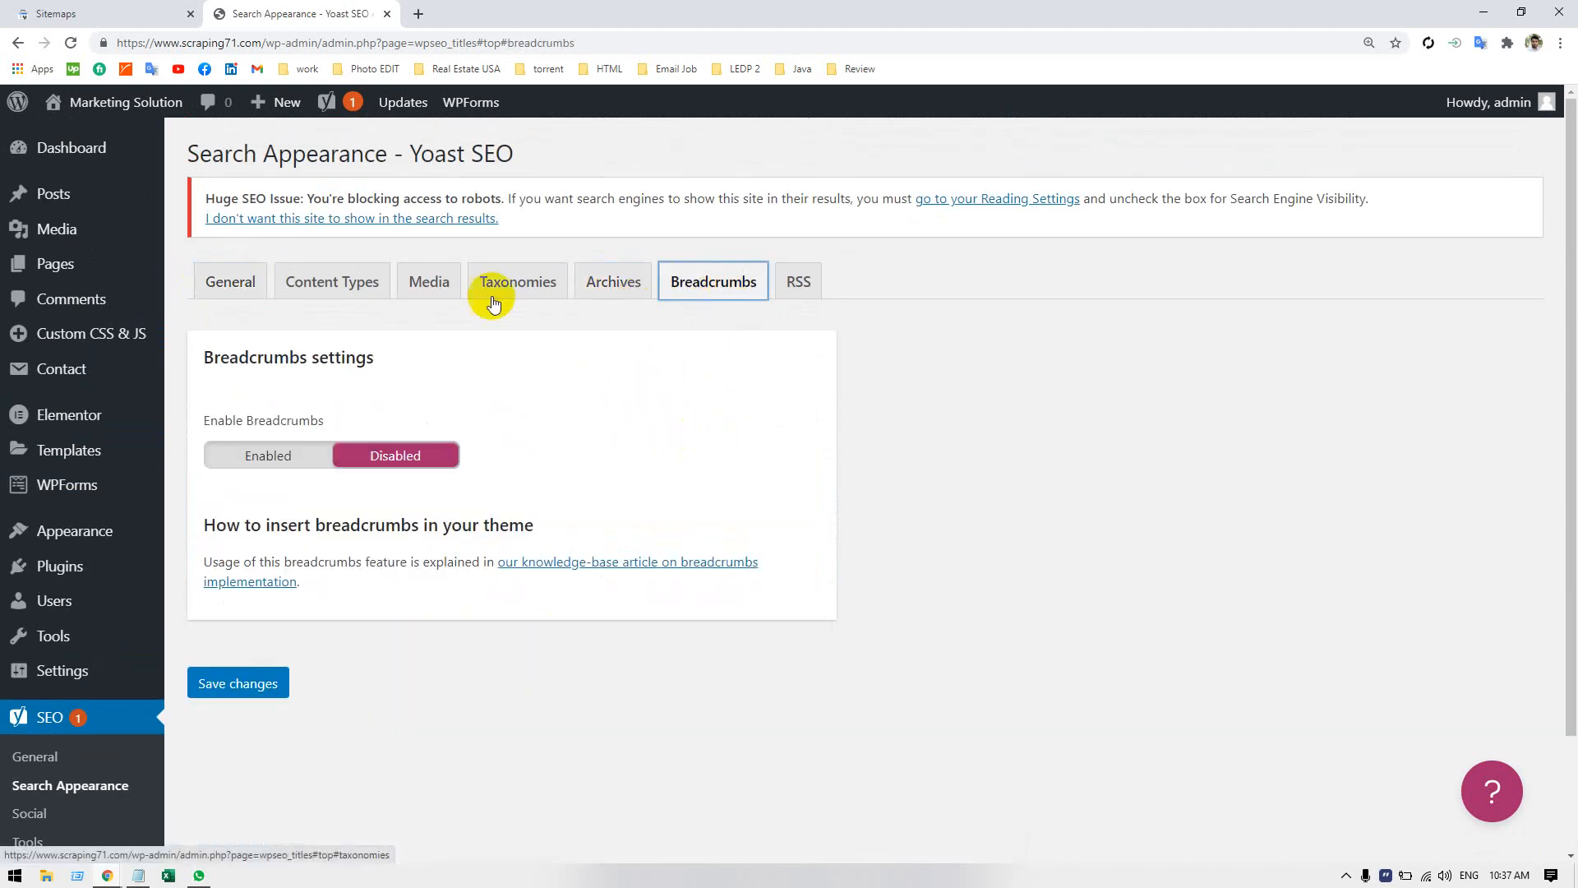
left_click(235, 282)
scroll(493, 707, "down", 2)
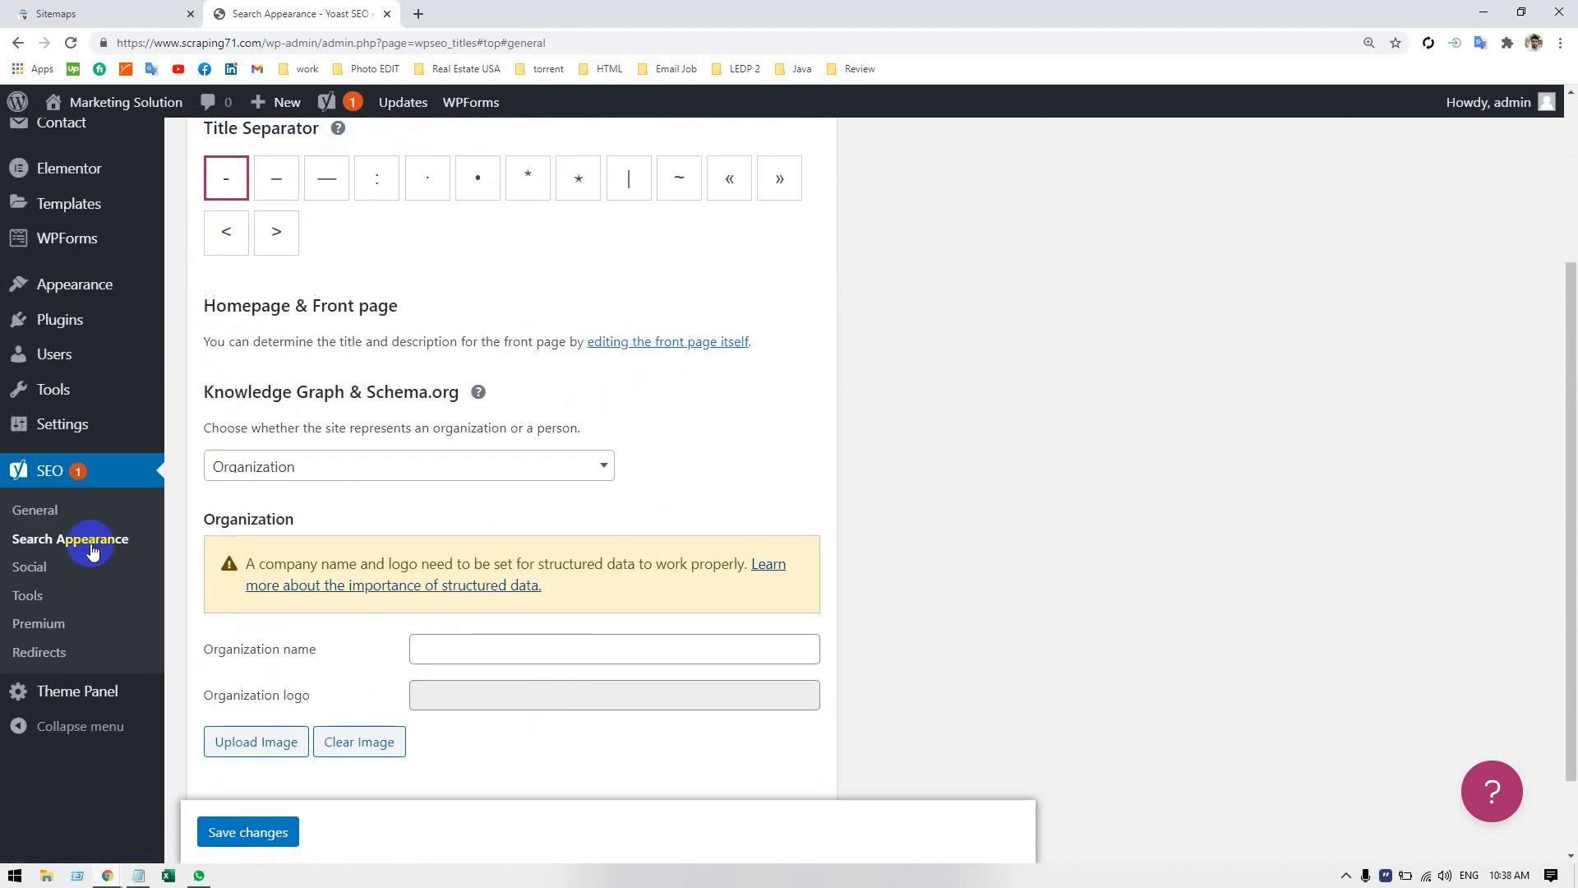
Review Yoast SEO's Social account fields and its built-in Tools page.
left_click(29, 569)
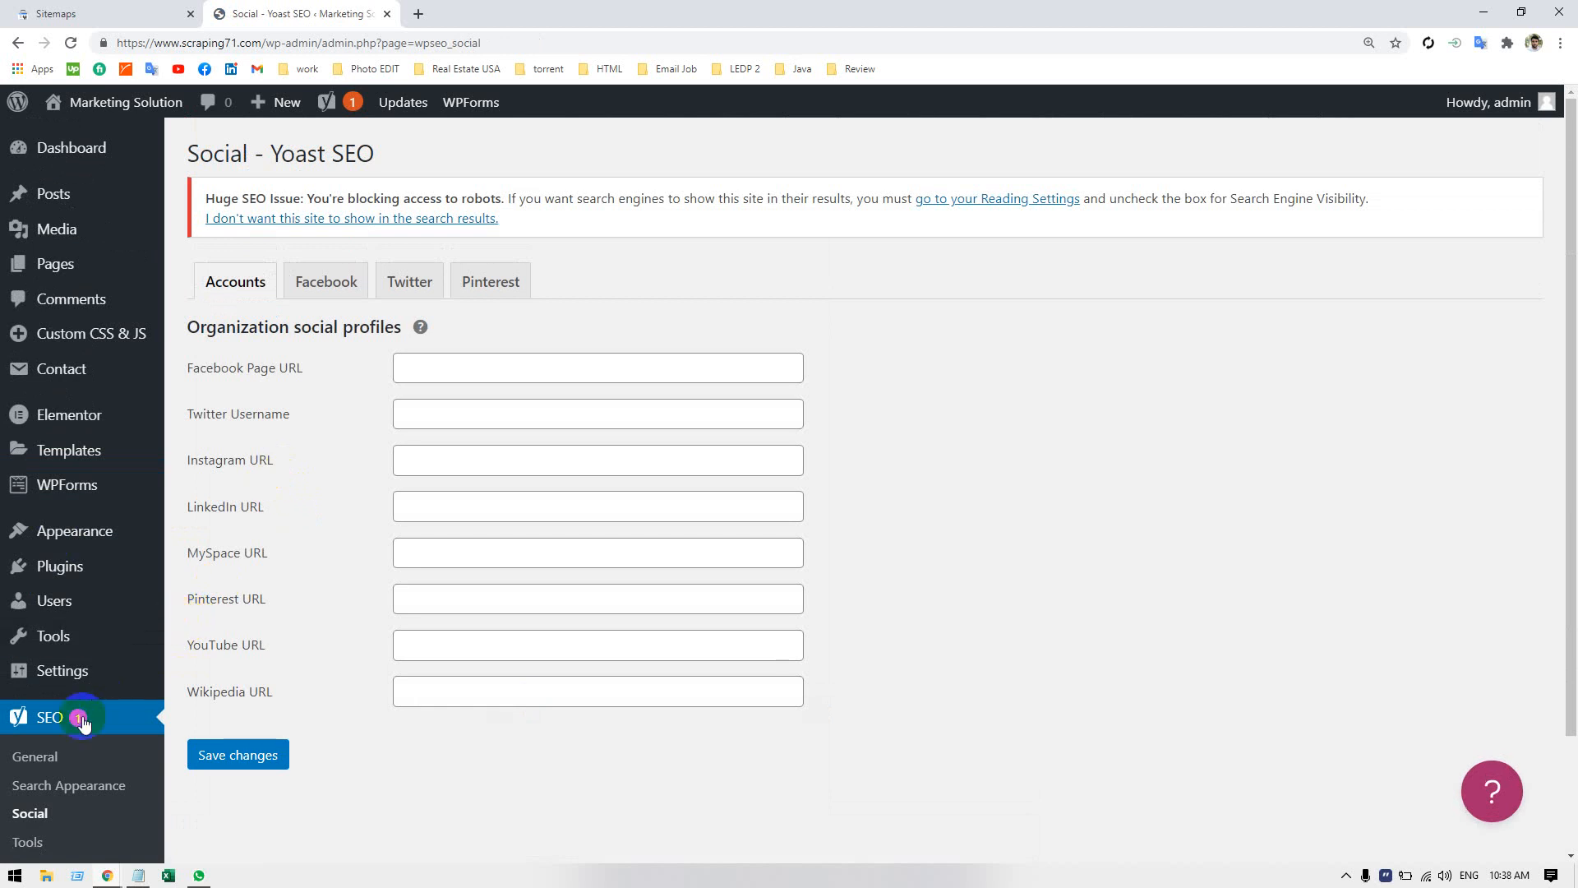
scroll(49, 789, "down", 2)
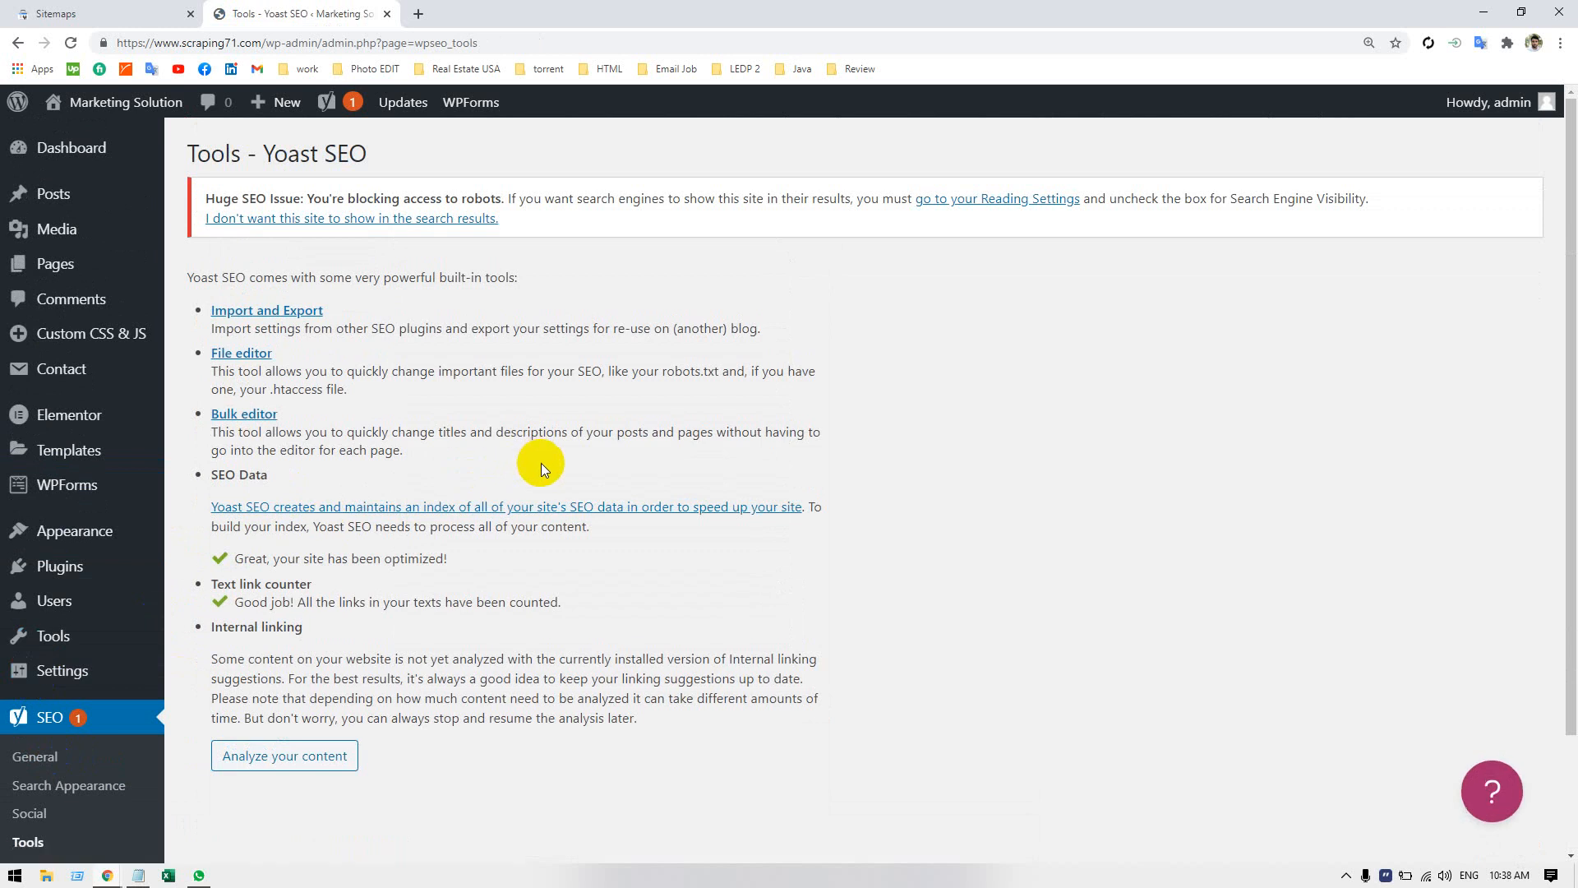
scroll(541, 468, "down", 1)
scroll(541, 476, "up", 1)
scroll(540, 480, "down", 2)
Return to Yoast SEO's General settings and check the Features and the Webmaster Tools verification fields.
left_click(39, 623)
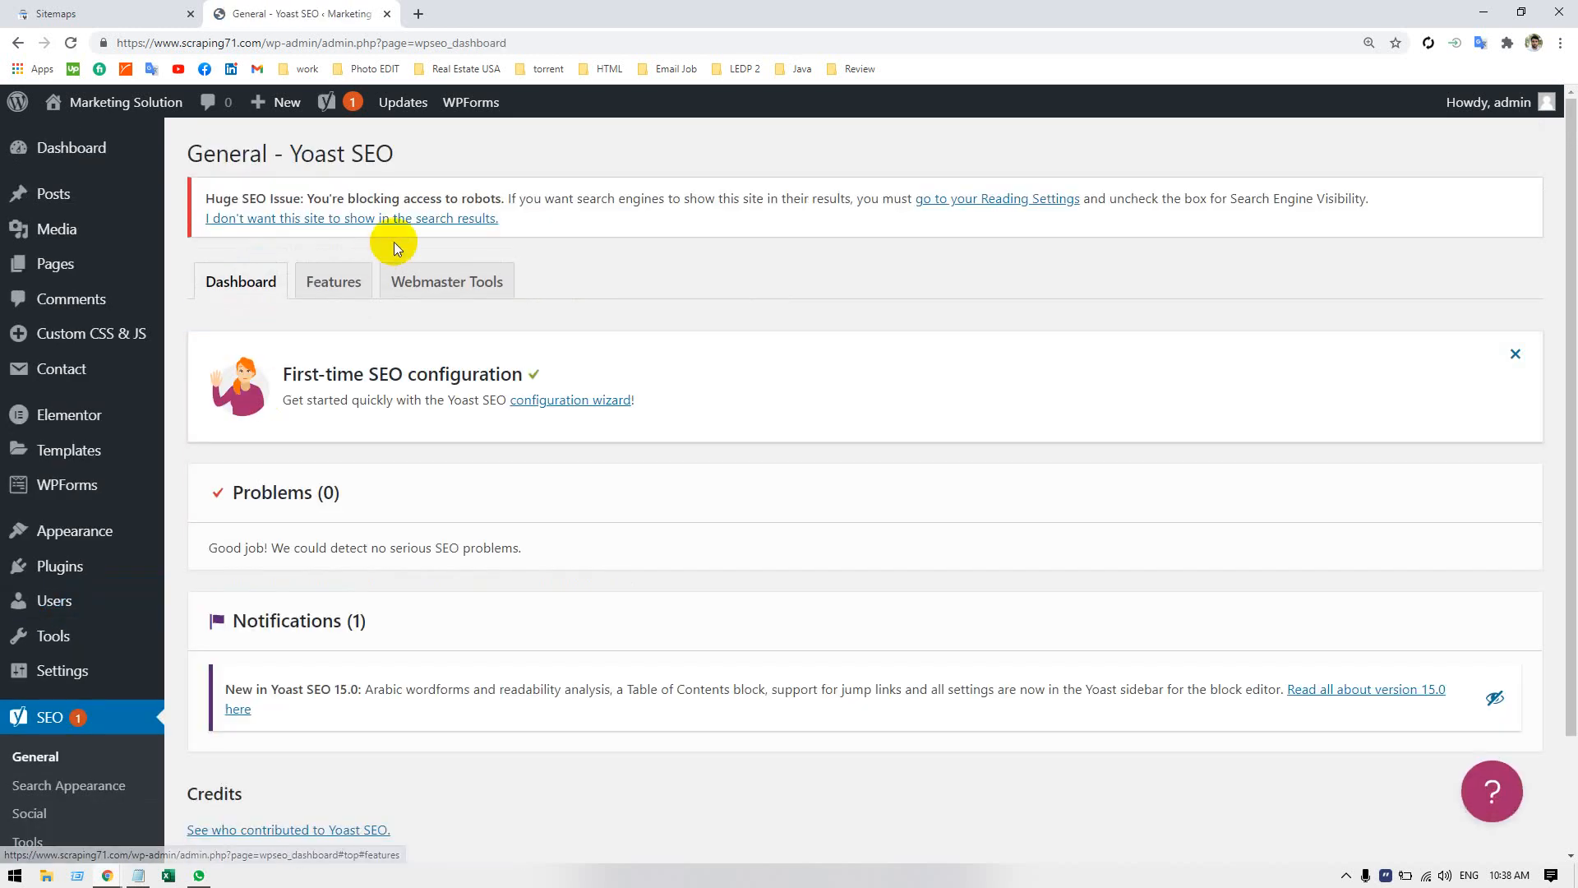
left_click(346, 281)
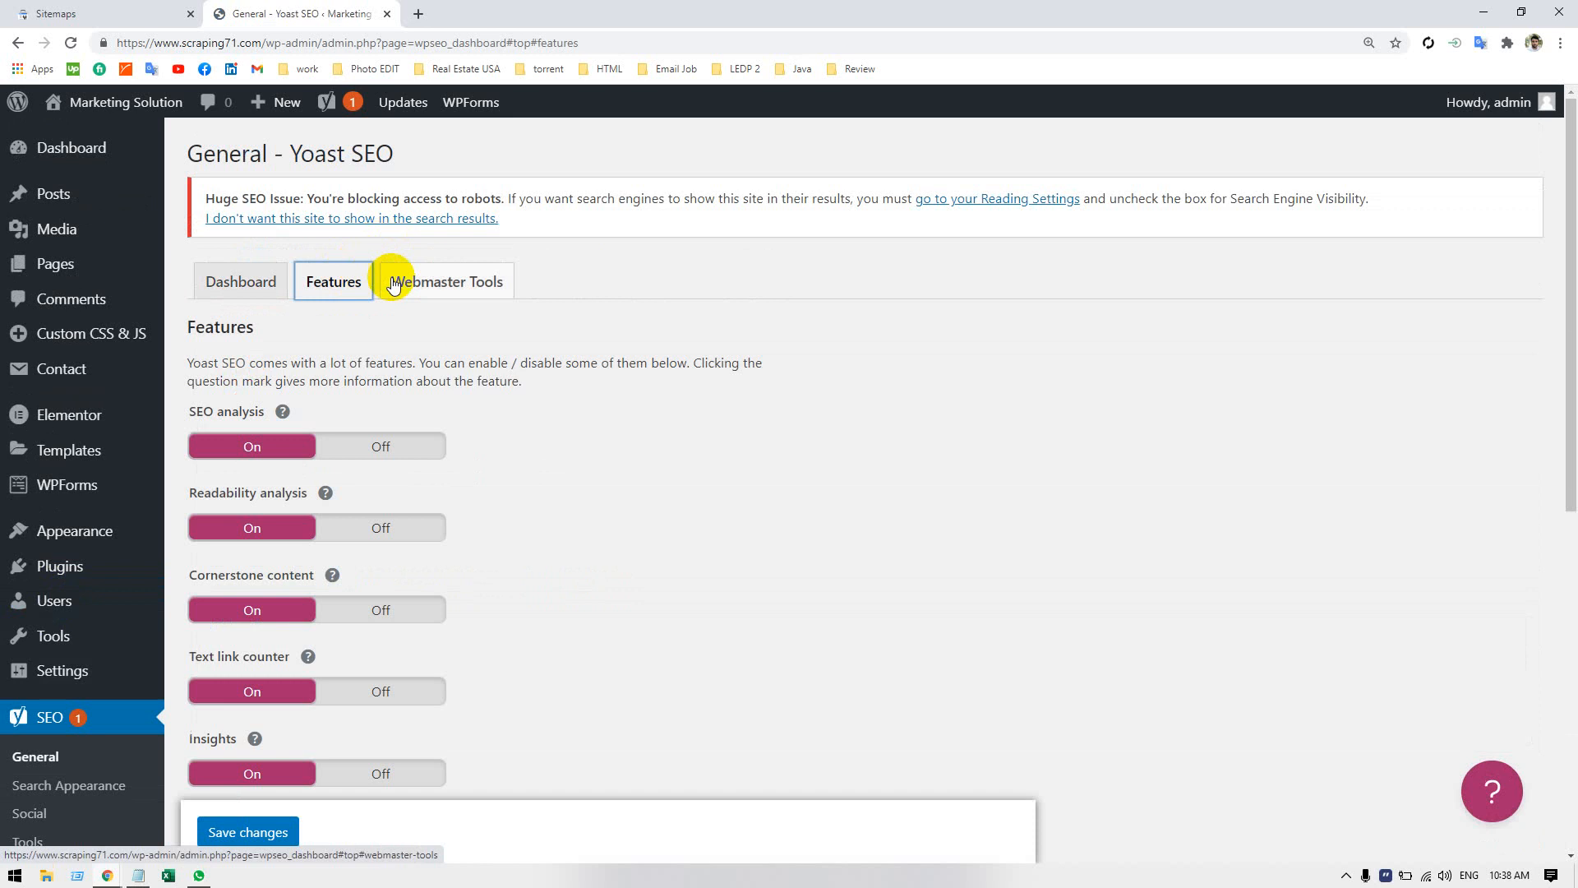
left_click(394, 280)
scroll(335, 401, "down", 2)
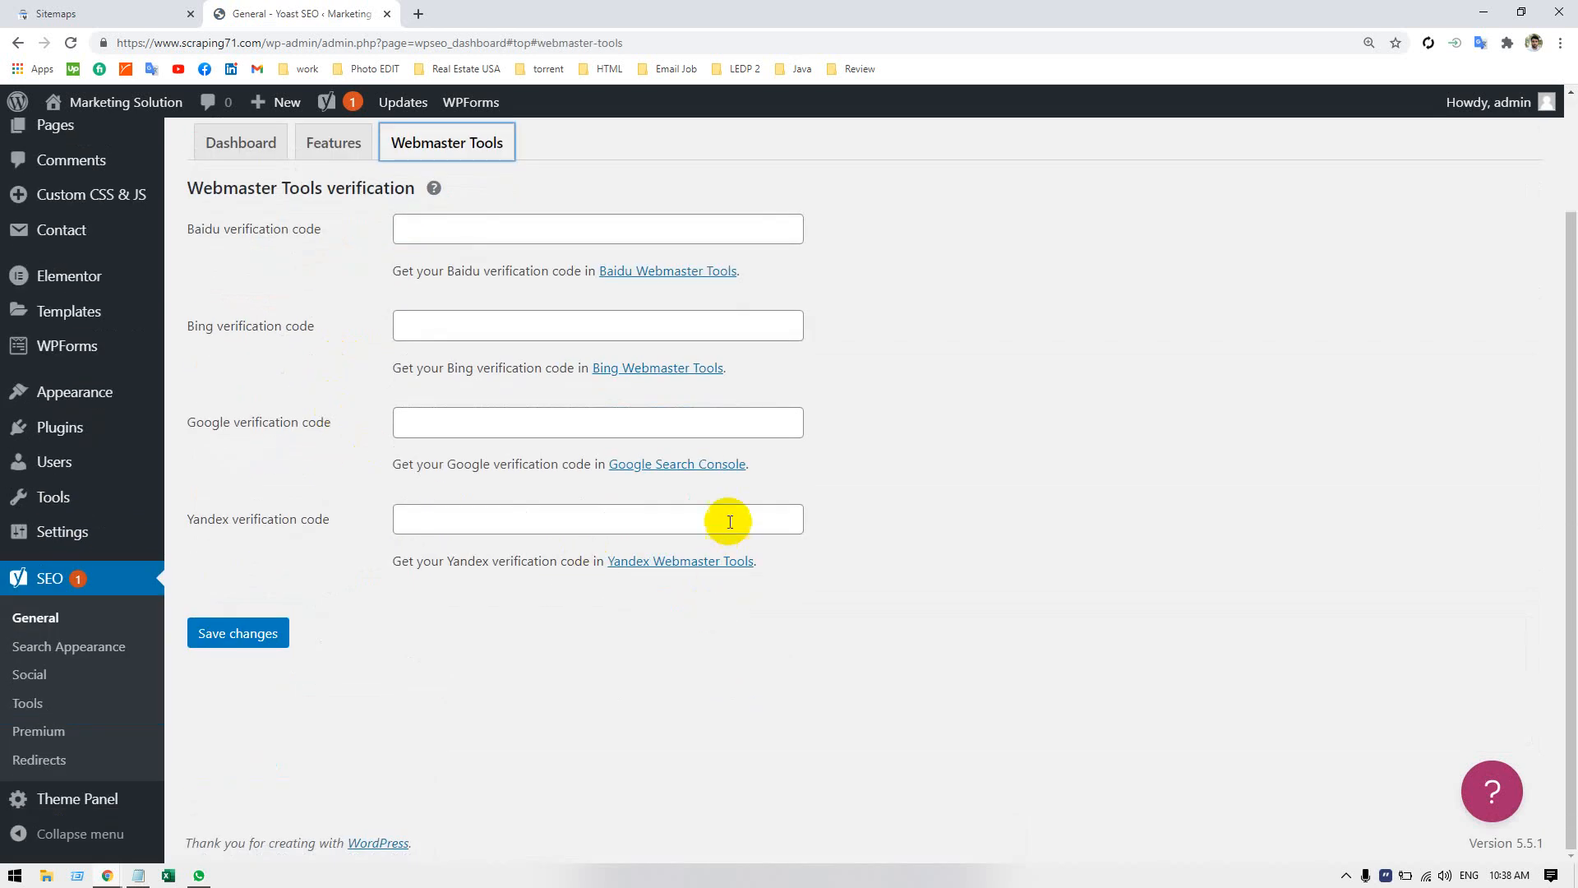
Open Google's verification page from the Google verification code section and verify the site with the HTML tag method.
right_click(705, 465)
left_click(740, 479)
left_click(434, 12)
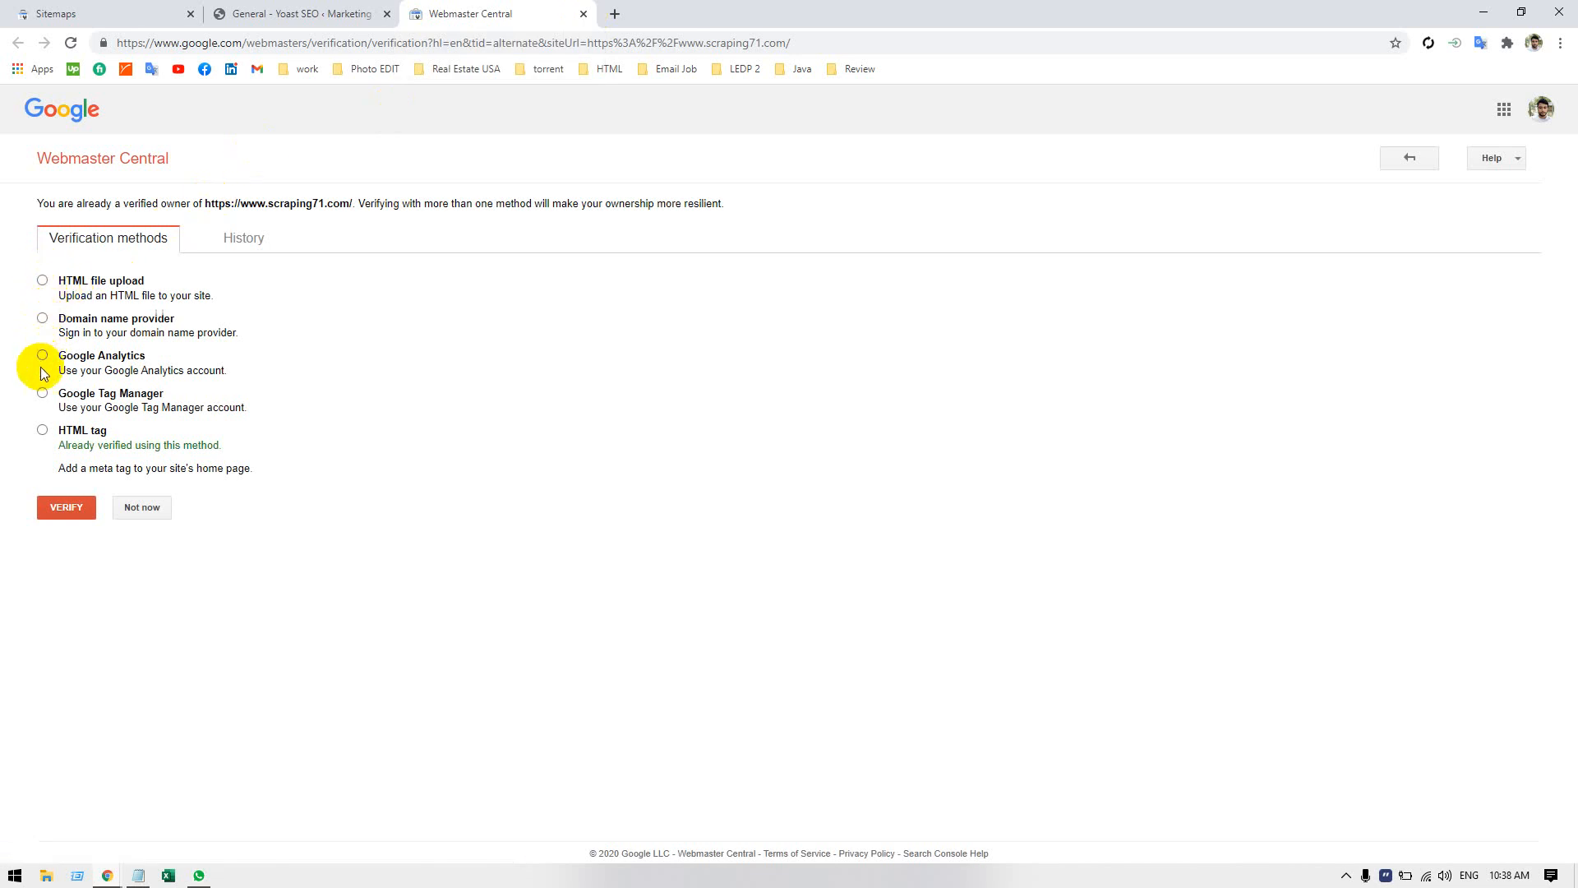
left_click(41, 430)
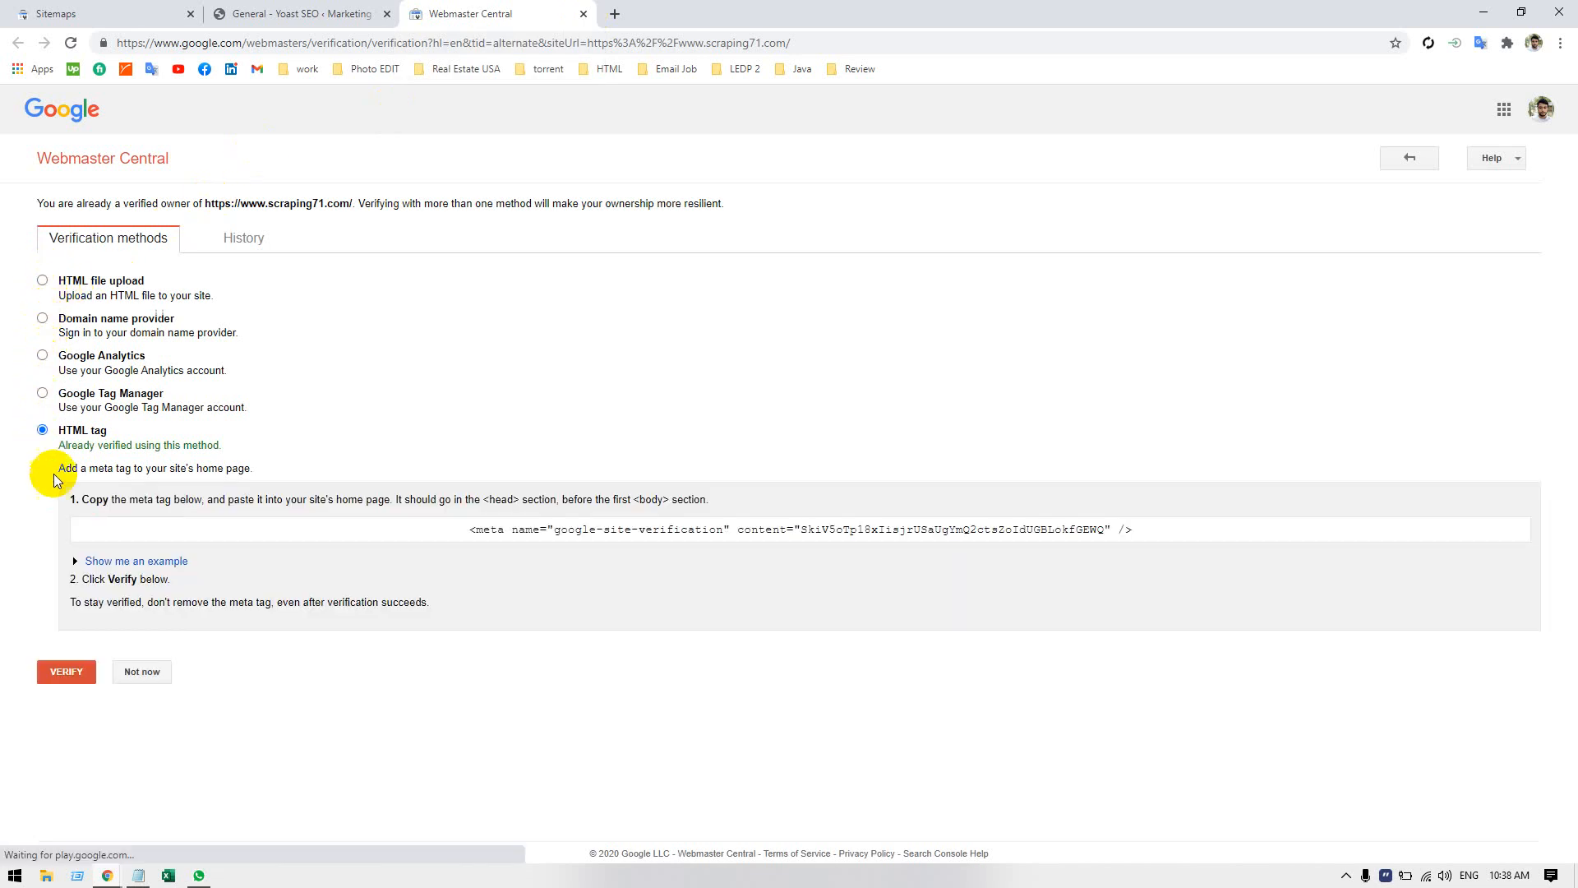
left_click(61, 674)
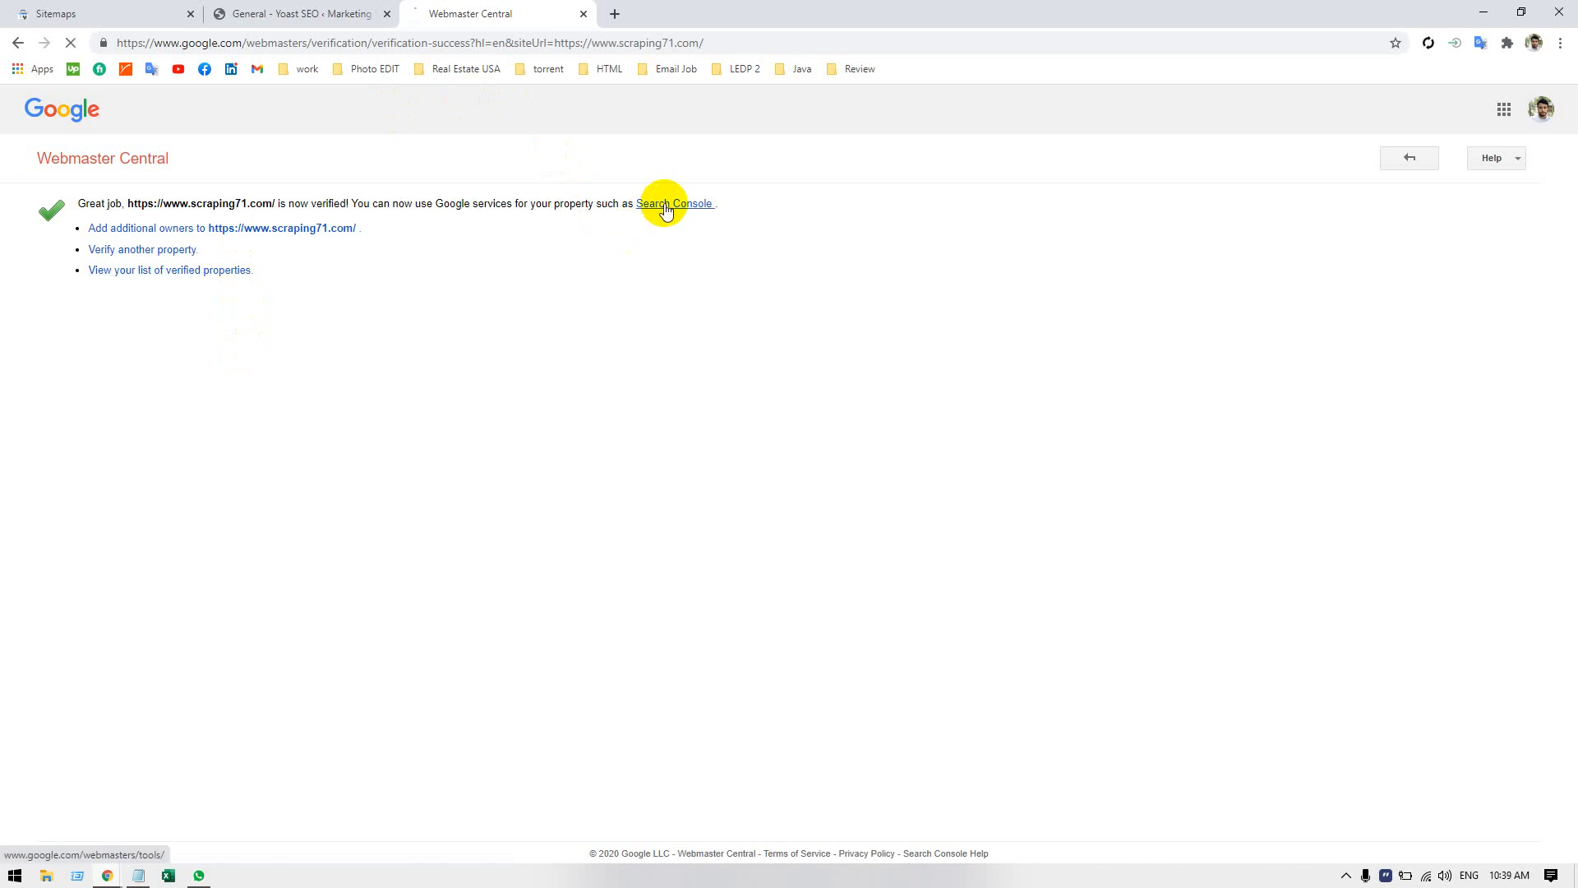
Open the verified property's Search Console overview, then close it and return to the Webmaster Tools verification page.
left_click(666, 206)
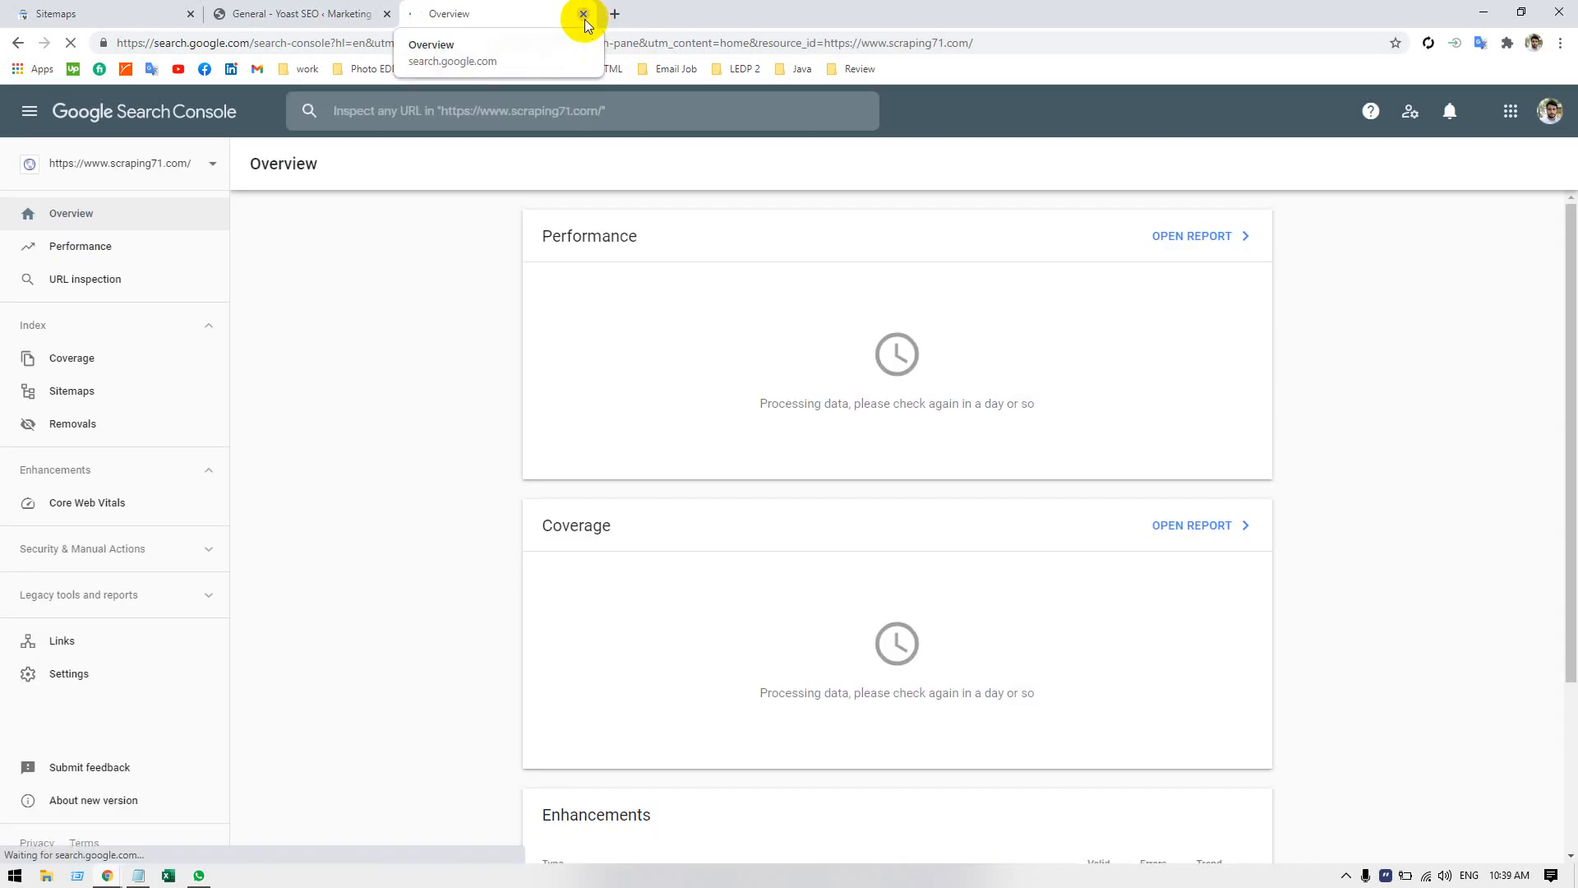
left_click(583, 15)
left_click(421, 633)
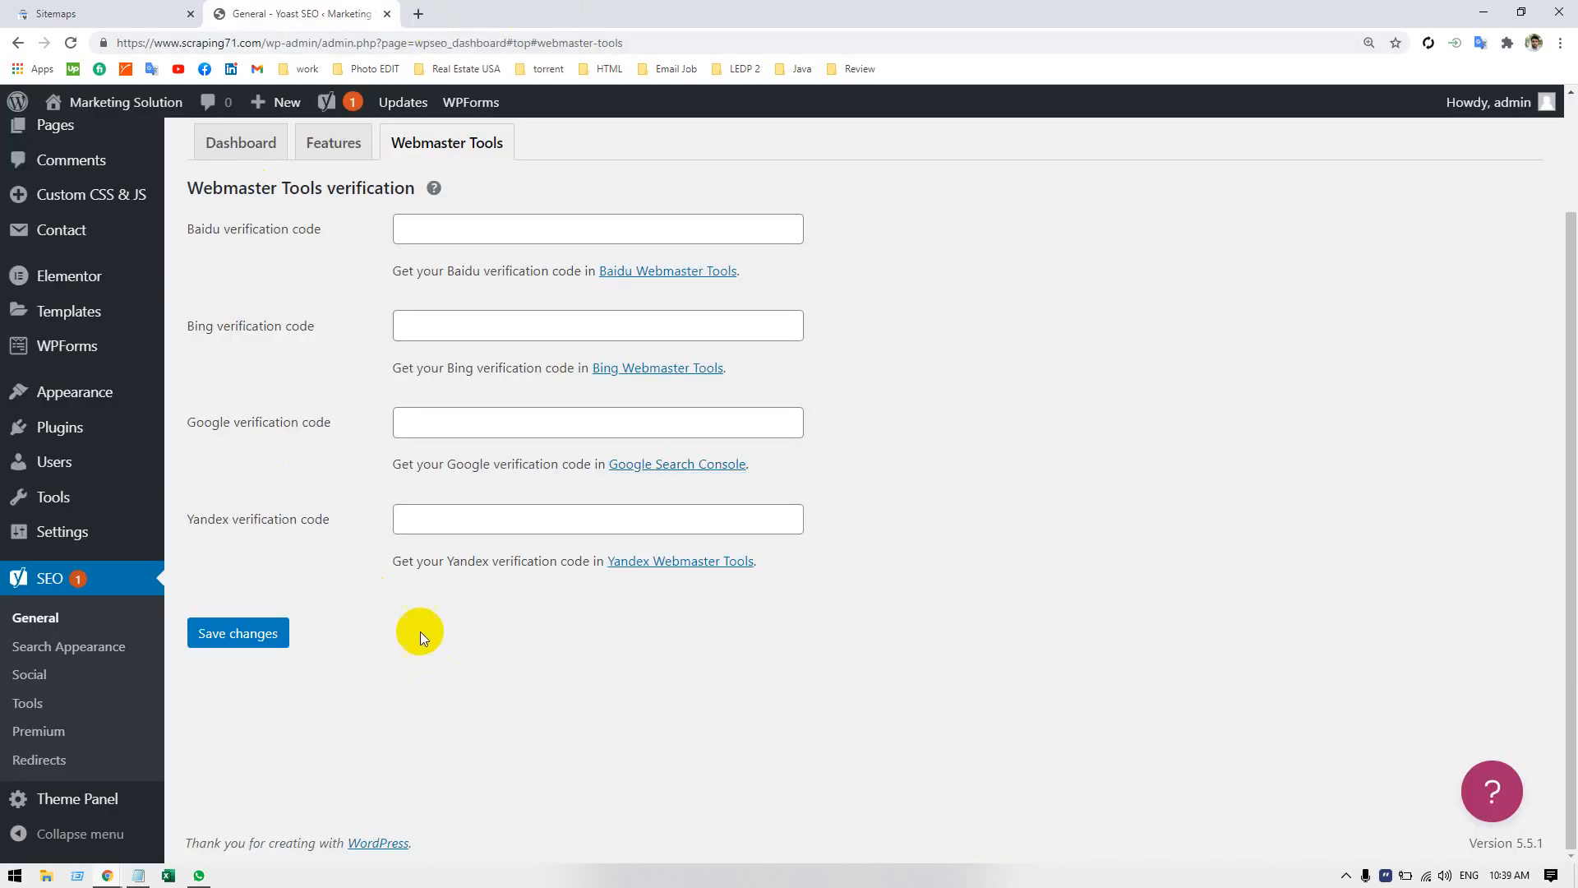
Check Yoast SEO's Search Appearance page again, then look at WordPress's Available Tools and Export pages.
left_click(31, 648)
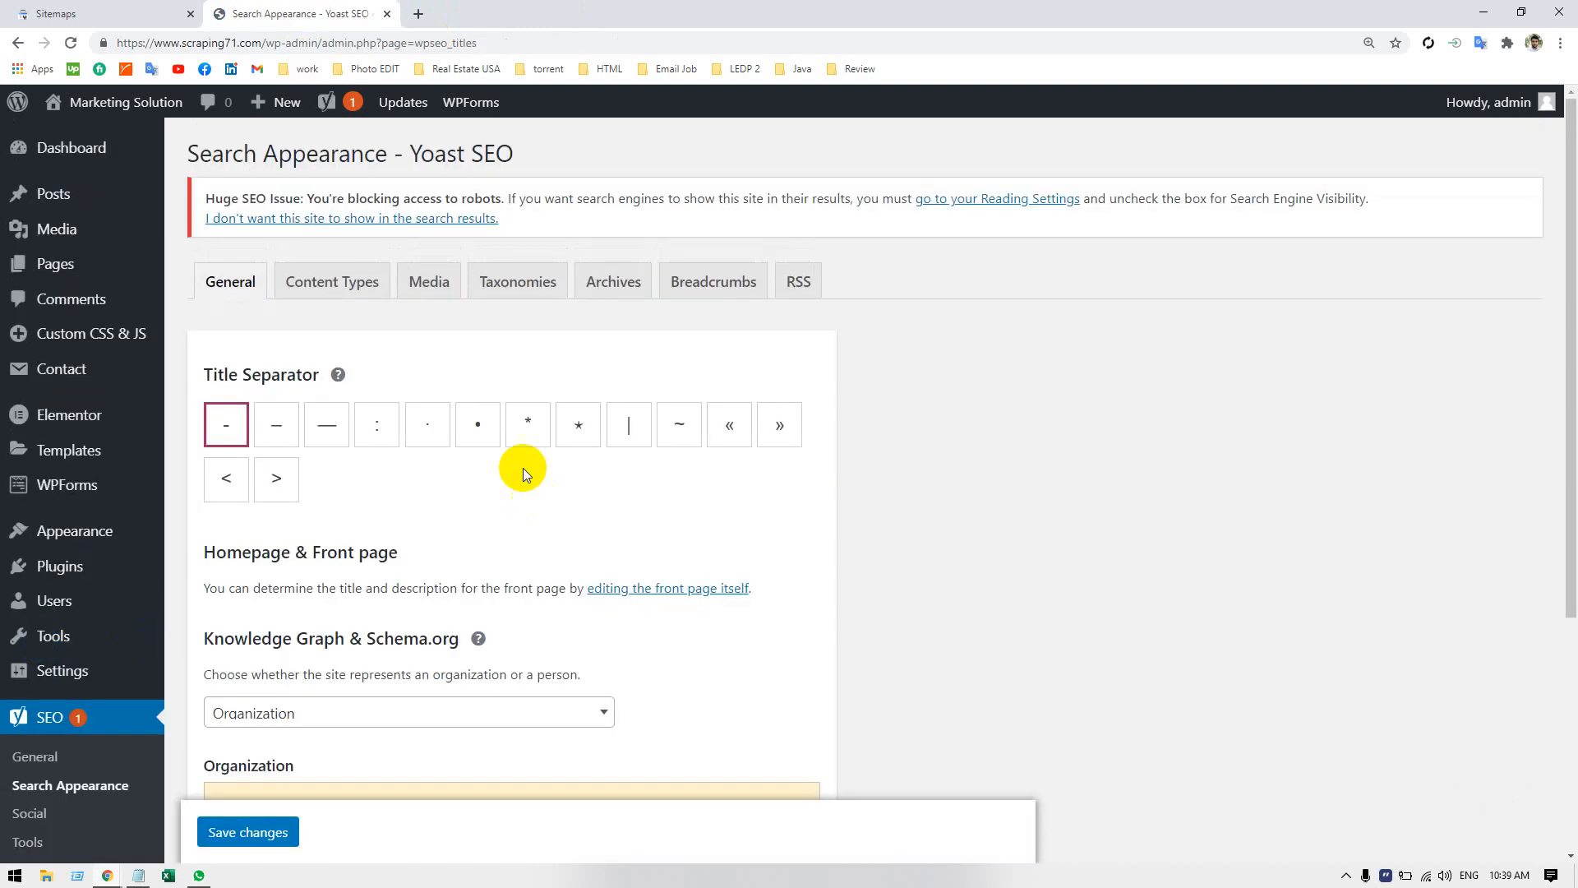
scroll(333, 567, "down", 5)
left_click(40, 465)
scroll(39, 472, "up", 3)
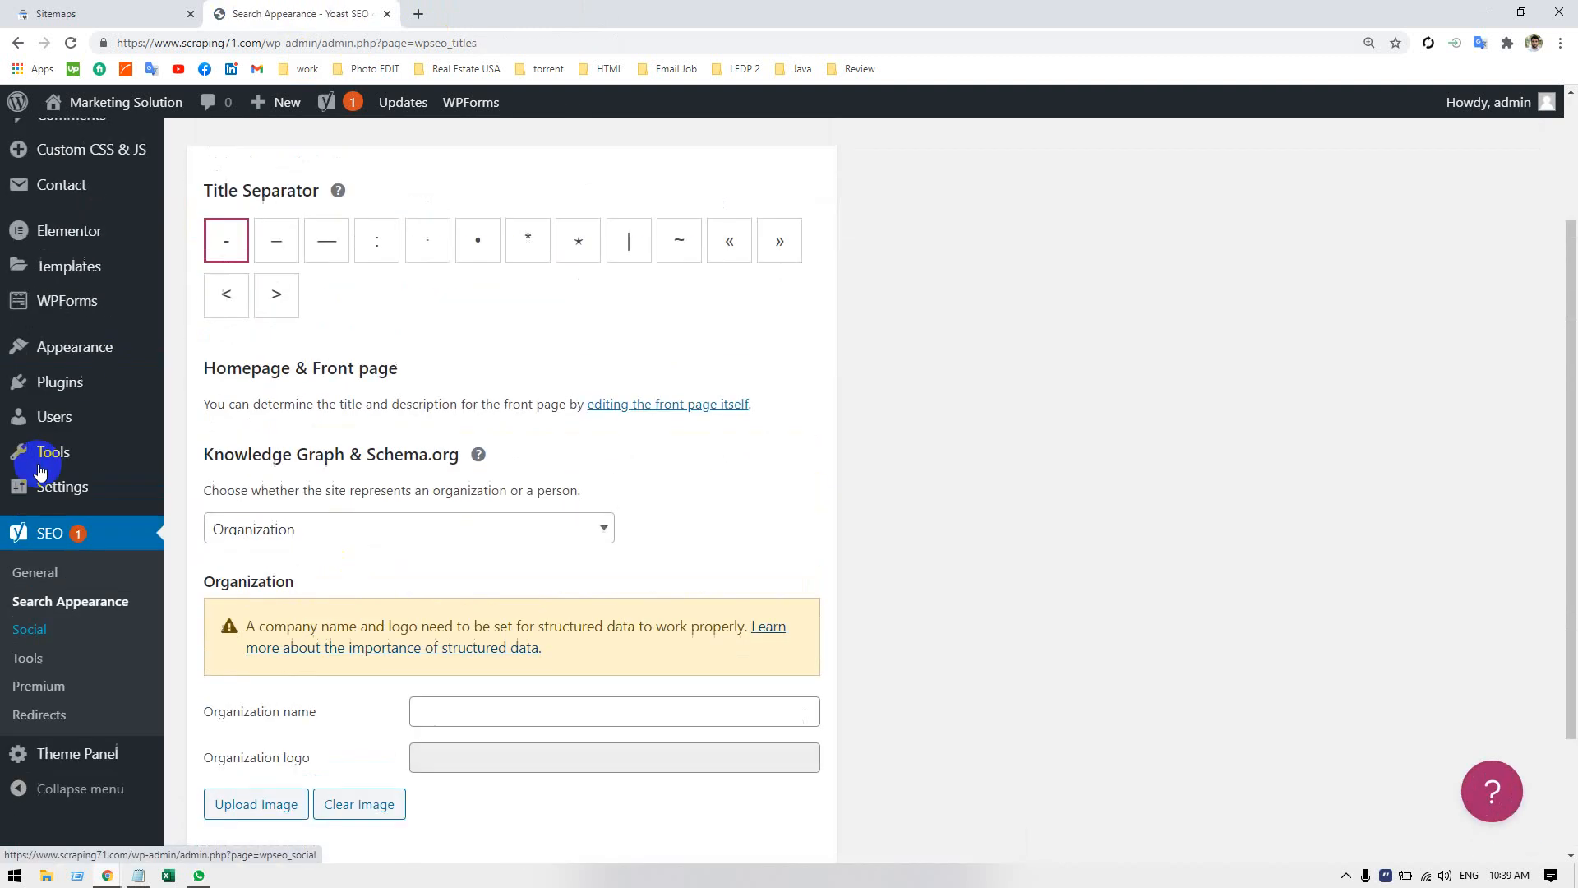
left_click(40, 468)
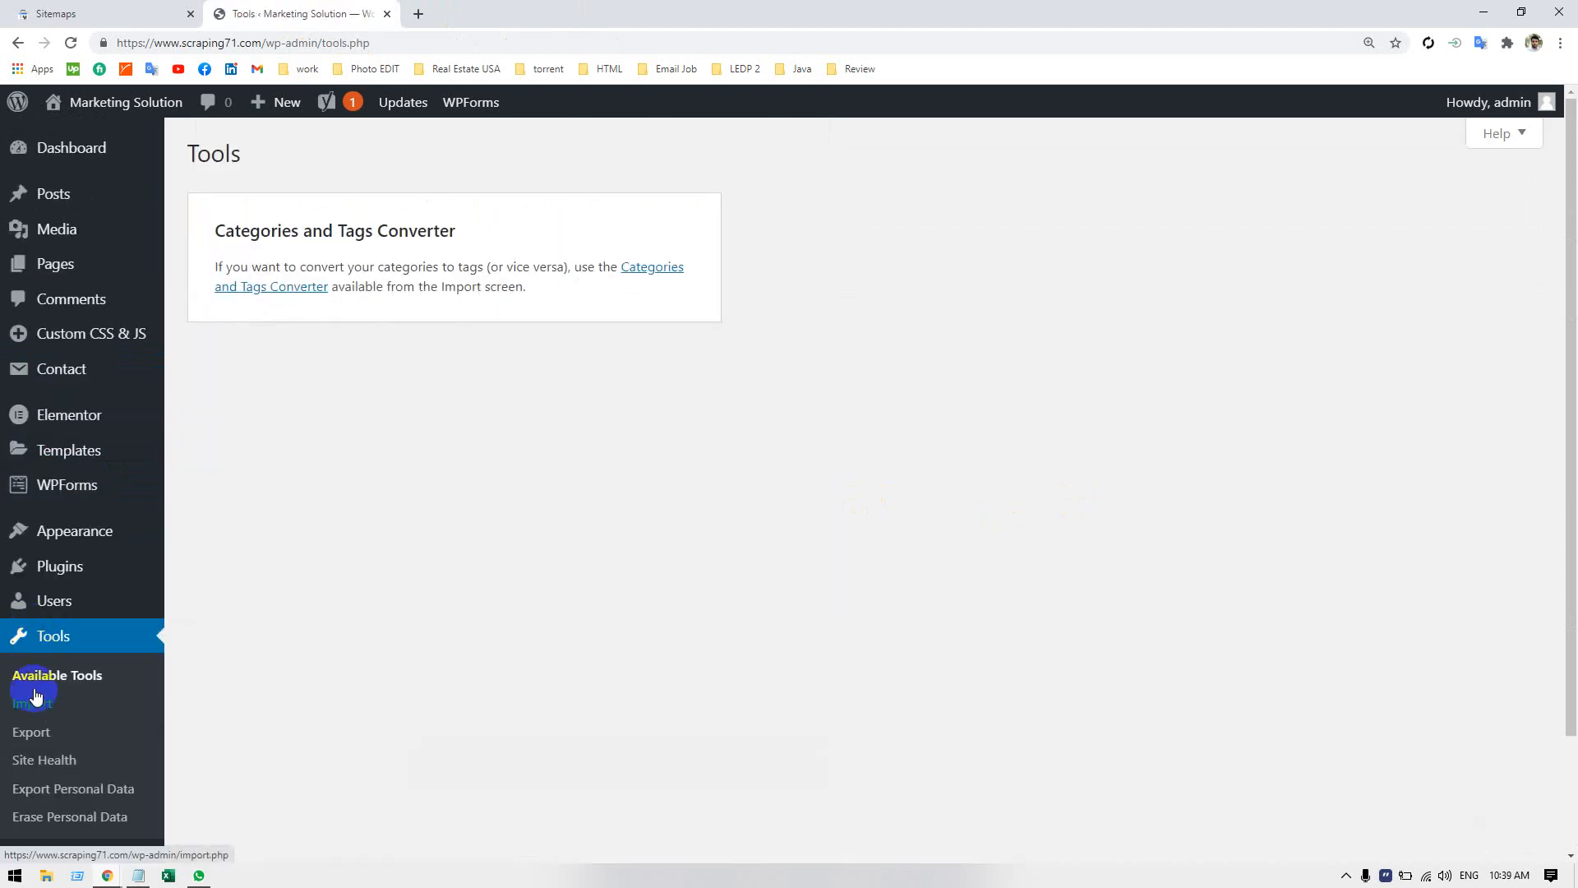
left_click(36, 765)
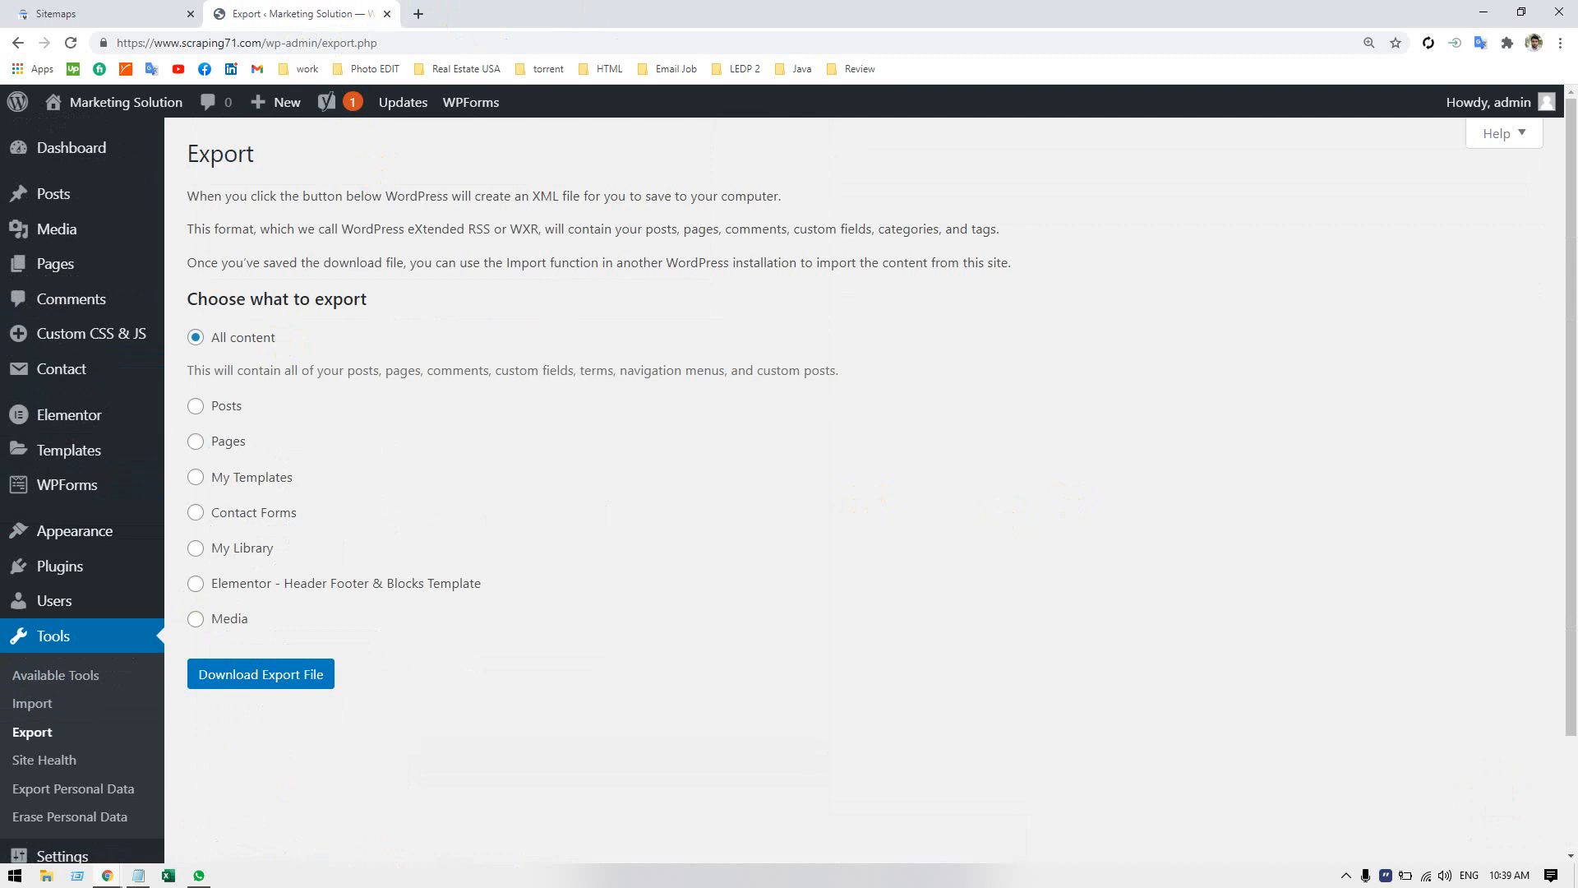
Search Google in a new browser tab for "Site map Yoasy SEO".
left_click(419, 14)
type("Site")
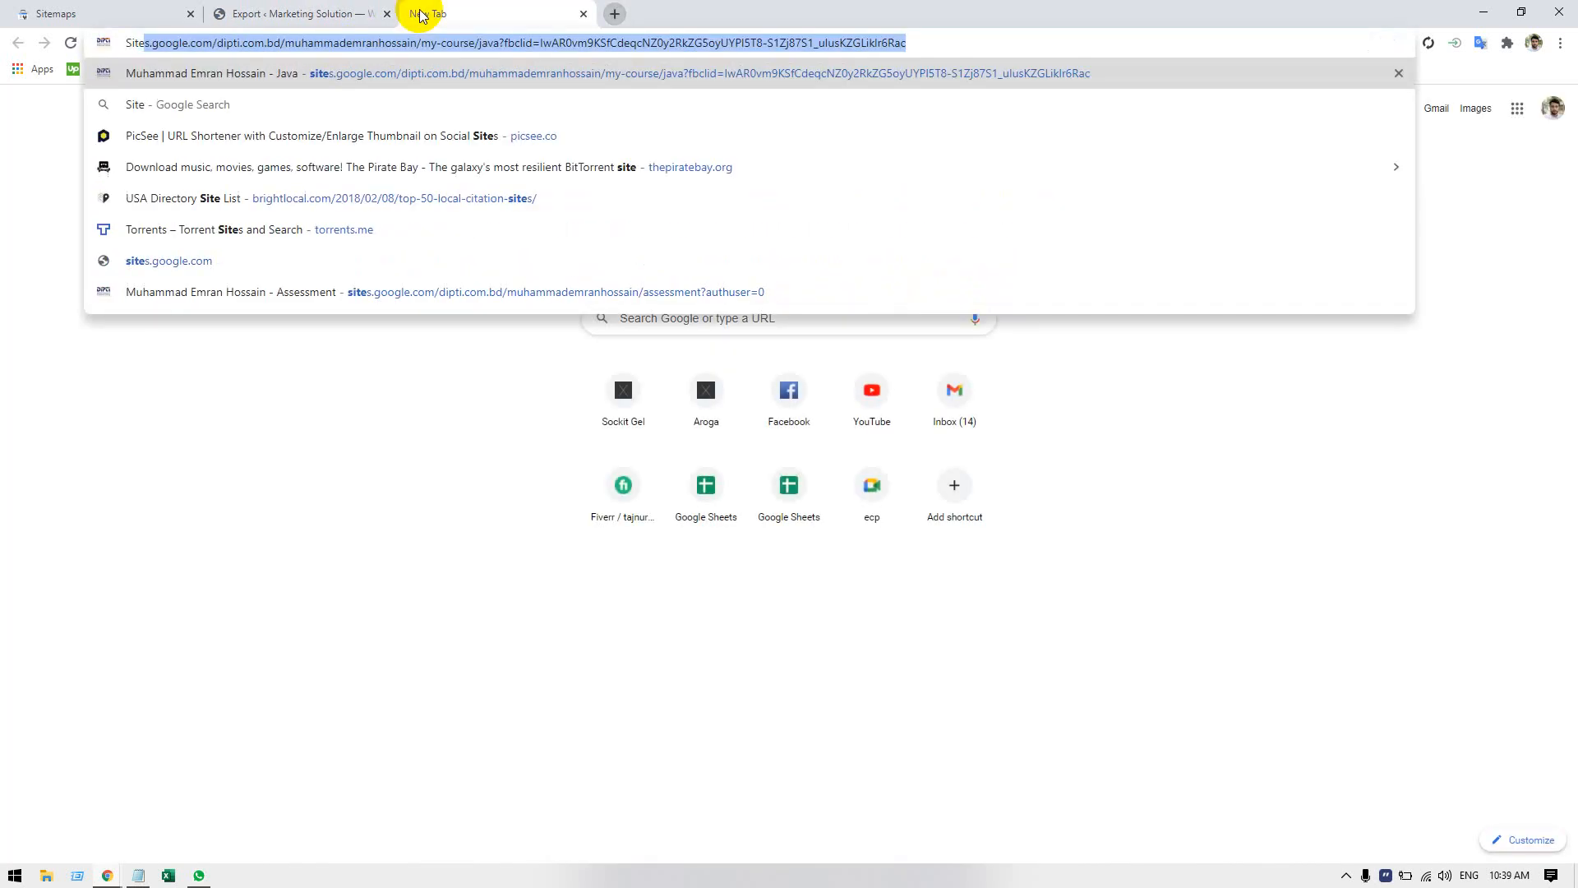
type(" map Y")
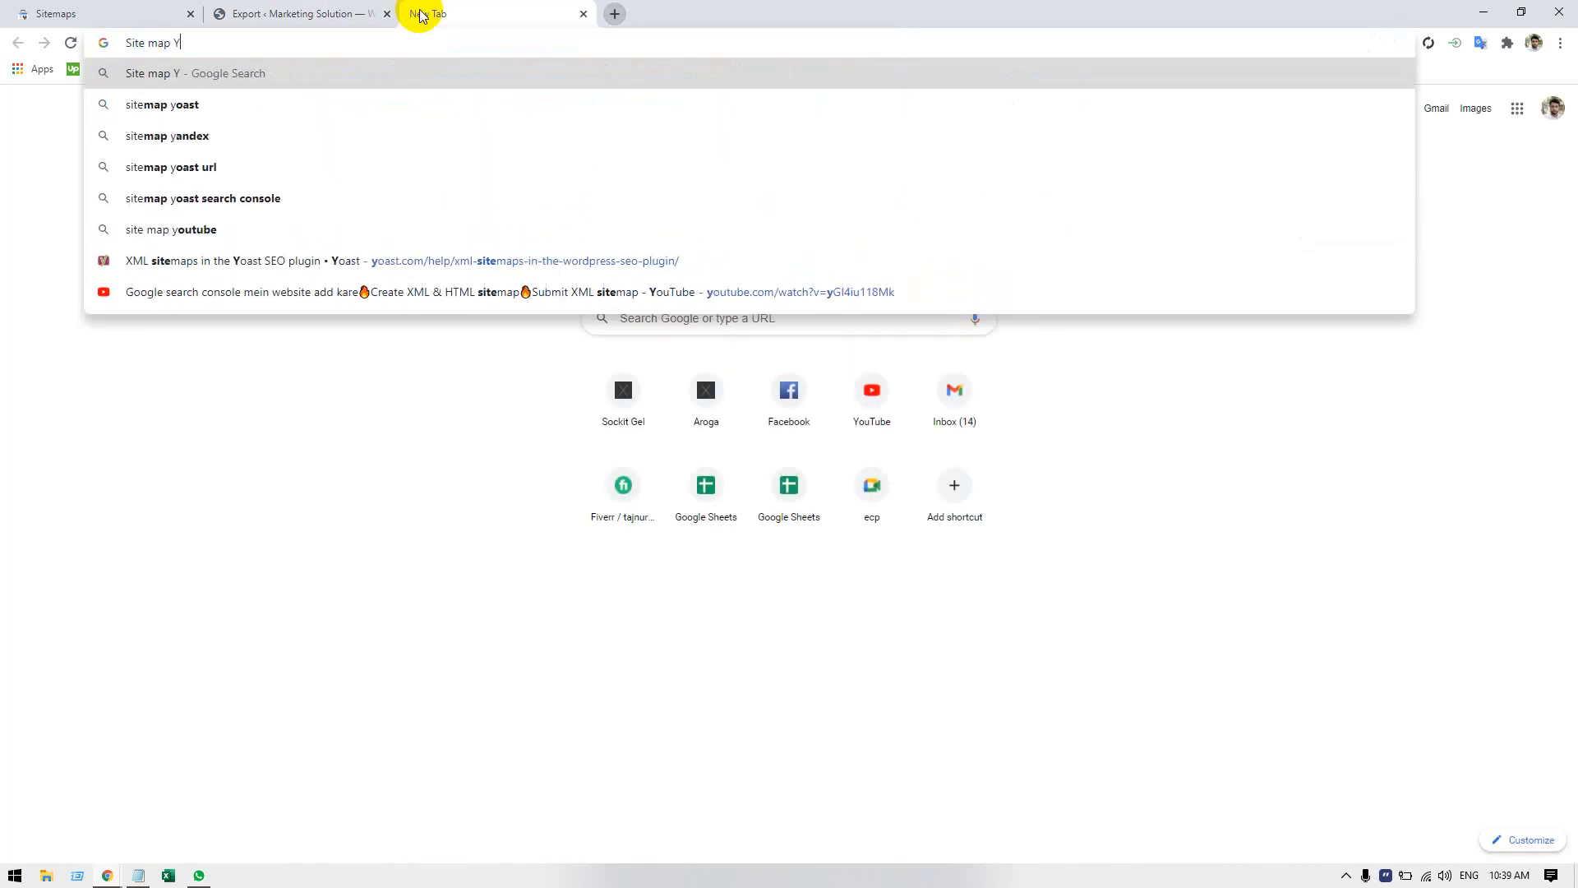
type("oasry")
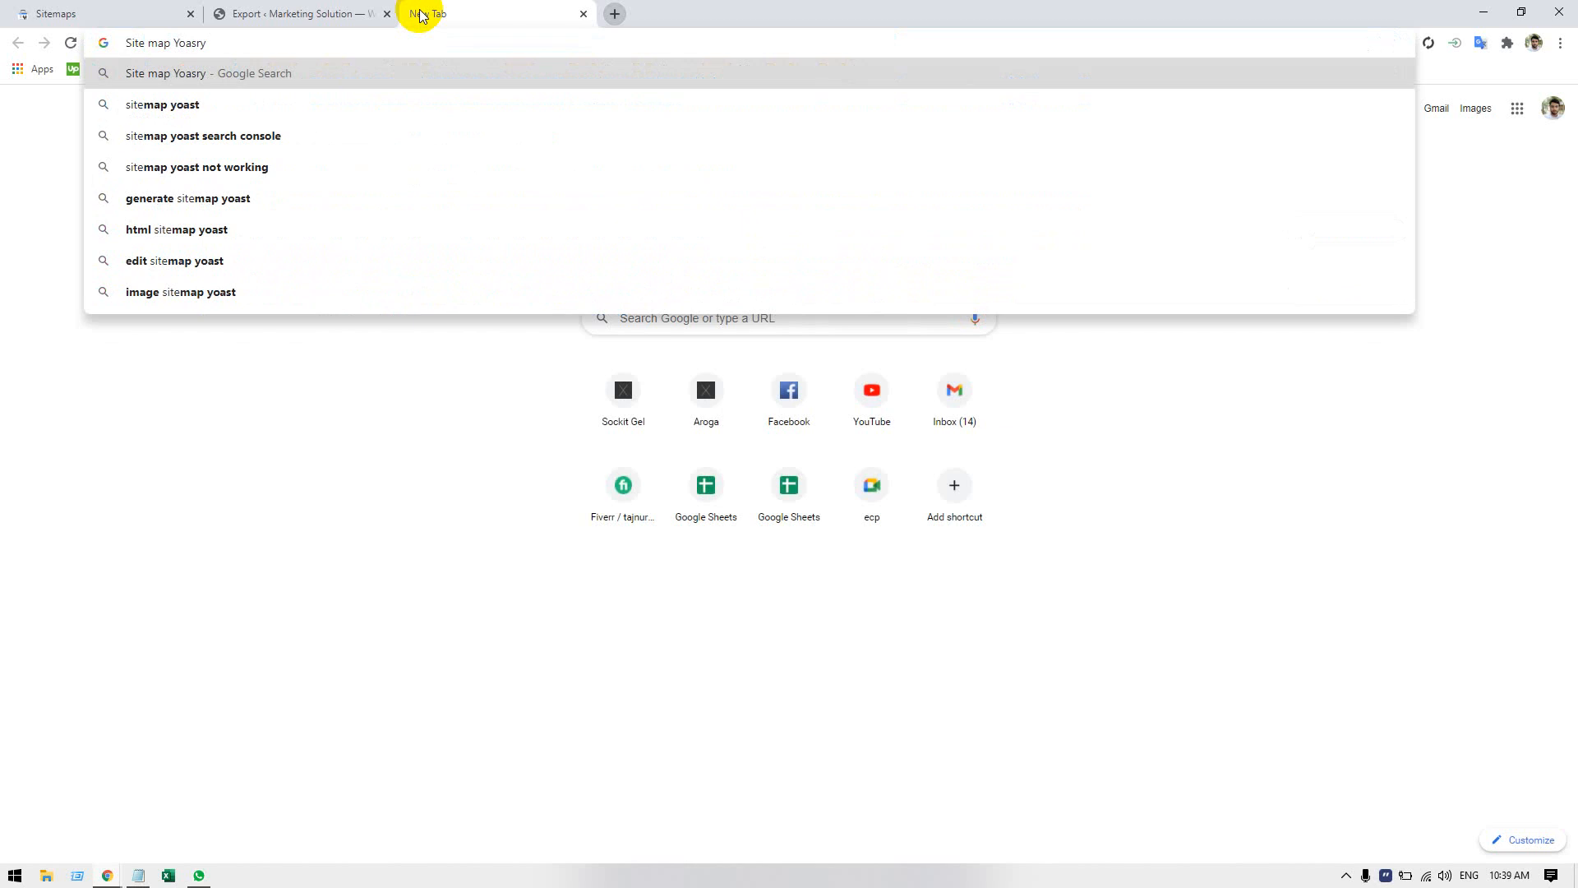
key("BackSpace")
key("BackSpace")
type("y SEO")
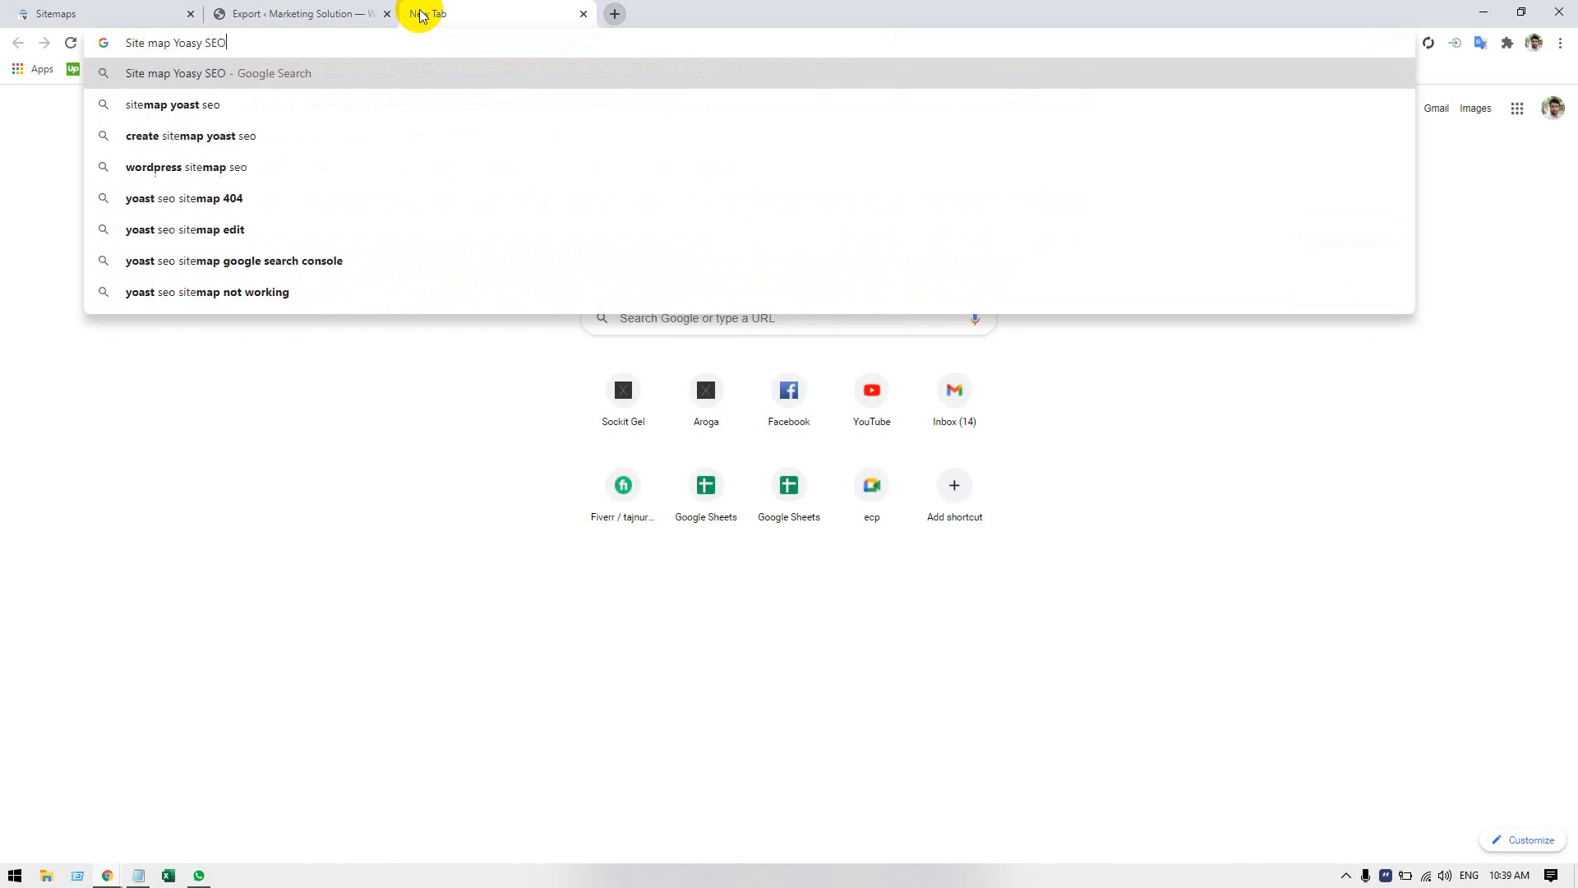
key("Return")
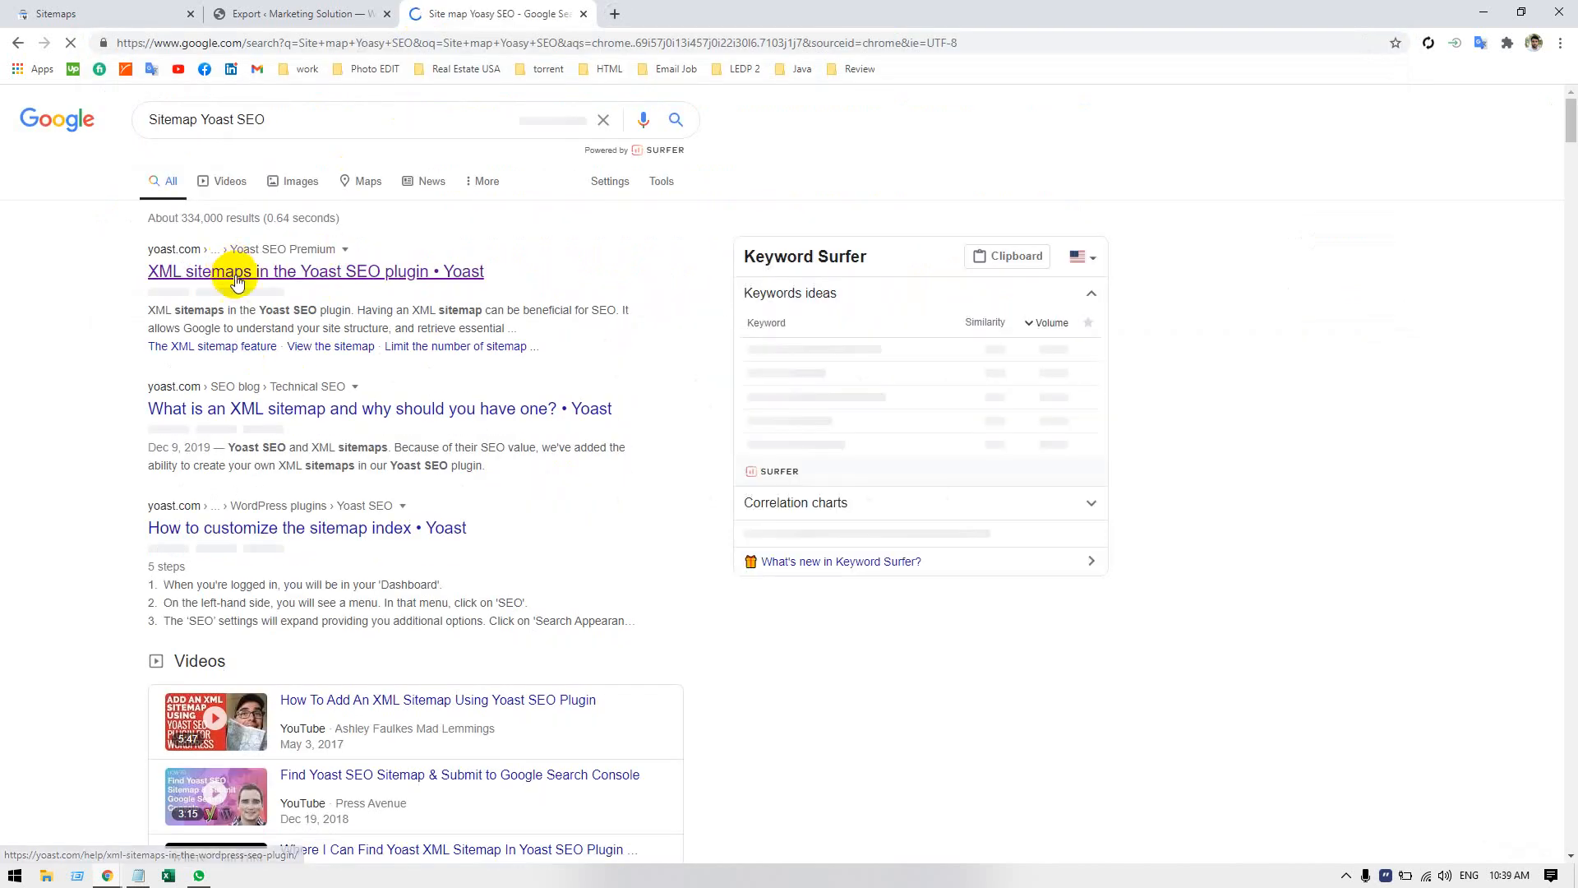
Open Yoast's "XML sitemaps in the Yoast SEO plugin" article, close the search results, and read how to enable XML sitemaps.
right_click(239, 271)
left_click(261, 285)
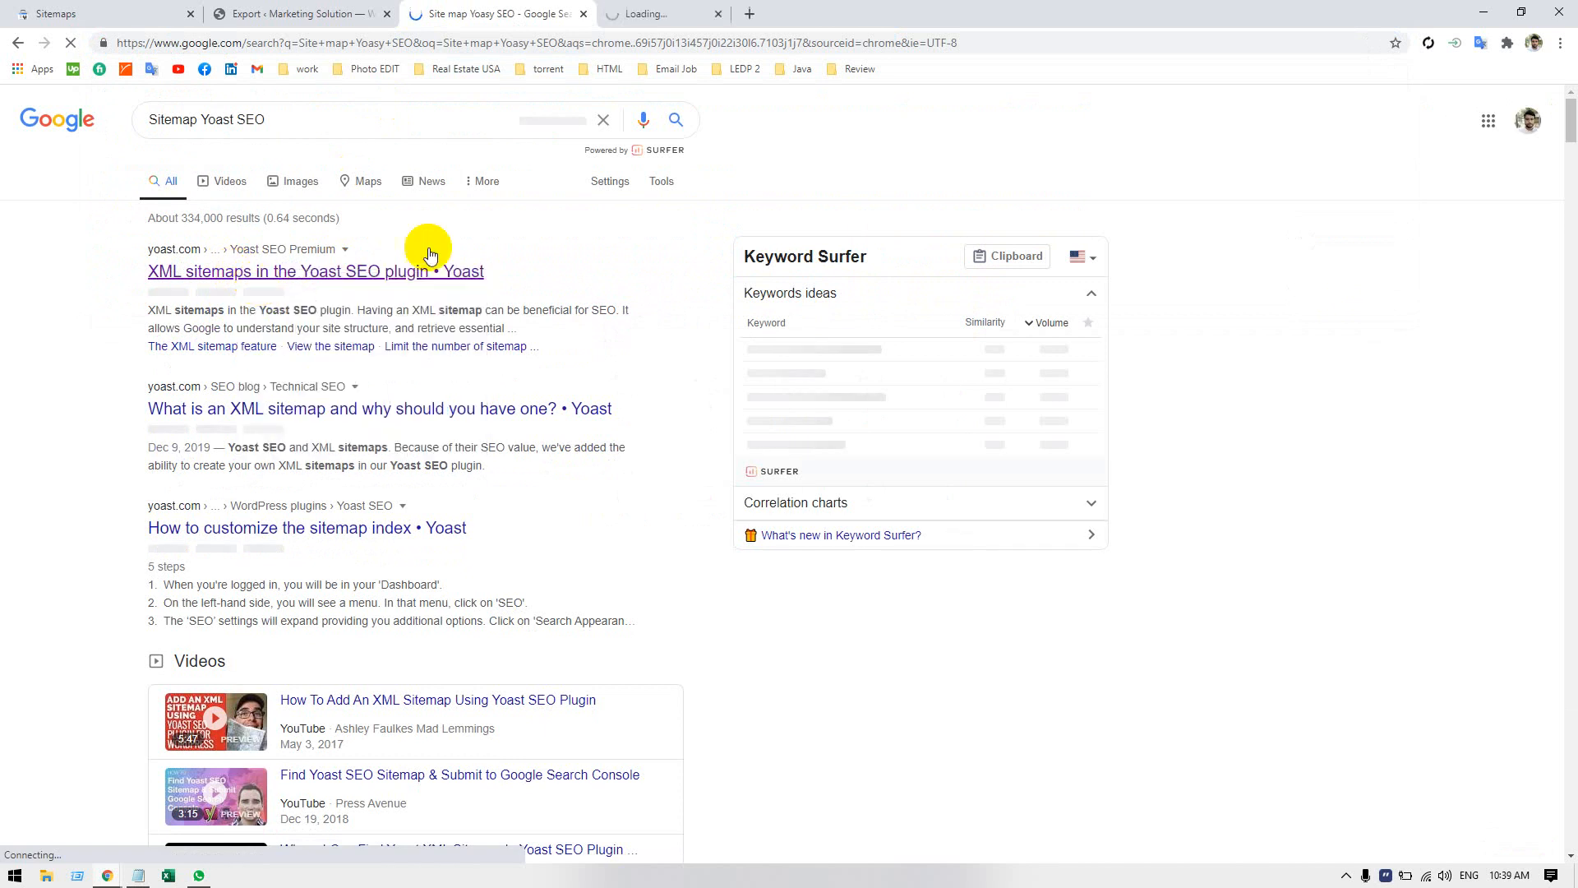
left_click(669, 16)
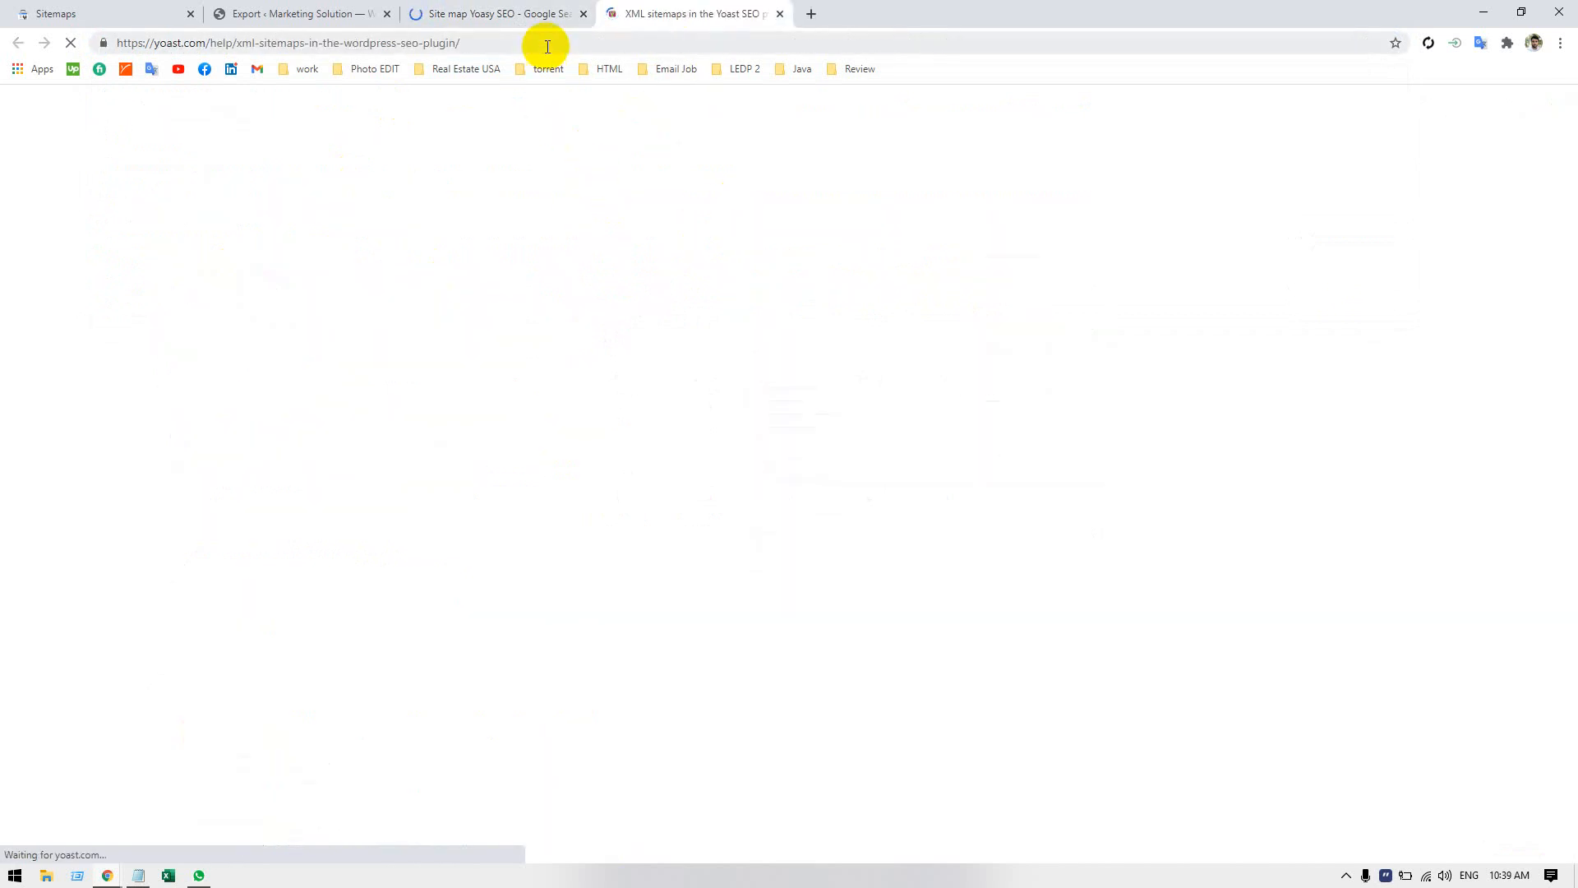
left_click(580, 16)
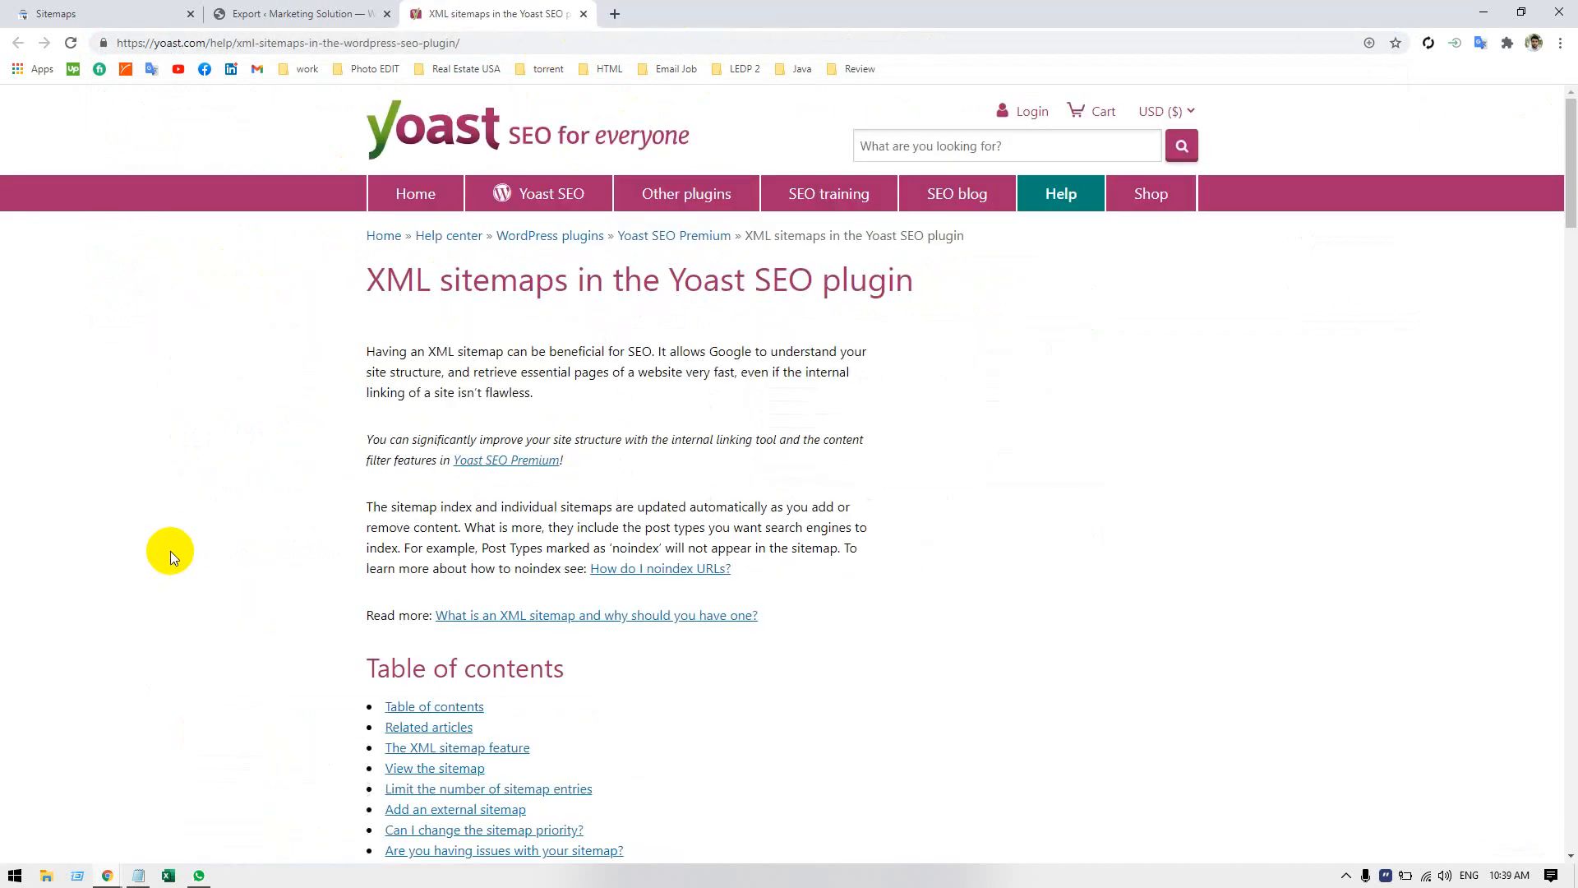
scroll(171, 546, "down", 8)
scroll(172, 536, "down", 7)
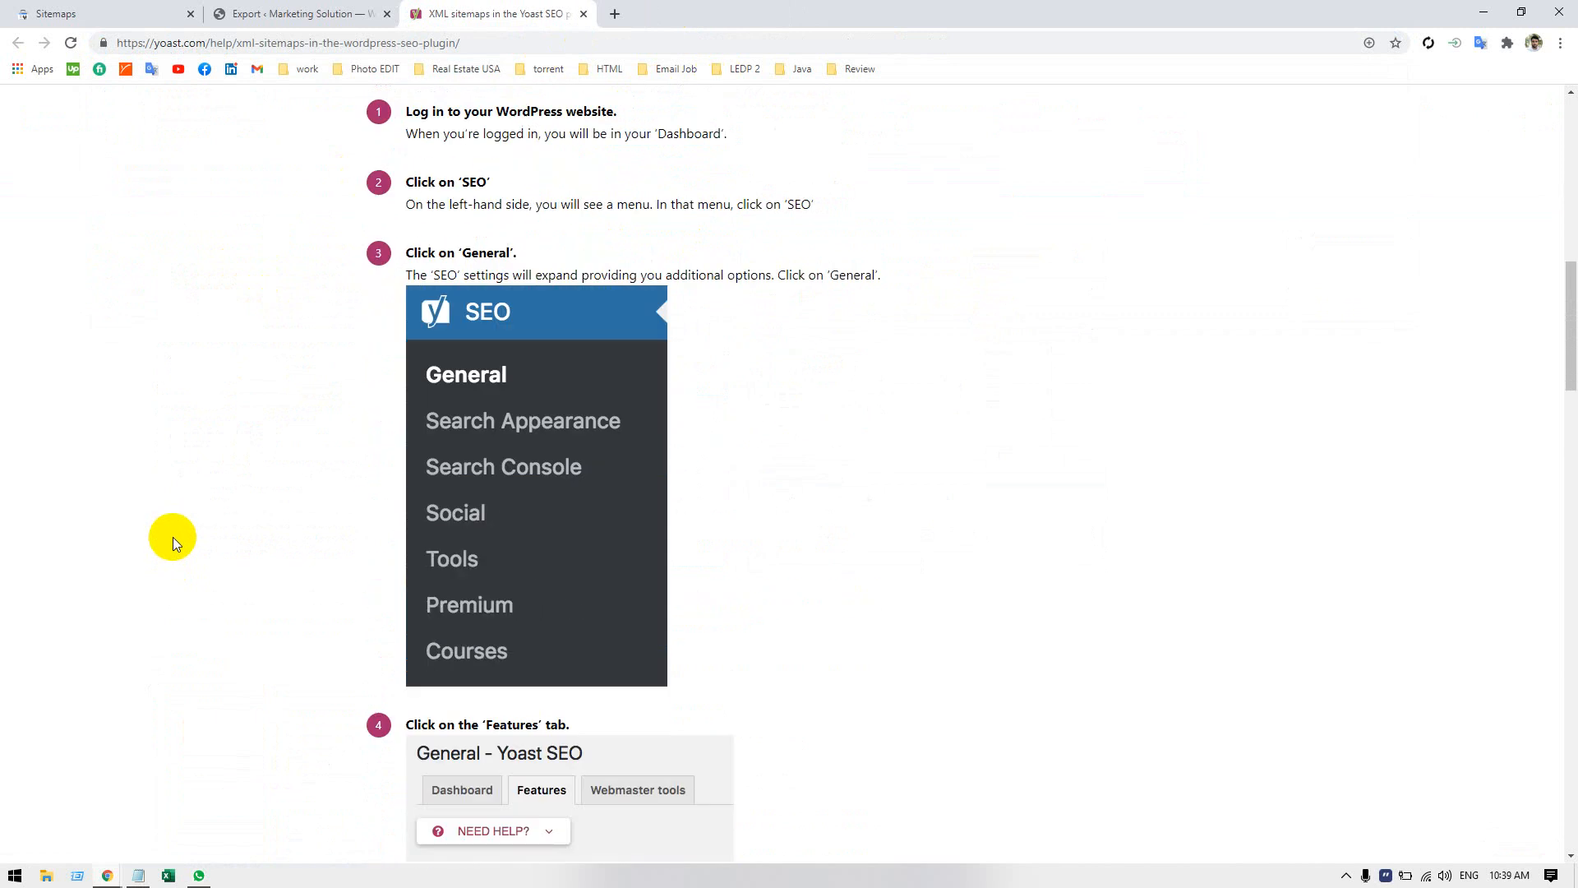
scroll(218, 584, "down", 2)
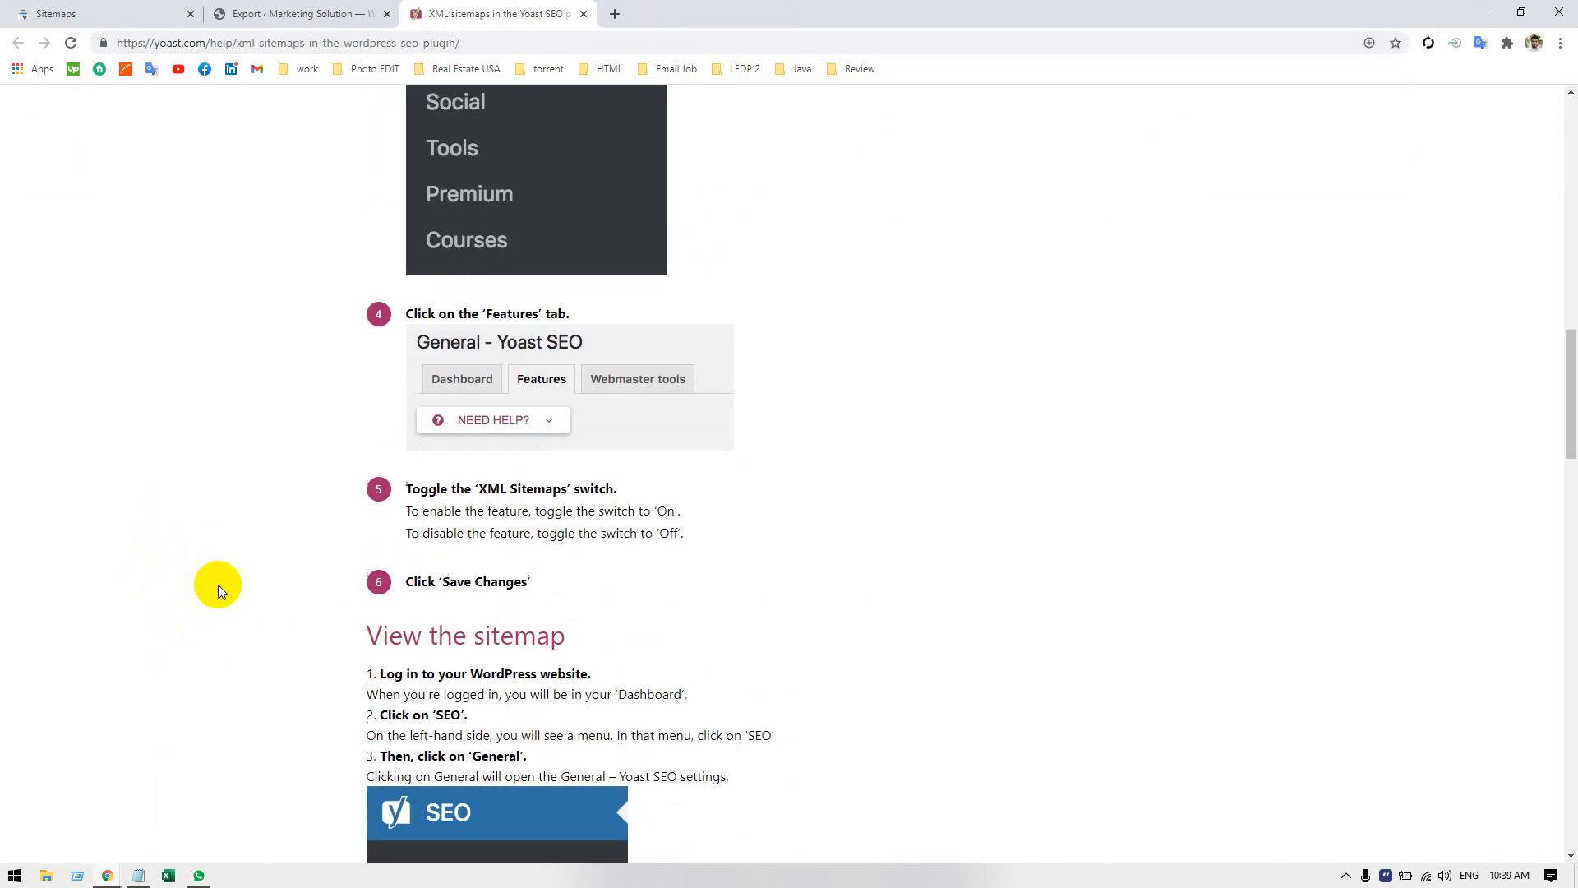
Return to WordPress, open the Features settings of Yoast SEO's General page, and switch XML sitemaps off and back on.
scroll(218, 585, "down", 3)
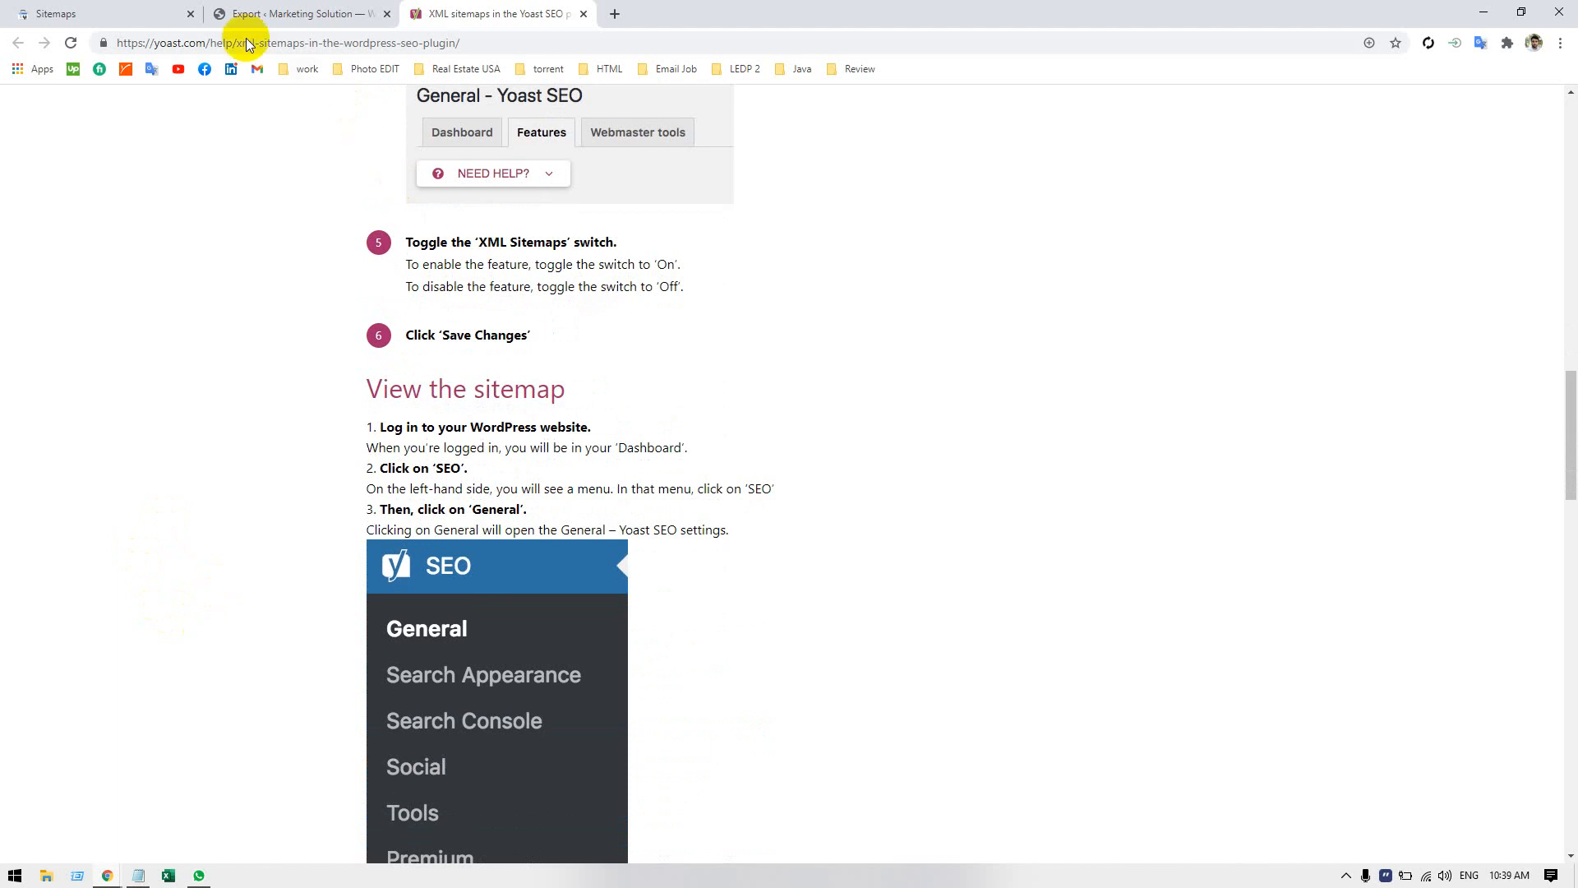
left_click(239, 15)
scroll(41, 716, "down", 2)
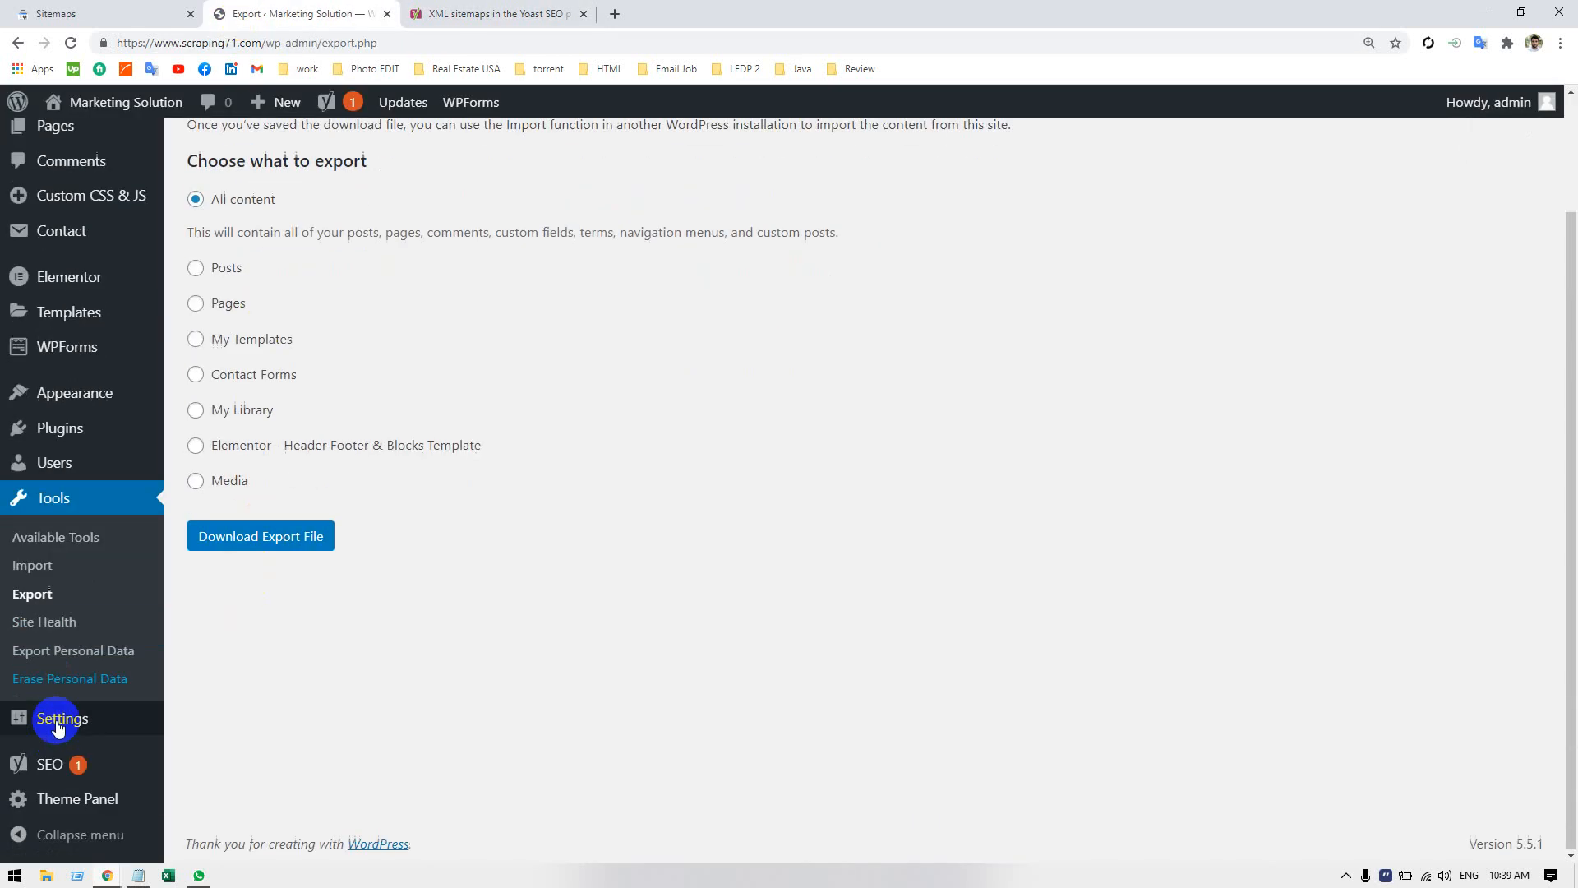
mouse_move(60, 761)
left_click(222, 623)
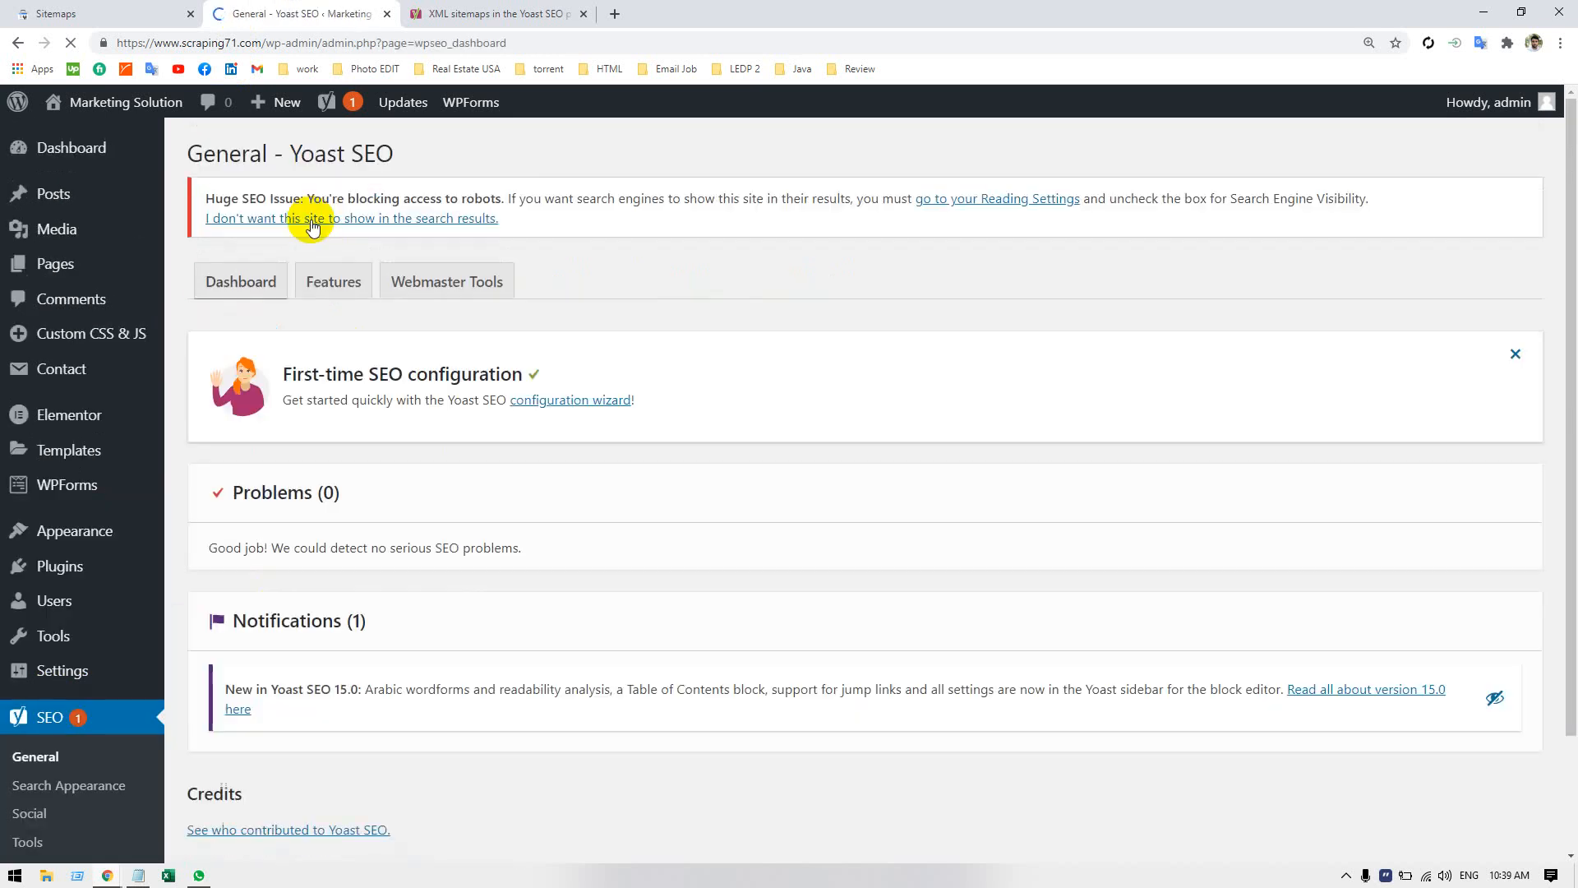
left_click(337, 283)
scroll(526, 456, "down", 4)
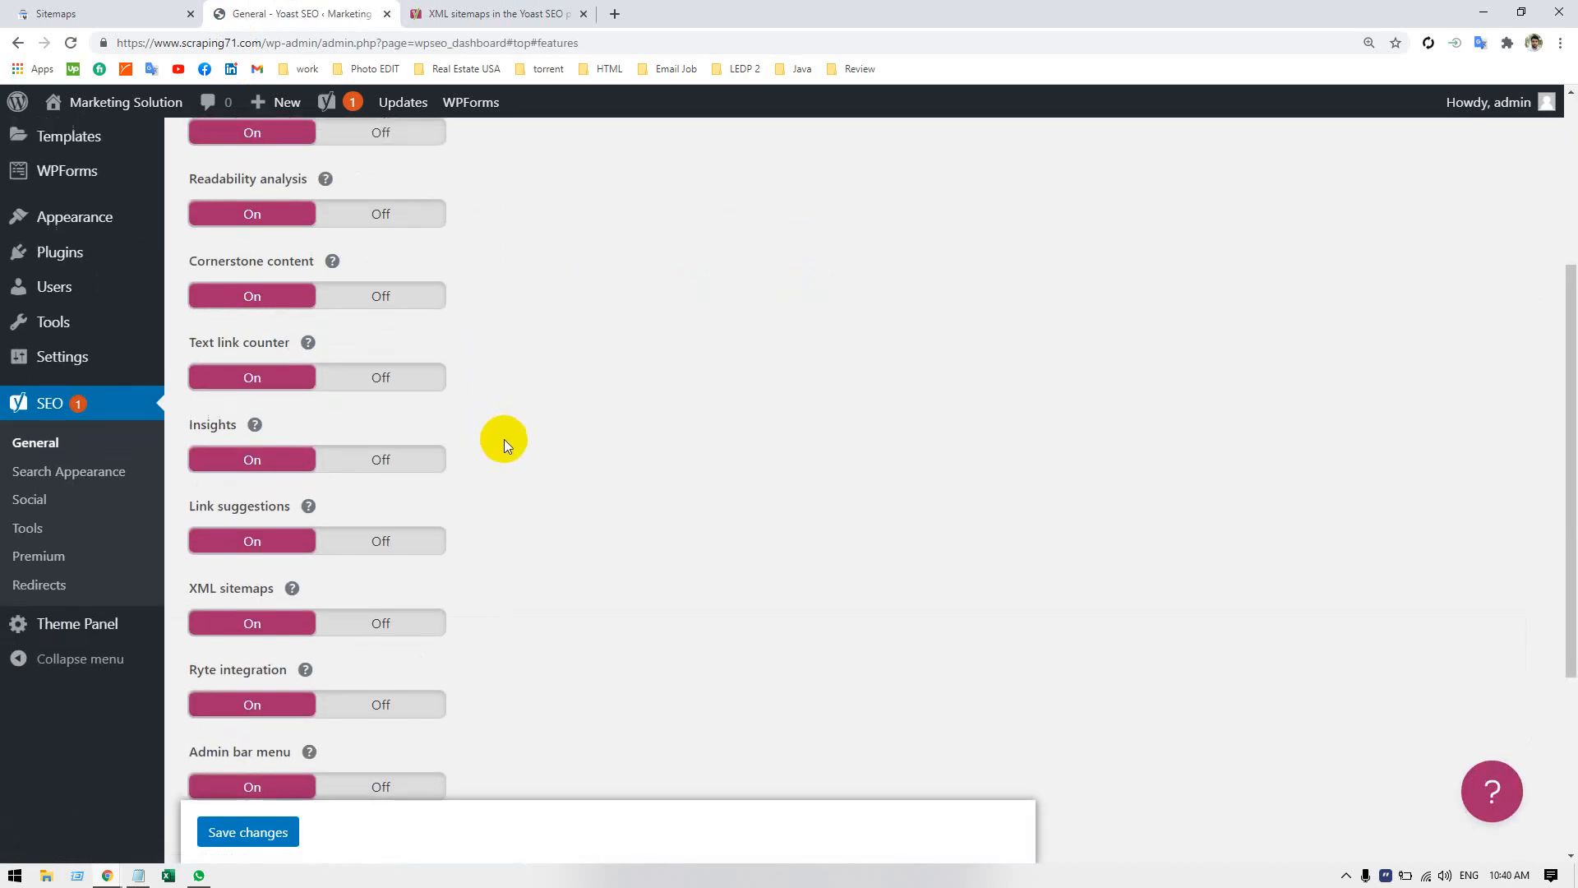
scroll(505, 439, "up", 3)
scroll(501, 440, "down", 3)
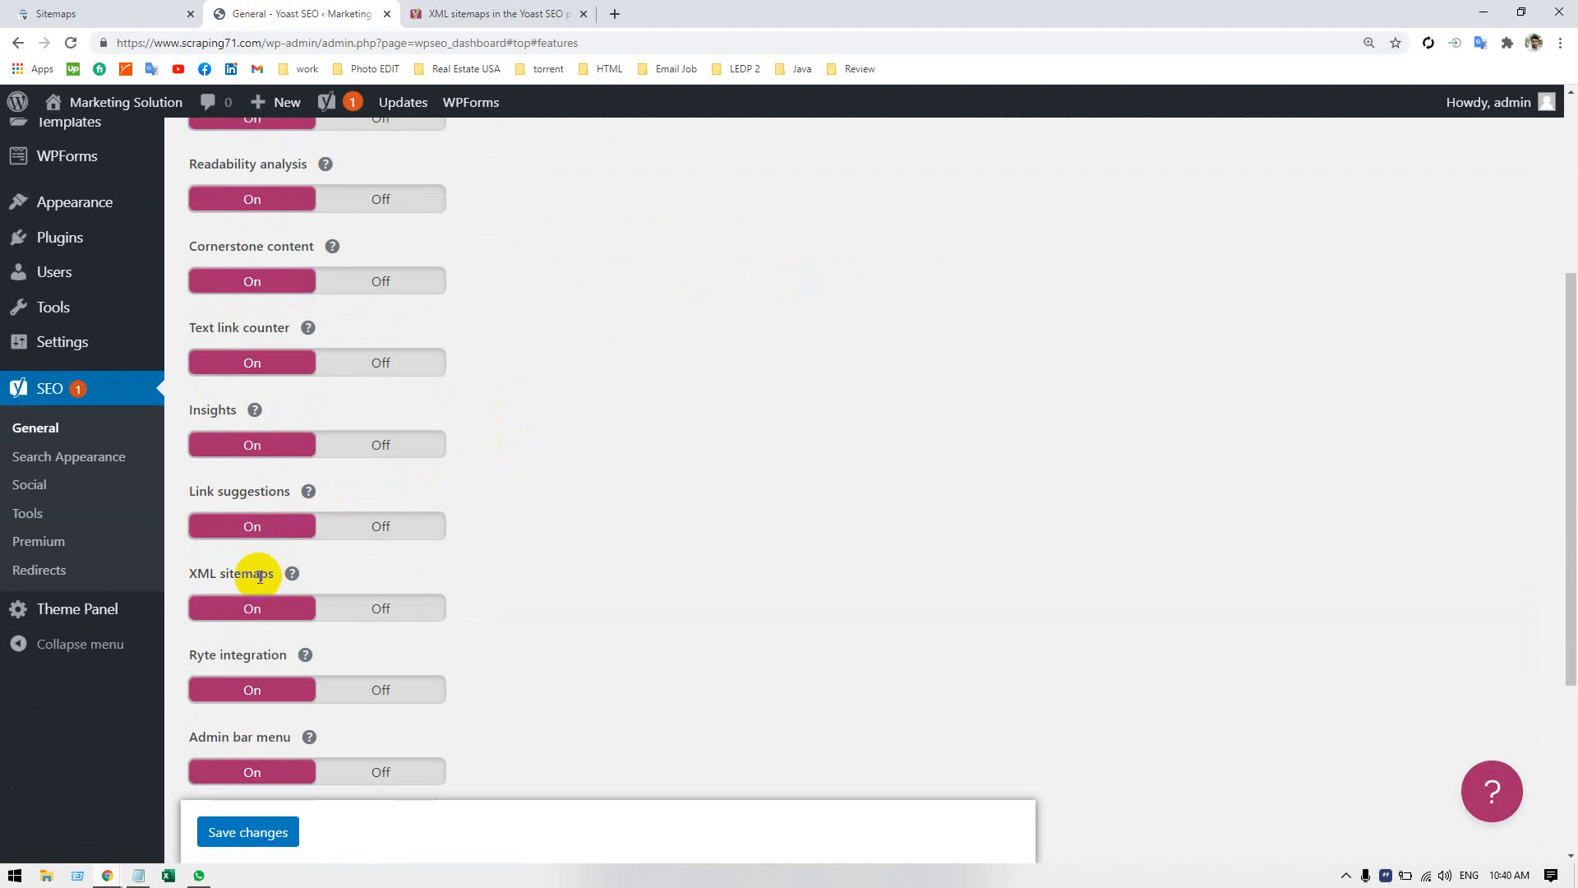
left_click(279, 611)
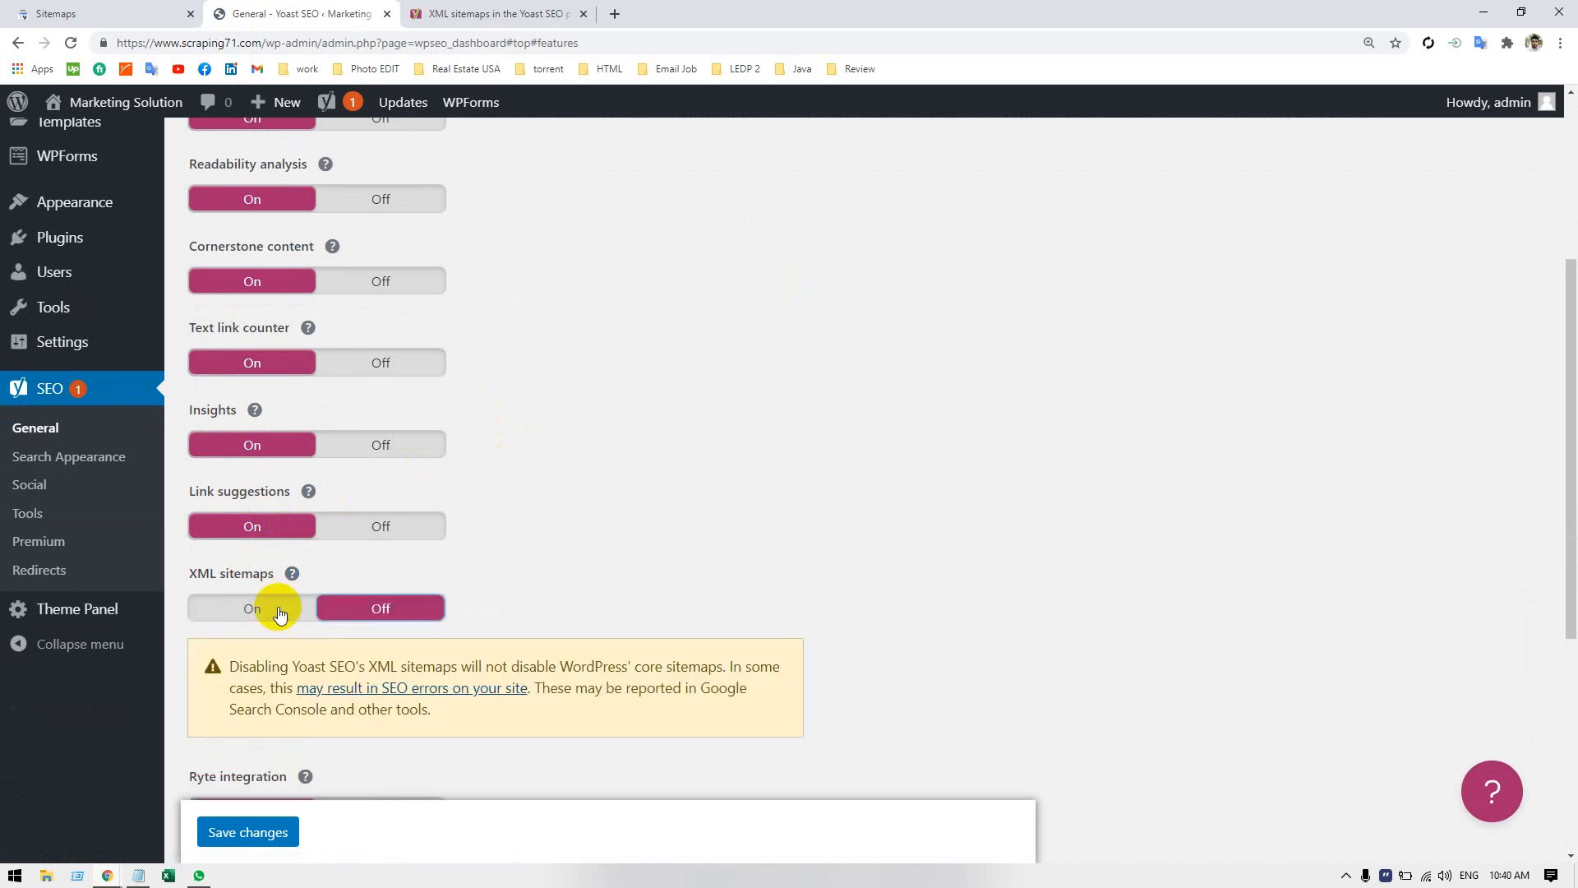
left_click(279, 610)
Show the help text for XML sitemaps, open the site's XML sitemap from it, and look over the listed sitemaps.
scroll(312, 576, "down", 4)
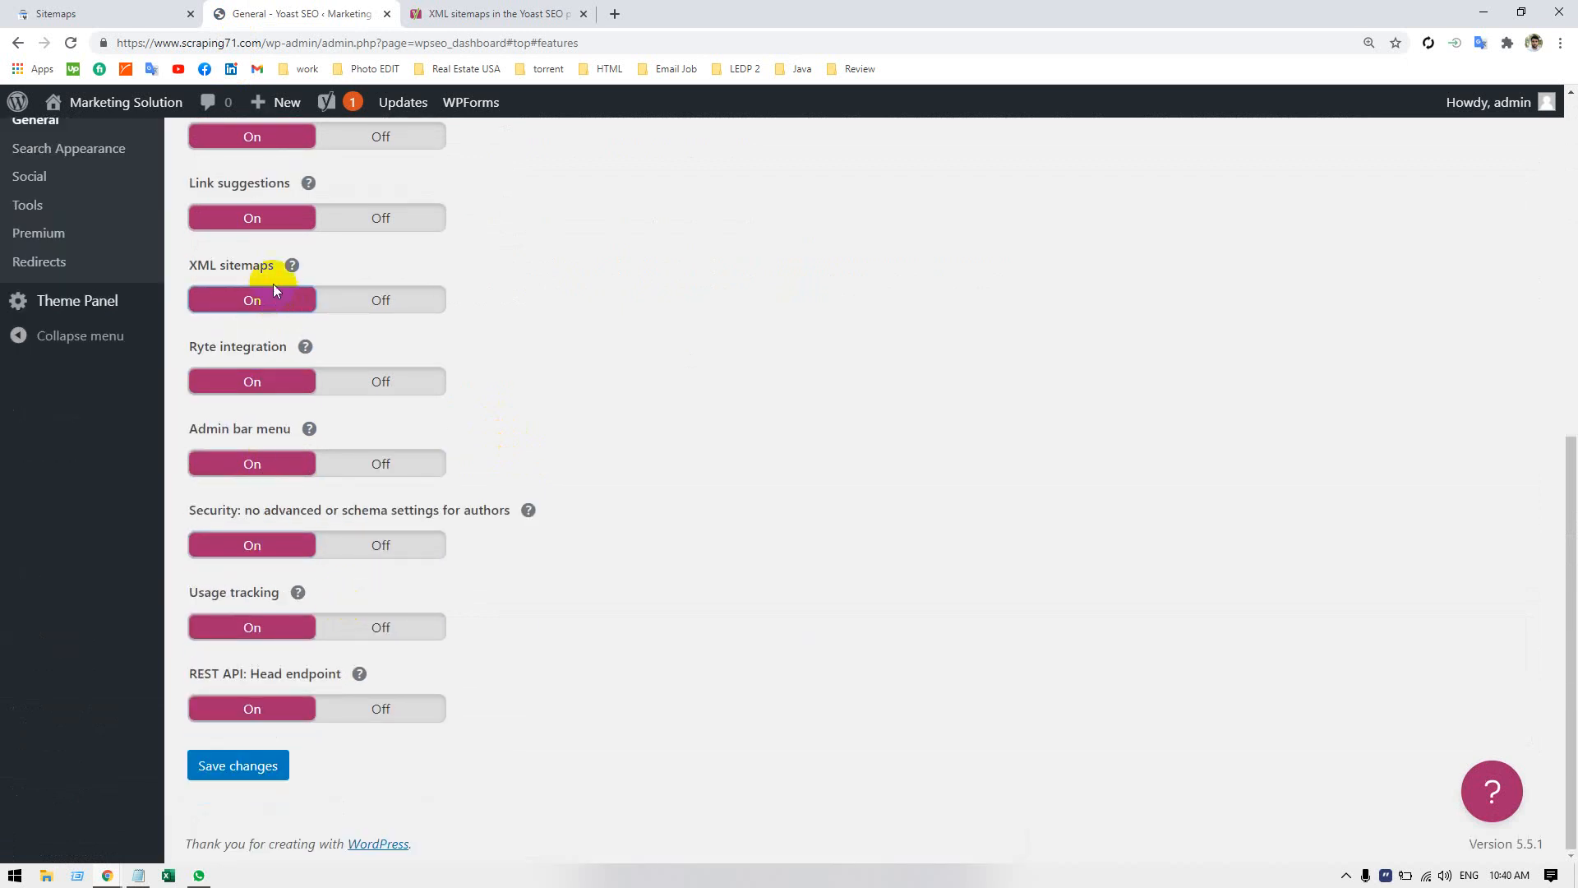
left_click(234, 261)
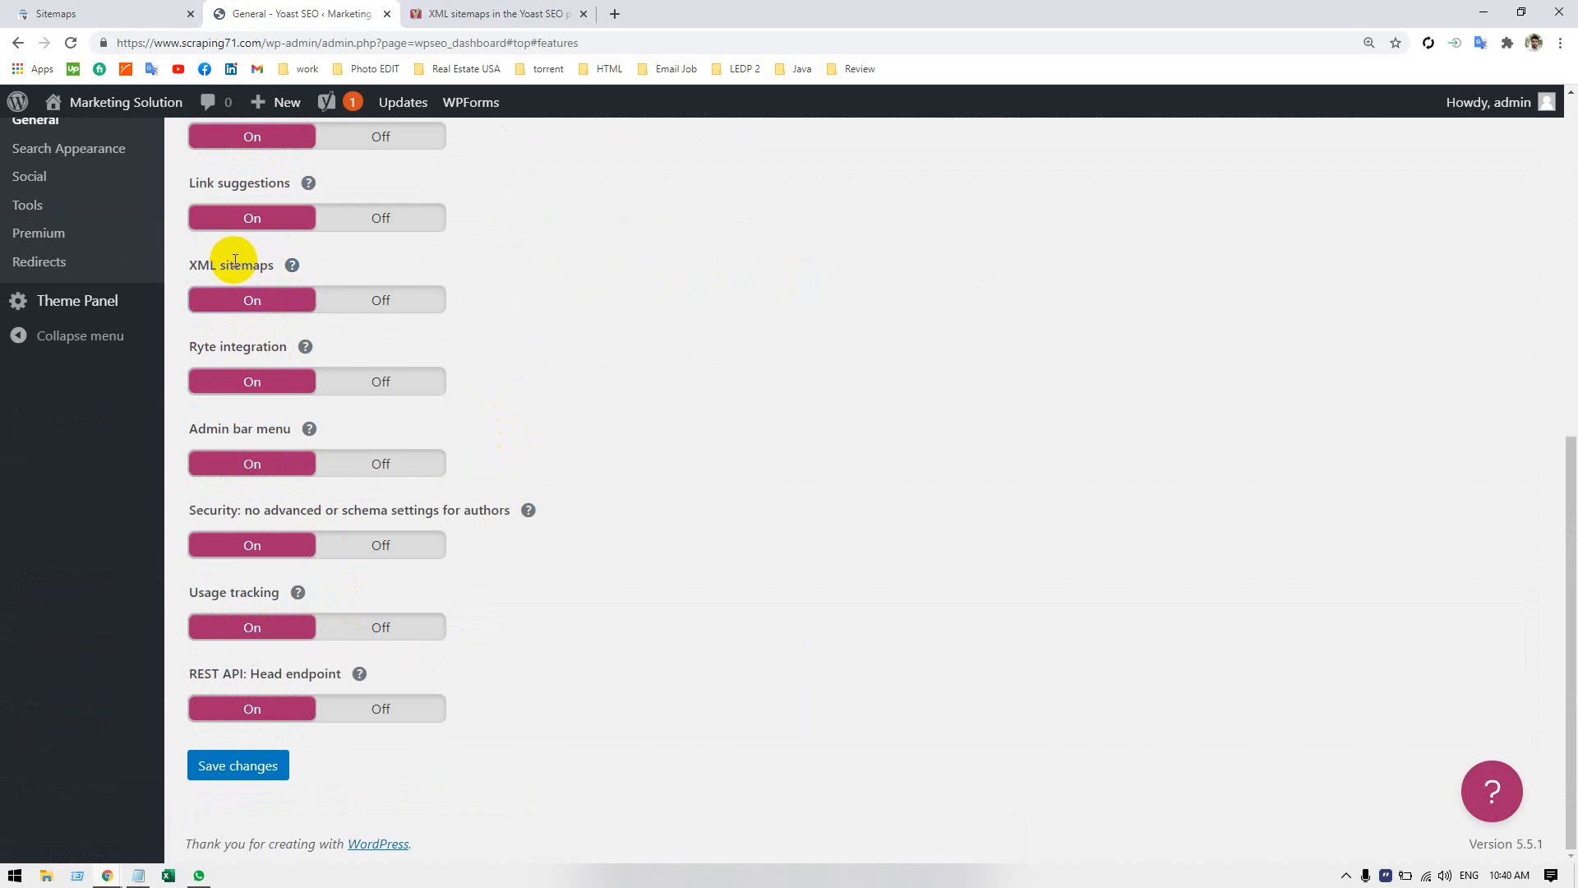
left_click(293, 266)
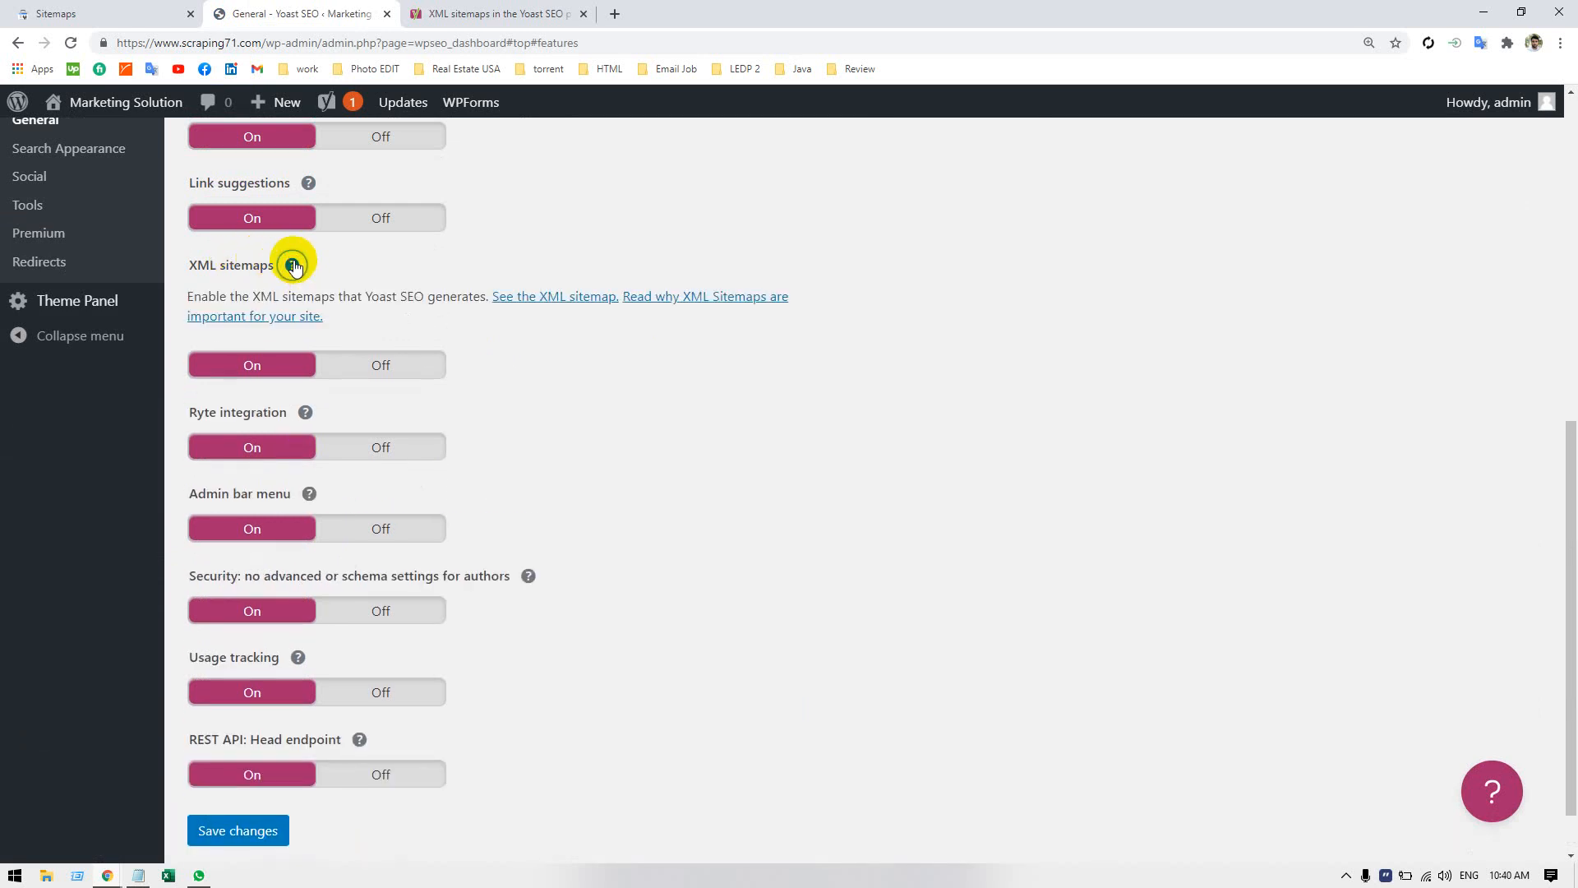
left_click(527, 300)
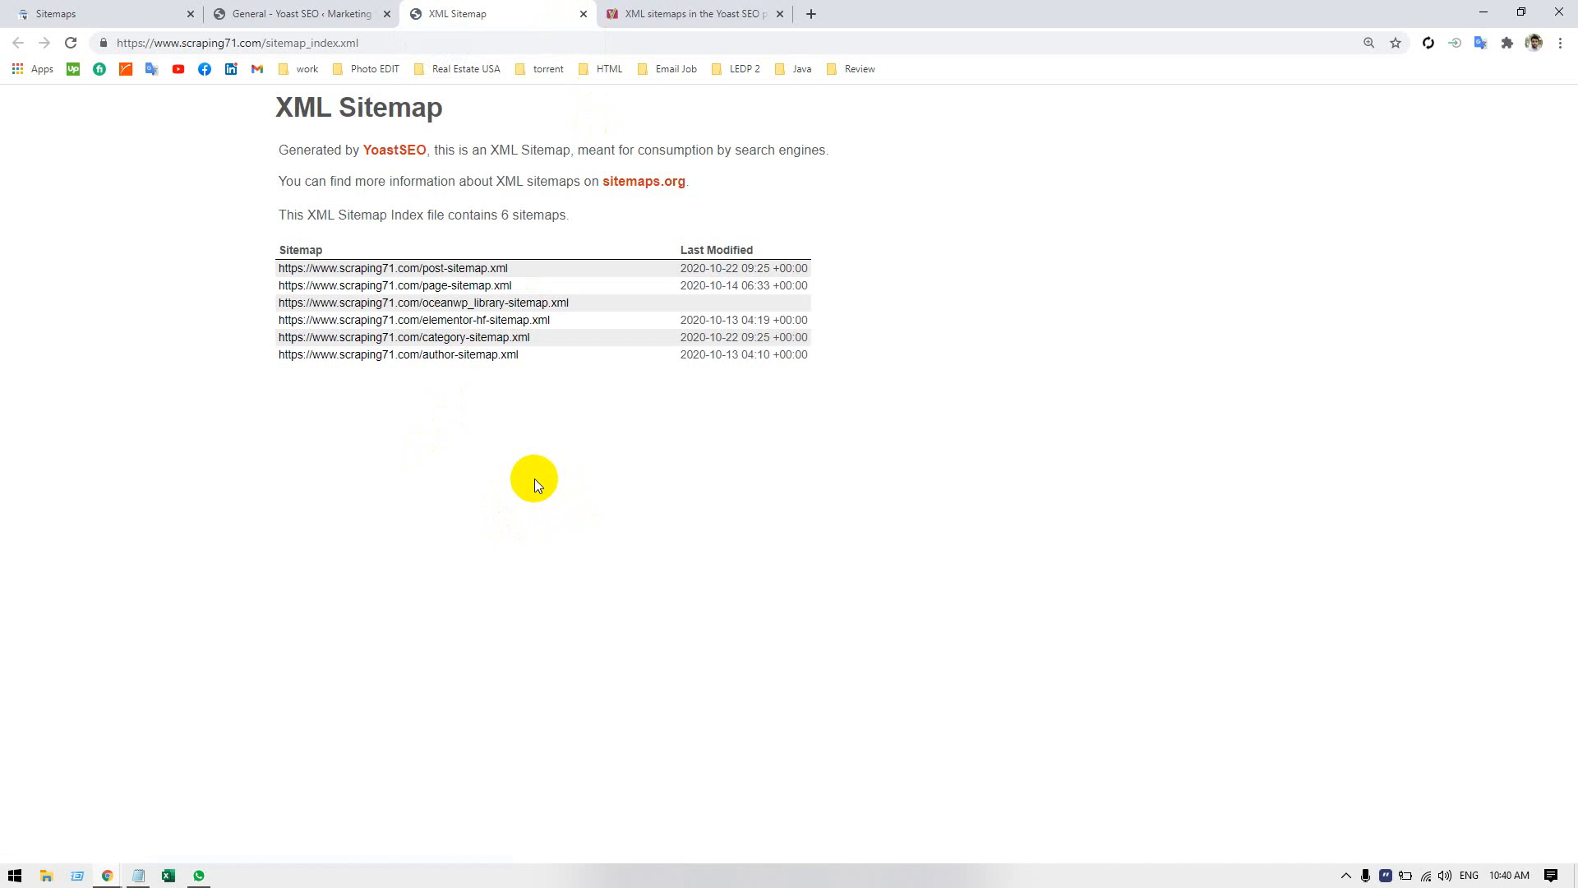
left_click_drag(832, 376, 256, 272)
left_click(212, 371)
In Yoast SEO's Search Appearance taxonomy settings, exclude Categories from search results and hide the SEO settings for Categories.
left_click(288, 13)
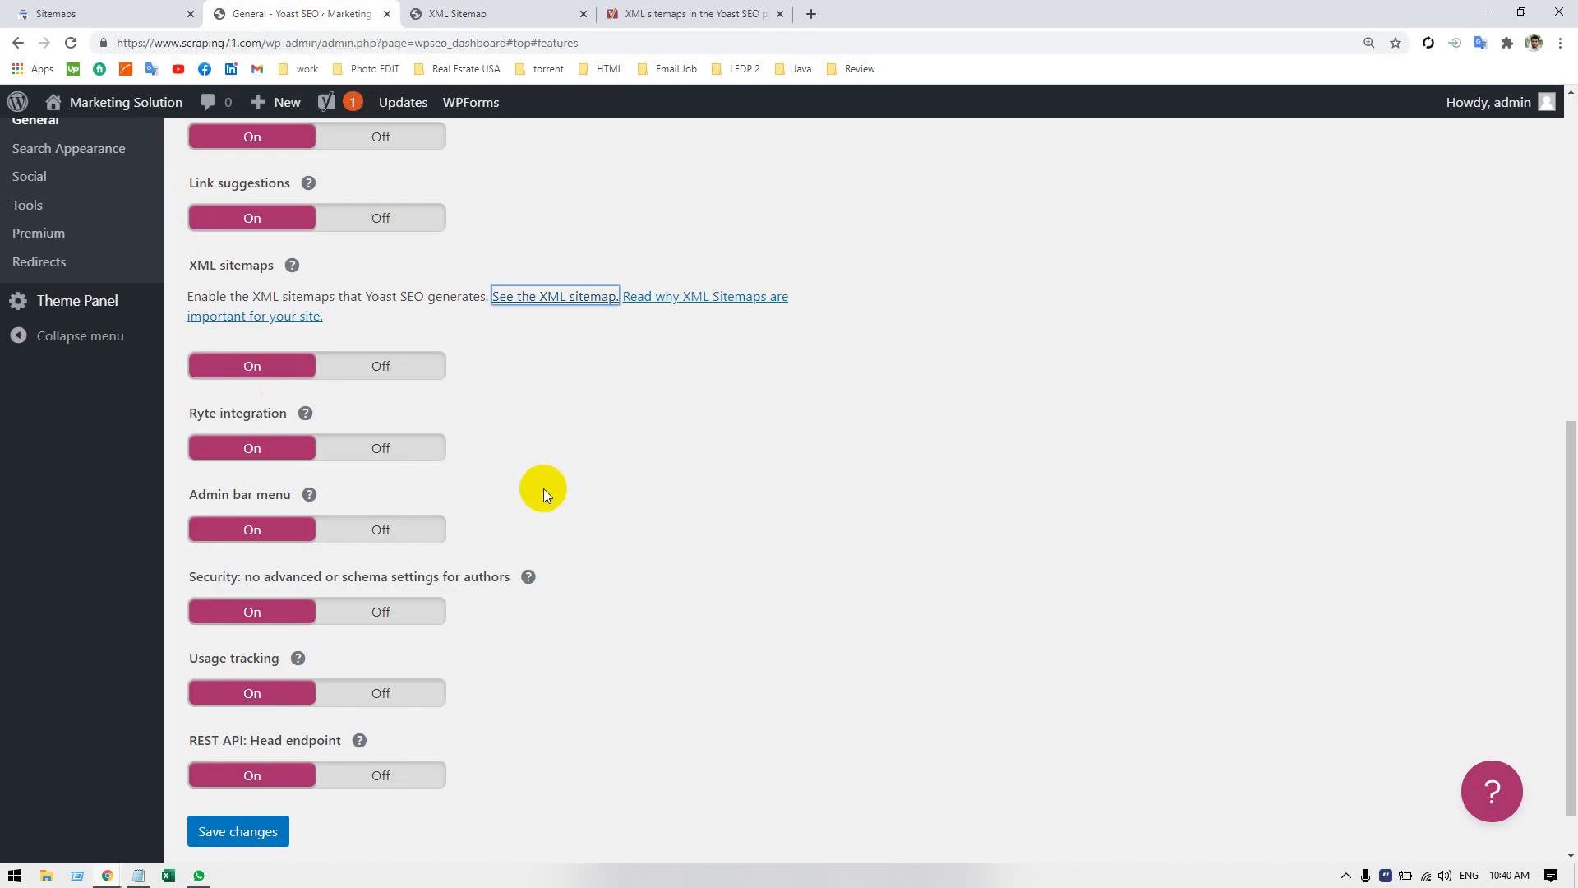
scroll(467, 454, "up", 7)
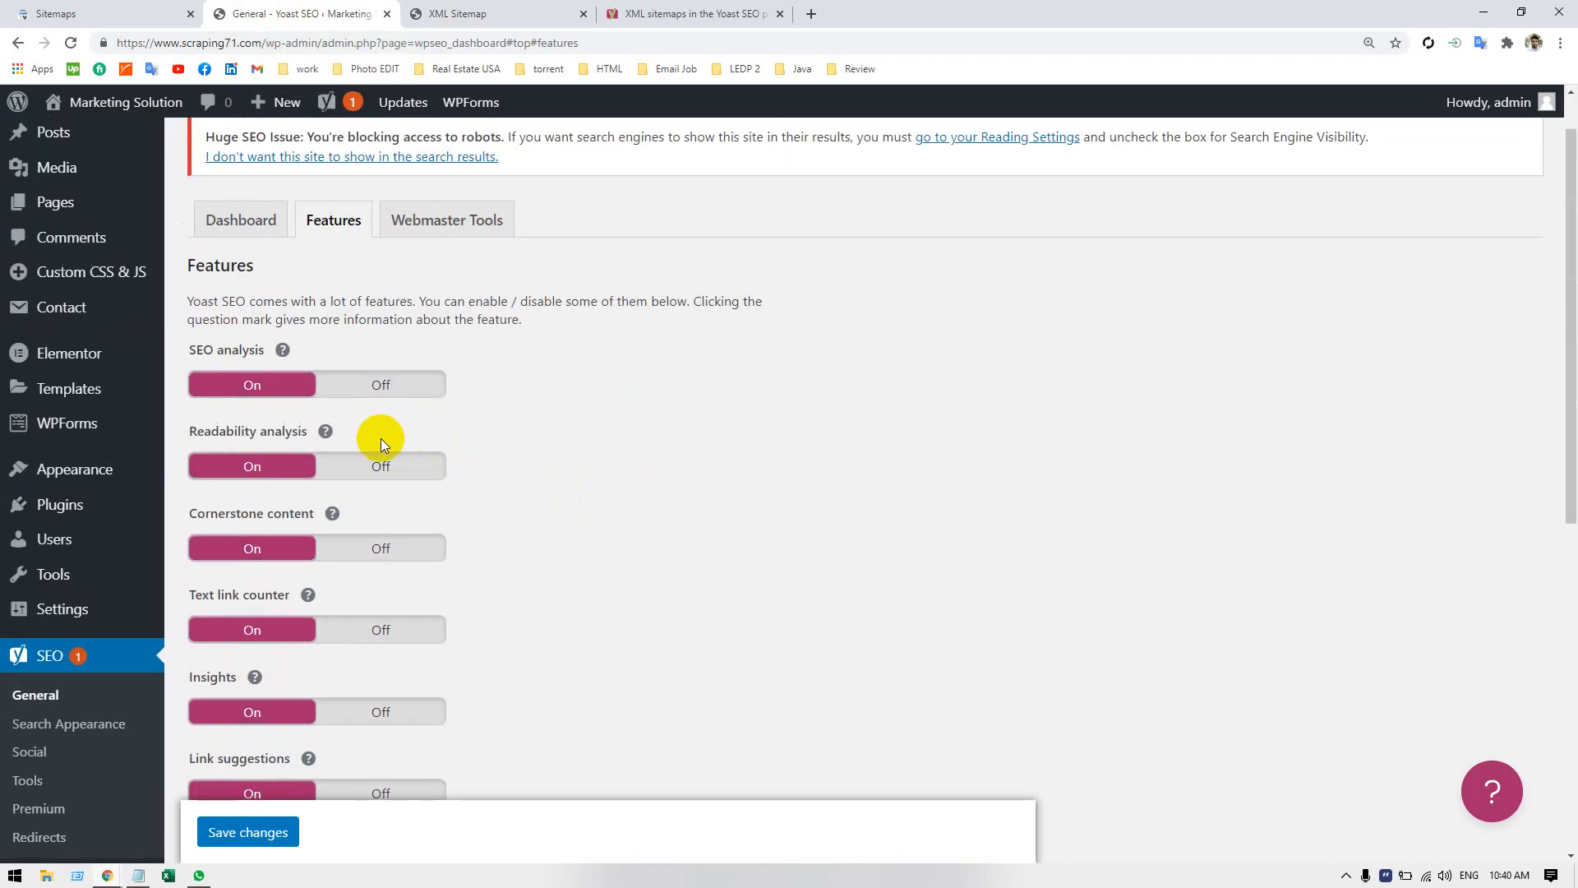
left_click(261, 221)
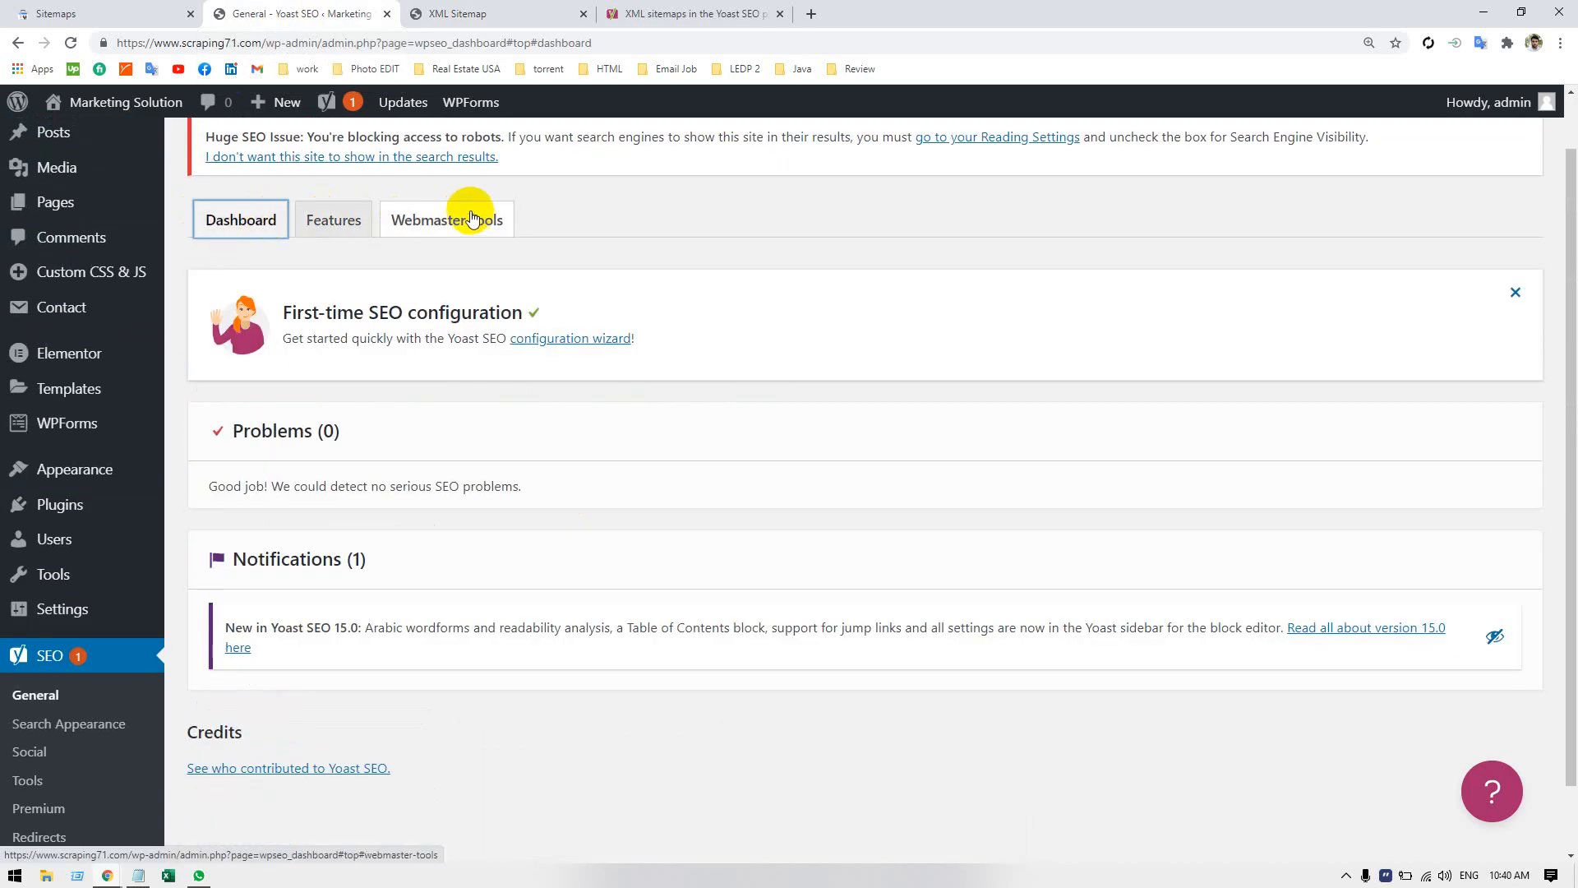
left_click(59, 724)
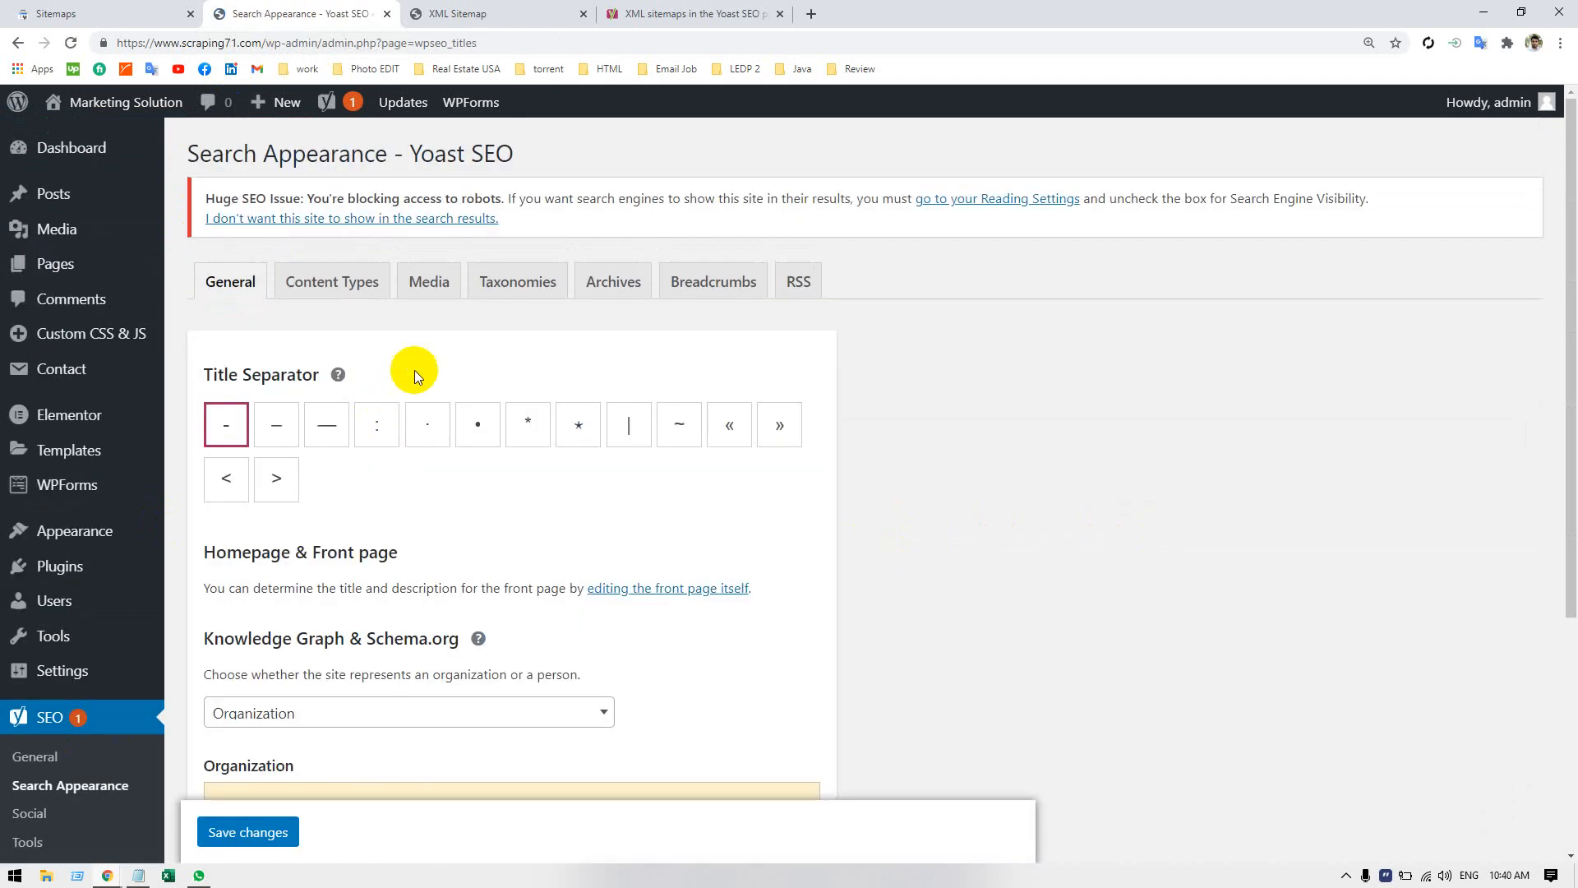
left_click(491, 287)
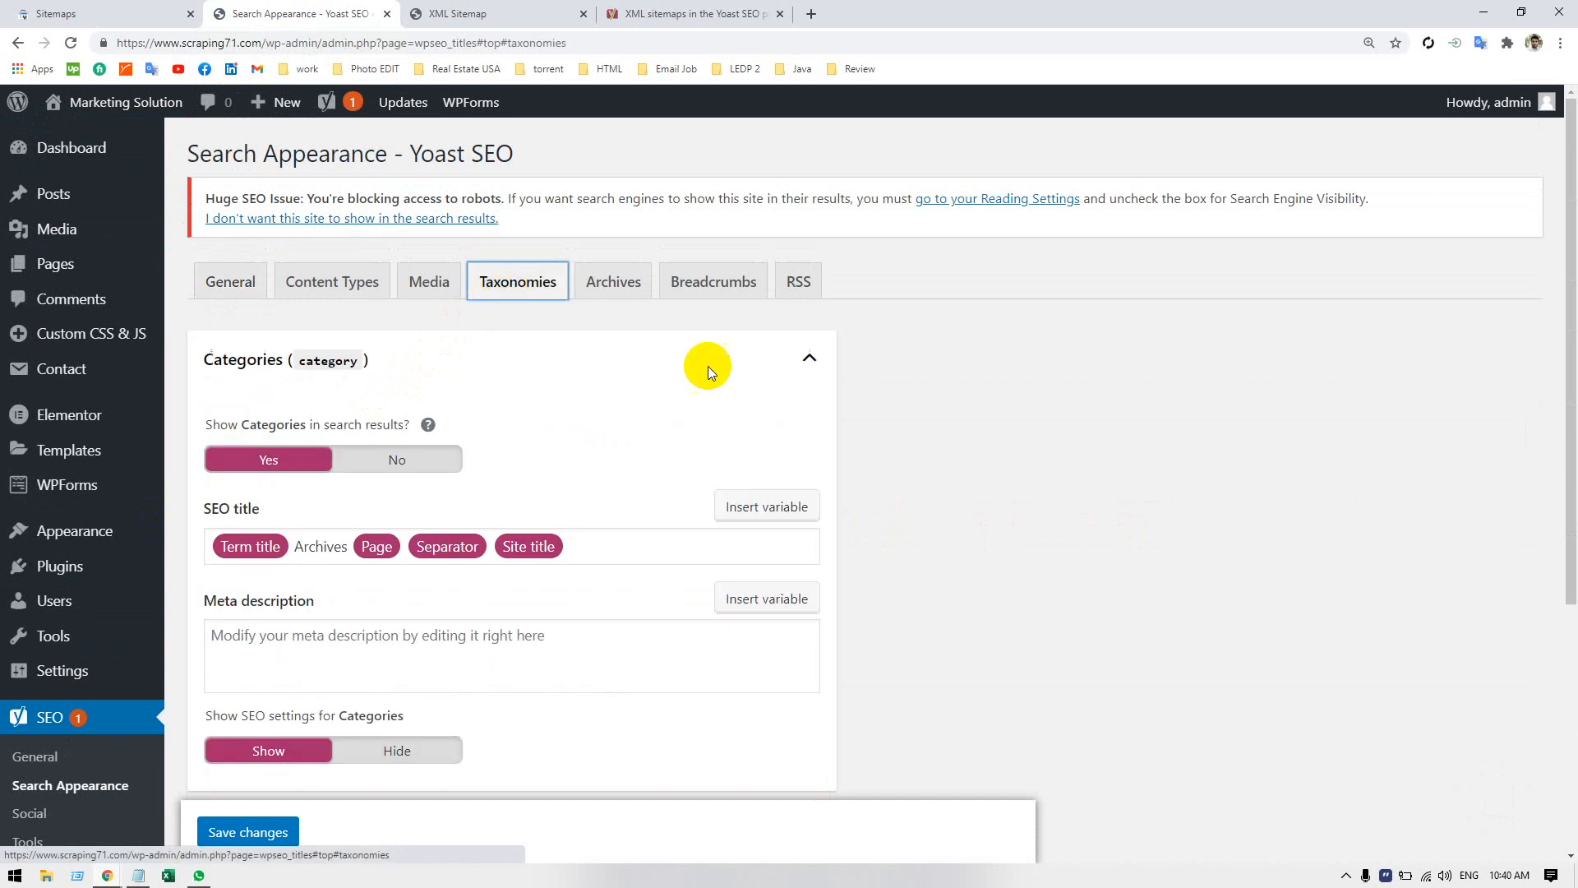
left_click(383, 460)
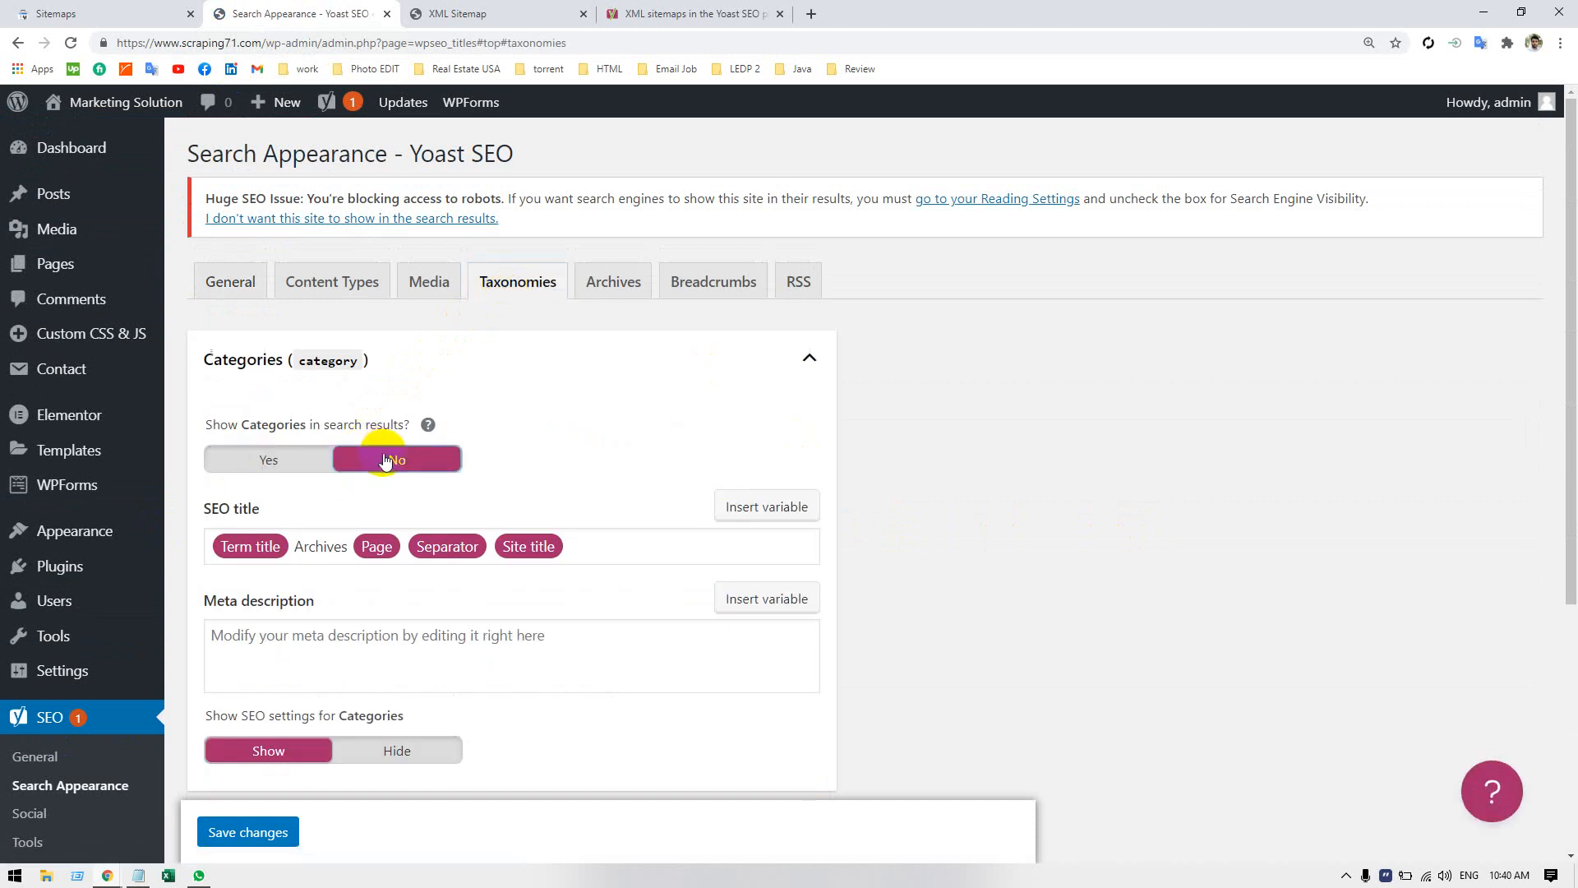
scroll(518, 462, "down", 4)
left_click(374, 420)
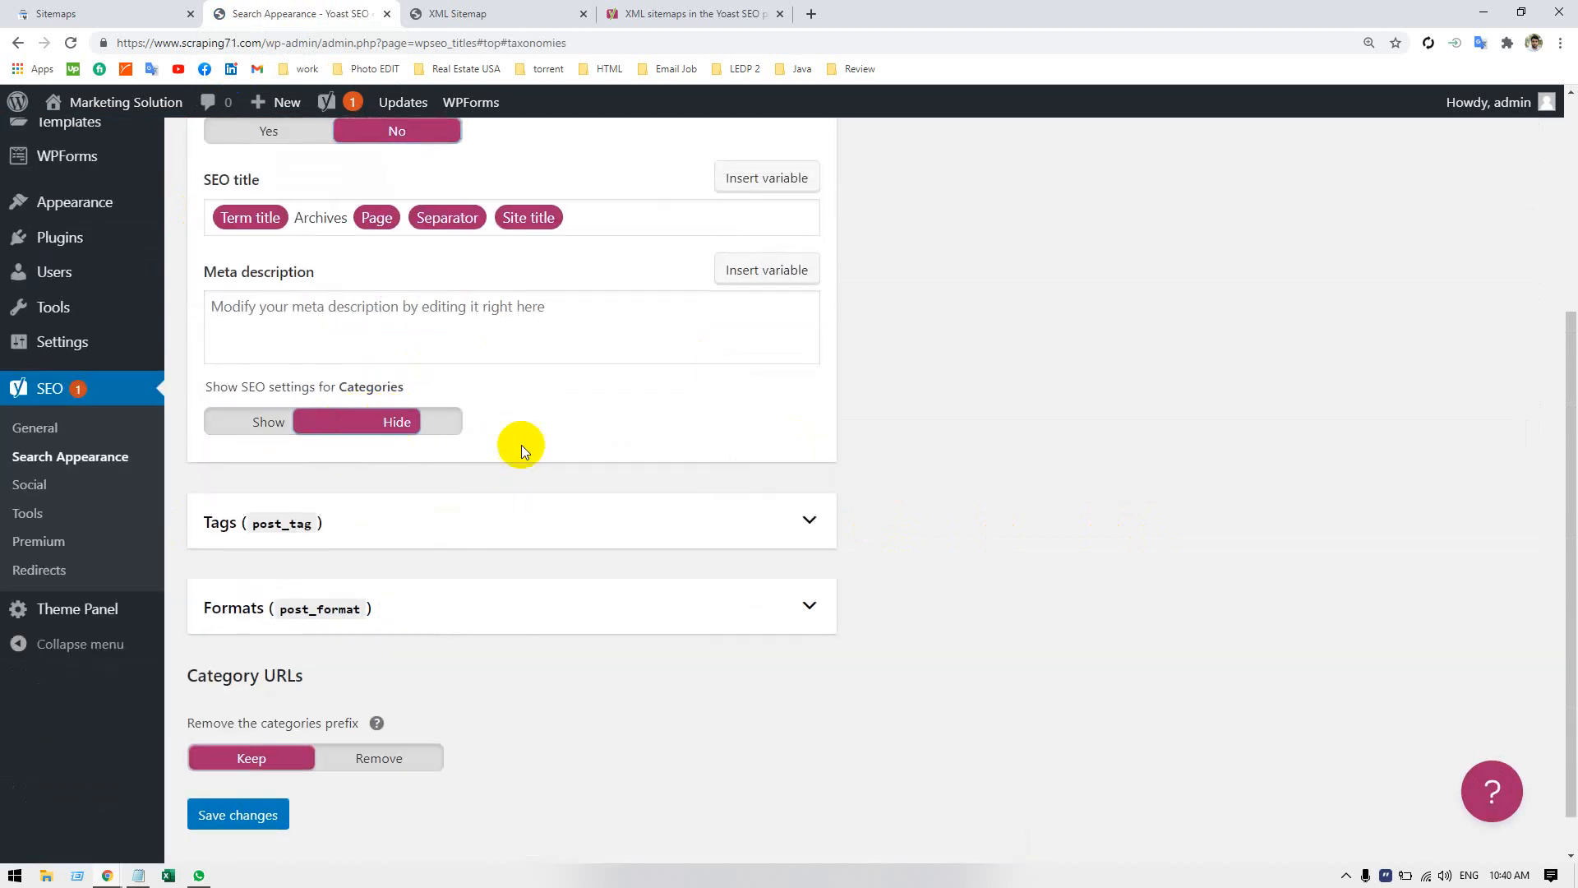
Disable format-based archives, set the categories prefix to Remove, and save the taxonomy settings.
scroll(530, 452, "down", 1)
left_click(501, 557)
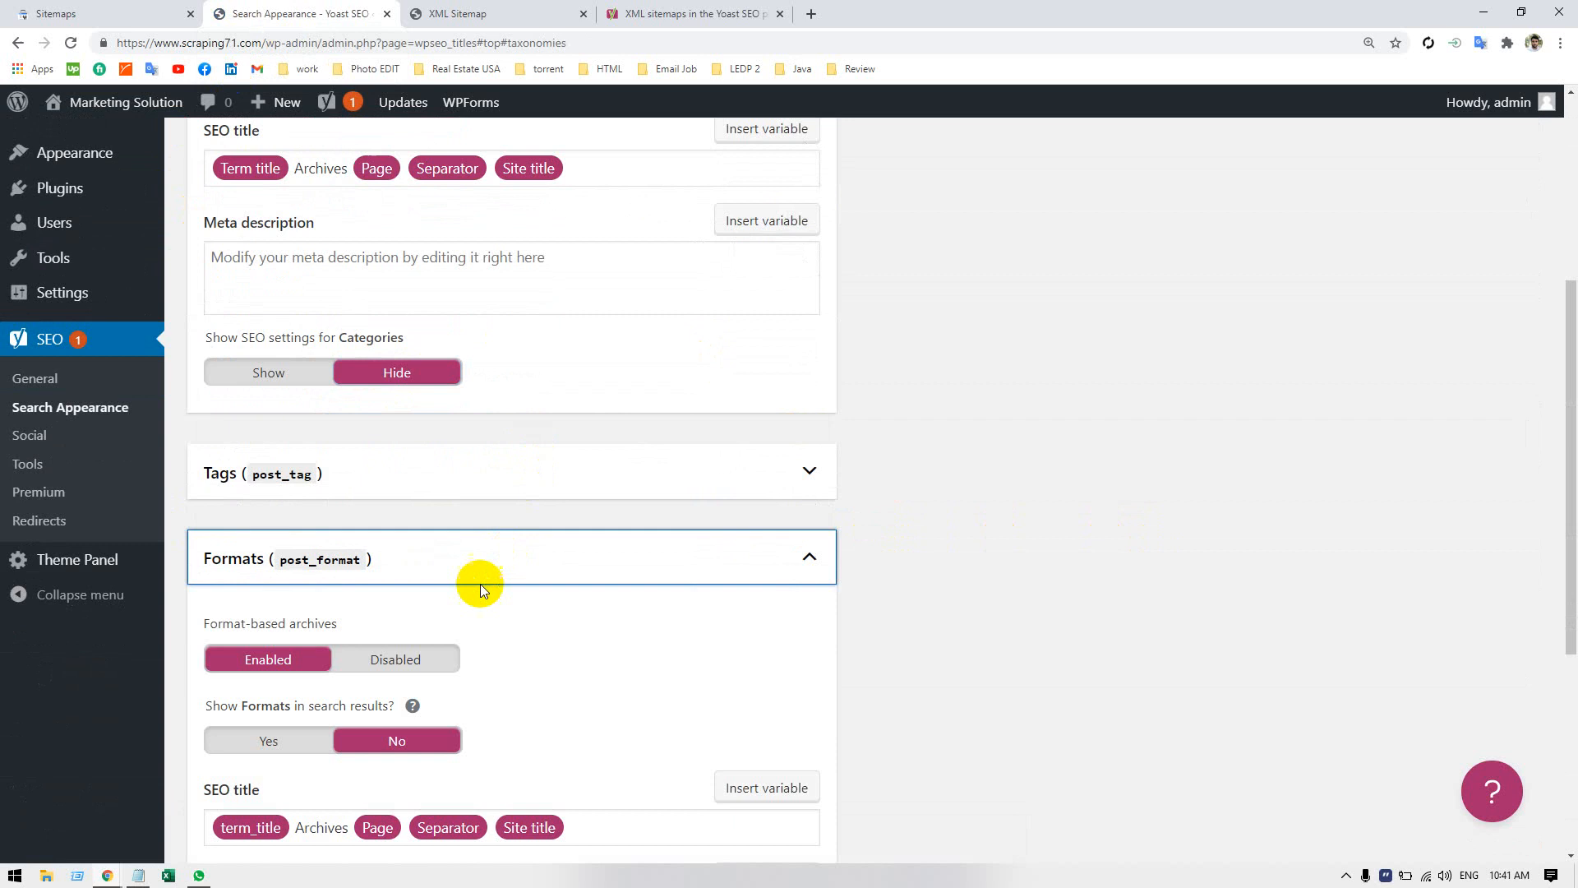
left_click(411, 656)
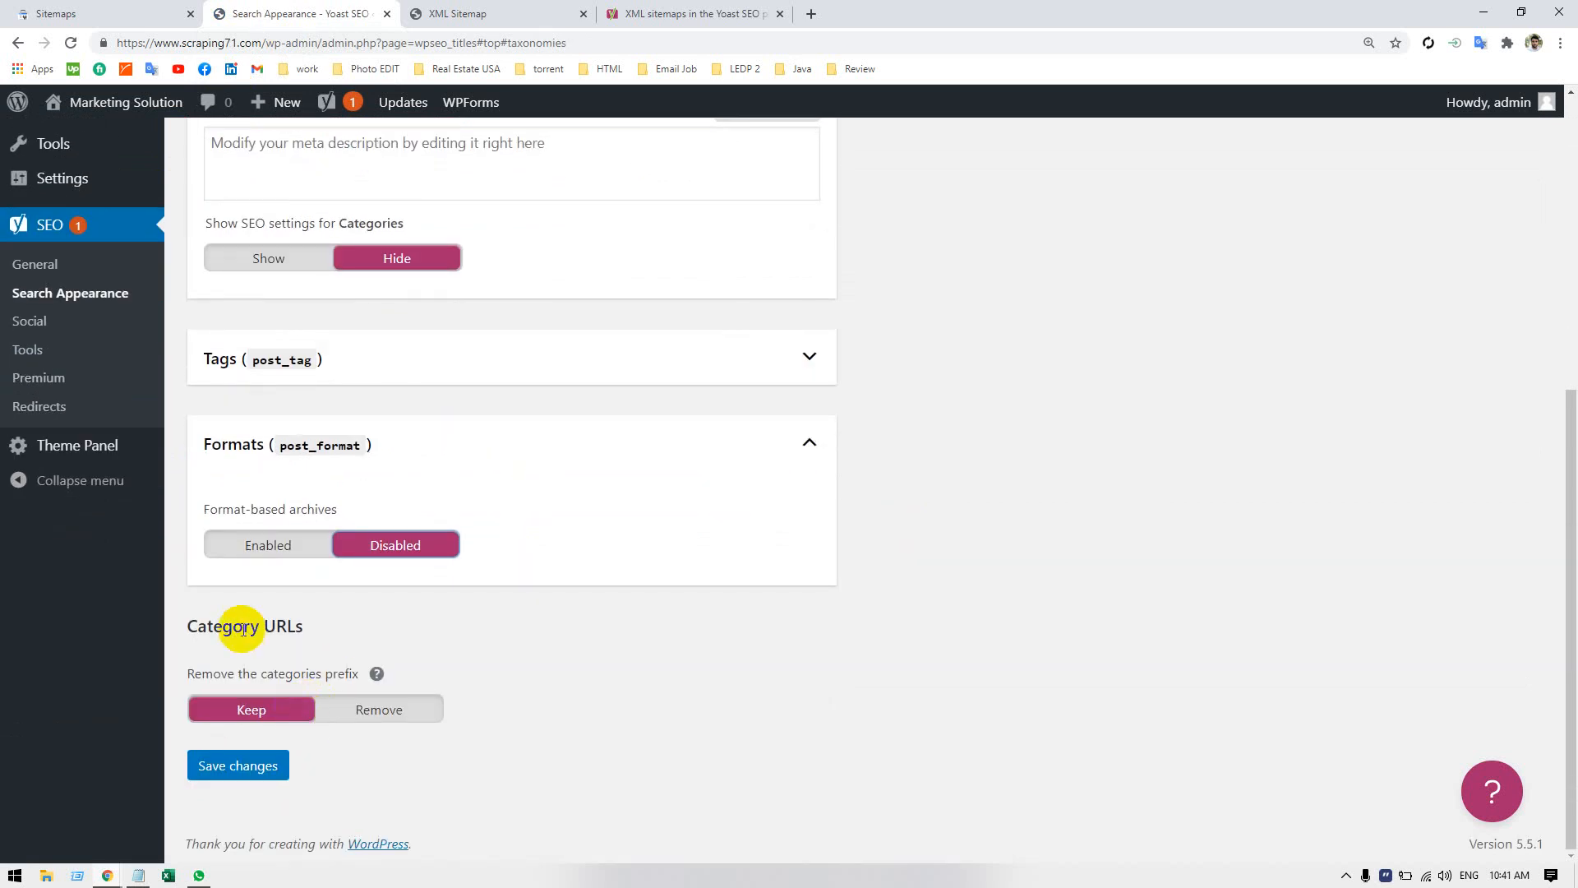
left_click(382, 711)
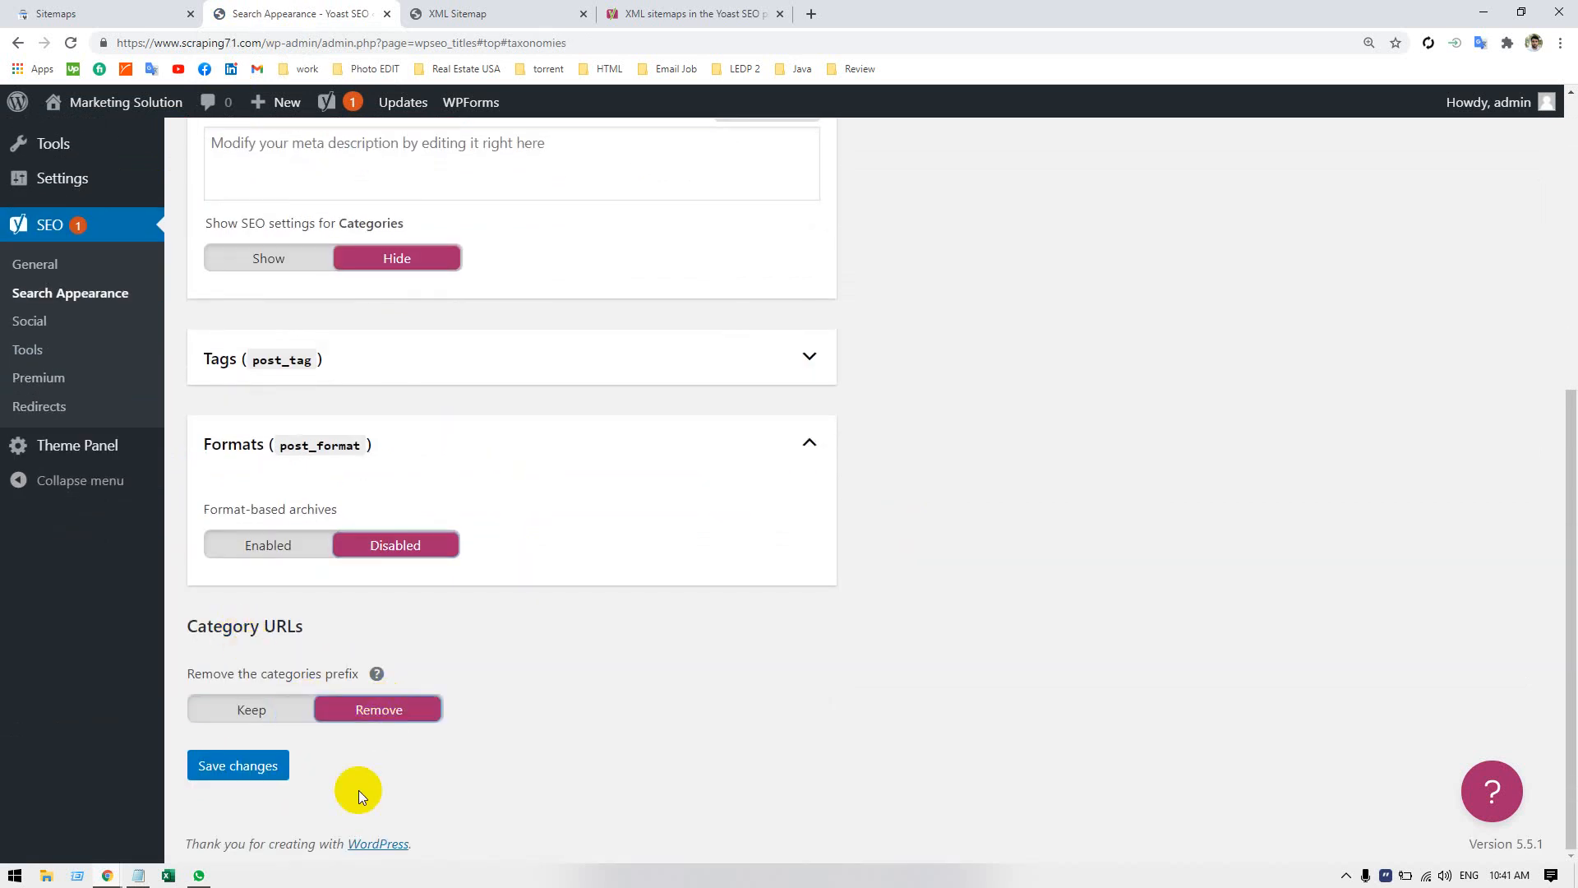
left_click(241, 769)
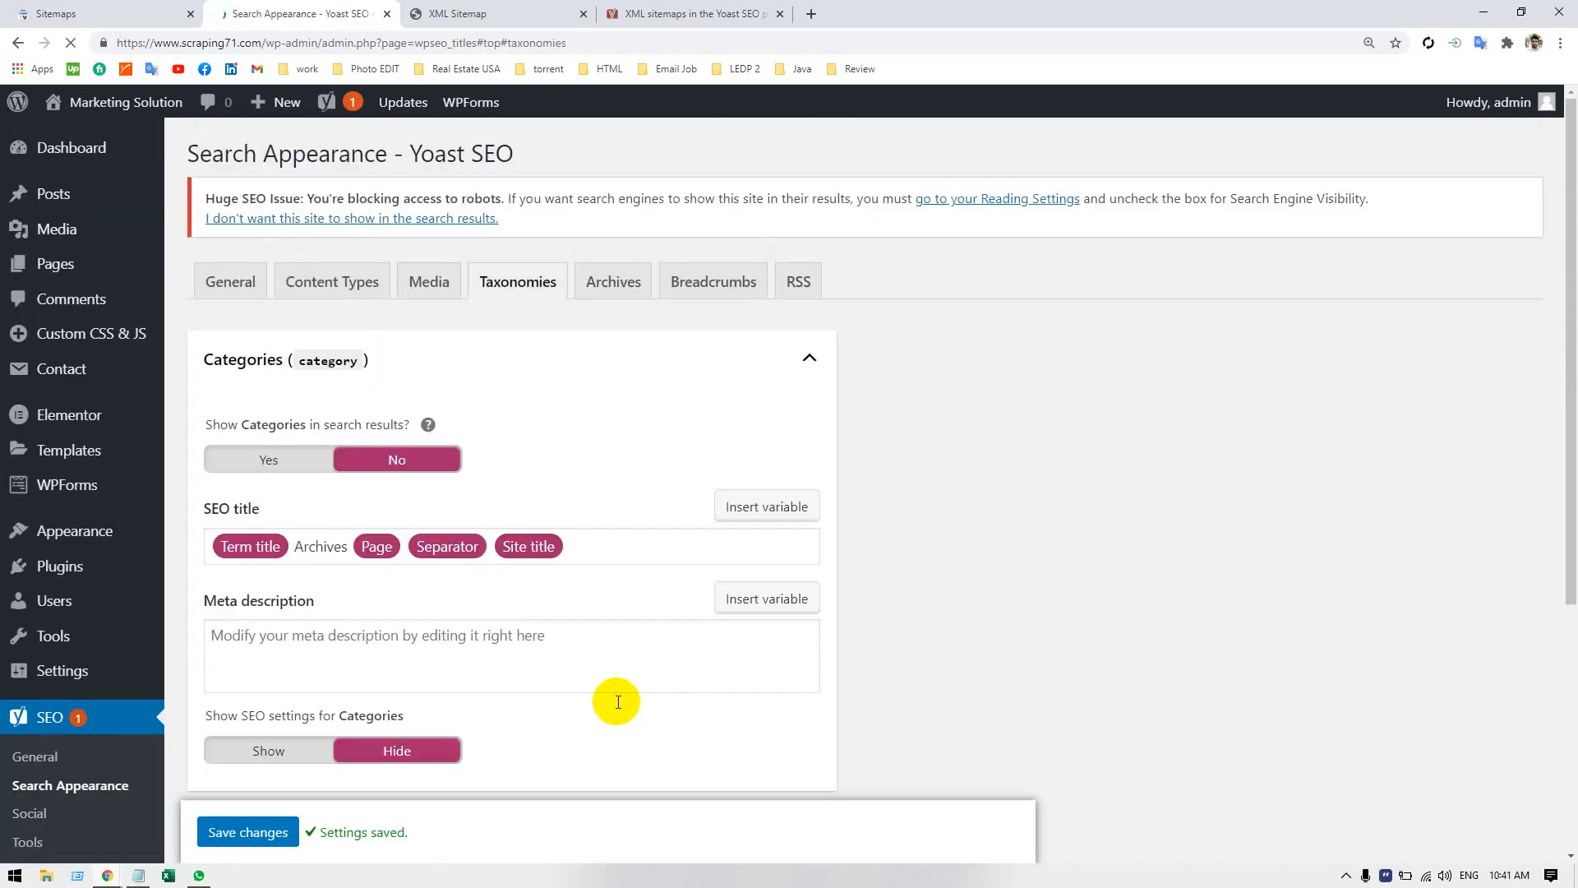
scroll(570, 430, "down", 5)
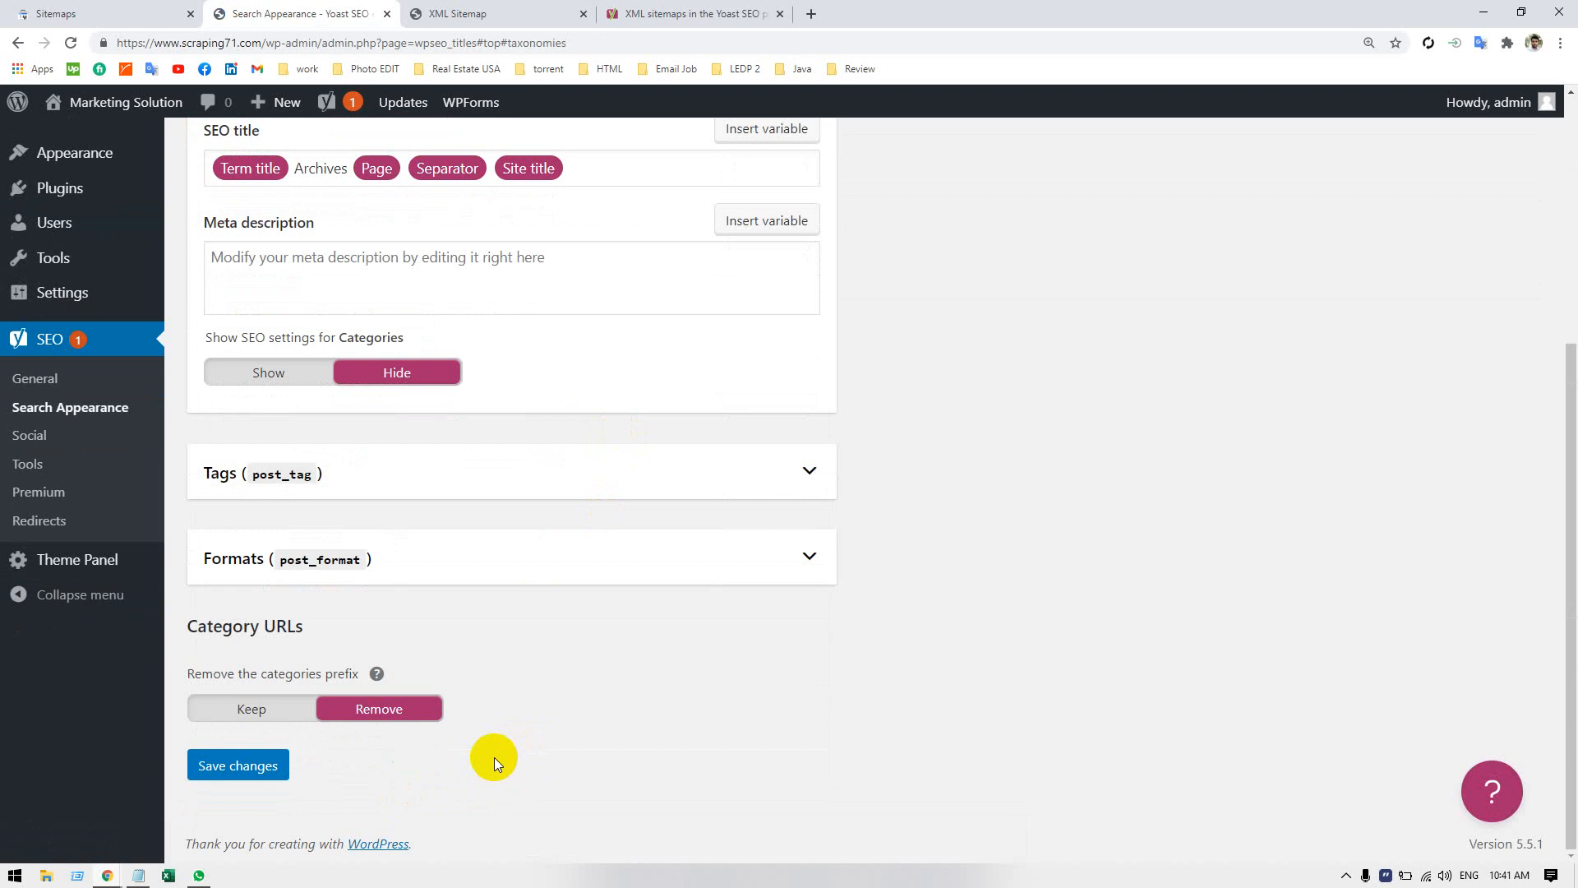
Go back to the site's XML sitemap index and reload it to check the effect of the saved taxonomy settings.
left_click(707, 14)
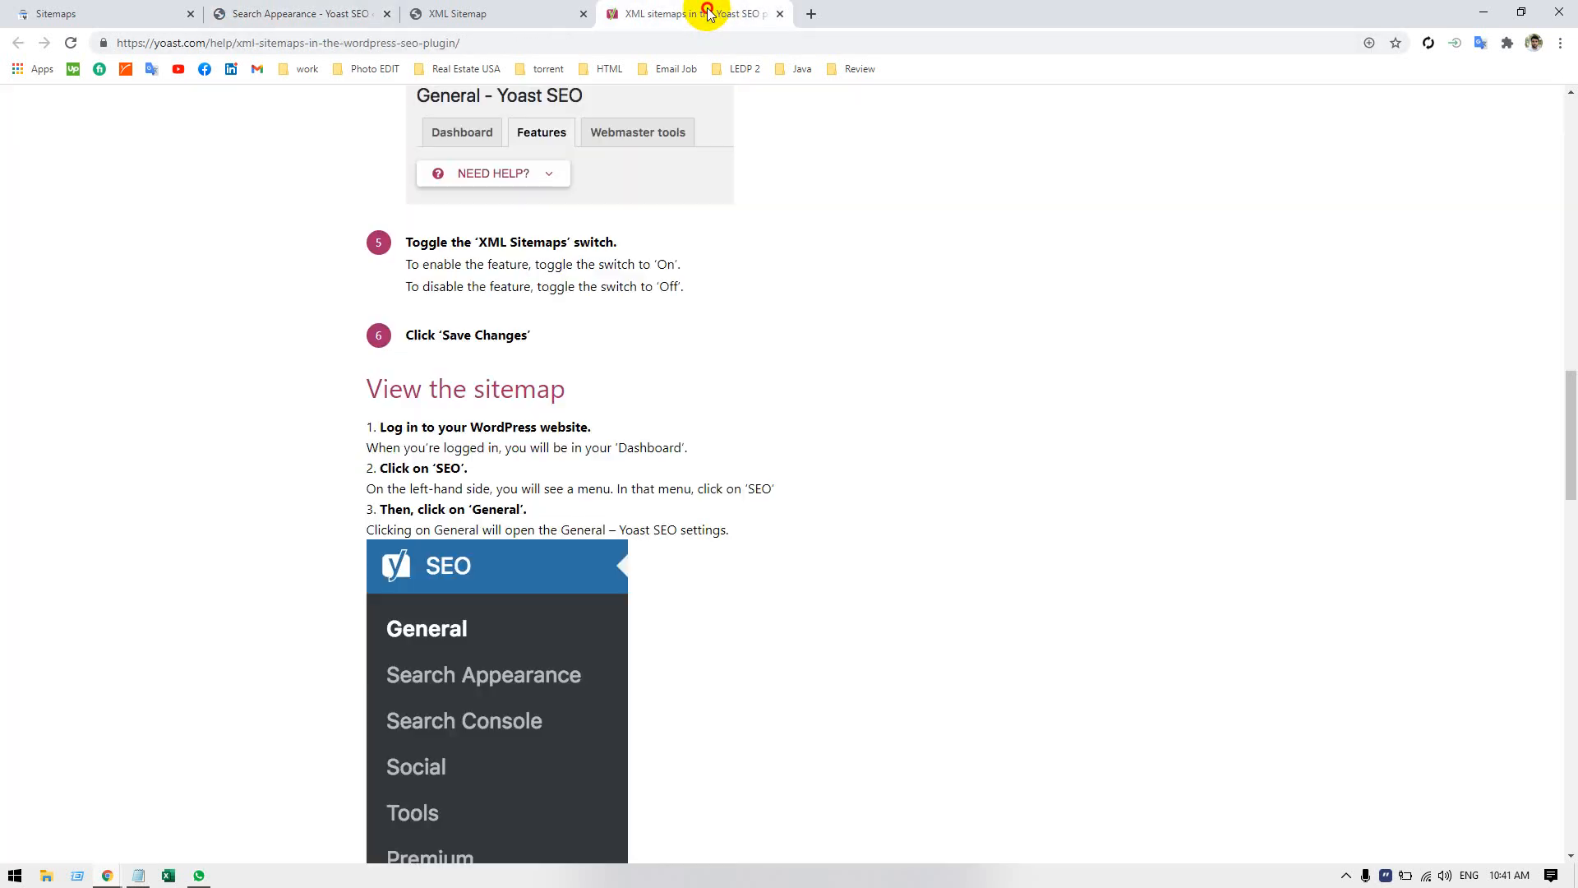
left_click(485, 14)
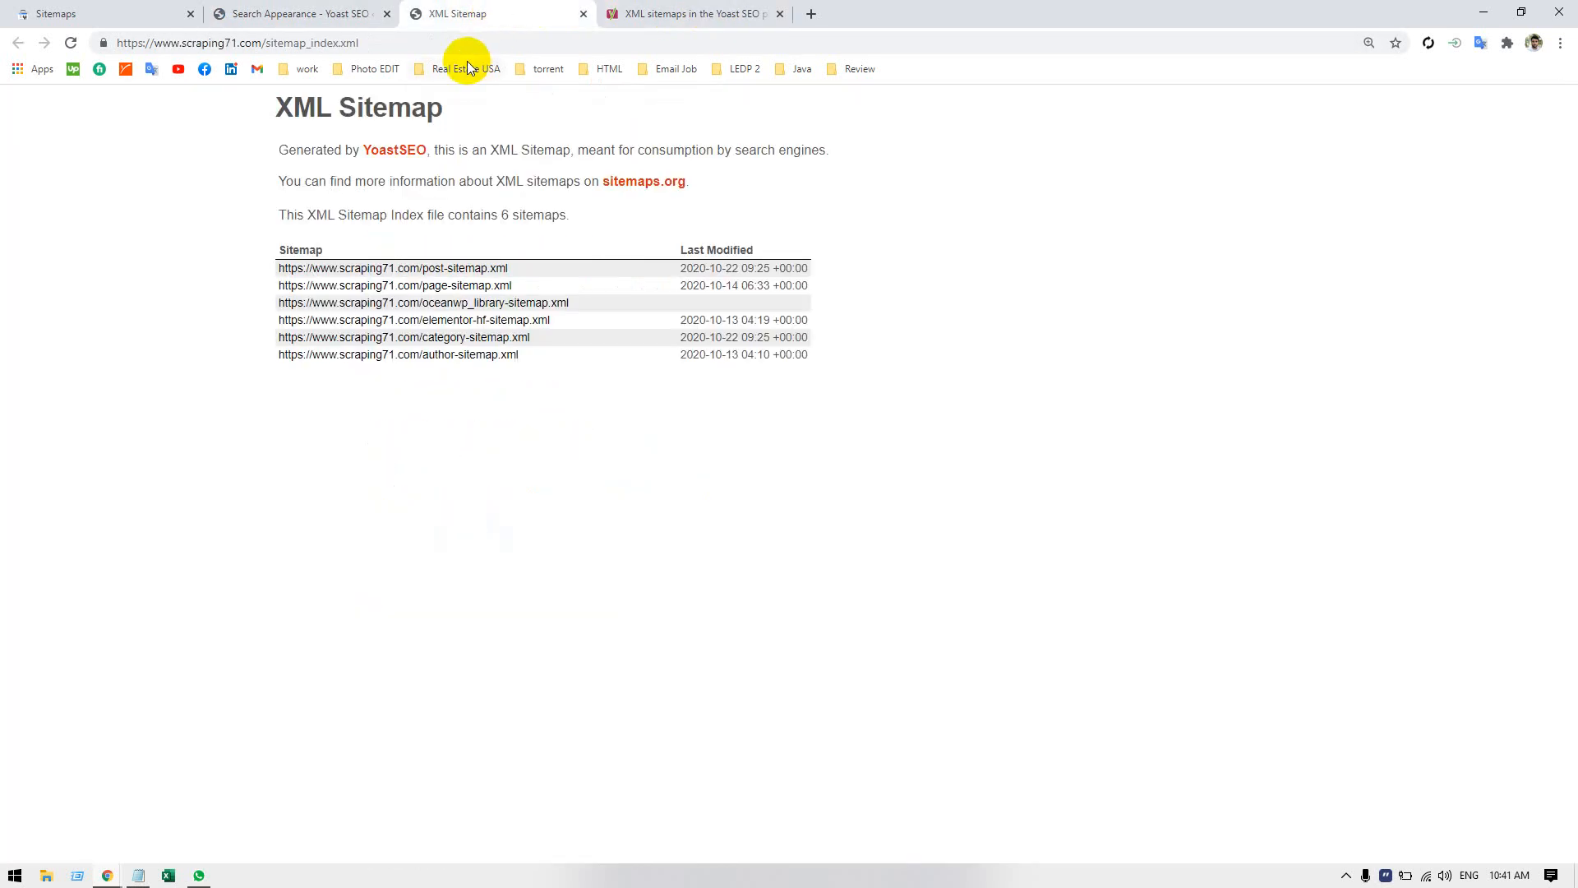
left_click(434, 38)
key("Return")
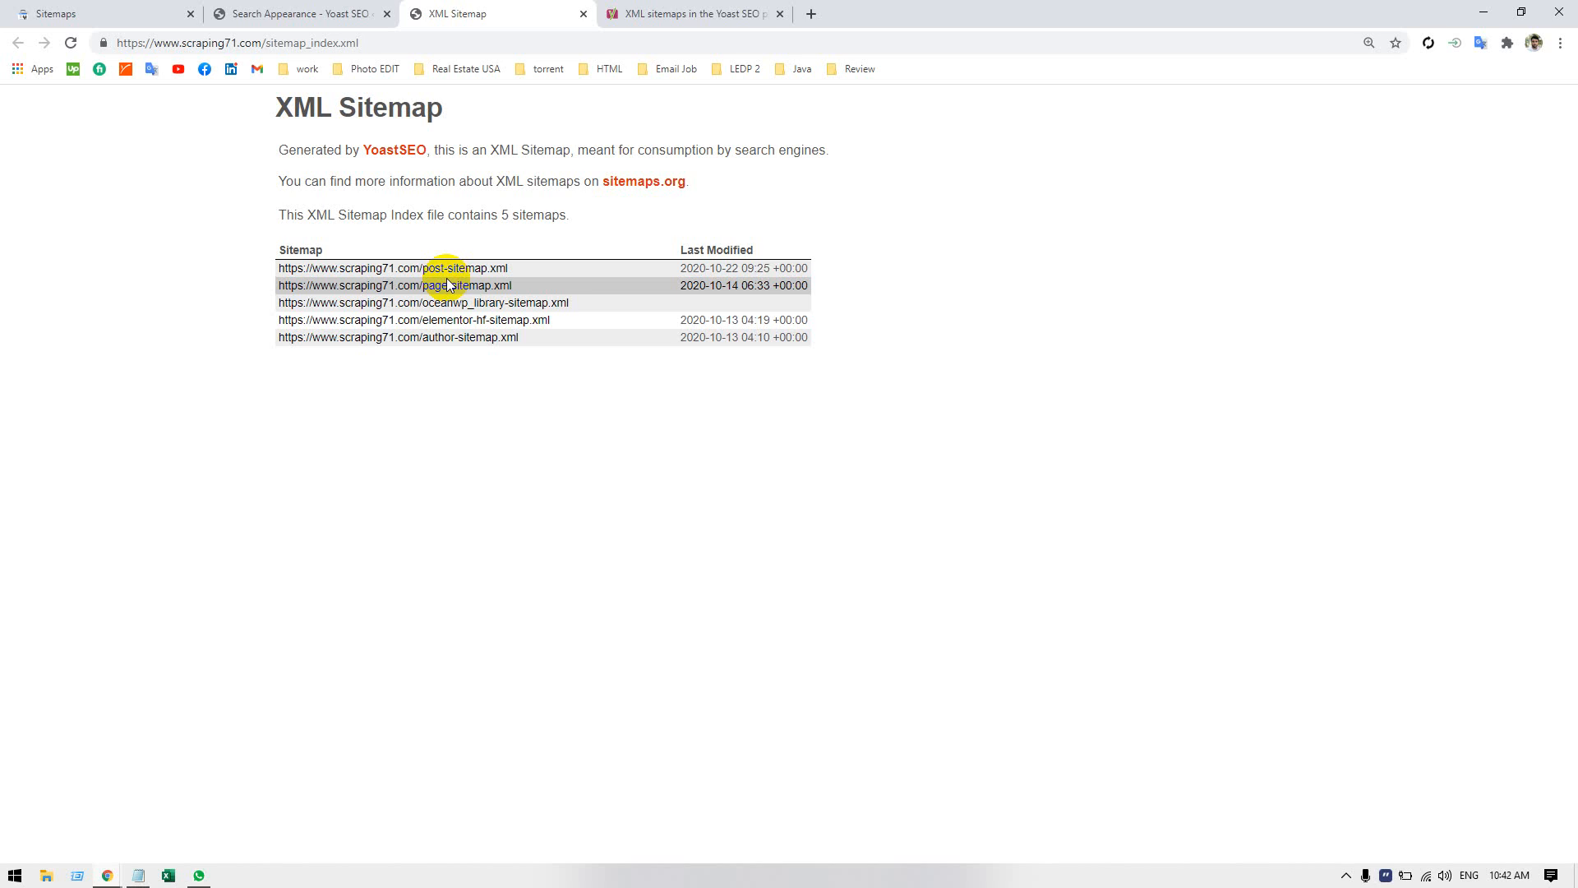
Return to the Search Appearance taxonomy settings, expand the Tags section, and review its options along with the other taxonomy settings.
left_click(667, 23)
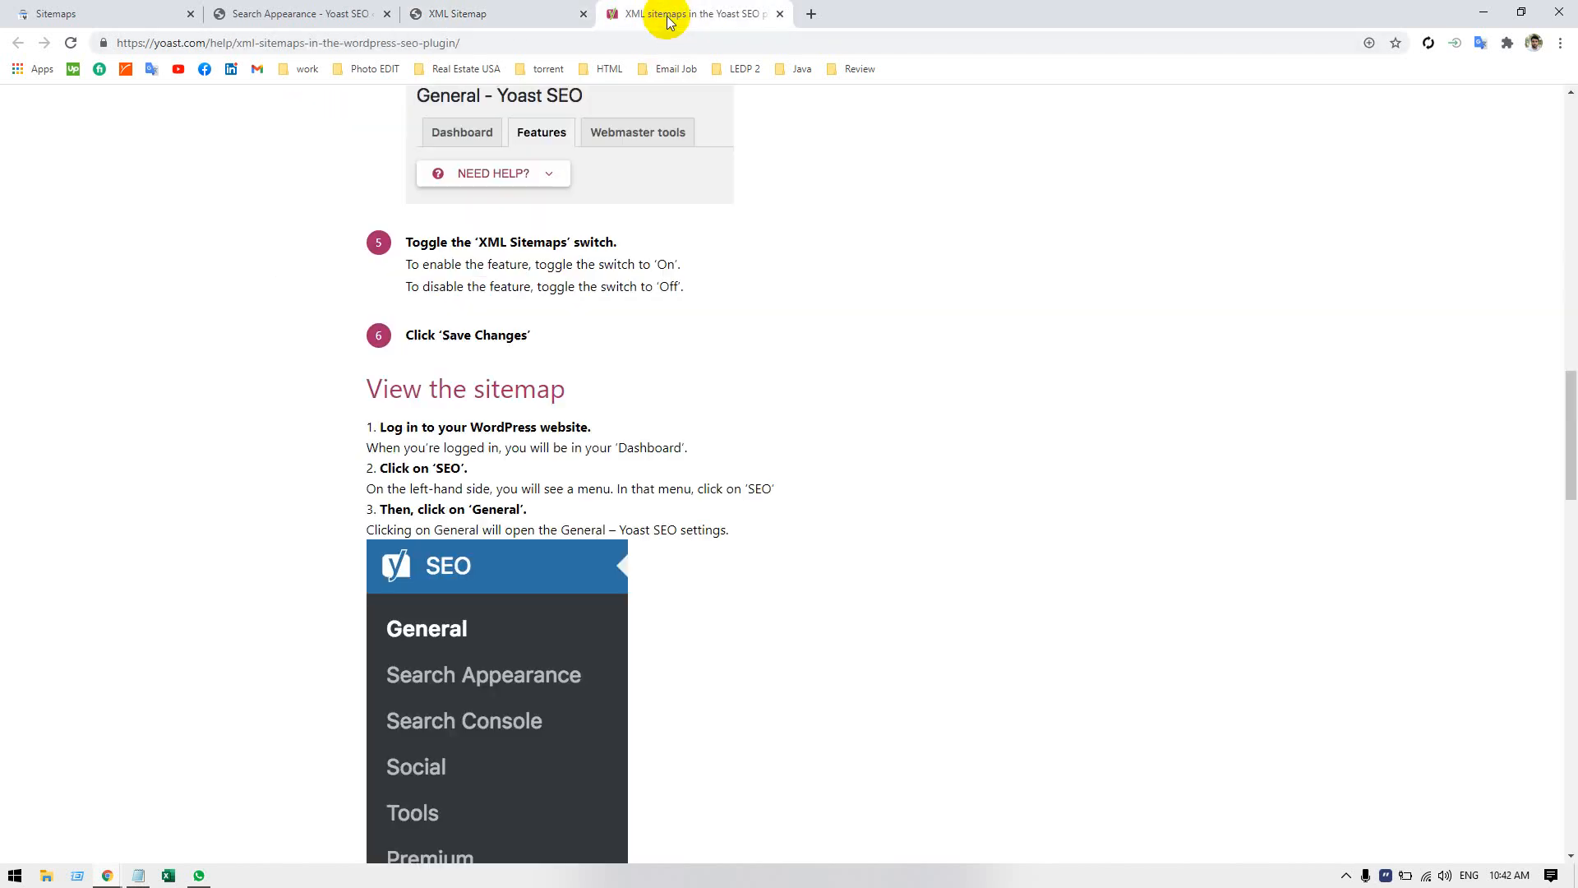
left_click(276, 13)
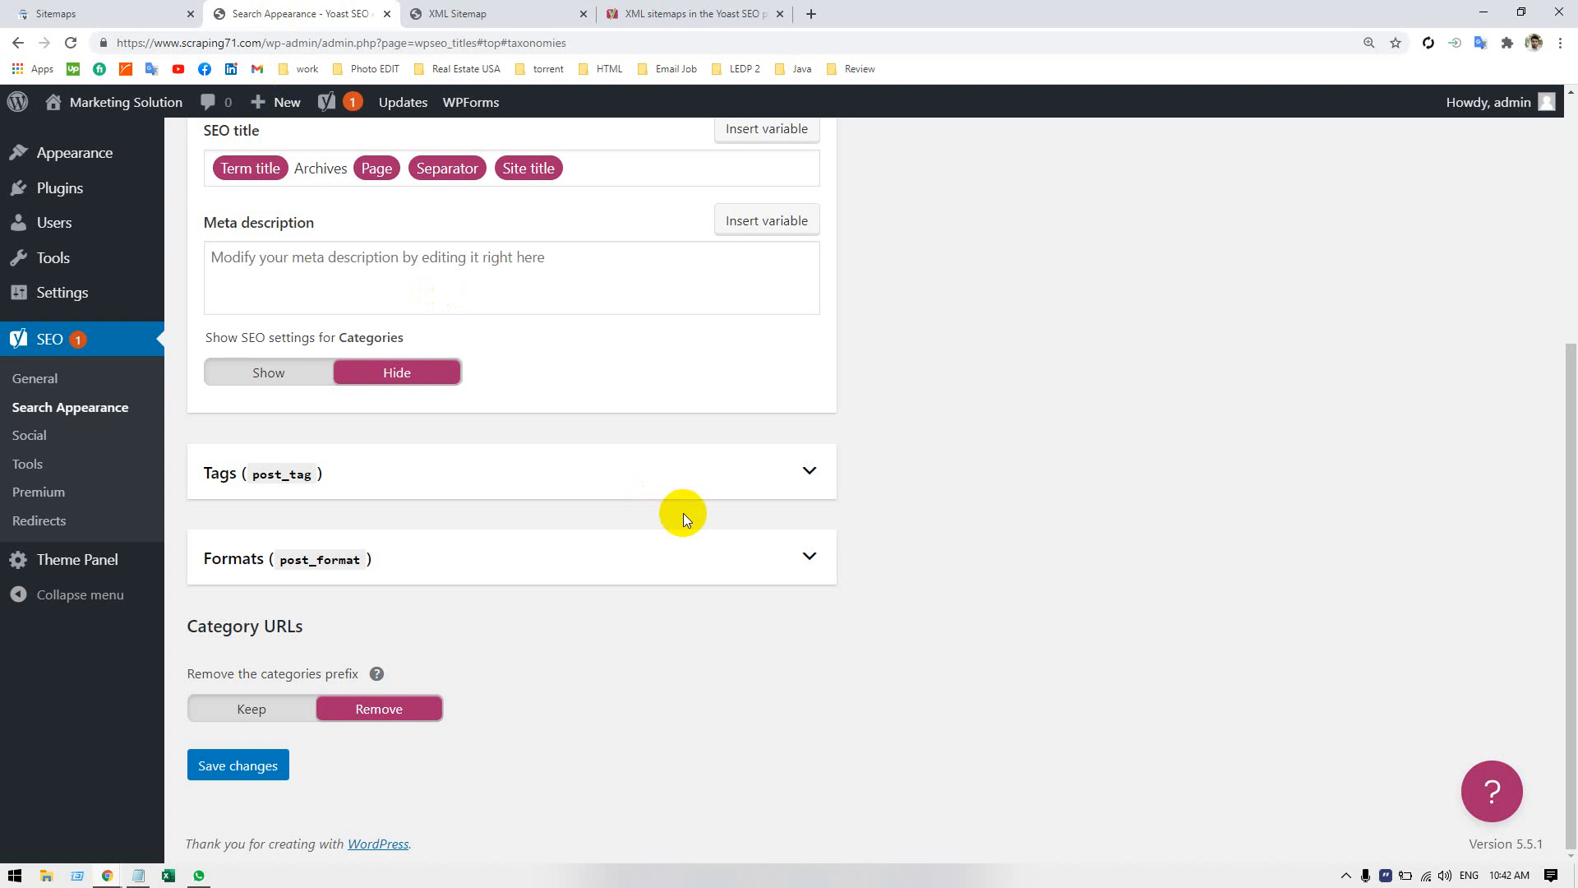
left_click(612, 475)
scroll(608, 475, "down", 2)
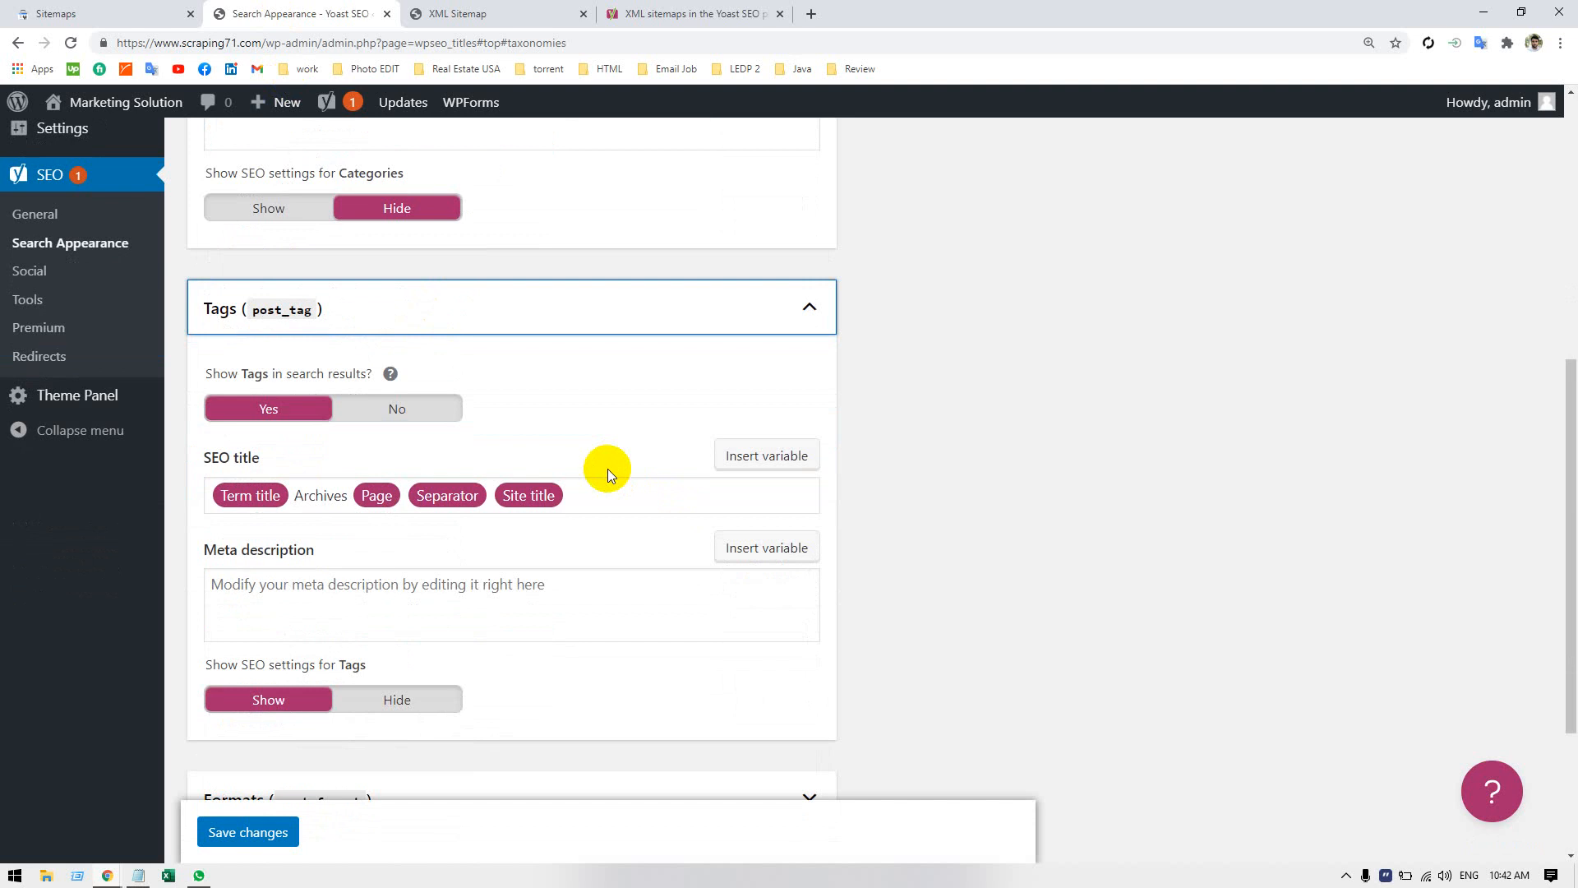
scroll(608, 468, "up", 5)
scroll(608, 473, "down", 3)
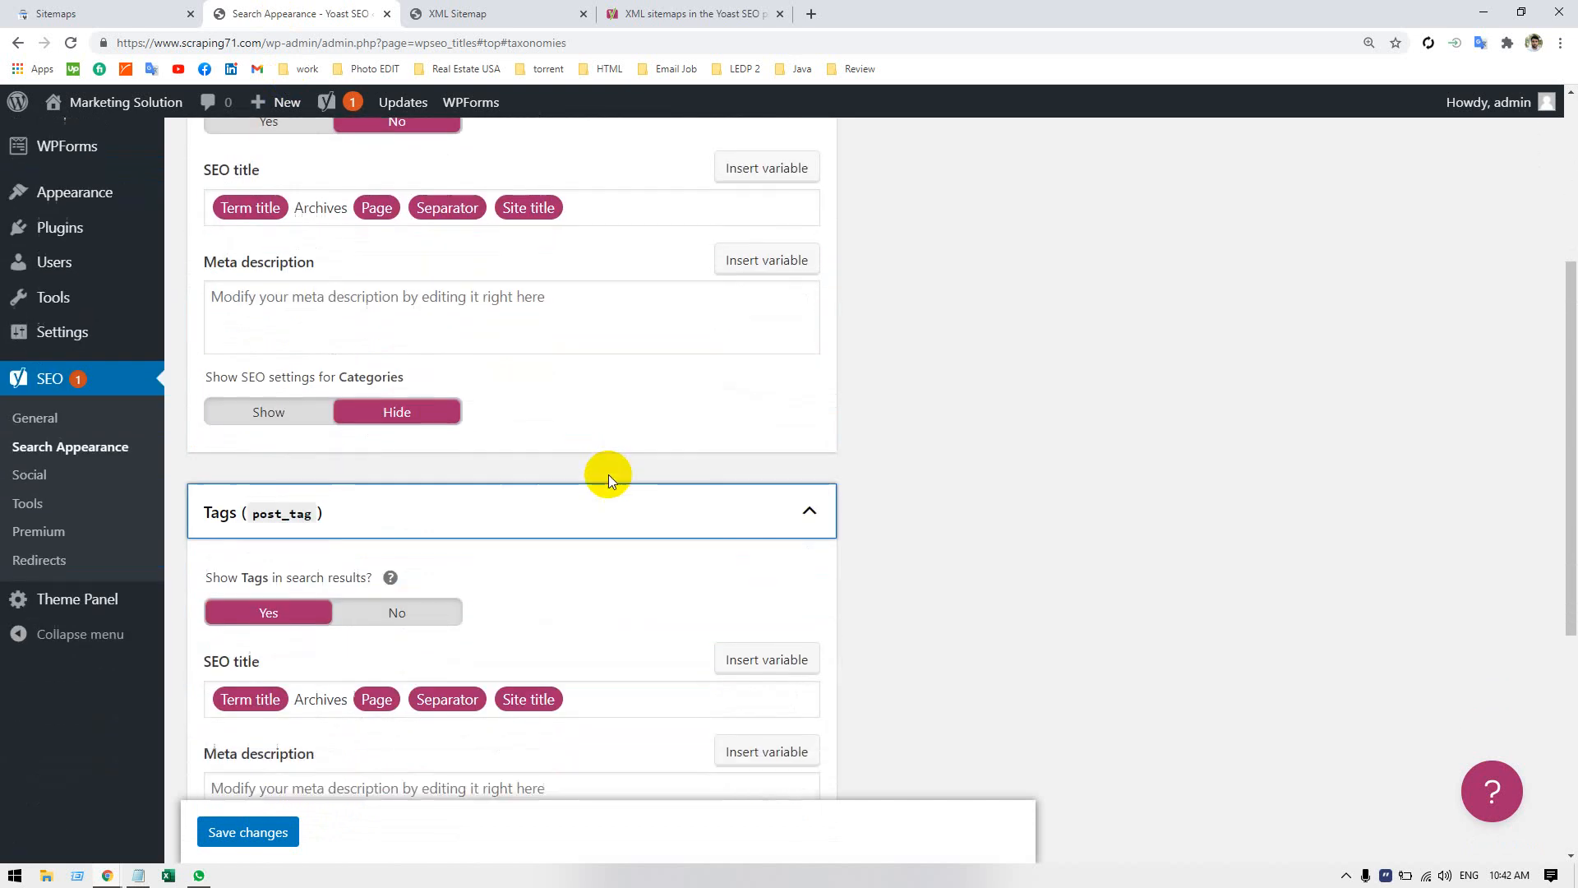
scroll(609, 475, "down", 2)
scroll(509, 487, "down", 1)
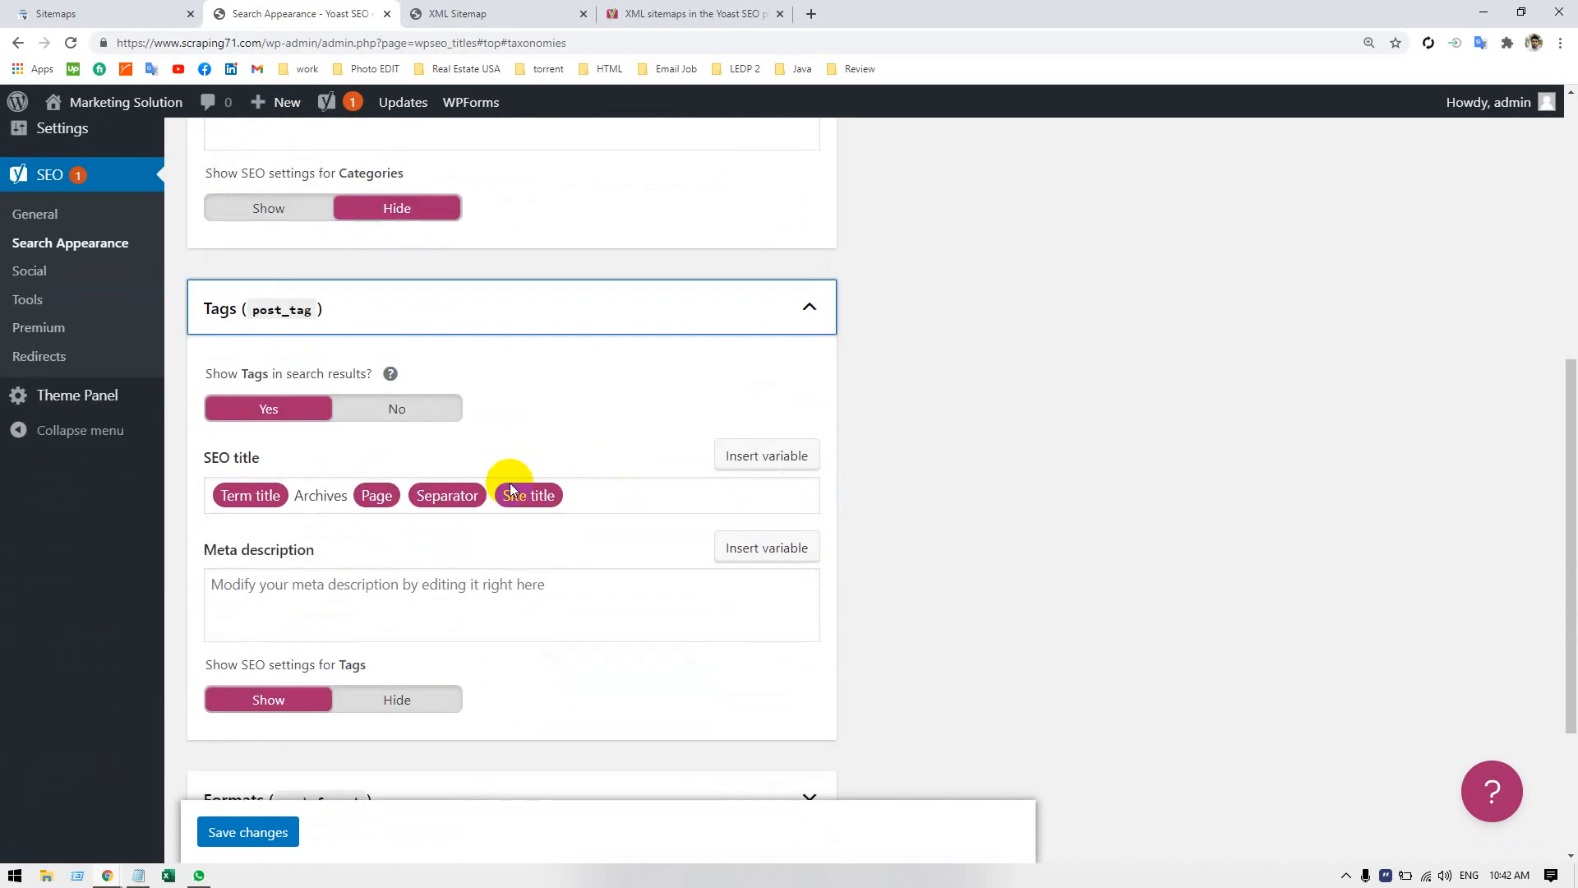
scroll(534, 532, "down", 2)
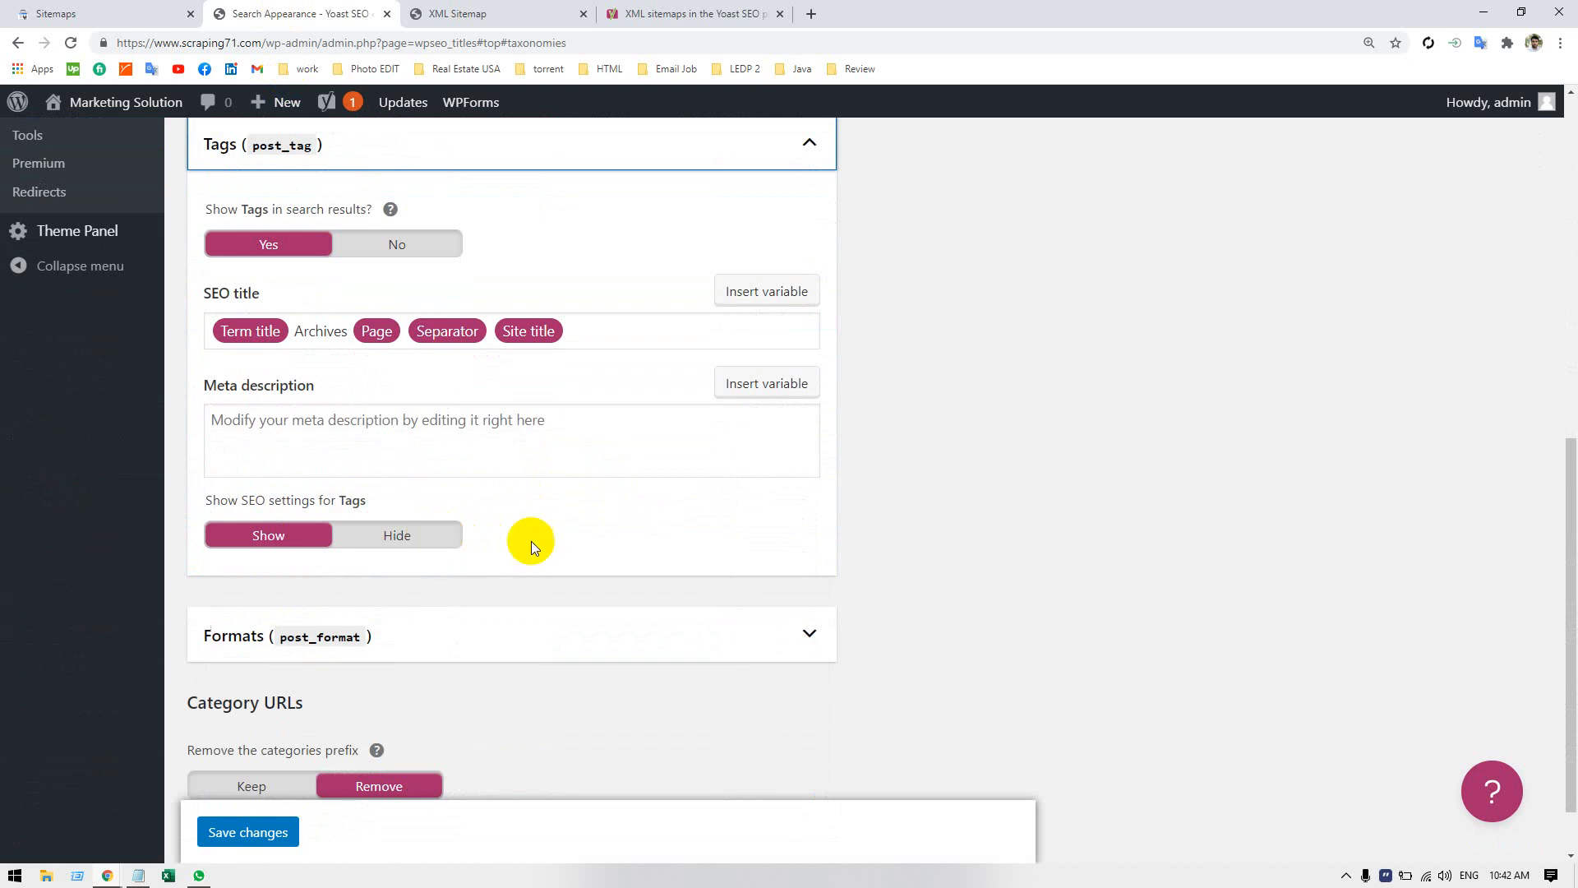
scroll(609, 527, "down", 1)
scroll(666, 533, "up", 9)
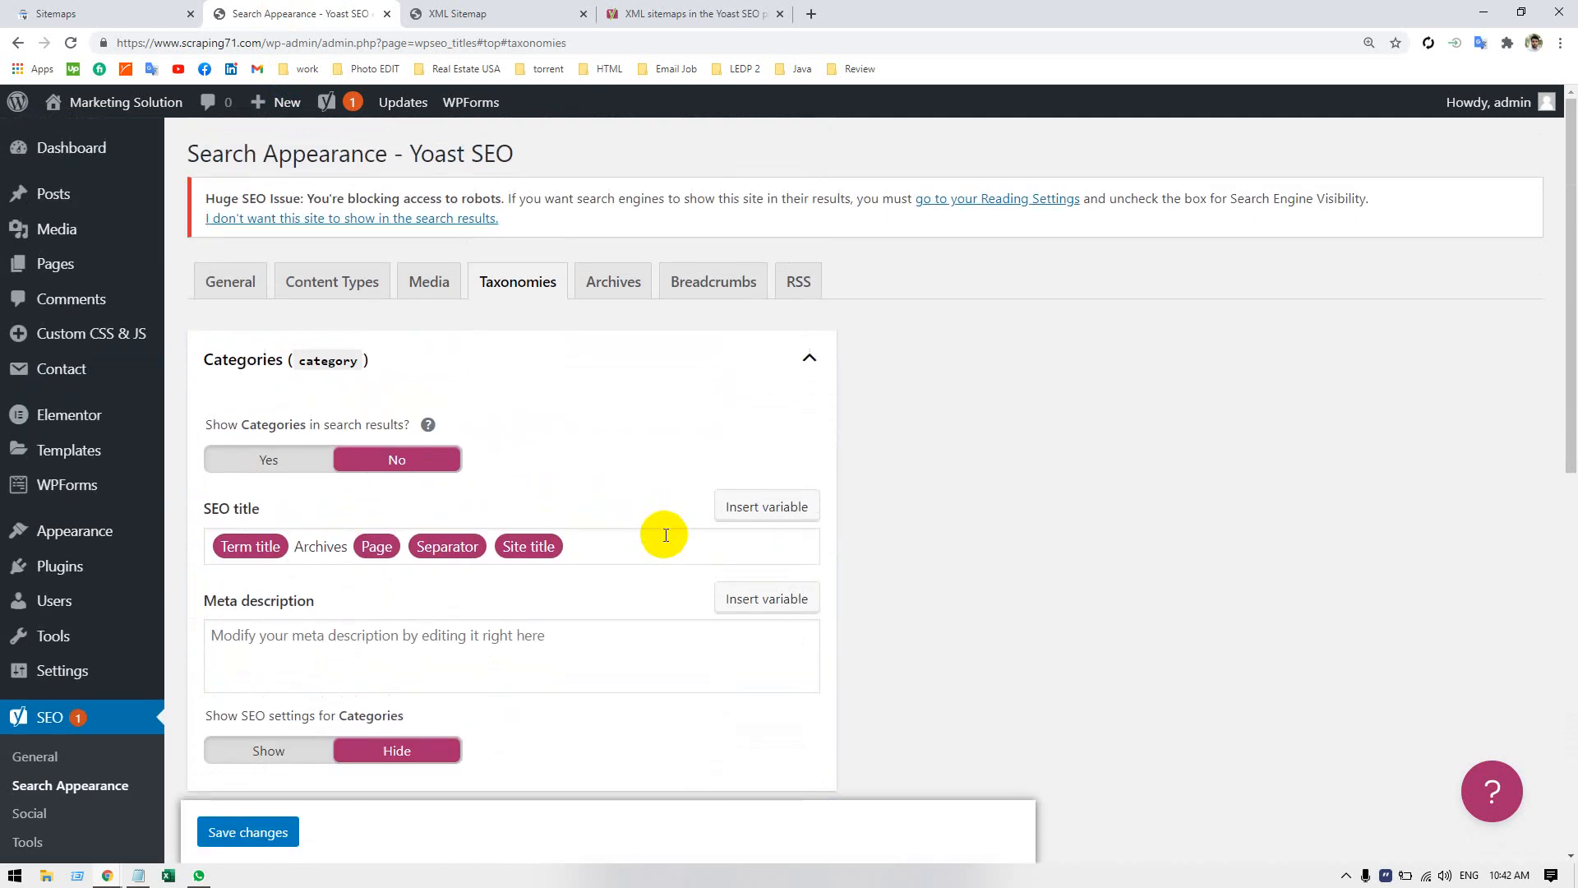
Disable author archives in the Search Appearance archives settings.
left_click(627, 279)
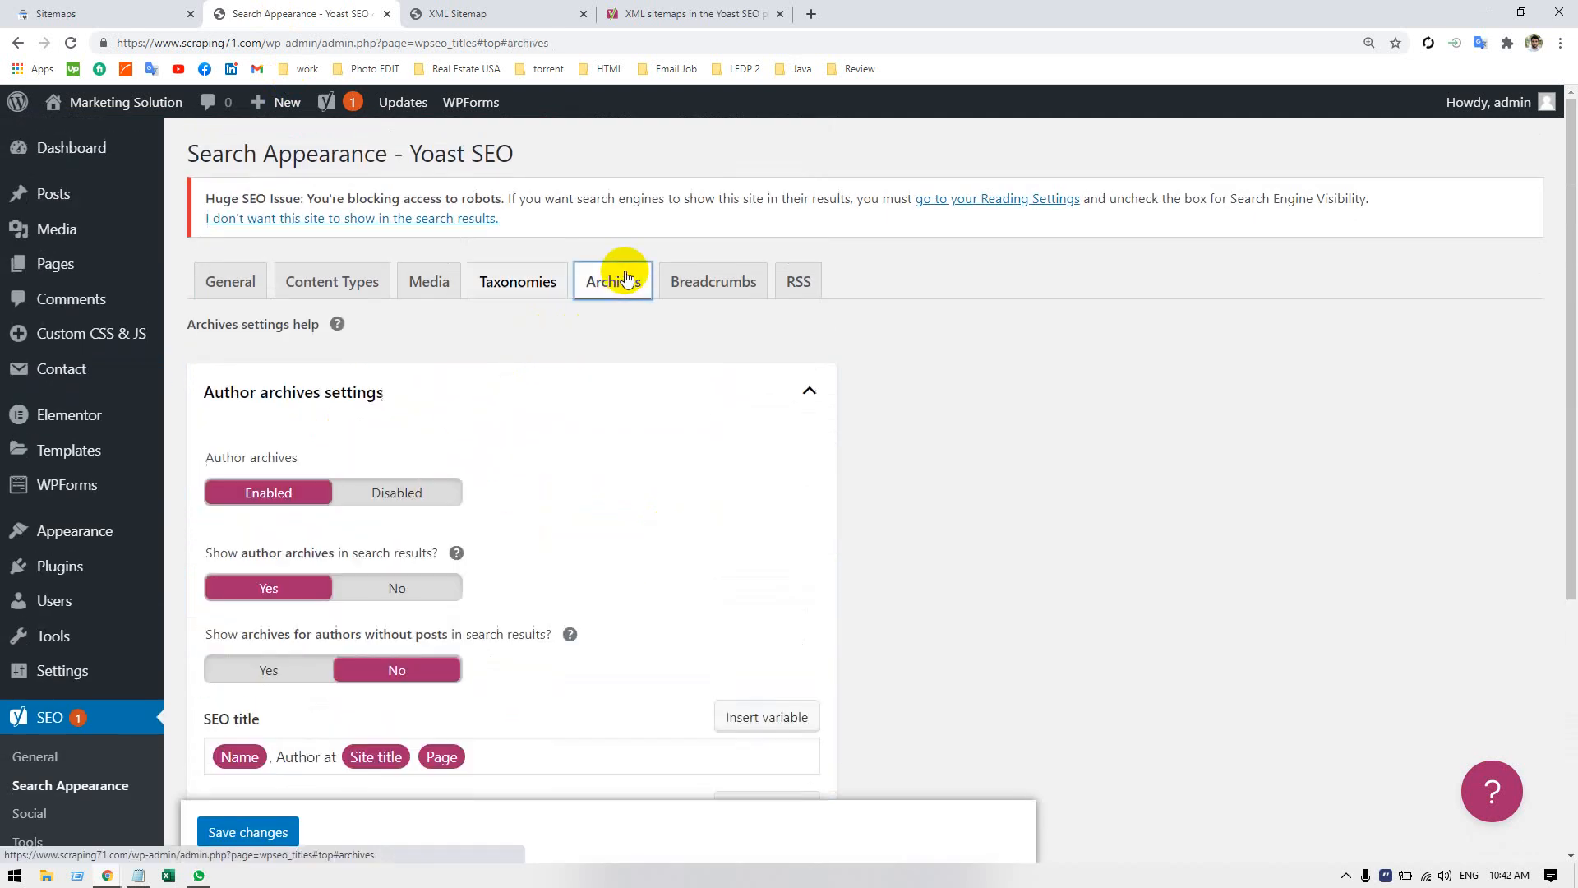
left_click(409, 492)
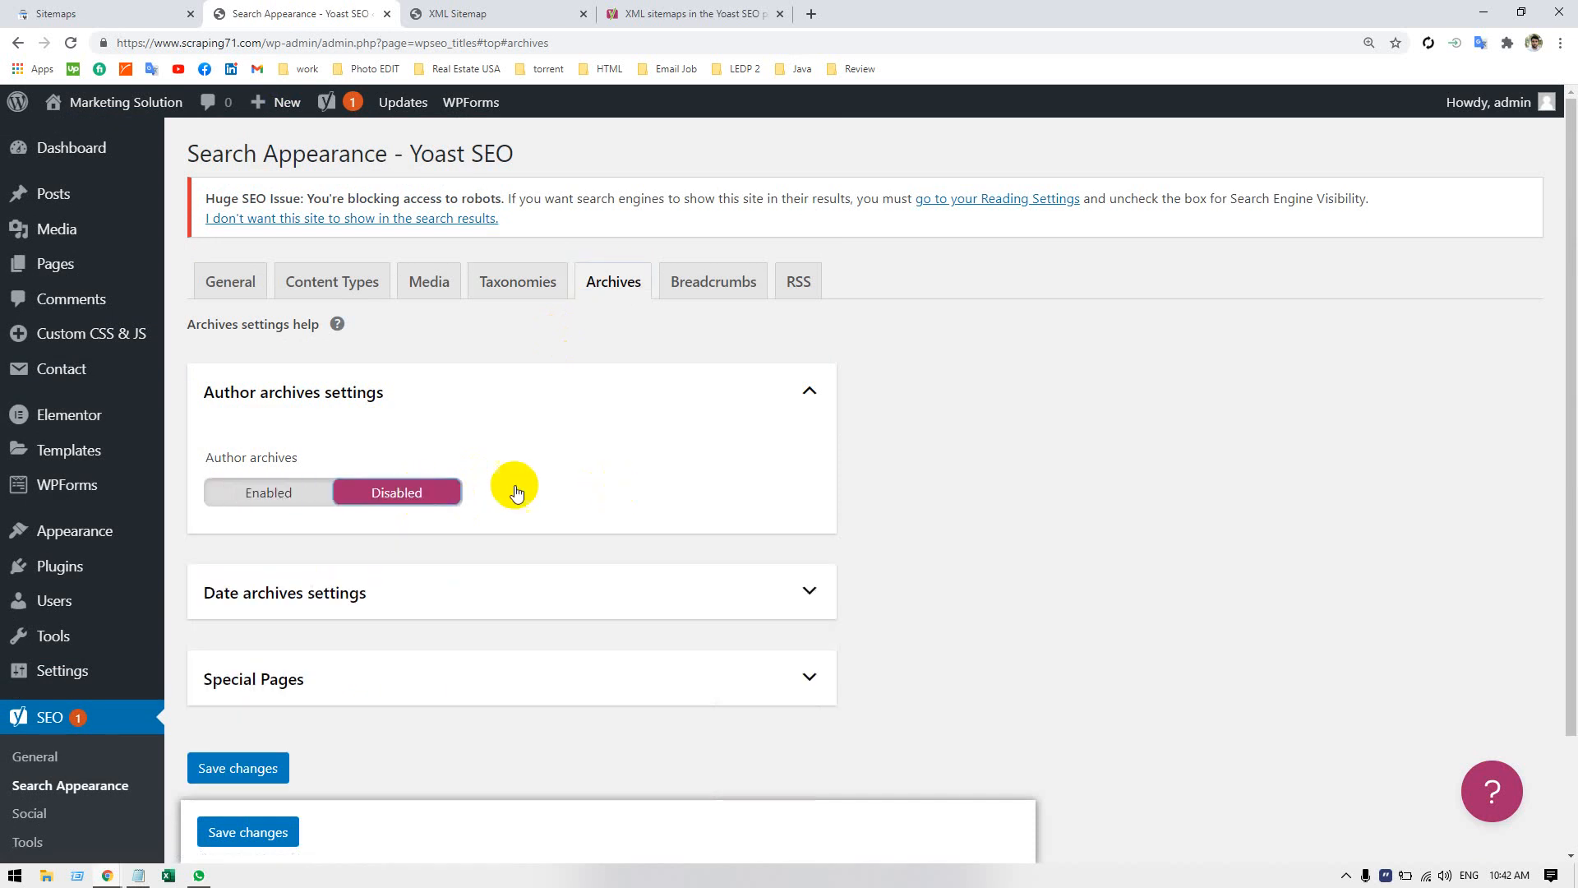
Review the Date archives and Special Pages sections, and look at the Breadcrumbs and RSS settings.
left_click(454, 592)
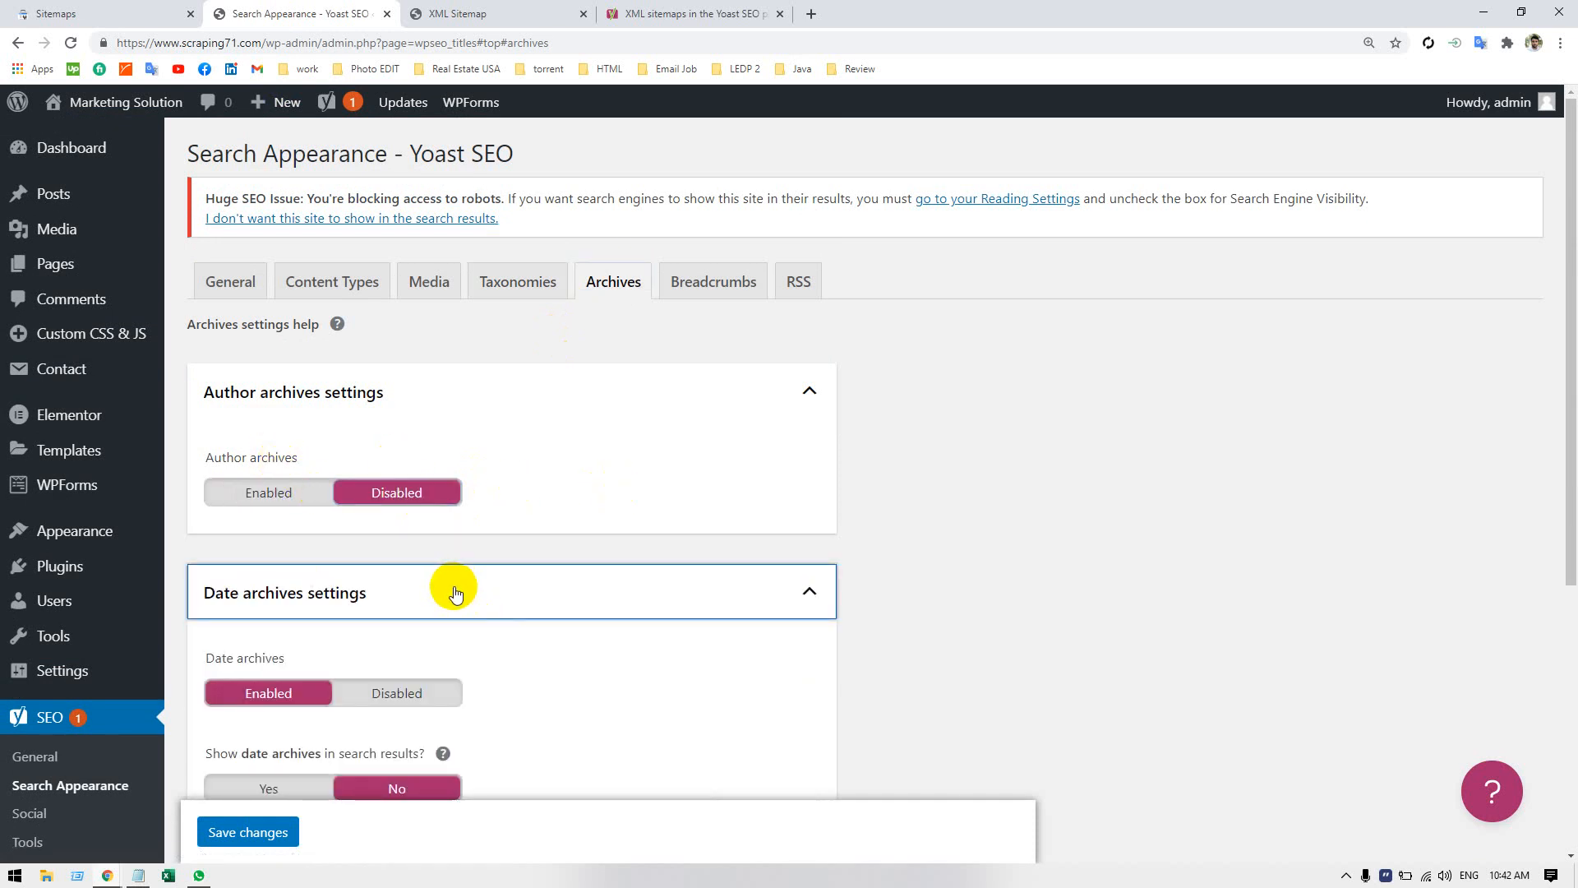
scroll(456, 592, "down", 2)
left_click(337, 396)
left_click(397, 542)
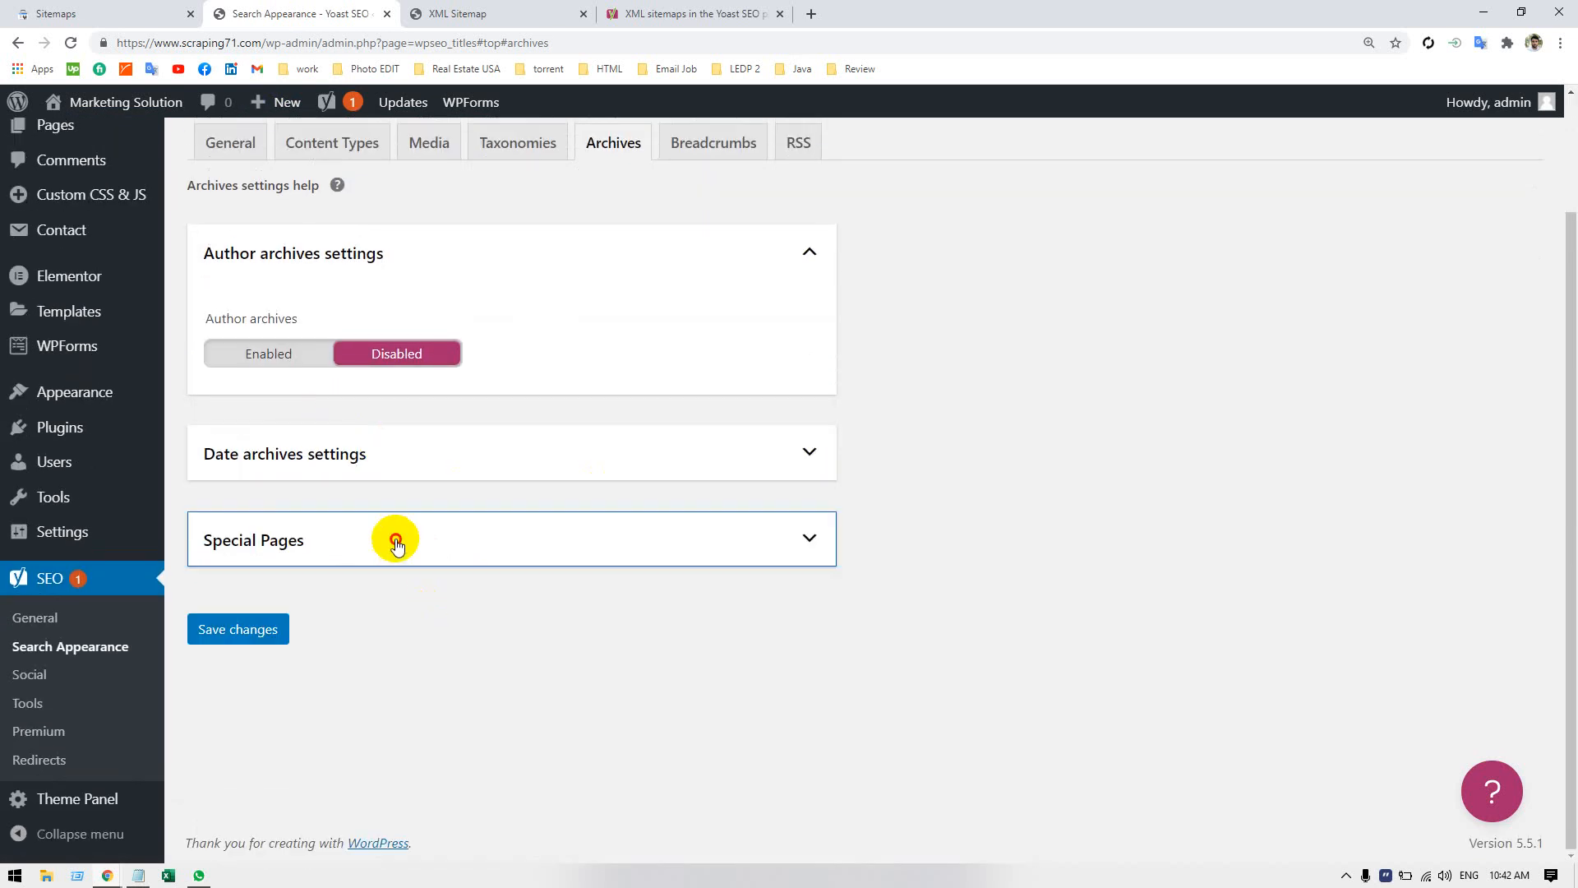
scroll(395, 539, "down", 1)
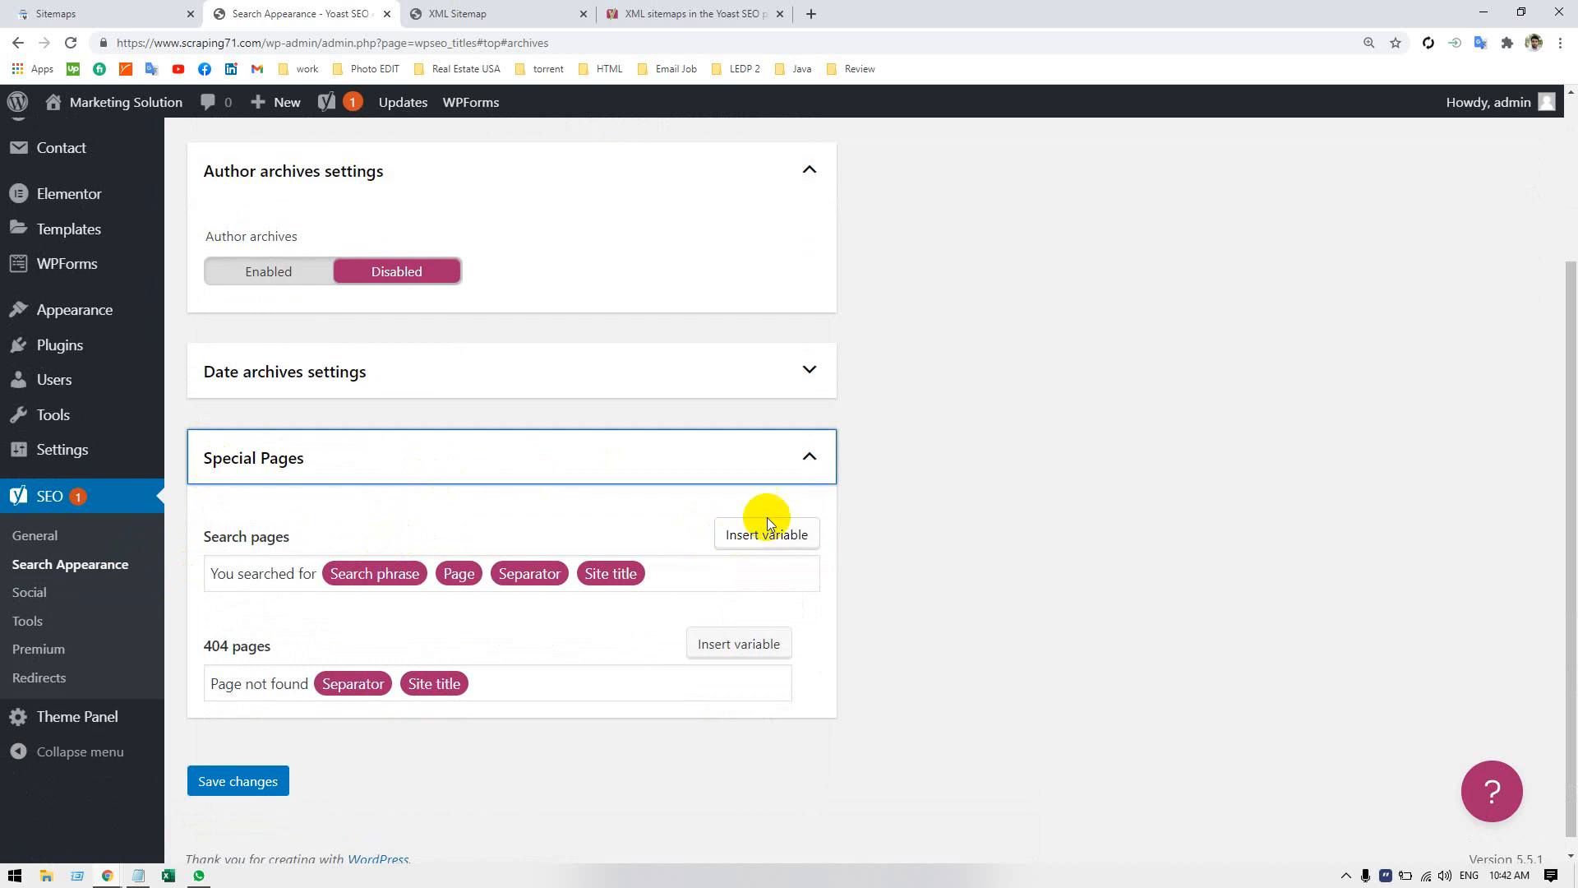
left_click(588, 456)
scroll(588, 458, "up", 2)
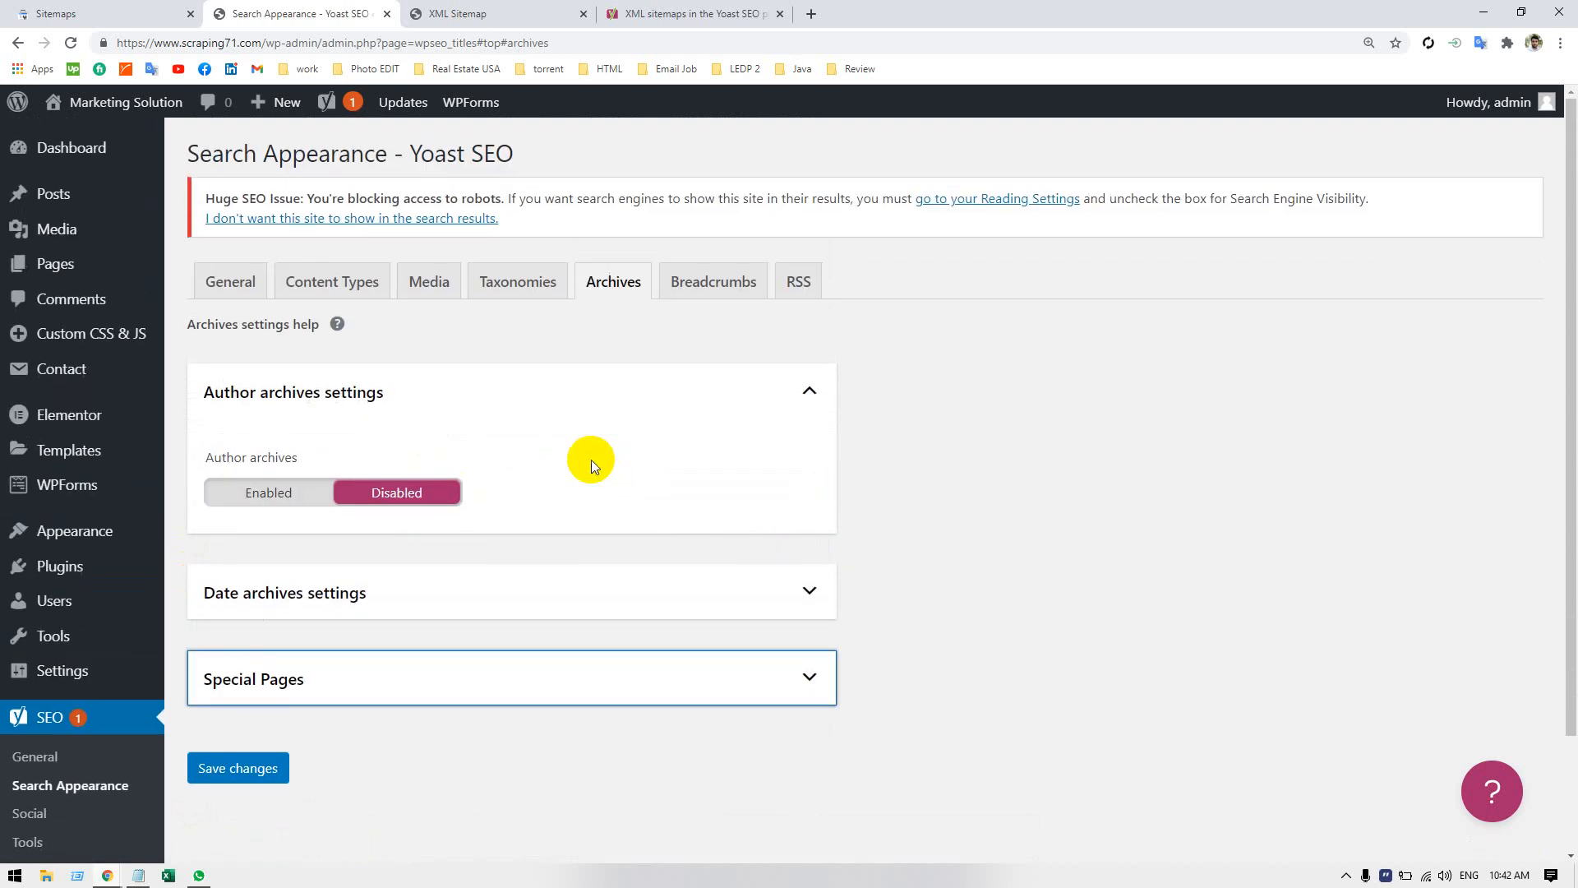
left_click(713, 303)
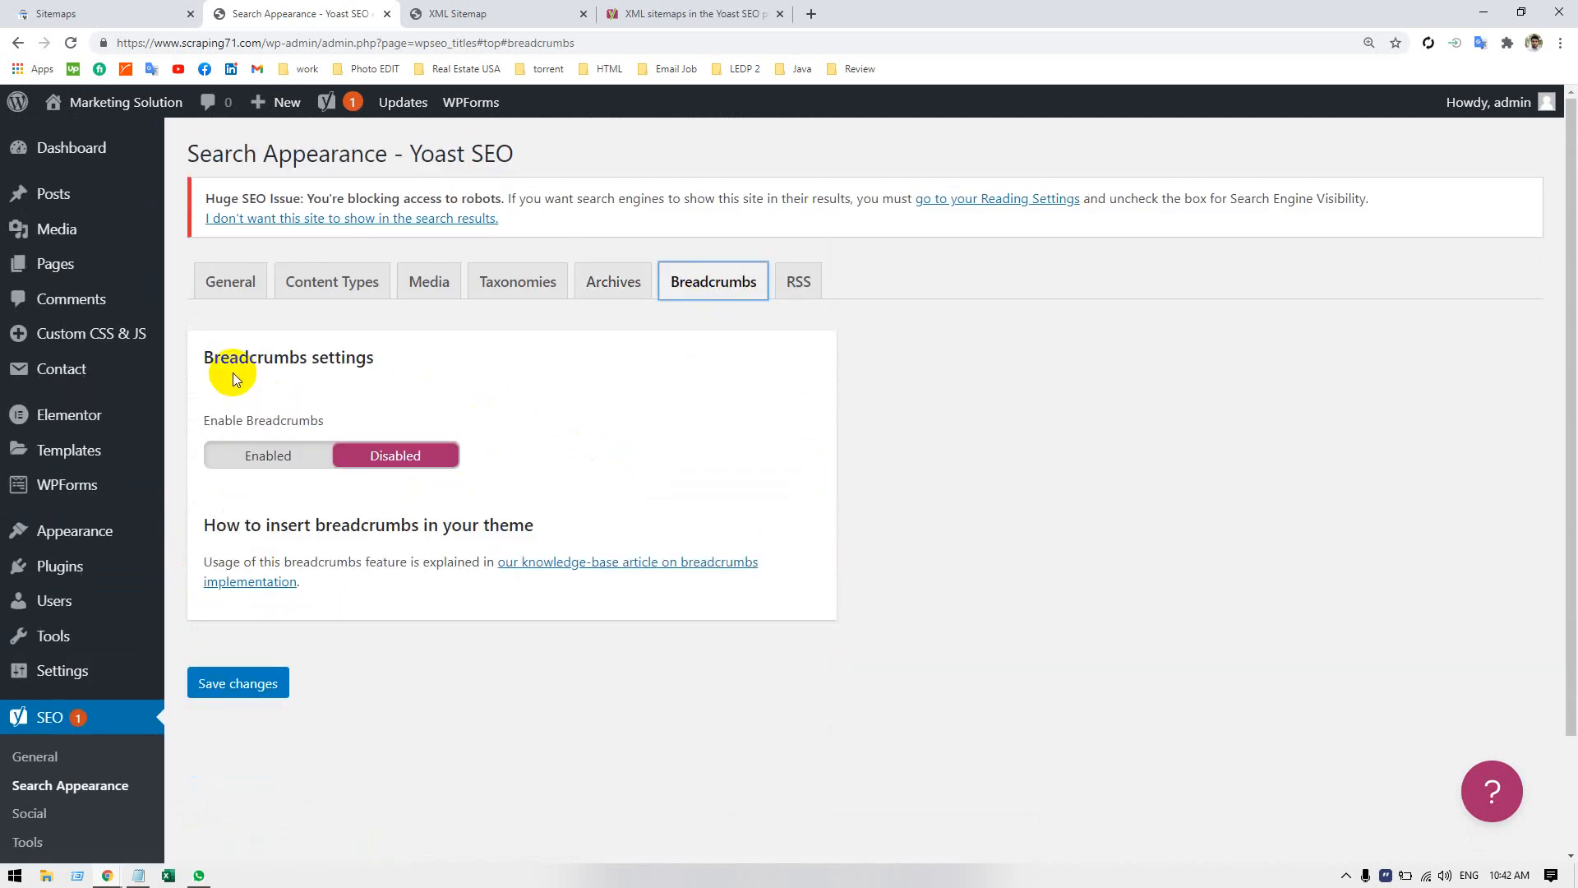
left_click(802, 277)
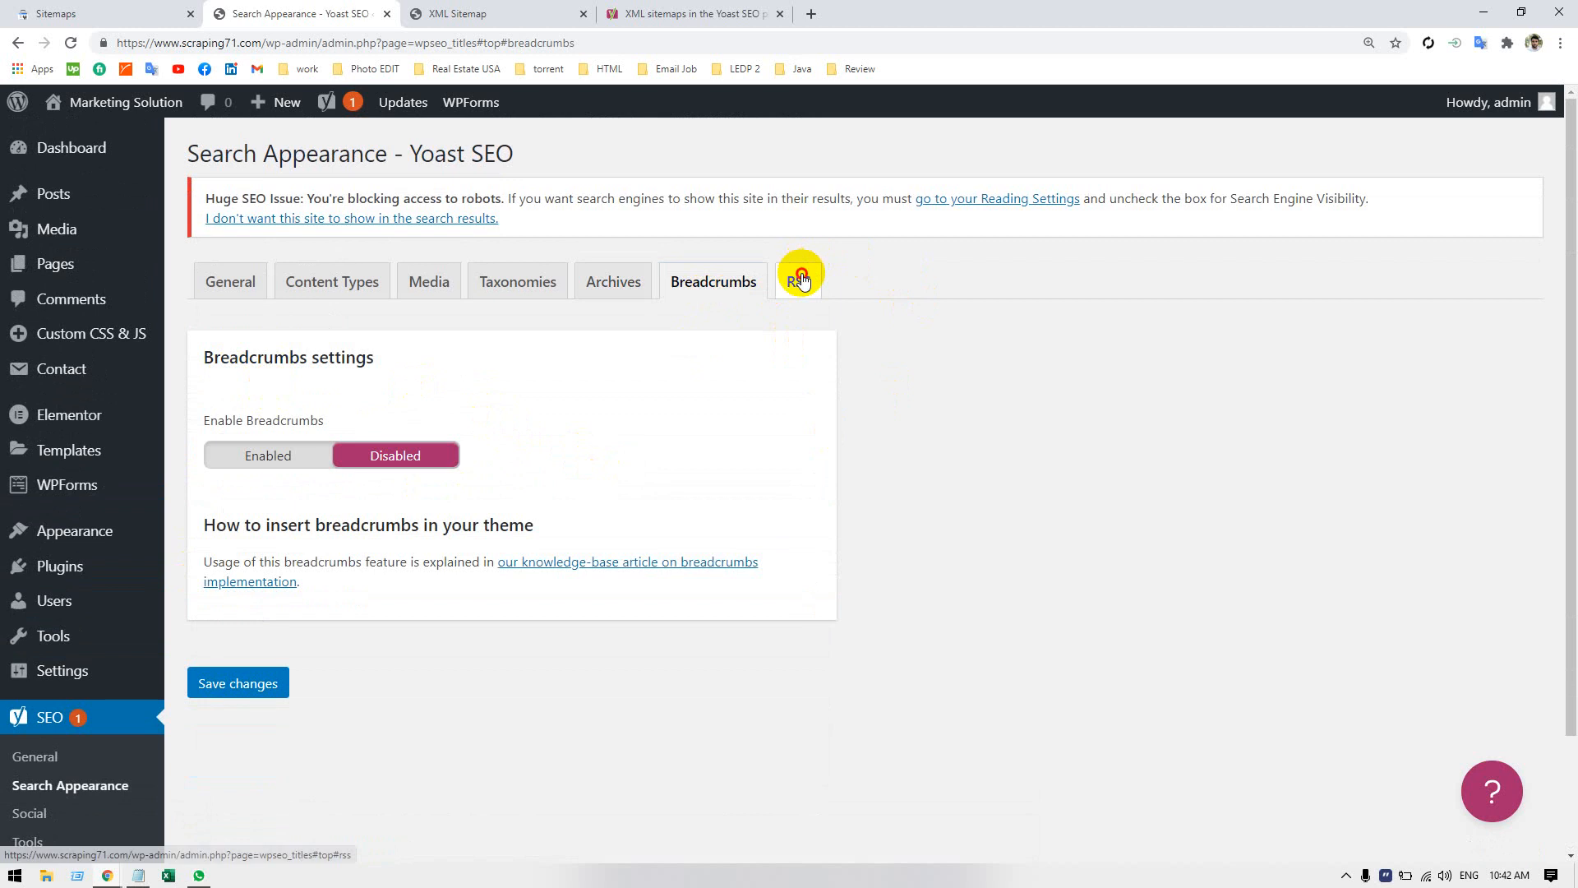
Return to the archives settings, save them, and reload the site's XML sitemap index.
left_click(627, 277)
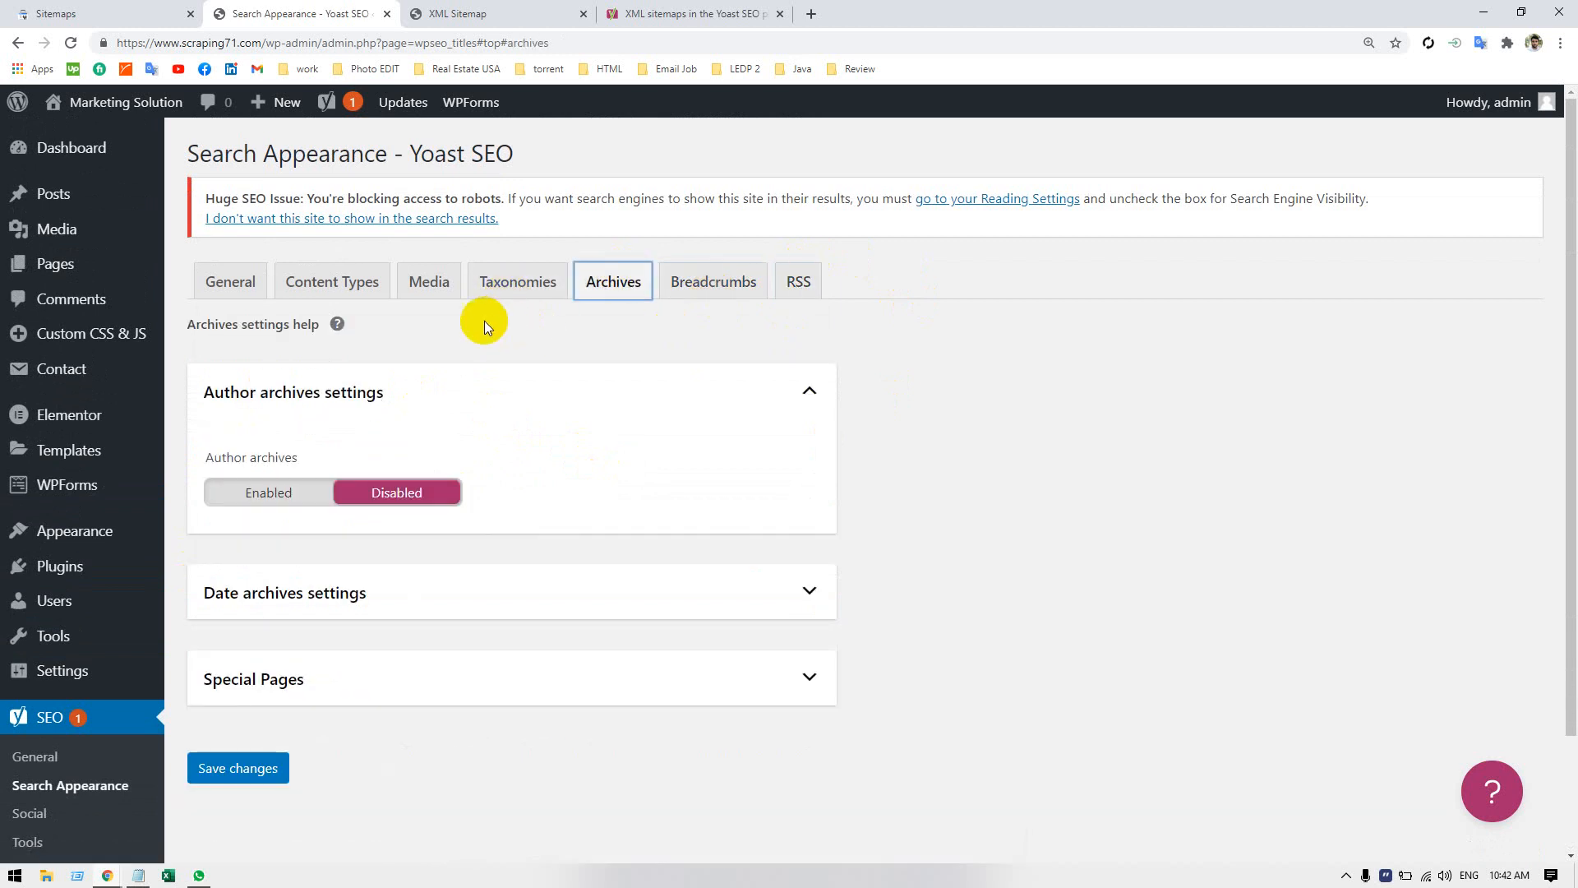
left_click(245, 772)
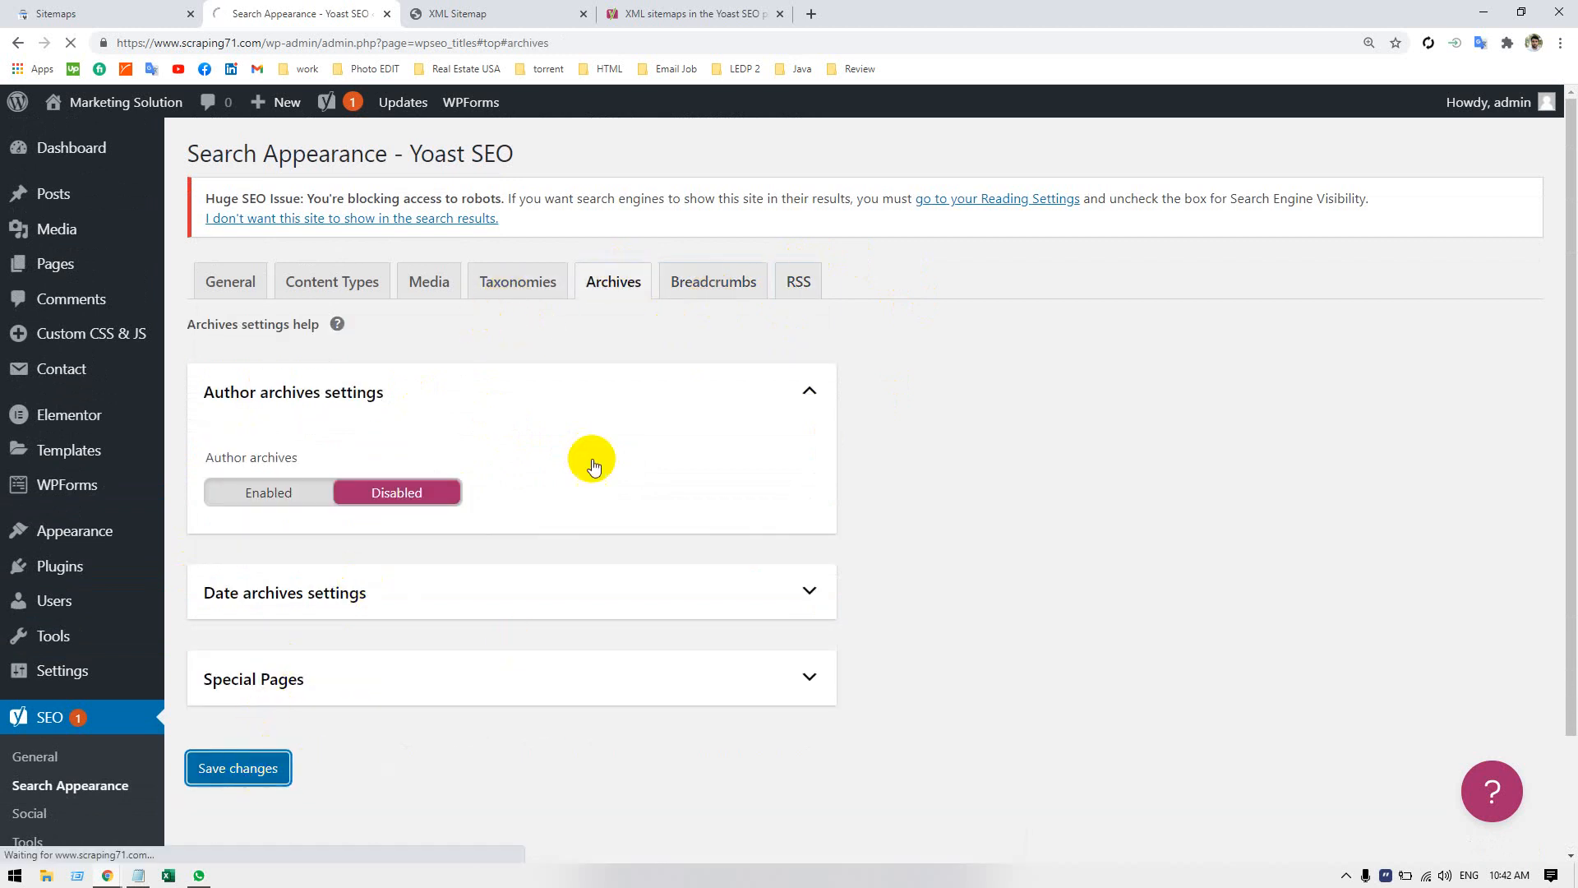
left_click(521, 14)
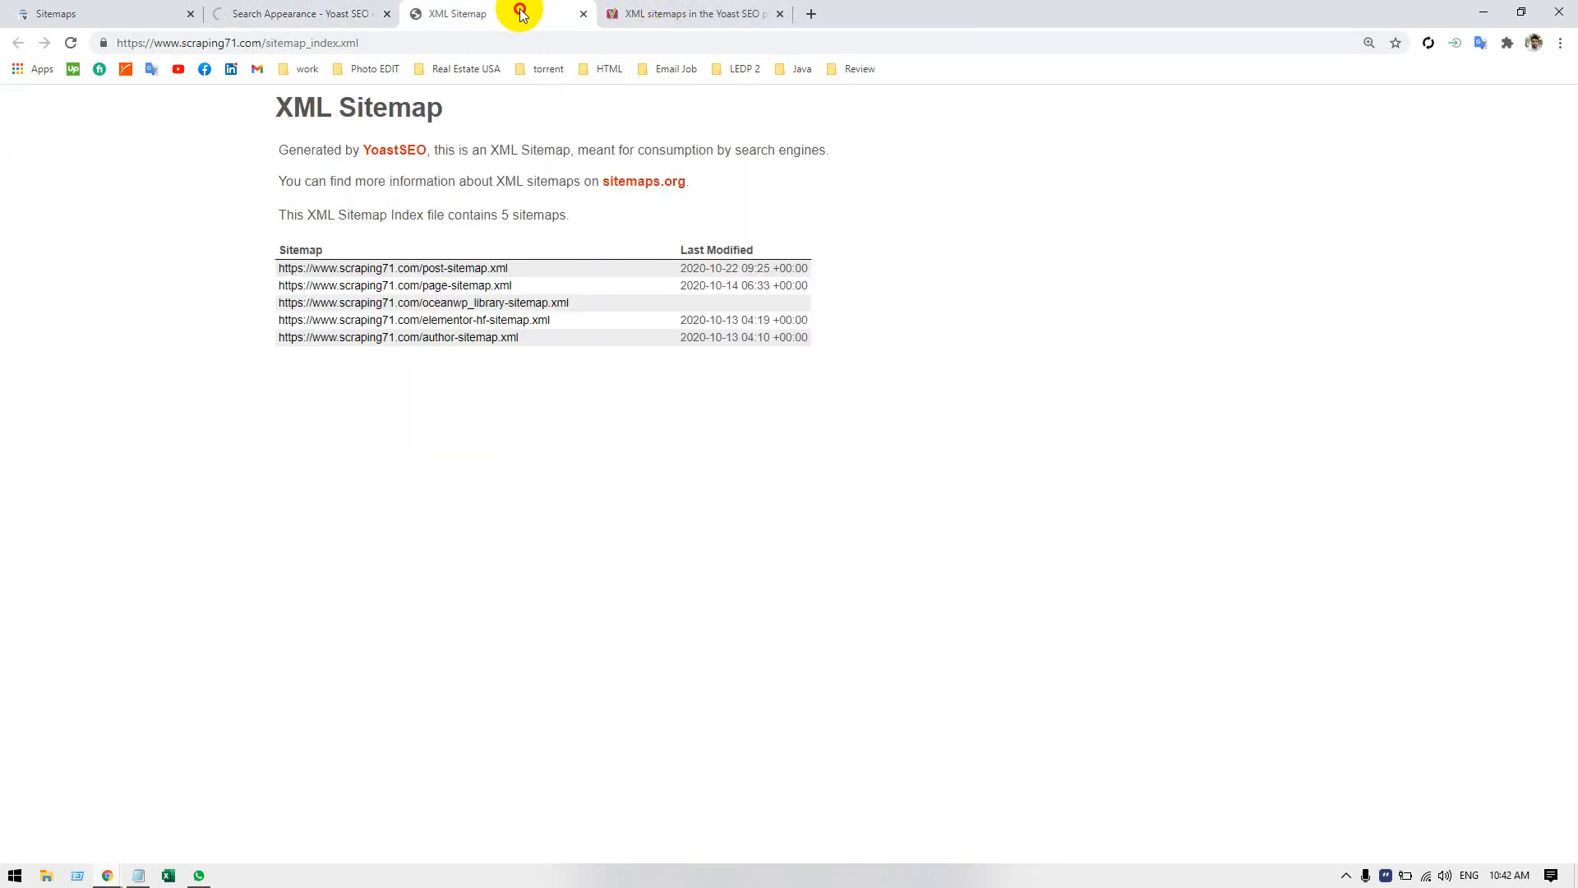
left_click(470, 43)
key("Return")
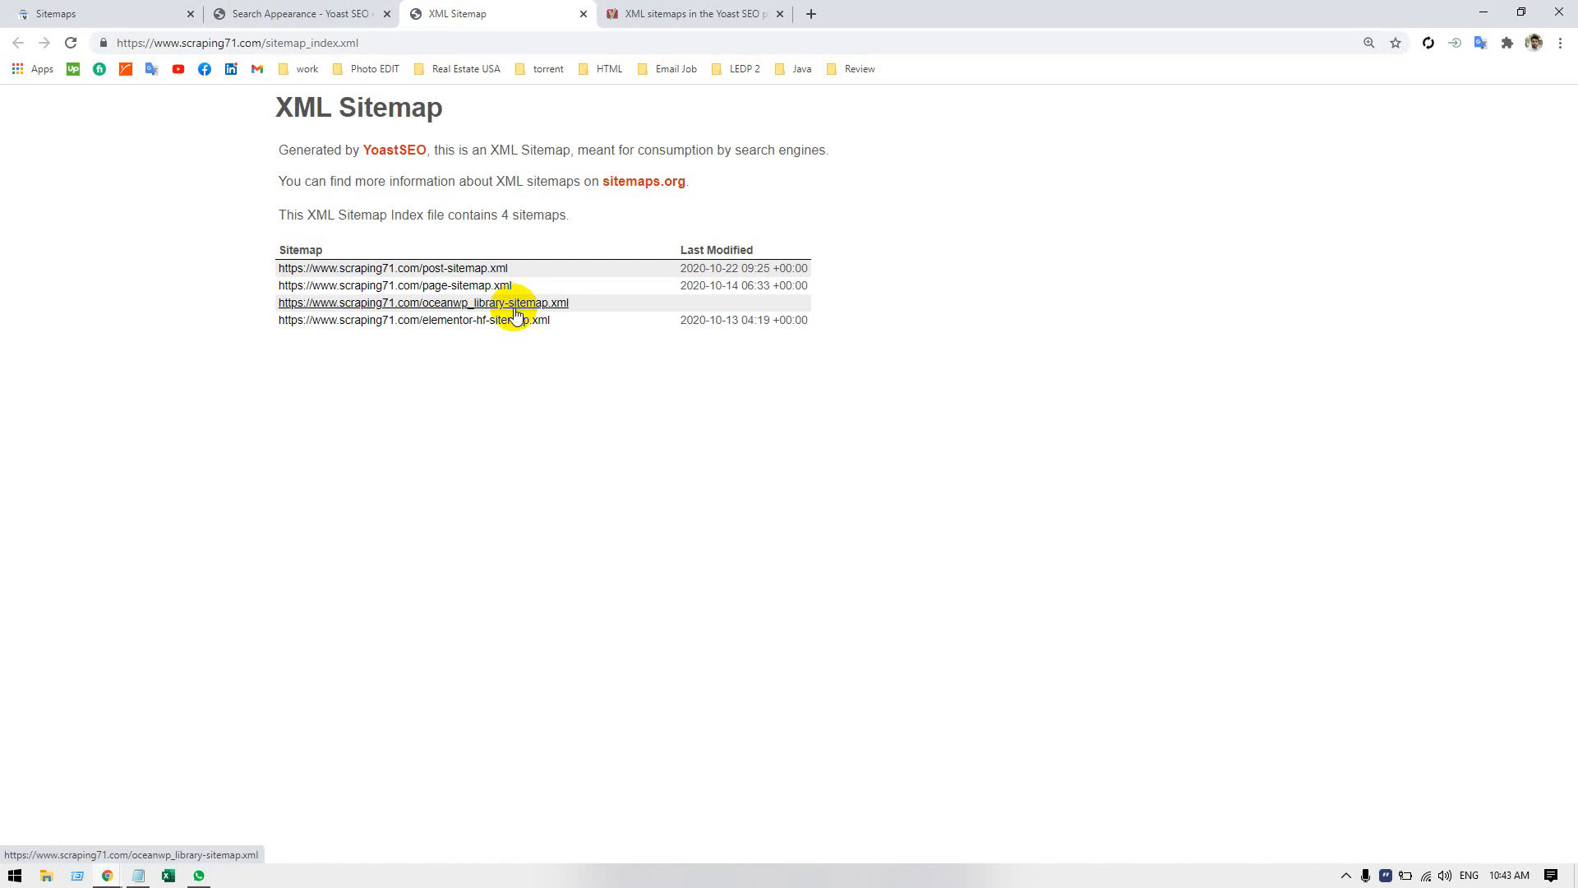
Return to Search Appearance by way of the Yoast sitemap help article and review the General settings, including the Knowledge Graph organization choice.
left_click(678, 12)
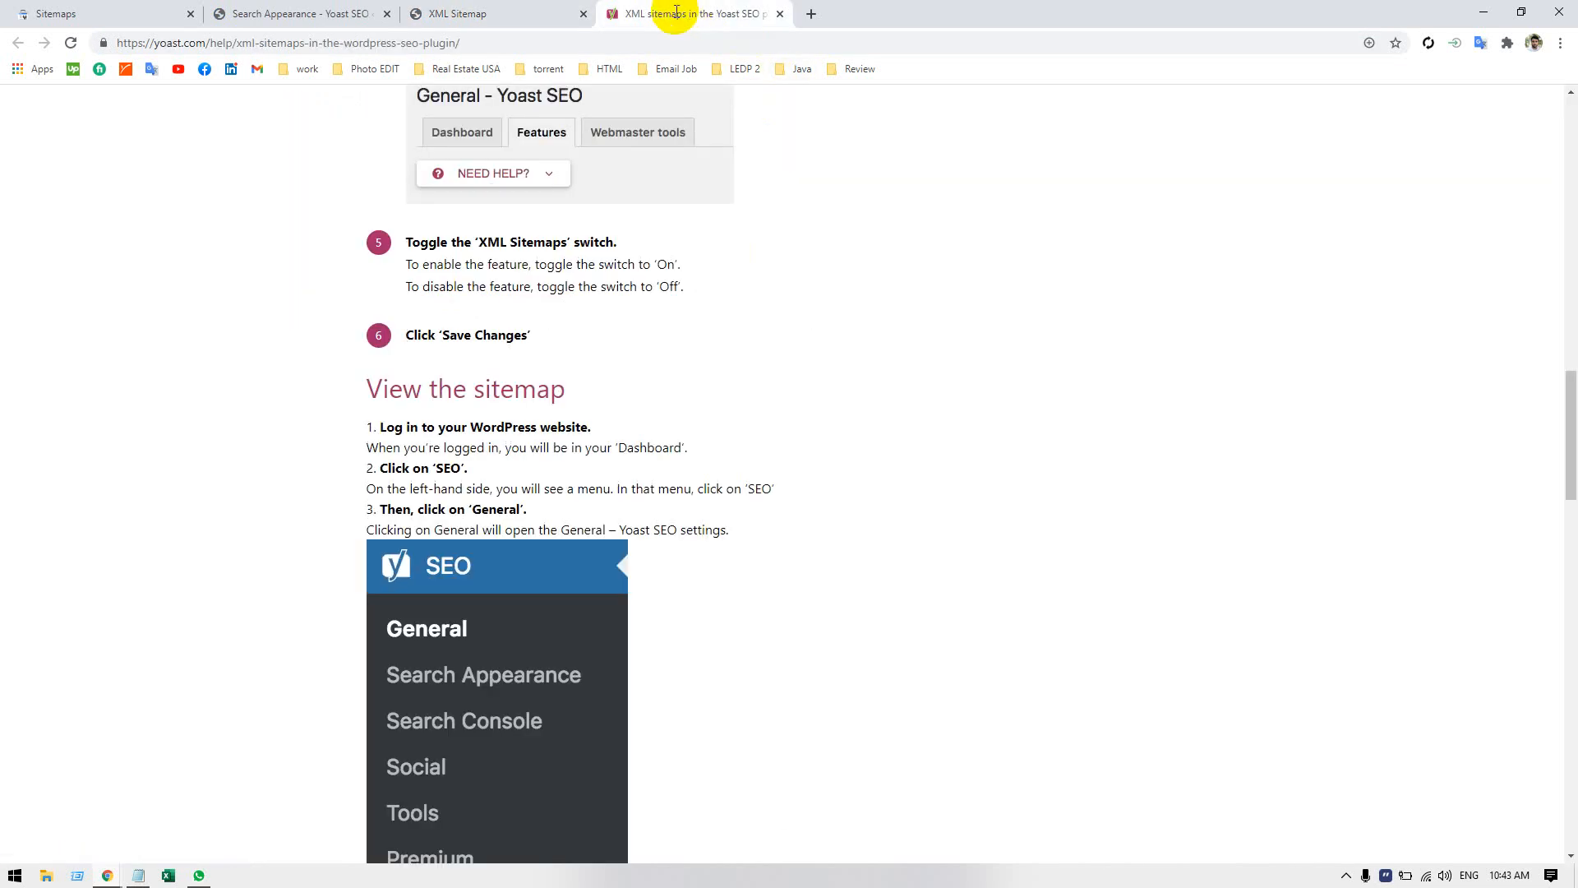
left_click(247, 20)
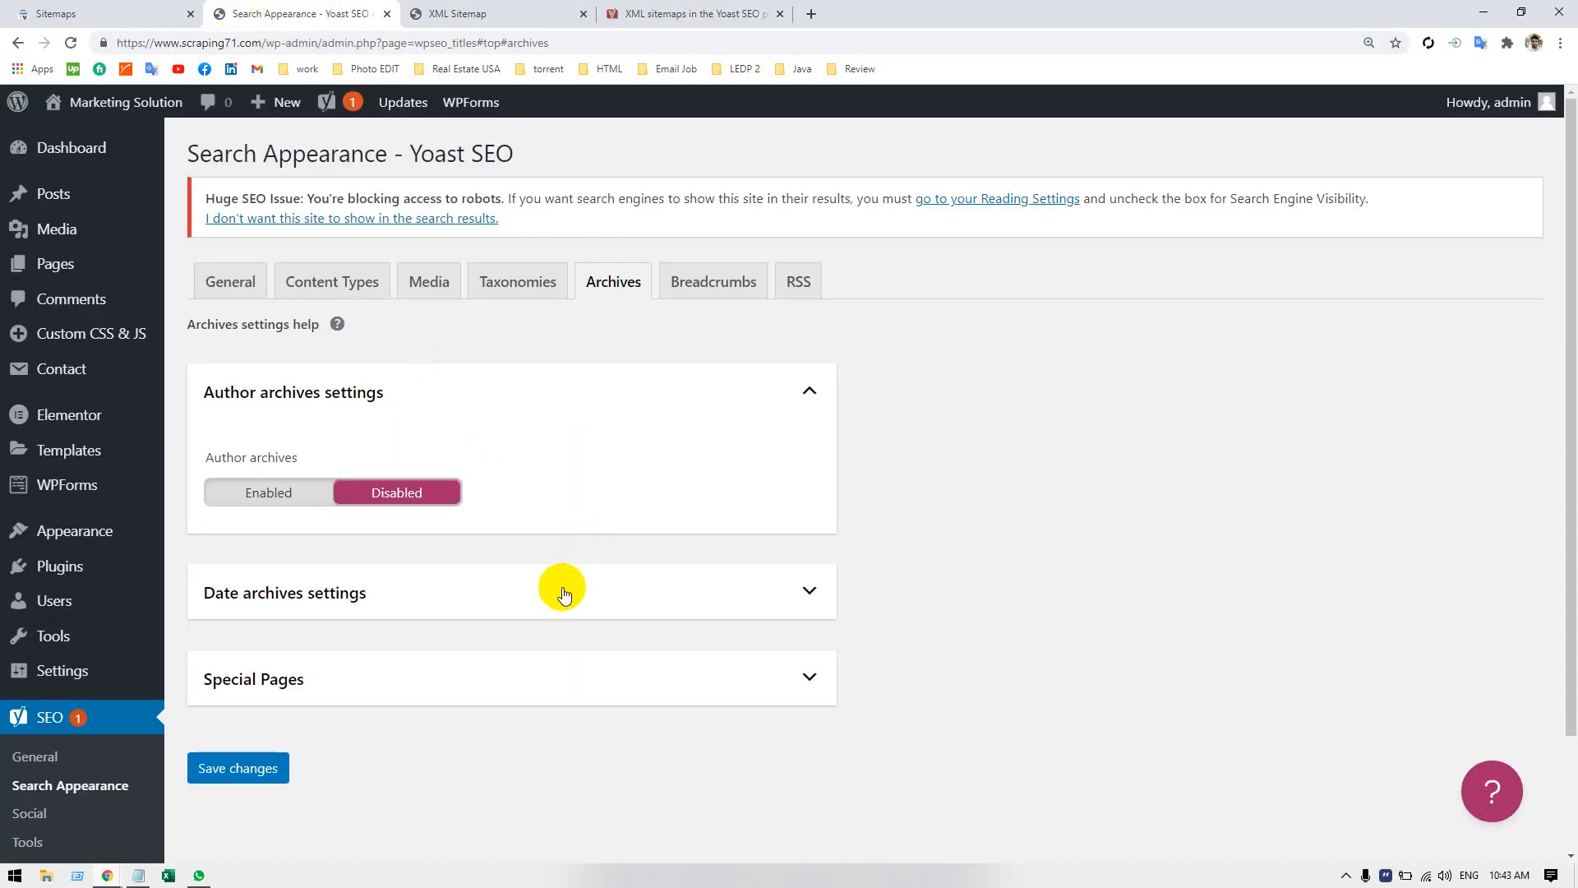
left_click(257, 282)
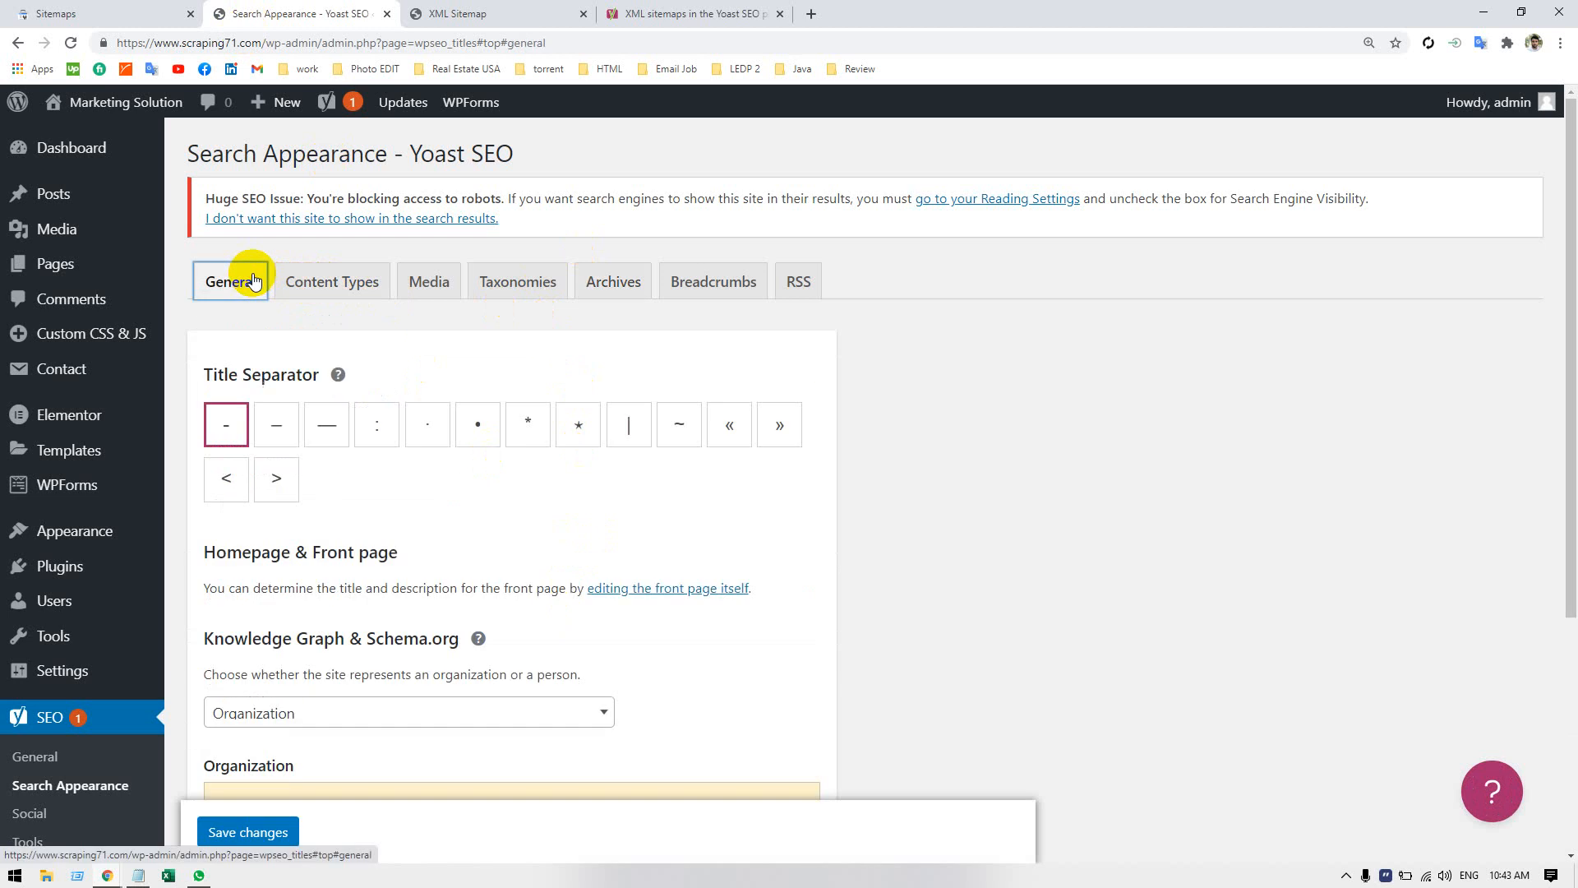
scroll(350, 374, "down", 3)
scroll(364, 346, "down", 1)
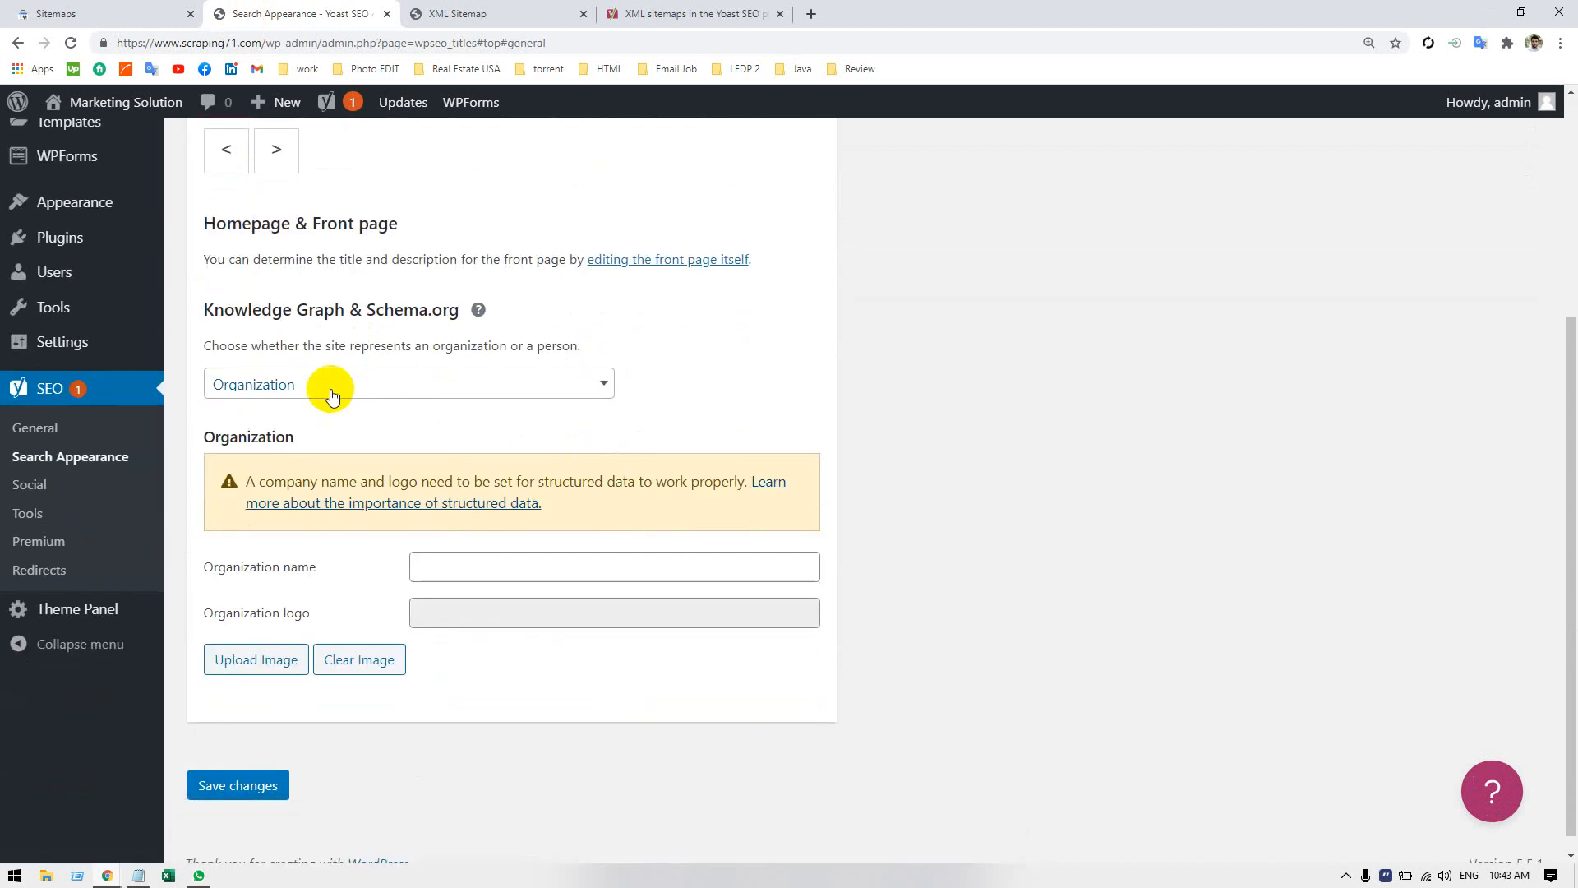
left_click(328, 387)
left_click(328, 387)
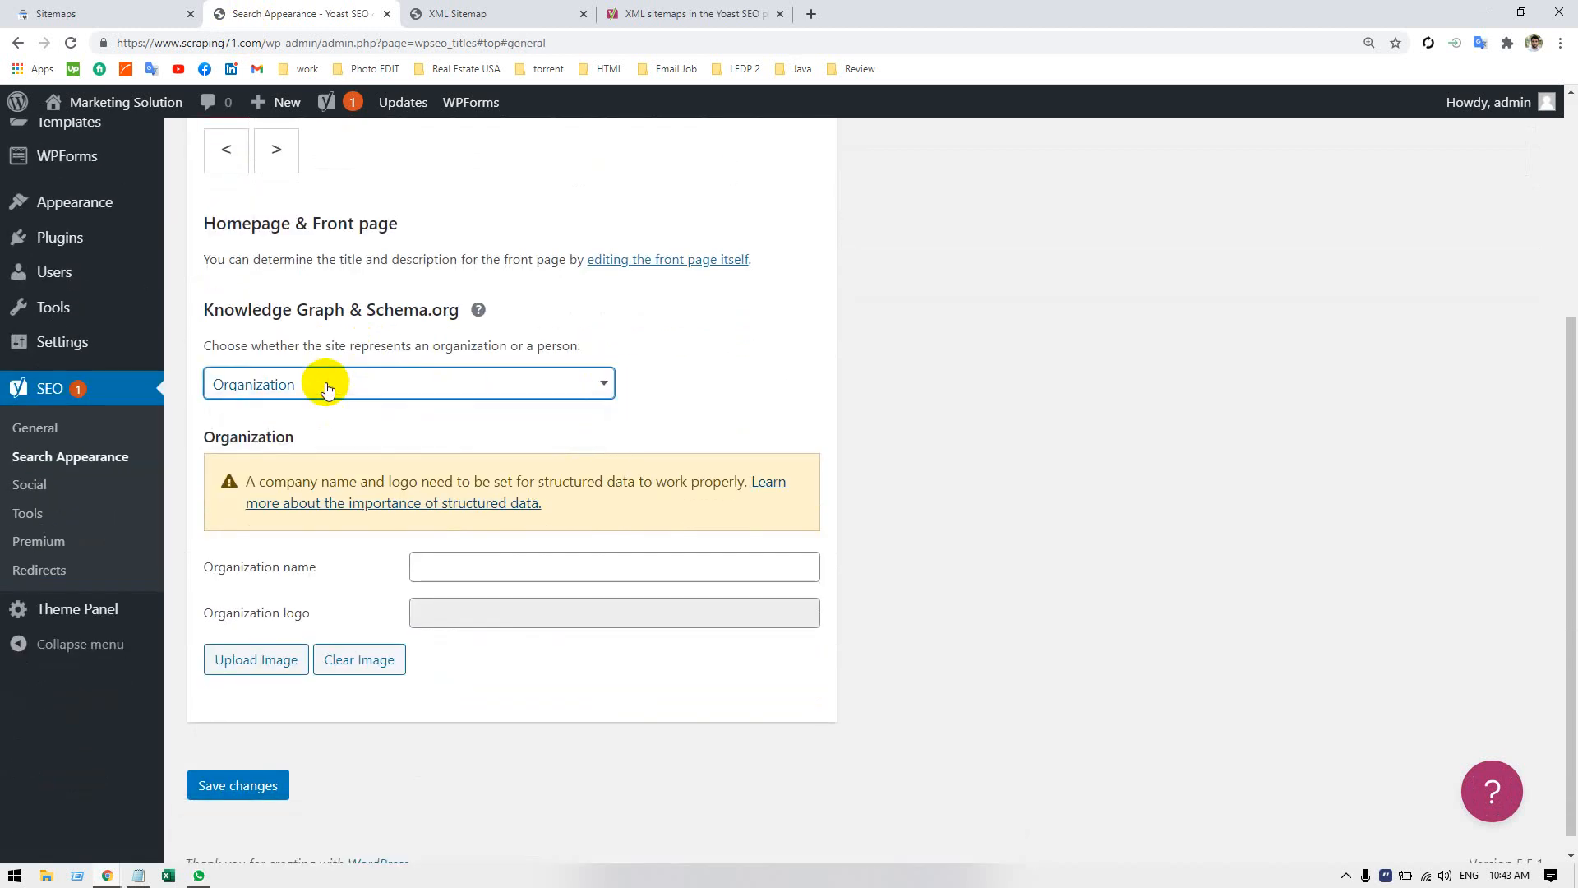
scroll(317, 212, "up", 3)
In the content type settings, exclude My Templates (elementor_library) from search results and hide the SEO settings for it.
left_click(312, 199)
scroll(325, 418, "down", 2)
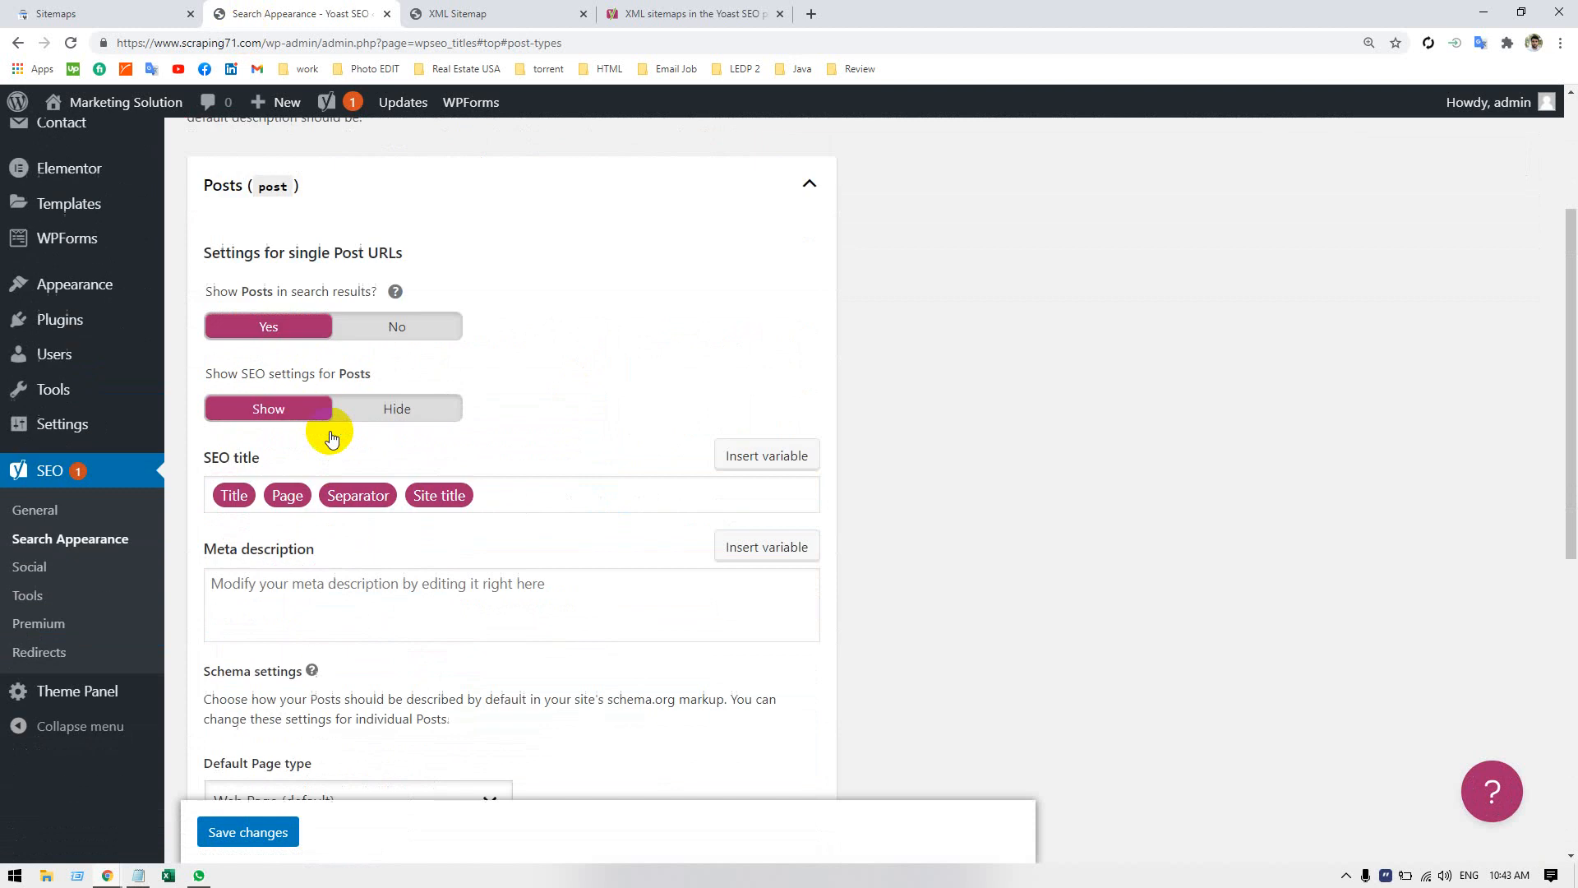
scroll(332, 429, "down", 3)
scroll(342, 431, "down", 1)
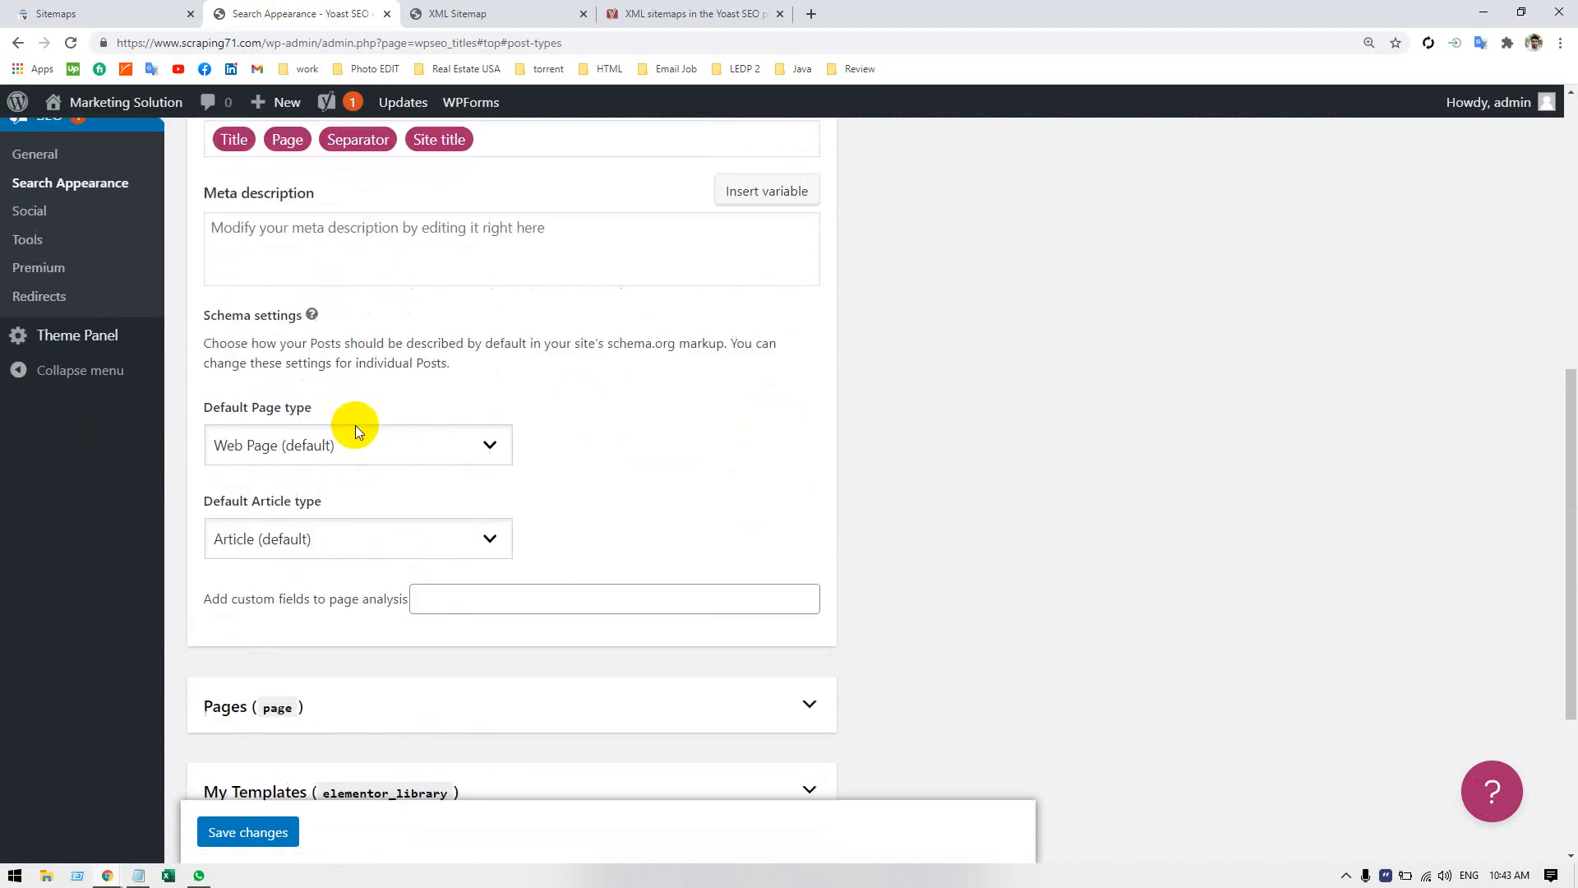
scroll(356, 425, "up", 2)
scroll(335, 423, "down", 4)
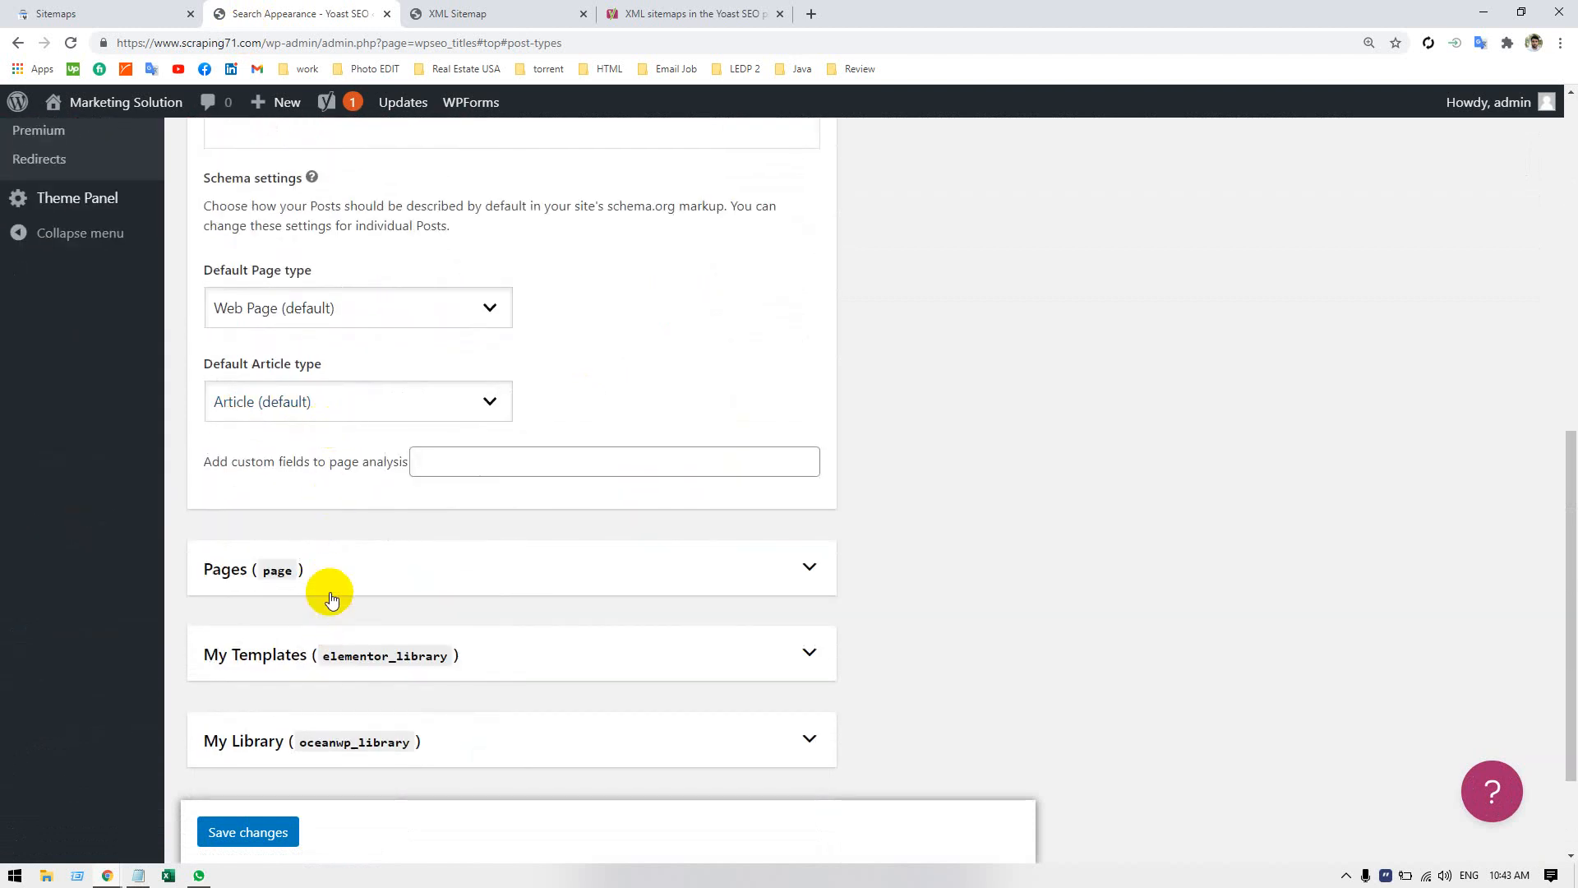
left_click(476, 650)
scroll(377, 609, "down", 5)
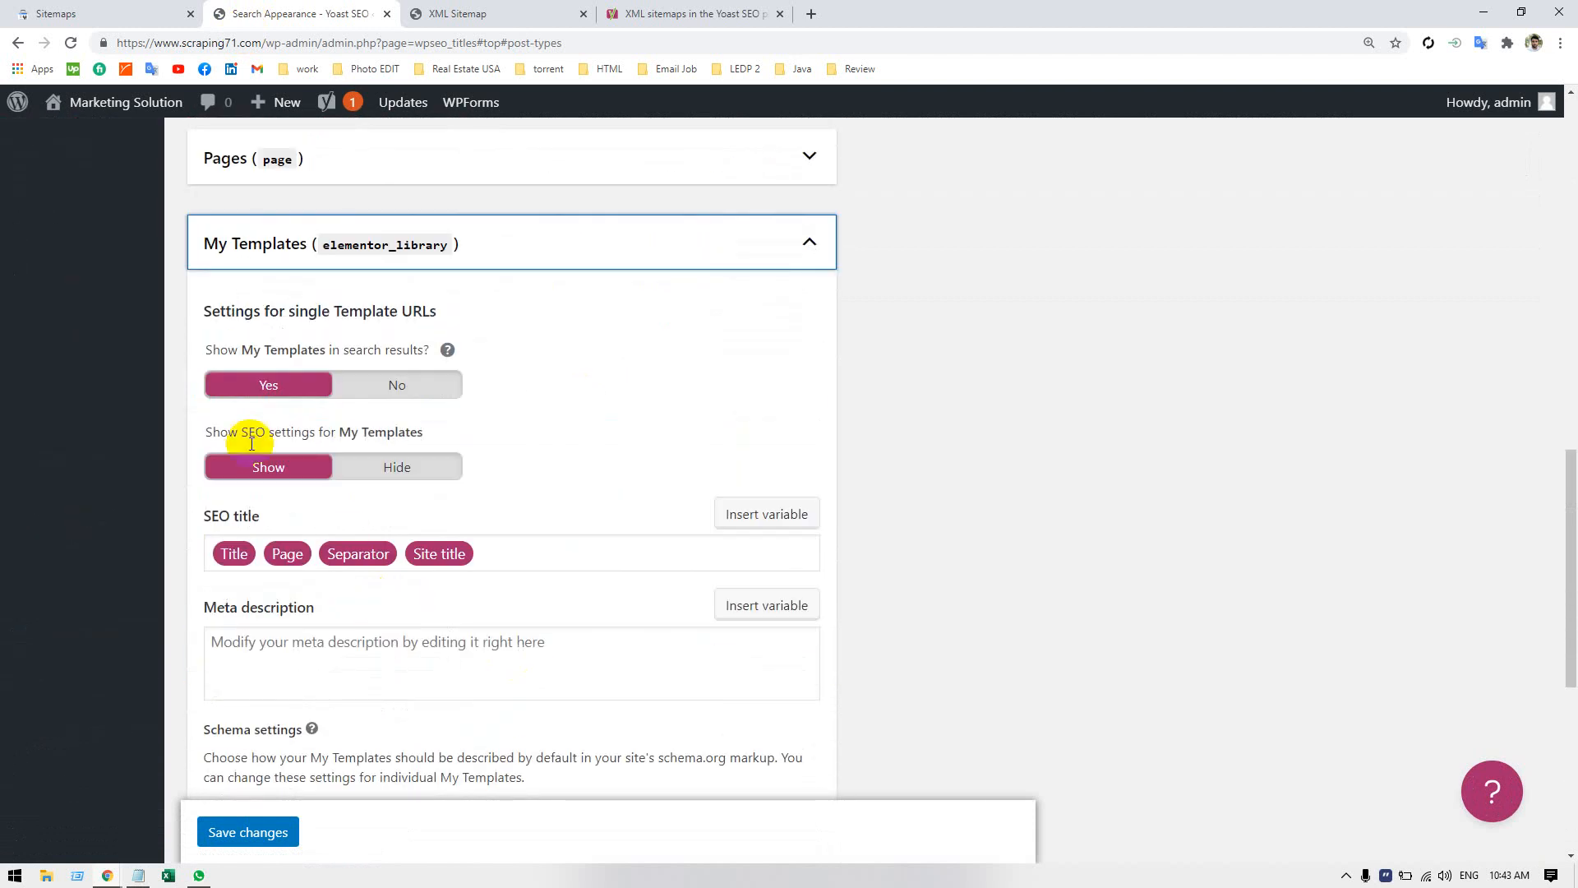
left_click(393, 378)
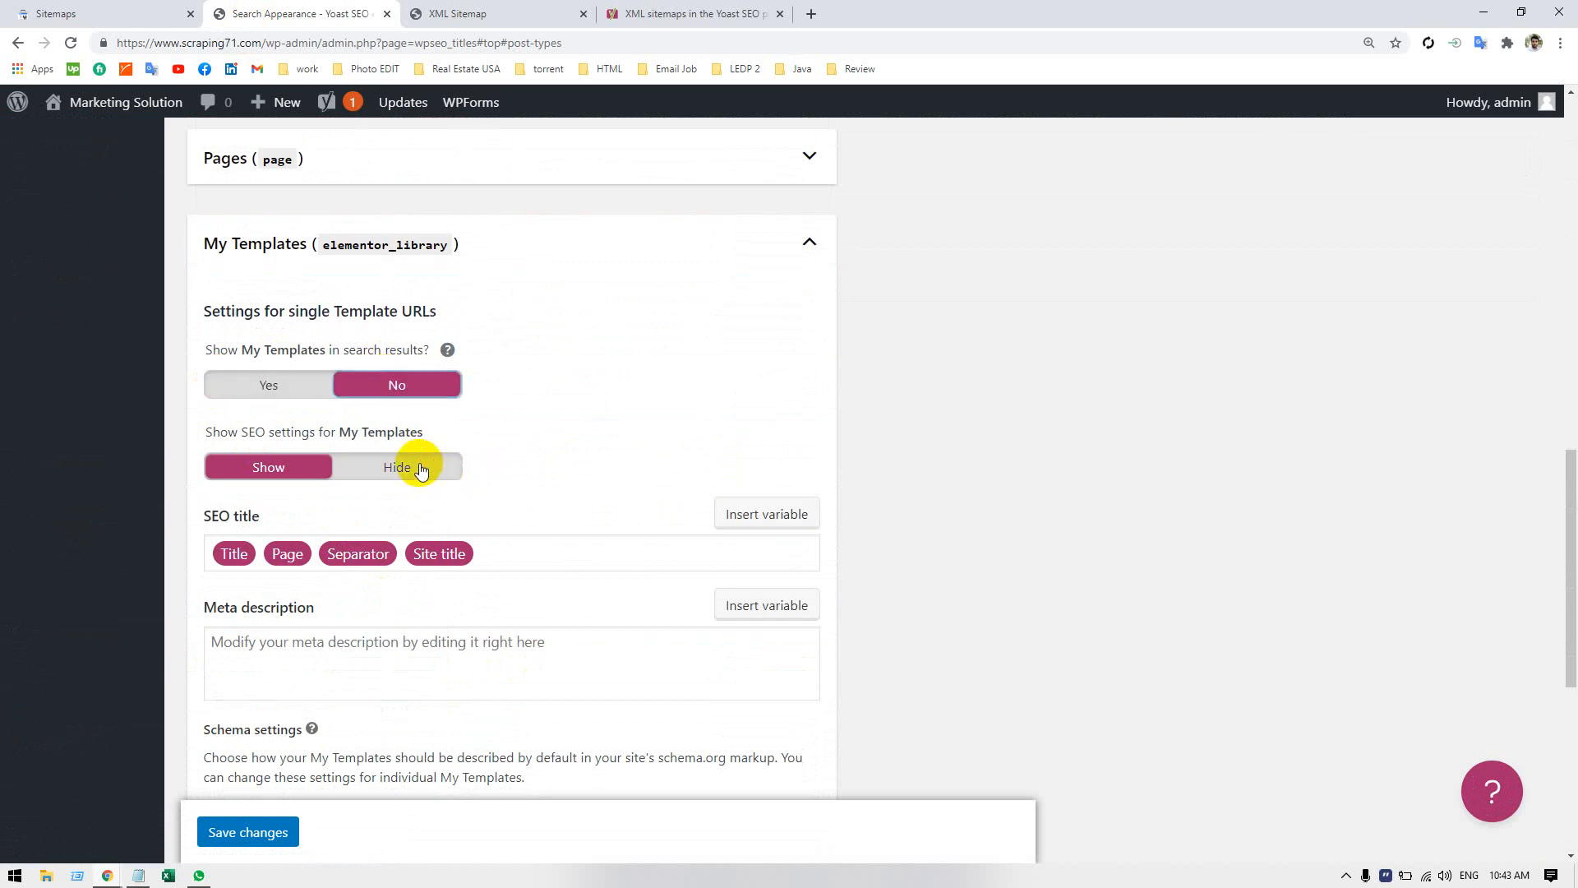
left_click(417, 466)
Exclude My Library (oceanwp_library) from search results and hide the SEO settings for it.
scroll(534, 468, "down", 5)
scroll(518, 481, "down", 1)
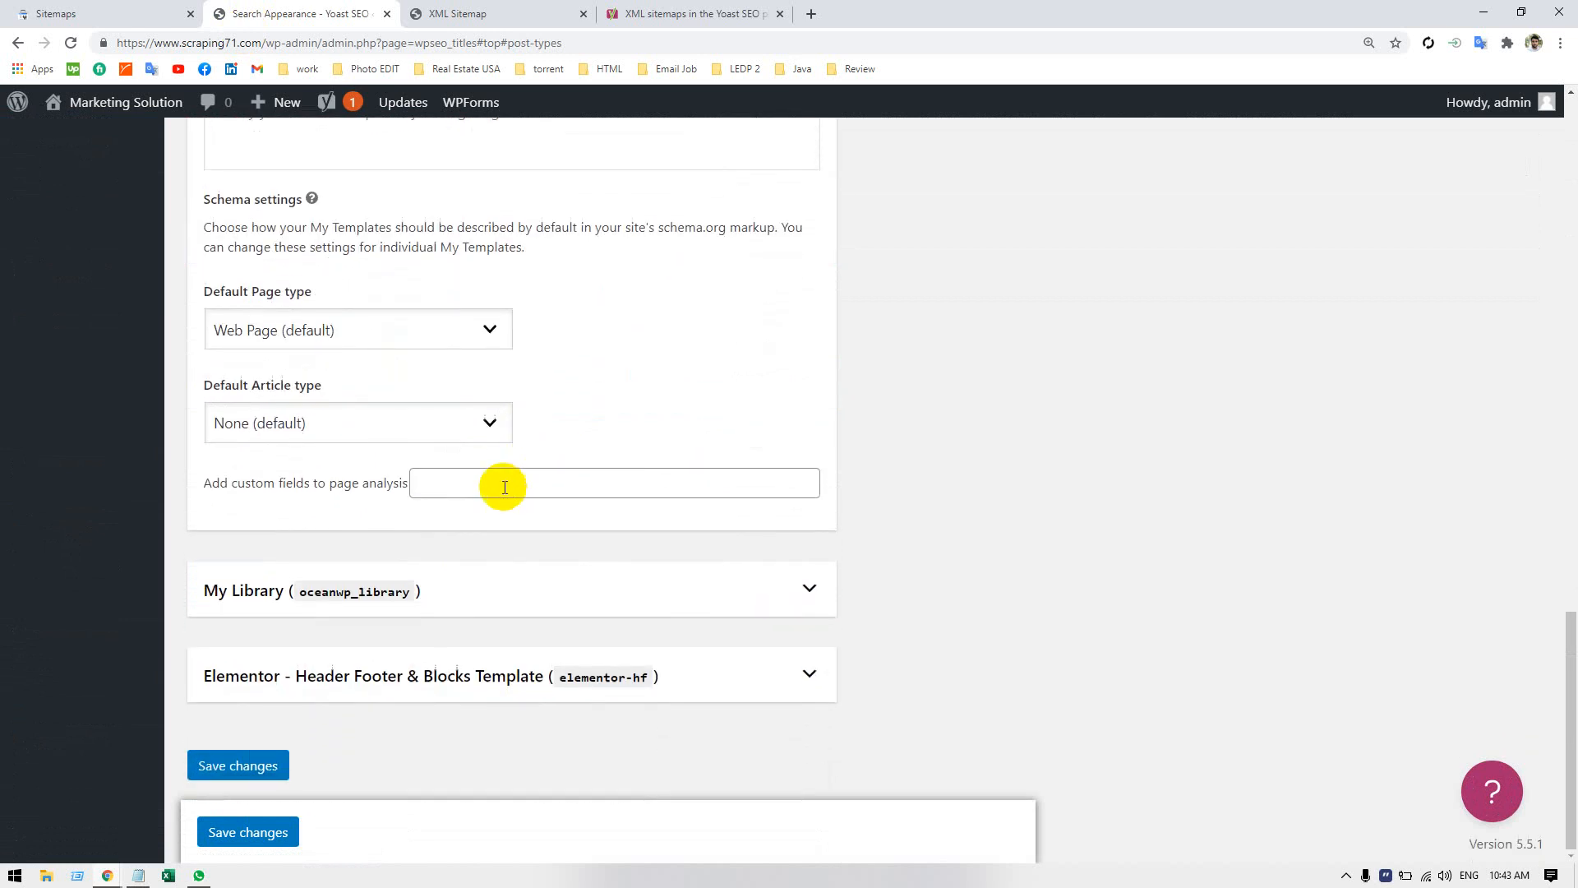
left_click(444, 596)
scroll(456, 575, "down", 5)
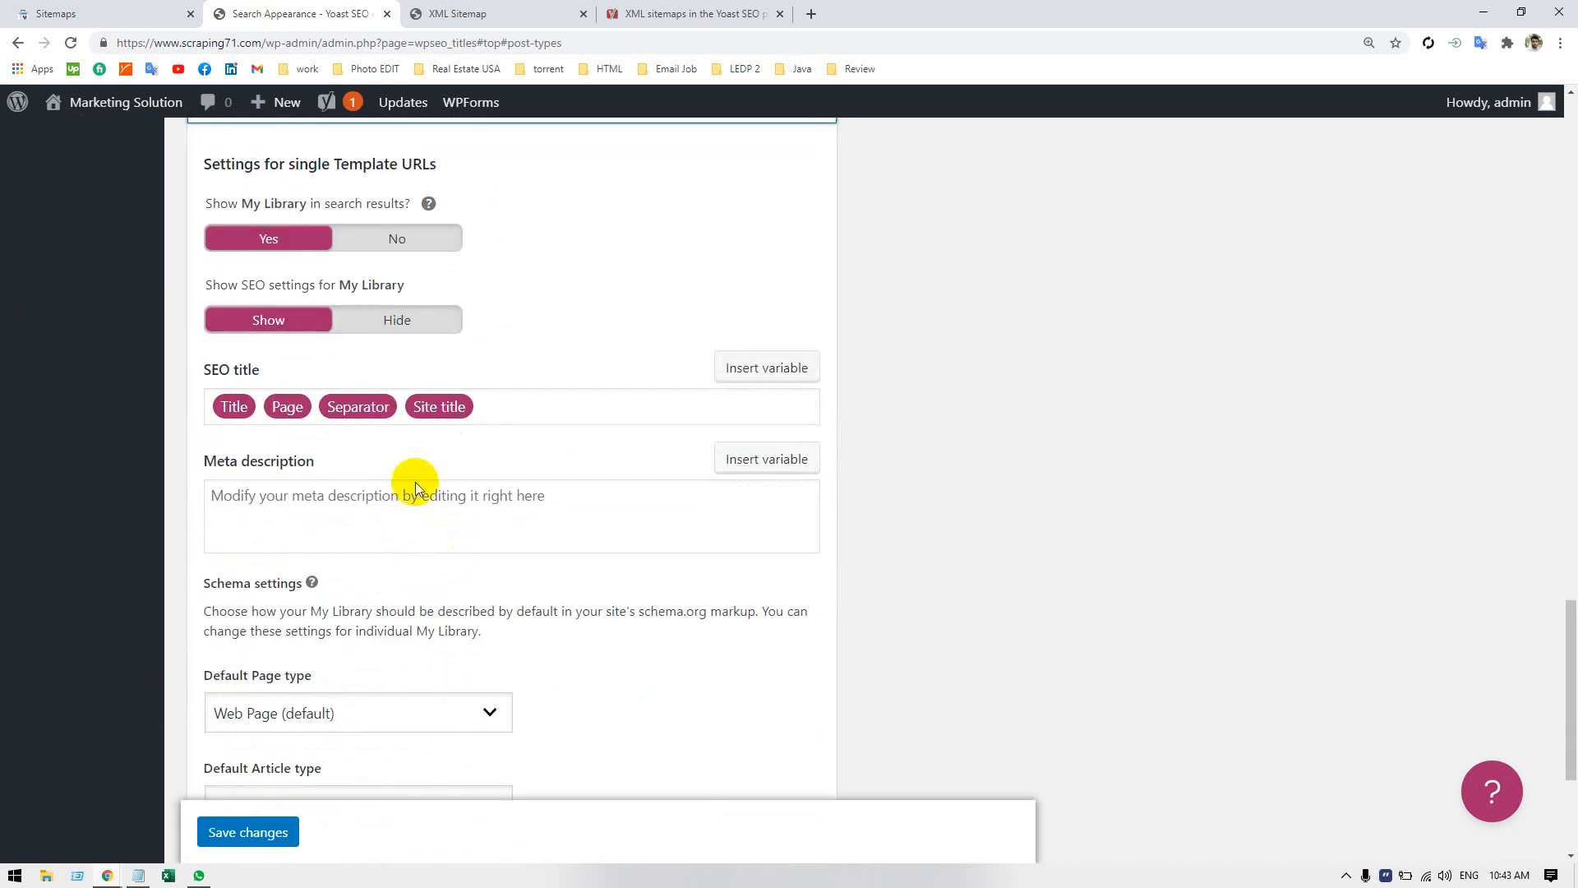
left_click(421, 243)
left_click(414, 323)
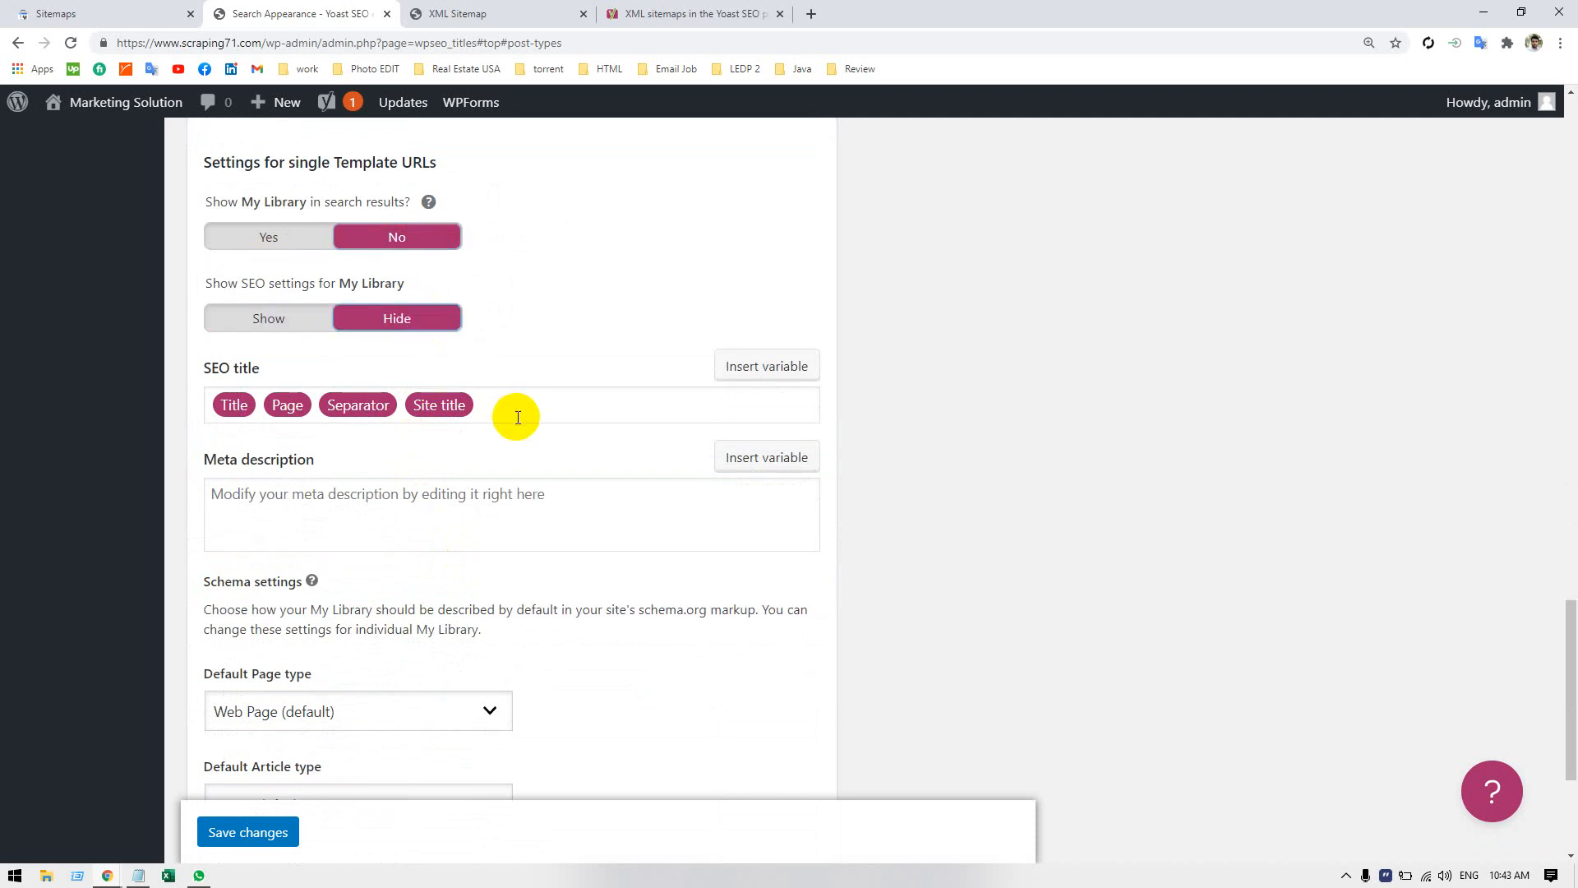
Try excluding Elementor - Header Footer & Blocks Template from search results and hiding its SEO settings, and restore both options to Yes and Show.
scroll(505, 424, "down", 4)
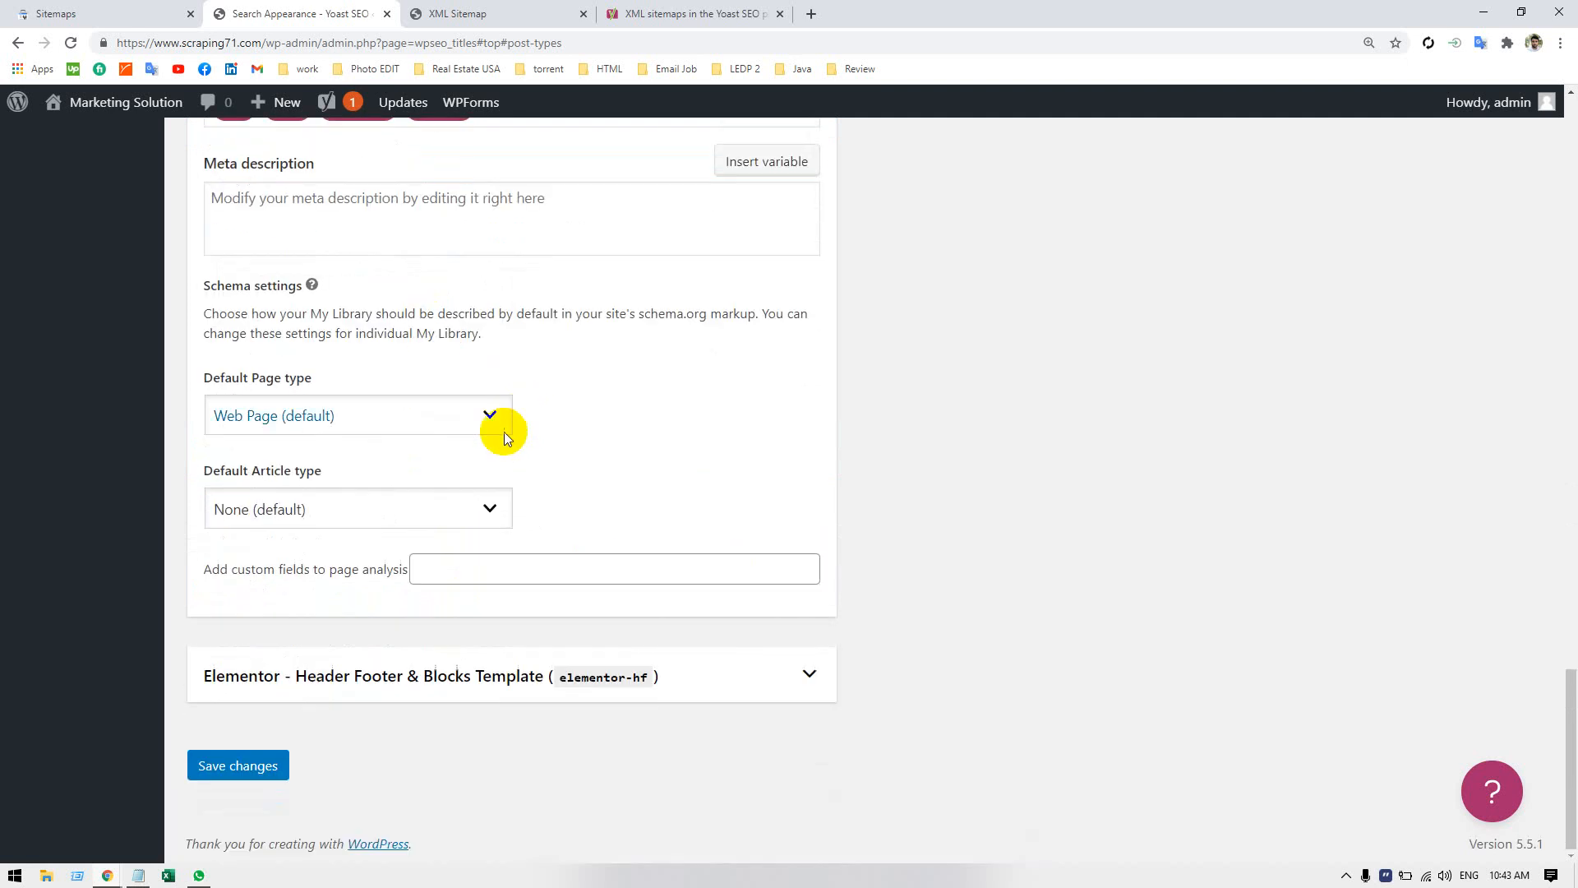
left_click(317, 676)
scroll(403, 627, "down", 5)
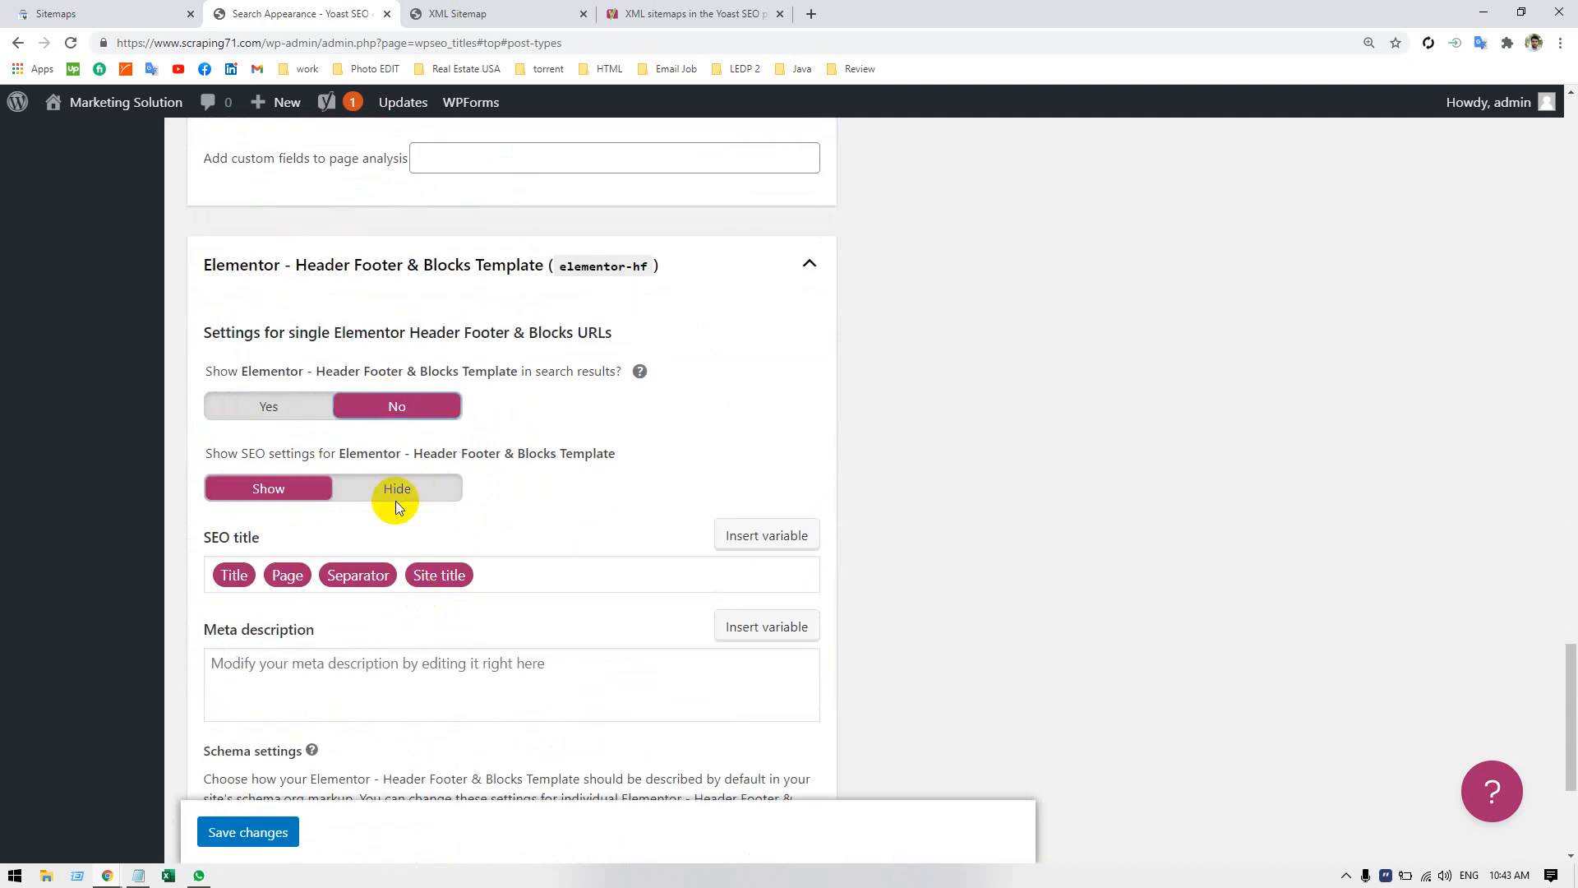
left_click(396, 497)
scroll(500, 500, "down", 4)
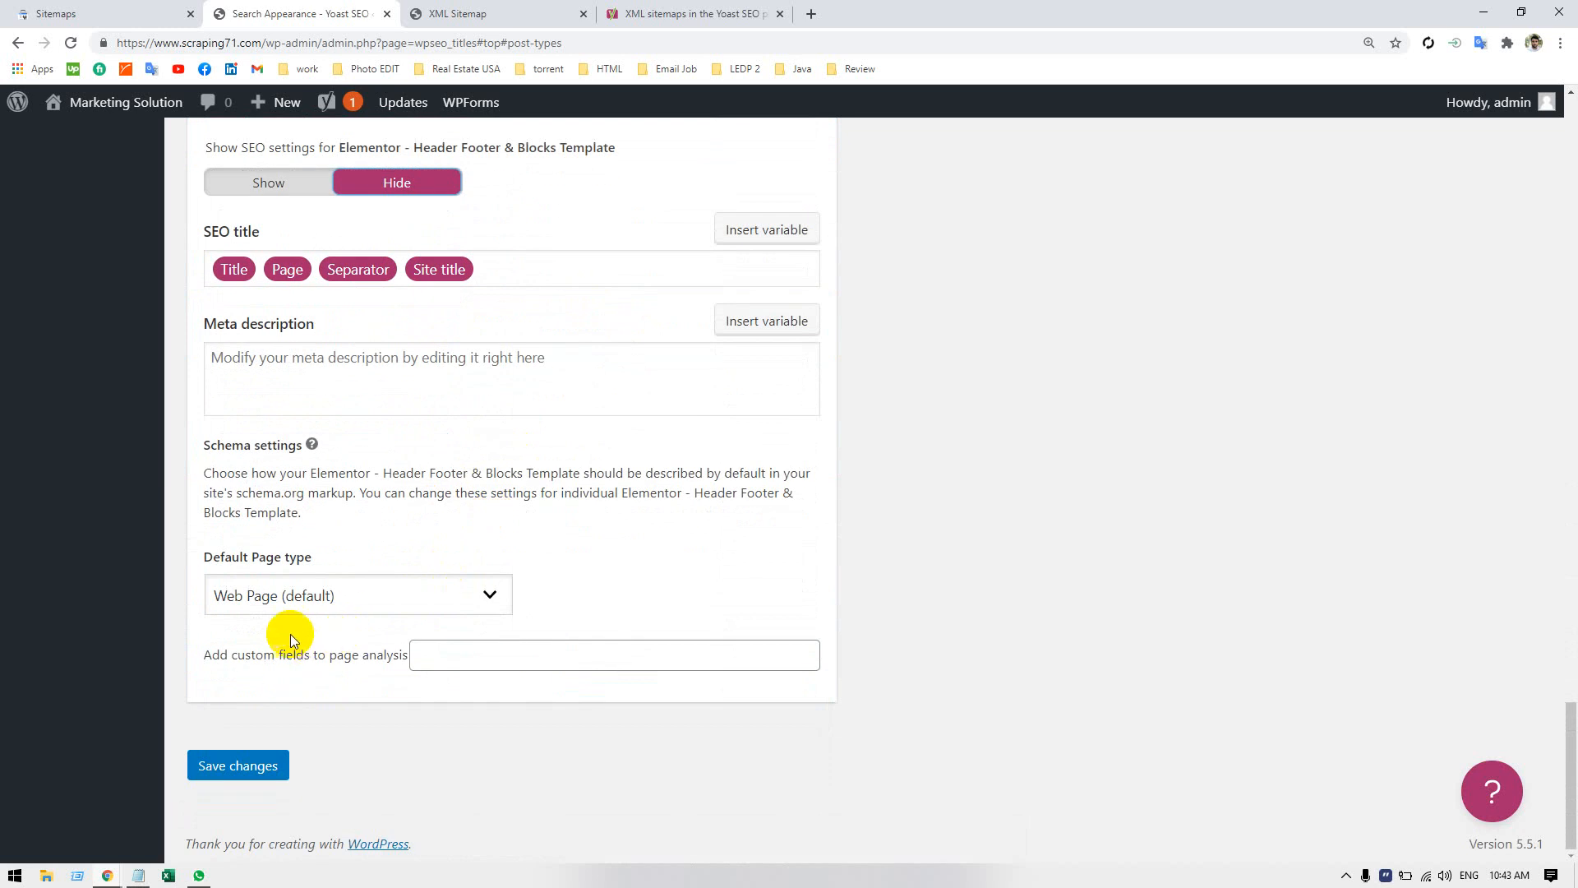
scroll(329, 592, "up", 4)
left_click(279, 423)
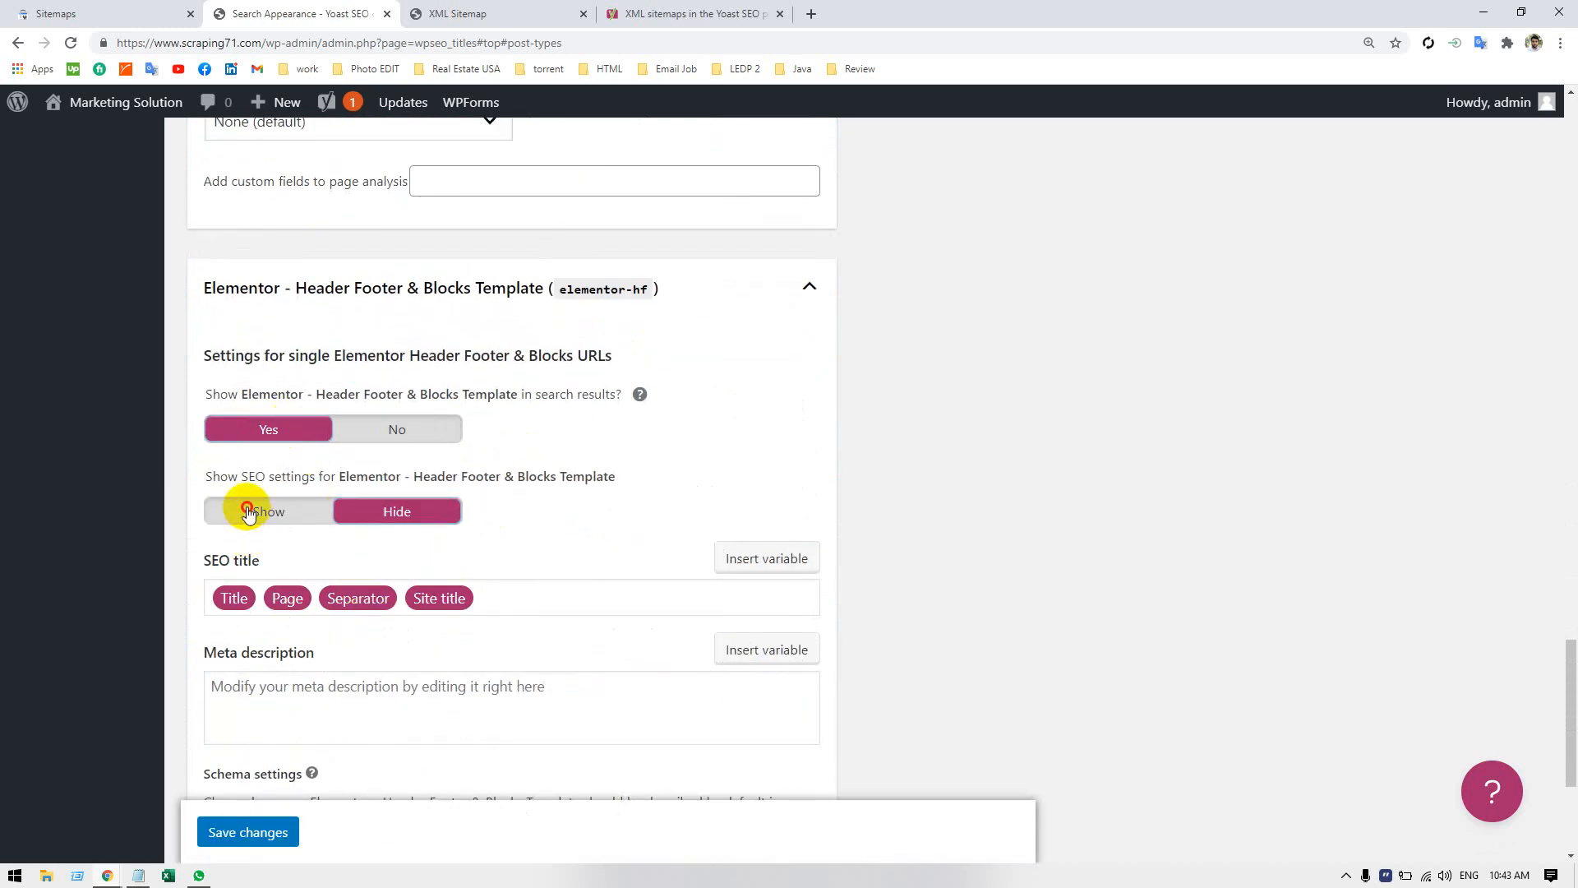
left_click(246, 511)
Save the content type settings and reload the site's XML sitemap index to check which sitemaps it lists.
scroll(310, 634, "down", 4)
left_click(212, 764)
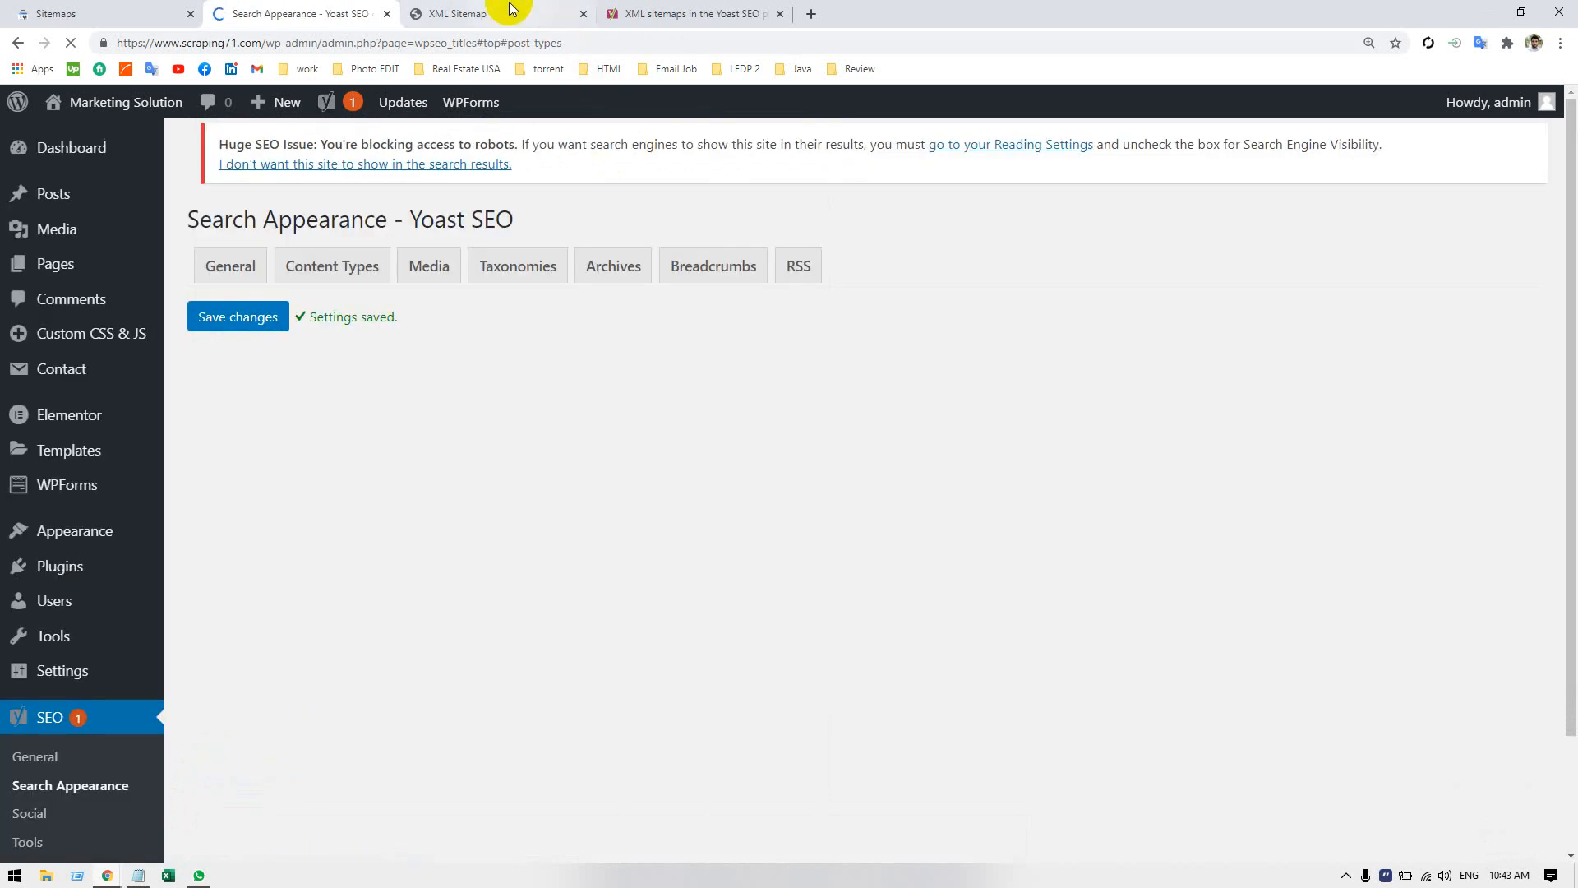
left_click(510, 10)
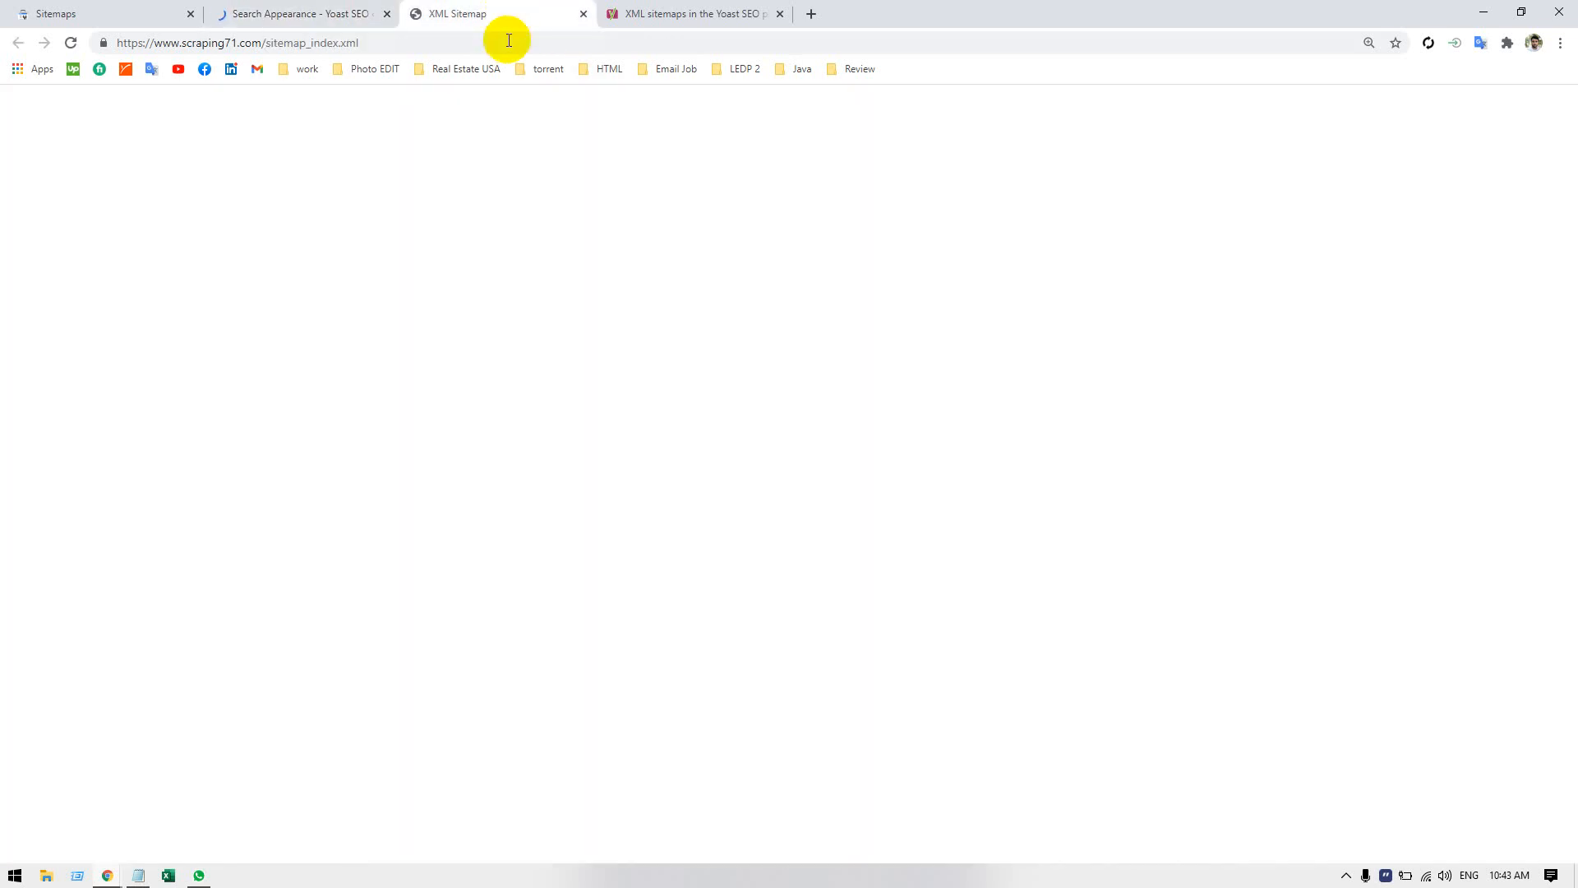
left_click(506, 41)
key("Return")
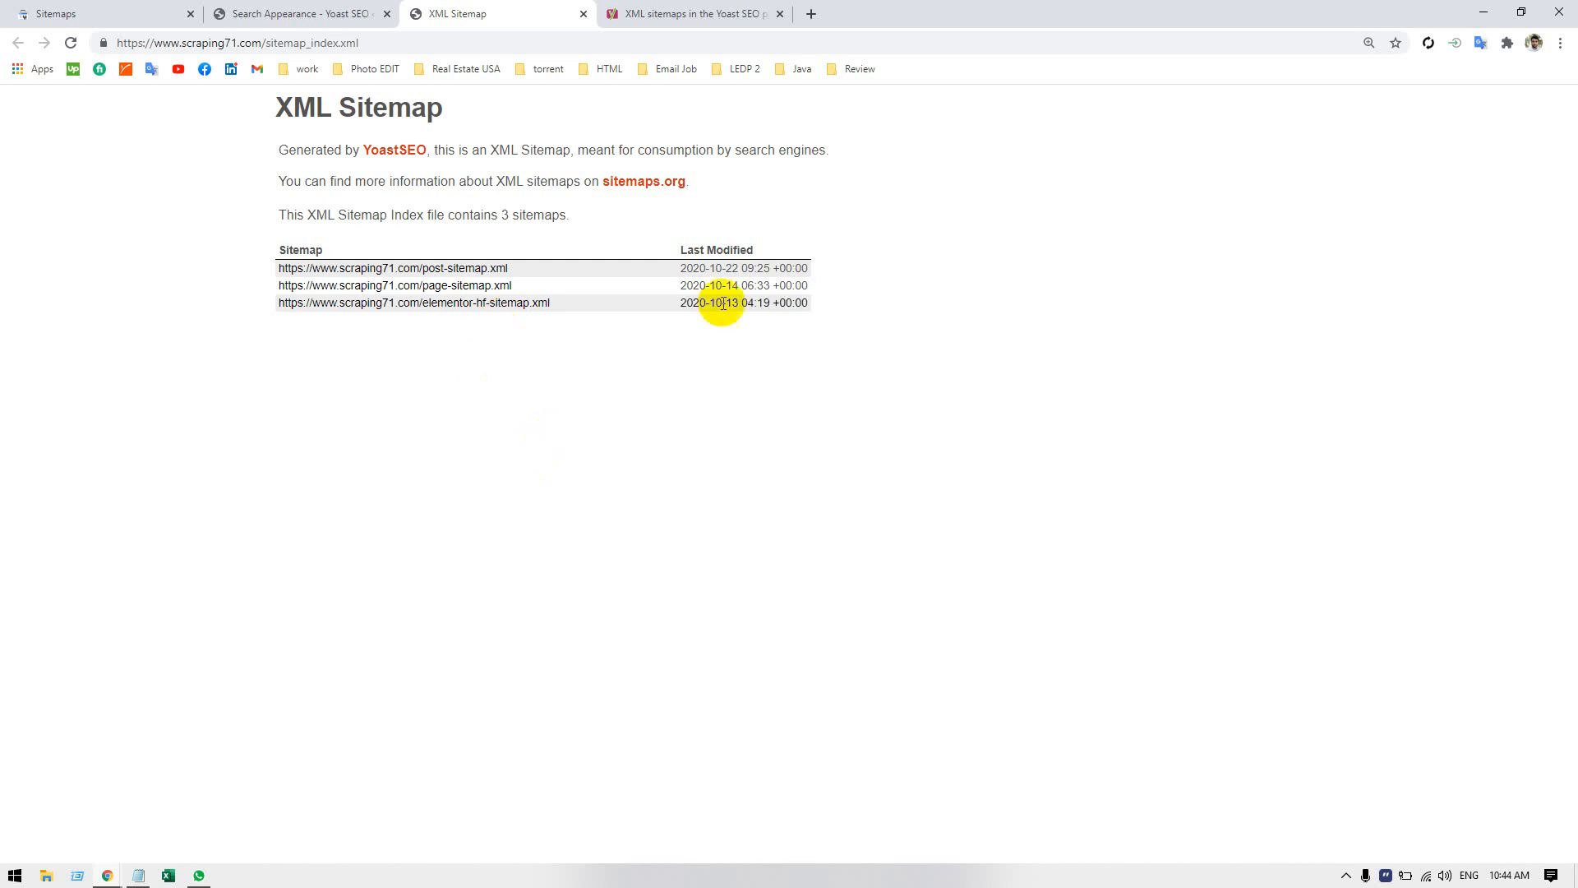
left_click_drag(849, 338, 324, 258)
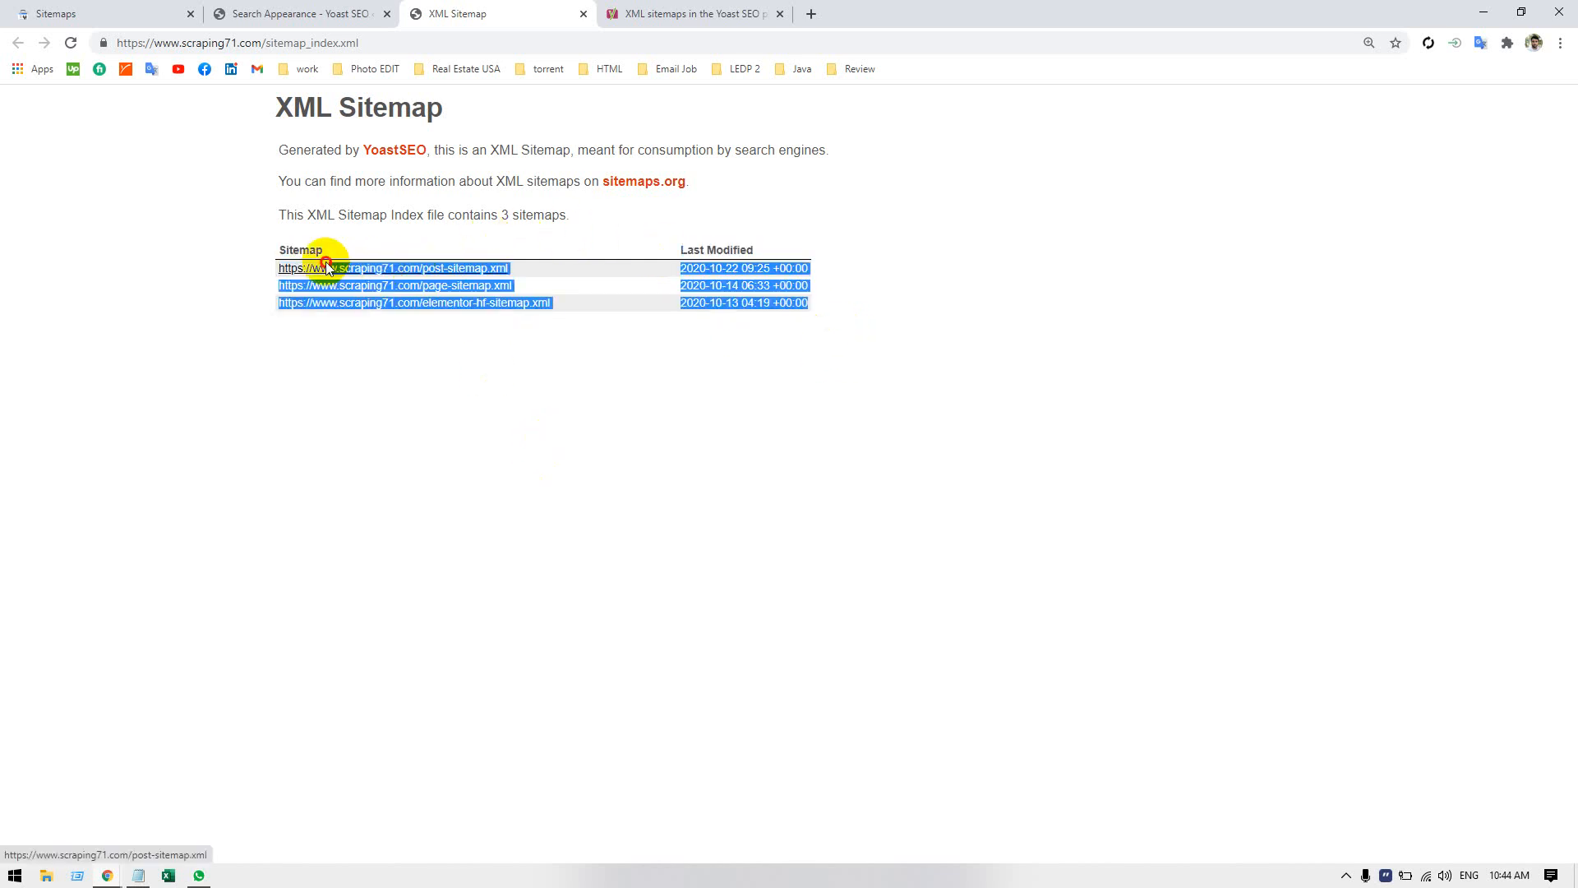
left_click(209, 256)
left_click(169, 289)
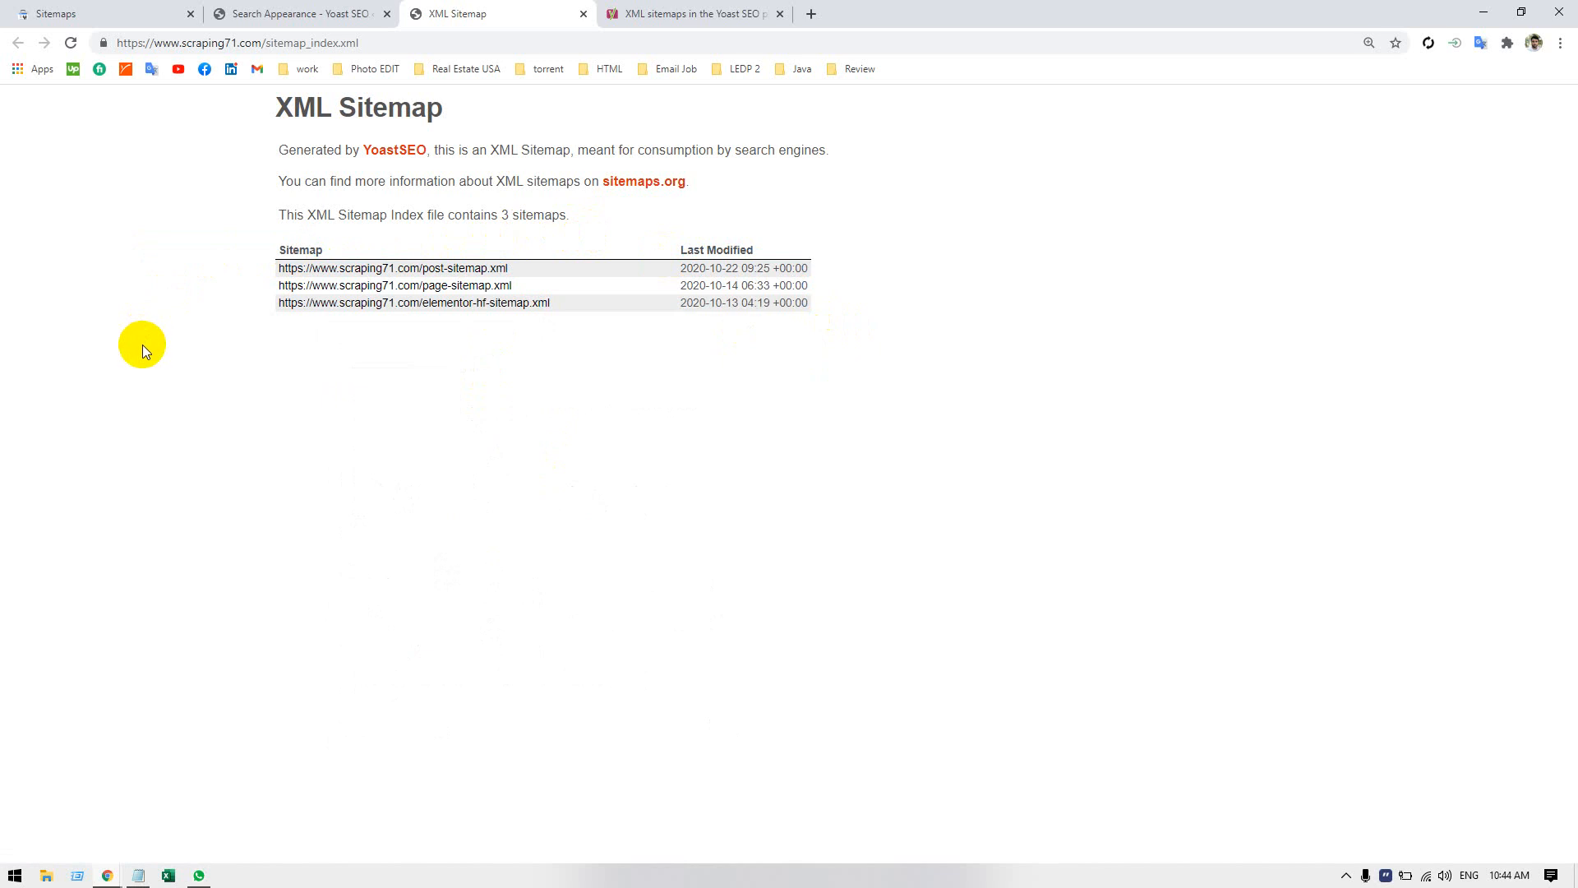
Copy sitemap_index.xml from the XML sitemap's address, submit it as a new sitemap in Search Console, and dismiss the confirmation.
double_click(292, 43)
left_click_drag(291, 43, 451, 34)
key("ctrl+c")
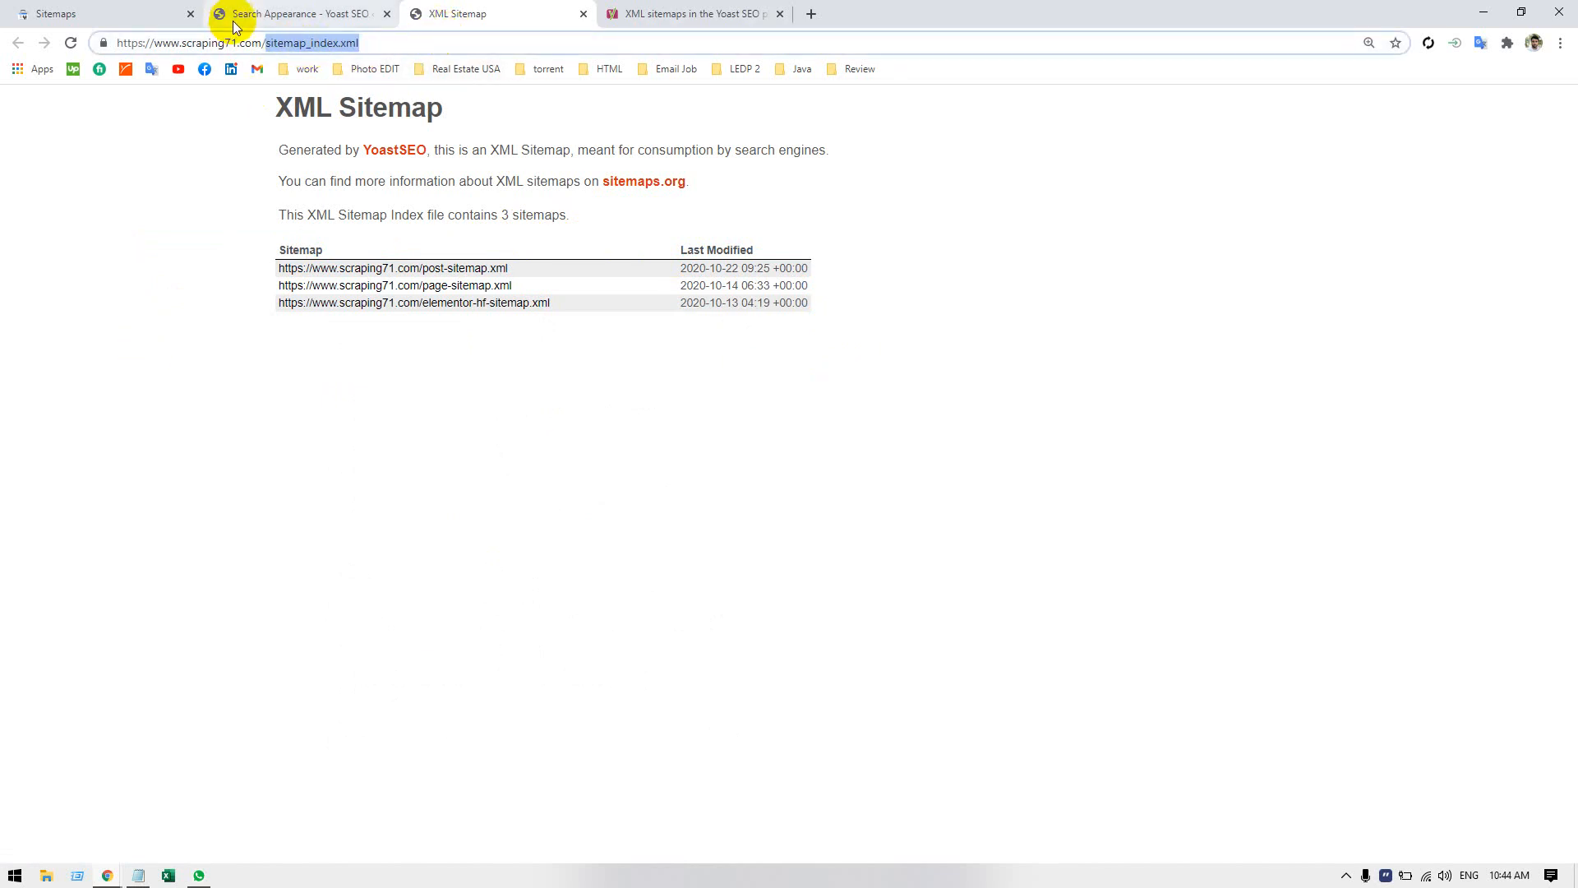
left_click(153, 10)
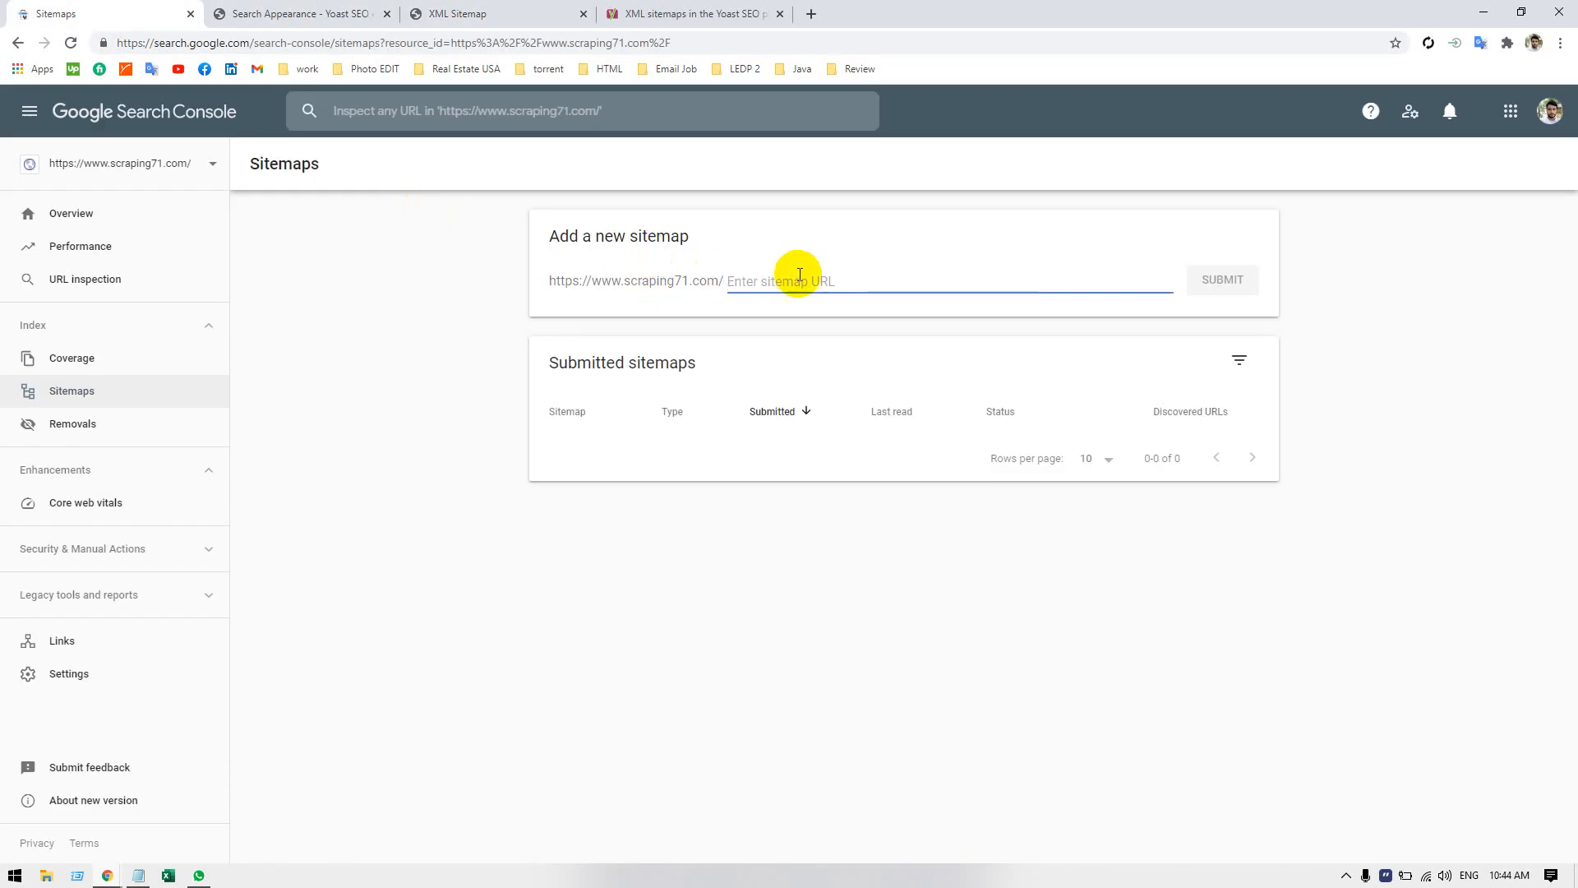
key("ctrl+v")
left_click(1218, 278)
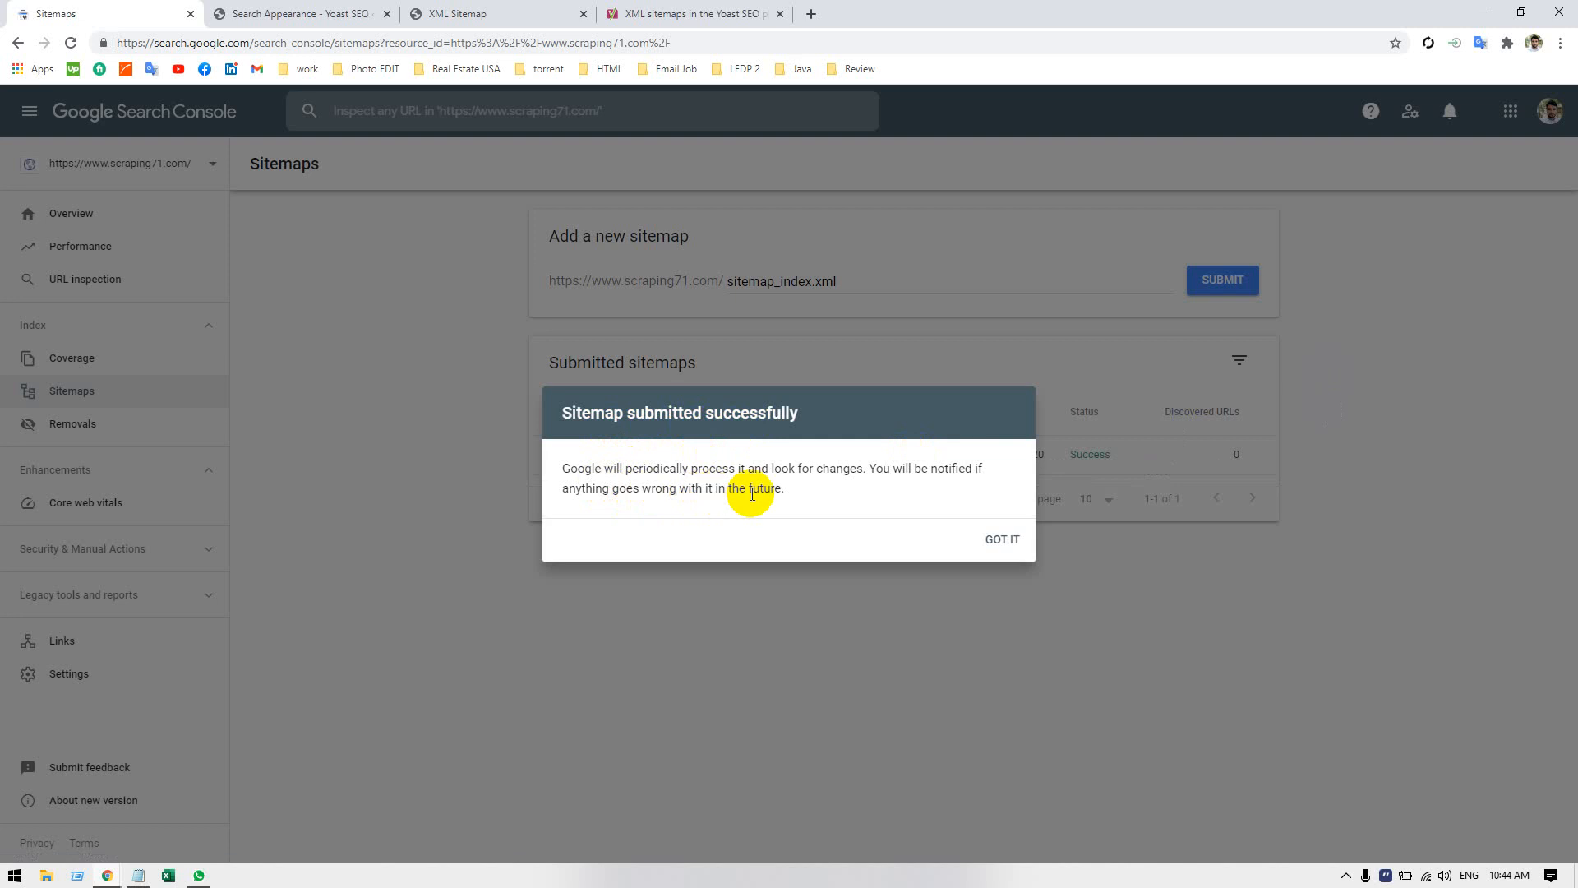
left_click(996, 536)
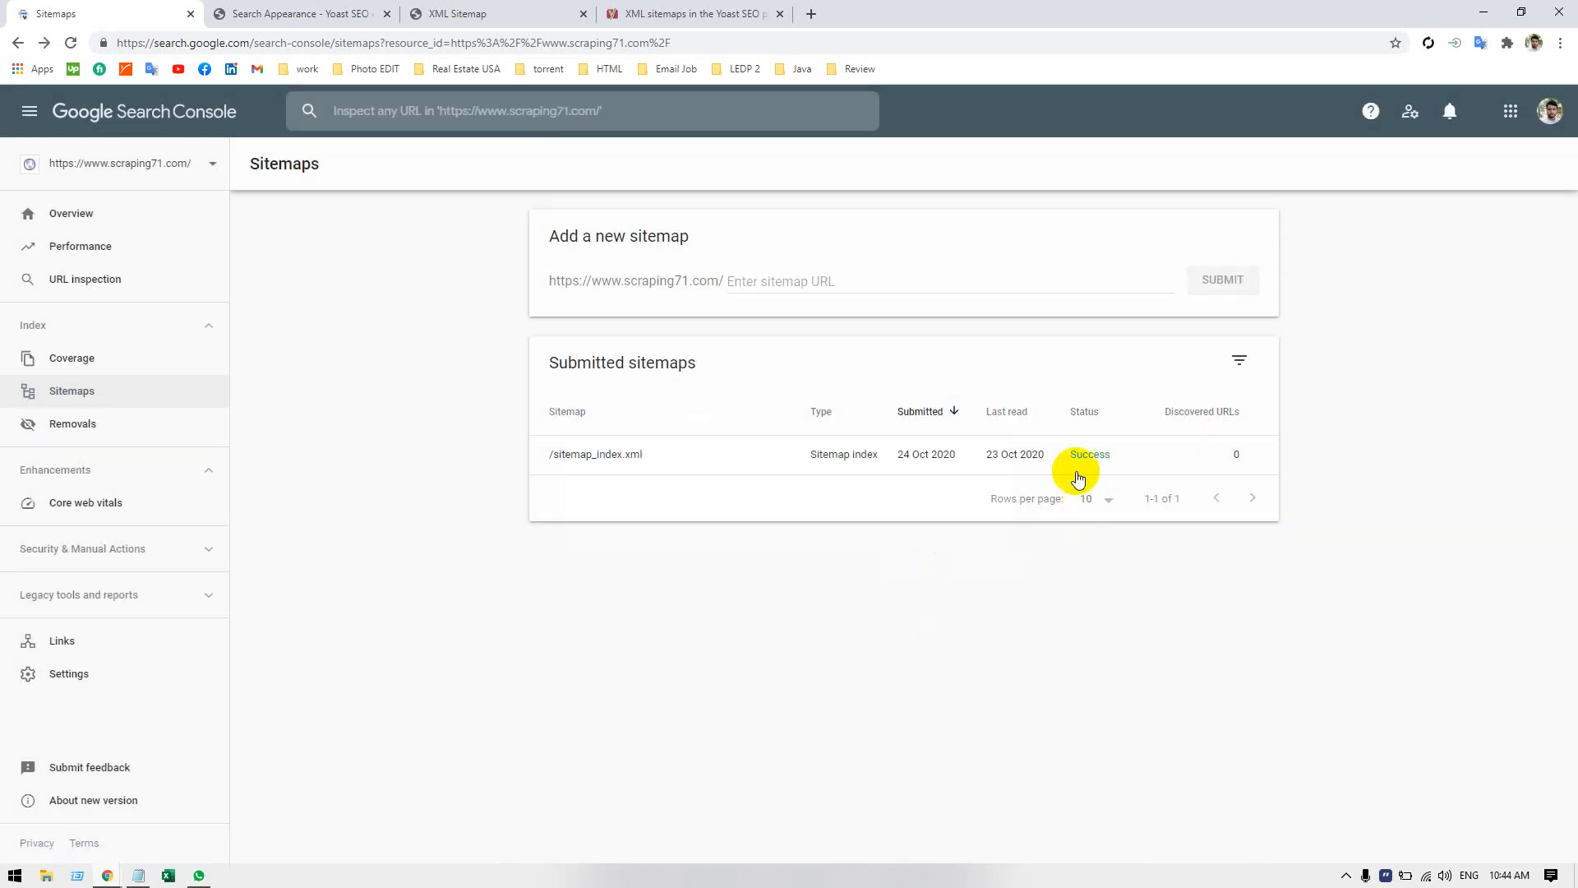
Reload the Sitemaps report, look through the property's Overview, and return to the submitted sitemaps.
left_click(449, 49)
key("Return")
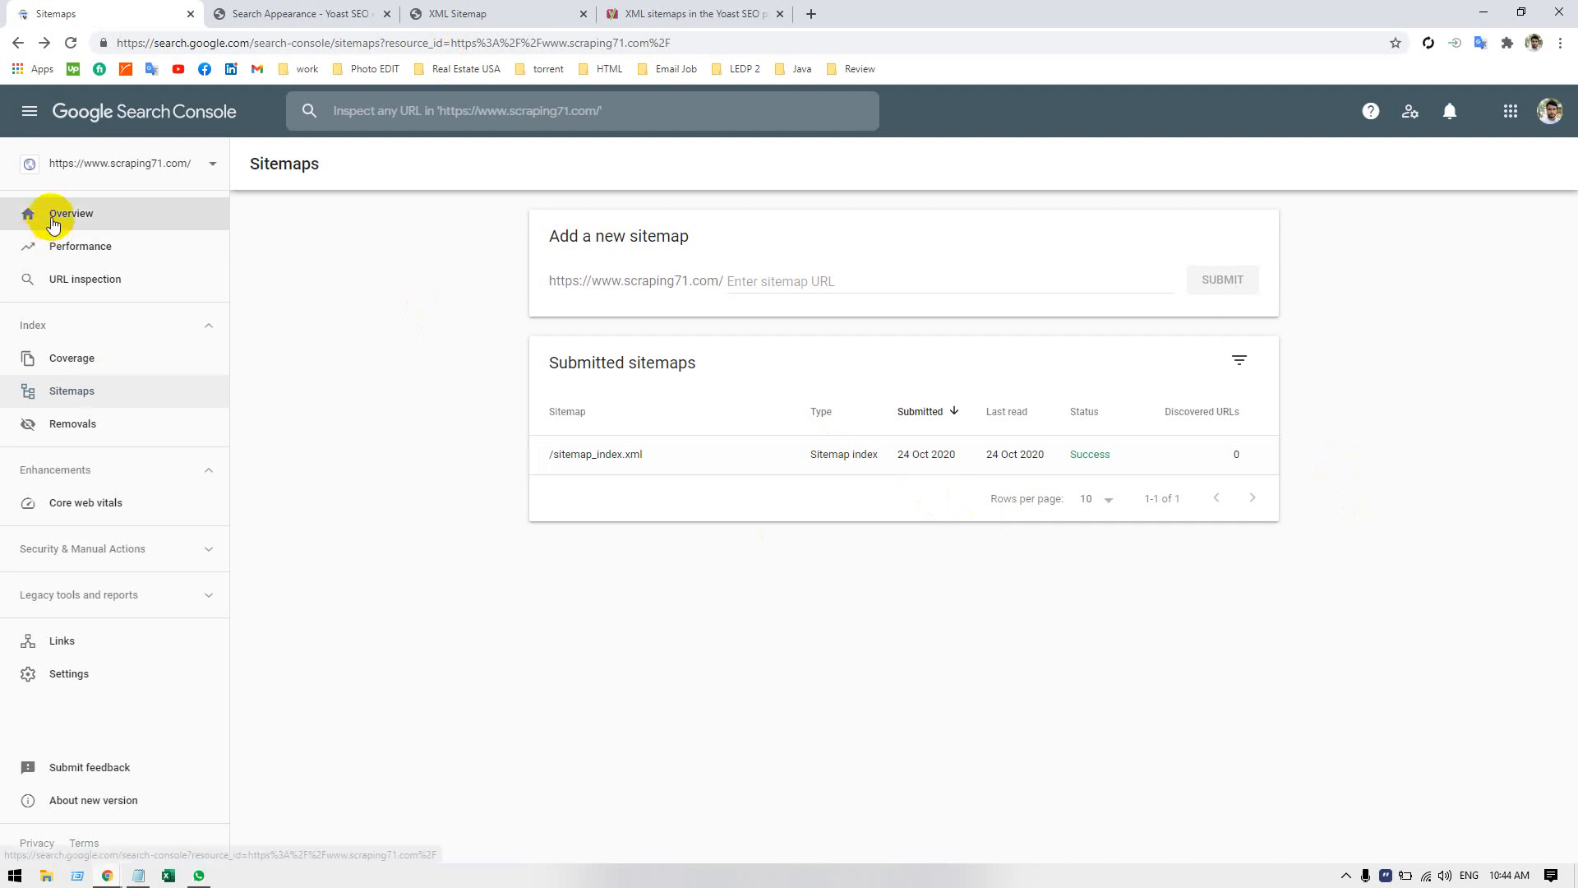
left_click(51, 217)
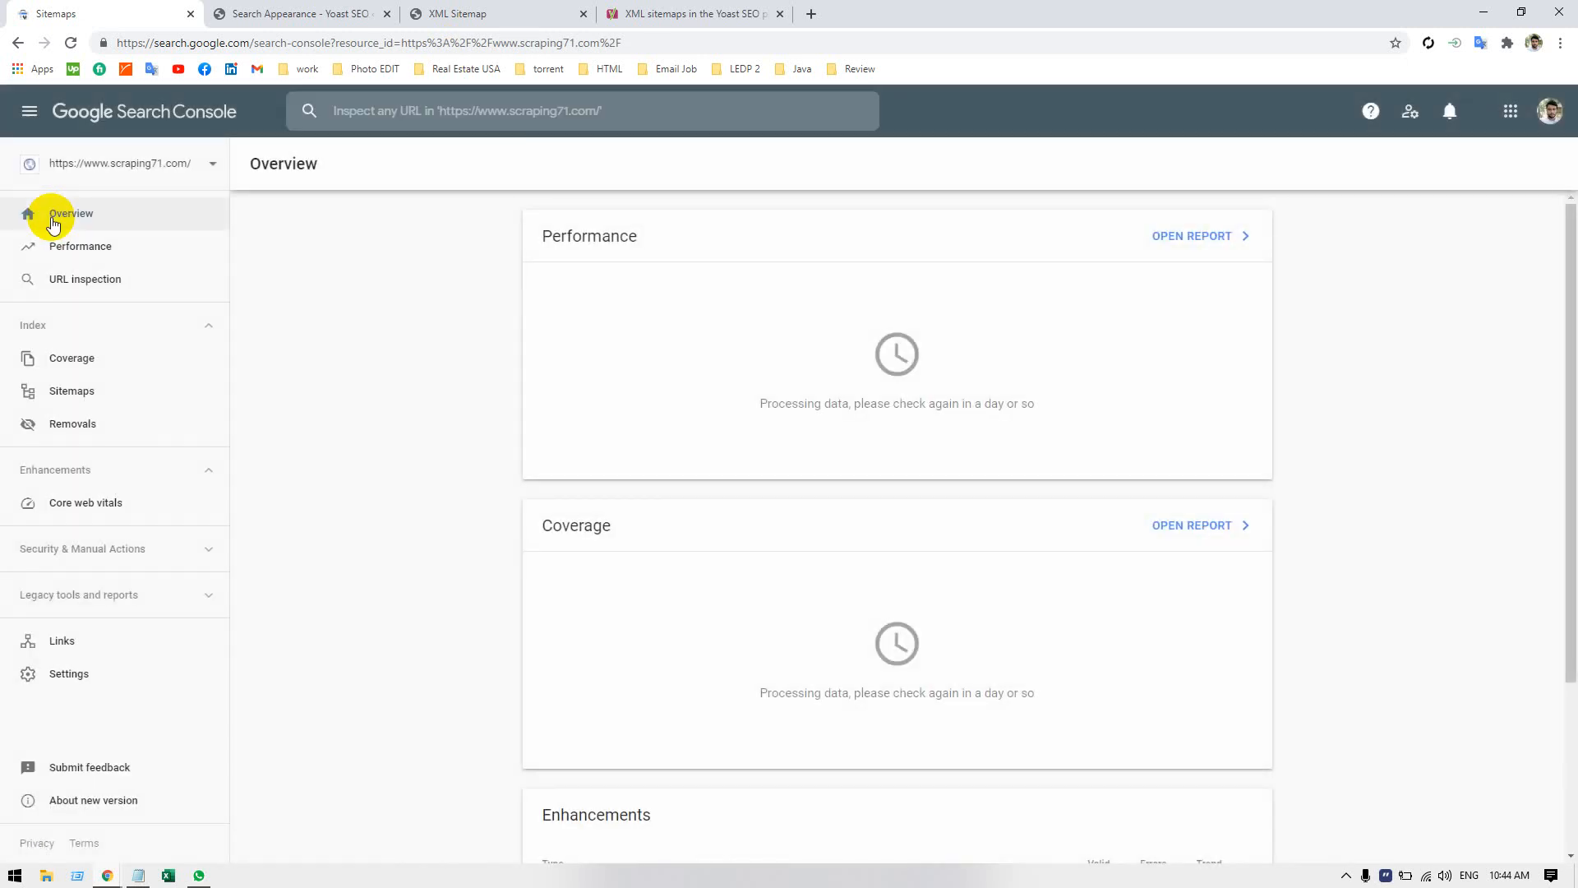
scroll(682, 543, "down", 3)
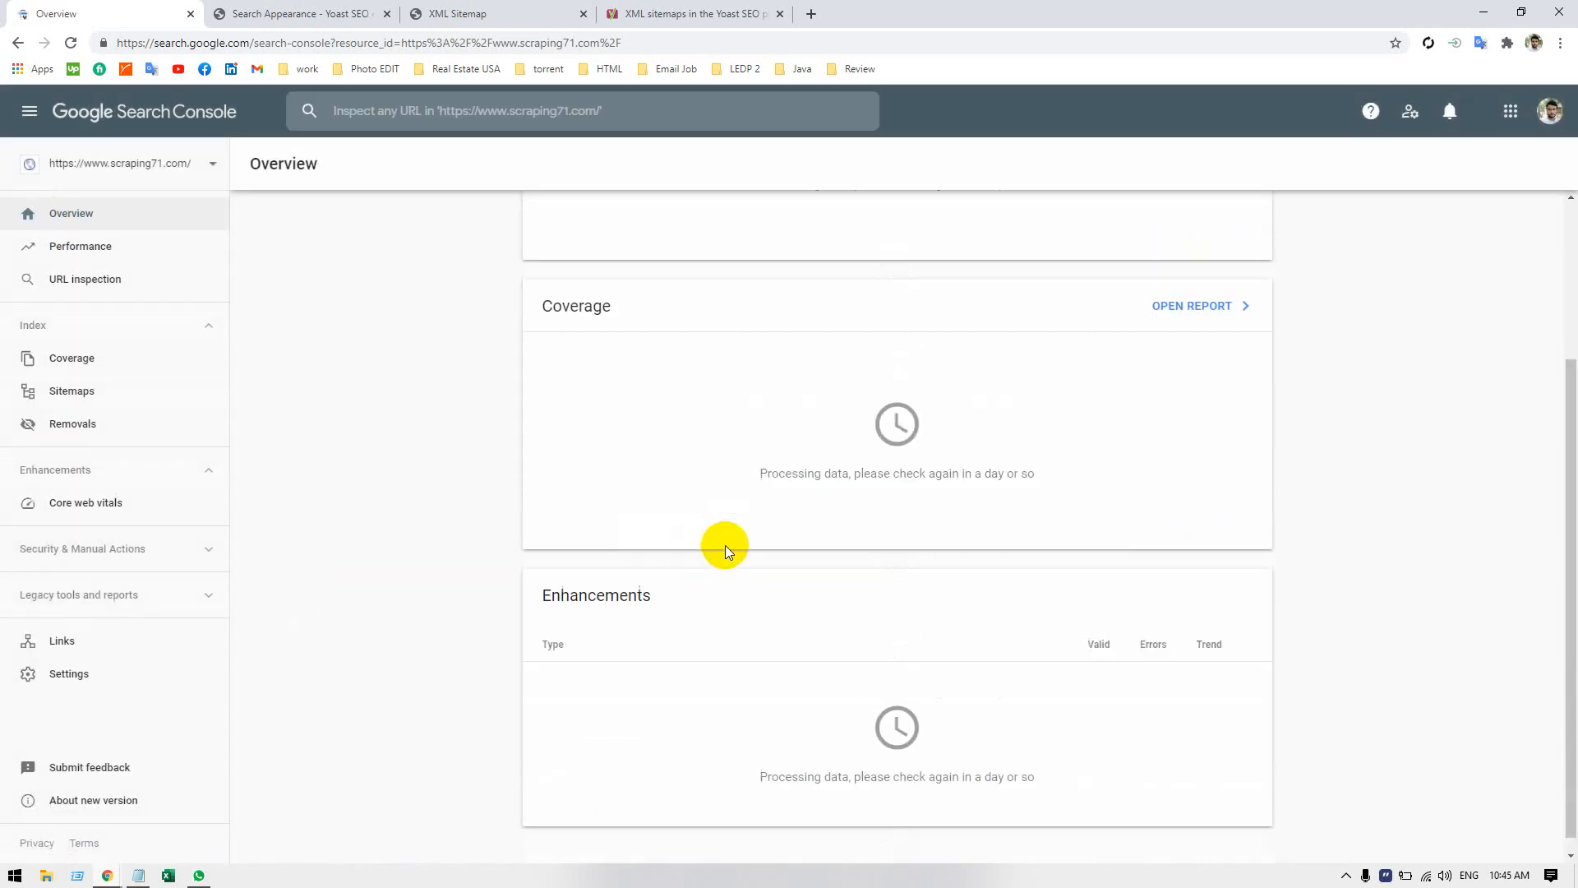
left_click(74, 395)
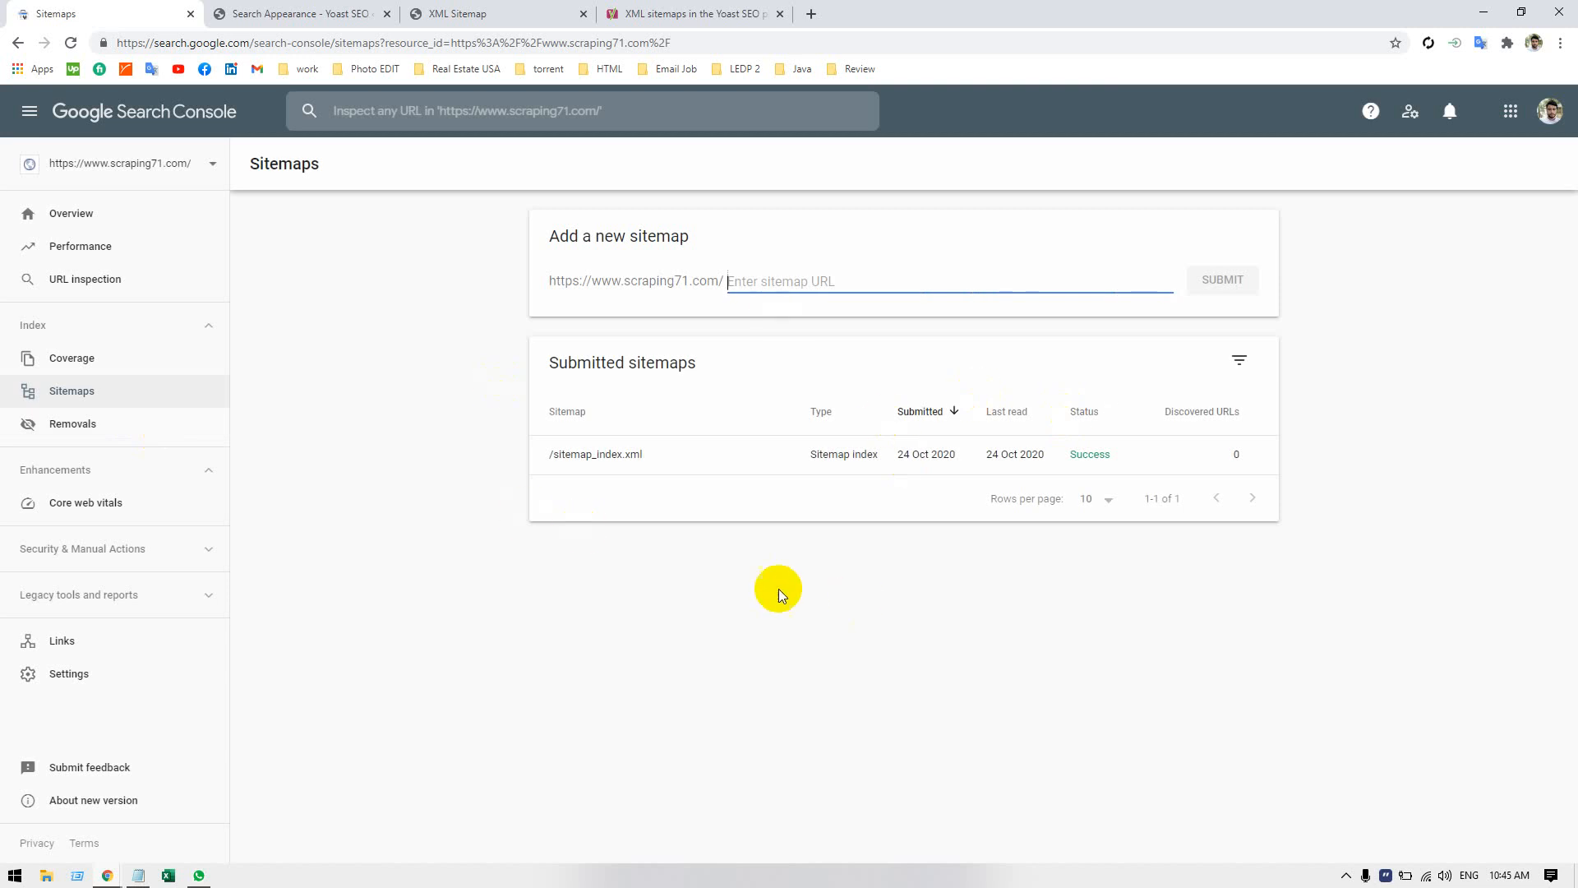
Examine the Removals report, including the new removal request form, Outdated Content and SafeSearch Filtering, without submitting a request.
left_click(140, 424)
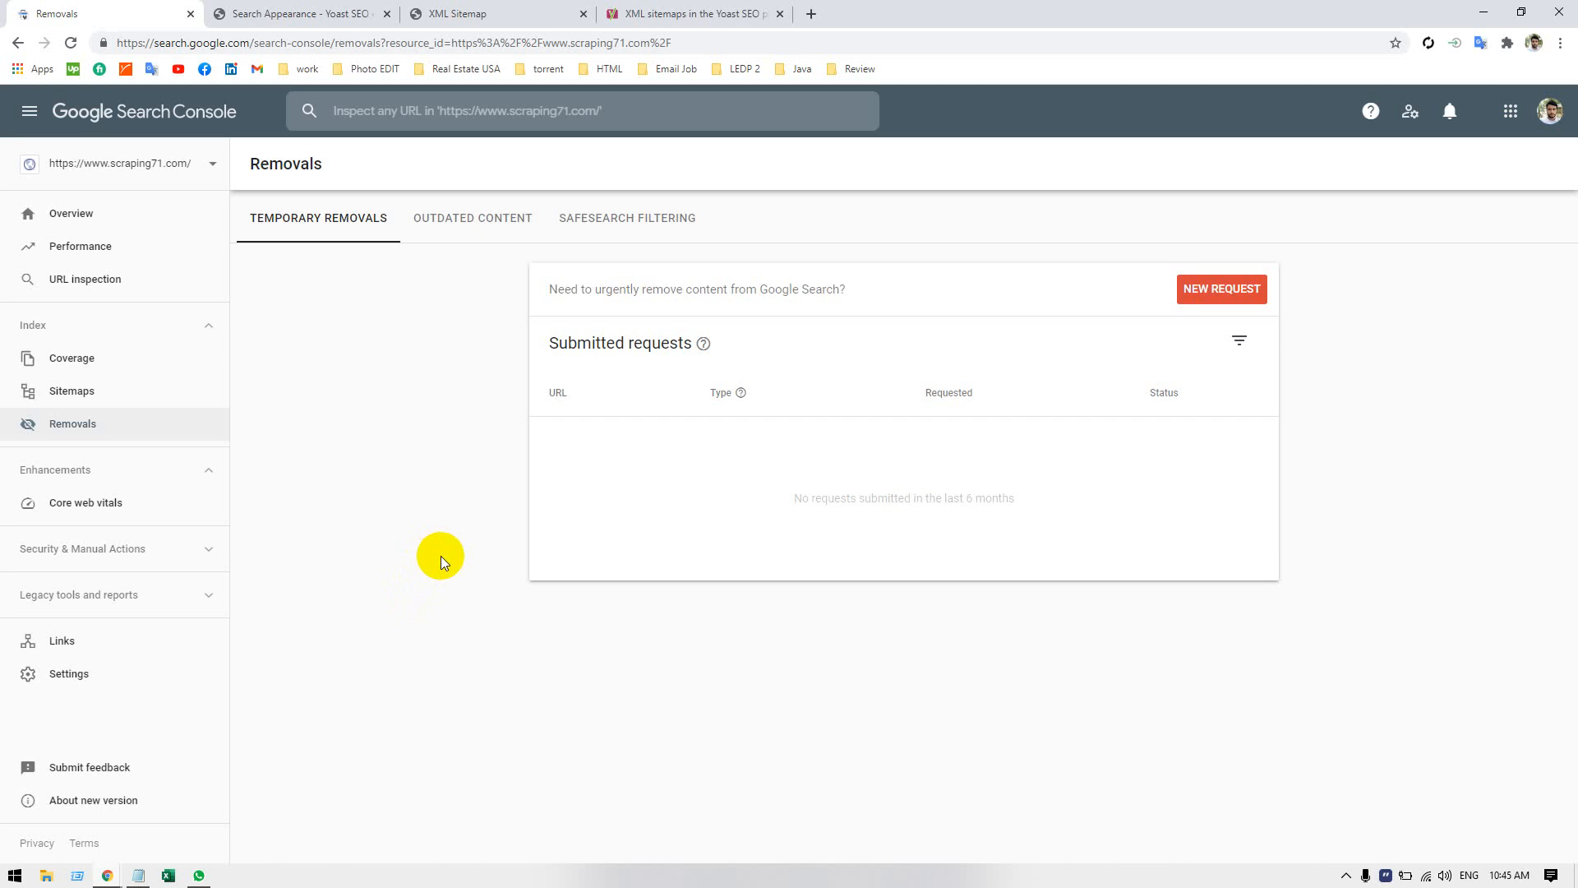
left_click(1225, 290)
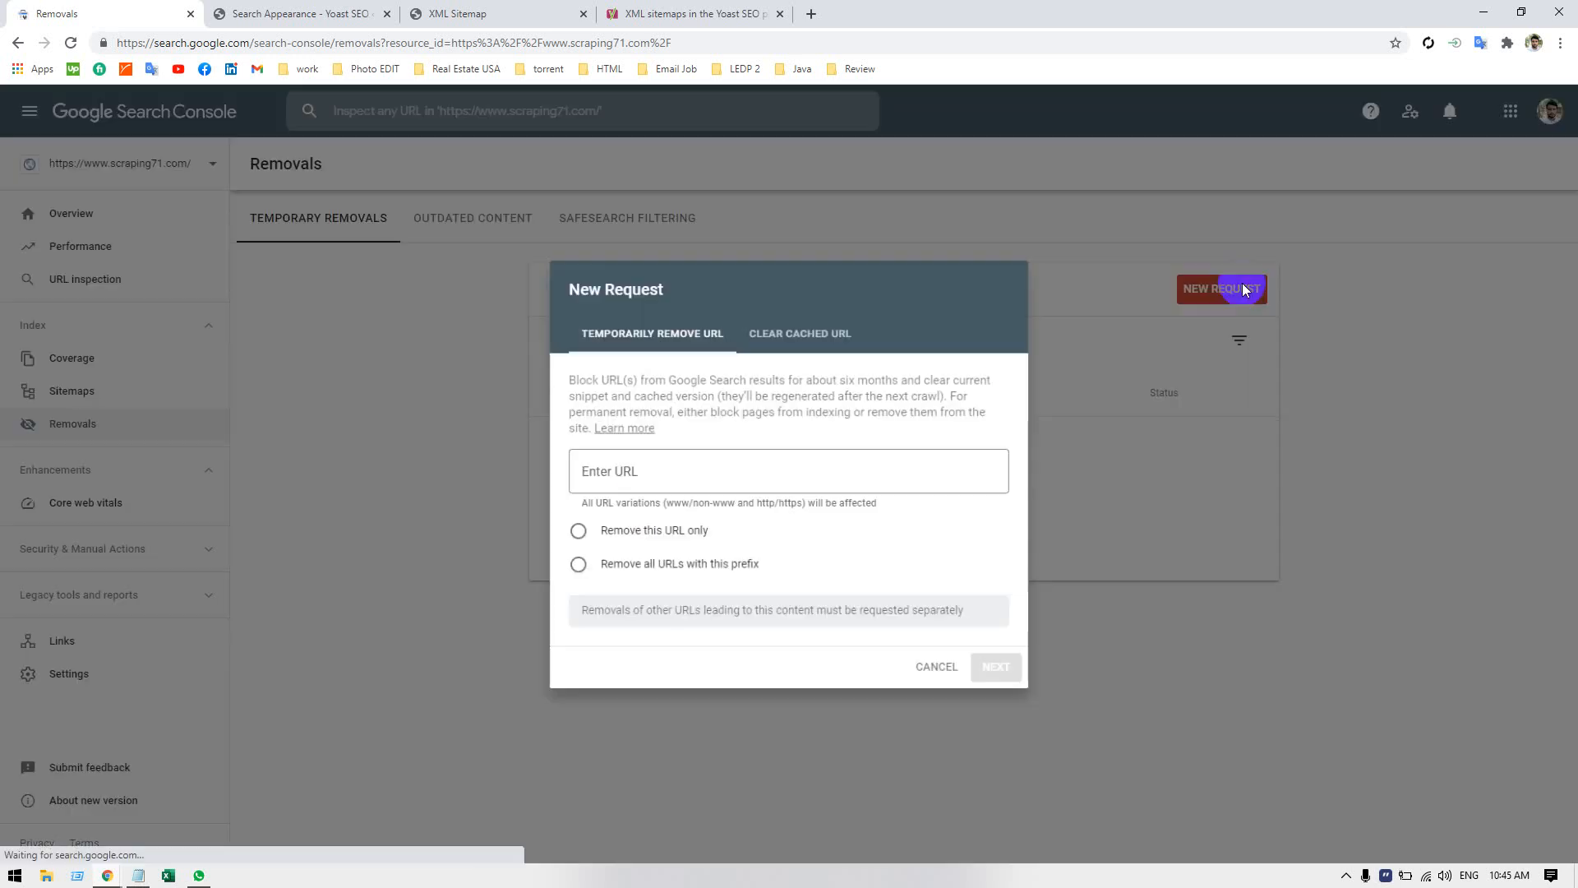
left_click(670, 460)
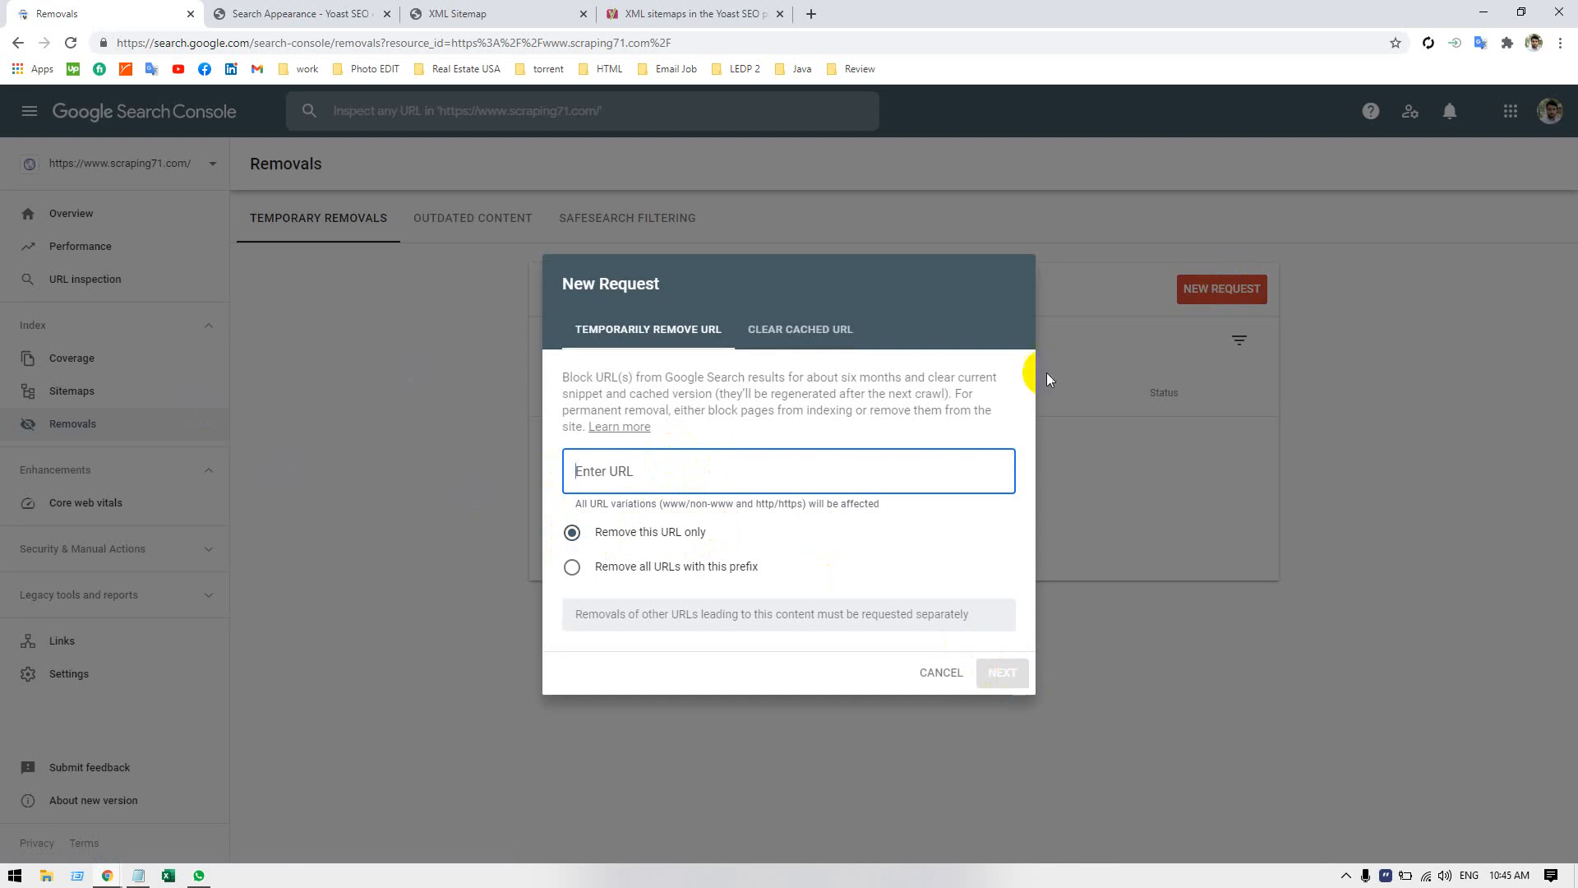
left_click(1121, 402)
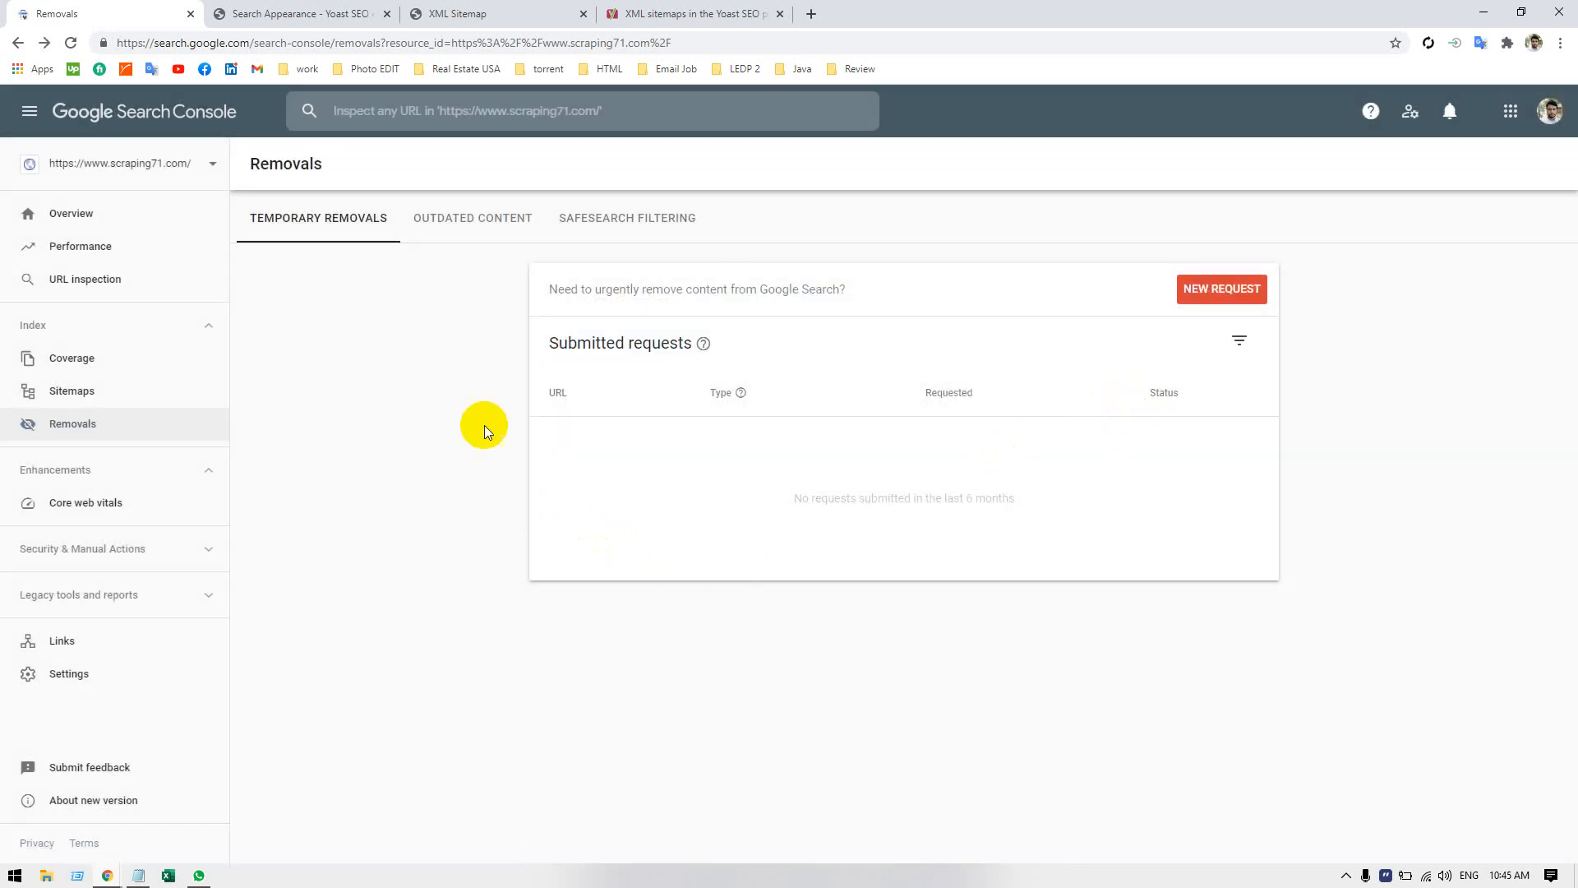
left_click(467, 212)
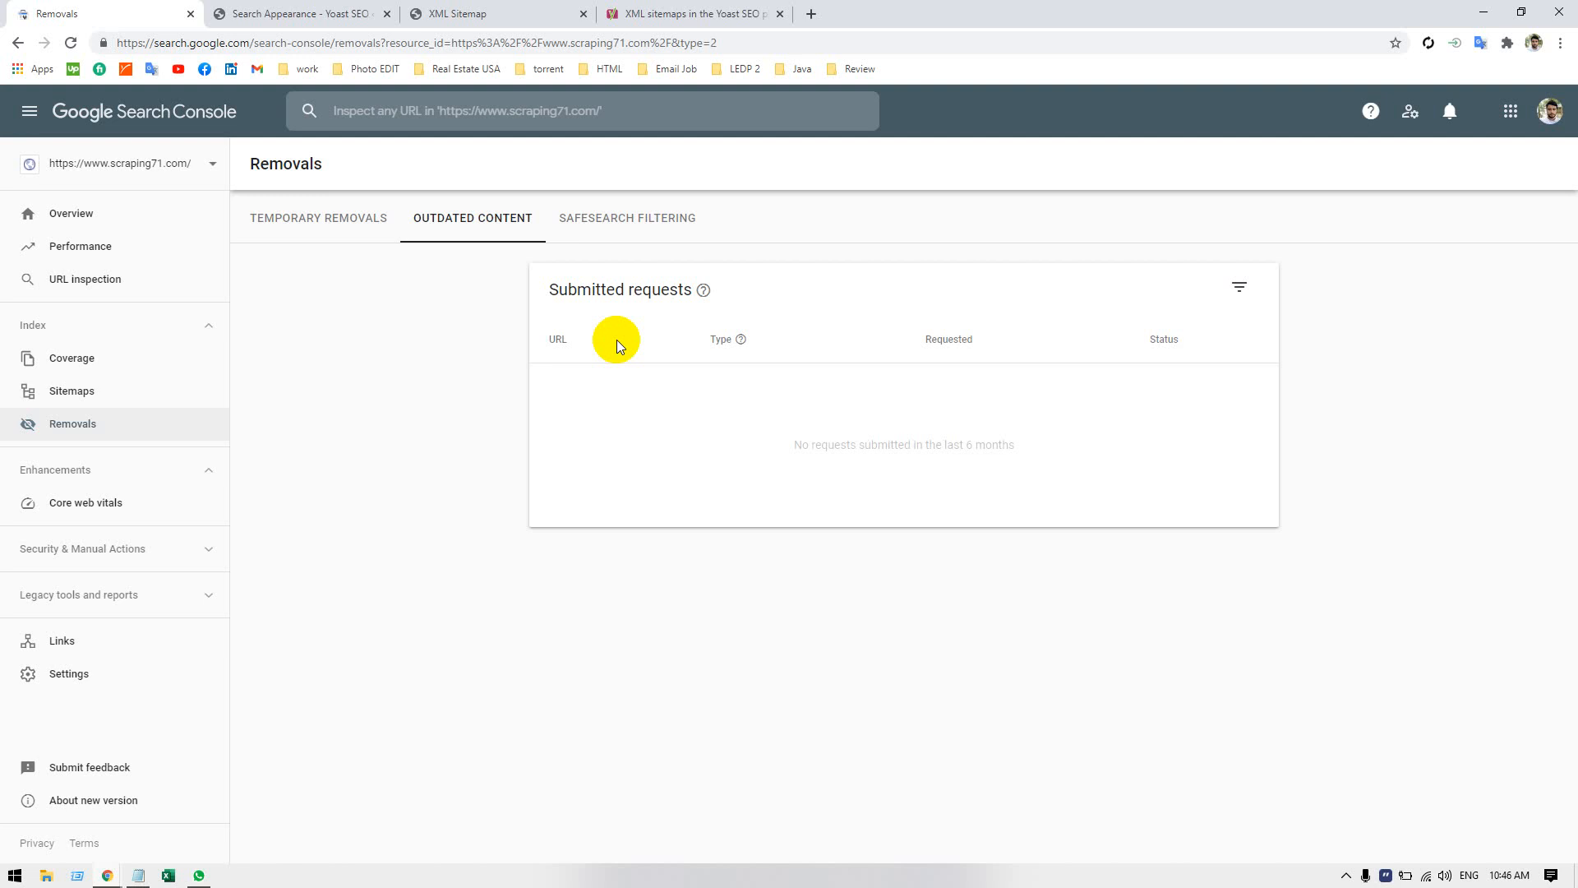
left_click(624, 238)
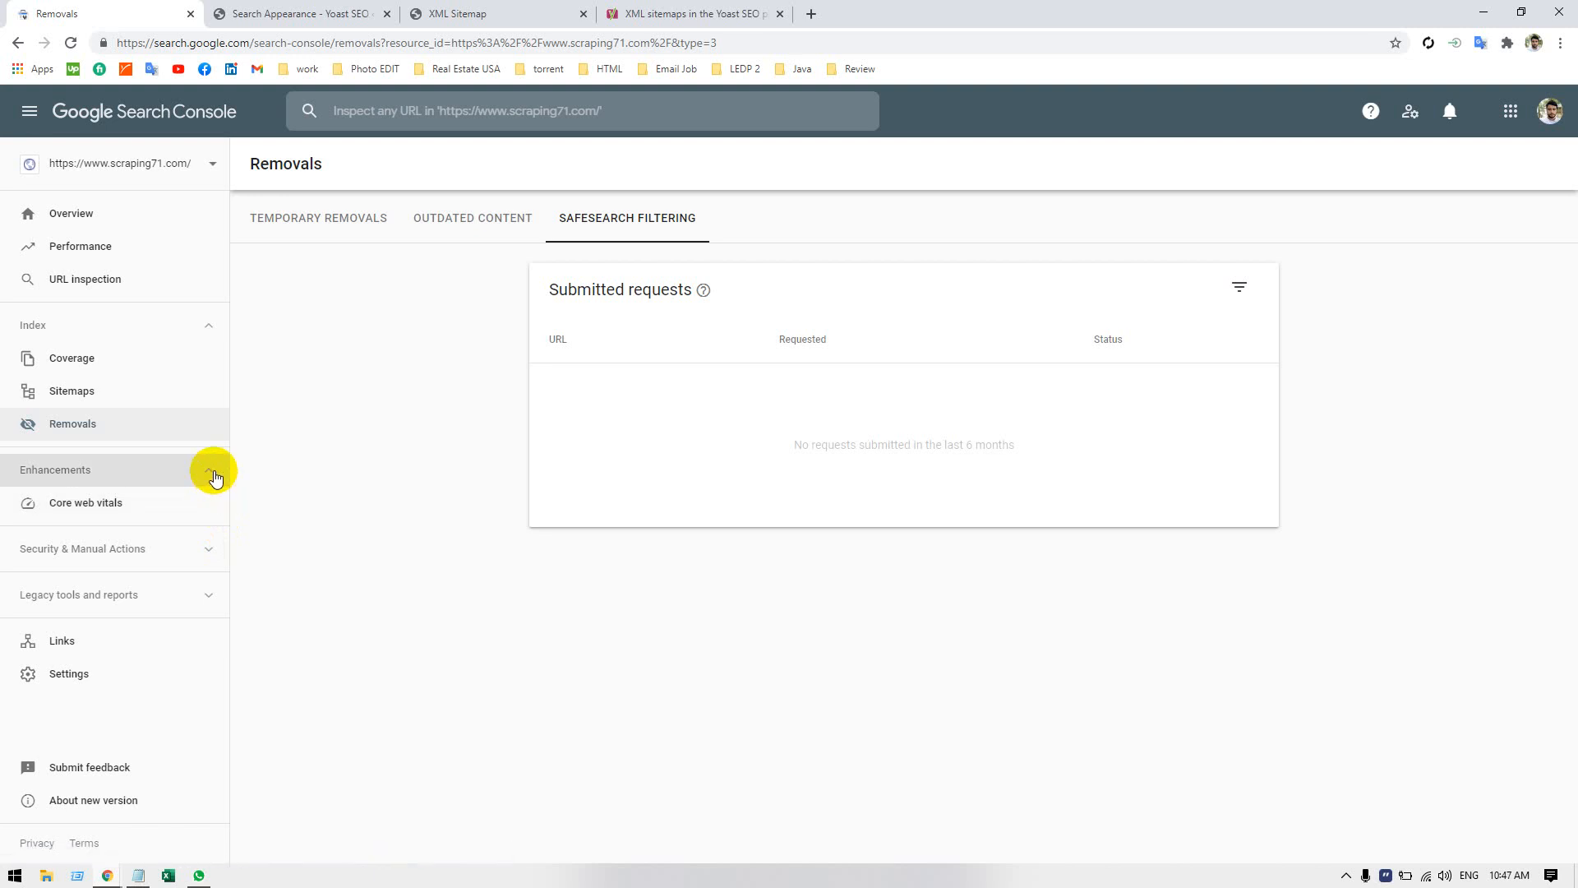
Open the Core web vitals report for mobile and desktop and dismiss its introductory notice.
left_click(155, 511)
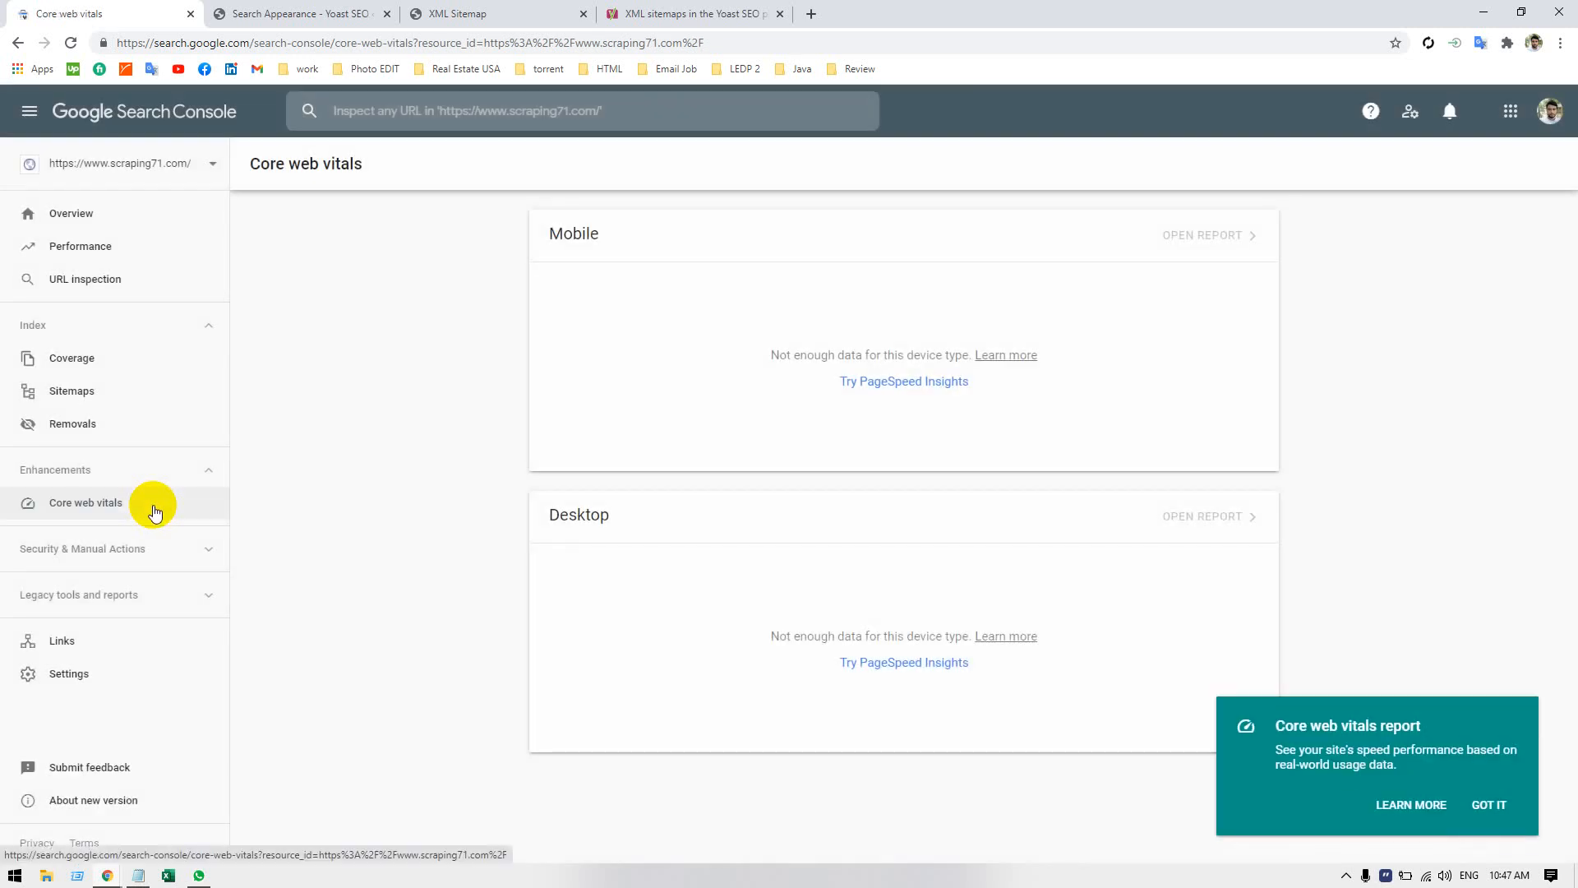
left_click(1488, 808)
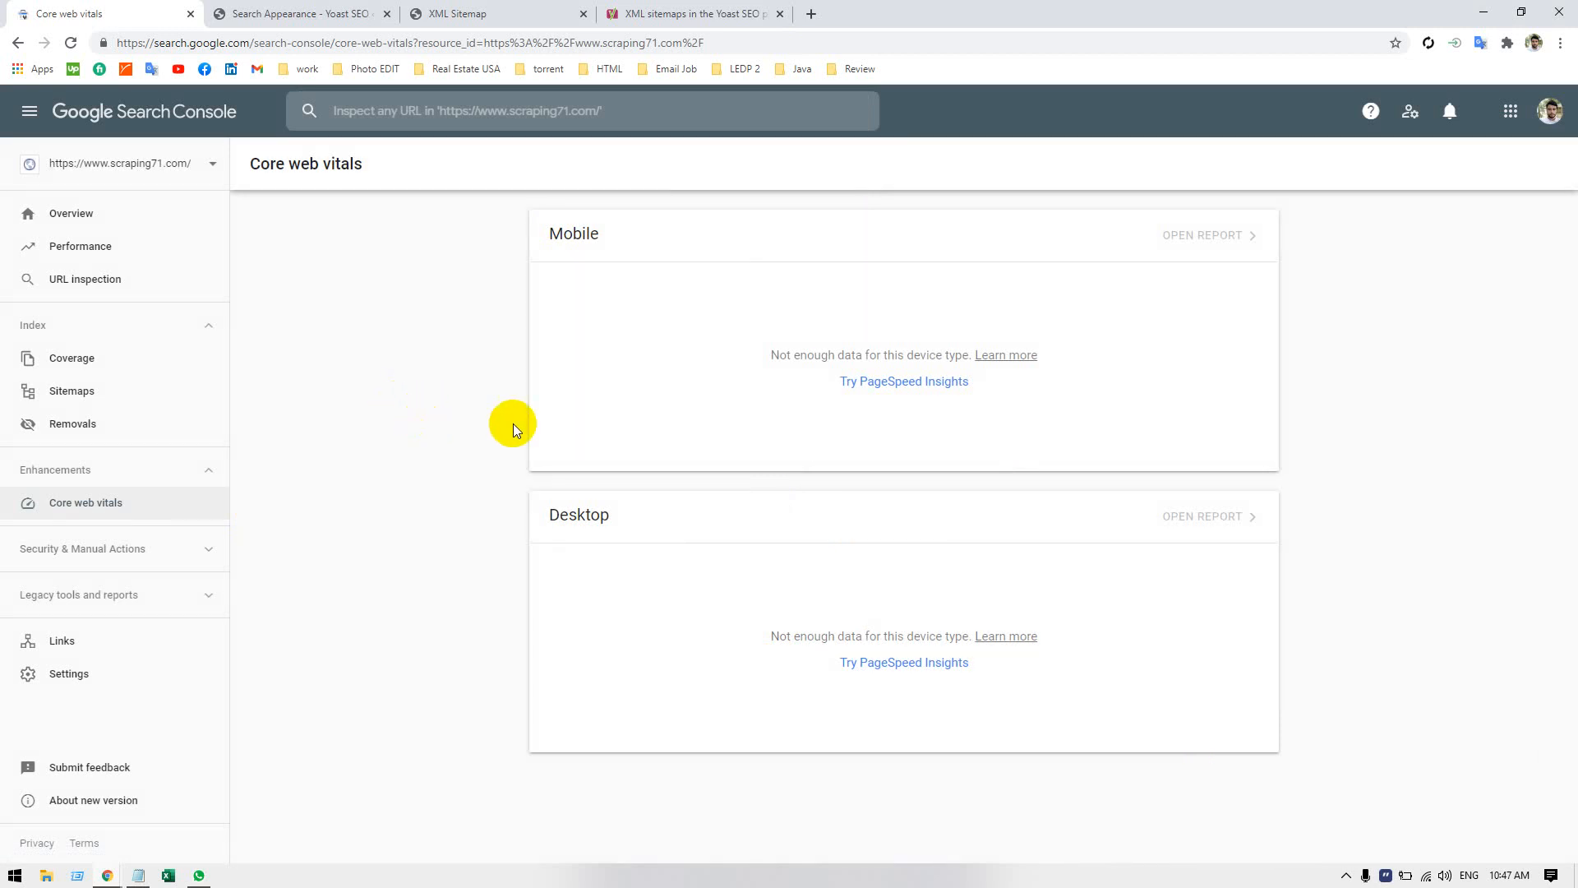
Check the Manual actions report, dismissing its introductory notice, and the Security issues report for the property.
left_click(207, 549)
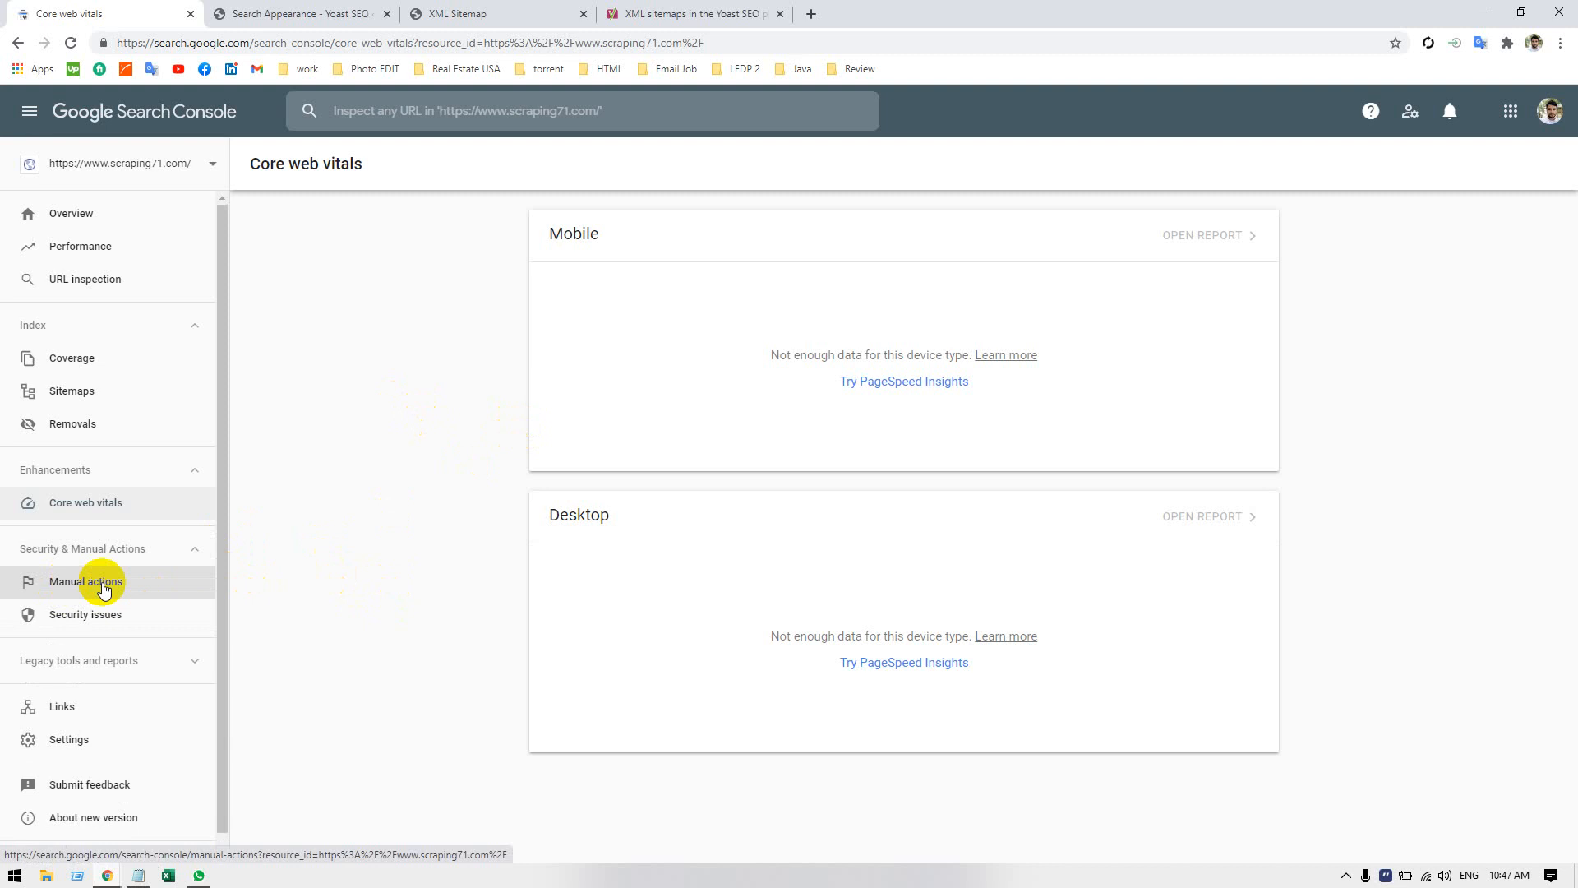
left_click(78, 585)
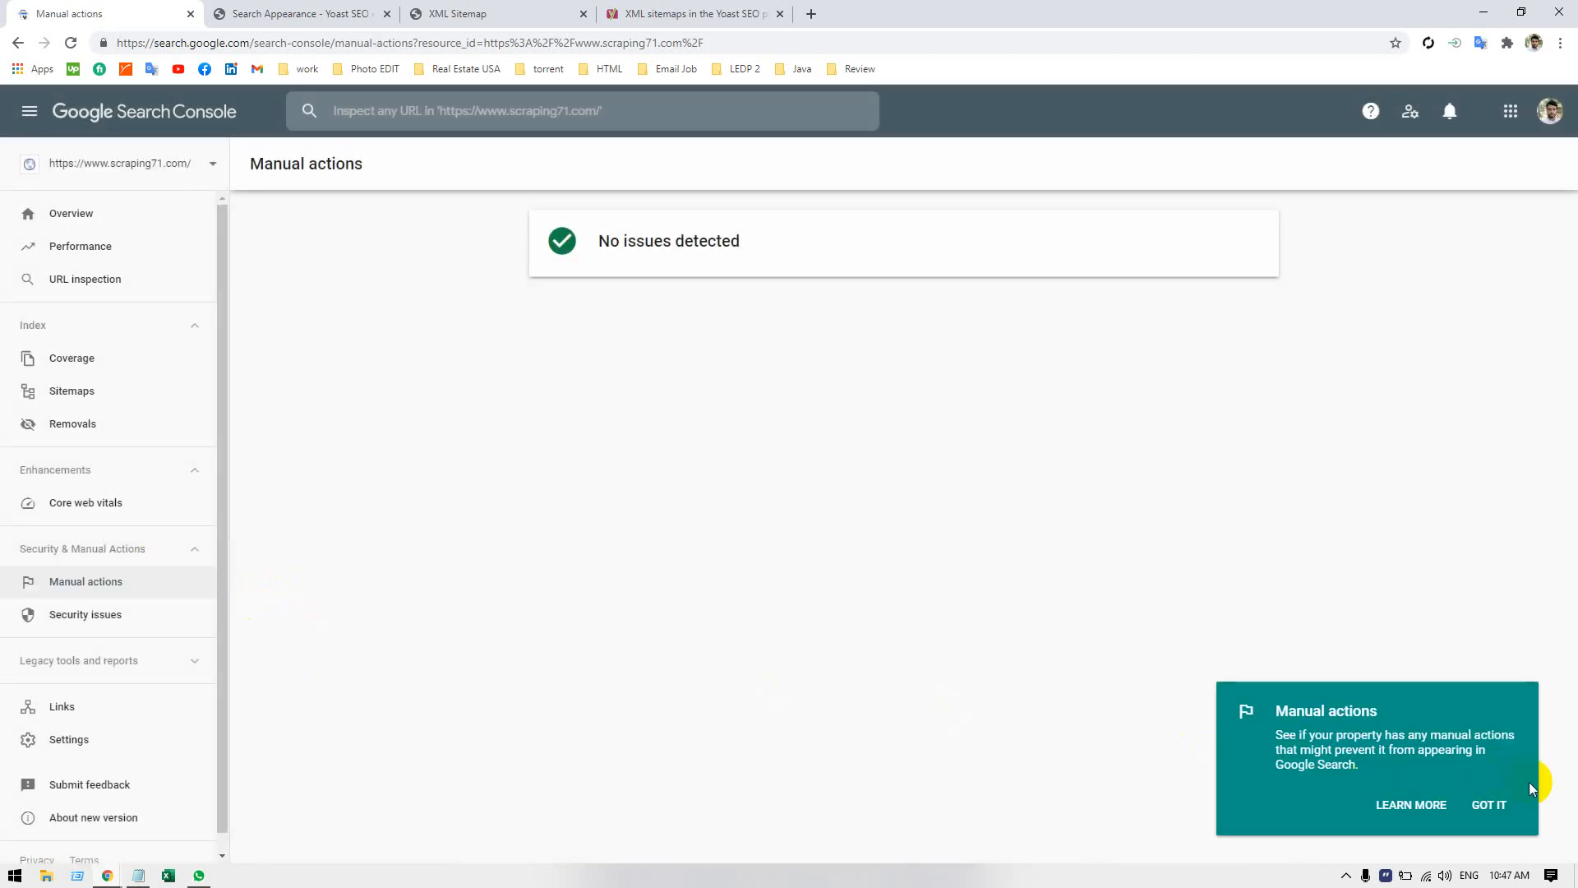
left_click(1500, 808)
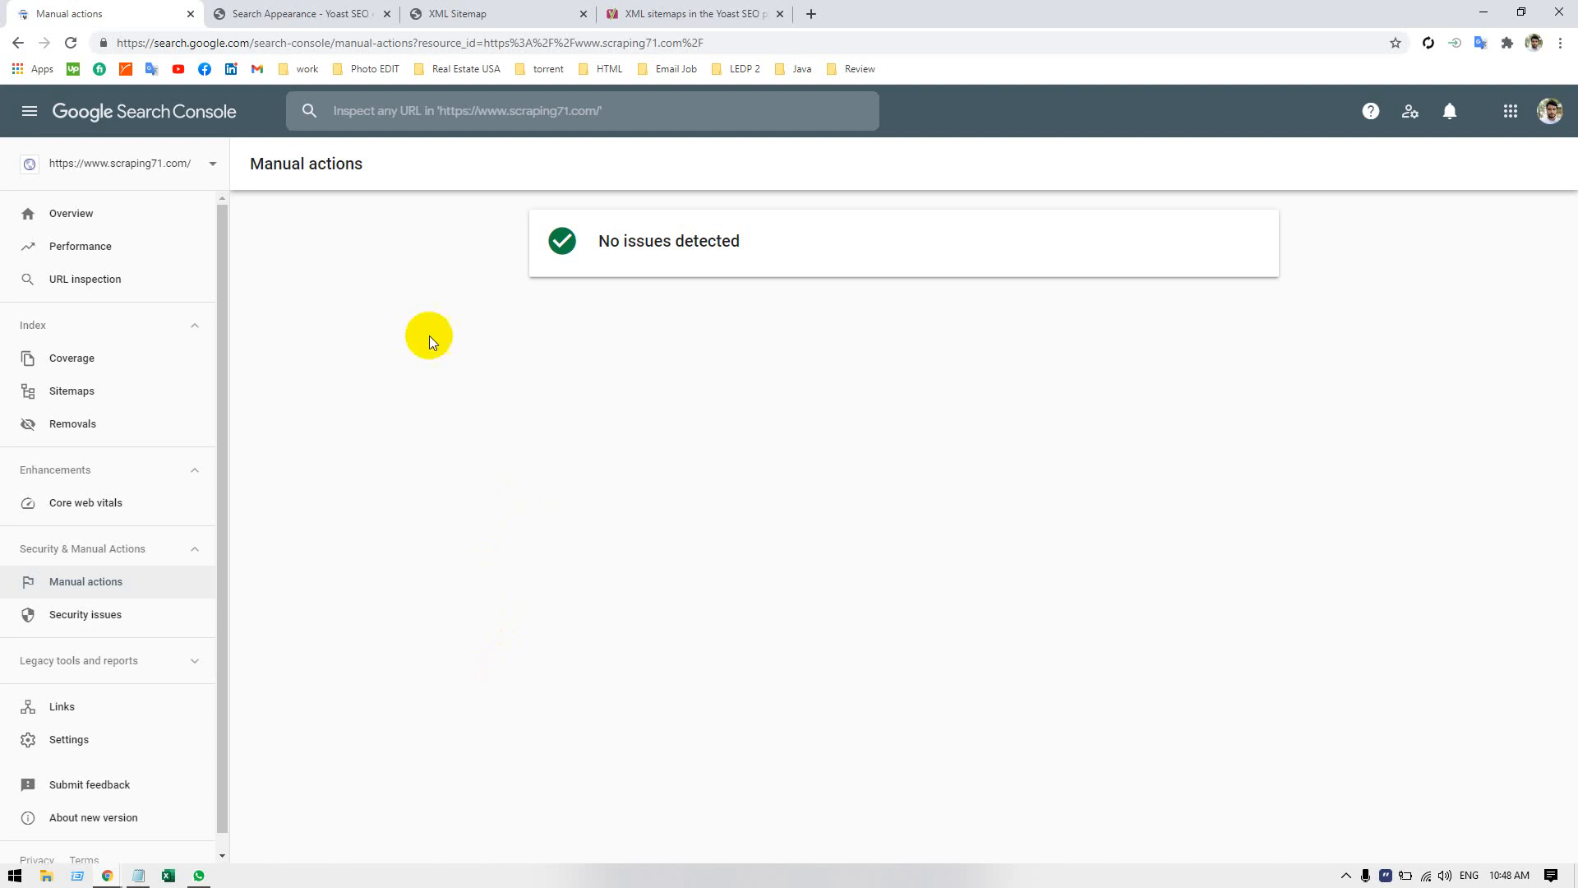
left_click_drag(443, 262, 926, 575)
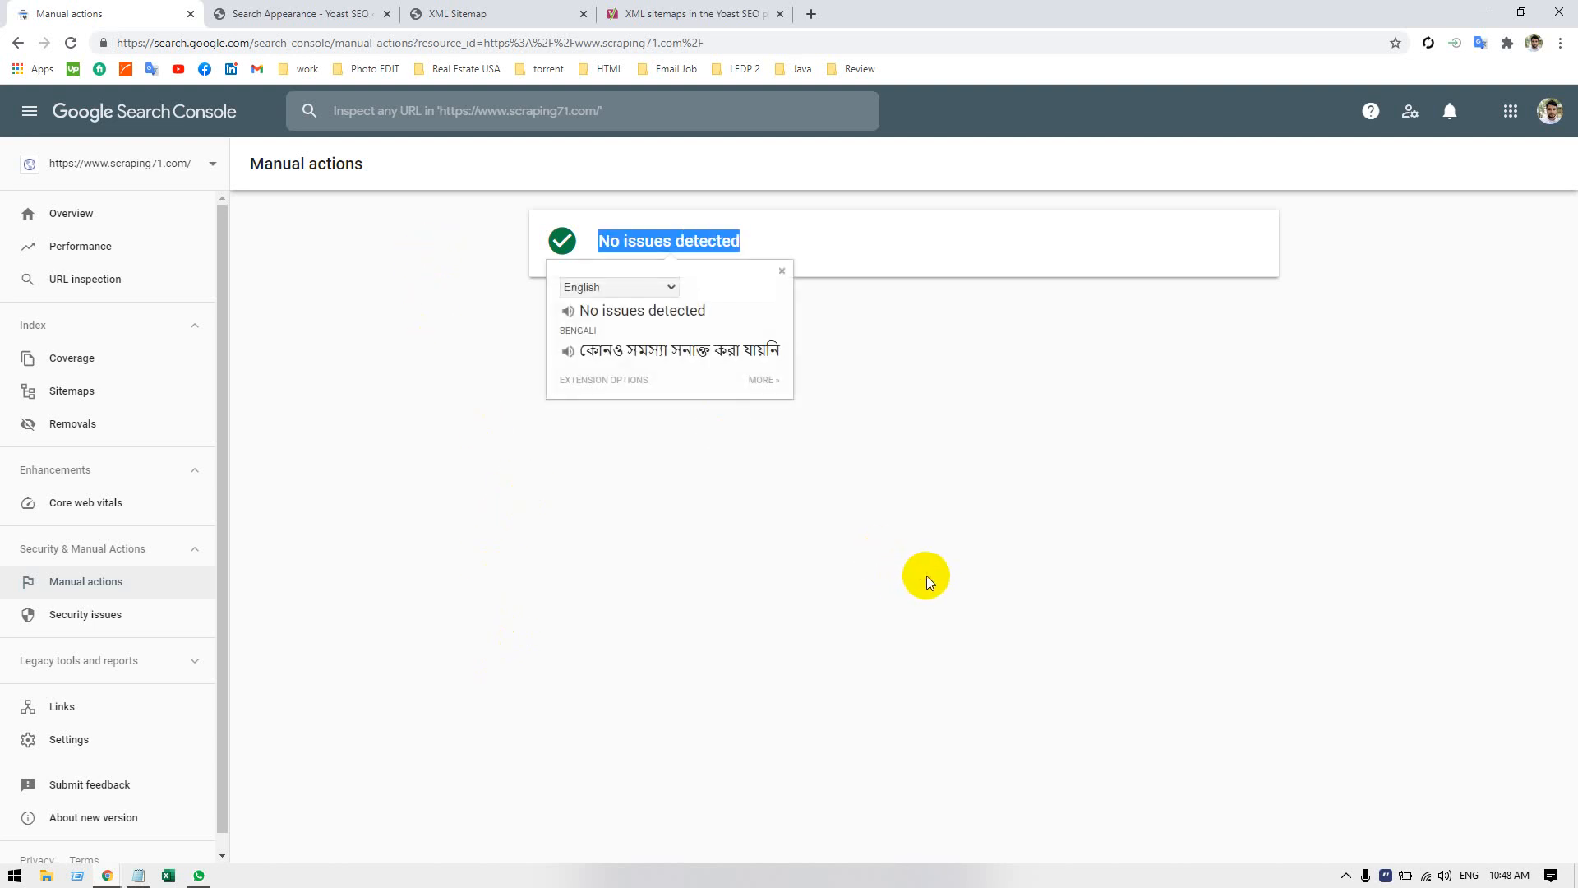
left_click(949, 522)
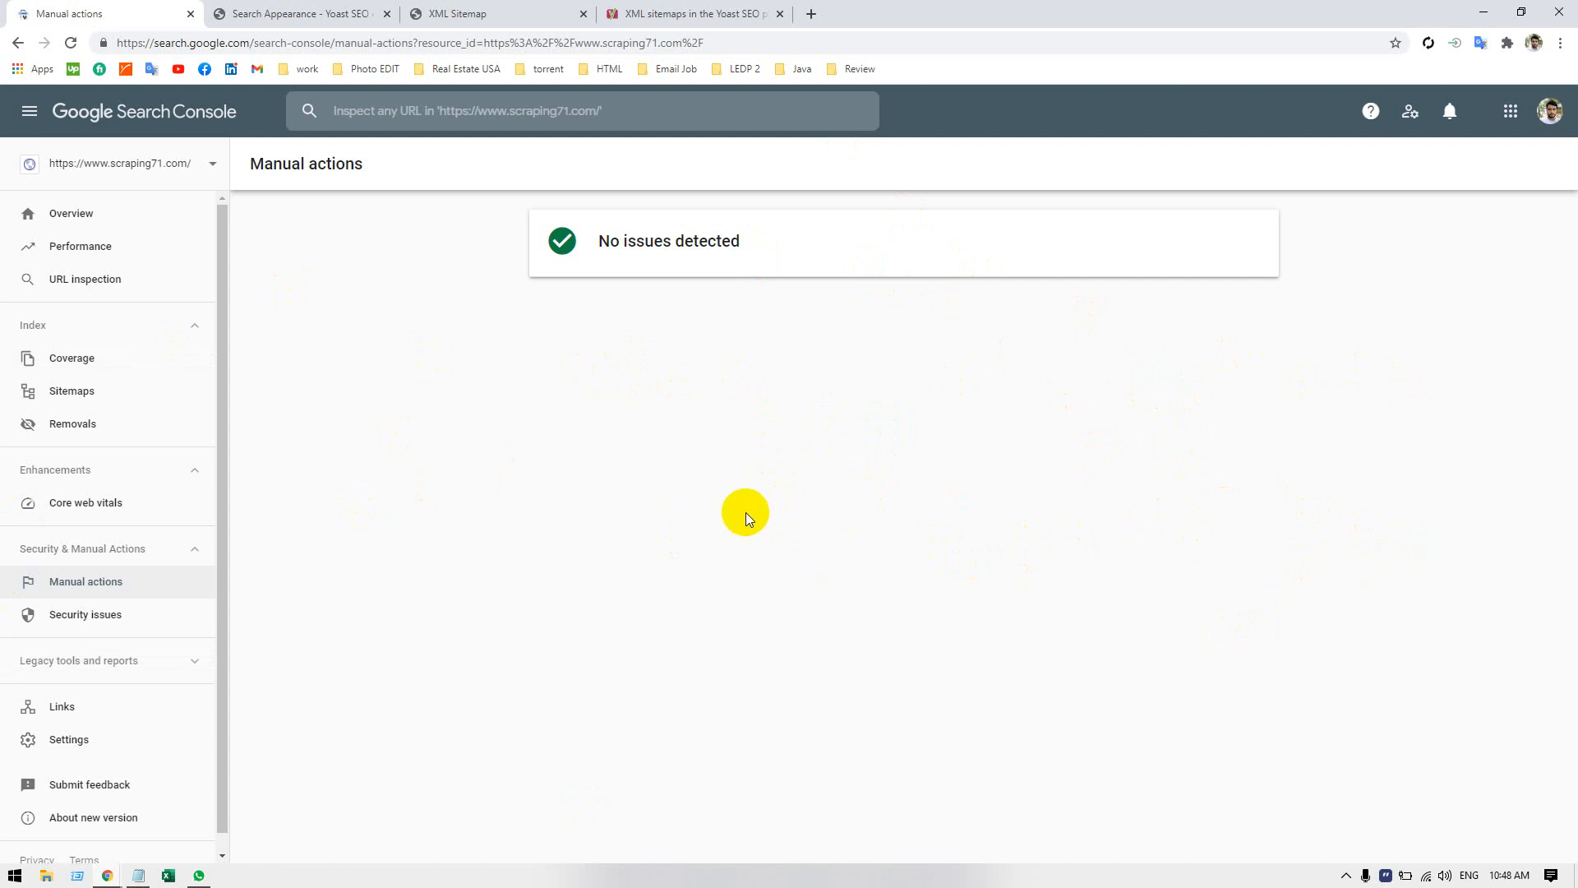
left_click(76, 623)
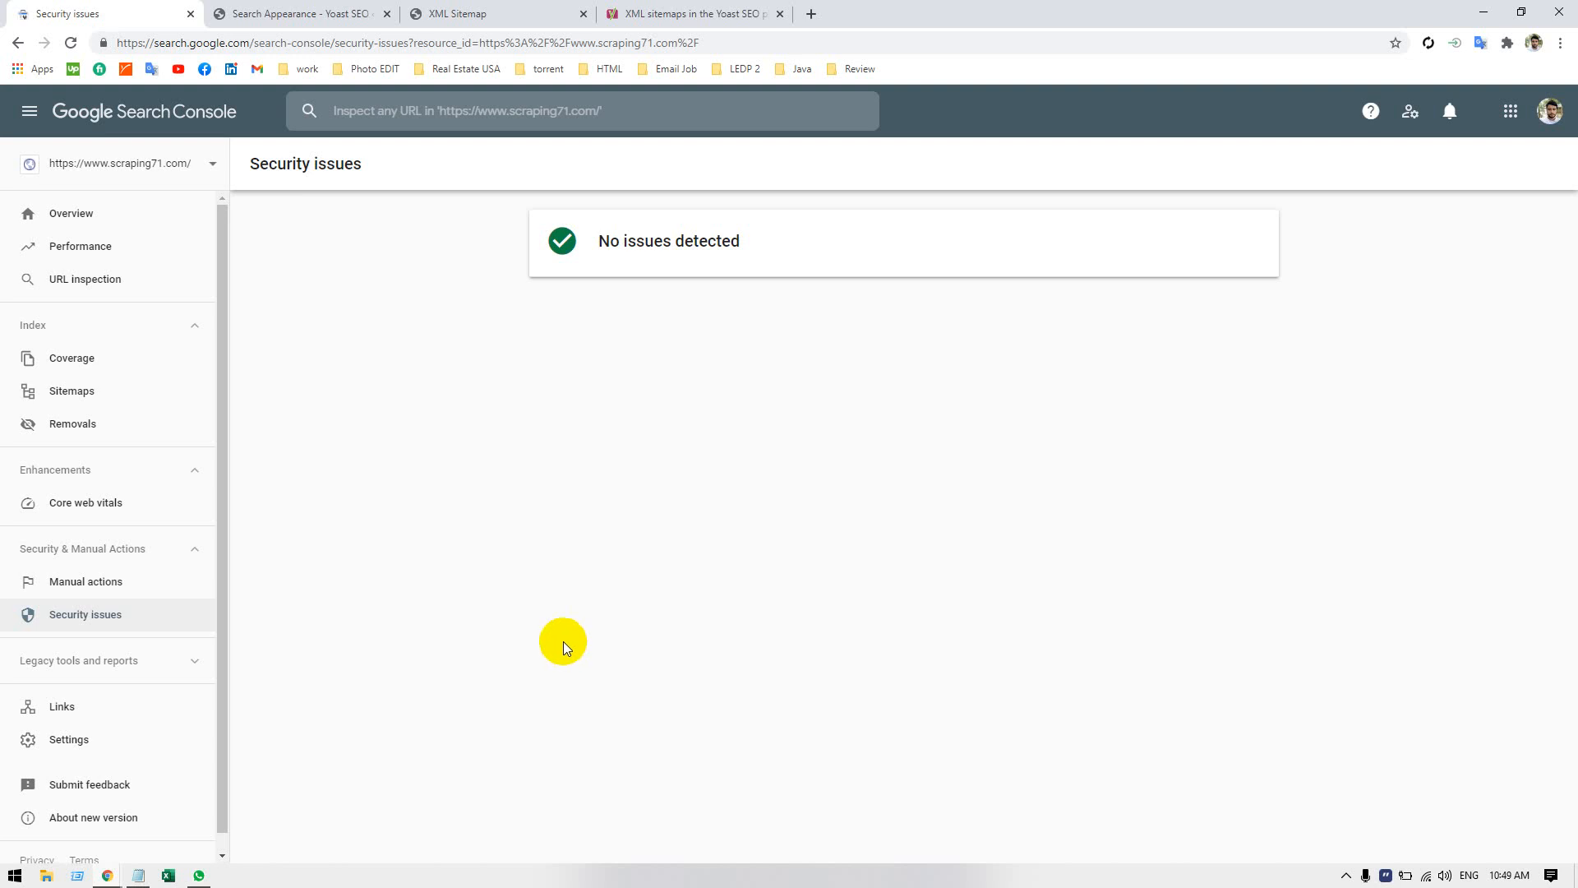
Expand the legacy tools and reports and open International targeting to examine its Language section.
left_click(191, 663)
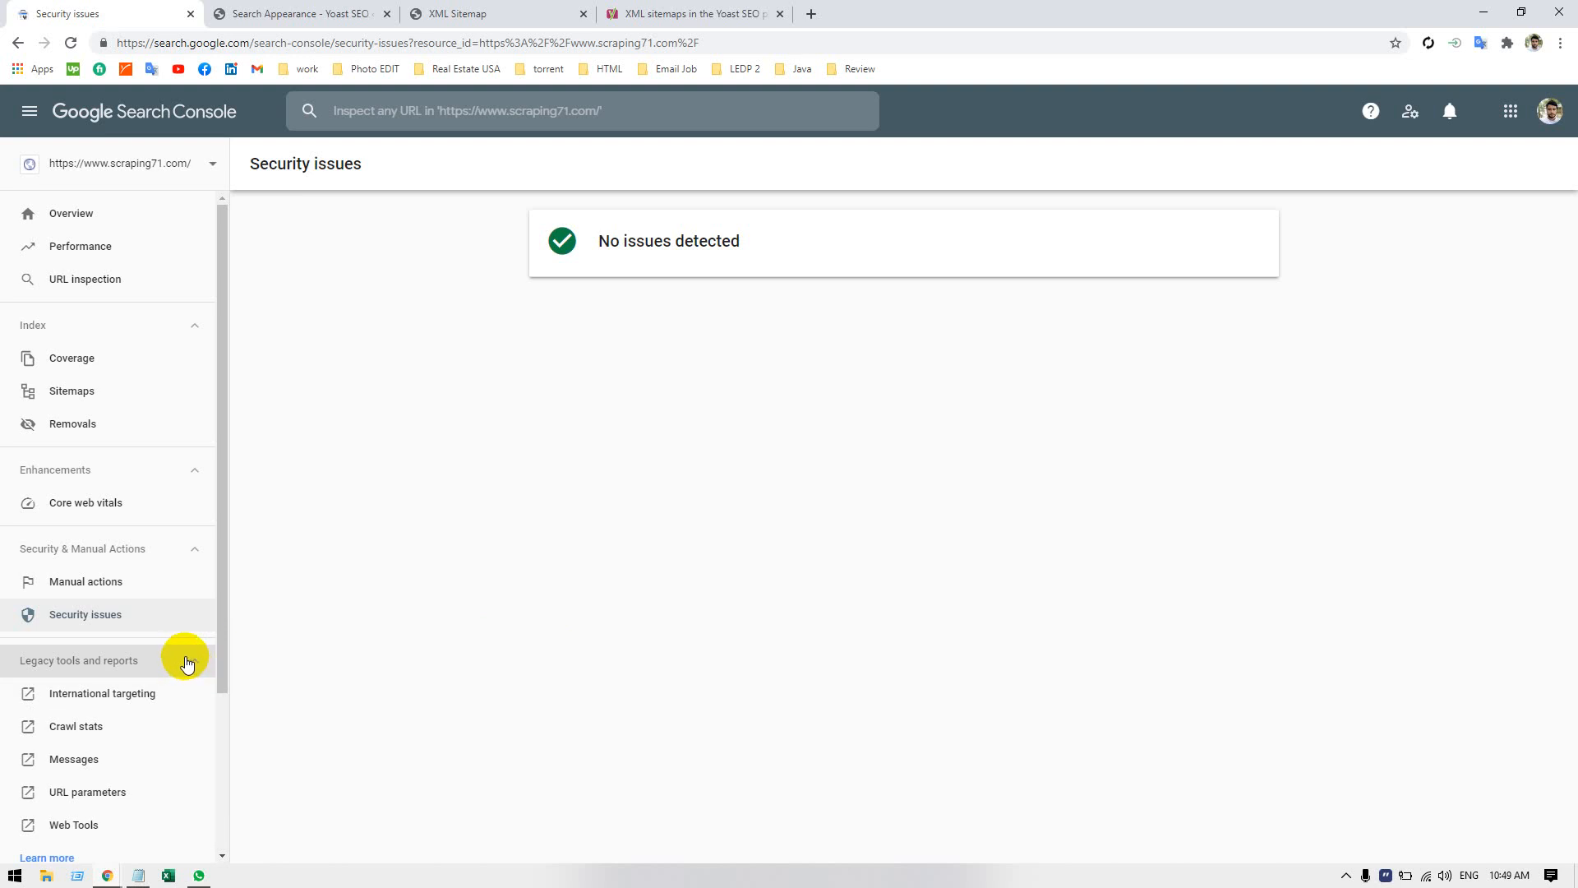
scroll(186, 662, "down", 2)
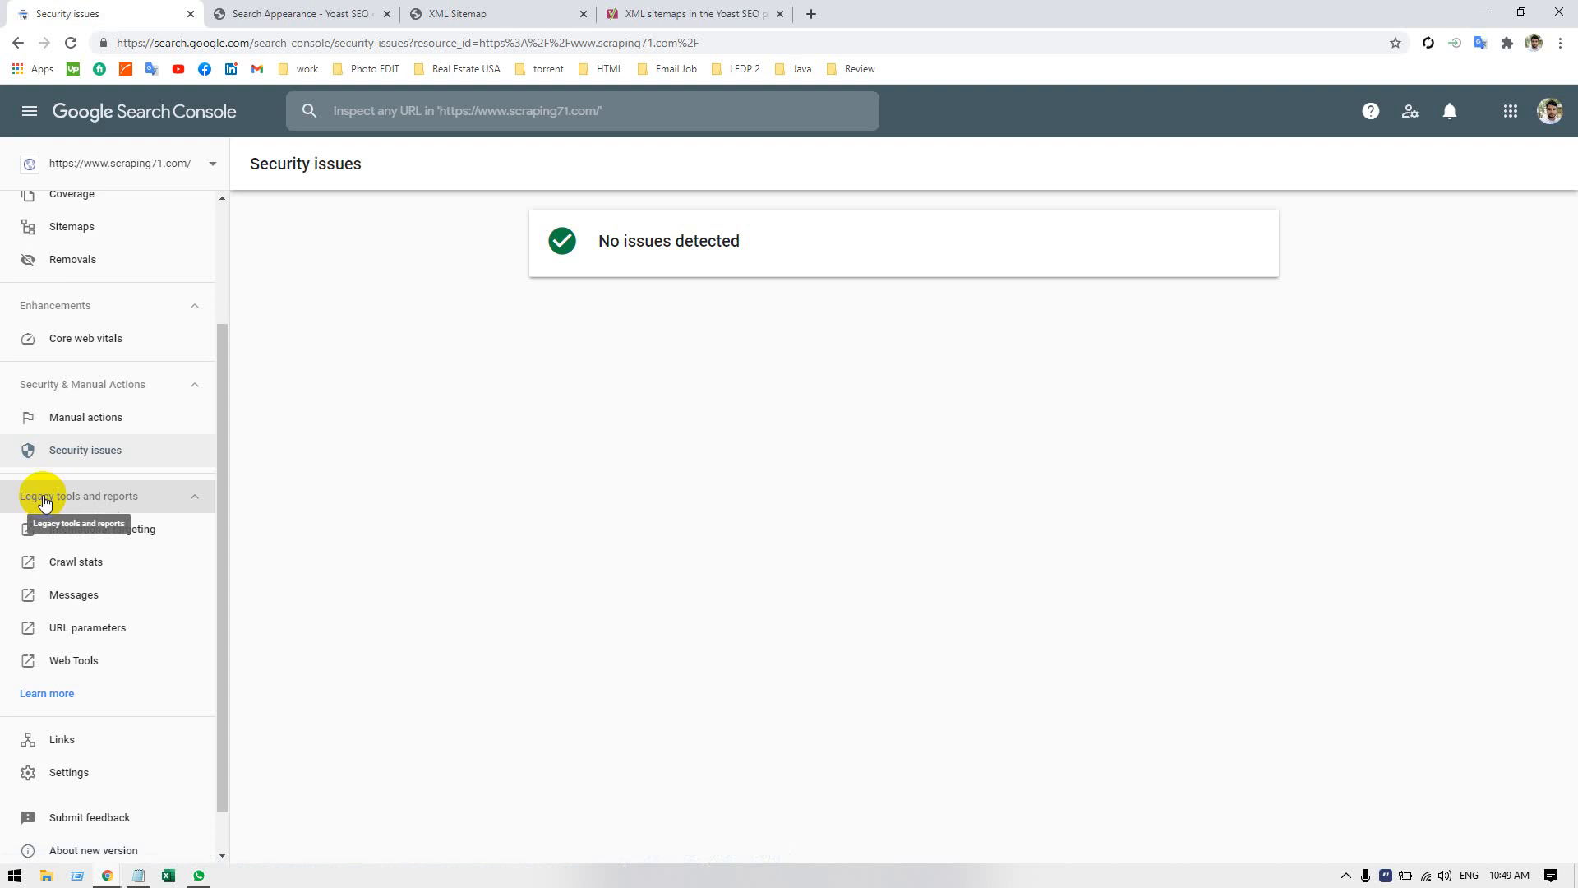
left_click(125, 529)
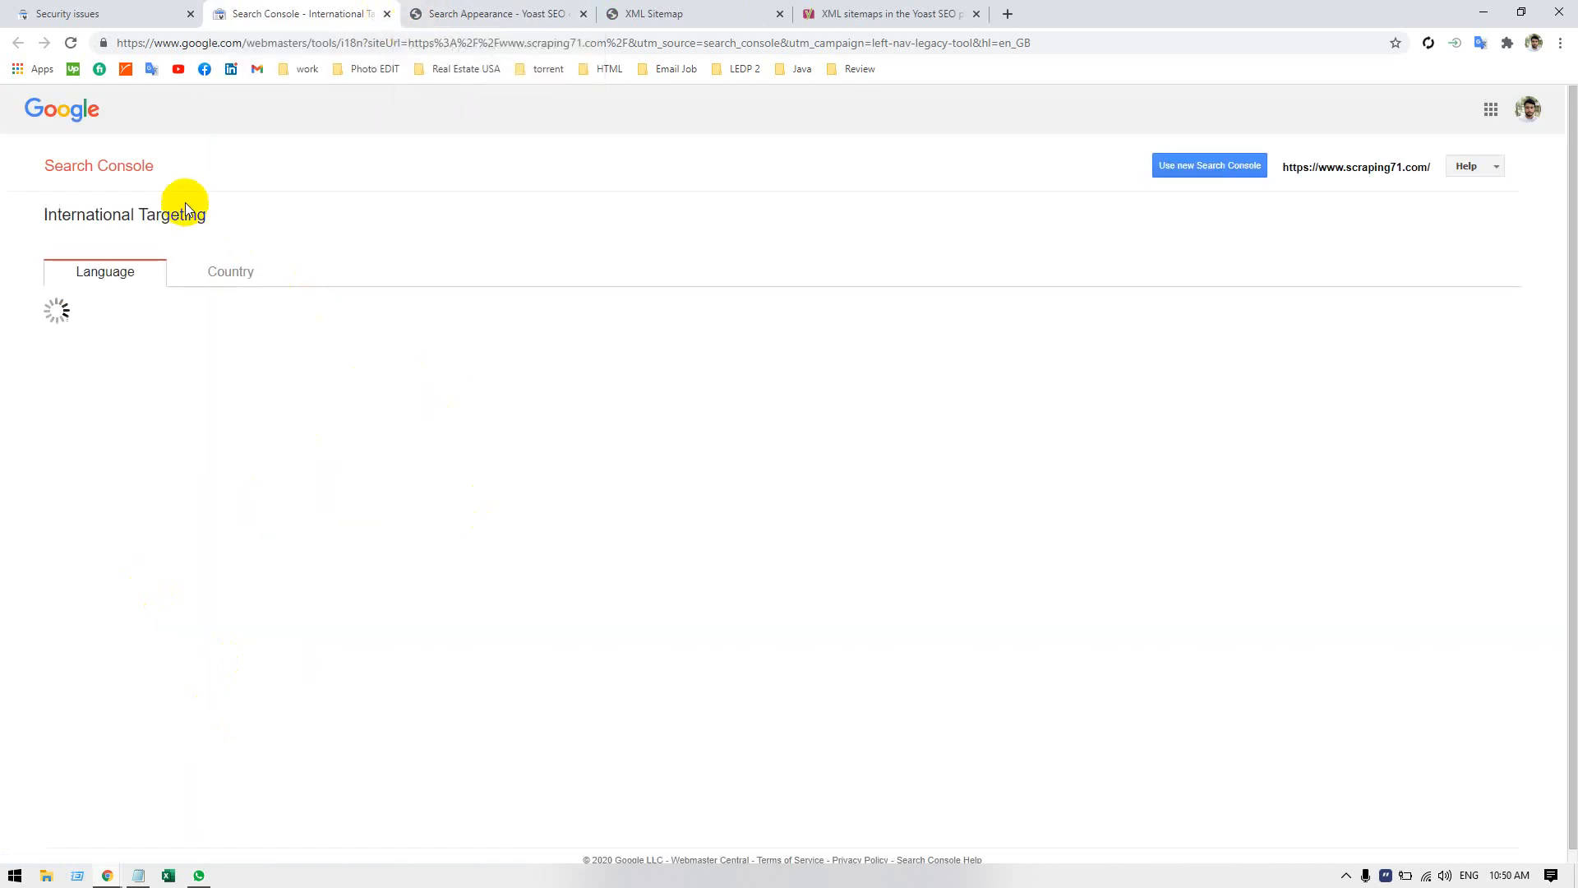
left_click_drag(185, 210, 100, 218)
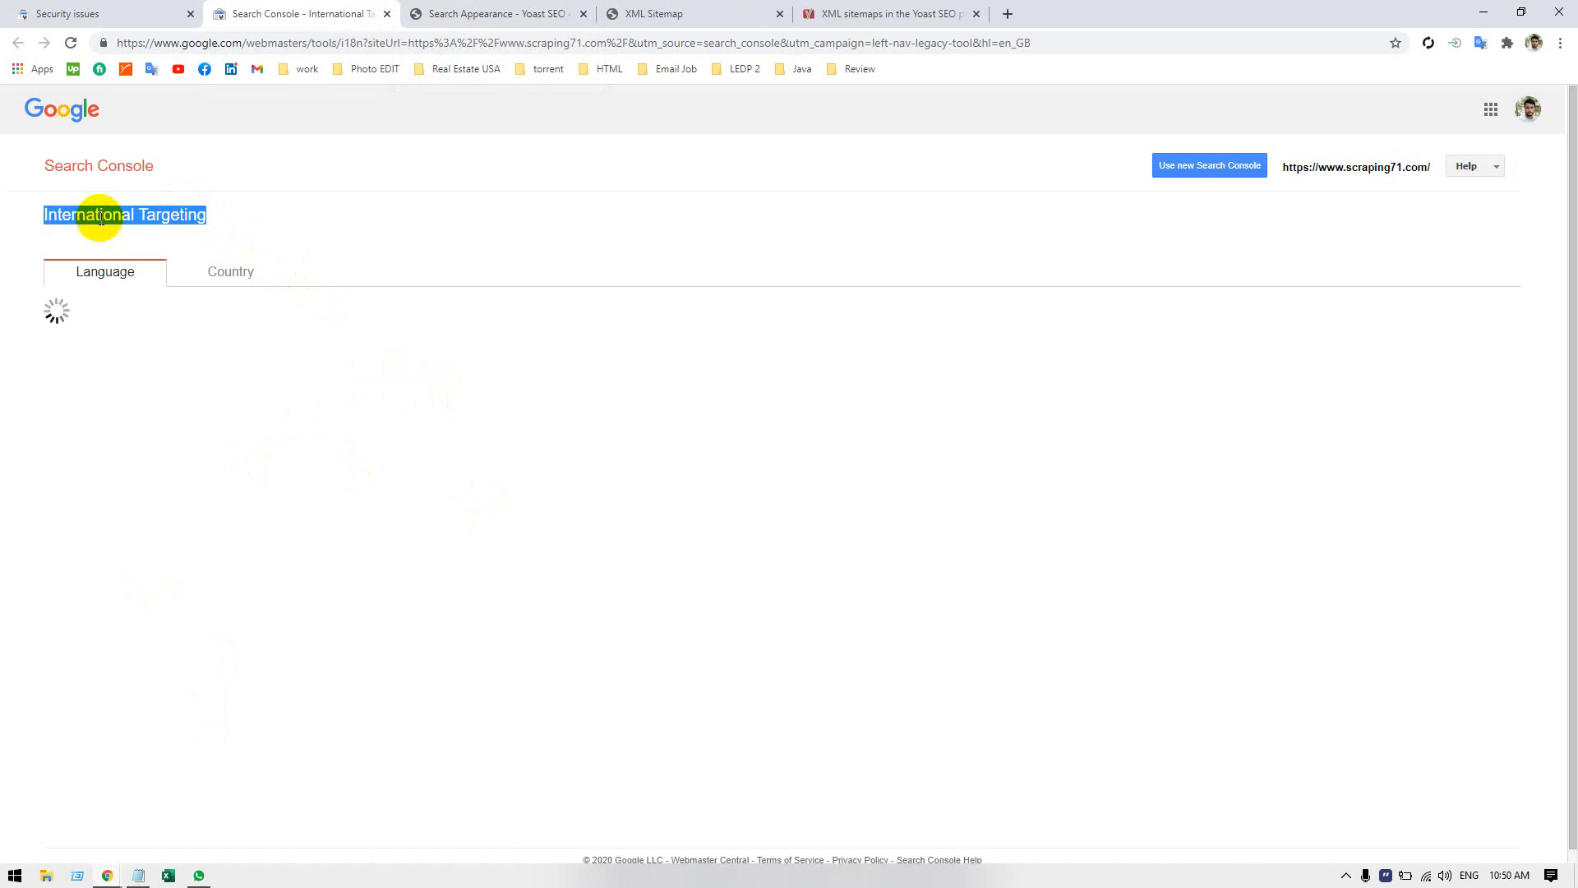
left_click(296, 227)
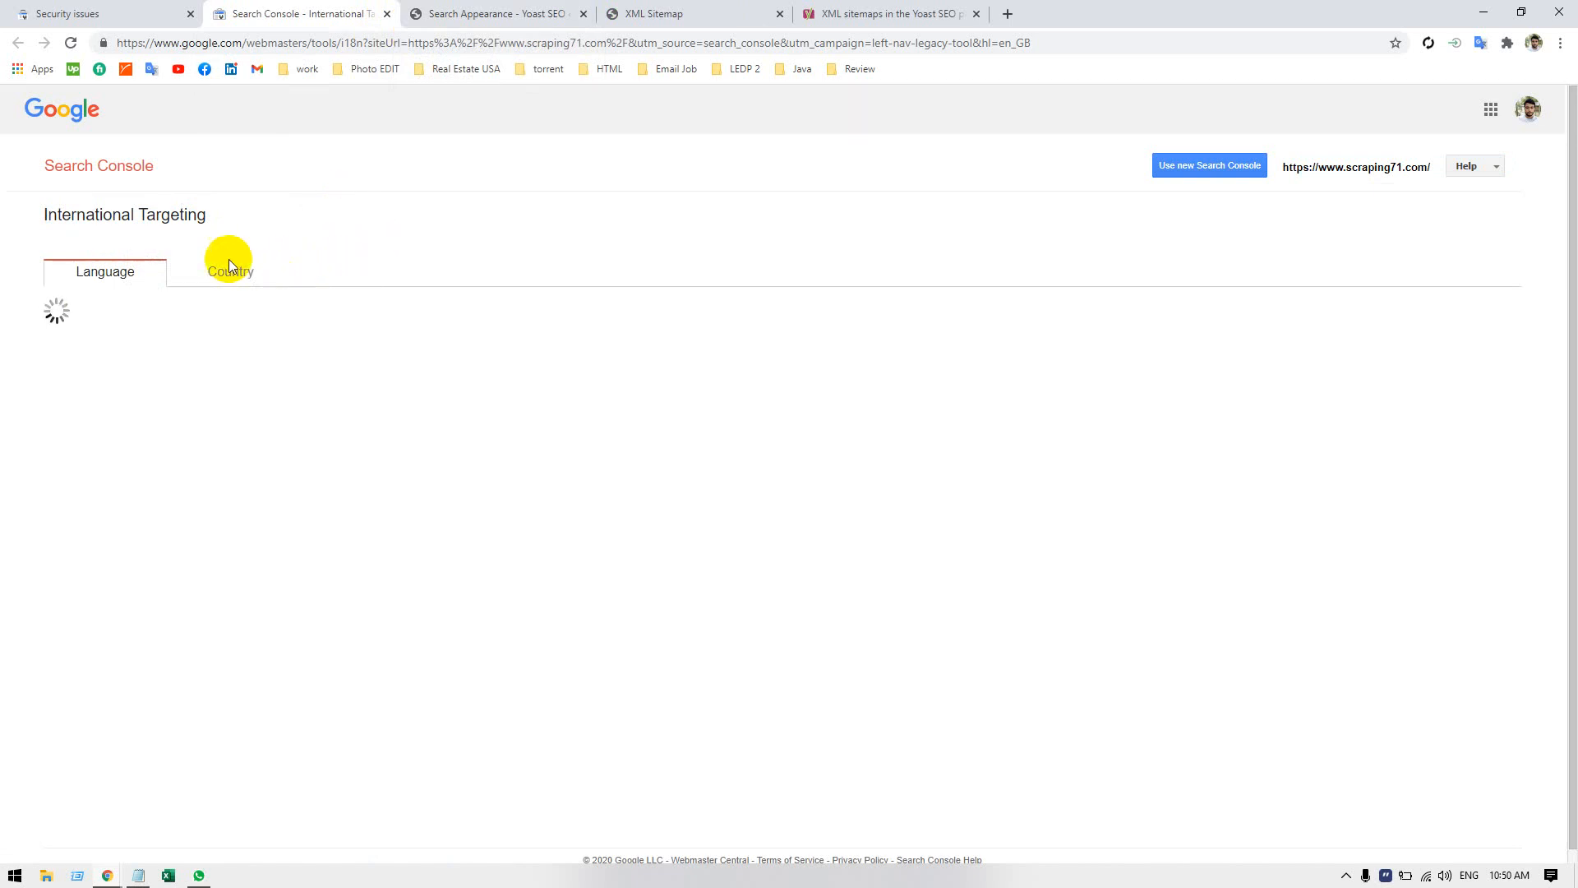
Explore the country targeting option, cancel it without saving, revisit the Language section and close the International Targeting page.
left_click(237, 278)
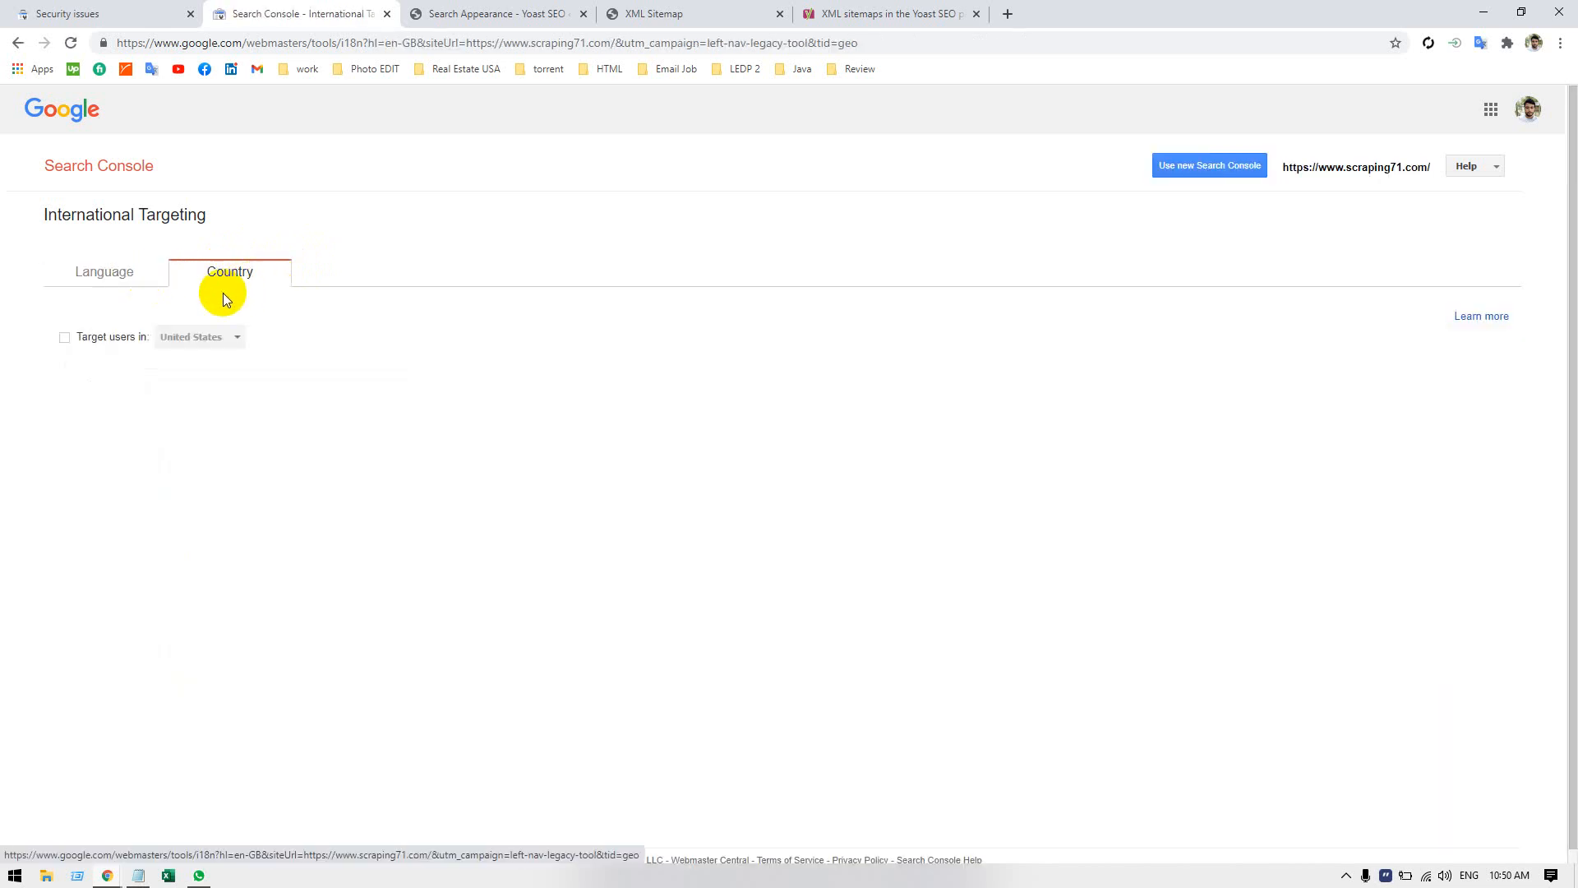
left_click(66, 338)
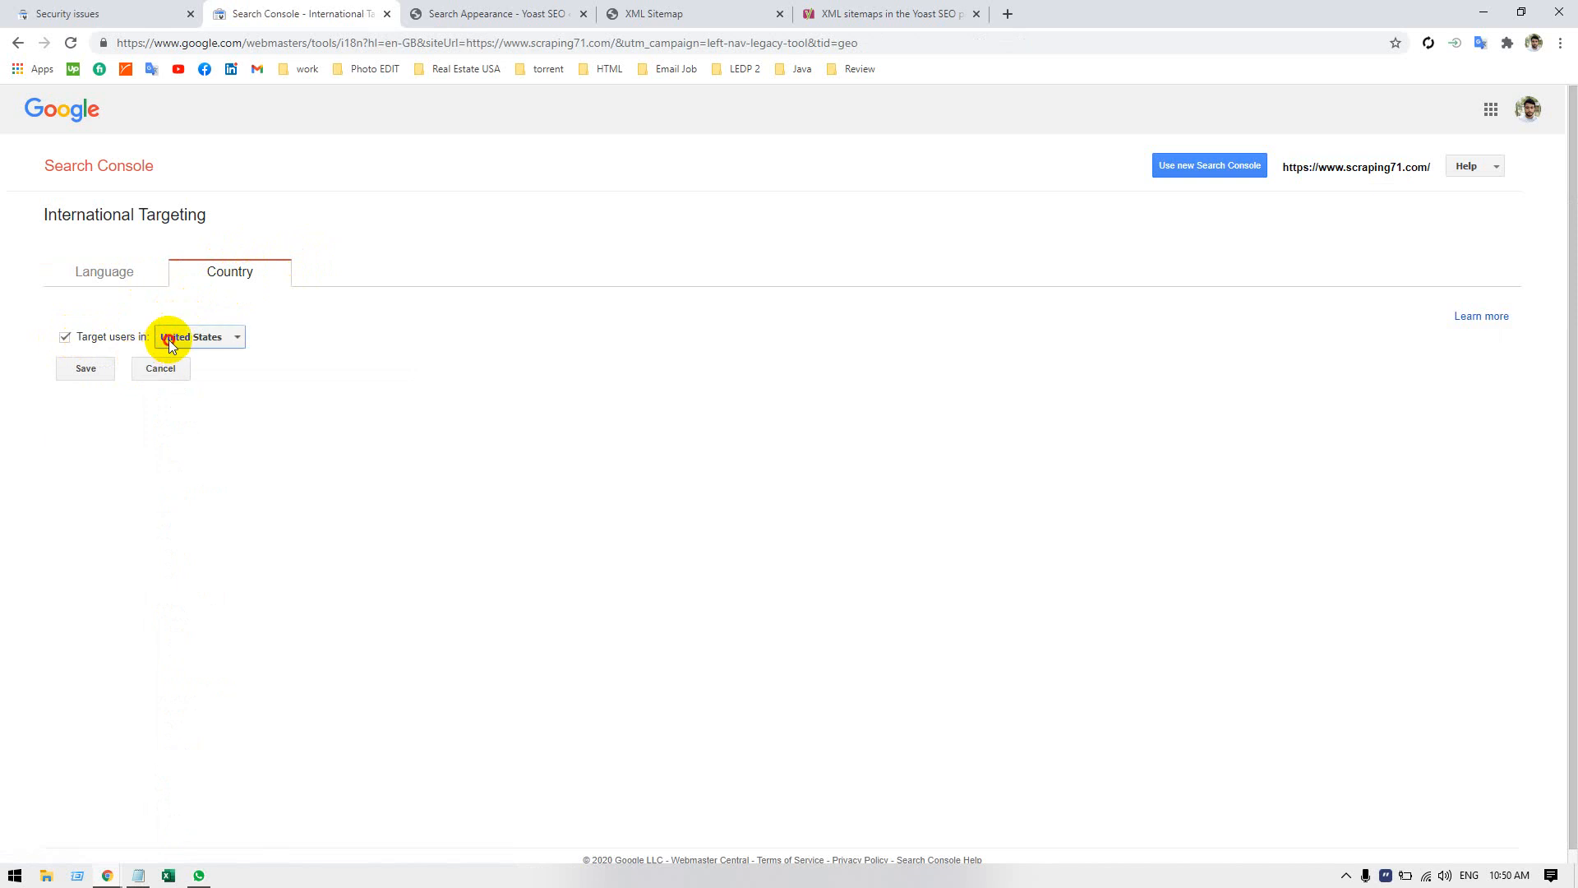
left_click(169, 337)
left_click(834, 417)
left_click(161, 367)
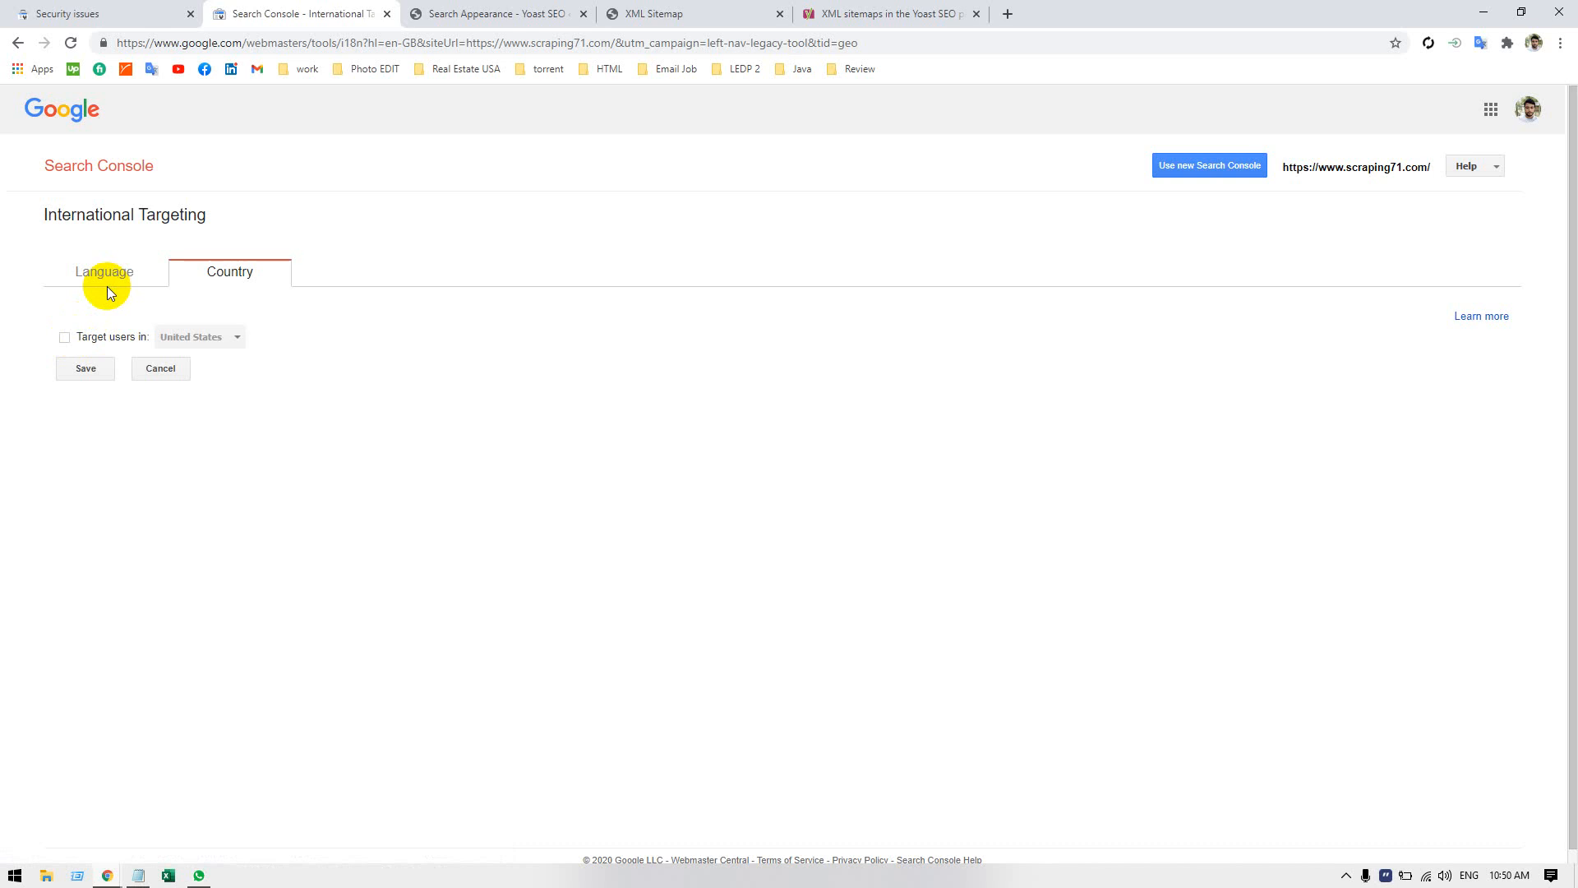
left_click(107, 278)
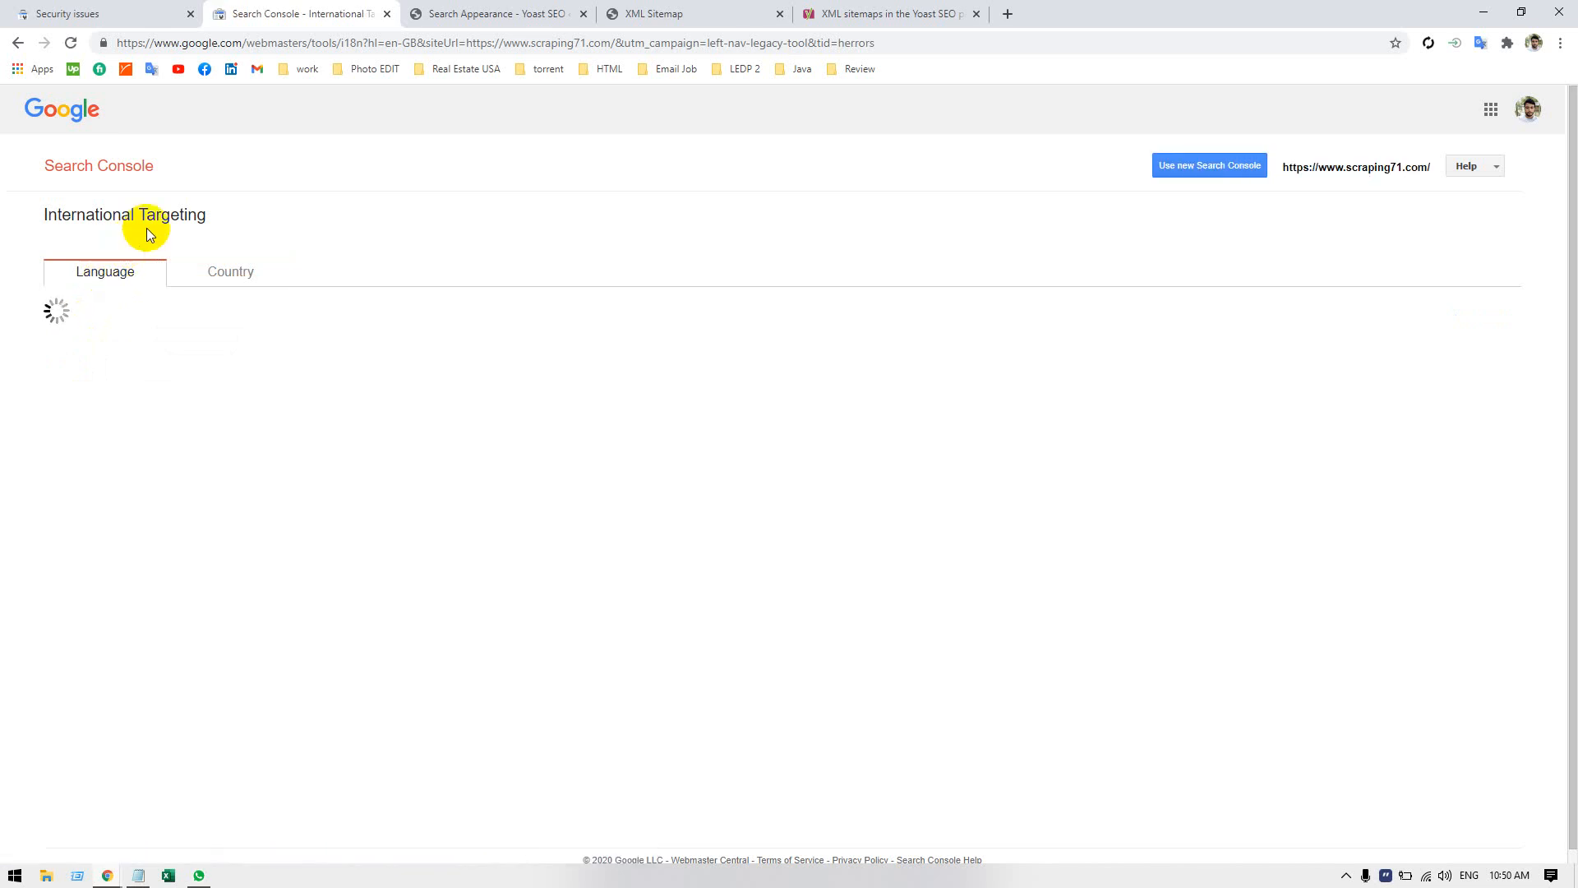
left_click(387, 14)
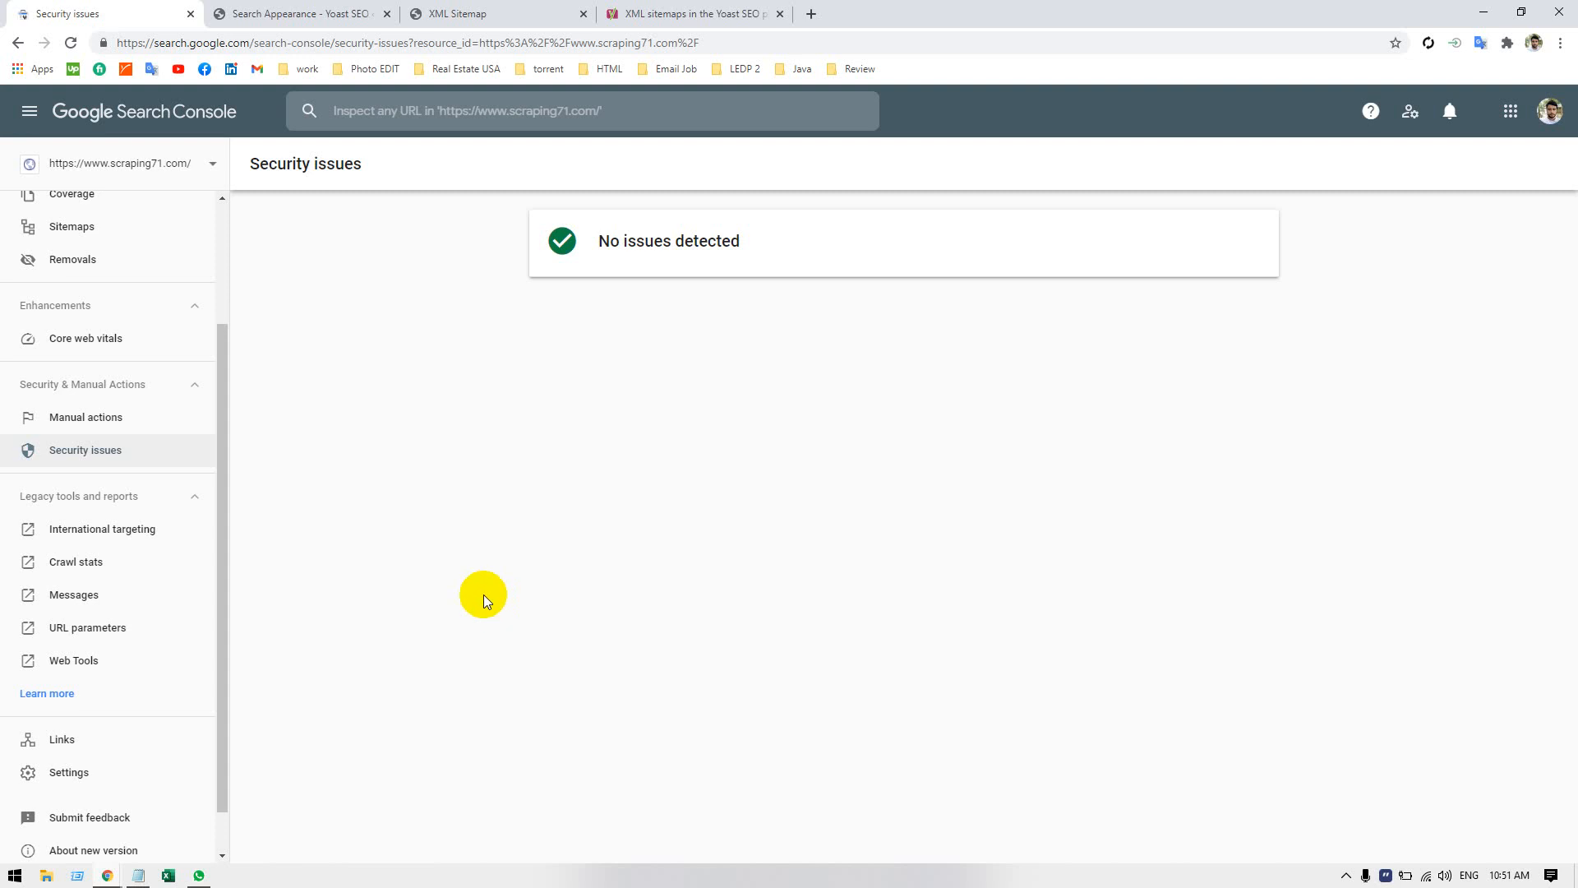
Check the legacy Crawl stats report, close it, and open the legacy Messages list for the property.
left_click(116, 560)
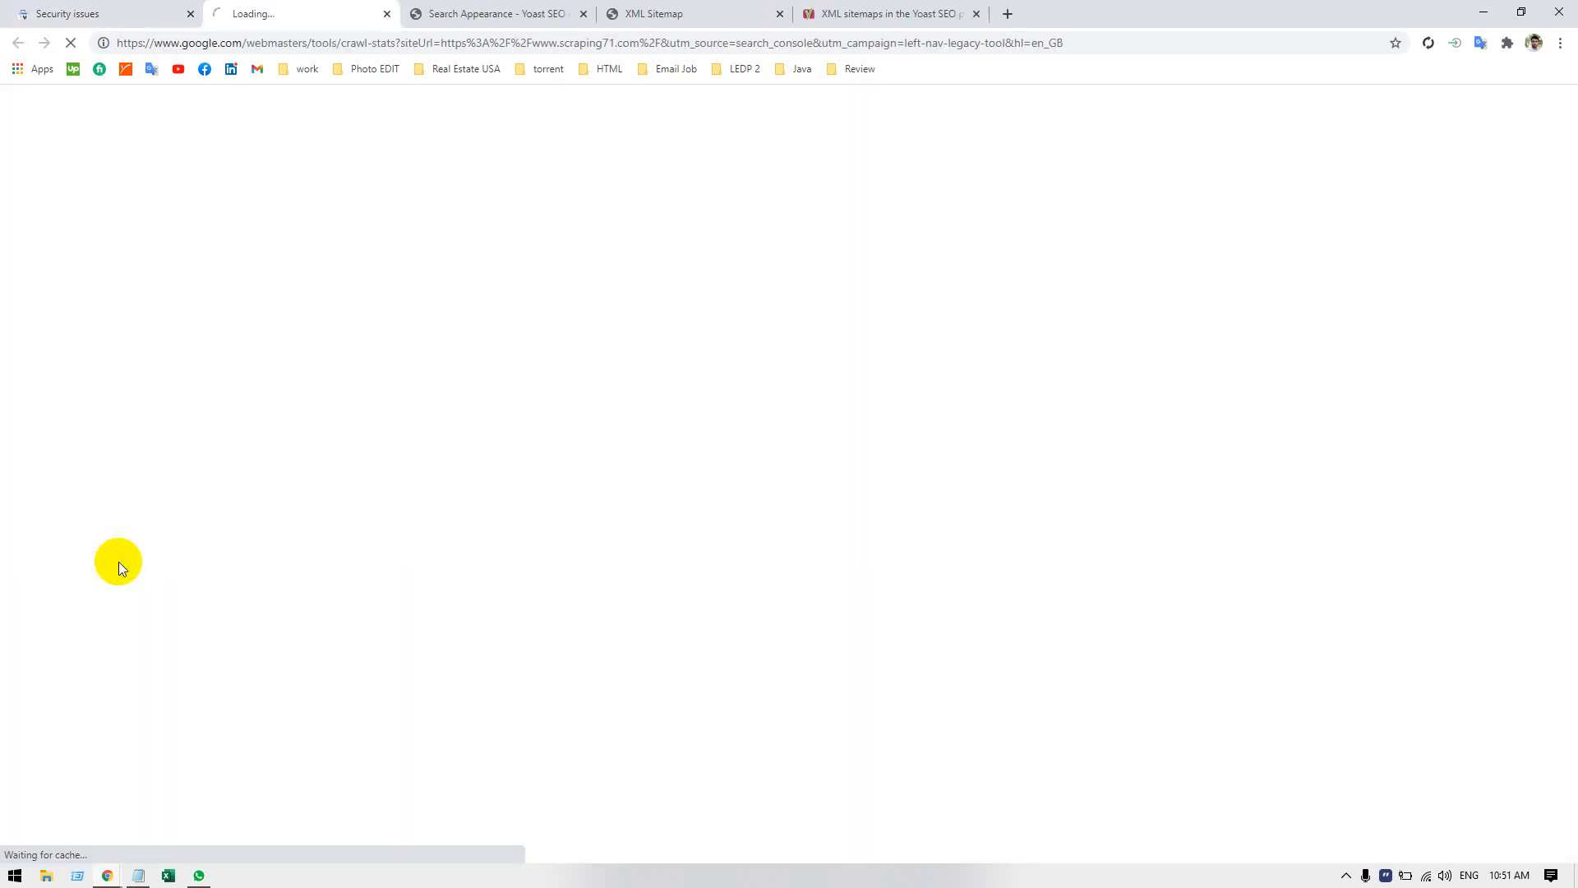
left_click(387, 14)
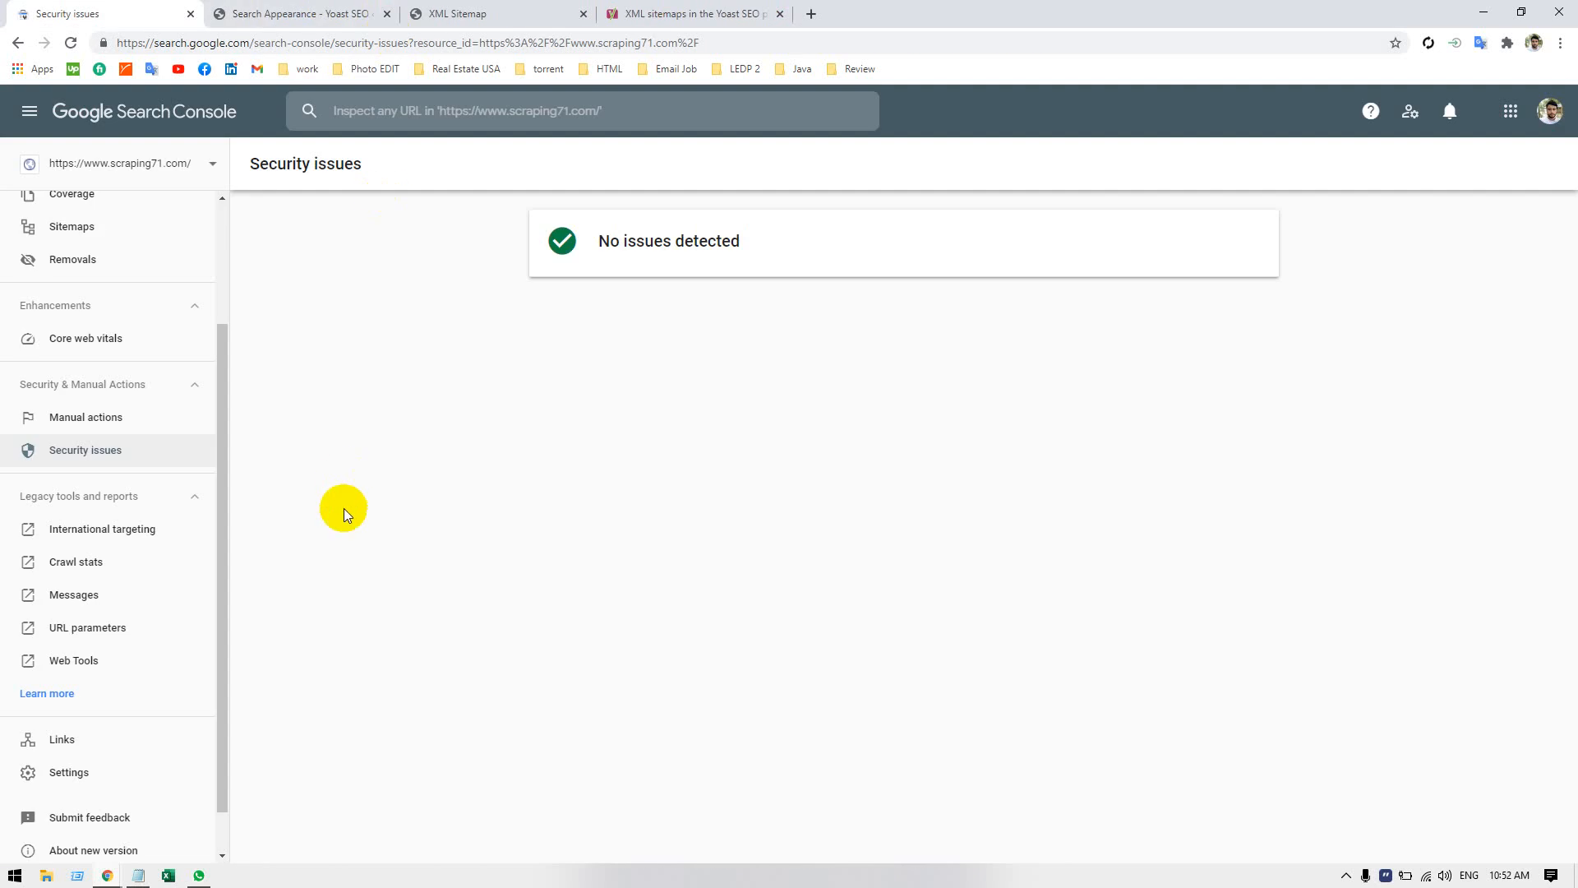
left_click(119, 599)
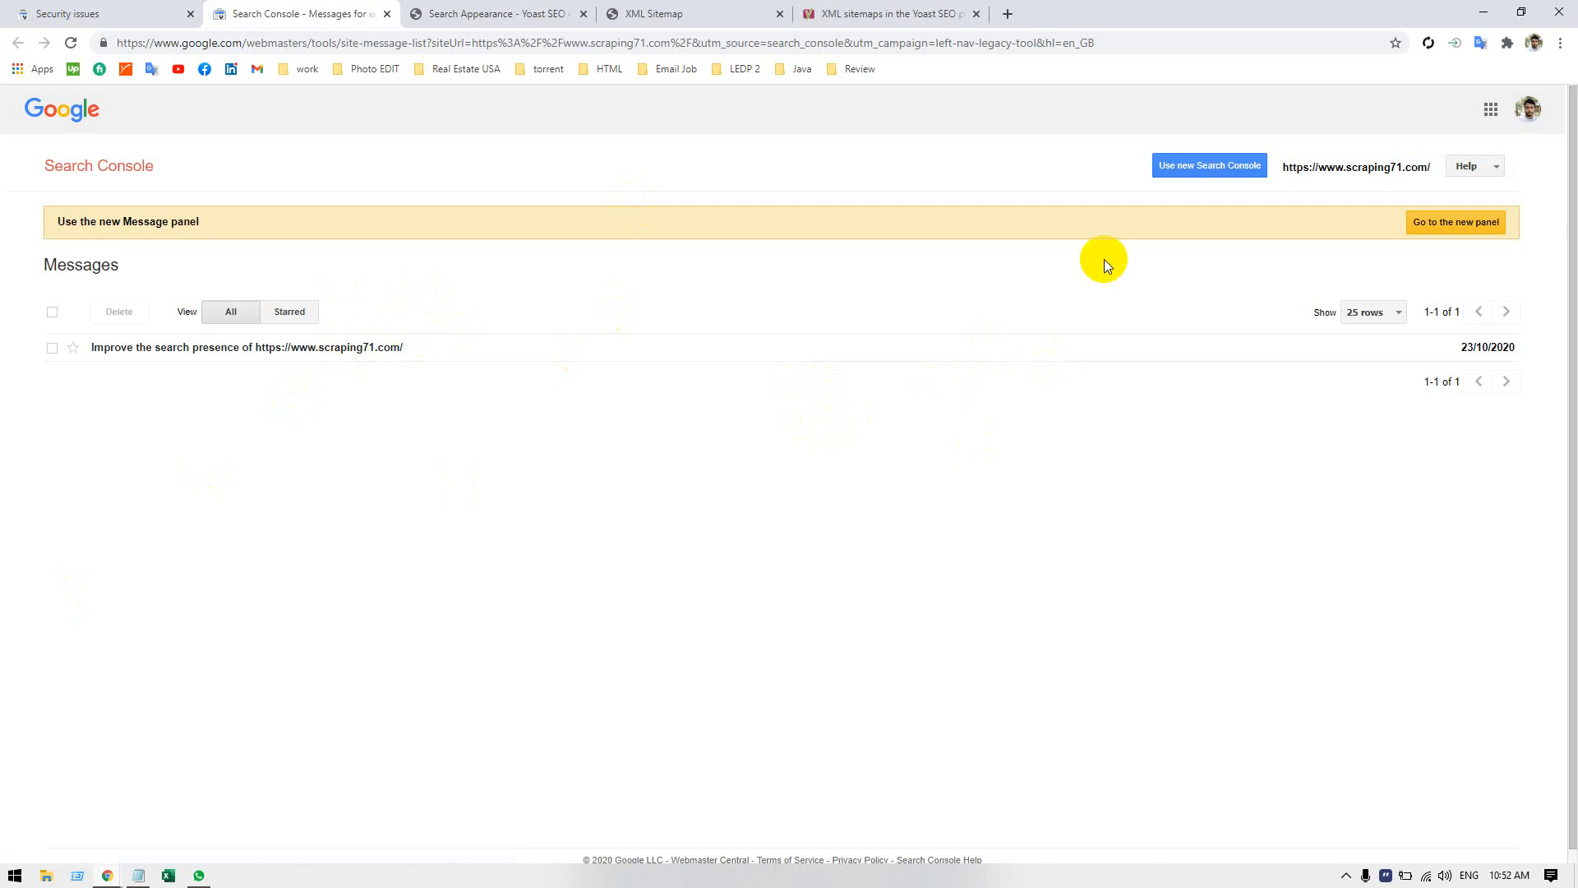
Close the legacy Messages page and examine the resource_id site address in the Security issues page's URL.
left_click(387, 13)
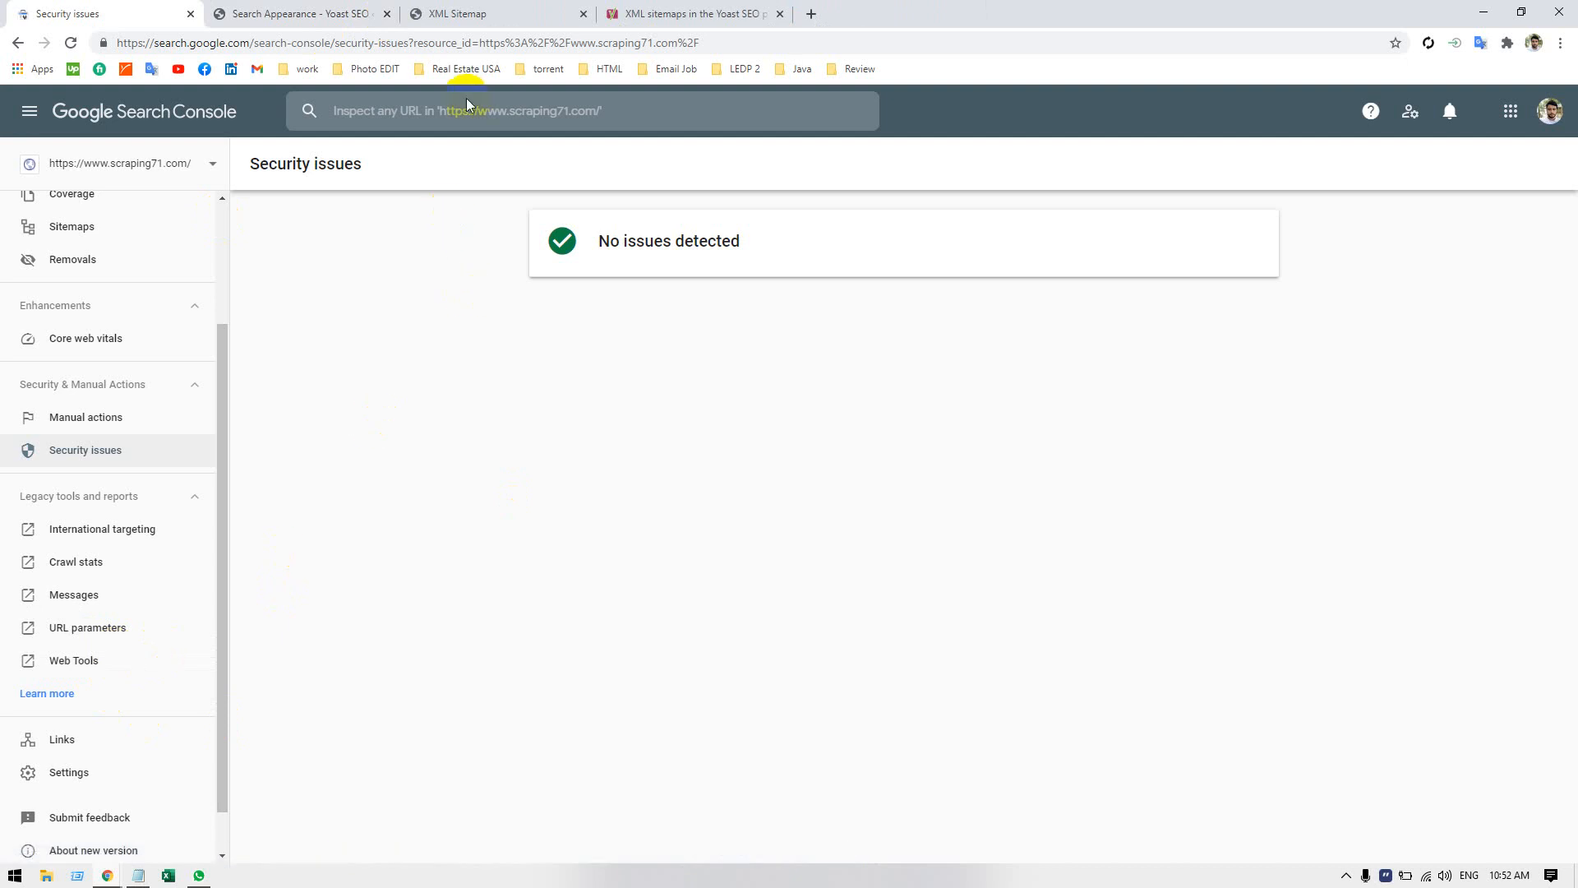
left_click(485, 45)
left_click(503, 37)
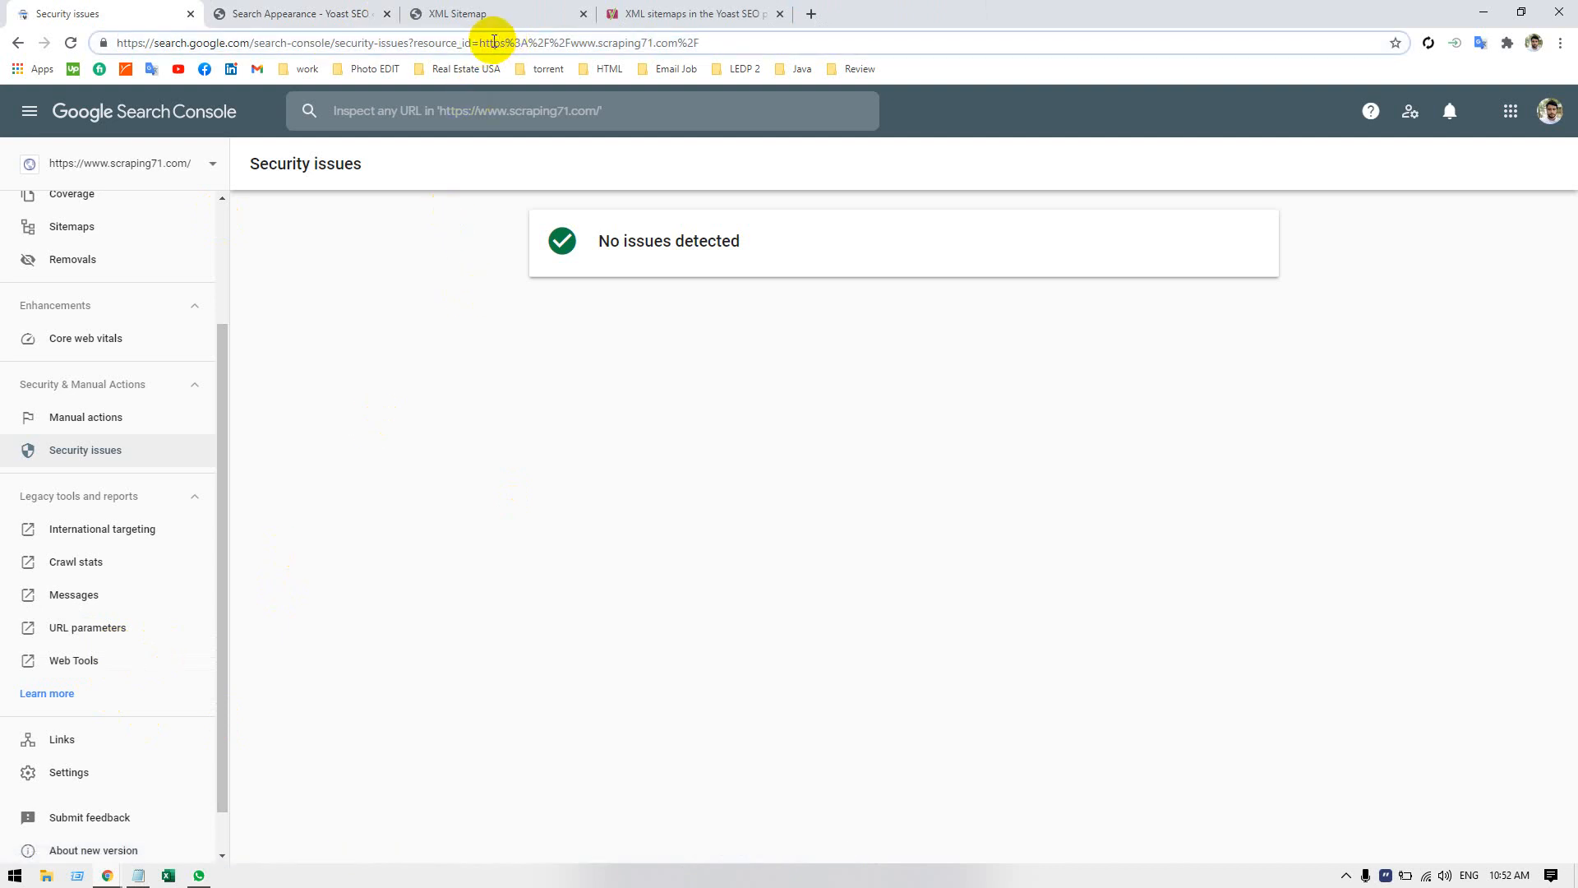
double_click(492, 42)
left_click_drag(492, 42, 708, 43)
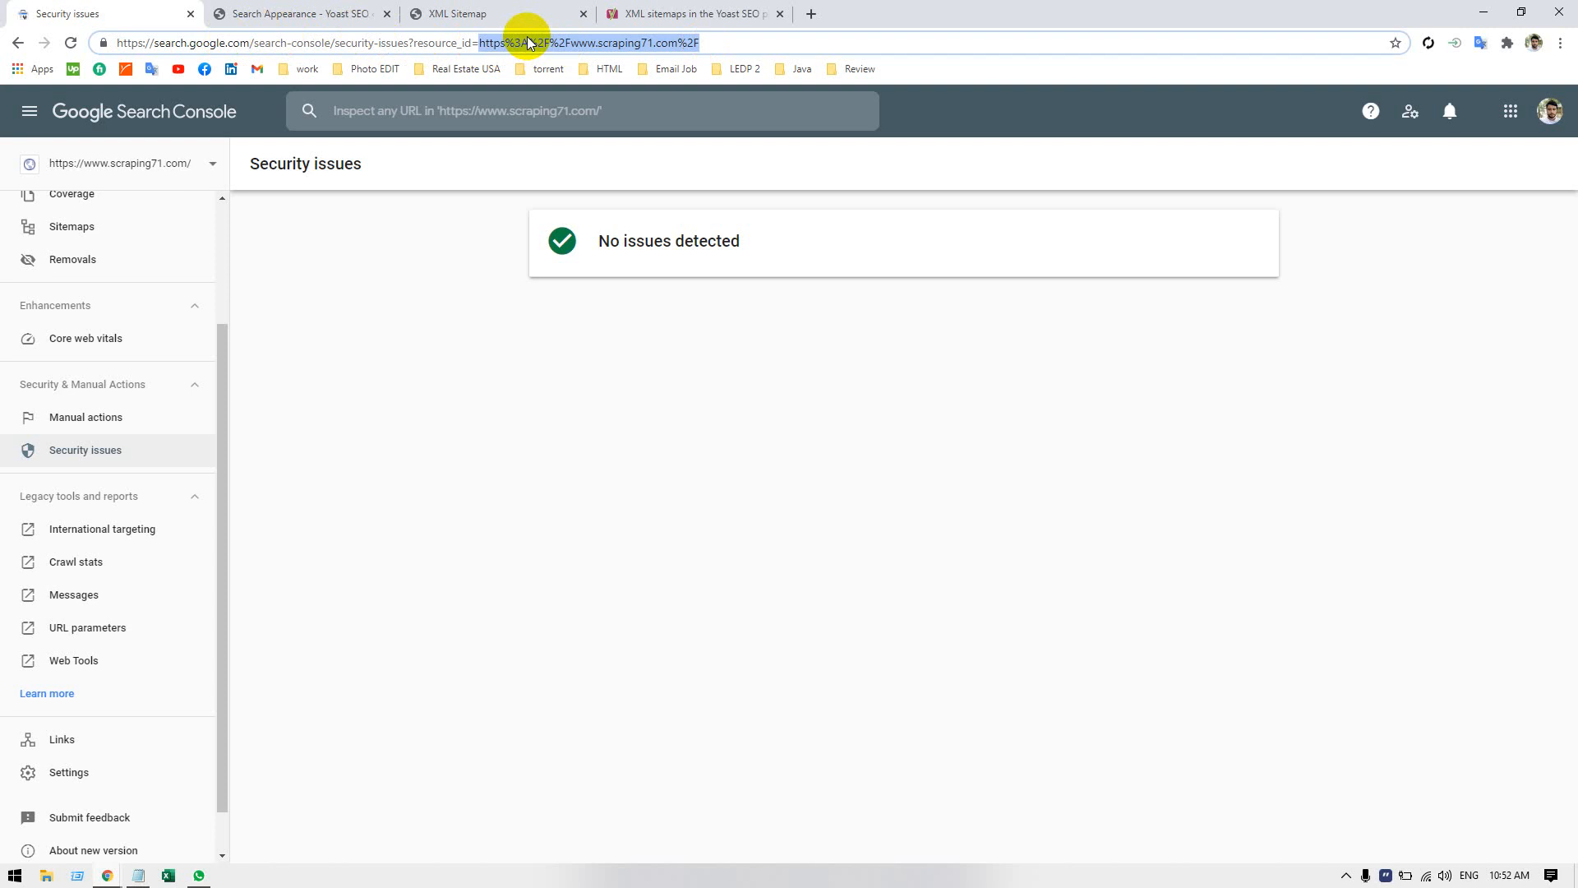
left_click(485, 415)
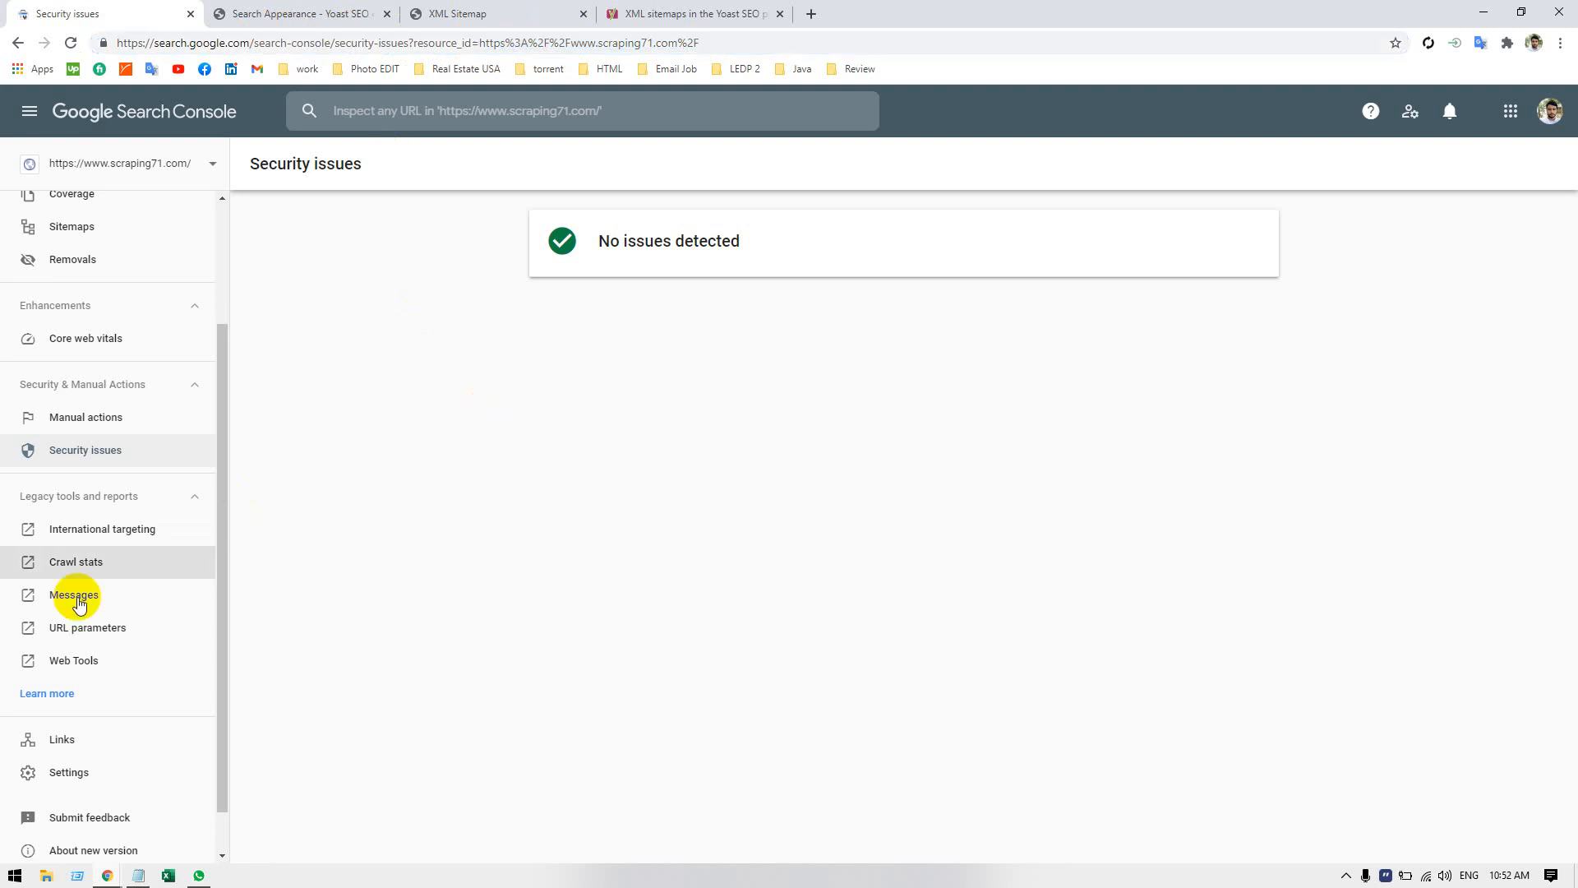
Open the legacy Web Tools, examine the Ad Experience Report introduction and view its Desktop report page.
left_click(136, 661)
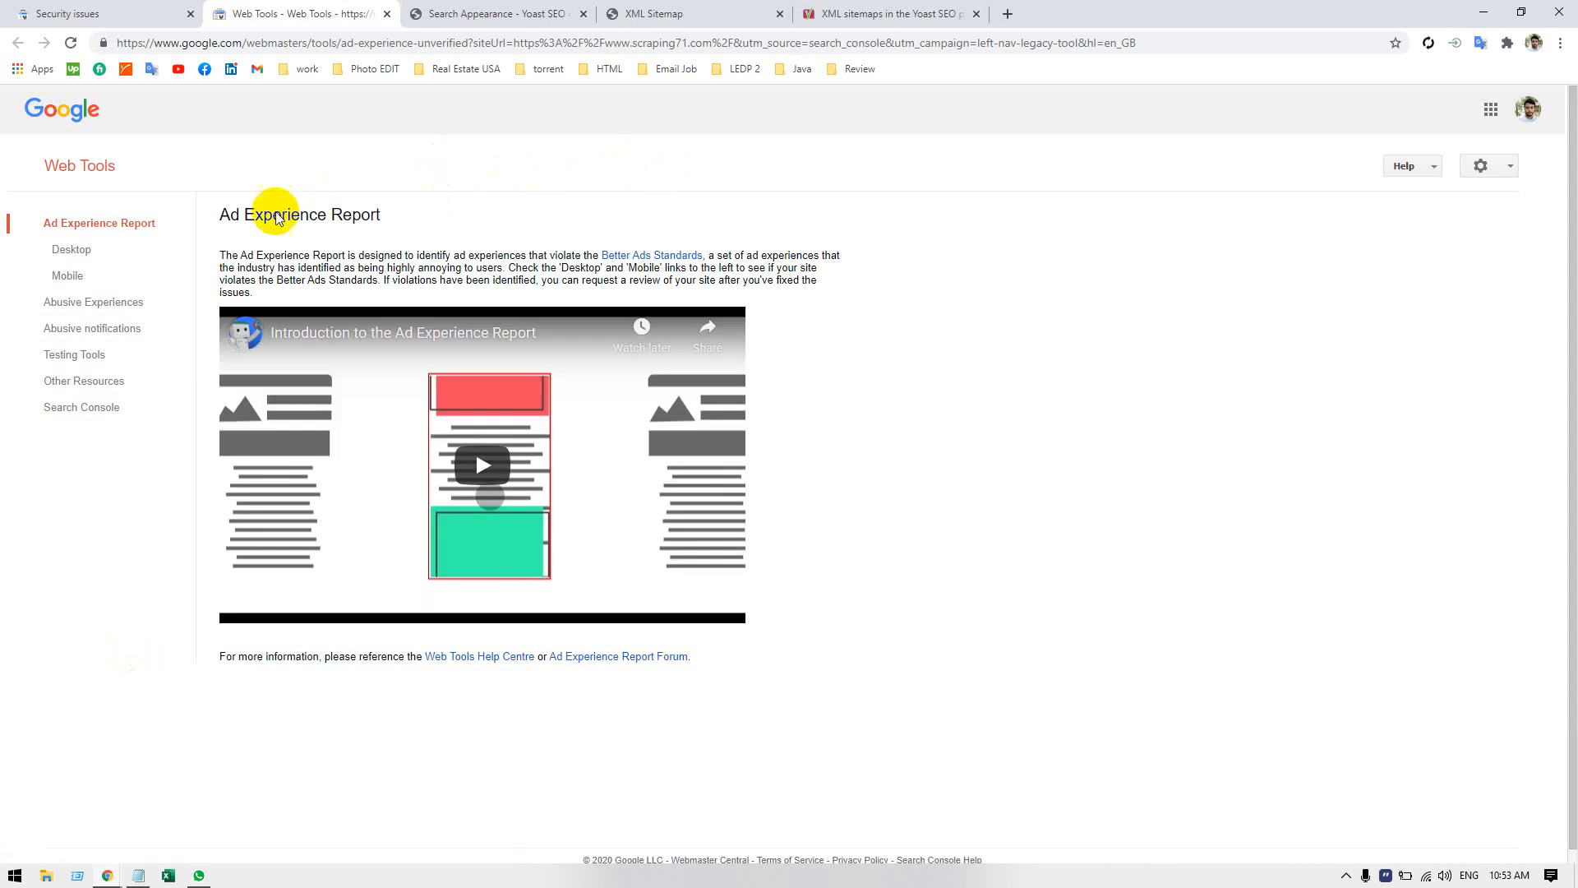
left_click_drag(222, 214, 370, 213)
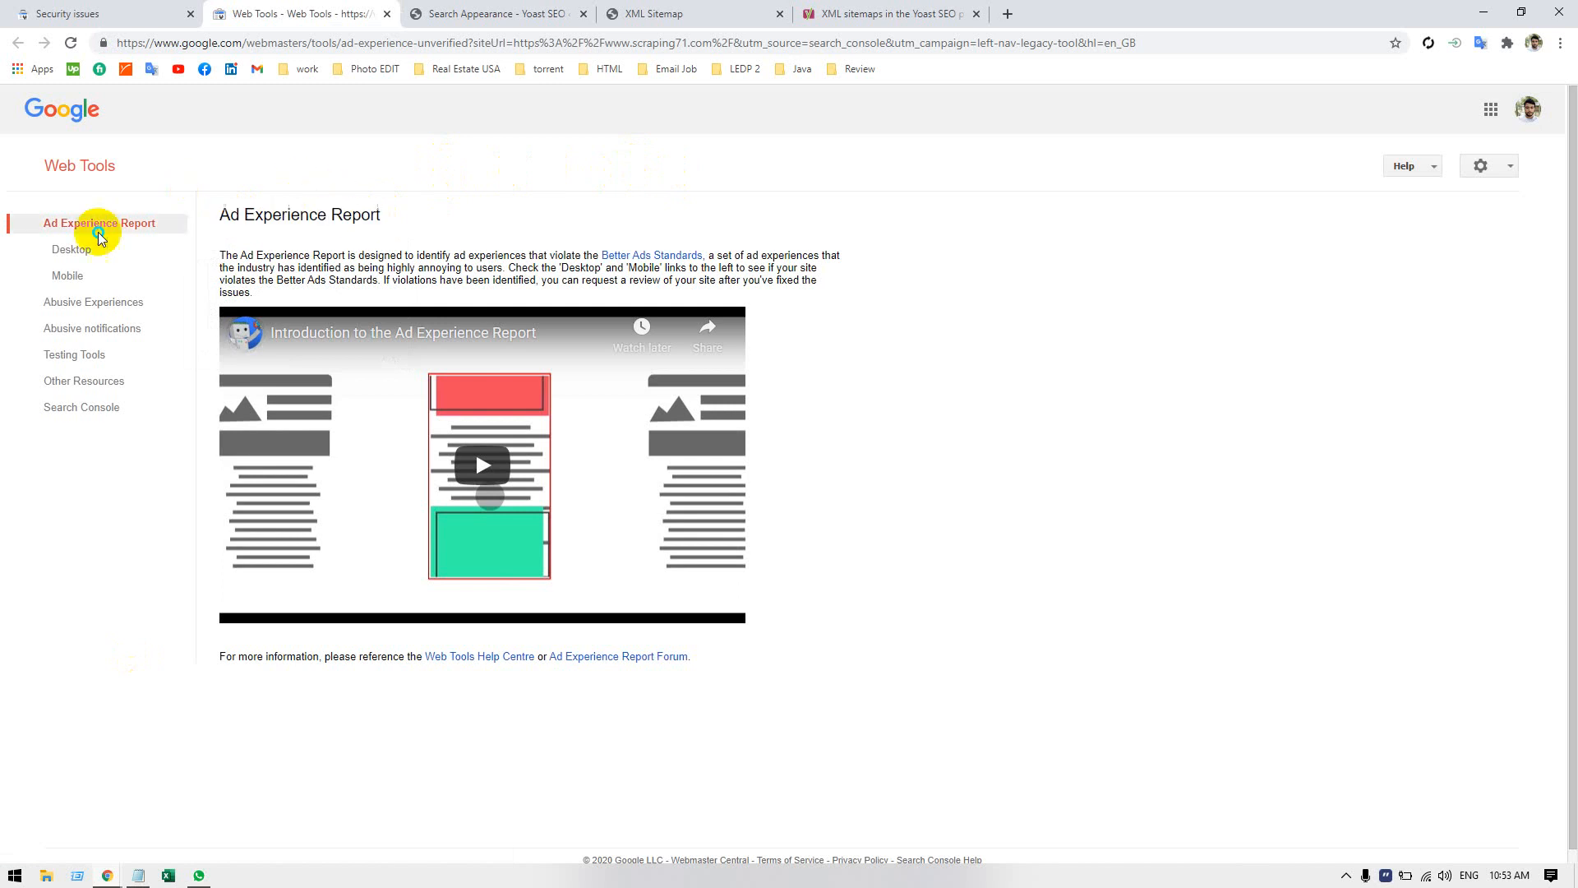
right_click(73, 244)
left_click(62, 248)
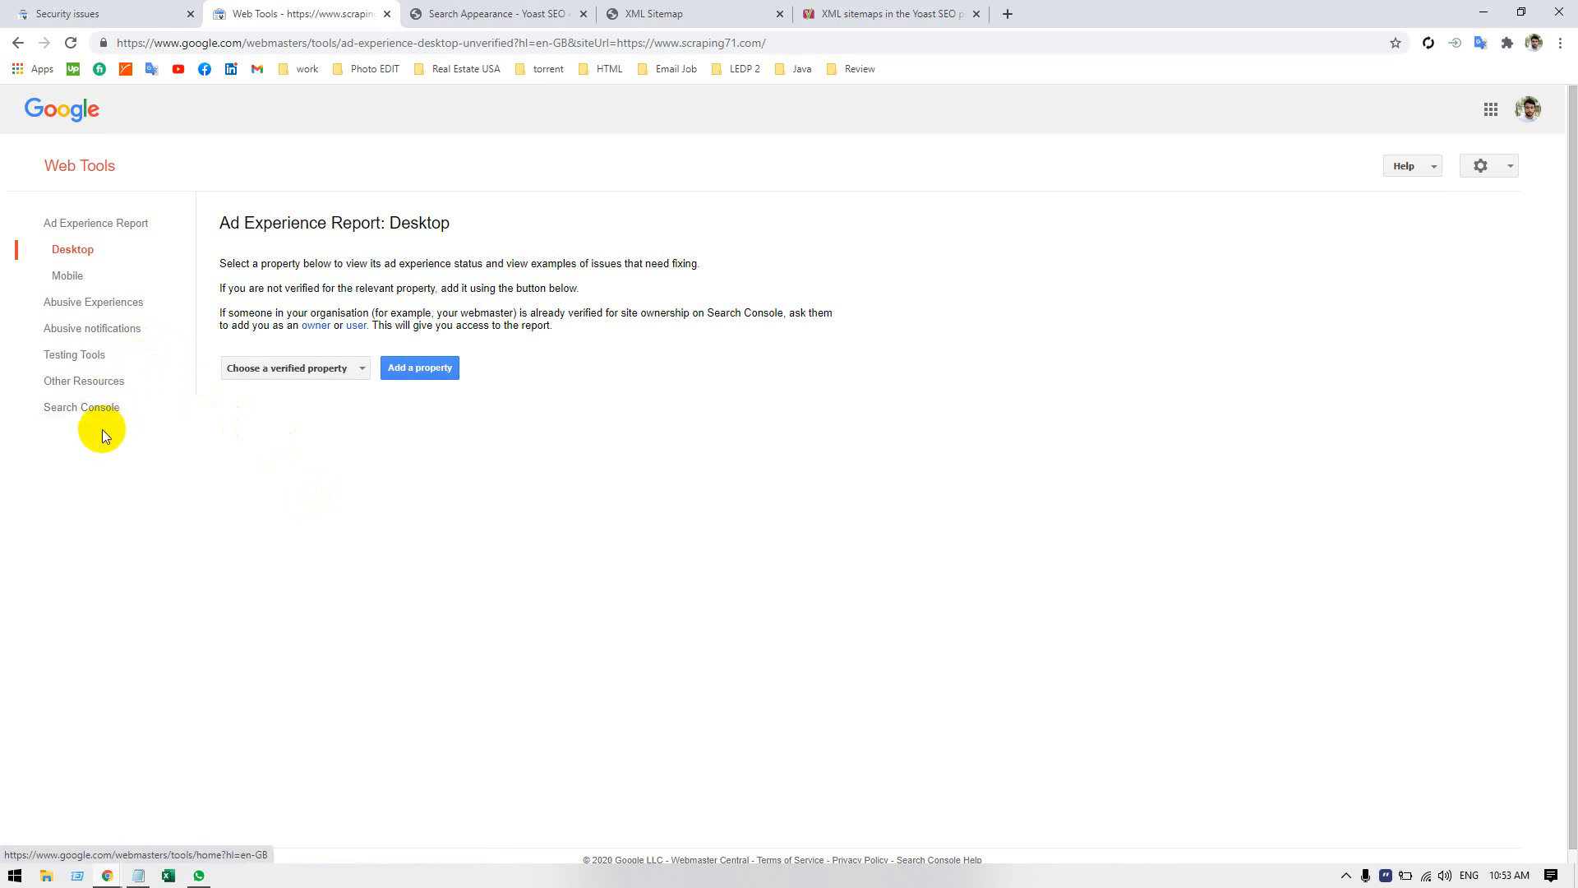
Return from Web Tools to the Search Console overview and expand the legacy tools and reports list.
left_click(105, 407)
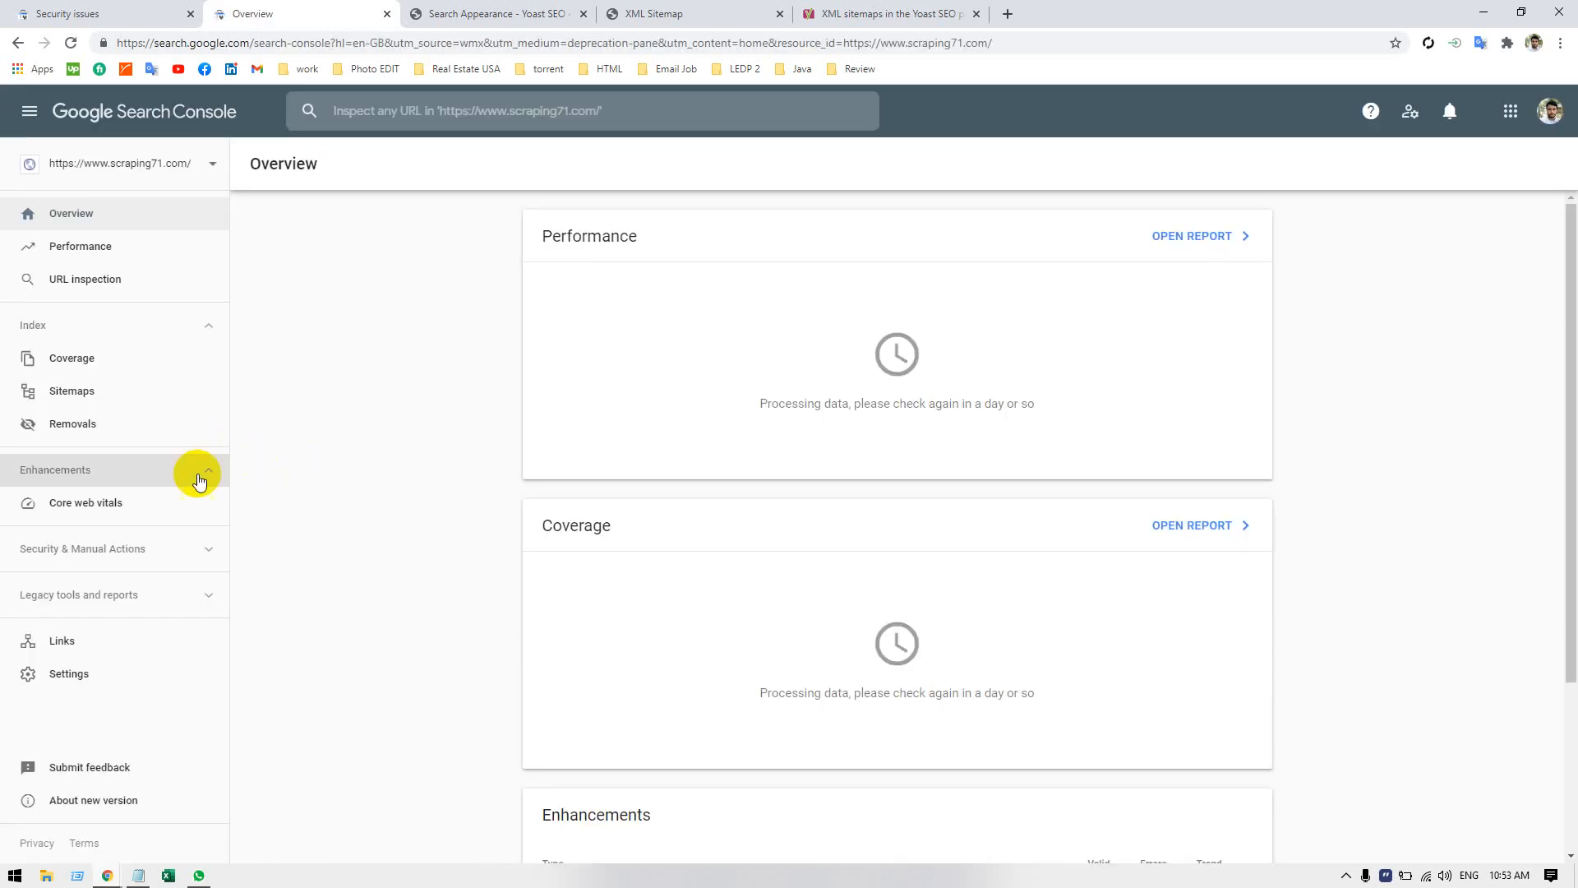
left_click(170, 599)
scroll(165, 576, "down", 2)
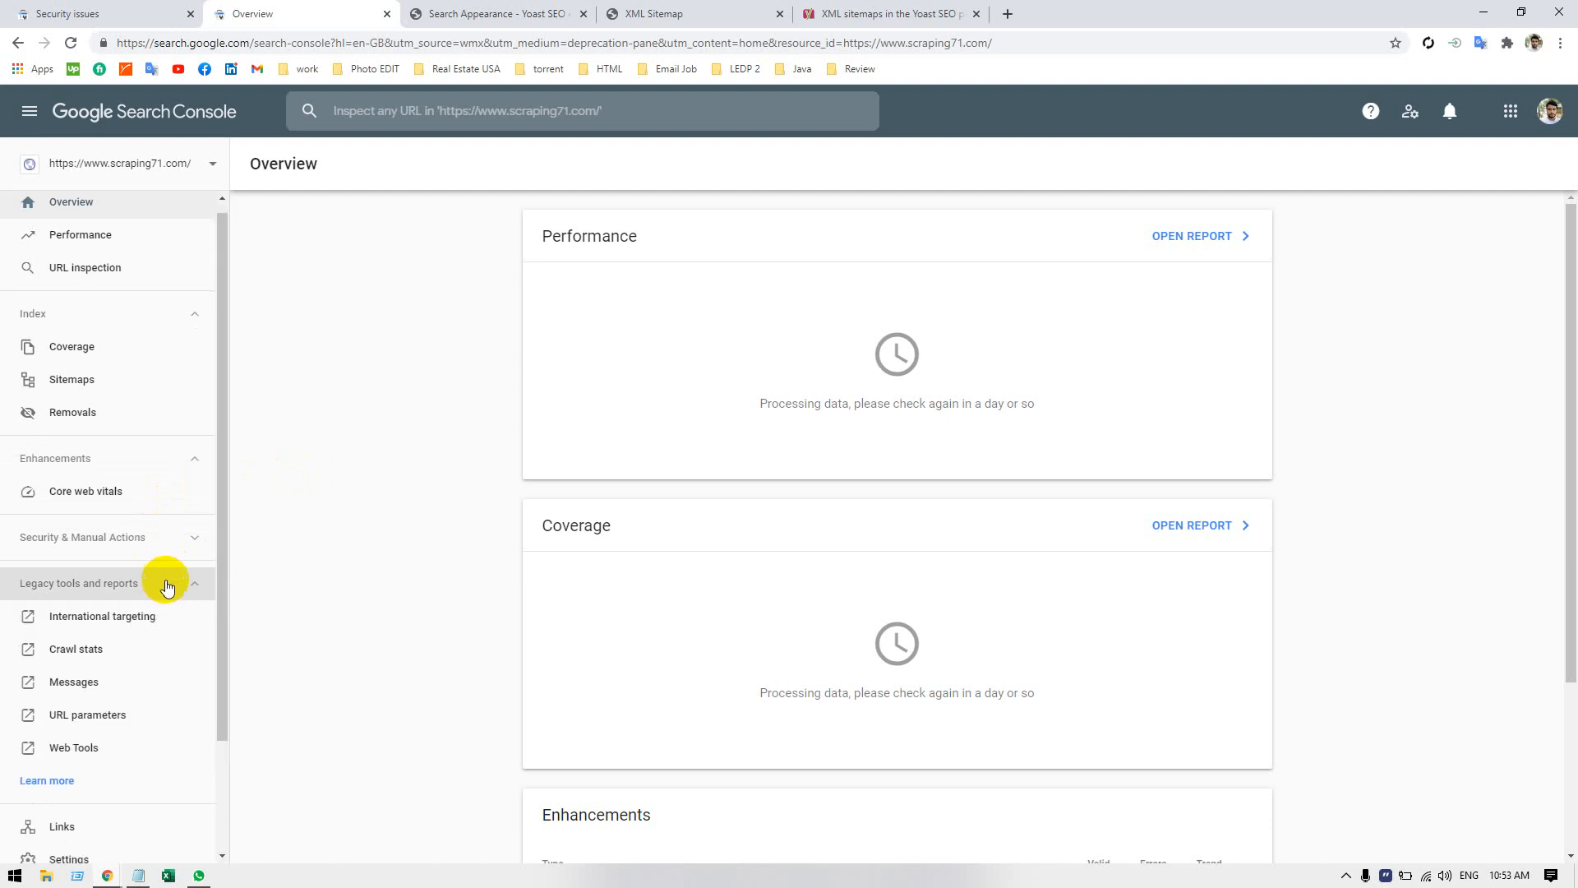
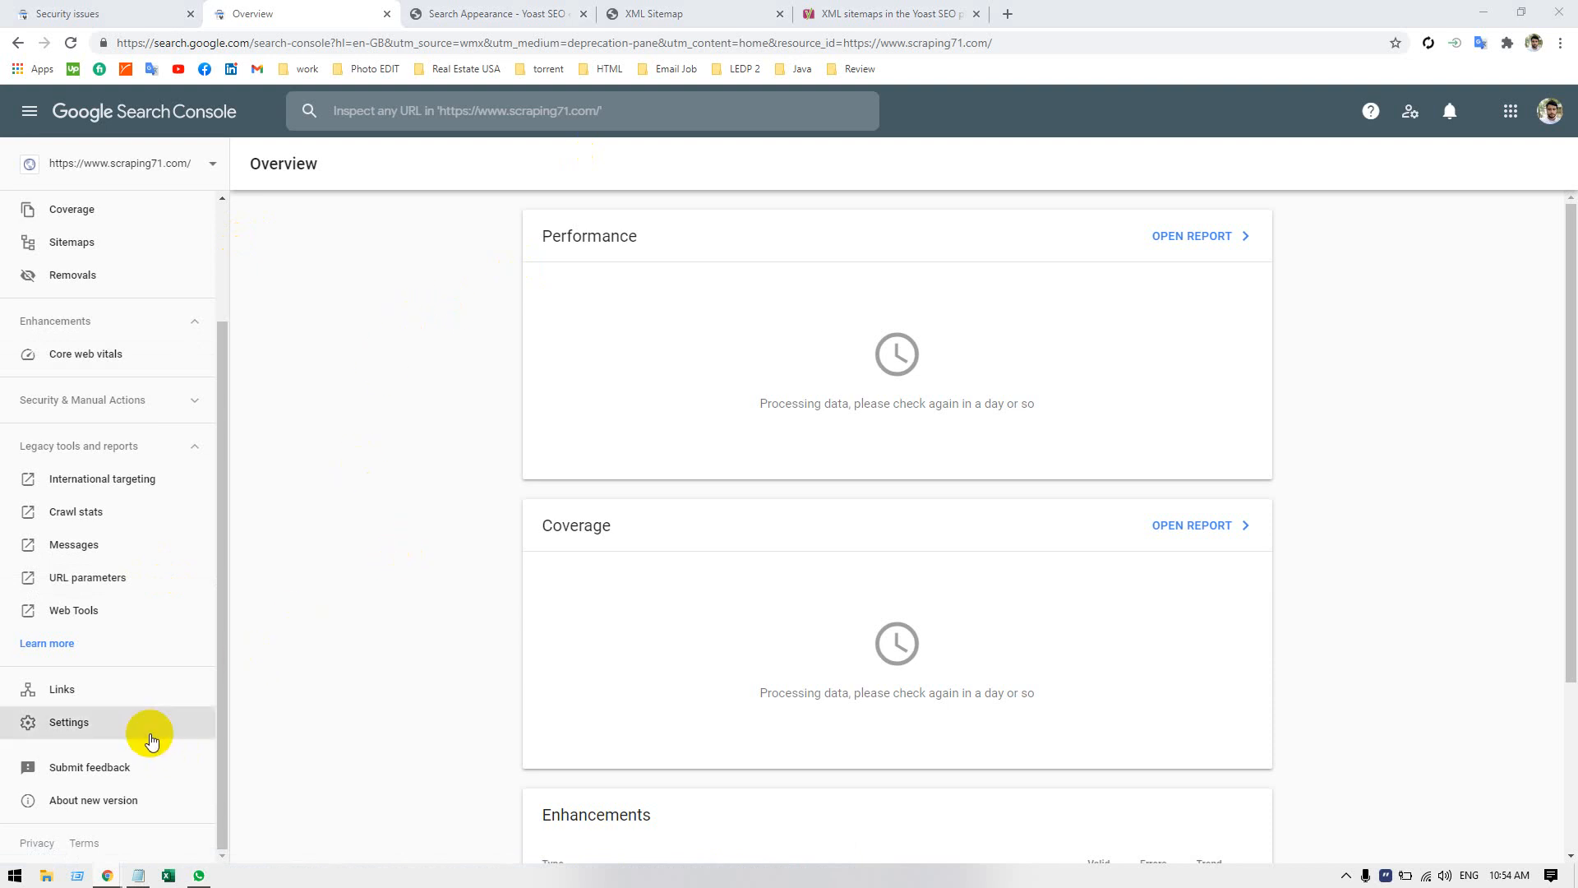
View the Links report and the Settings page of the property, dismissing the introductory tip on each.
left_click(105, 445)
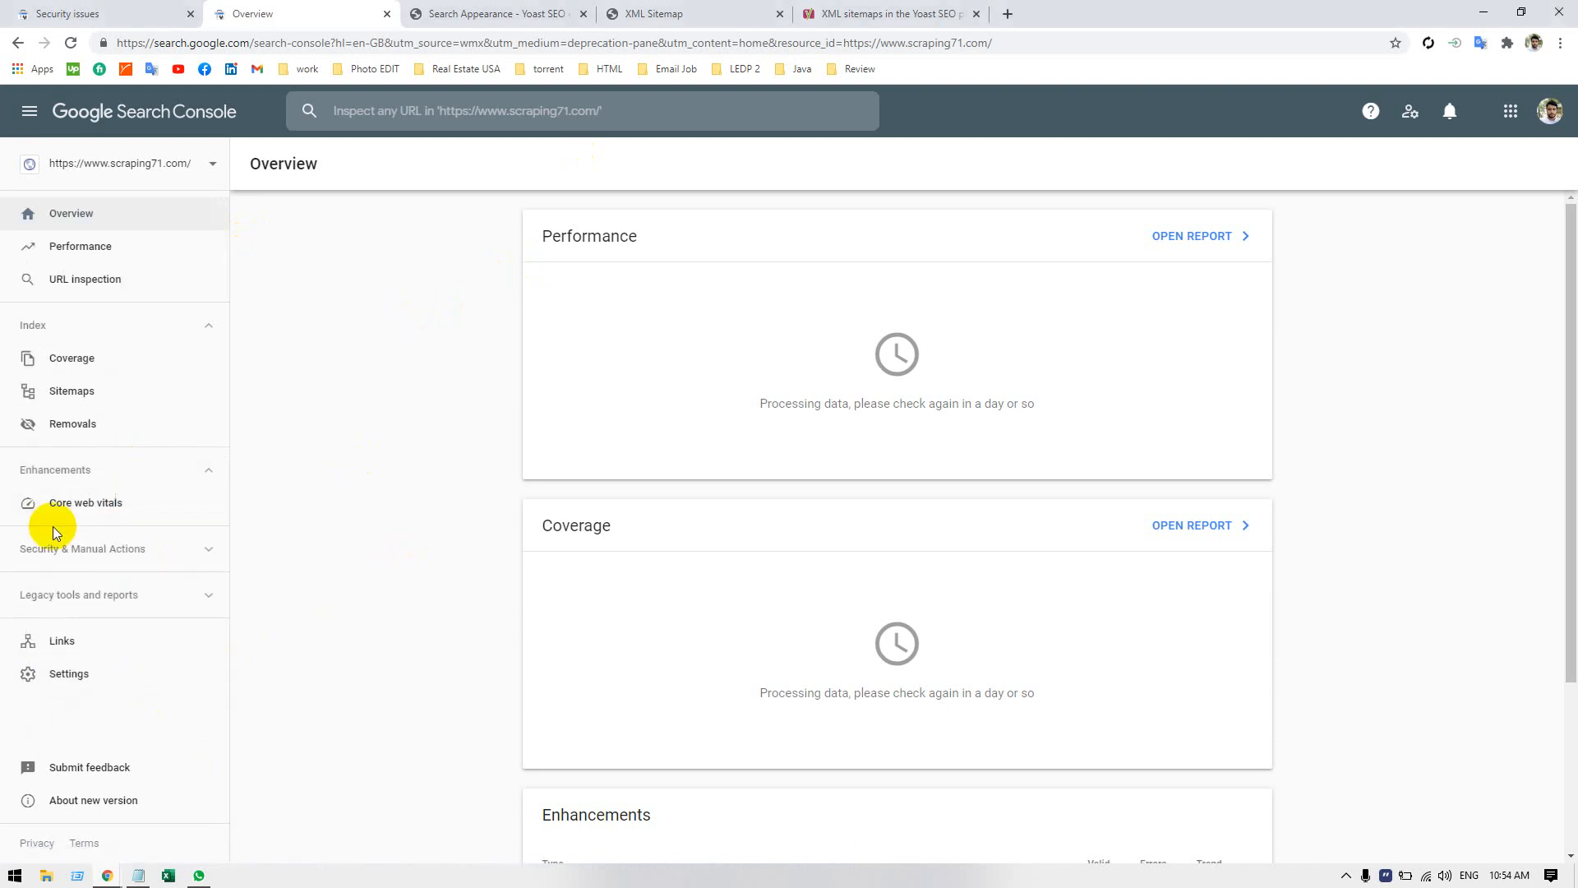
left_click(118, 634)
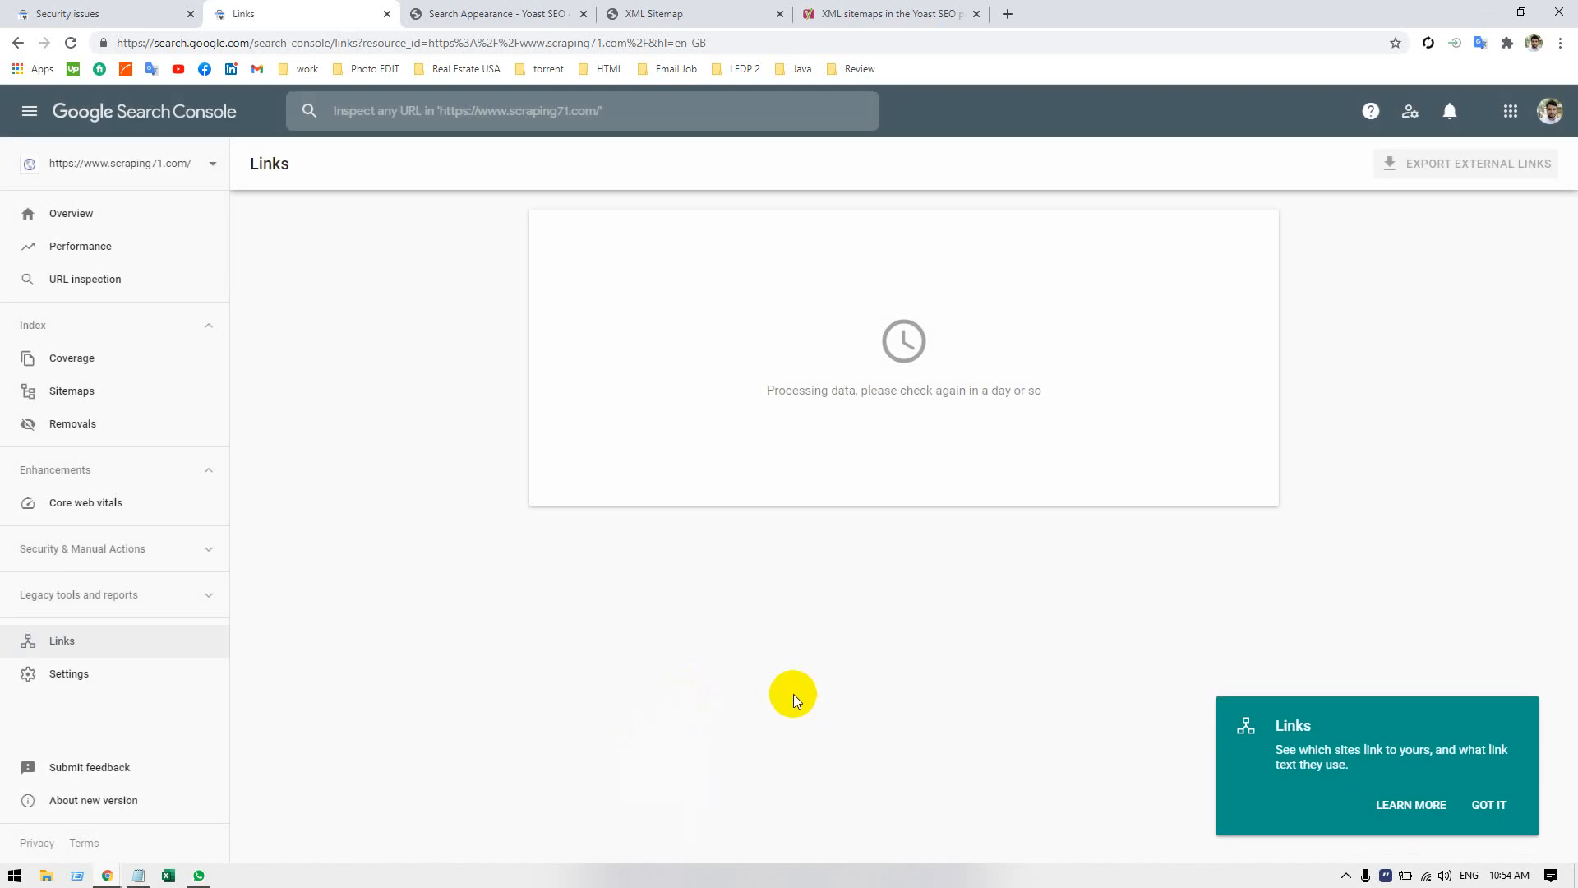
left_click(1480, 806)
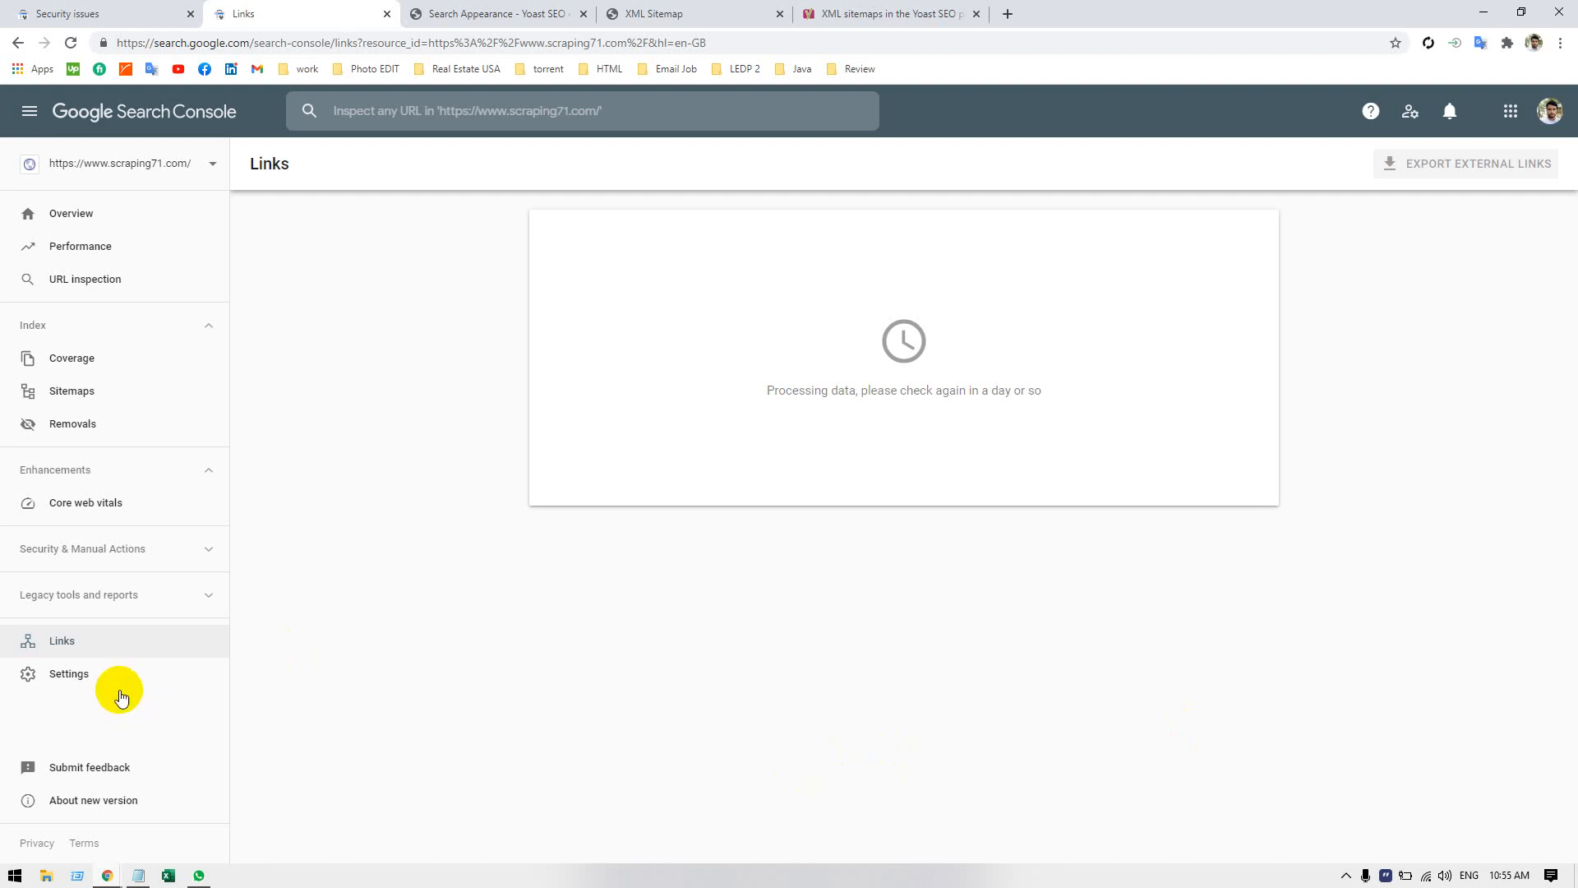
left_click(104, 672)
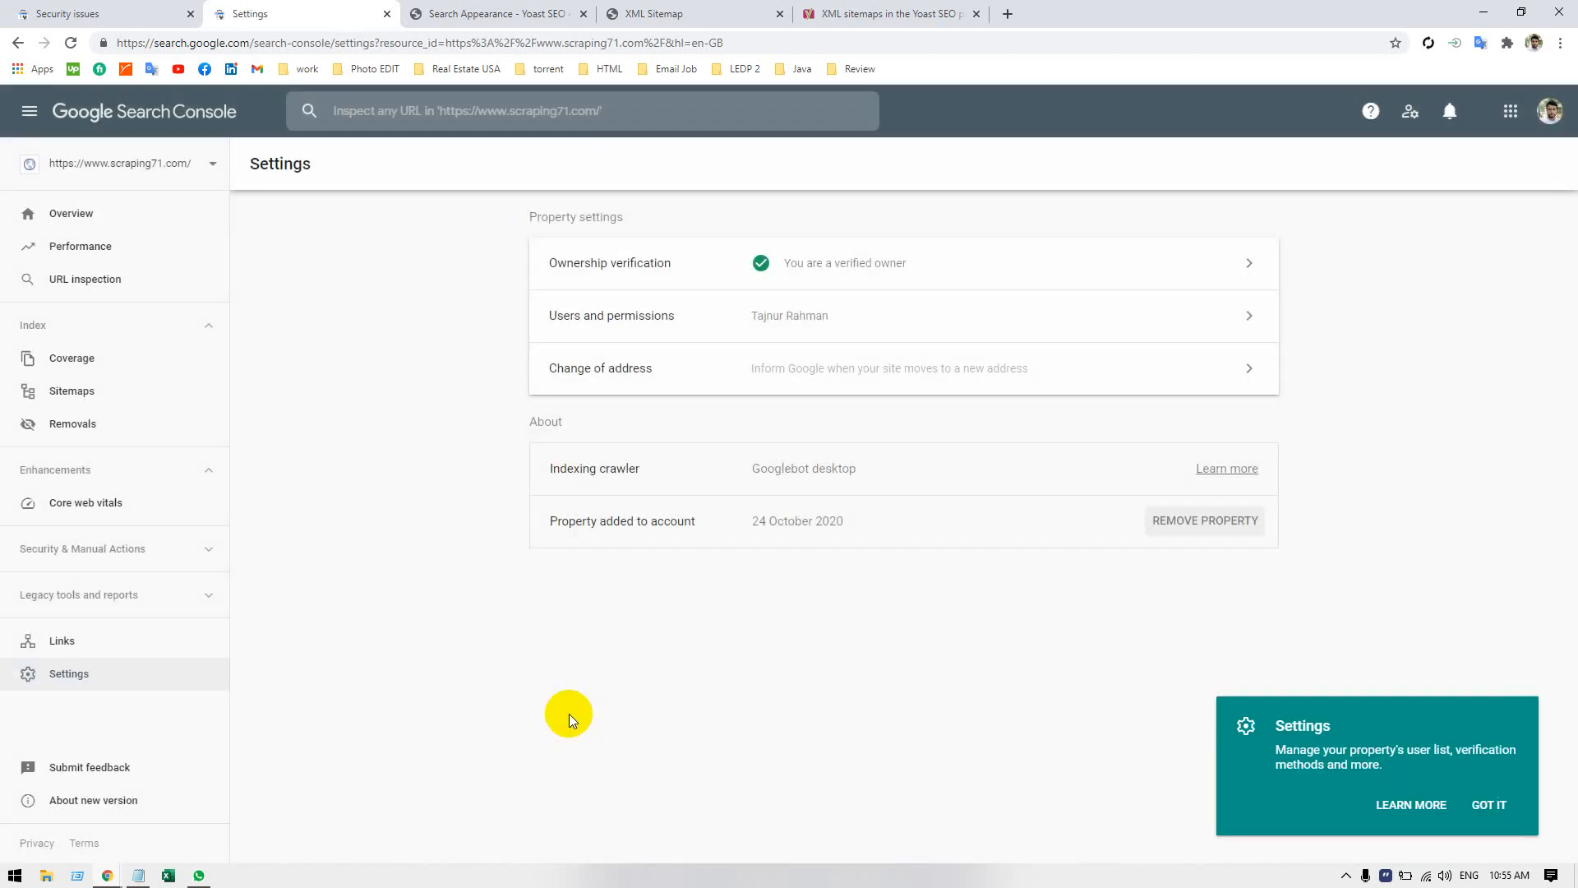
left_click(1490, 807)
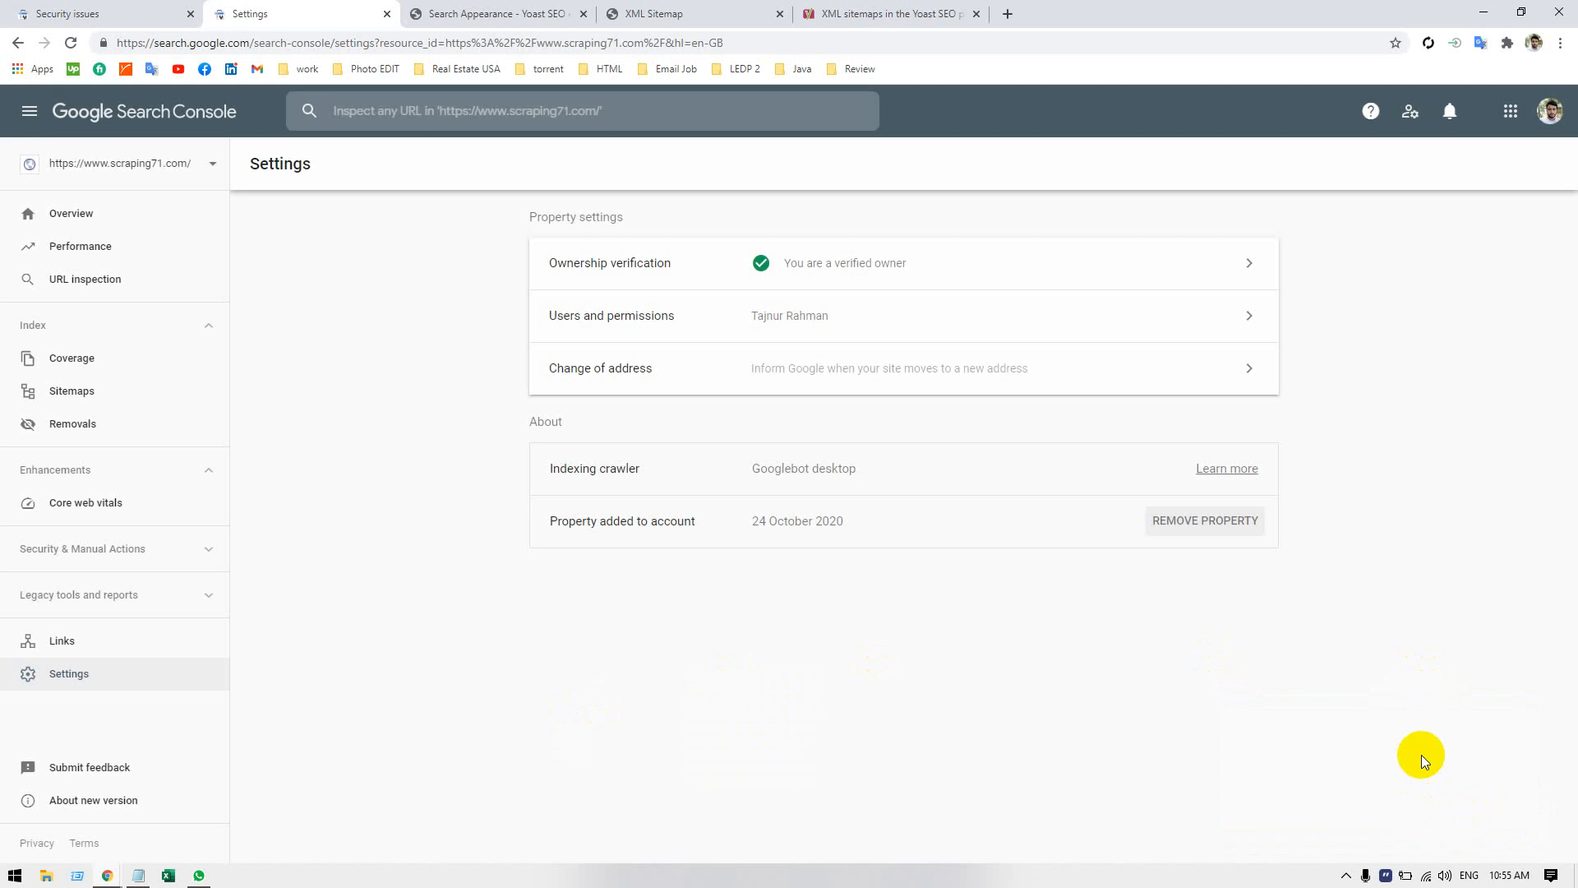
View the Google account options, the Google apps list and the property's messages, closing each one.
left_click(1540, 120)
left_click(1112, 649)
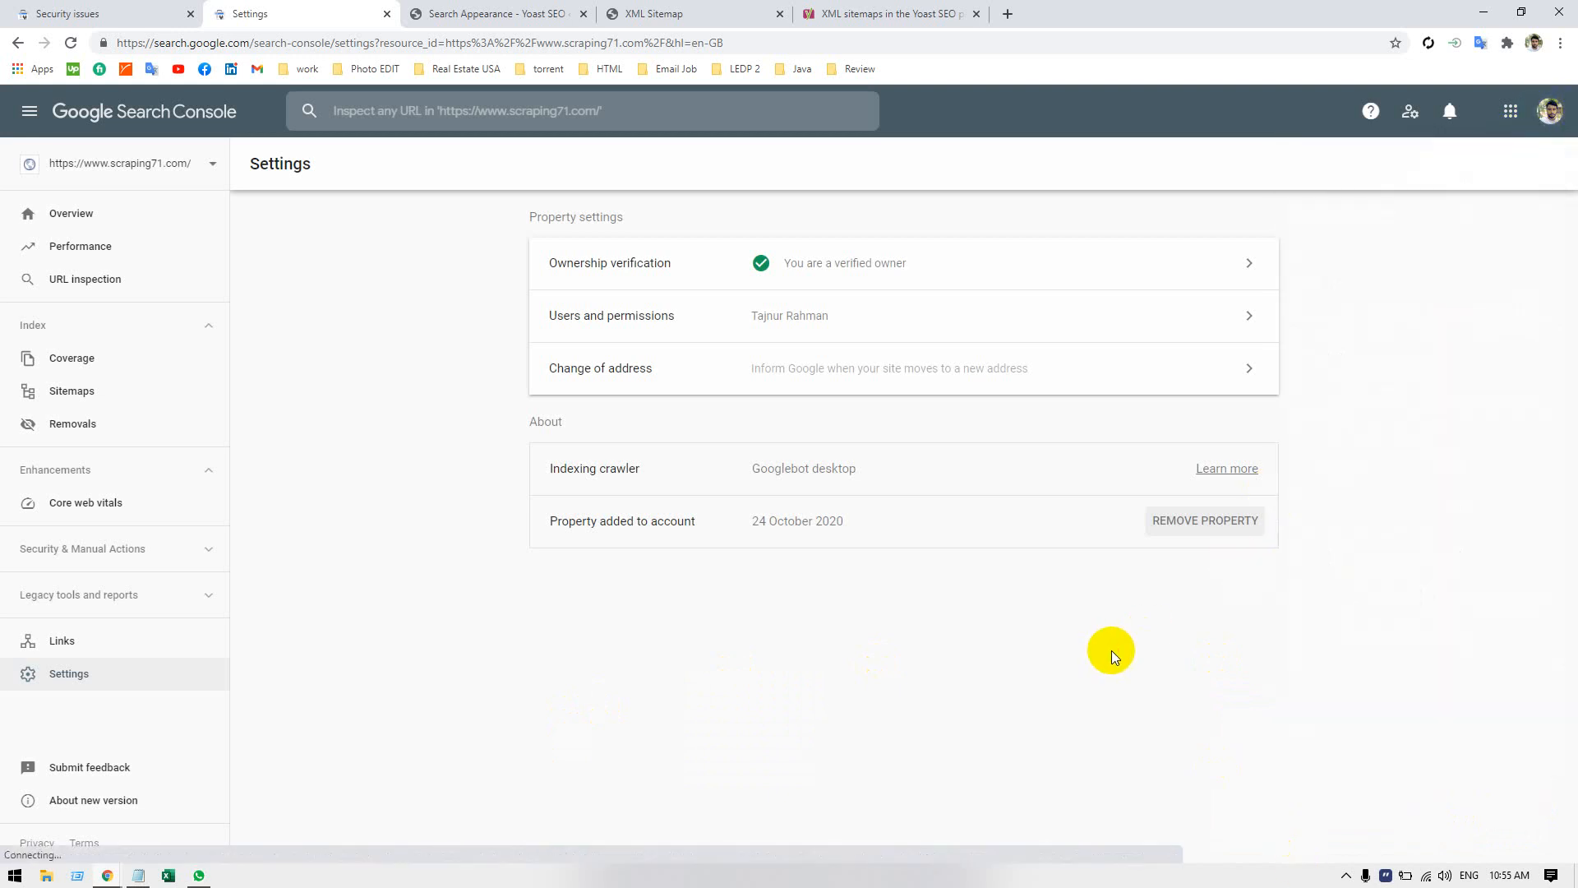
left_click(1511, 111)
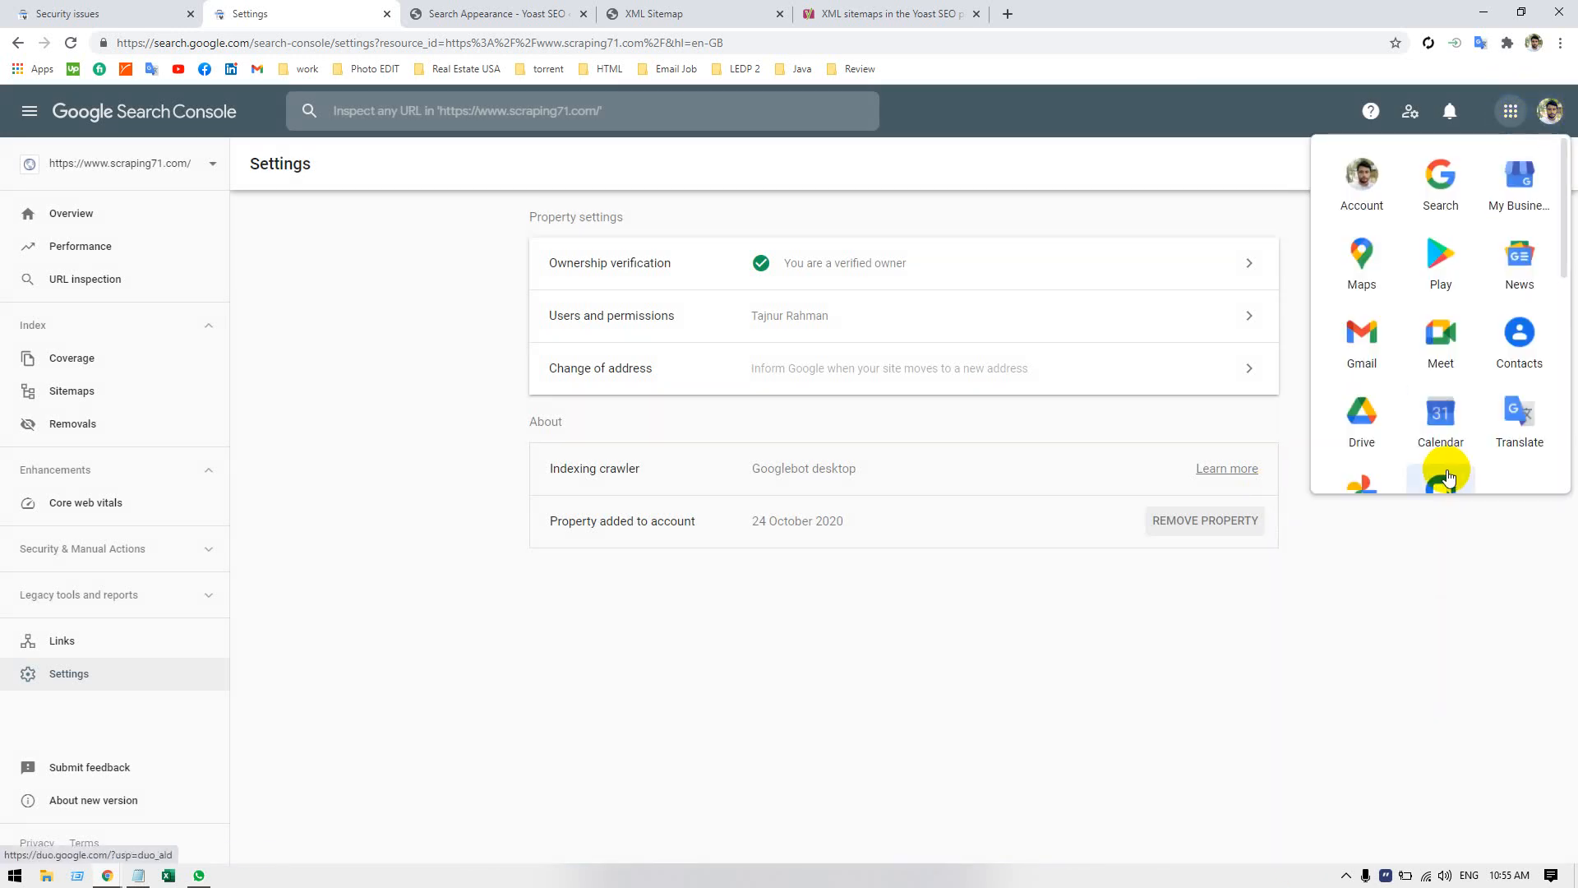
scroll(1430, 460, "down", 5)
scroll(1447, 468, "down", 3)
left_click(1467, 624)
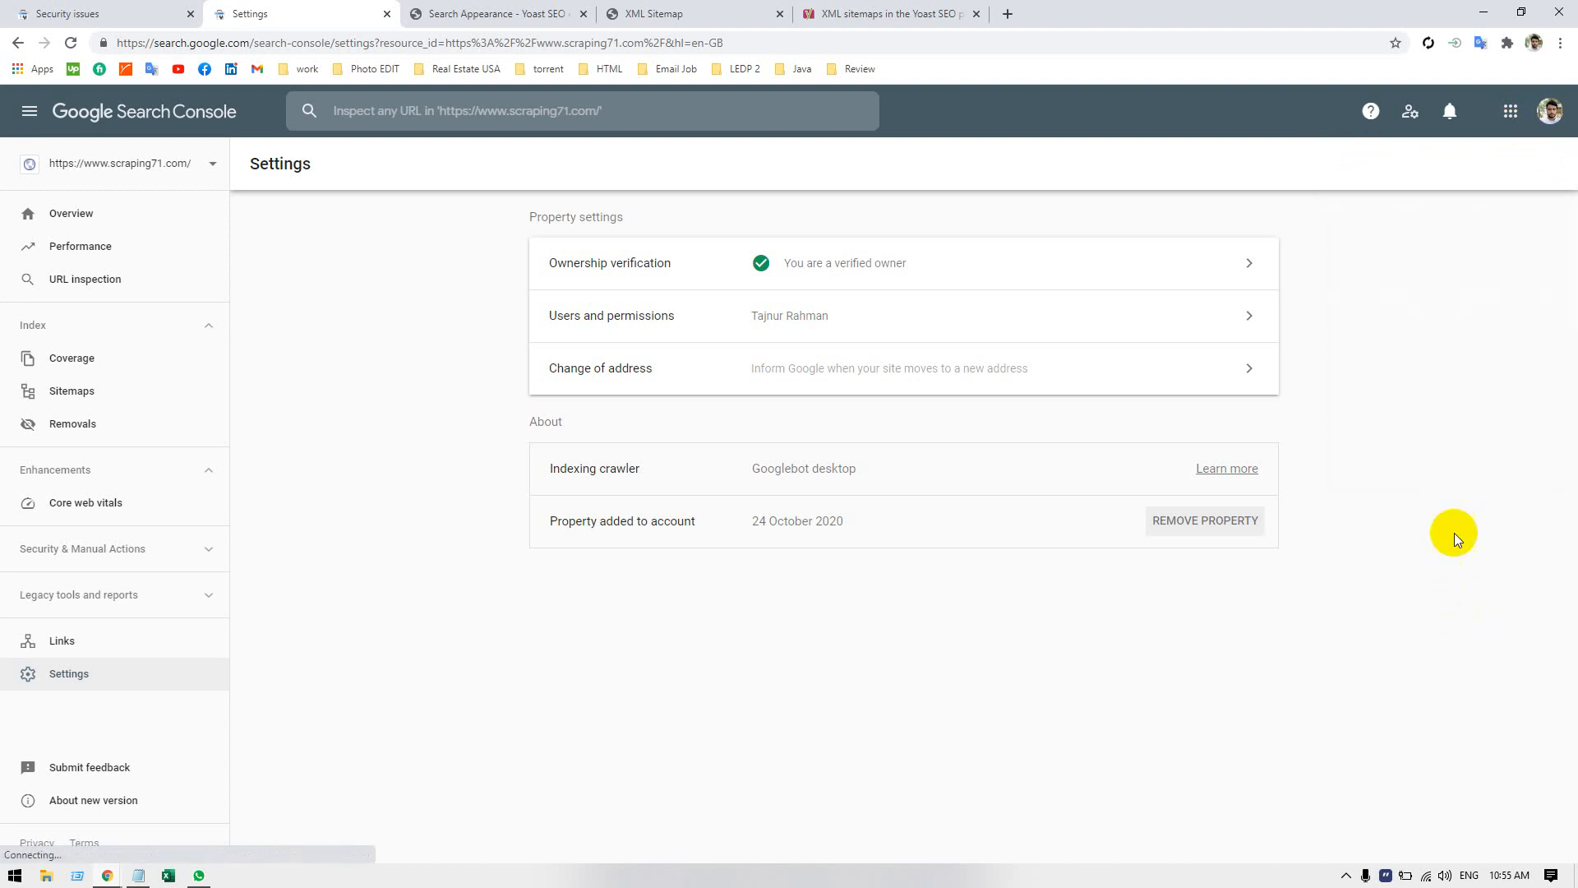
left_click(1452, 117)
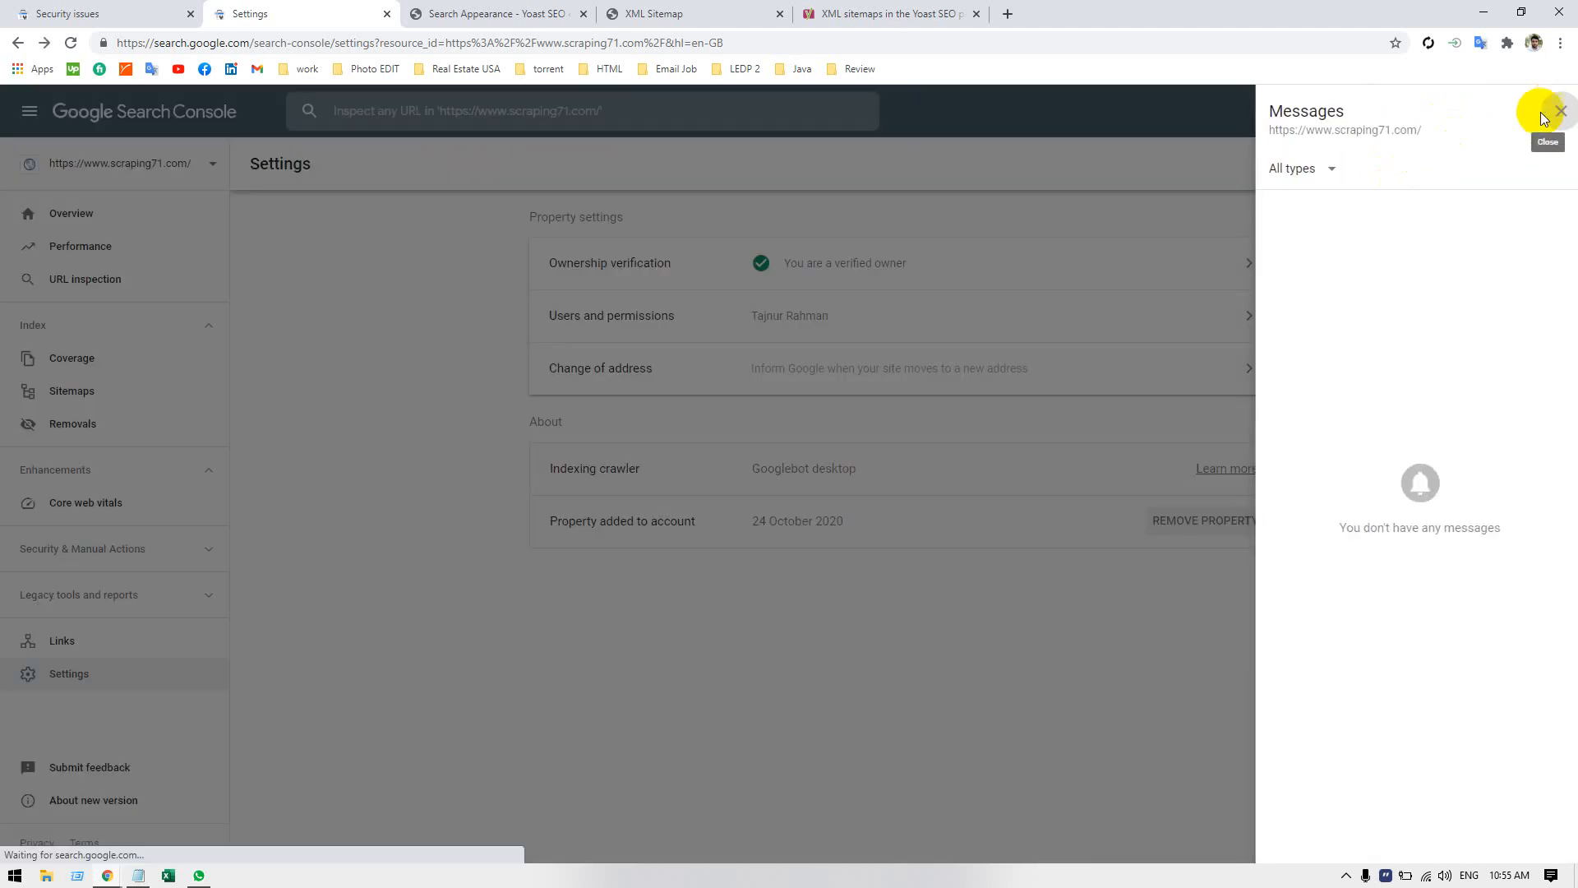
left_click(1555, 111)
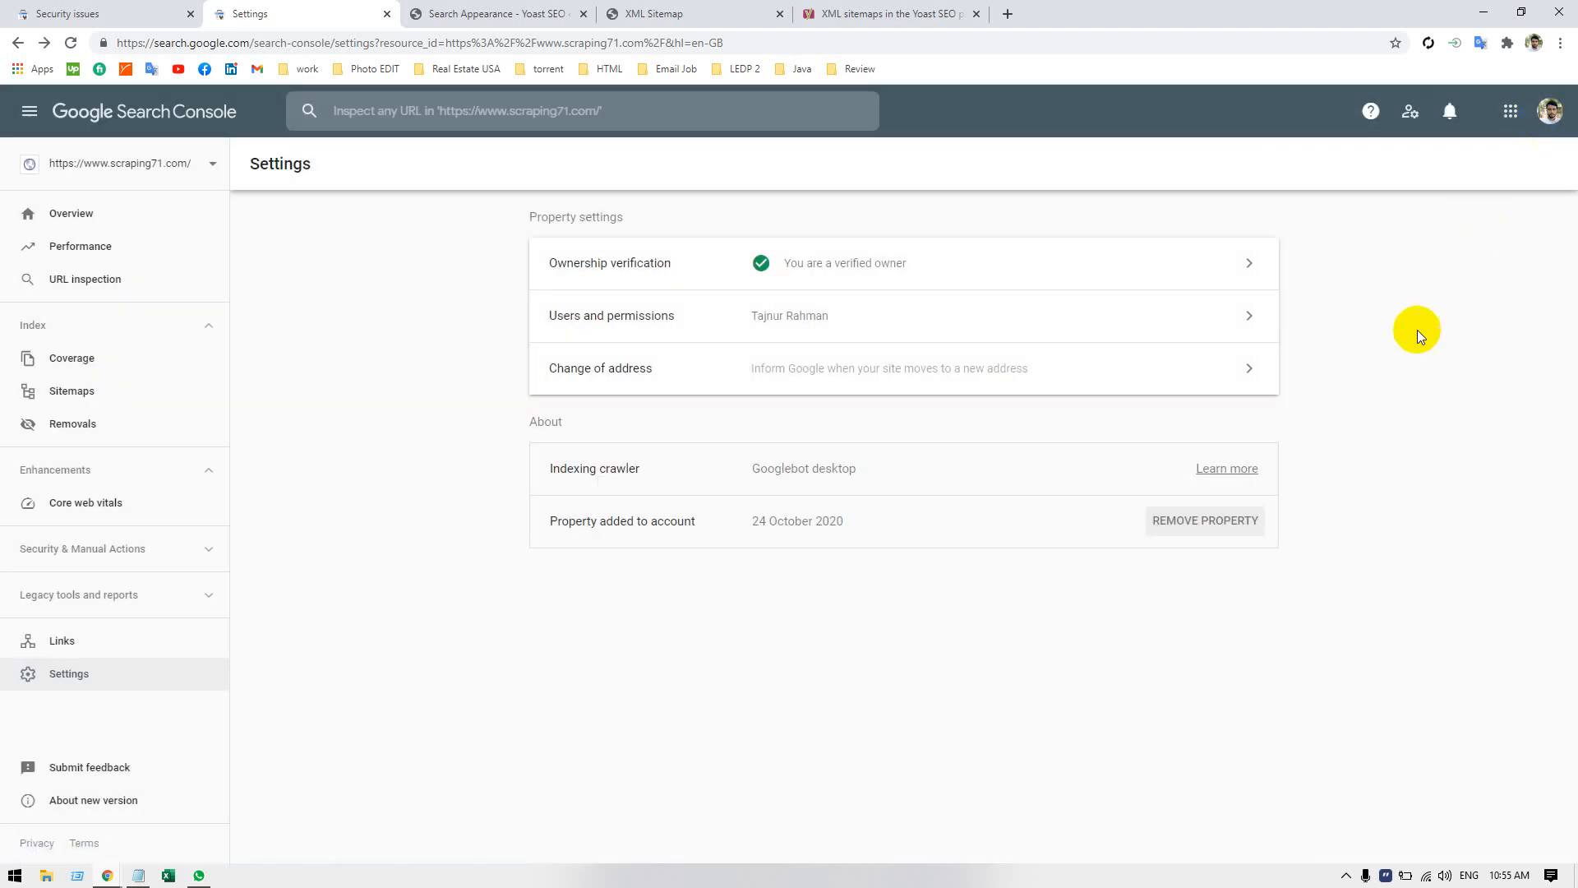
Check the email preferences in the user settings and return to the property's Settings page.
left_click(1412, 110)
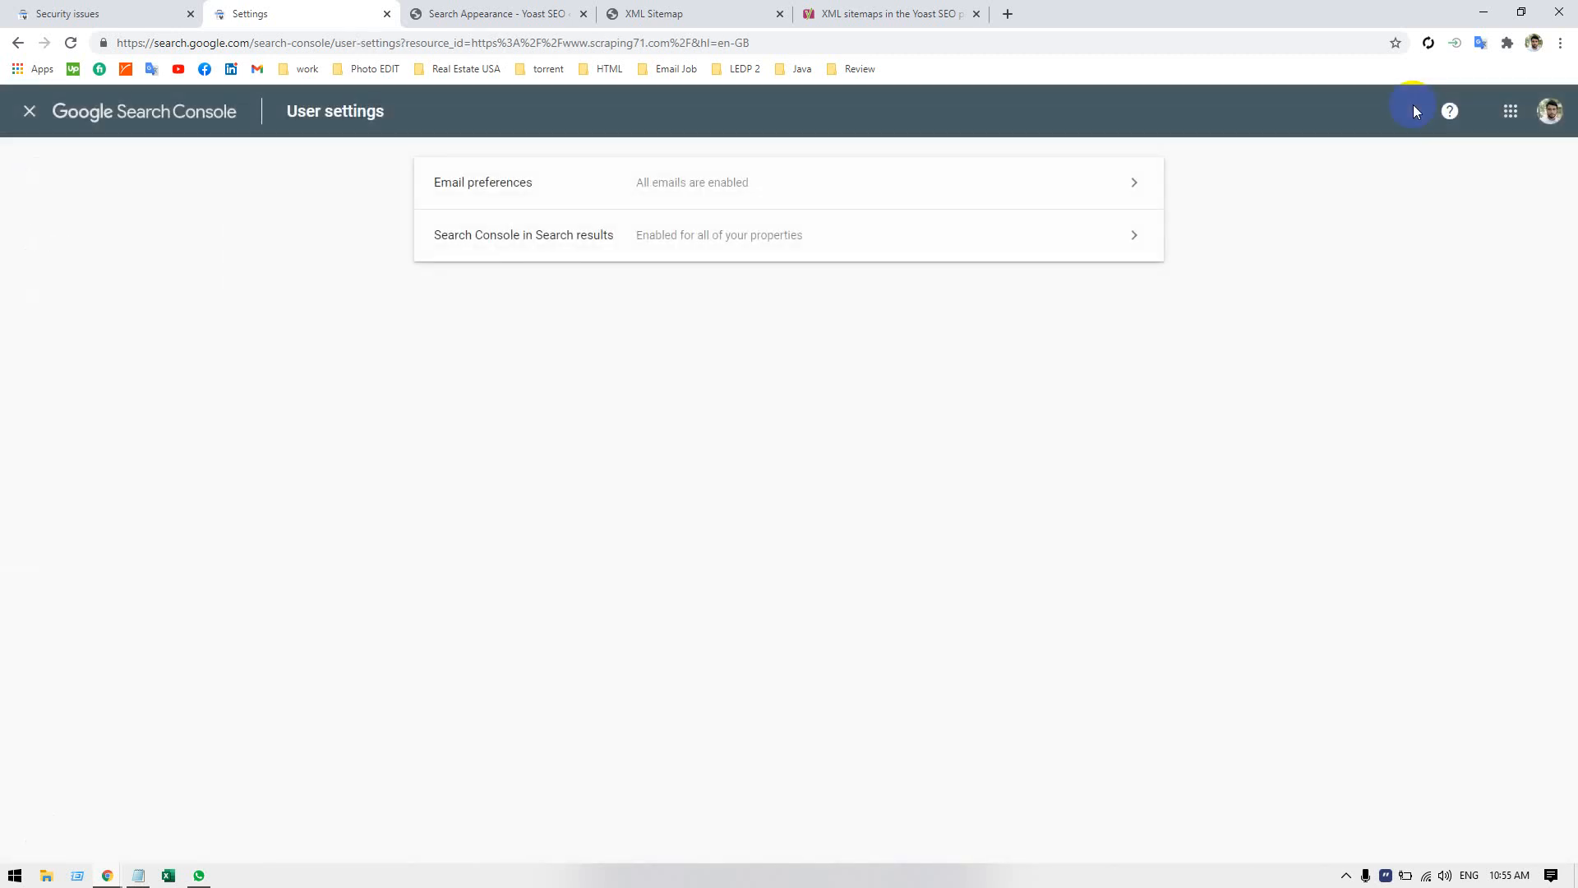
left_click(605, 185)
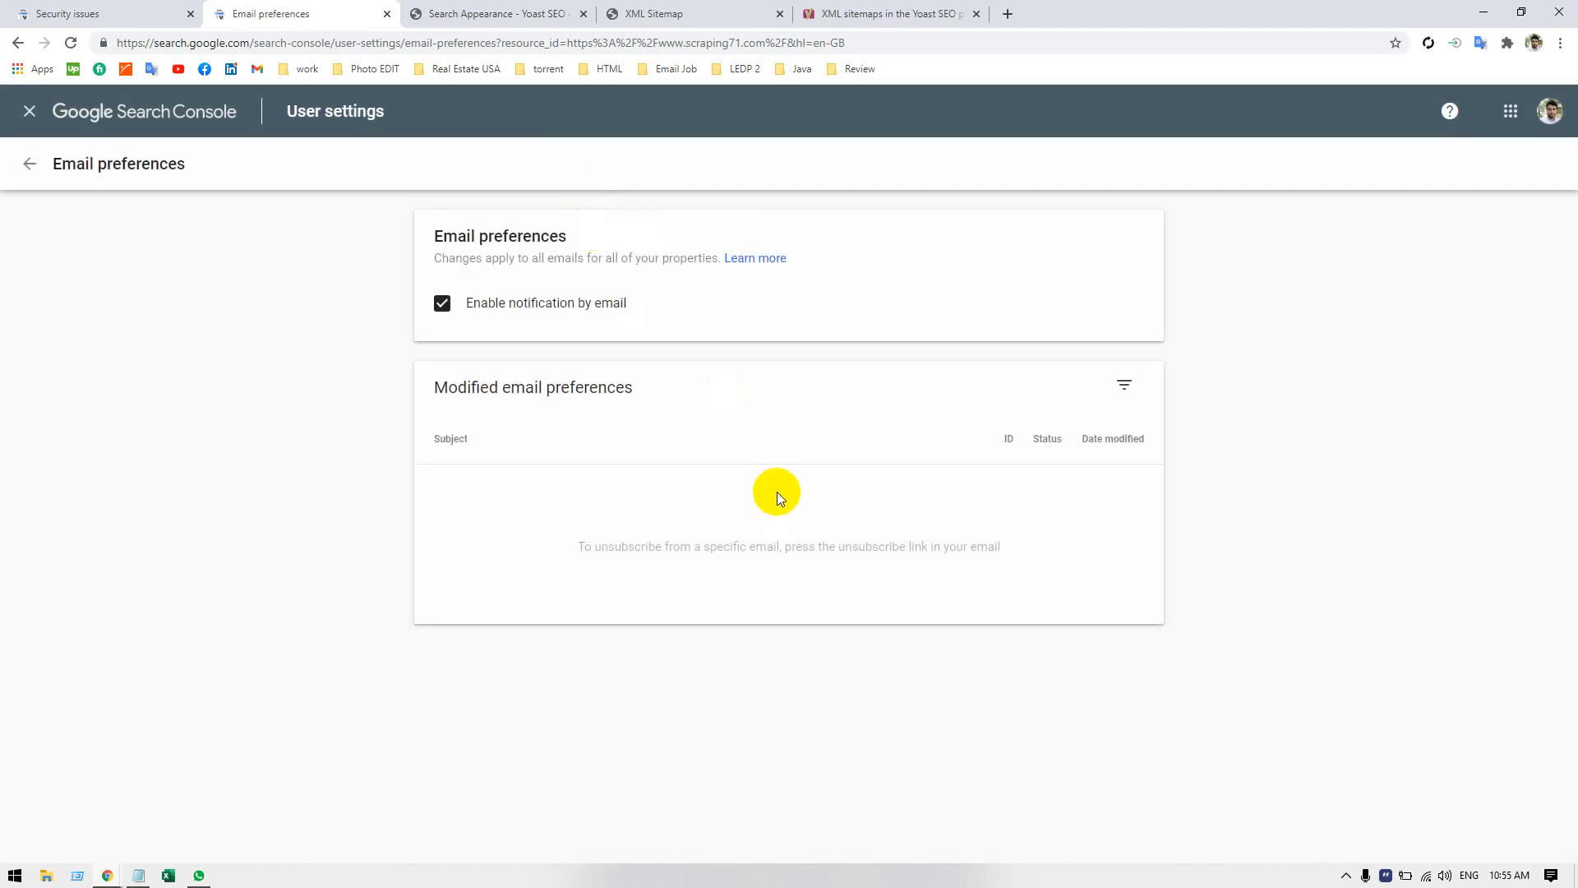
left_click(25, 165)
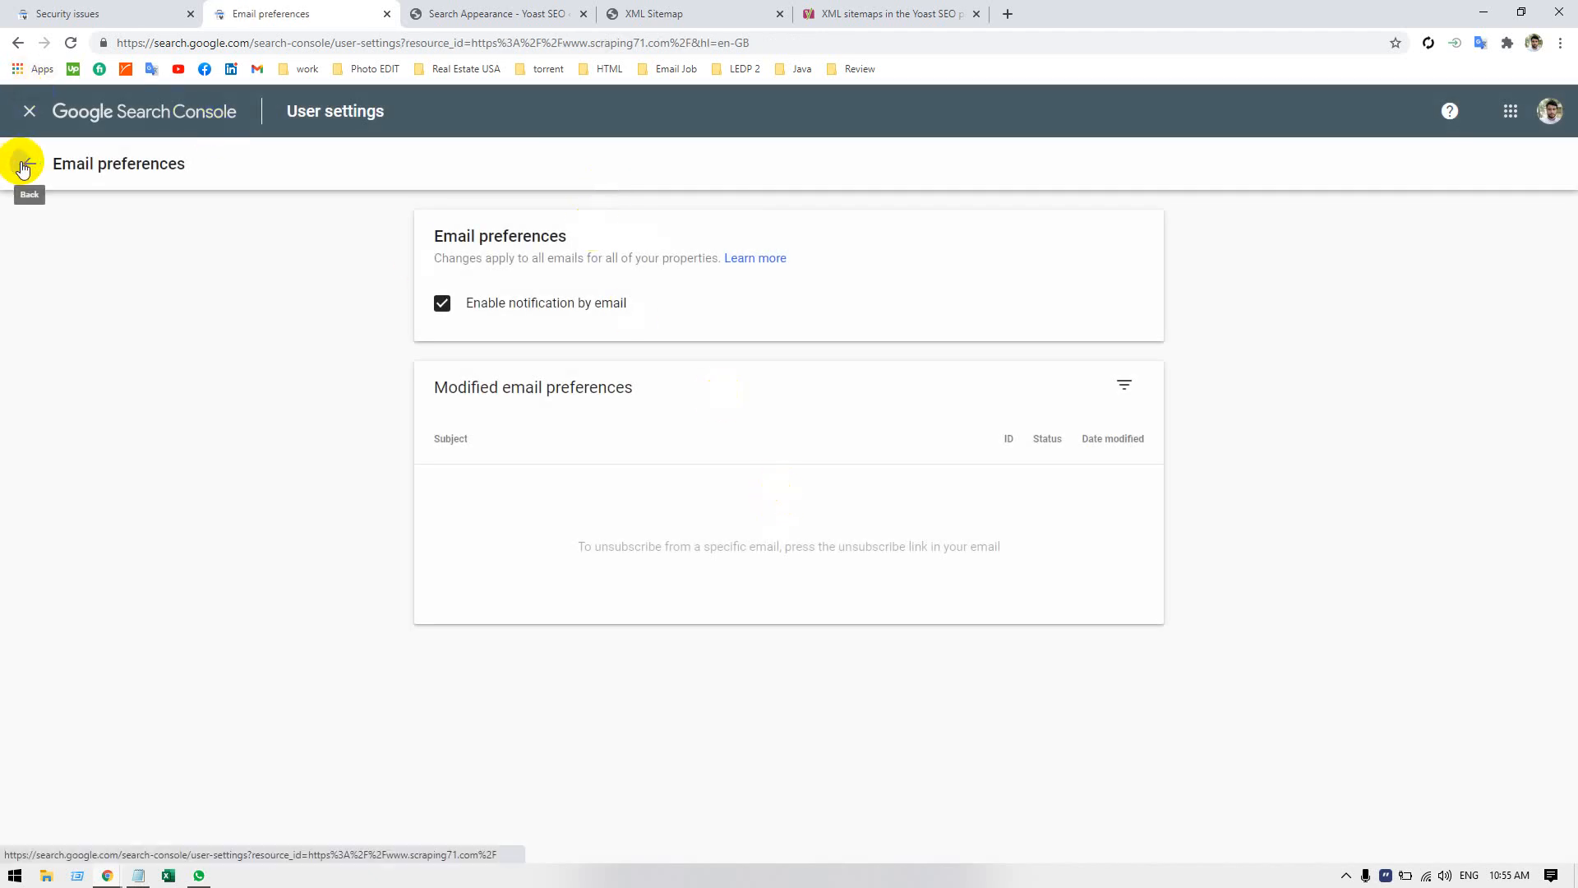
left_click(27, 113)
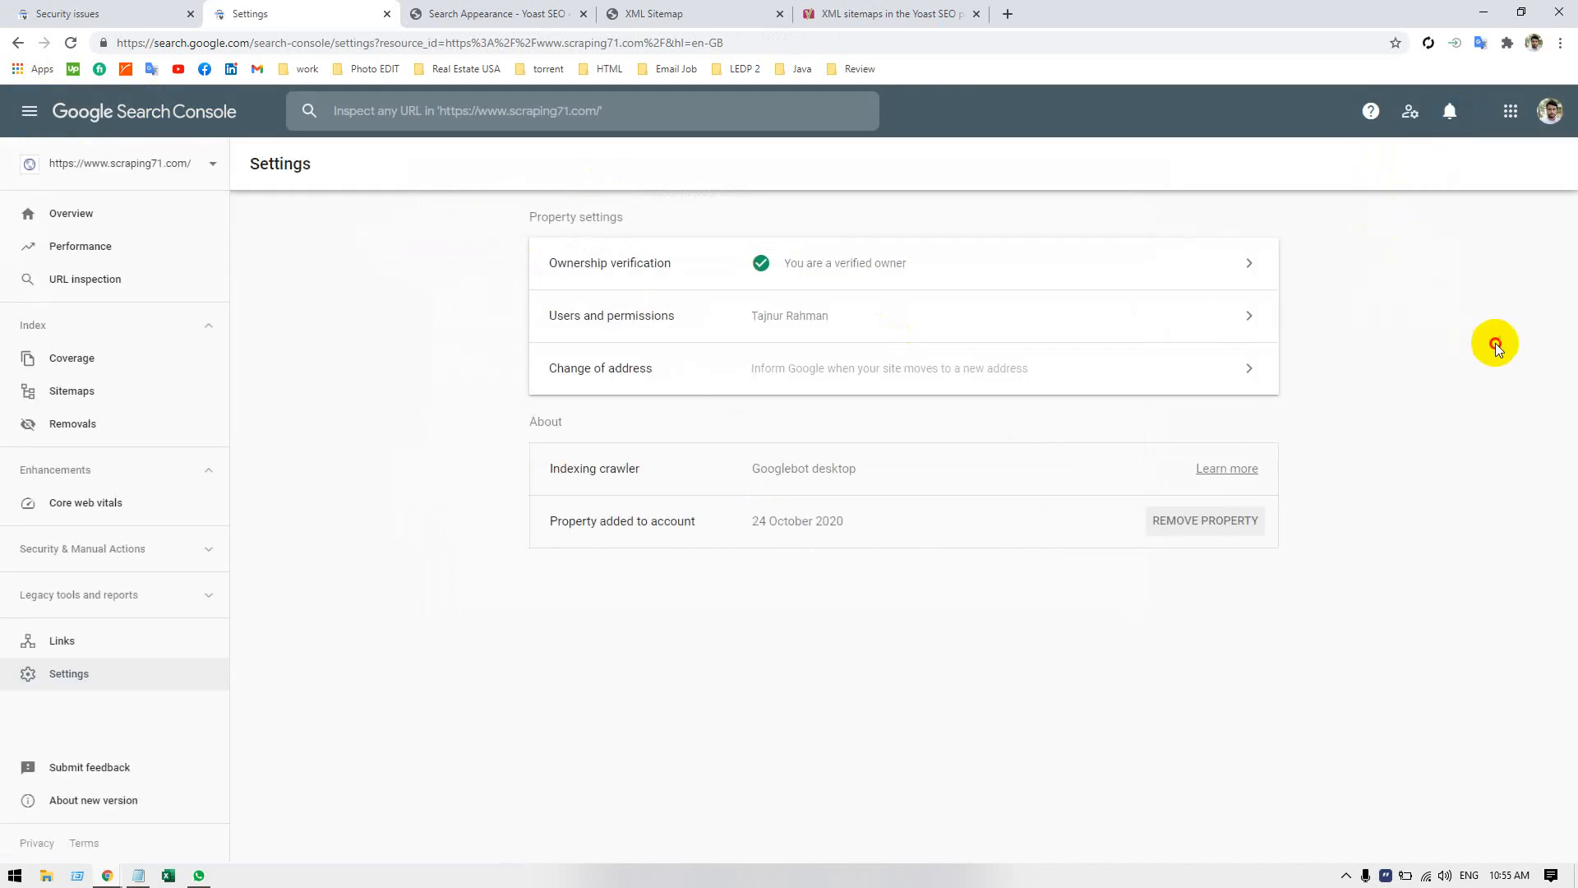
left_click(22, 120)
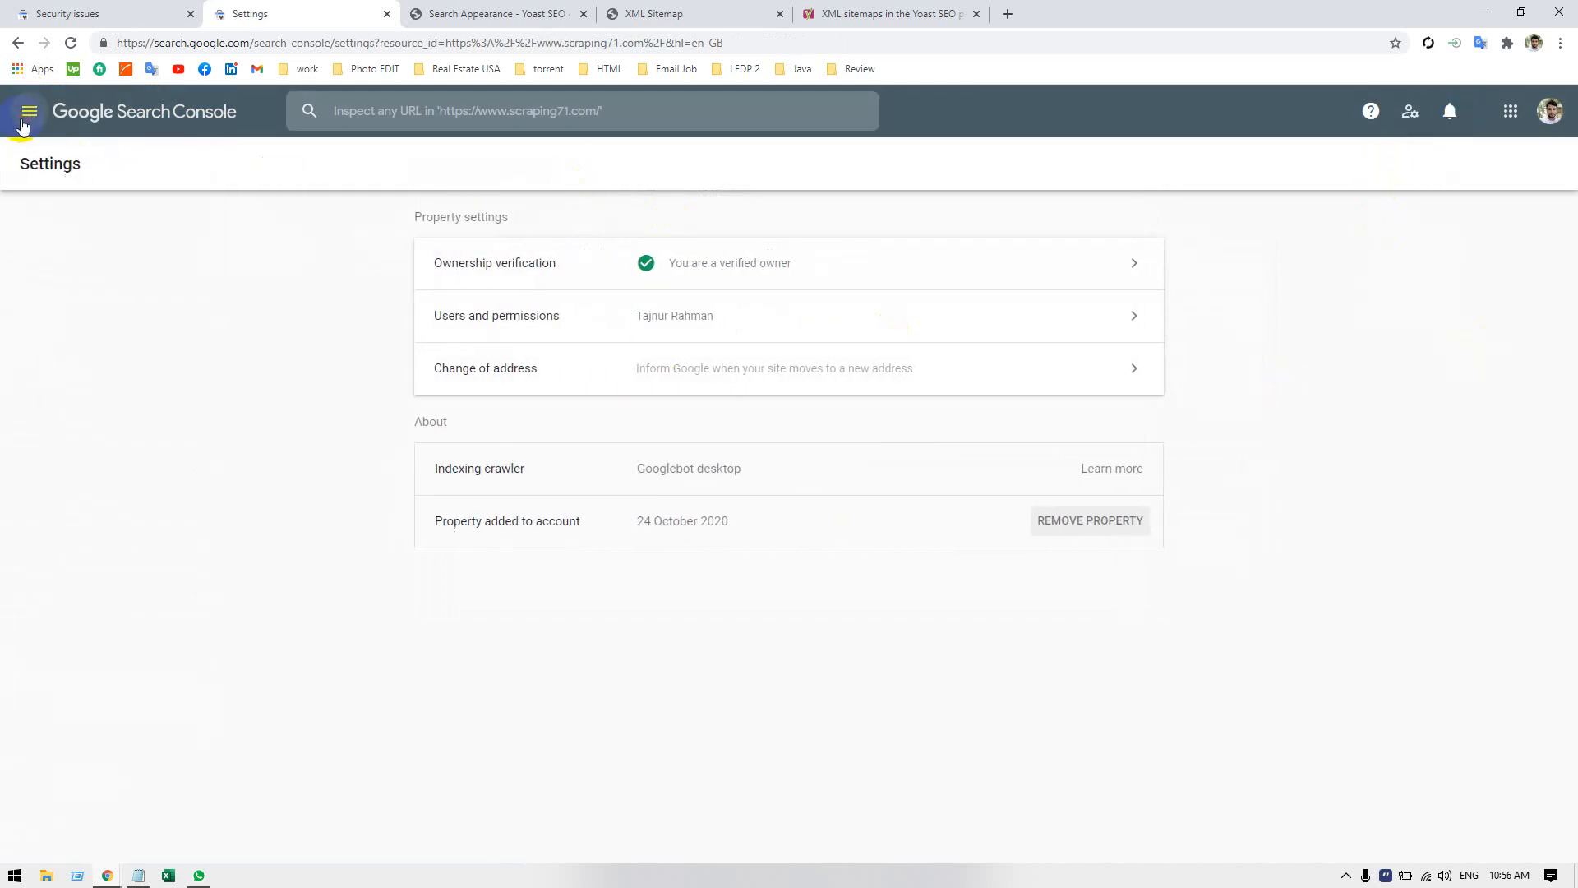
left_click(24, 120)
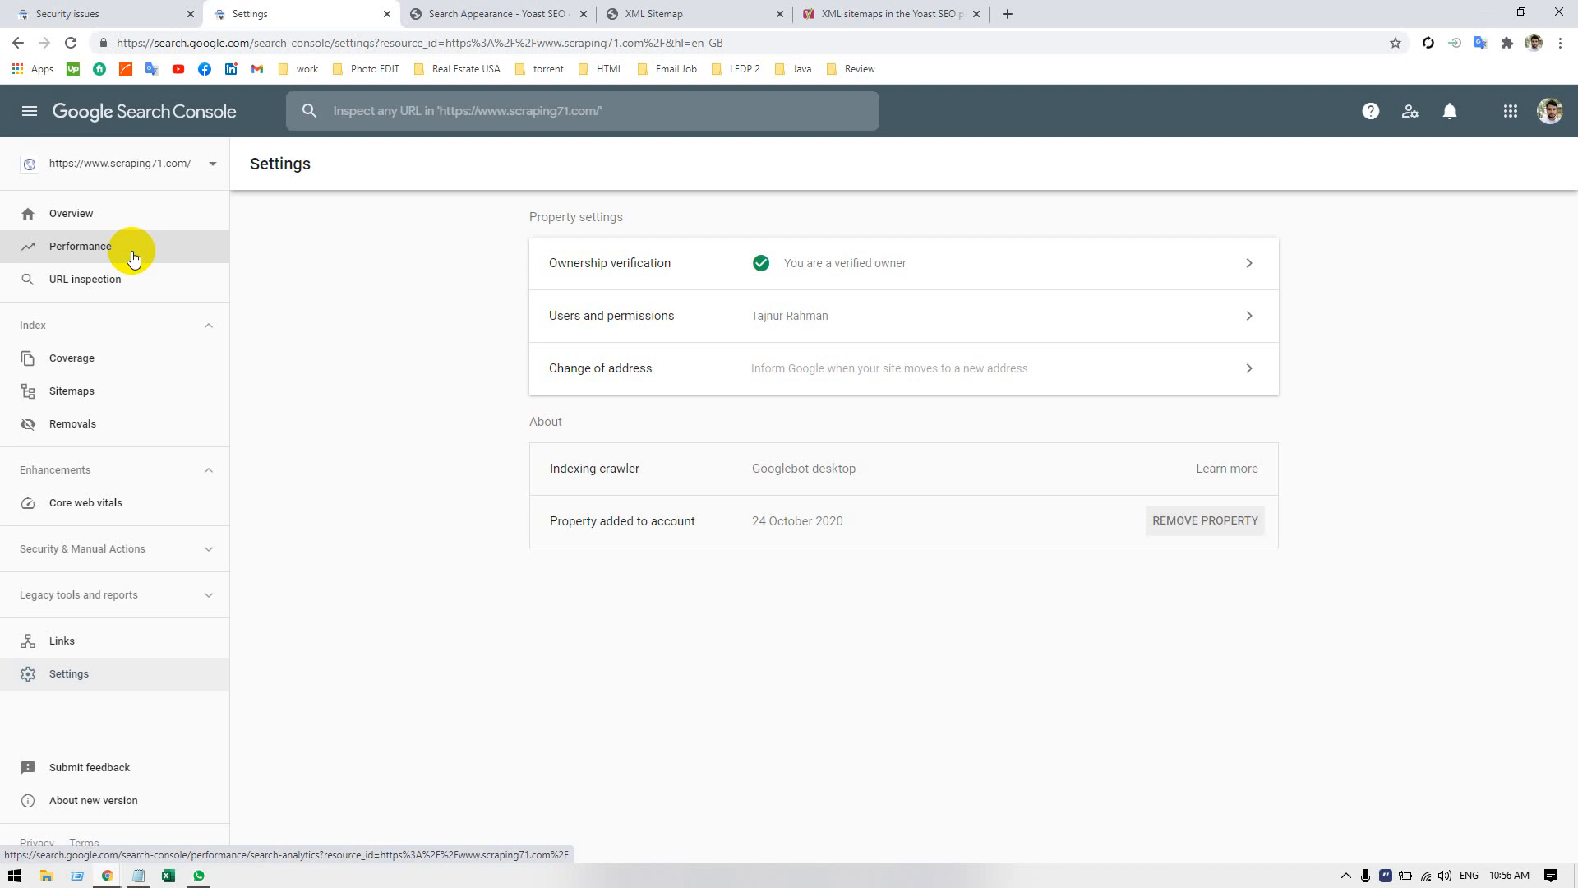
Start adding a new property and activate the domain name entry for the Domain property type.
left_click(206, 164)
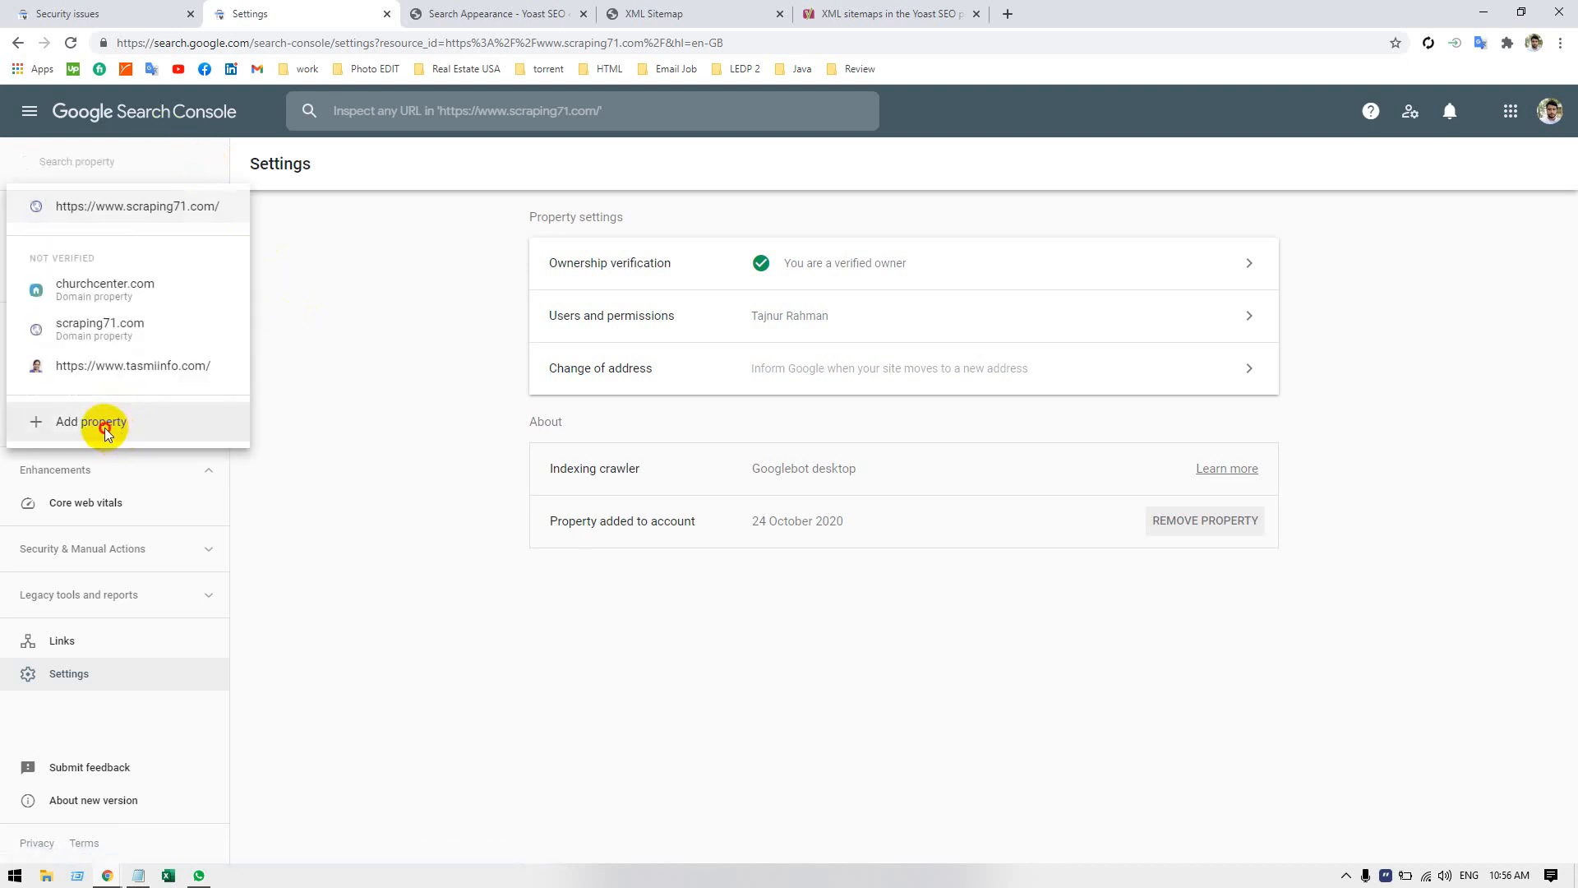
left_click(122, 430)
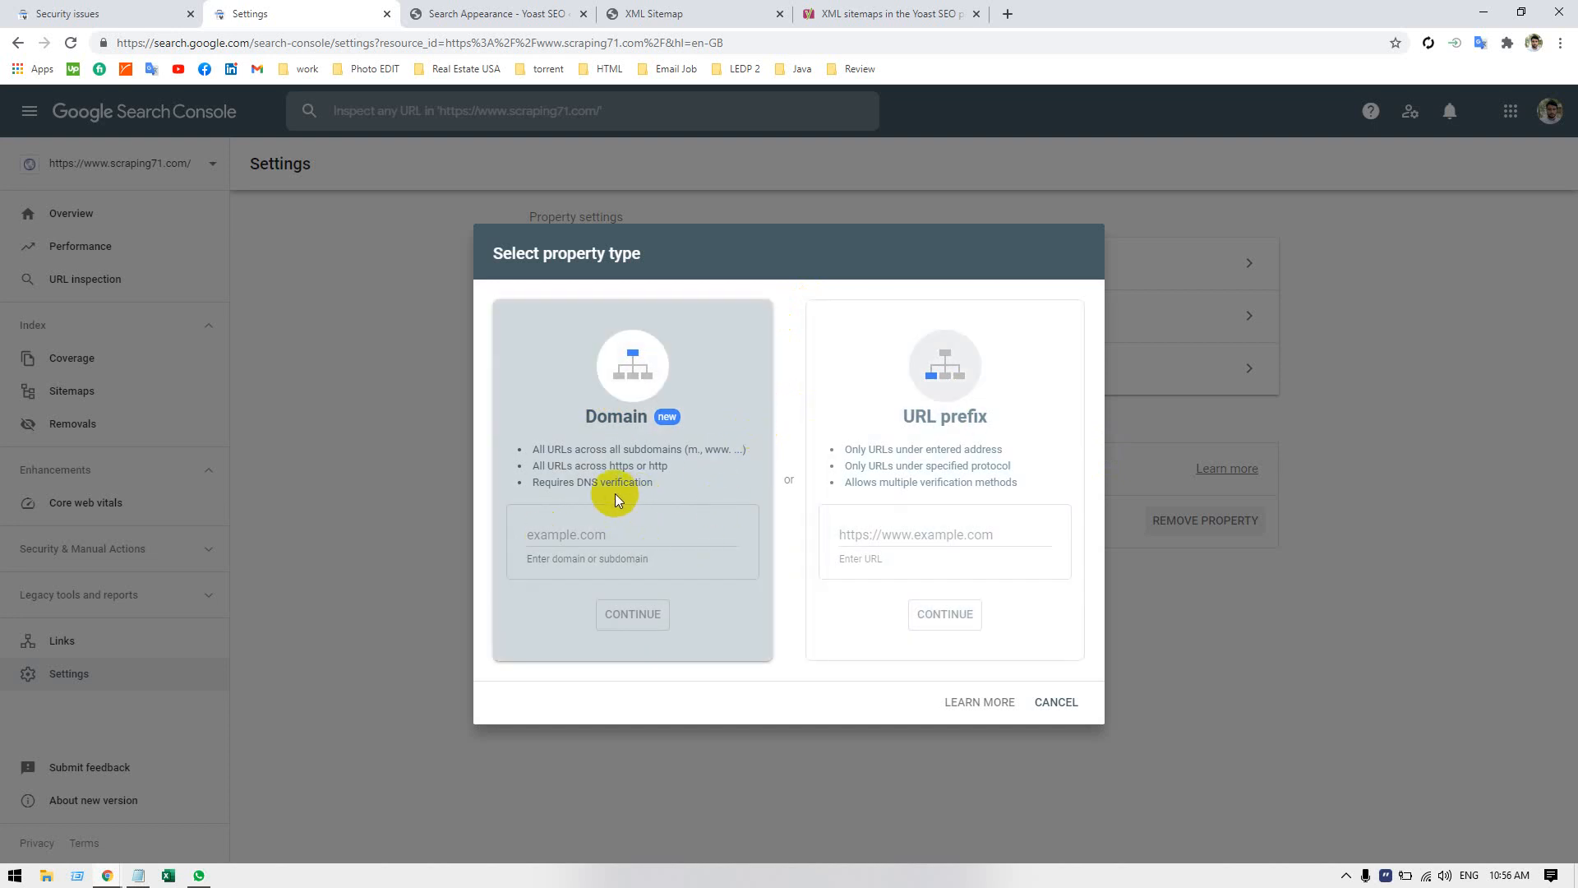
left_click(568, 535)
left_click(1006, 14)
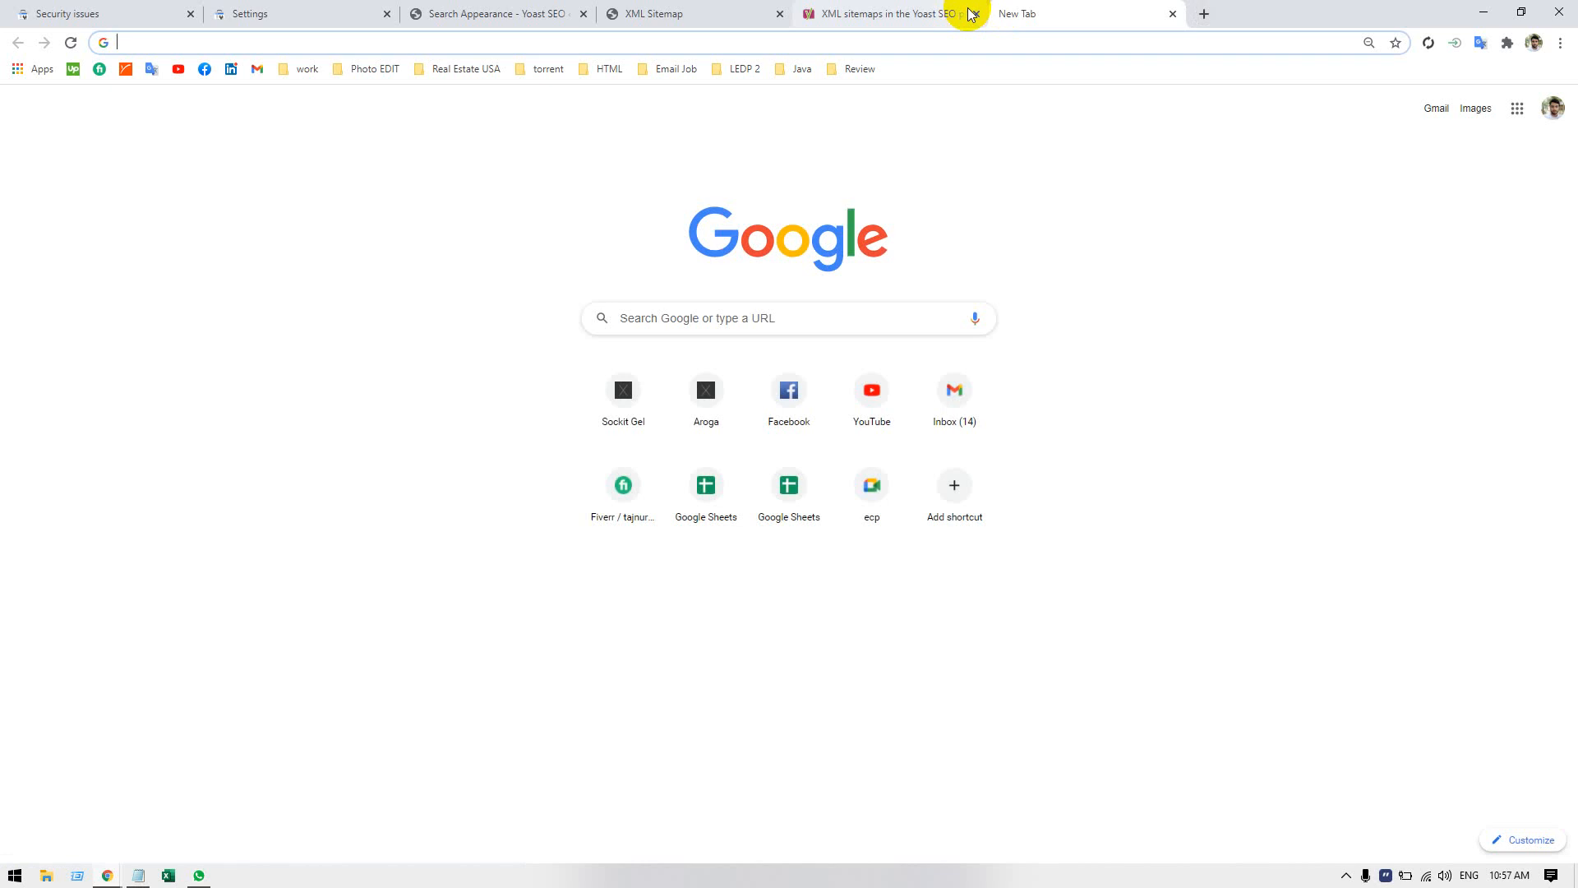
type("namecheap.com")
key("Return")
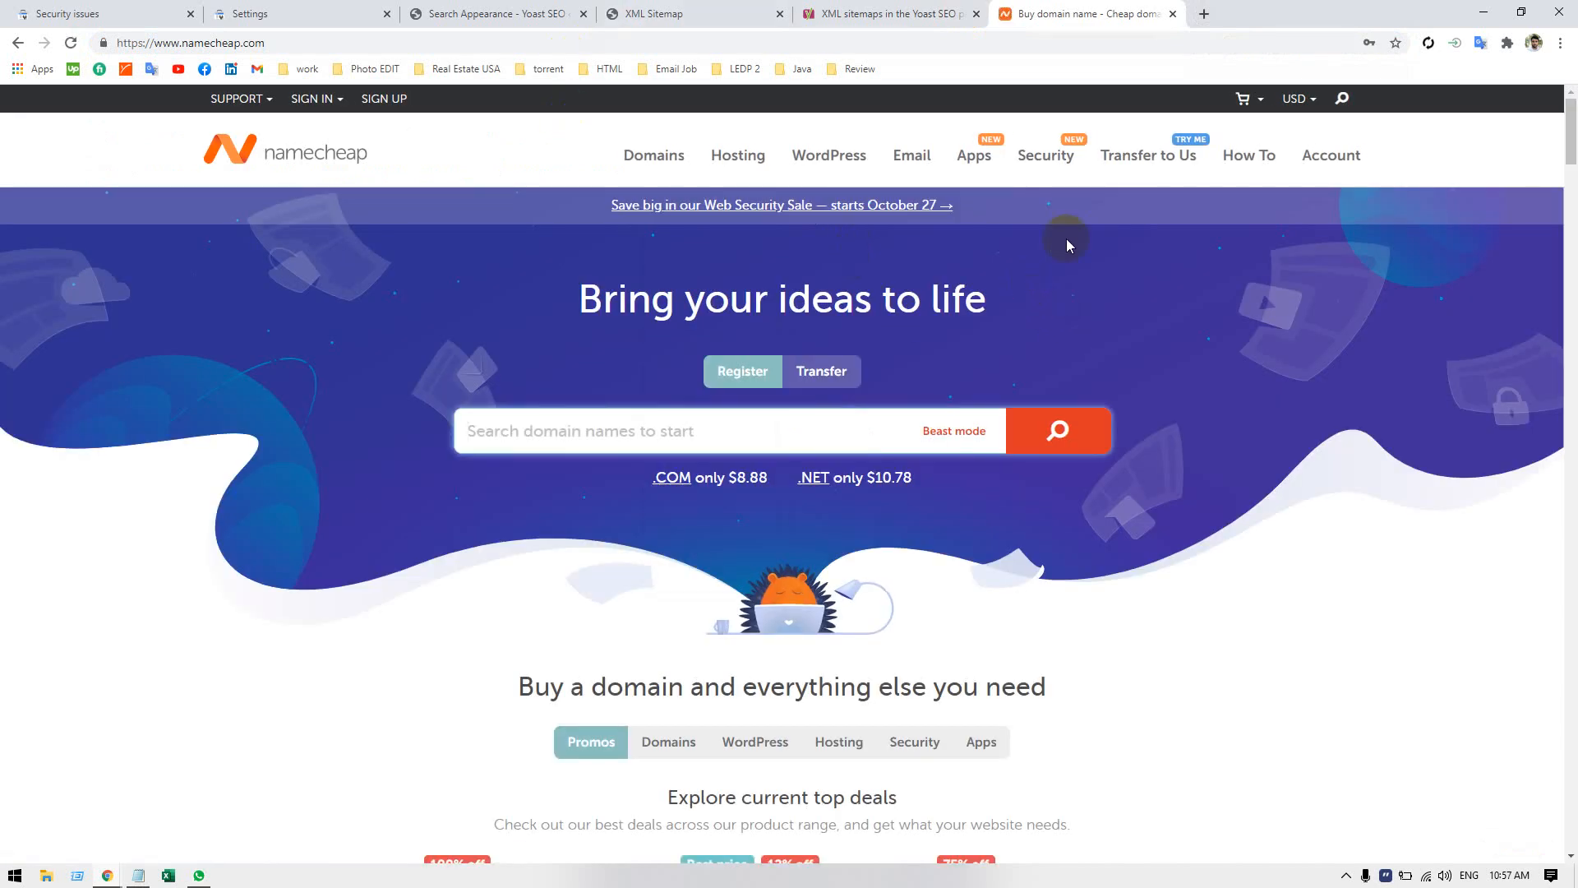
left_click(316, 98)
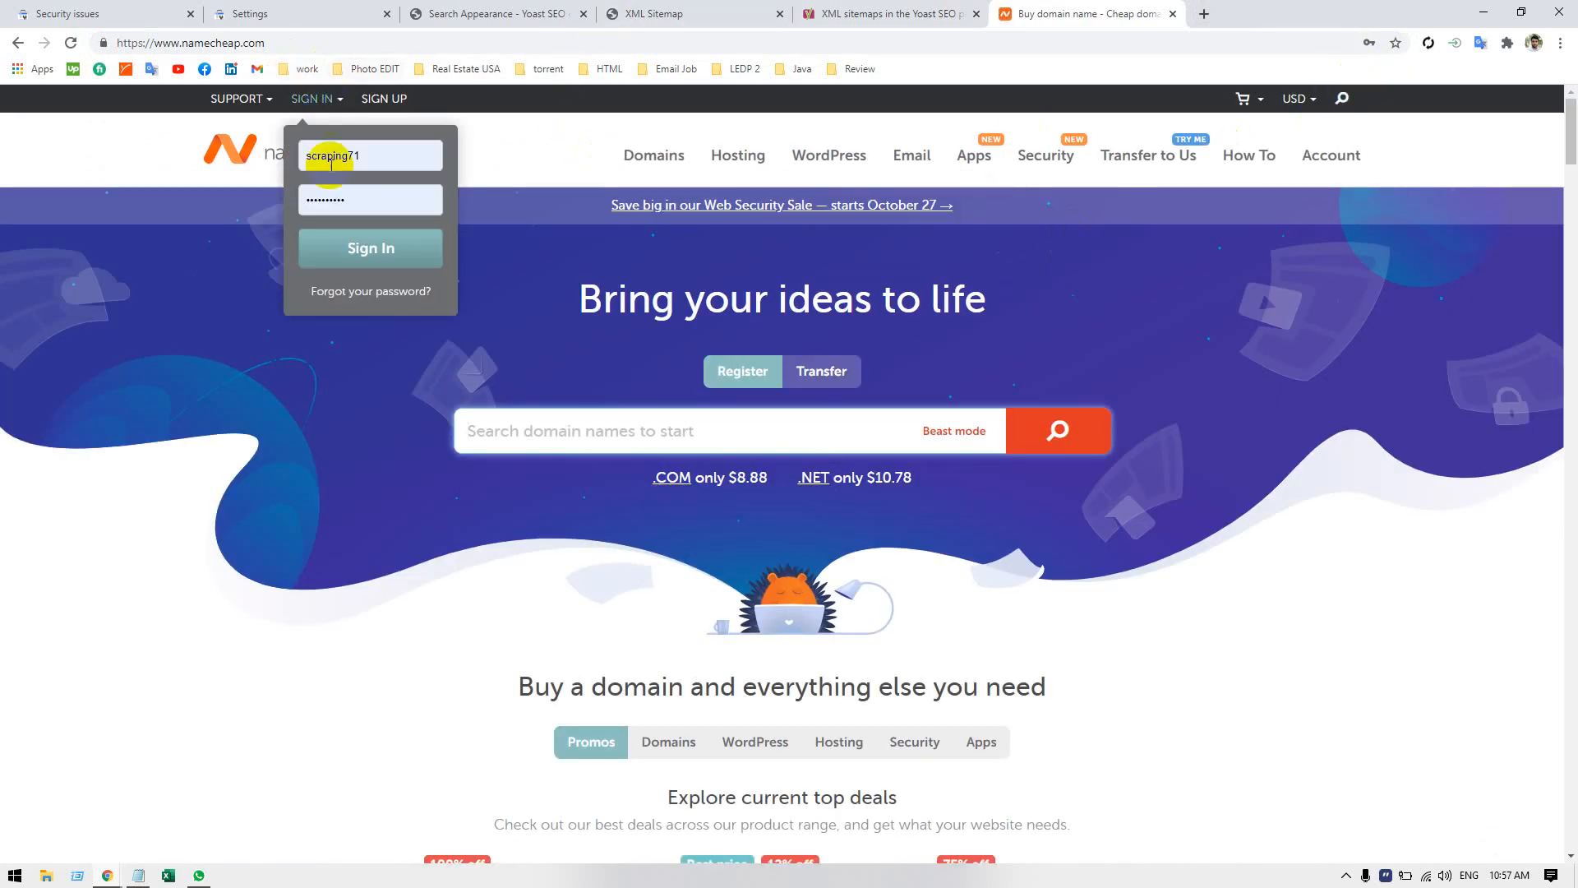
left_click(352, 256)
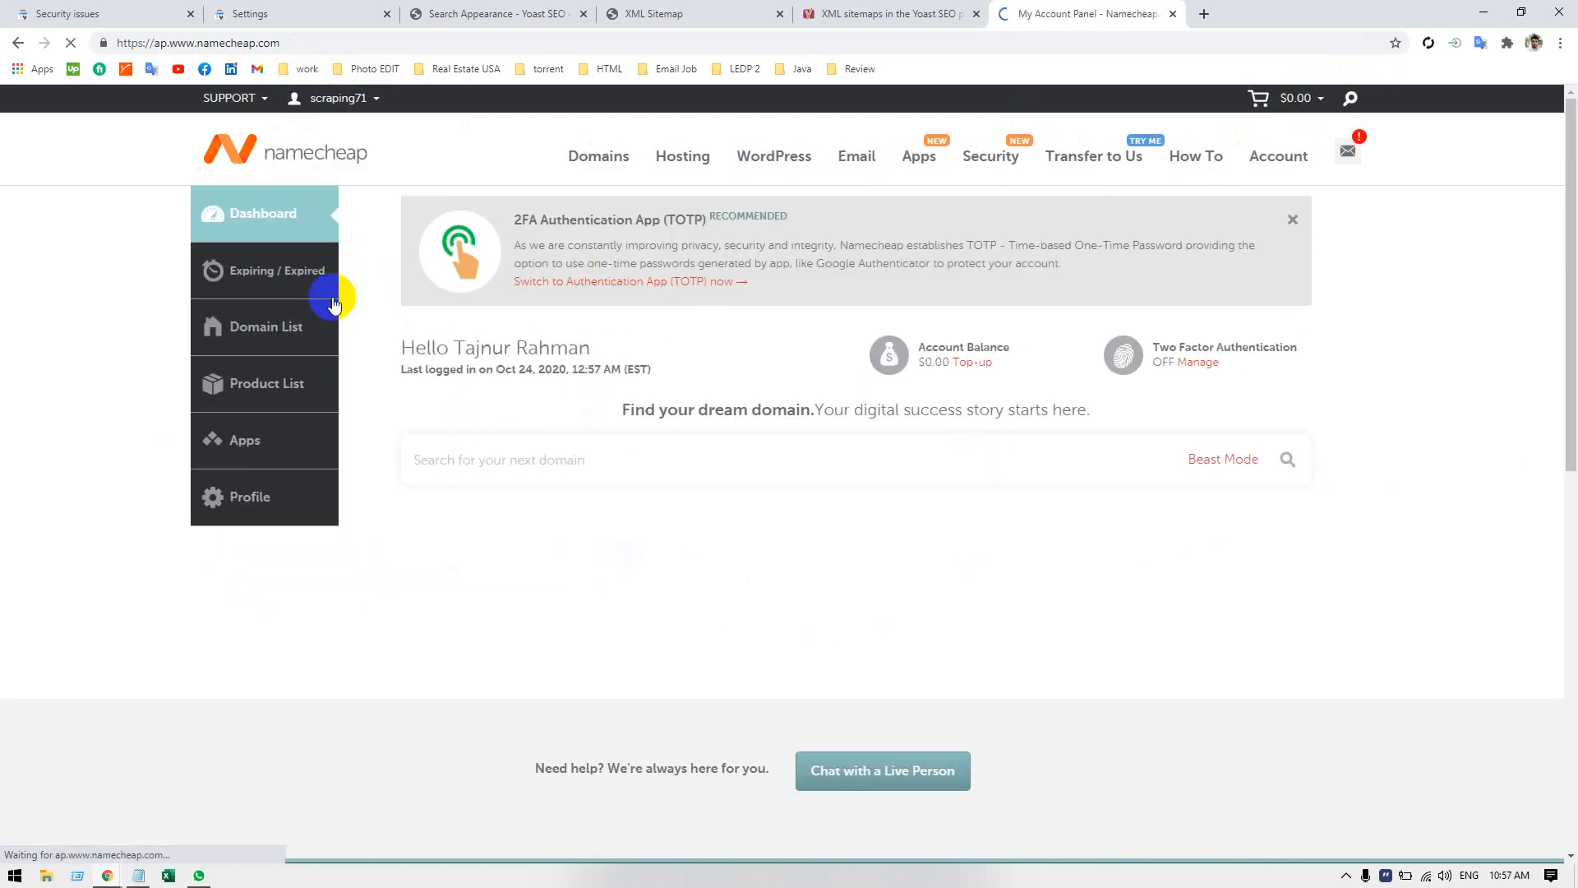
Open scarpingatoz.com for management from the Namecheap domain list and examine its Advanced DNS settings.
left_click(272, 339)
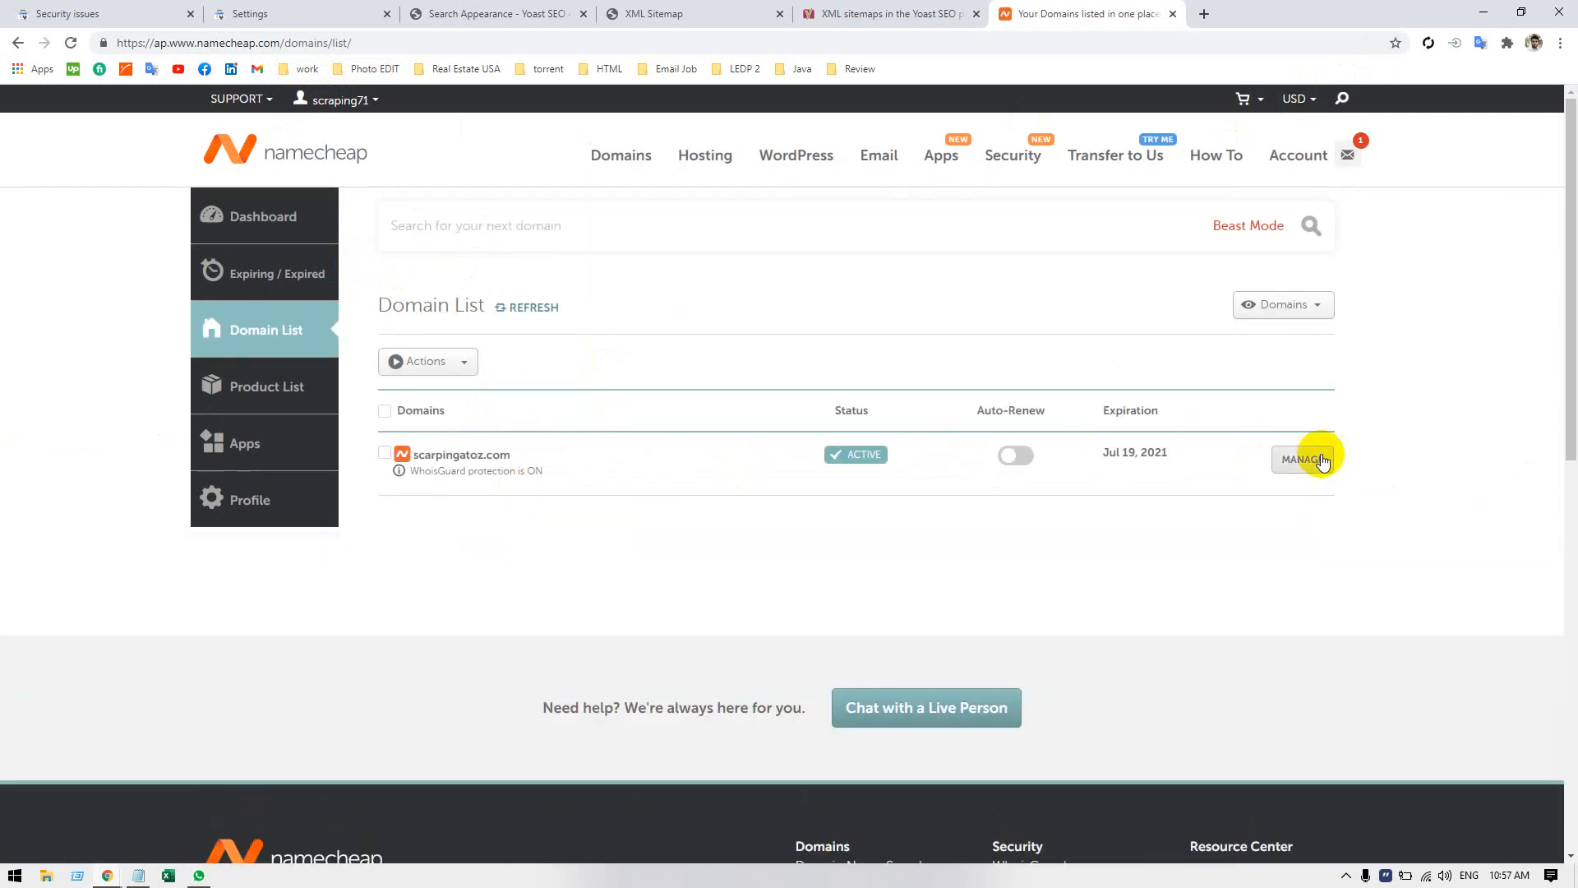
left_click(1314, 459)
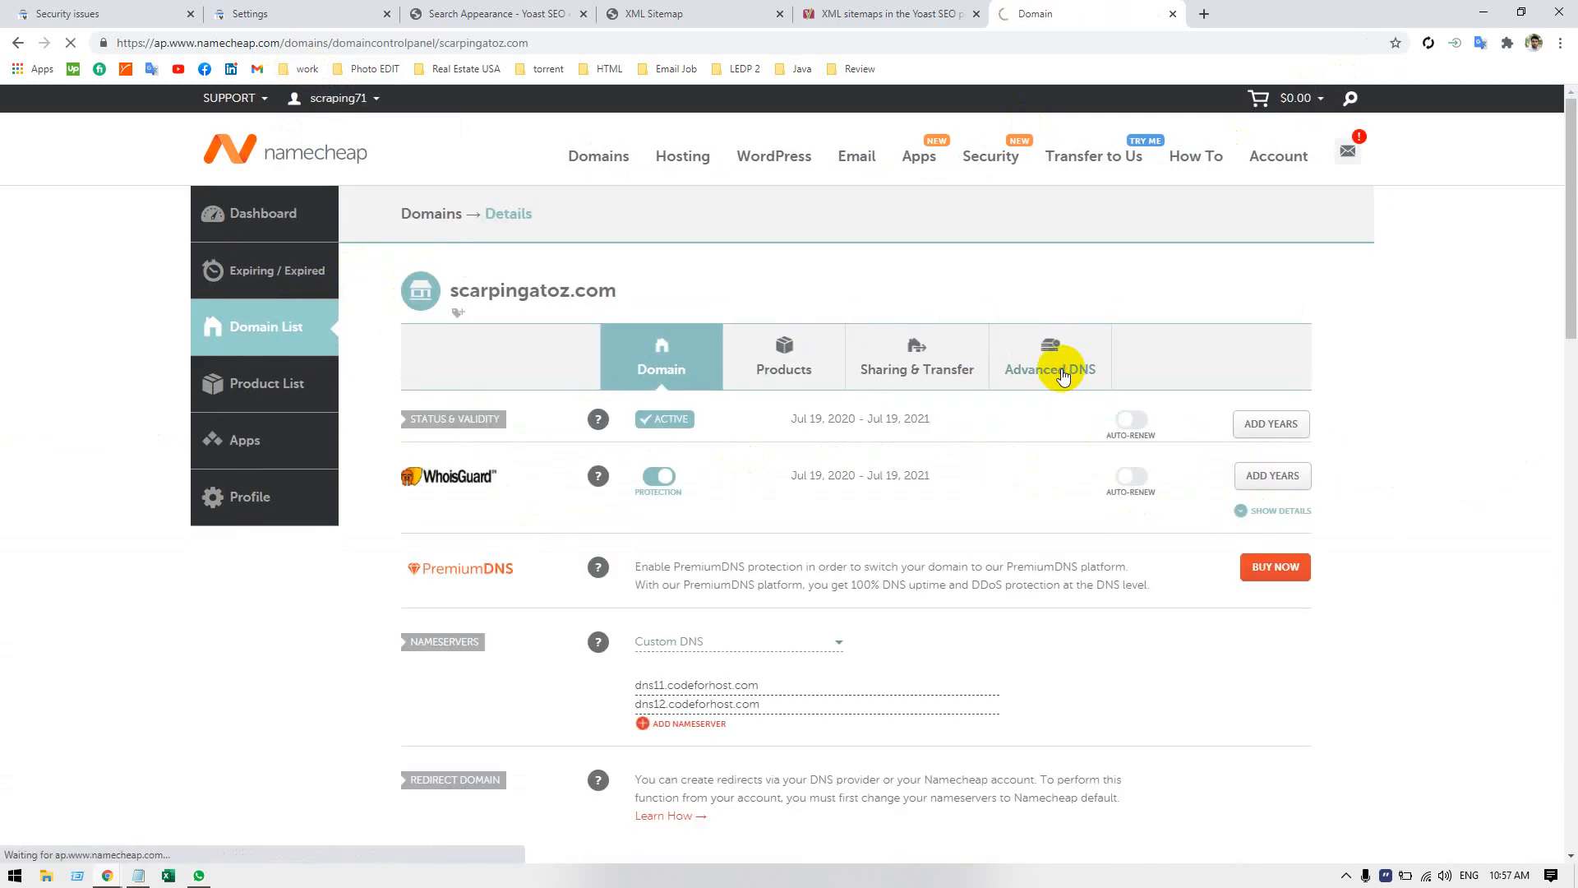
left_click(1060, 370)
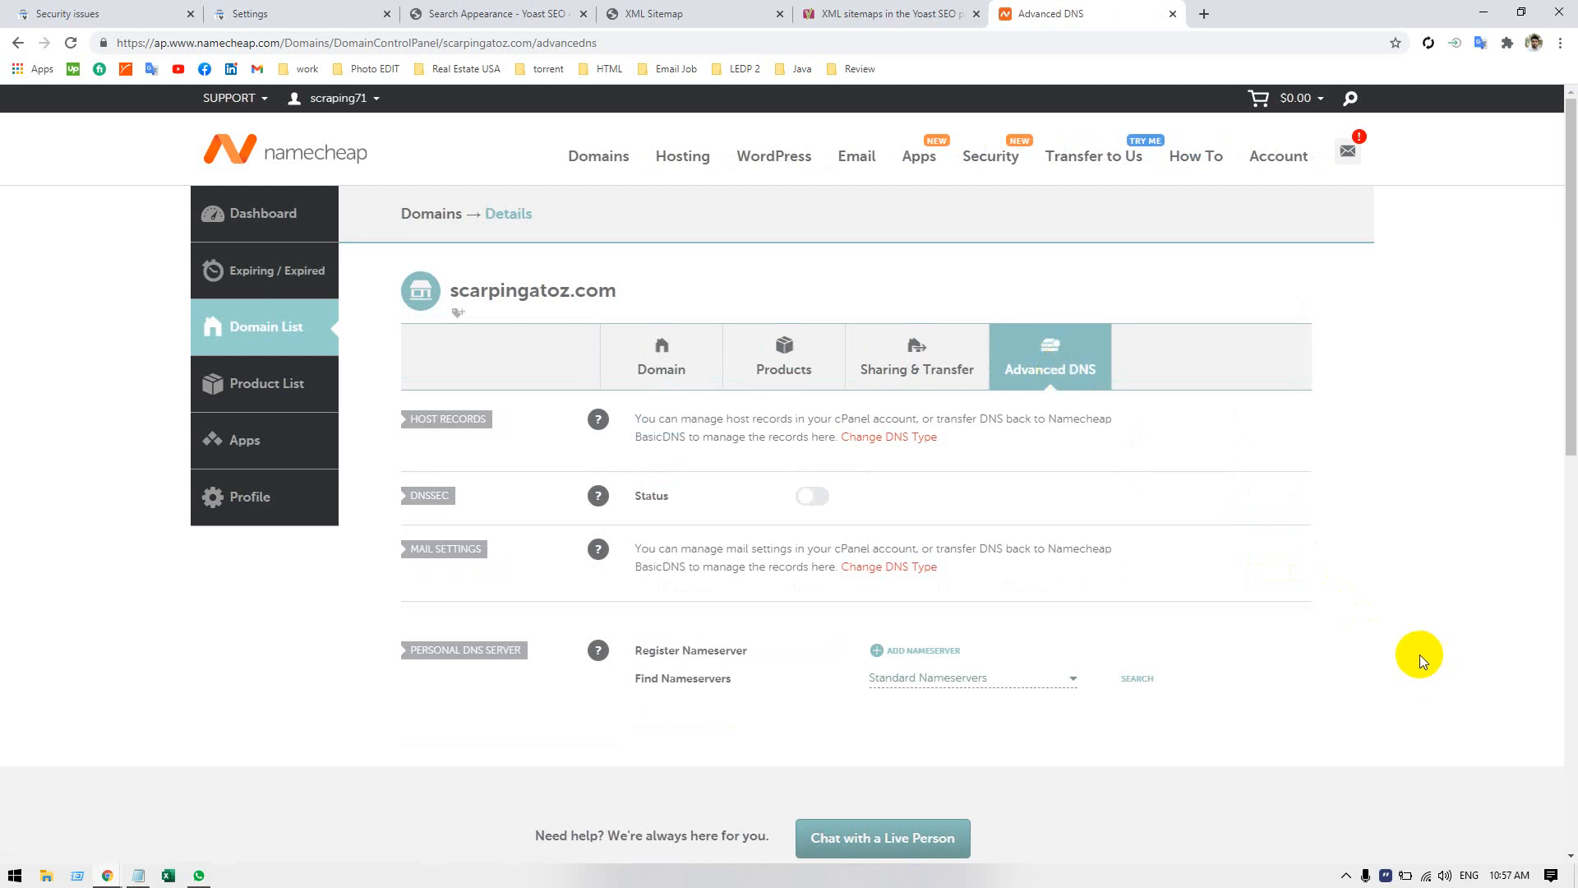
scroll(1417, 654, "down", 5)
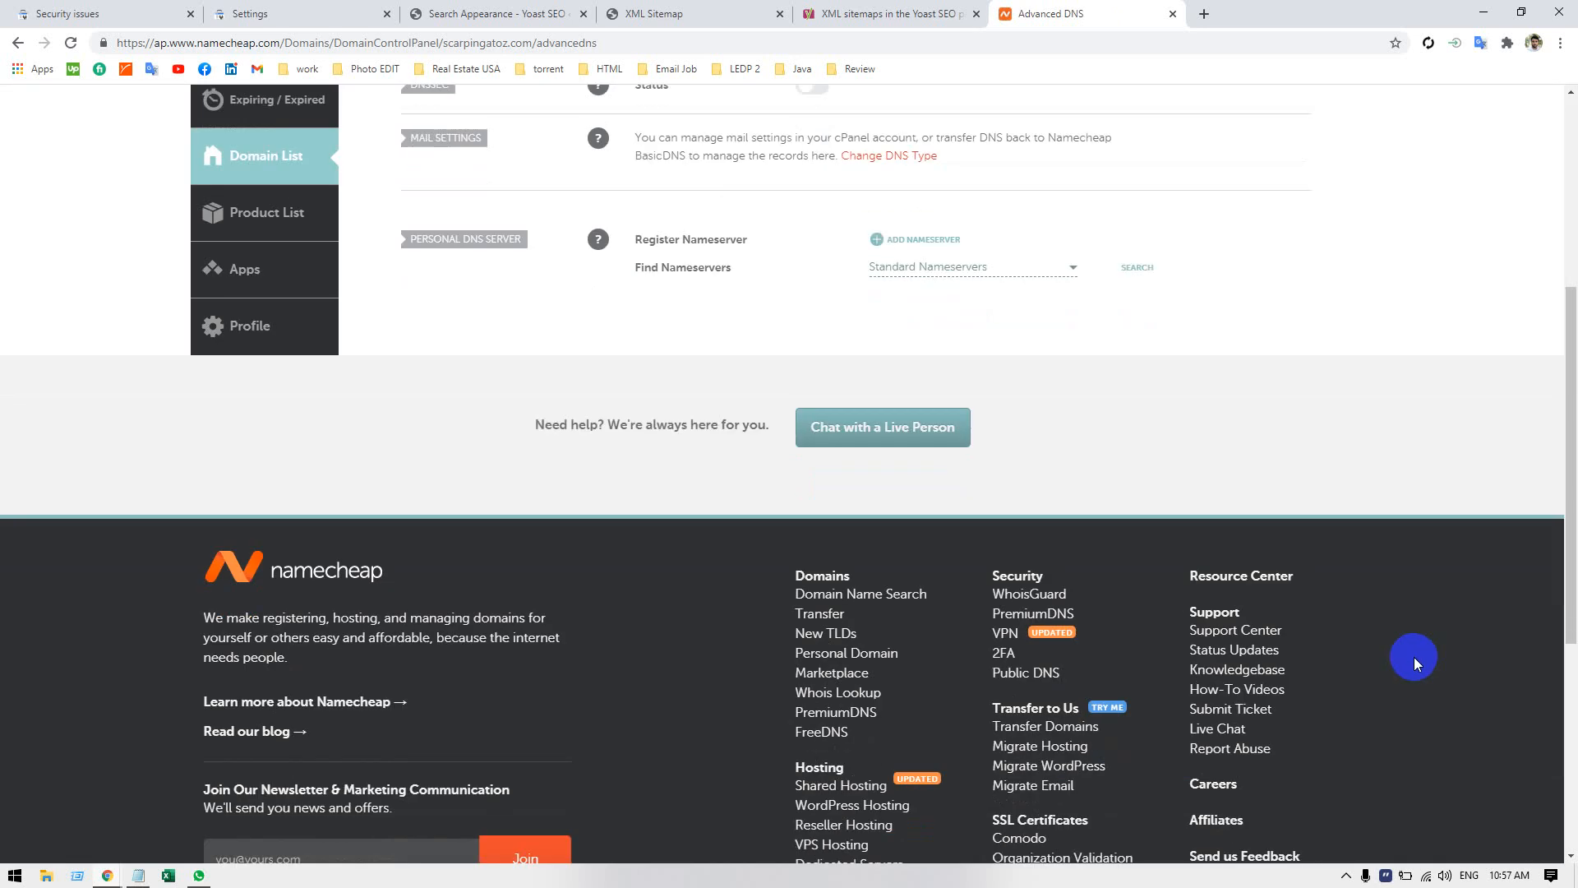
scroll(1414, 658, "up", 1)
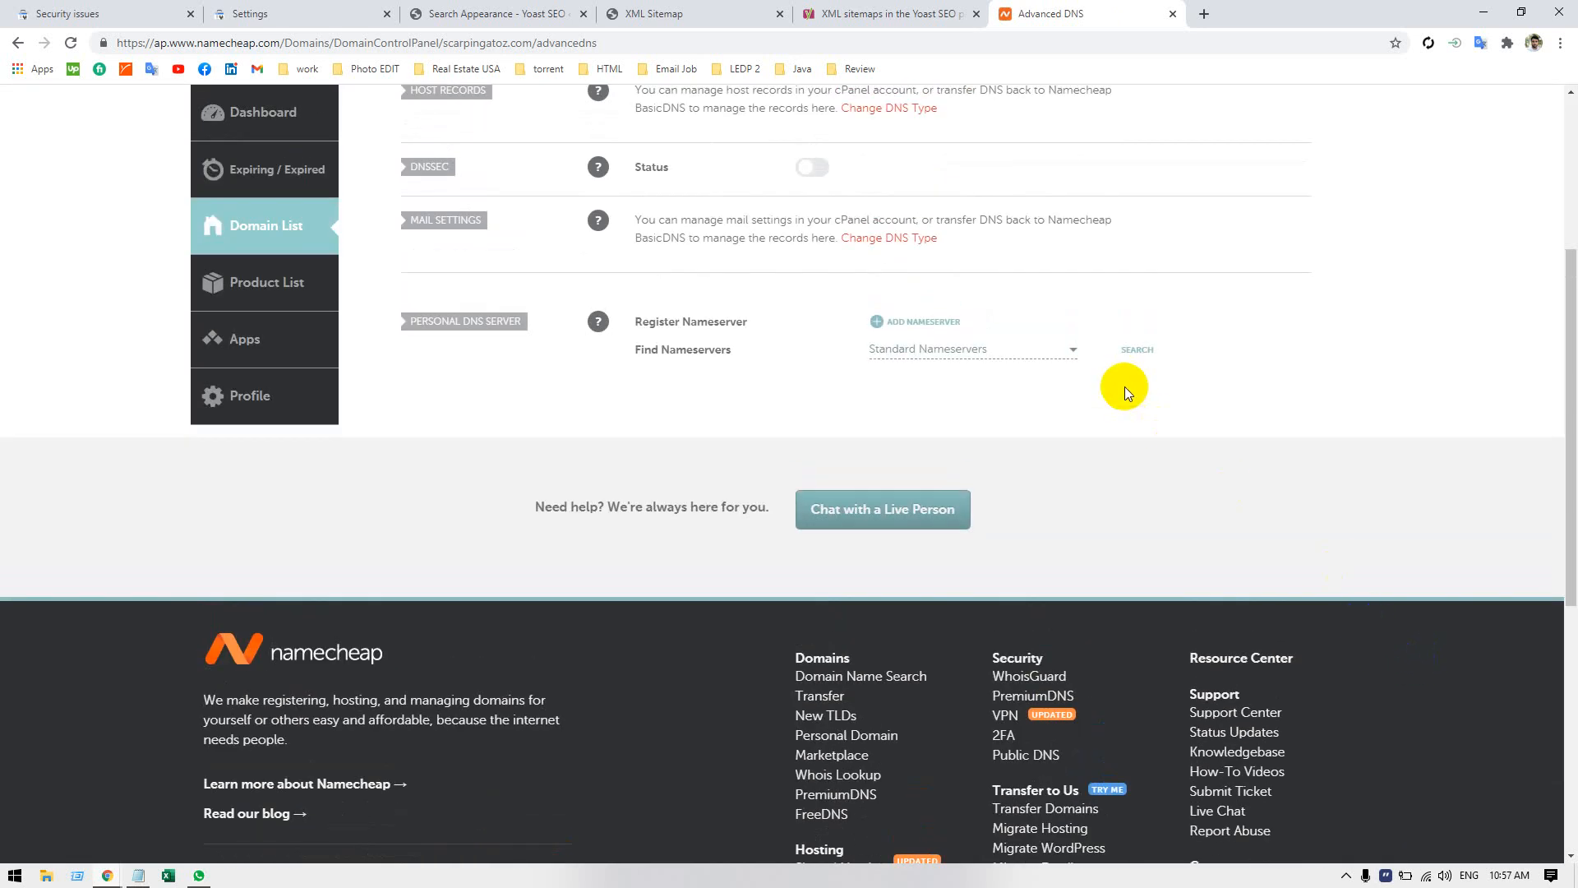
scroll(228, 493, "up", 2)
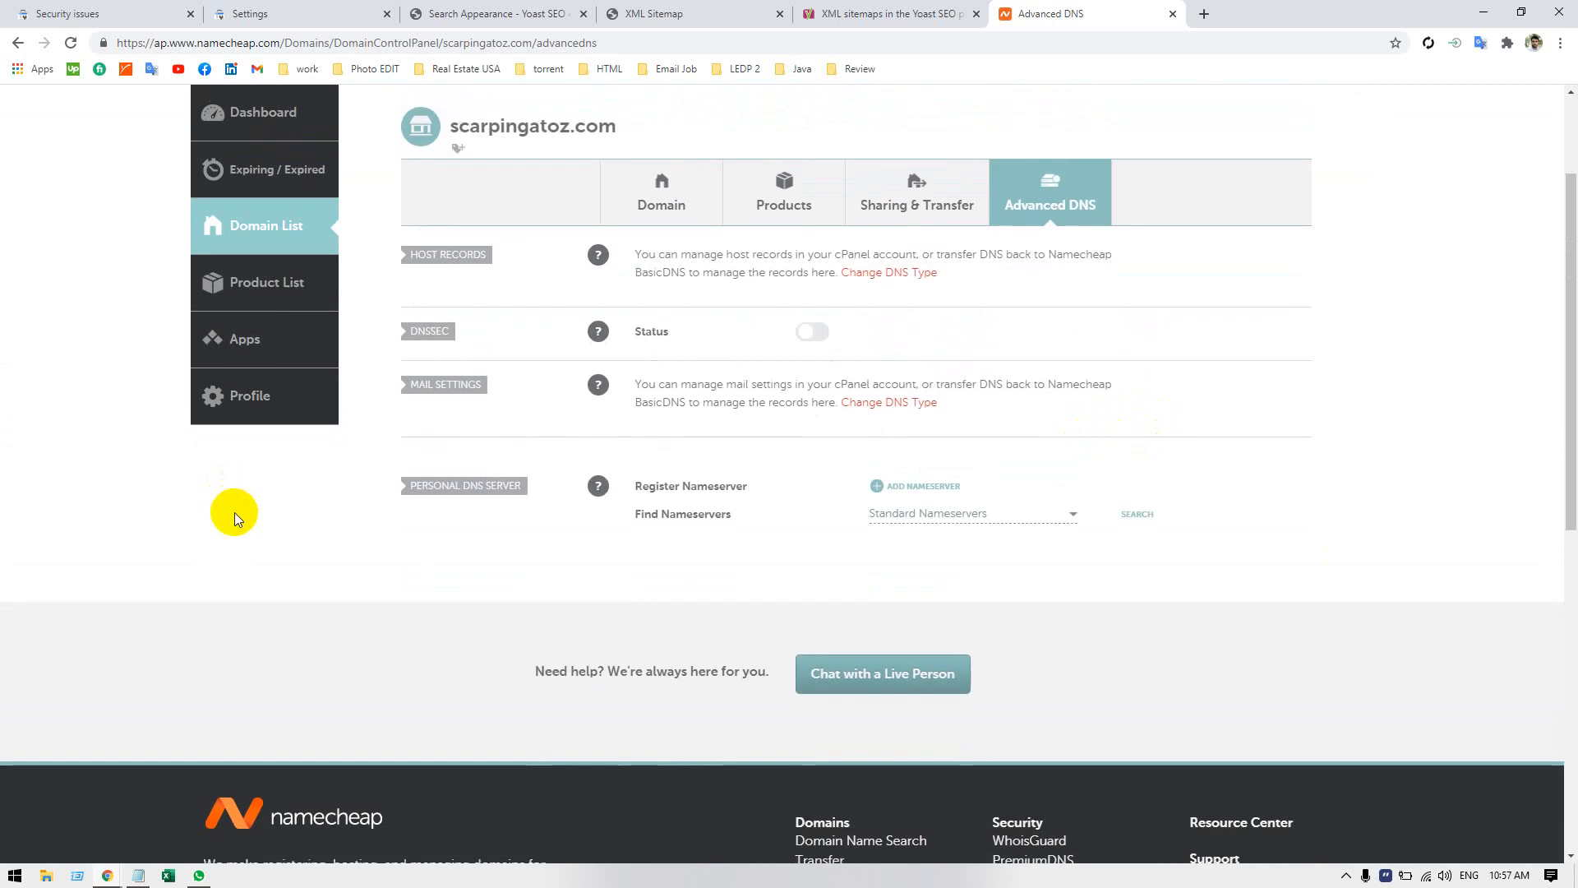
Examine the Sharing & Transfer, Products and Domain pages of scarpingatoz.com, including nameservers and domain contacts.
left_click(873, 206)
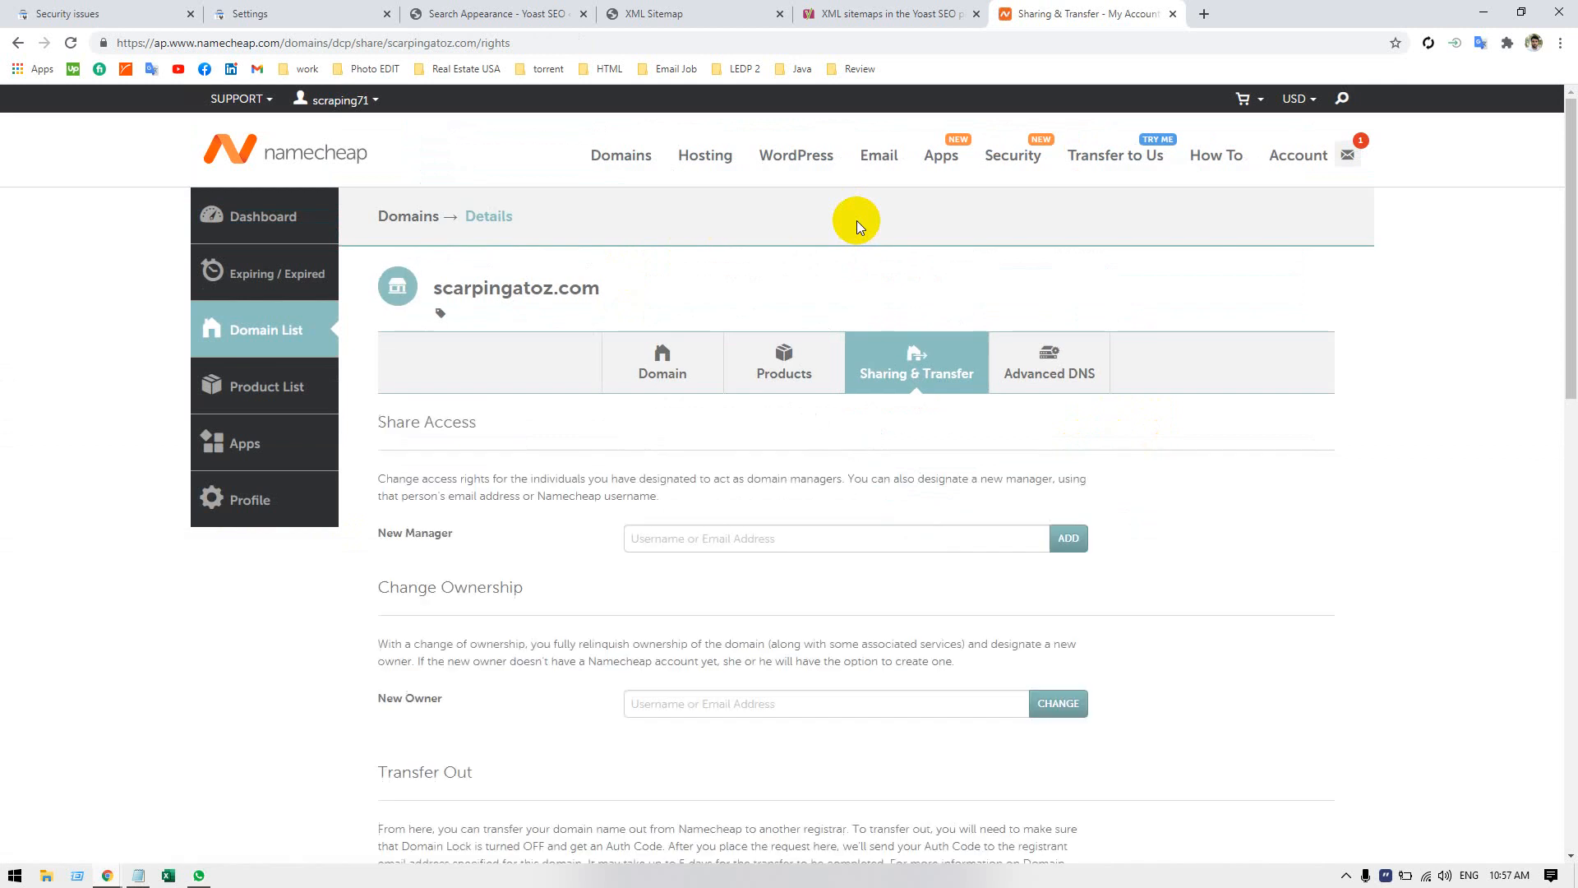
scroll(797, 633, "down", 2)
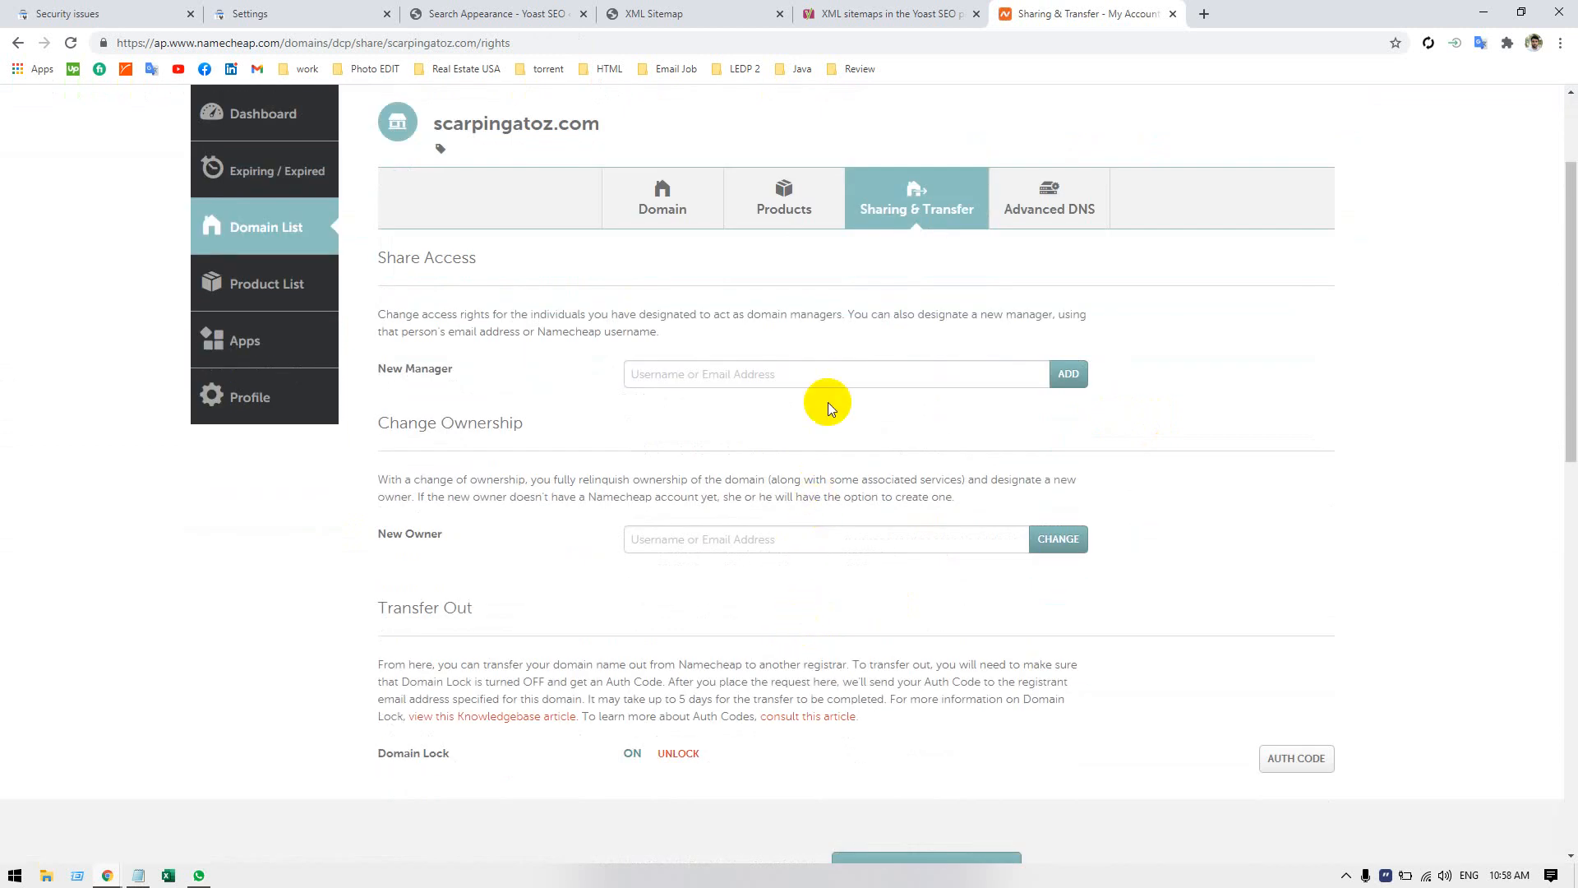
left_click(781, 196)
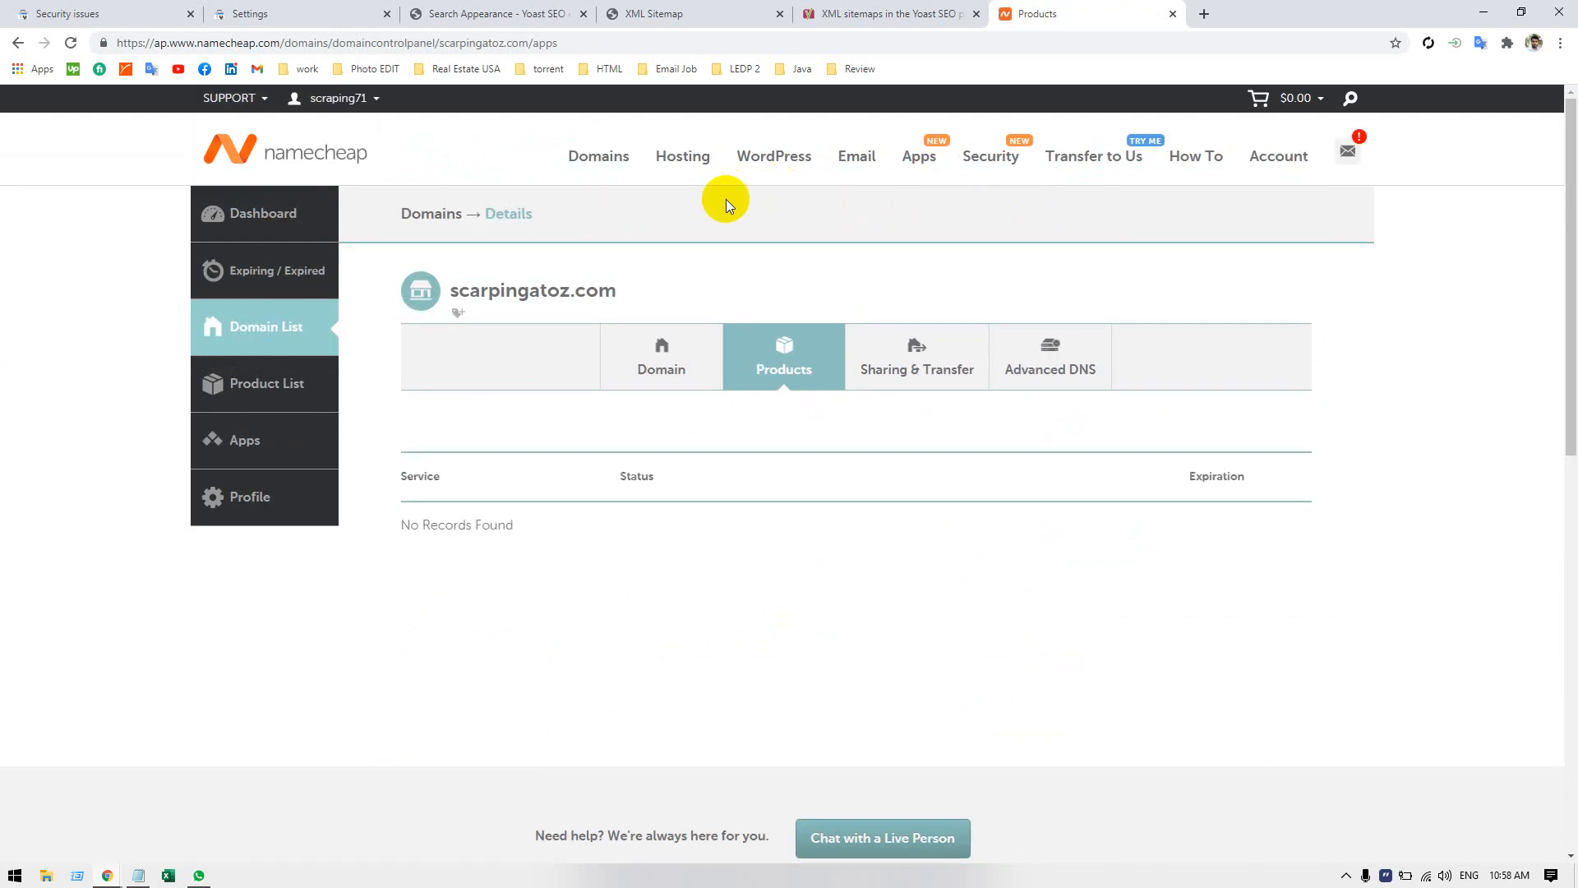
left_click(656, 367)
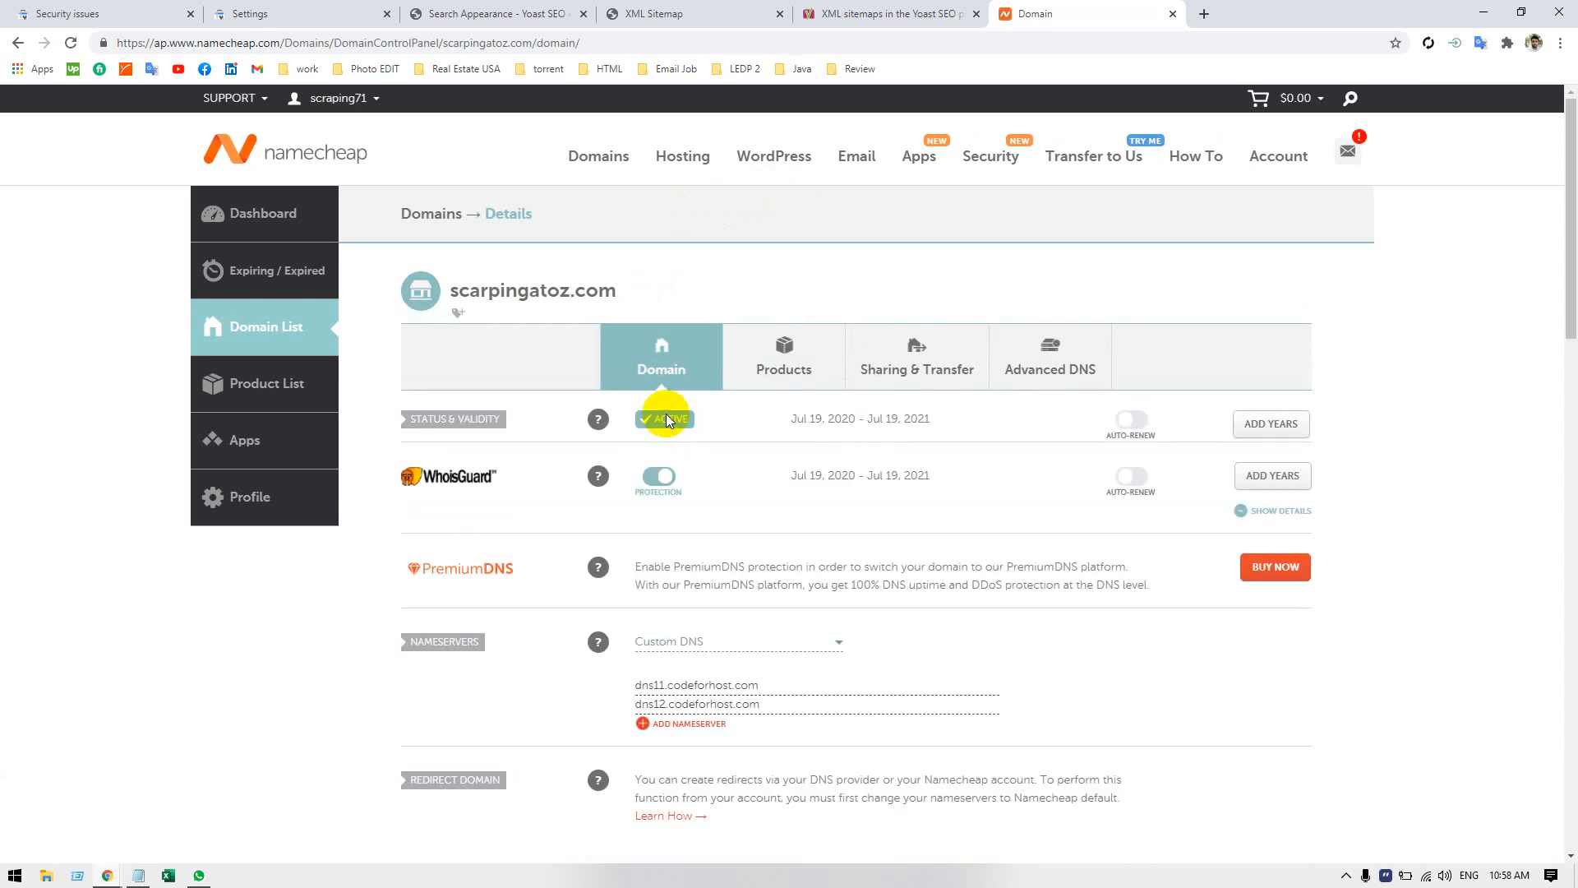
scroll(1042, 589, "down", 5)
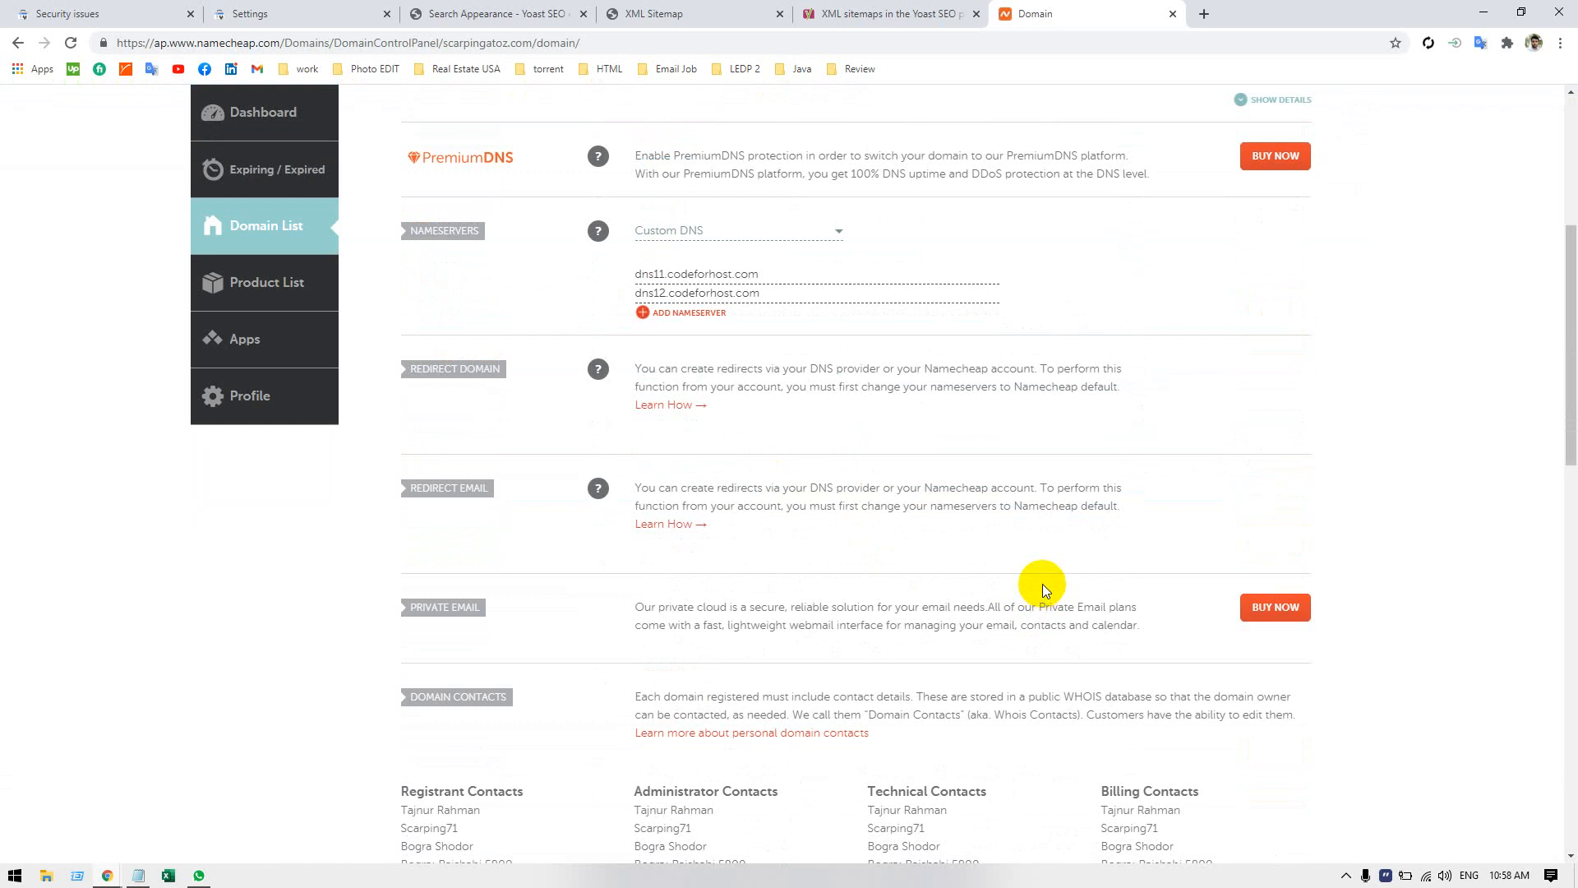
scroll(1042, 578, "down", 3)
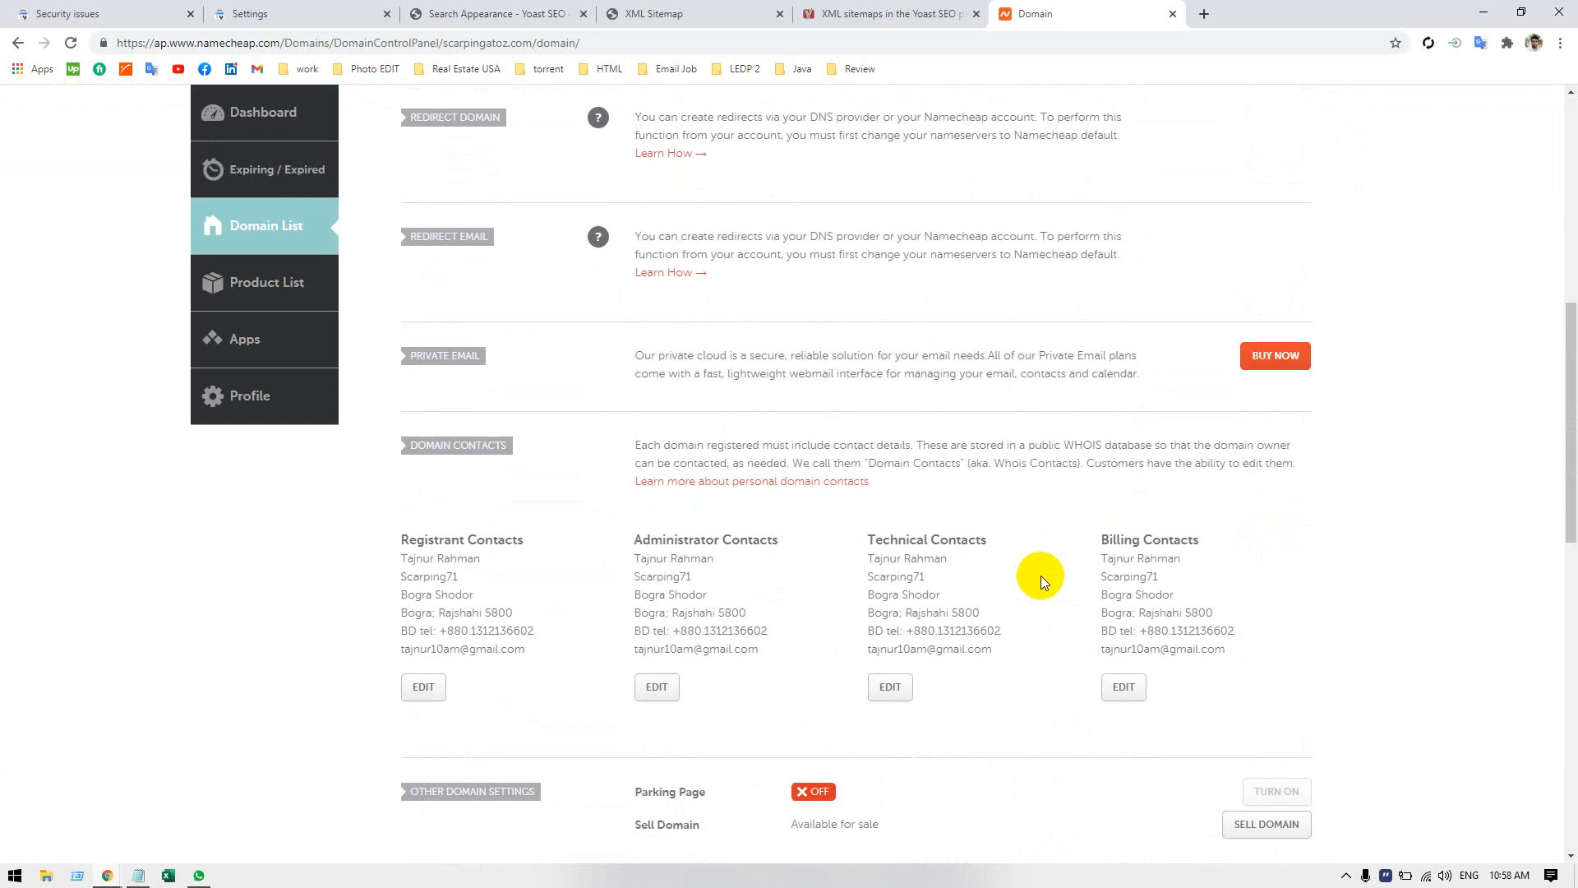
Examine the remaining domain settings of scarpingatoz.com, close the Namecheap page and open a blank browser tab.
scroll(1041, 575, "down", 2)
scroll(1041, 575, "down", 3)
scroll(1041, 575, "up", 4)
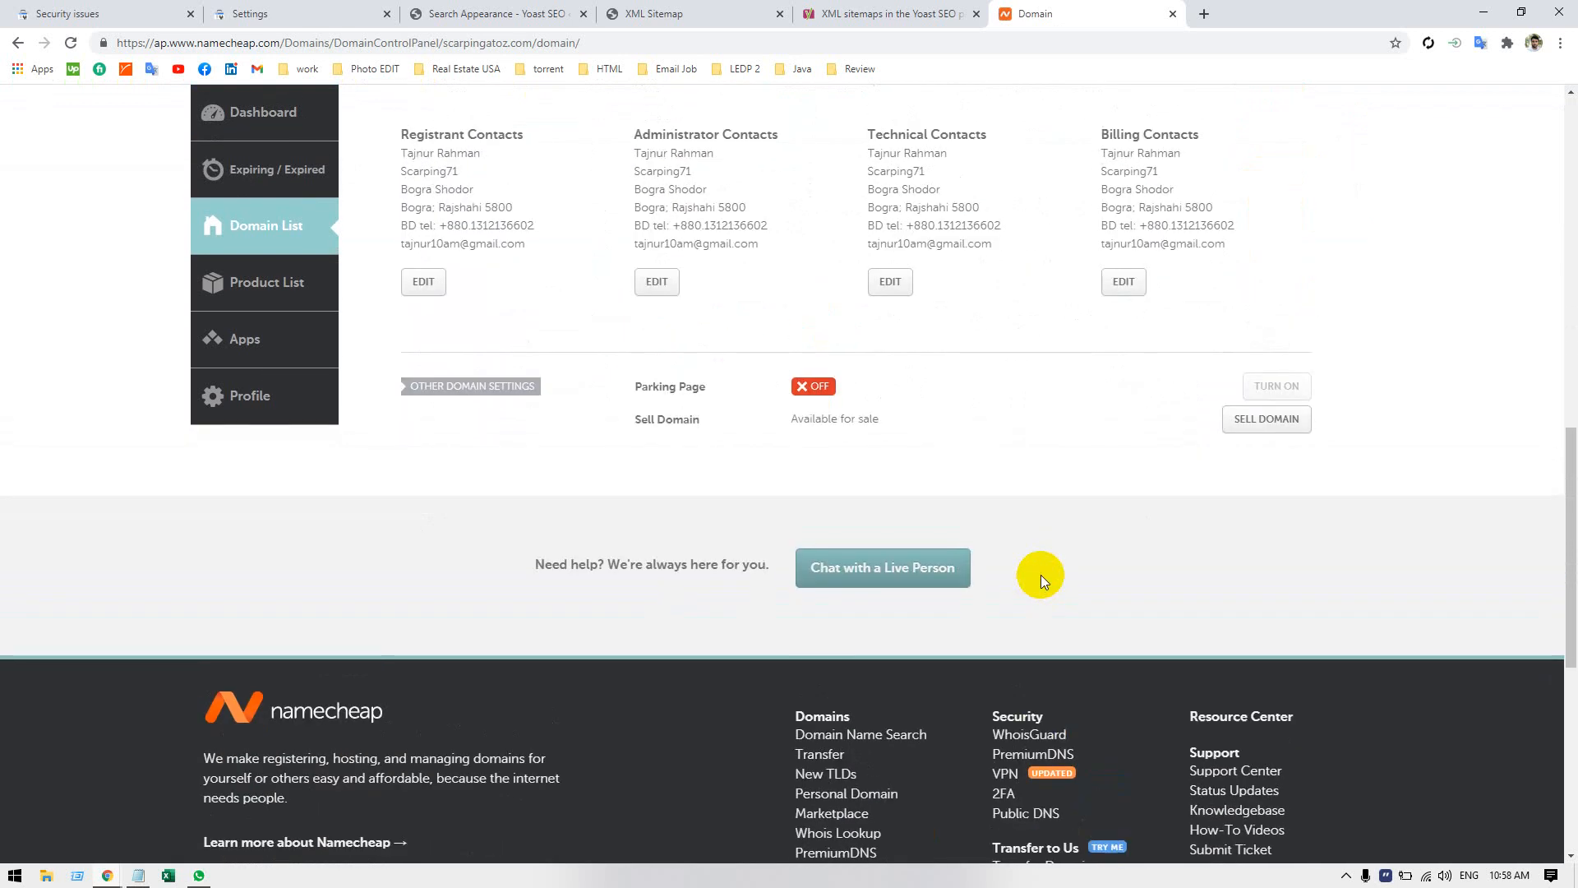
scroll(1041, 575, "up", 9)
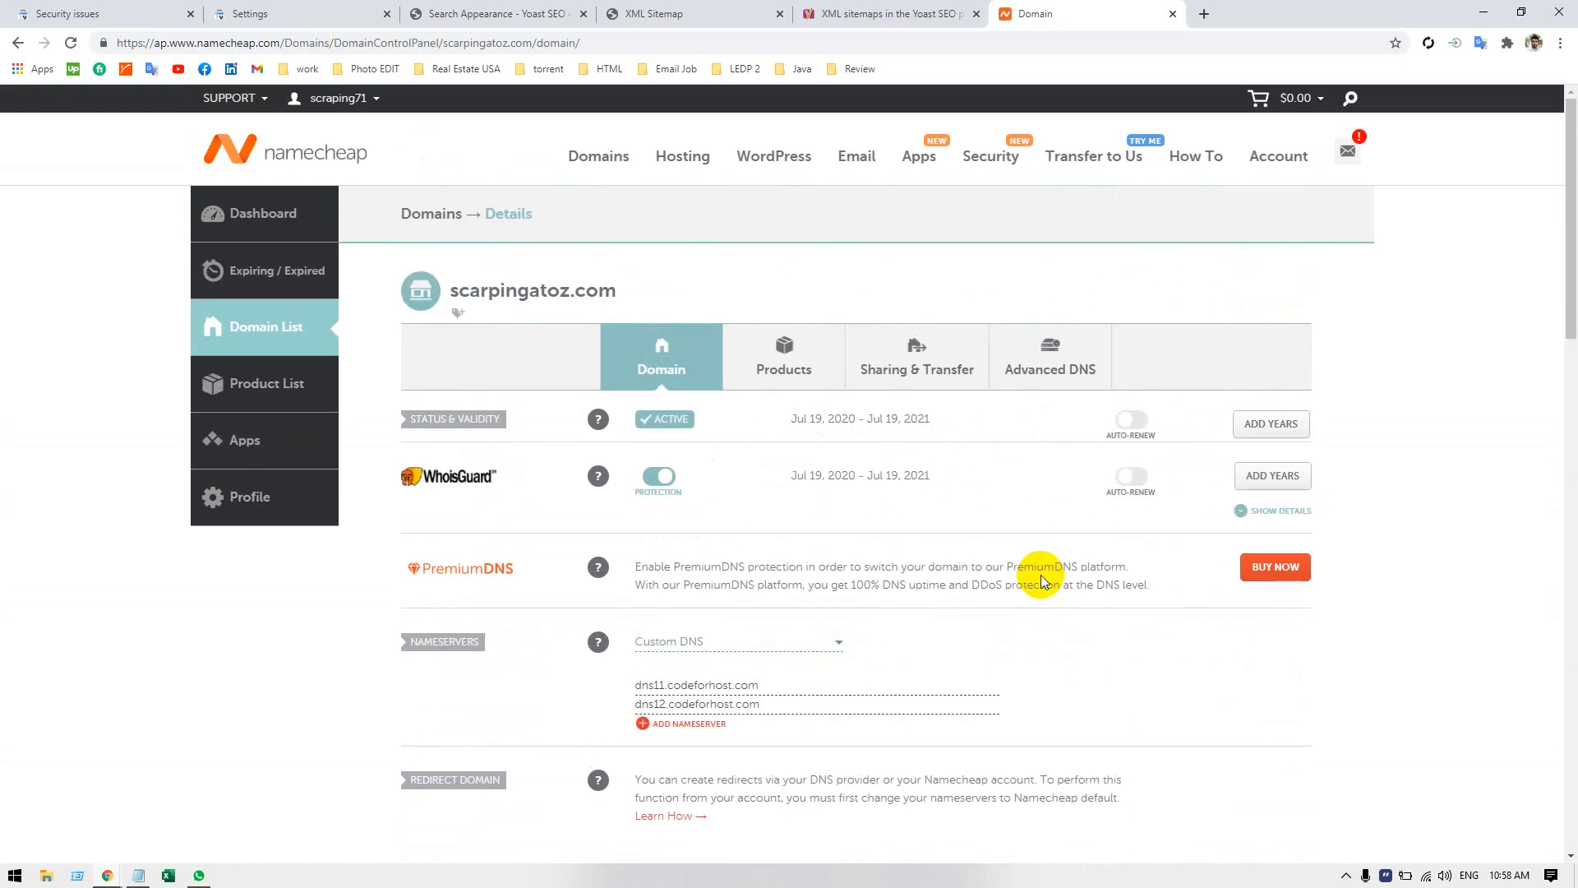
left_click(1173, 13)
left_click(1008, 14)
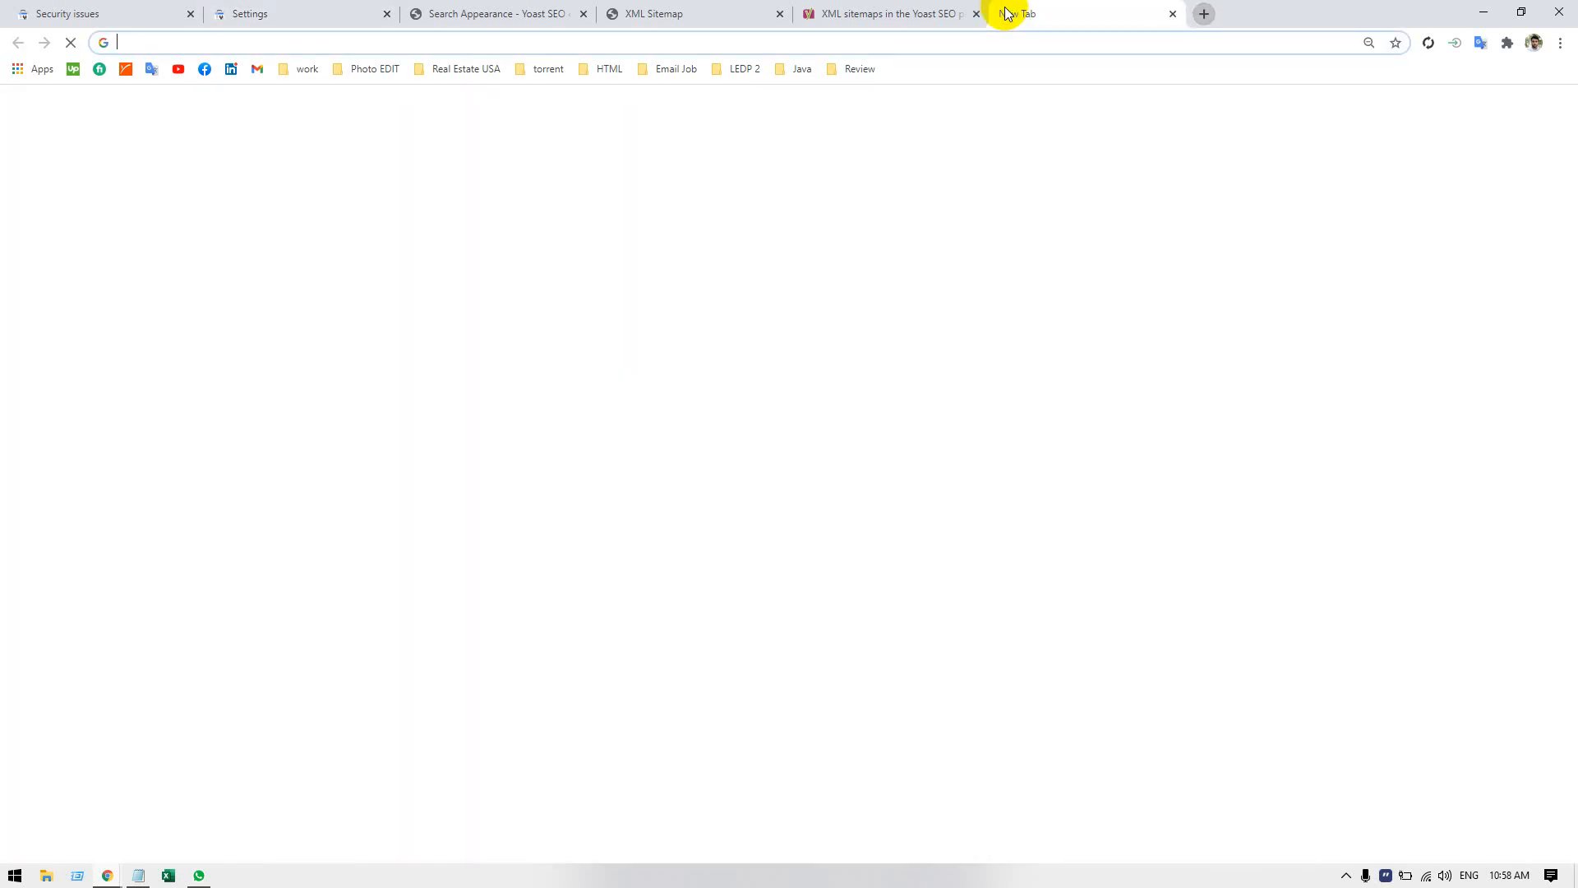
type("sce")
key("BackSpace")
key("BackSpace")
key("BackSpace")
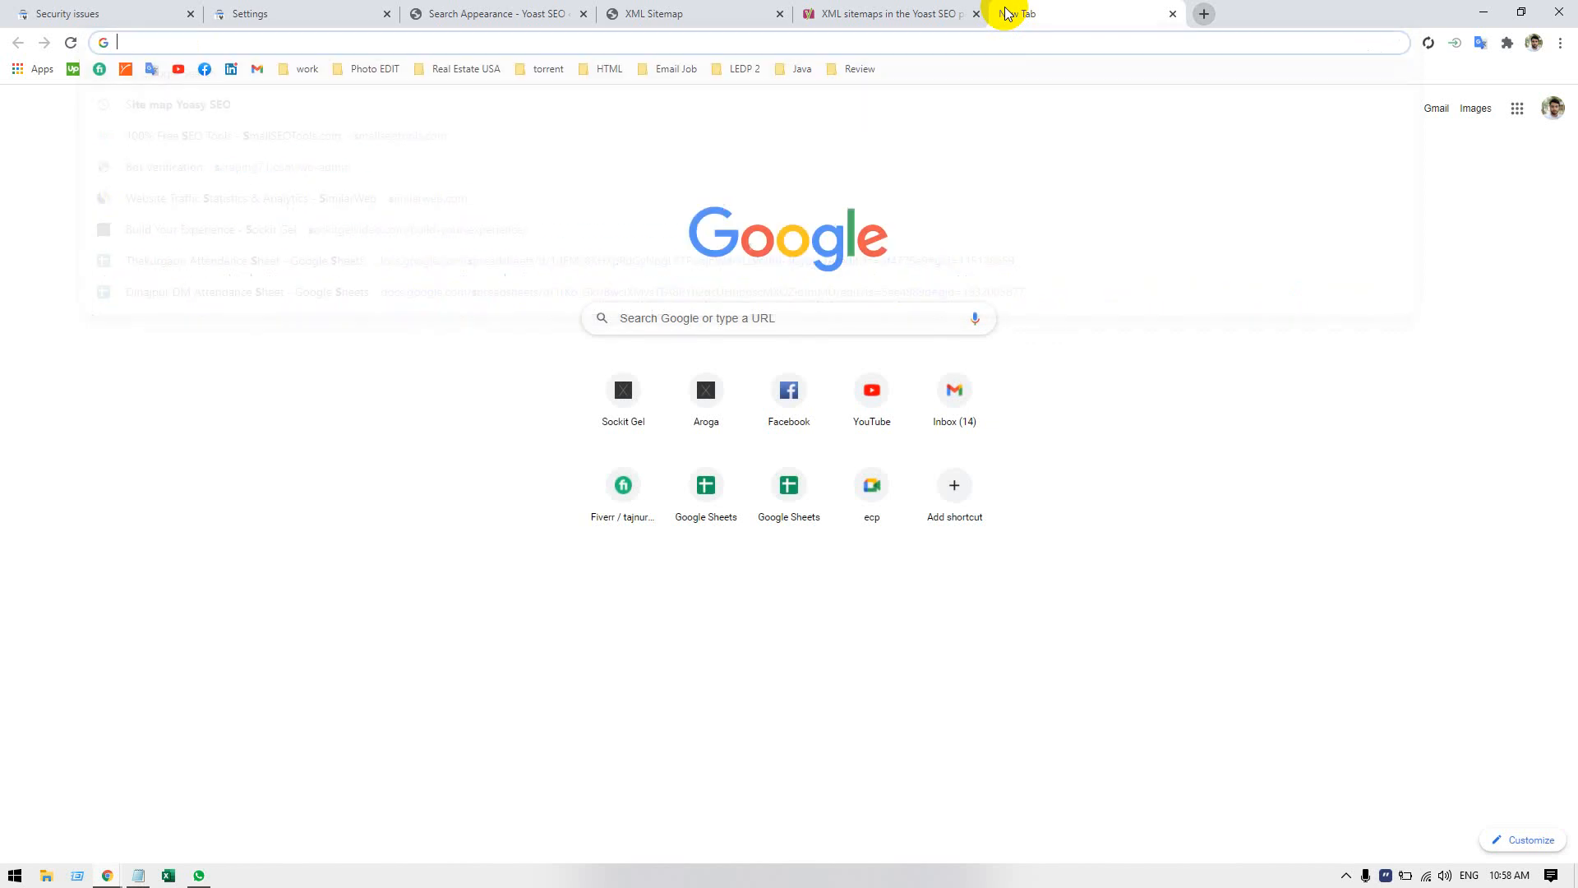
type("cpe")
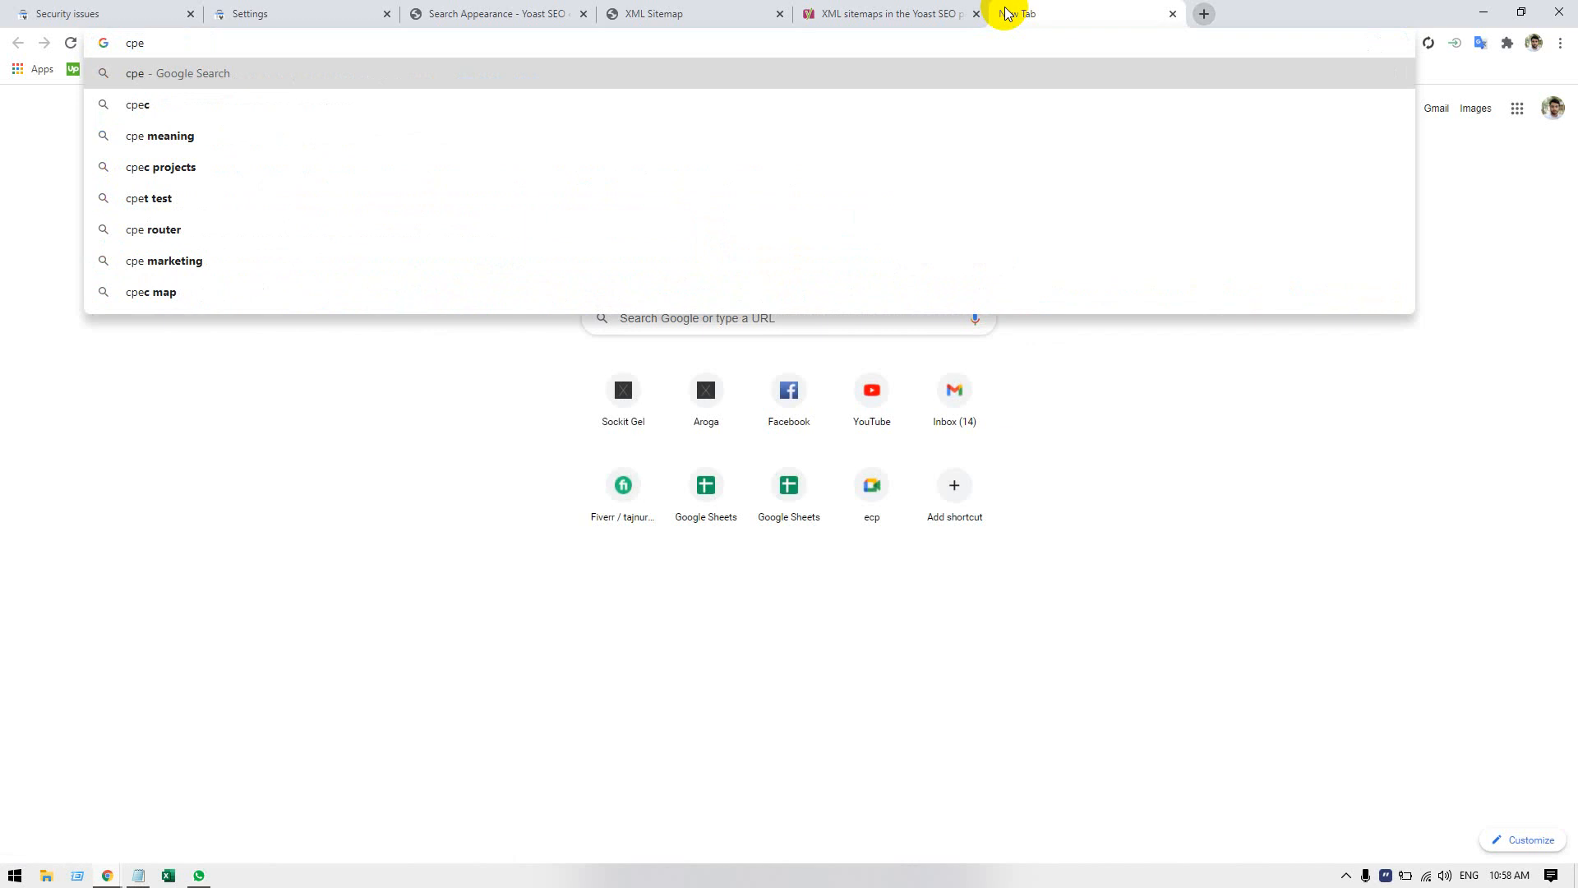
key("BackSpace")
key("BackSpace")
key("BackSpace")
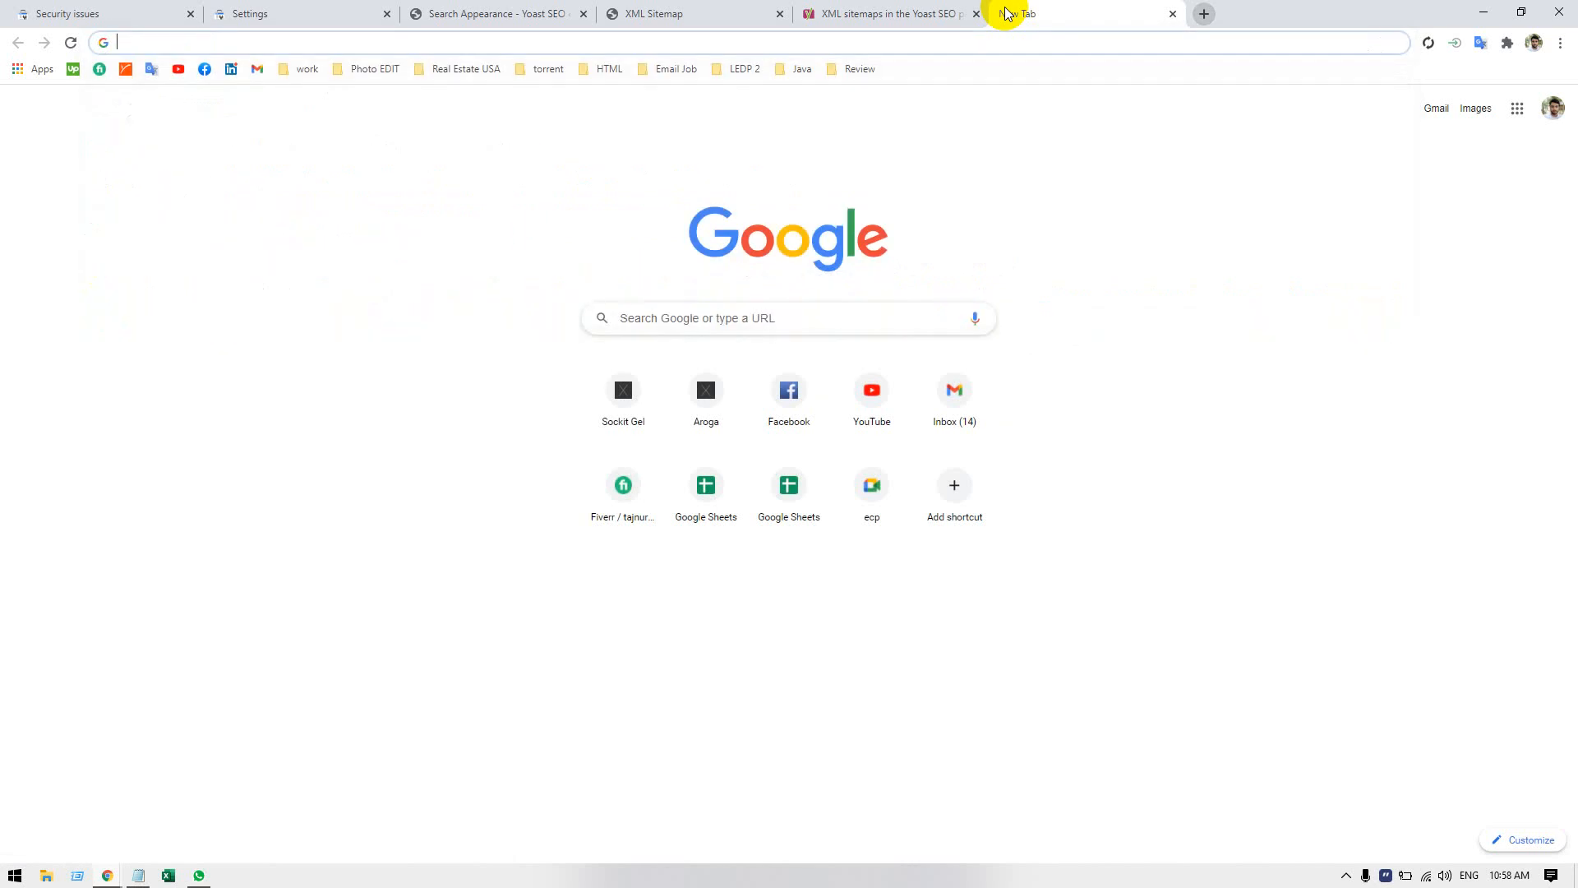
type("scraping71.com")
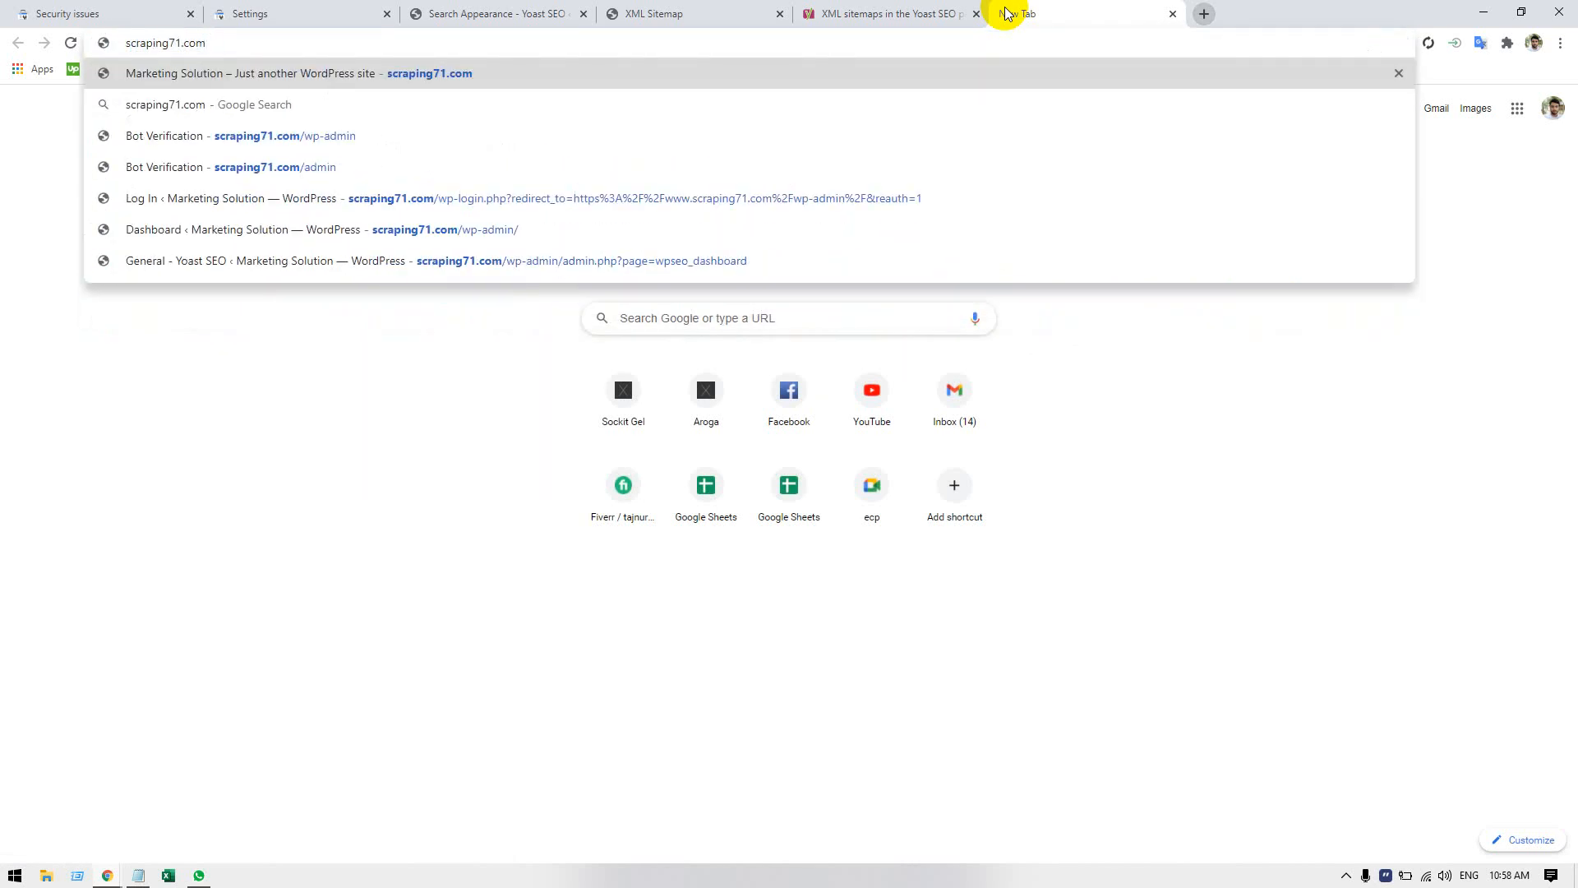
key("BackSpace")
key("BackSpace")
key("BackSpace")
key("BackSpace")
key("BackSpace")
key("BackSpace")
key("BackSpace")
key("BackSpace")
key("BackSpace")
key("BackSpace")
key("BackSpace")
key("BackSpace")
key("BackSpace")
key("BackSpace")
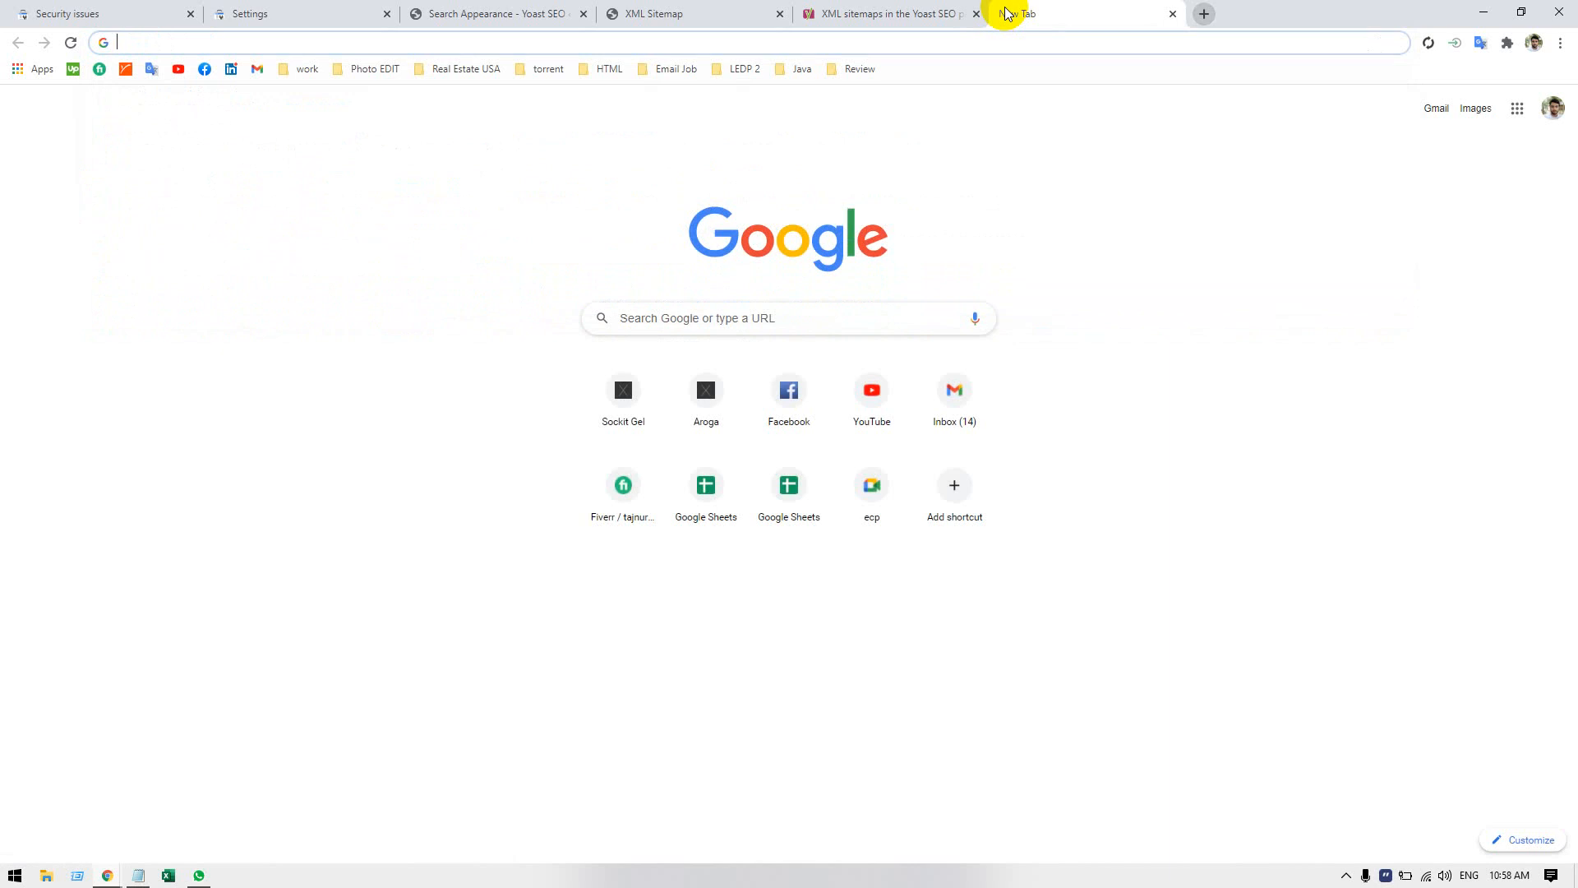
type("wcode")
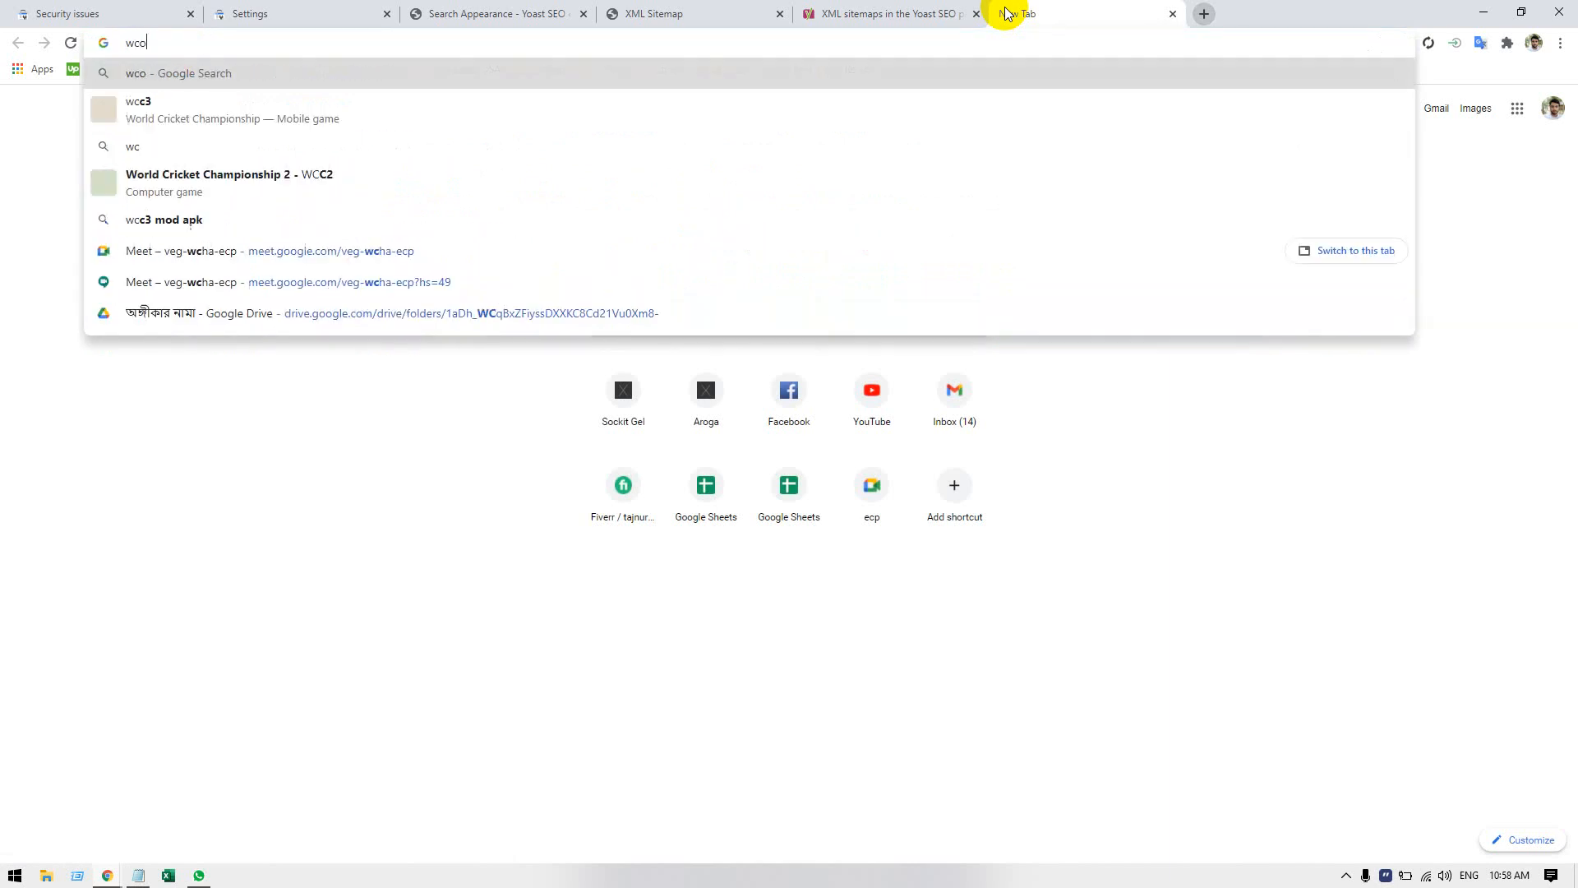
key("BackSpace")
key("BackSpace")
key("BackSpace")
key("BackSpace")
key("BackSpace")
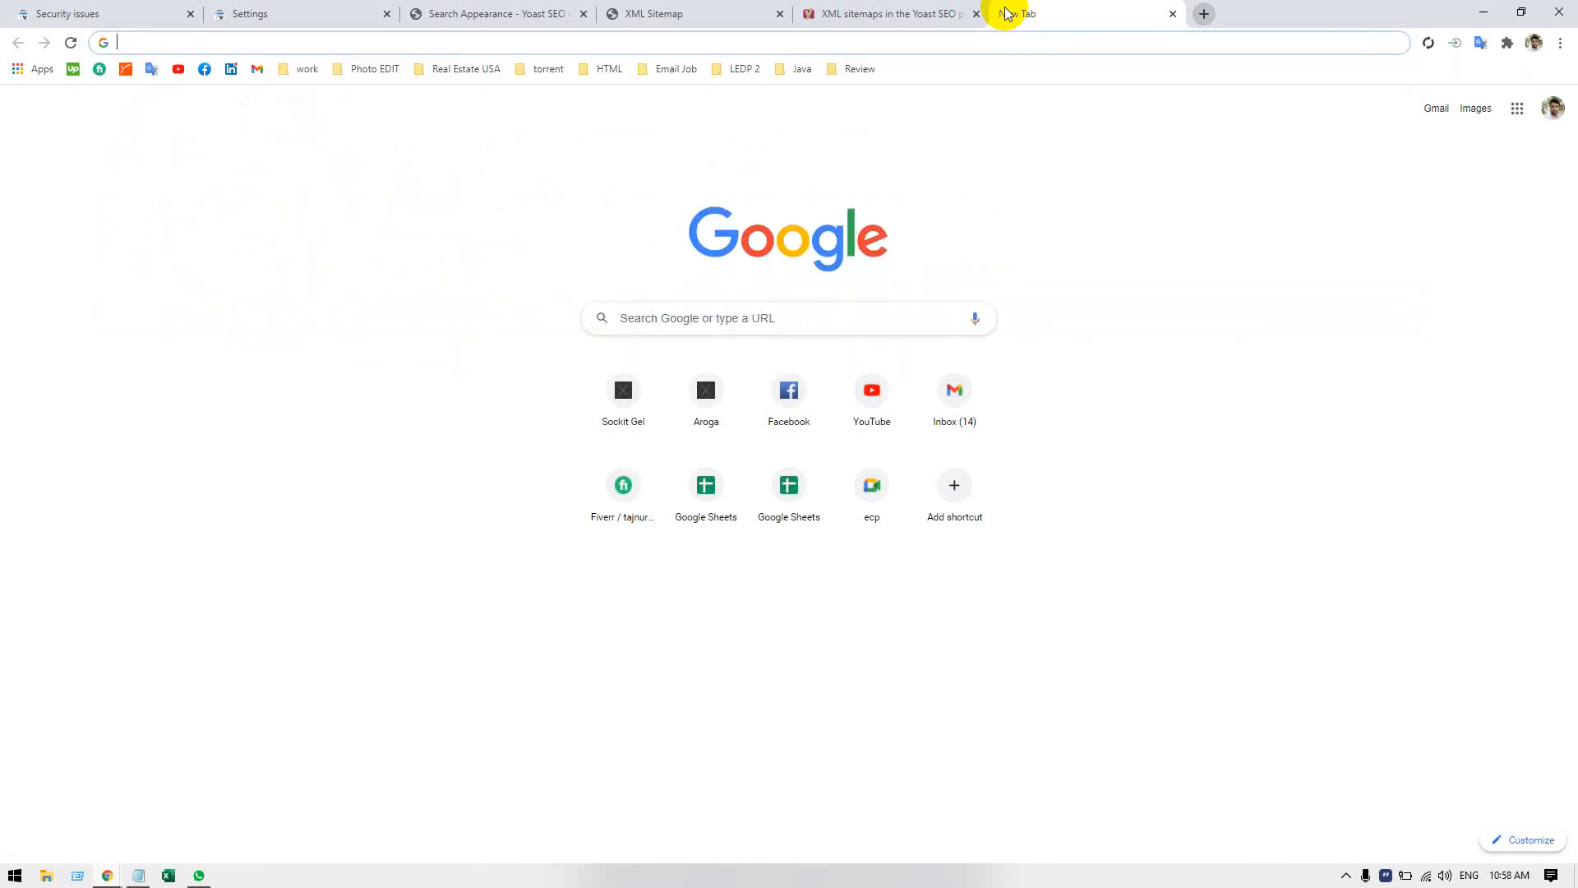
type("code")
key("Return")
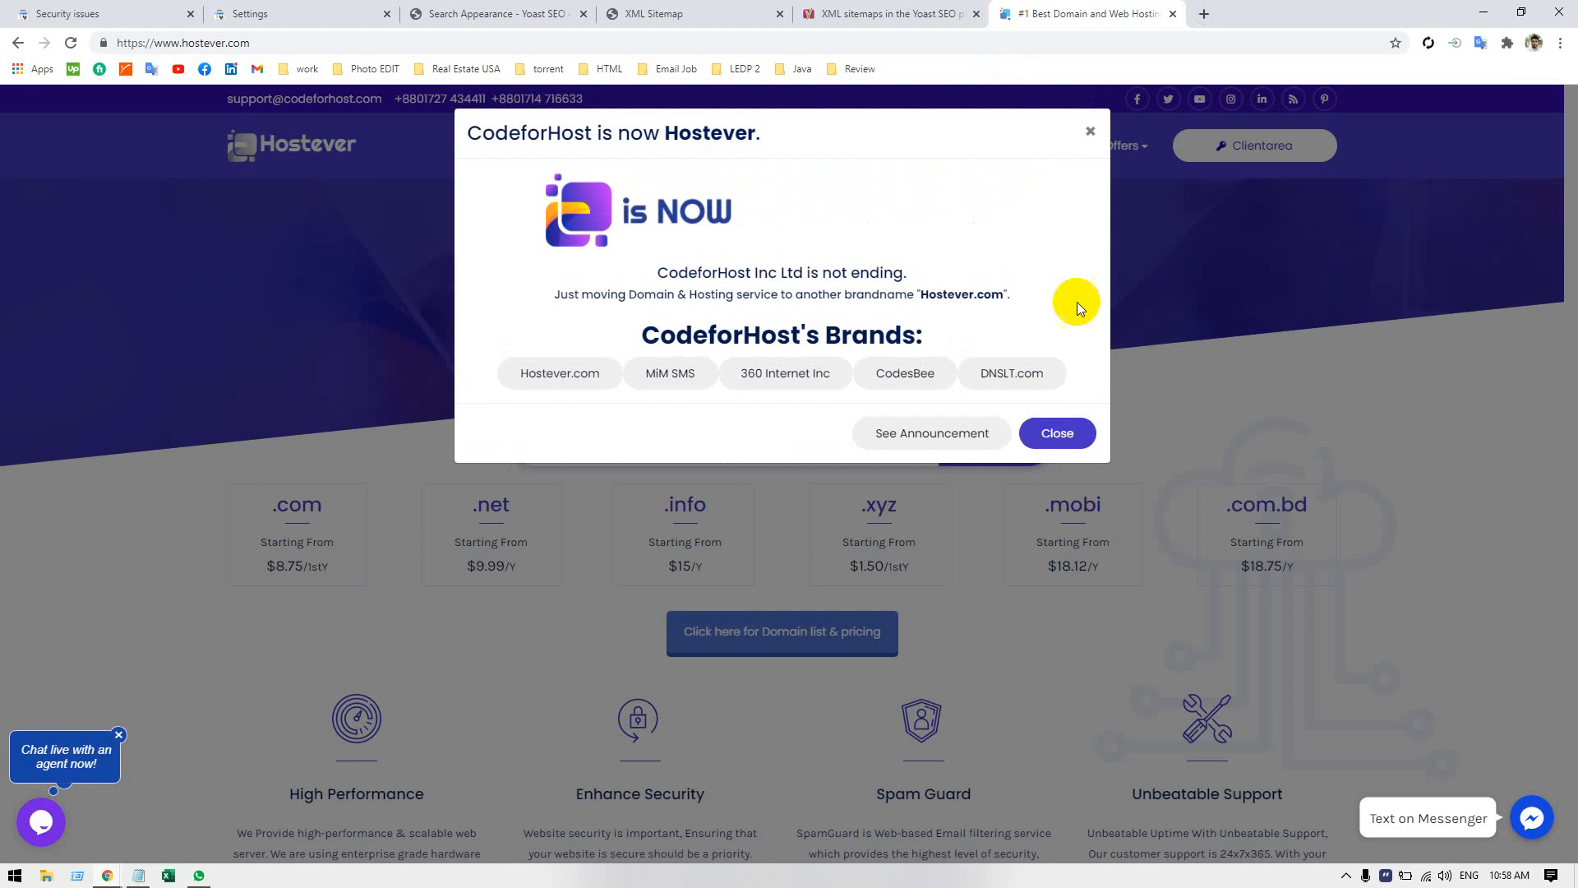
left_click(1059, 436)
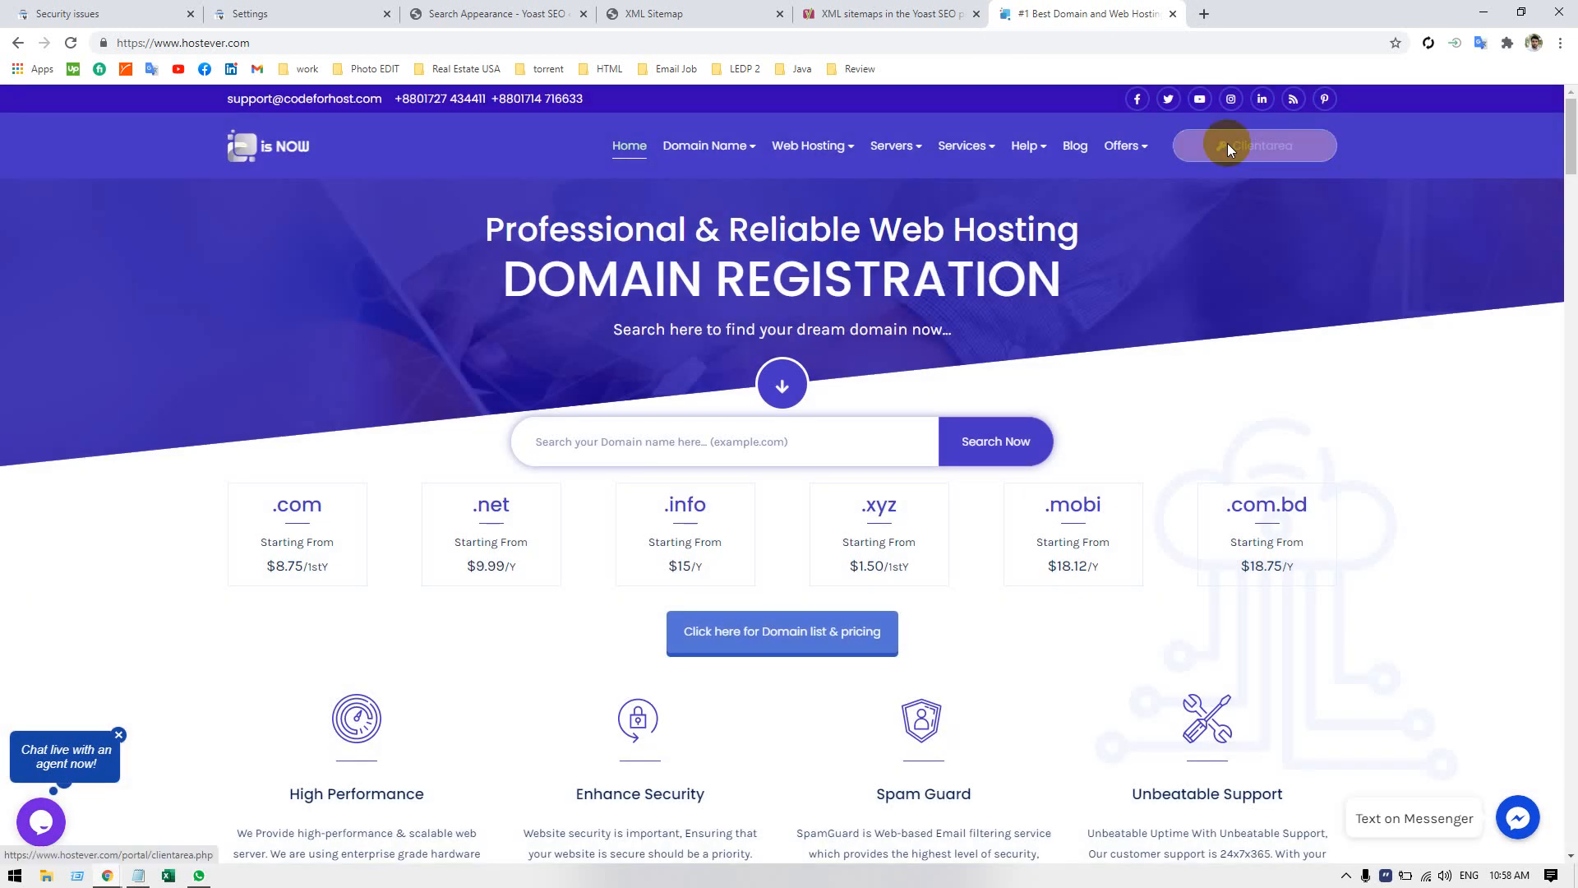
left_click(1227, 145)
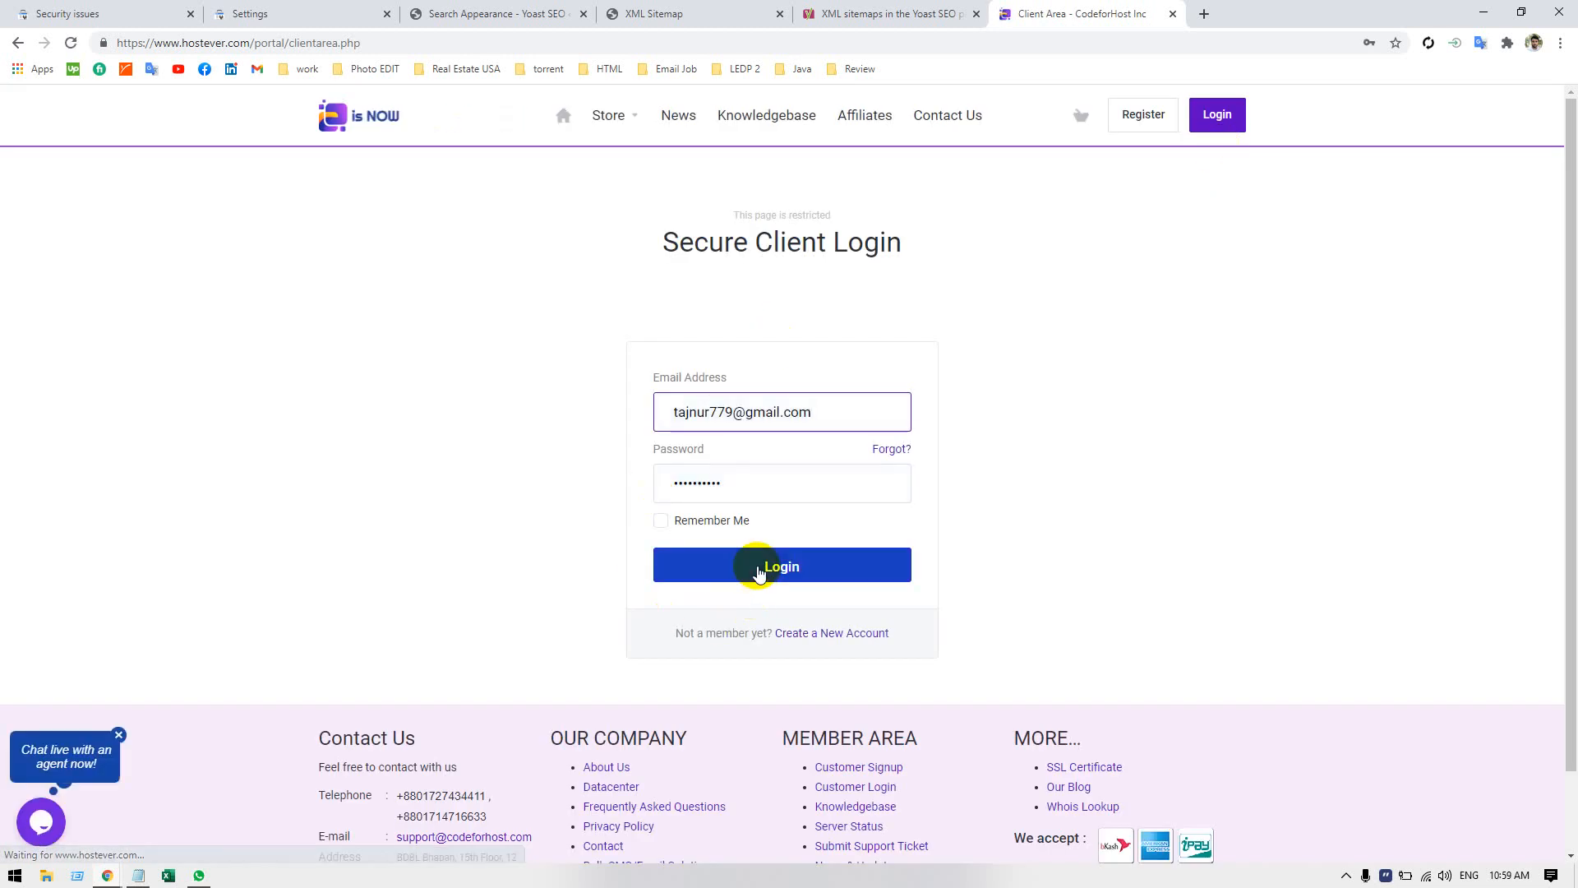
left_click(756, 567)
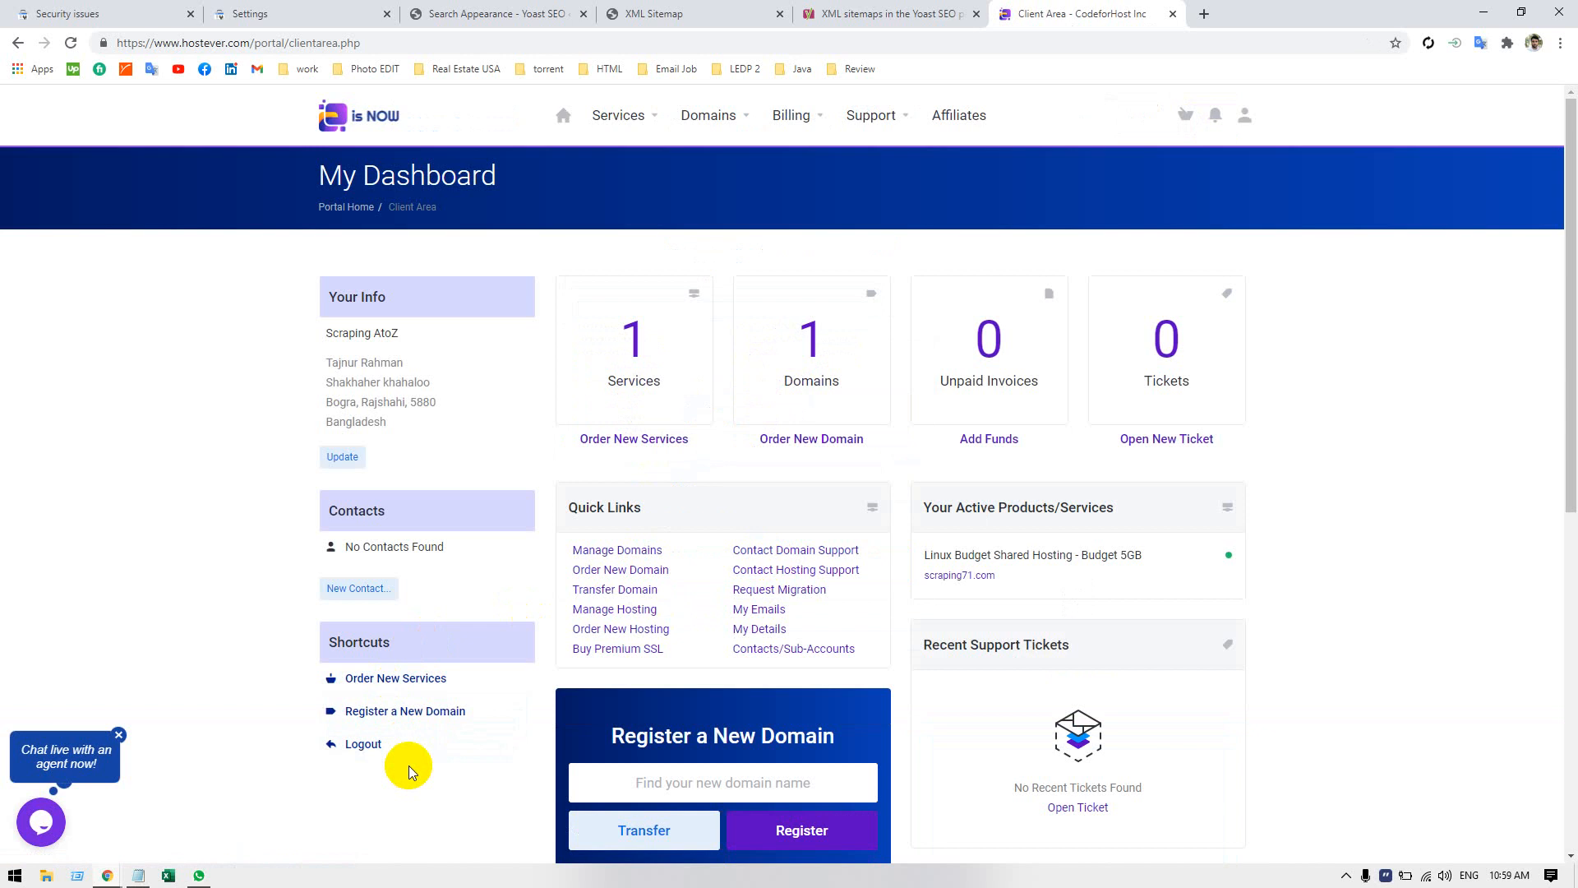
Open the Linux Budget Shared Hosting - Budget 5GB service for scraping71.com and log in to its cPanel.
left_click(661, 318)
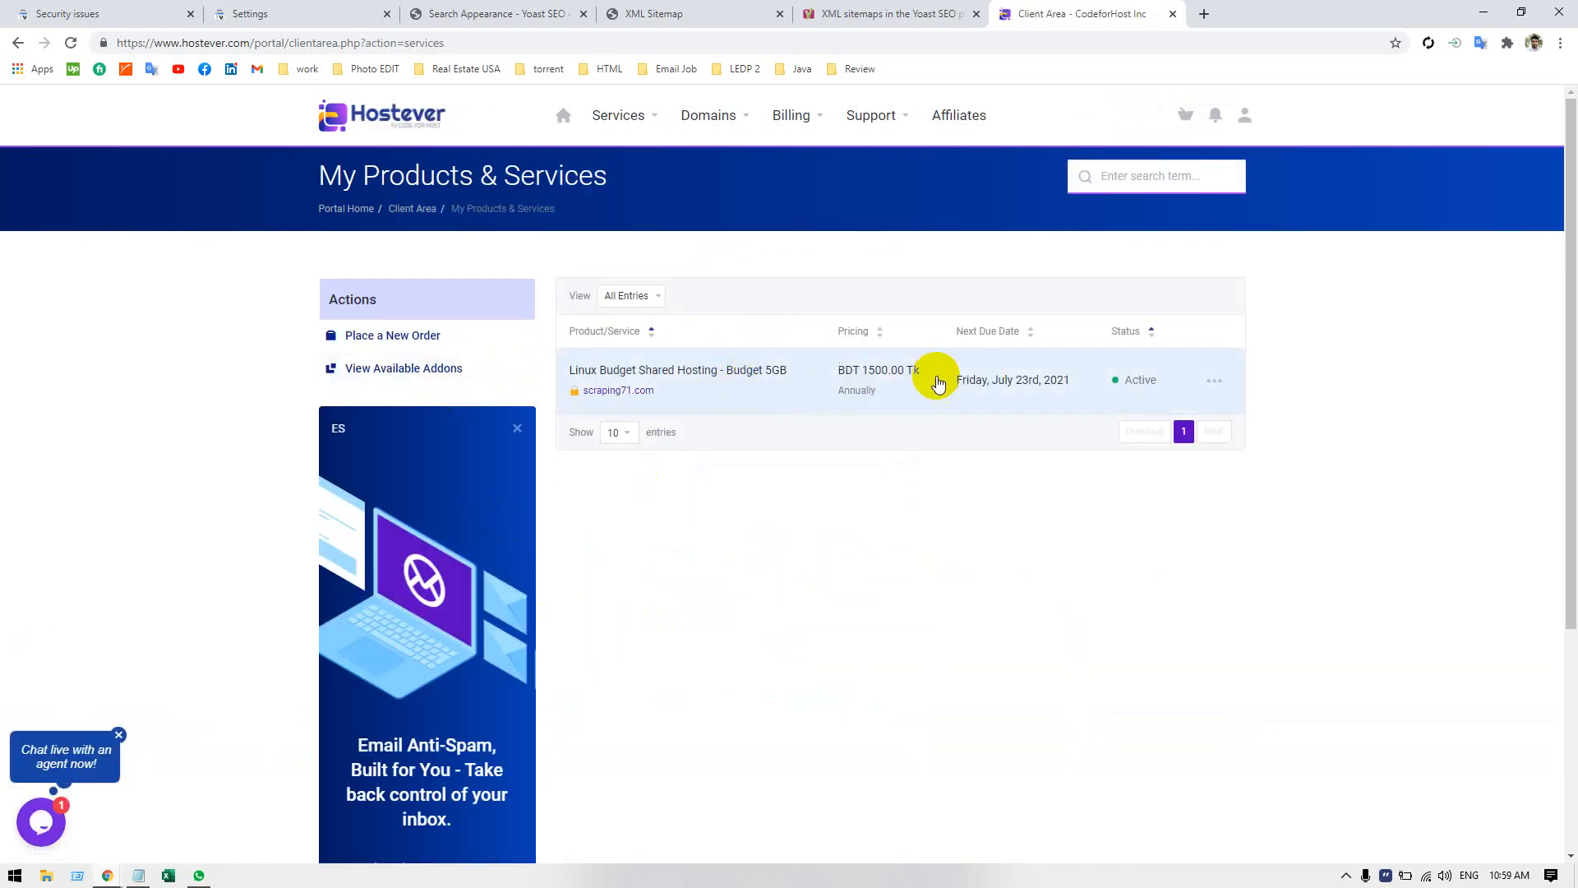
left_click(989, 383)
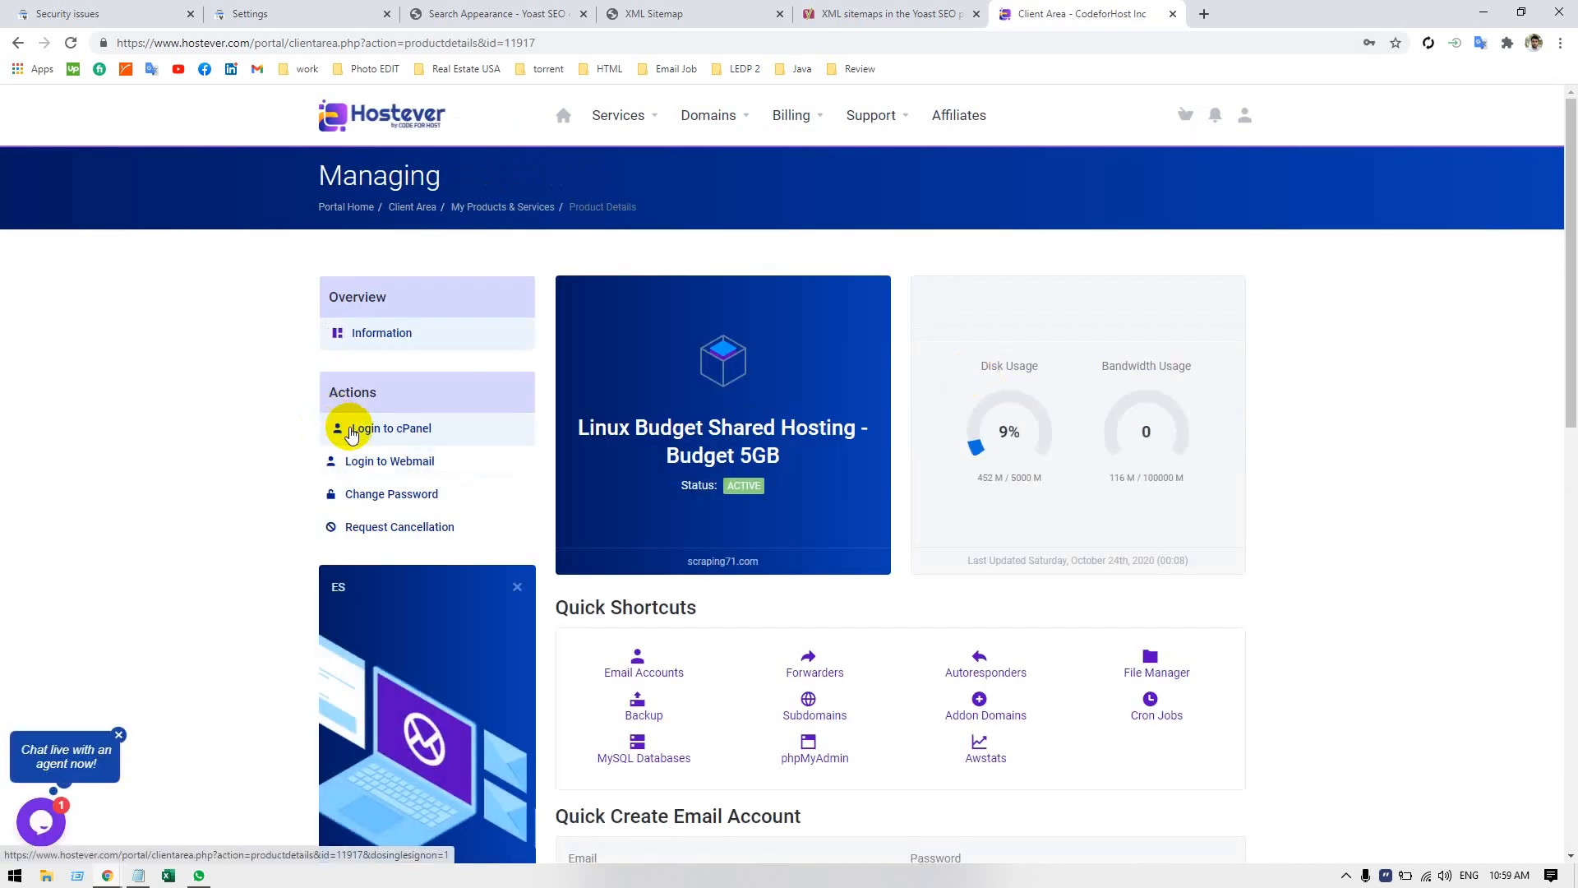
left_click(352, 431)
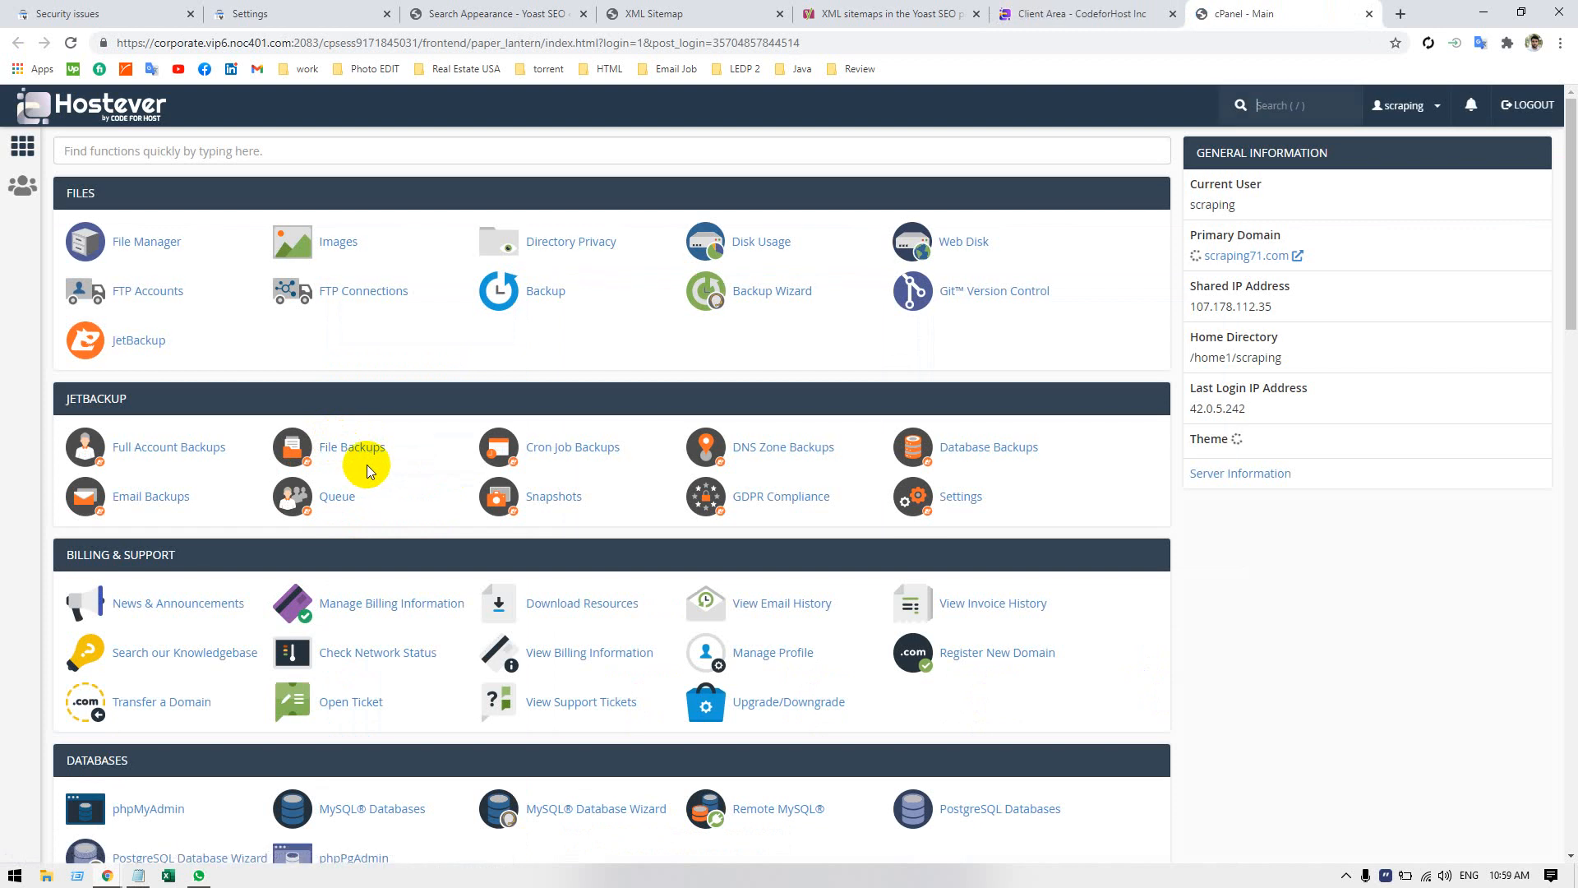
Open the Zone Editor in cPanel and examine the zone records of scarpingatoz.com.
scroll(372, 469, "down", 3)
scroll(370, 468, "down", 4)
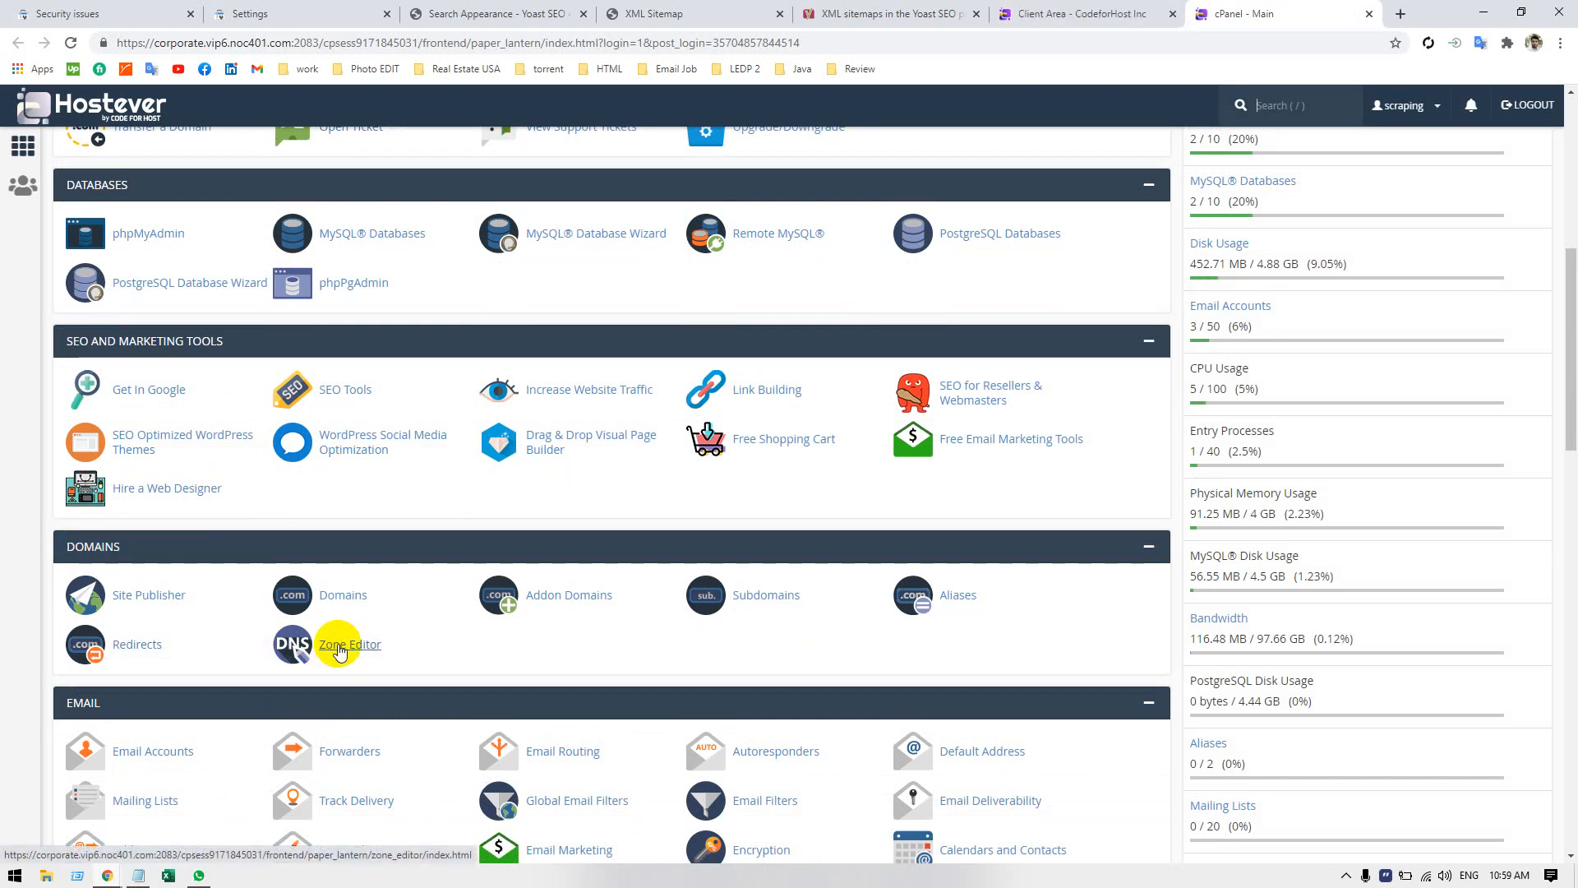
left_click(349, 646)
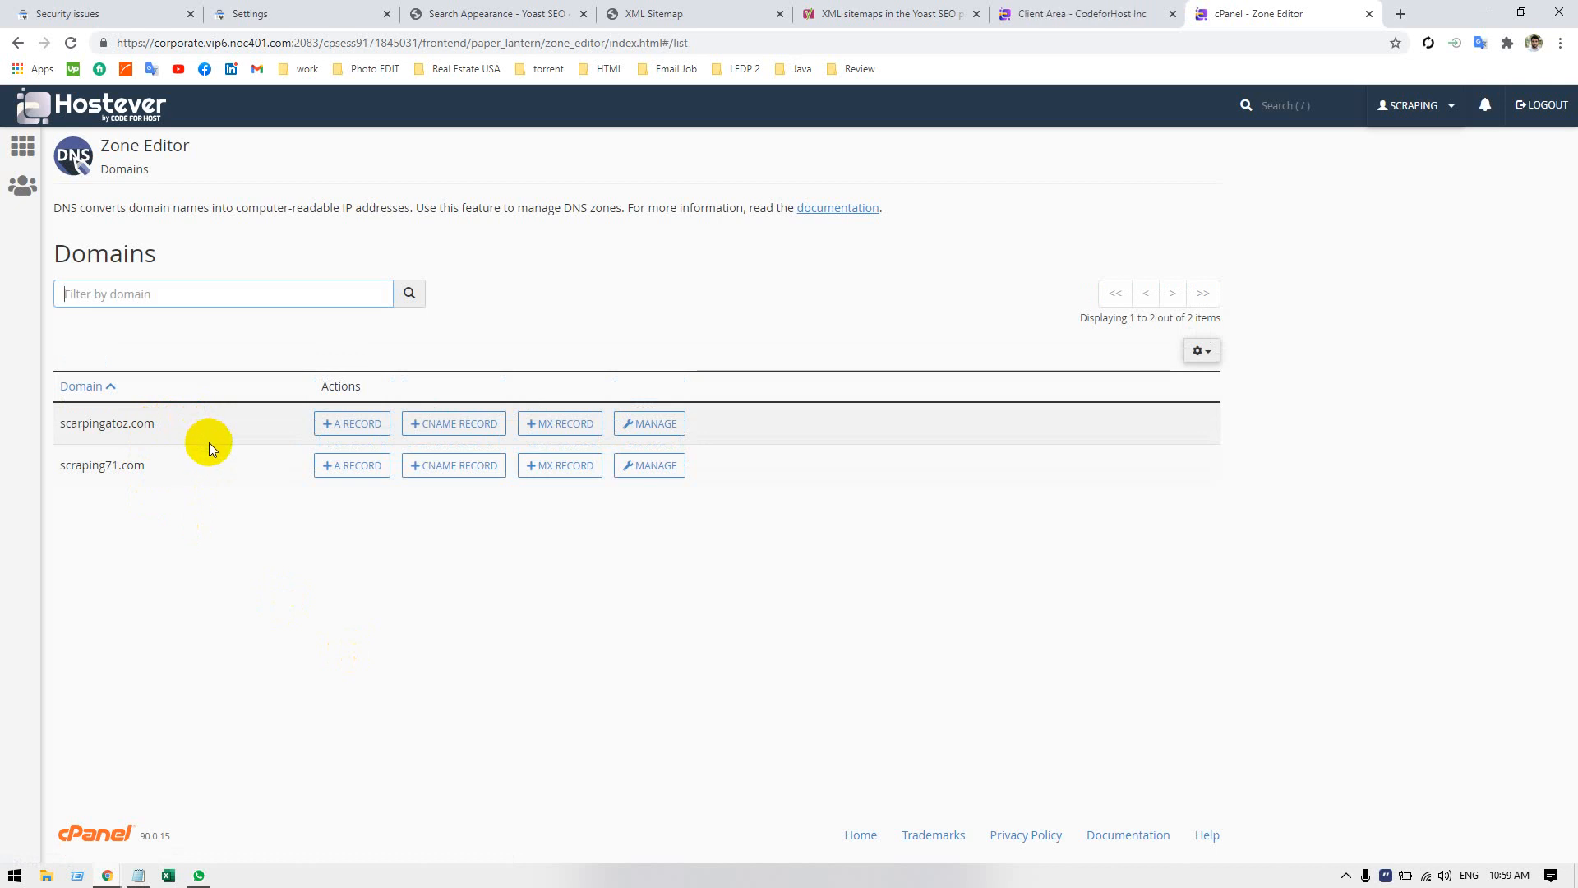
left_click(653, 425)
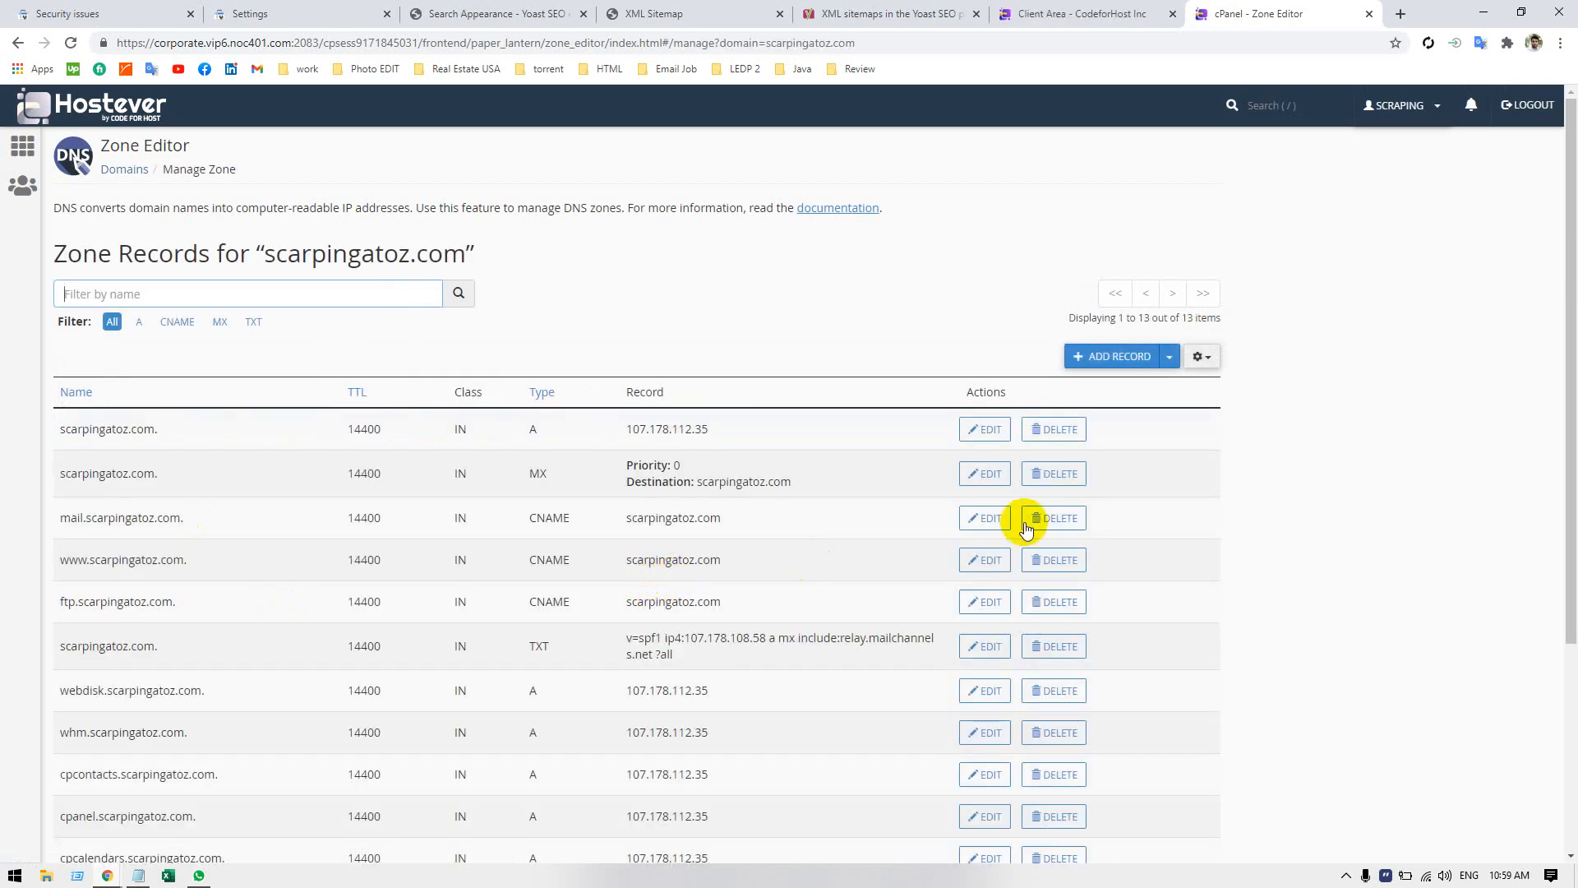
scroll(1295, 467, "down", 4)
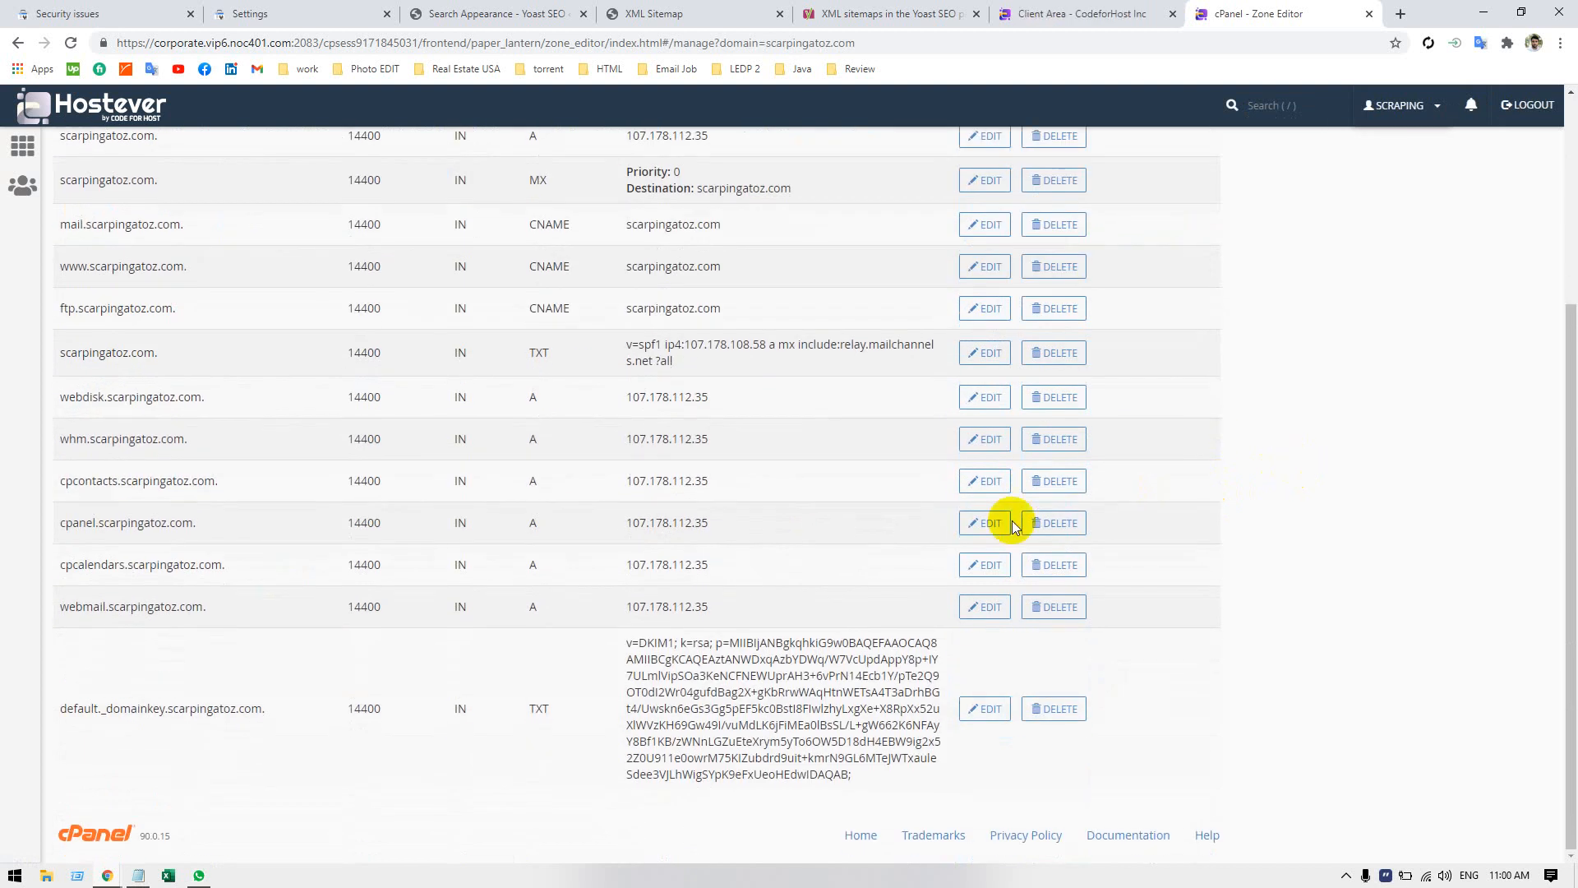
scroll(185, 614, "up", 4)
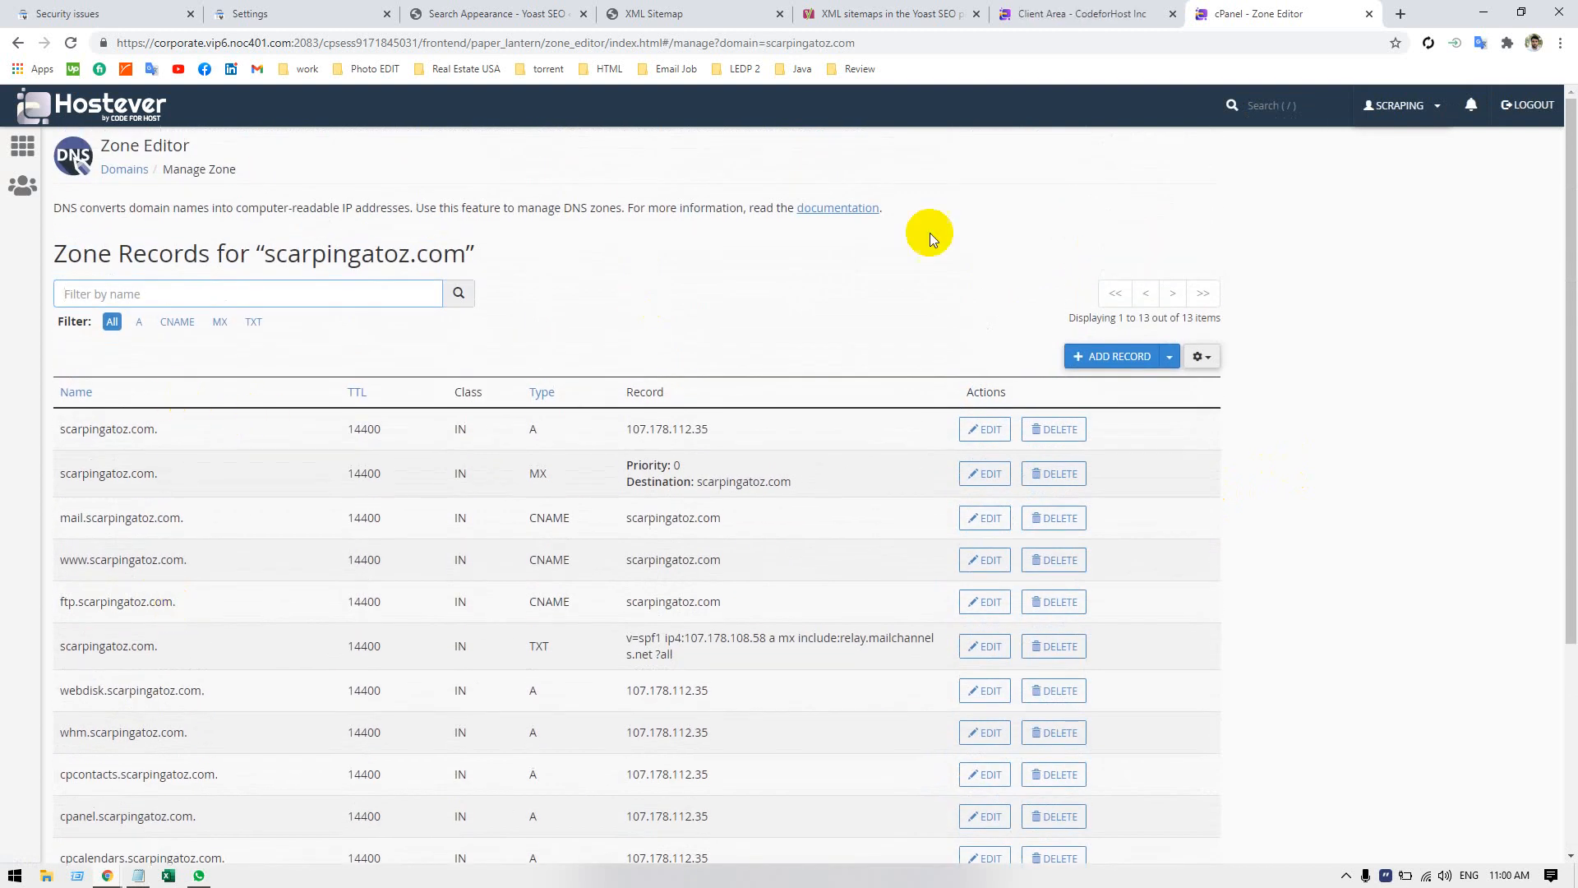
Check the property type dialog in Search Console, then copy the domain name scarpingatoz.com from the first zone record in cPanel.
left_click(1093, 13)
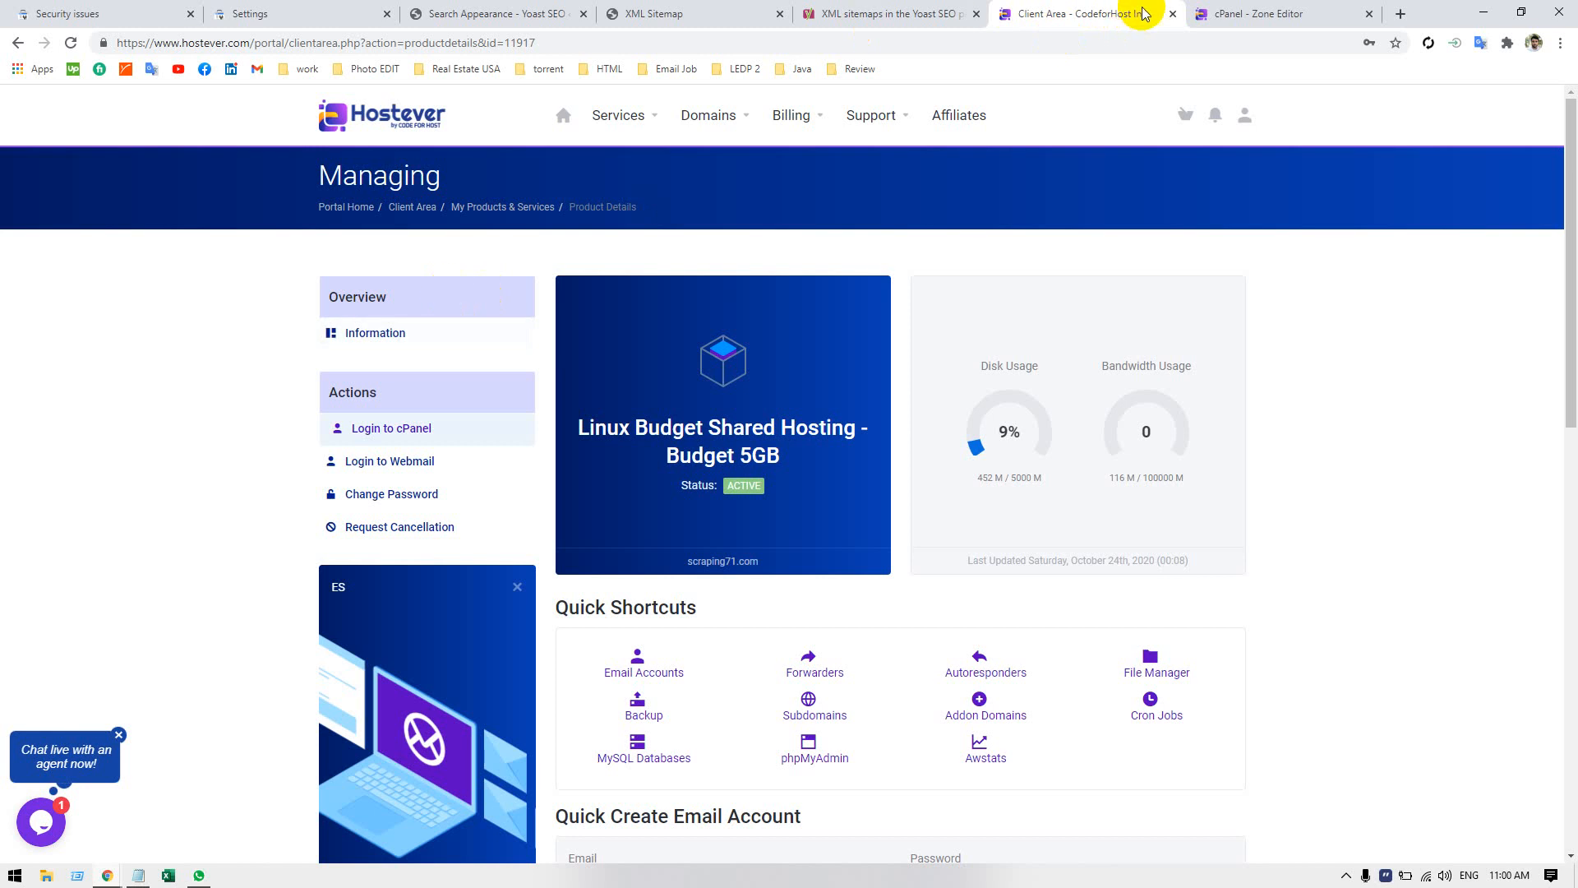
left_click(896, 14)
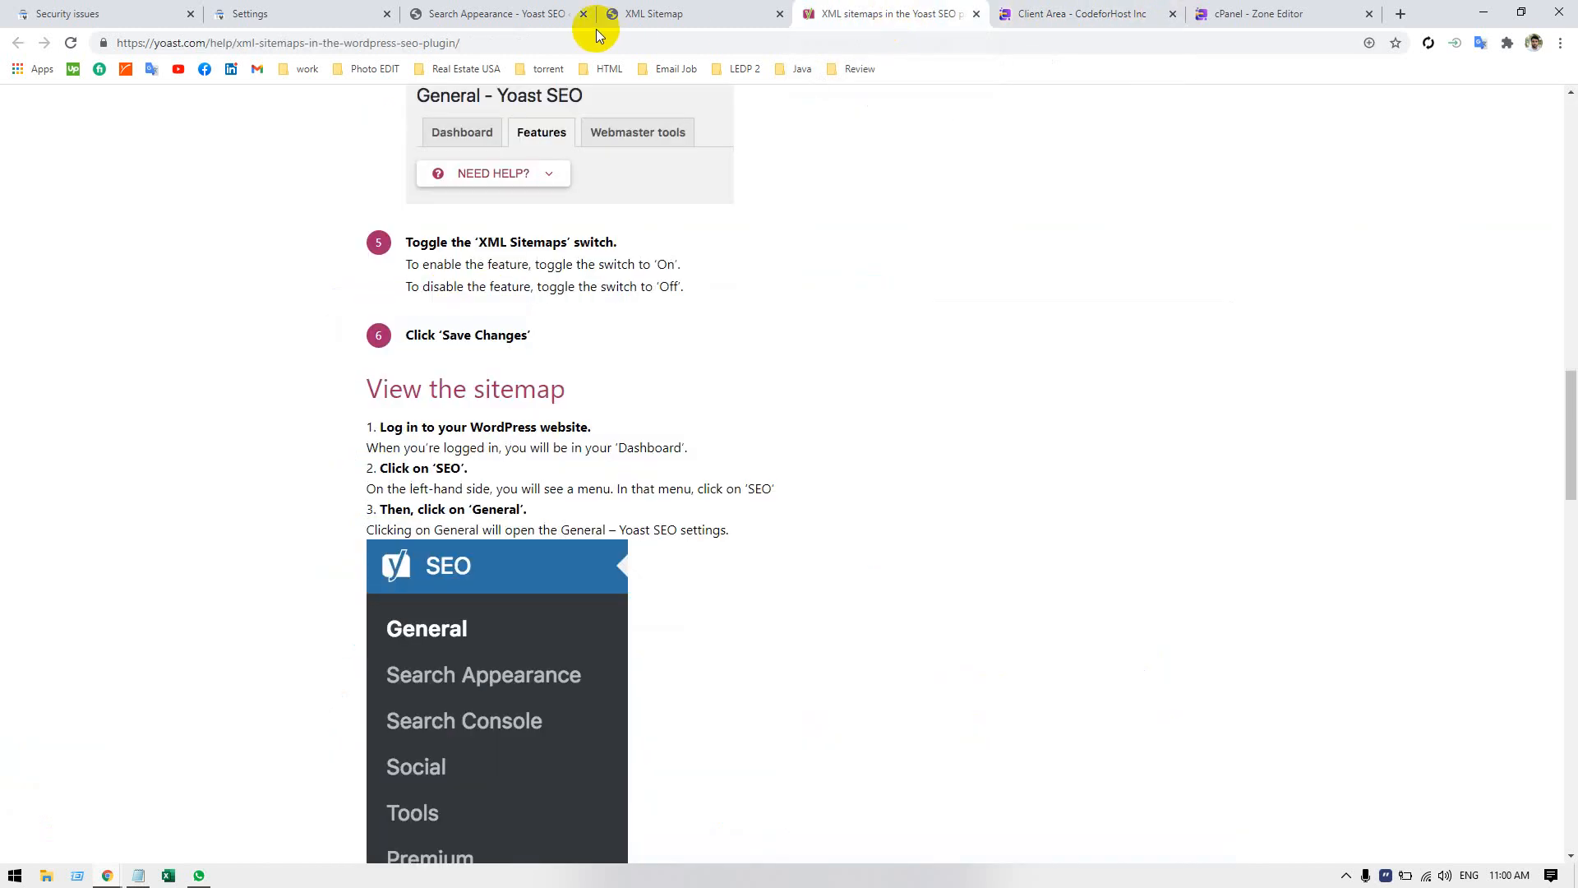
left_click(322, 14)
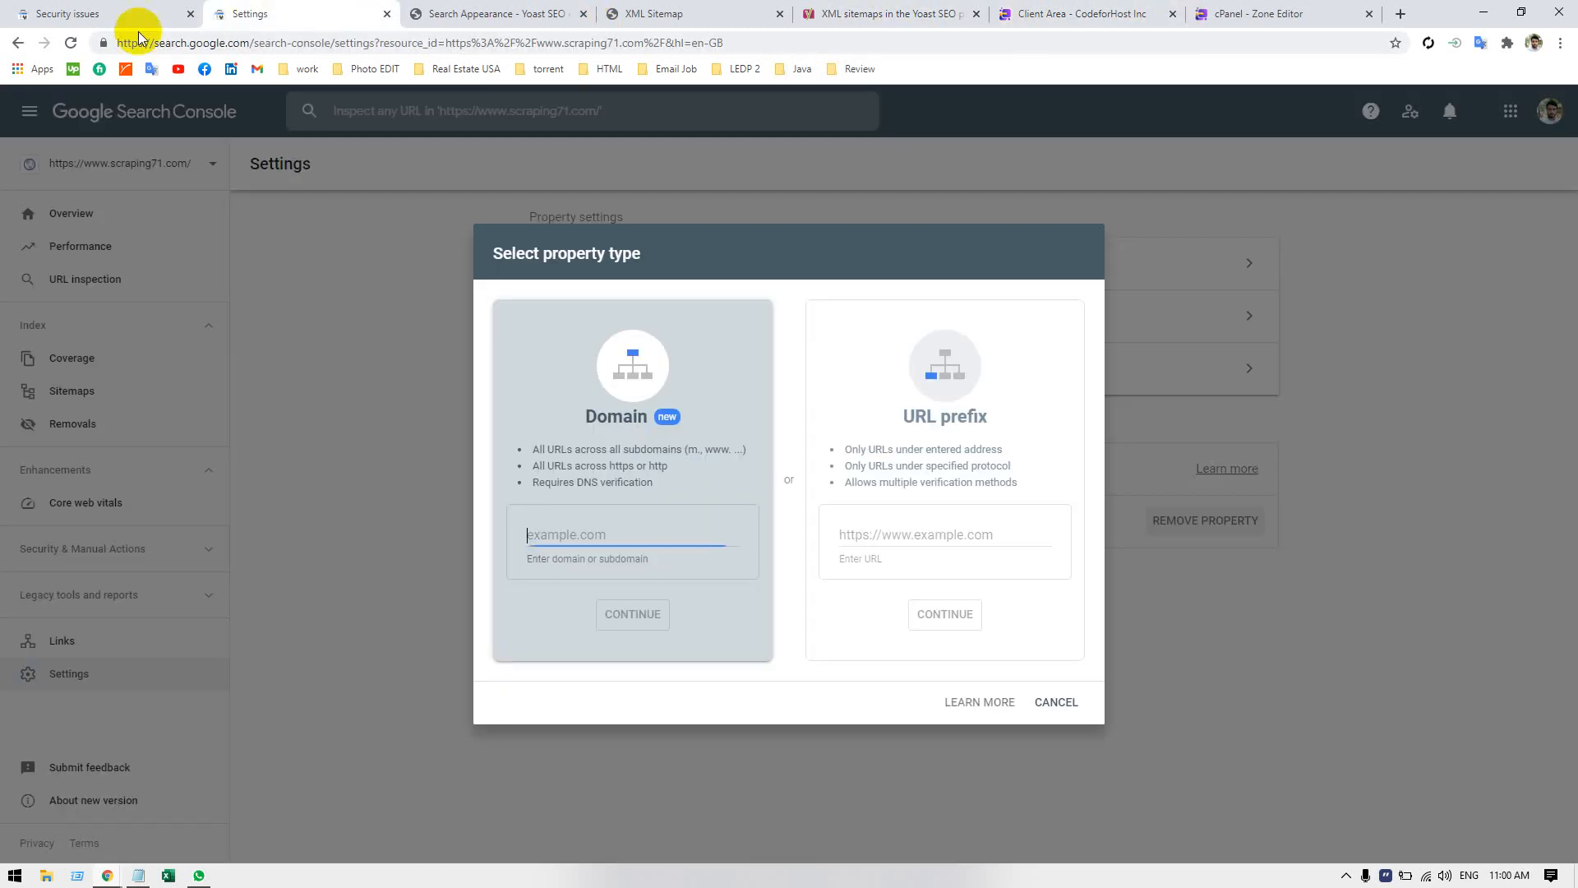
left_click(1261, 13)
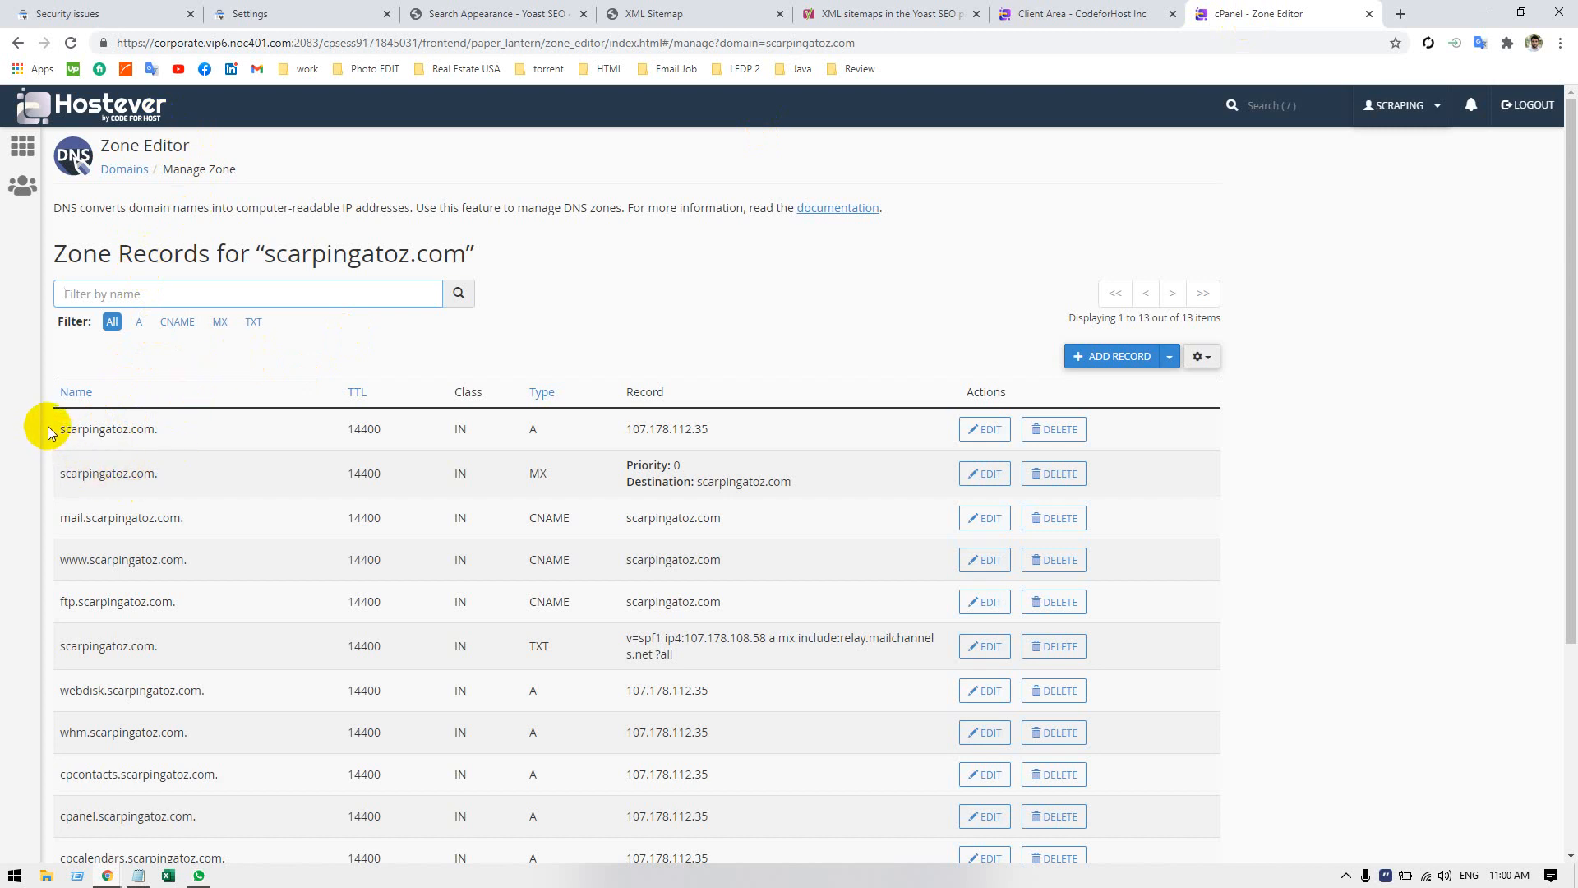
left_click_drag(46, 431, 162, 424)
left_click_drag(47, 436, 81, 434)
left_click(38, 457)
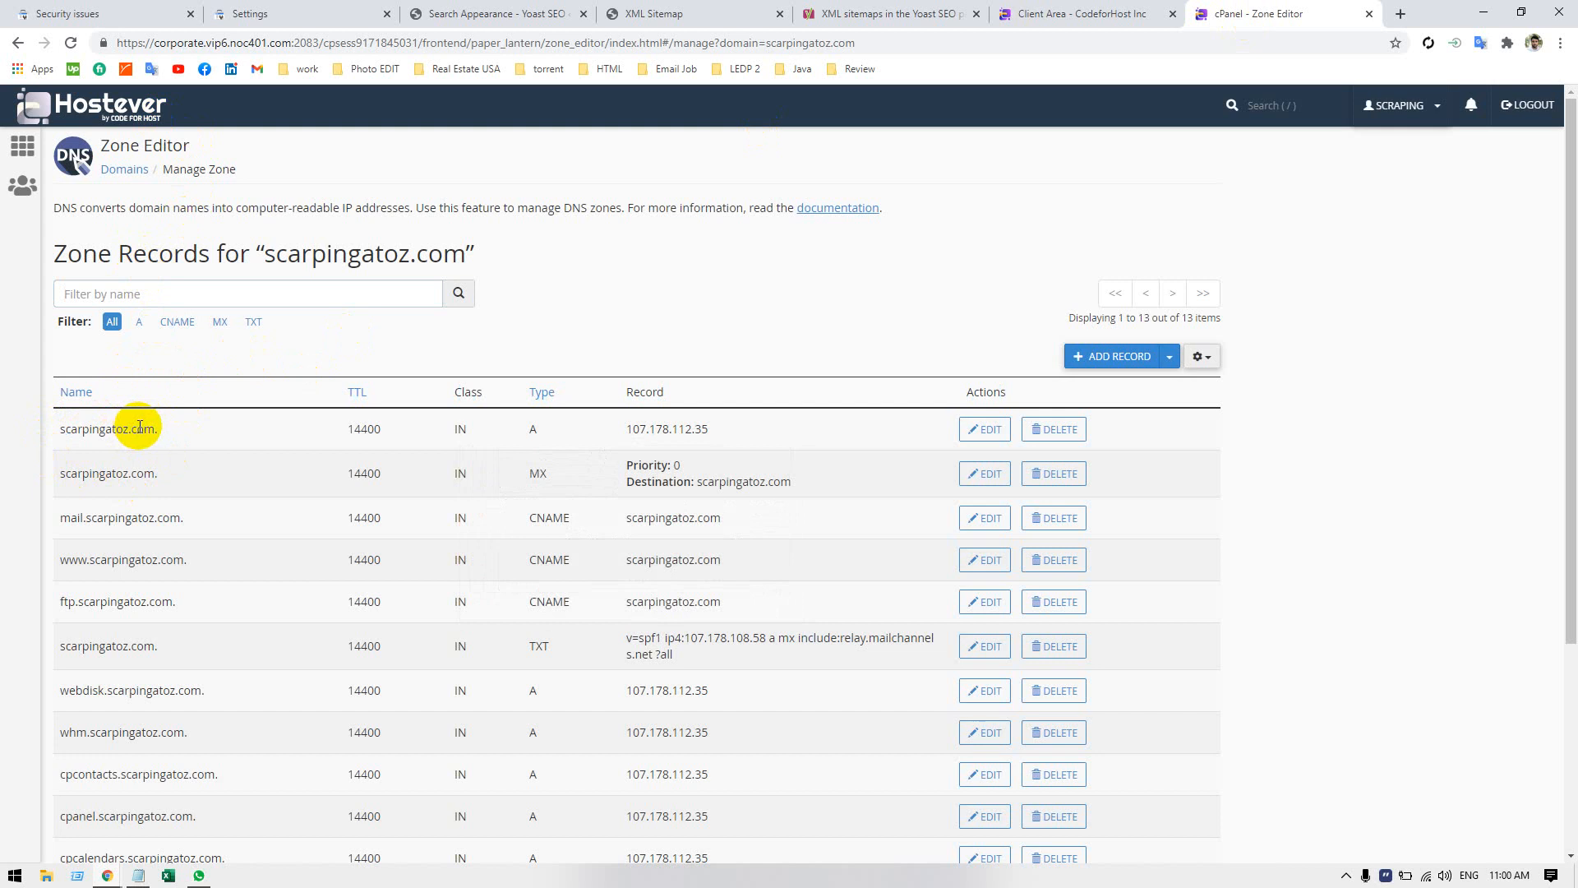
double_click(135, 430)
key("ctrl+c")
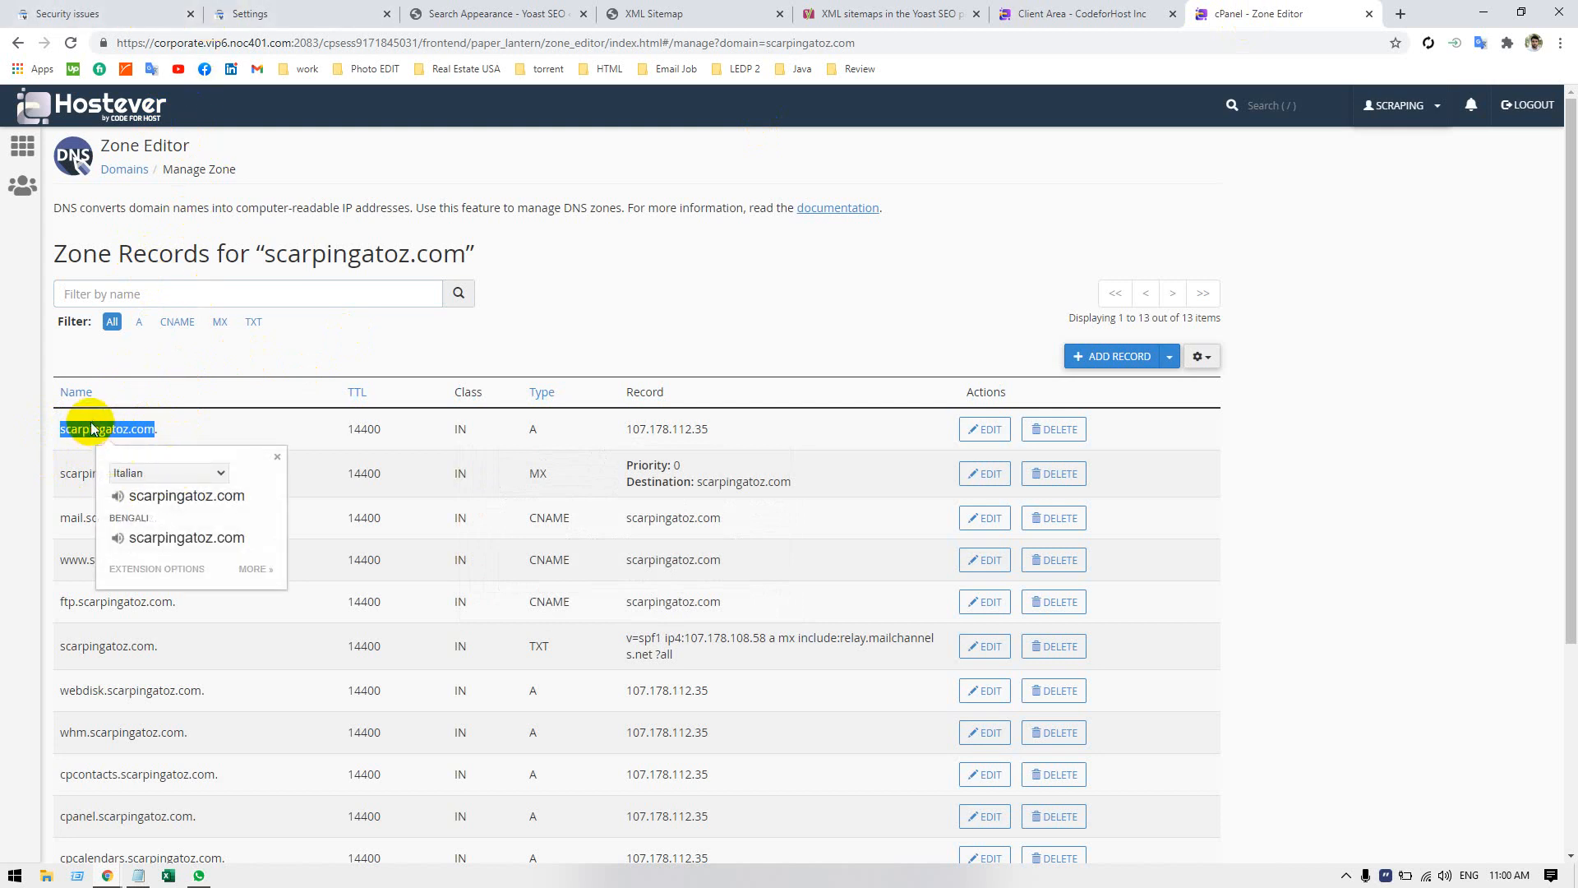
Enter scarpingatoz.com as the Domain property in Search Console and continue to the DNS ownership verification.
left_click(122, 15)
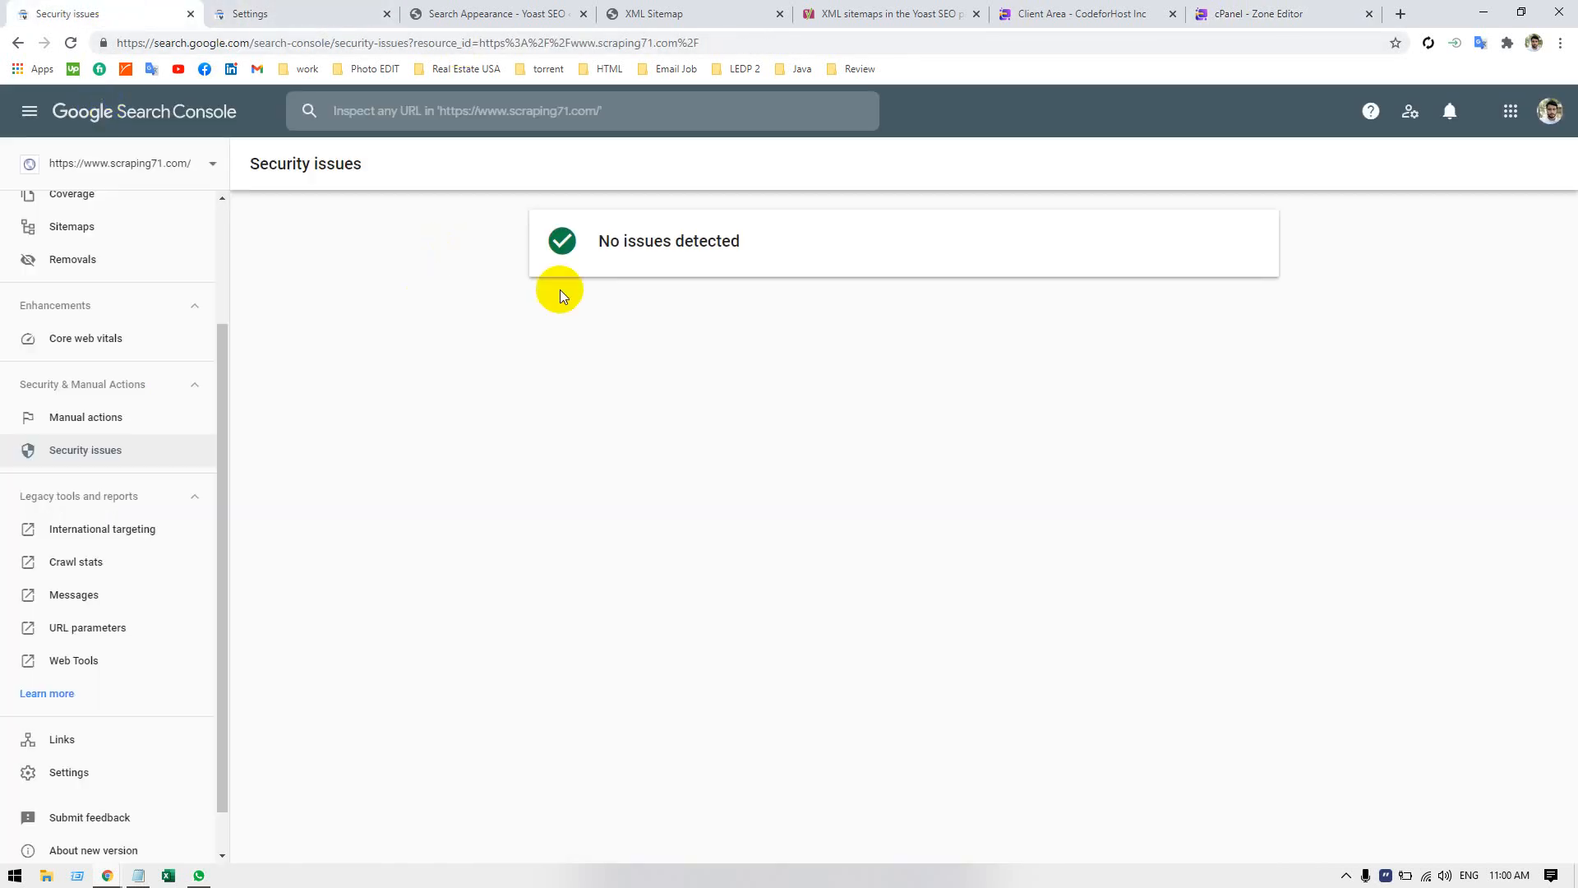
left_click(290, 17)
key("ctrl+v")
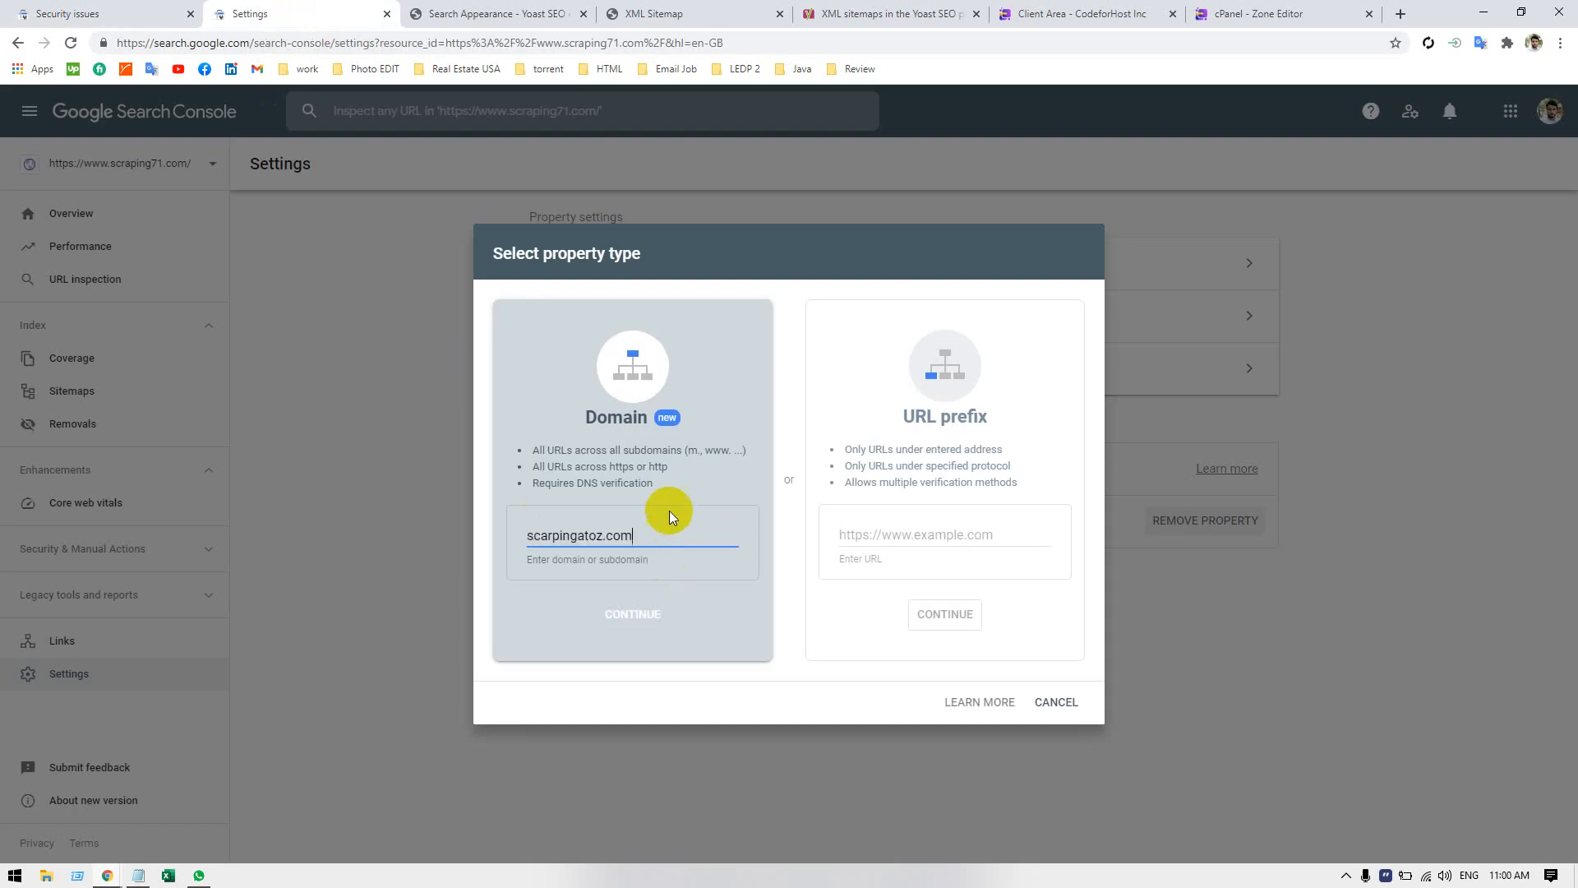
left_click(644, 618)
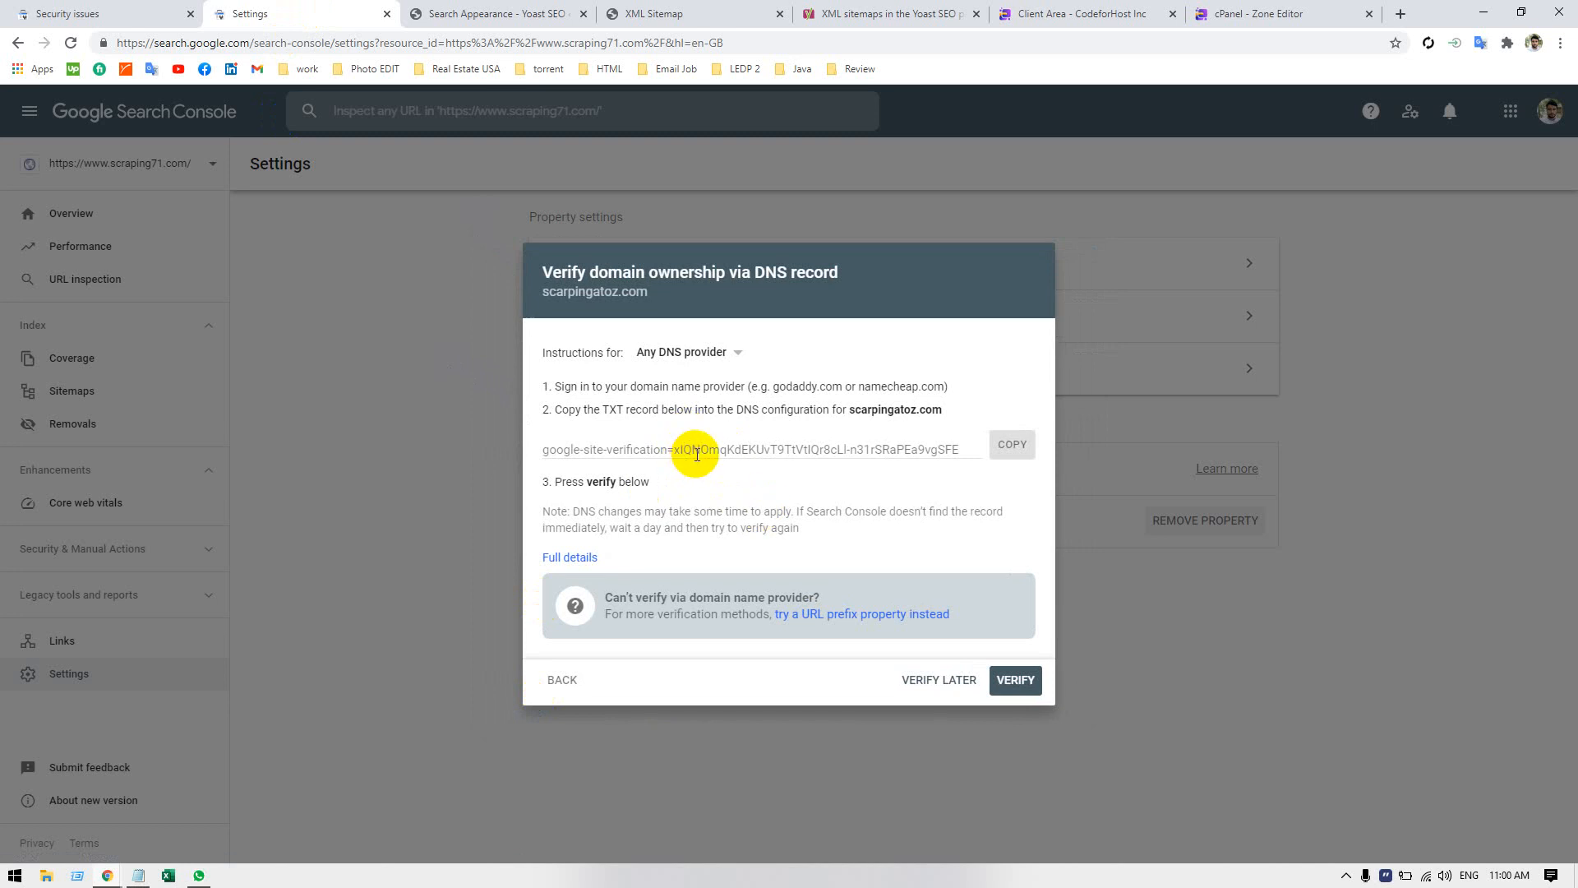
Keep the instructions set to Any DNS provider and copy the TXT verification record for scarpingatoz.com.
left_click(681, 356)
left_click(797, 335)
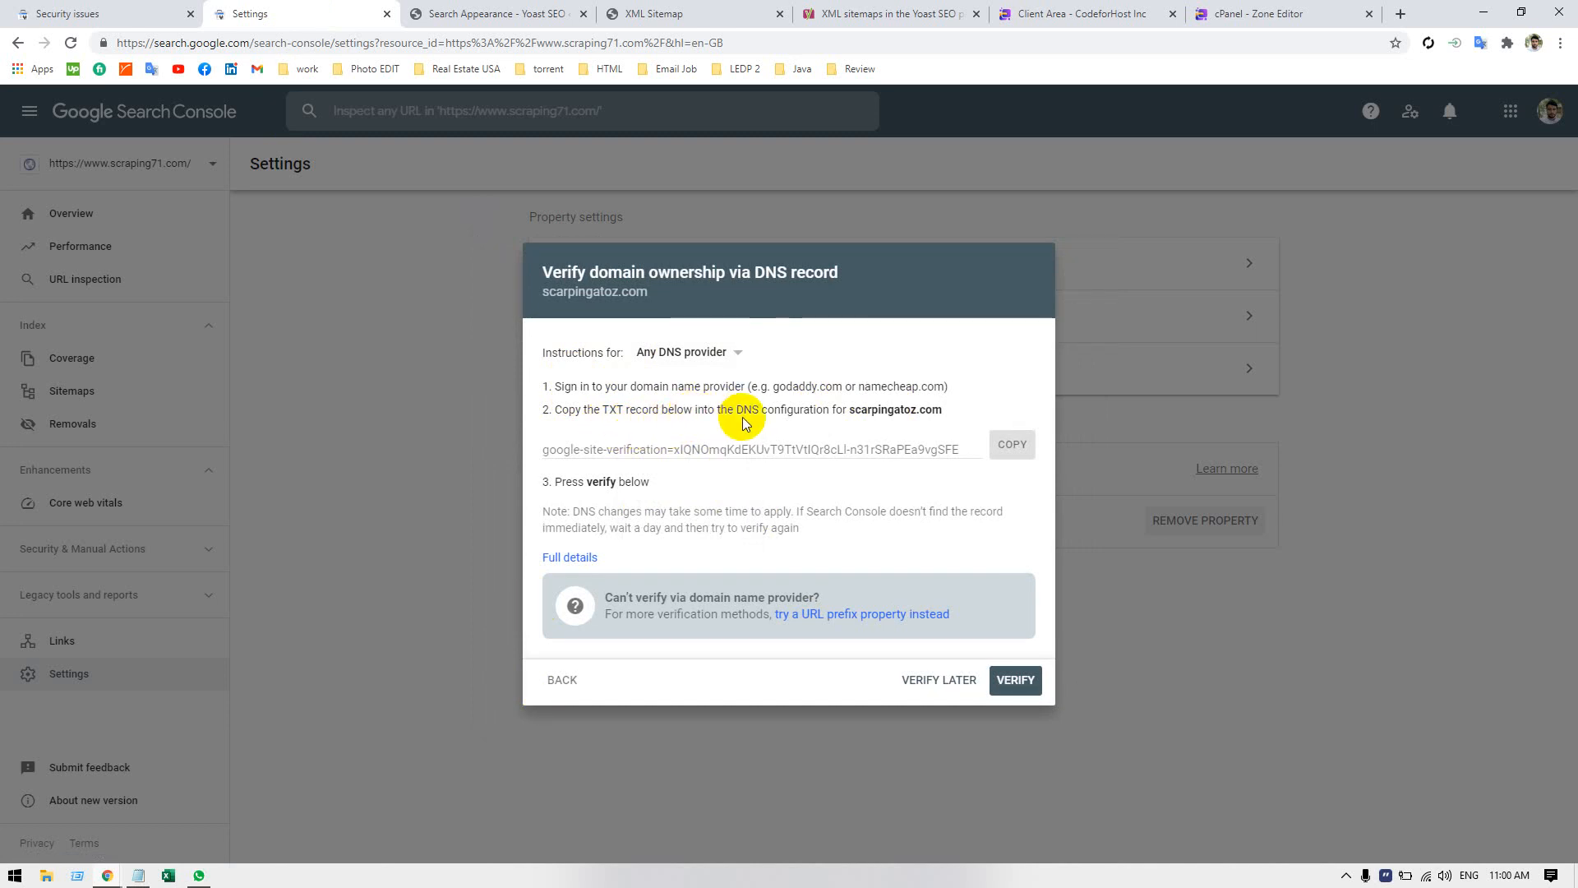
left_click(1013, 444)
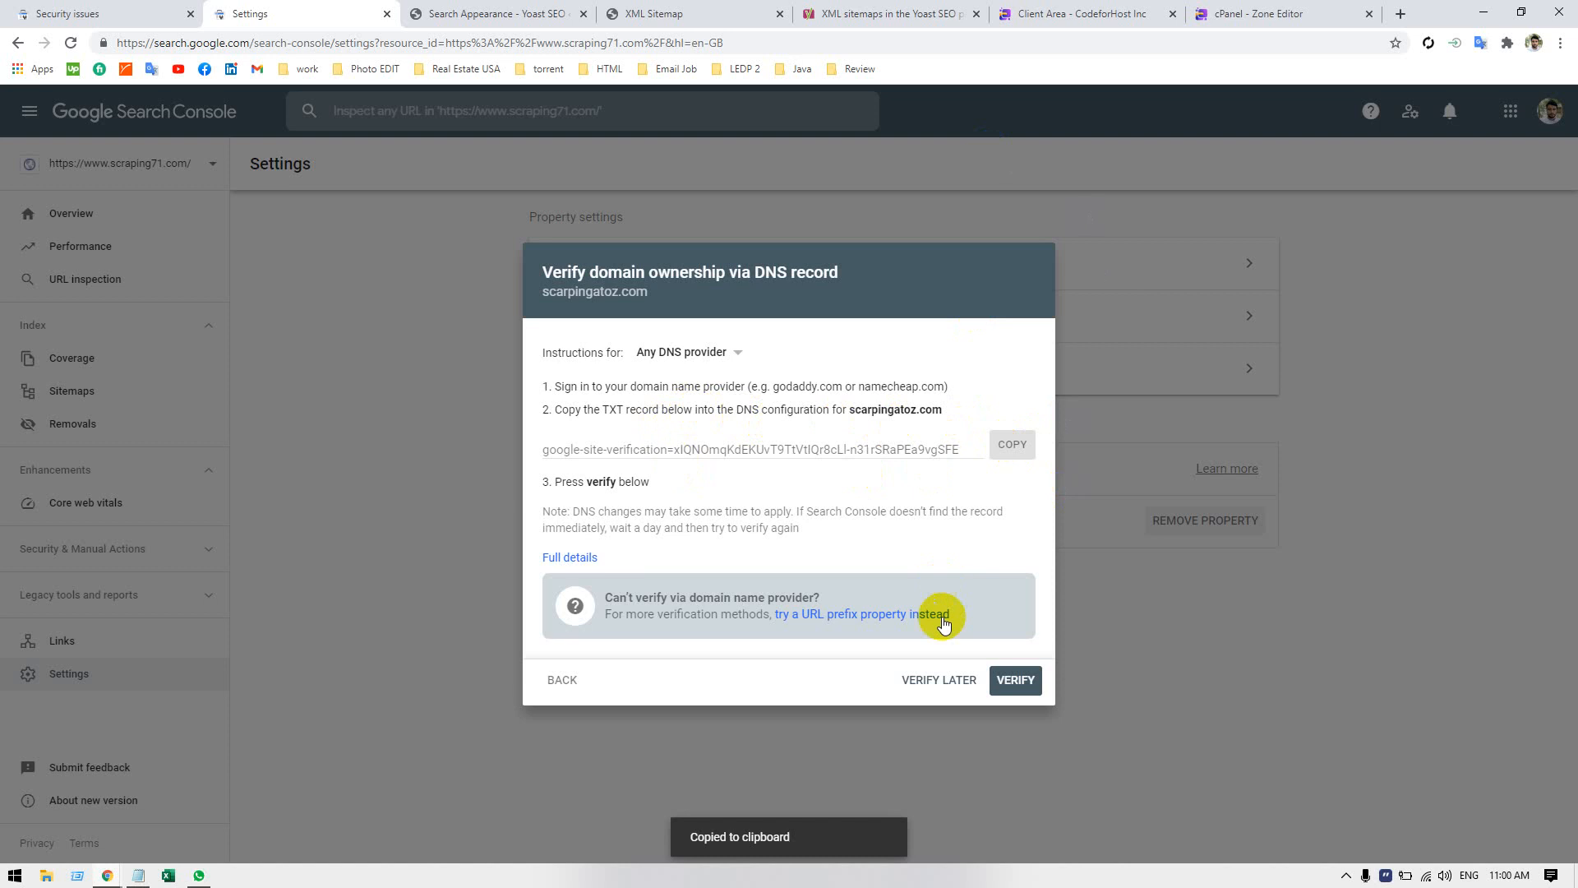
Switch to the Zone Editor in cPanel and start a new scarpingatoz.com zone record named google_varify.
left_click(1287, 14)
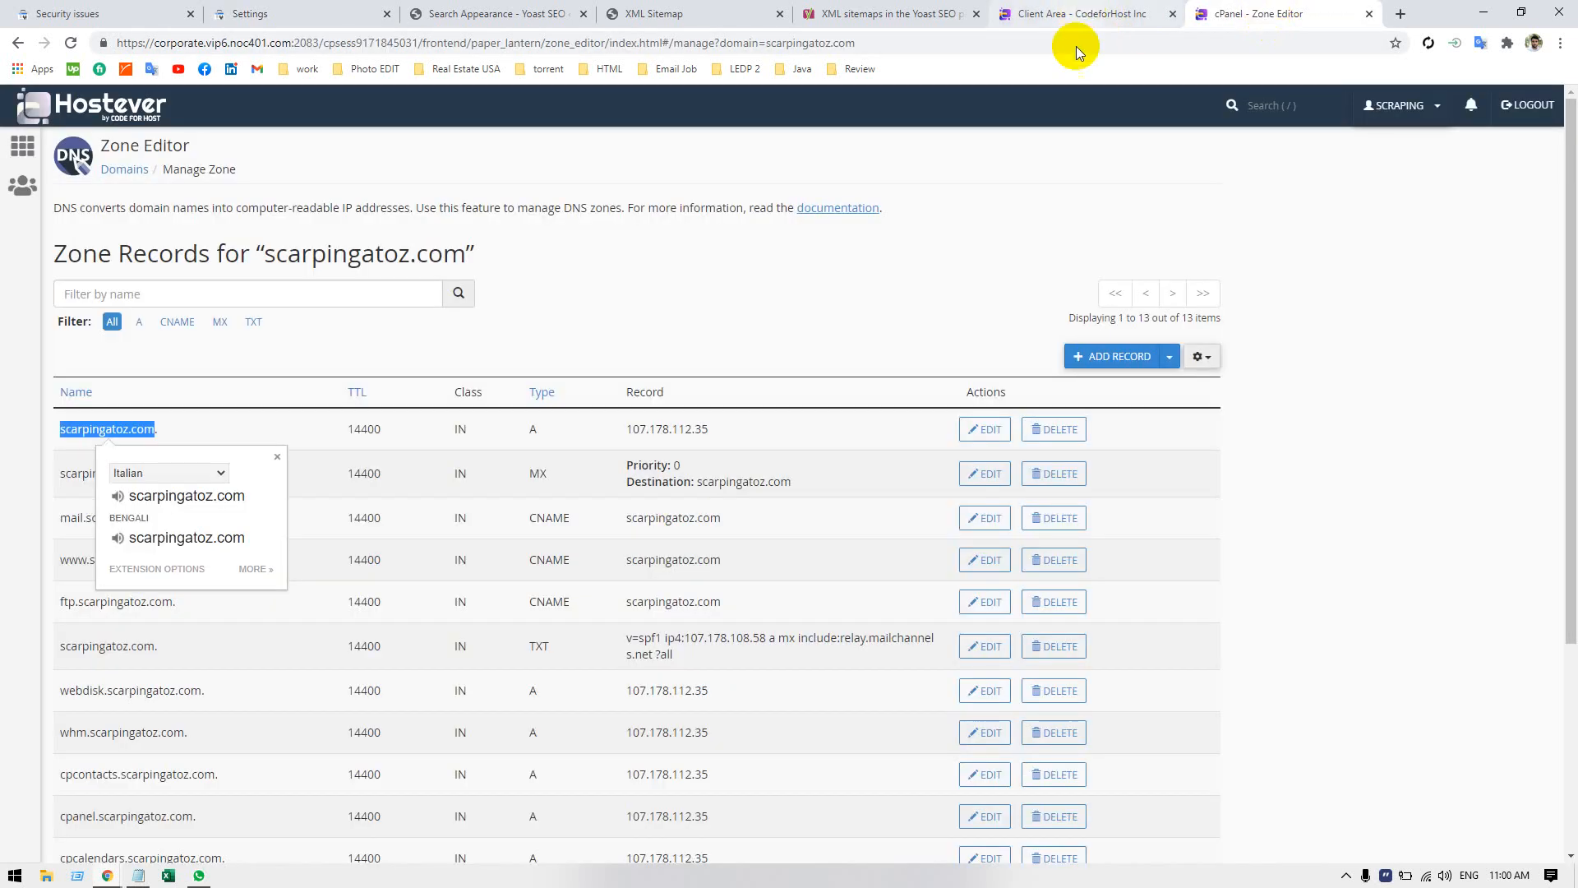
left_click(333, 385)
scroll(521, 416, "down", 4)
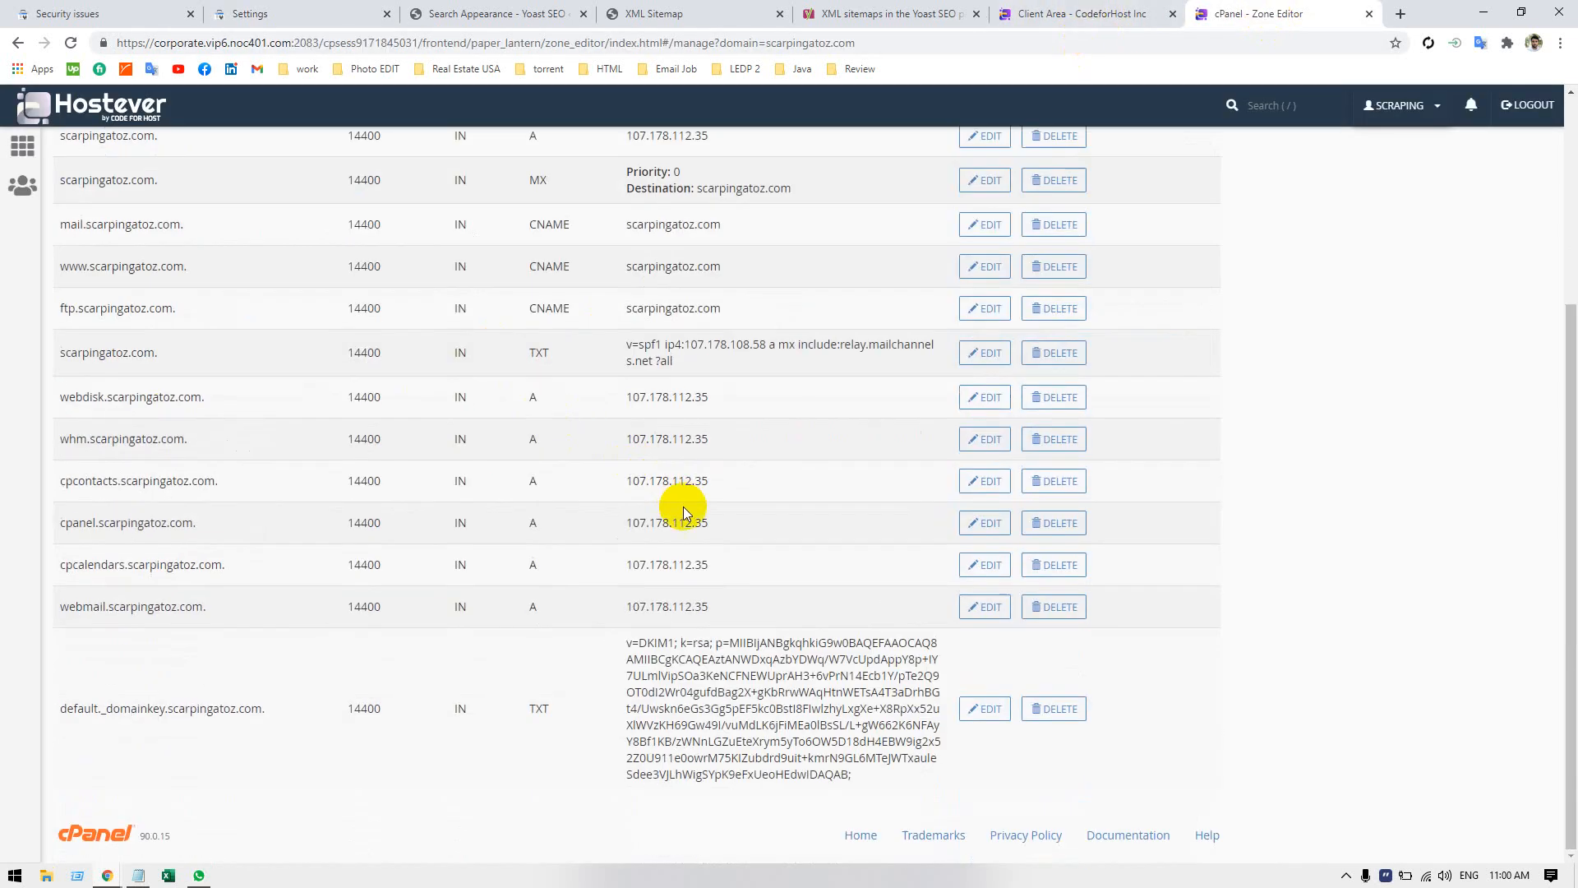
scroll(687, 511, "up", 3)
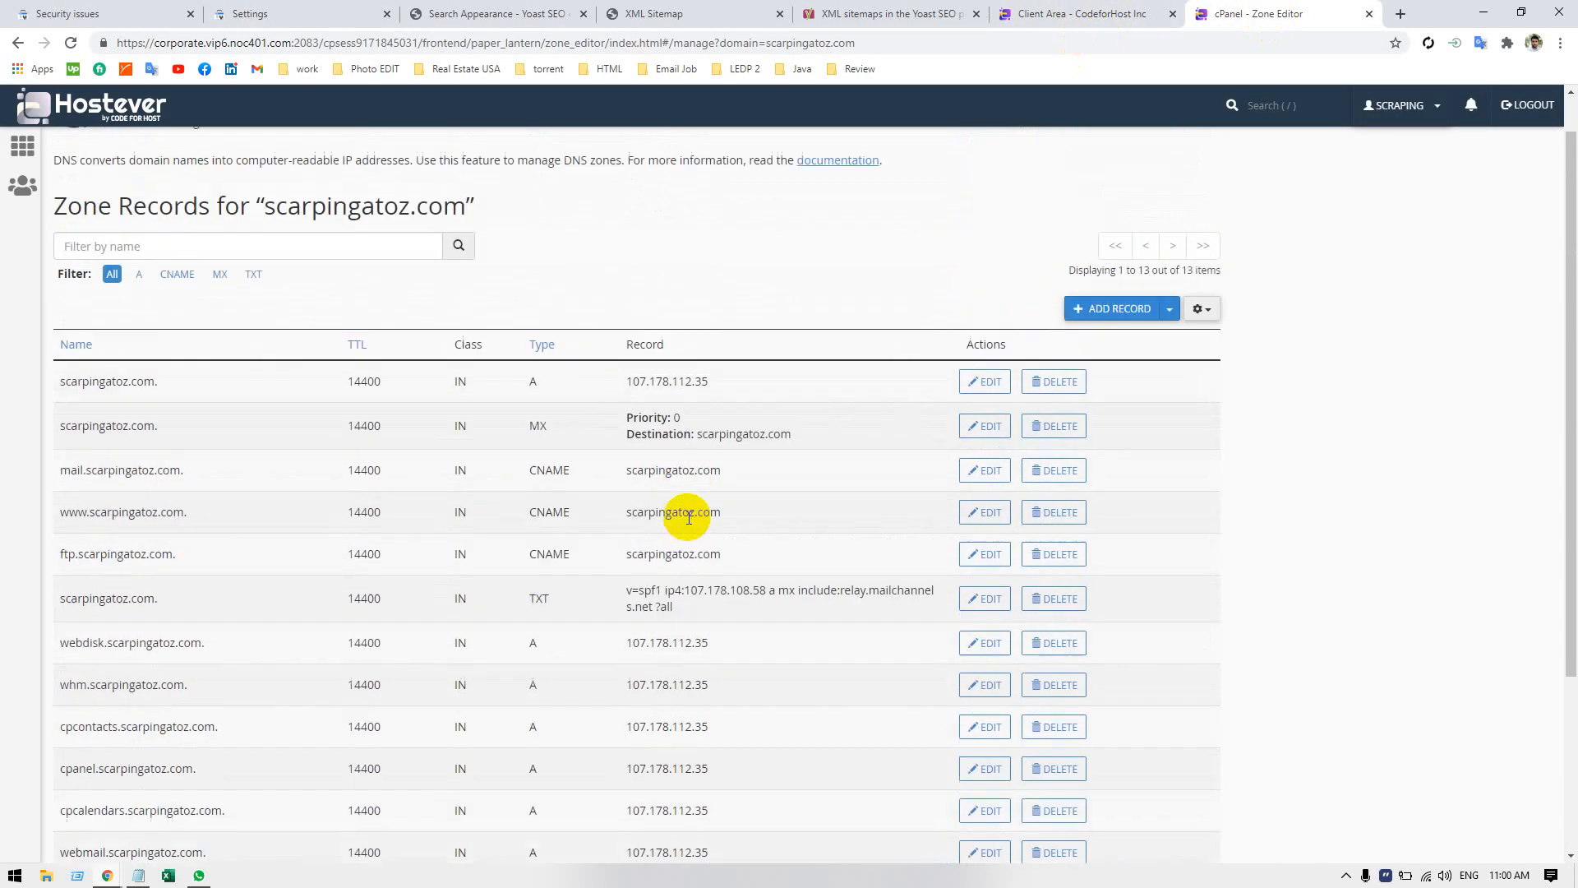
left_click(1149, 311)
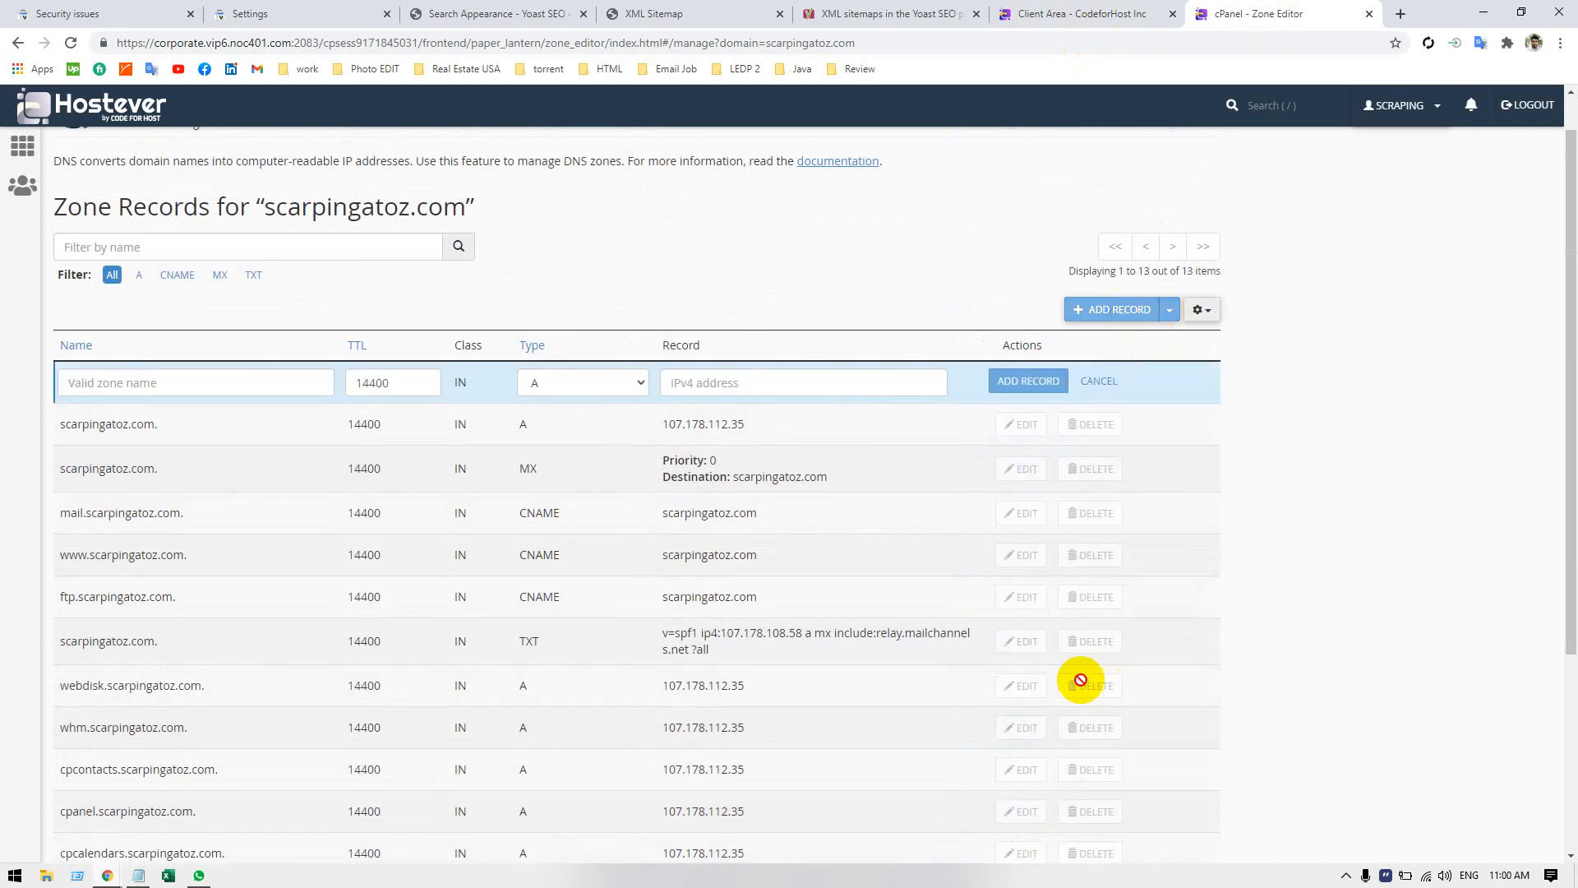
left_click(121, 383)
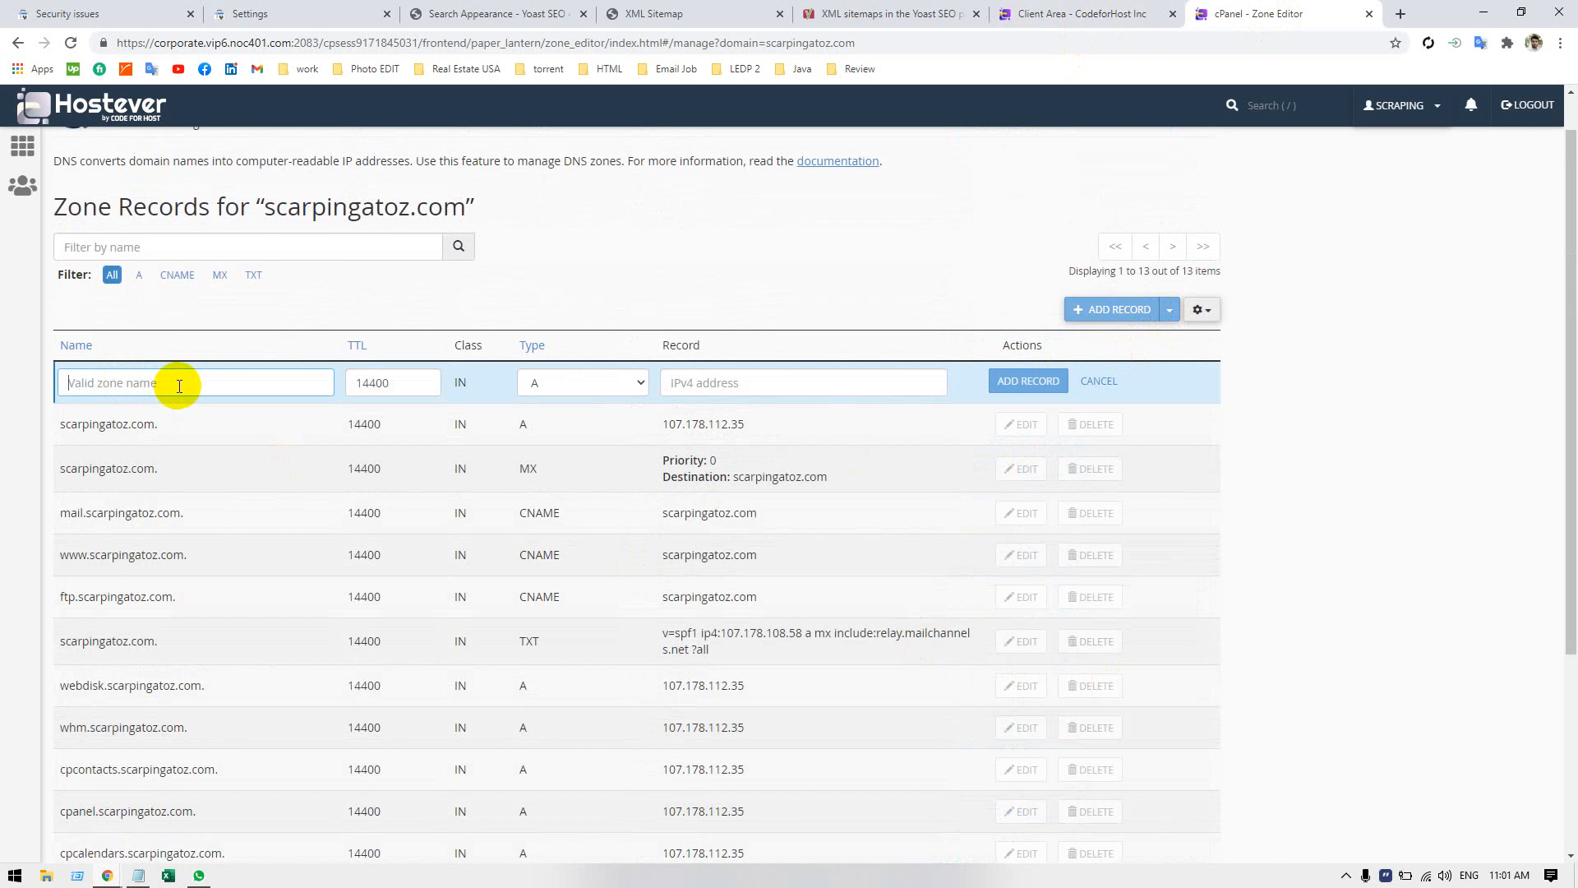
type("google_varify")
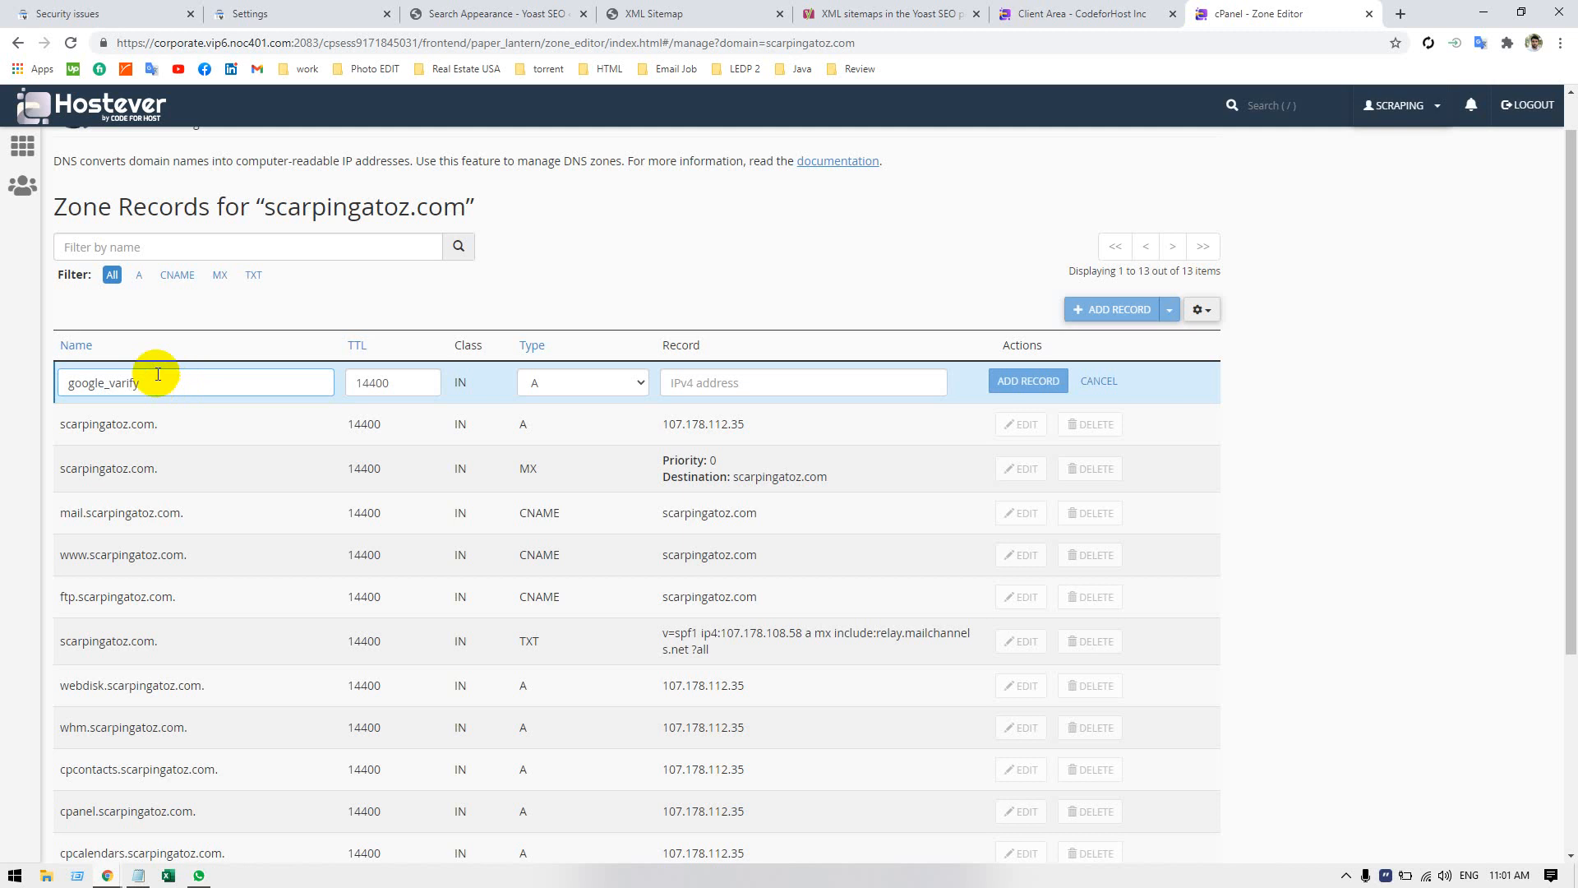
Set the new record's type to TXT, paste the Google site verification token as its text, and add the record.
left_click(553, 385)
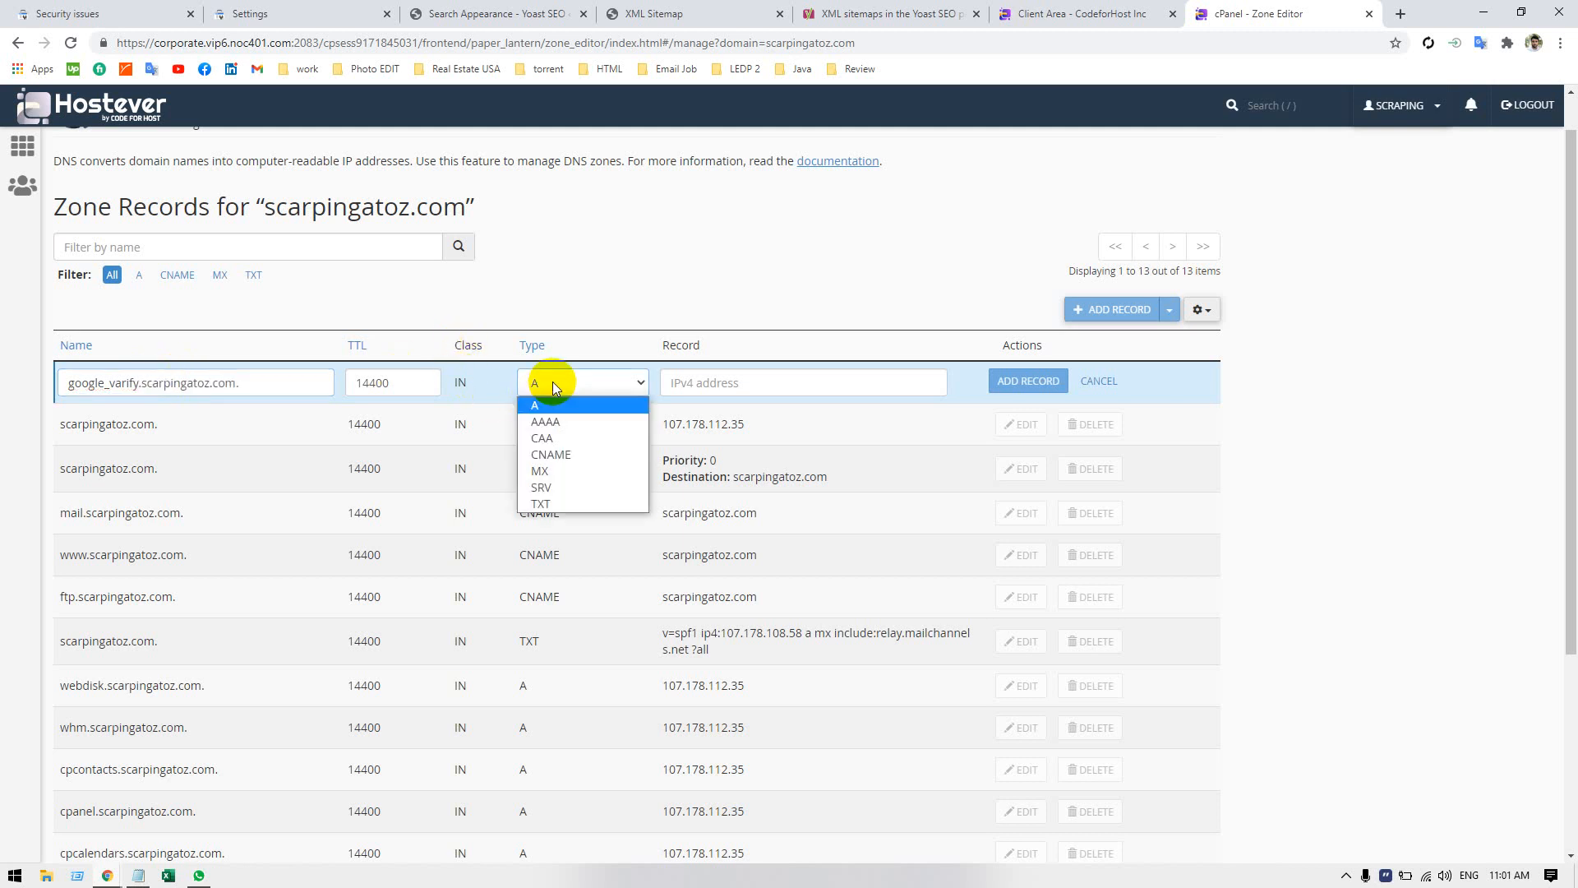
left_click(556, 501)
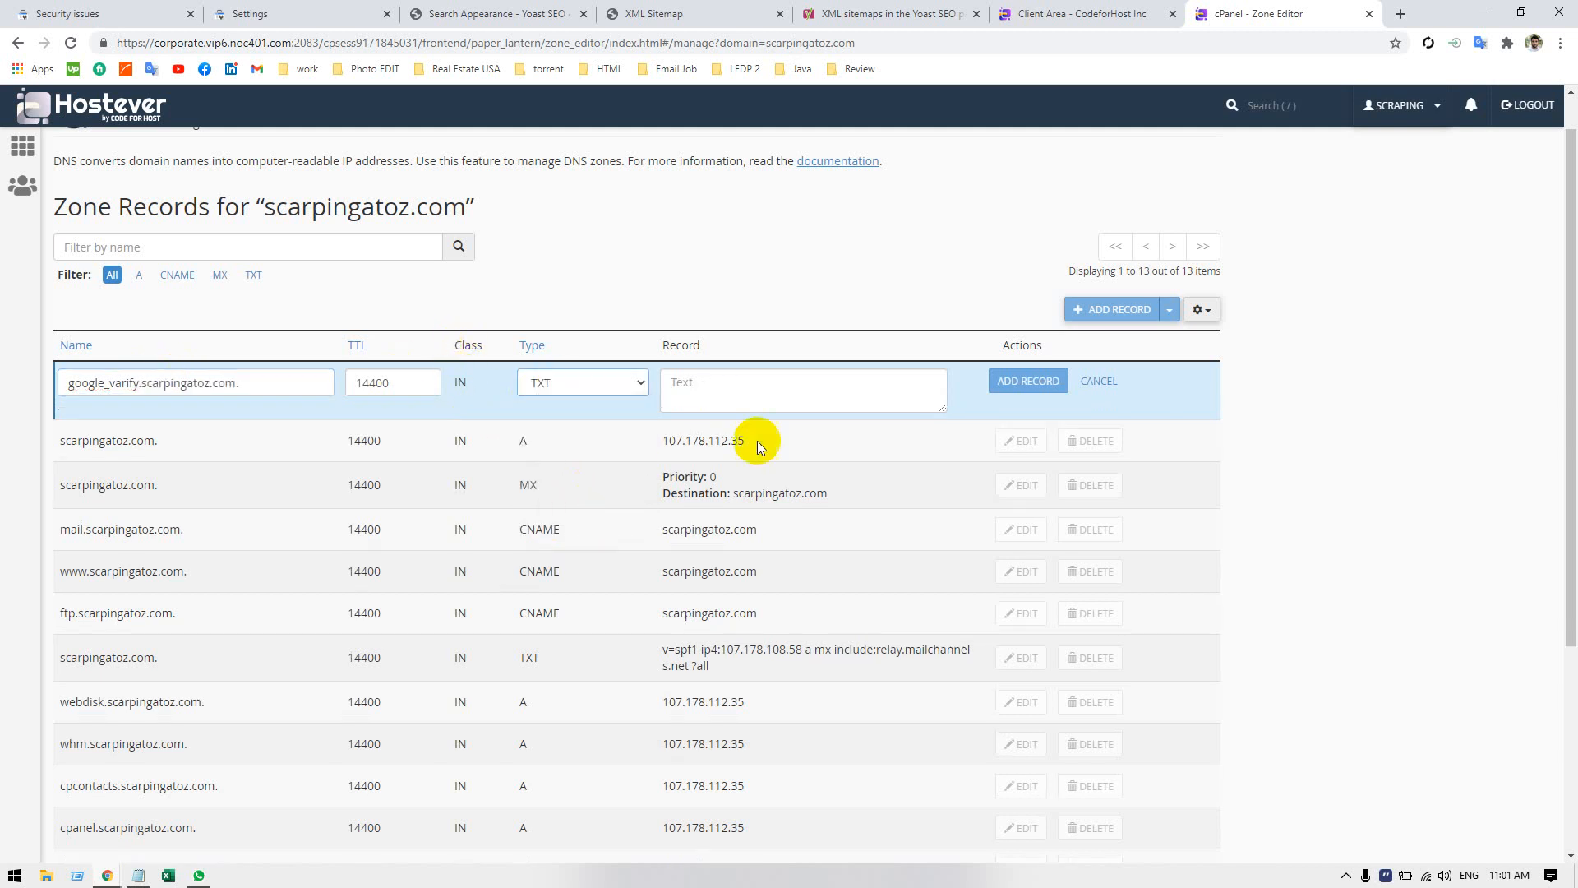
left_click(755, 396)
key("ctrl+v")
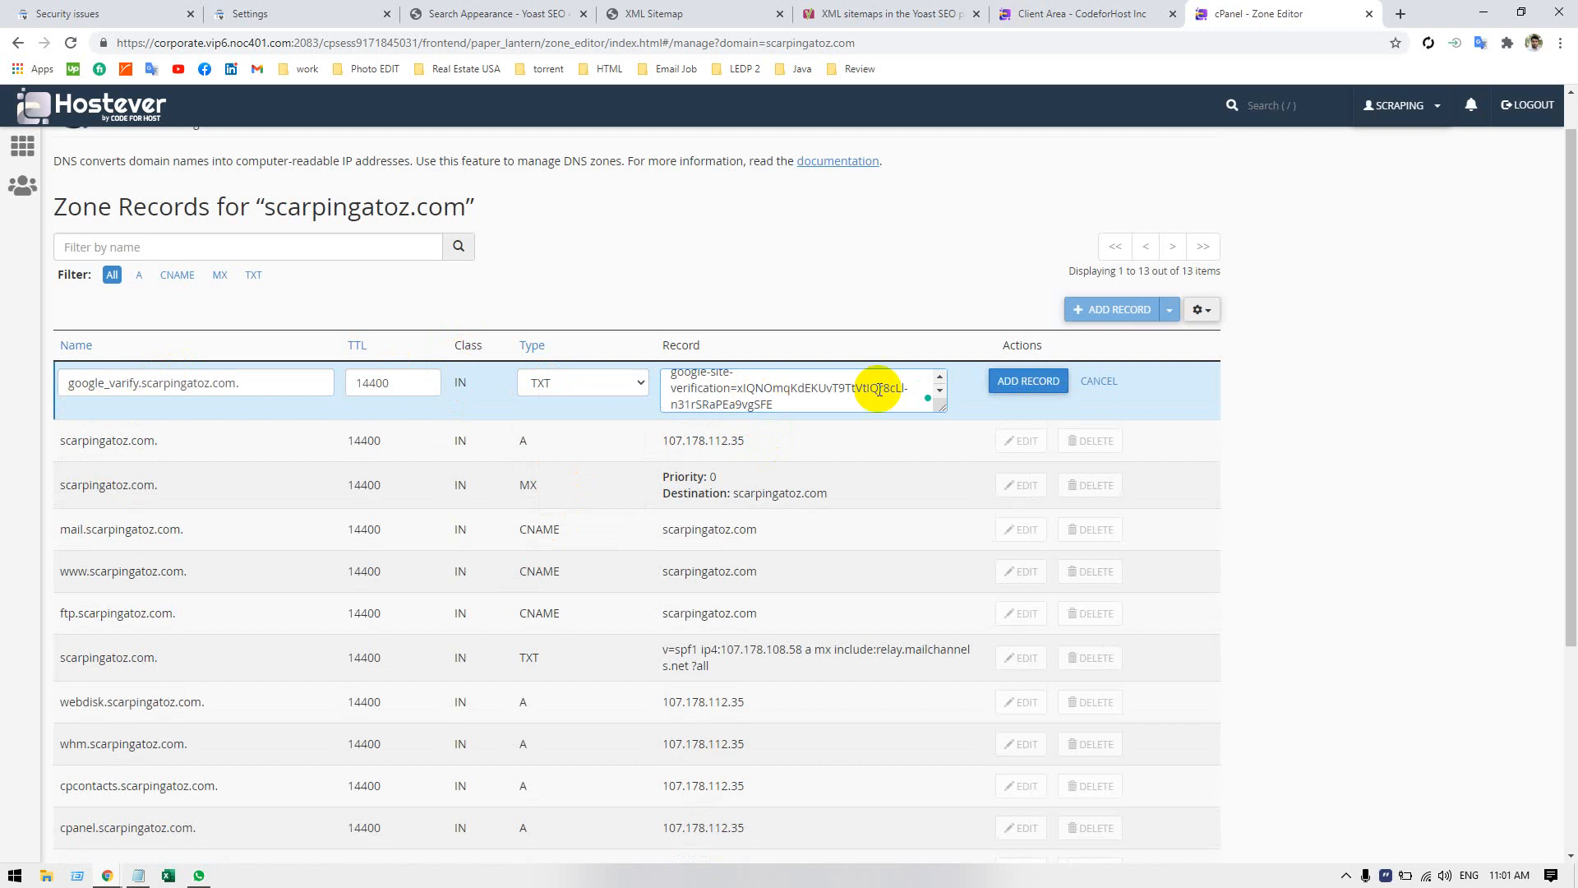
left_click(1028, 380)
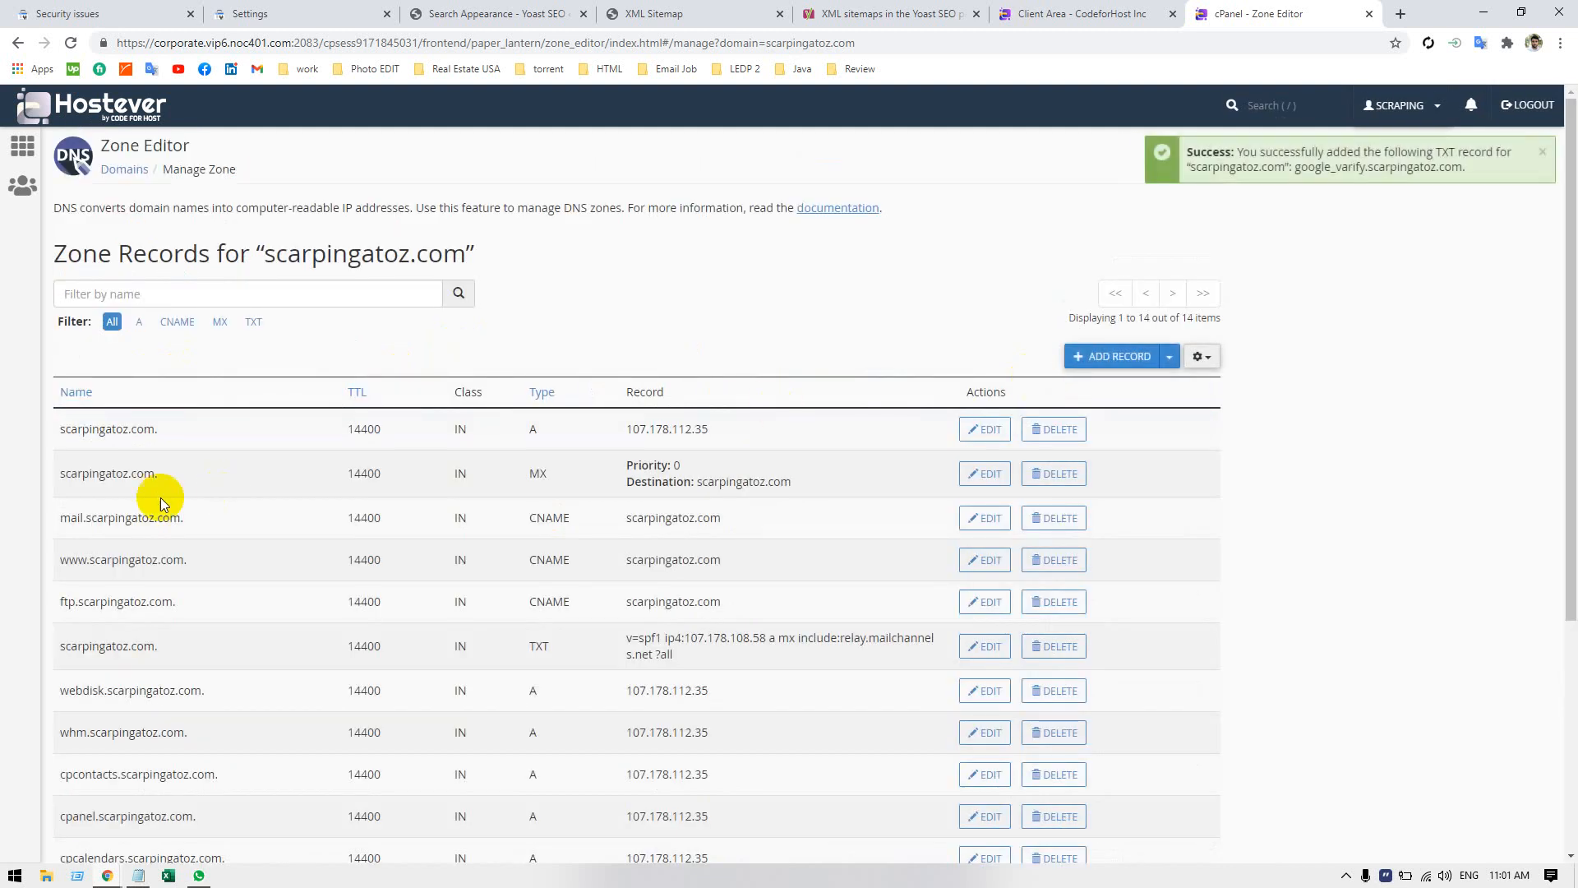
Check the added google_varify record in the zone list, then try to verify scarpingatoz.com in Search Console.
scroll(259, 574, "down", 4)
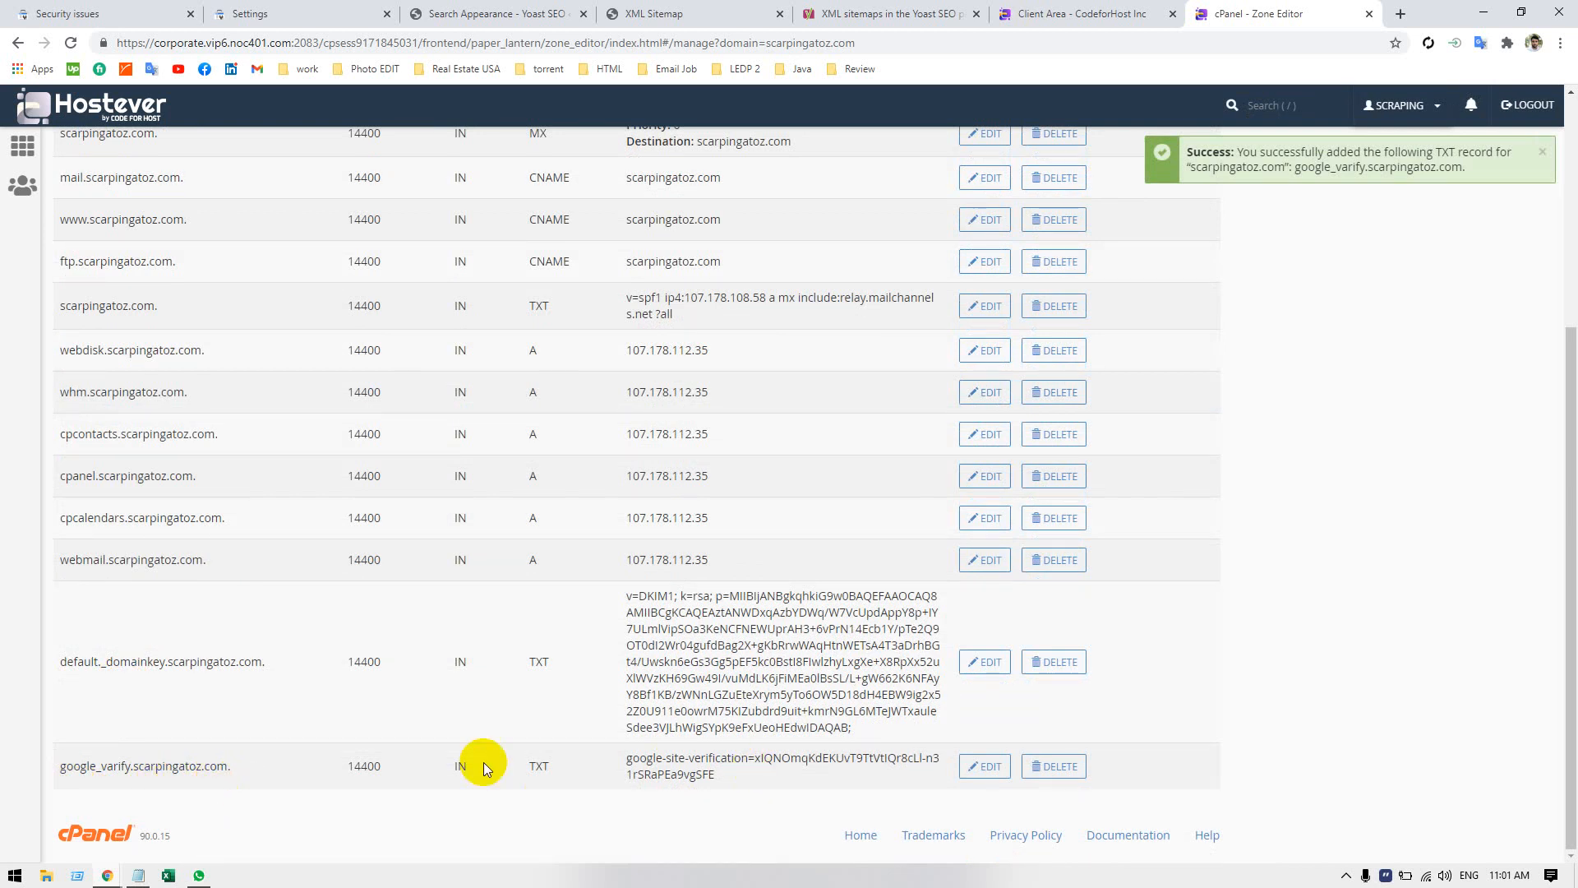
scroll(877, 781, "up", 2)
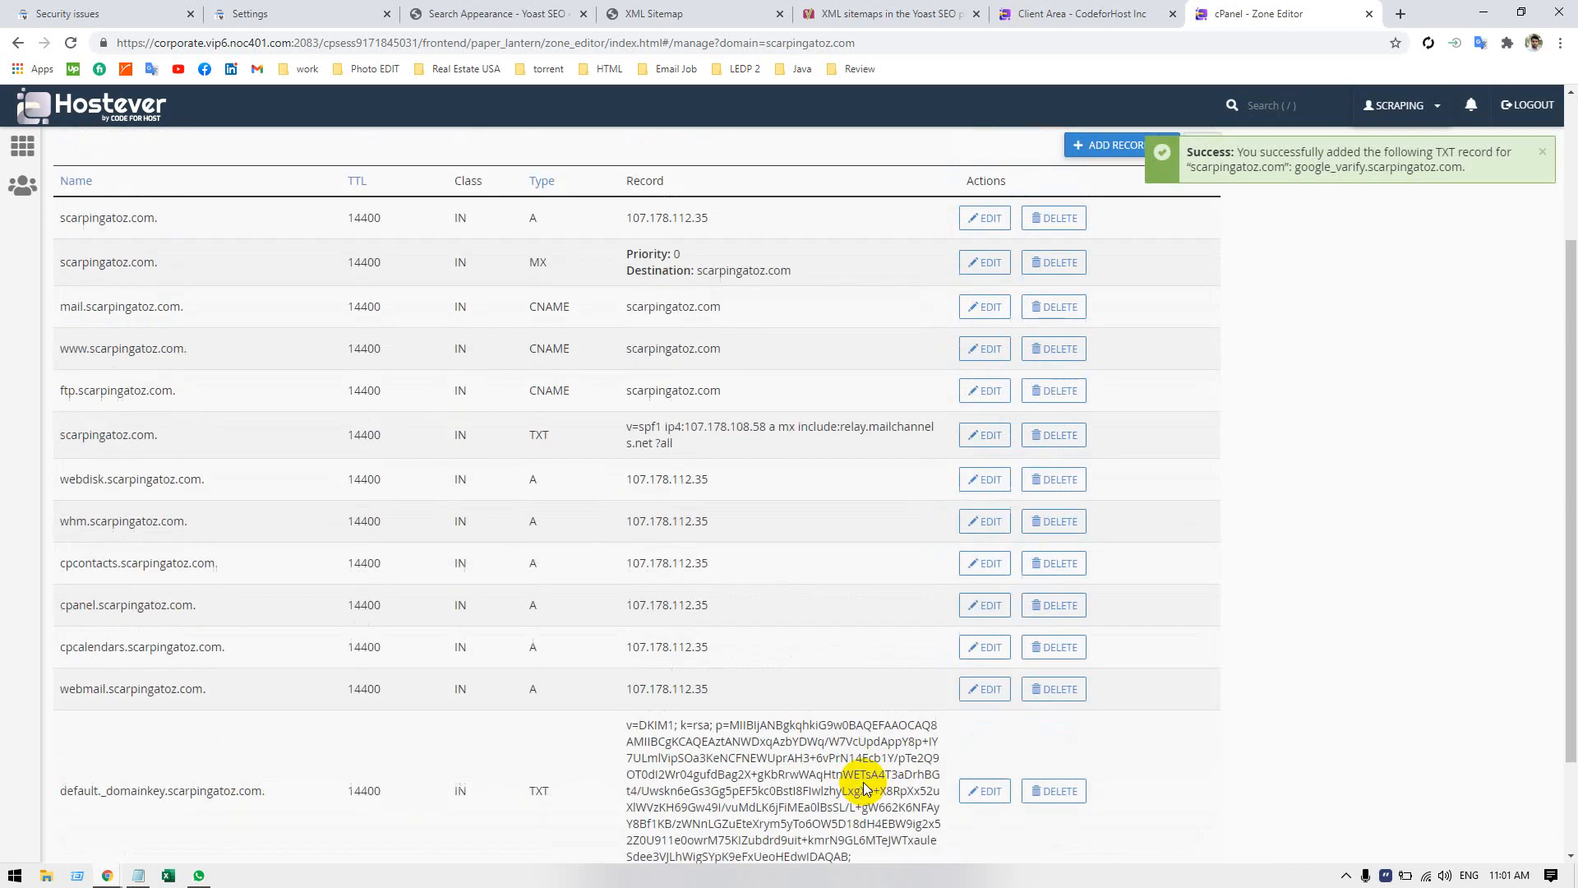
left_click(1055, 20)
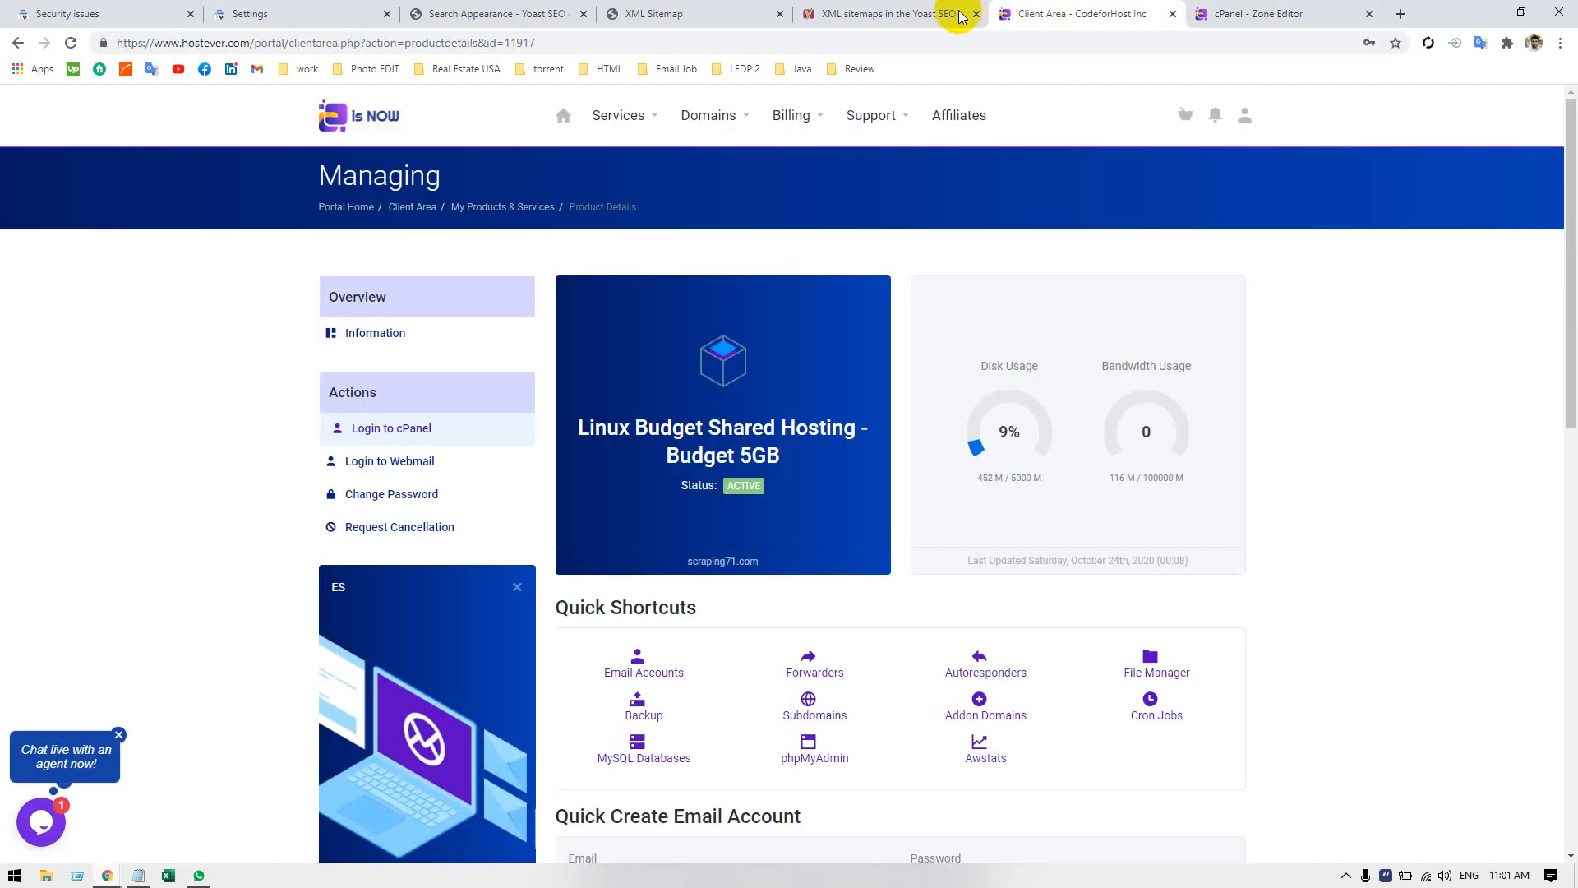
left_click(33, 14)
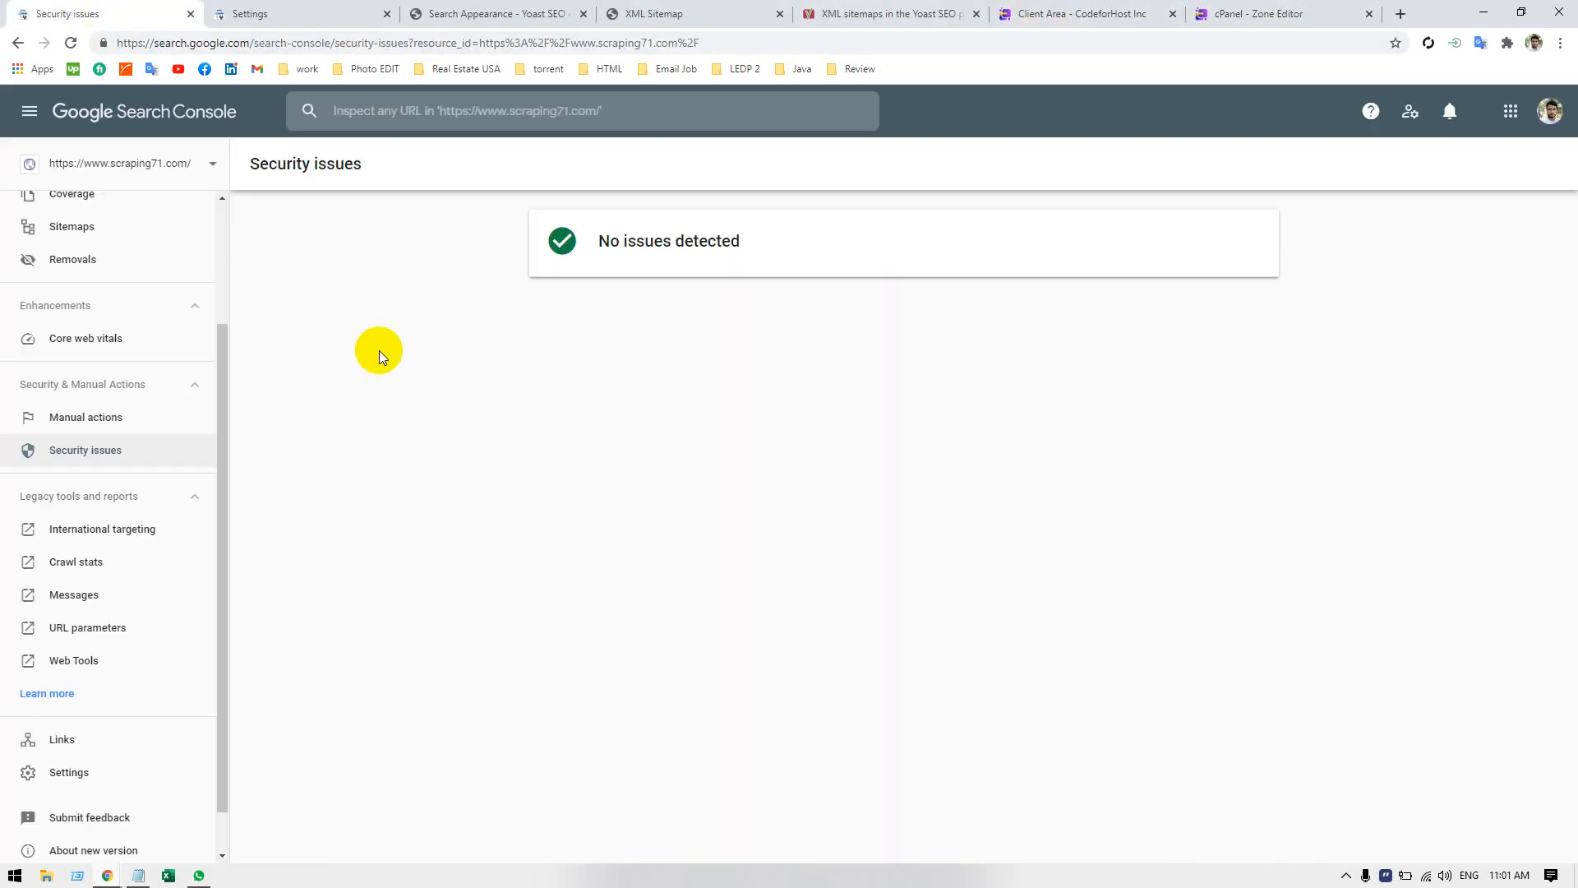
left_click(290, 15)
left_click(1018, 680)
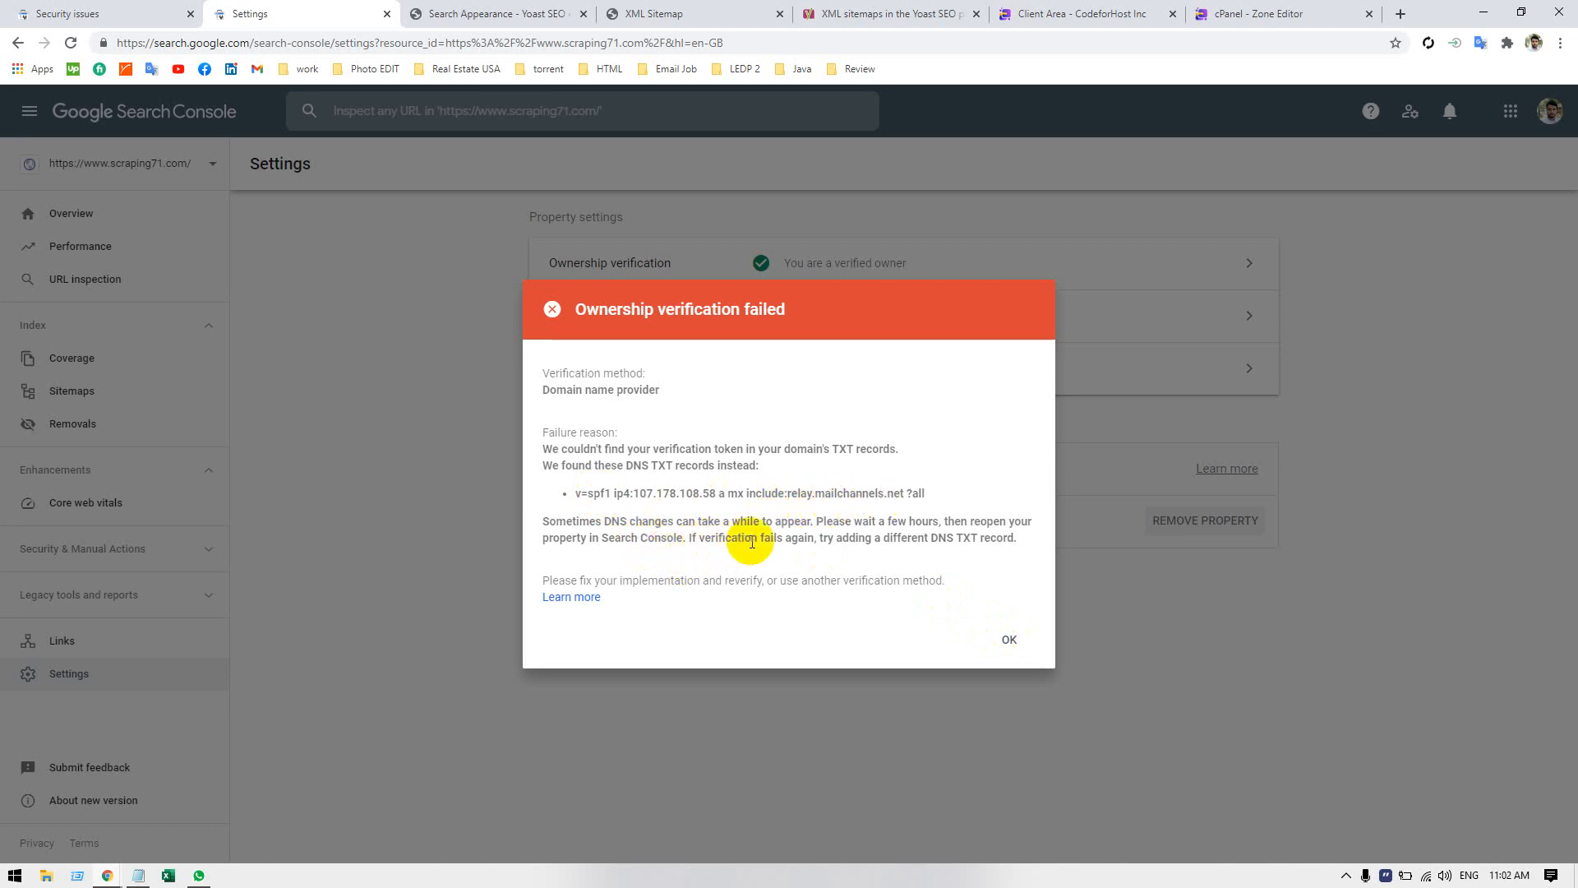
left_click(1013, 642)
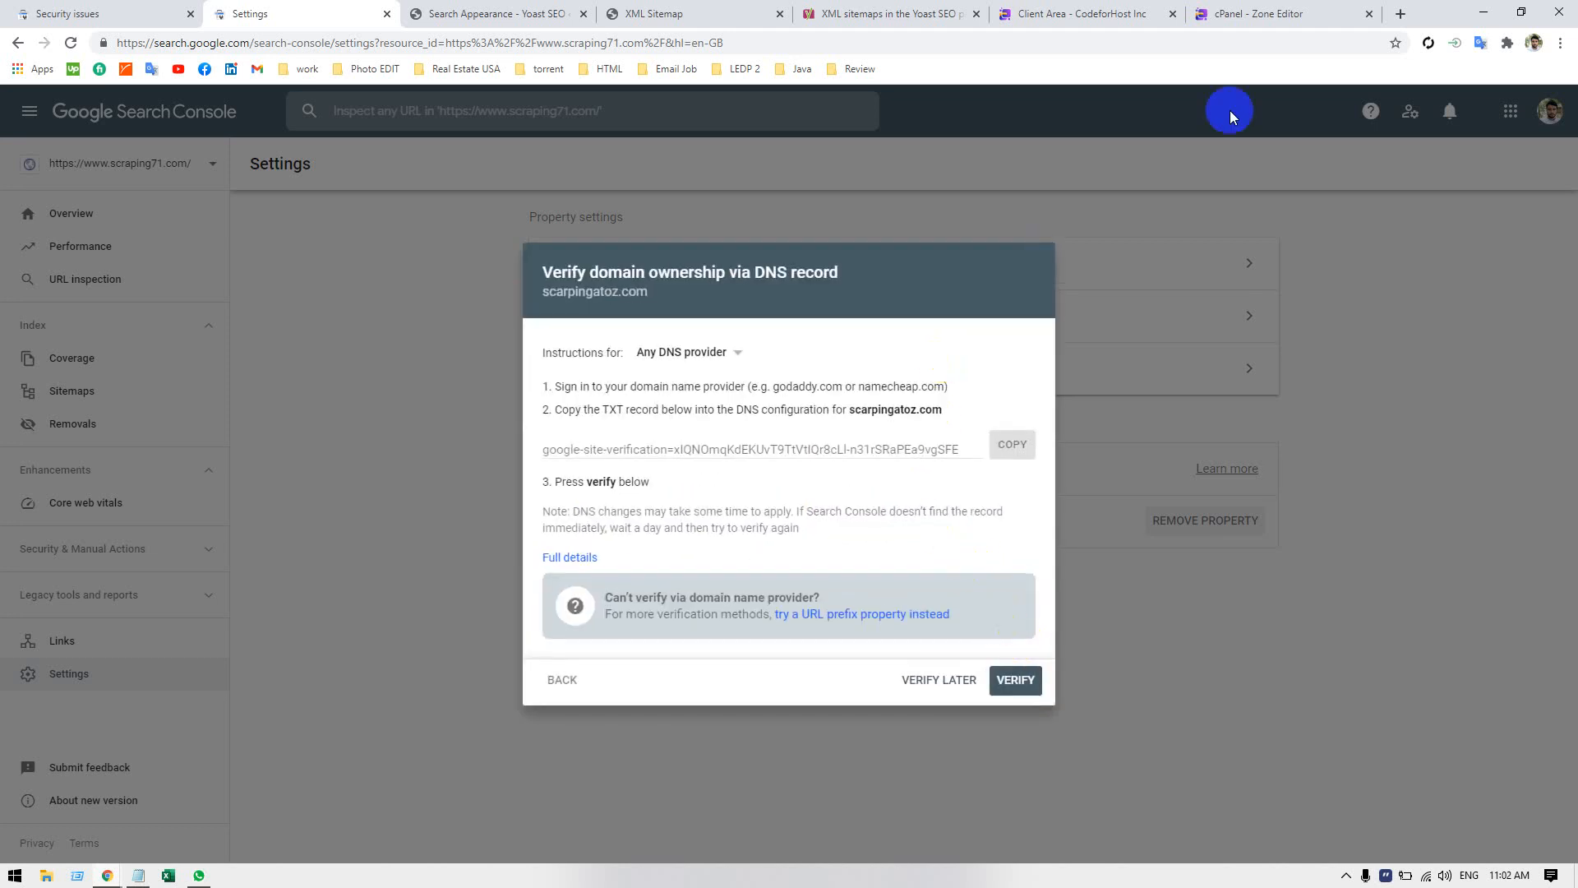
Reload the scarpingatoz.com zone records in cPanel and examine the google_varify TXT record's text.
left_click(1270, 13)
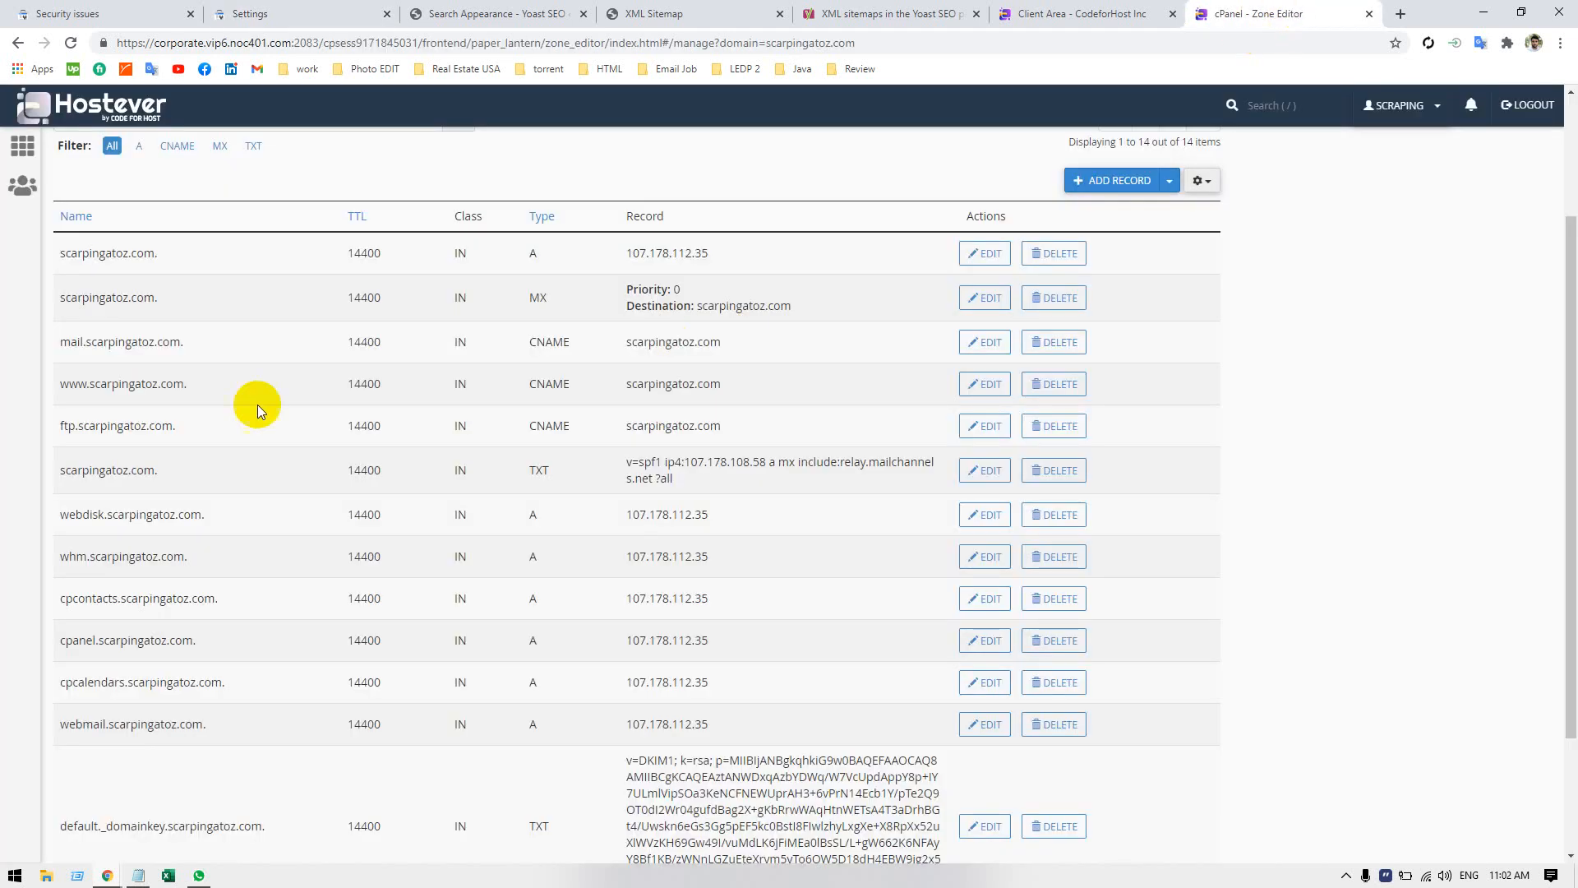
left_click(293, 44)
key("Return")
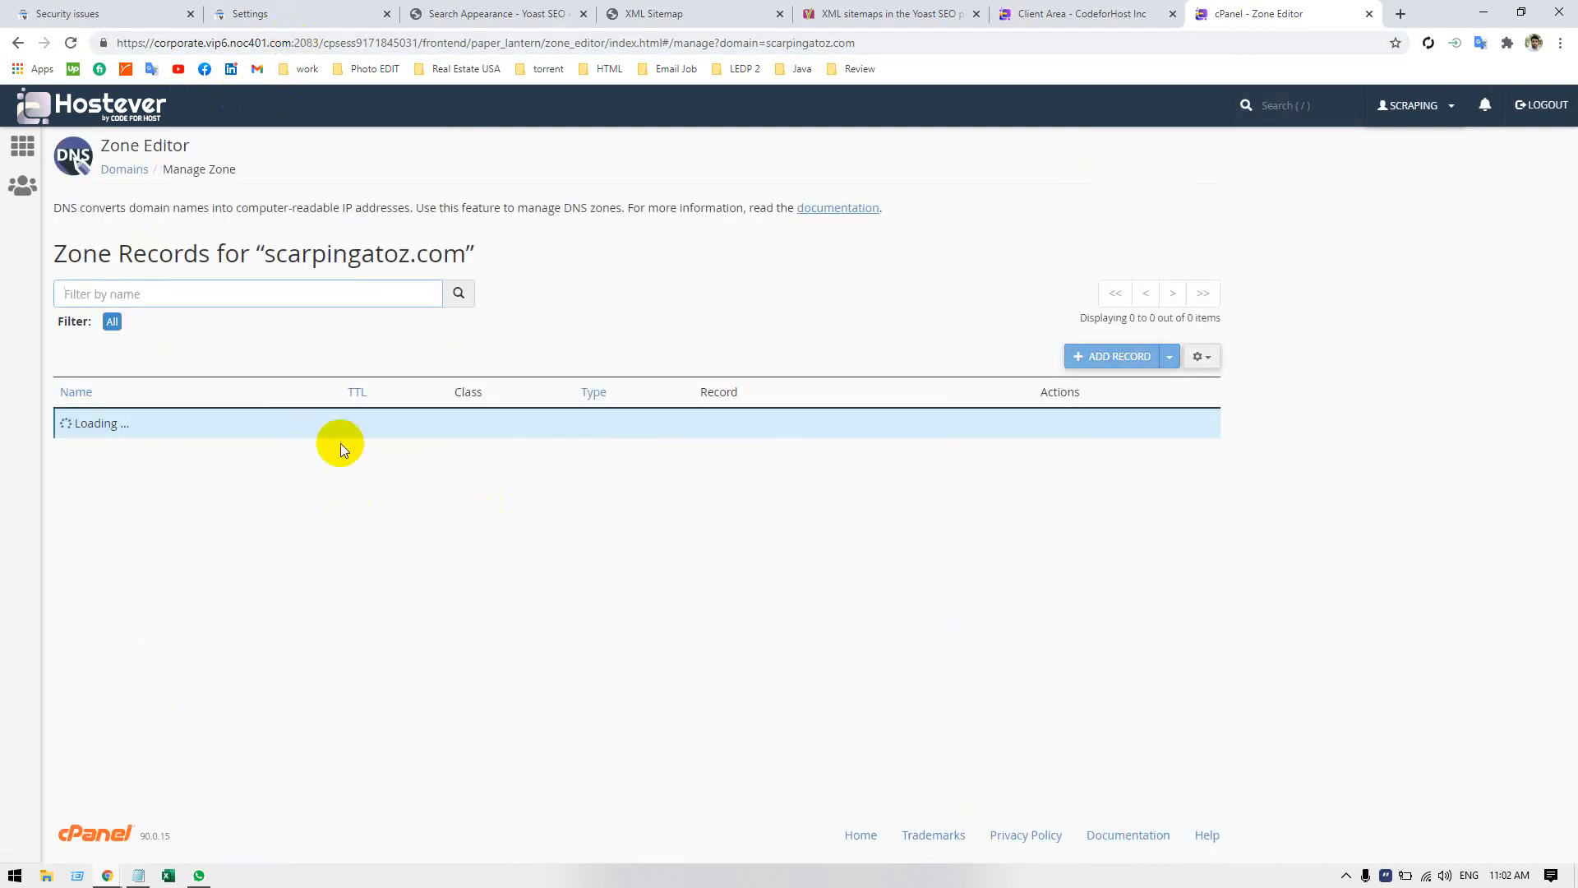
scroll(497, 444, "down", 3)
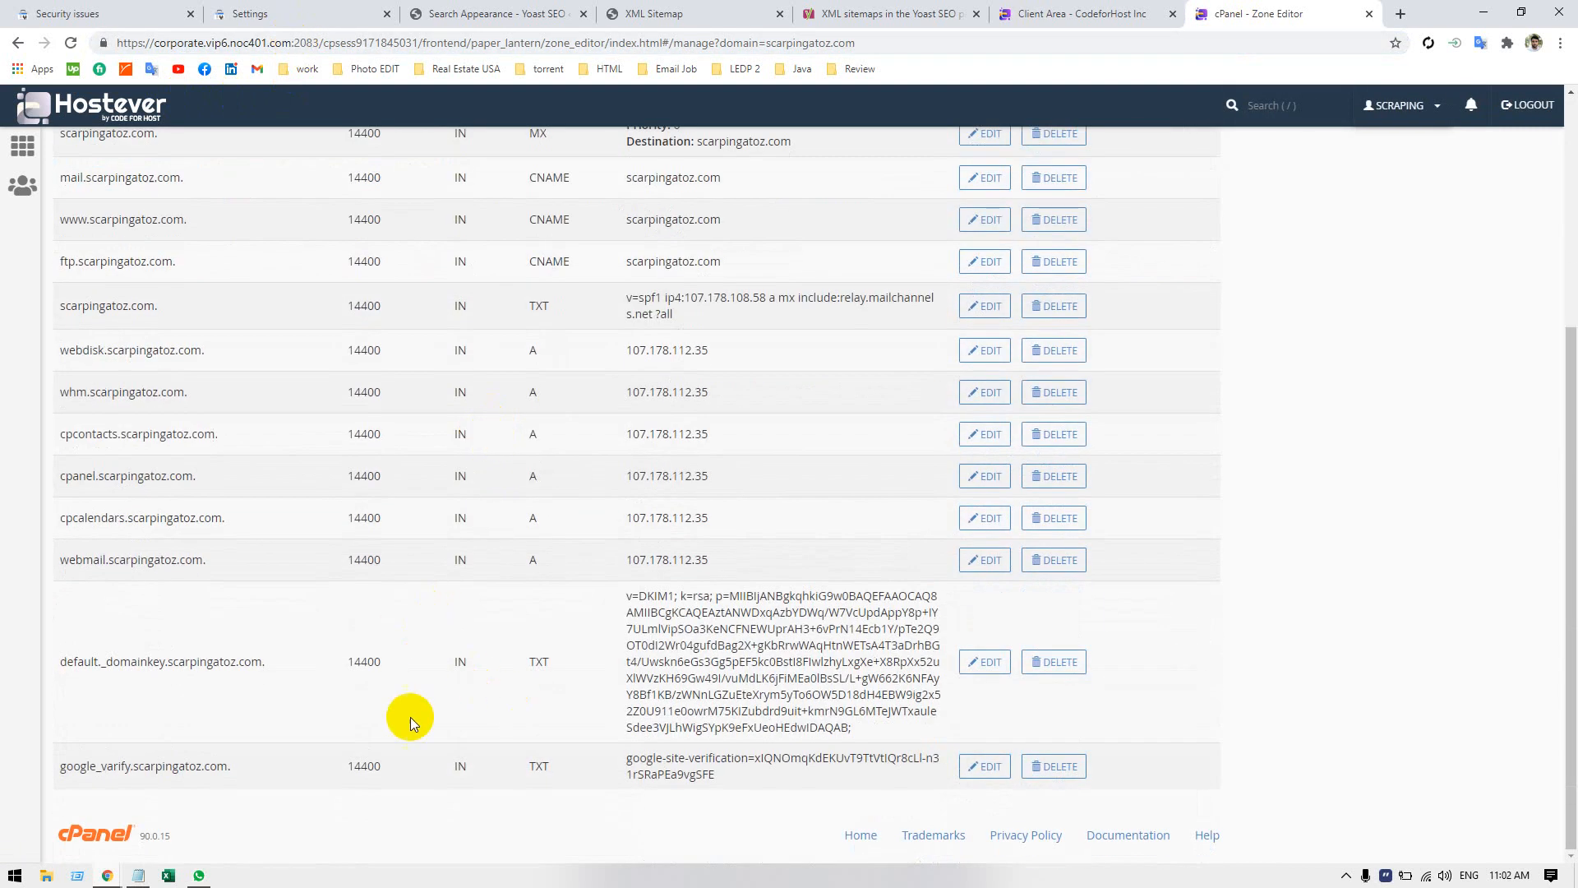
triple_click(642, 763)
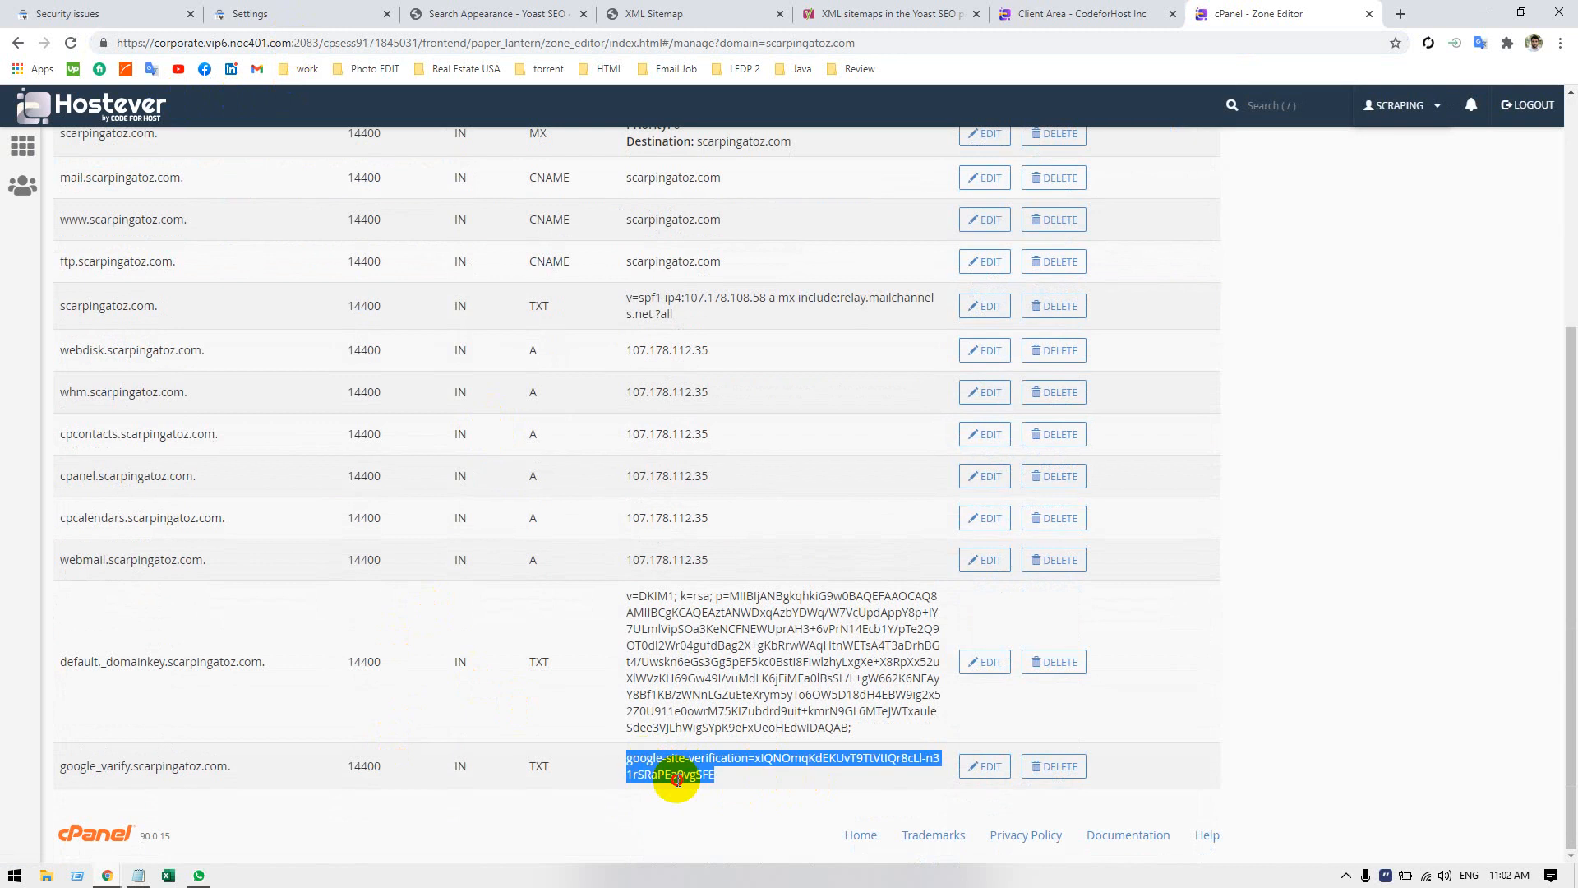
left_click(600, 806)
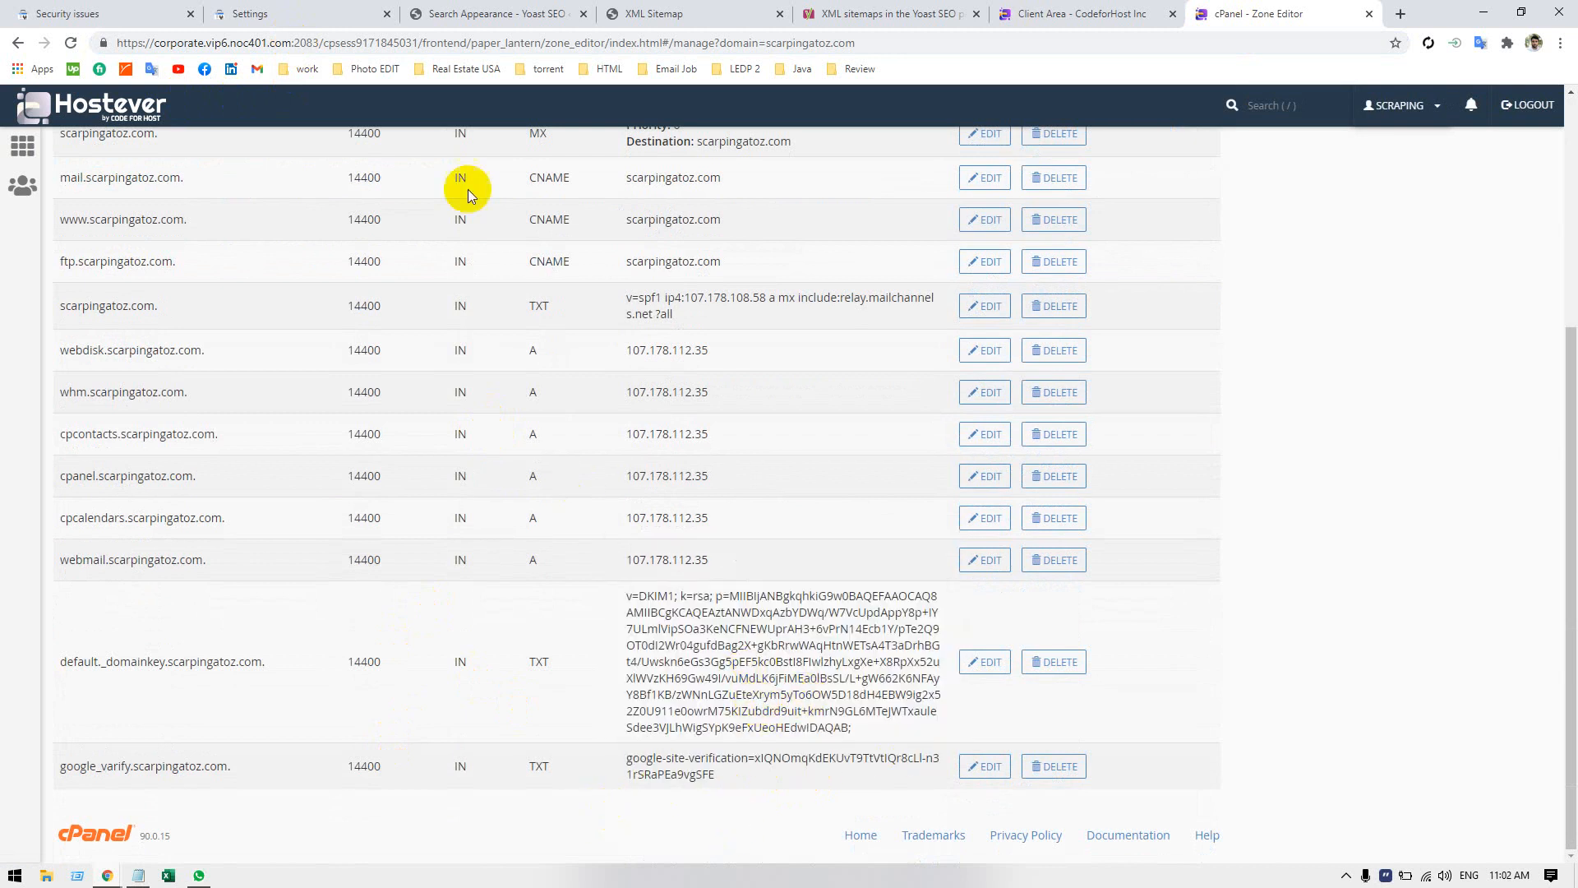
Return to Search Console and try the DNS ownership verification of scarpingatoz.com again.
left_click(33, 13)
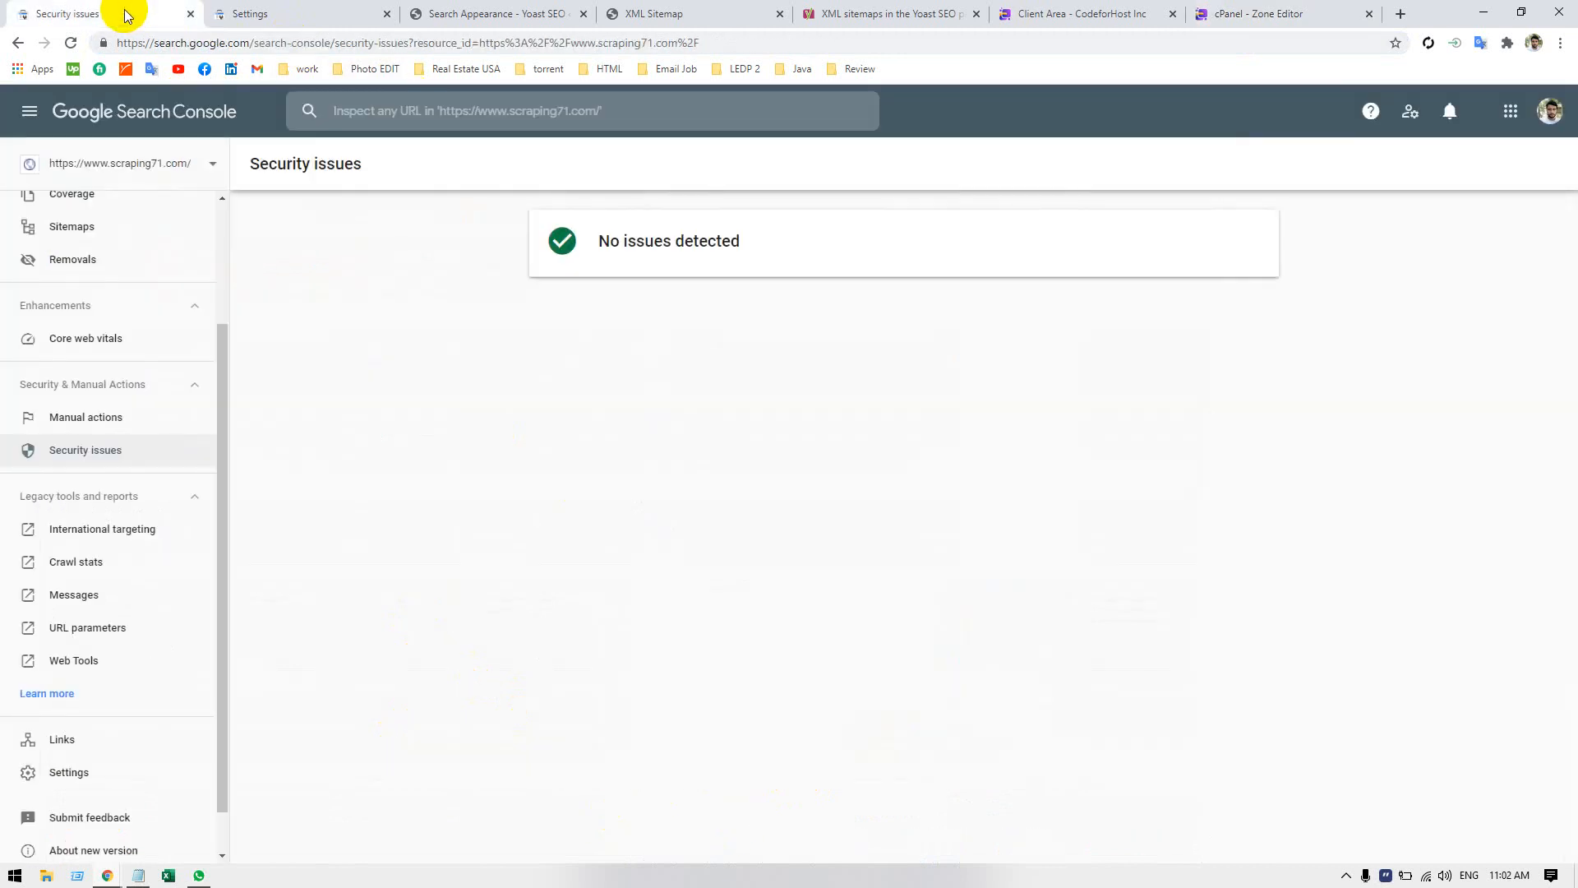
left_click(249, 14)
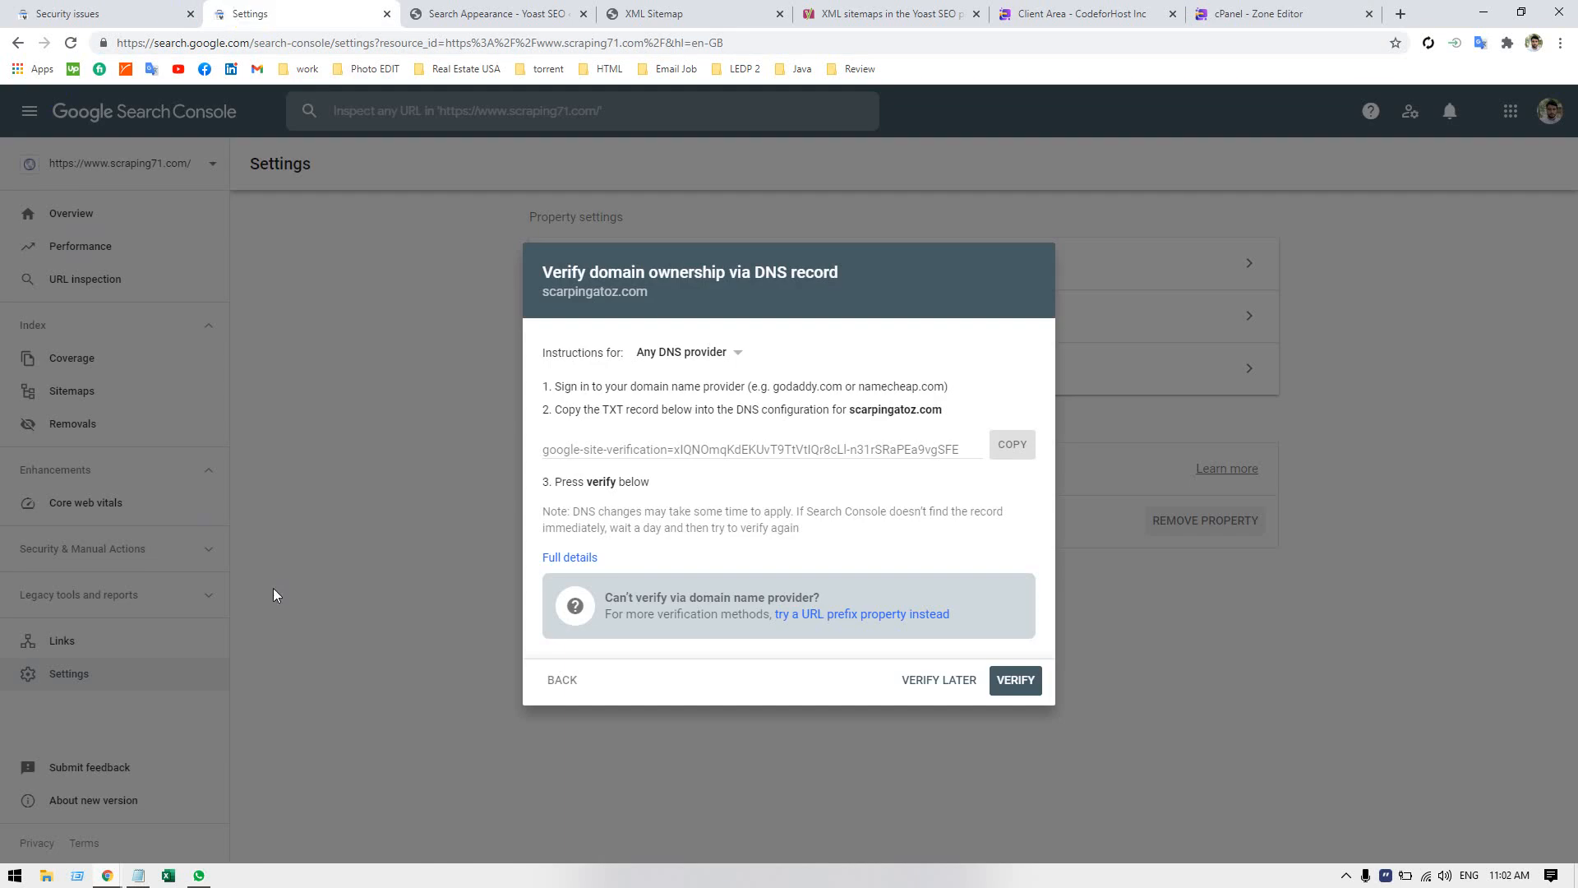
left_click(1028, 689)
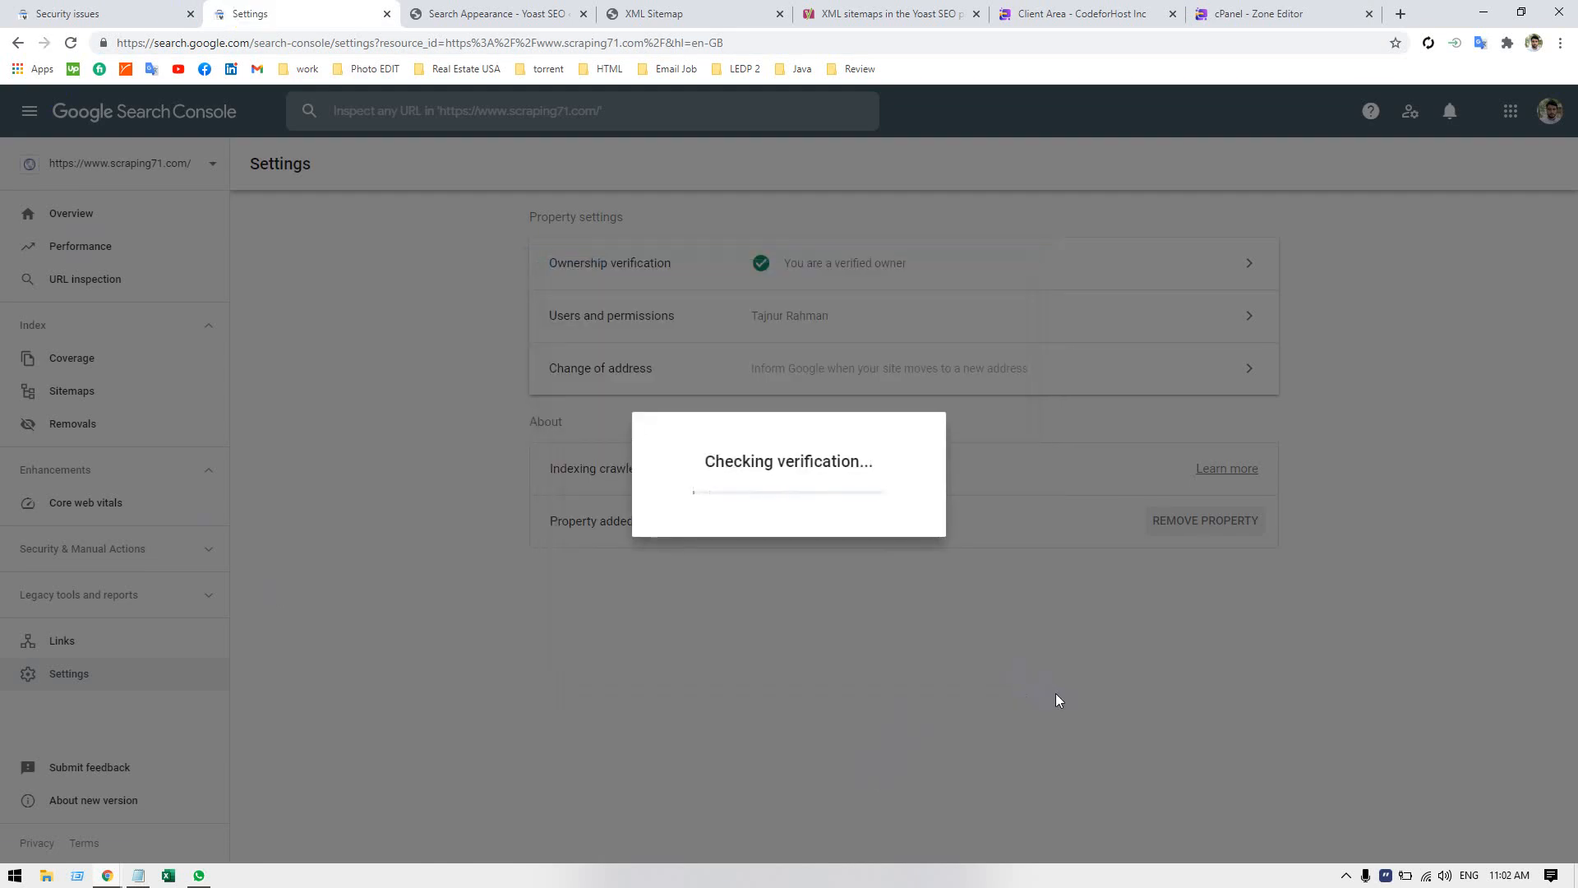
left_click(1008, 649)
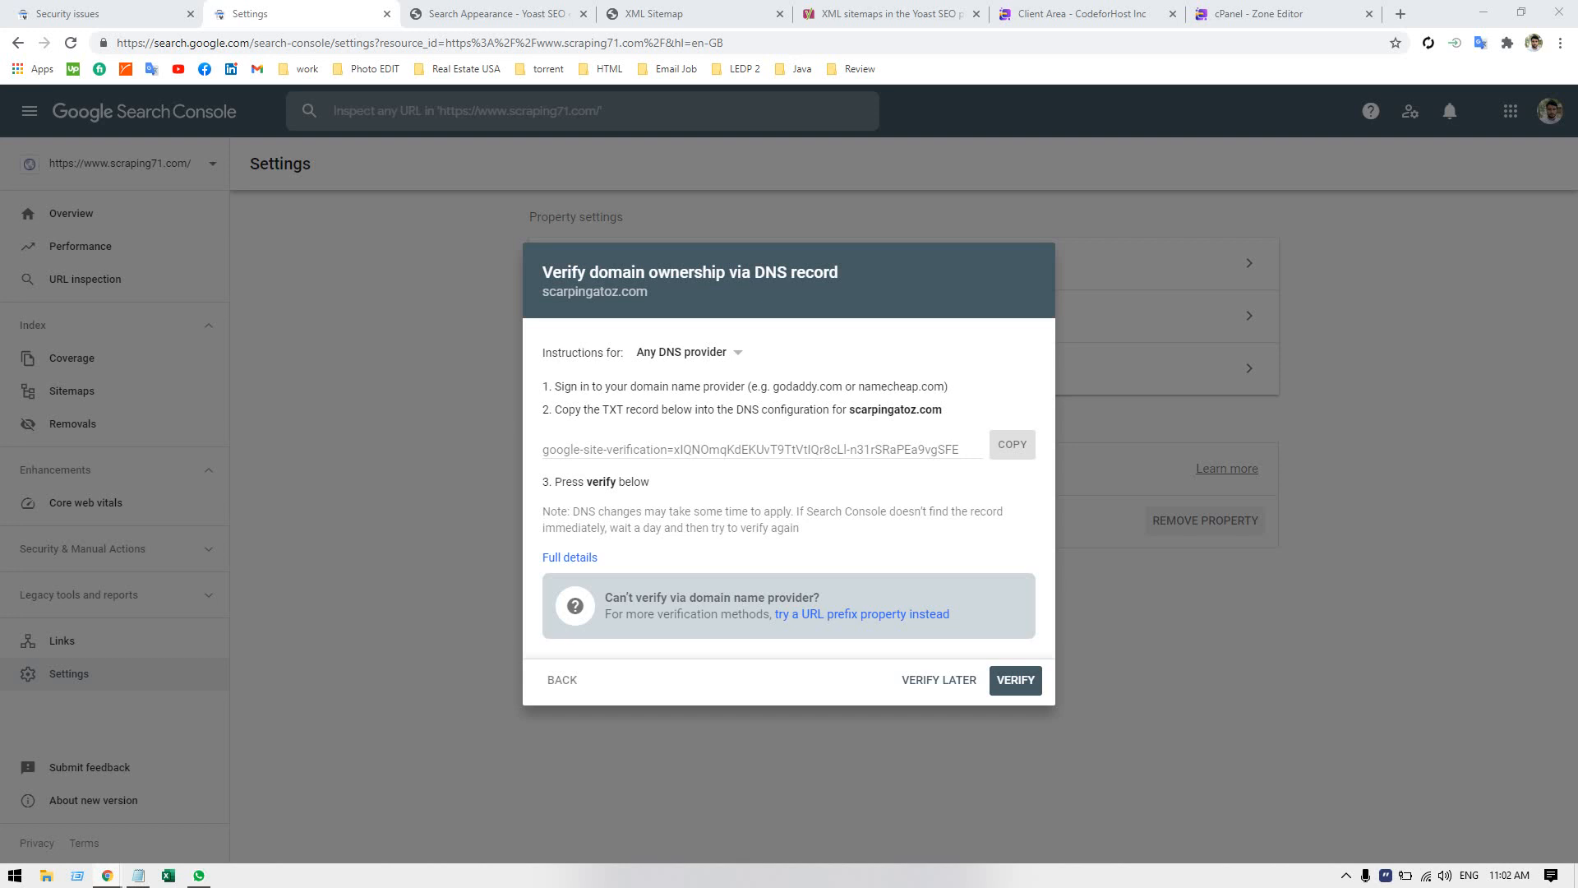
Review the scarpingatoz.com zone records in cPanel once more and reload the hosting client area page.
left_click(1283, 14)
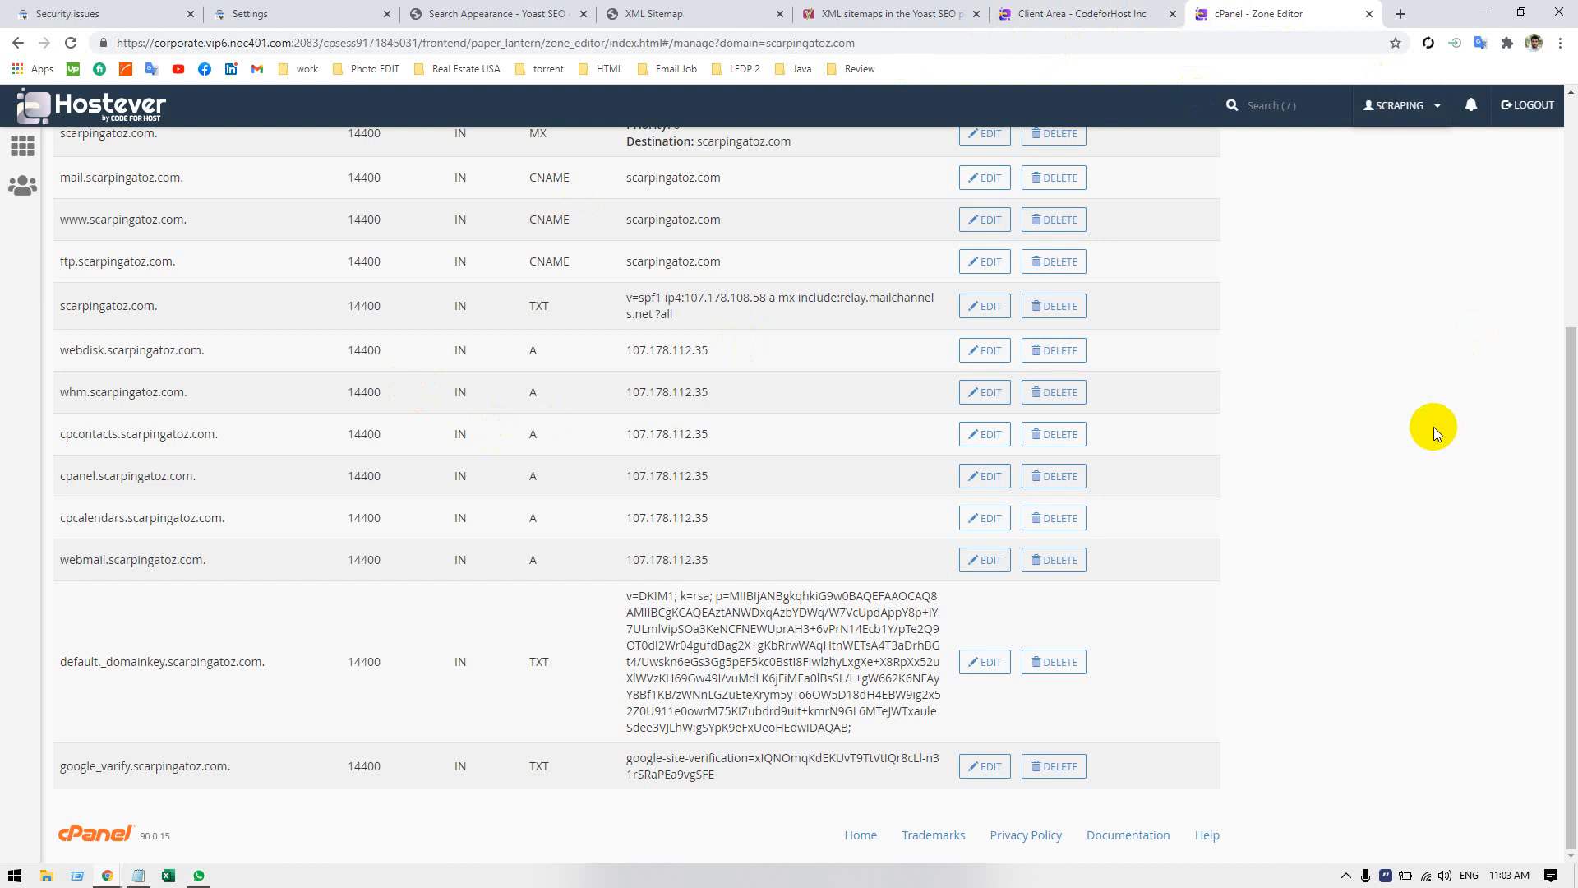
scroll(821, 476, "up", 5)
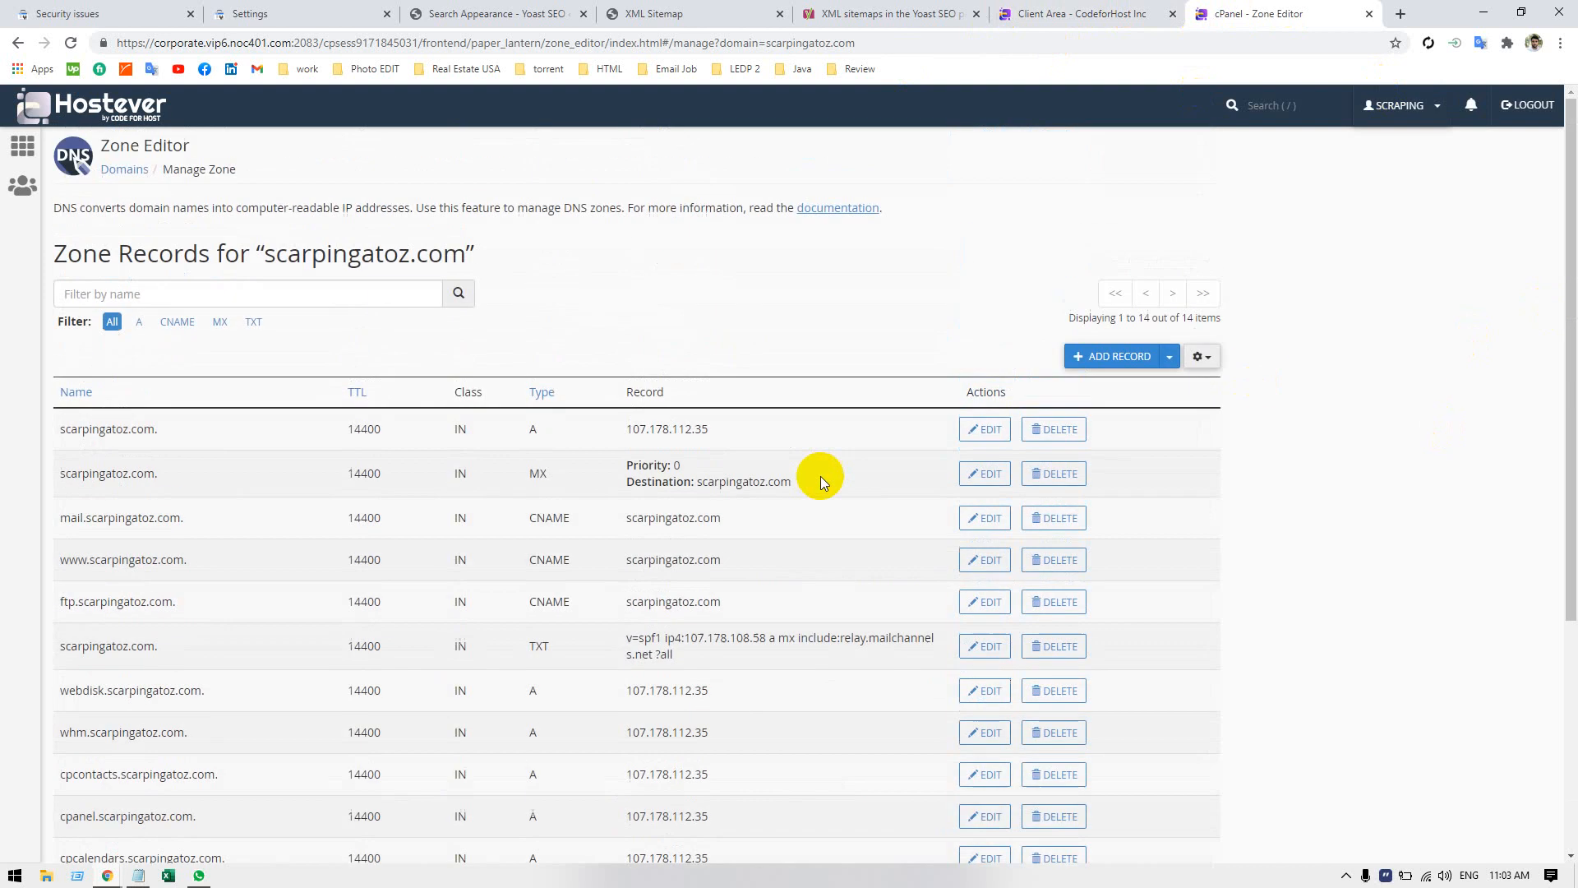
scroll(820, 476, "down", 4)
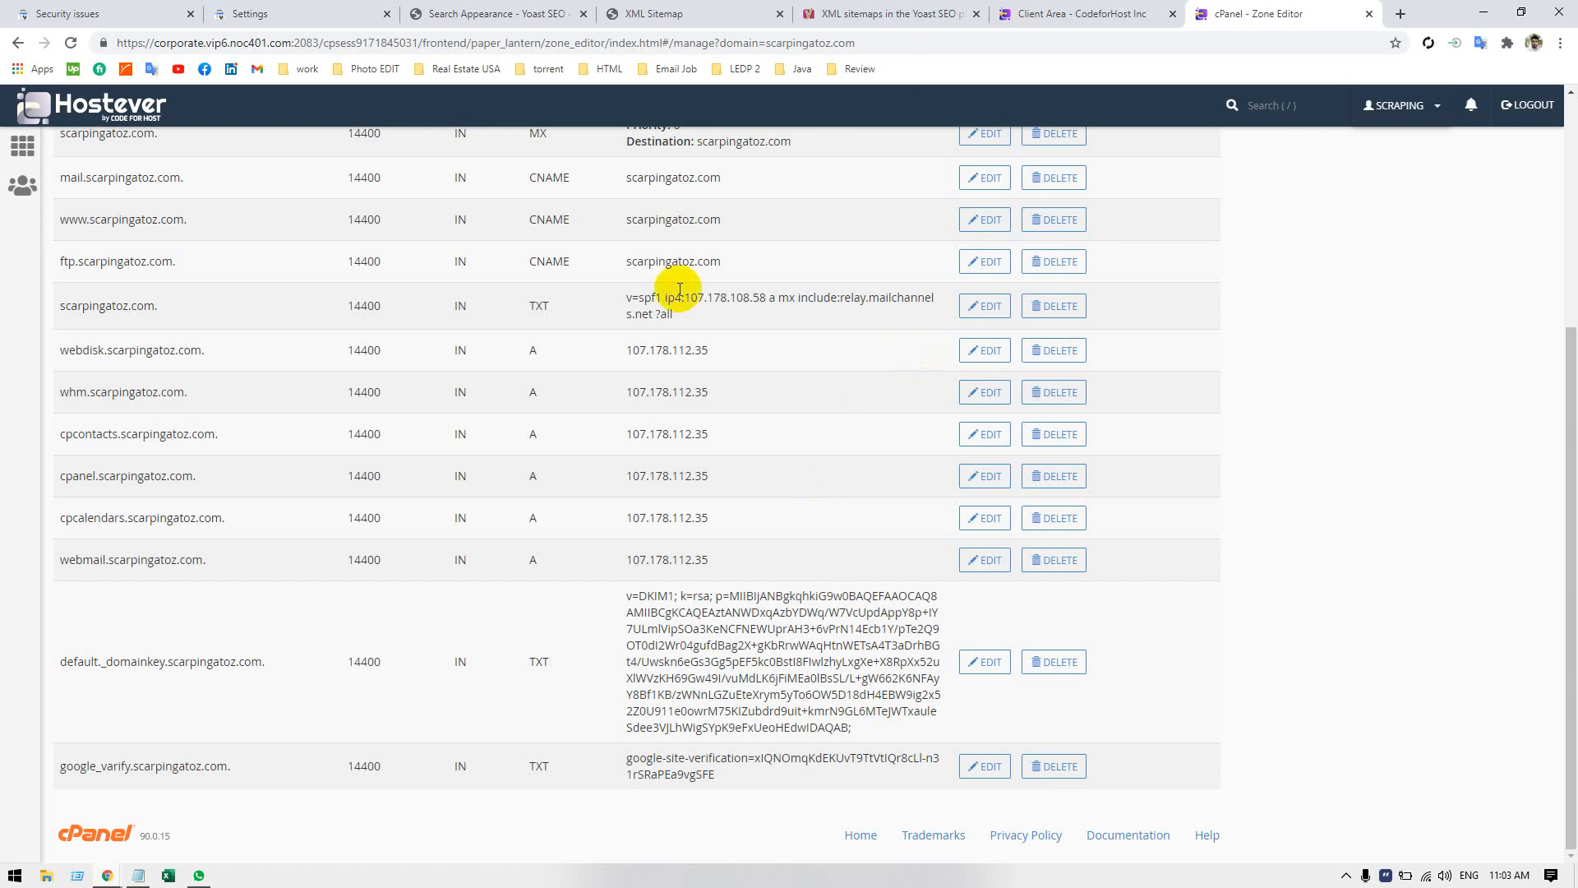
left_click(1056, 13)
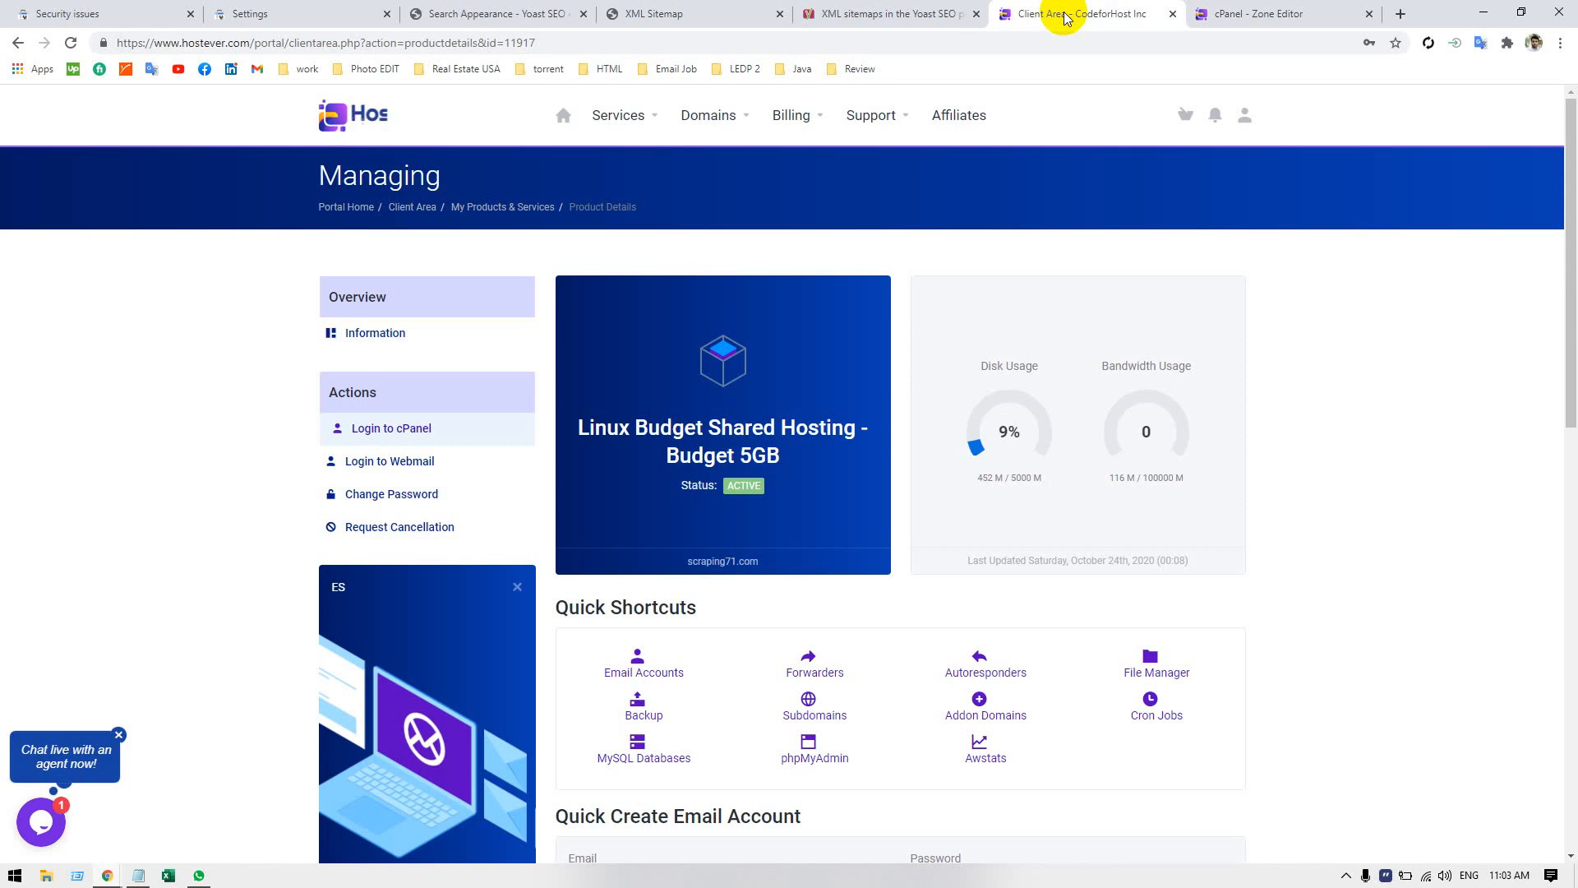
left_click(70, 43)
Go back to the DNS verification dialog in Search Console and retry verifying scarpingatoz.com.
left_click(74, 23)
left_click(327, 21)
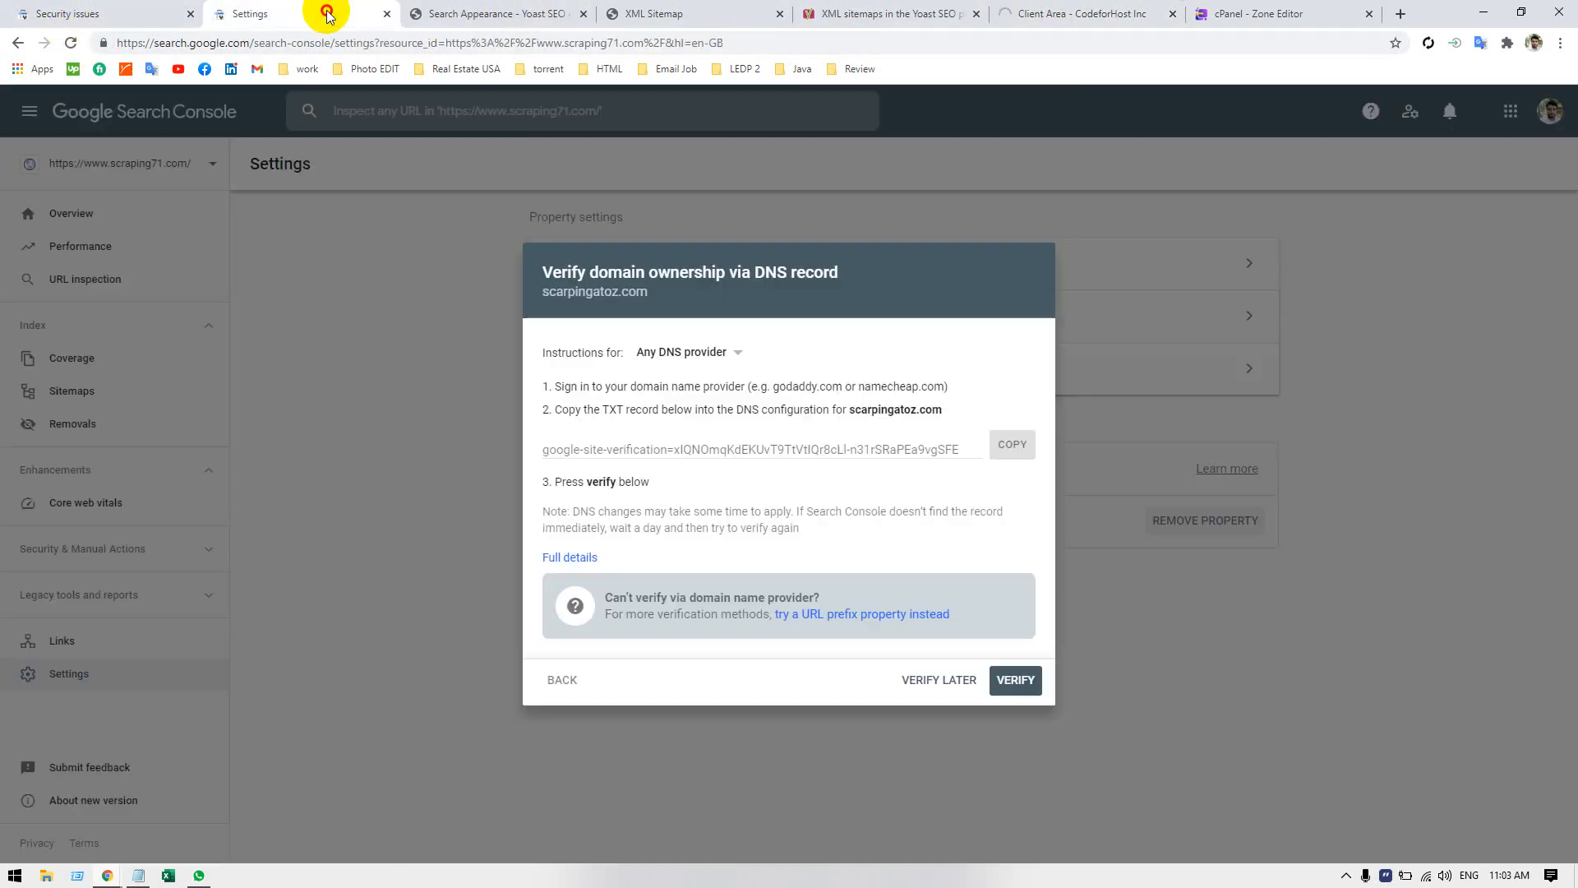
left_click(1016, 680)
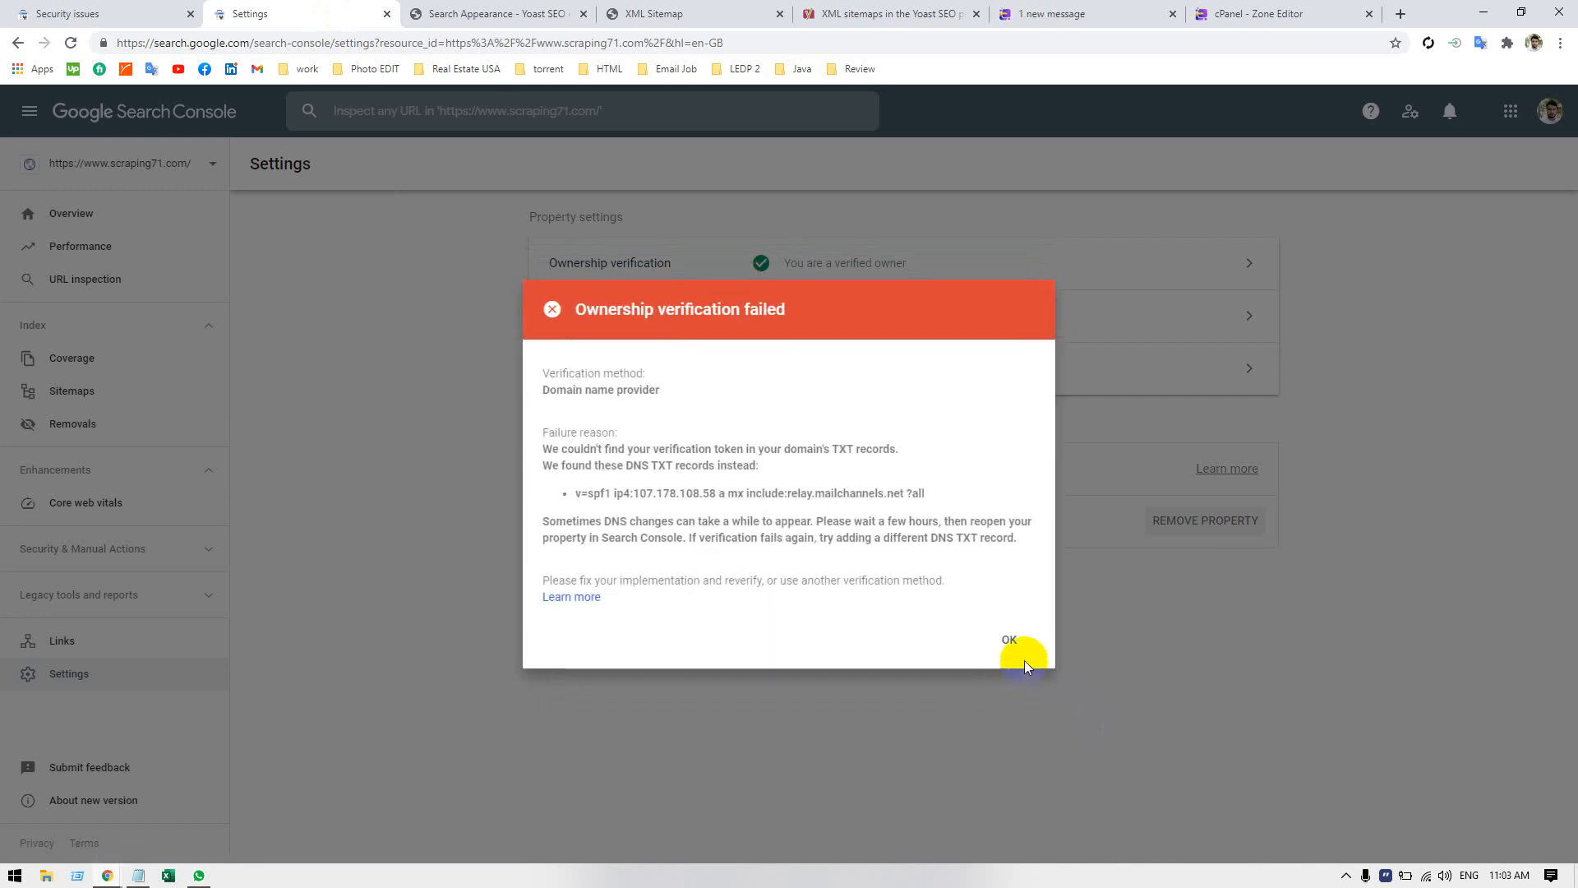
left_click(1005, 640)
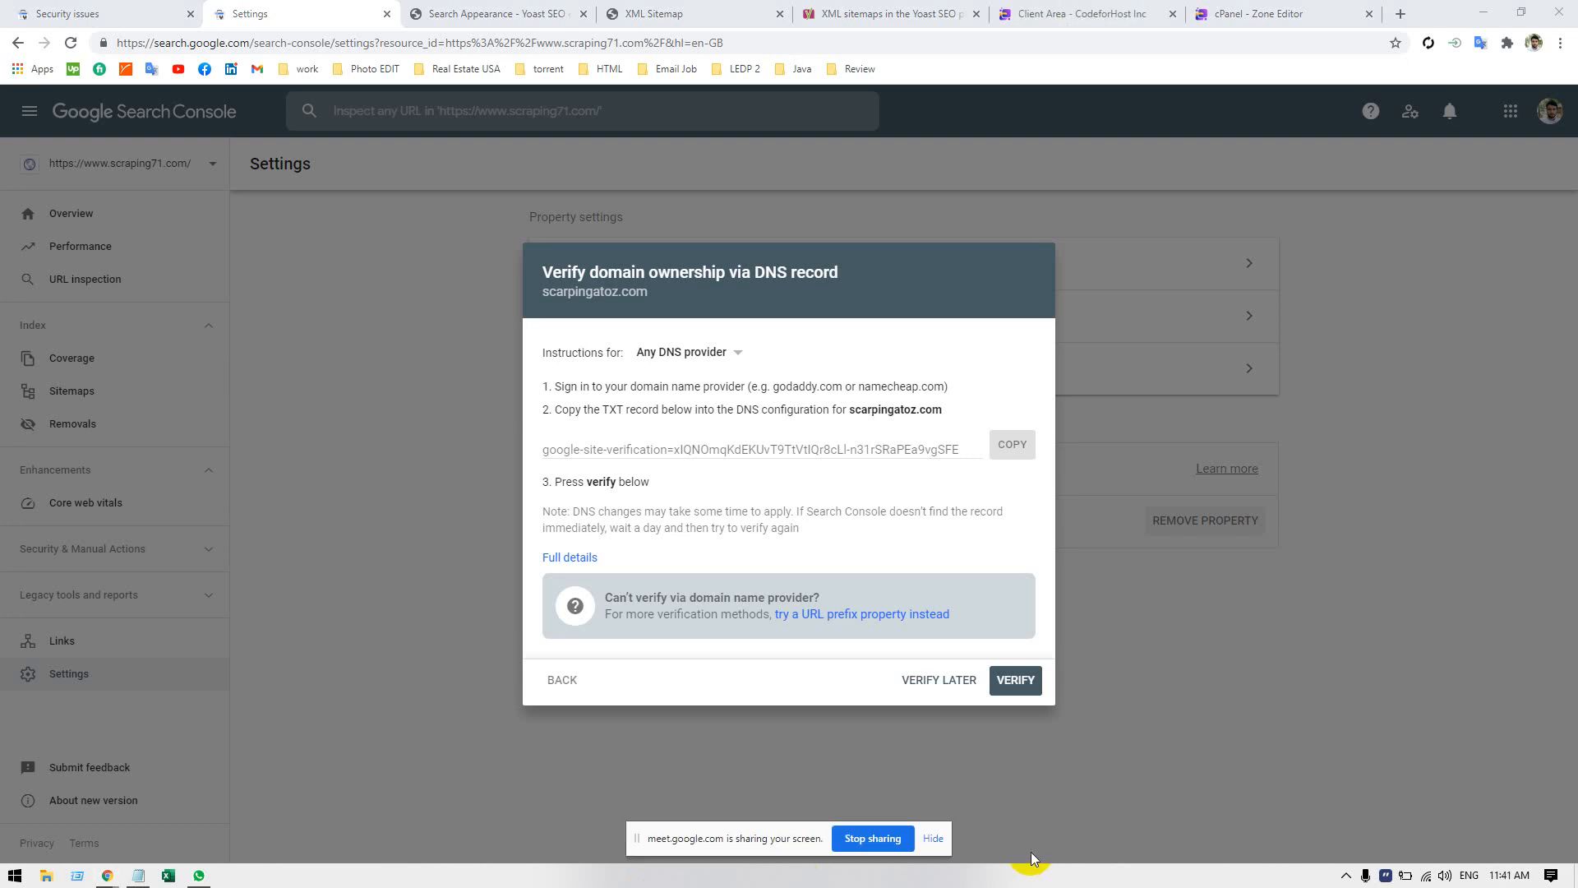
Hide the screen sharing notice and verify ownership of scarpingatoz.com through the DNS record.
left_click(932, 839)
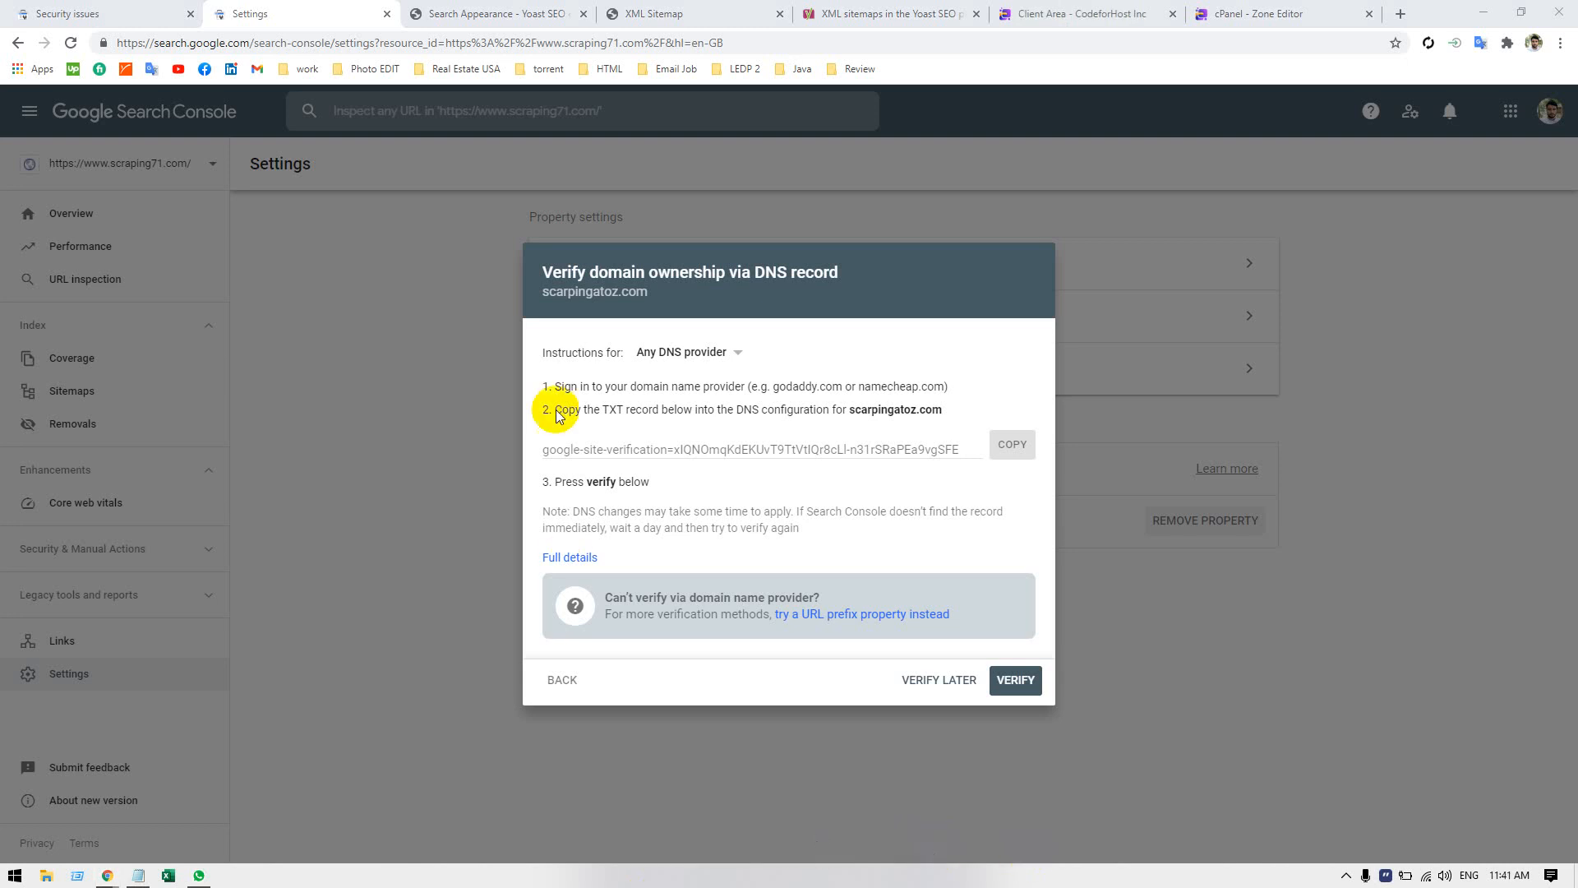
left_click(1015, 681)
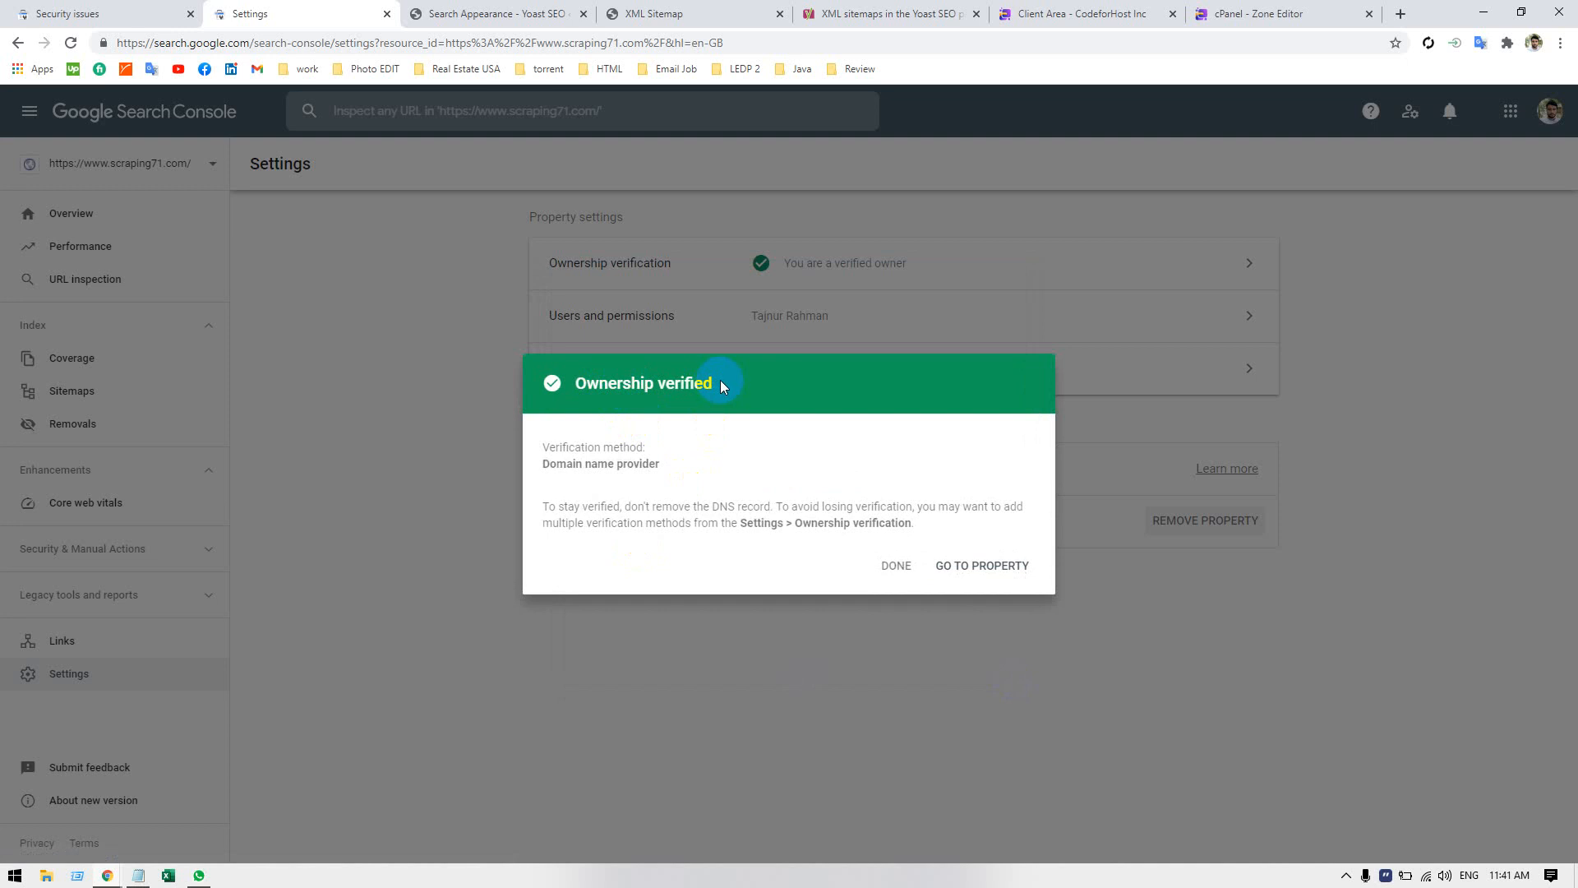
double_click(593, 384)
left_click(832, 383)
left_click(987, 569)
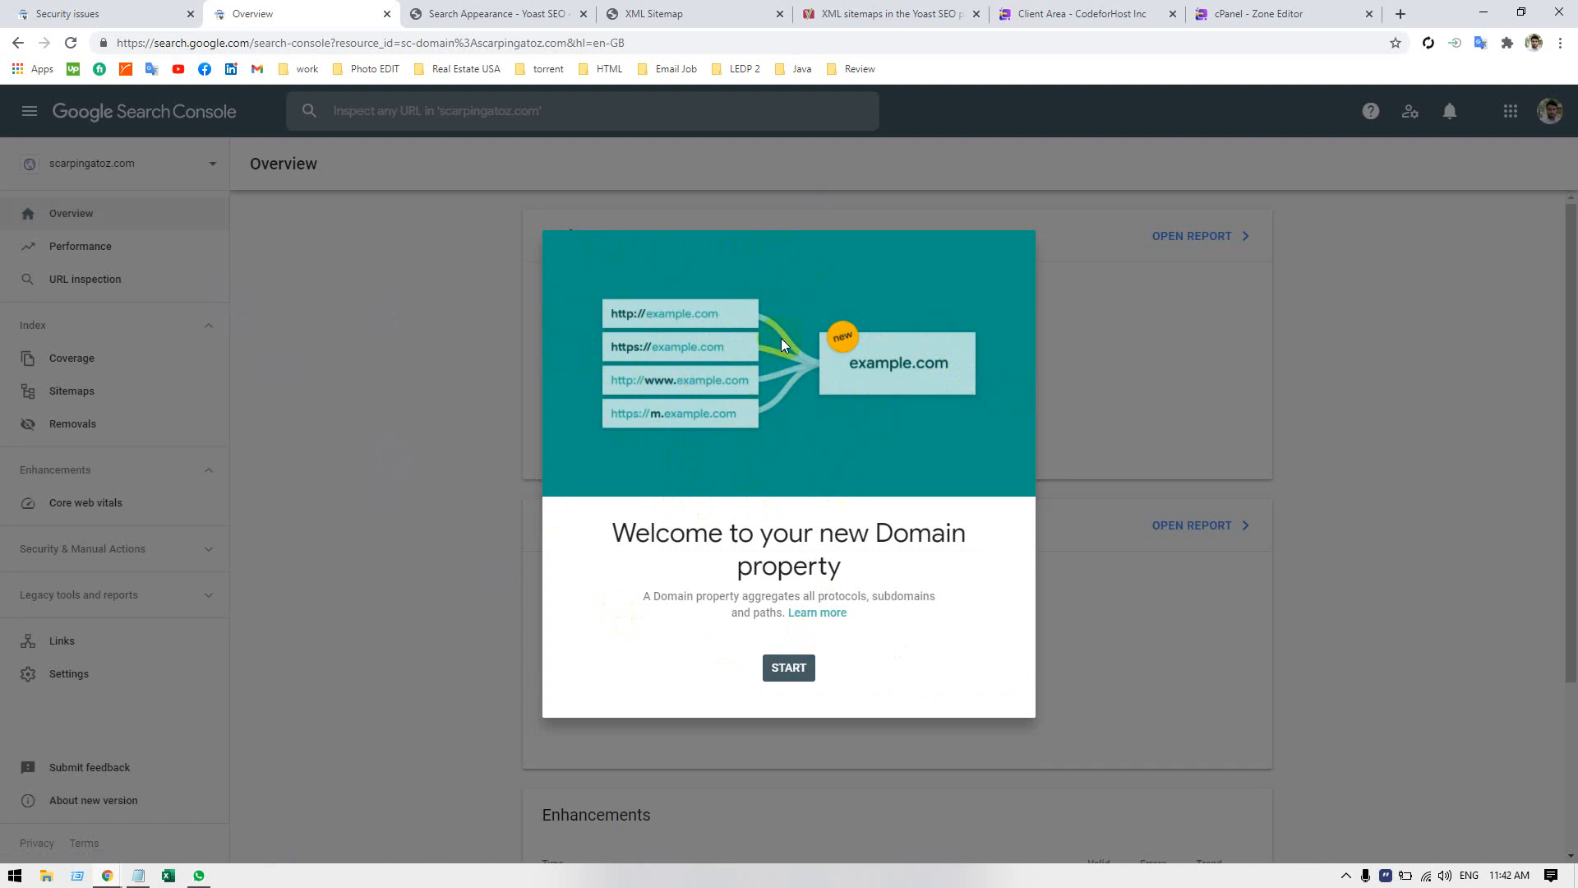
left_click(796, 666)
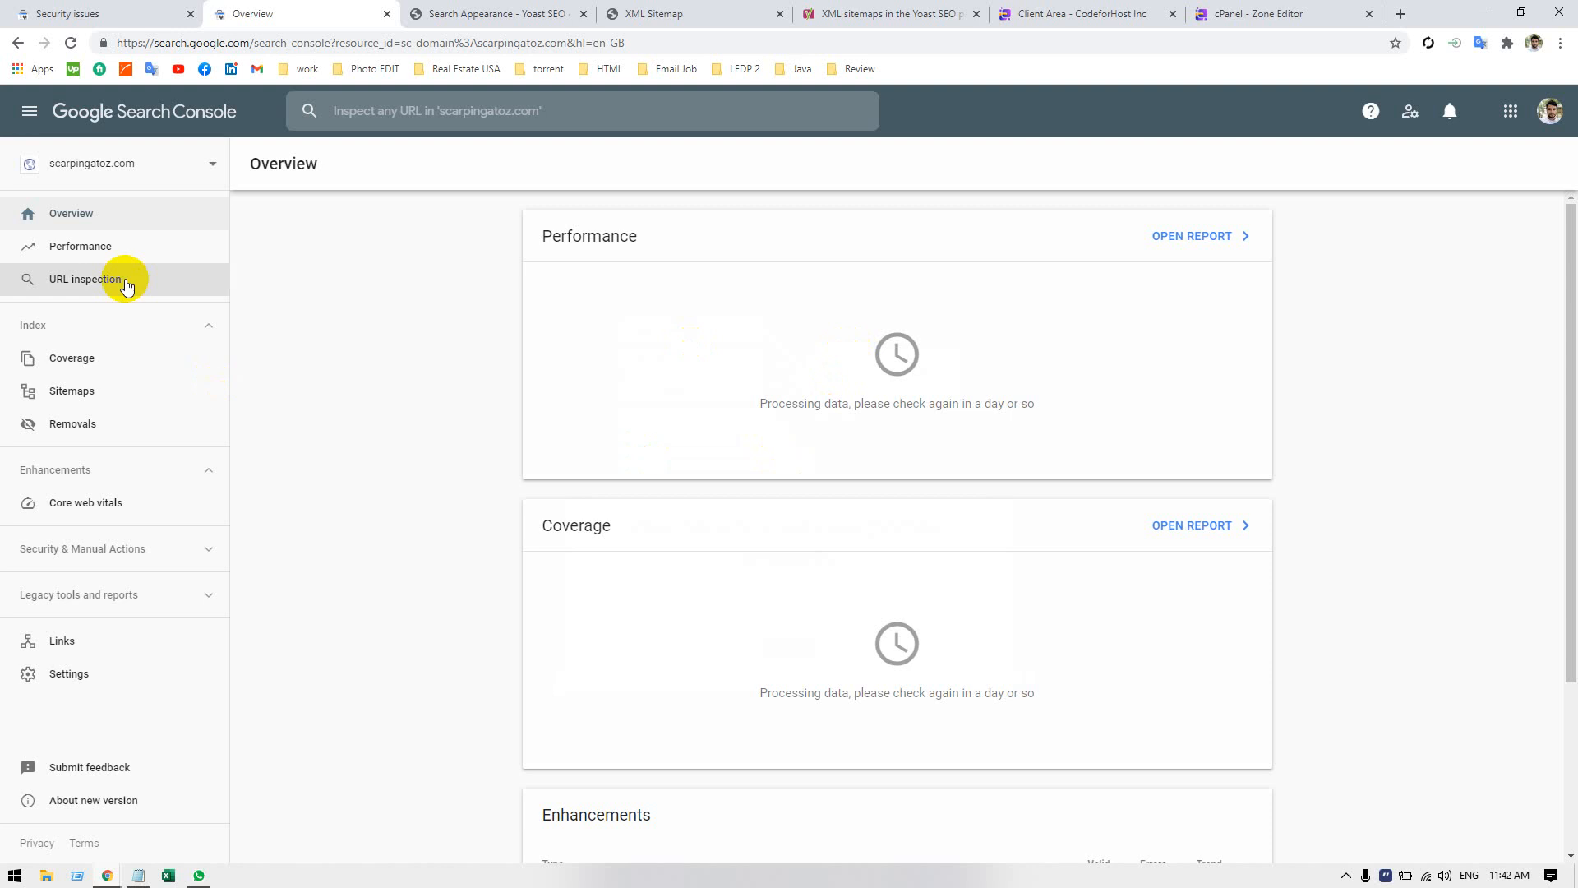
left_click(120, 167)
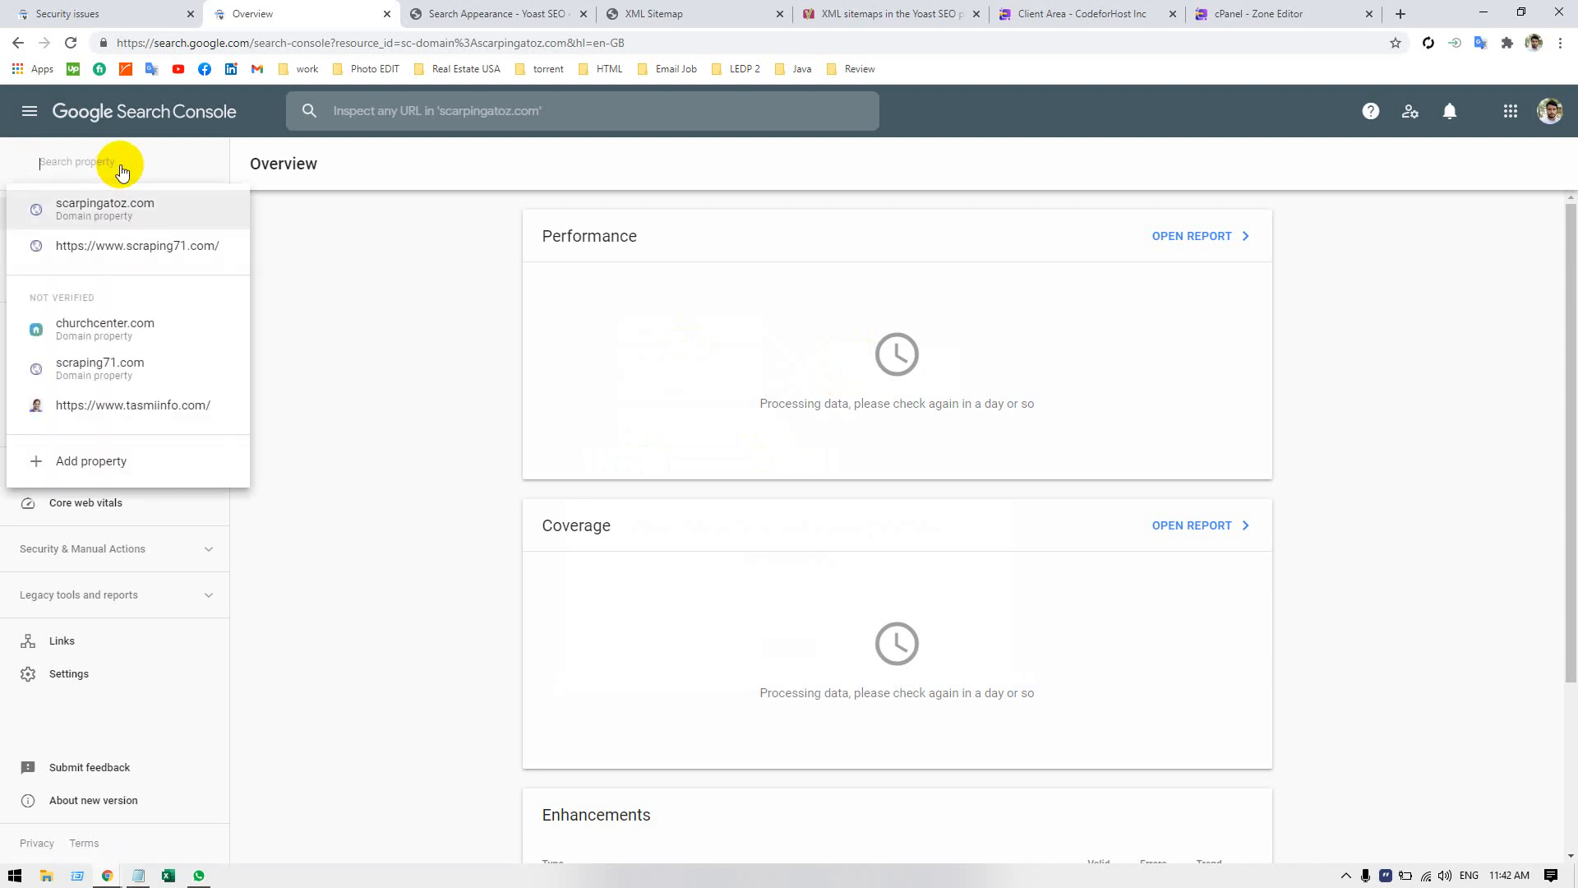
left_click(110, 250)
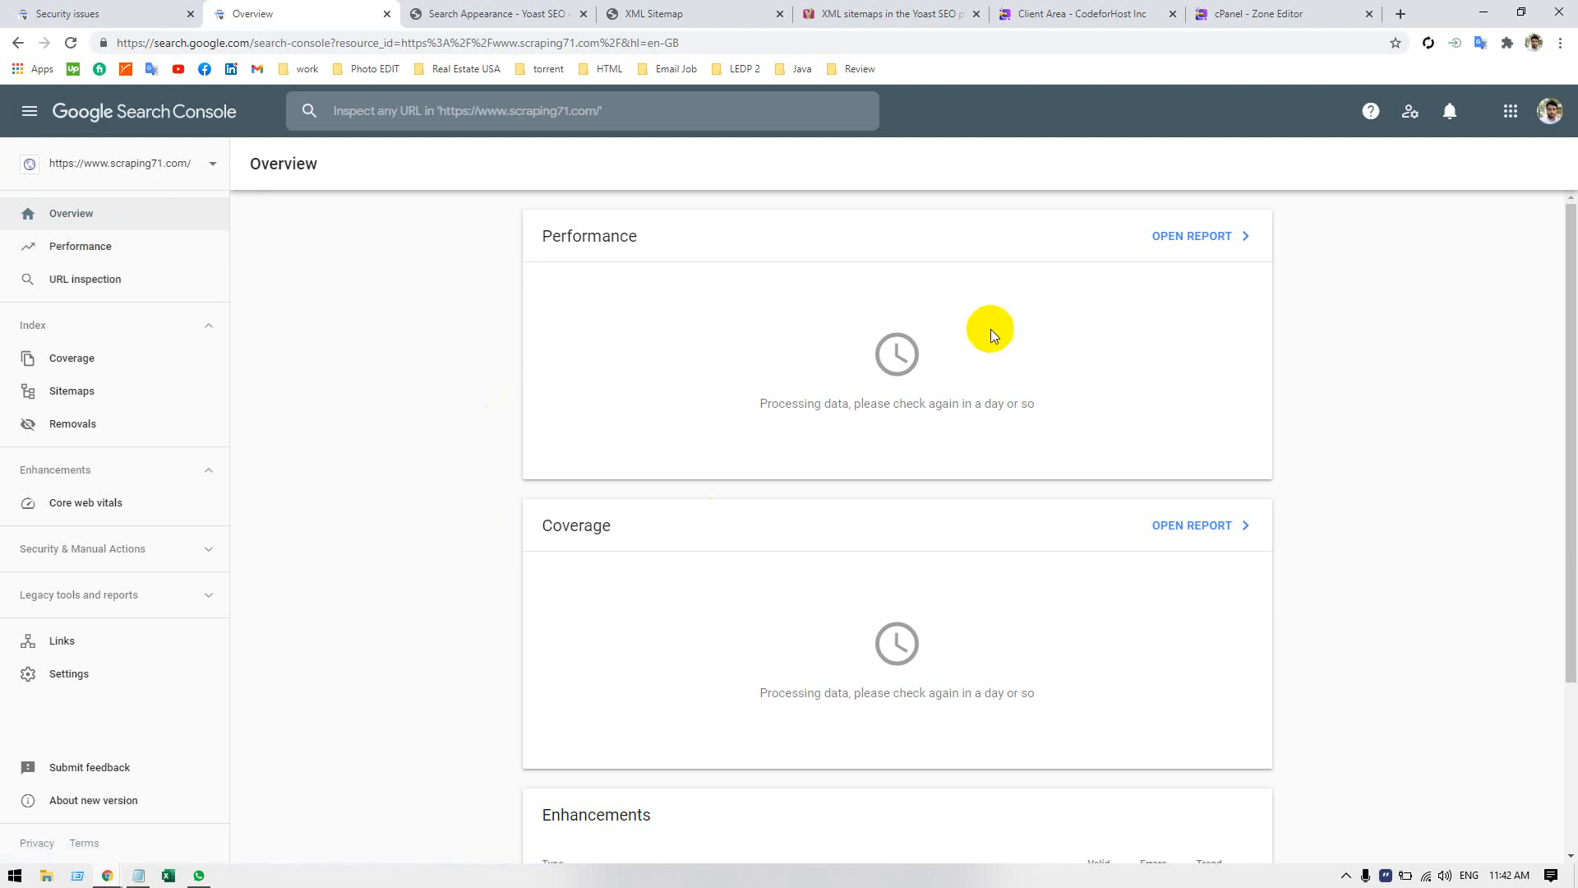
Open the scraping71.com website in a new browser tab.
left_click(1400, 17)
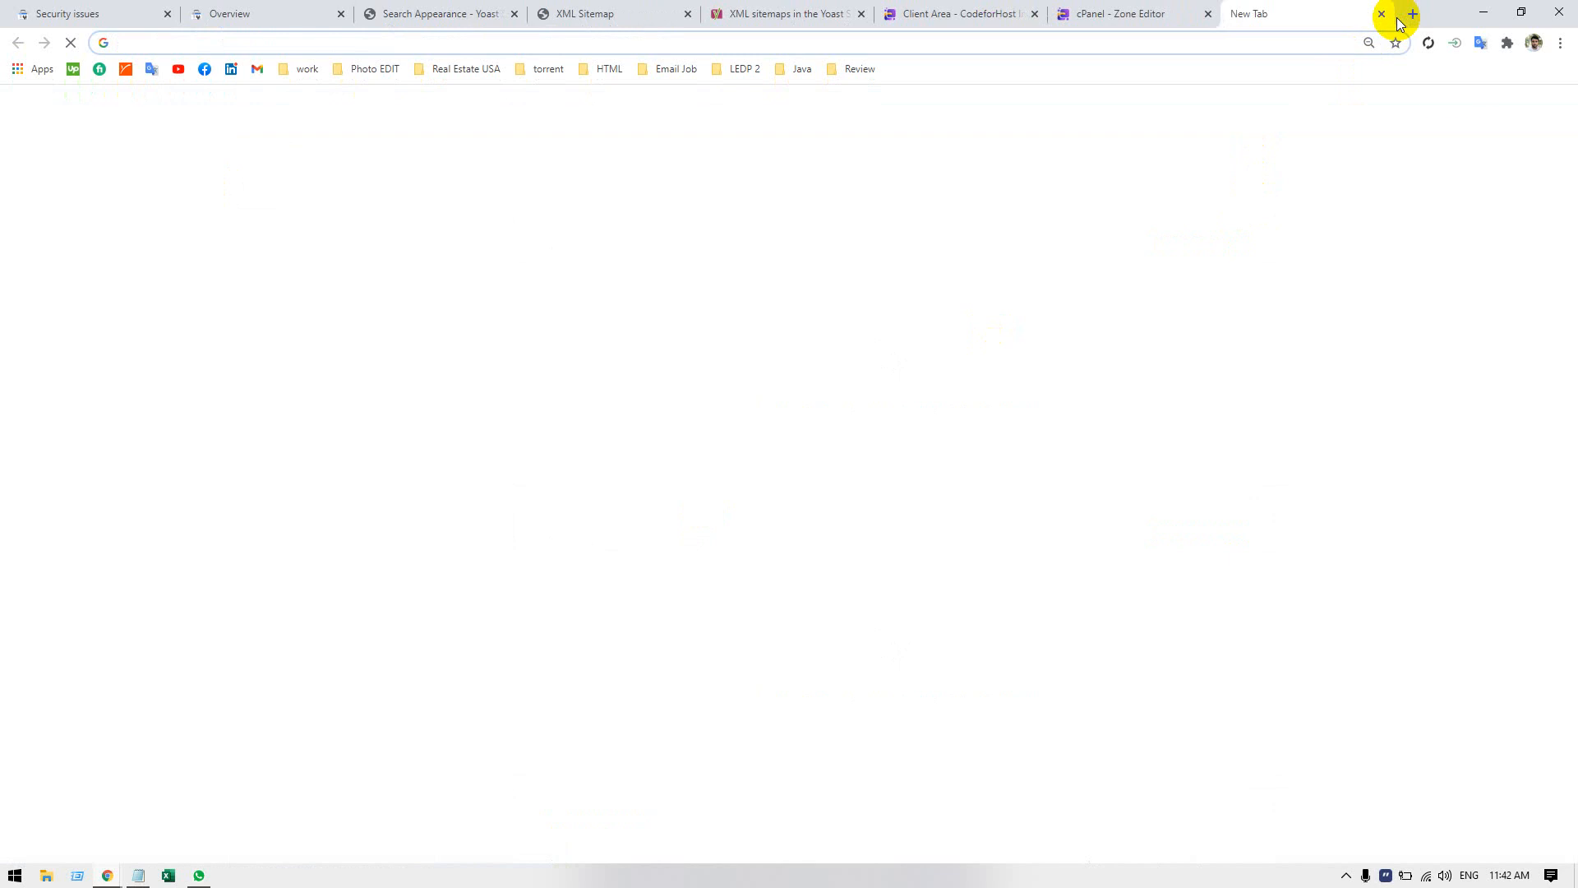
type("sCra")
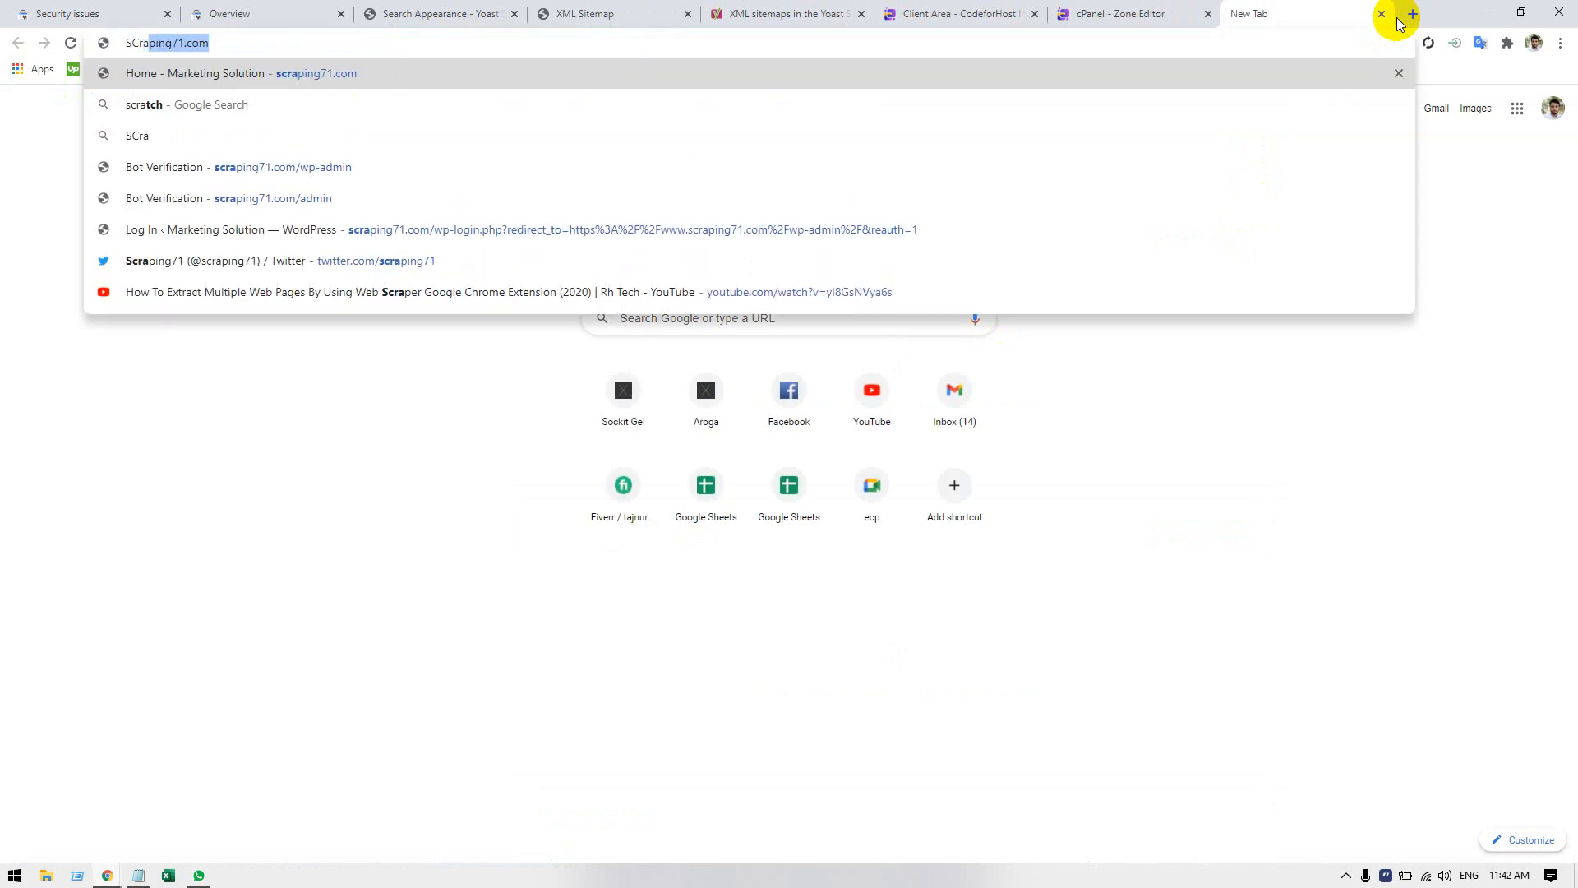
key("BackSpace")
key("BackSpace")
key("BackSpace")
key("BackSpace")
key("BackSpace")
type("s")
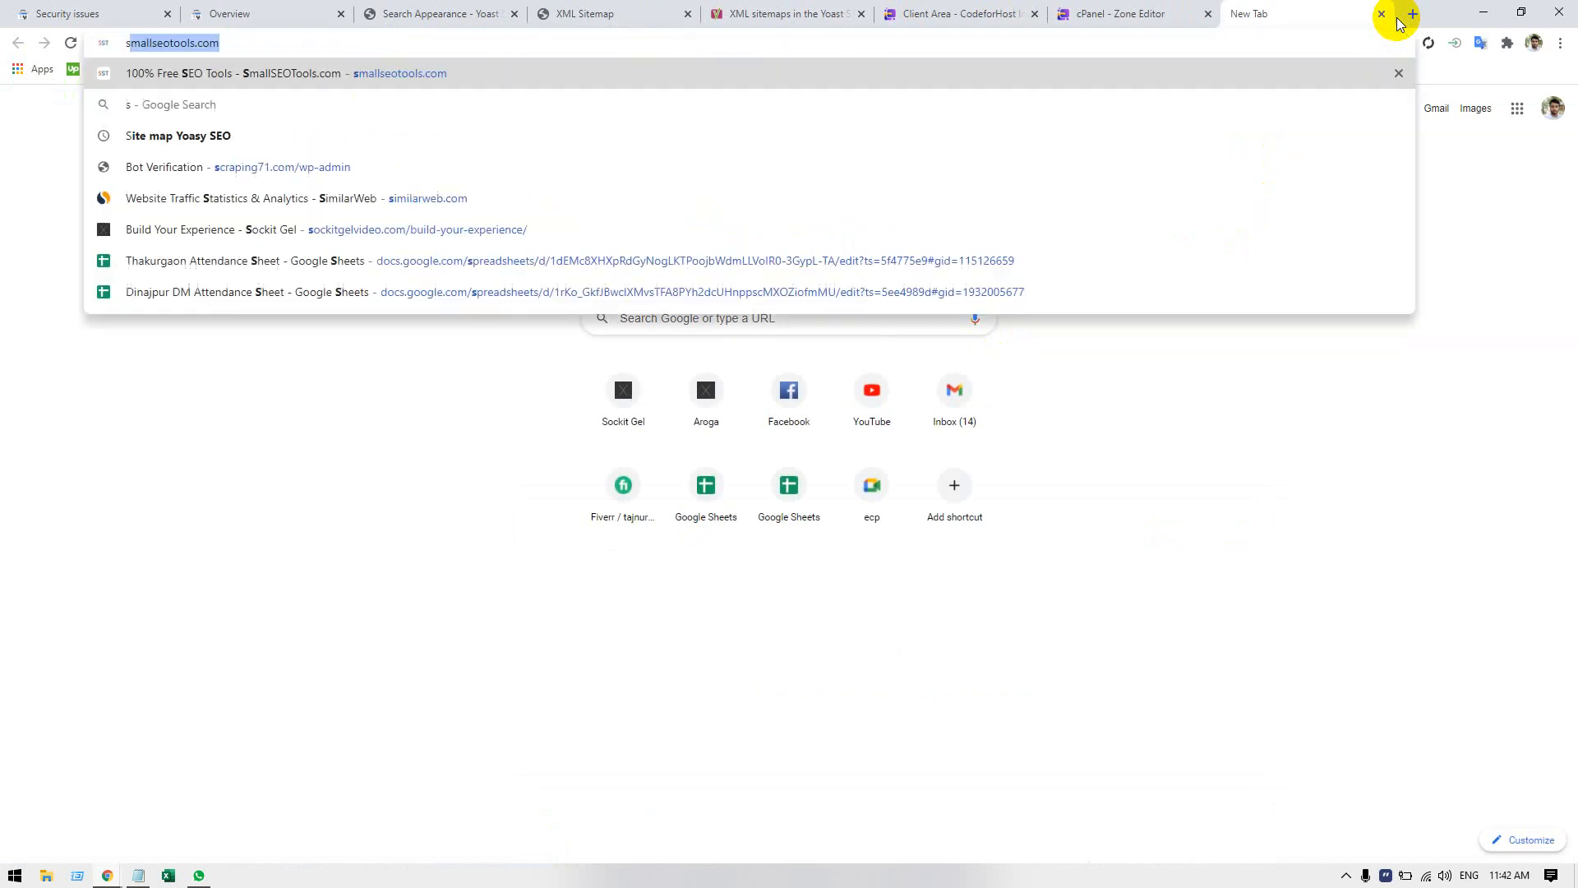
type("craping")
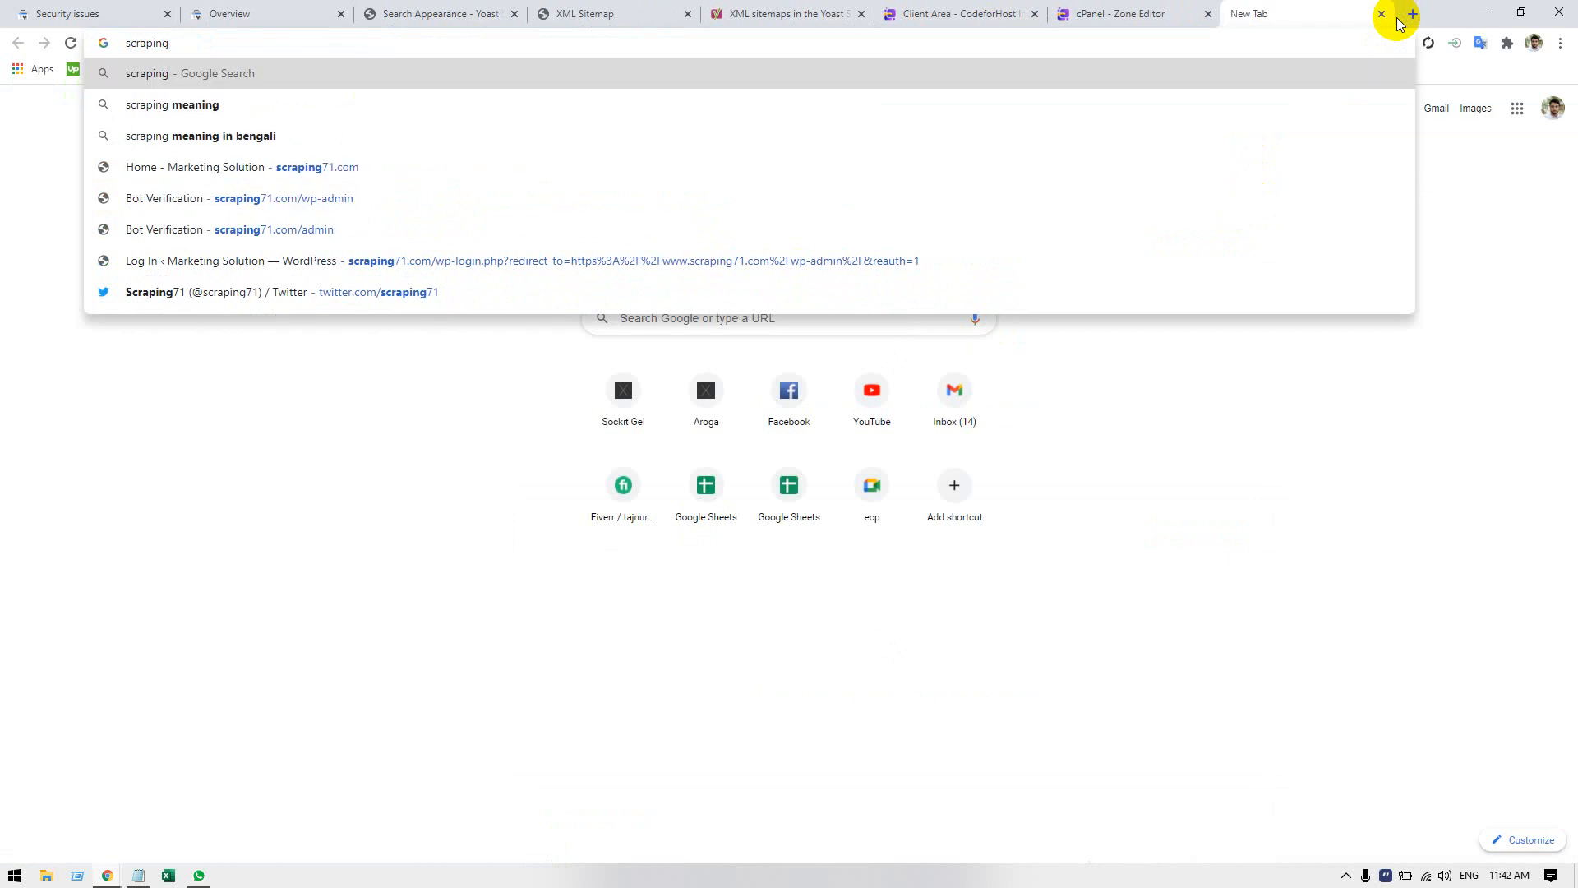
type("71.com")
key("Return")
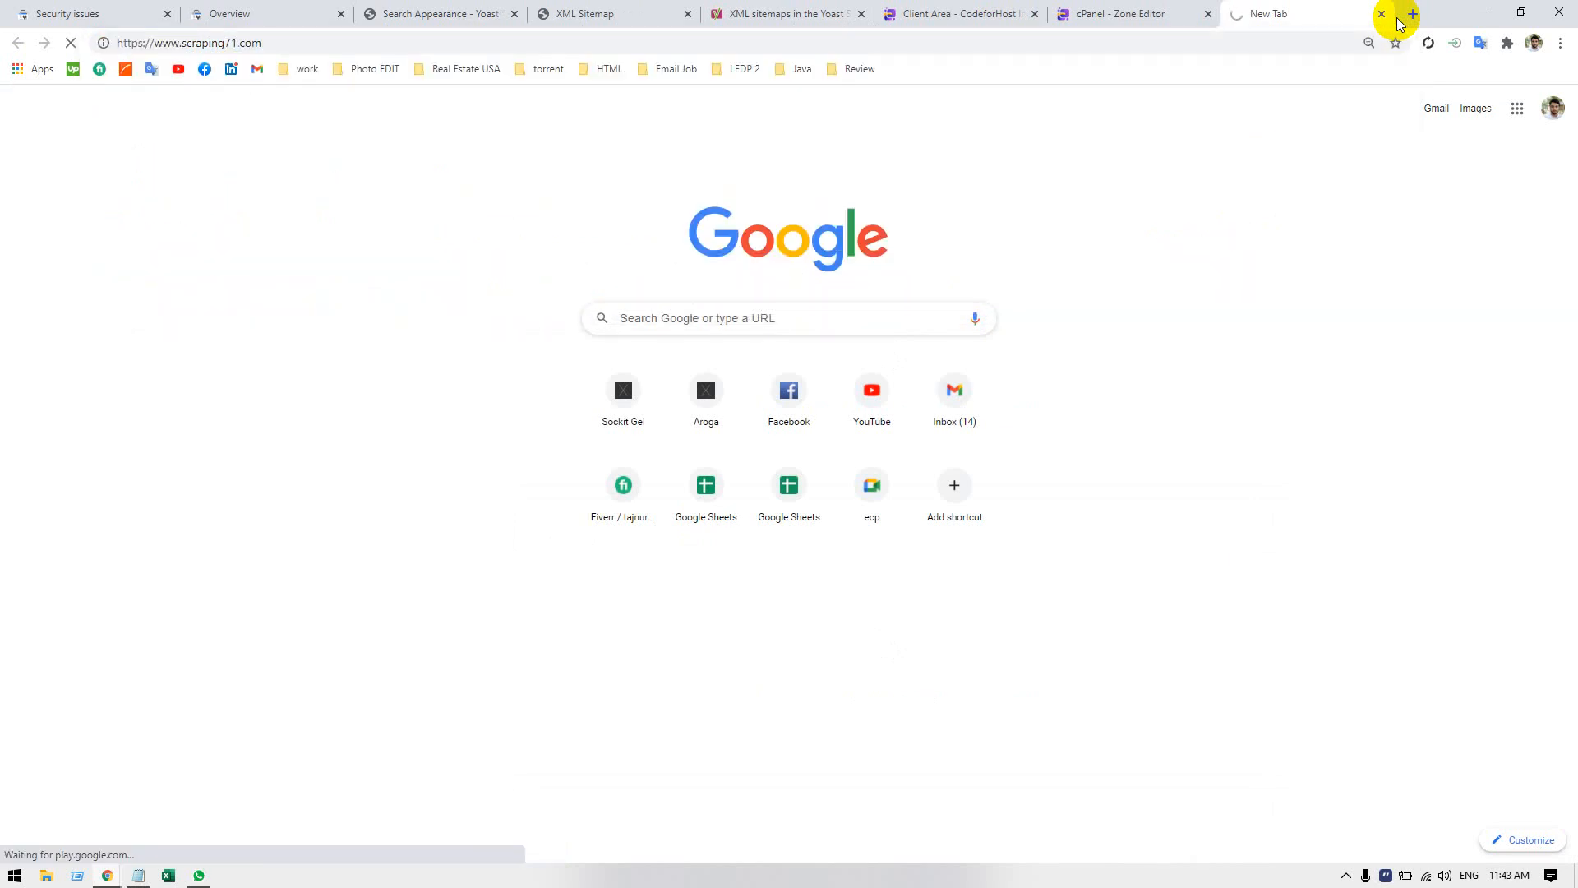
Search Google for scraping71 in a separate tab, closing the website's own tab, and look through the results.
double_click(209, 46)
key("ctrl+c")
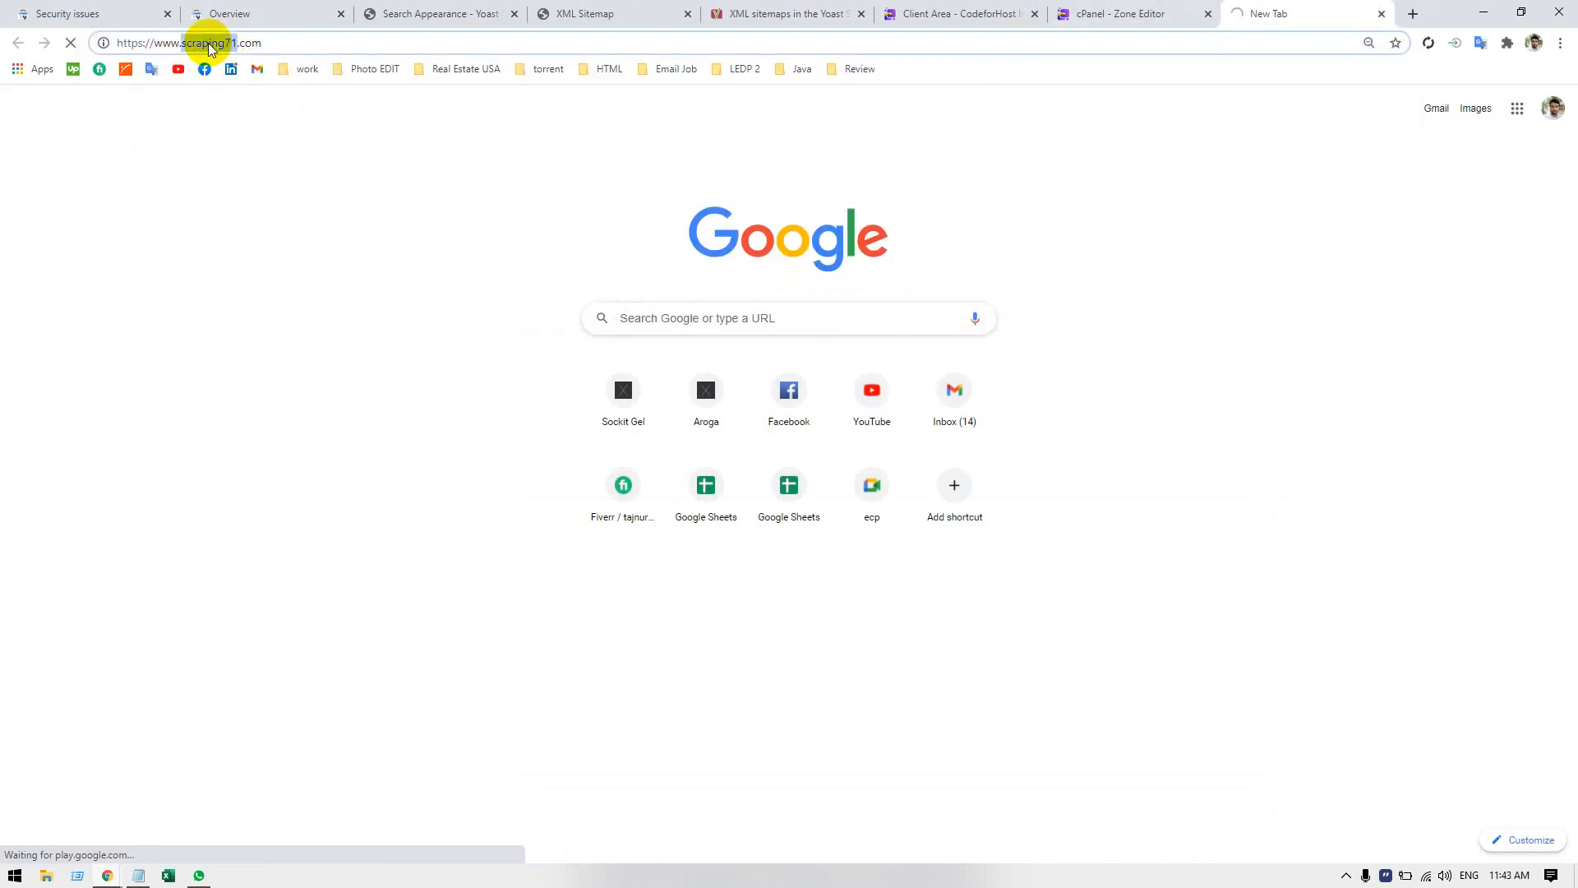
left_click(1413, 13)
key("ctrl+v")
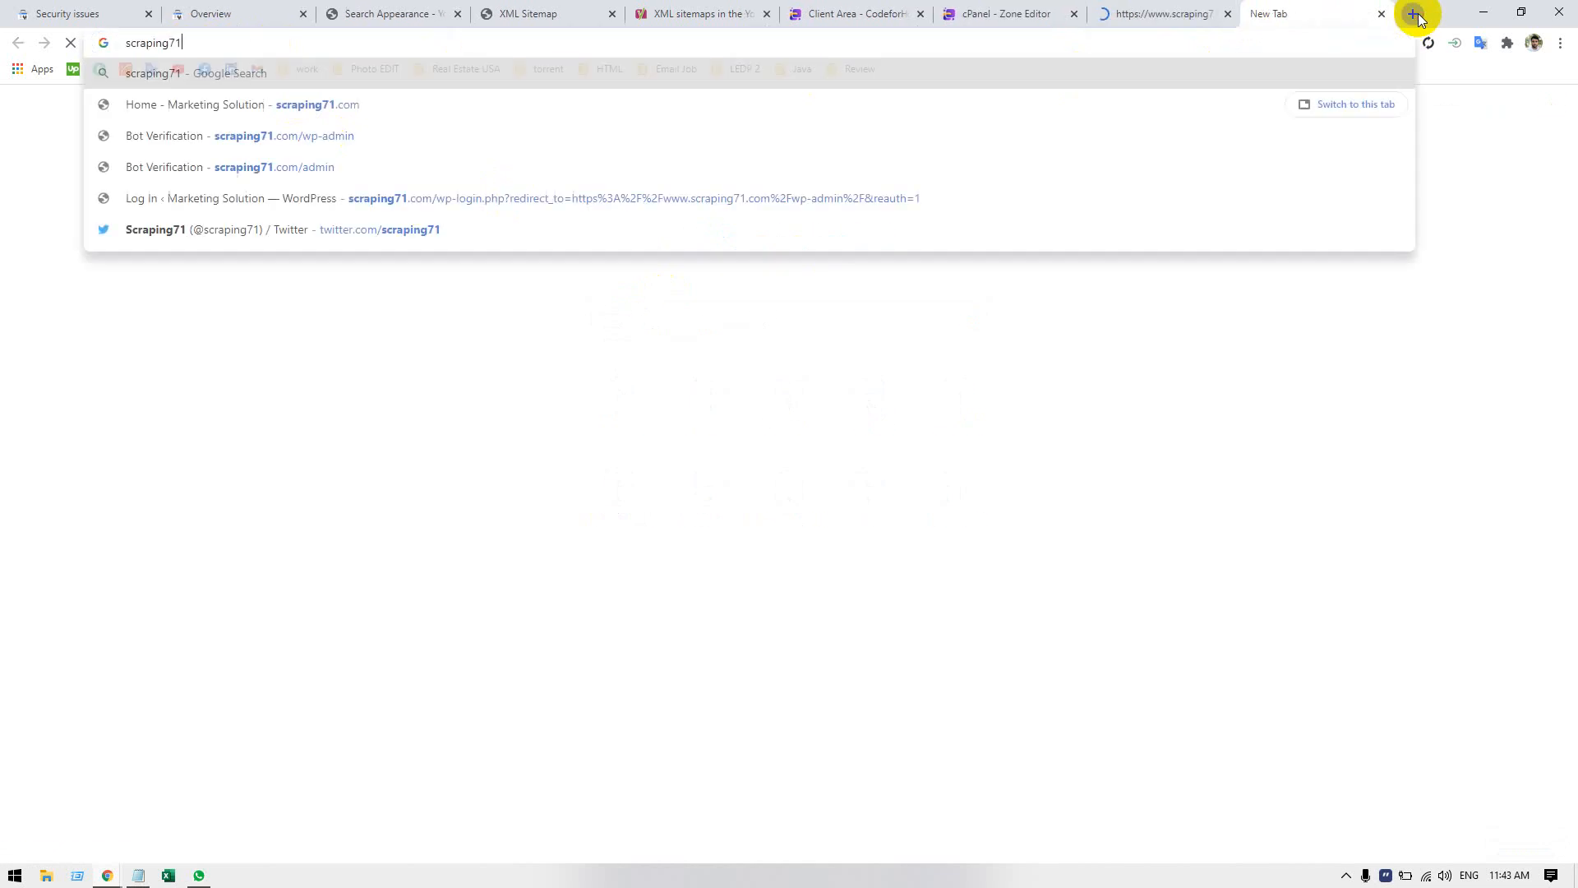
key("Return")
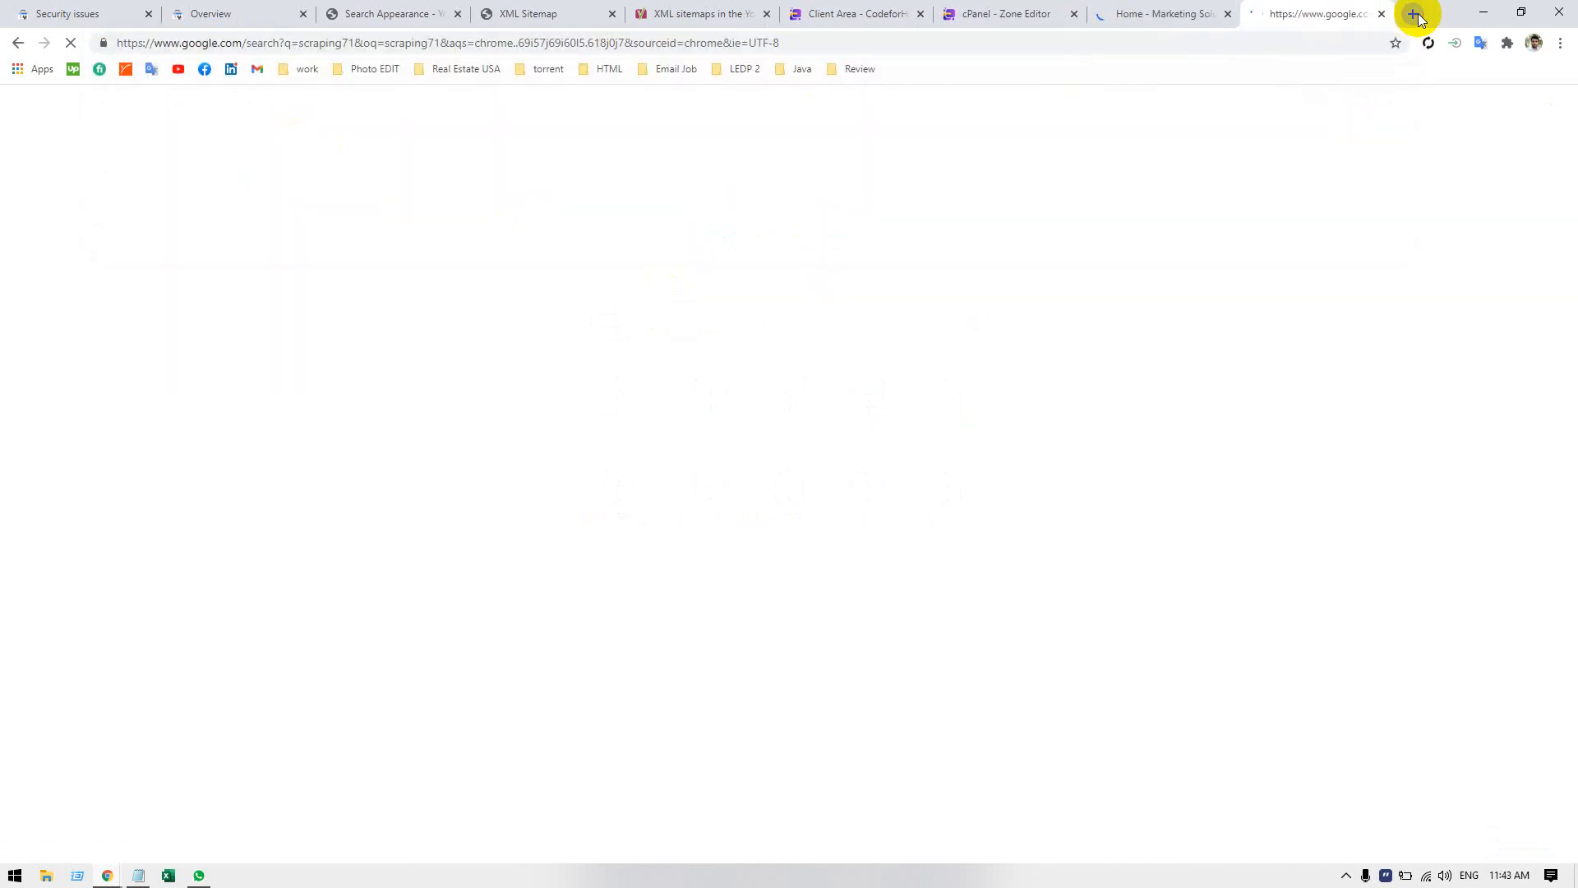
left_click(1227, 16)
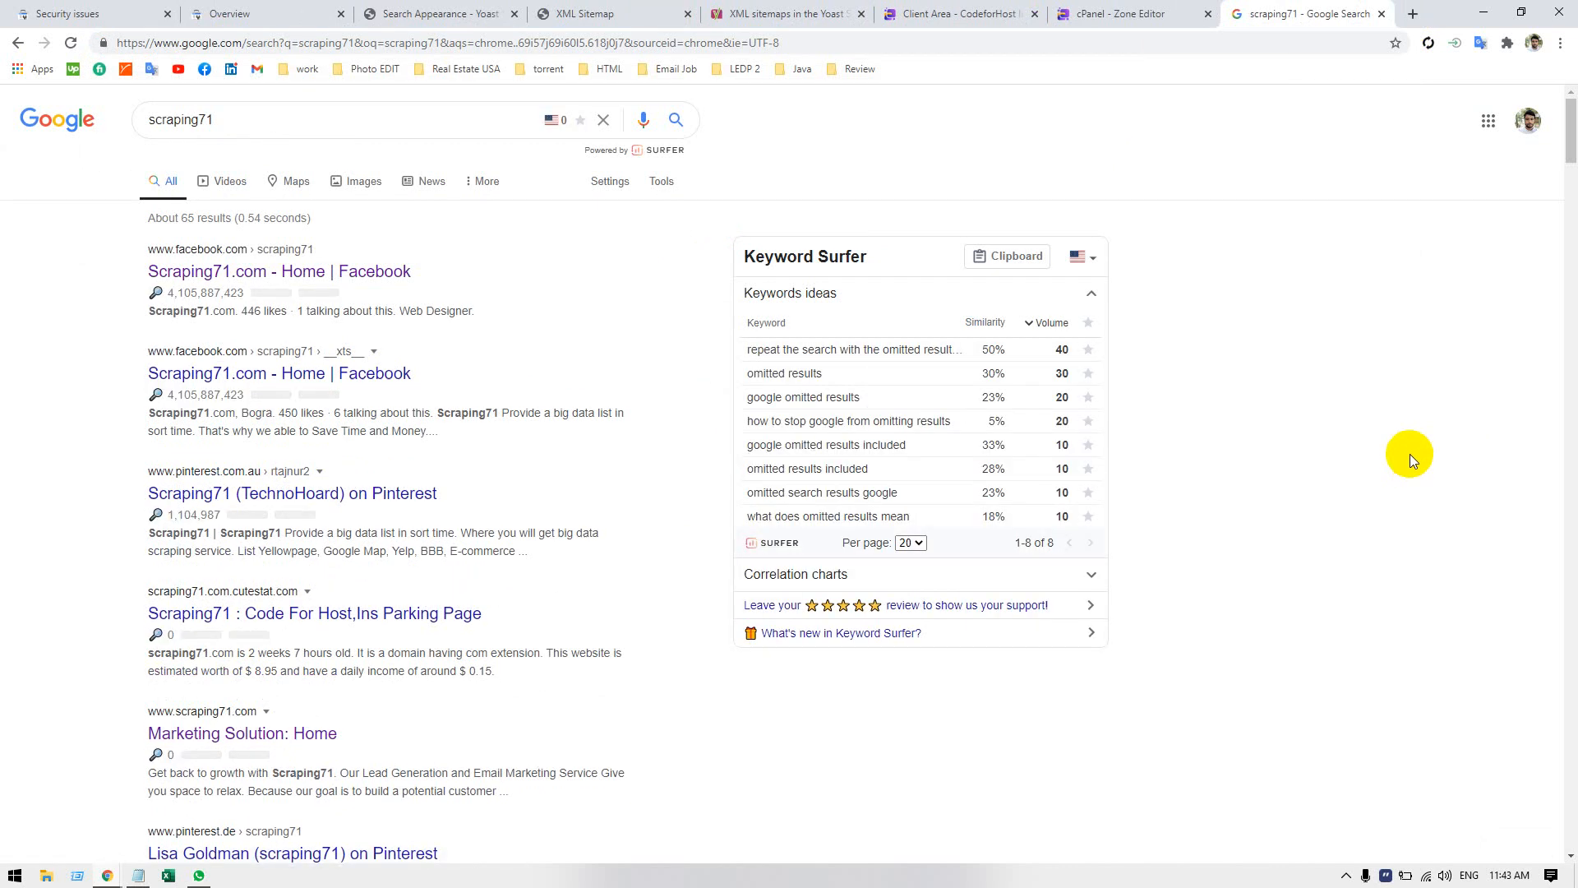
scroll(1410, 454, "down", 1)
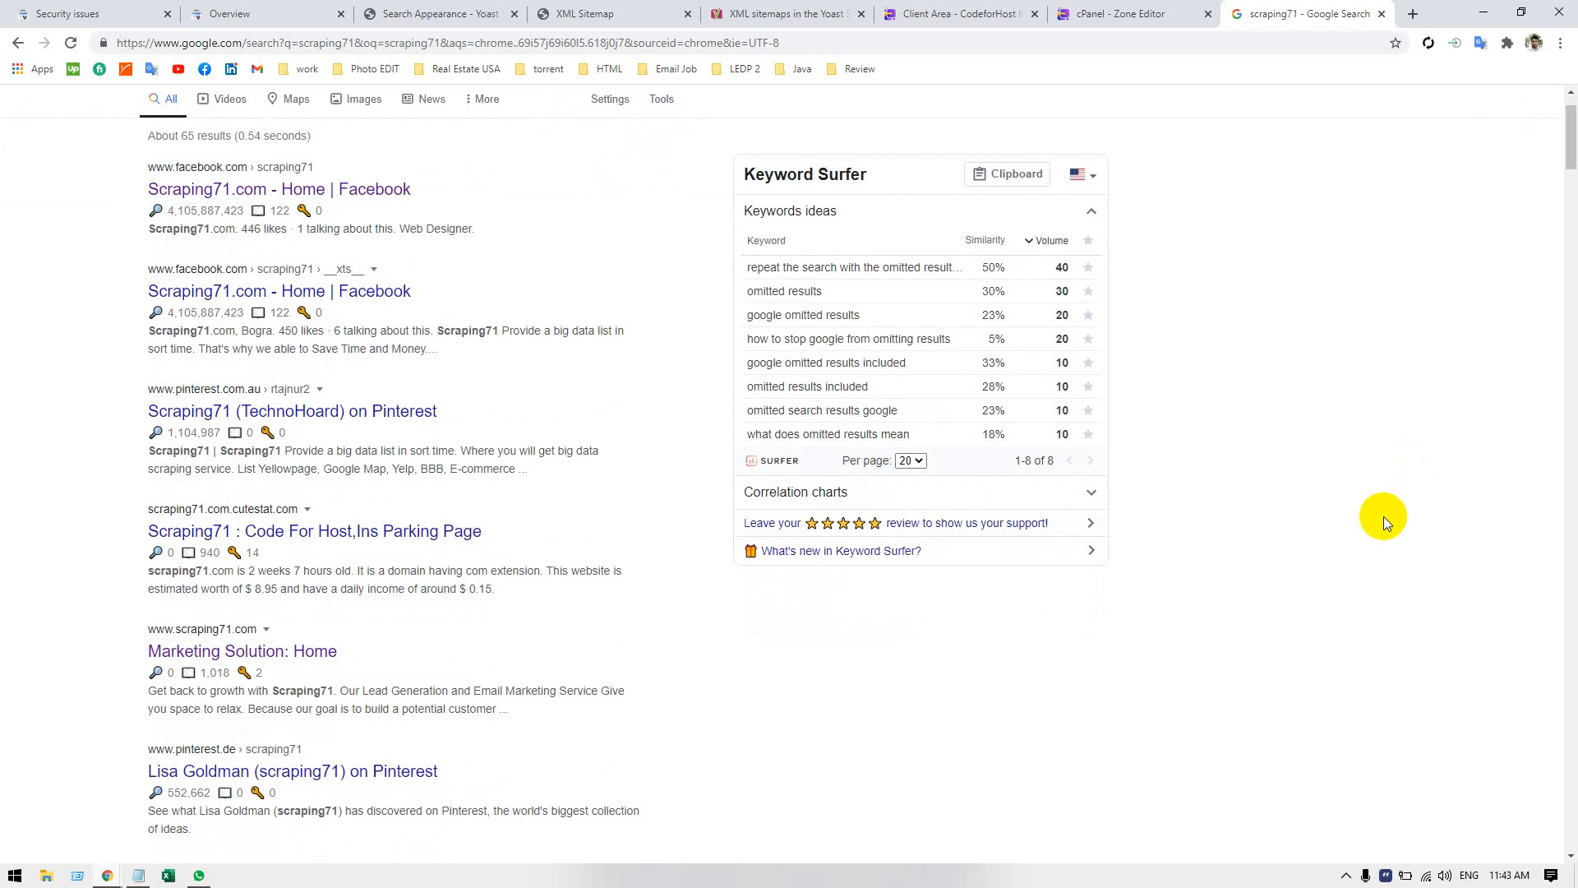
scroll(1384, 518, "down", 2)
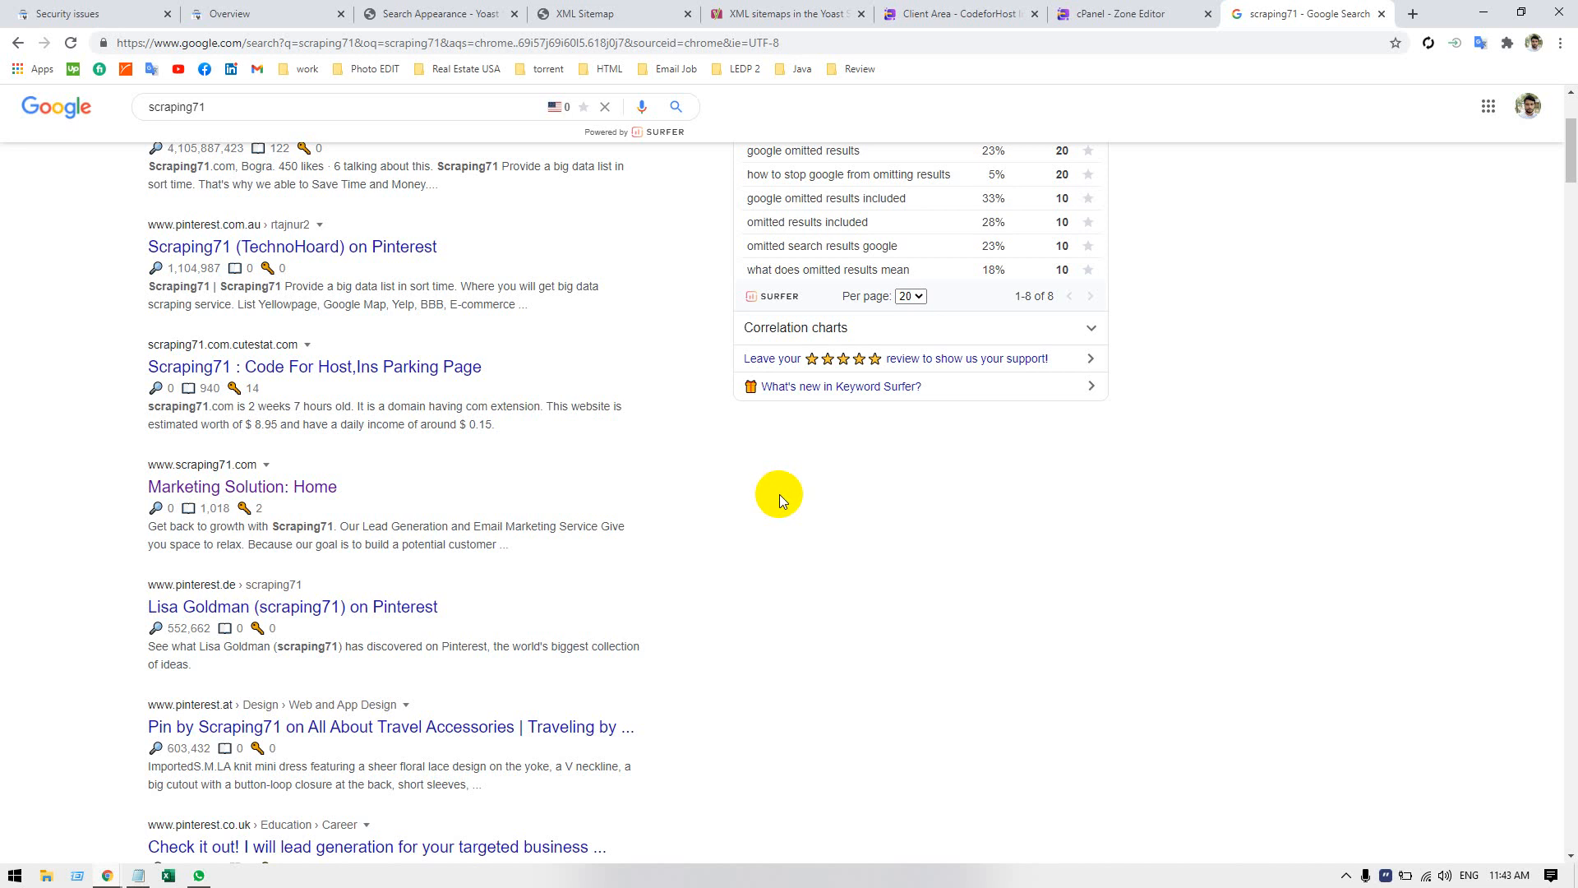
Return to Search Console and compare the Domain and URL prefix types for adding a property, cancelling without adding one.
left_click(50, 13)
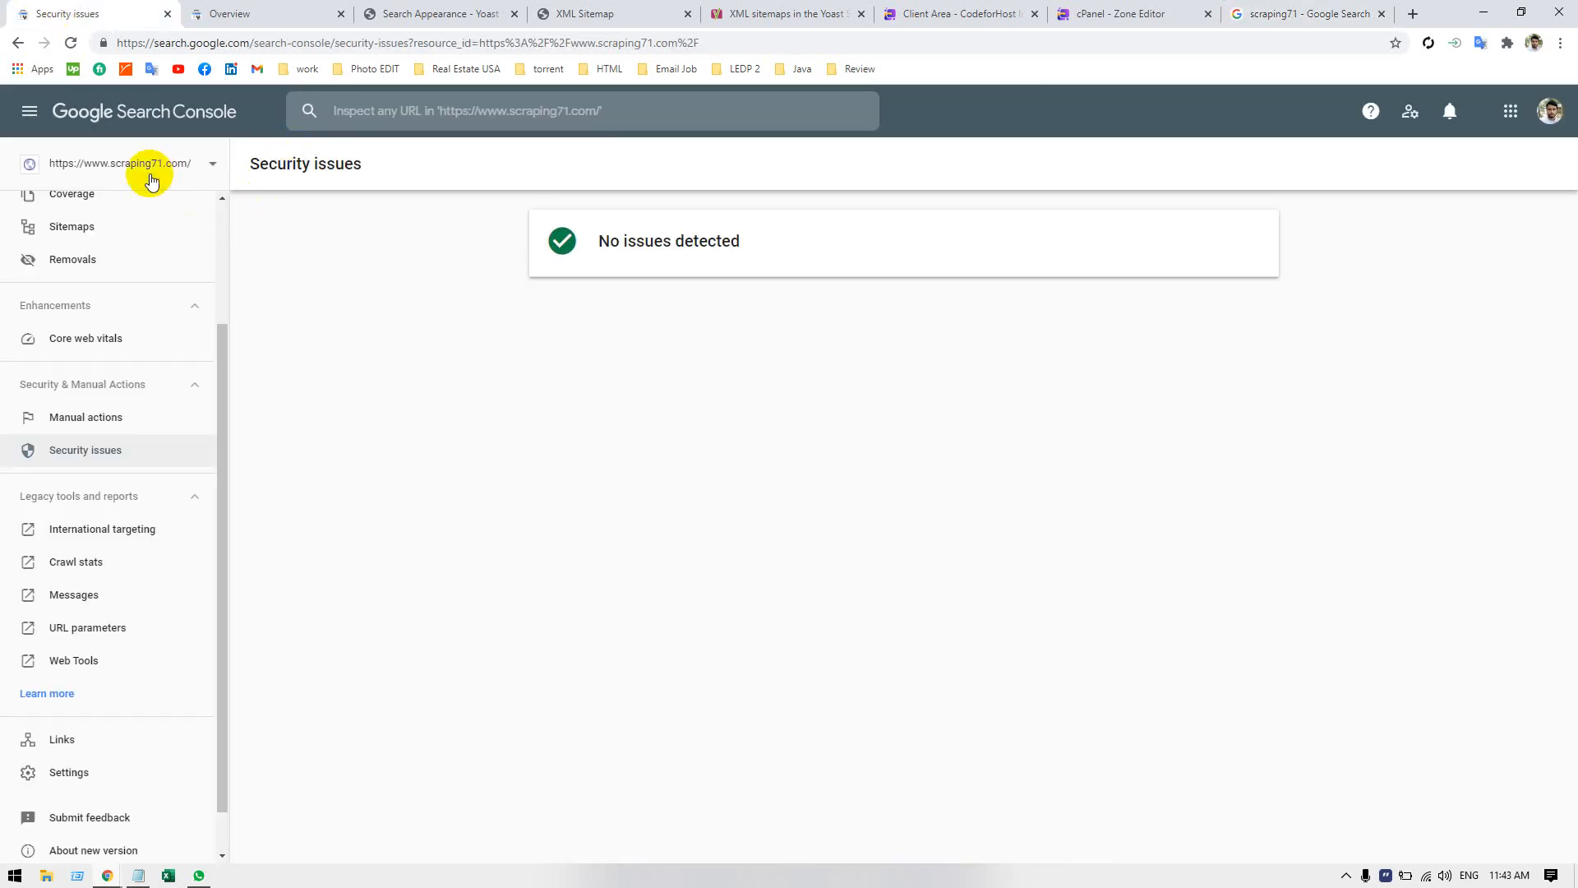
left_click(118, 180)
left_click(96, 423)
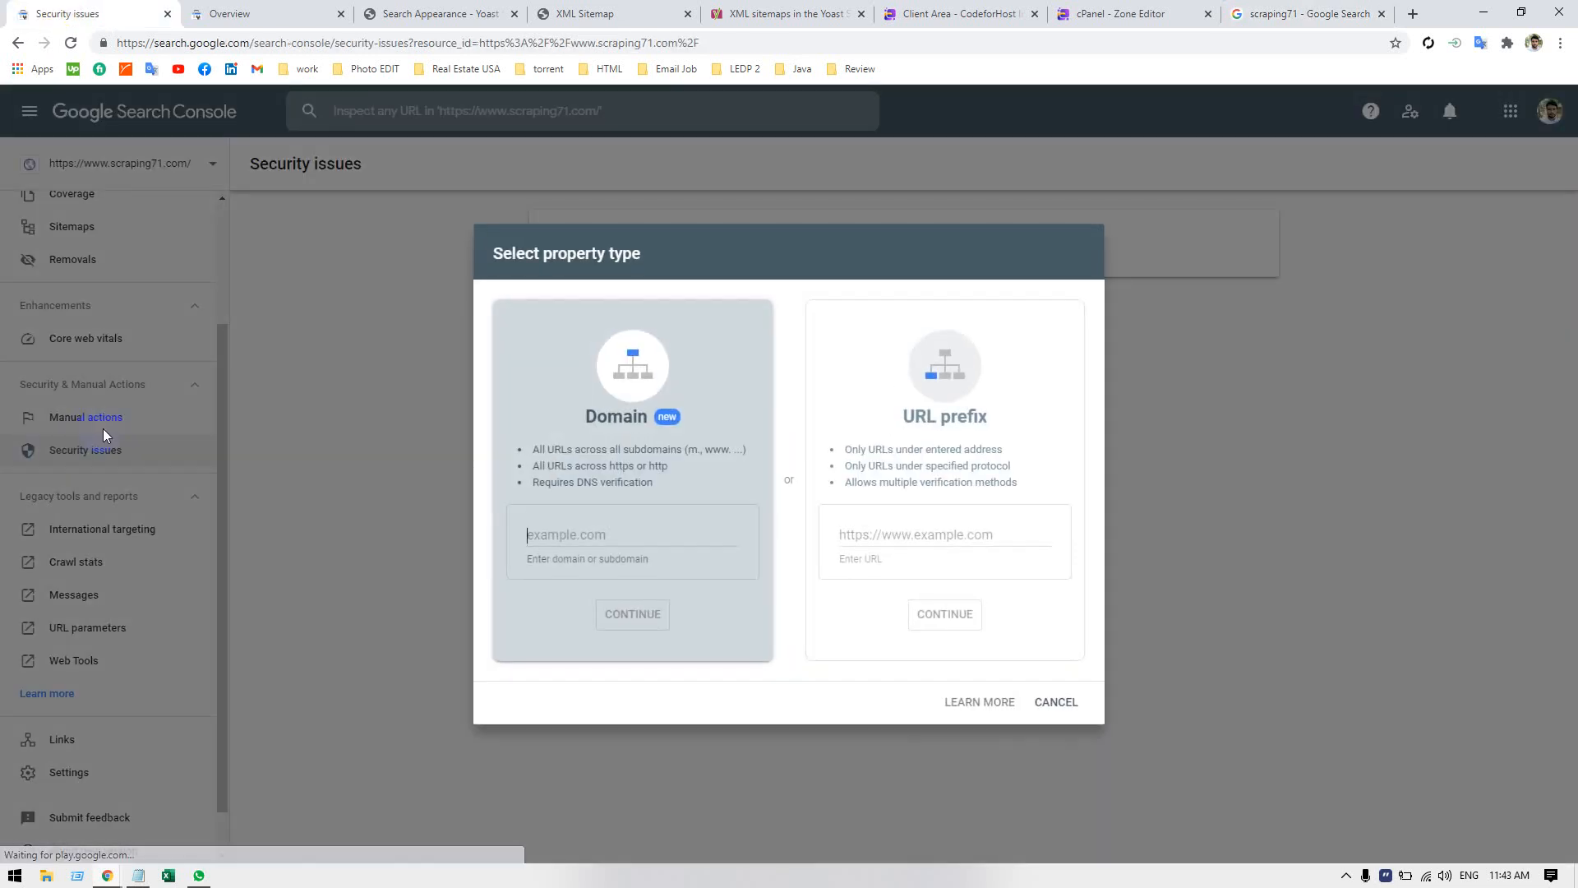
left_click(953, 345)
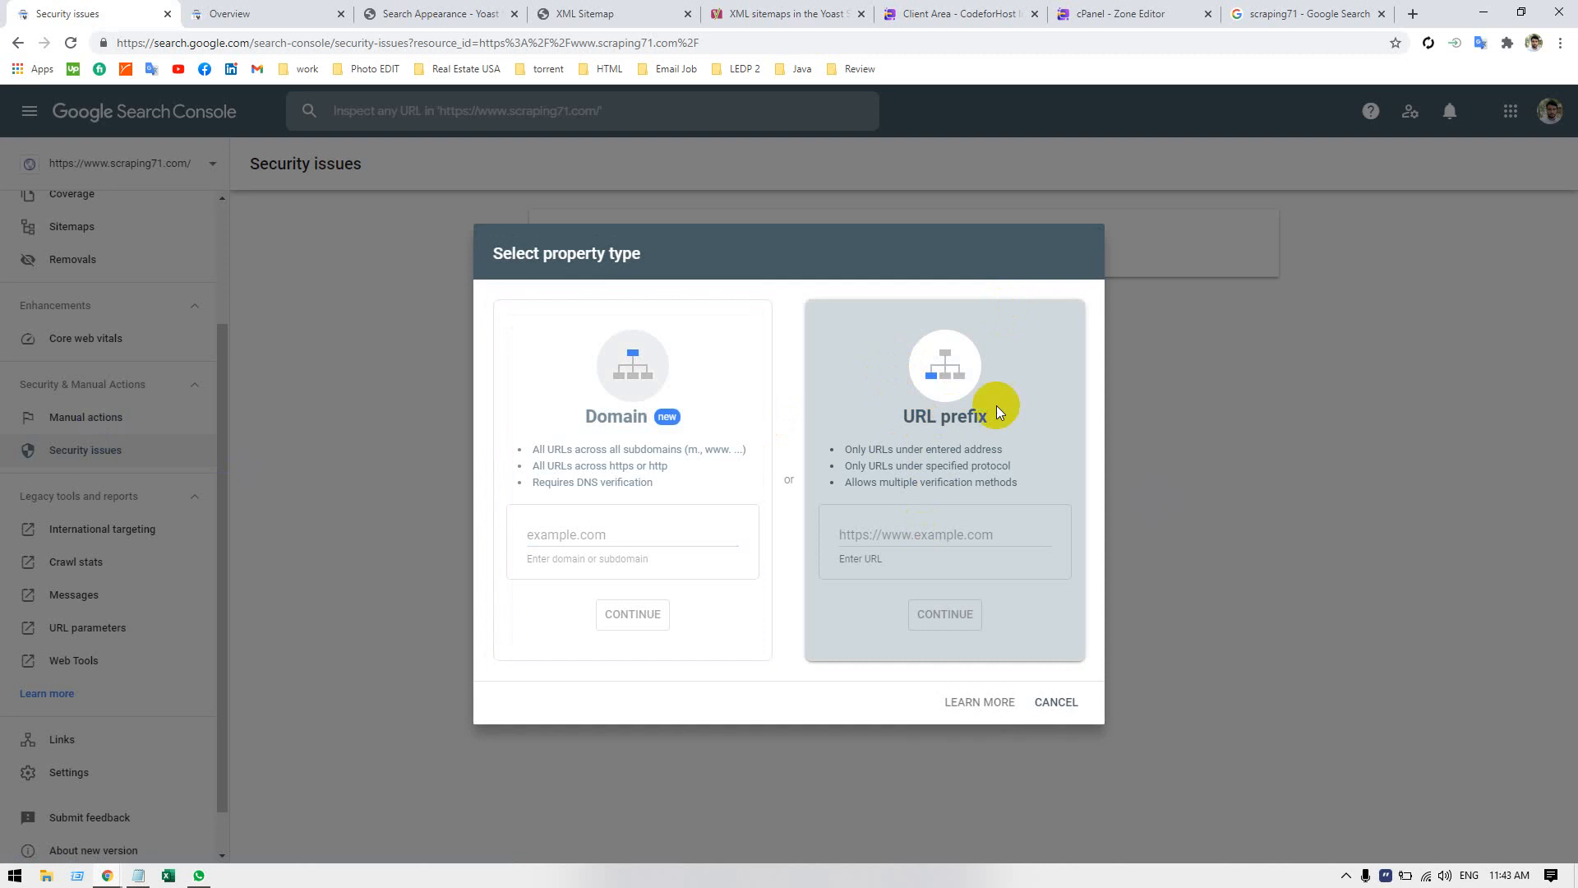
left_click(634, 363)
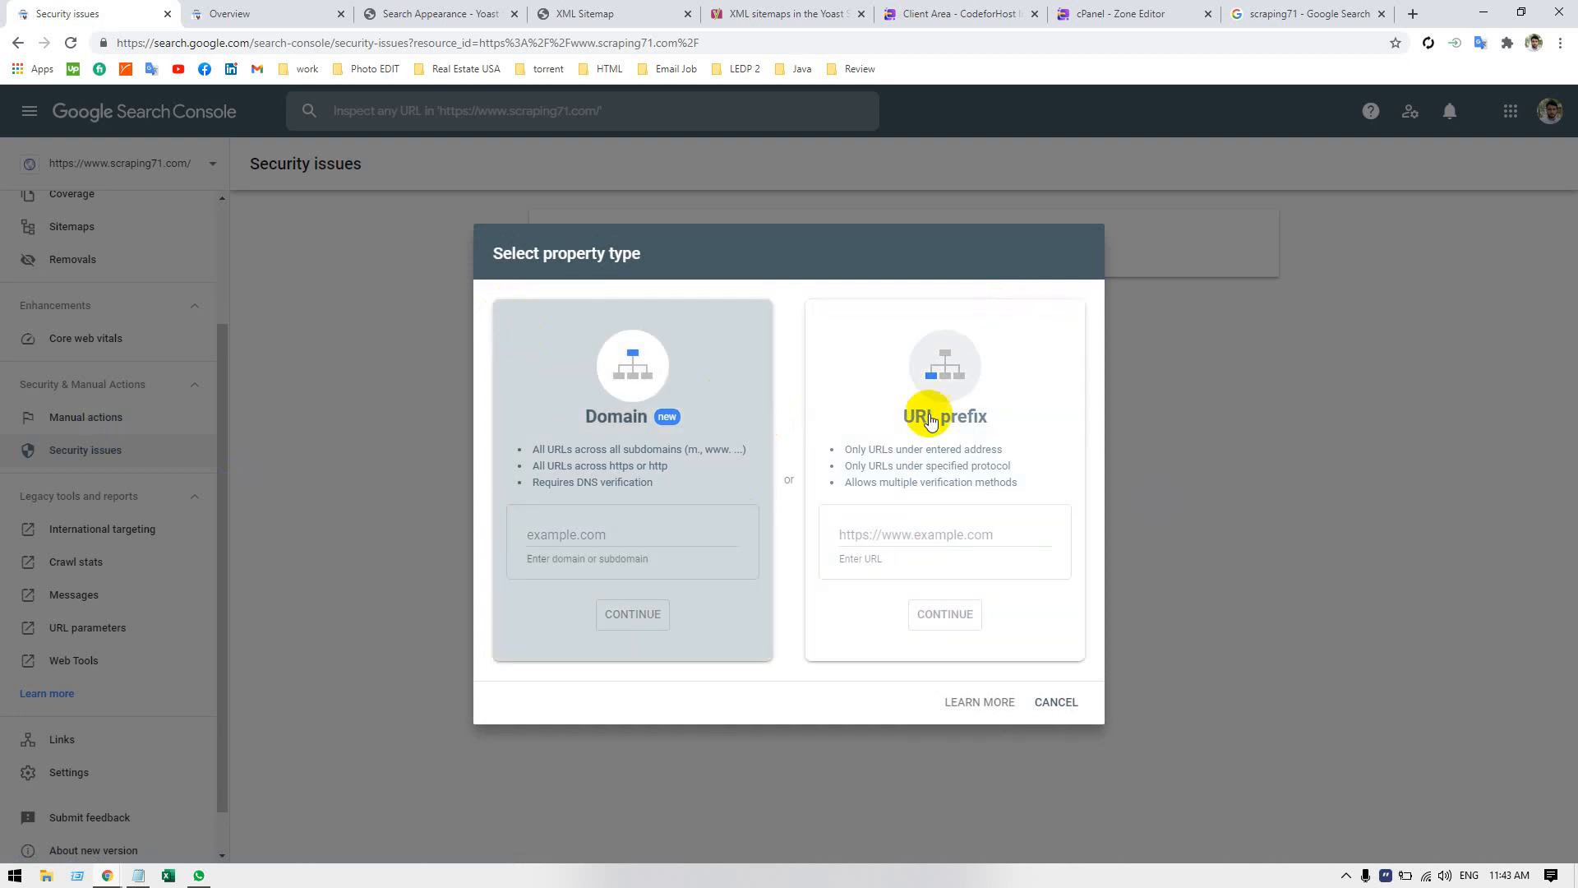
left_click(888, 363)
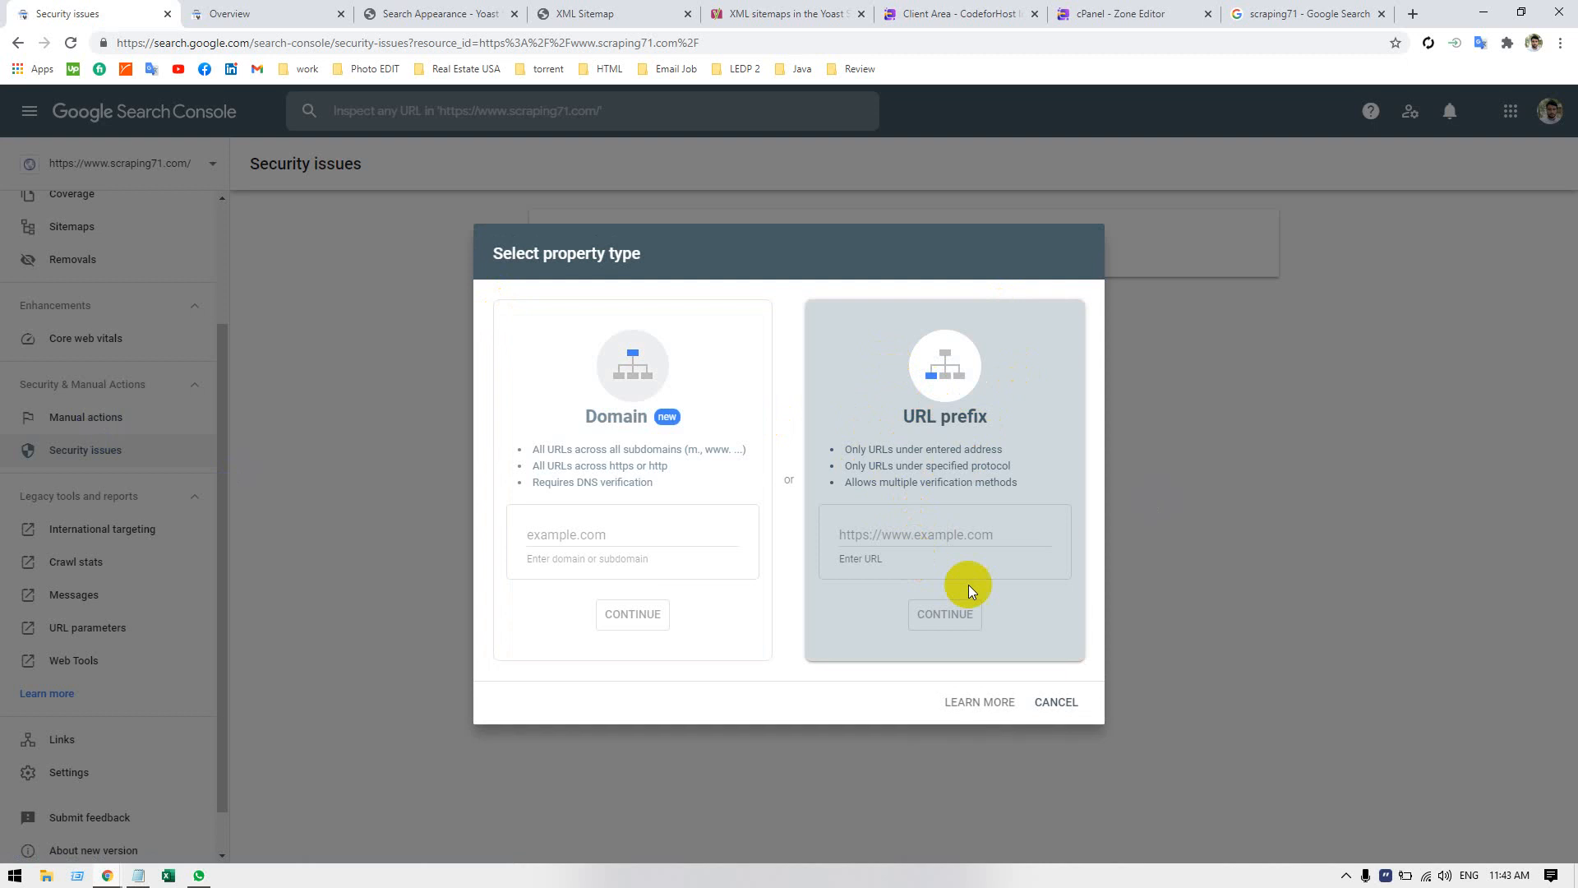
left_click(1057, 702)
Go back to the Google results for scraping71 and review the listings again.
left_click(1299, 14)
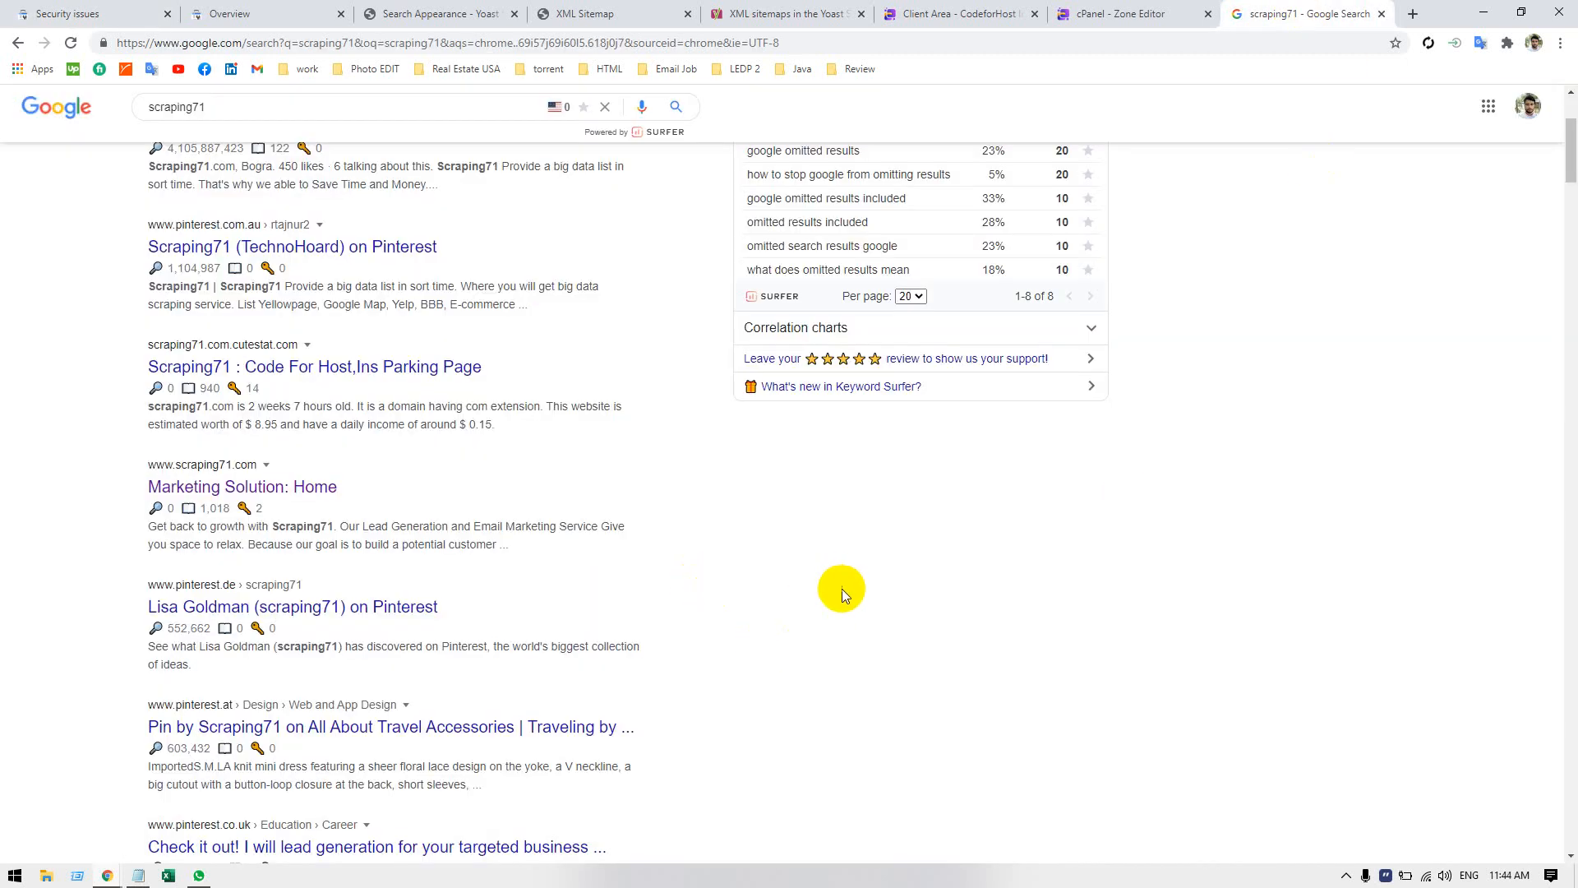
scroll(699, 546, "up", 2)
scroll(699, 546, "down", 2)
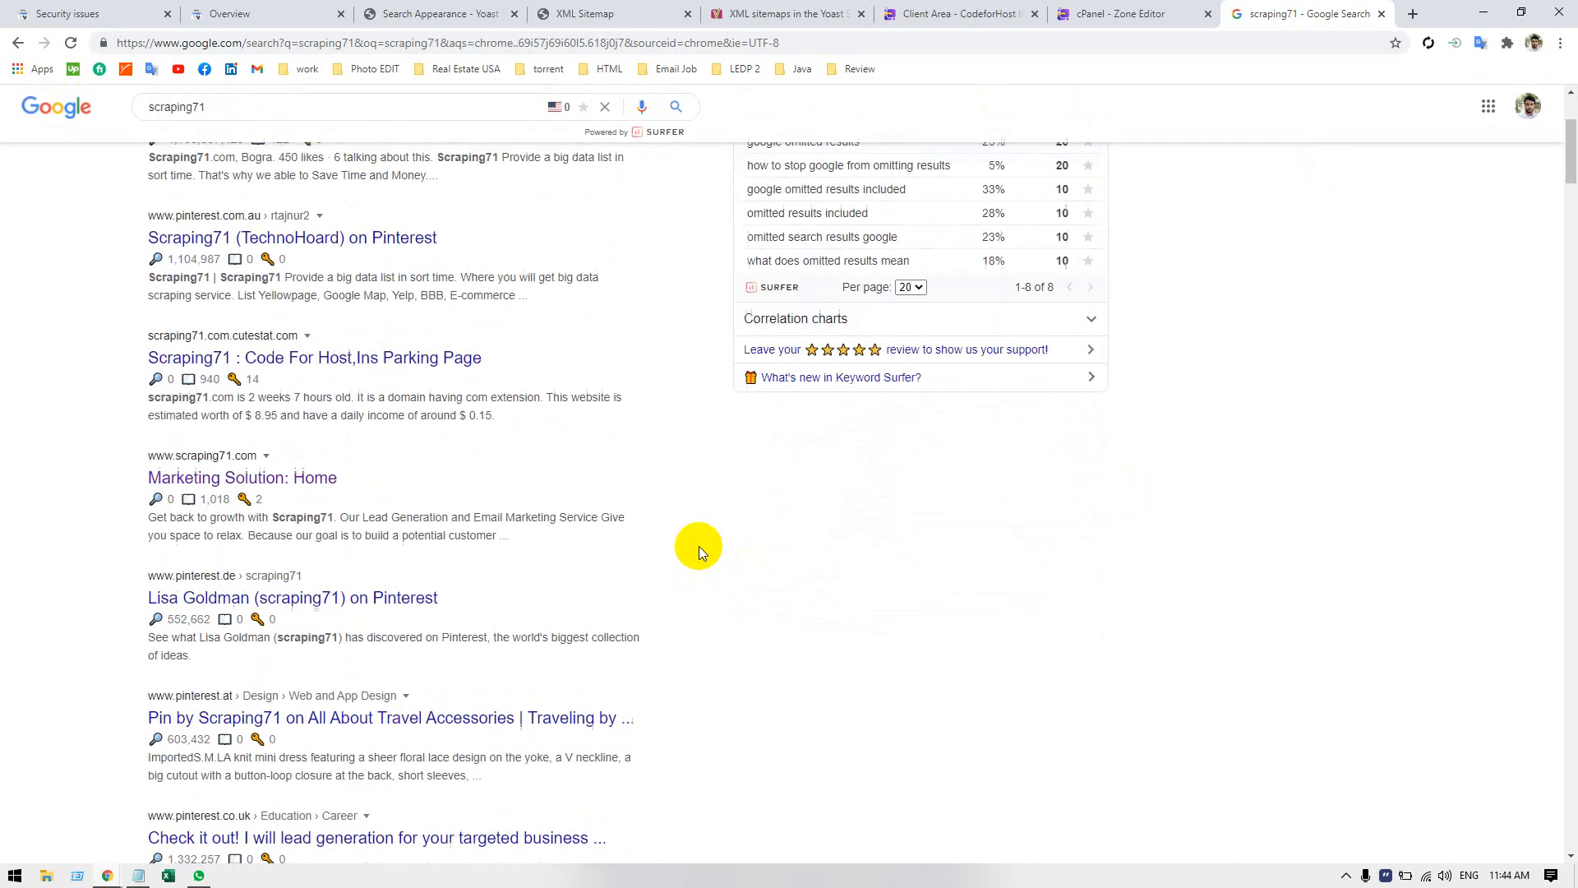
scroll(699, 546, "up", 3)
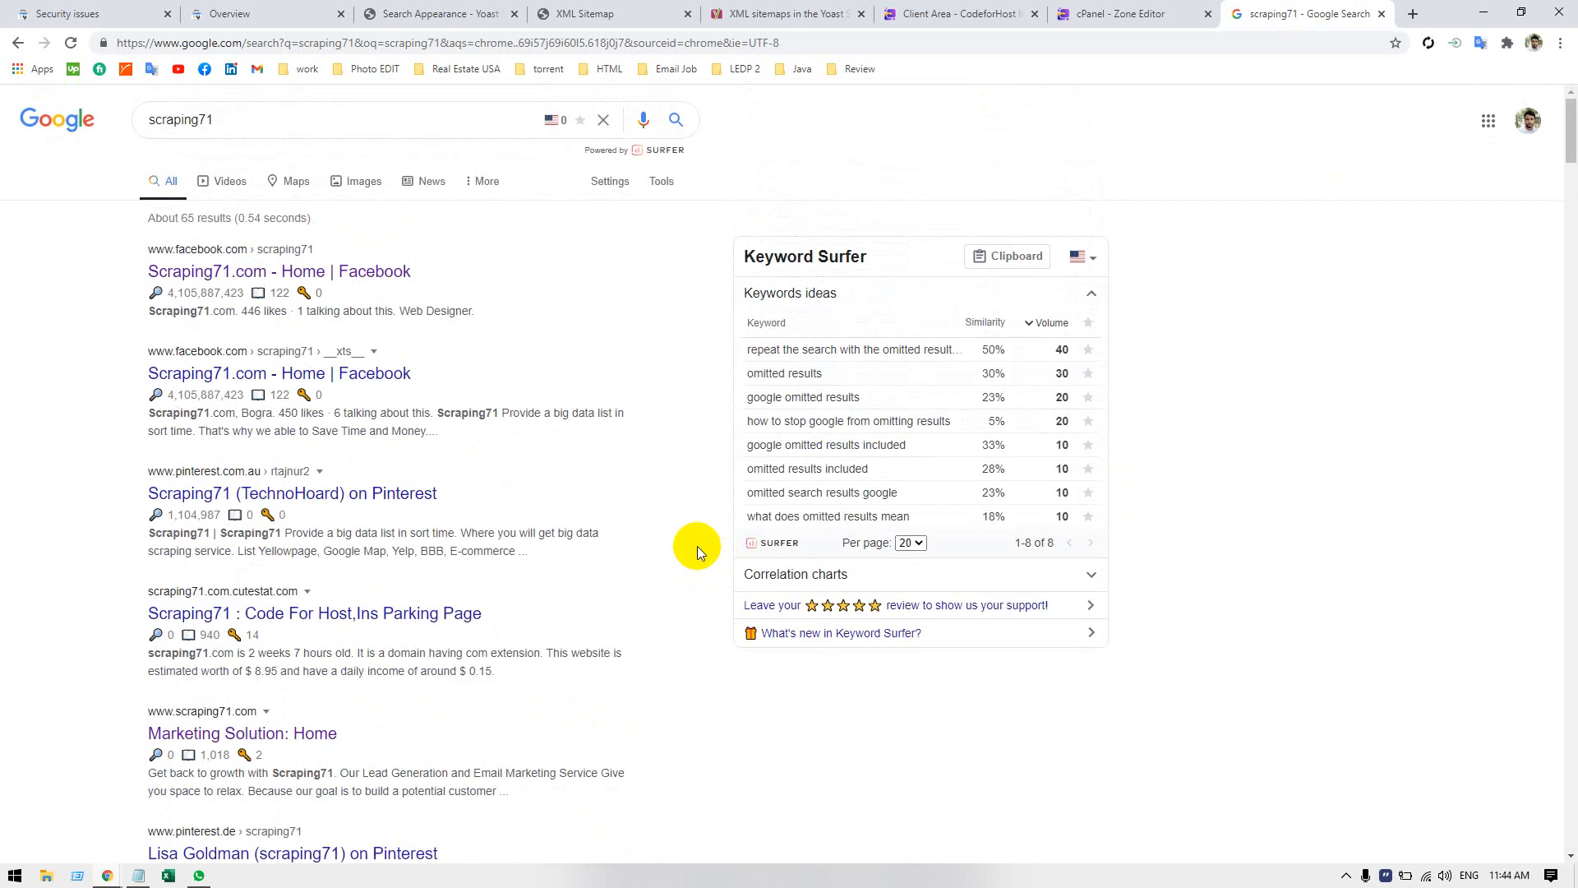
left_click(41, 14)
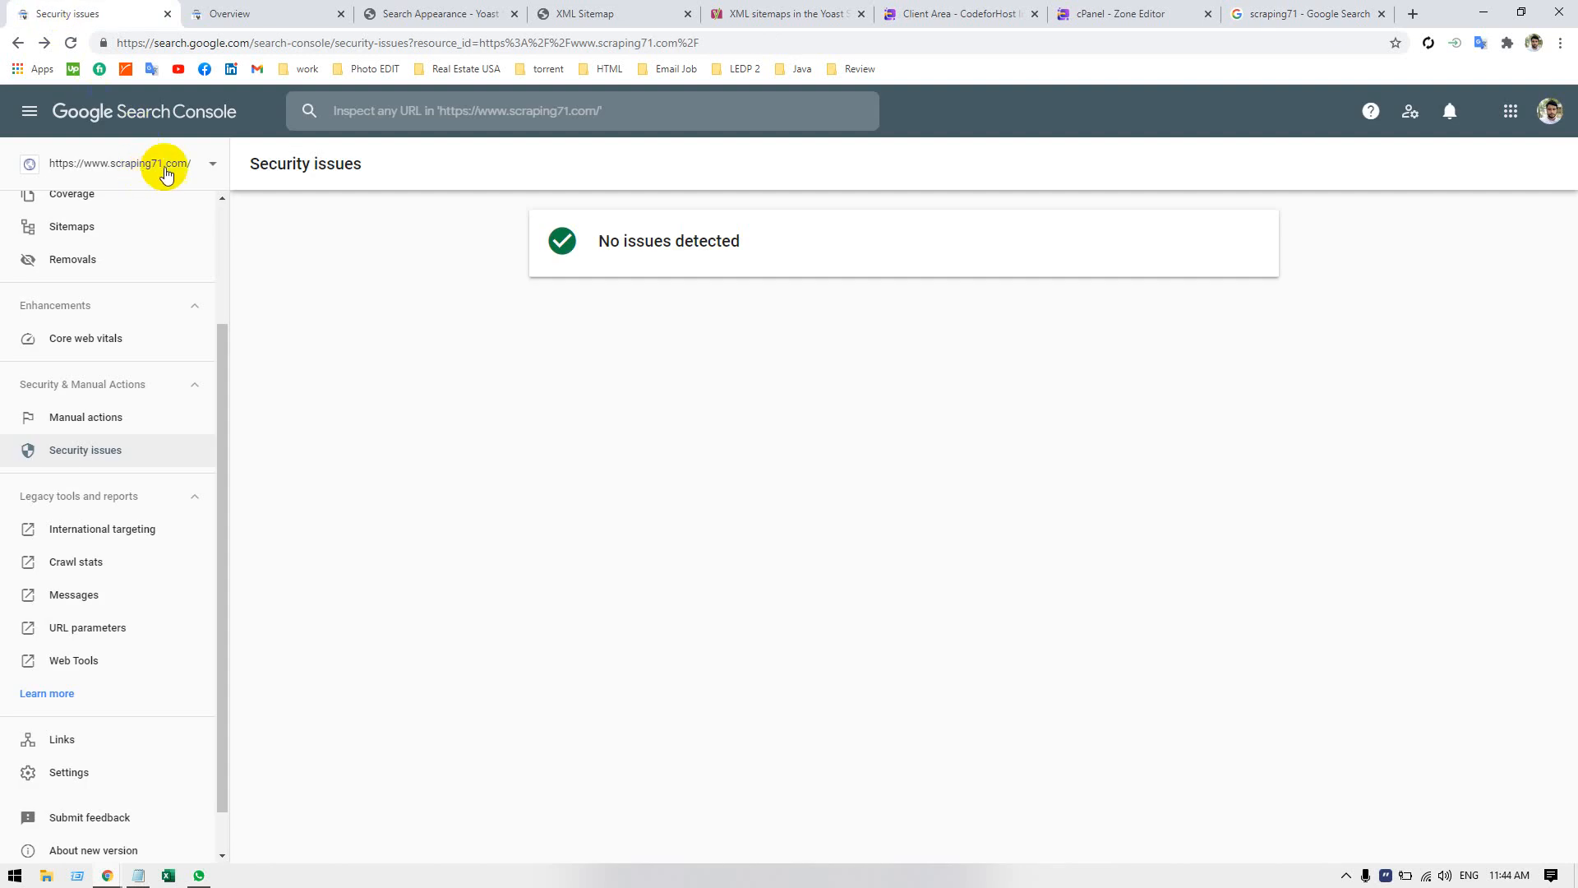
left_click(83, 779)
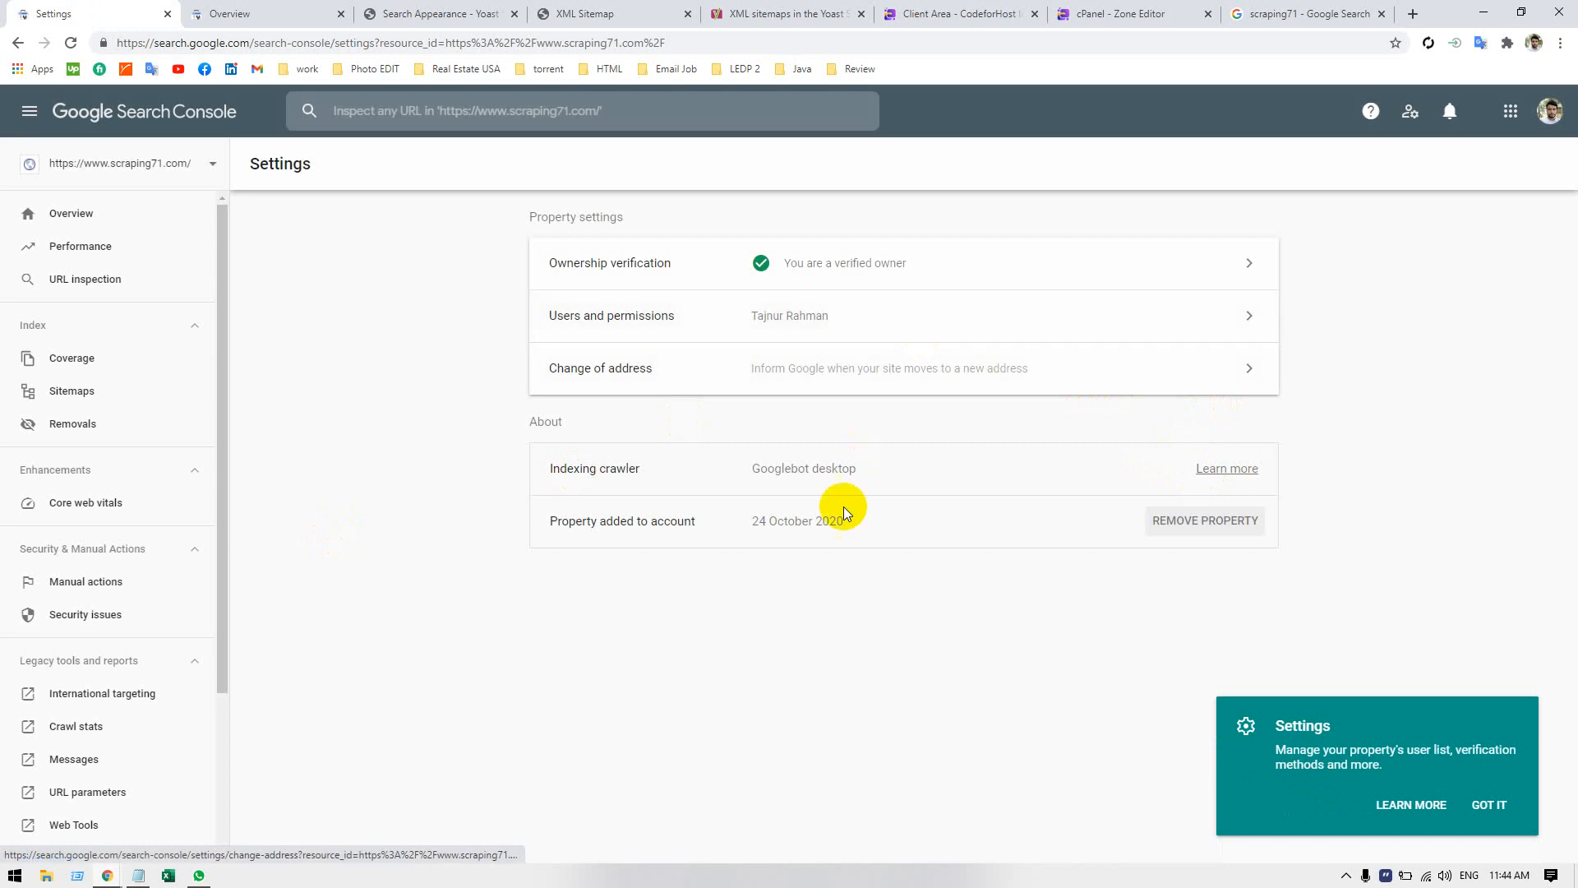
left_click(1171, 521)
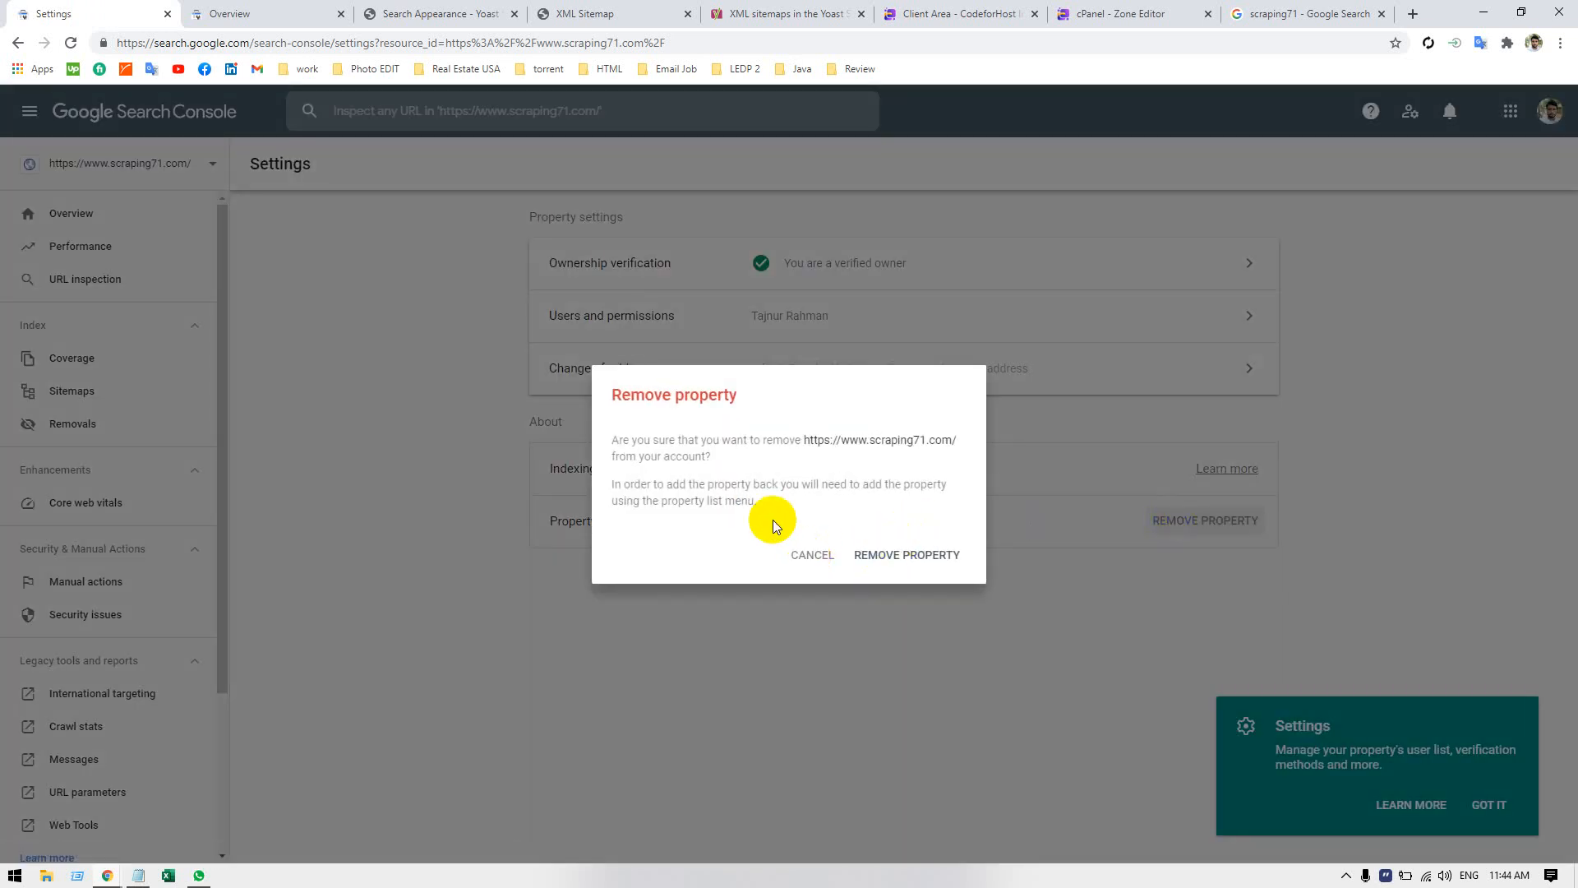
left_click(810, 554)
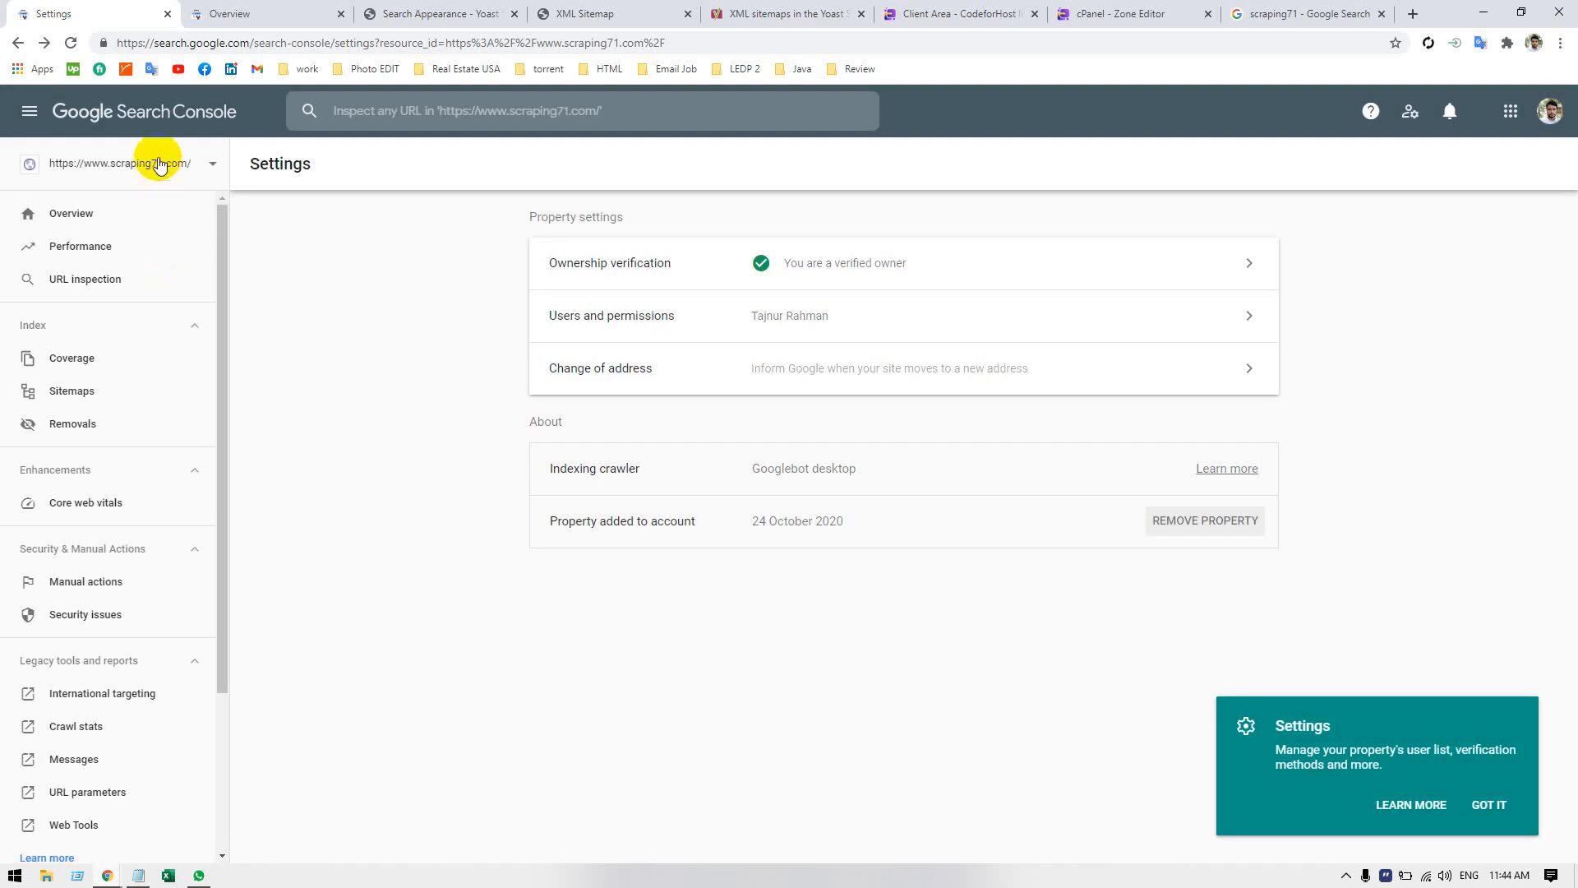
Reload the Search Console settings page to refresh the property list and switch to the scarpingatoz.com Domain property.
left_click(159, 164)
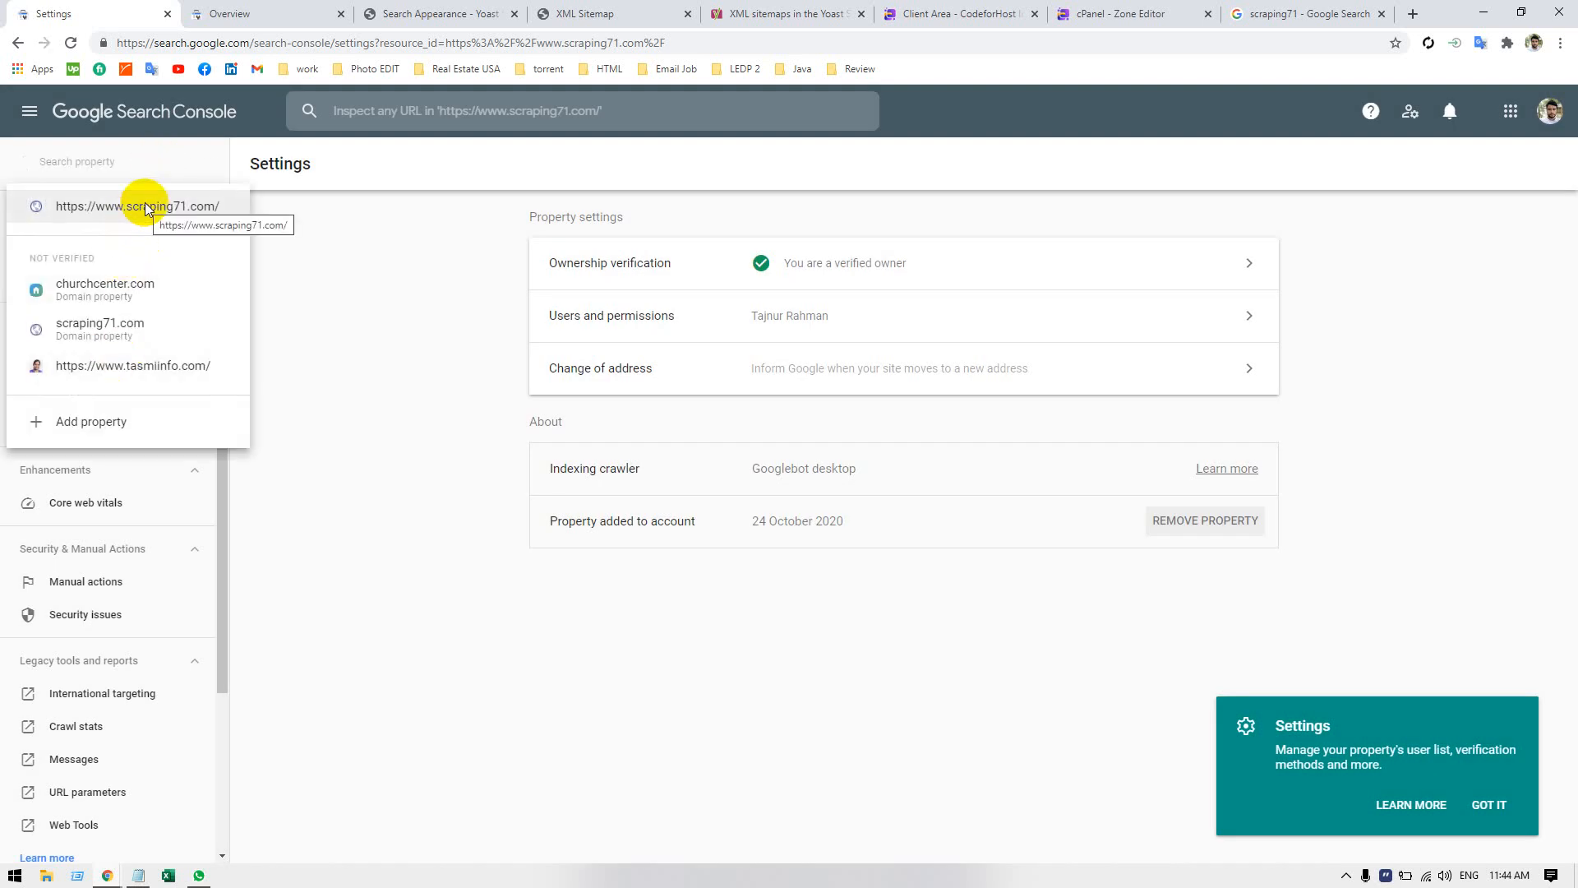
left_click(351, 357)
left_click(213, 166)
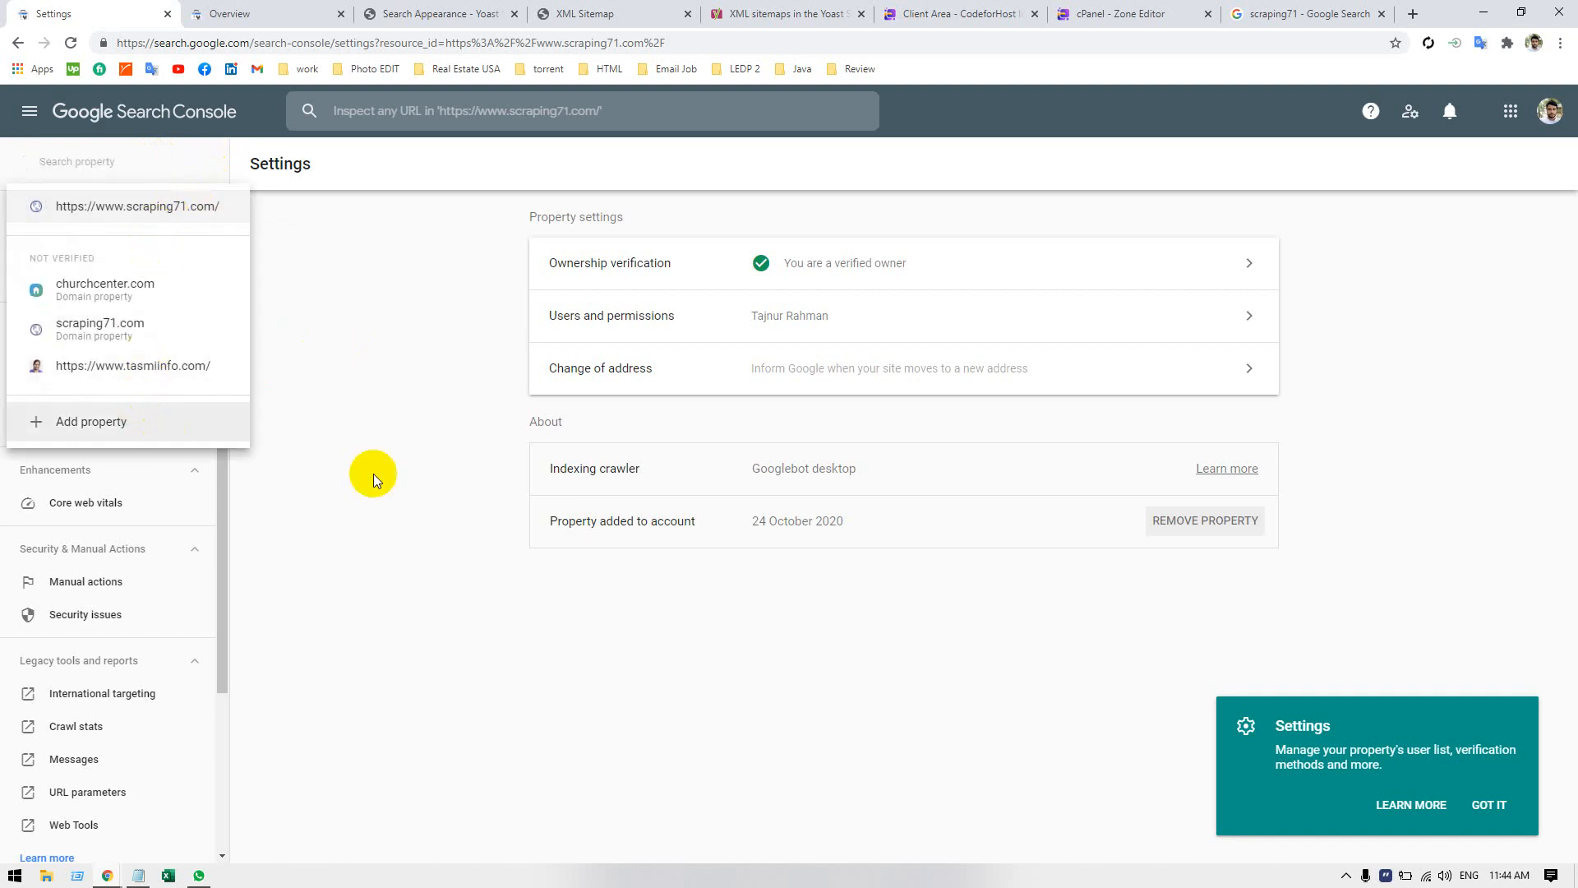
left_click(372, 474)
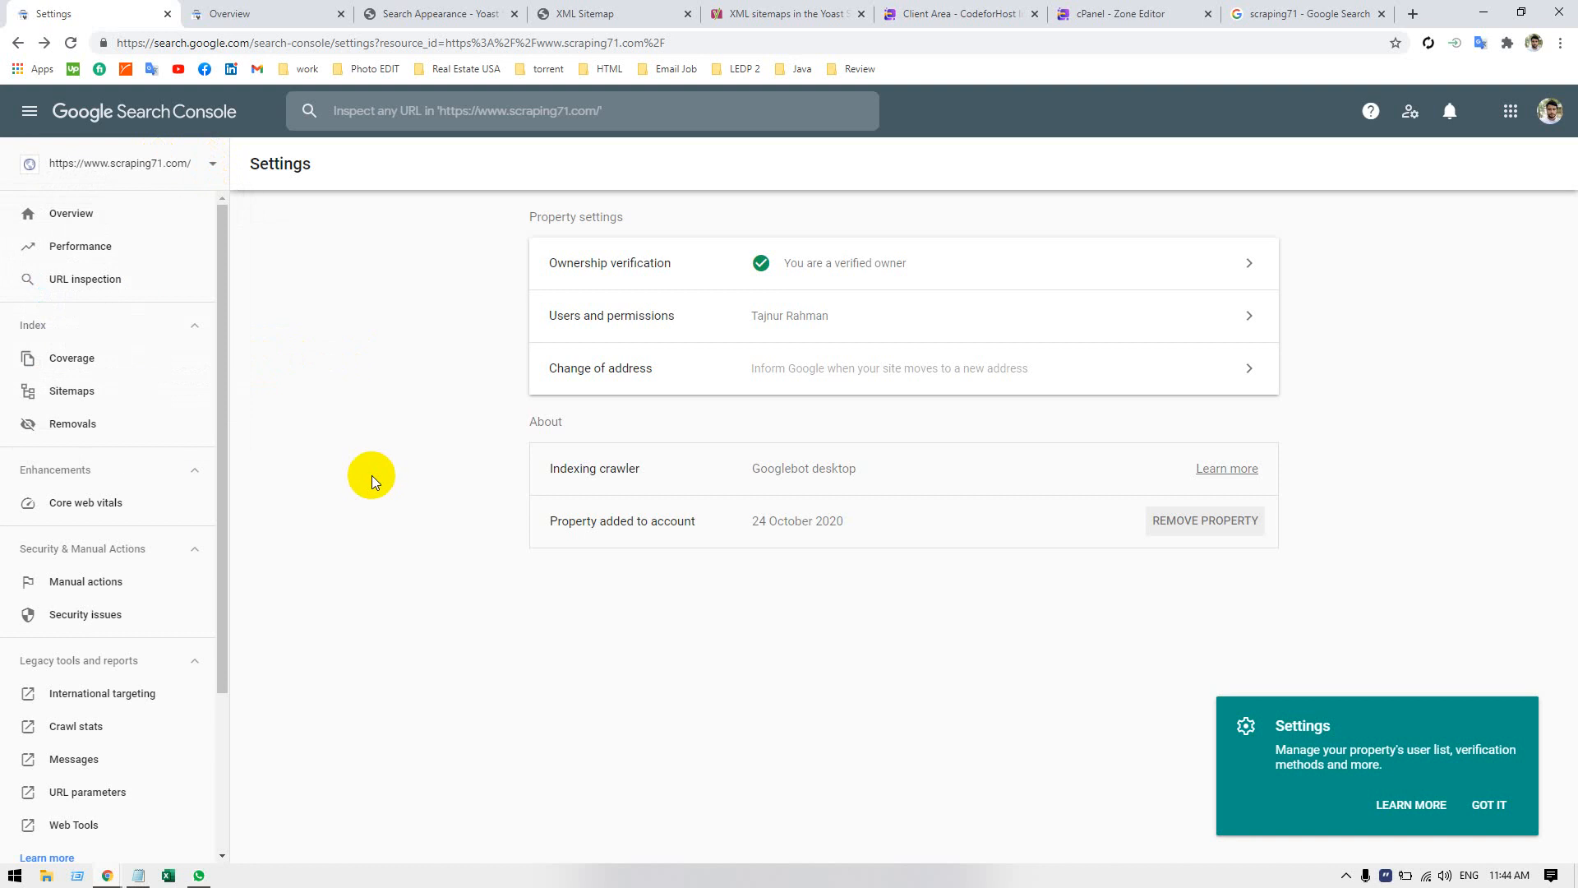
left_click(71, 43)
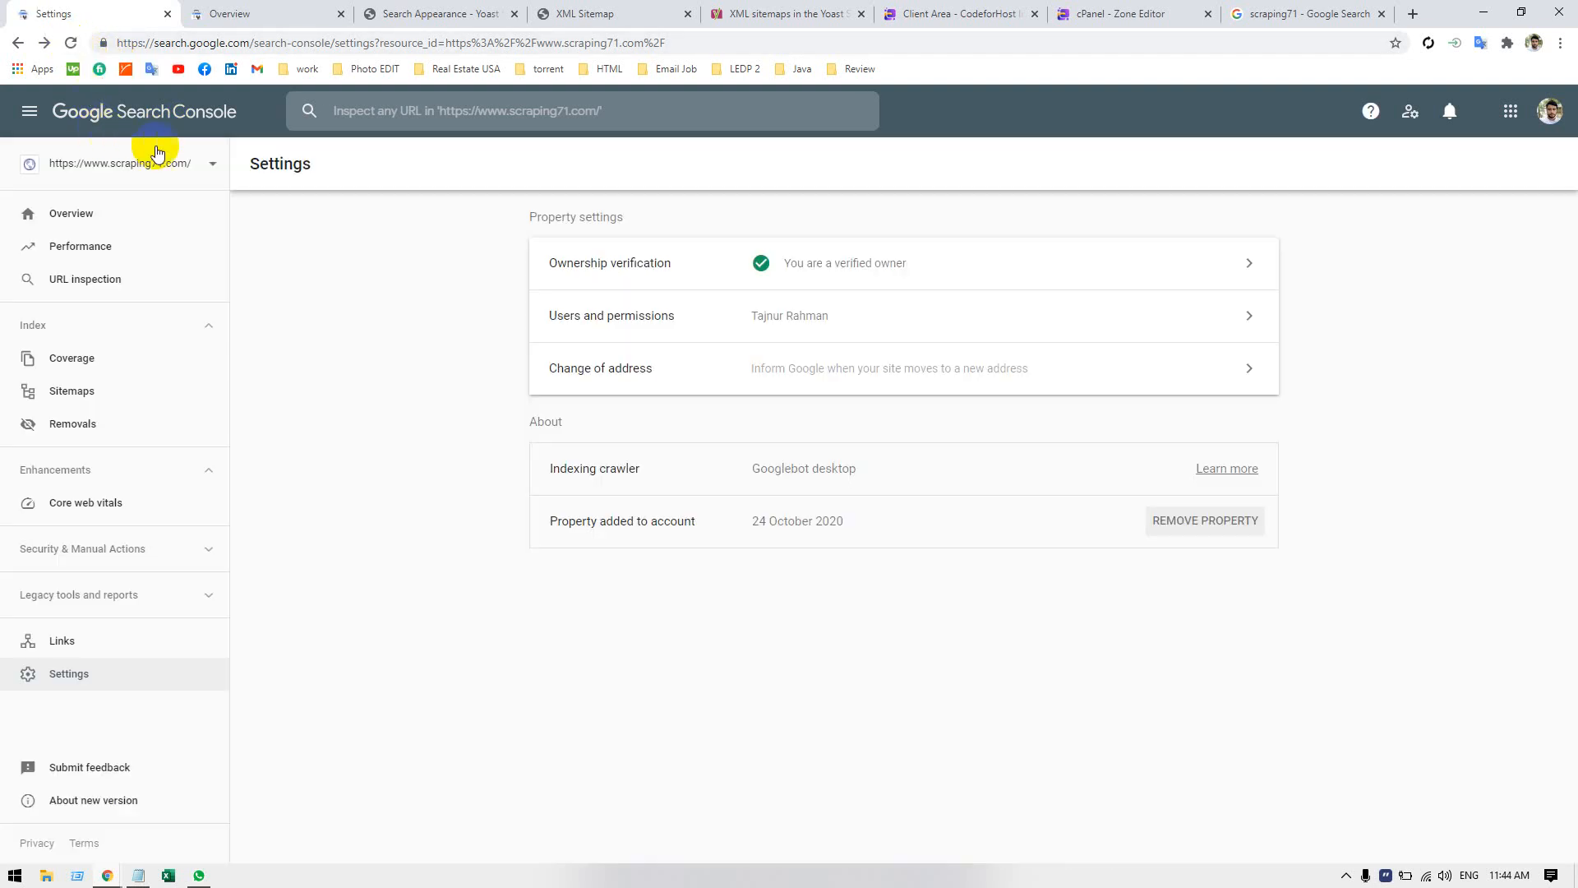
left_click(207, 164)
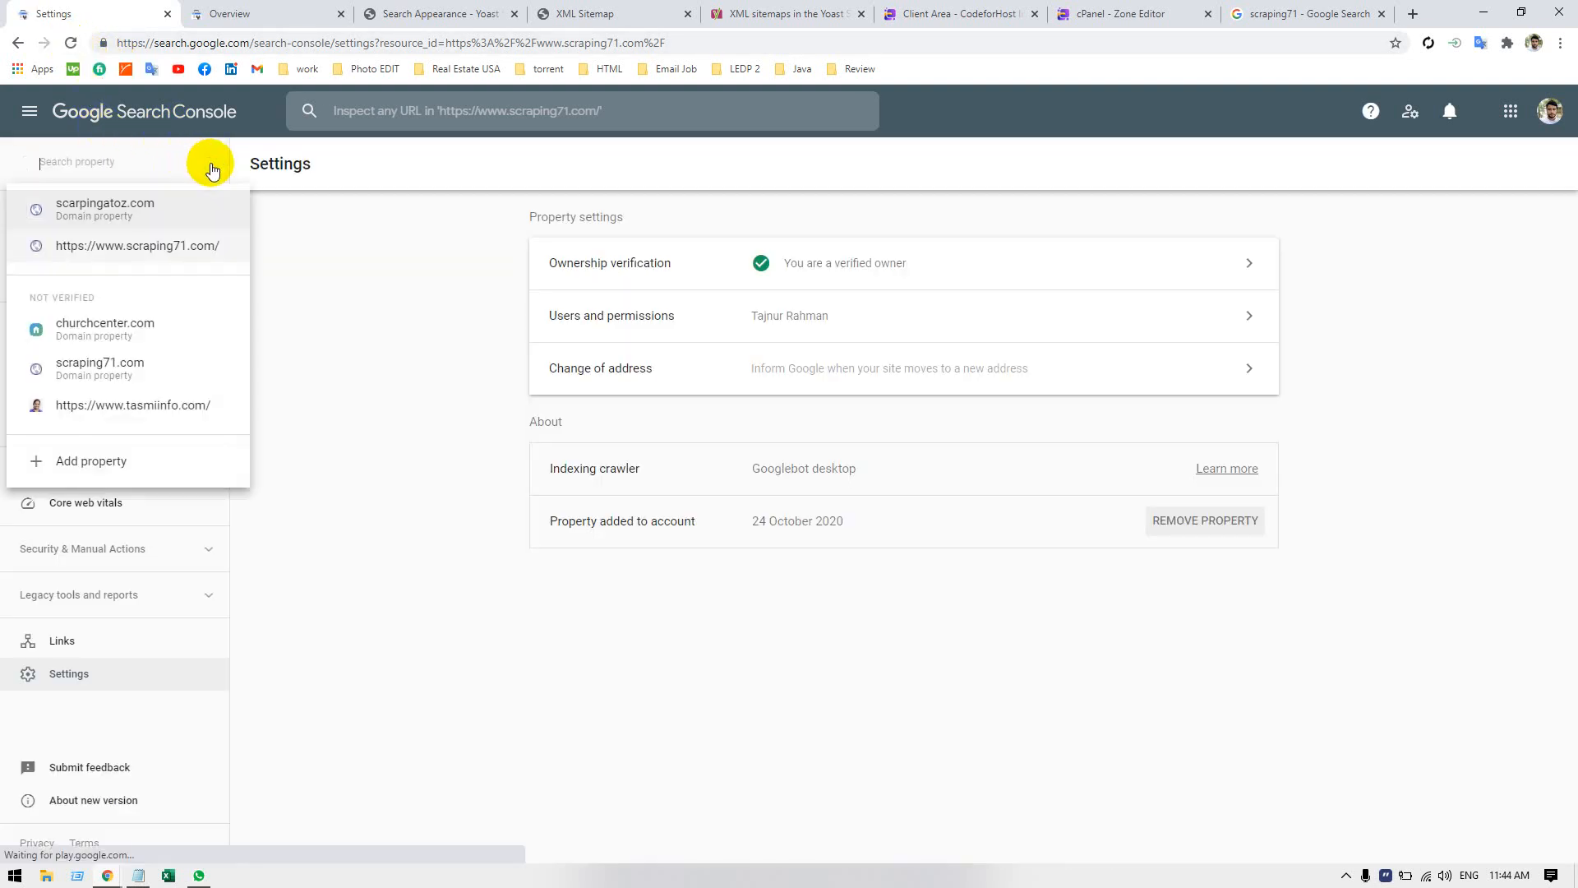
left_click(179, 216)
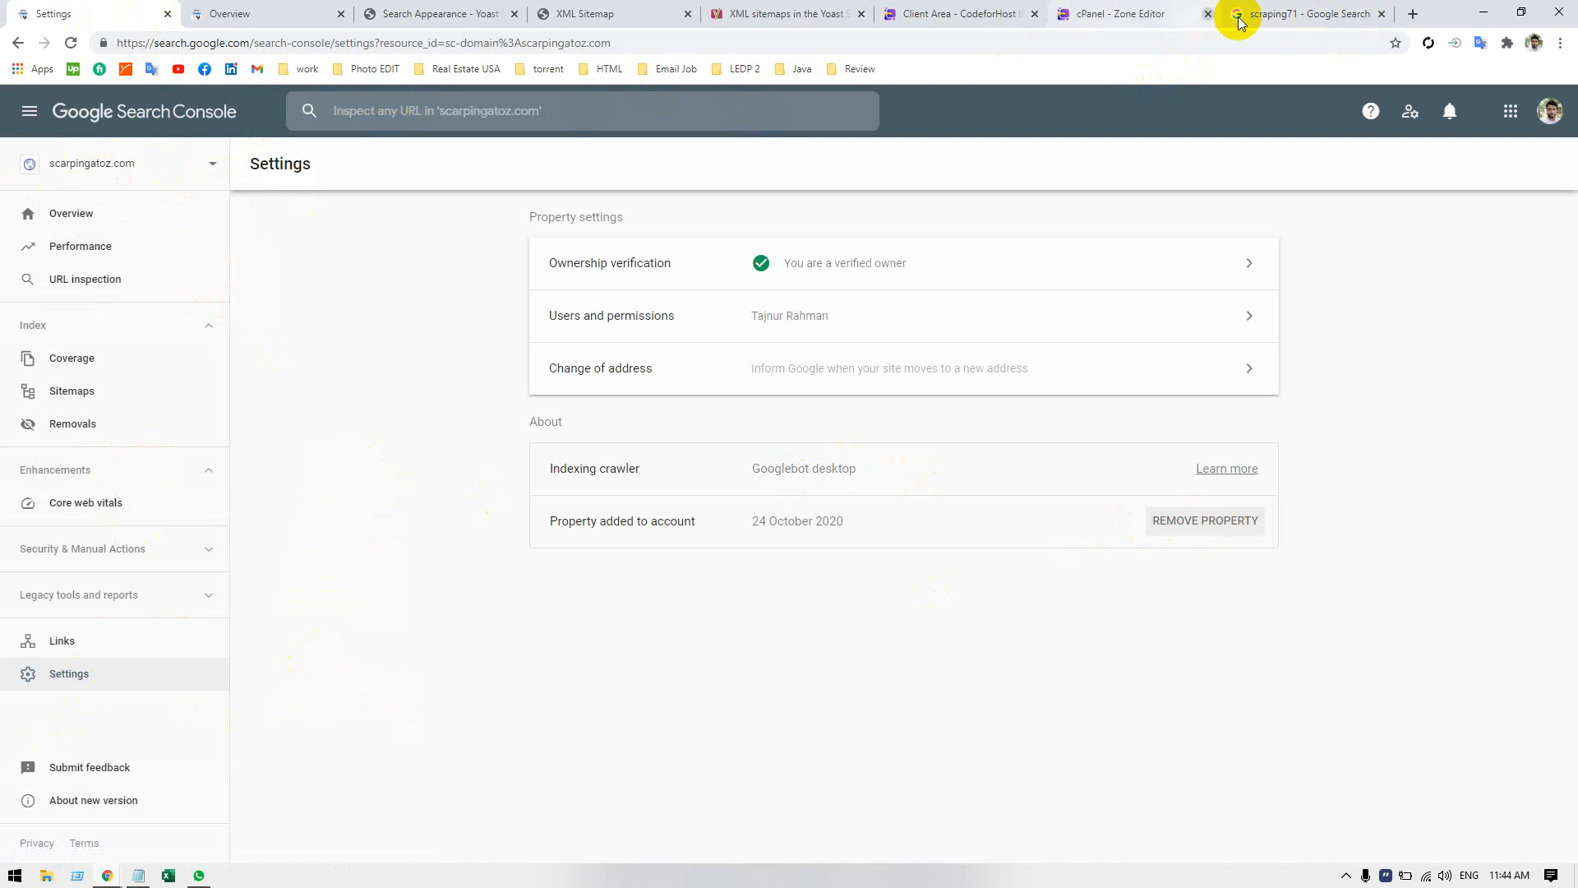
Open a new browser tab for a Google search.
left_click(1411, 14)
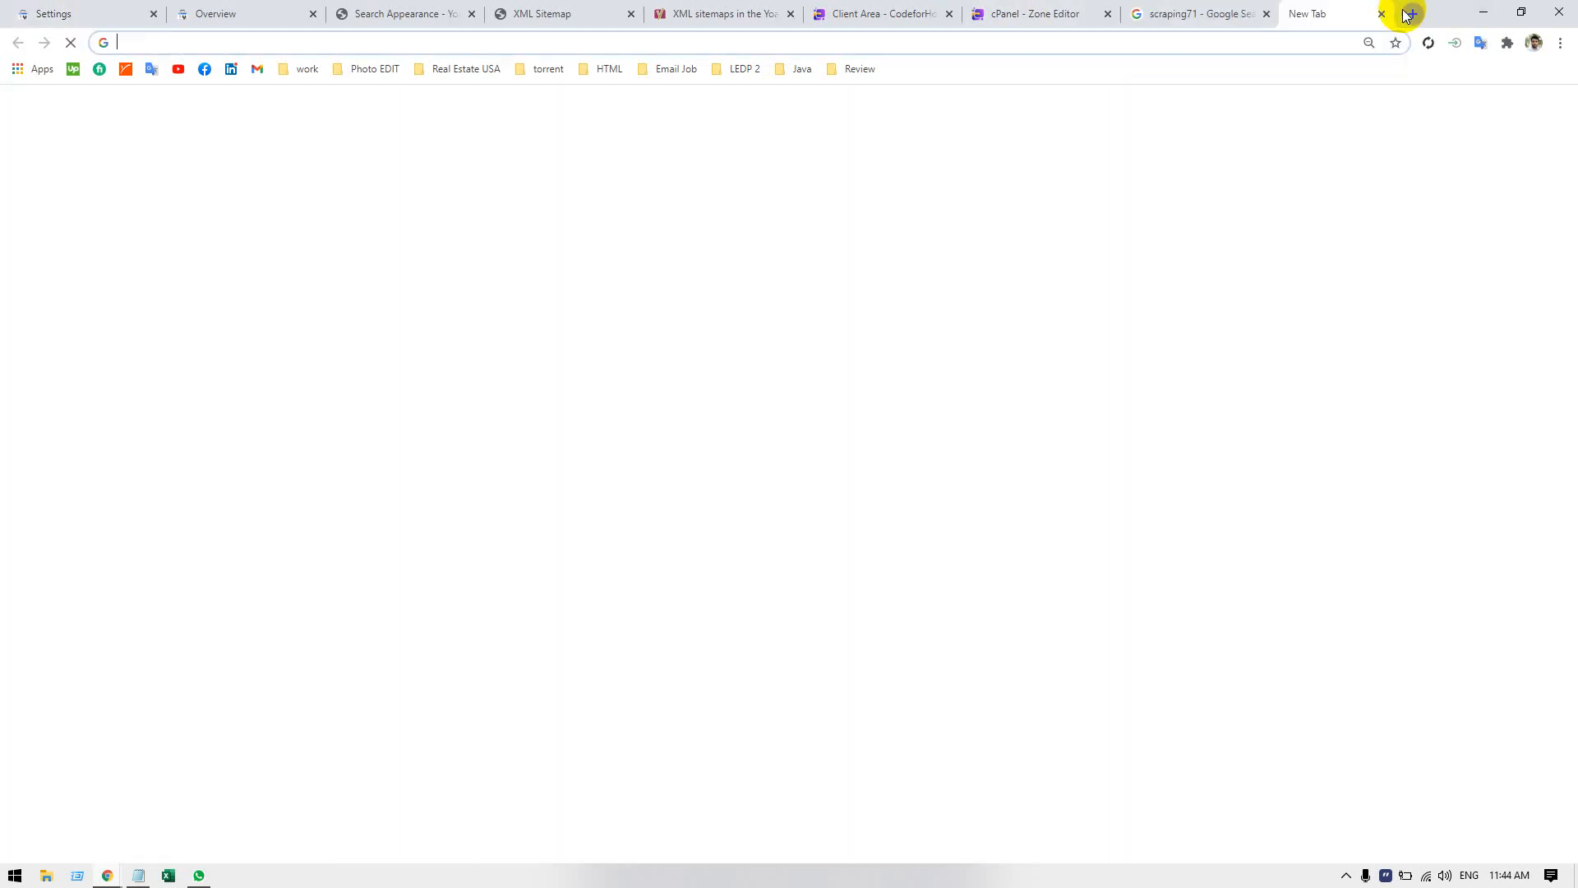
type("src")
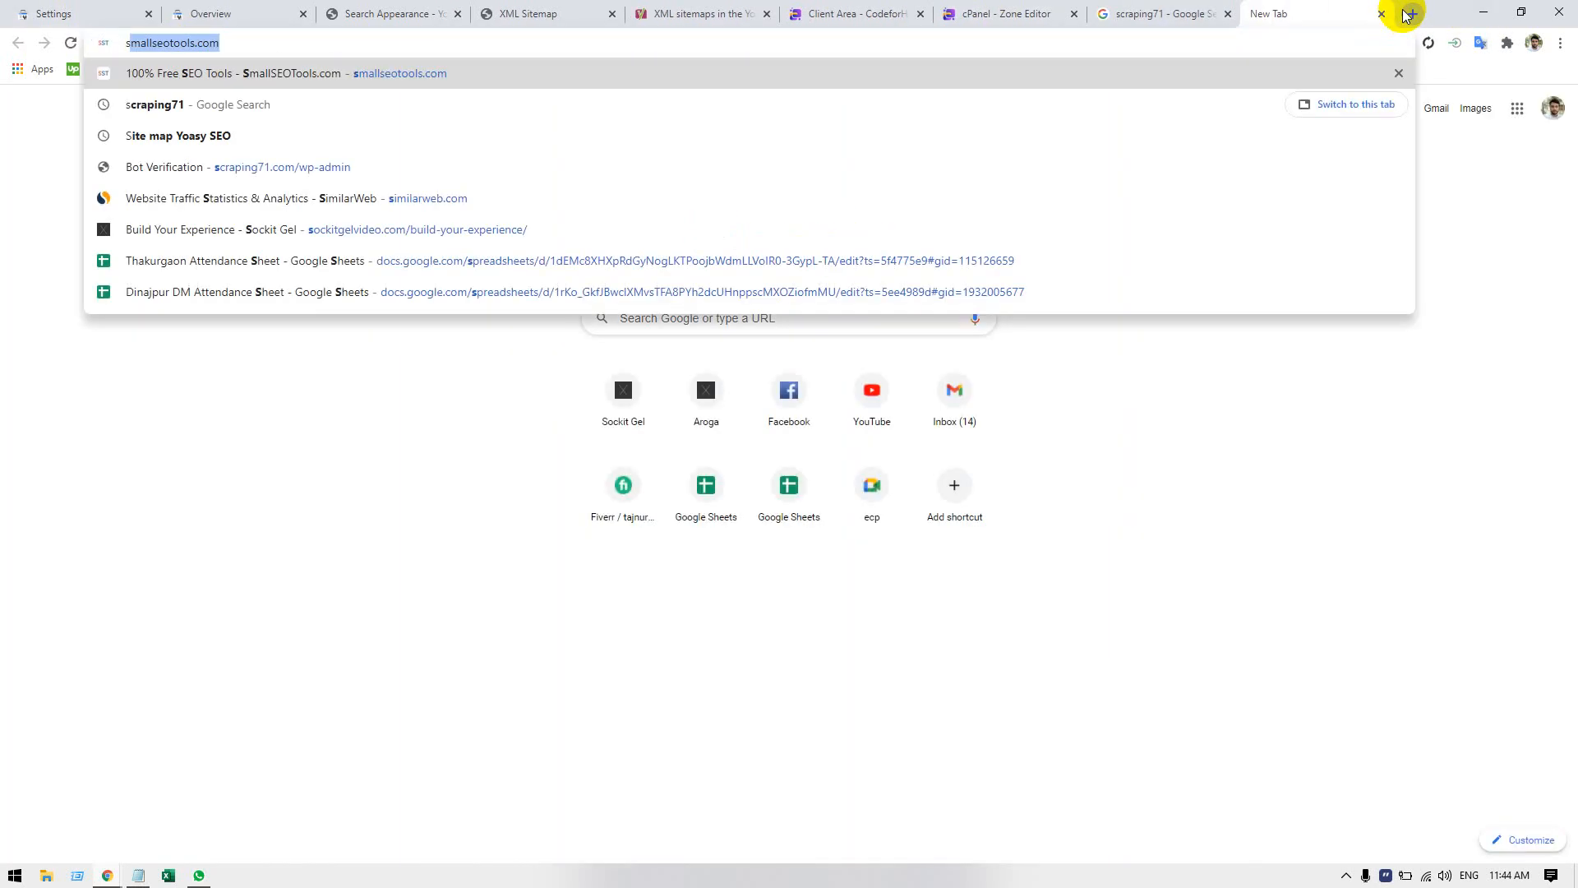
key("BackSpace")
key("BackSpace")
key("BackSpace")
type("scra")
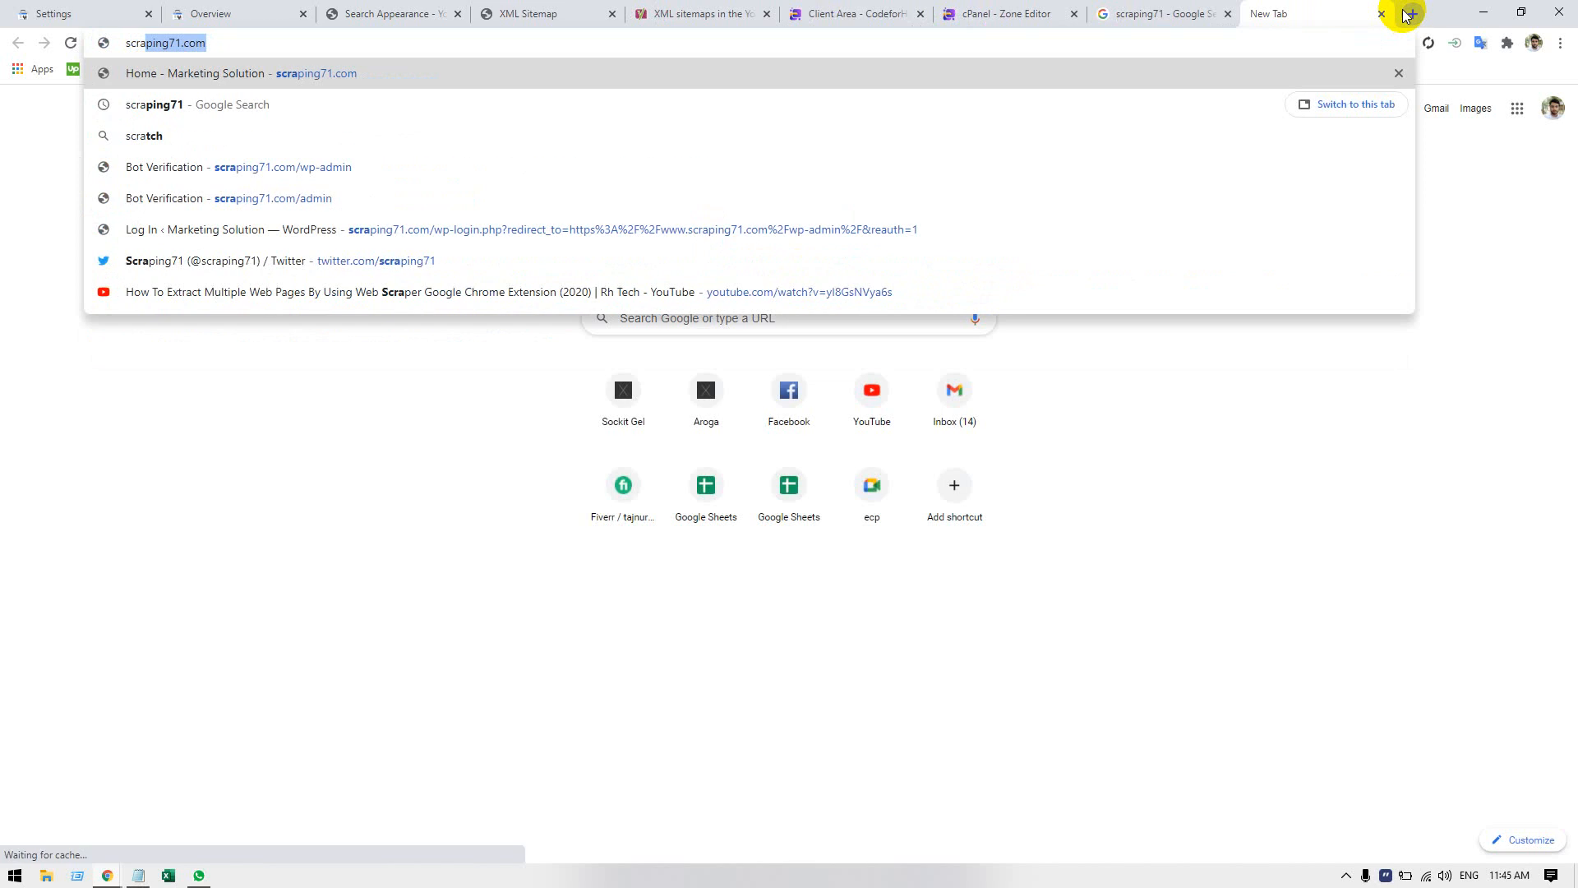
type("p")
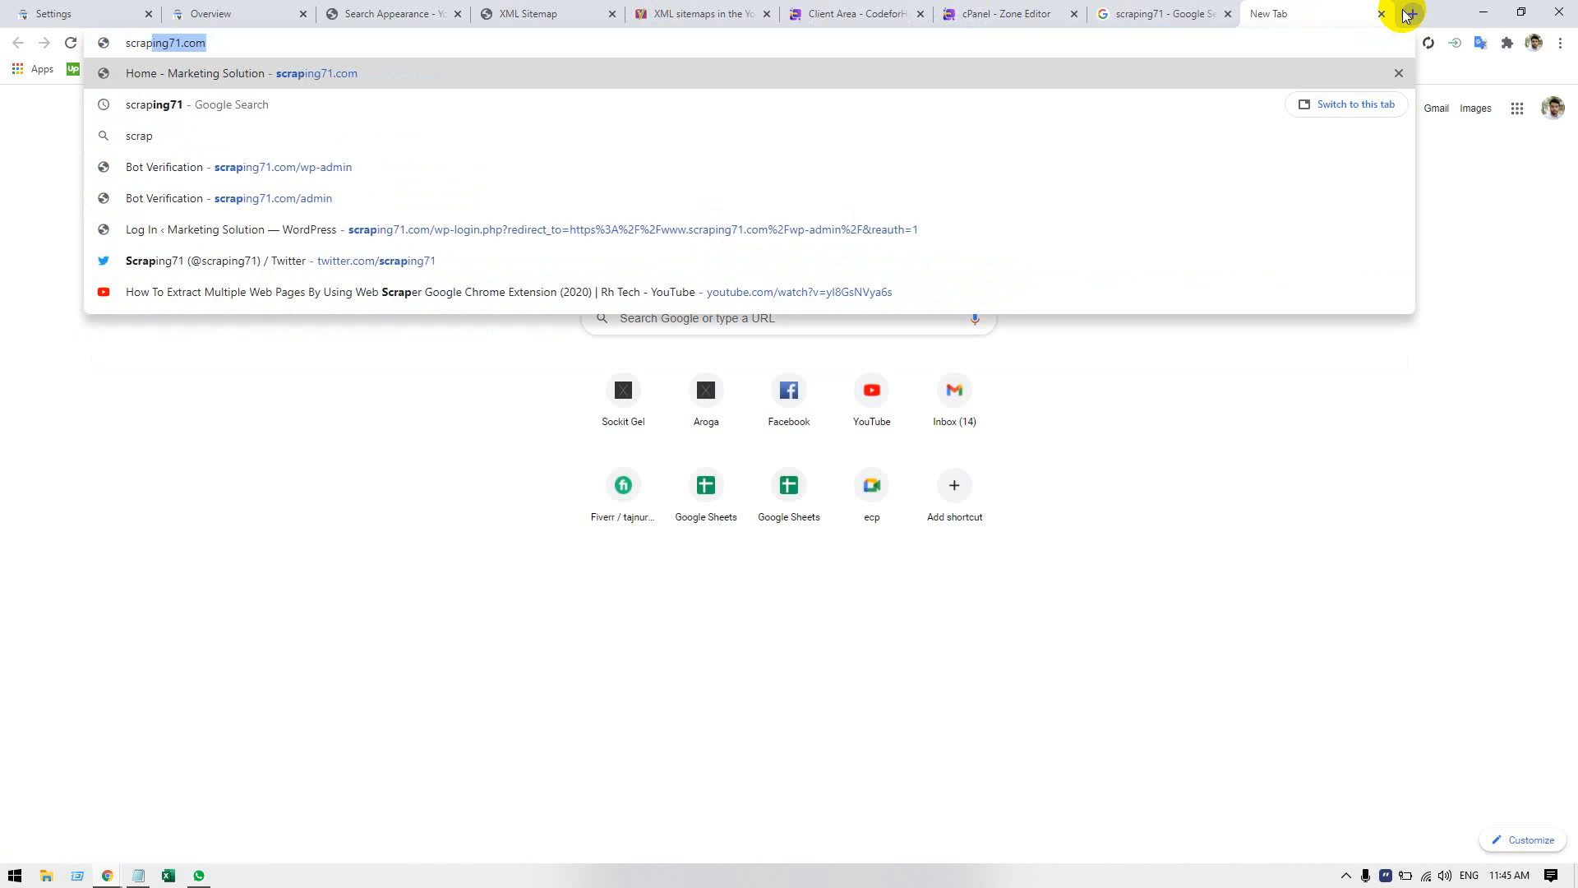
key("BackSpace")
key("BackSpace")
key("BackSpace")
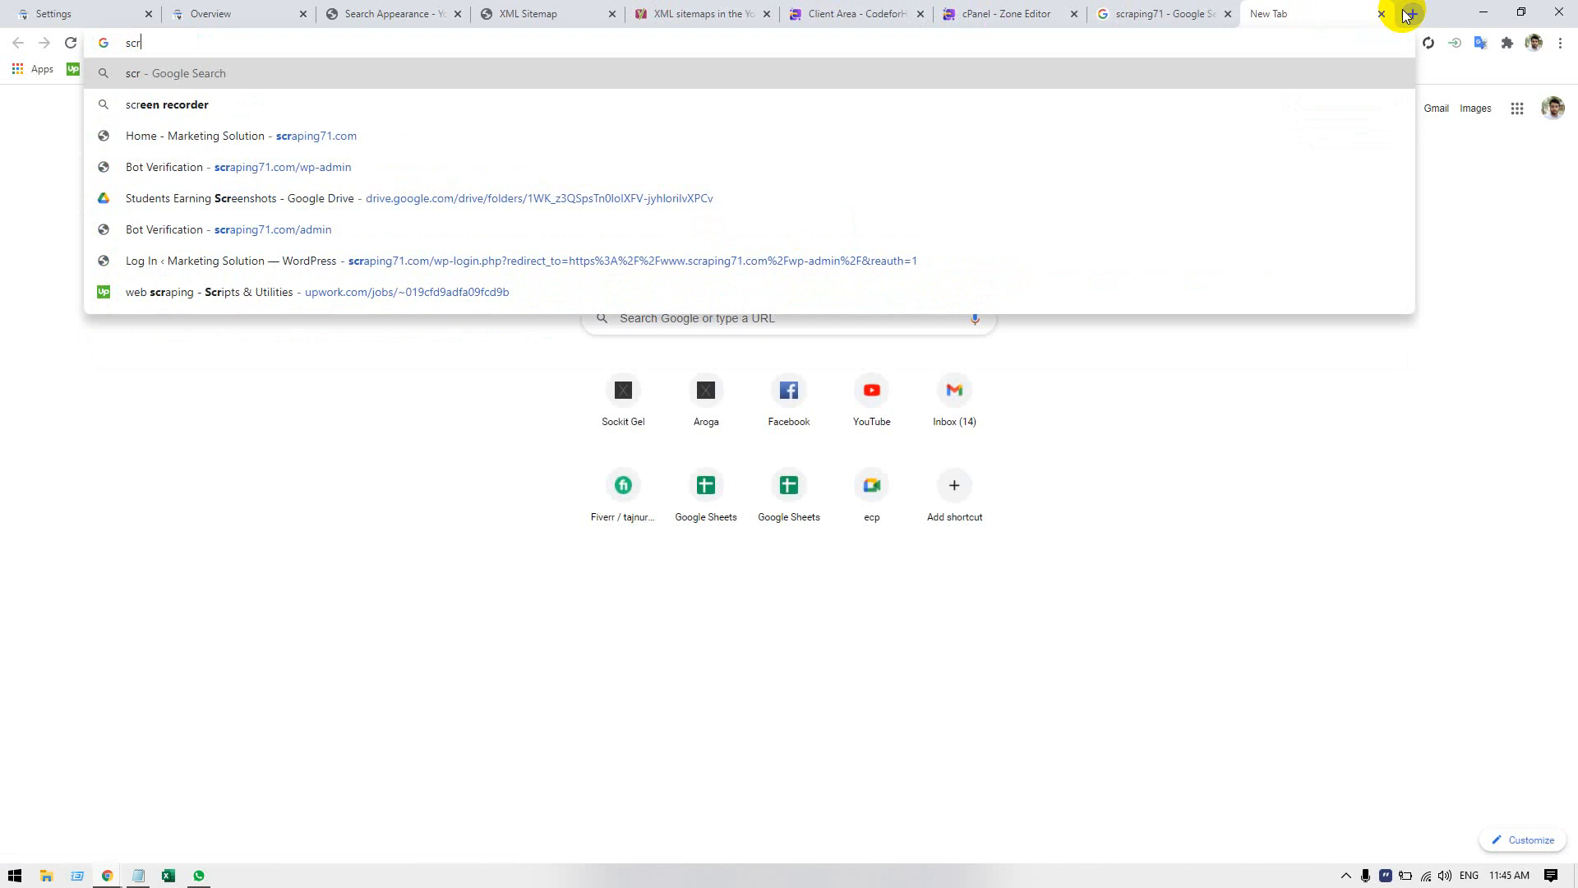
type("pa")
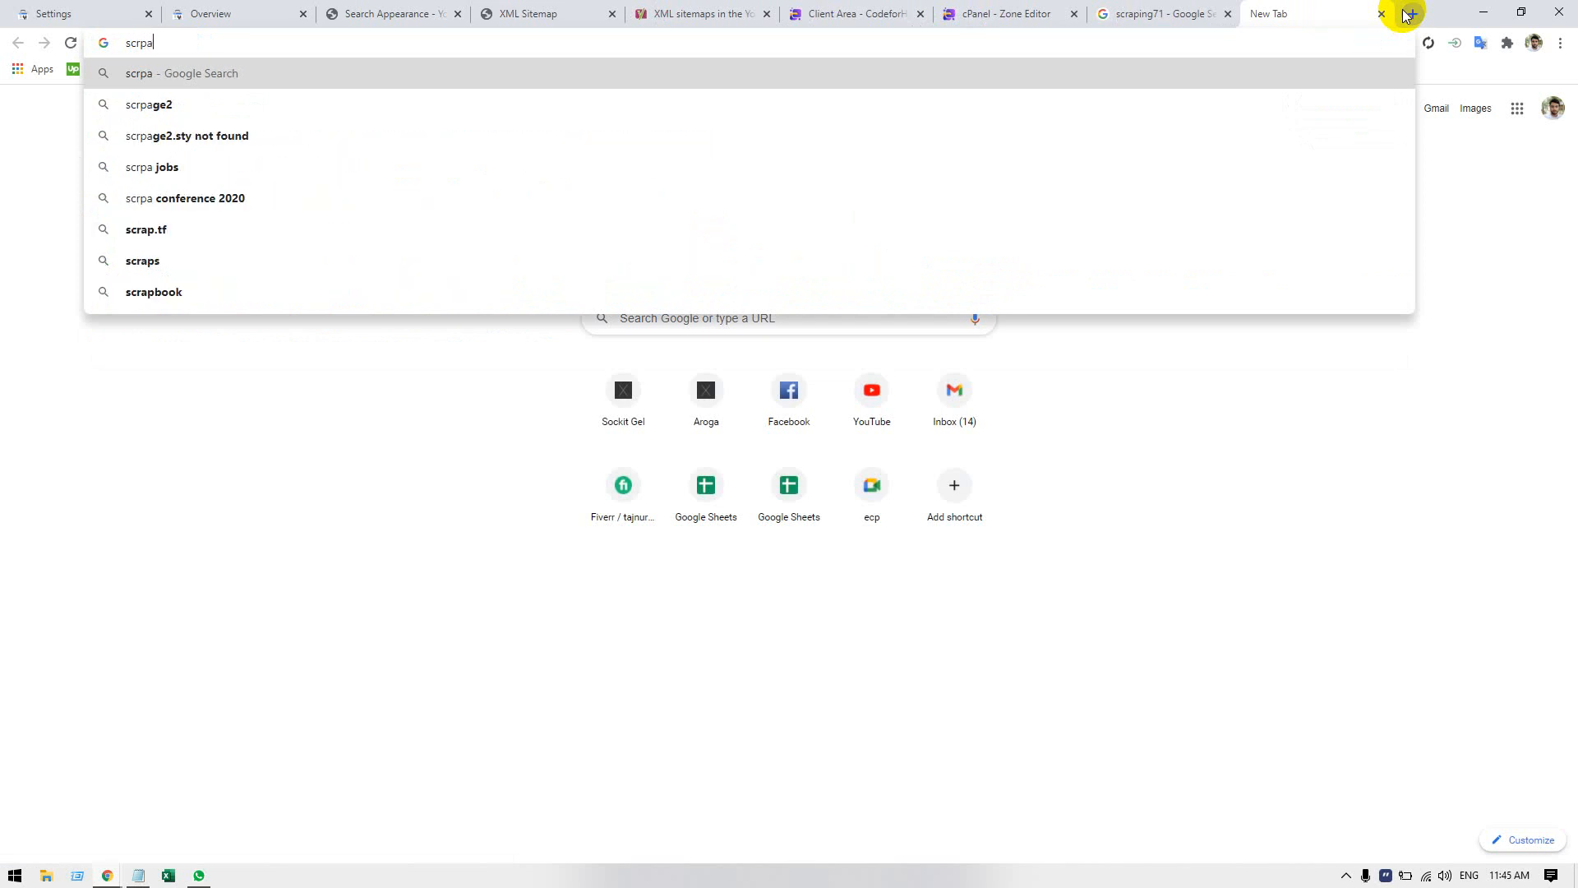
key("BackSpace")
key("BackSpace")
key("BackSpace")
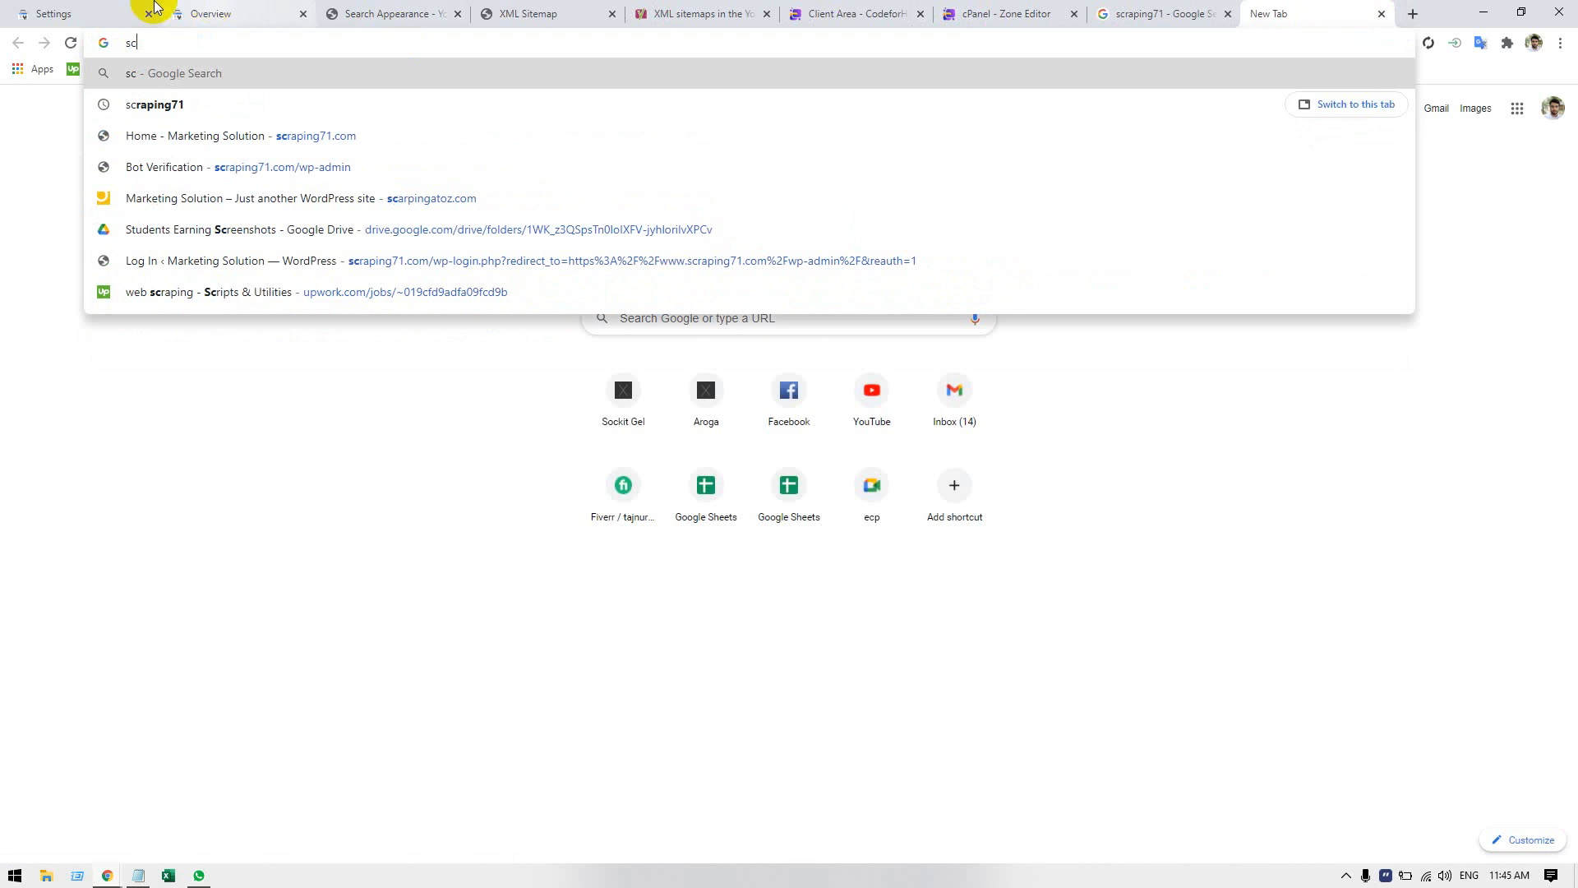
Check the property's domain spelling in Search Console, and search Google for scarpingatoz from the new tab.
left_click(50, 17)
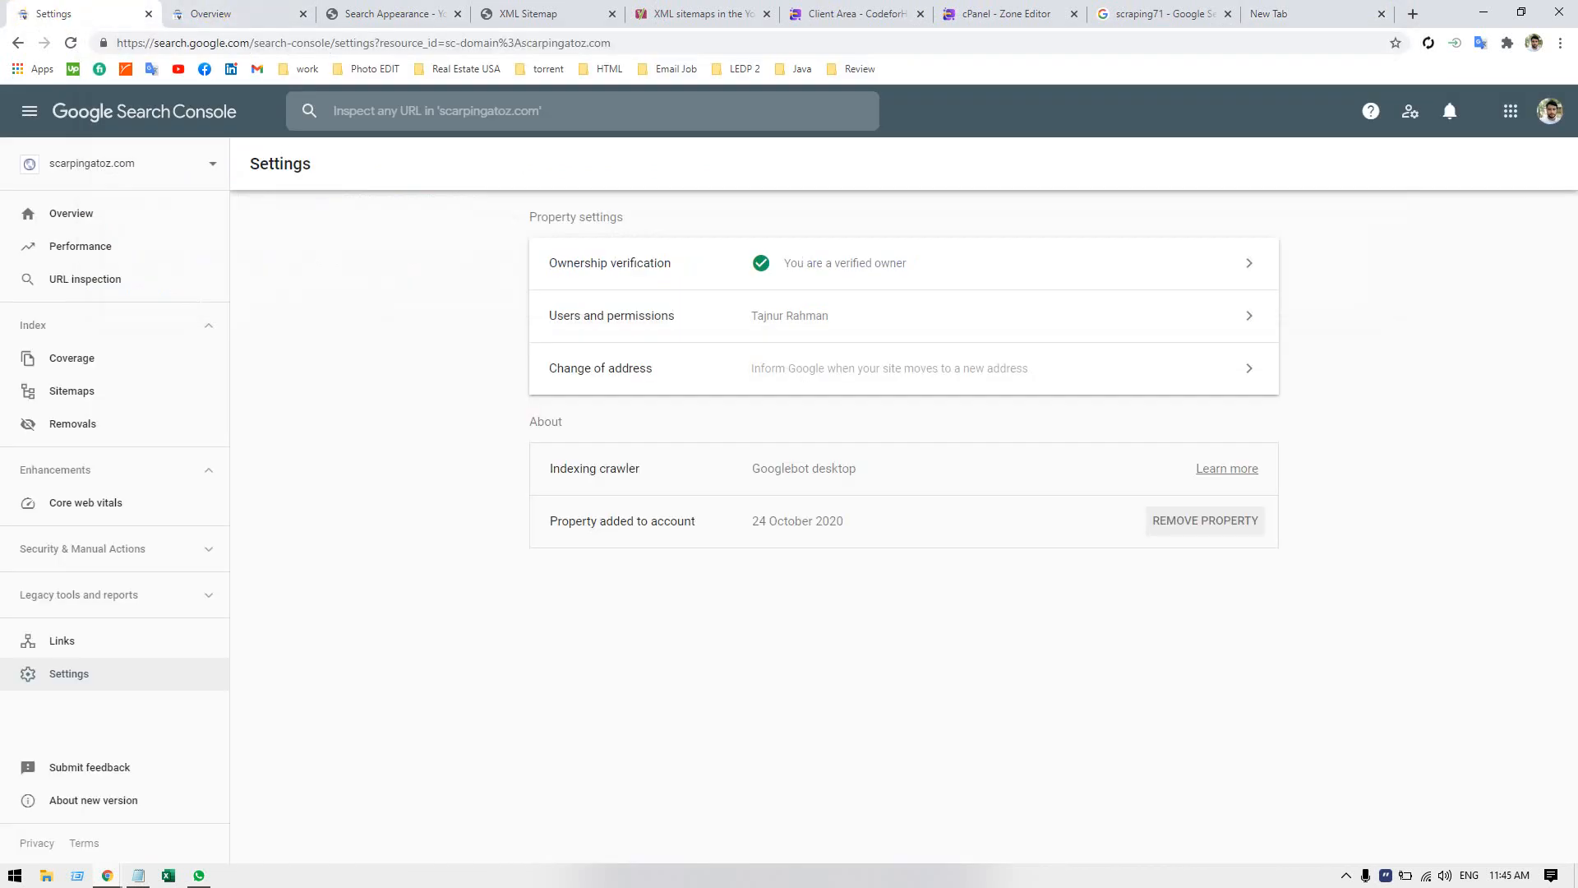
left_click(1299, 18)
type("sc")
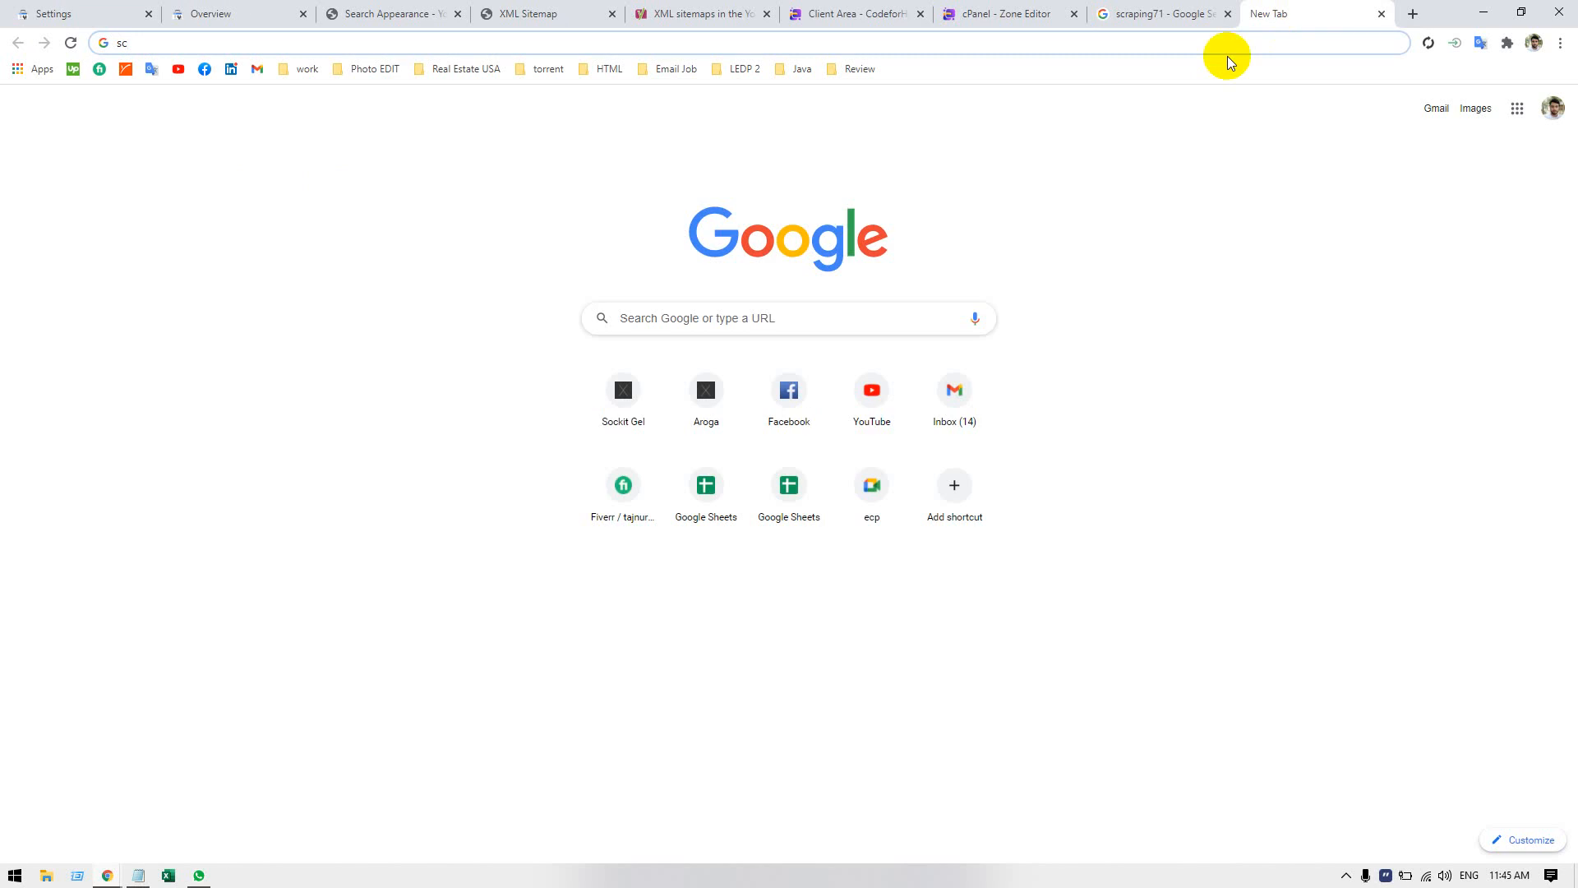
type("arpi")
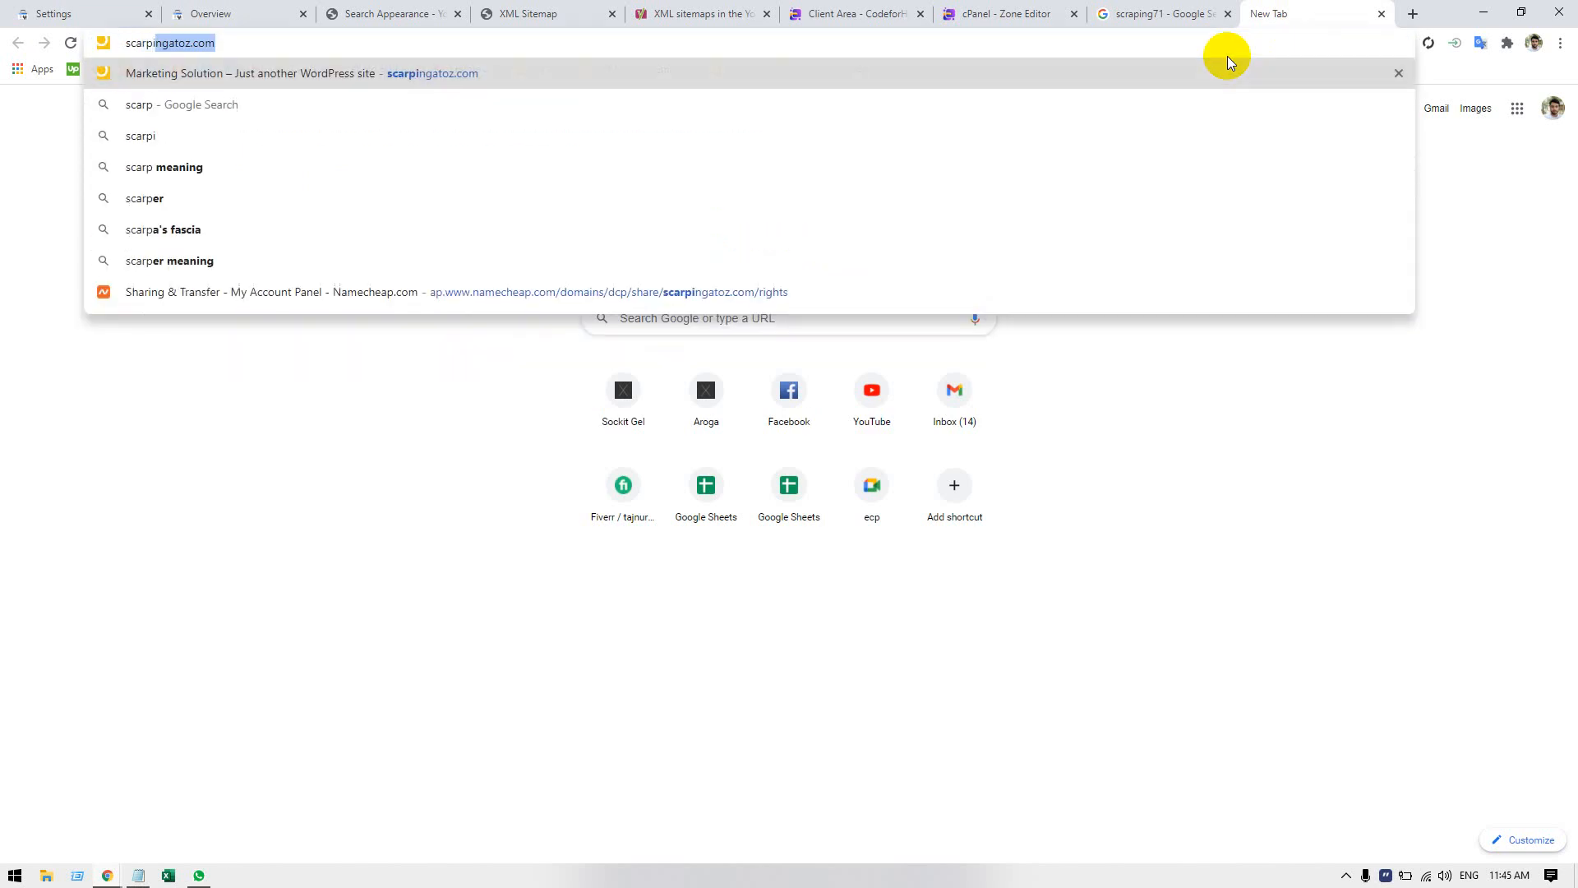
type("ngatoz")
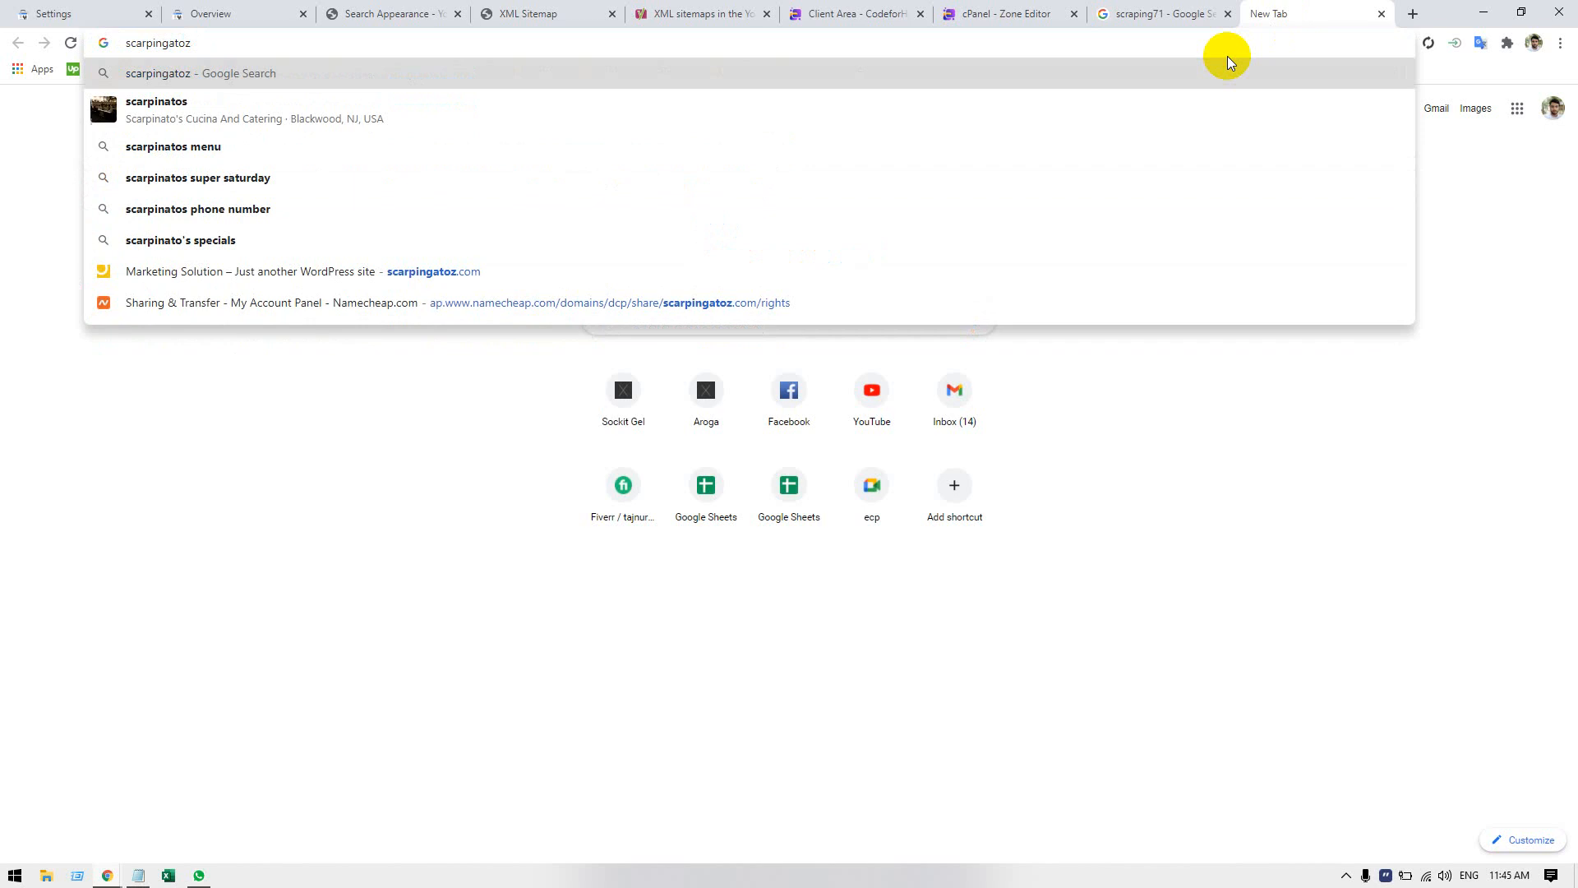
key("Return")
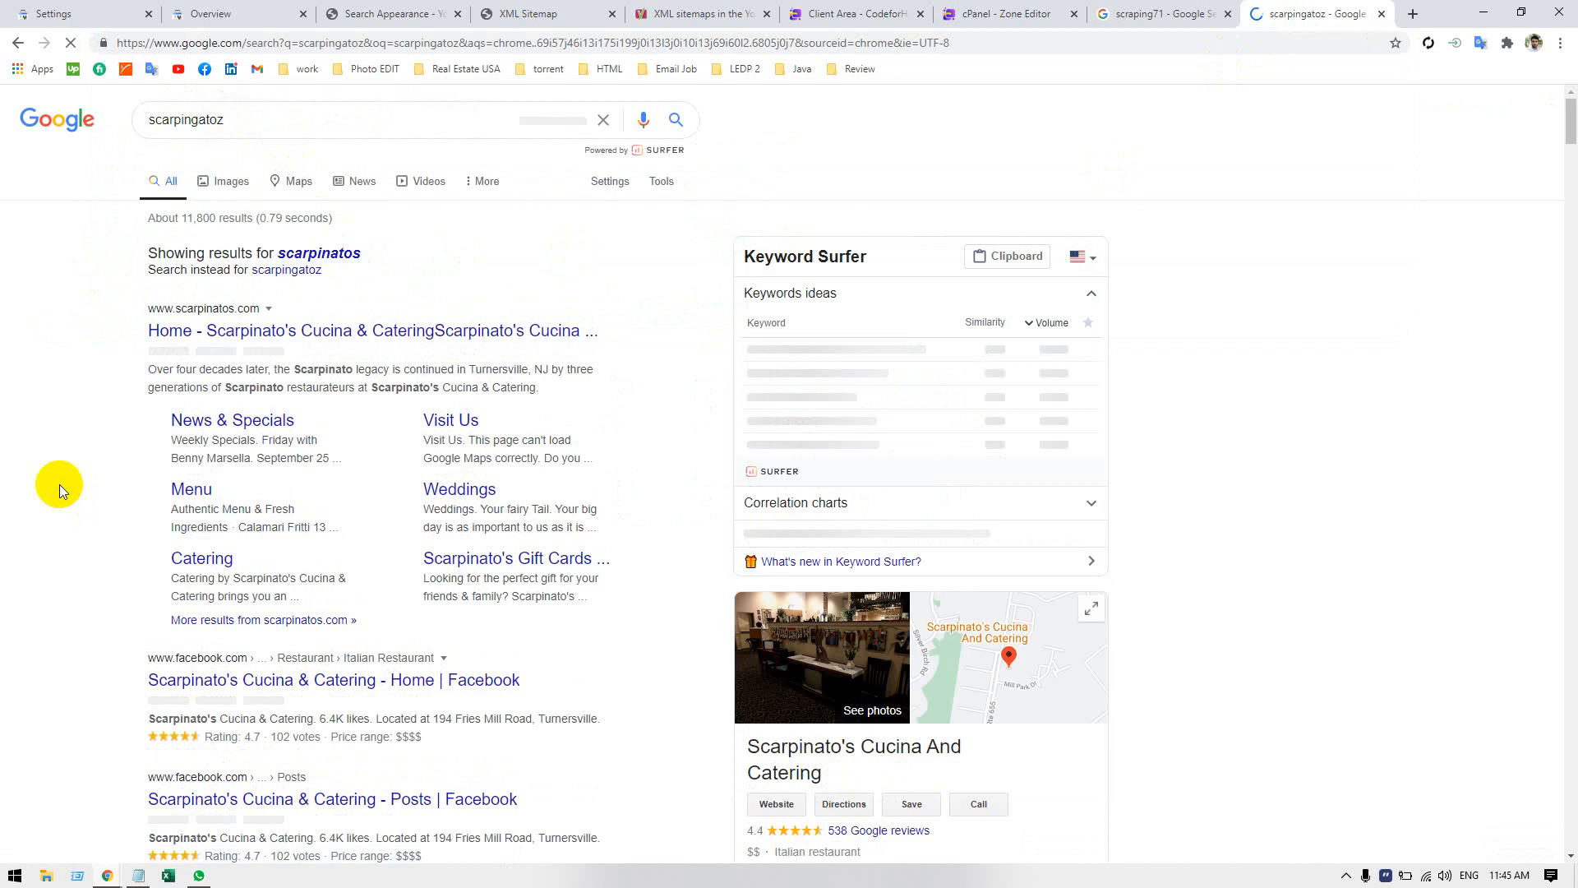
Examine the Google listings for scarpingatoz to check whether the scarpingatoz.com site is listed.
scroll(59, 485, "down", 2)
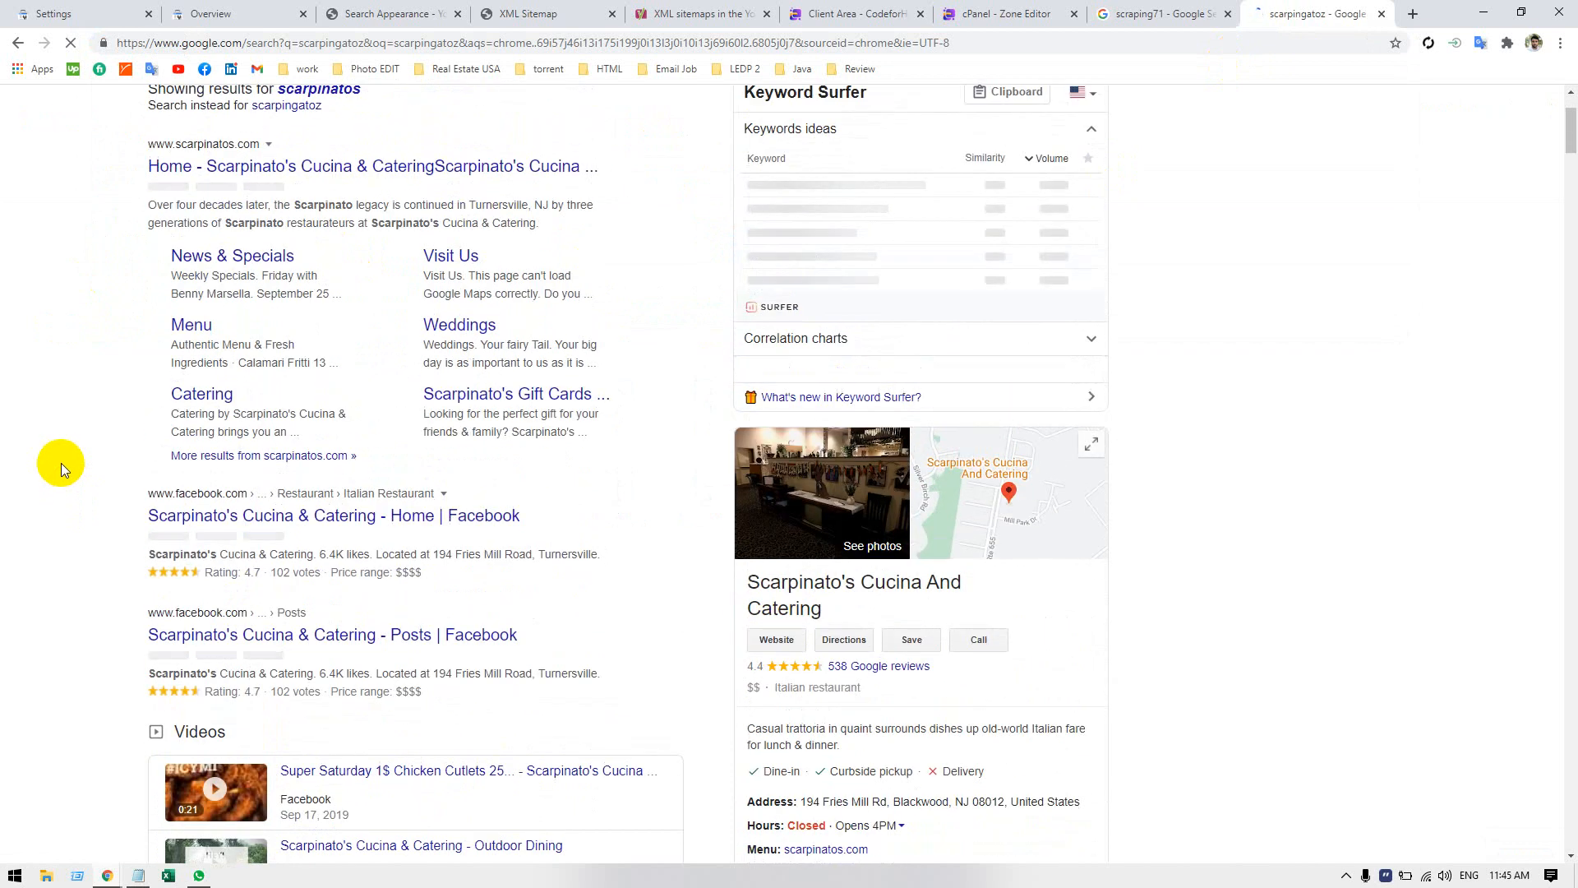
scroll(61, 462, "down", 5)
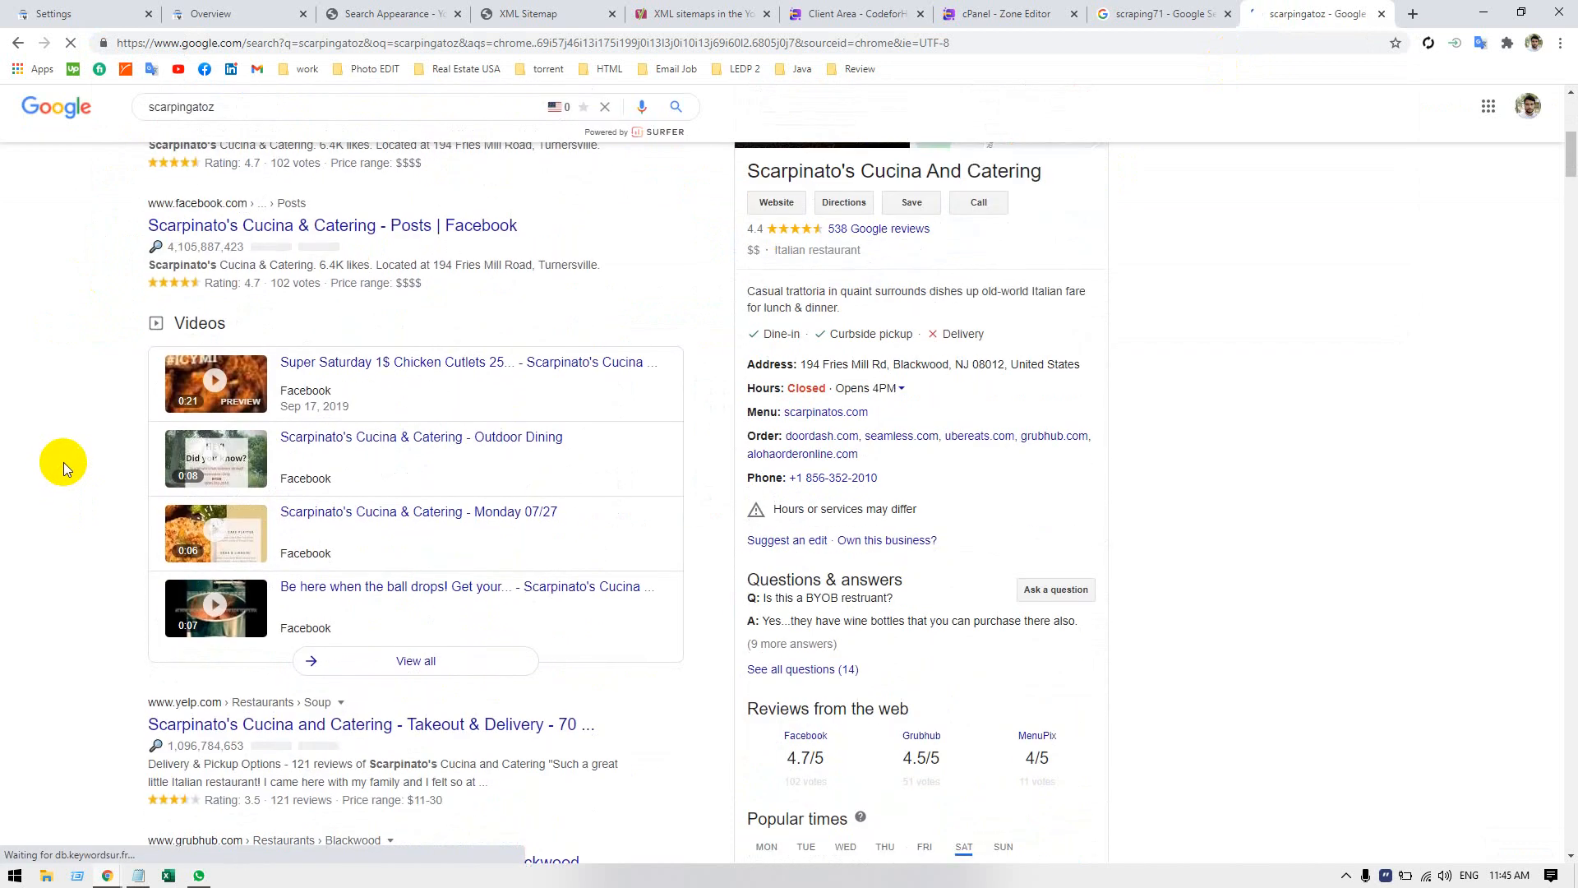
scroll(62, 462, "down", 5)
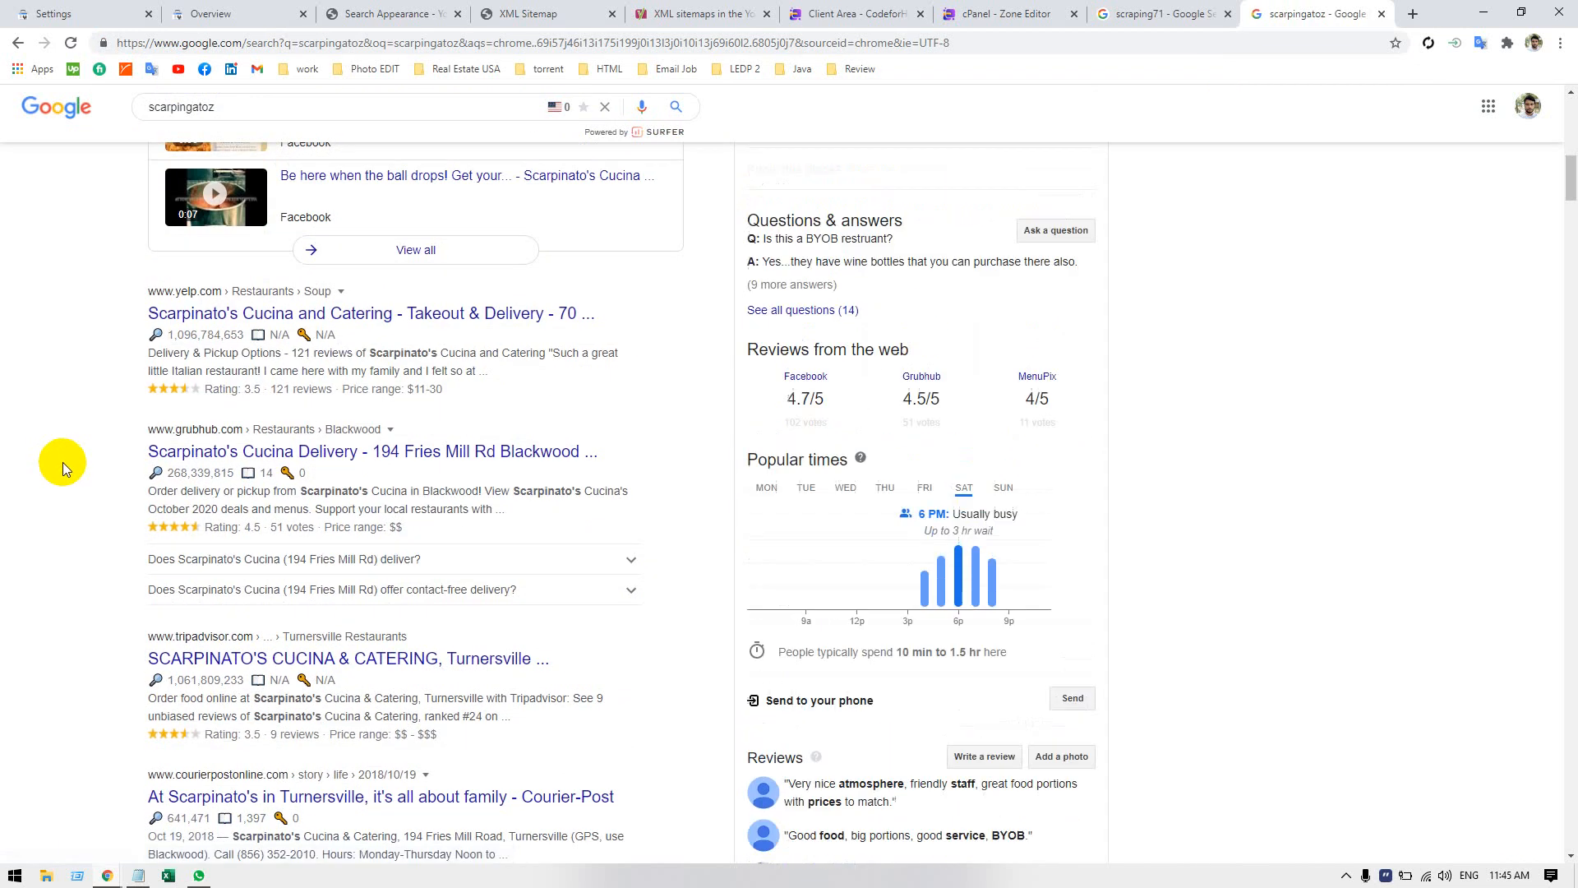
scroll(71, 464, "down", 4)
scroll(70, 463, "down", 4)
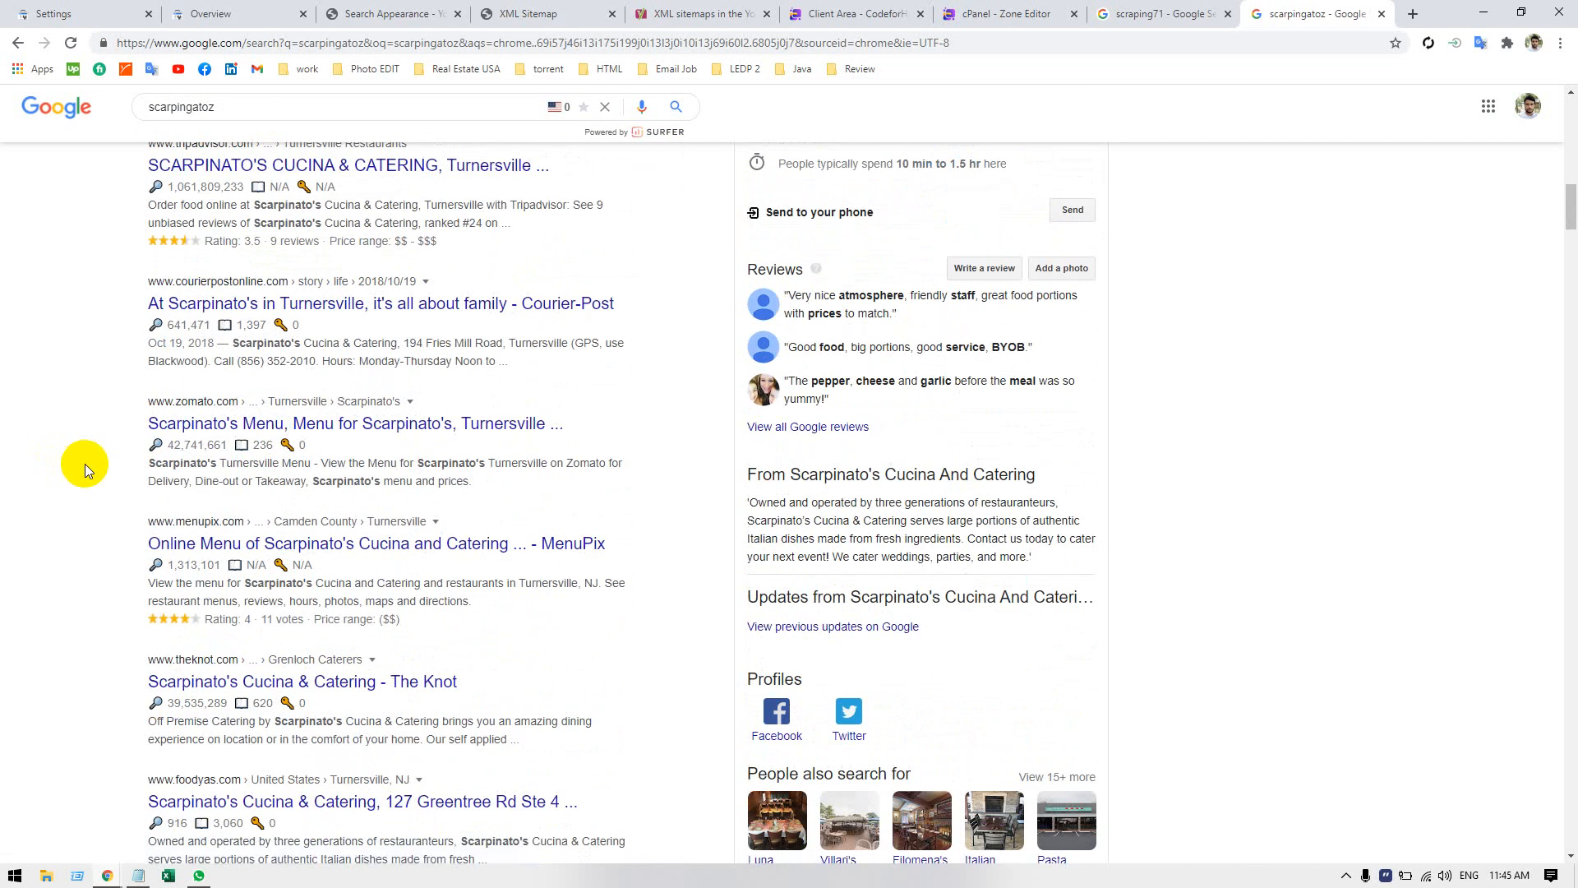
scroll(72, 466, "down", 4)
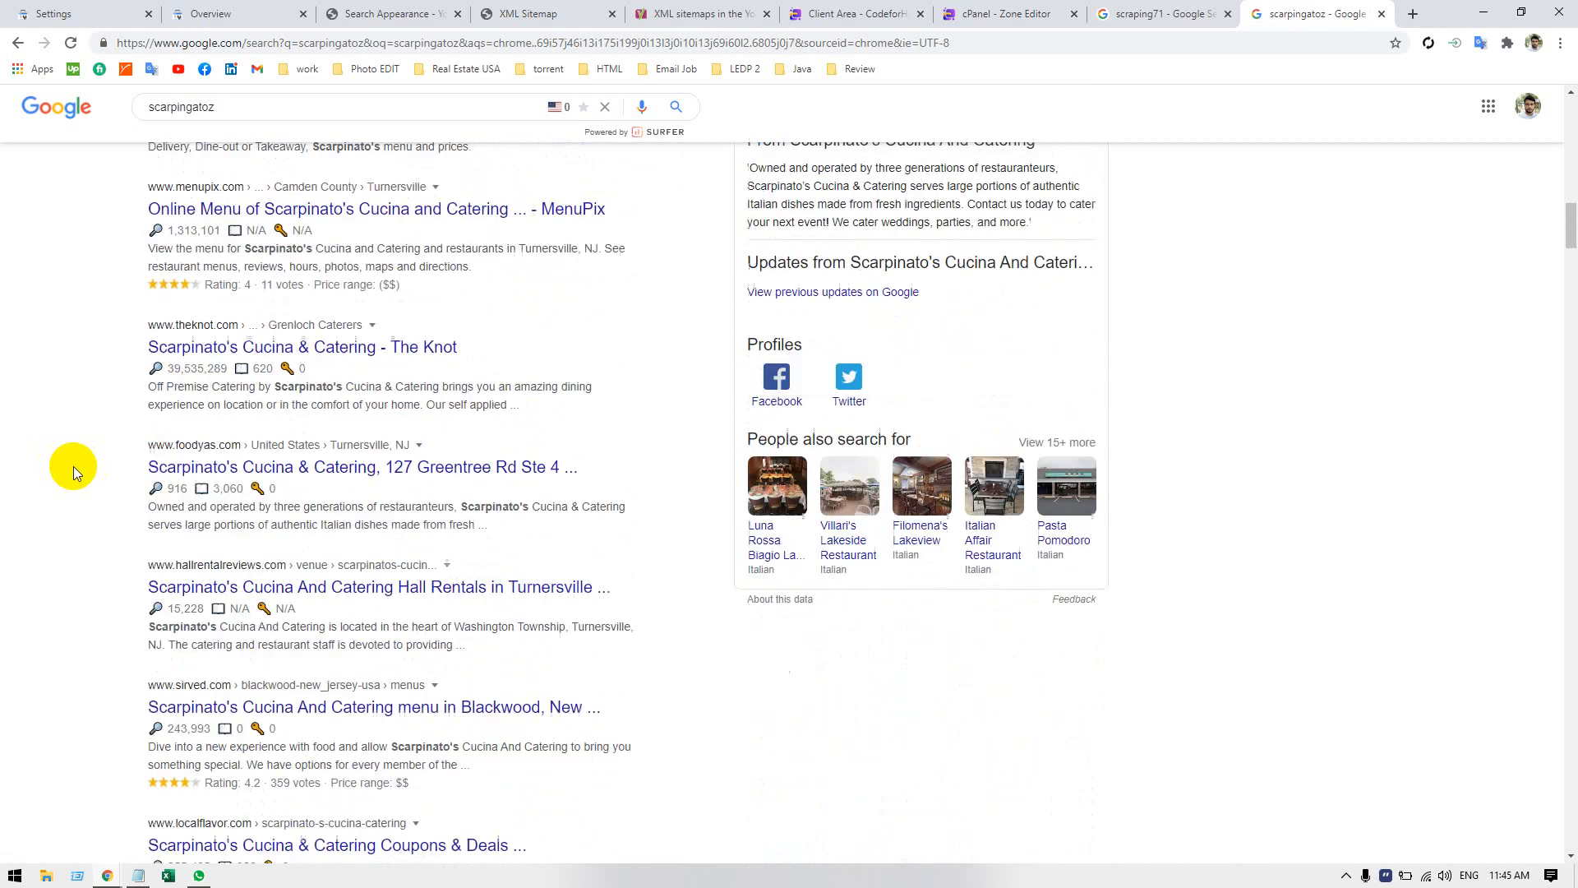
scroll(74, 460, "down", 7)
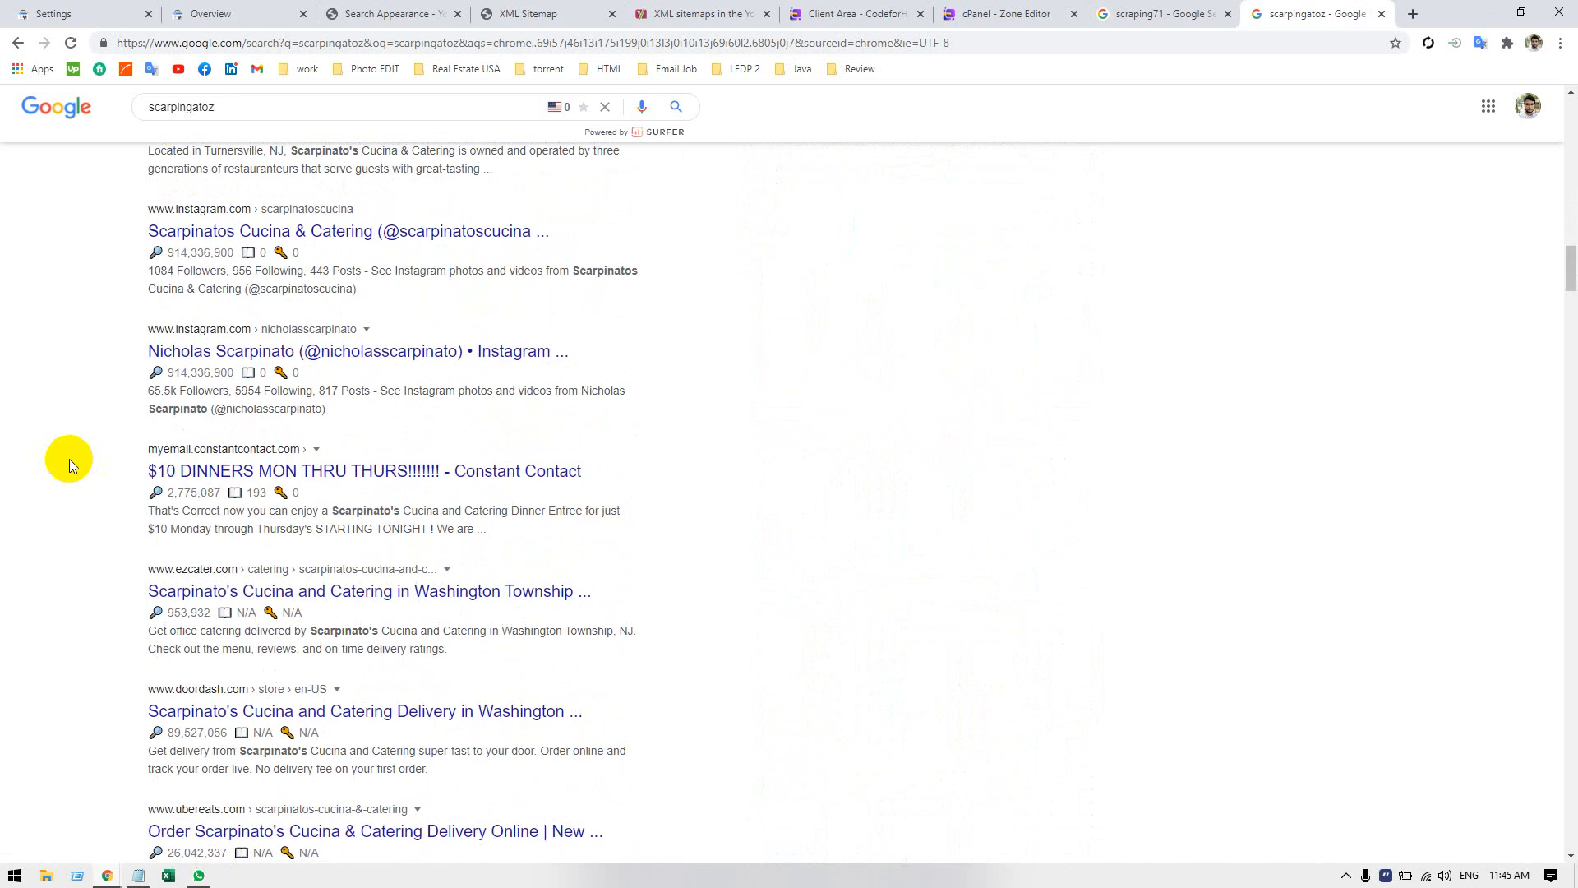
scroll(69, 458, "down", 4)
scroll(69, 459, "up", 5)
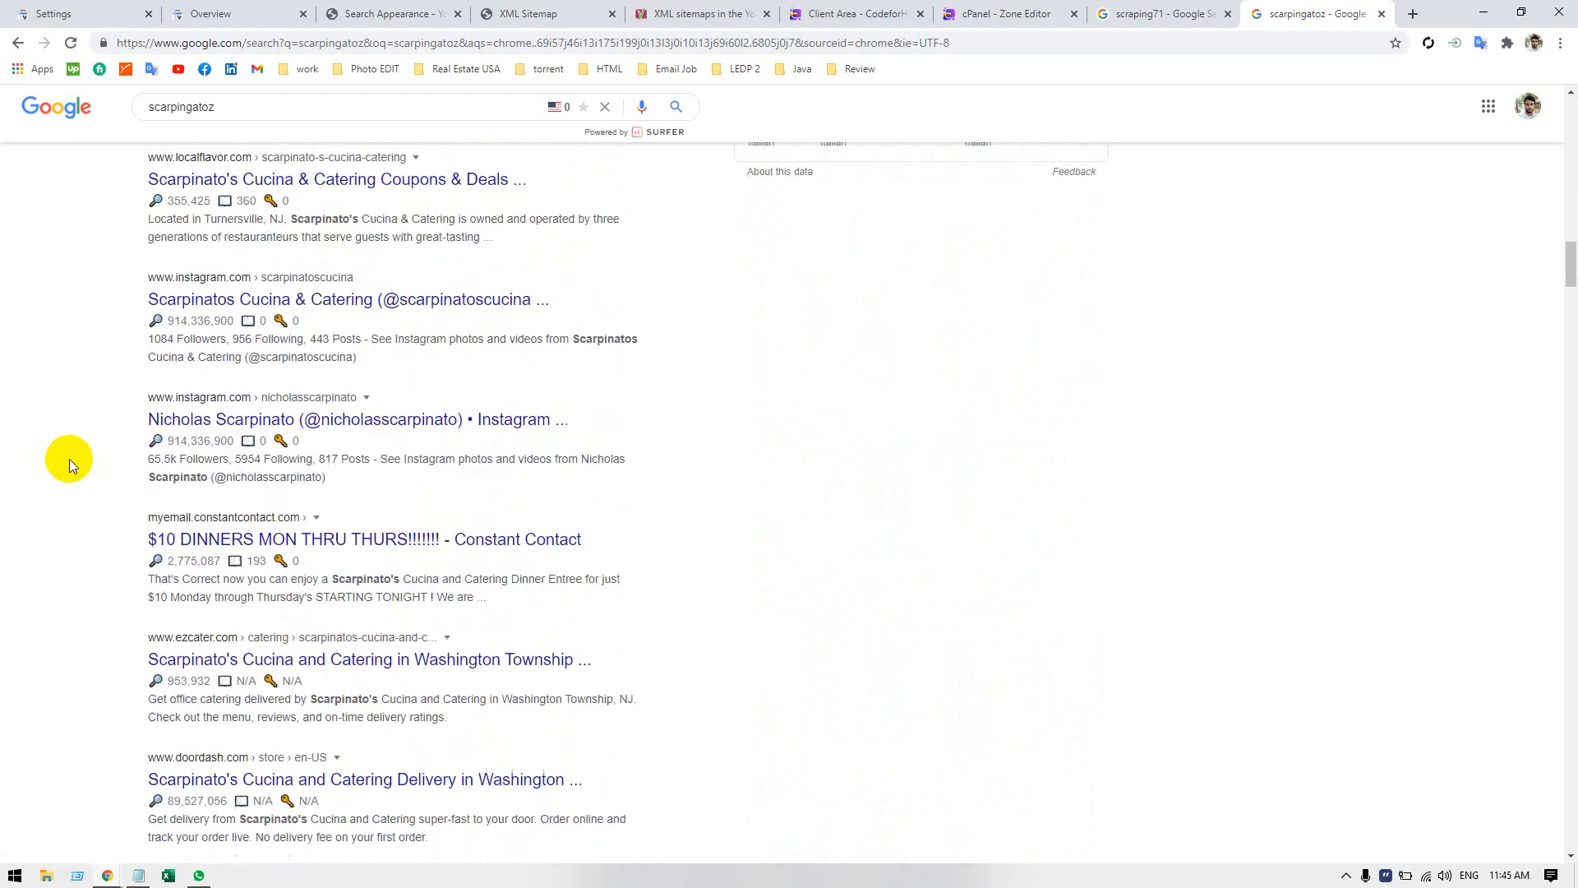
scroll(69, 459, "up", 20)
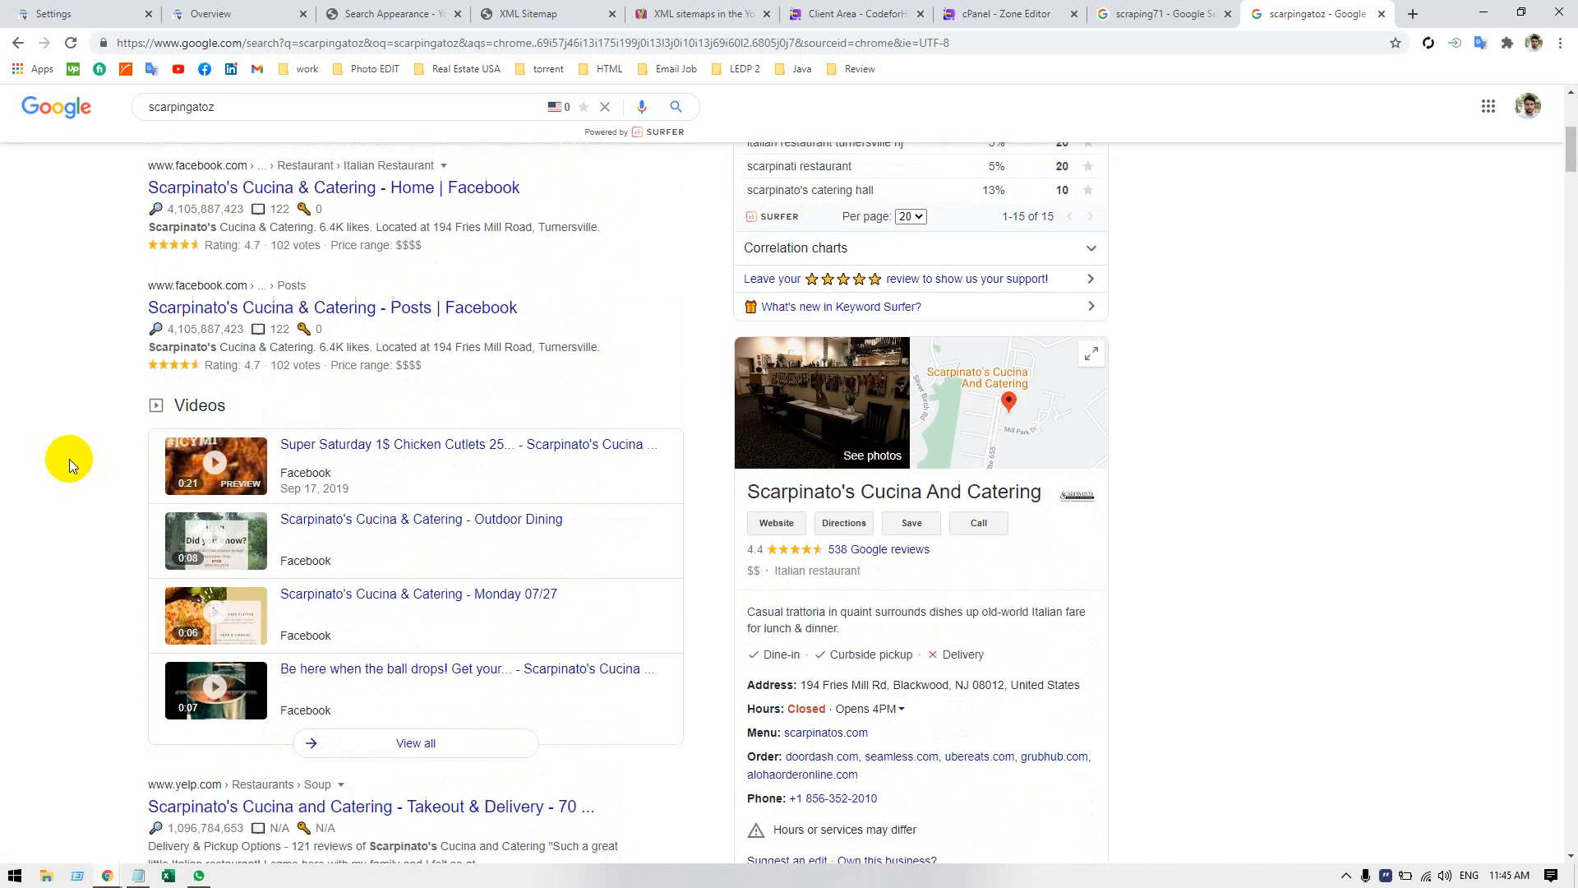
scroll(70, 458, "up", 6)
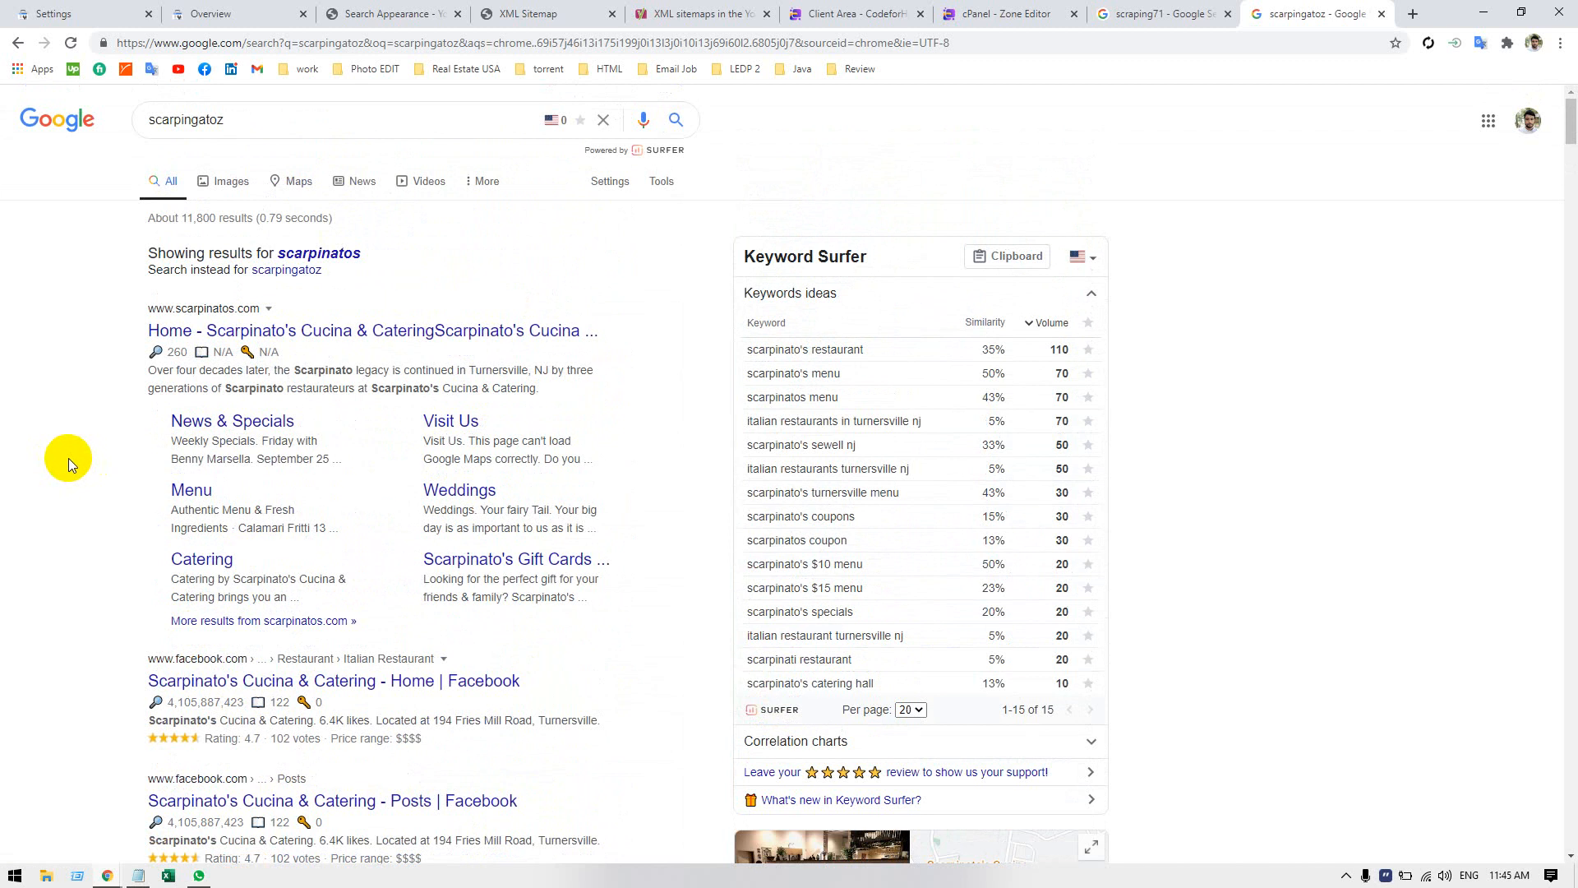
Change the Google query to scrapingatoz and run the search again.
left_click(294, 115)
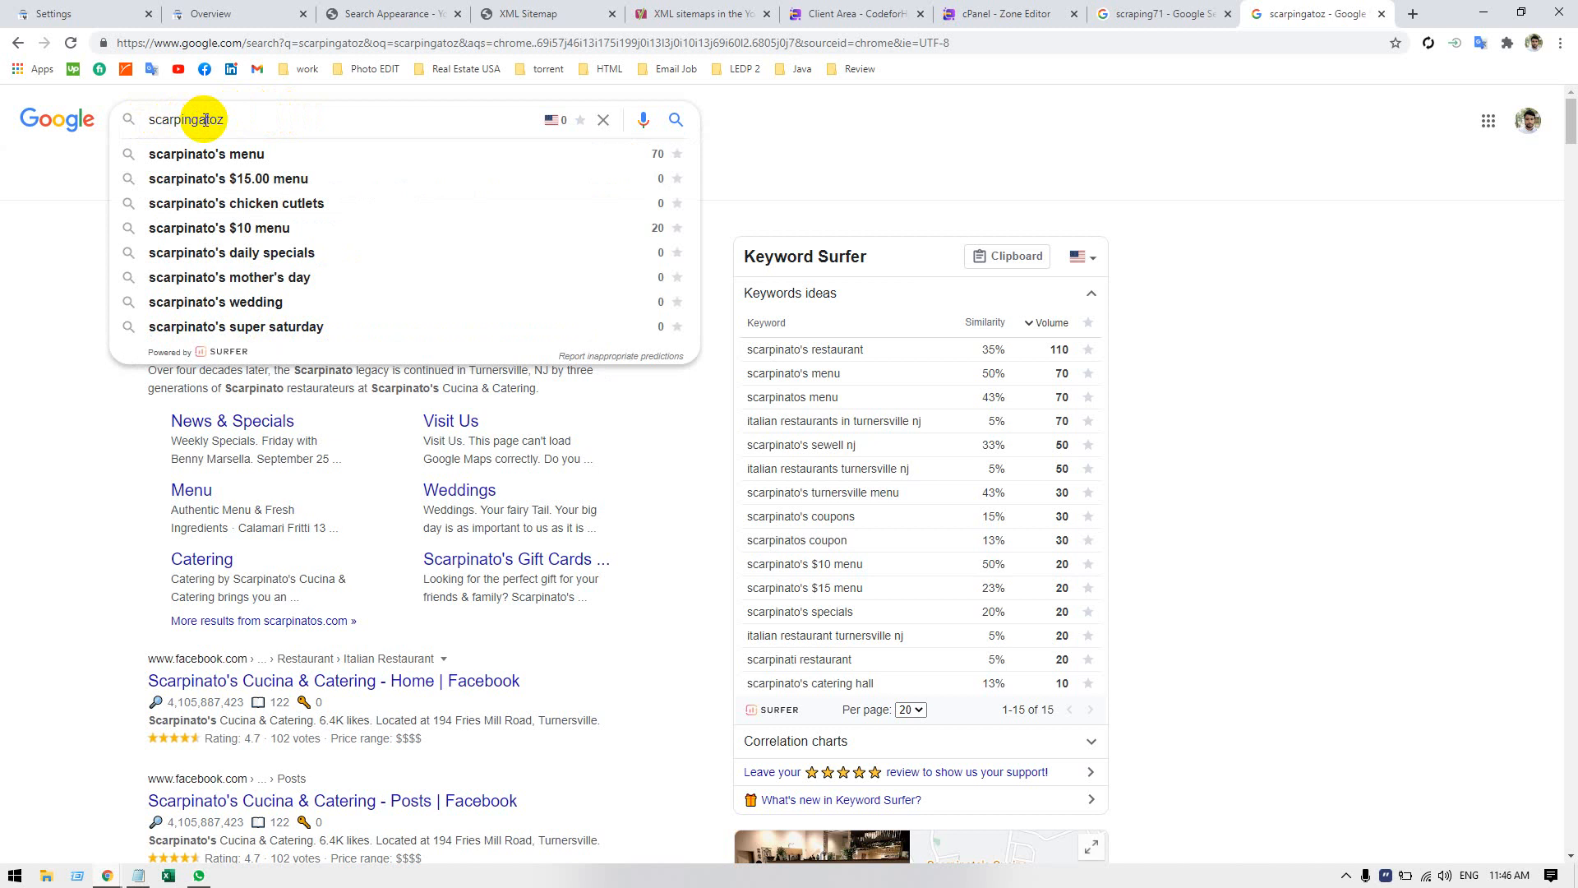
key("BackSpace")
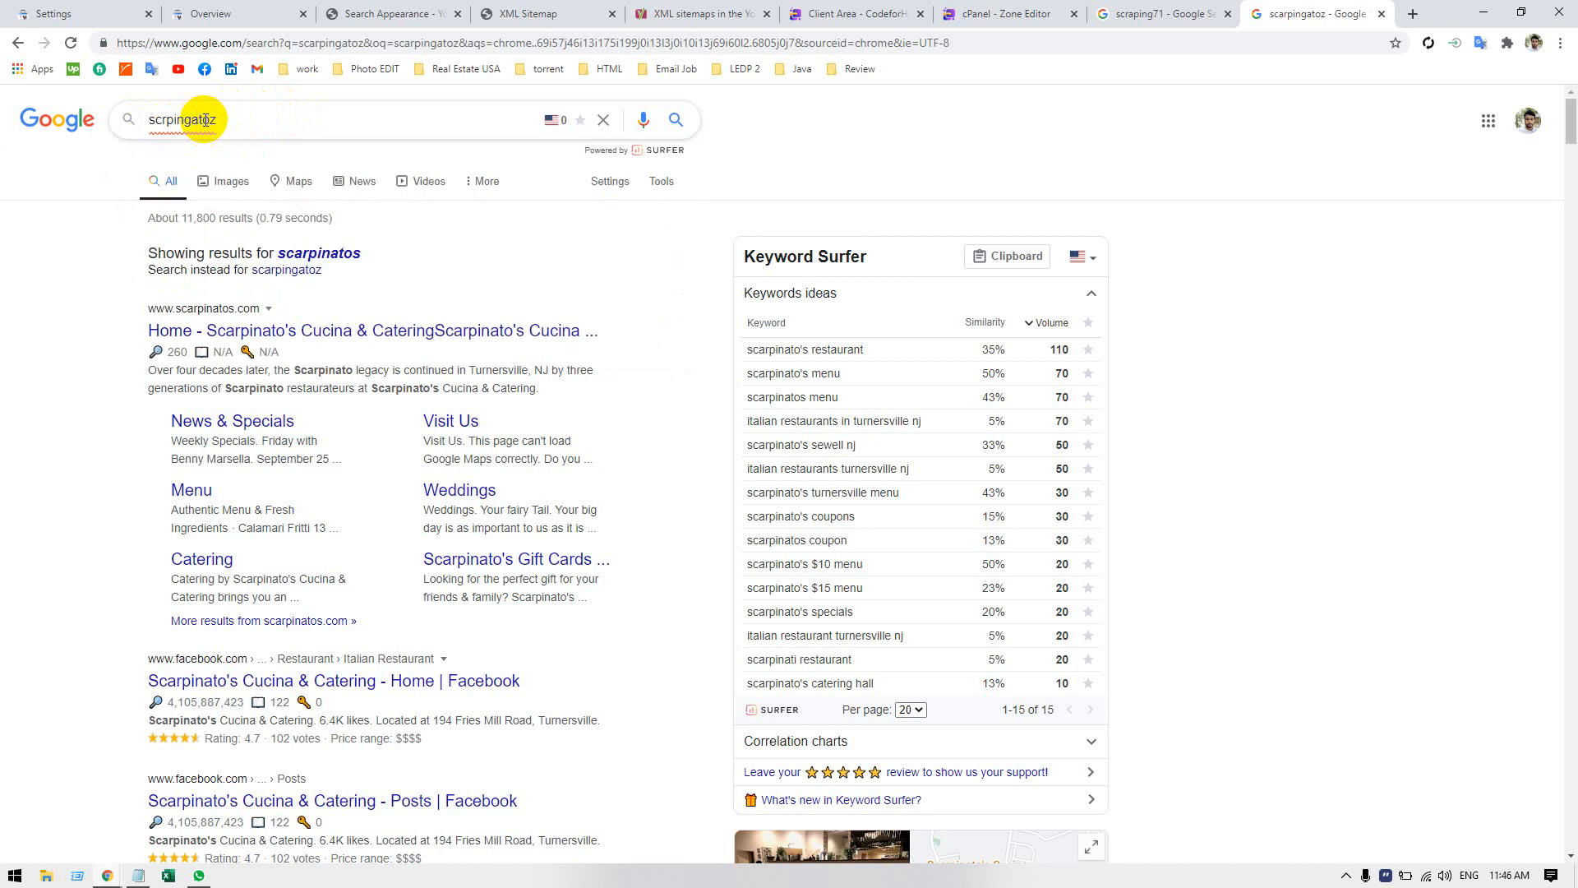
type("a")
left_click(296, 111)
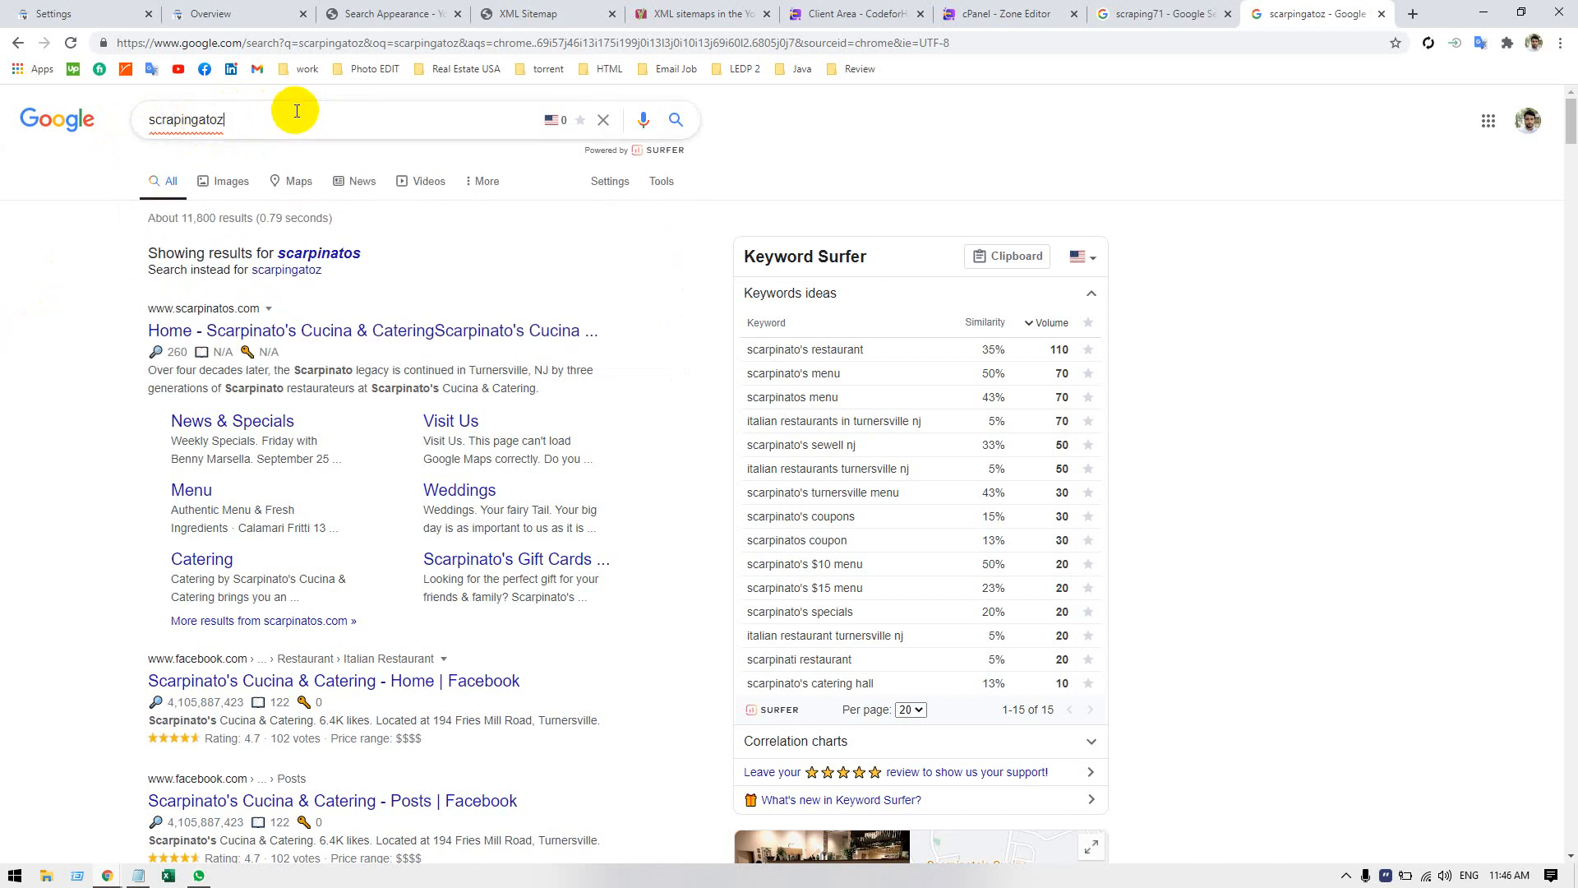
key("Return")
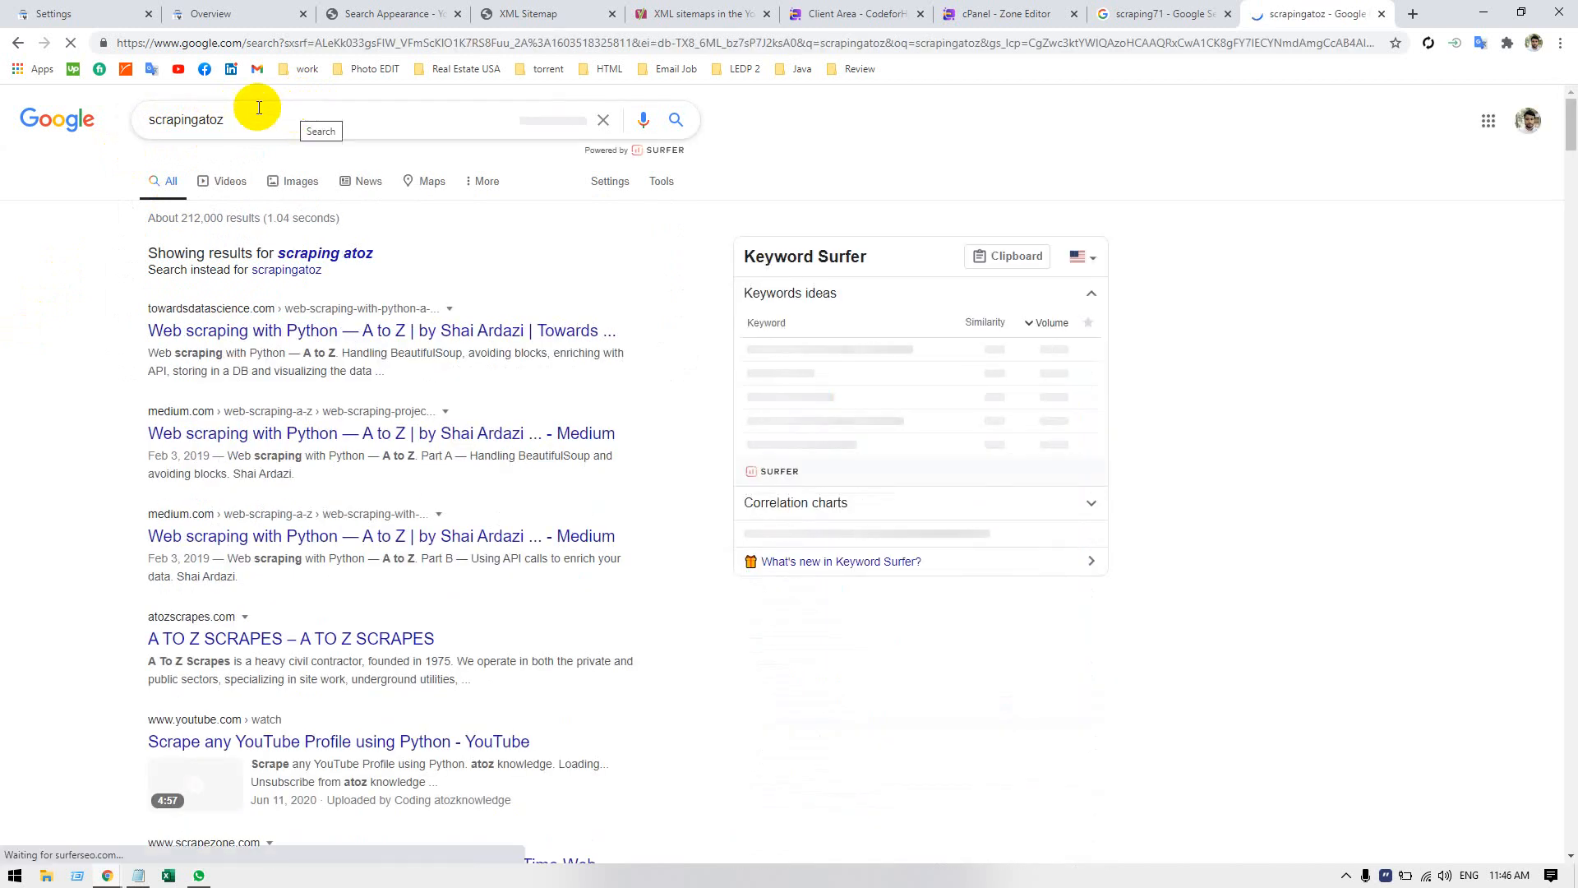
Switch to the suggested query scraping atoz and look through its listings for the site.
left_click(355, 250)
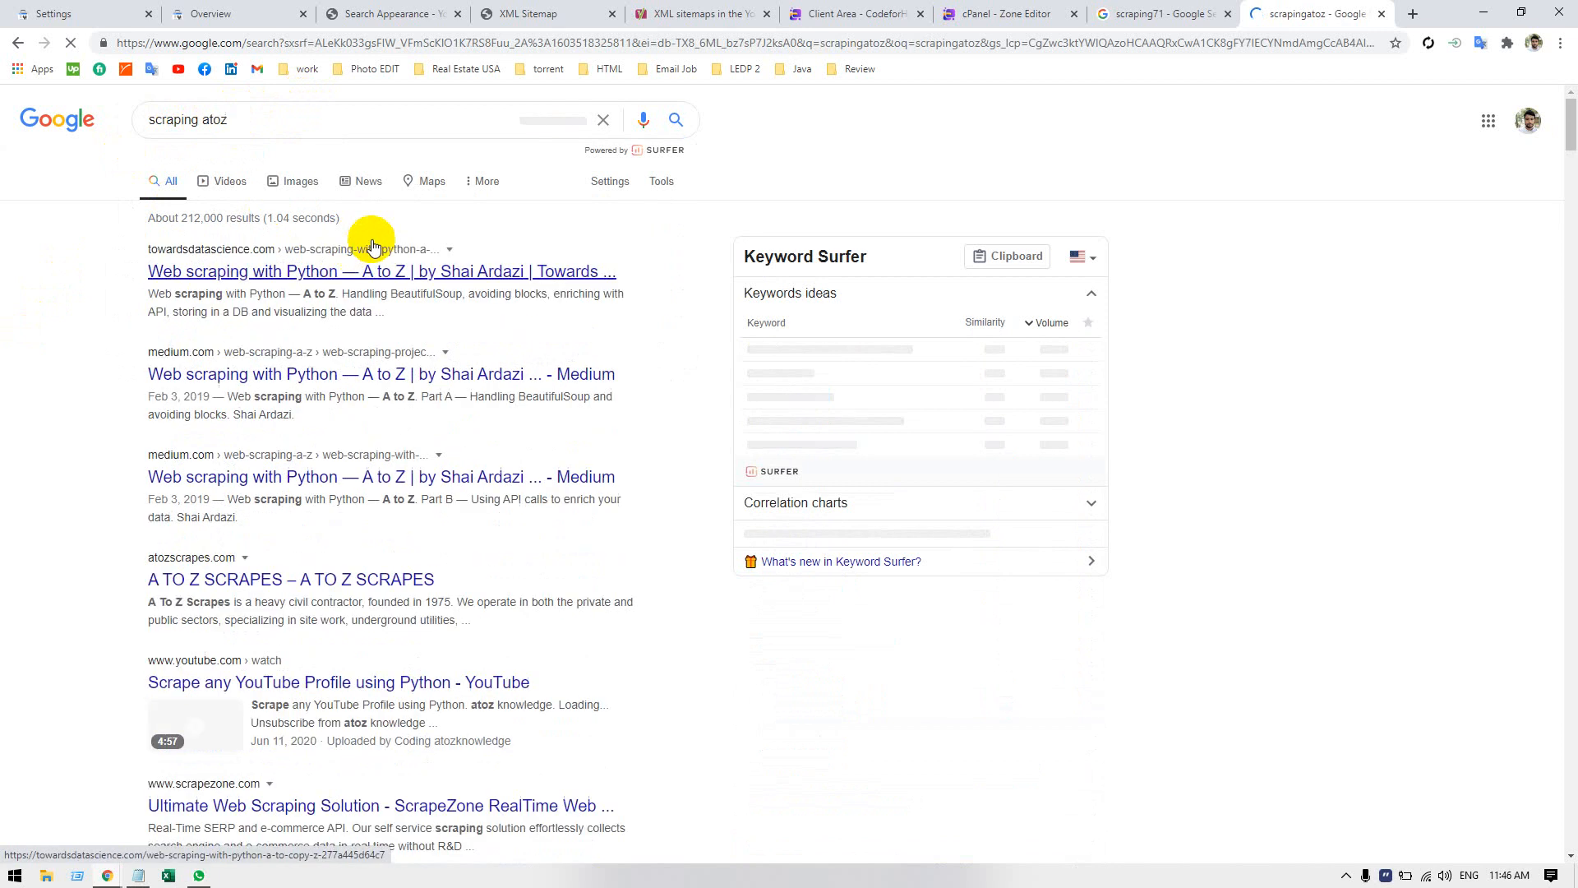
scroll(62, 435, "down", 1)
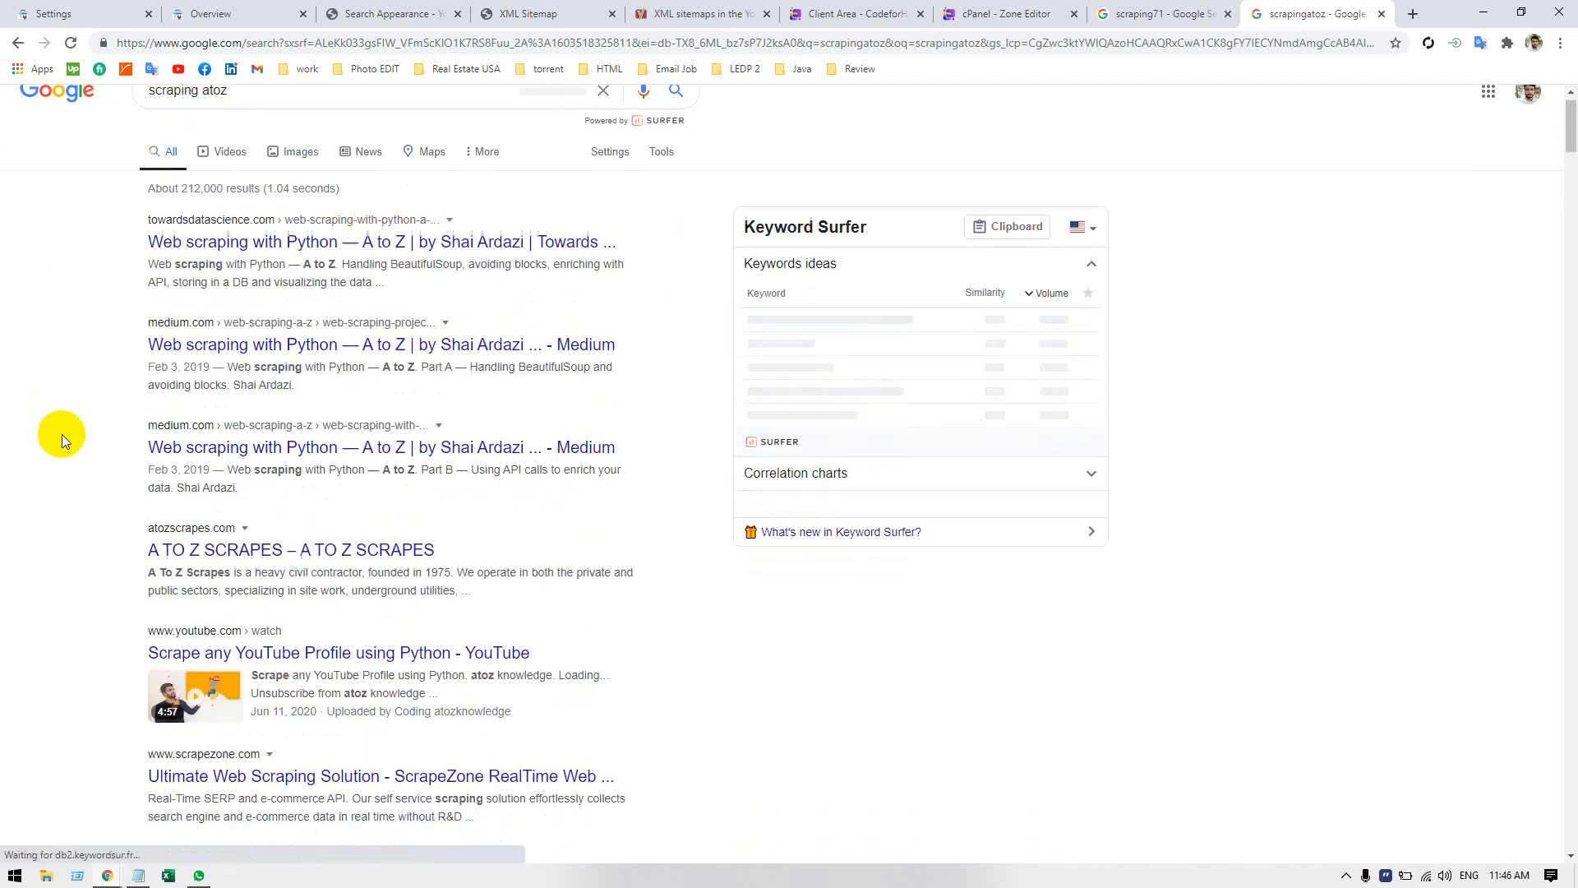
scroll(66, 431, "down", 10)
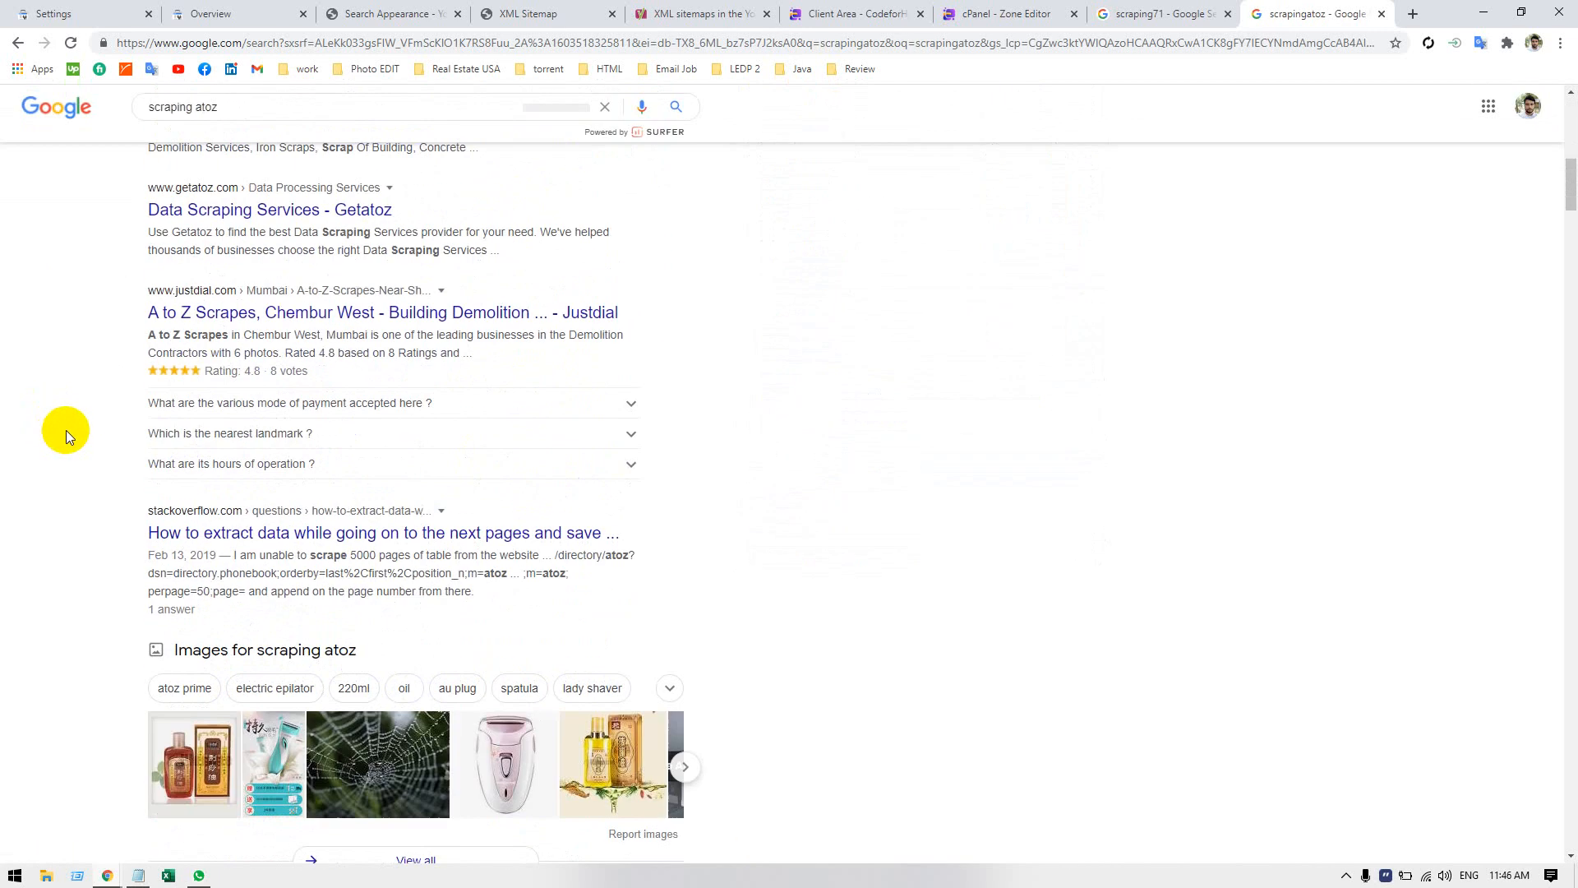
scroll(66, 427, "down", 5)
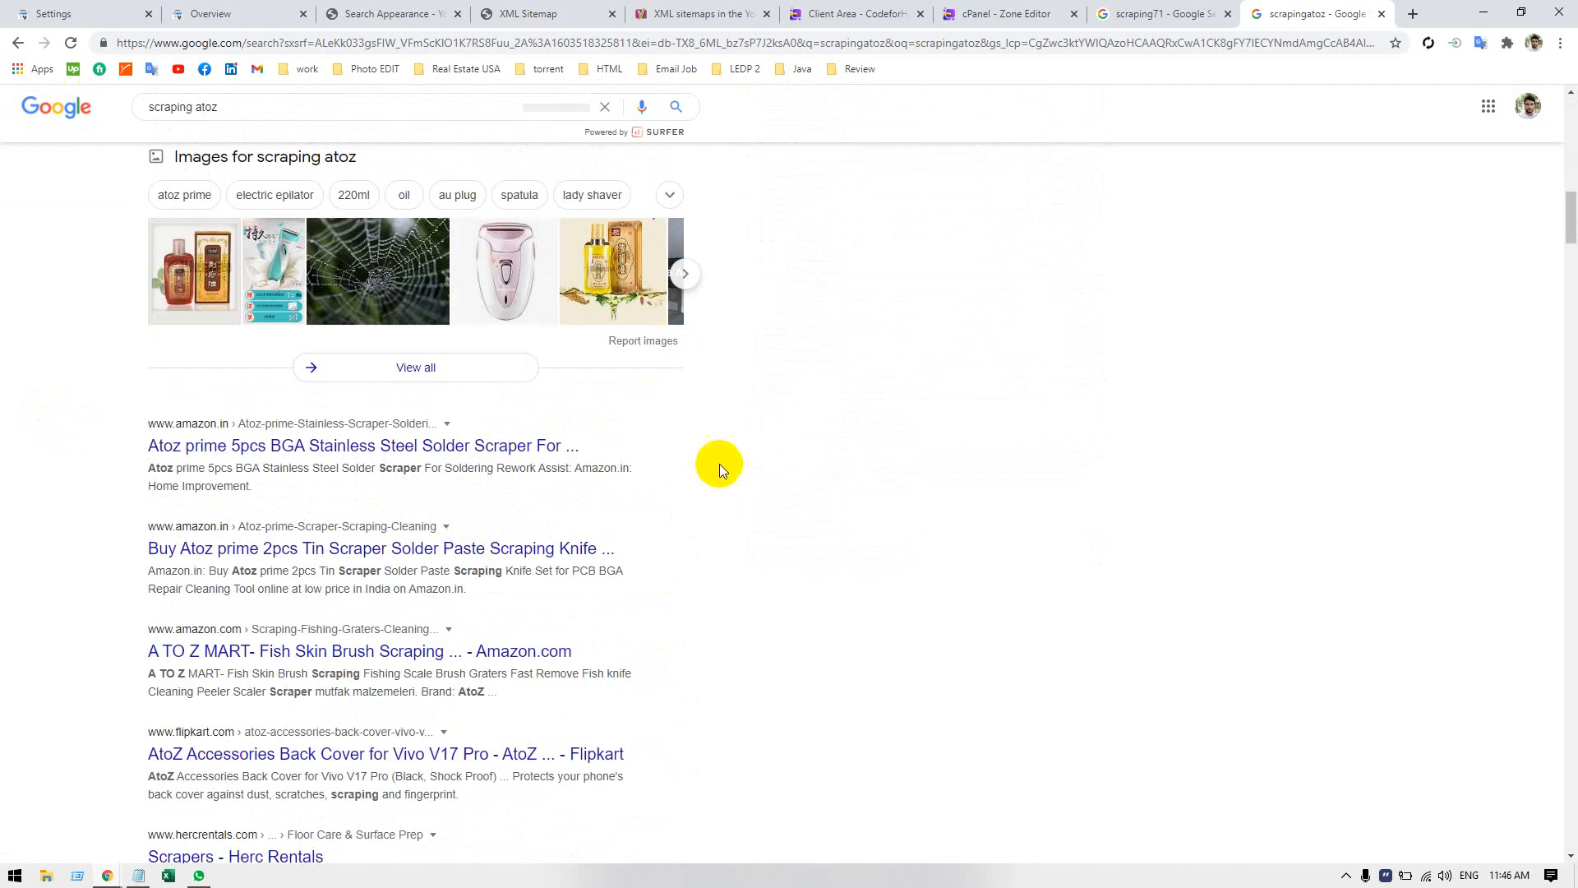
Close the scrapingatoz search page and remove the scarpingatoz.com property from the Search Console account, confirming the removal.
key("ctrl+w")
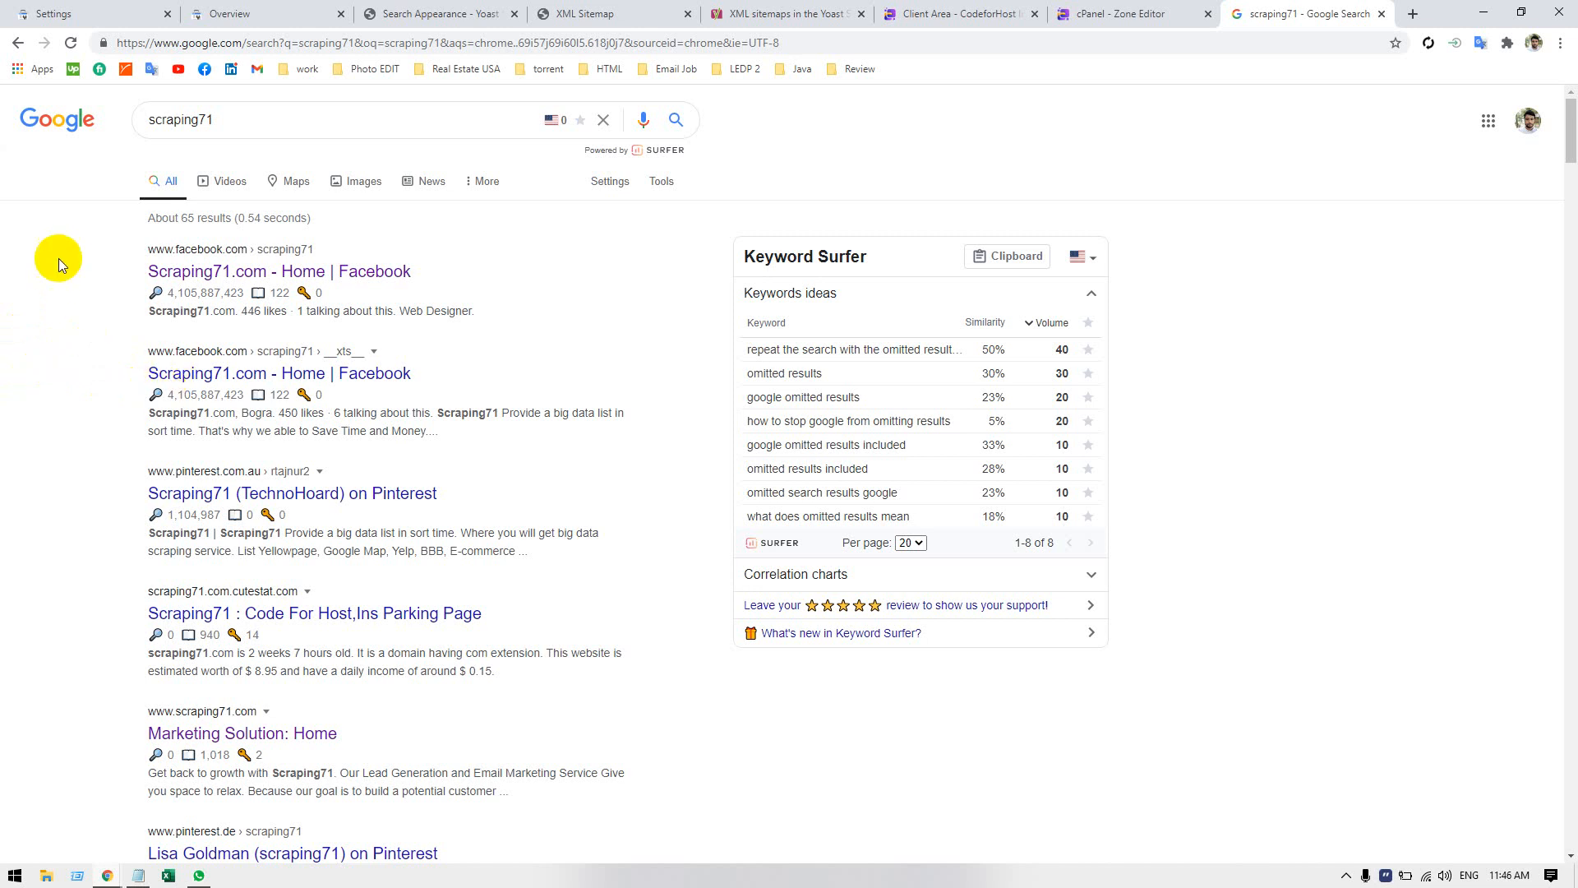
left_click(33, 14)
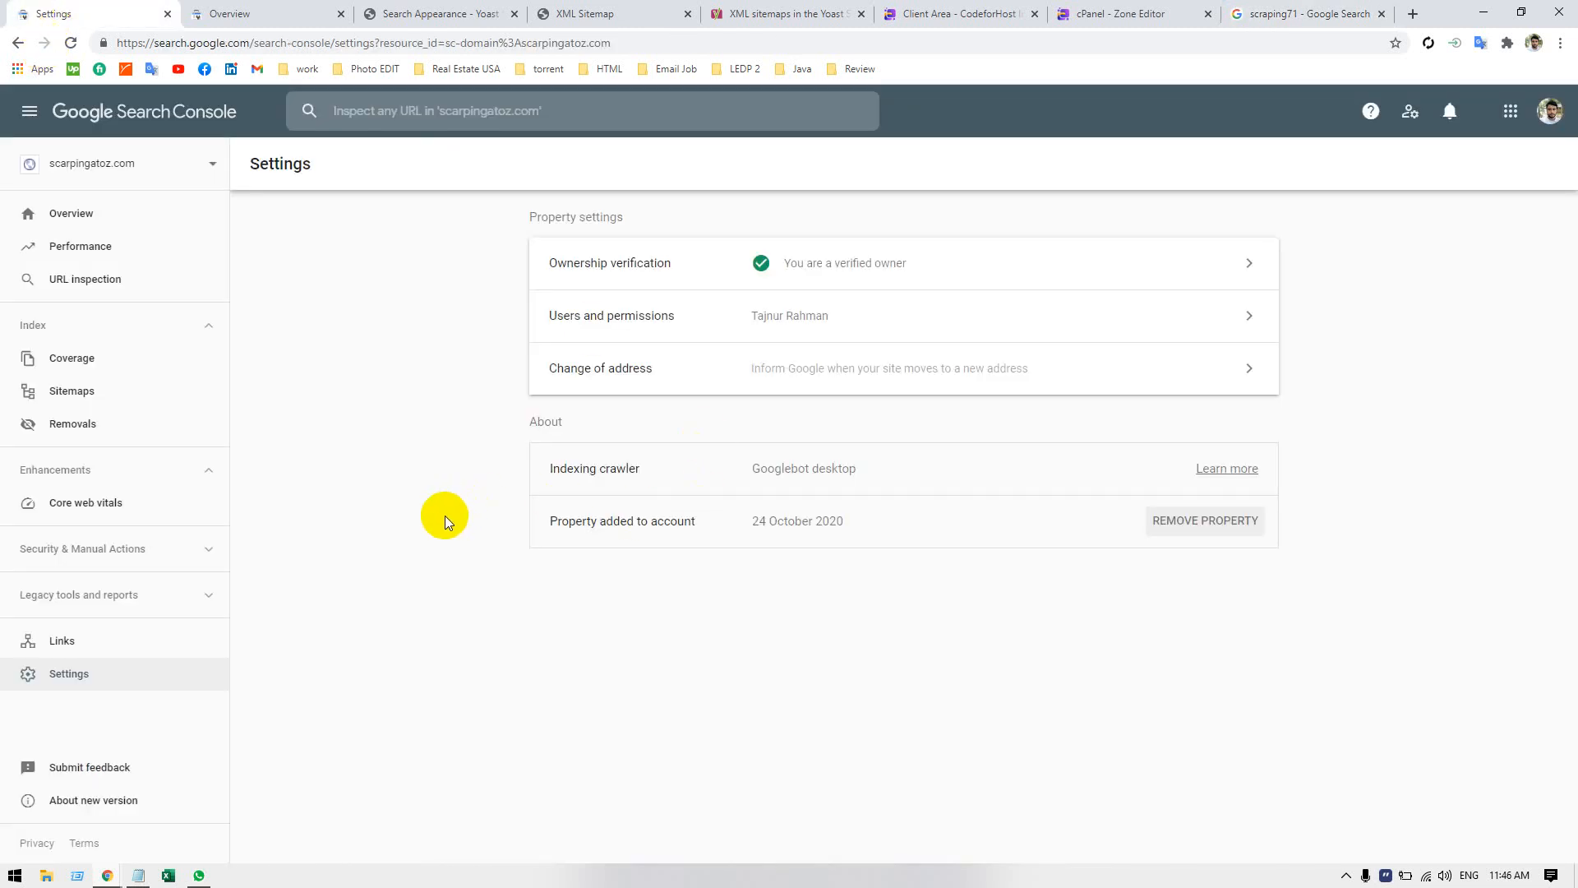
left_click(1220, 514)
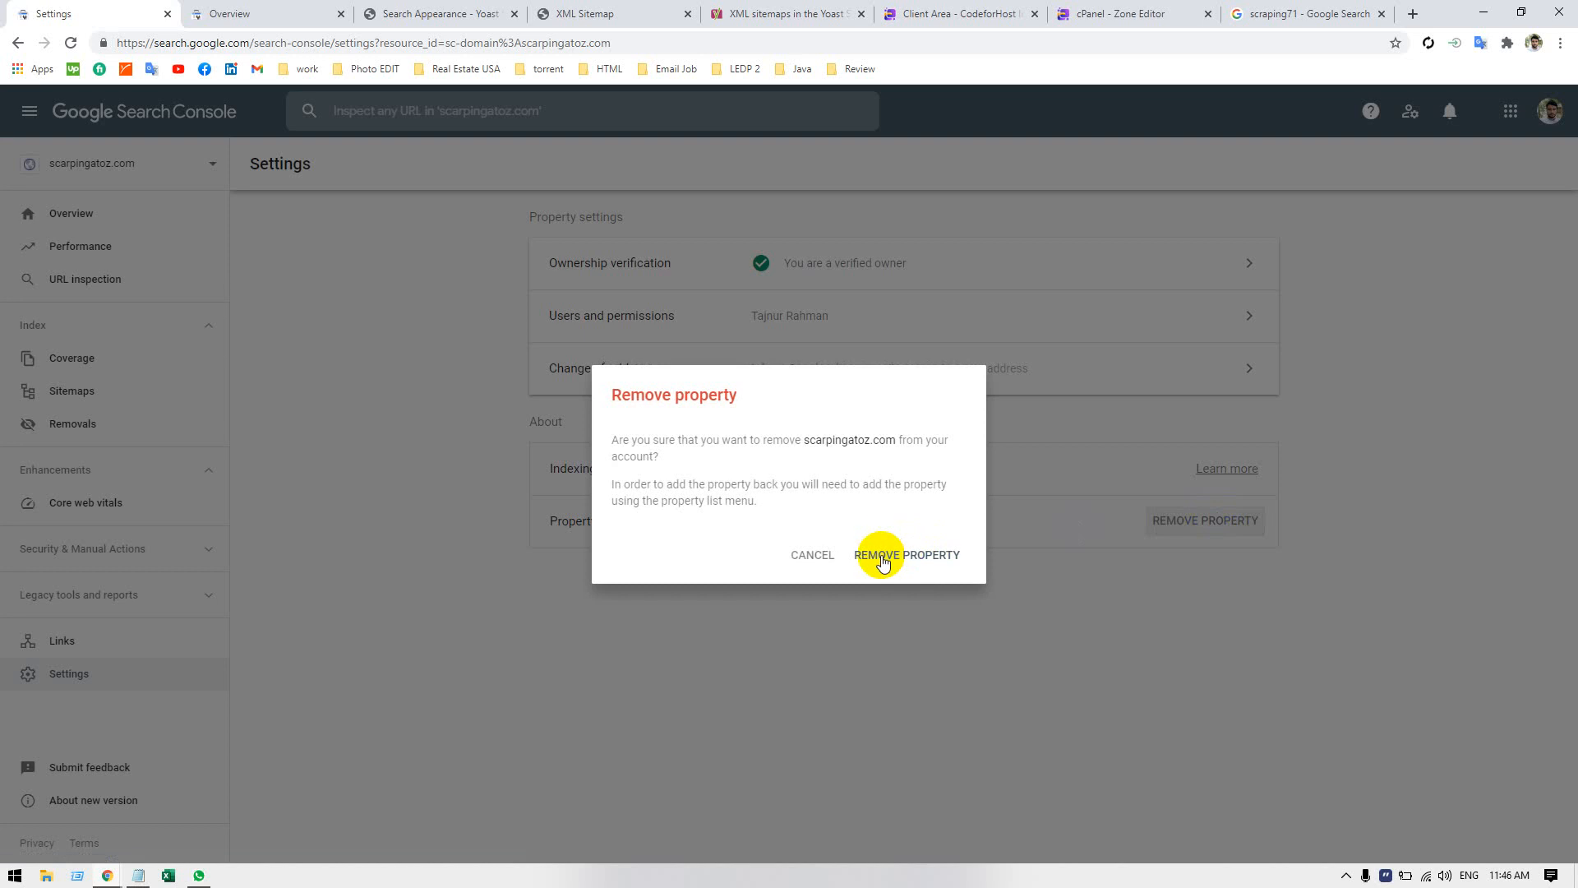
left_click(883, 559)
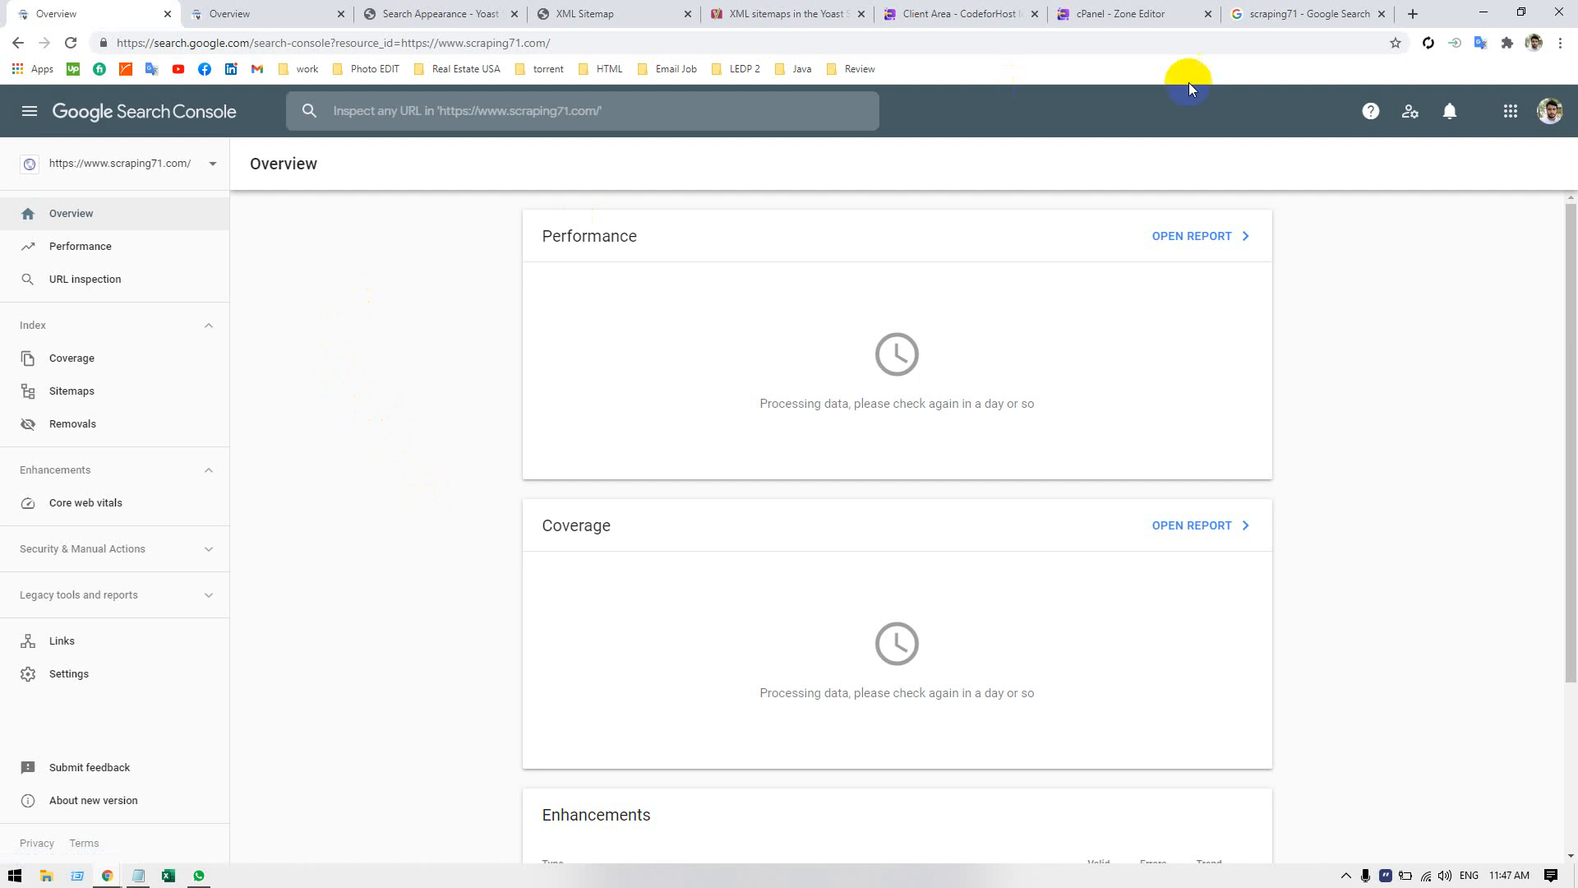
Return to the Google results for scraping71 and examine the Facebook and other listings that appear for the query.
left_click(1328, 14)
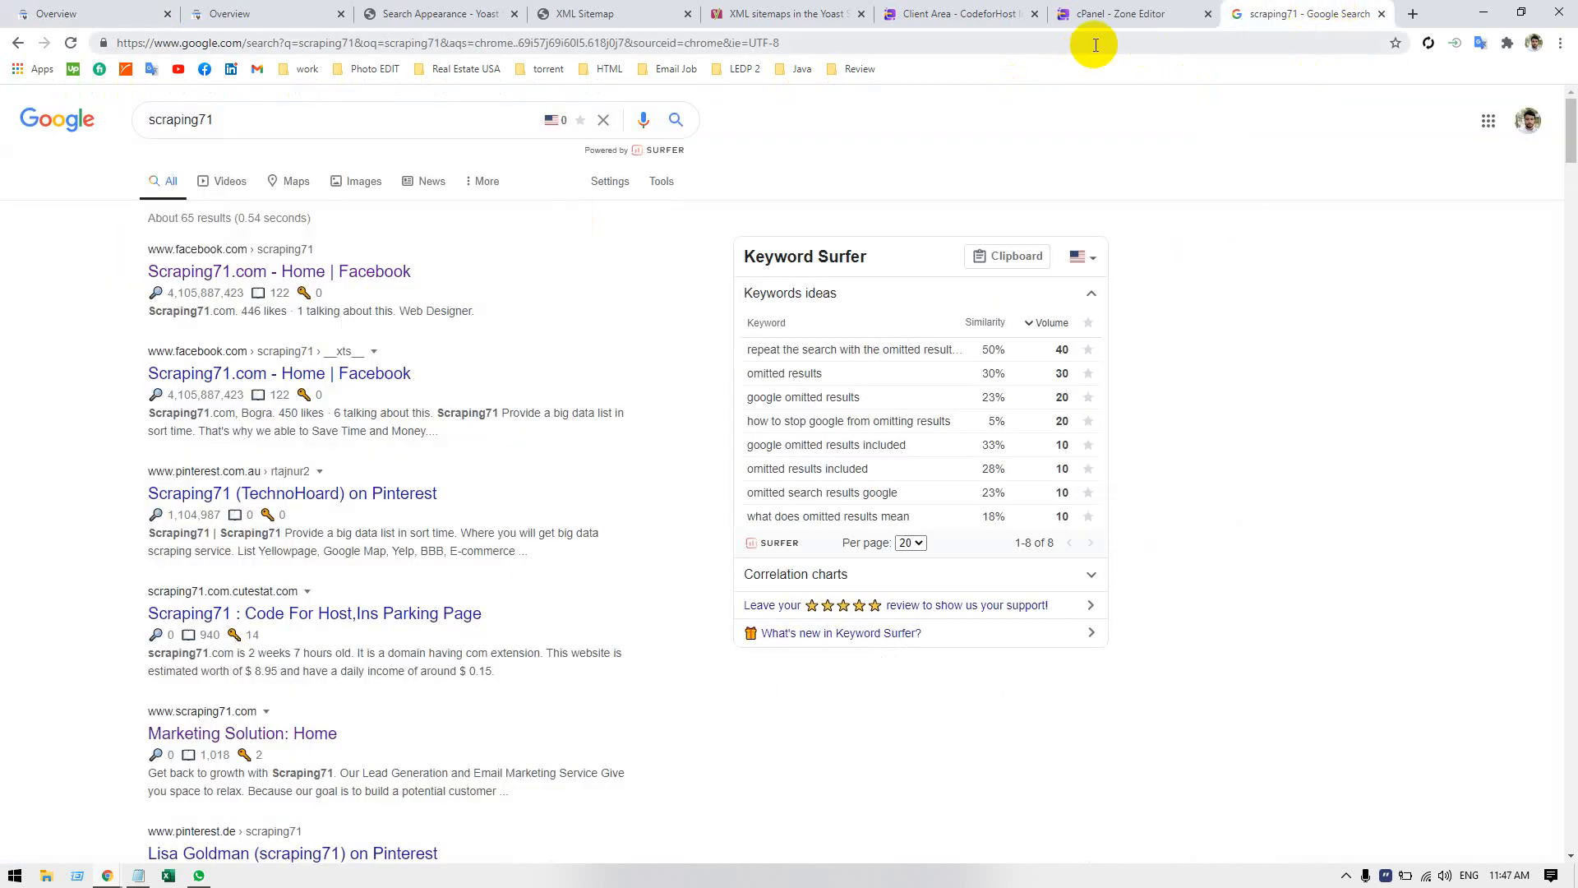
left_click(174, 122)
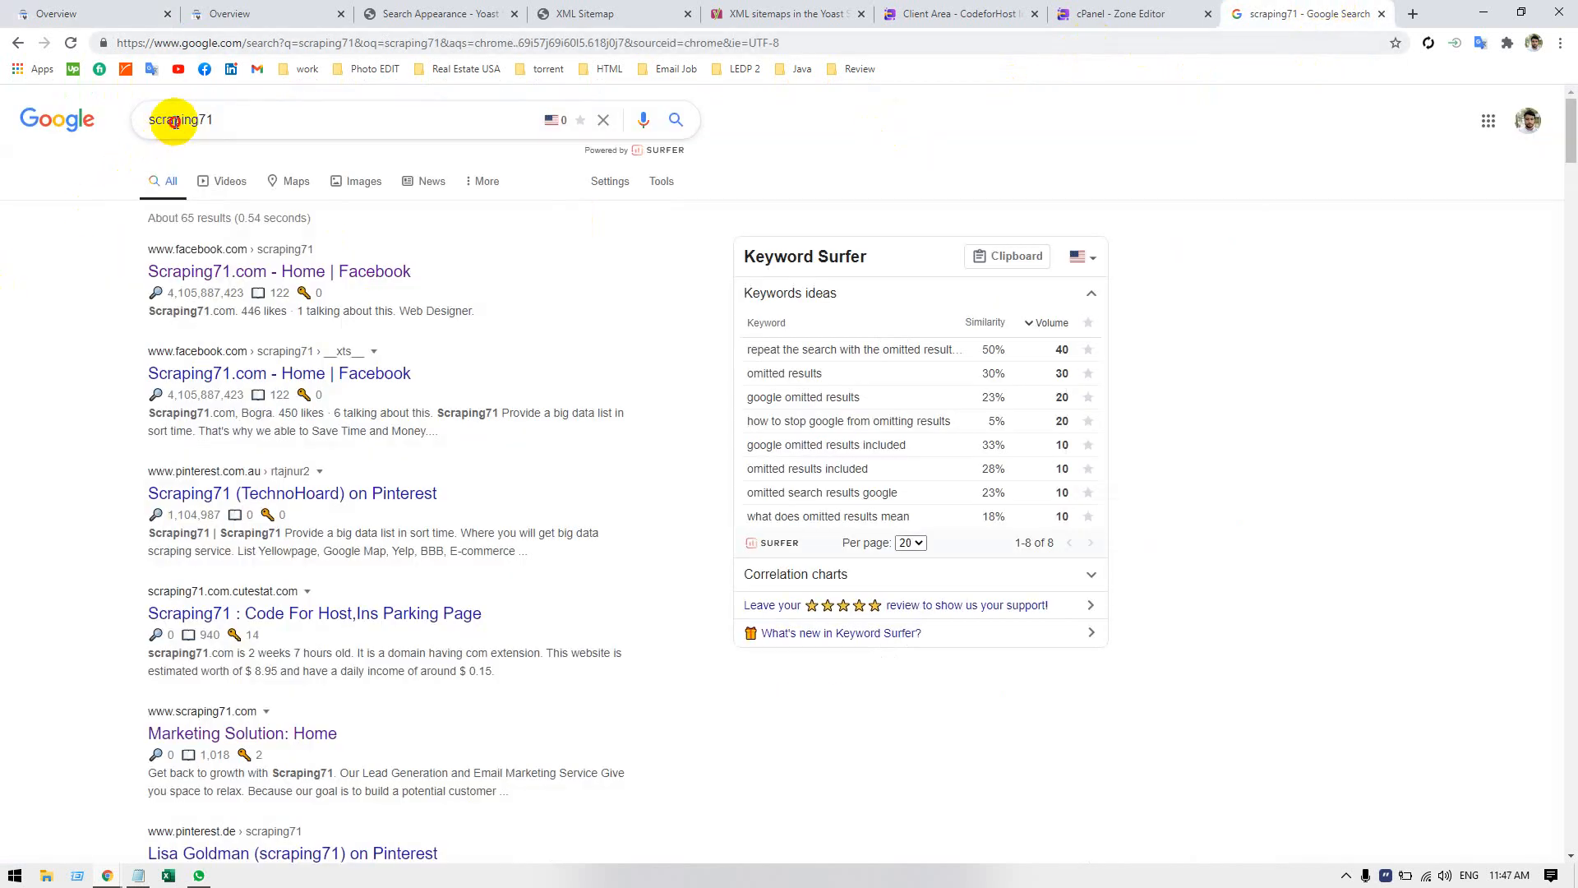
double_click(174, 122)
left_click(227, 110)
left_click(28, 330)
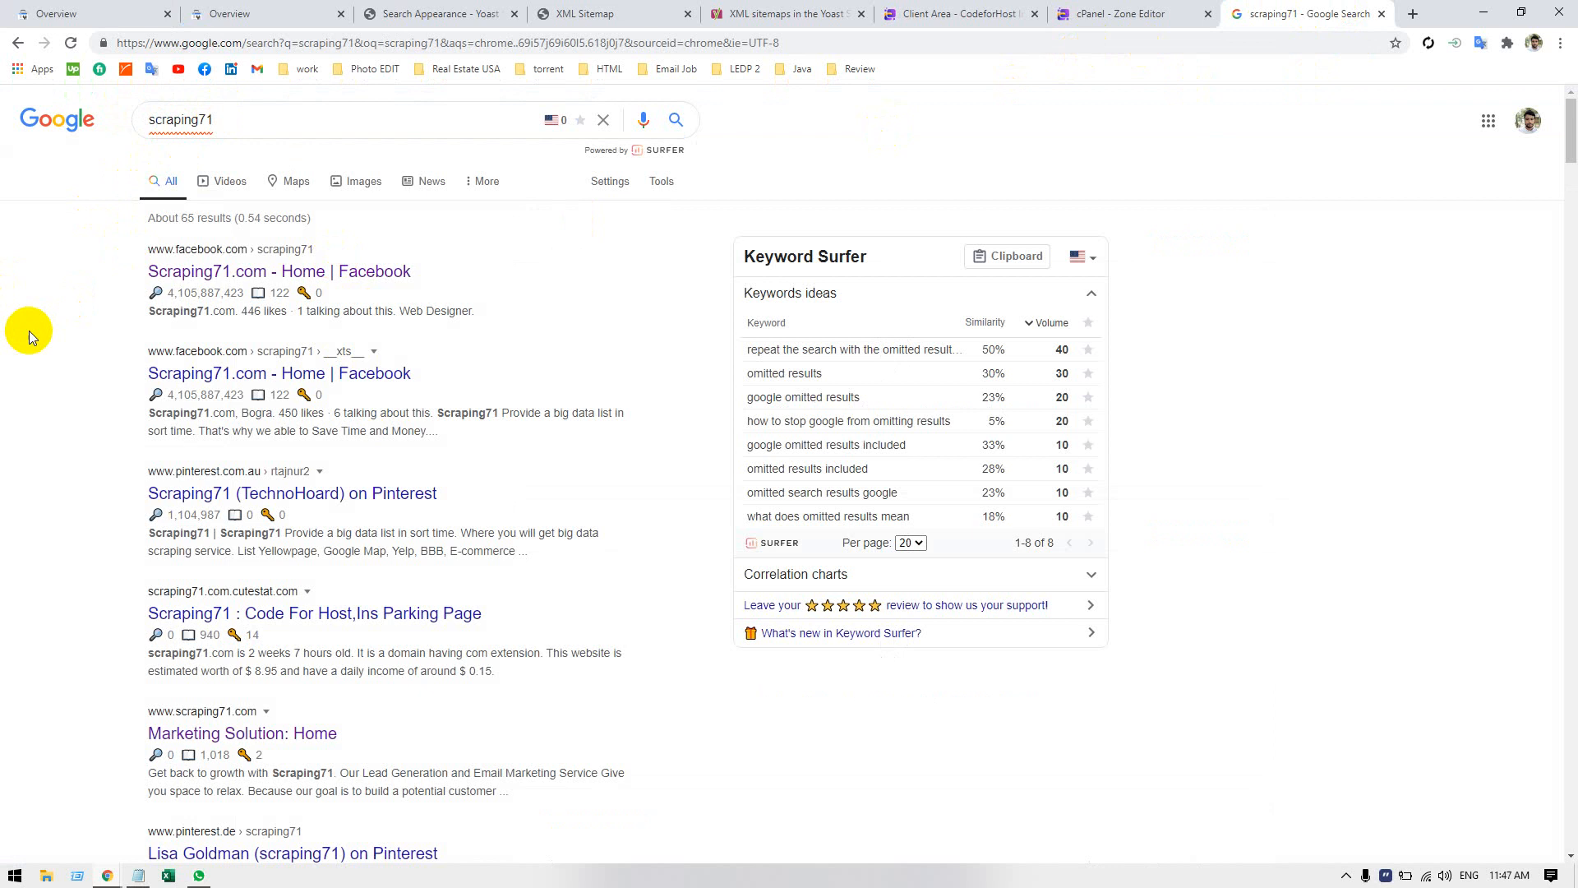
left_click_drag(129, 258, 310, 254)
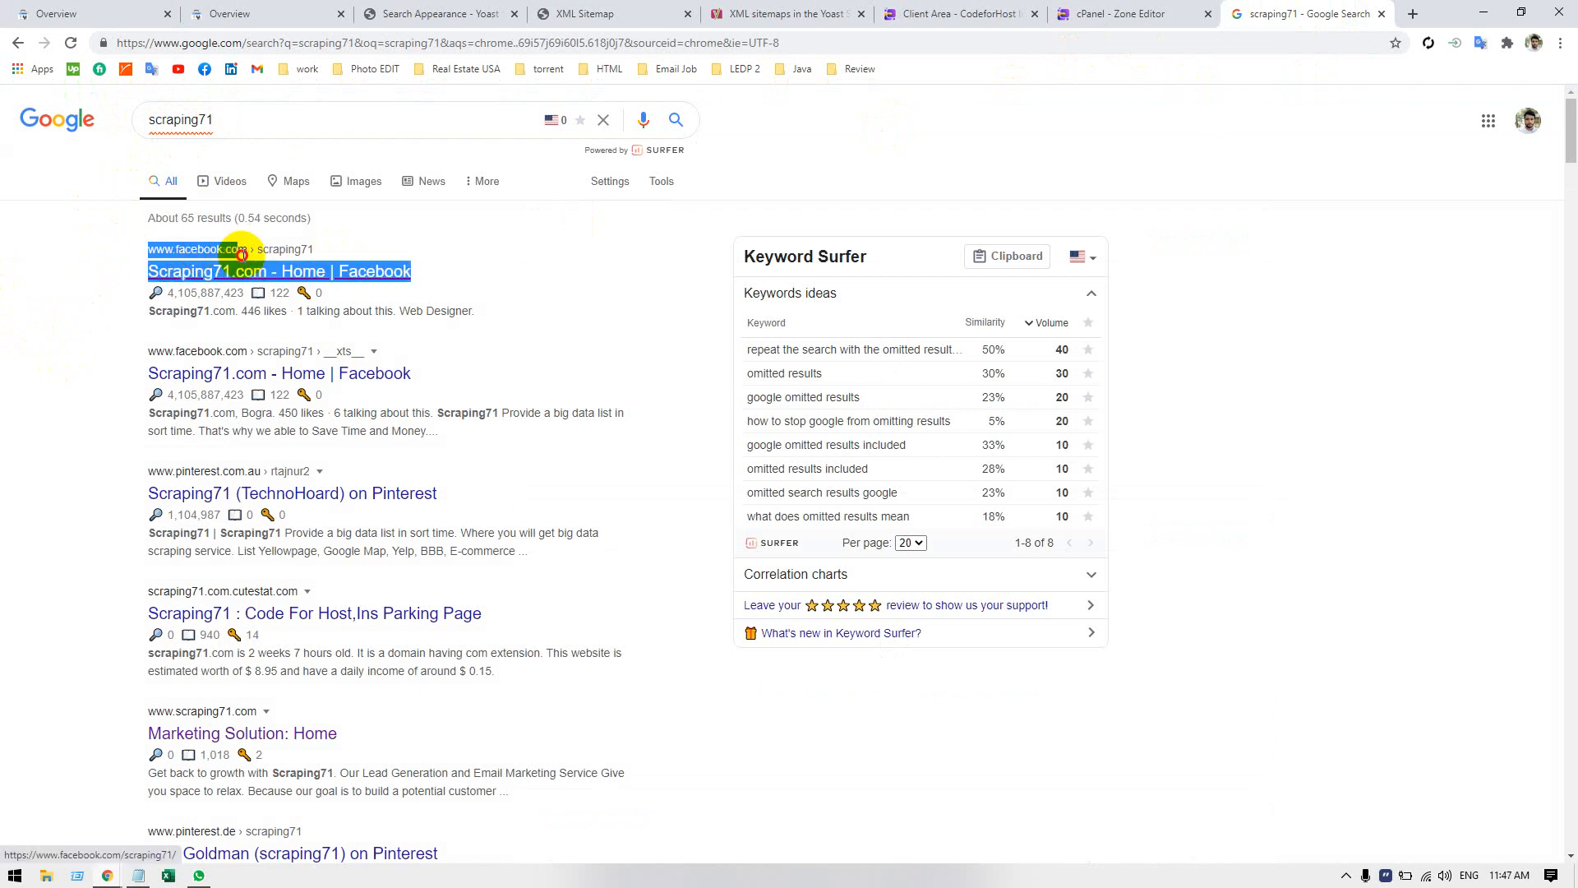
left_click(317, 240)
left_click_drag(107, 350, 255, 373)
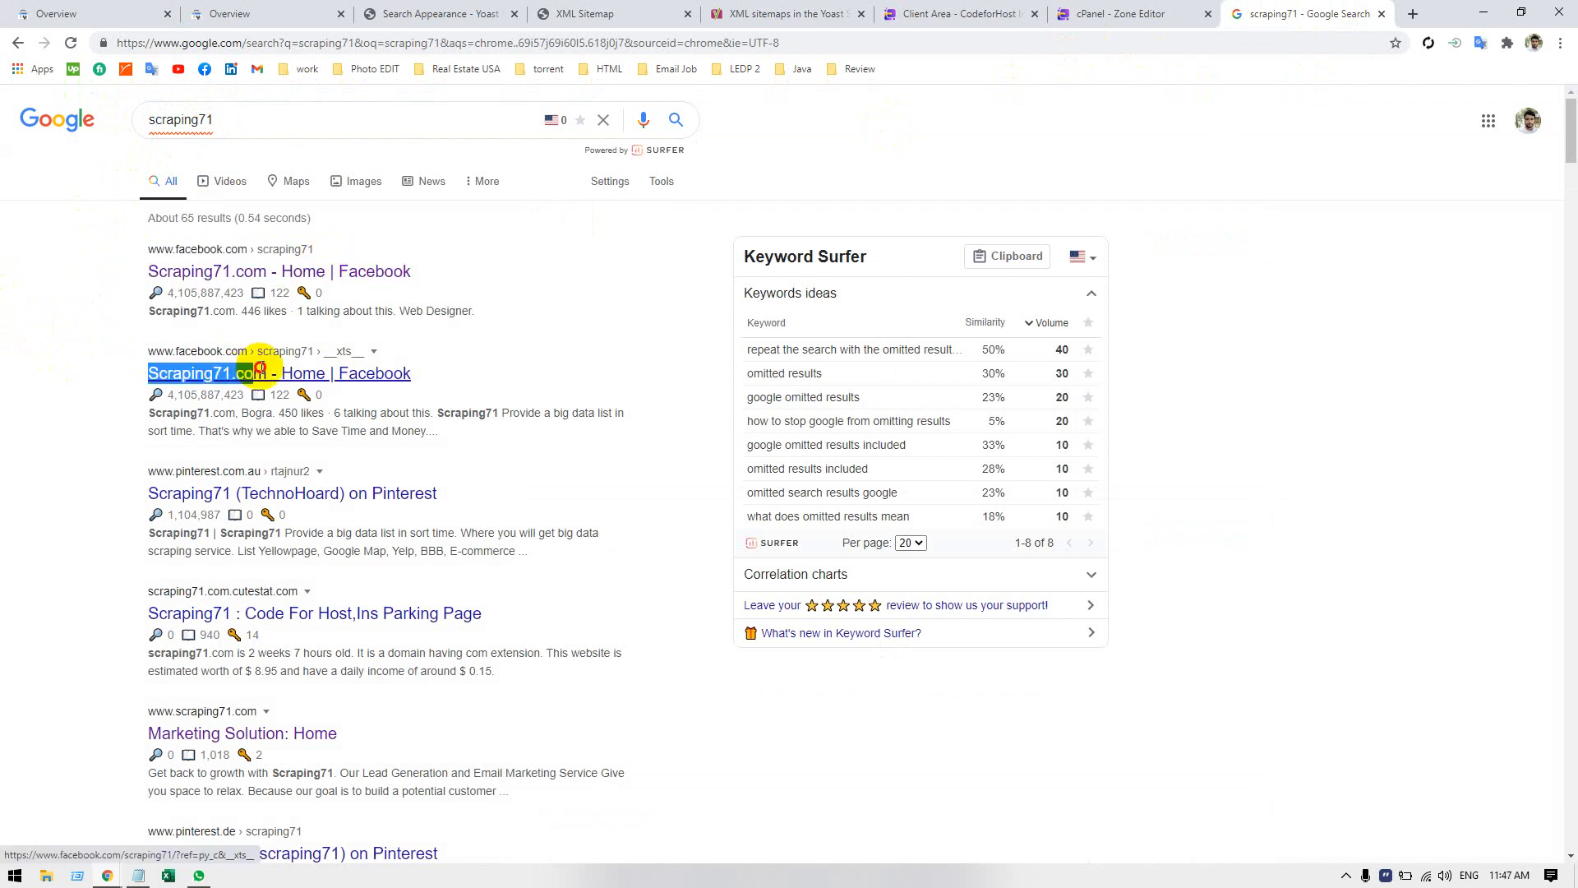
left_click(85, 426)
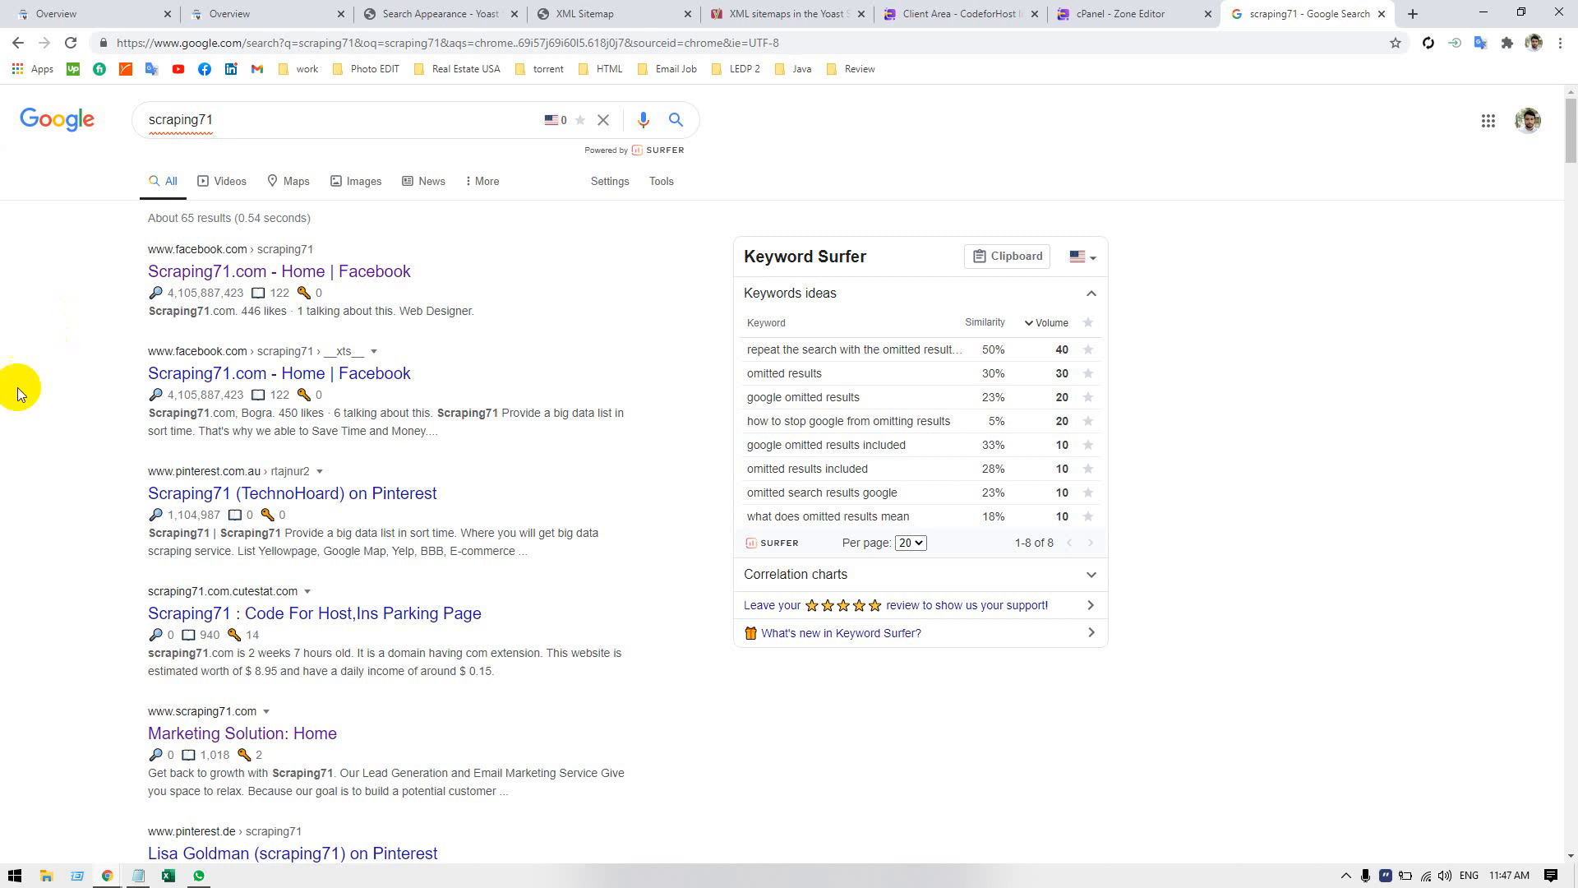
scroll(81, 475, "down", 1)
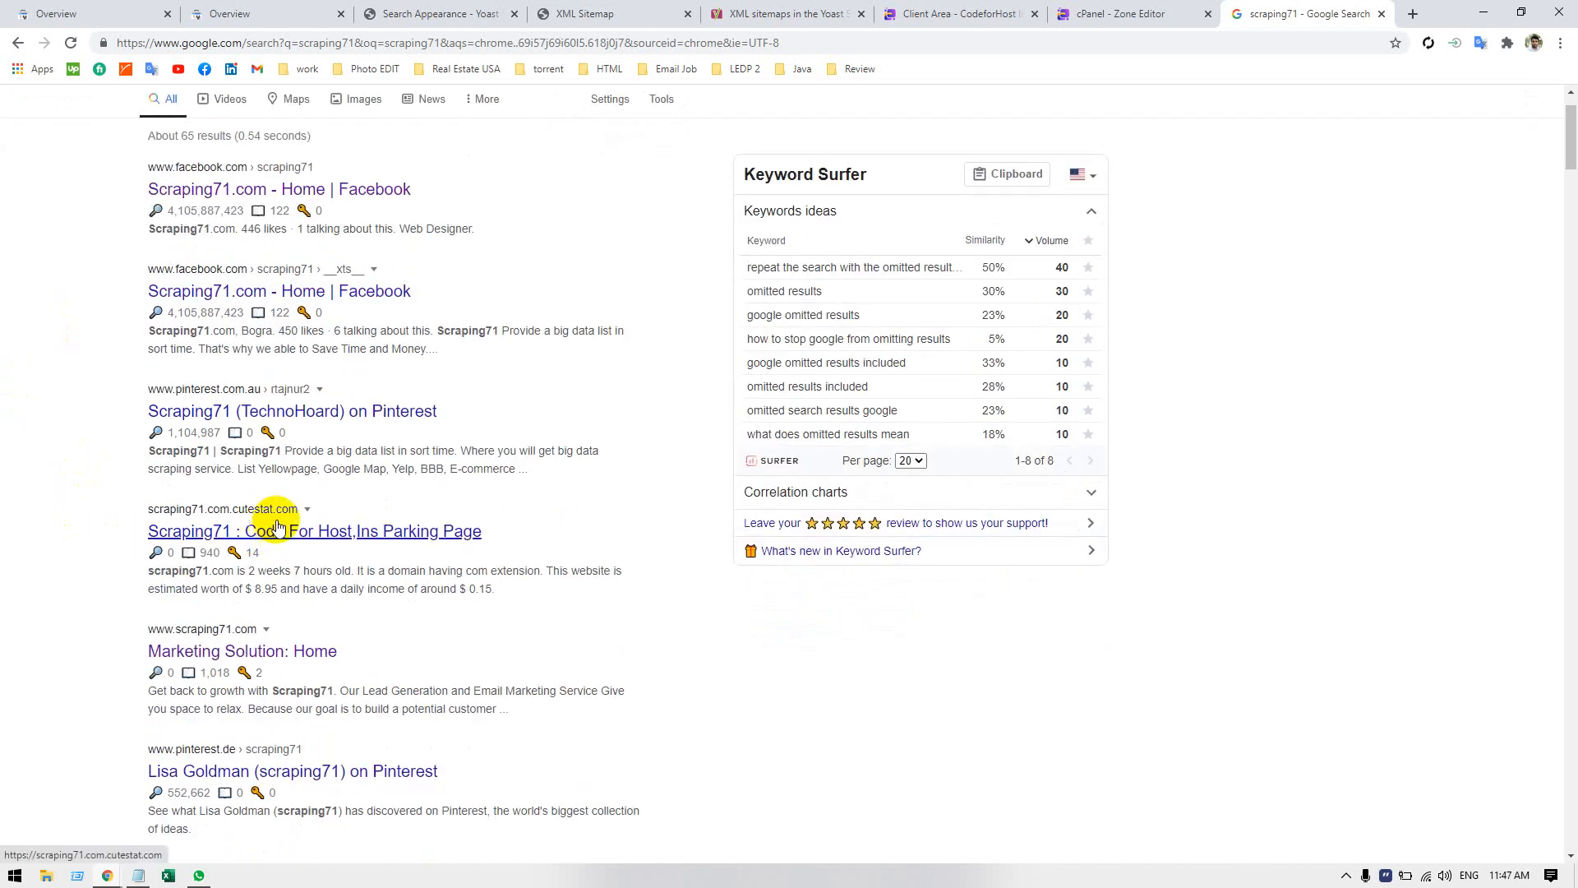
scroll(75, 538, "down", 1)
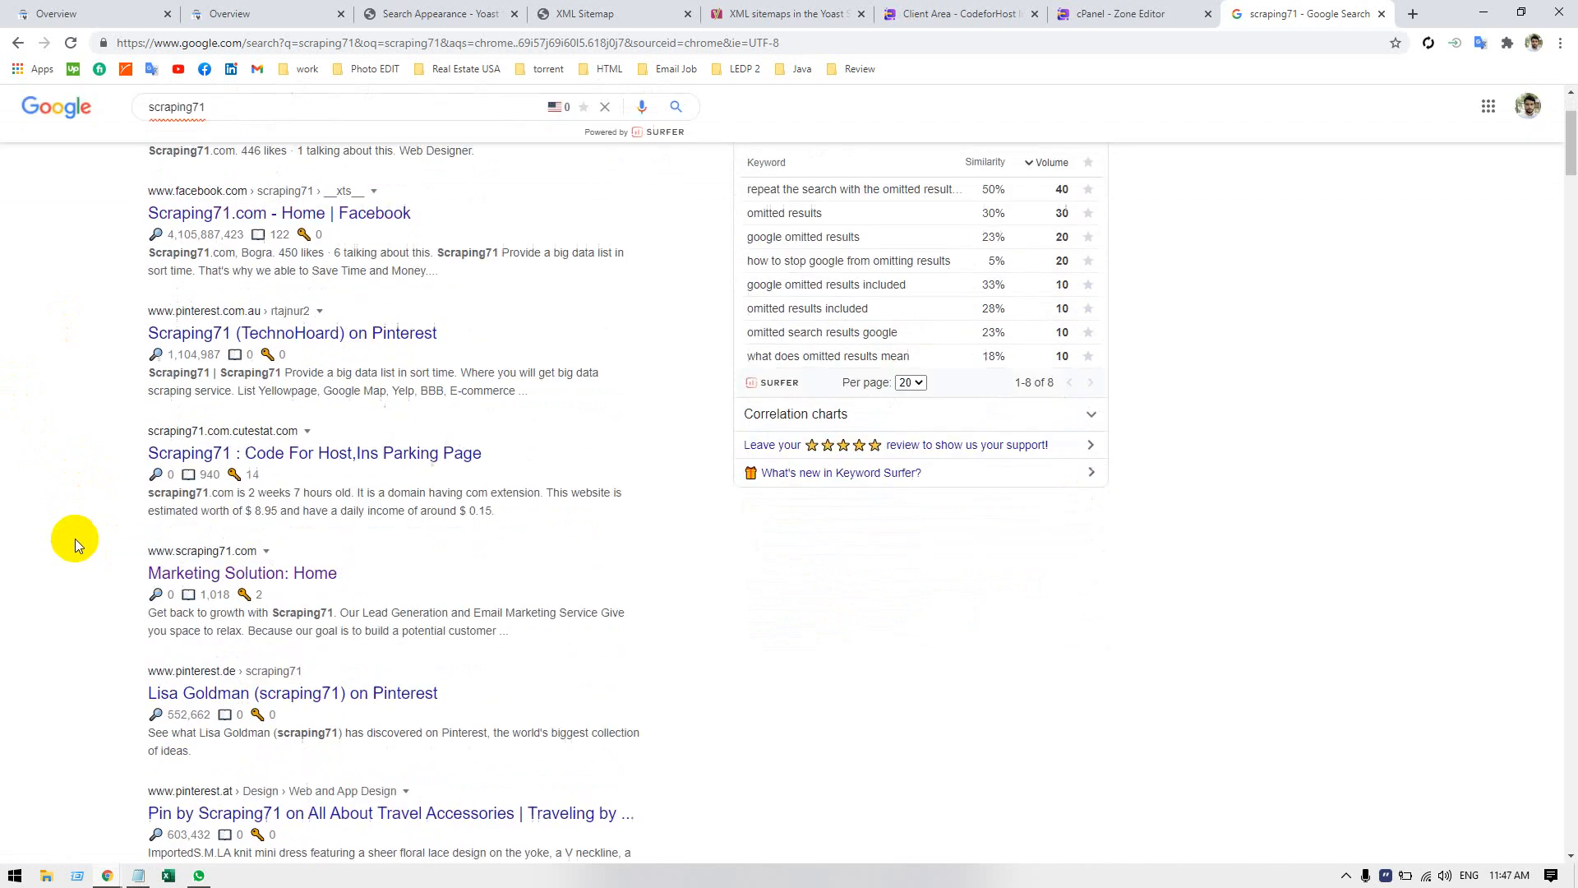
Open the scraping71.com.cutestat.com listing separately from the search results, check it, and close that page again.
right_click(401, 449)
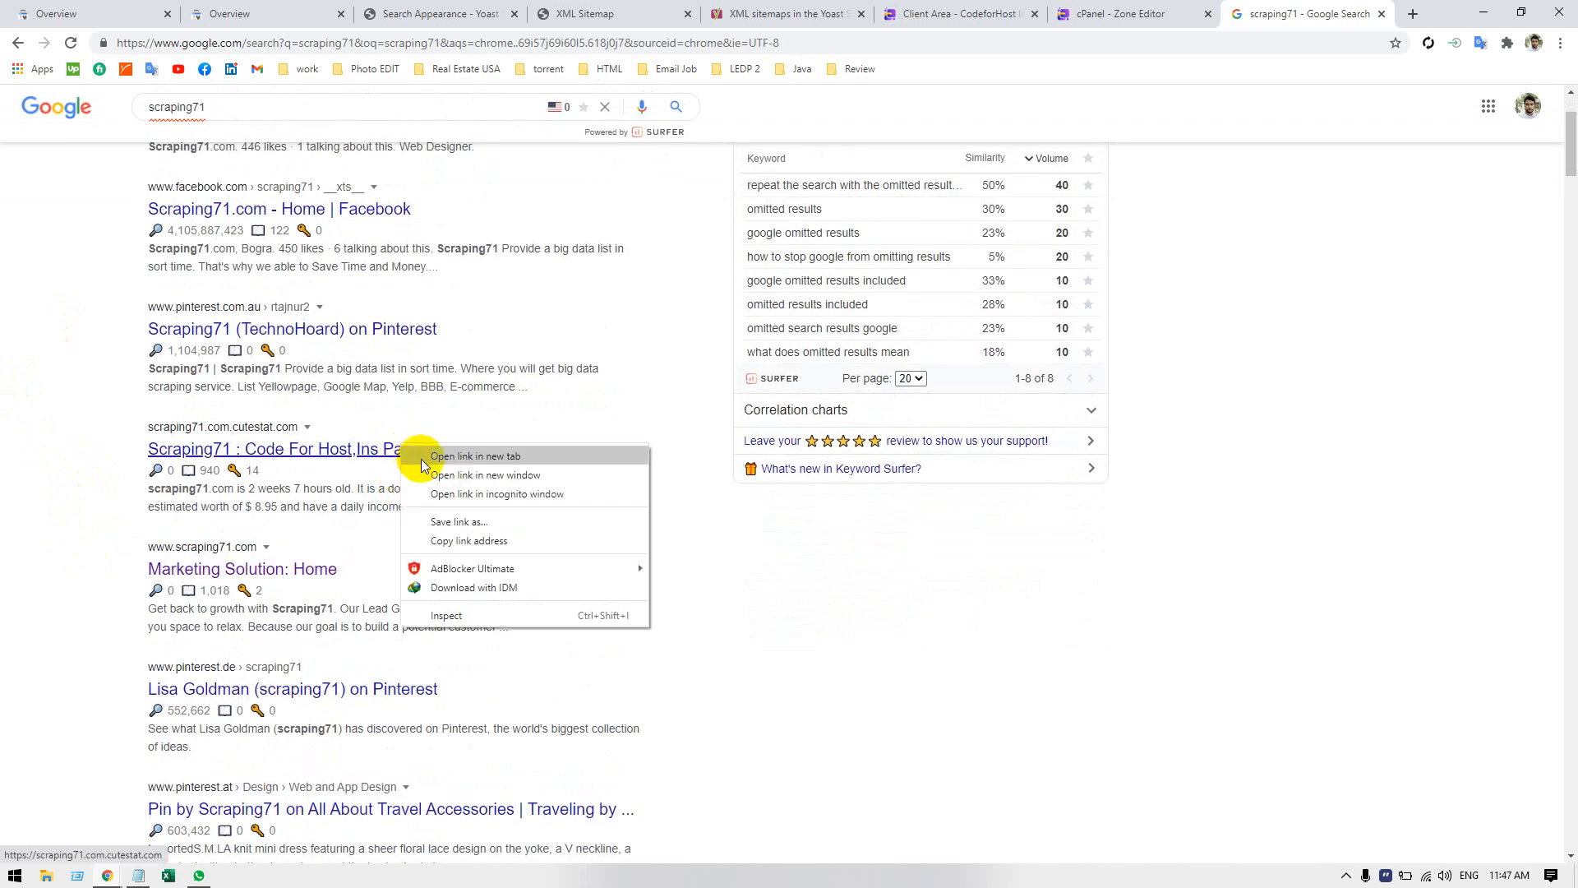
left_click(428, 453)
left_click(1315, 14)
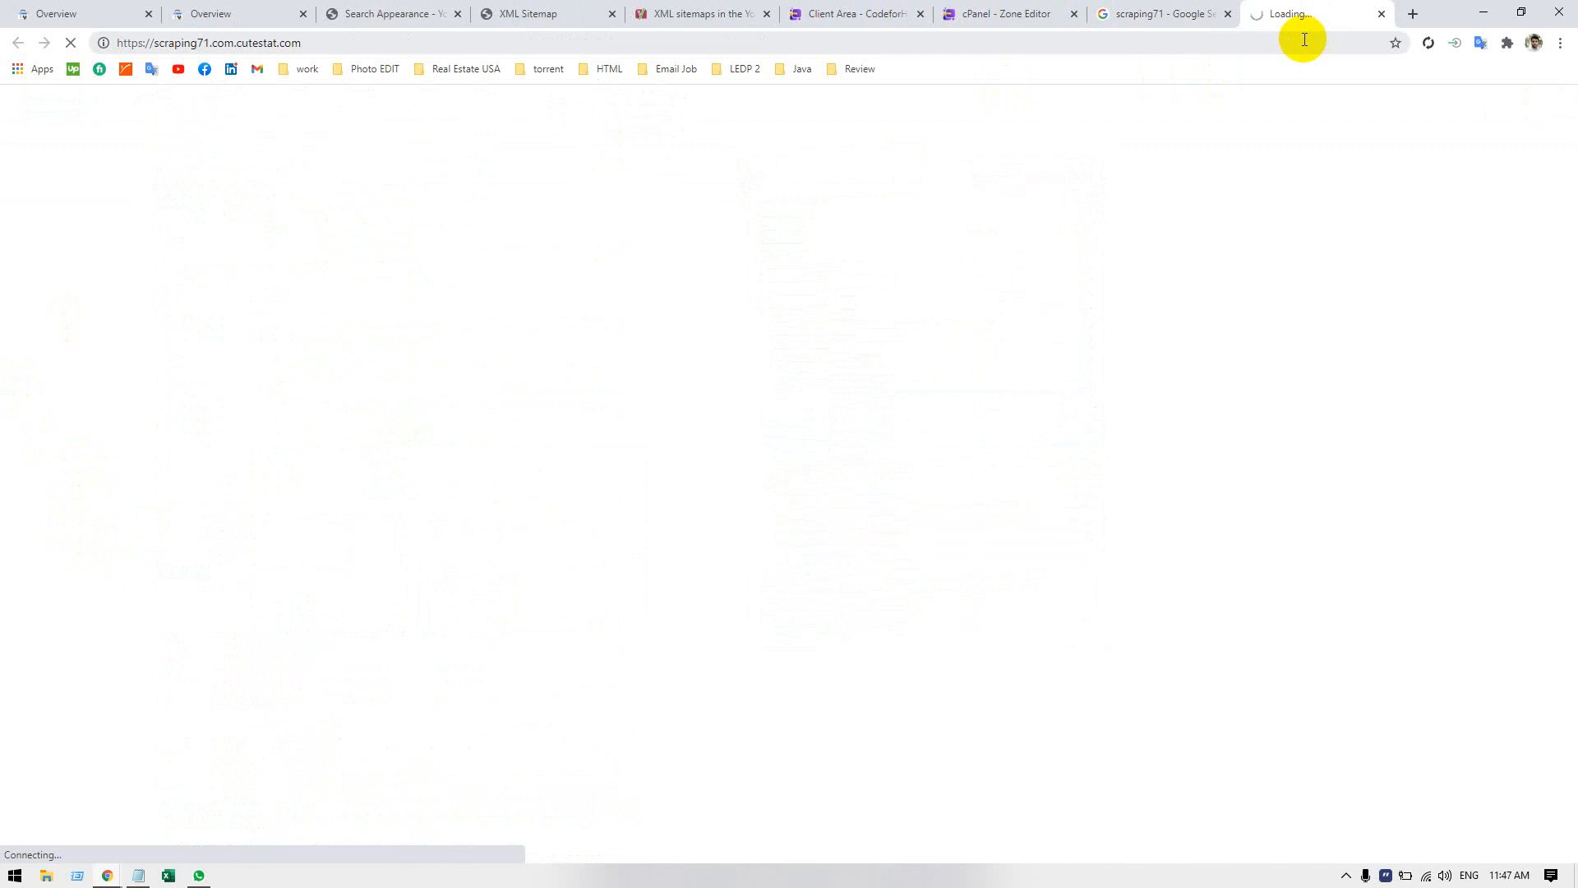
left_click(1162, 17)
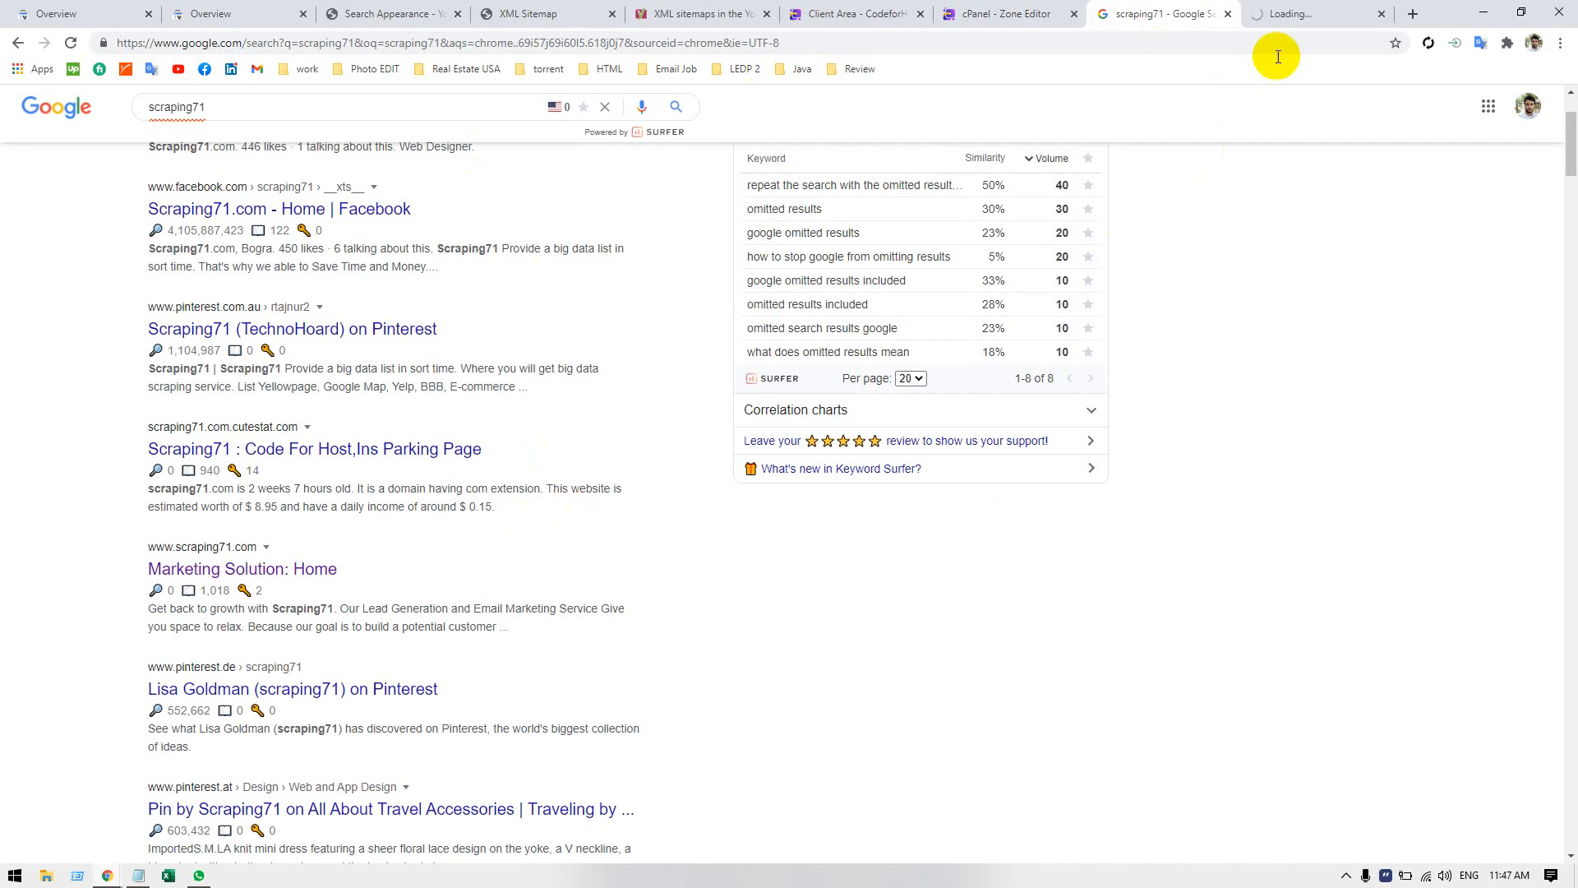
left_click(1301, 14)
left_click(1382, 14)
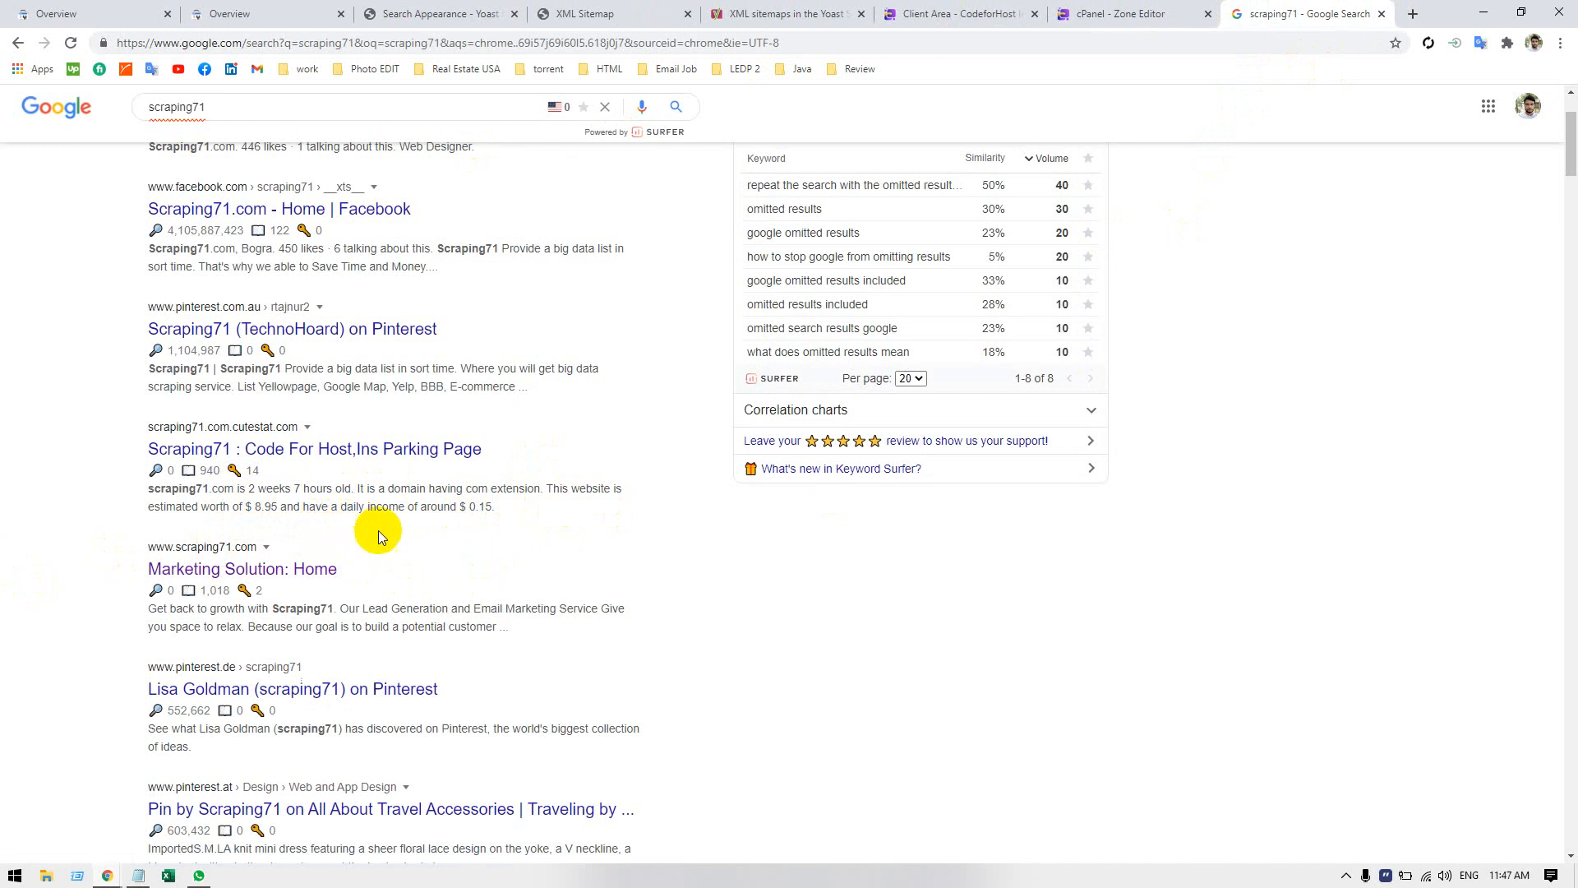
Read the cutestat listing's description of scraping71.com, focusing on the estimated daily income.
left_click(500, 509)
left_click_drag(499, 508, 394, 505)
left_click(372, 508)
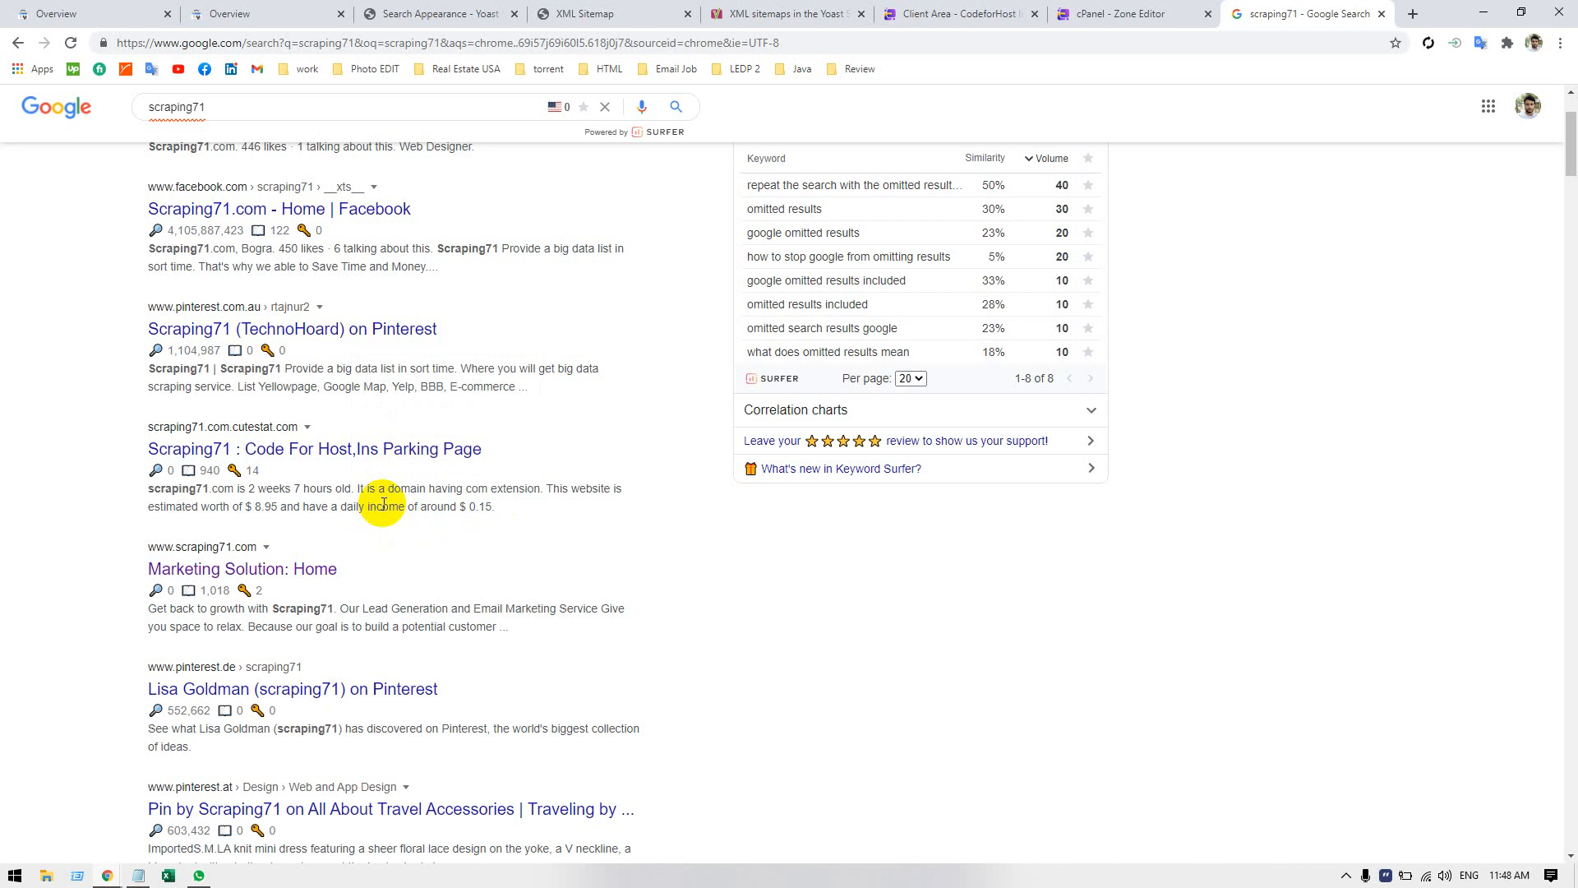
left_click_drag(470, 507, 500, 506)
left_click(524, 507)
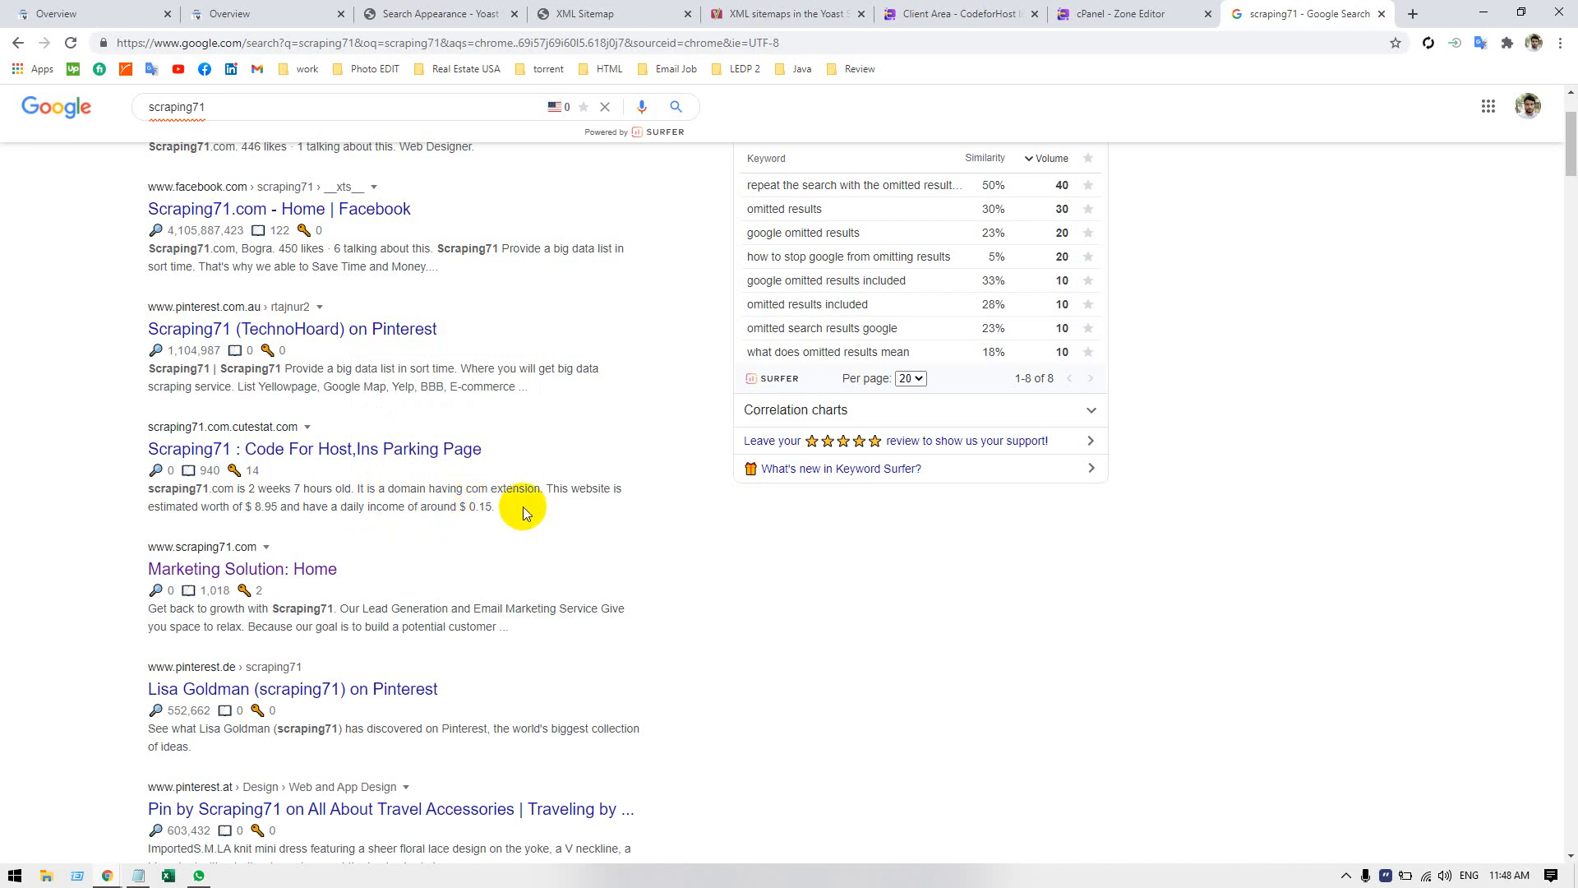
scroll(520, 507, "down", 1)
left_click_drag(139, 451, 509, 551)
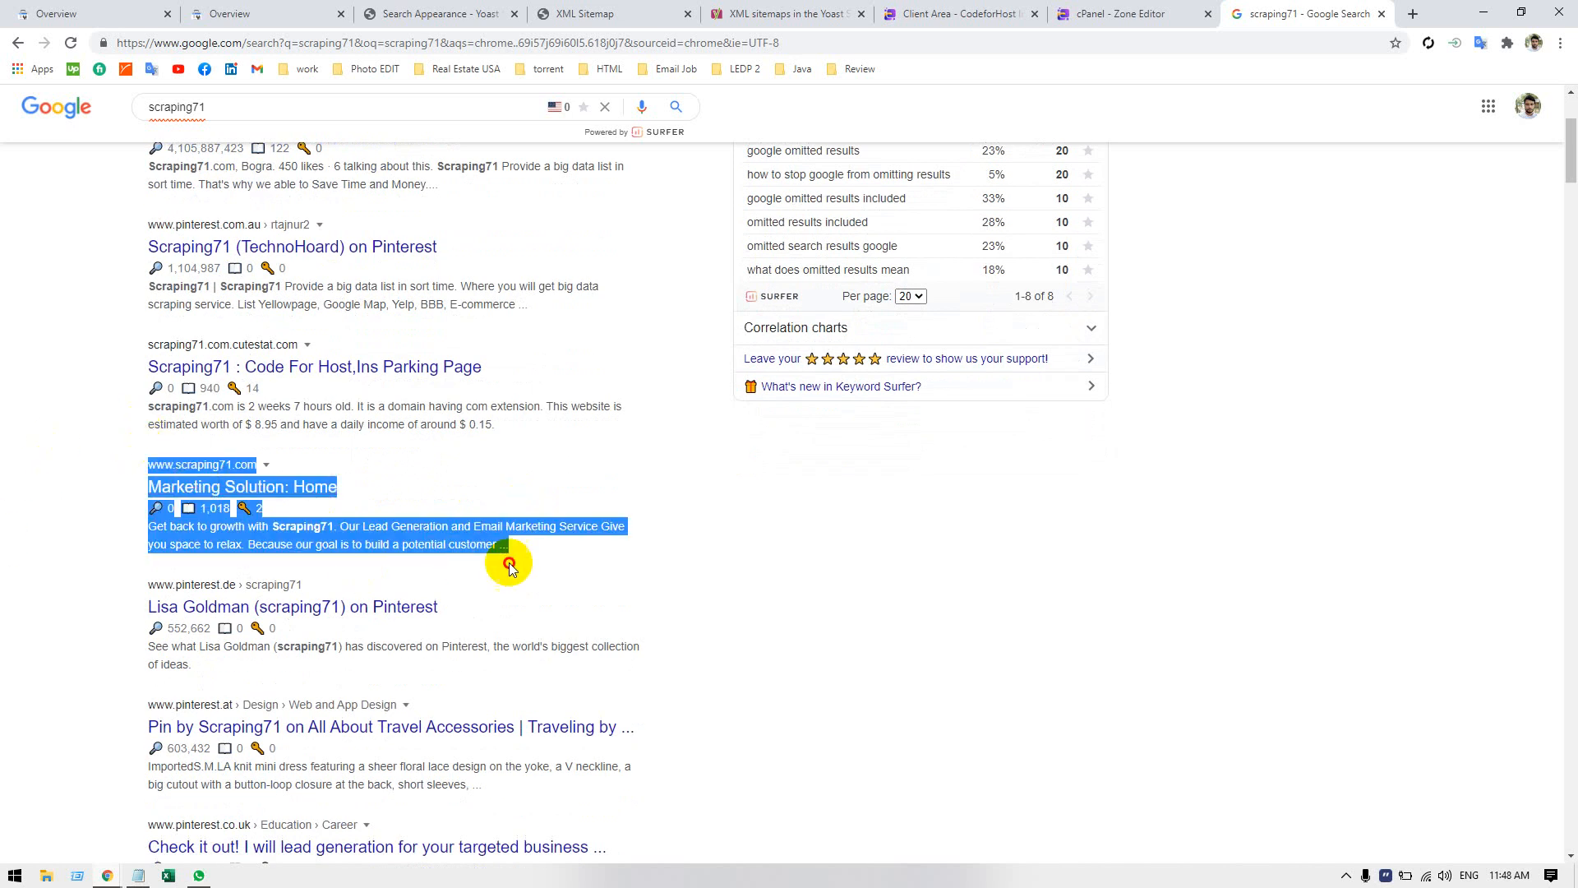
left_click(405, 525)
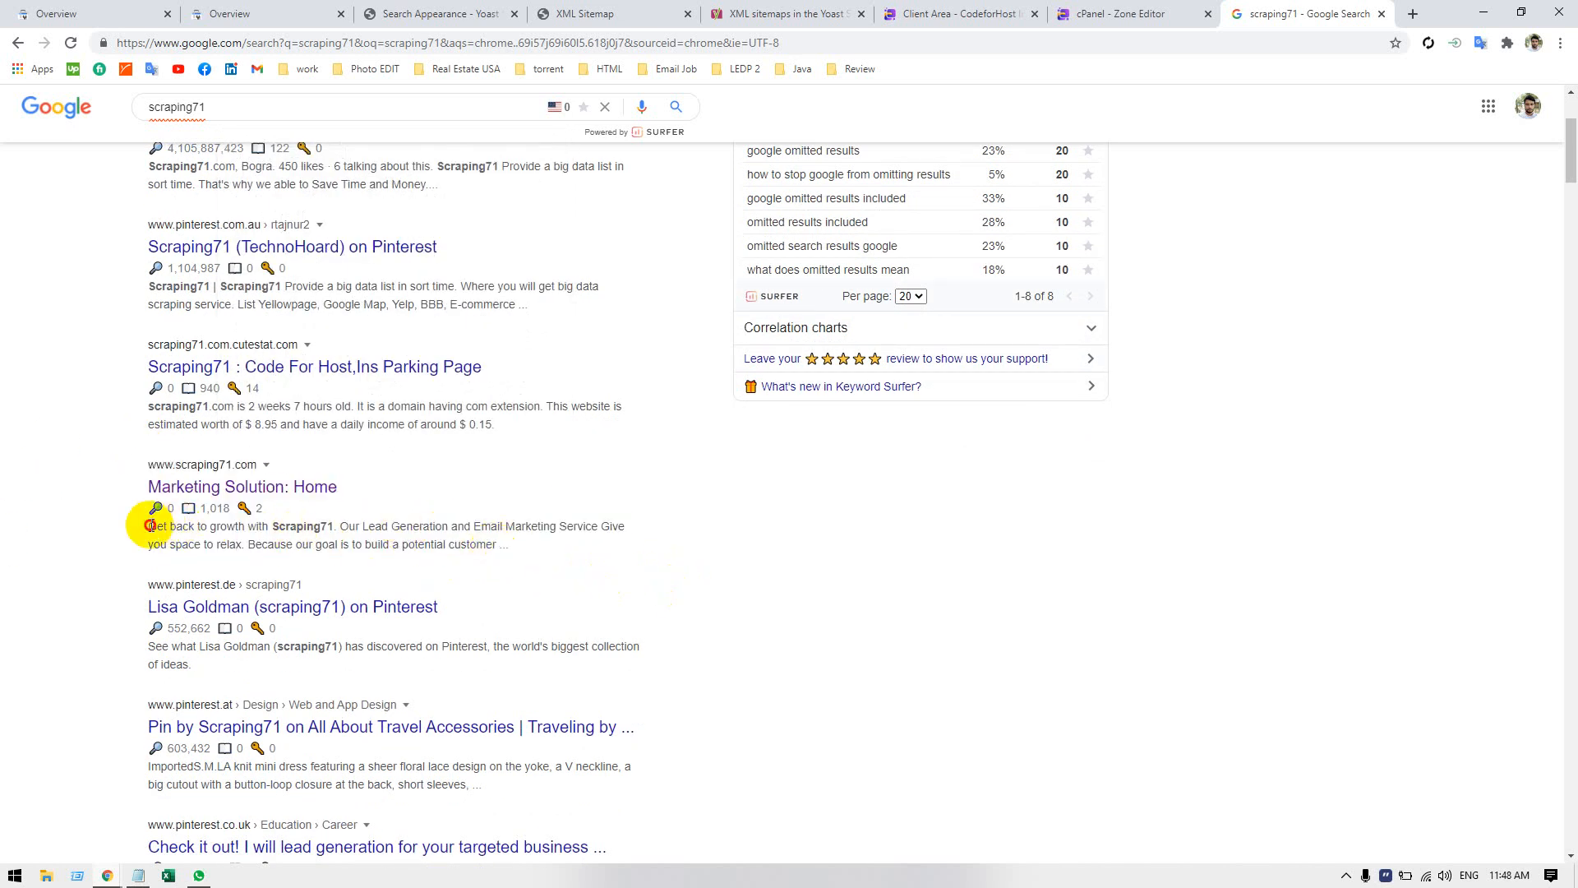
left_click_drag(148, 521, 472, 546)
left_click(562, 606)
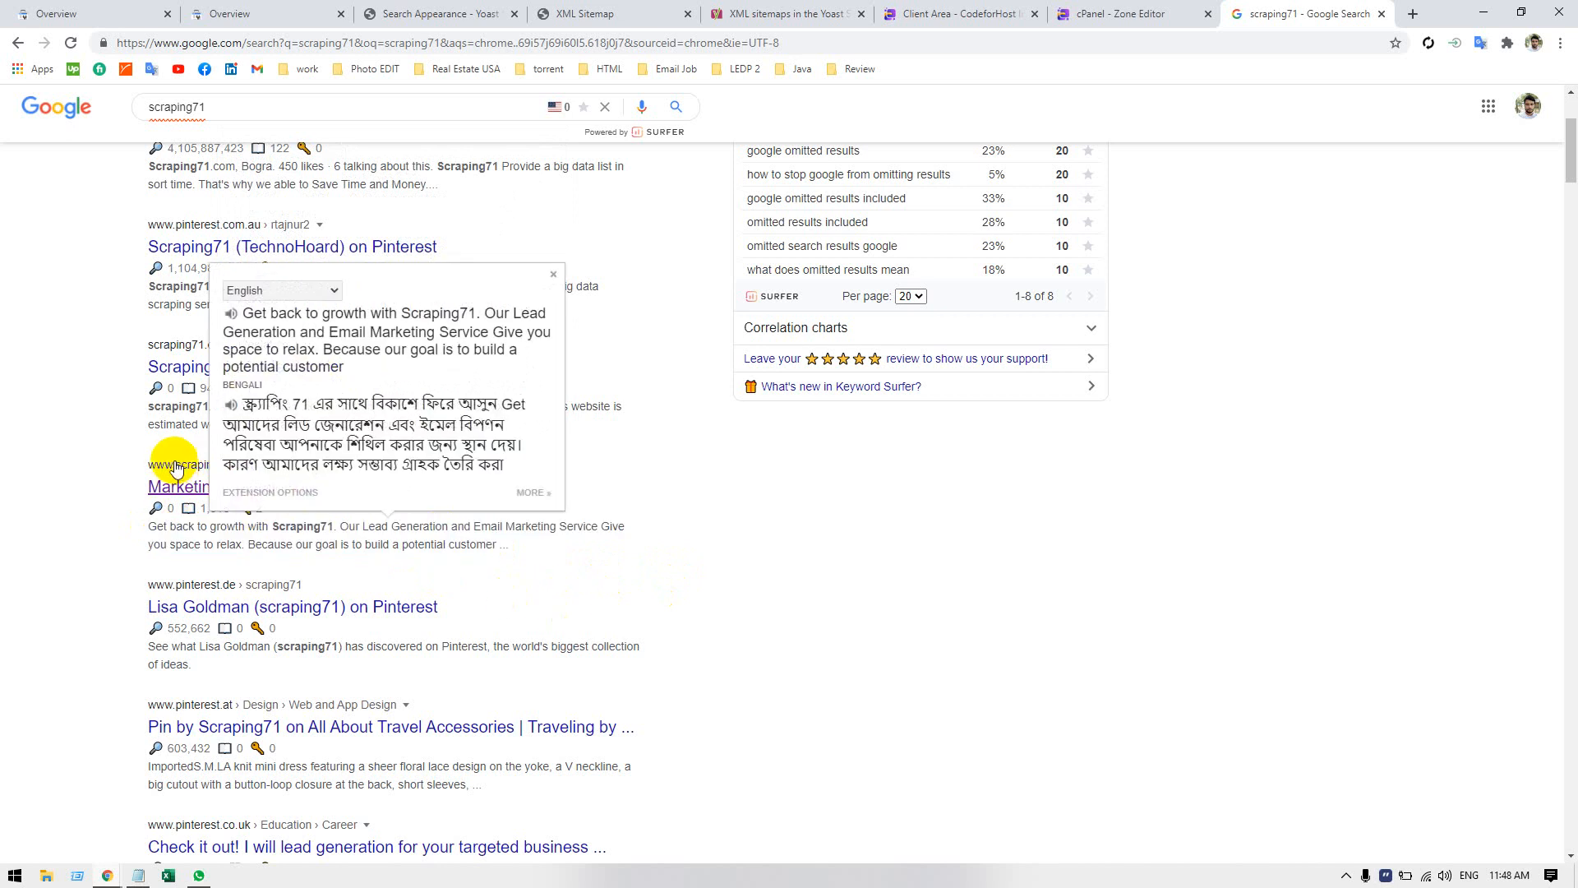
left_click_drag(123, 486, 403, 494)
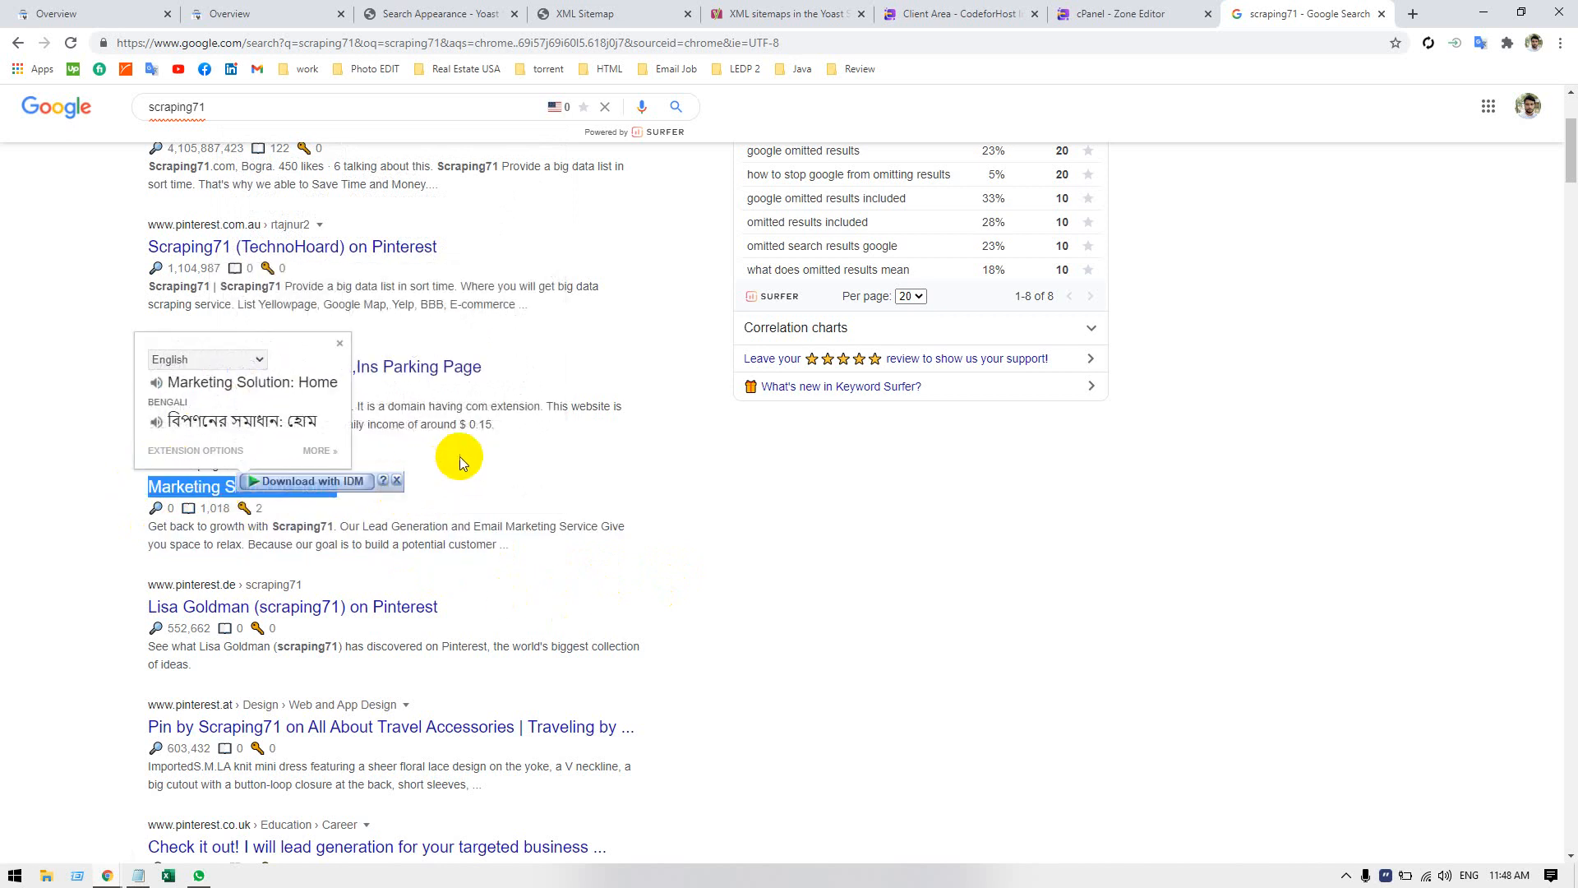
left_click(115, 451)
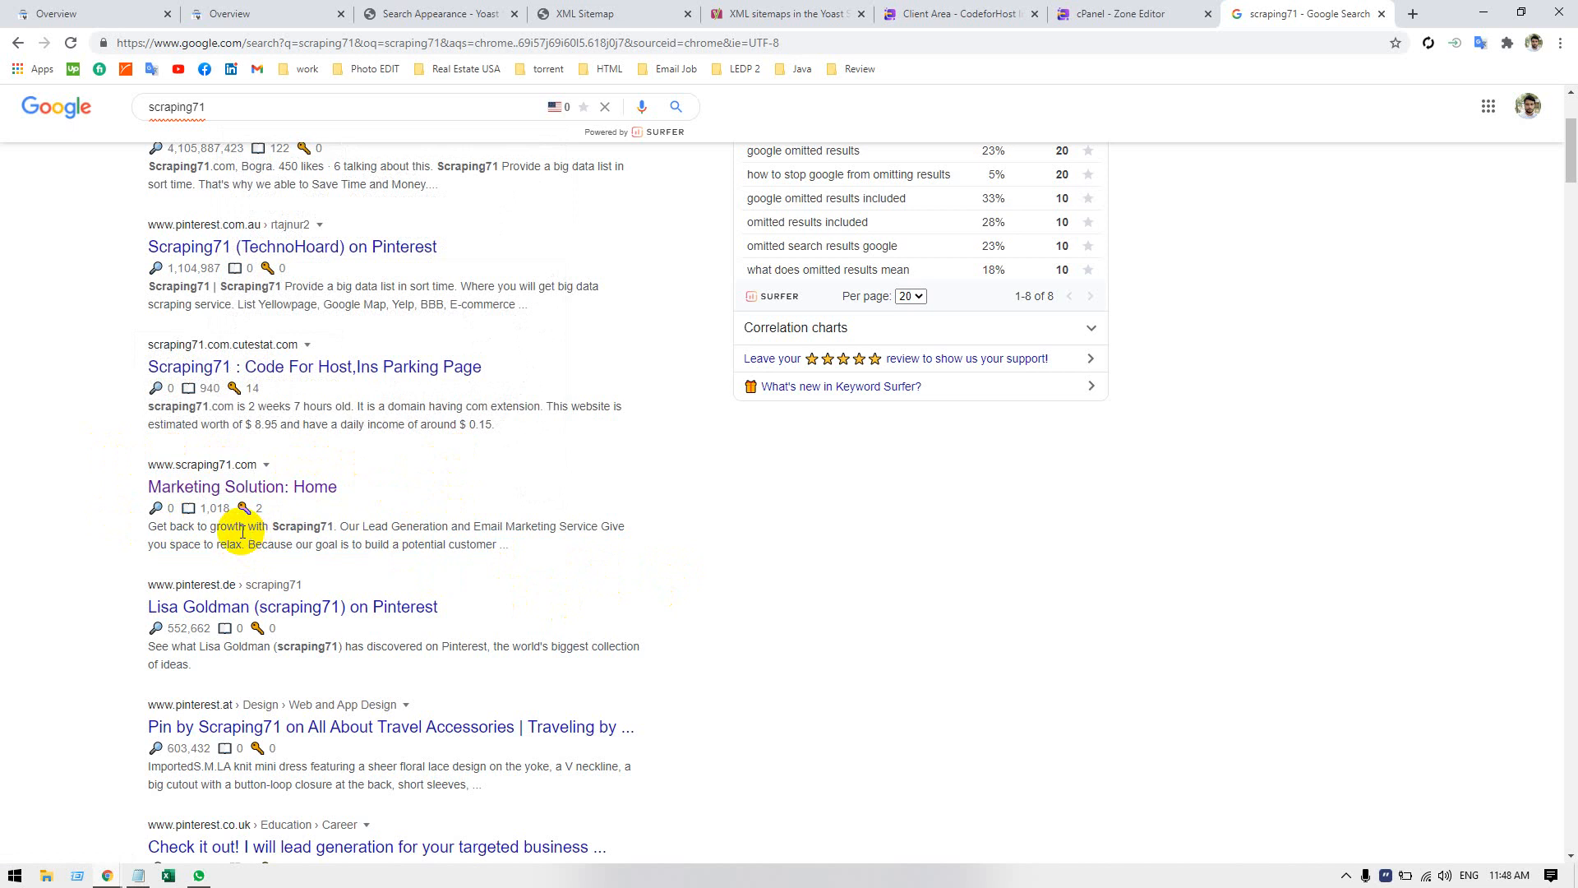
Check where the Scraping71 keyword occurs in the site listing's description and review the whole listing again.
mouse_move(244, 507)
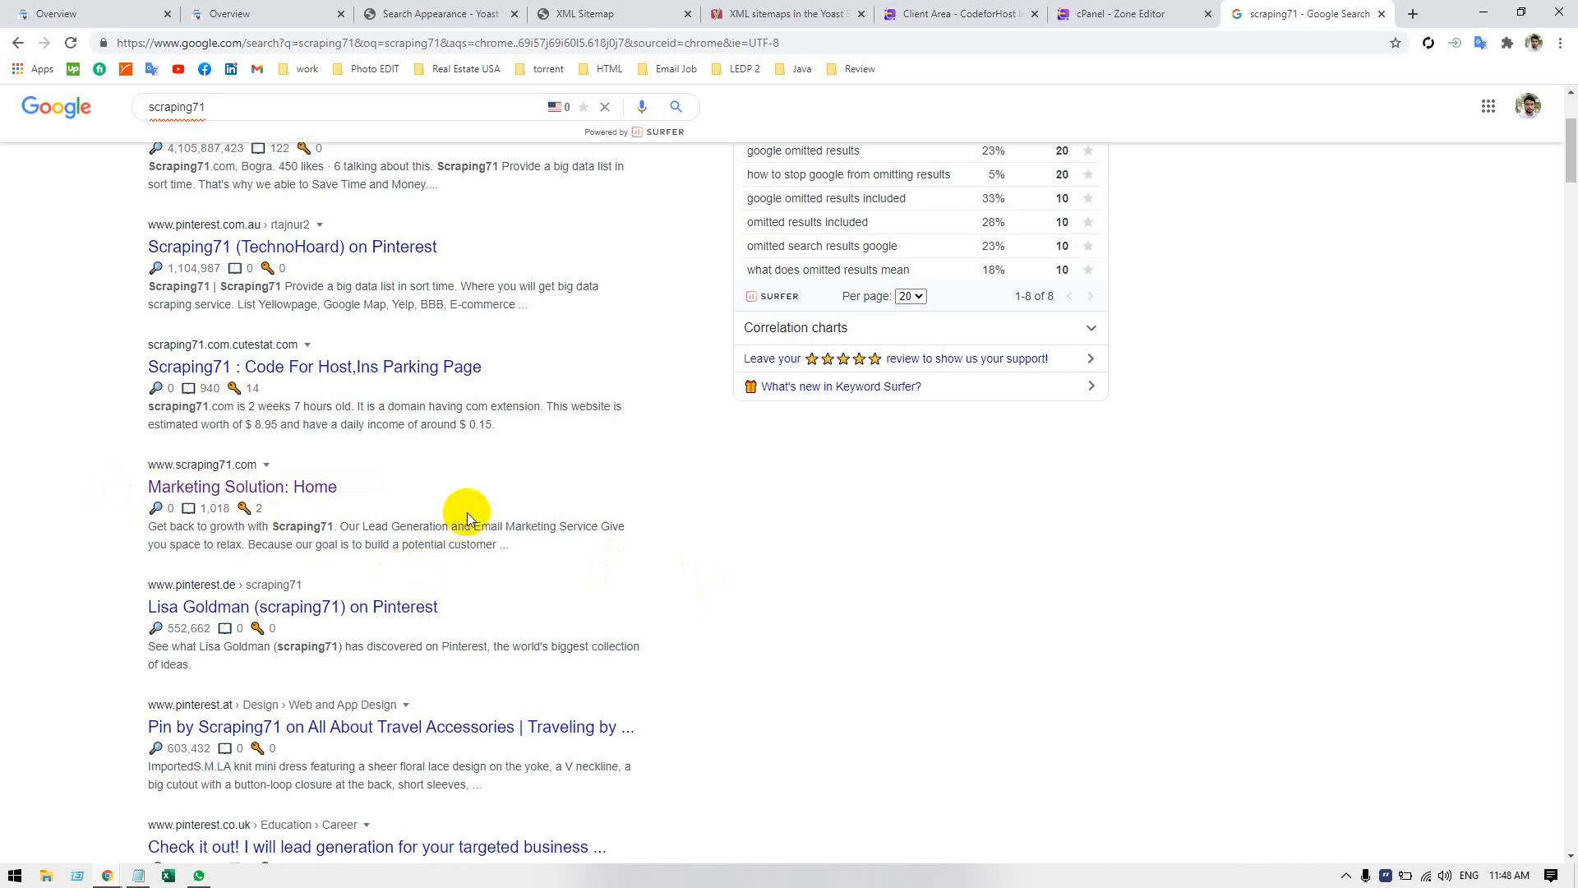
left_click(301, 530)
double_click(301, 530)
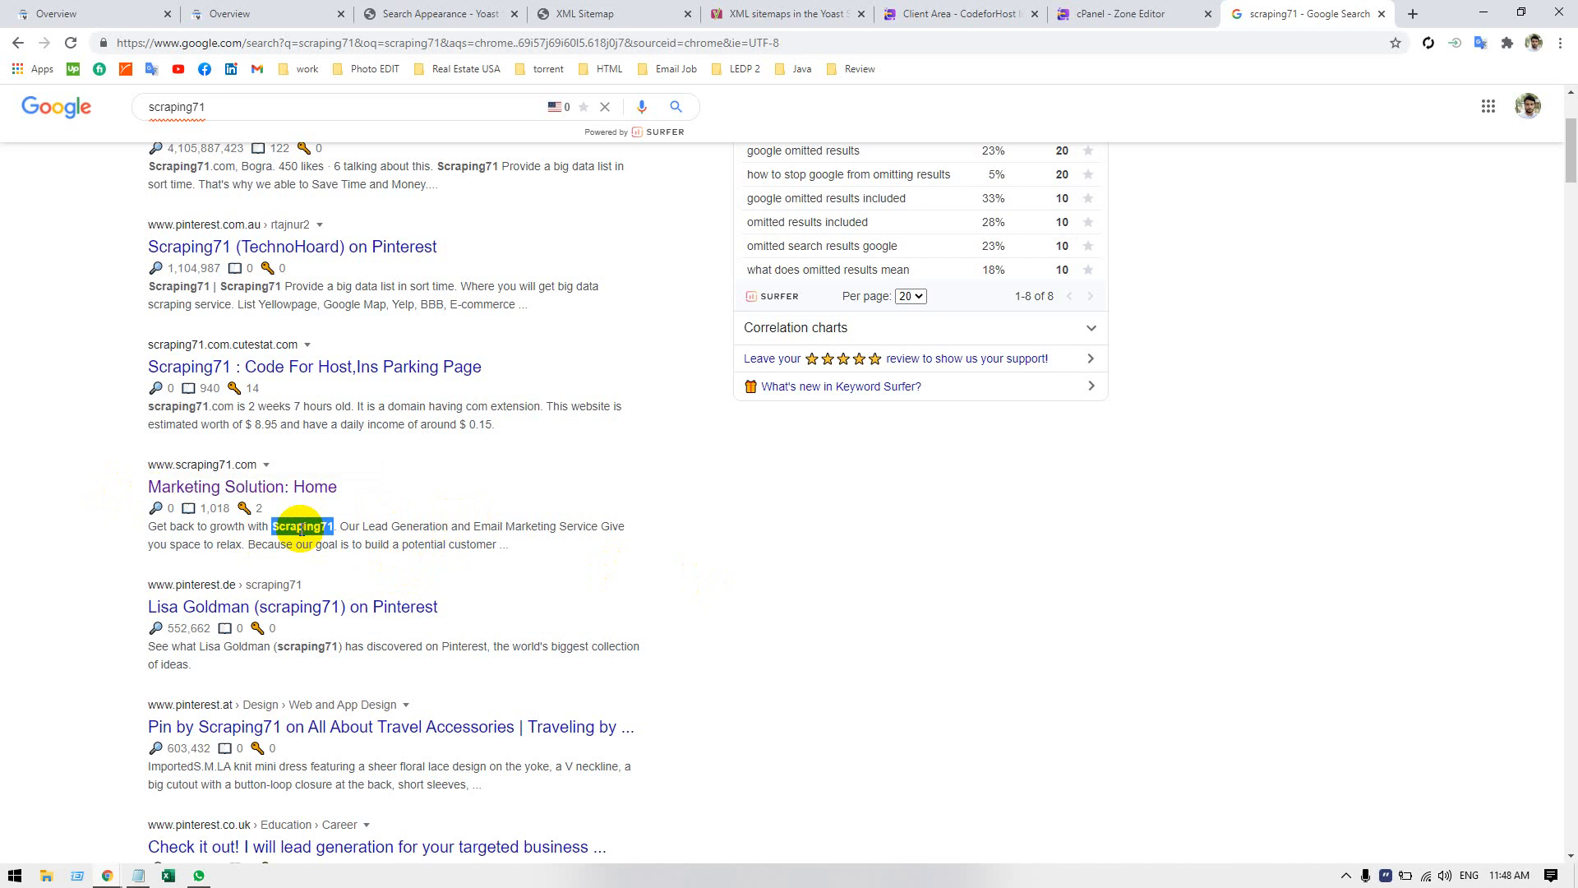
left_click(111, 557)
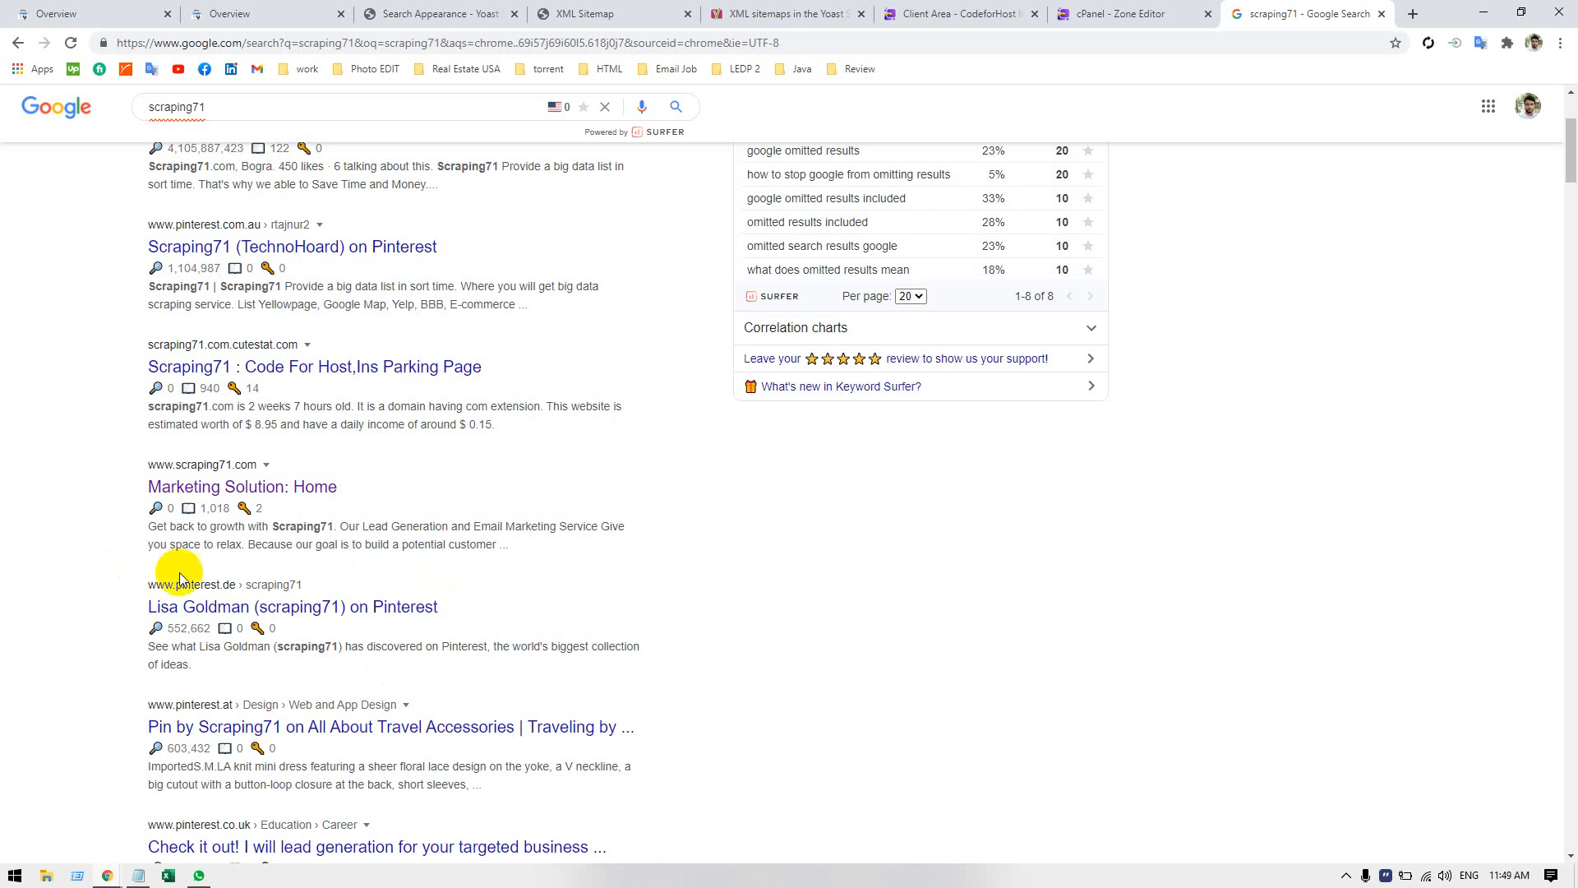
left_click_drag(156, 521, 560, 567)
left_click(567, 567)
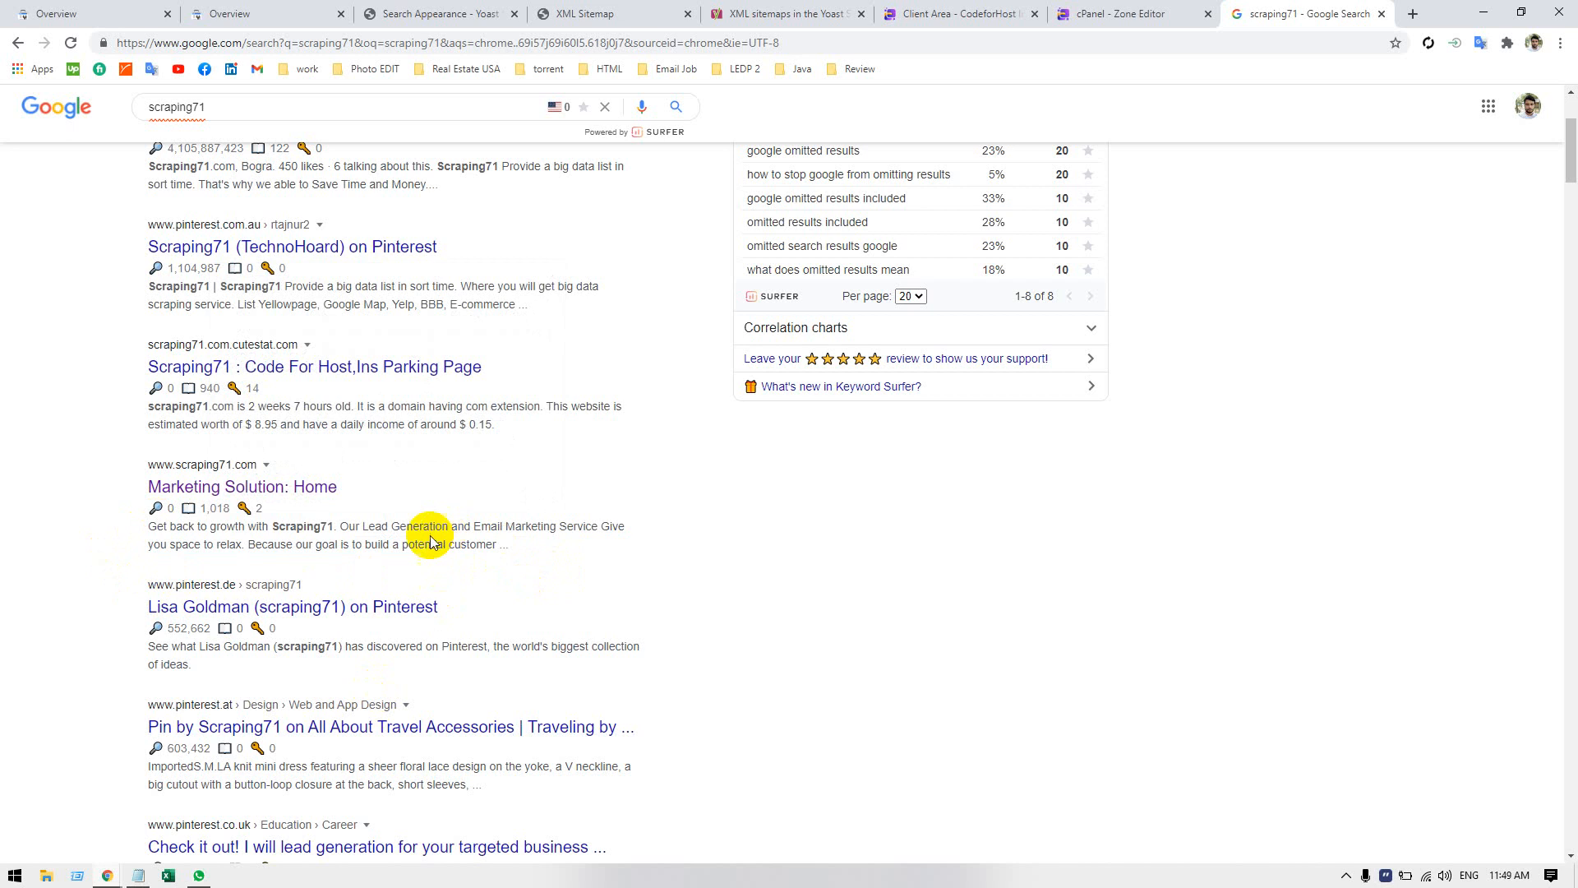
left_click_drag(123, 458, 550, 569)
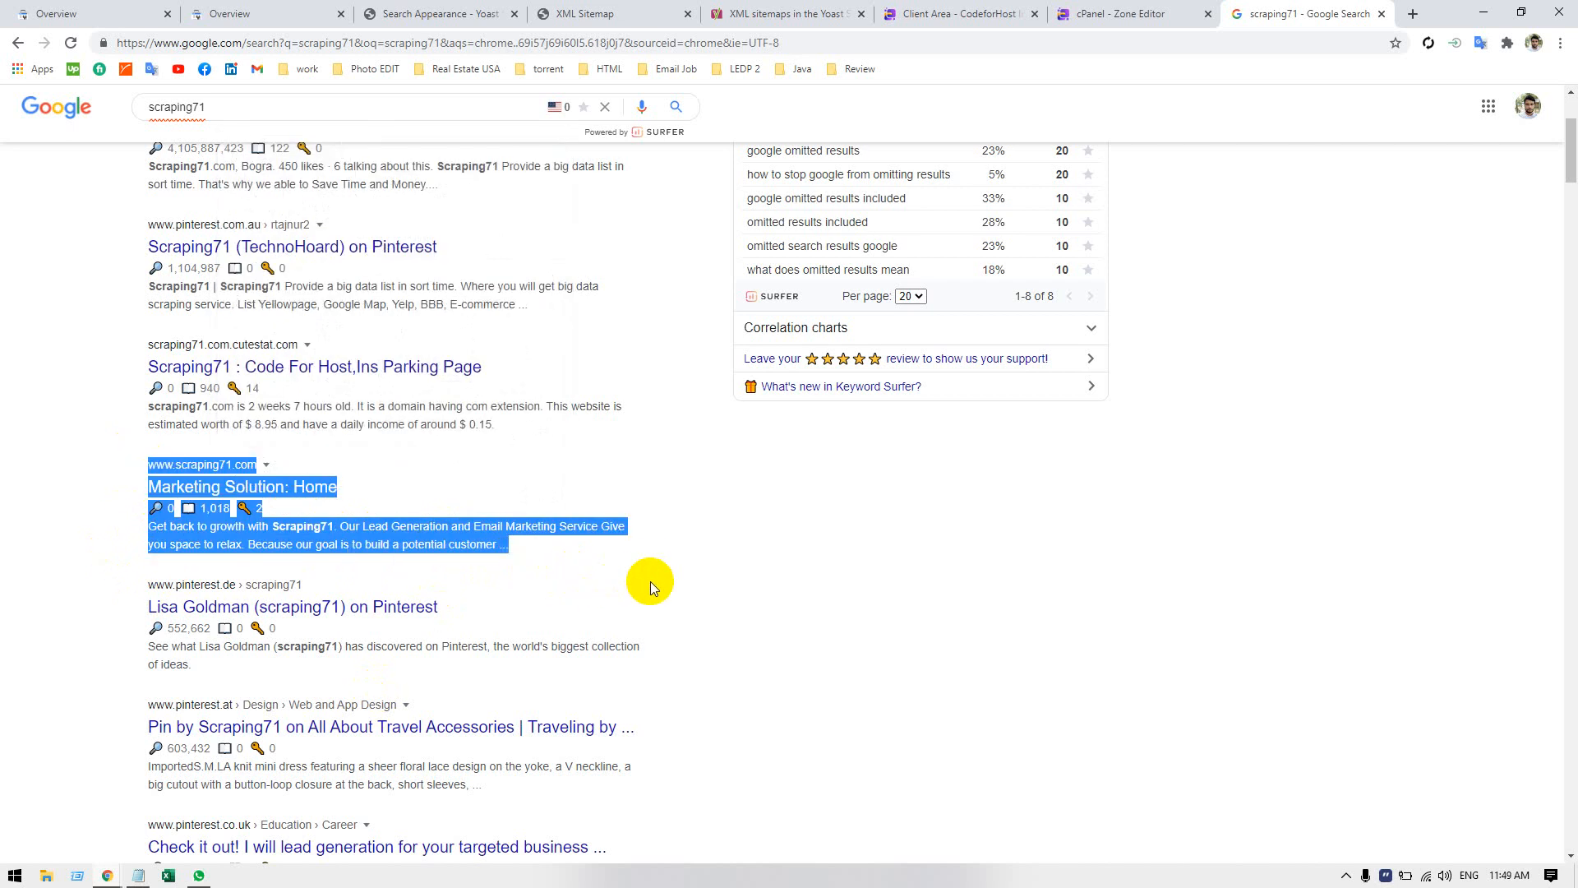
left_click(655, 557)
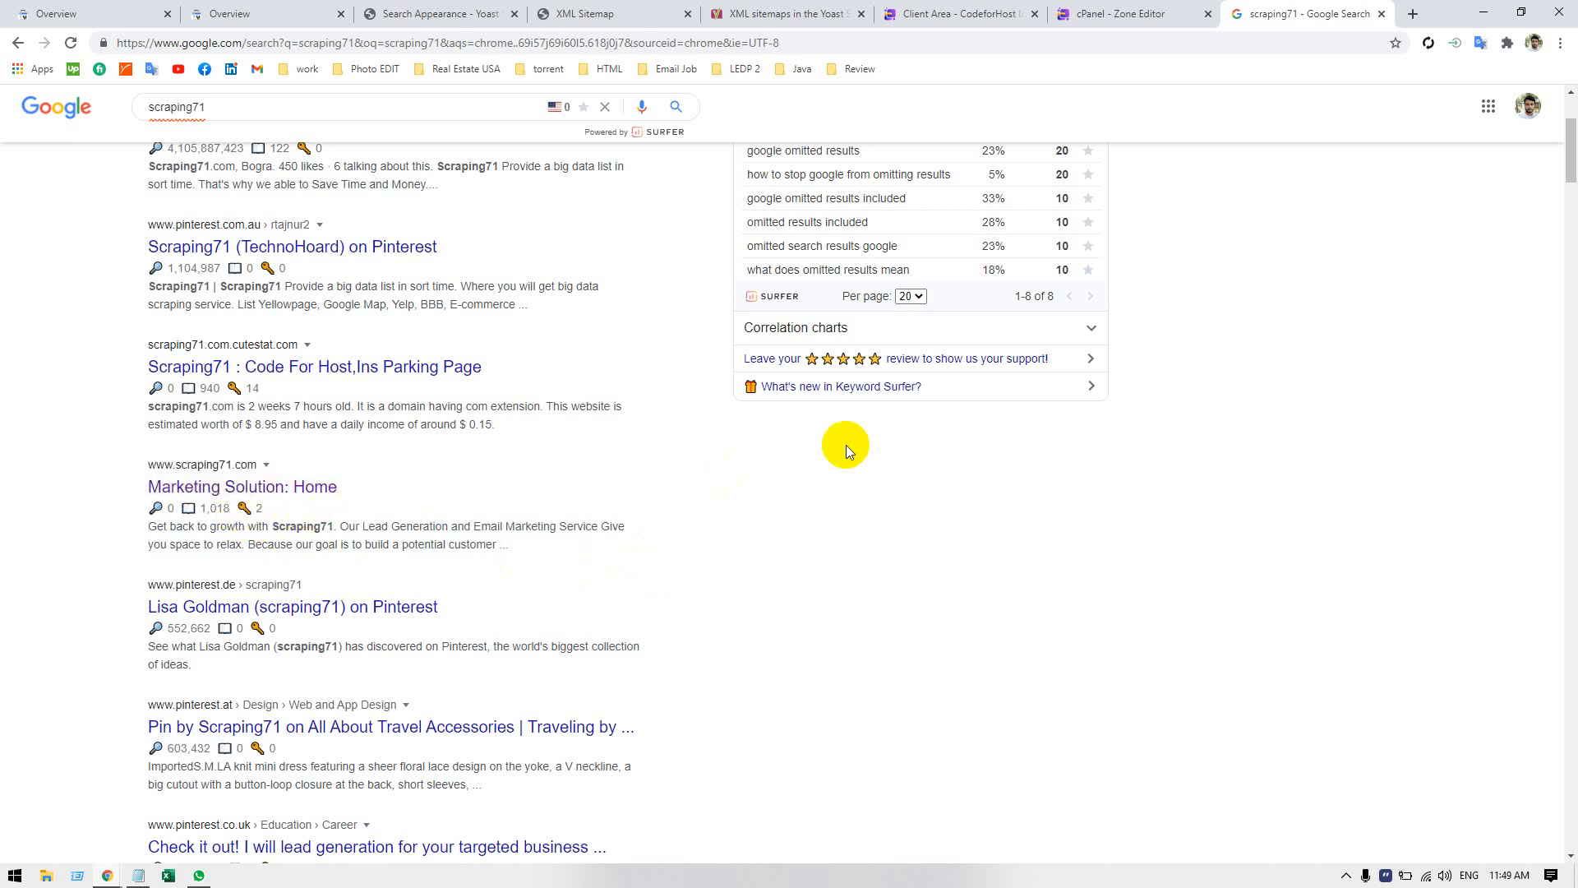
Close the Hostever client area page and the cPanel Zone Editor page.
left_click(1151, 18)
left_click(913, 17)
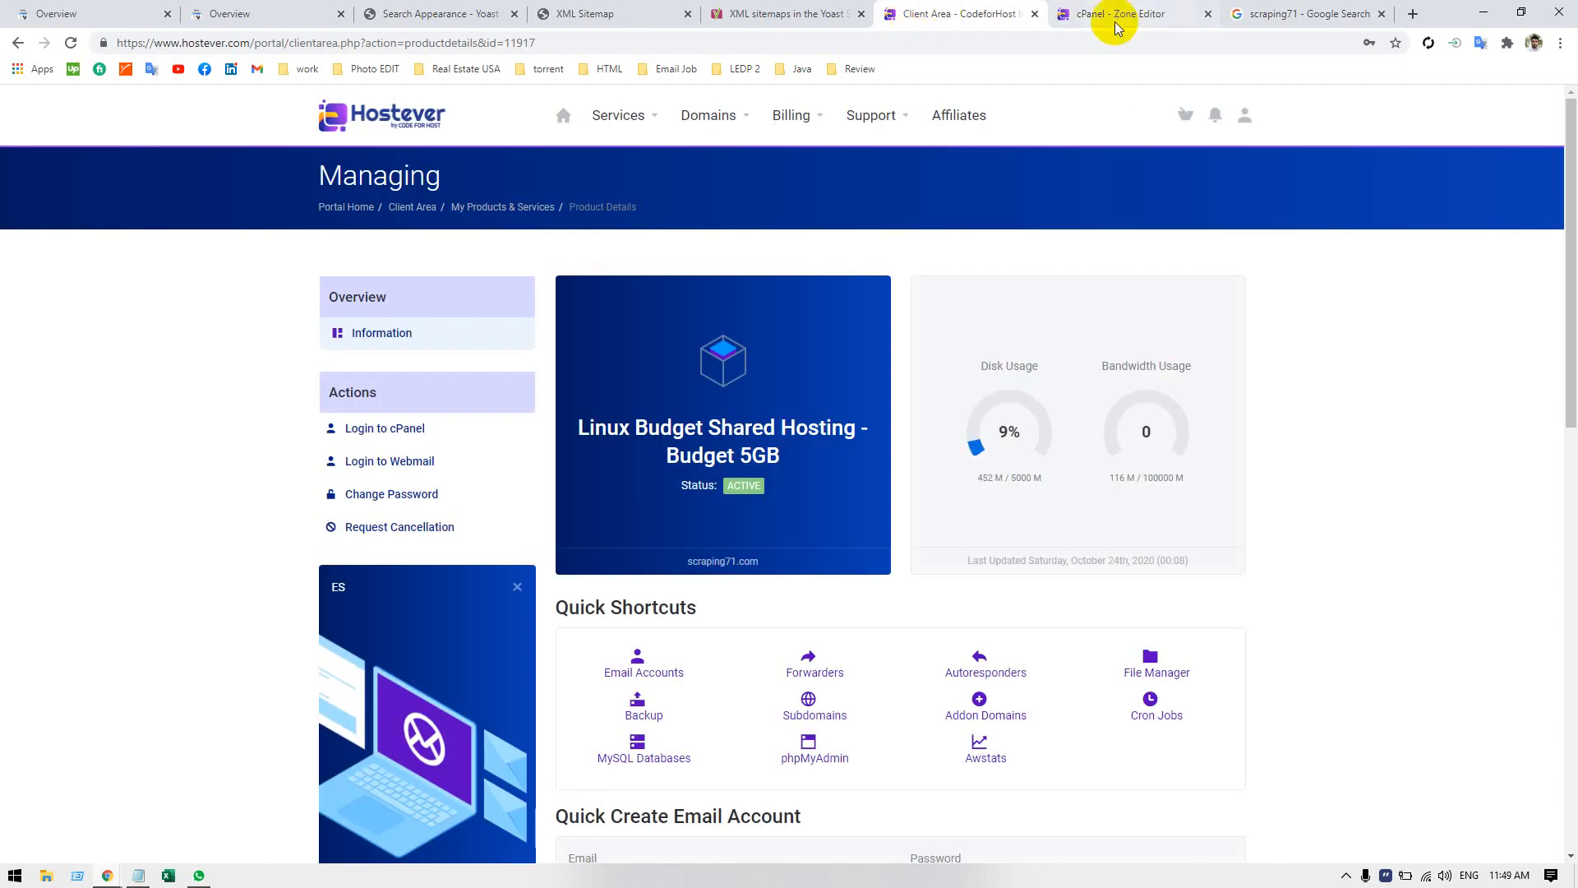
left_click(1035, 14)
left_click(1035, 14)
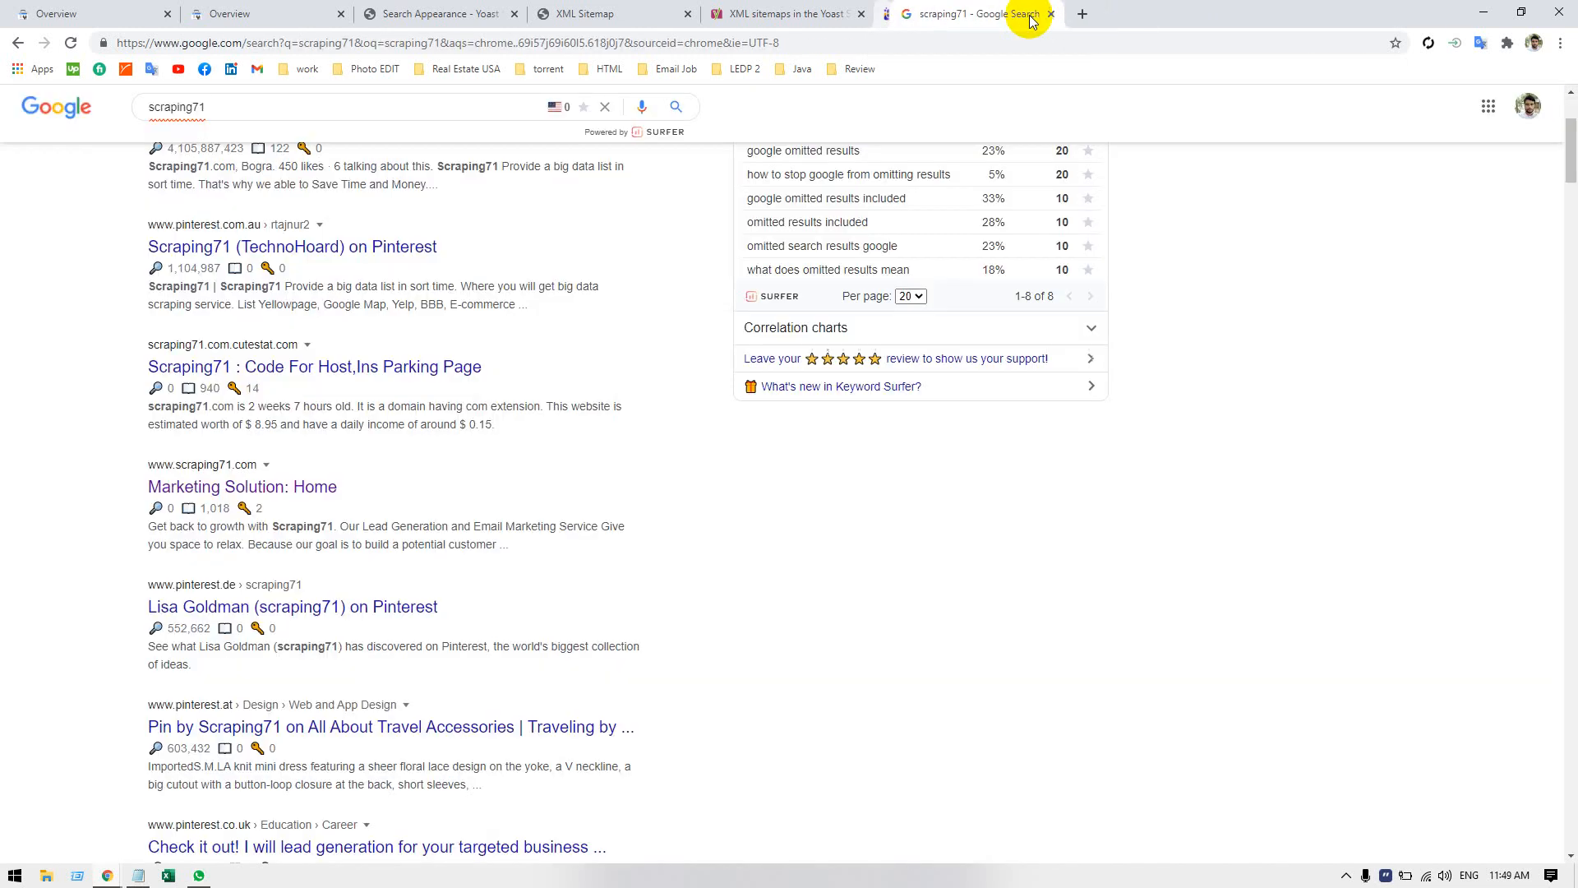
Go to the WordPress posts list of scraping71.com and open the post Lead Generation as Business Growth Policy for editing.
left_click(799, 14)
left_click(263, 14)
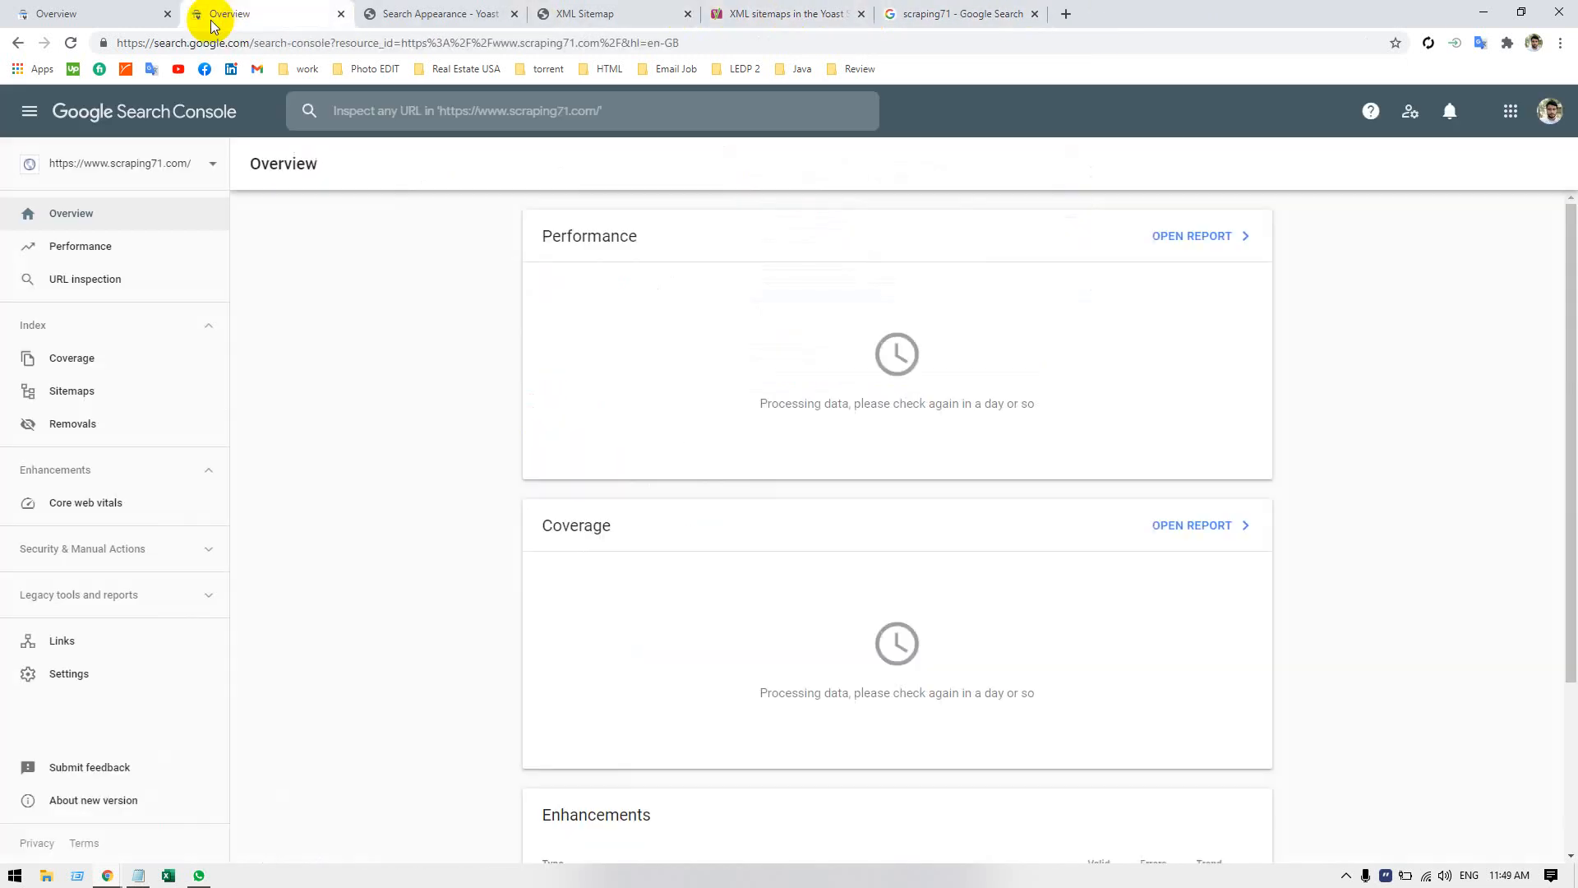
left_click(415, 15)
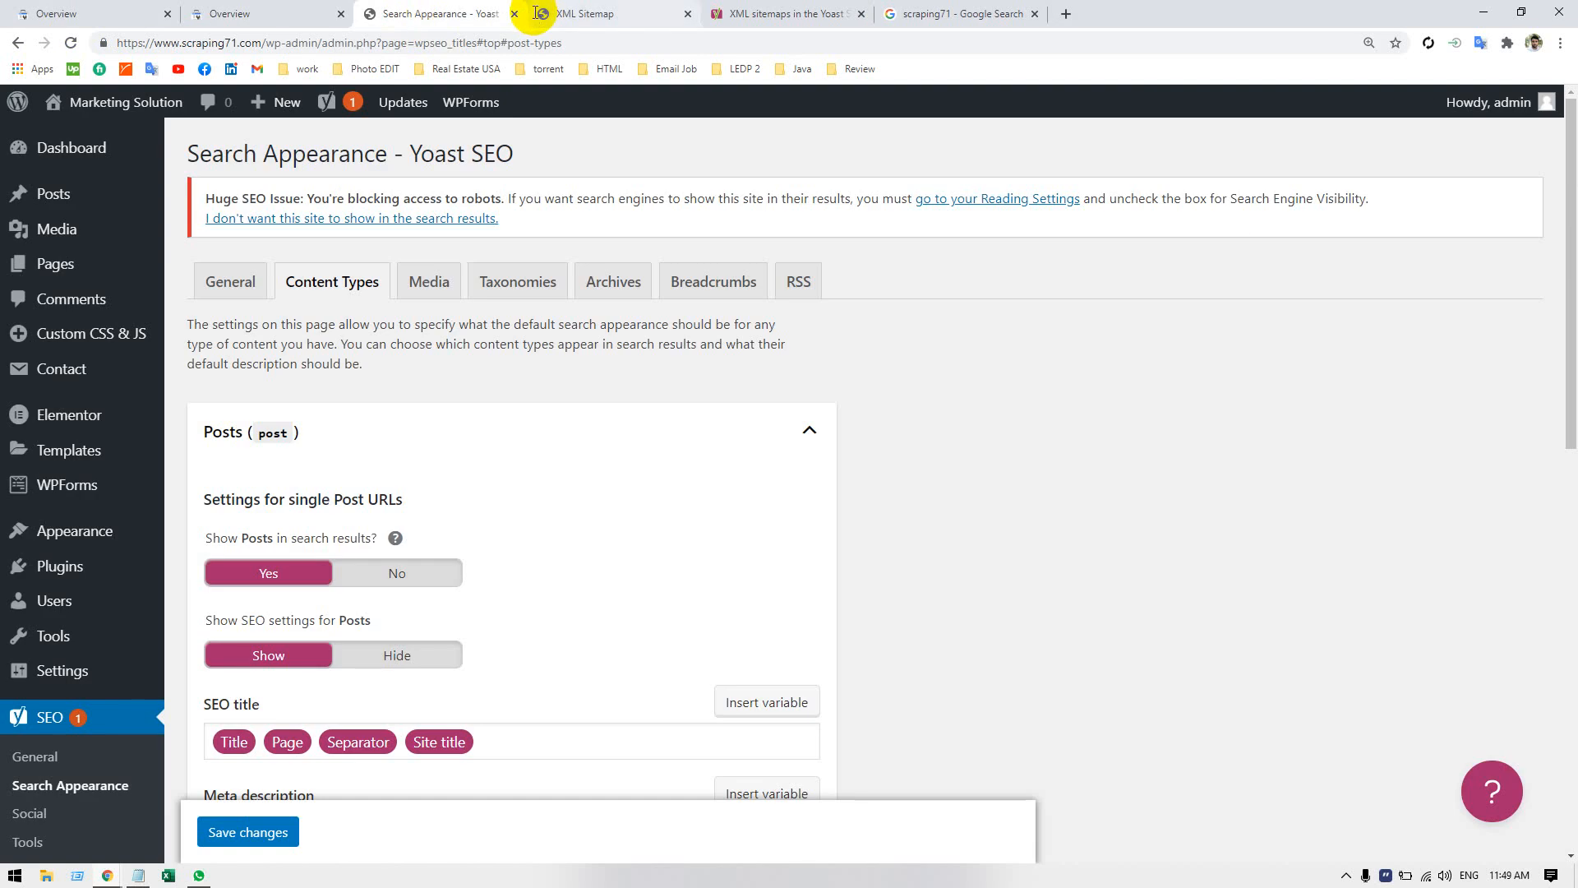
left_click(40, 200)
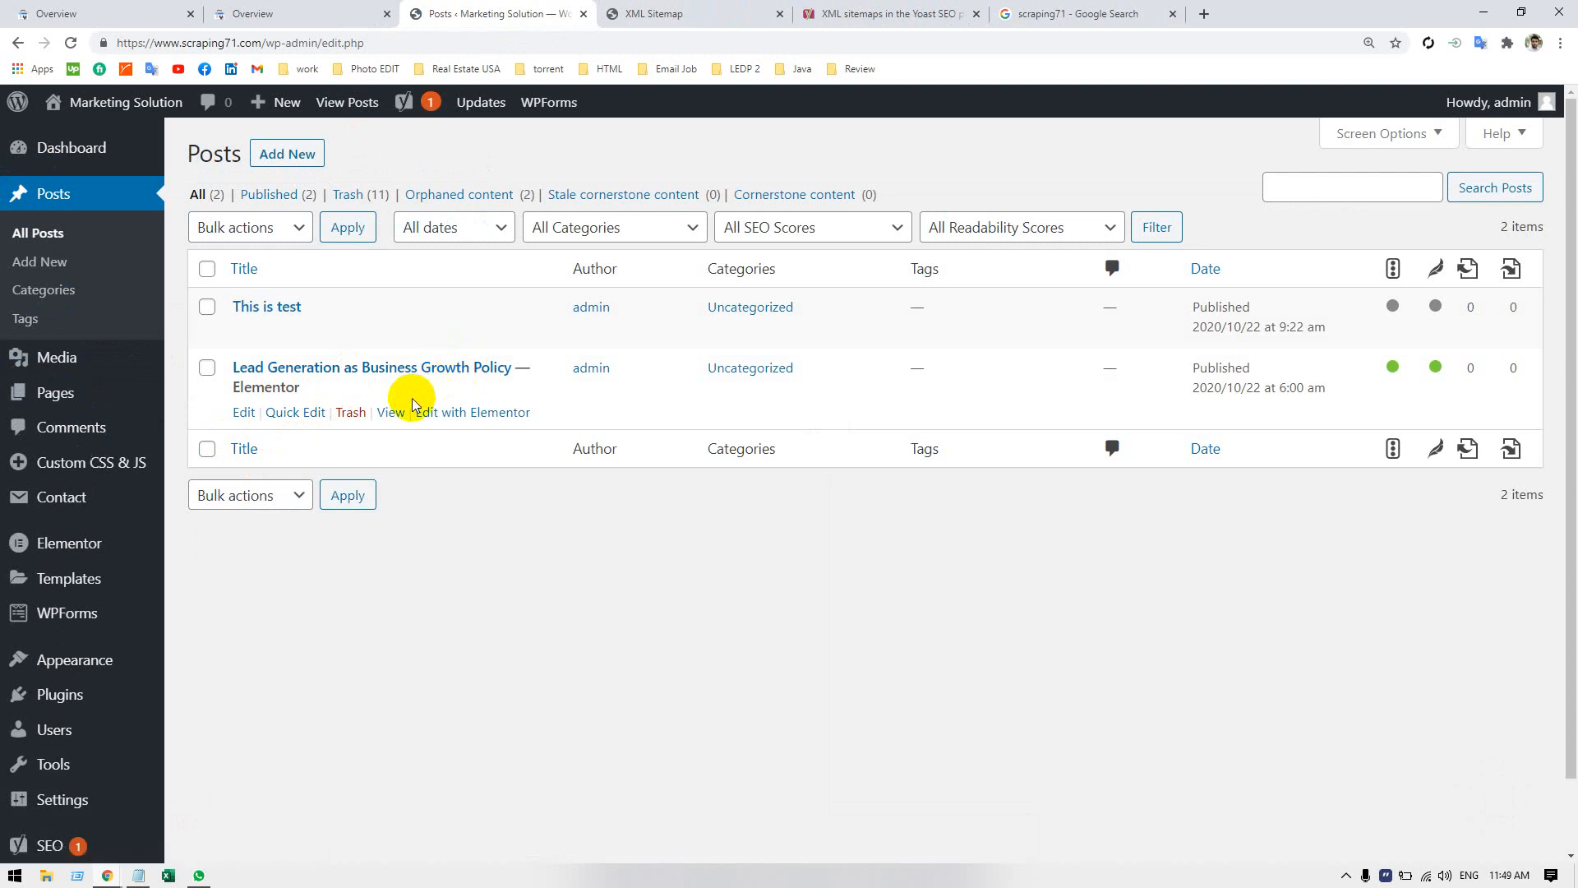
left_click(240, 413)
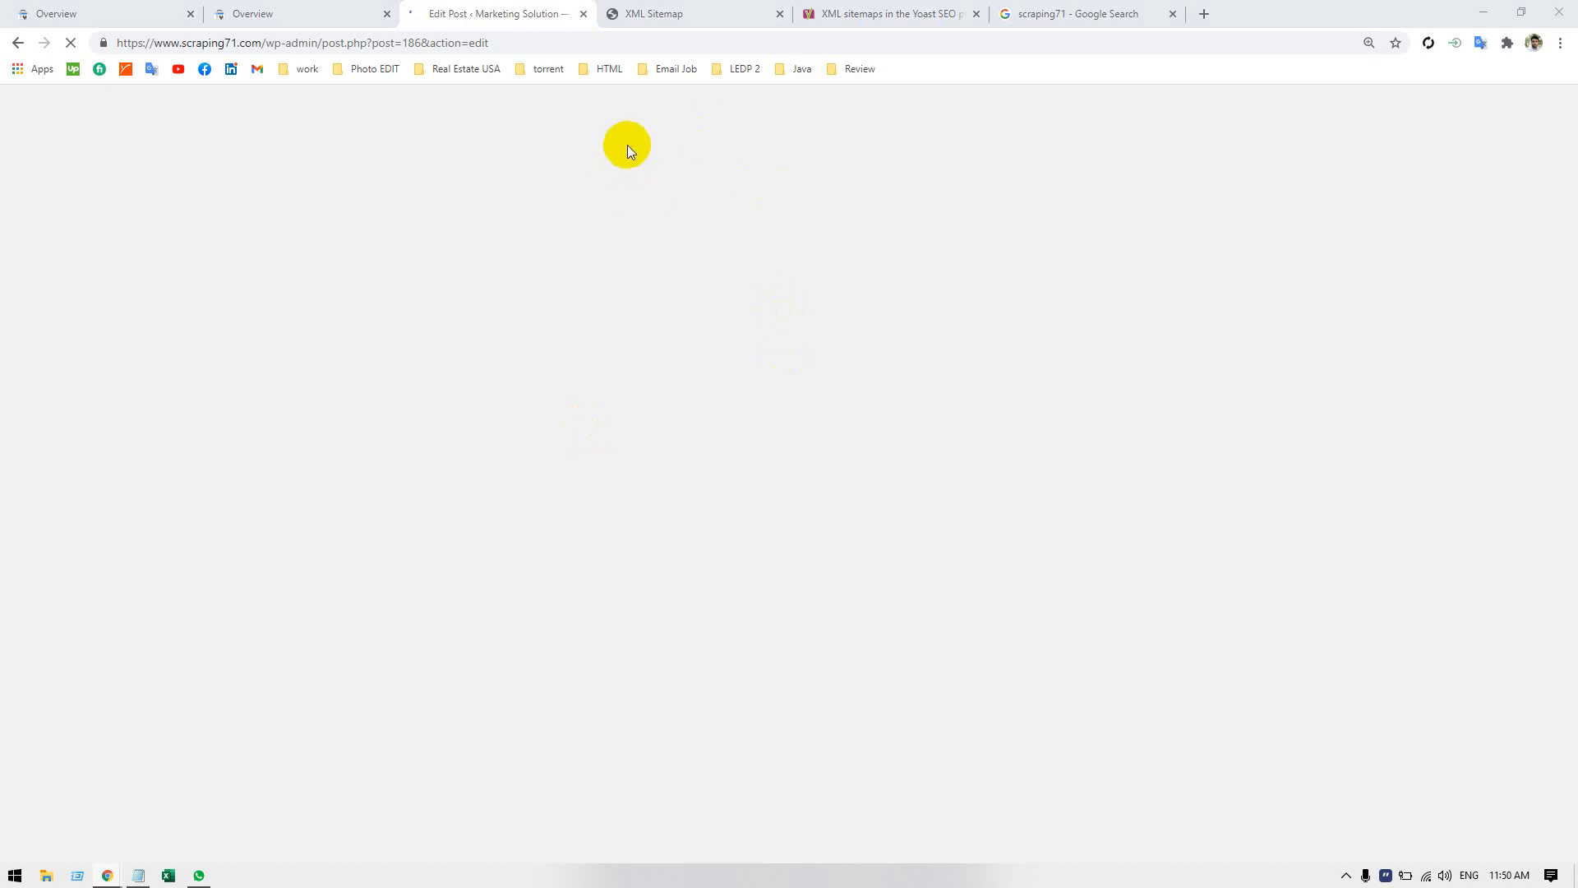
left_click(556, 44)
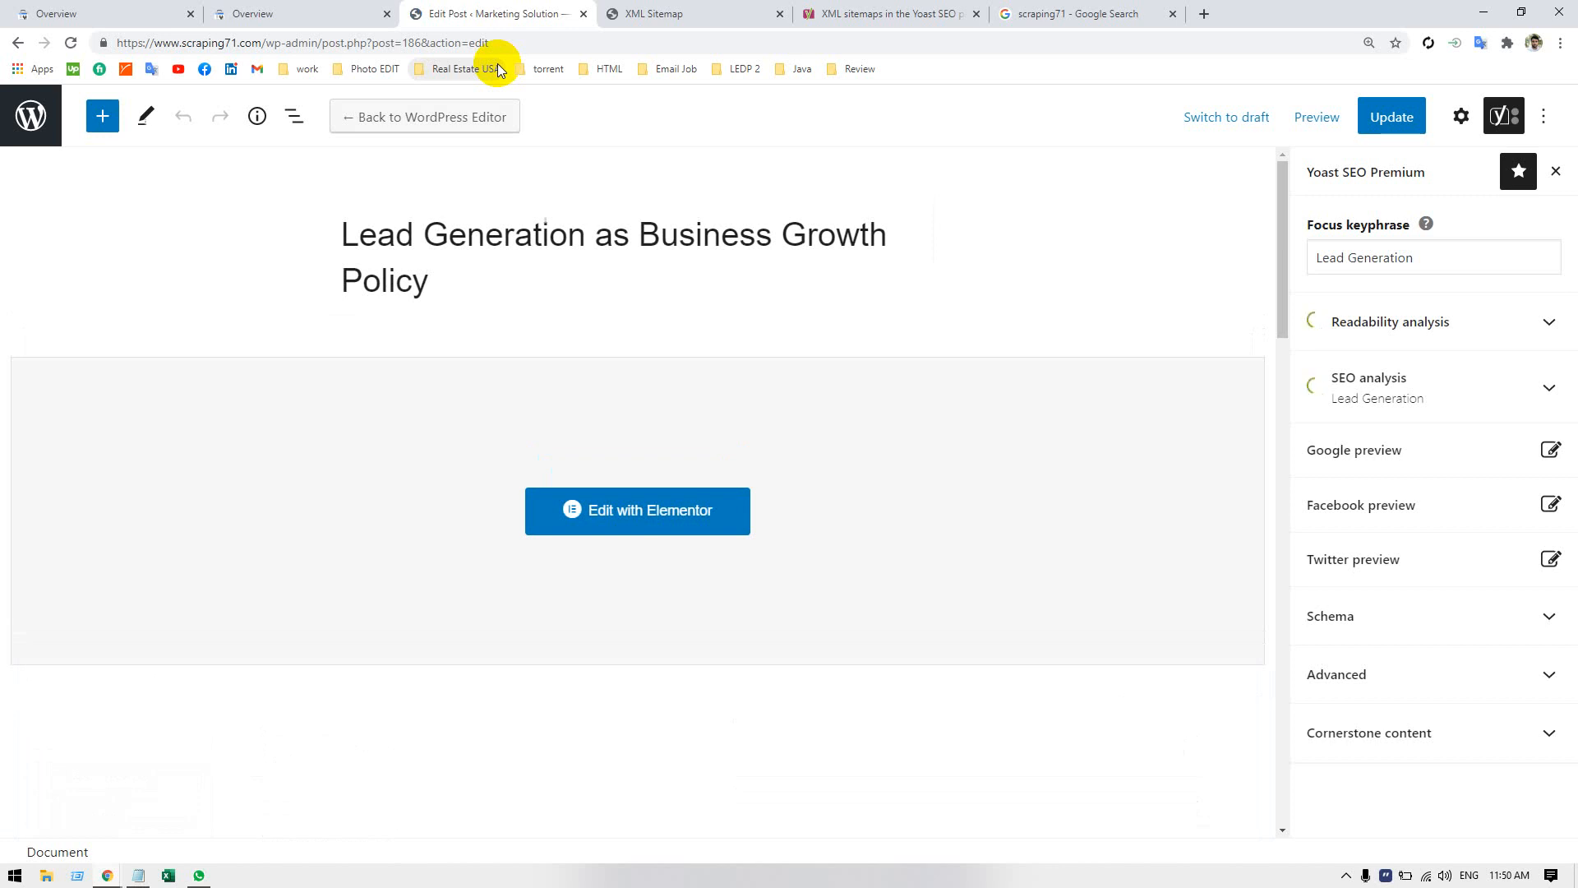
Copy the full post title Lead Generation as Business Growth Policy and return to the Google results for scraping71.
left_click(377, 227)
left_click_drag(377, 227, 435, 282)
right_click(384, 257)
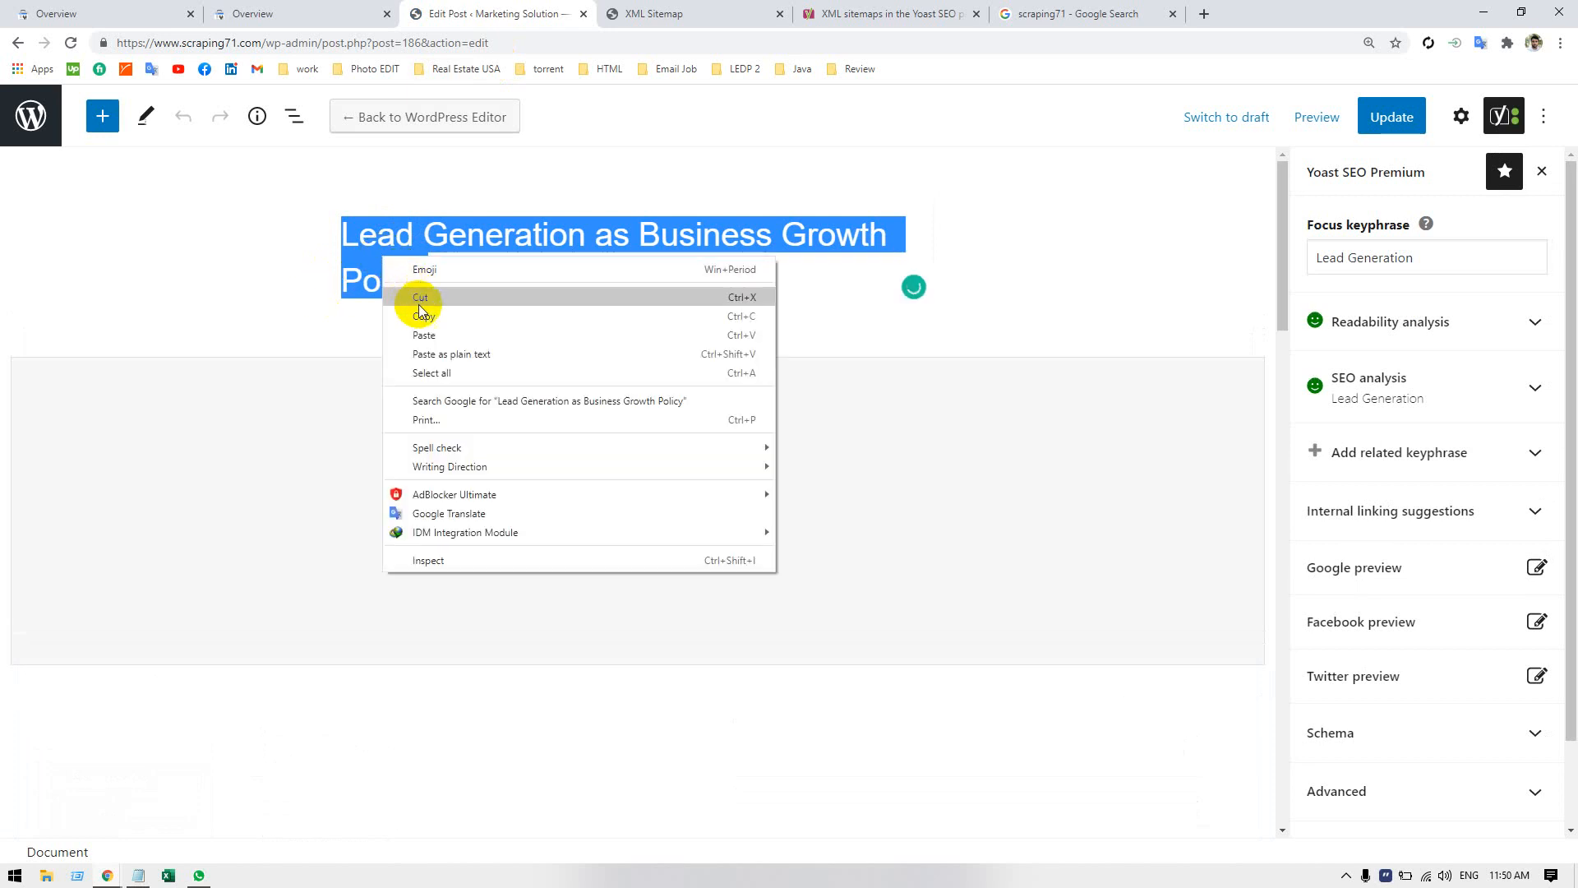
left_click(416, 311)
left_click(427, 258)
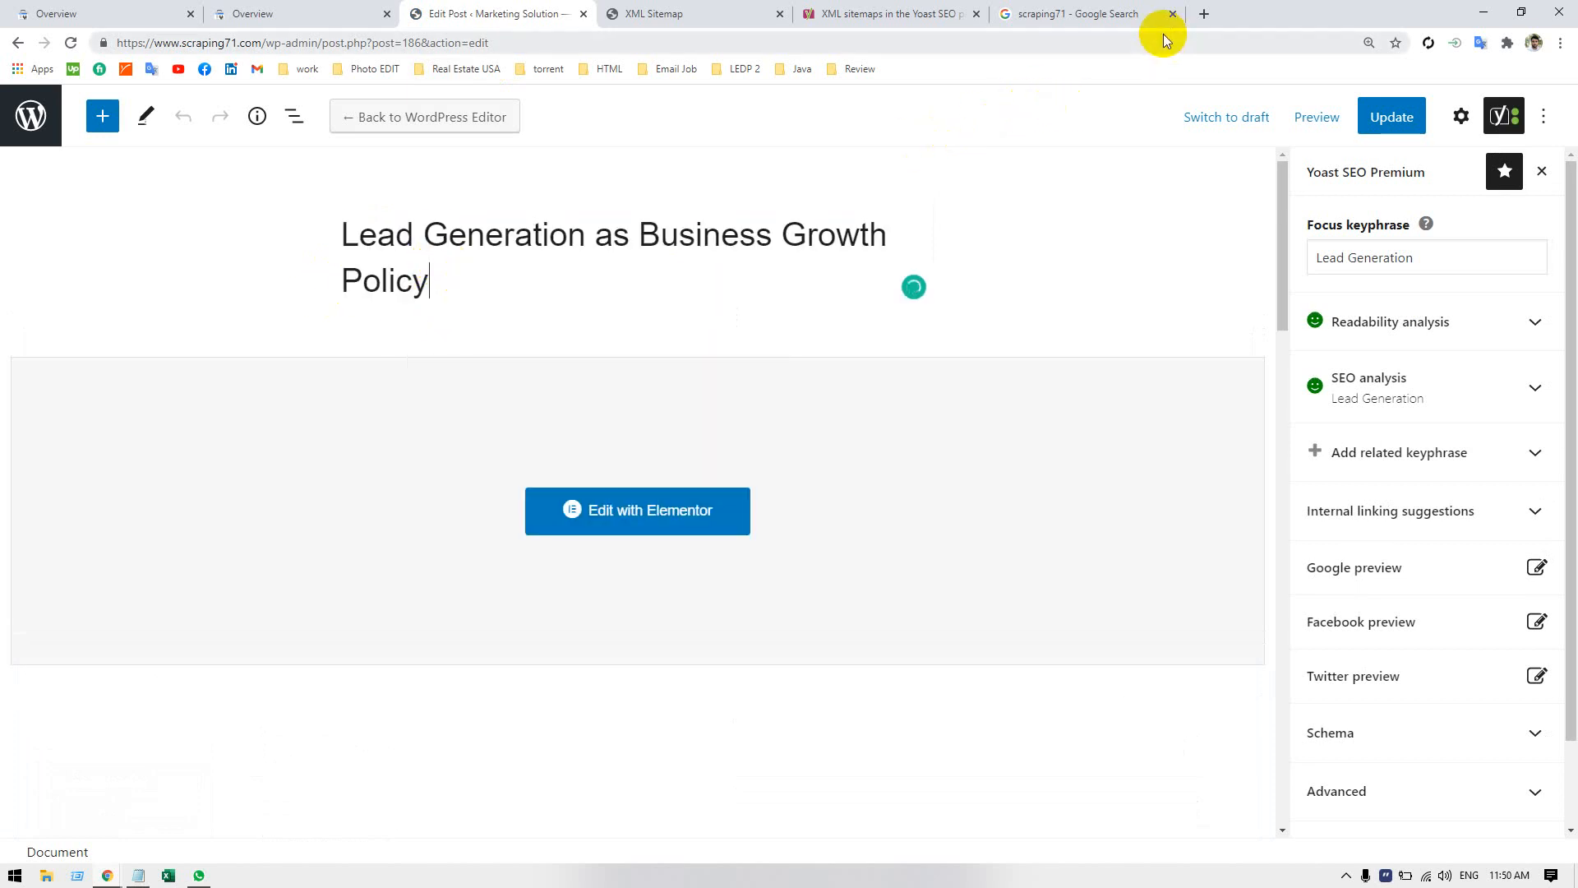
left_click(1110, 14)
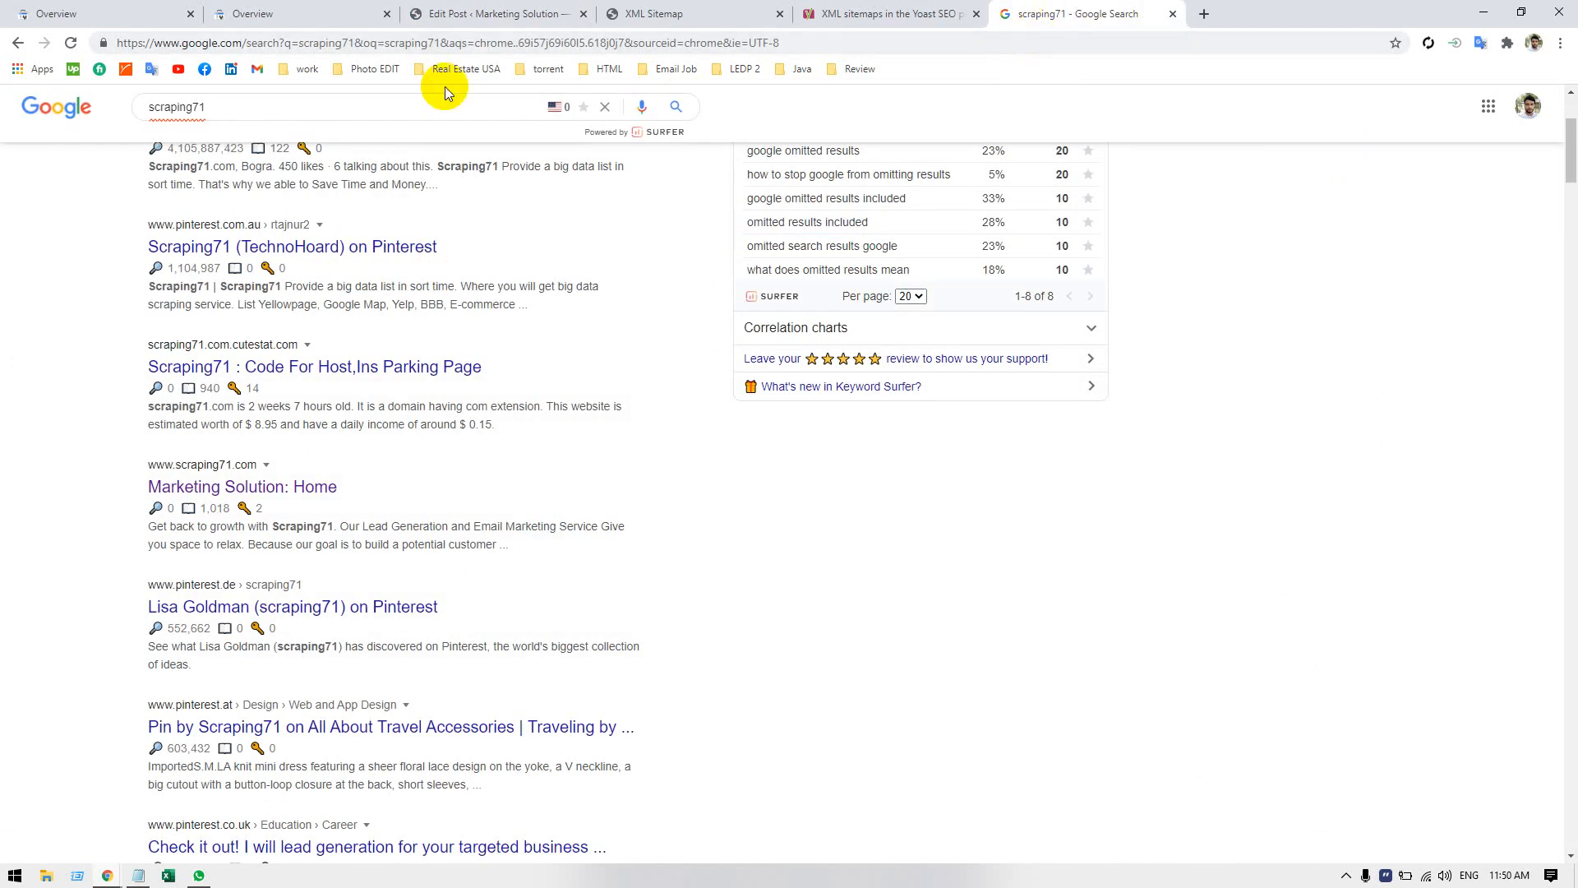
Search Google for Lead Generation as Business Growth Policy and look through the results for a scraping71.com listing.
left_click(388, 96)
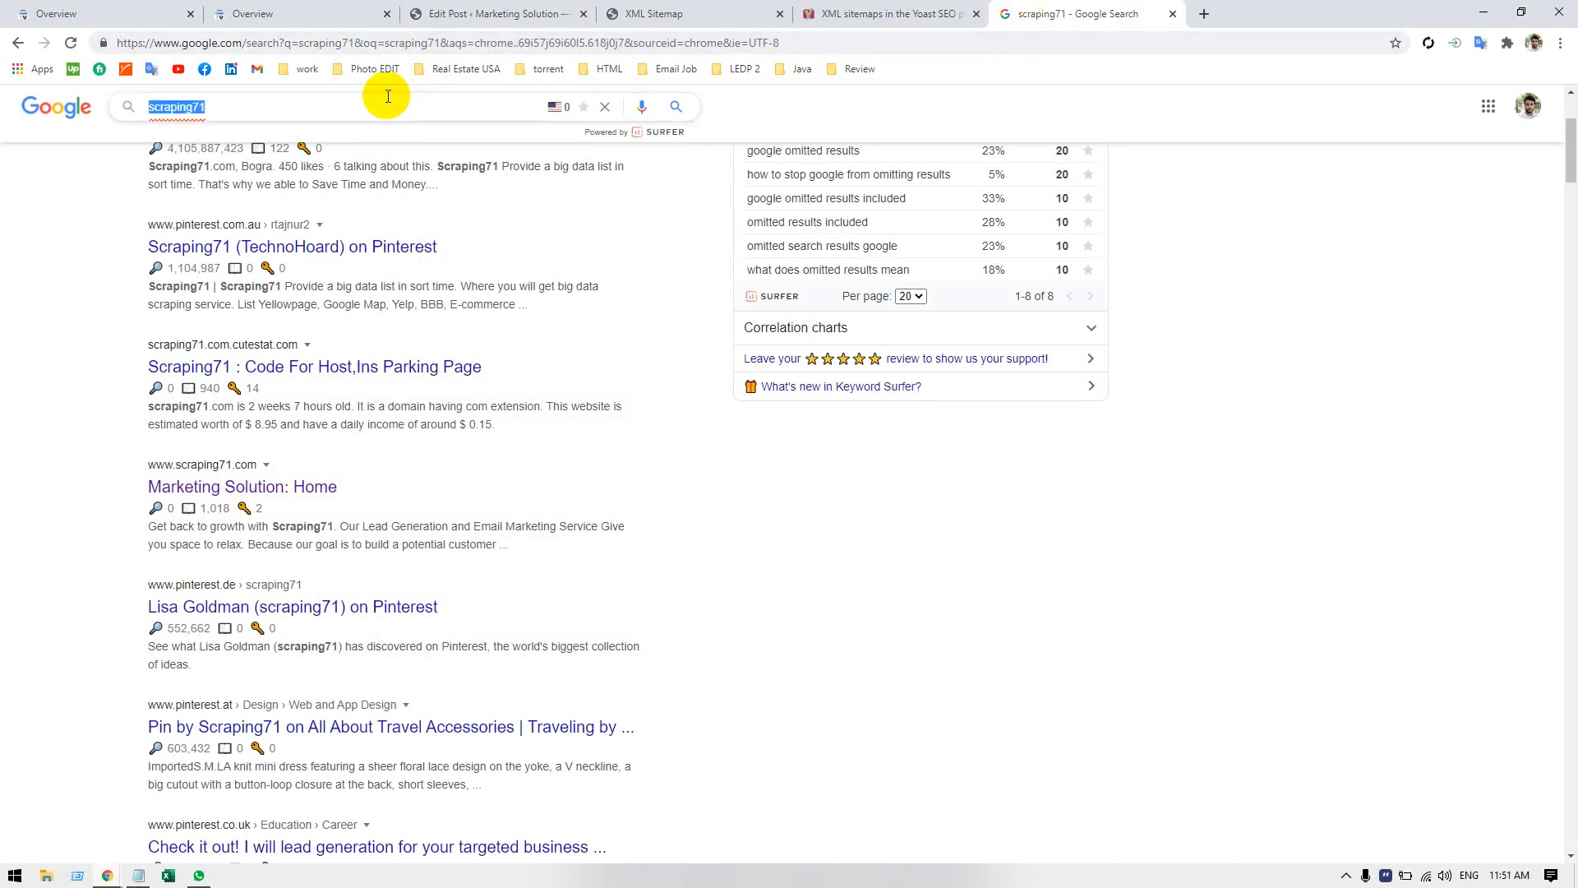
key("ctrl+v")
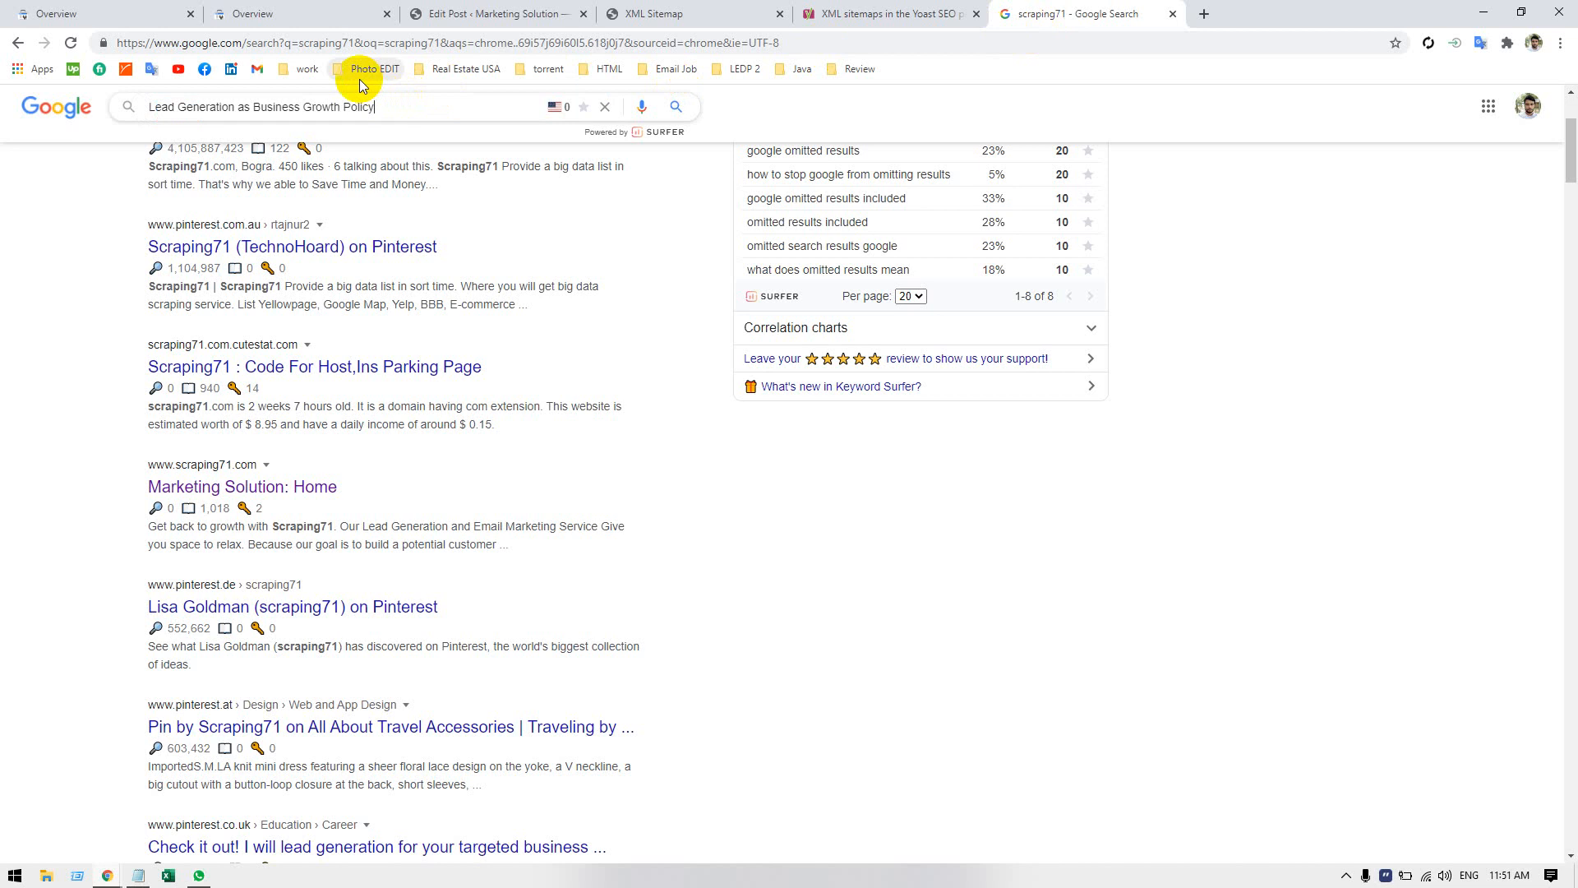
key("Return")
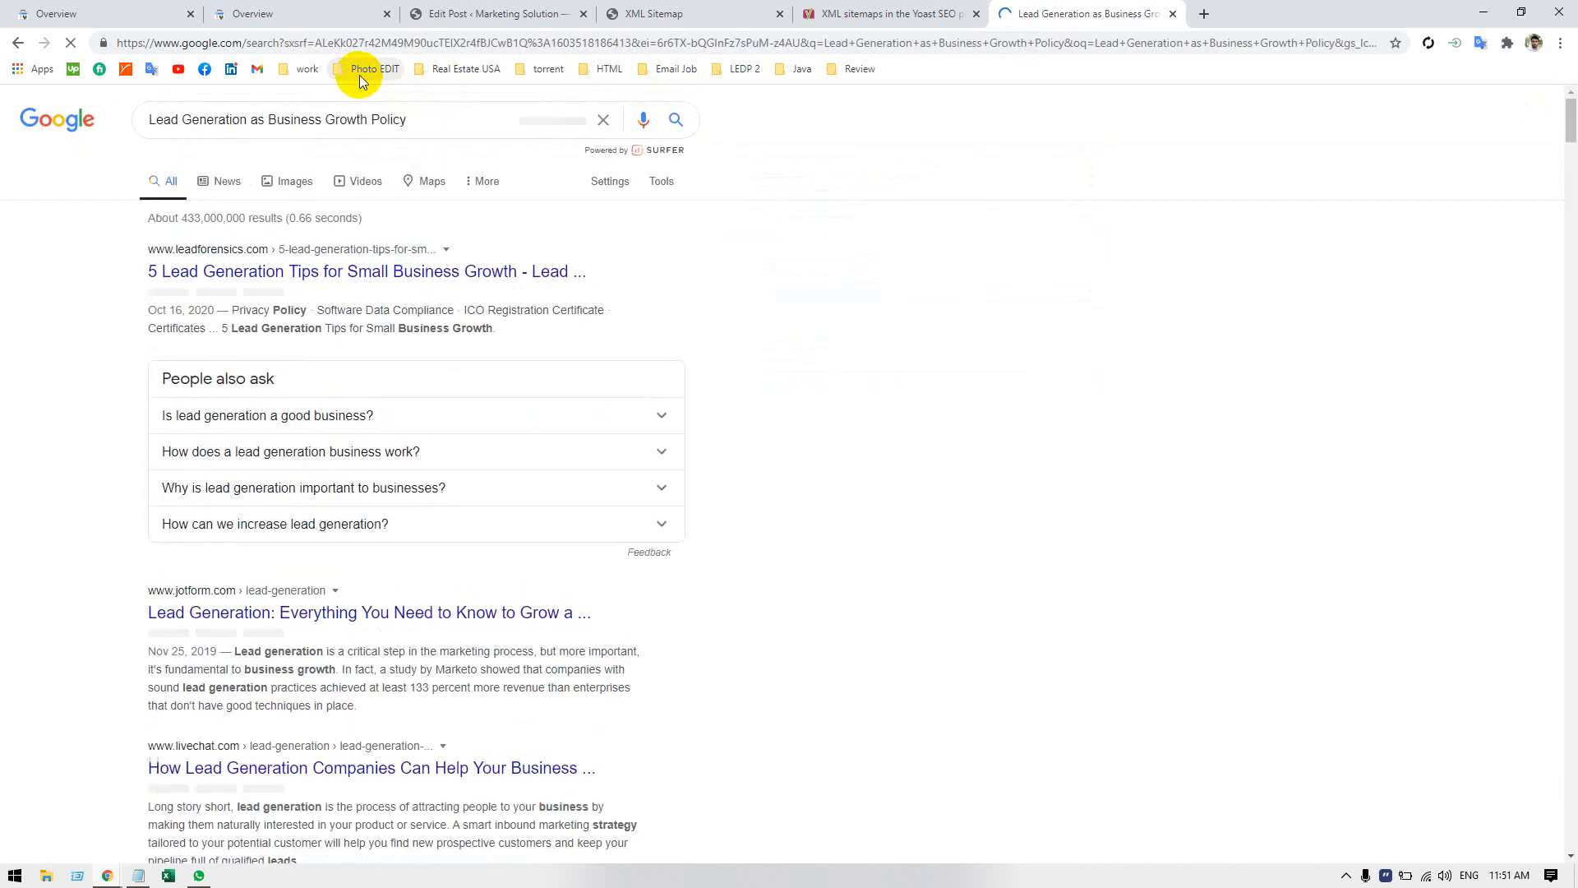
scroll(60, 487, "down", 7)
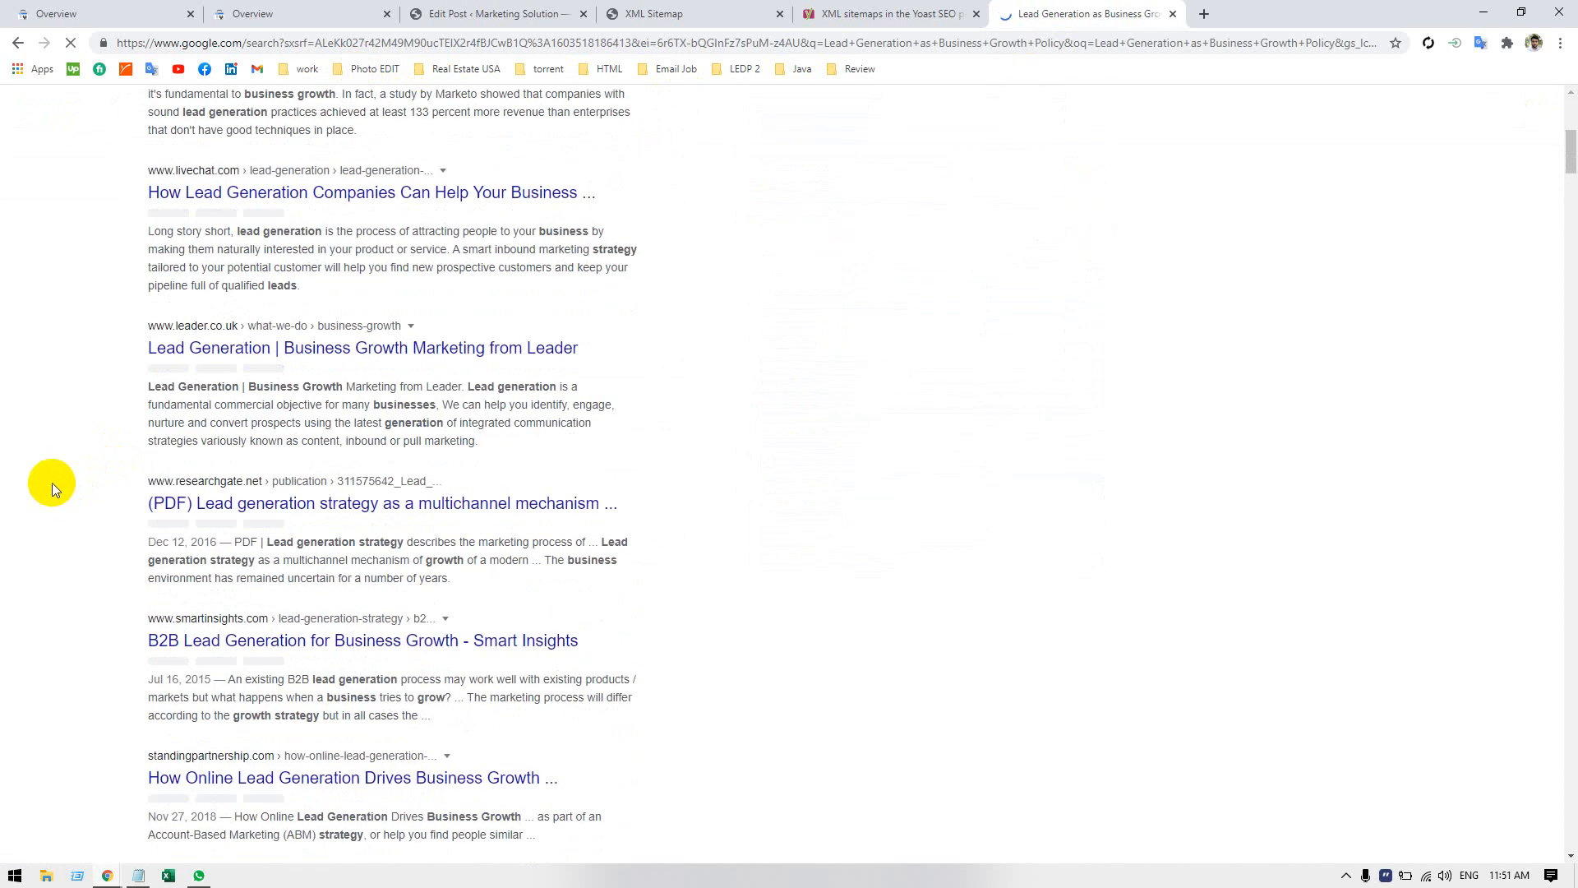
scroll(46, 460, "down", 4)
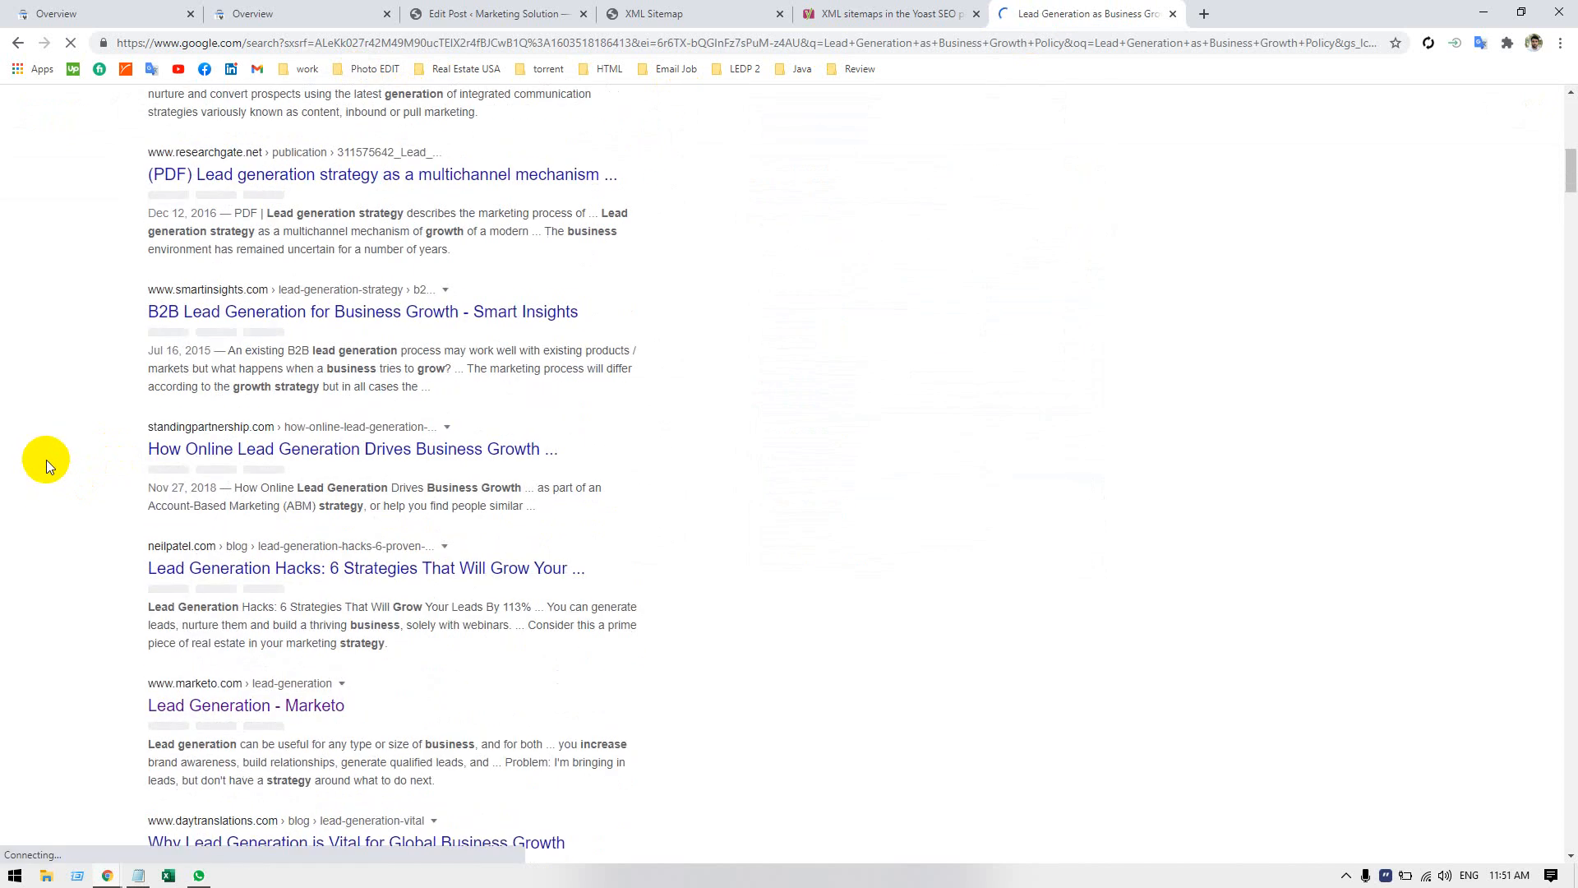
scroll(51, 452, "down", 2)
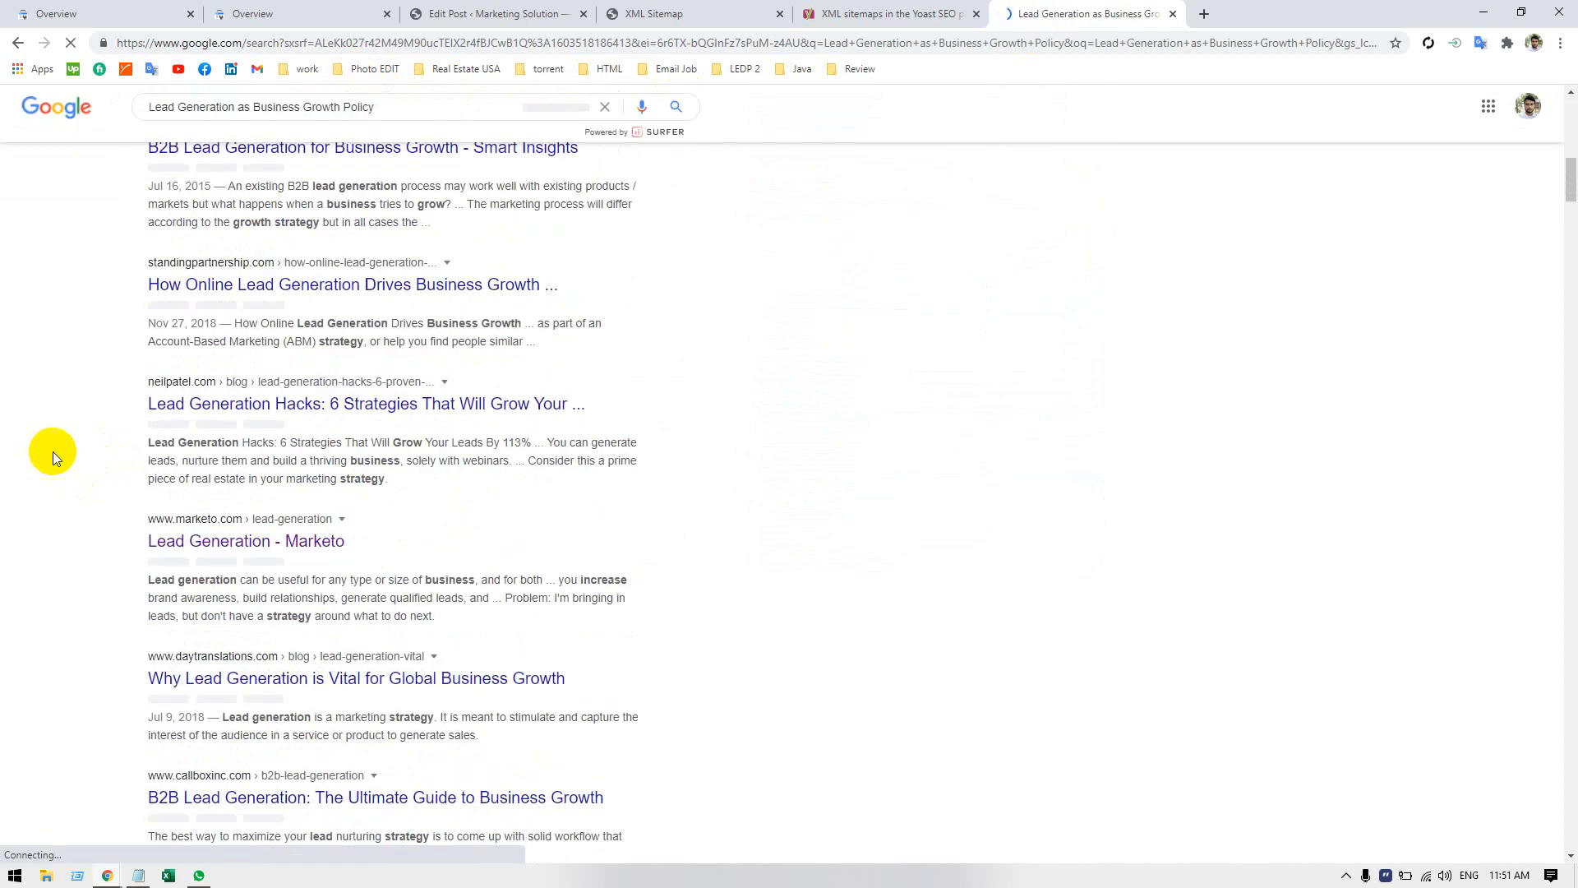
scroll(49, 444, "down", 5)
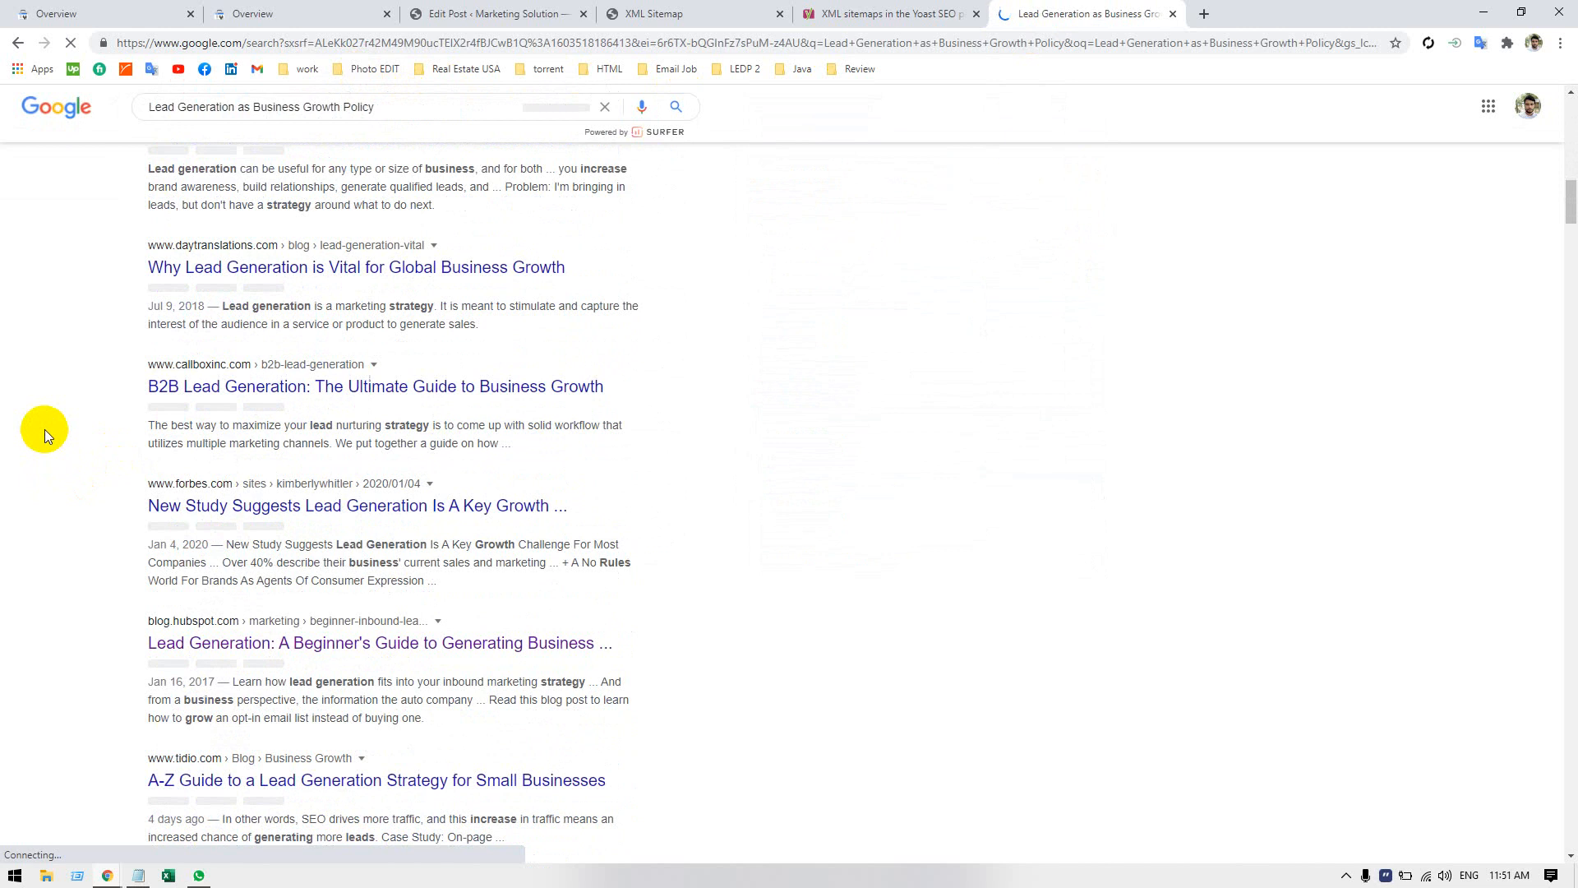
scroll(46, 432, "down", 3)
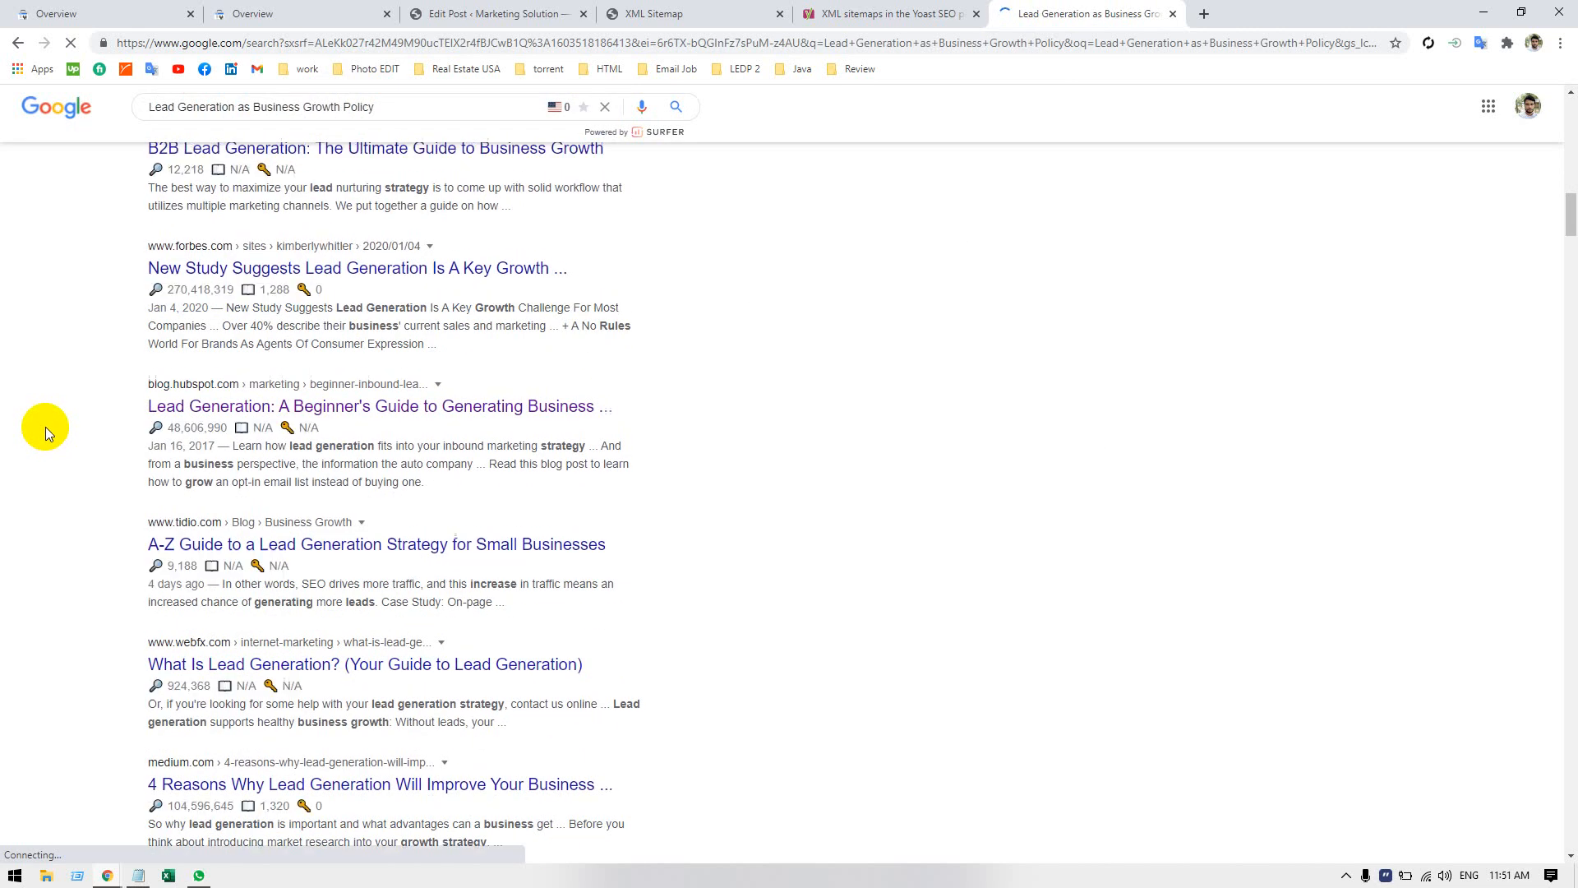
scroll(49, 429, "down", 3)
scroll(52, 428, "down", 4)
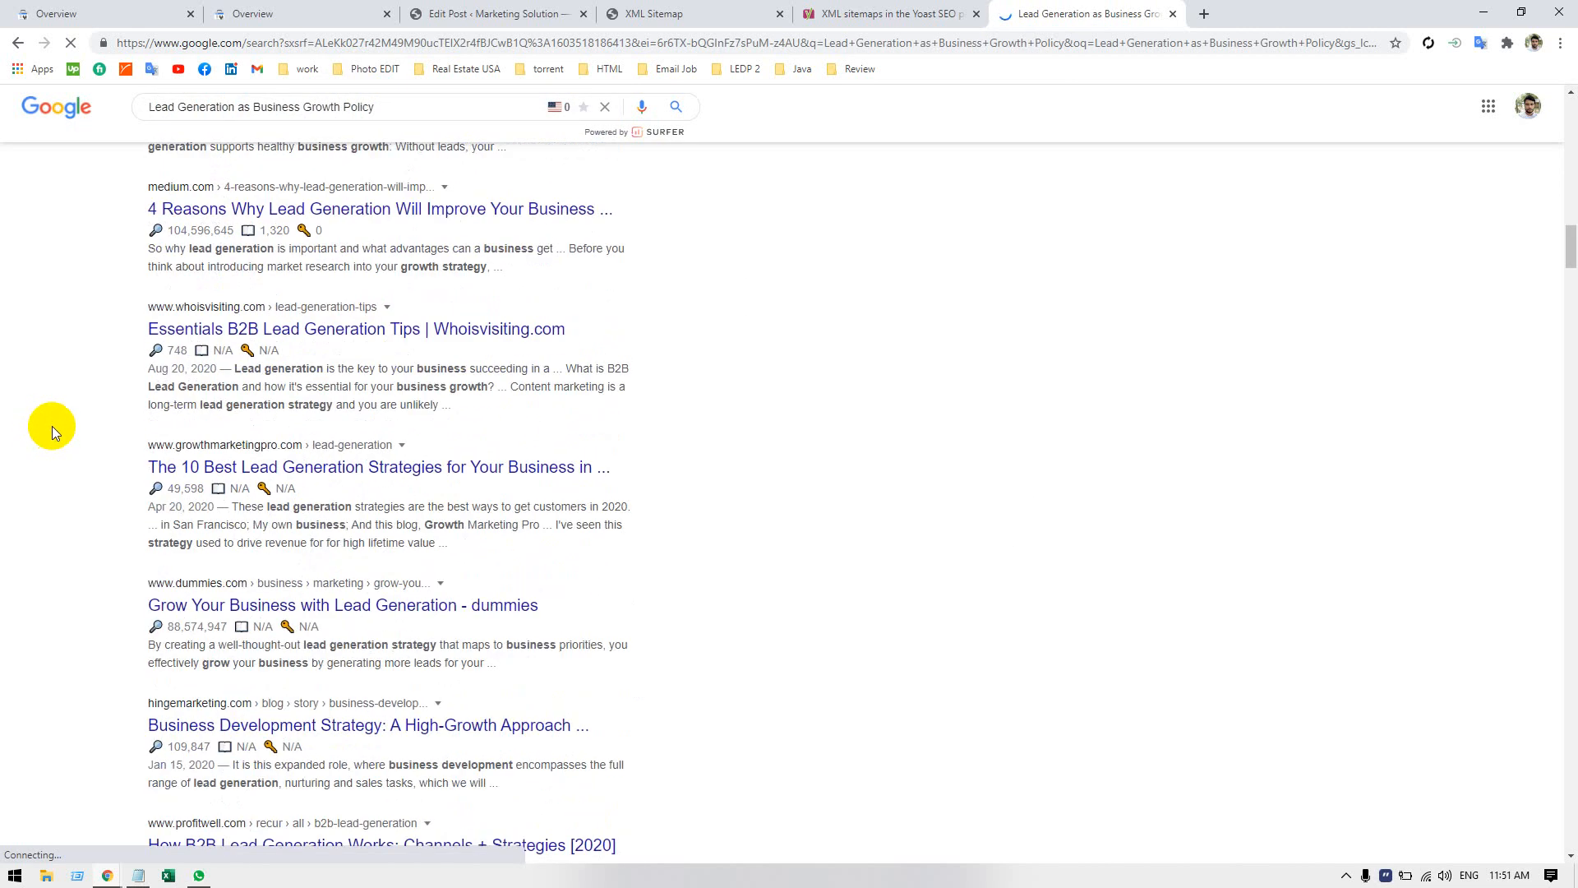
scroll(51, 425, "down", 4)
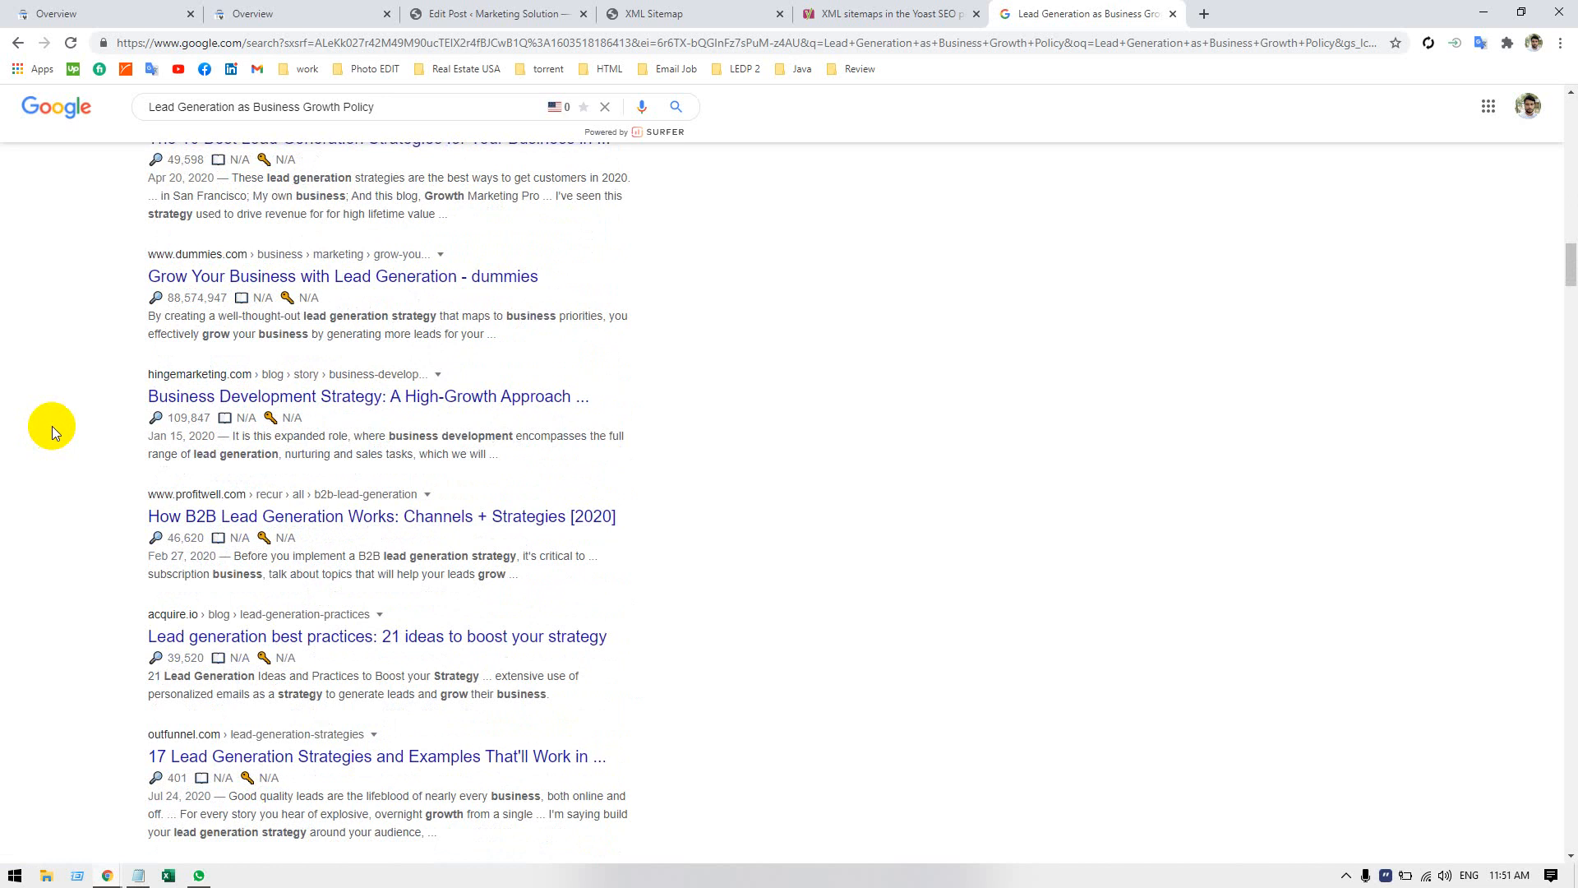
Find the text scrap within the Google results page, then clear the find term.
key("ctrl+f")
type("scr")
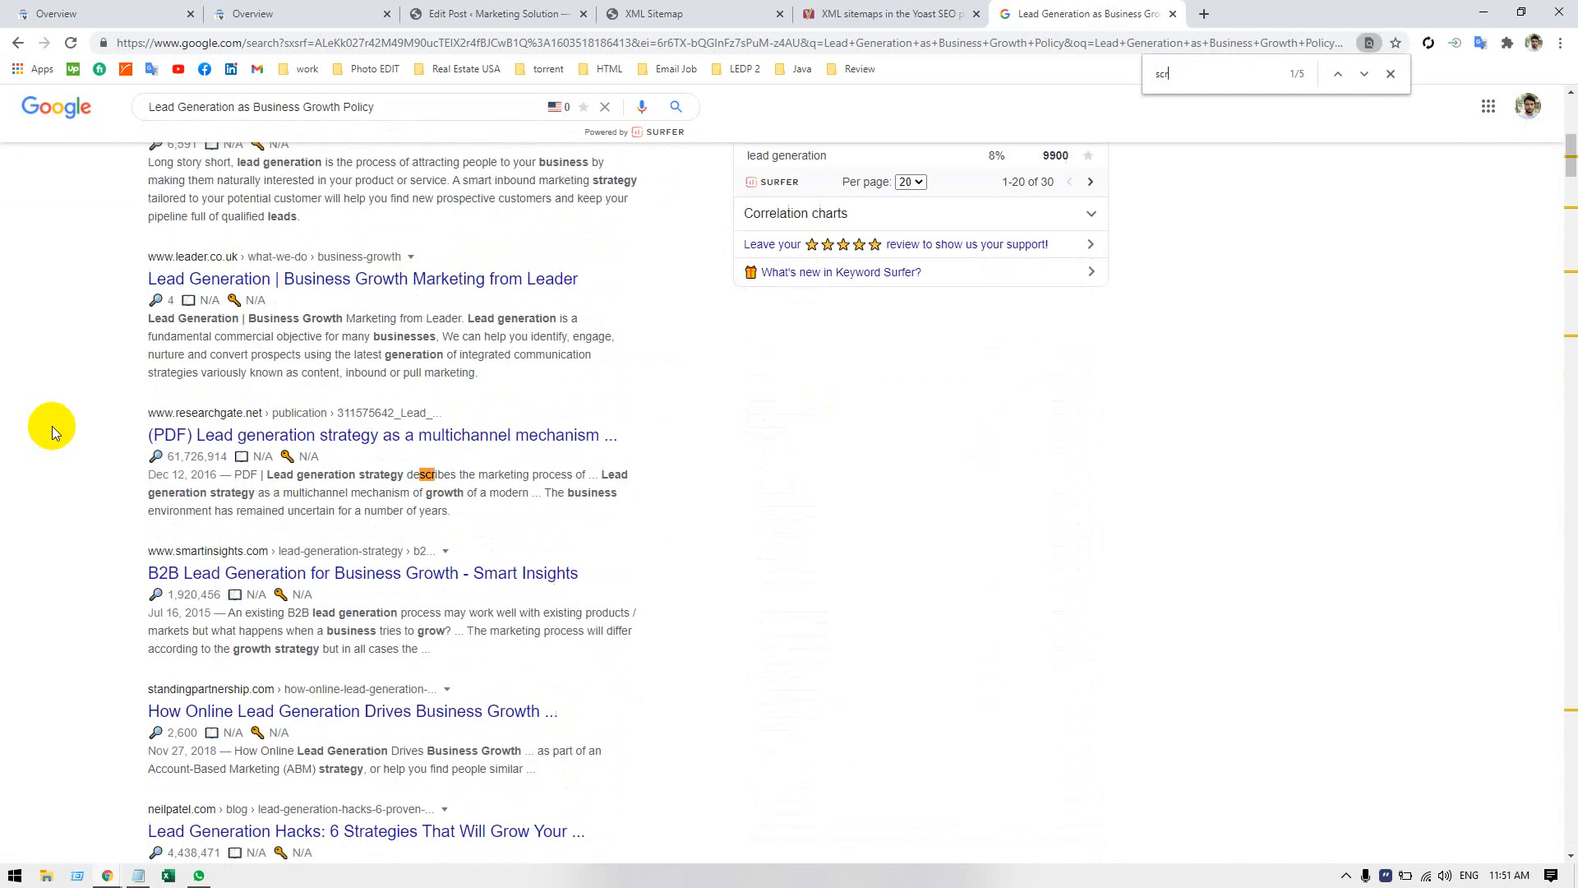
type("ap")
key("BackSpace")
key("BackSpace")
key("BackSpace")
key("BackSpace")
key("BackSpace")
key("BackSpace")
key("BackSpace")
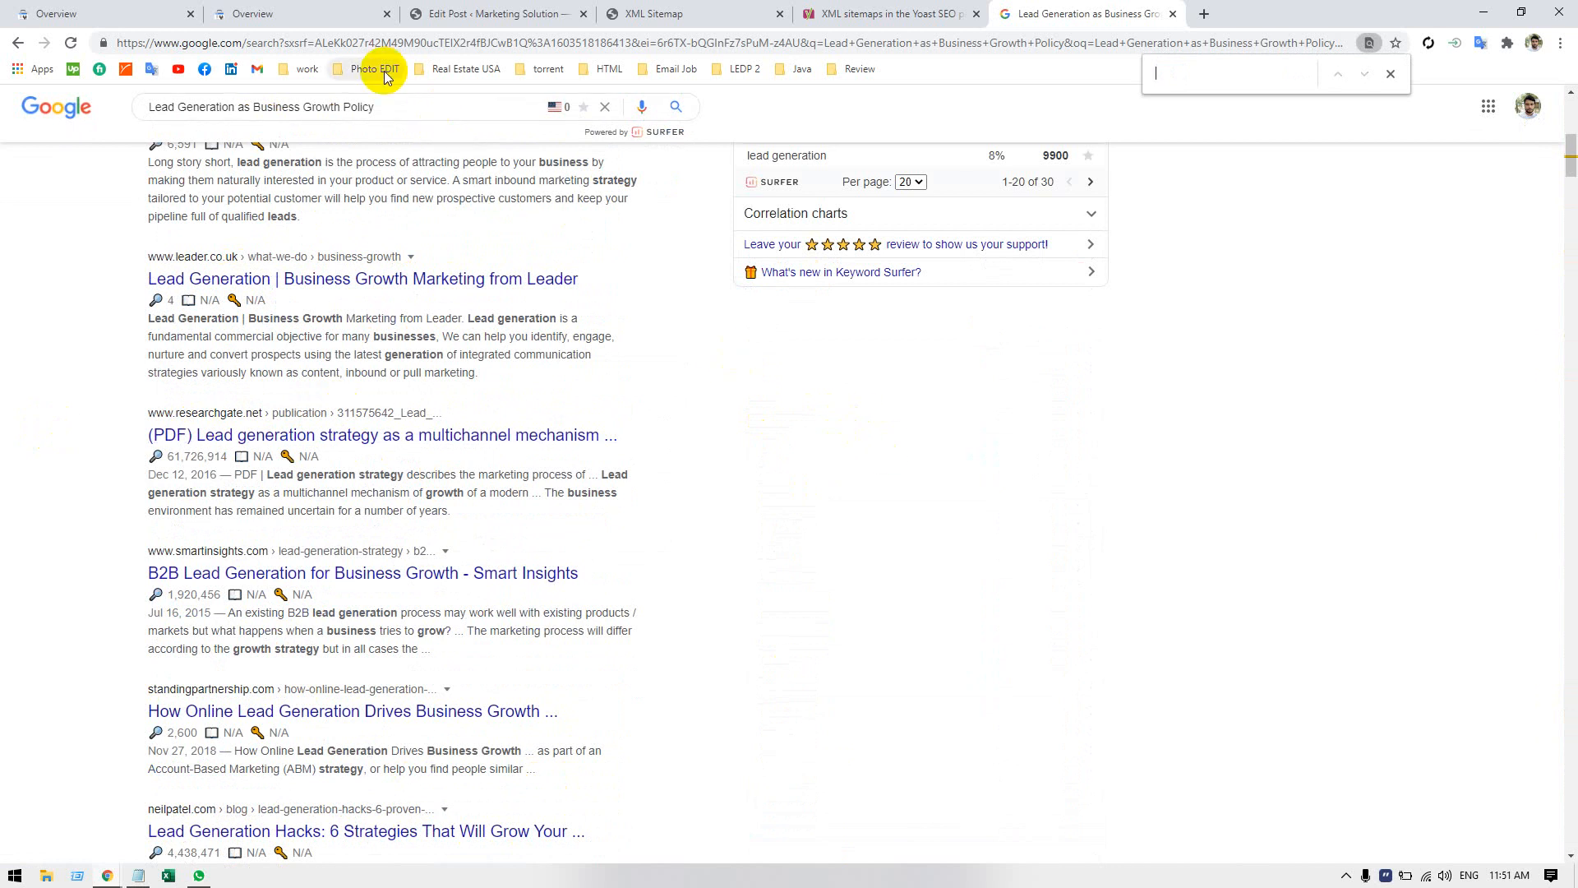
Return to the Lead Generation post editor and check the Advanced search engine settings in Yoast SEO.
left_click(893, 14)
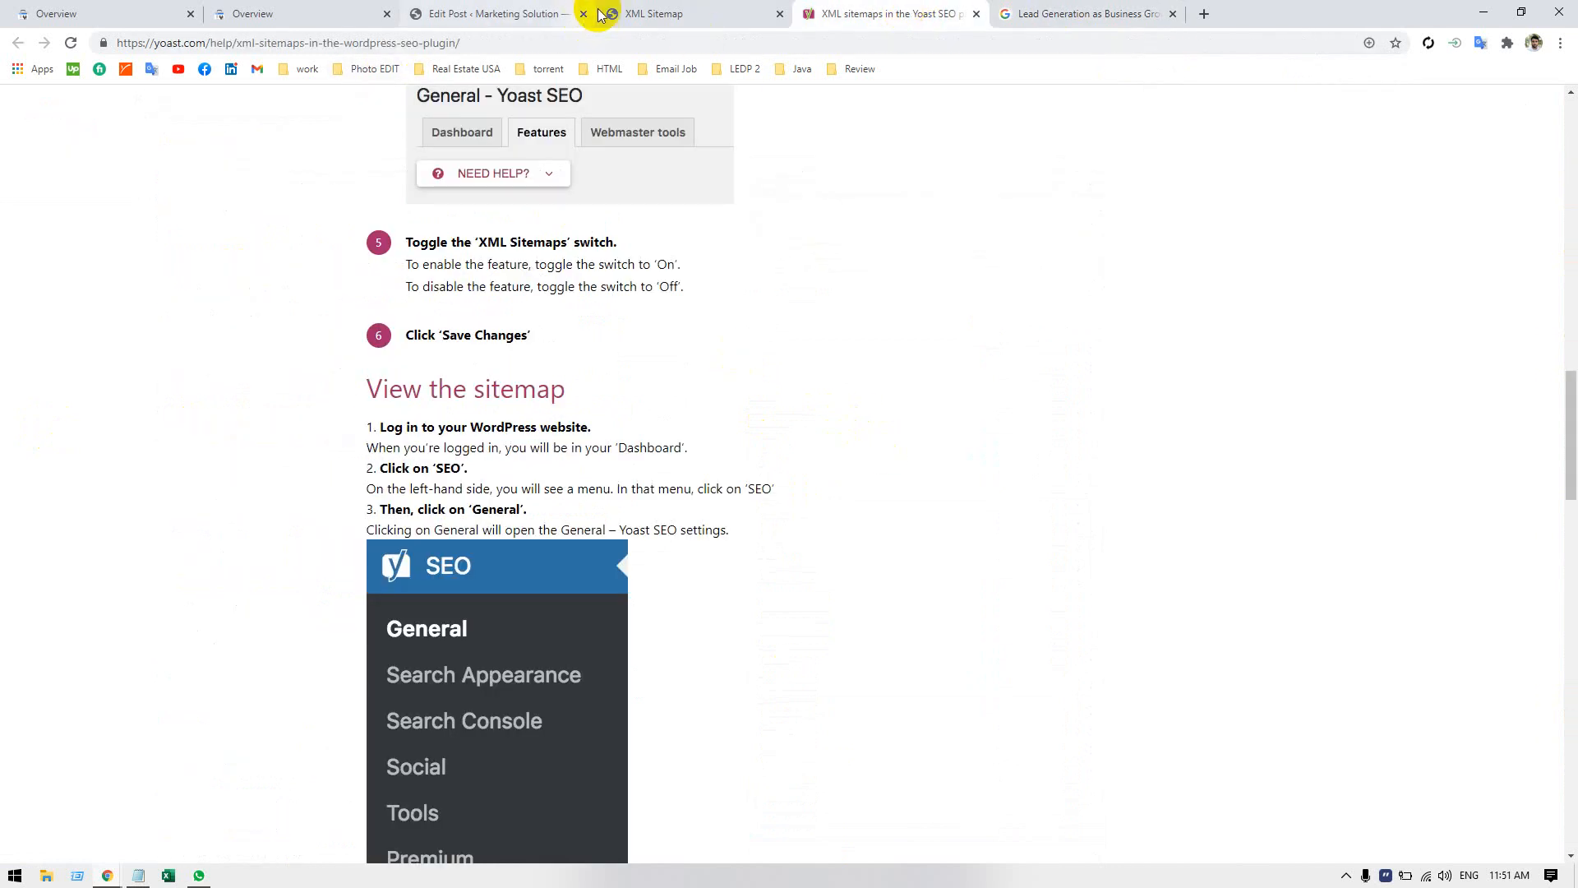
left_click(542, 14)
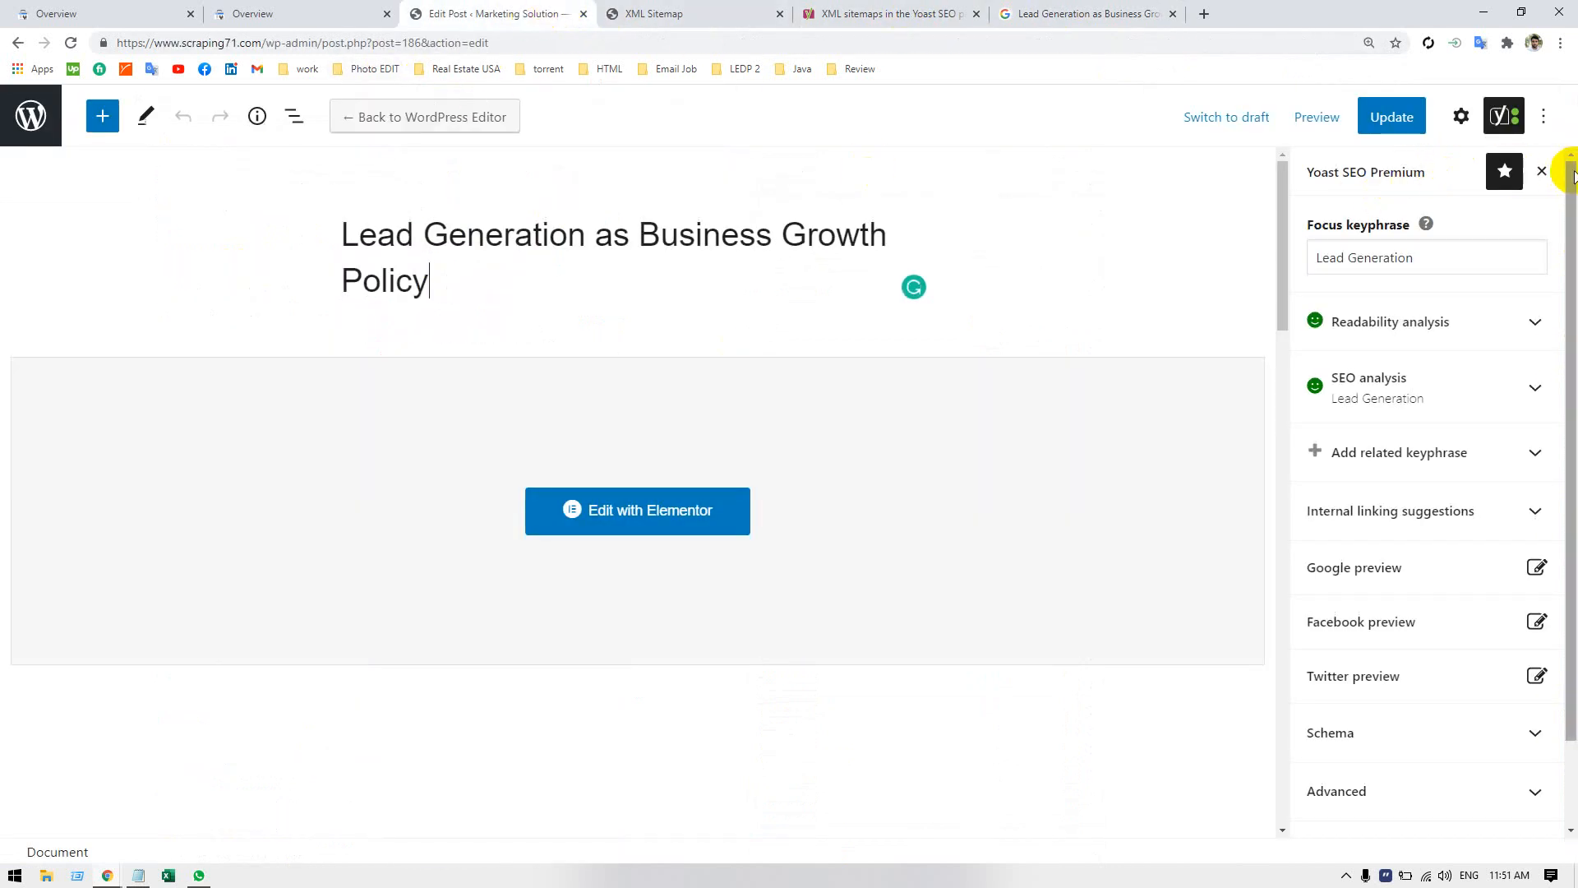
left_click(1545, 116)
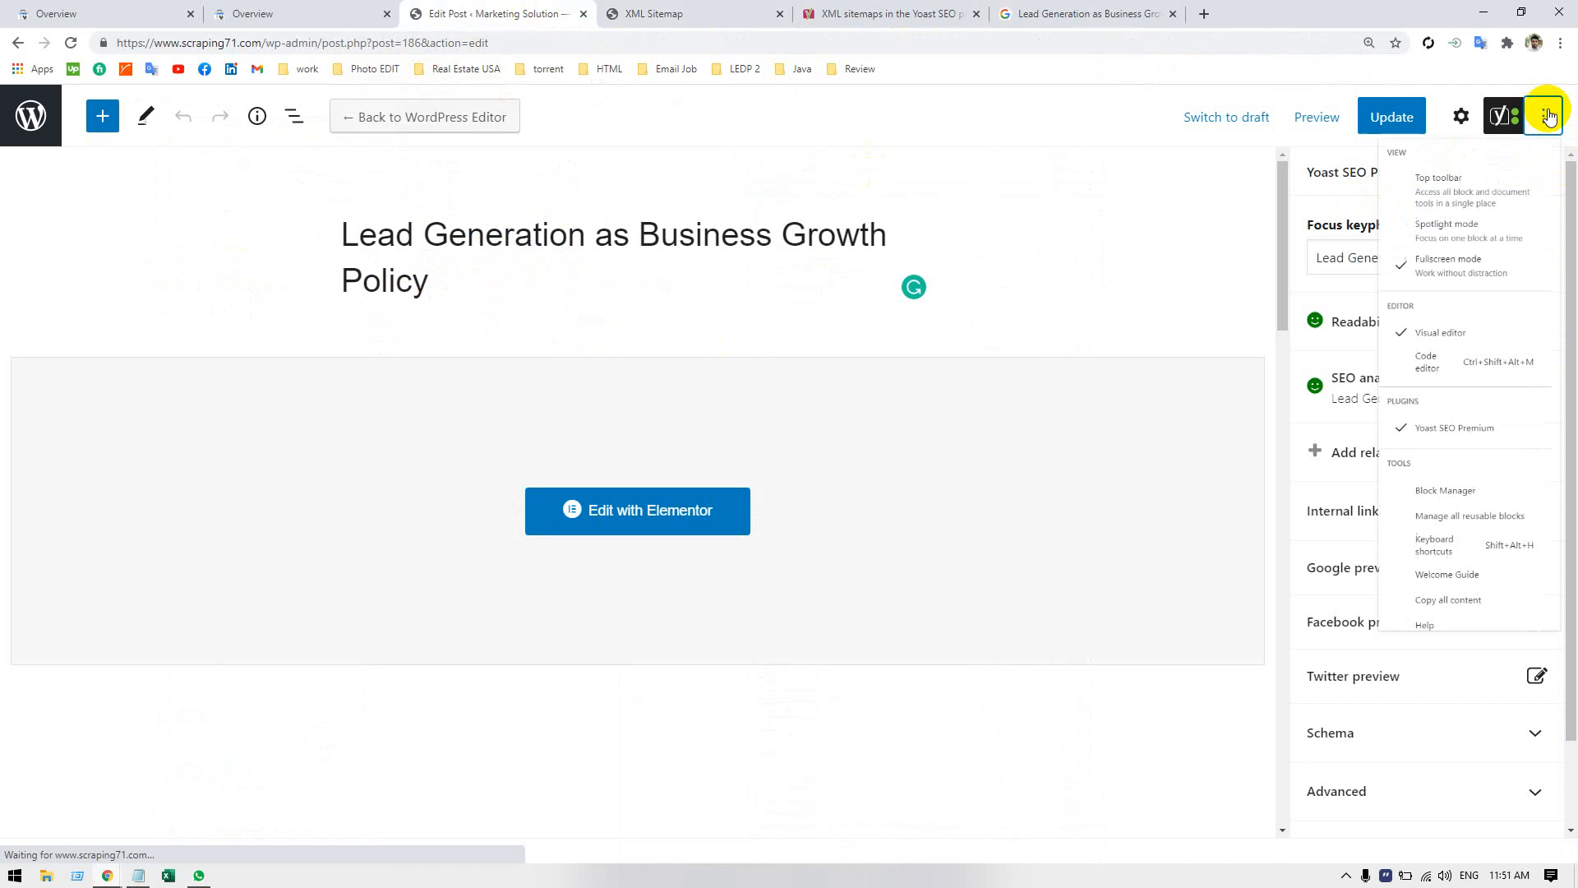
left_click(1122, 211)
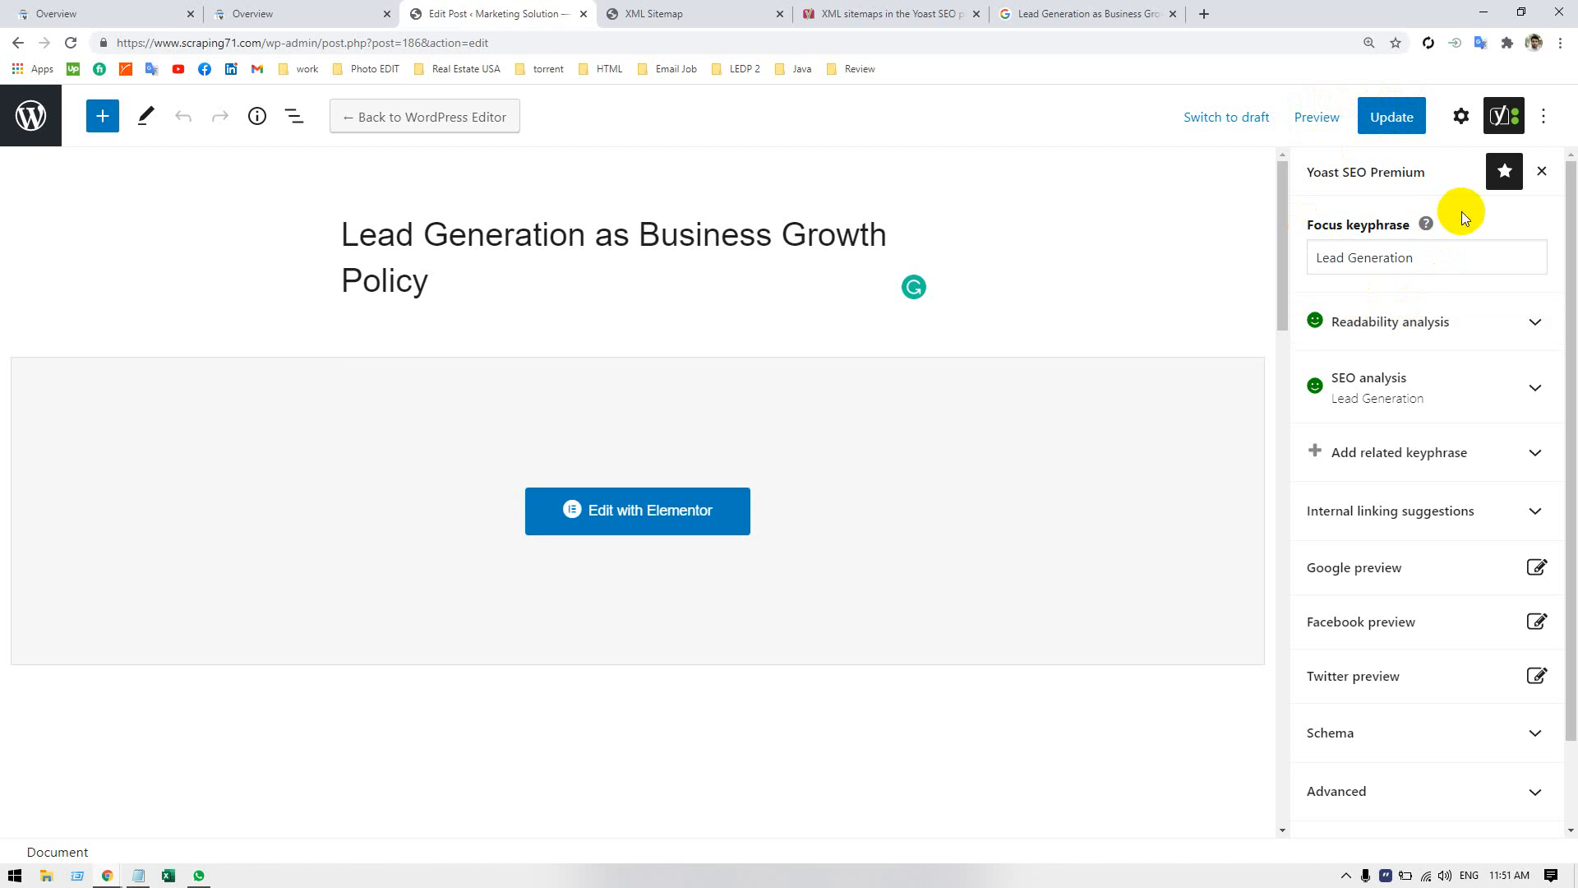
scroll(1463, 510, "down", 1)
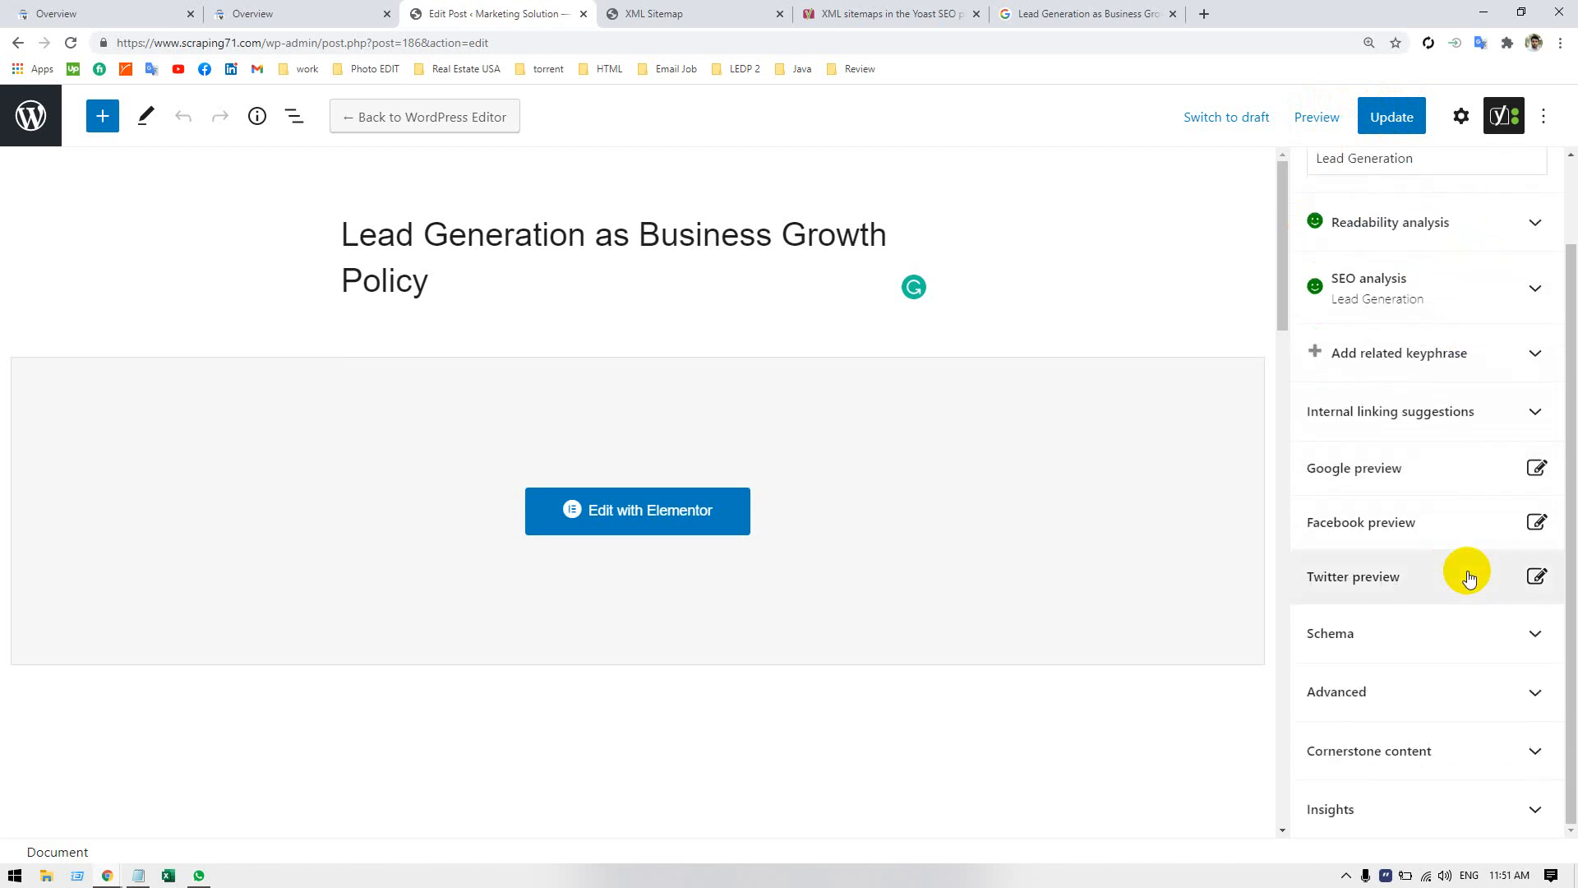
left_click(1455, 627)
left_click(1456, 631)
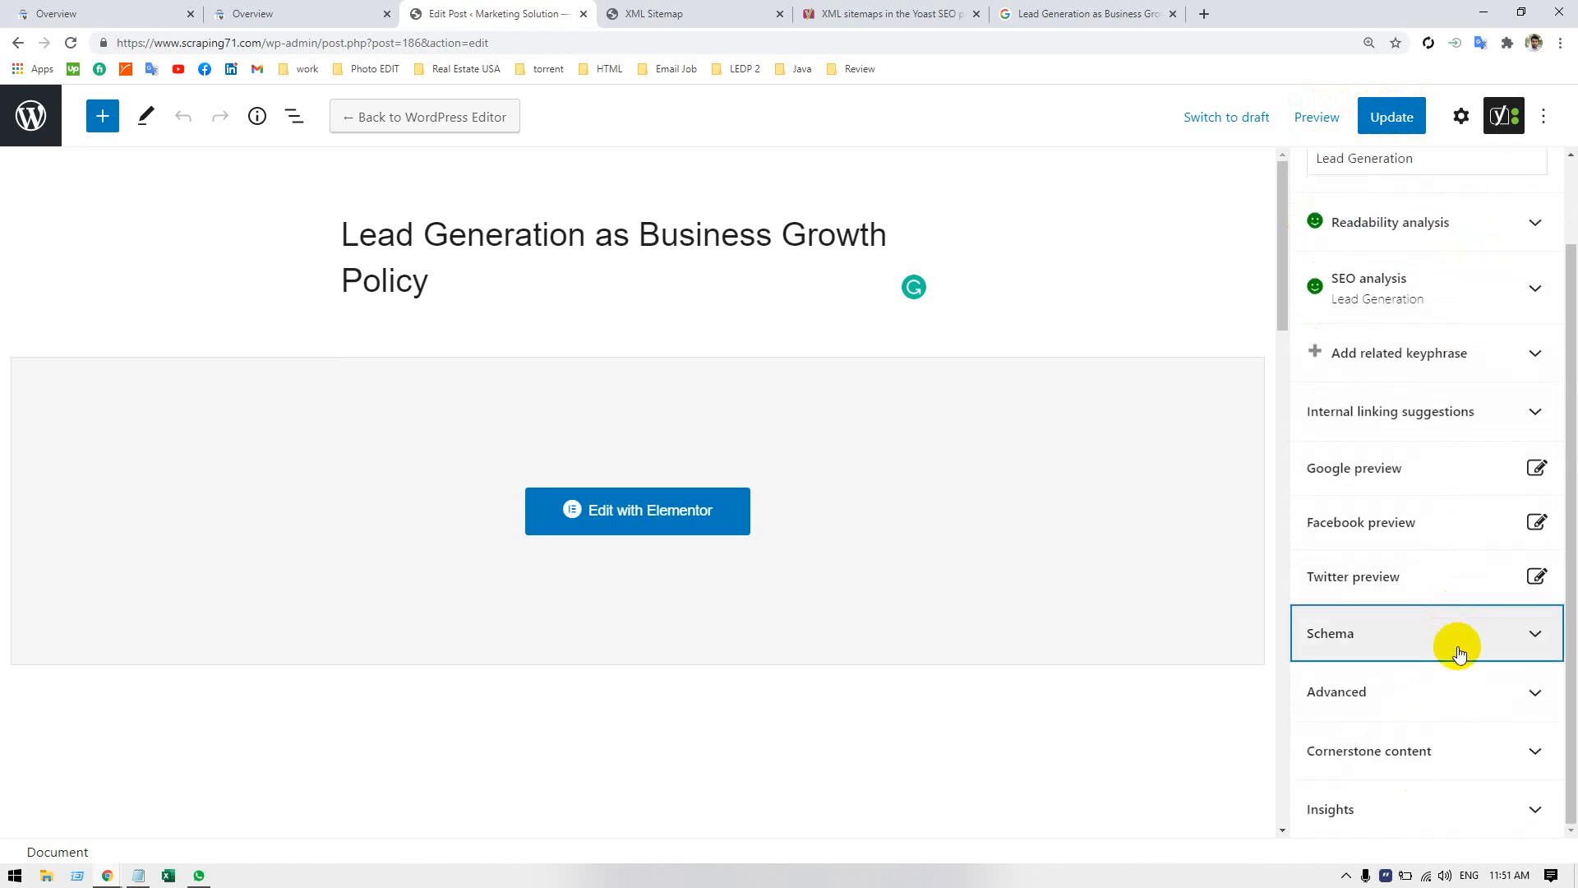
left_click(1459, 693)
scroll(1459, 695, "down", 5)
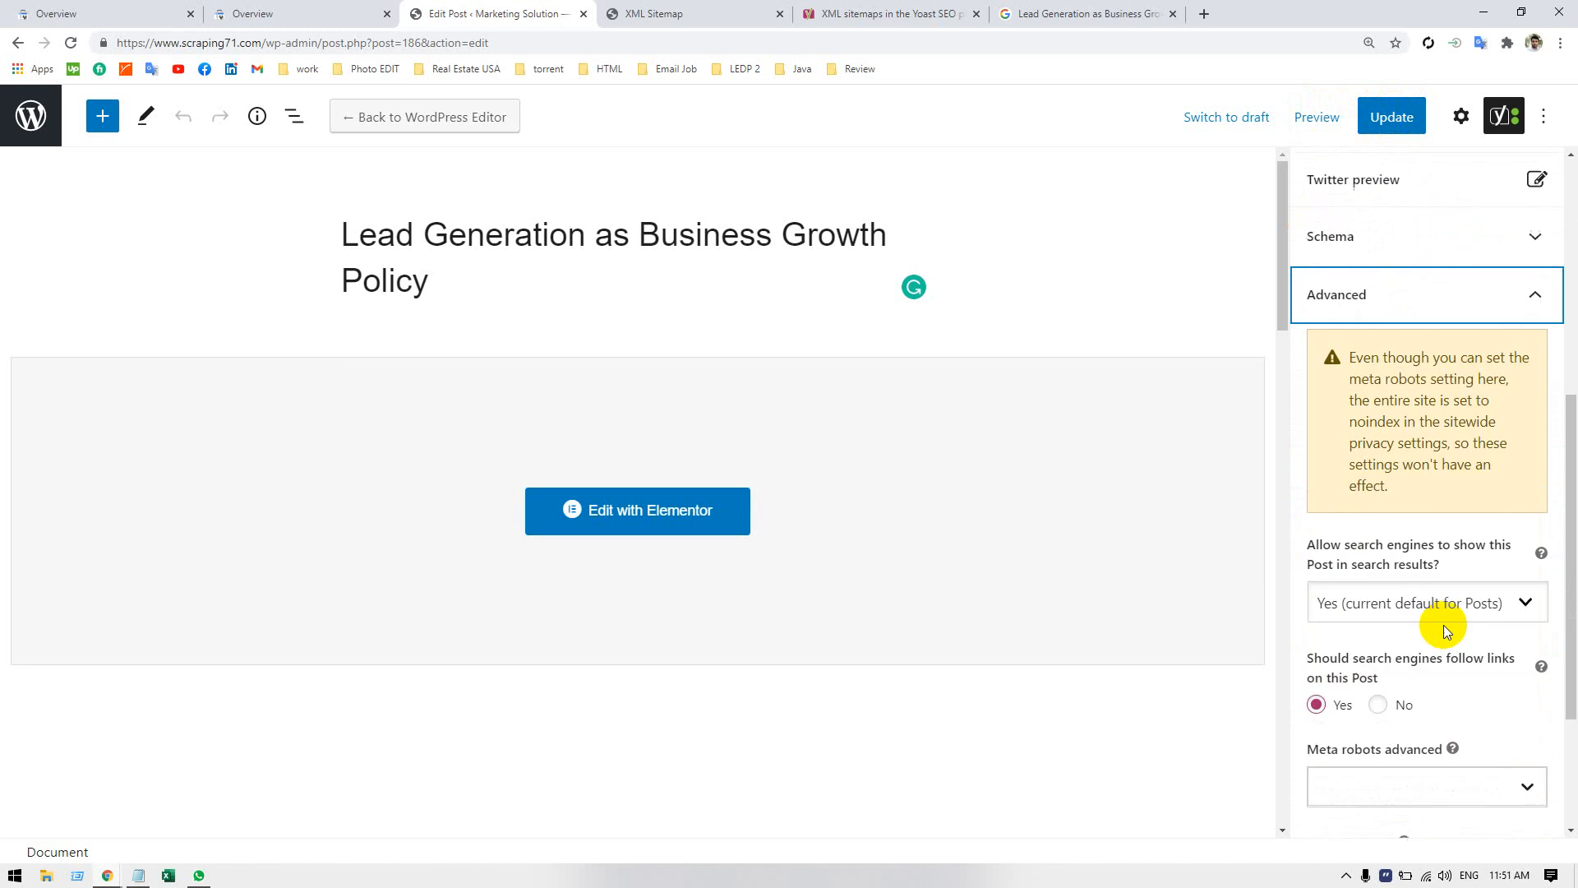
left_click(1391, 289)
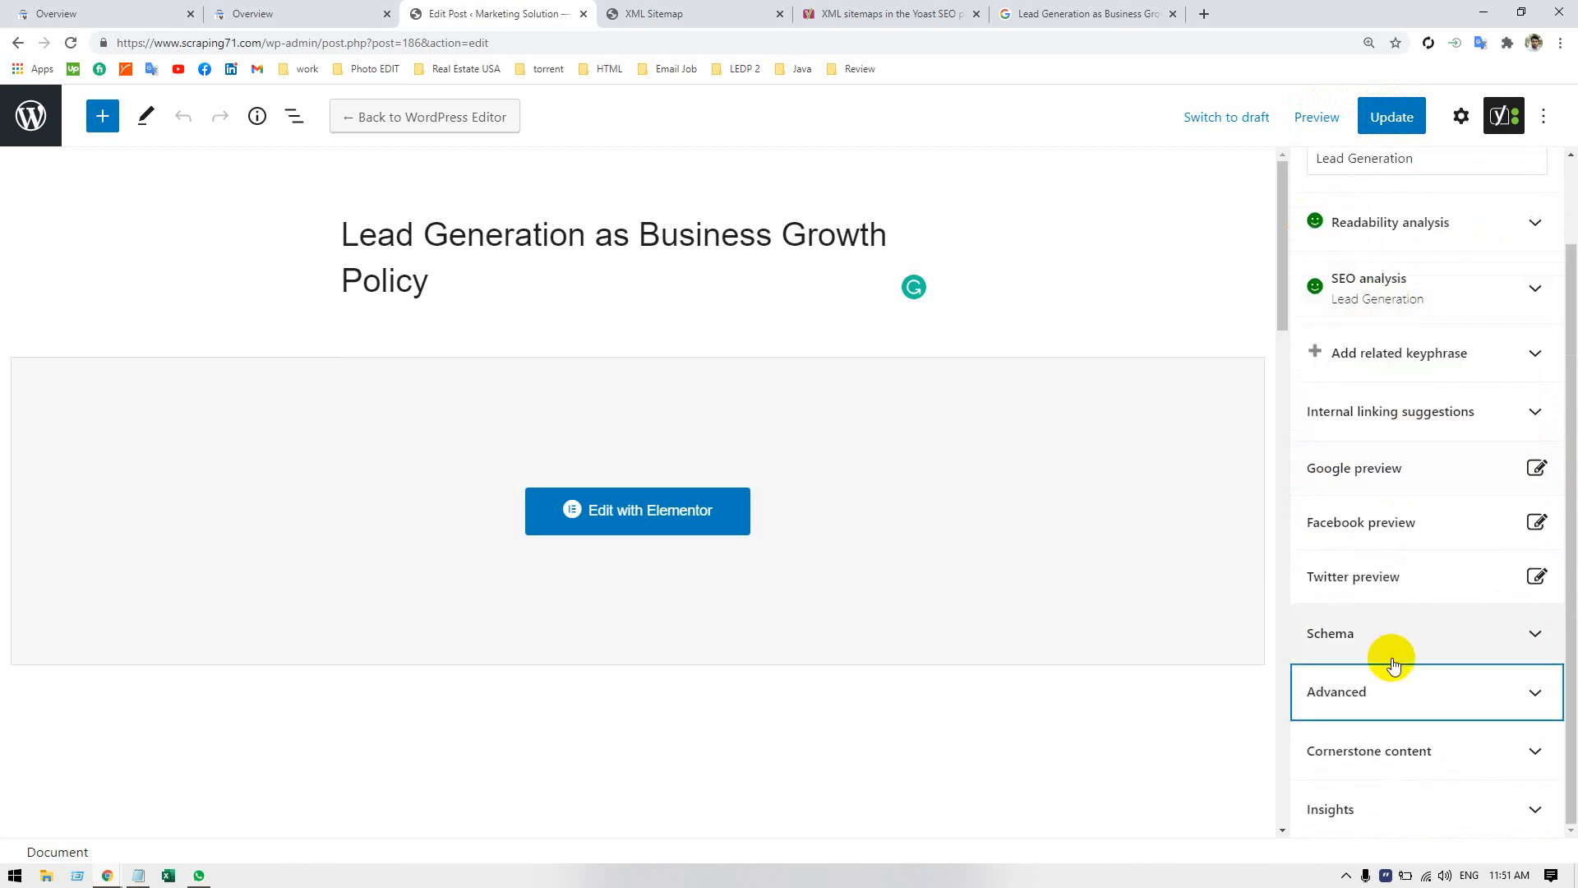
Review the Cornerstone content and Insights sections of the post's Yoast SEO settings, collapsing each after viewing.
left_click(1392, 750)
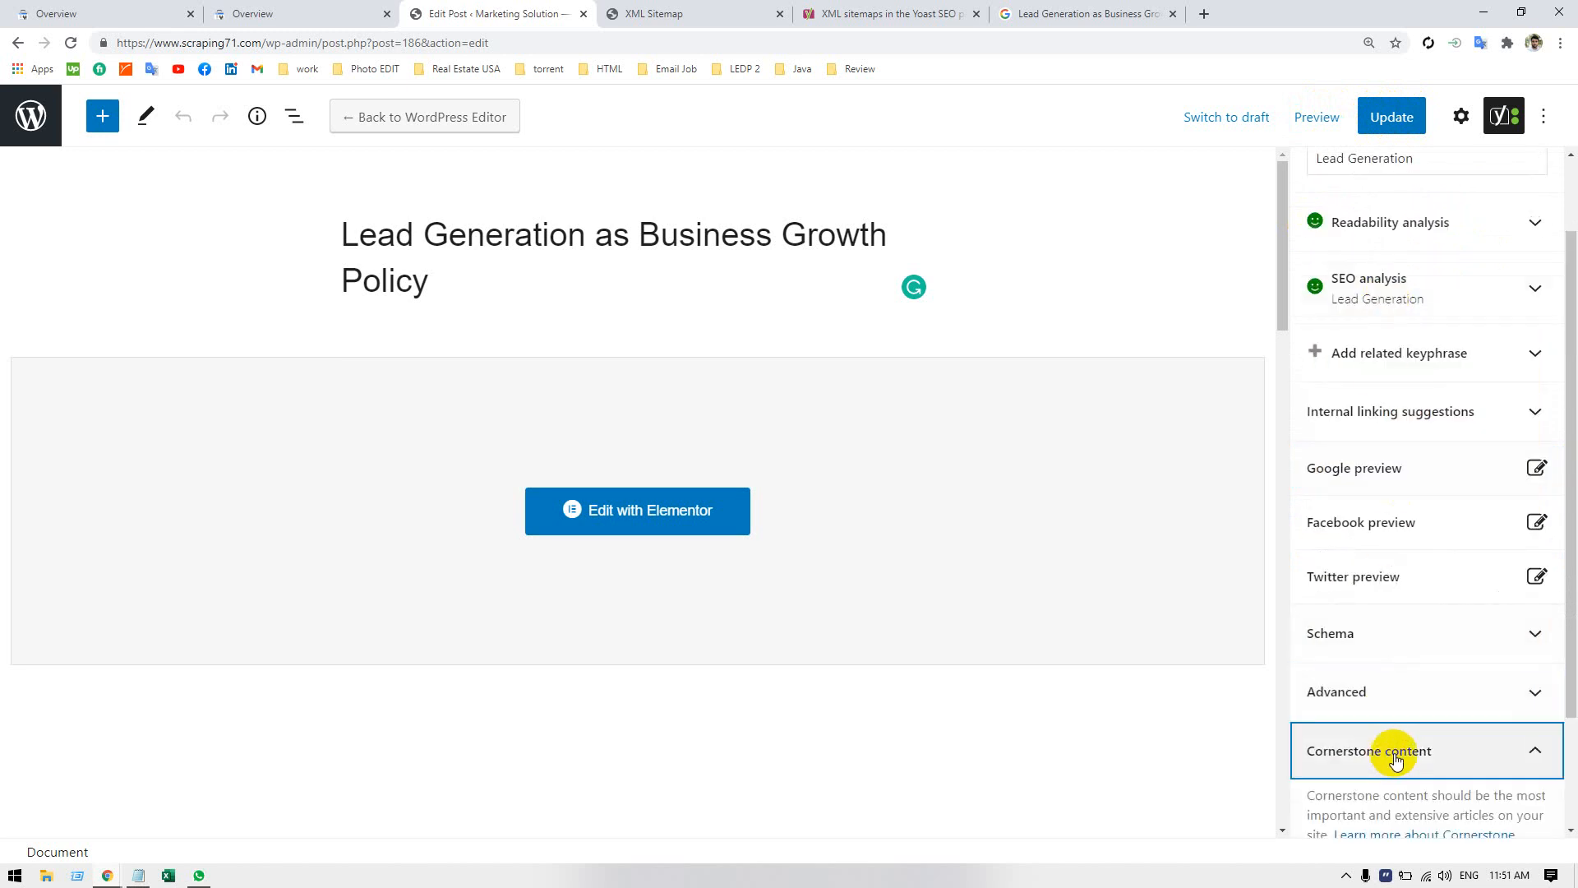
scroll(1393, 750, "down", 2)
left_click(1374, 613)
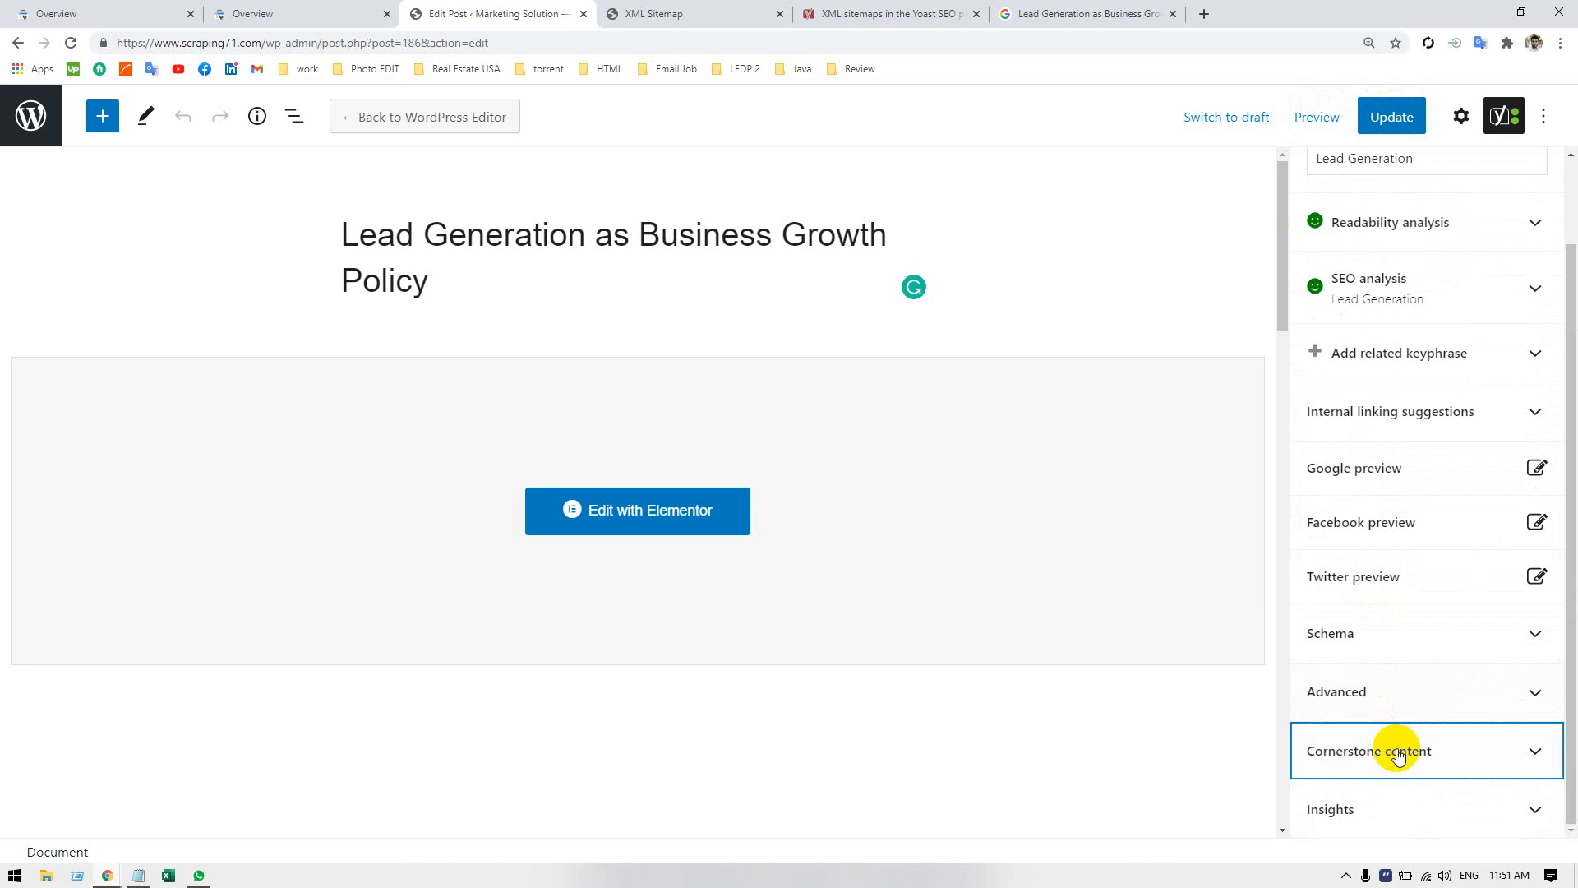
left_click(1371, 789)
scroll(1381, 740, "down", 4)
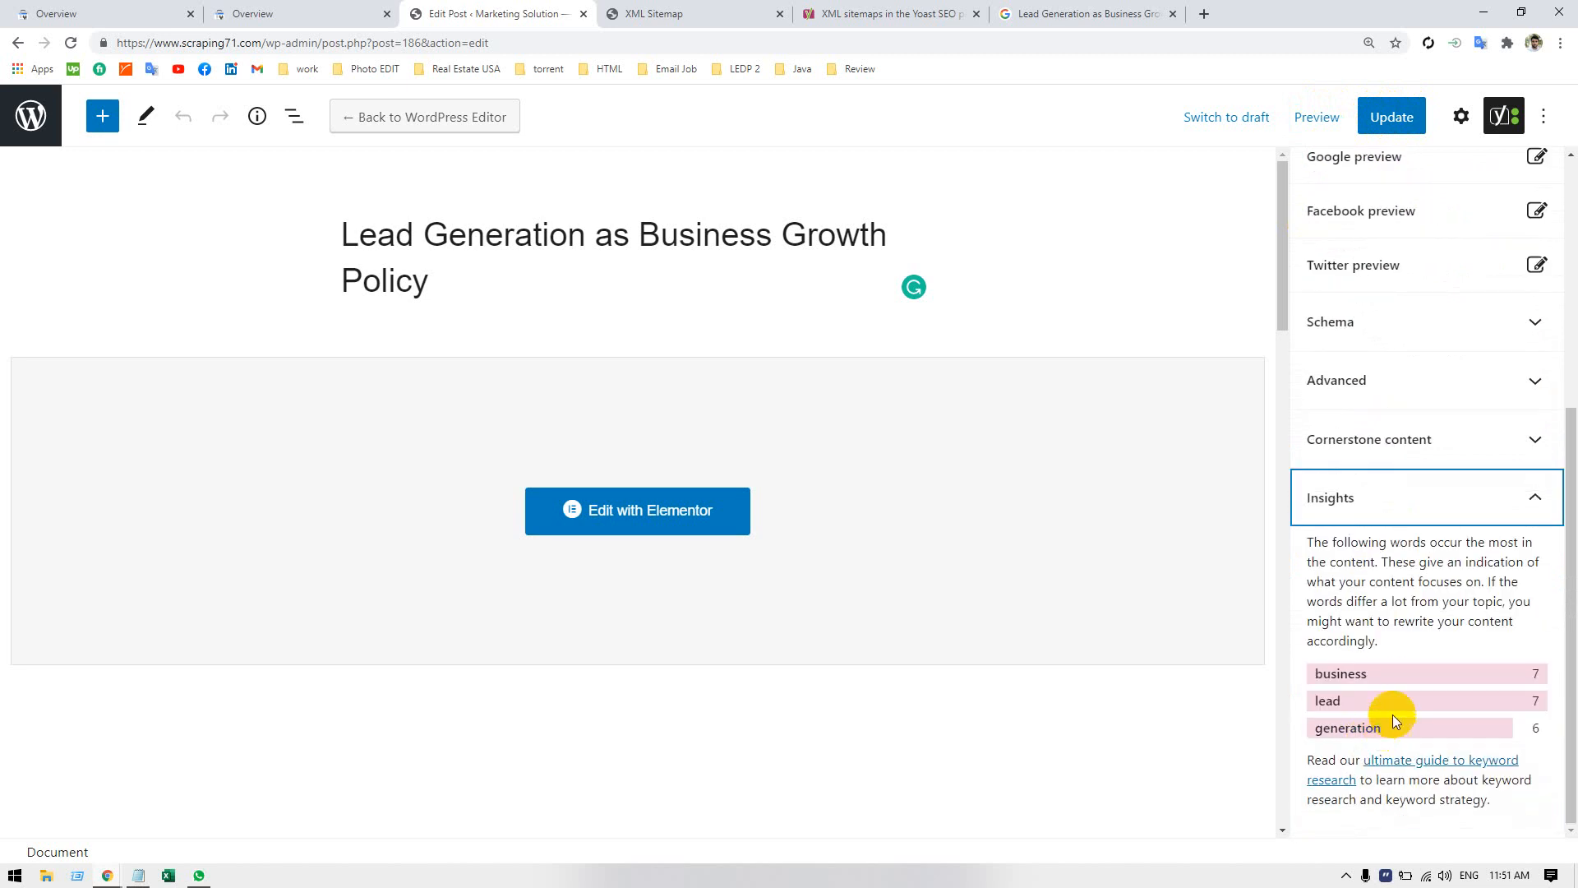
left_click(1402, 514)
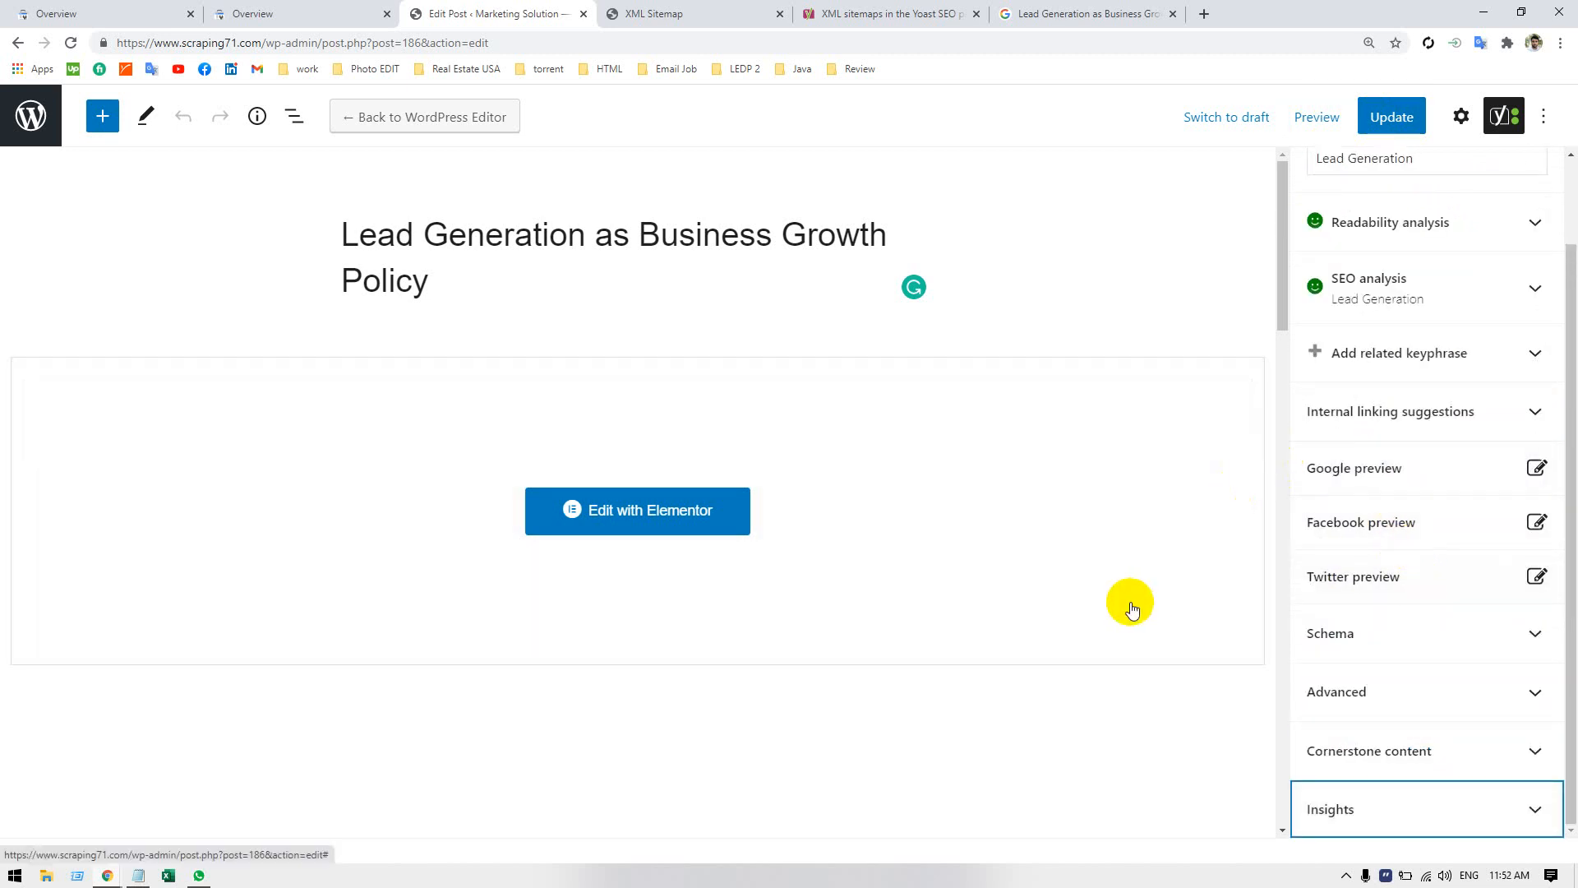
scroll(1388, 567, "up", 2)
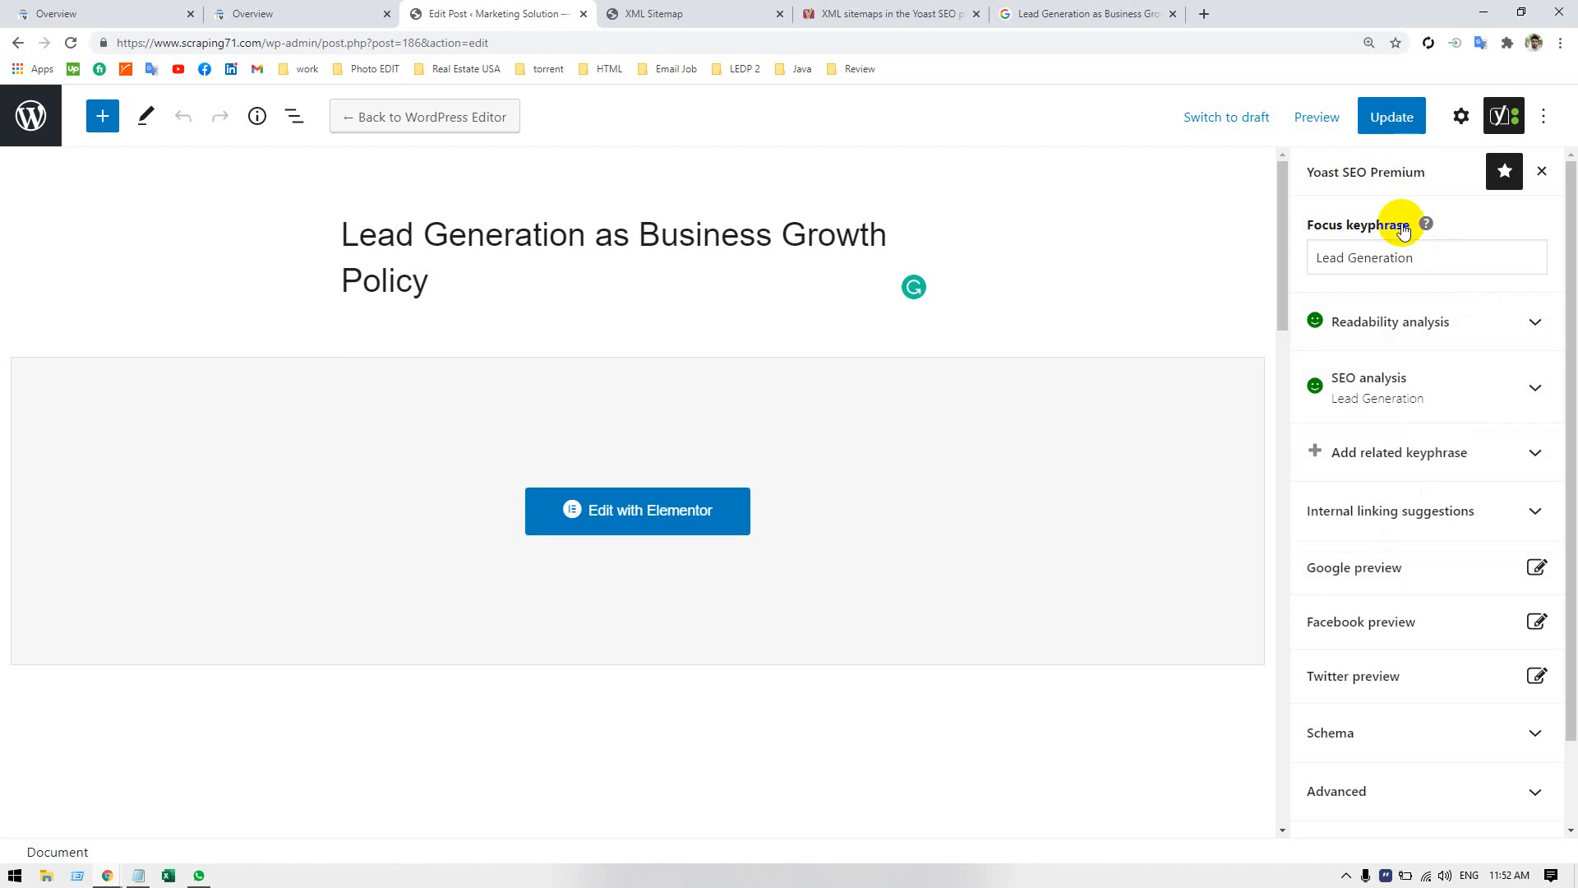
Show the general post settings and inspect the post's permalink and URL slug.
left_click(1462, 116)
scroll(1395, 656, "down", 4)
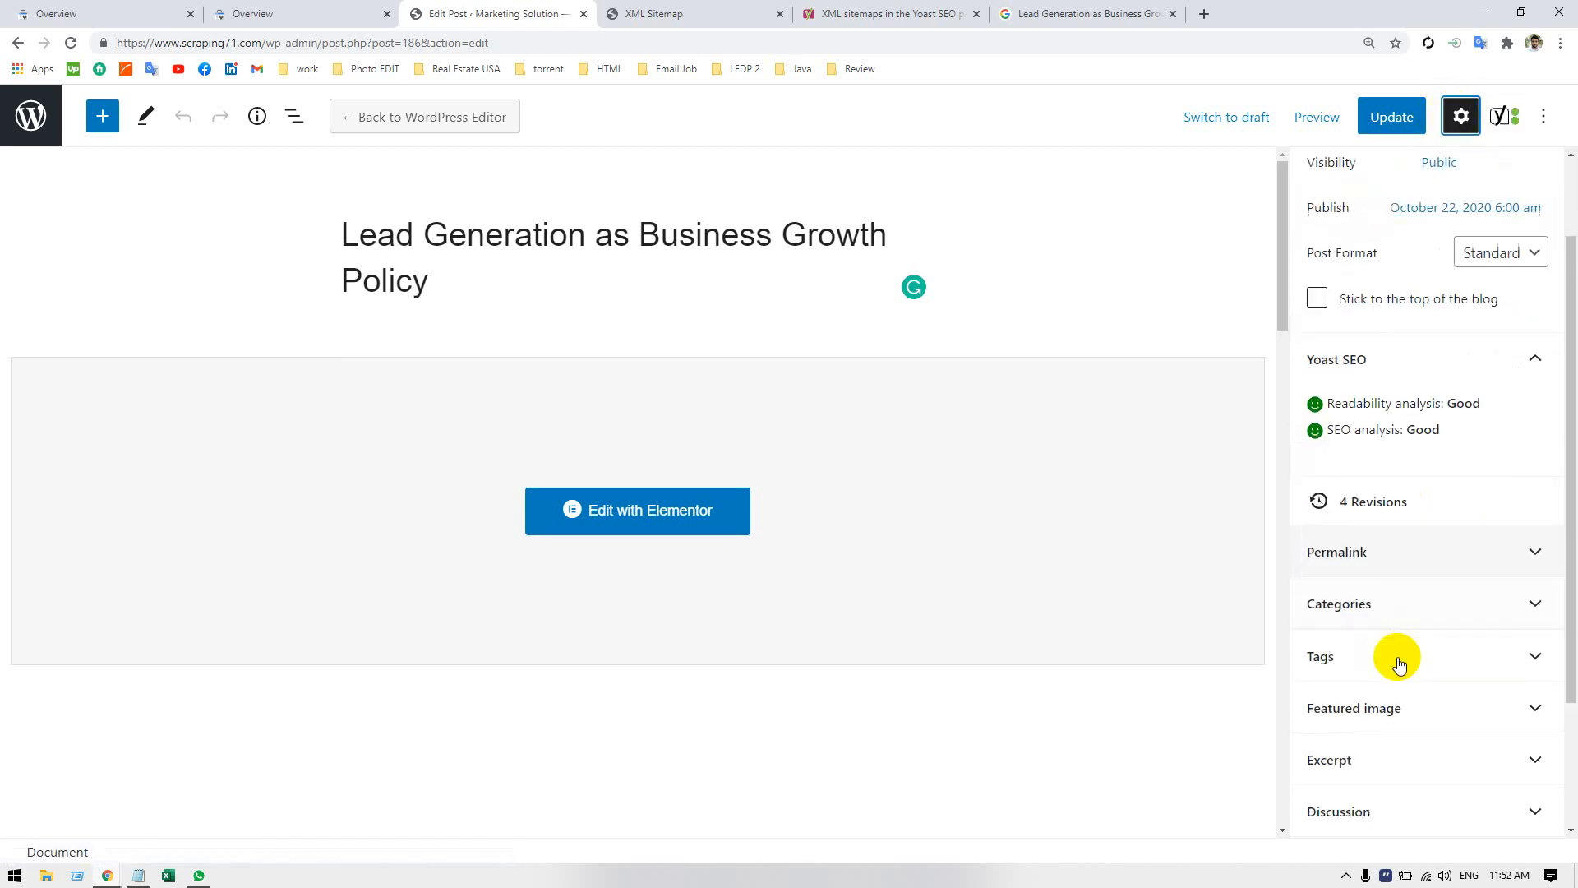
left_click(1397, 361)
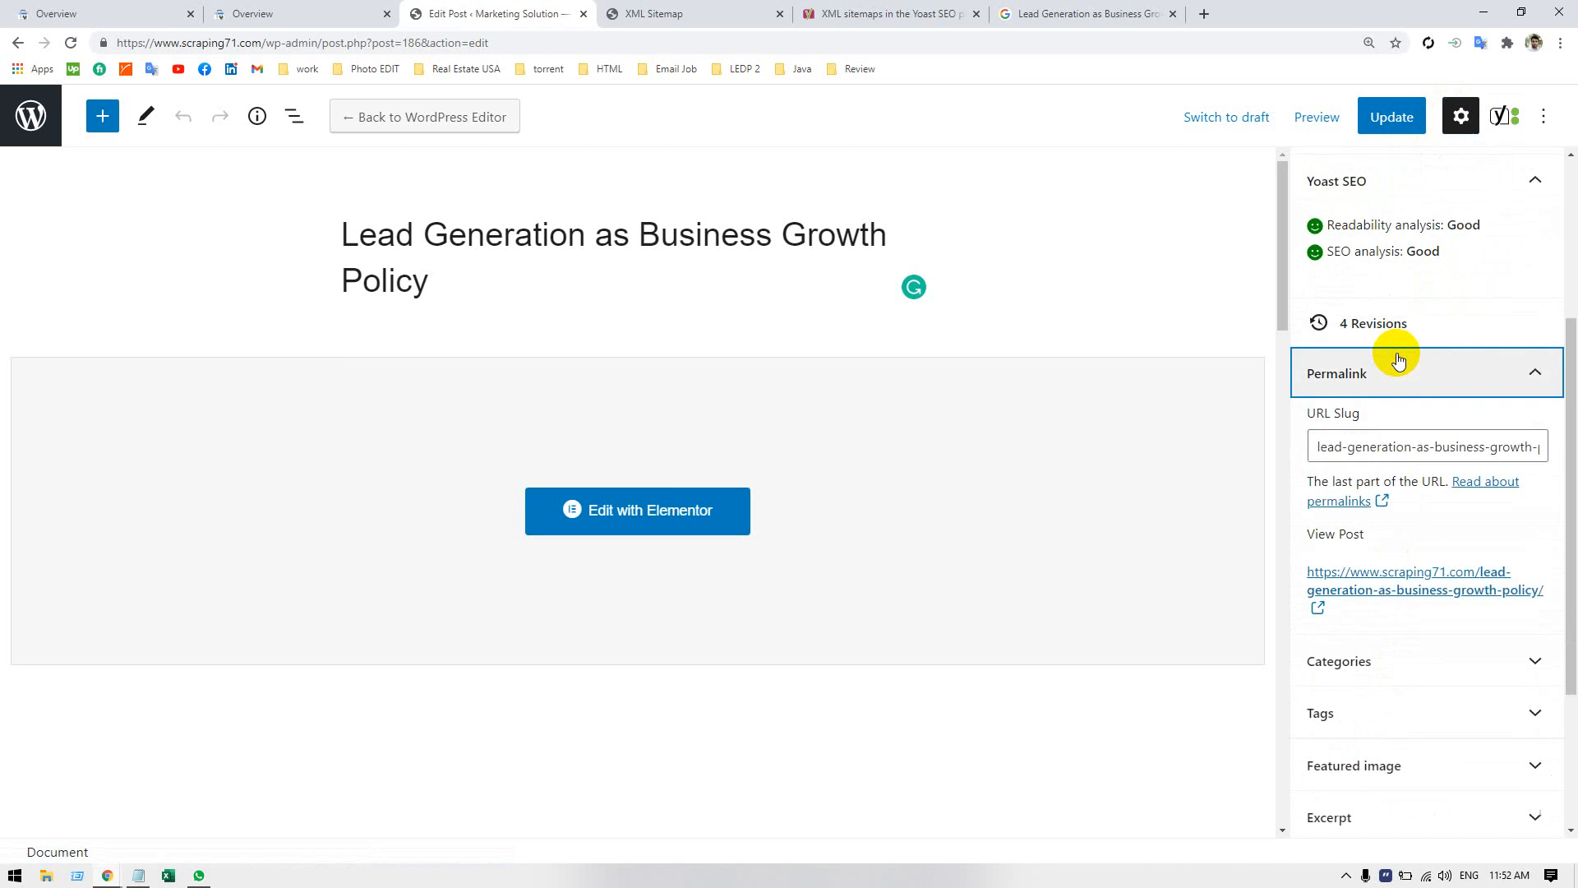
left_click(1344, 446)
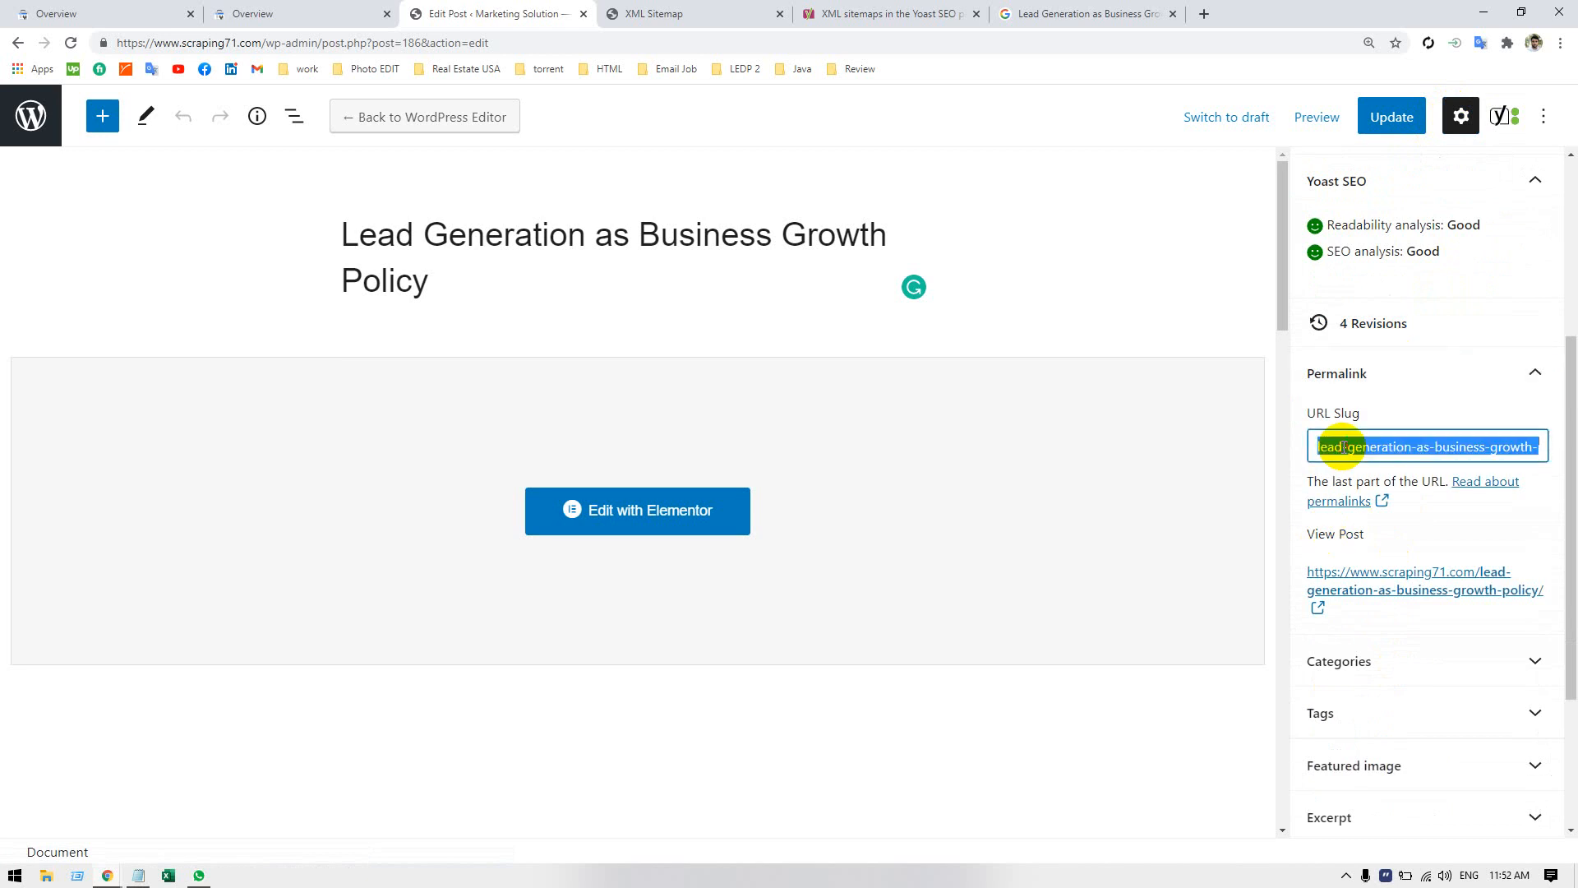
left_click(1411, 371)
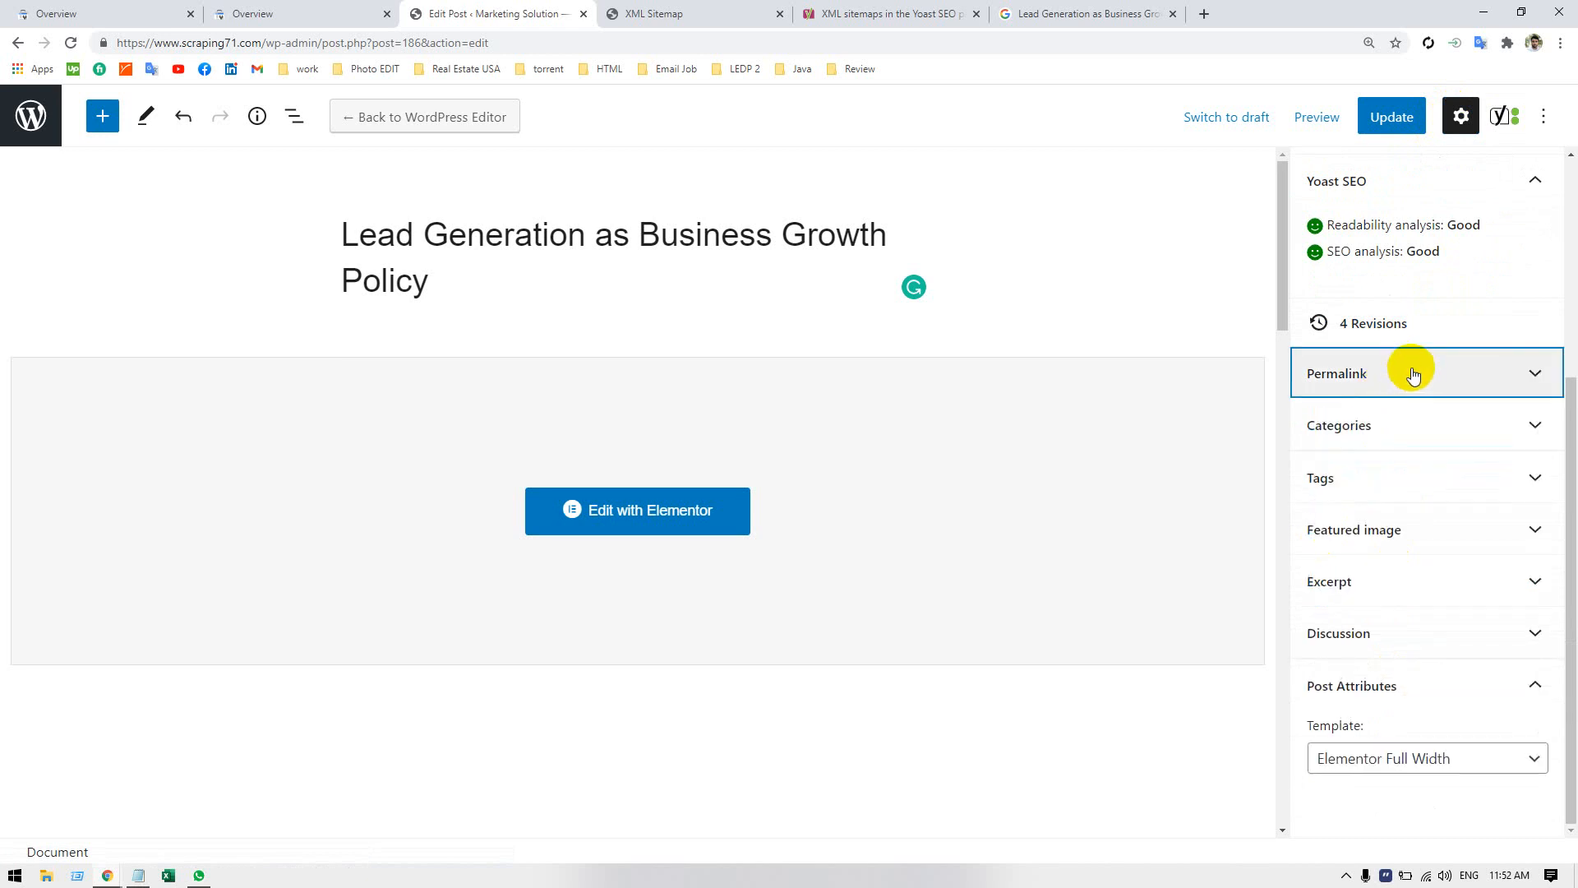
left_click(1413, 374)
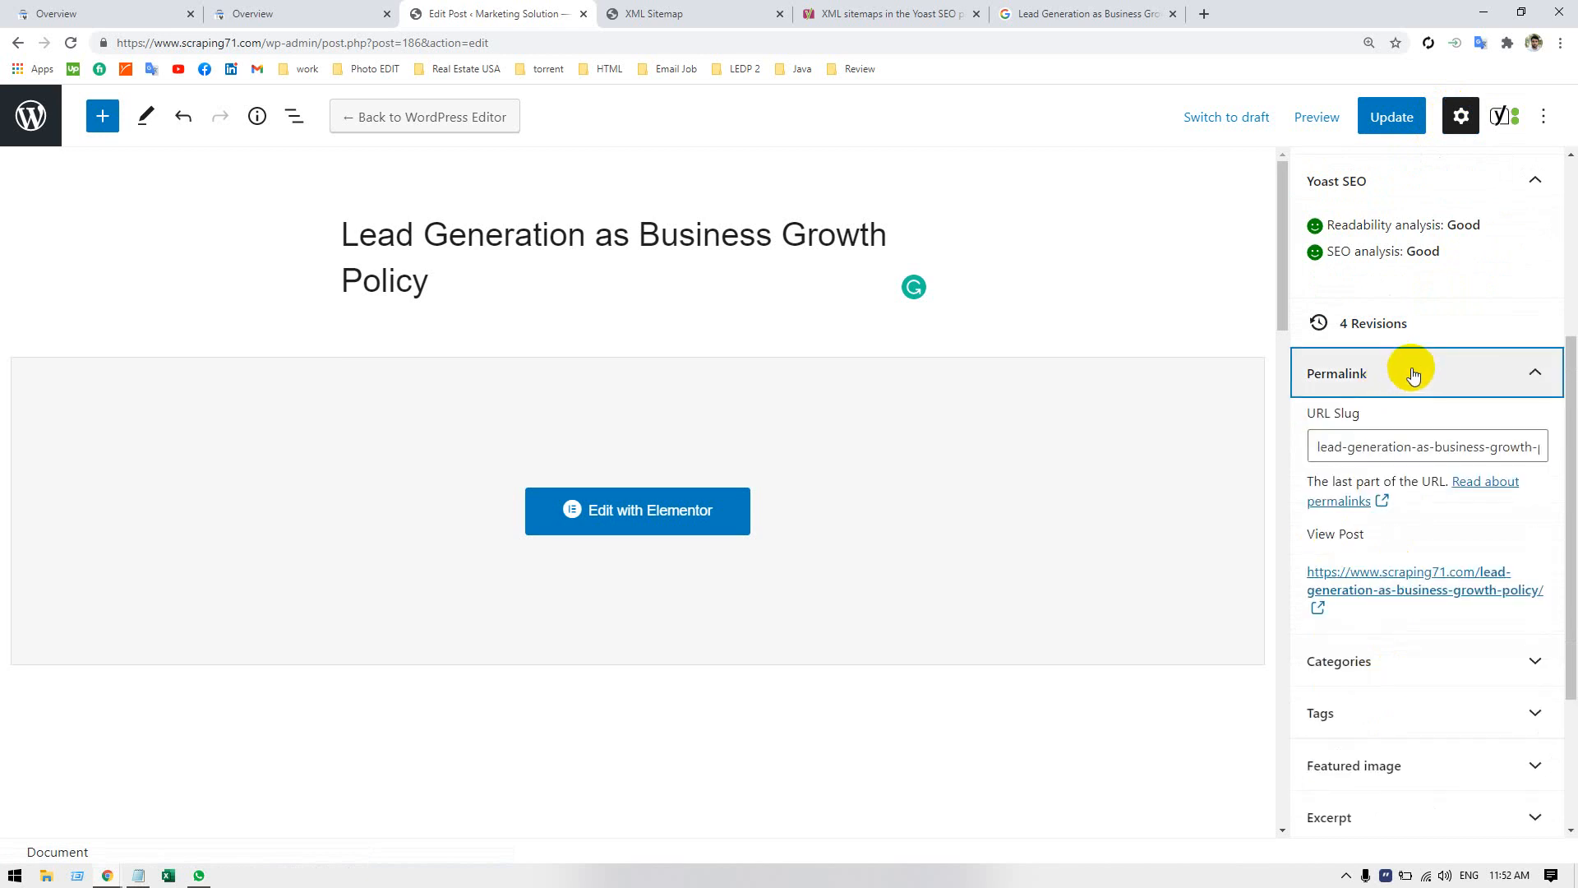
Open the published post from its permalink in a new tab and copy its full address.
right_click(1349, 592)
left_click(1384, 608)
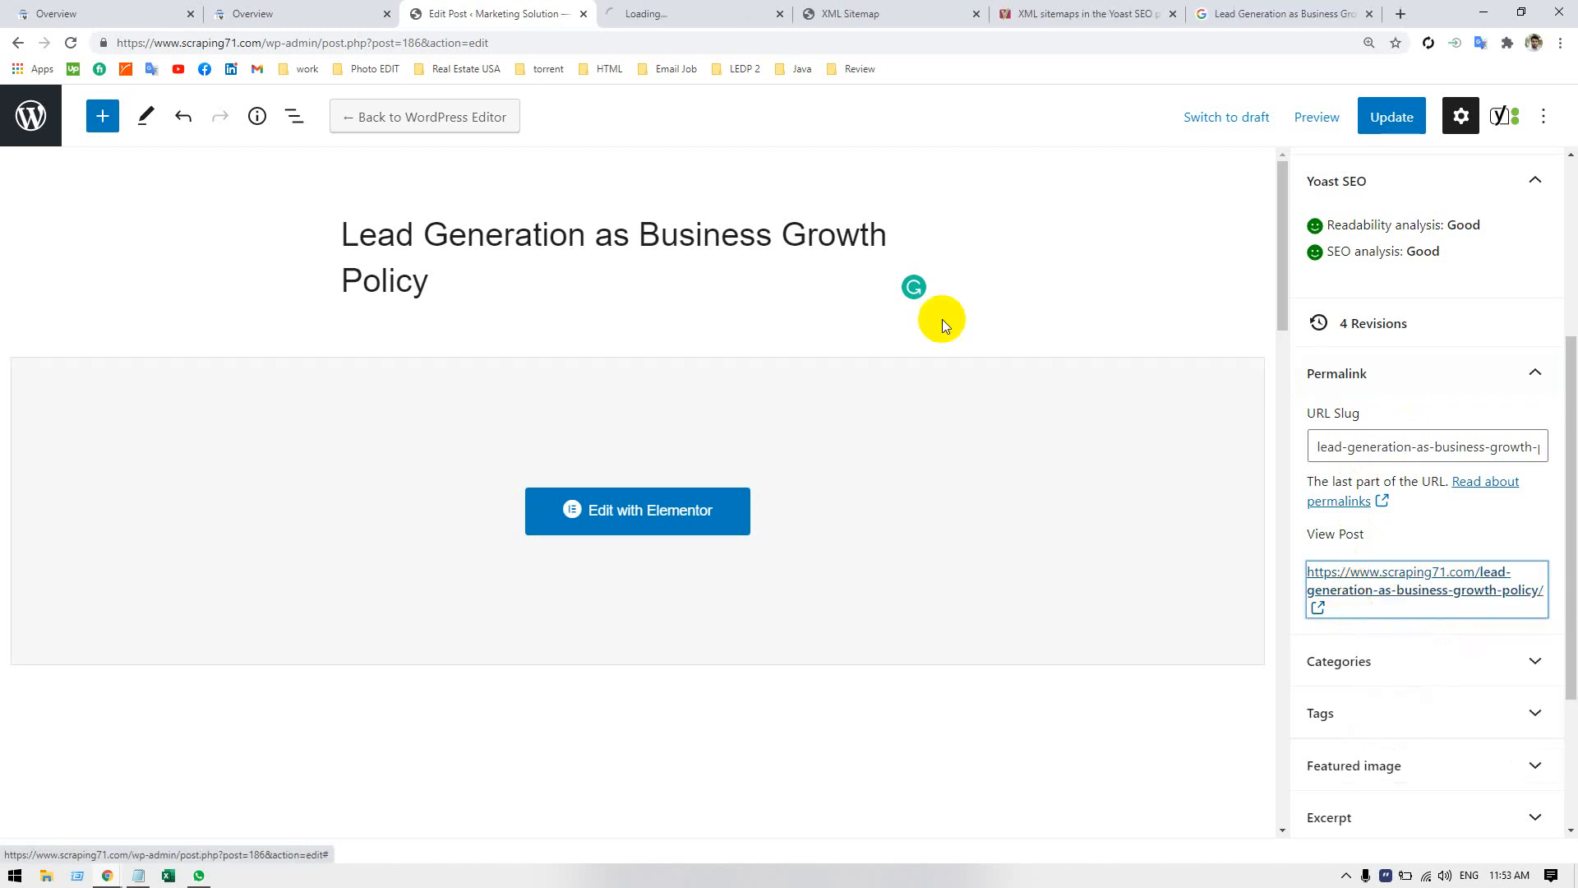
left_click(655, 30)
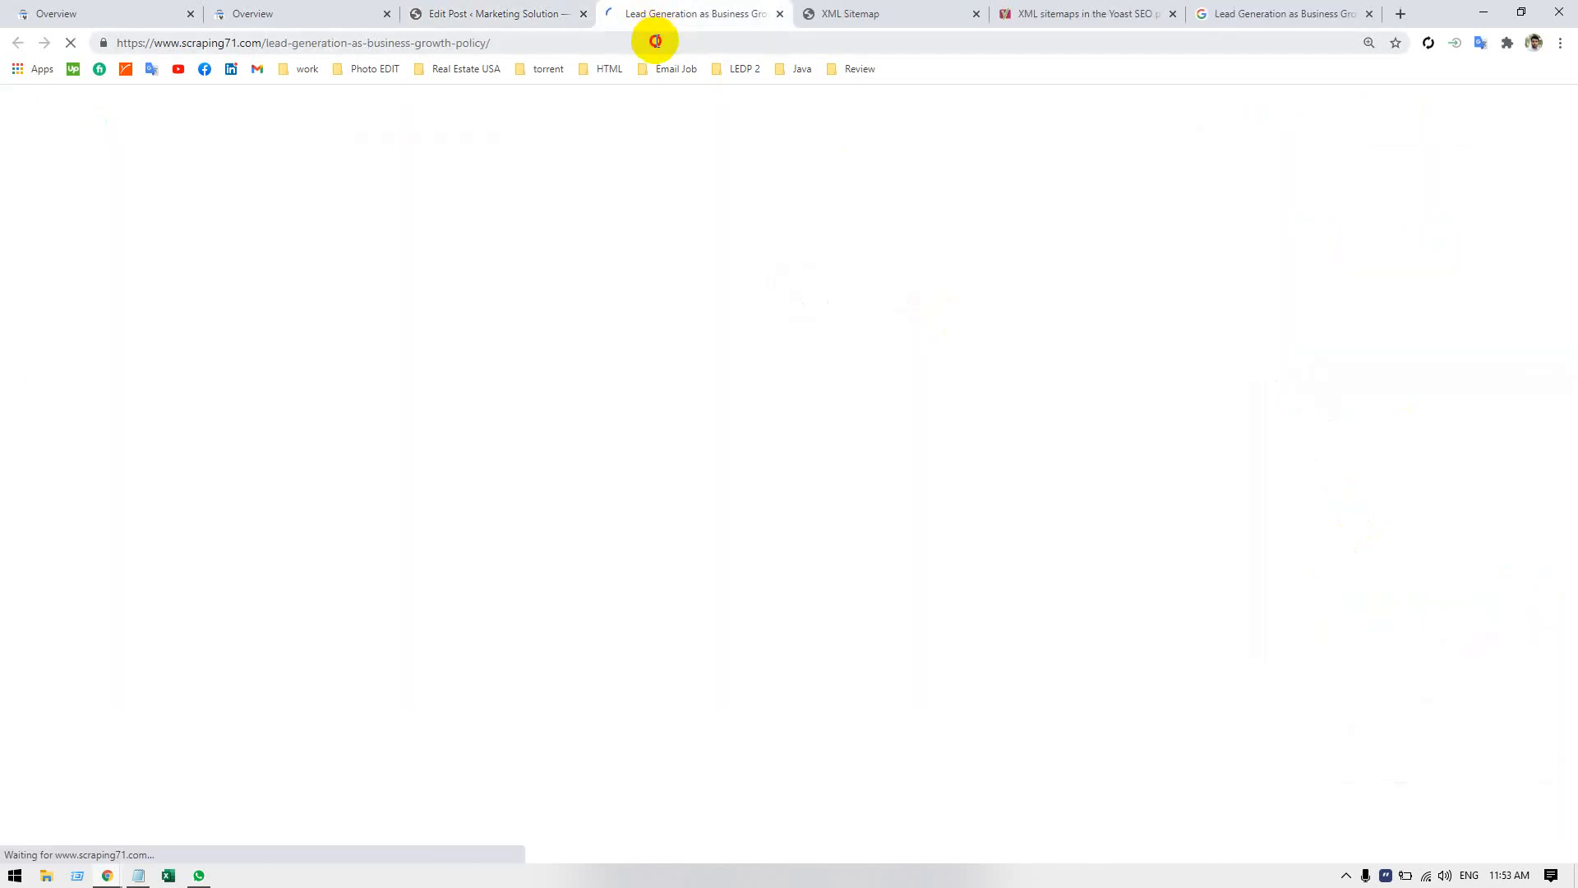
left_click(657, 37)
key("ctrl+c")
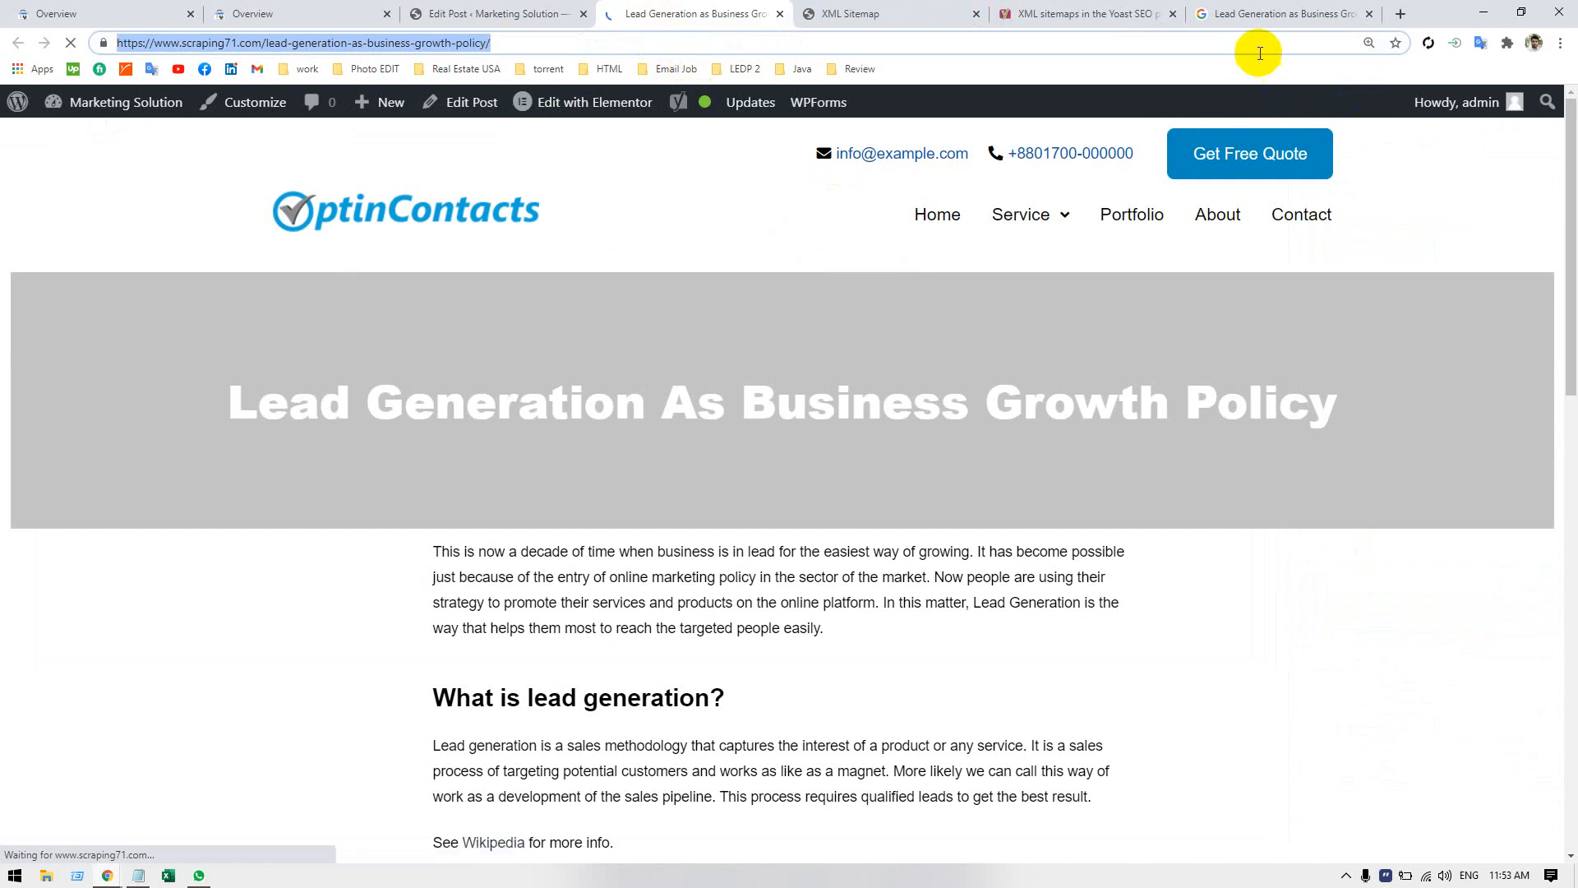
left_click(1251, 14)
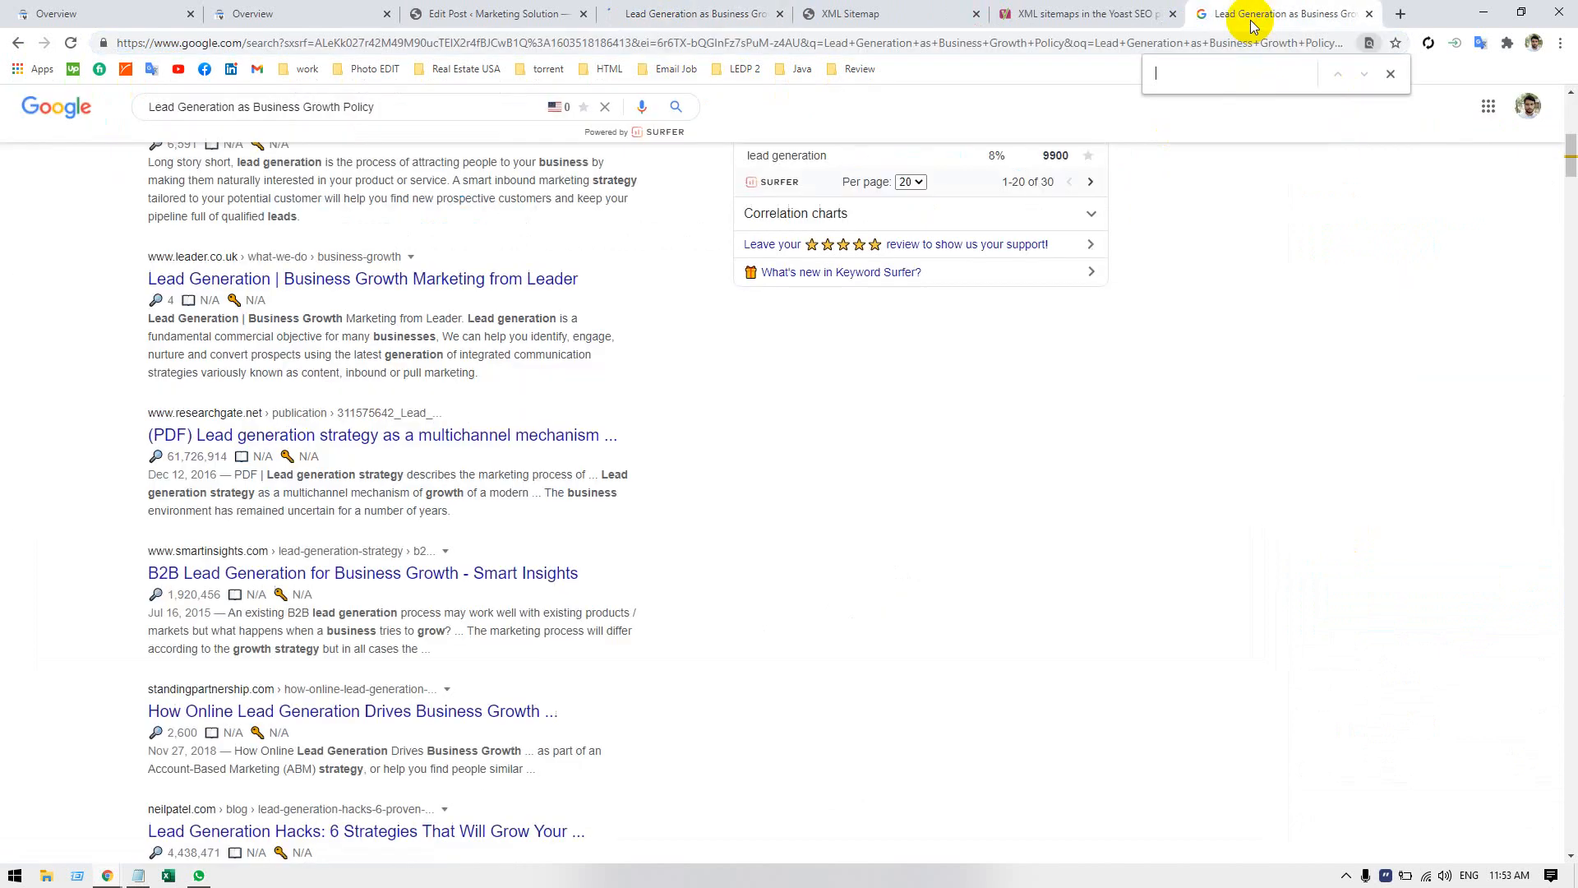
left_click(313, 106)
key("ctrl+a")
key("ctrl+v")
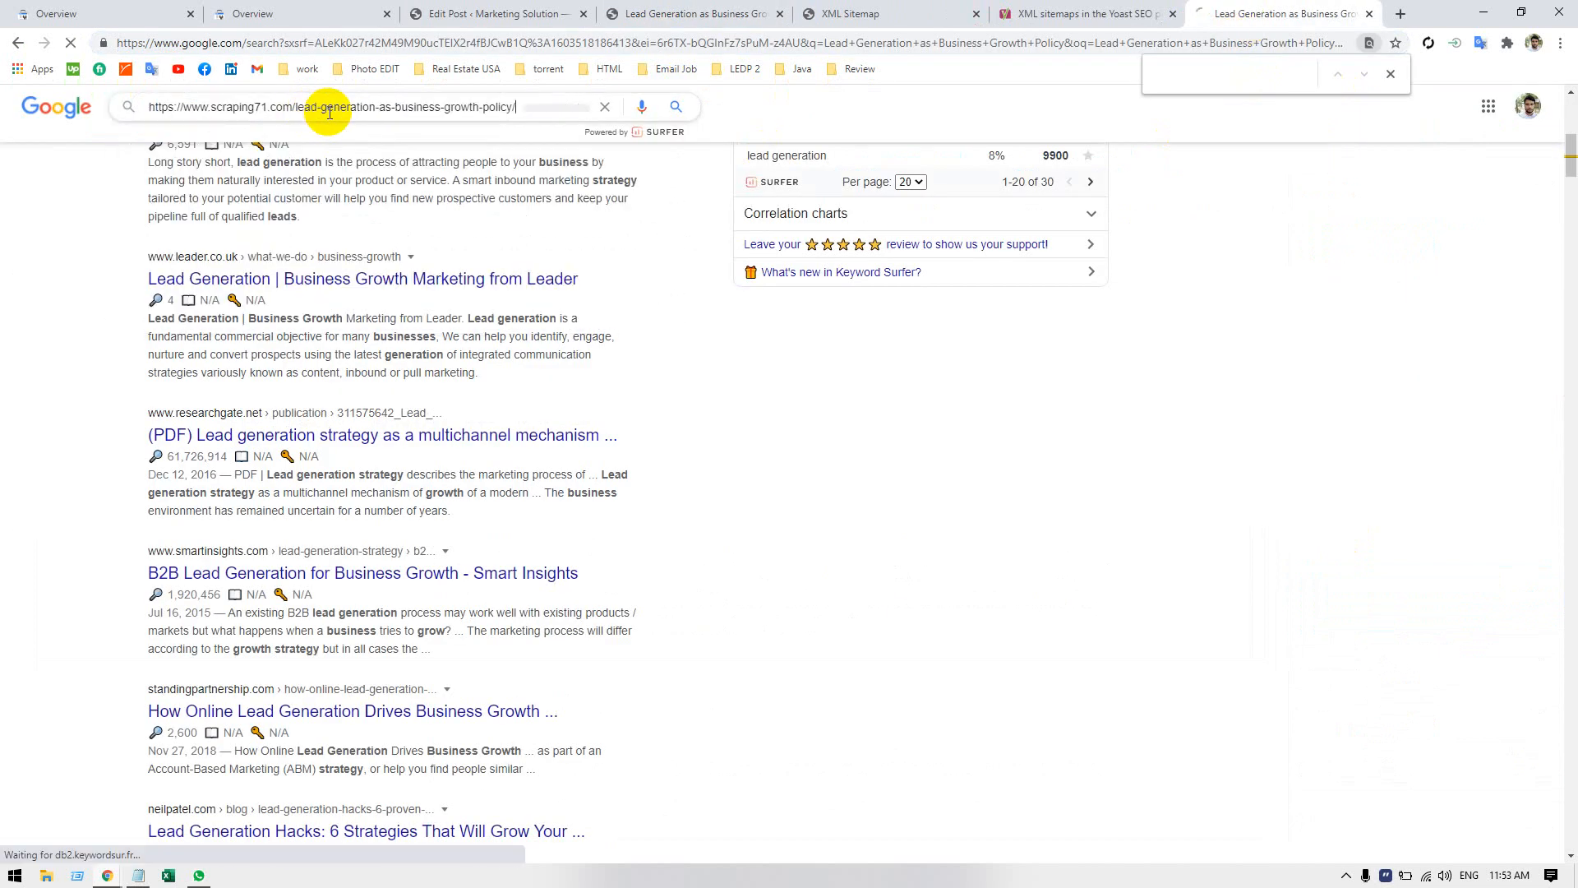
key("Return")
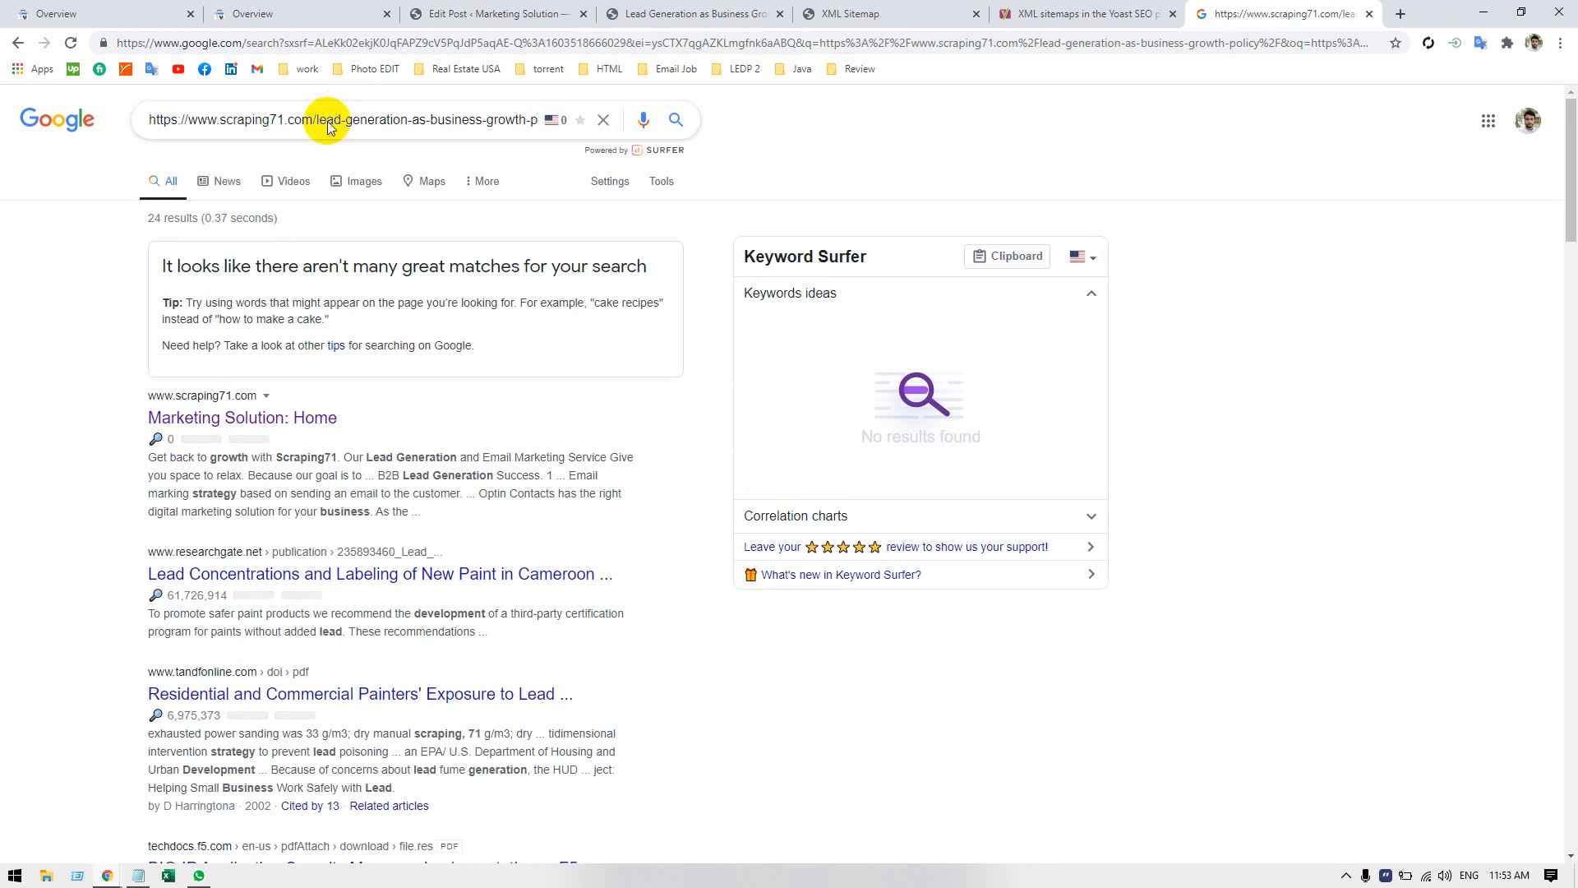
scroll(74, 416, "down", 4)
scroll(74, 411, "down", 1)
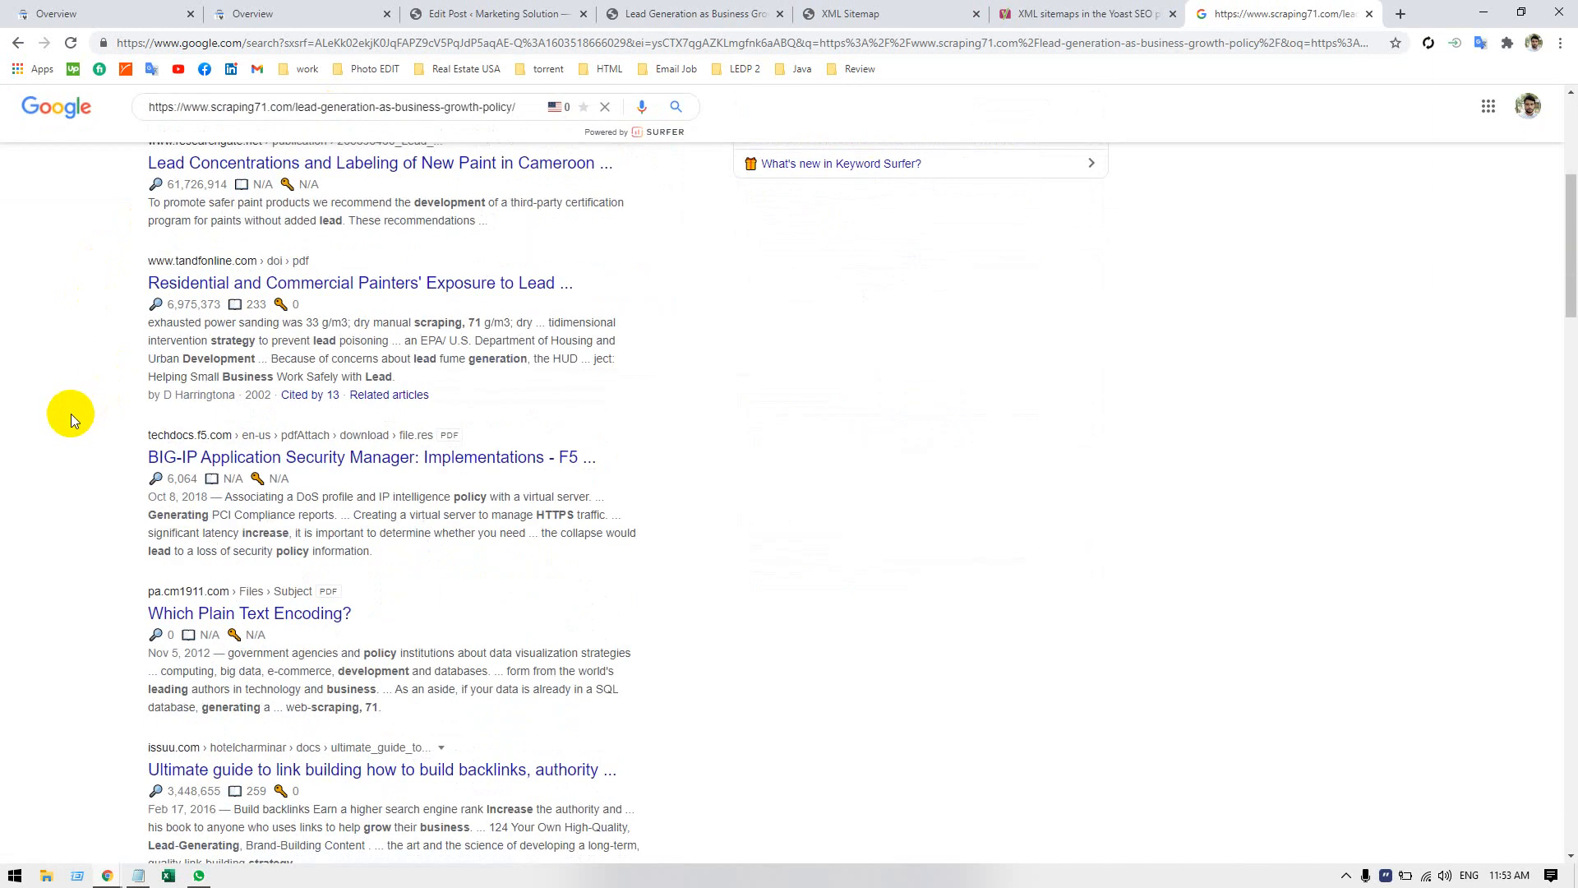
scroll(54, 405, "down", 4)
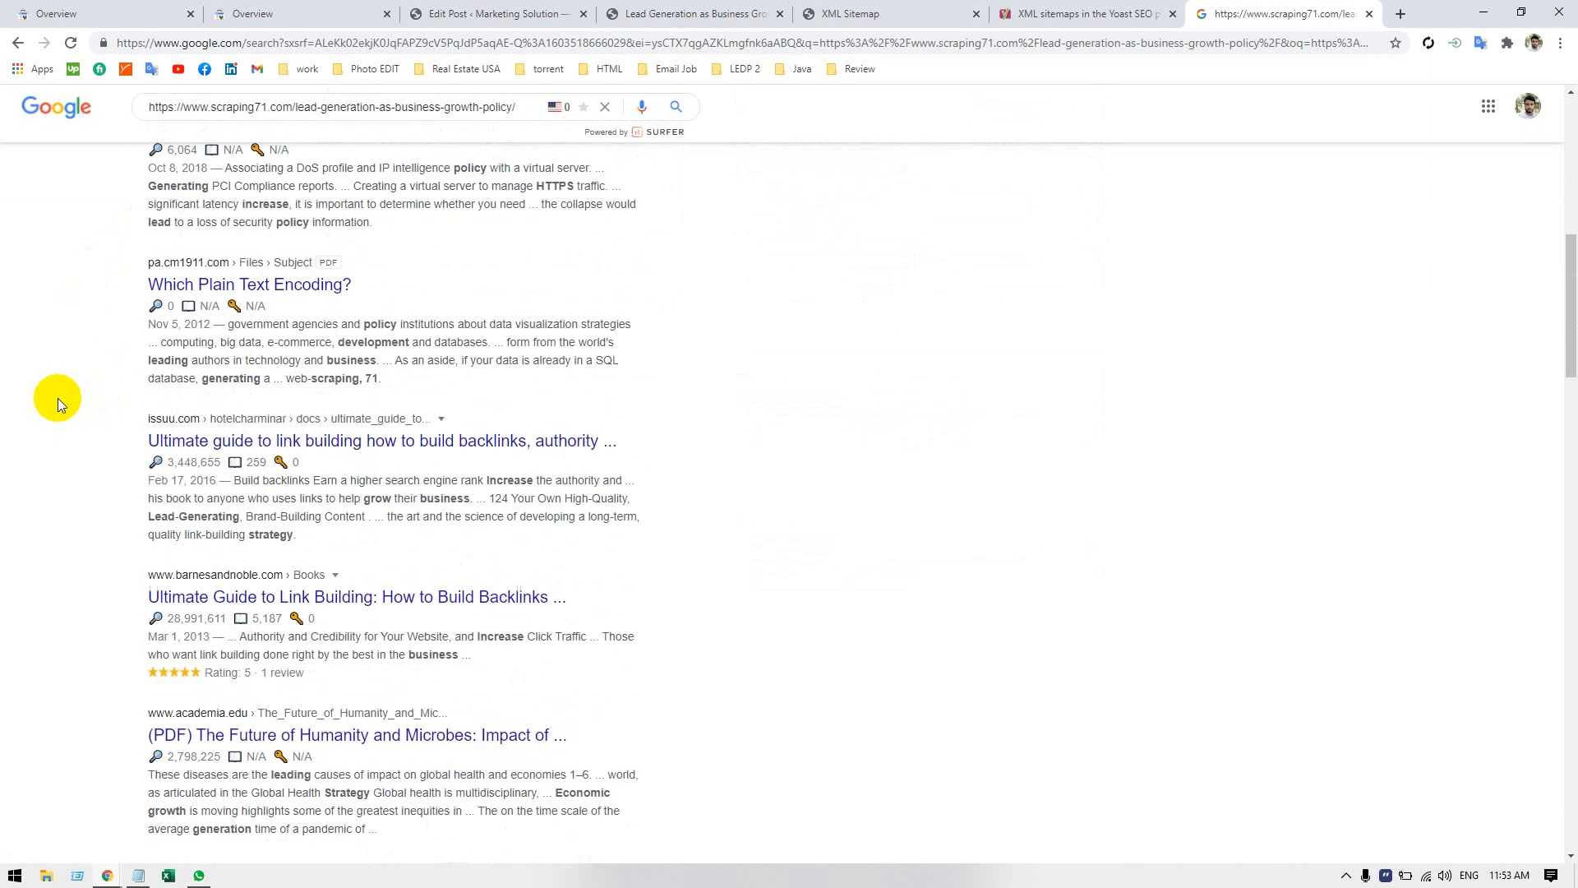
scroll(57, 398, "up", 10)
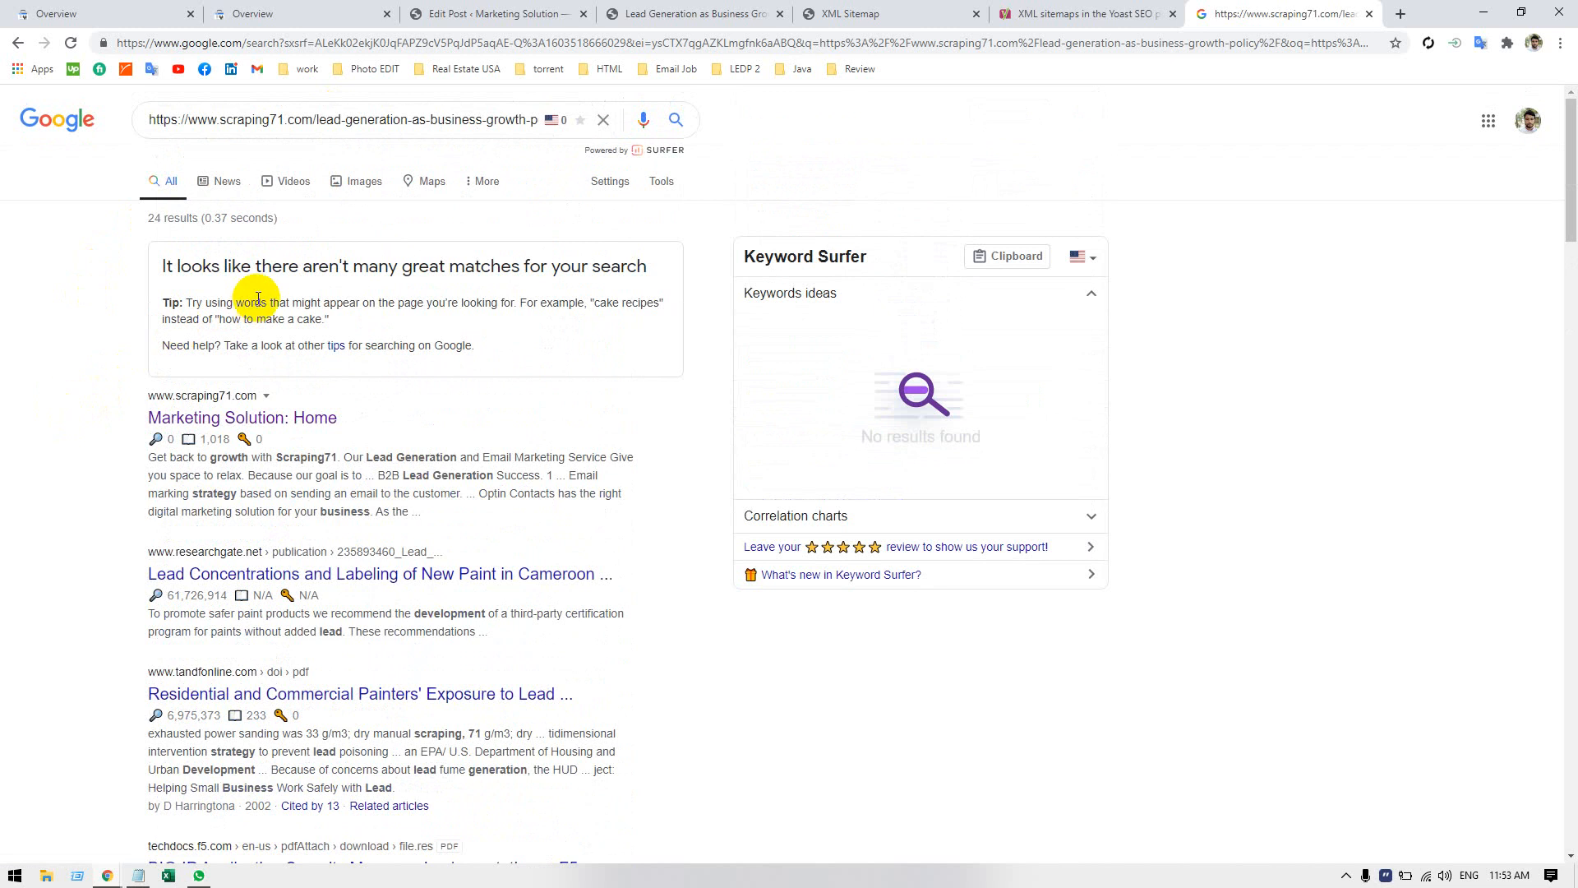
double_click(170, 264)
left_click(52, 321)
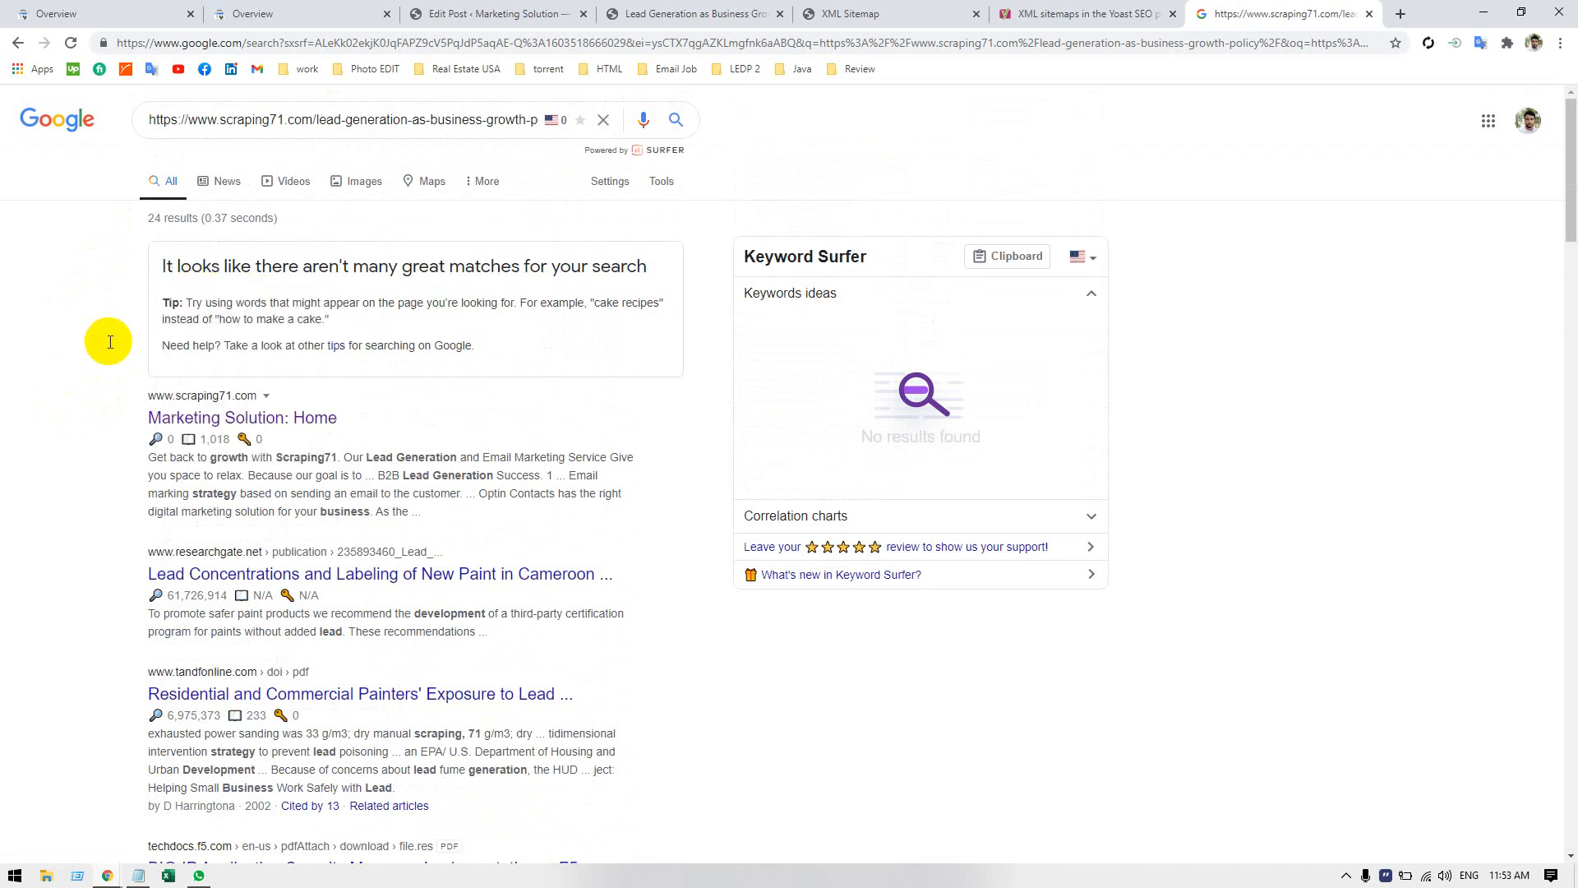
Close the Google results, Yoast help, XML sitemap, published post and post editor pages, returning to the scraping71.com Search Console overview.
left_click(1369, 14)
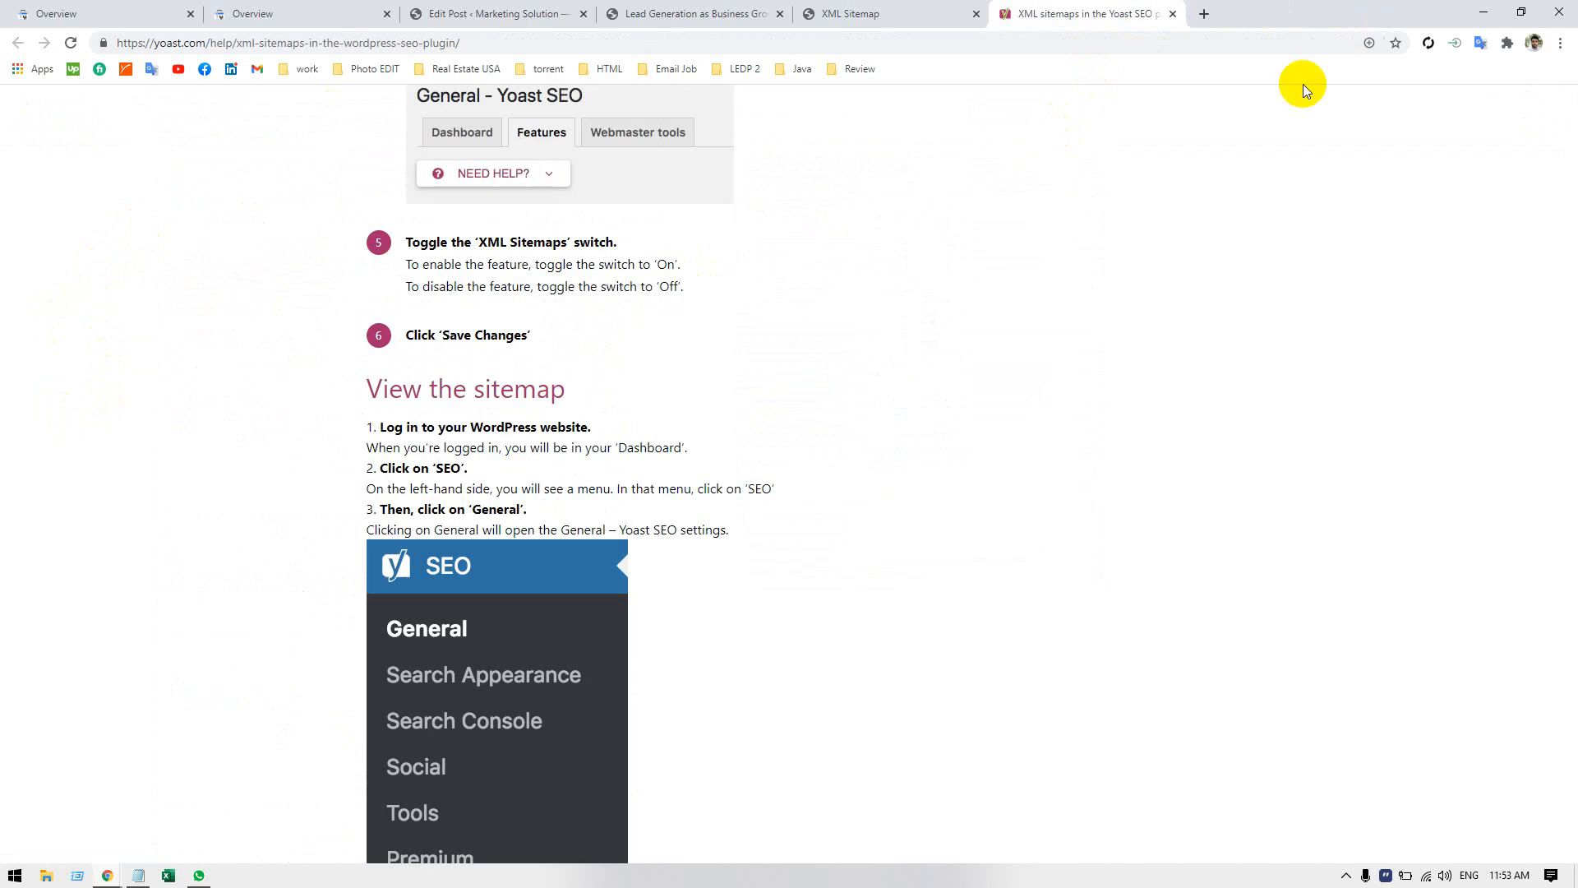
left_click(1173, 13)
left_click(977, 14)
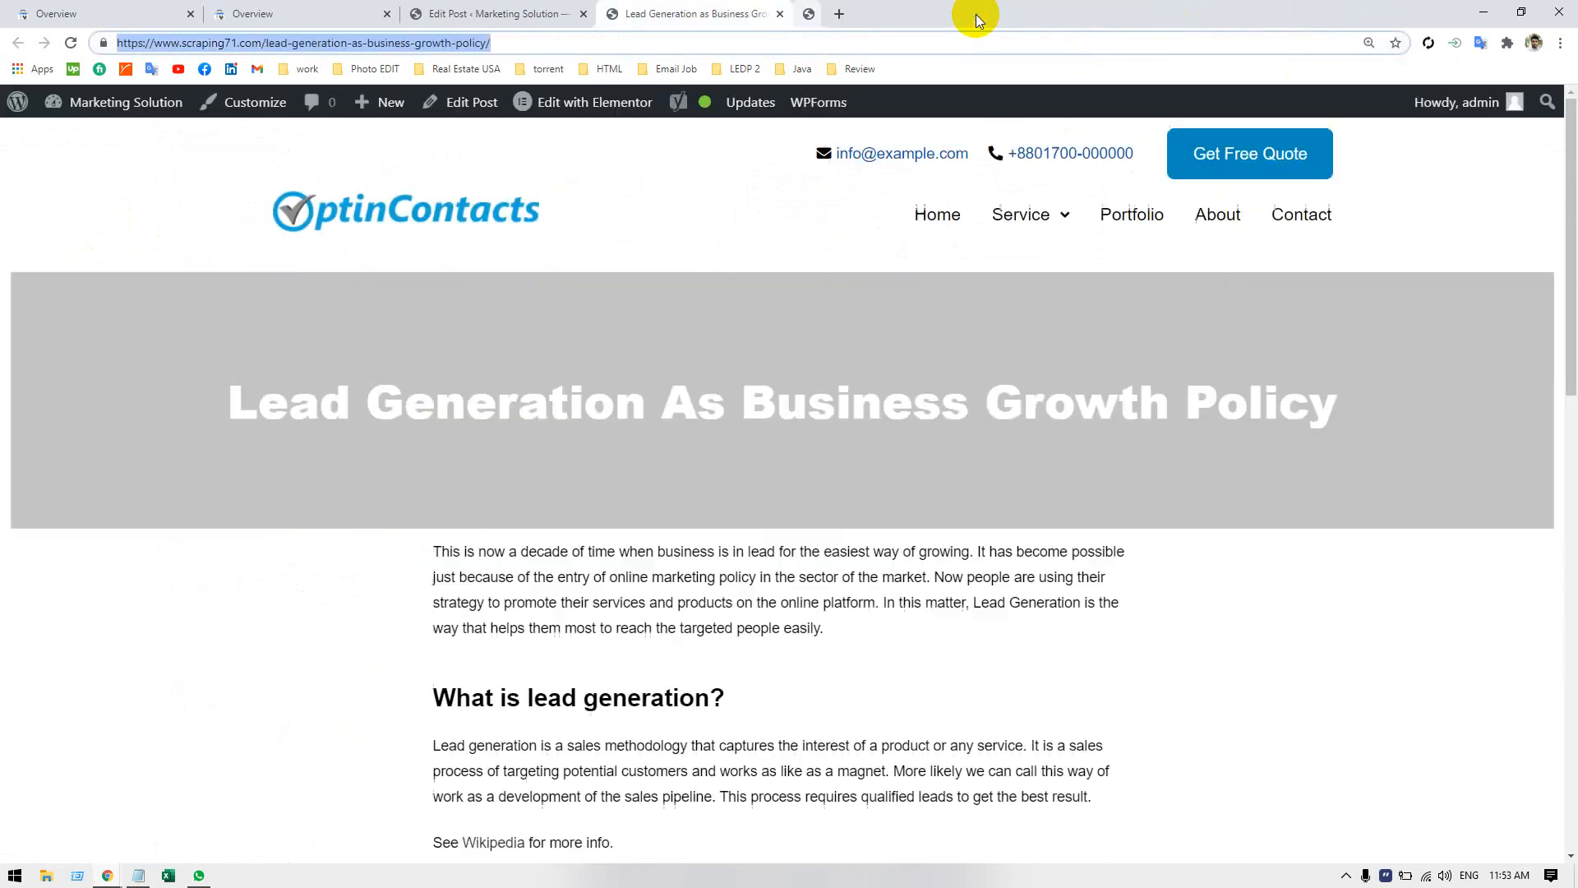
left_click(780, 14)
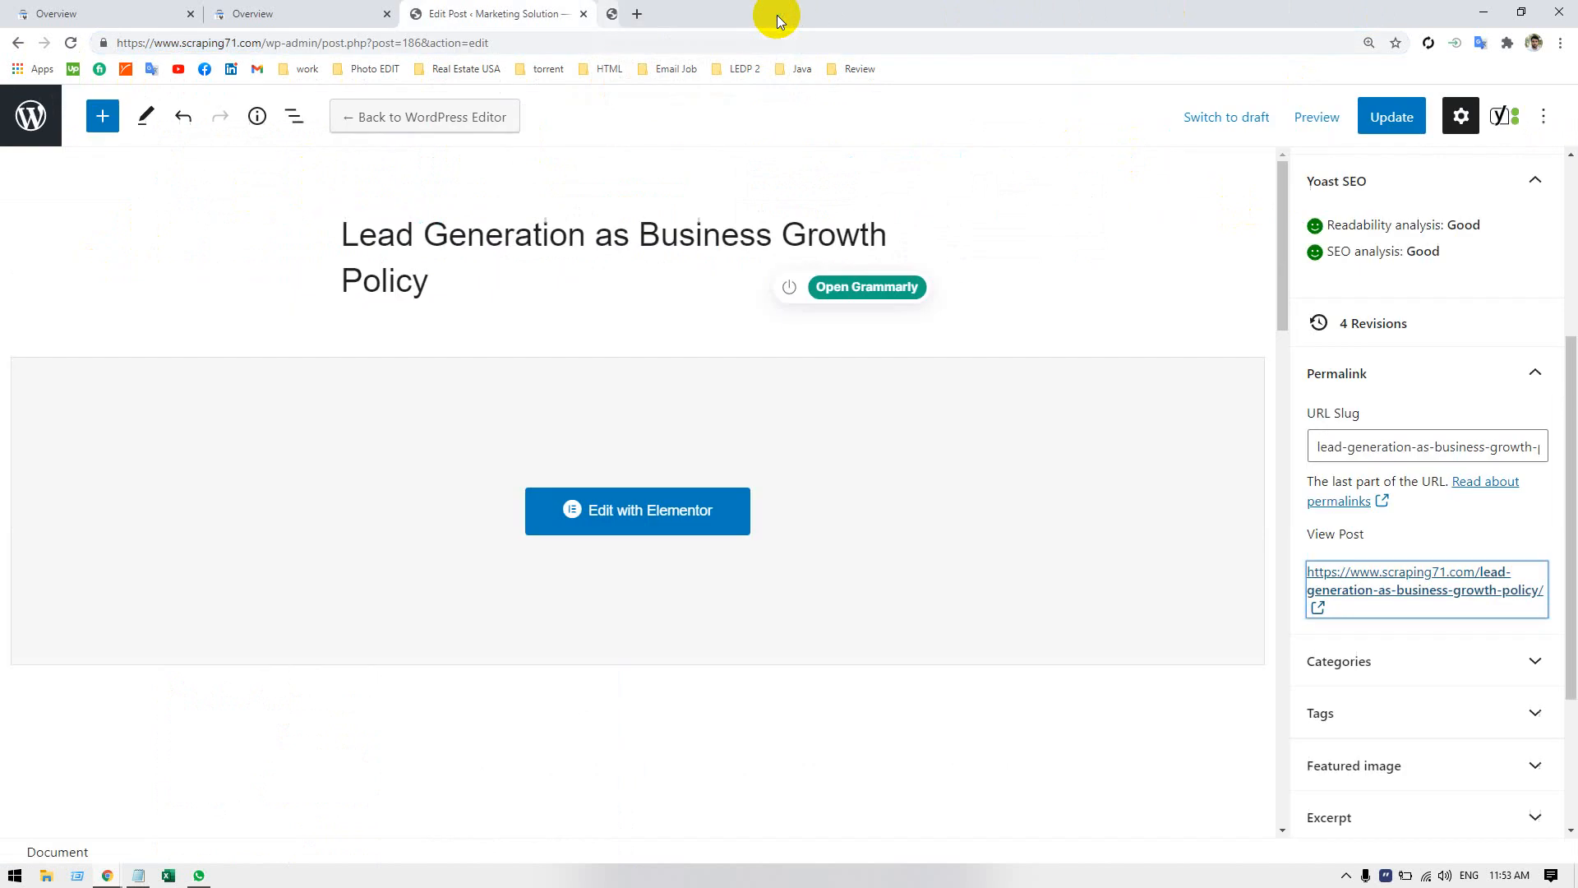
left_click(585, 14)
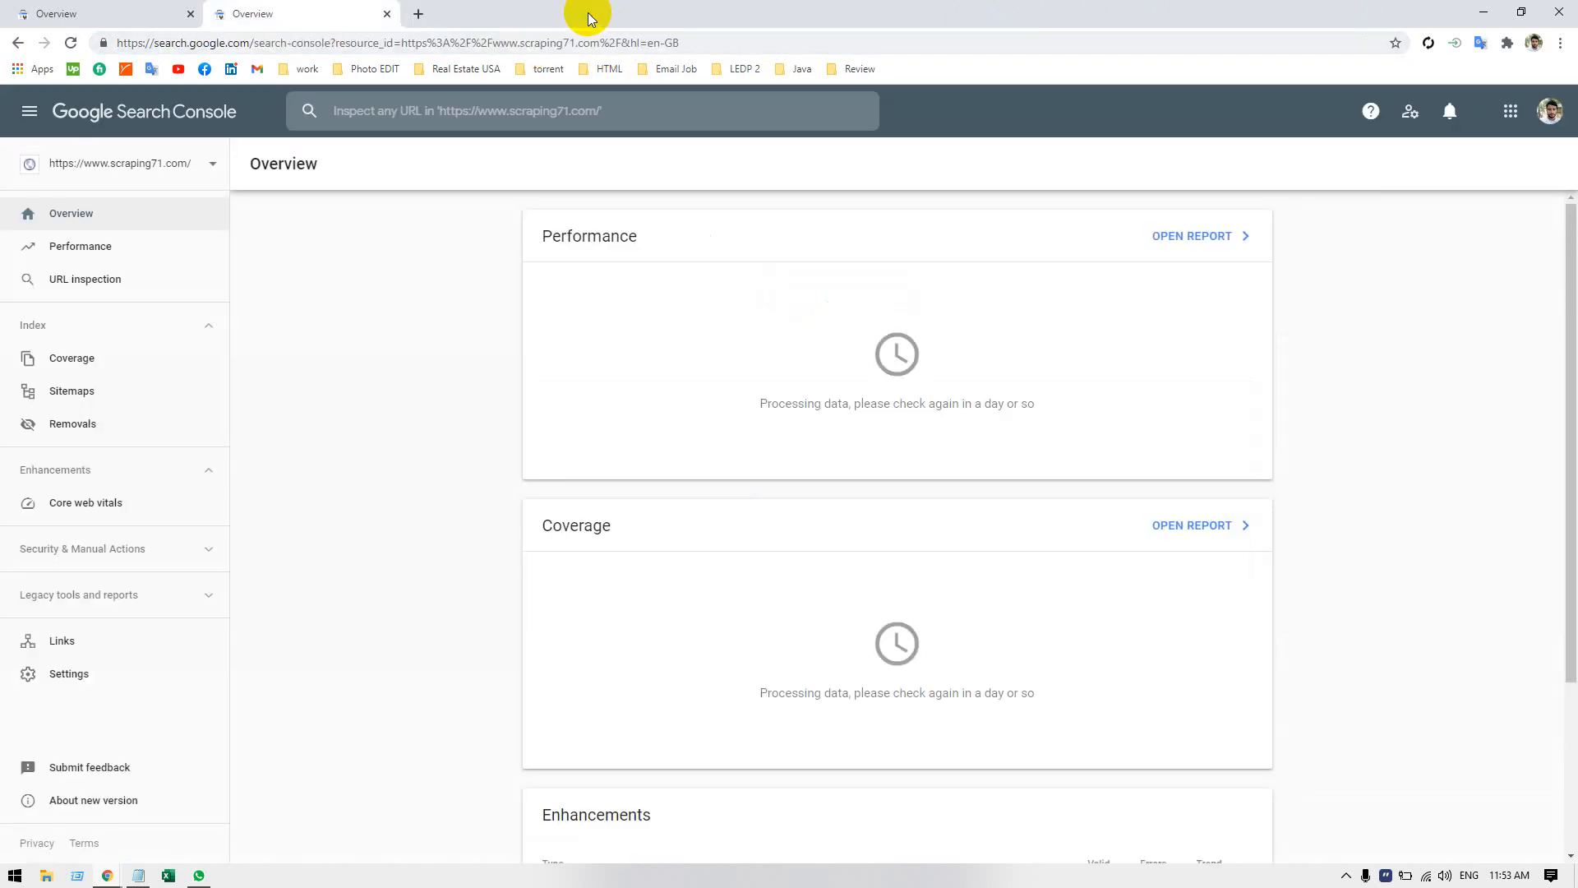
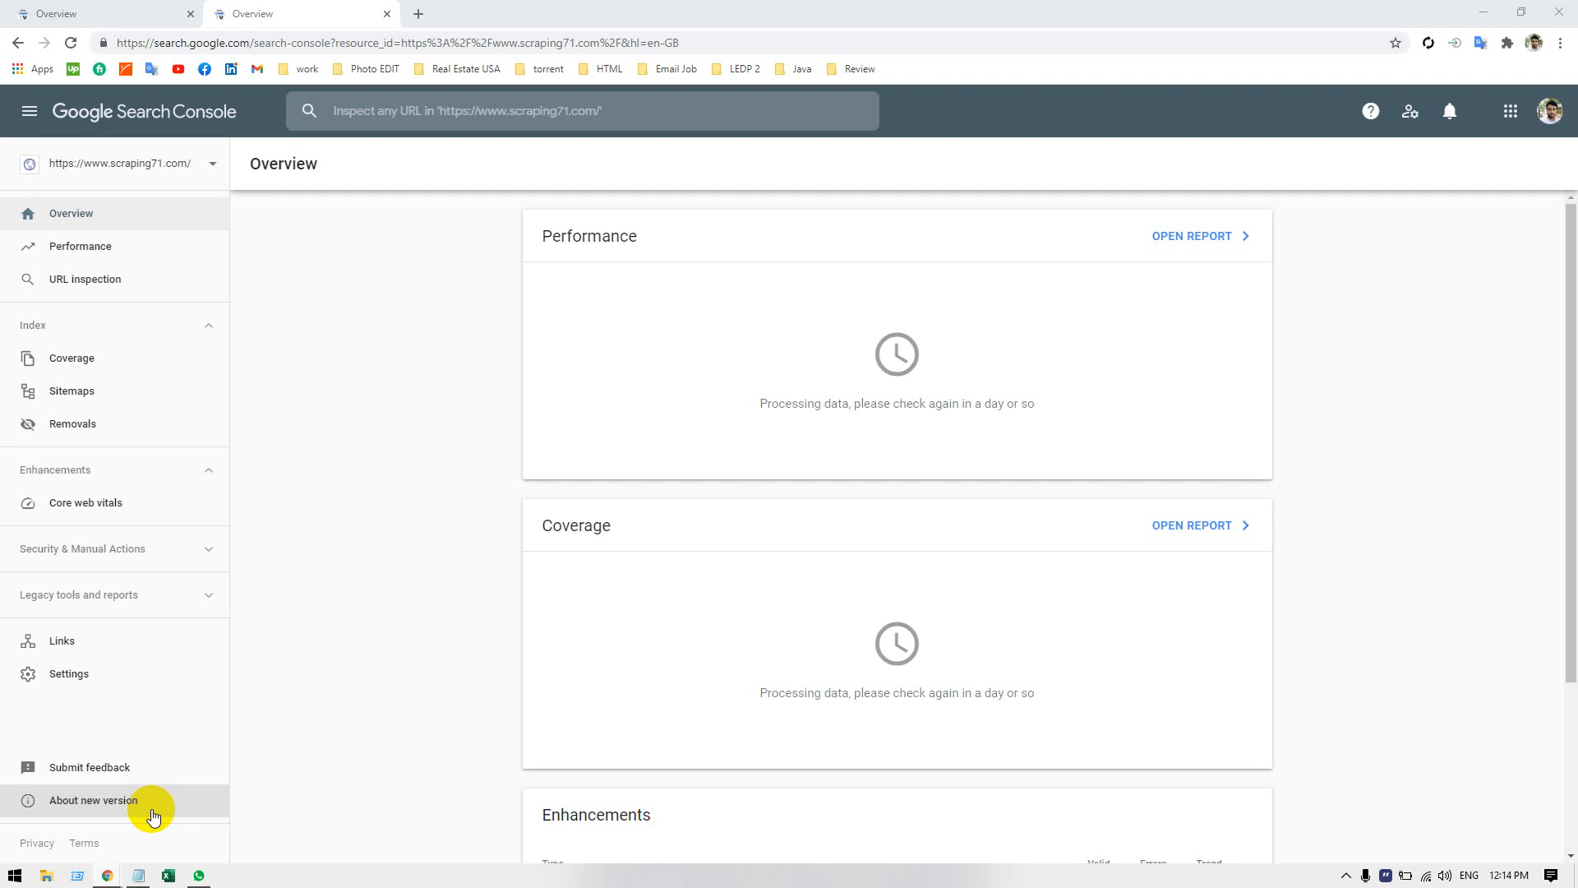
right_click(152, 809)
left_click(278, 369)
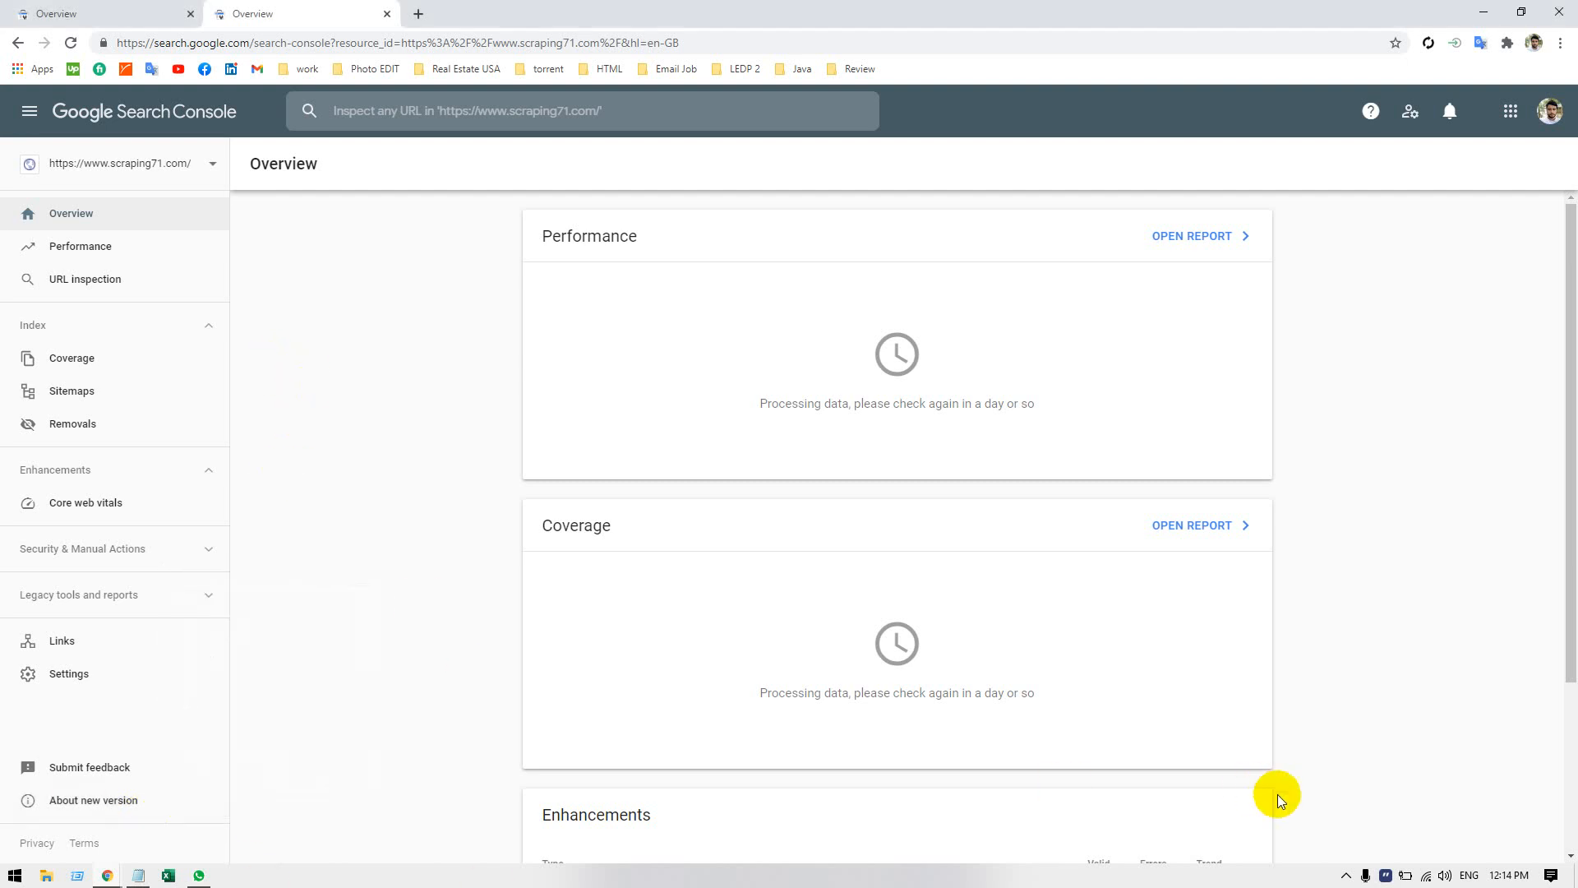